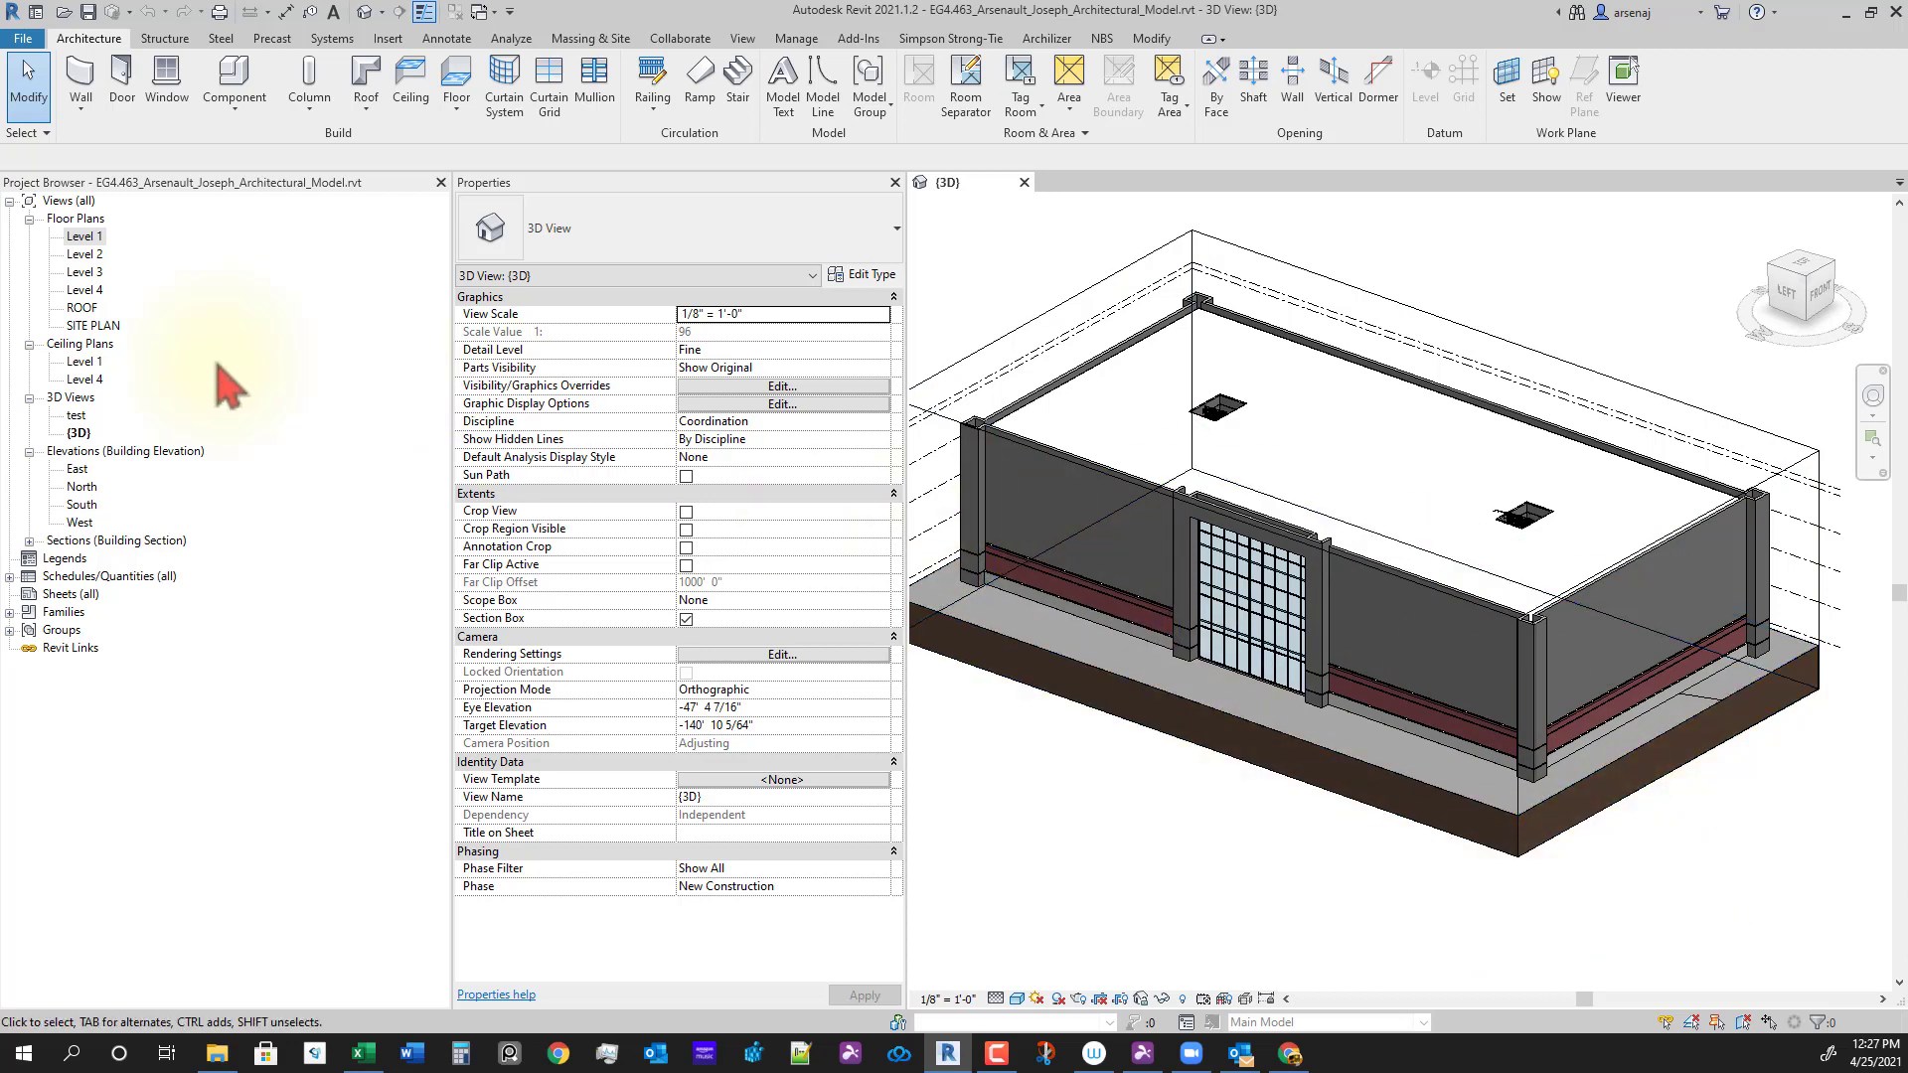
Step: Open the Level 1 floor plan and load the Arch E1 30 x 42 Horizontal.rfa title block family for a new sheet
click(85, 239)
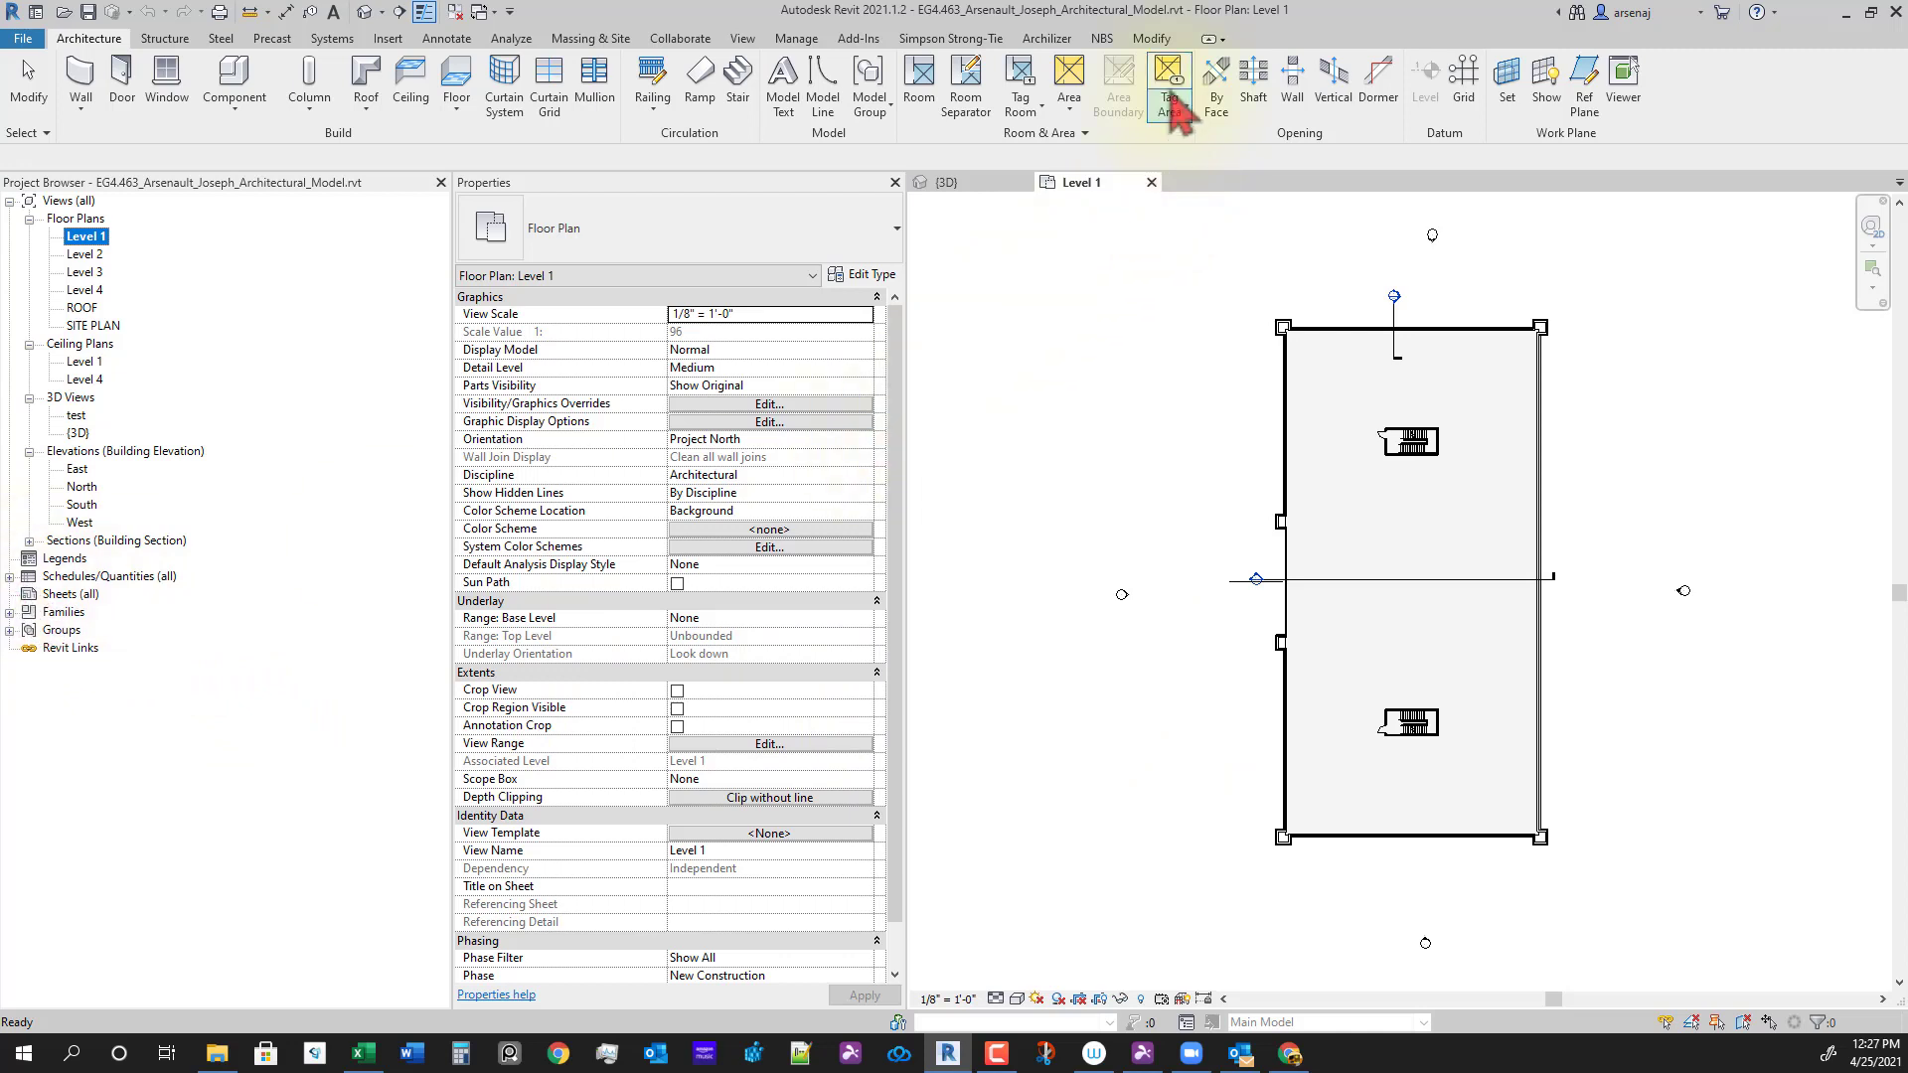
click(748, 40)
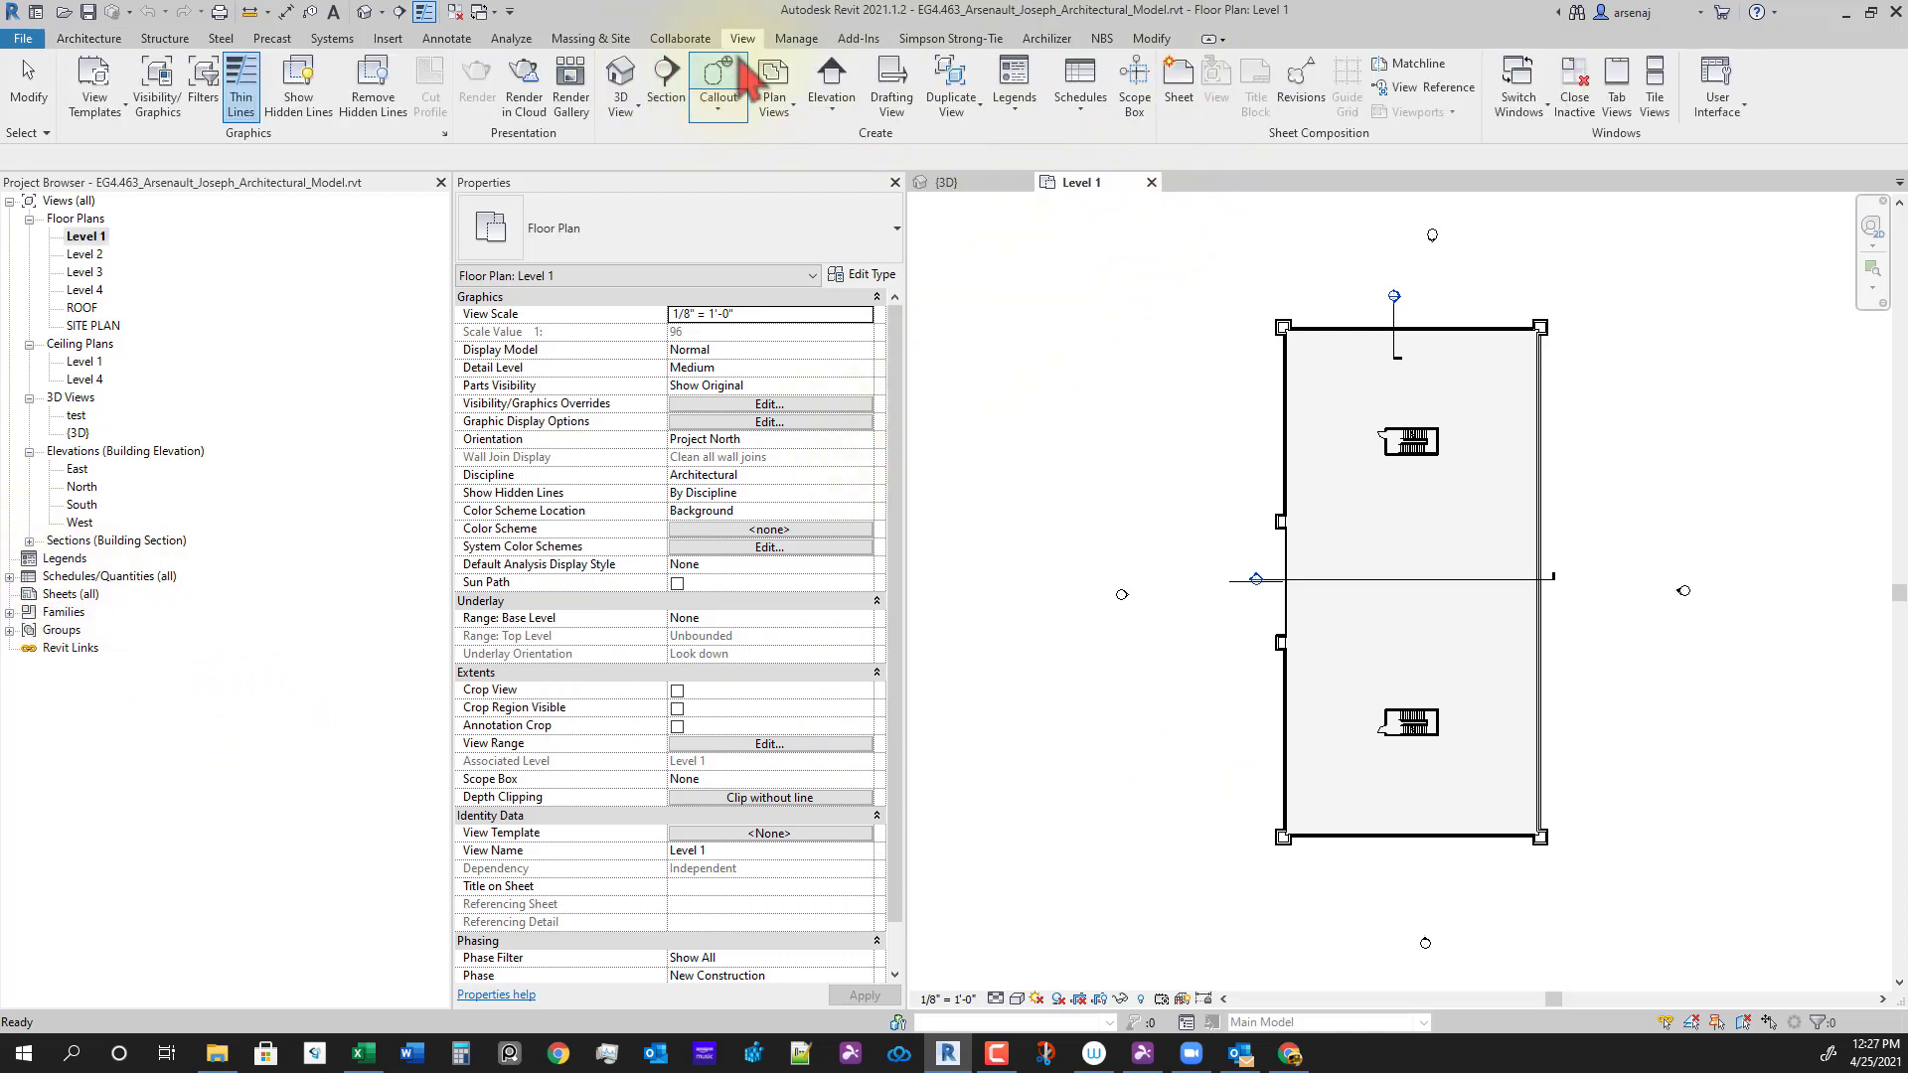
click(1179, 90)
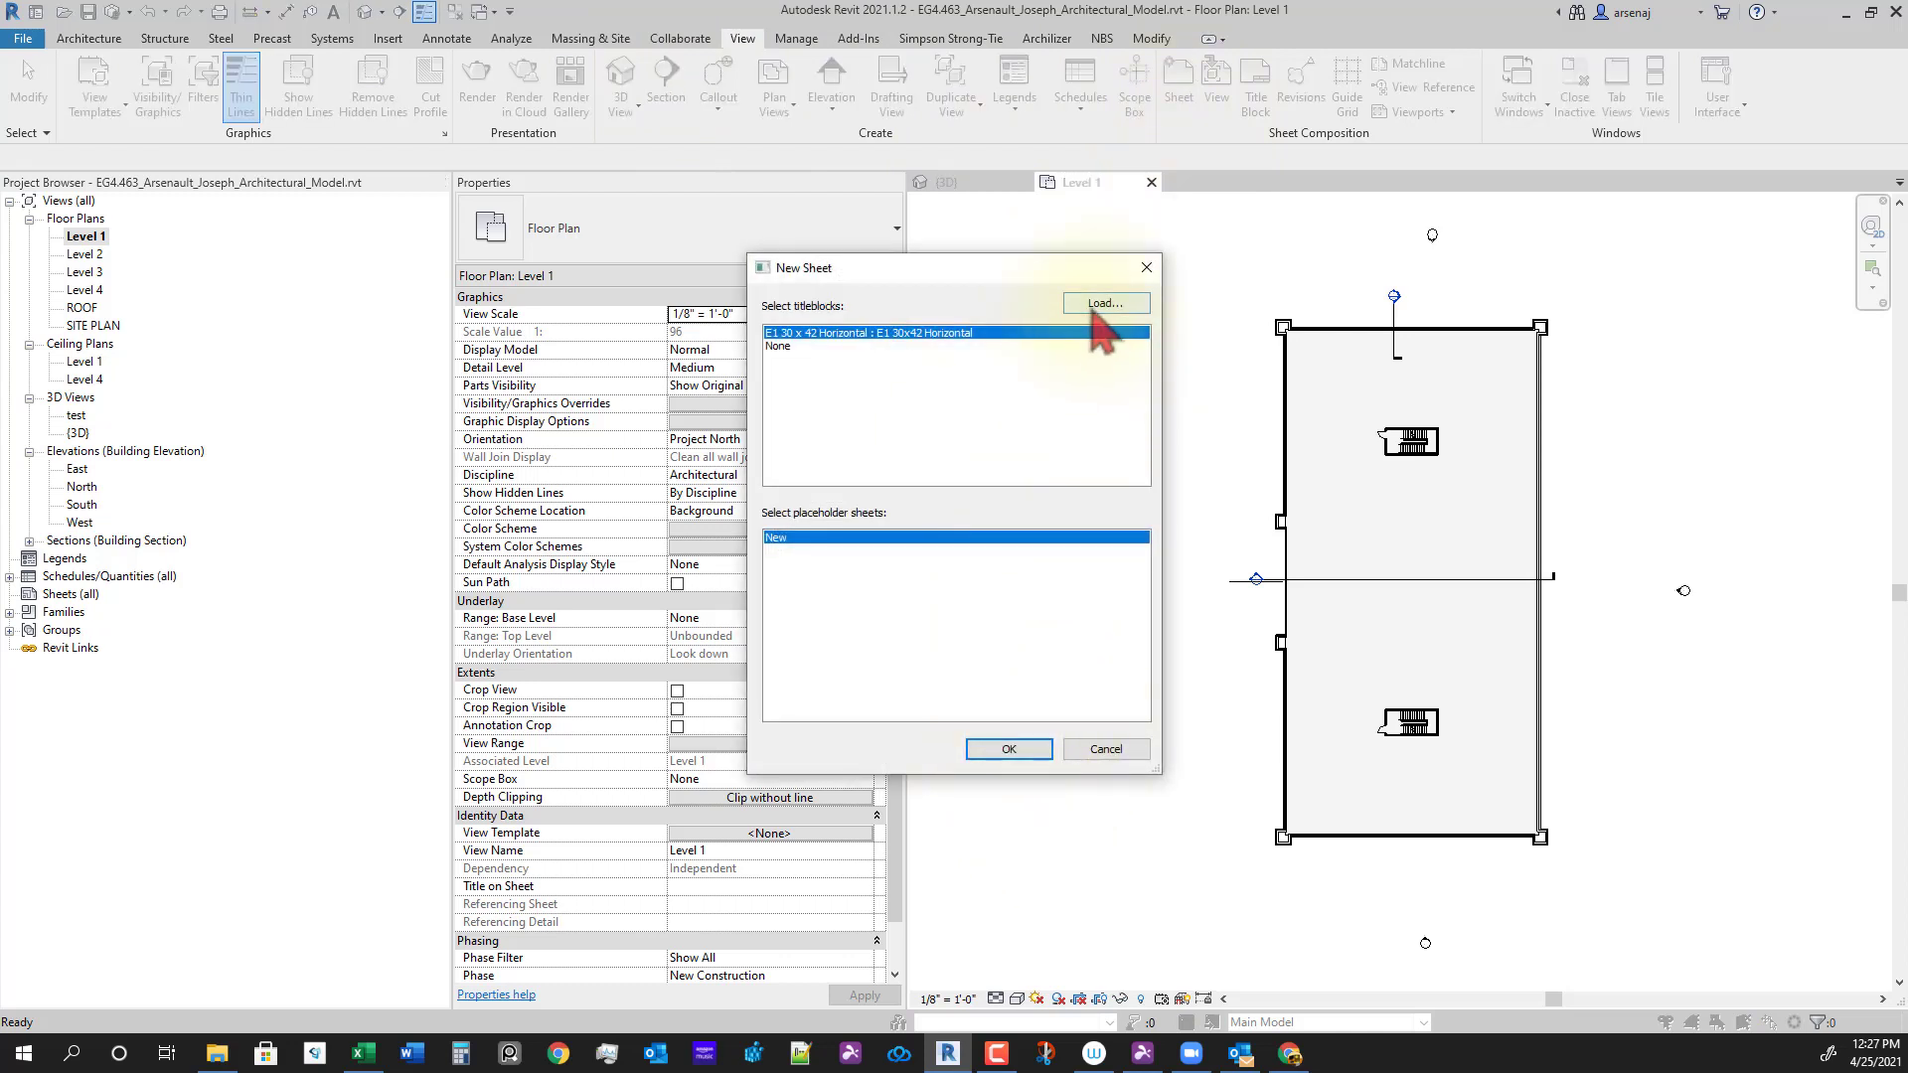
click(1098, 306)
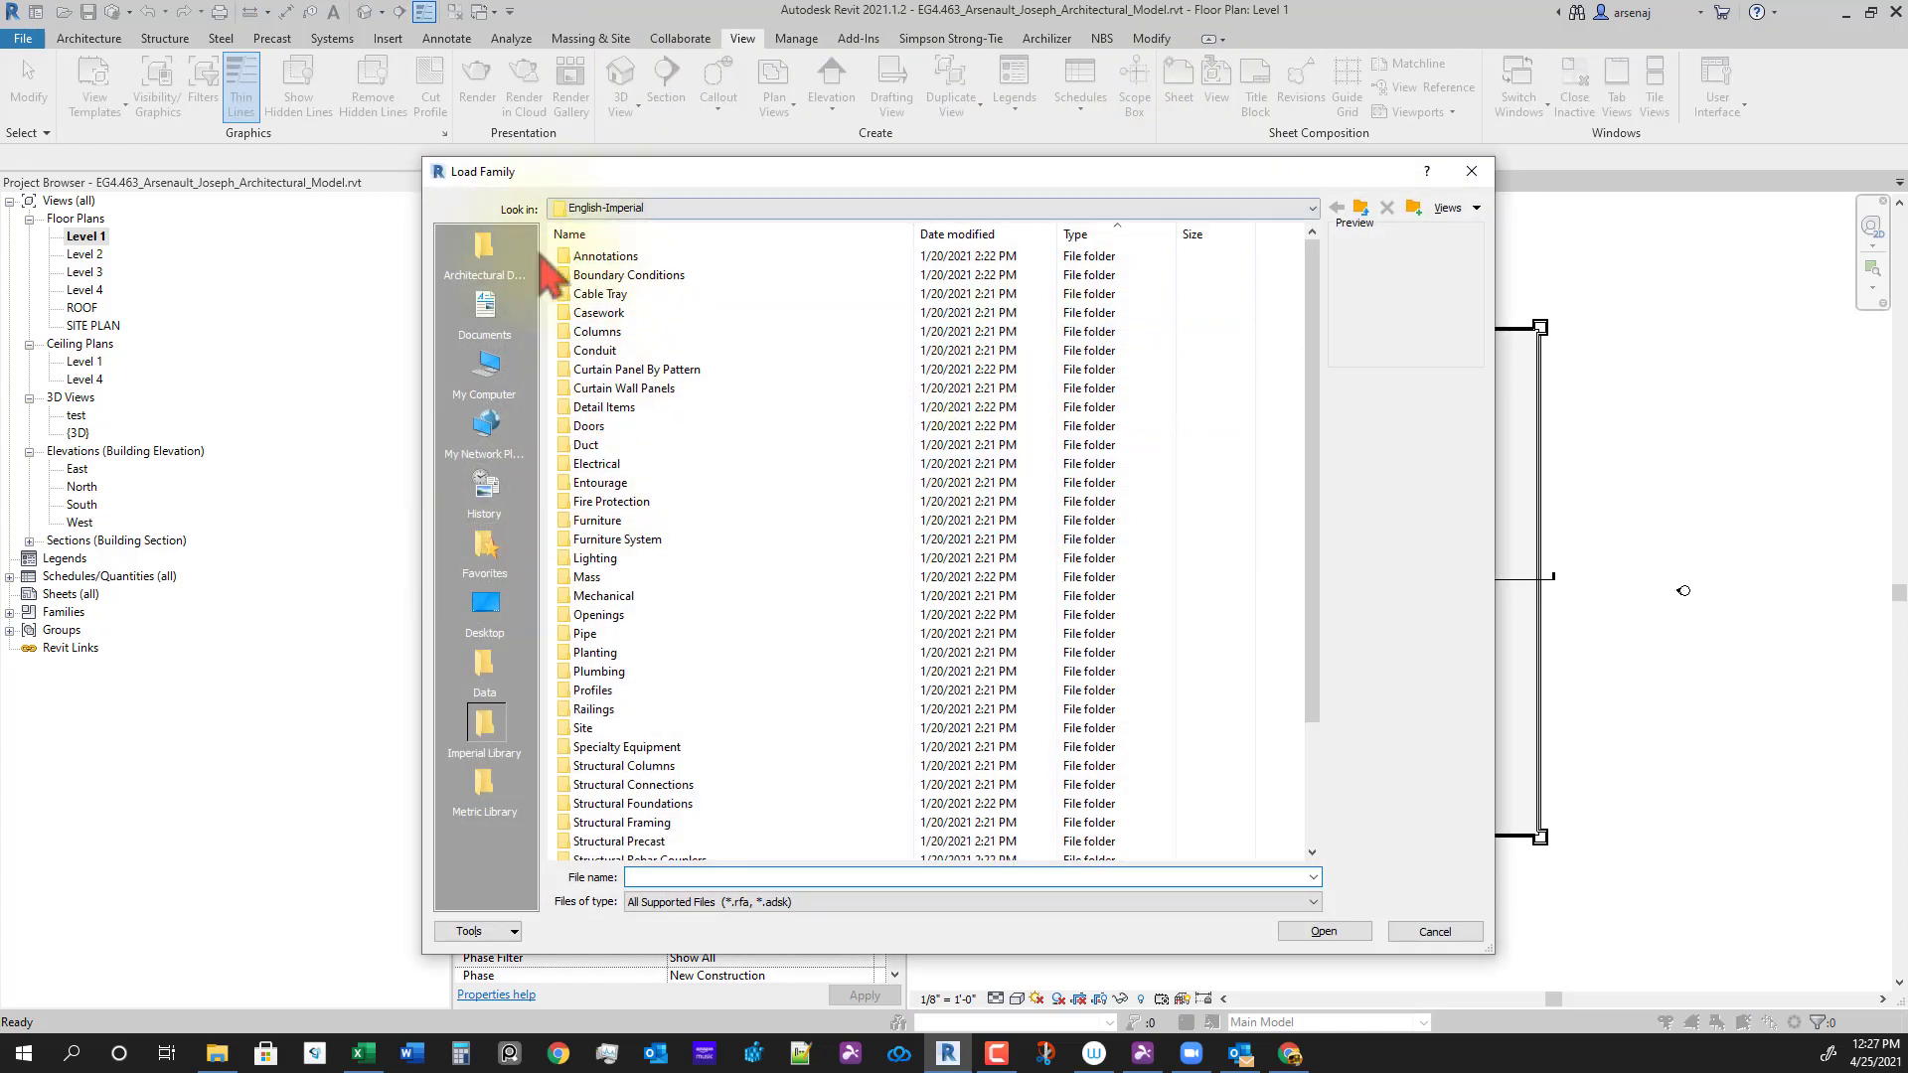
click(497, 261)
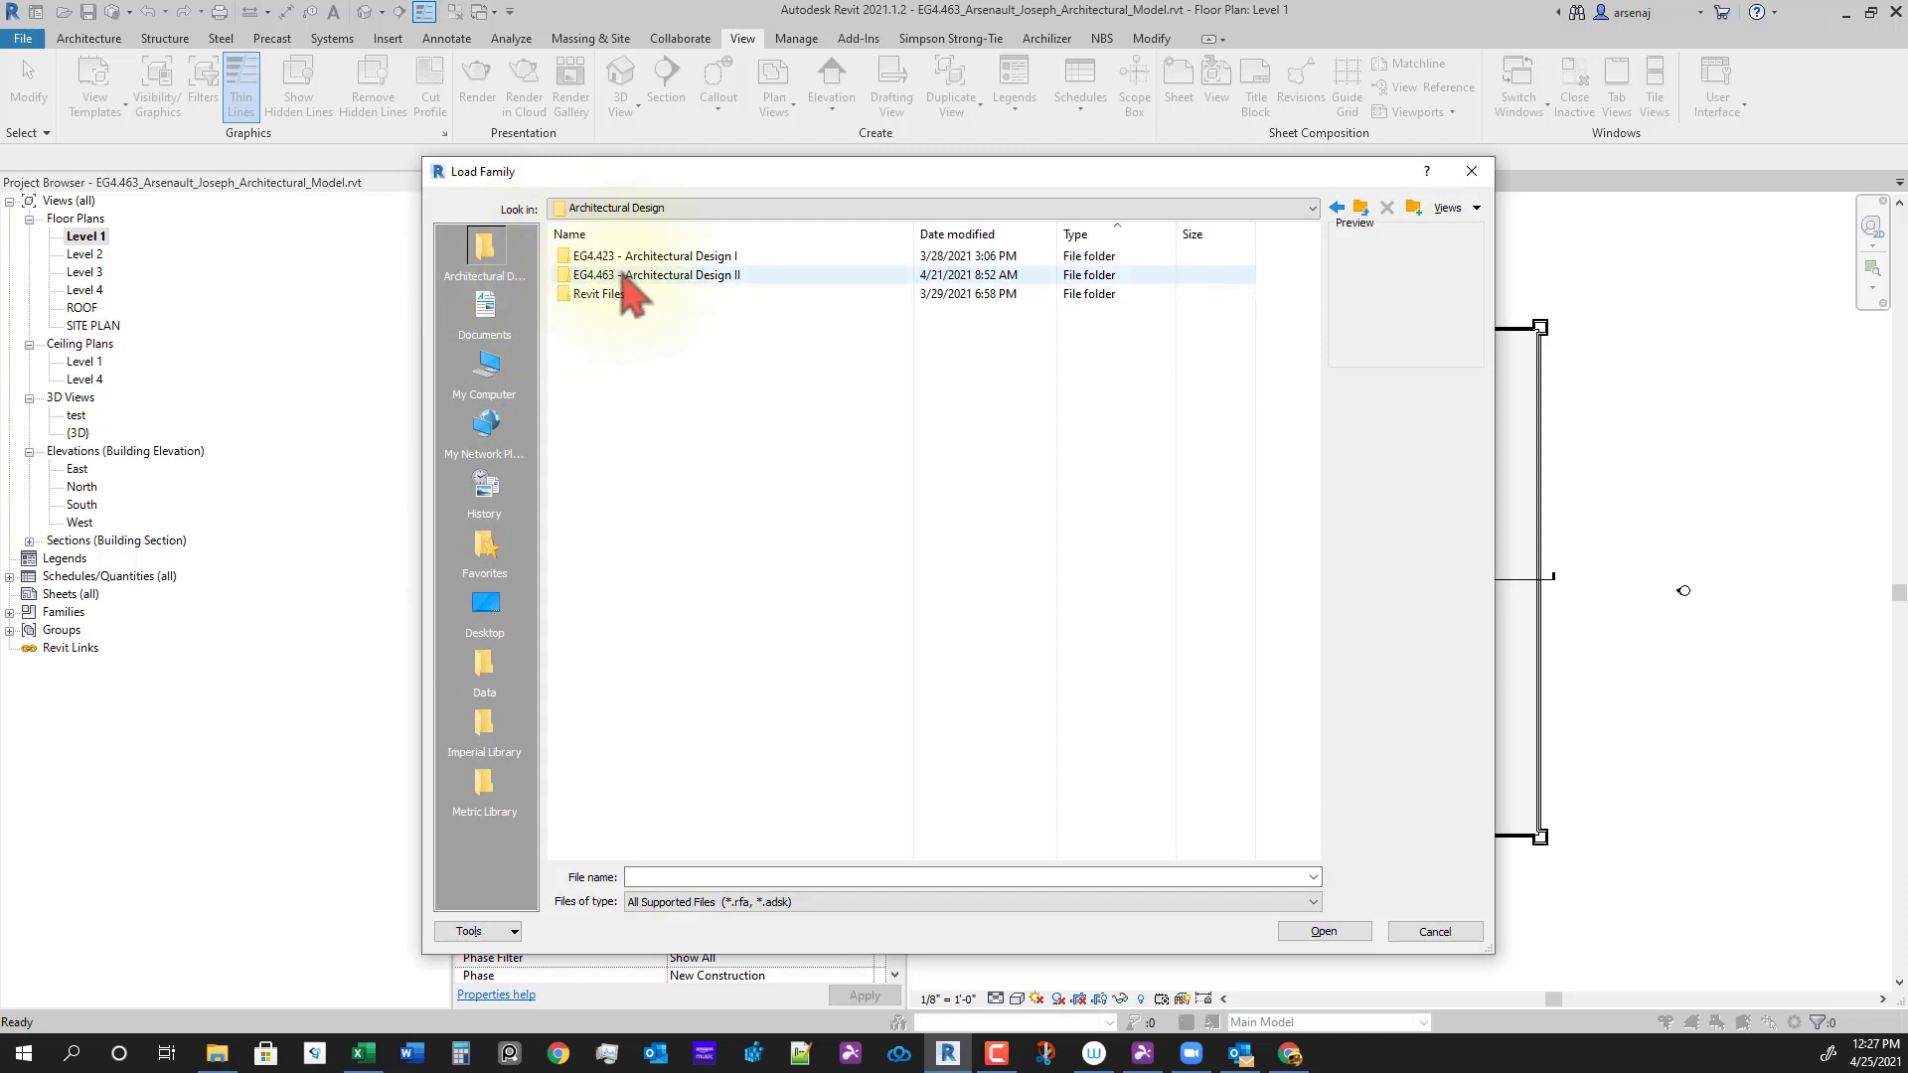
double_click(596, 295)
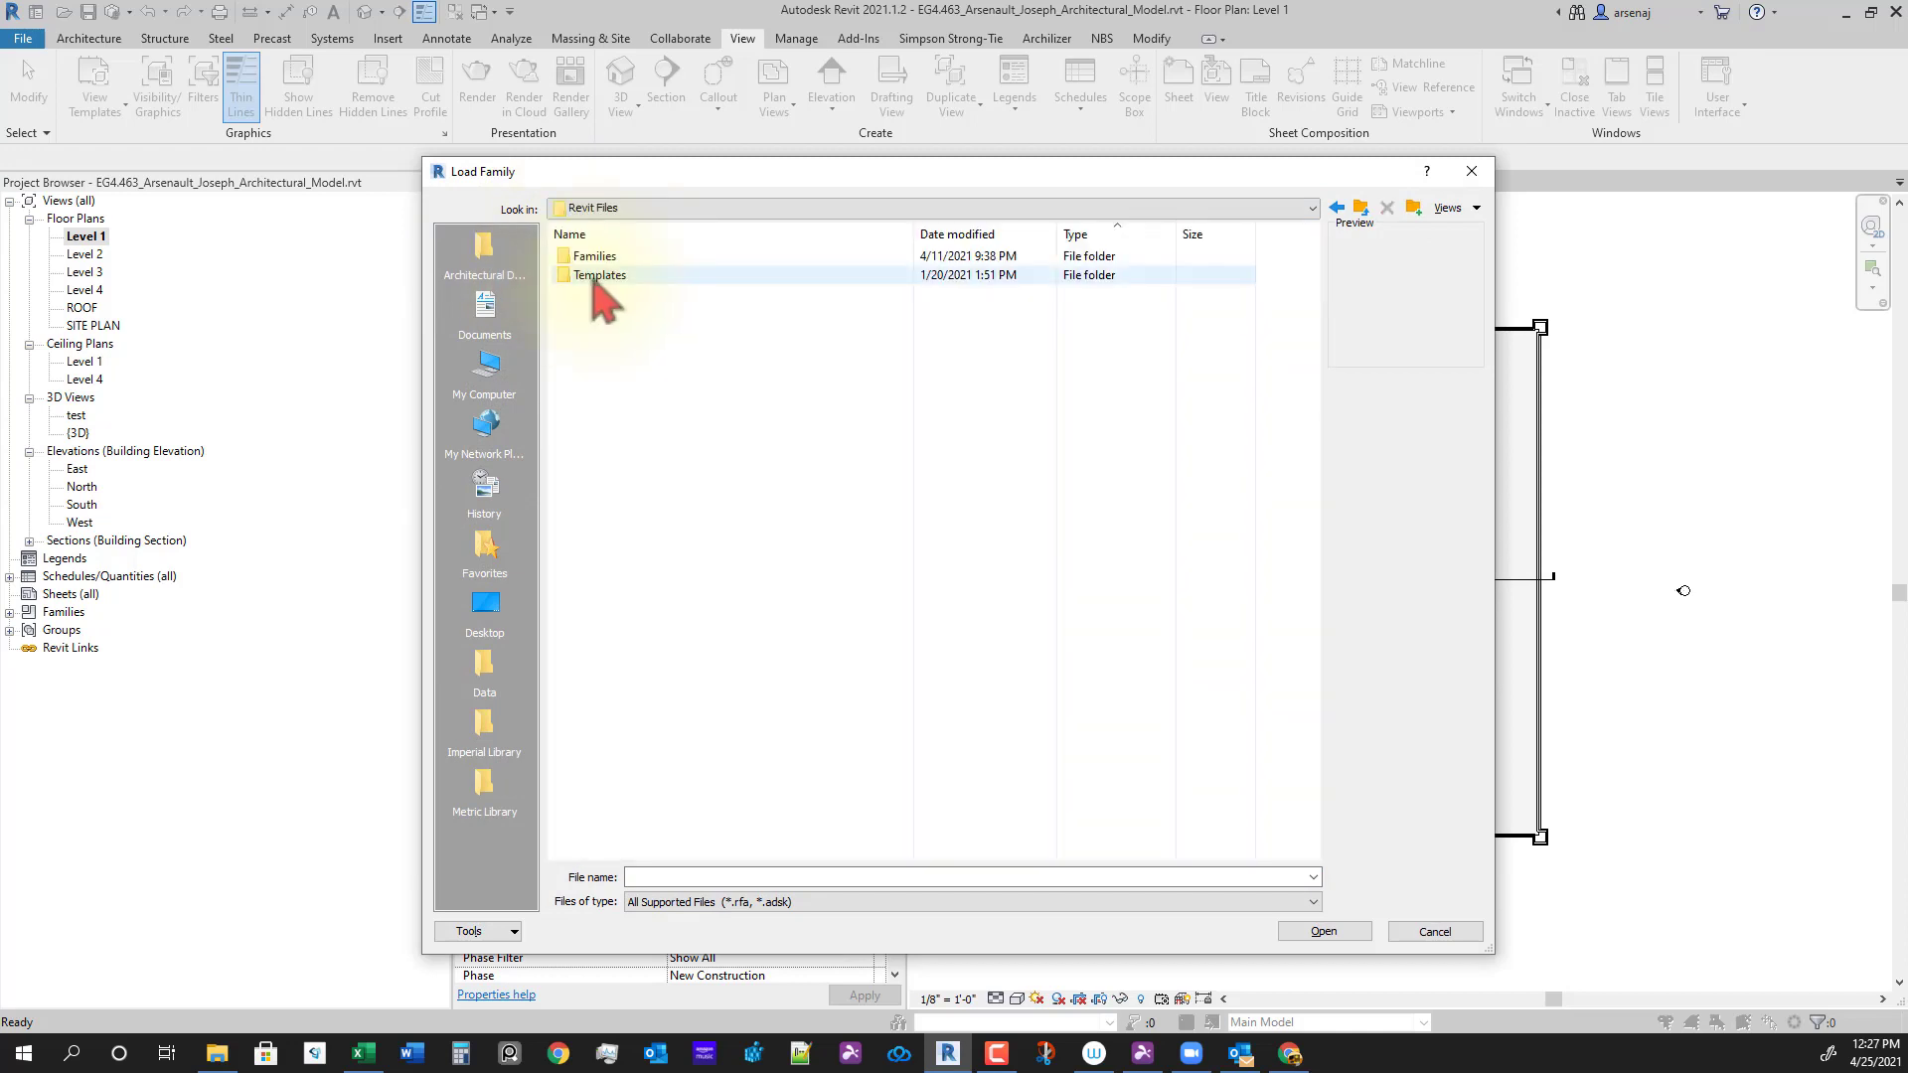
double_click(601, 257)
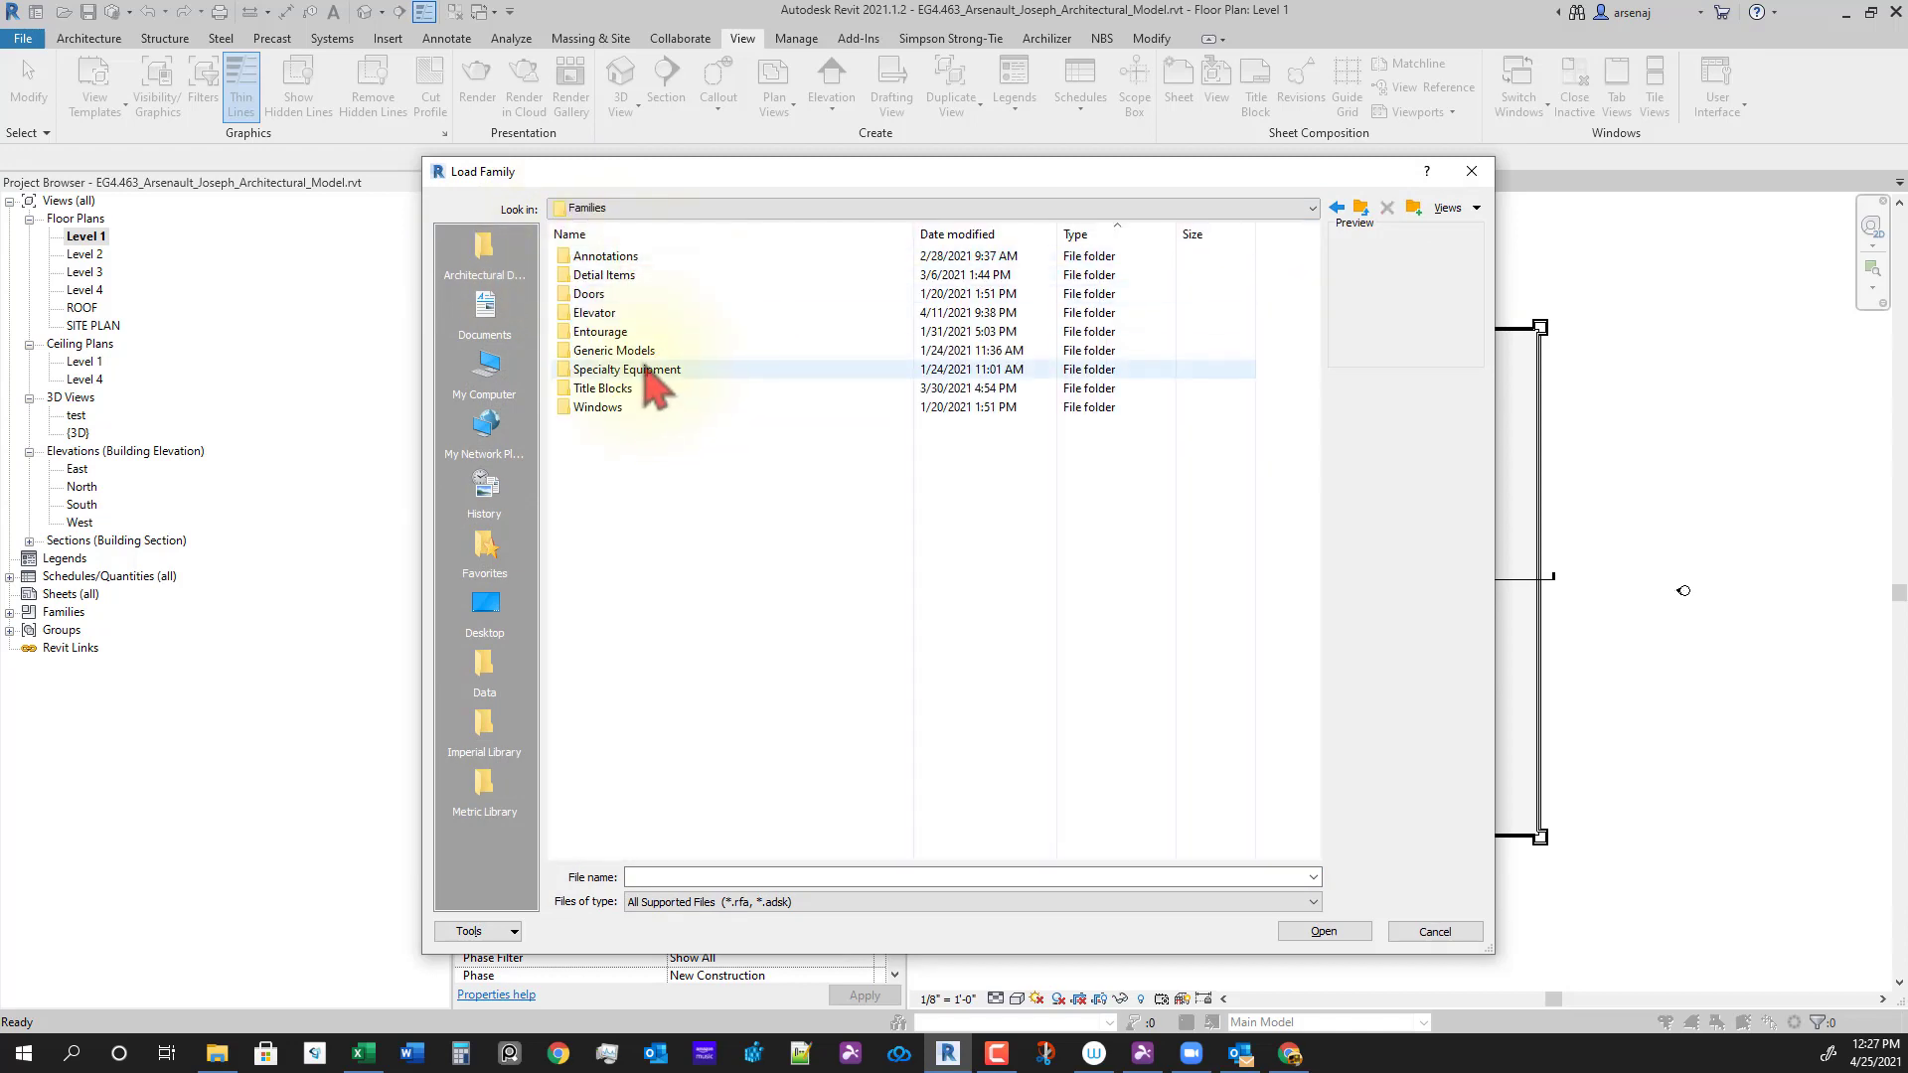
double_click(616, 389)
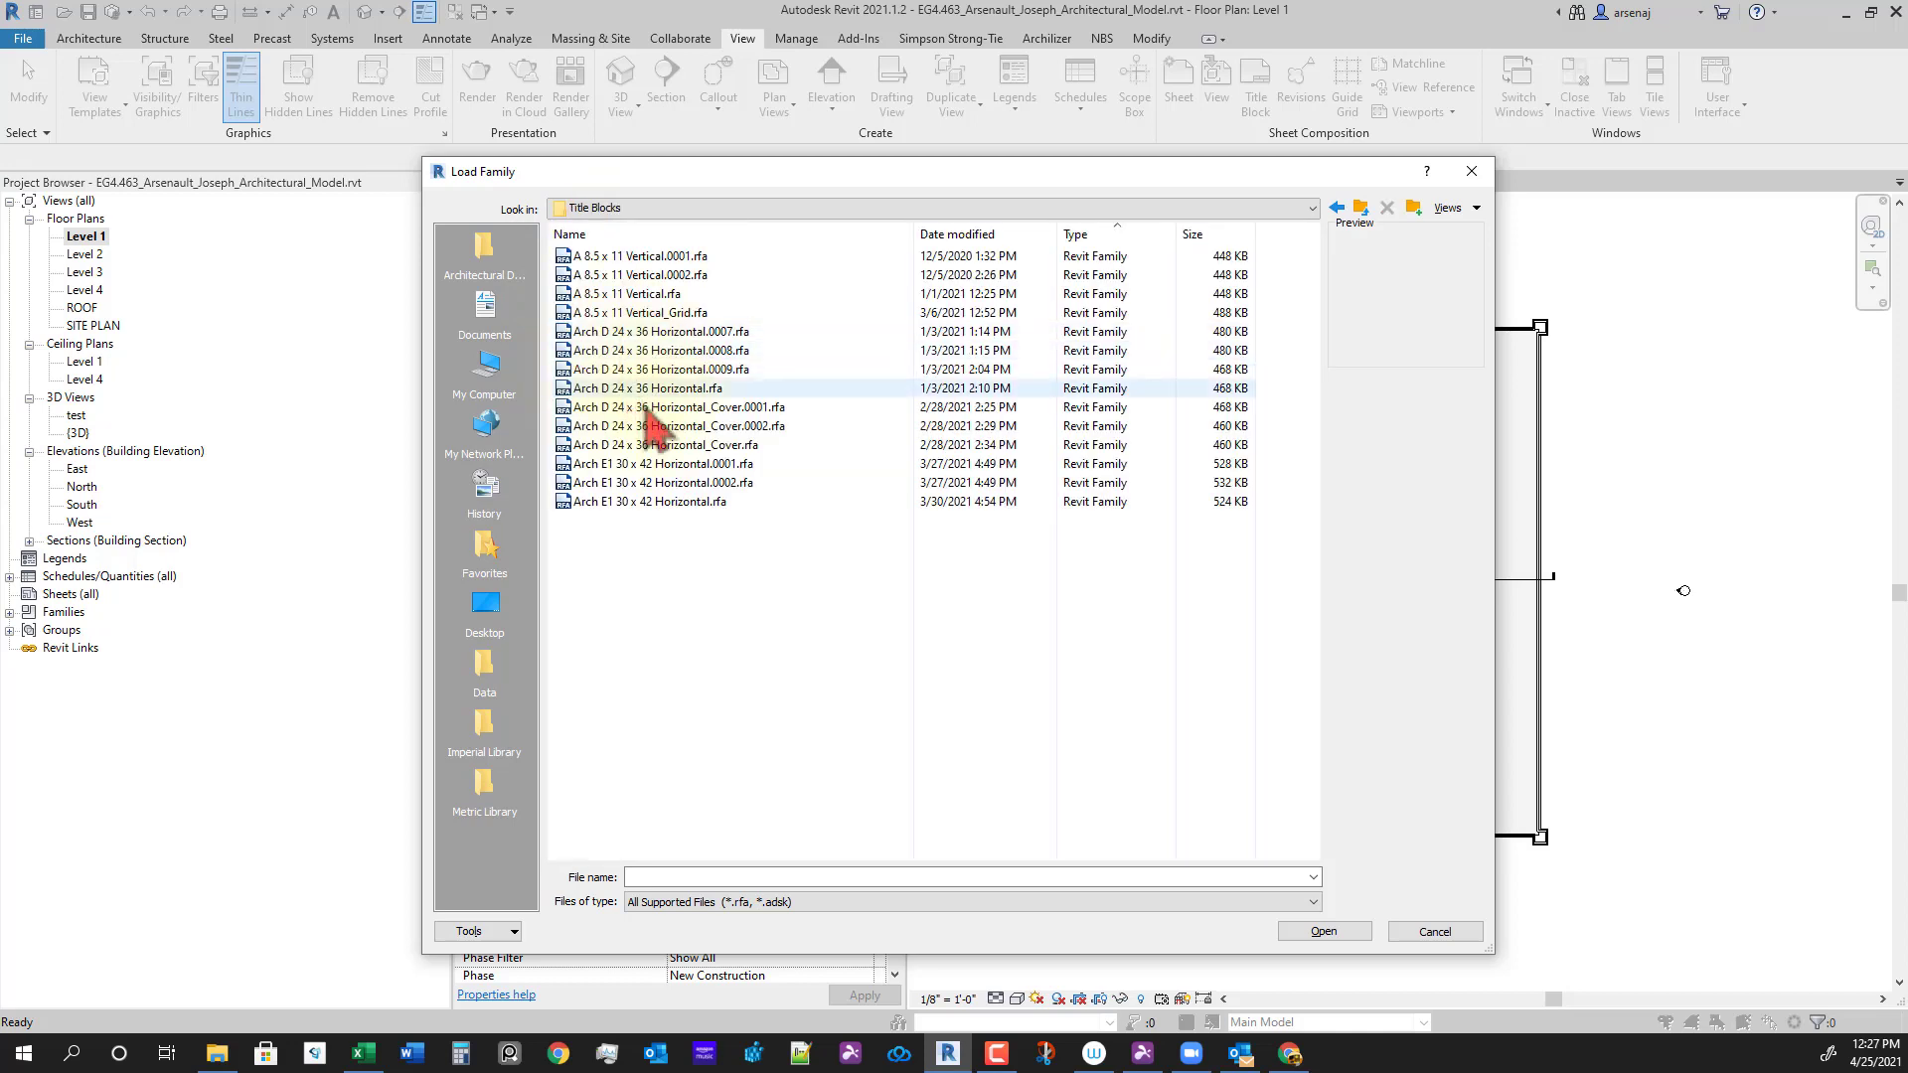
click(693, 505)
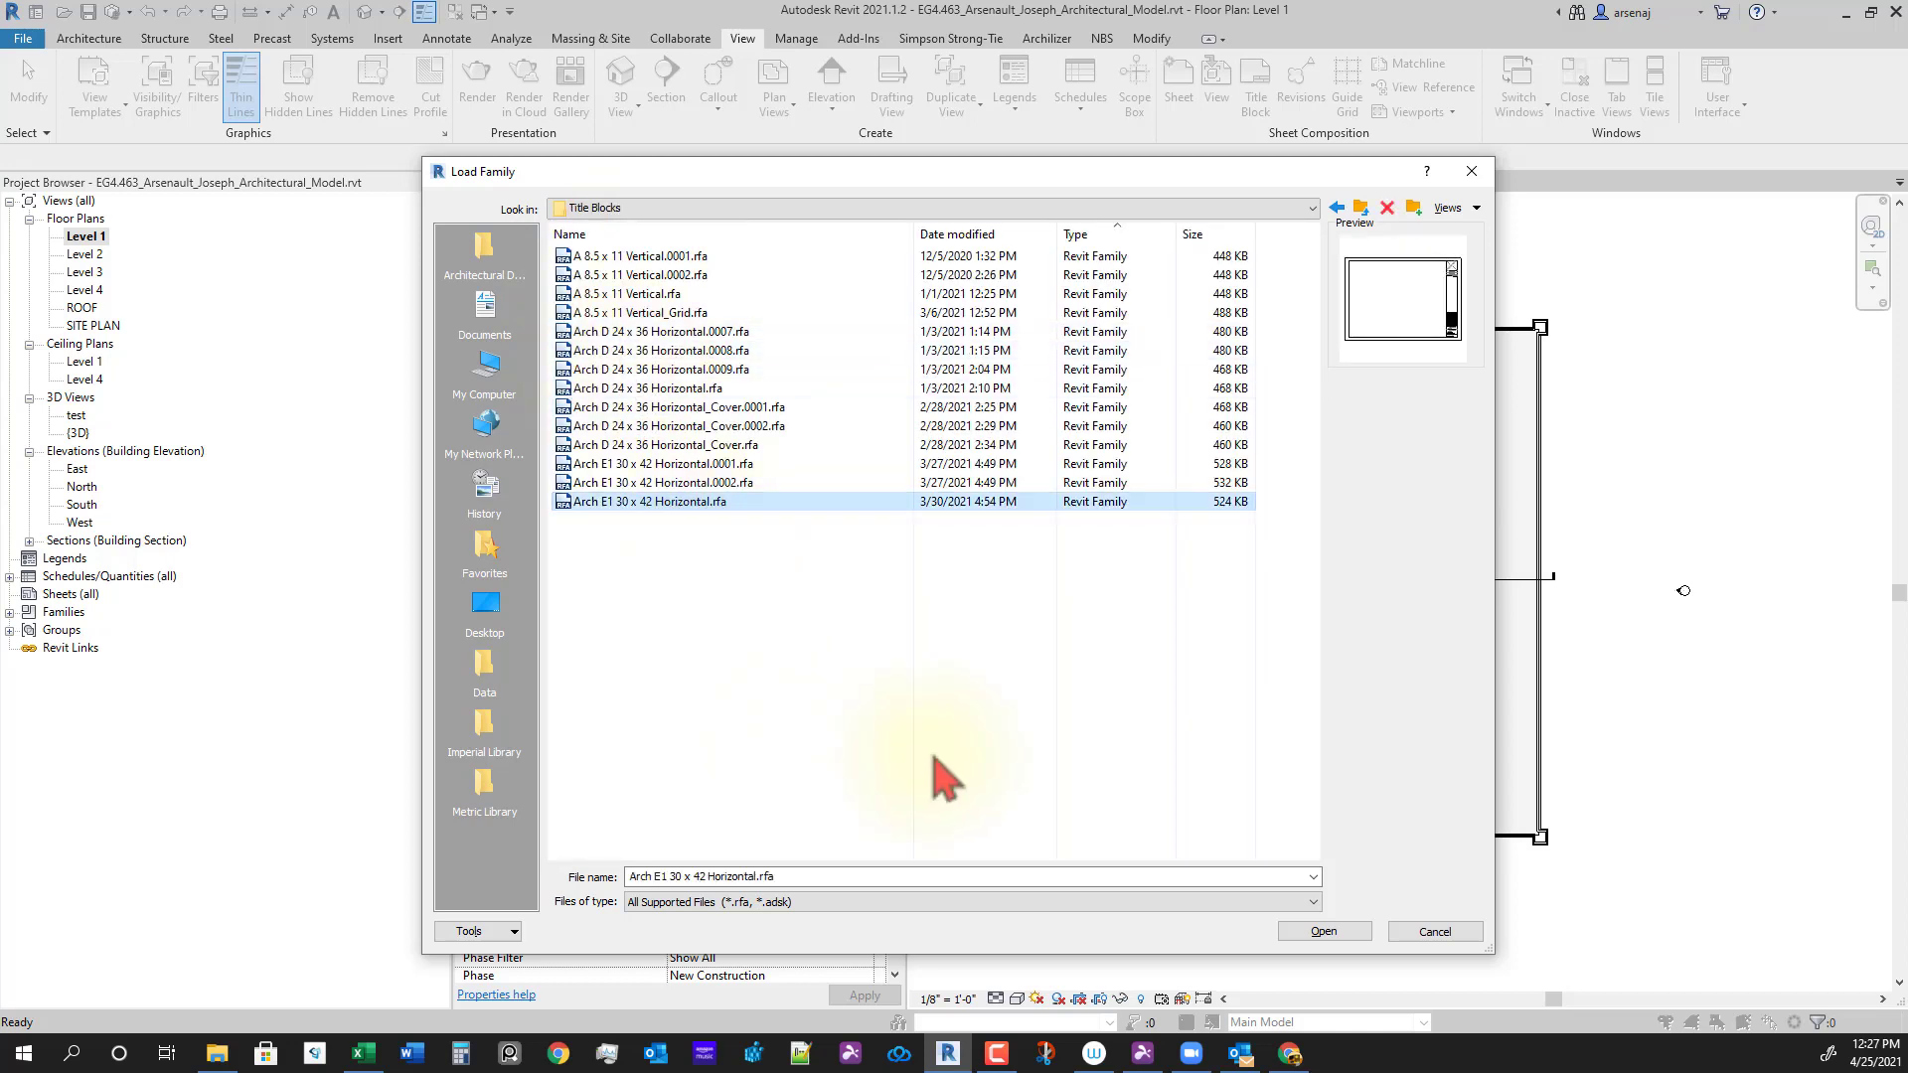
click(1310, 932)
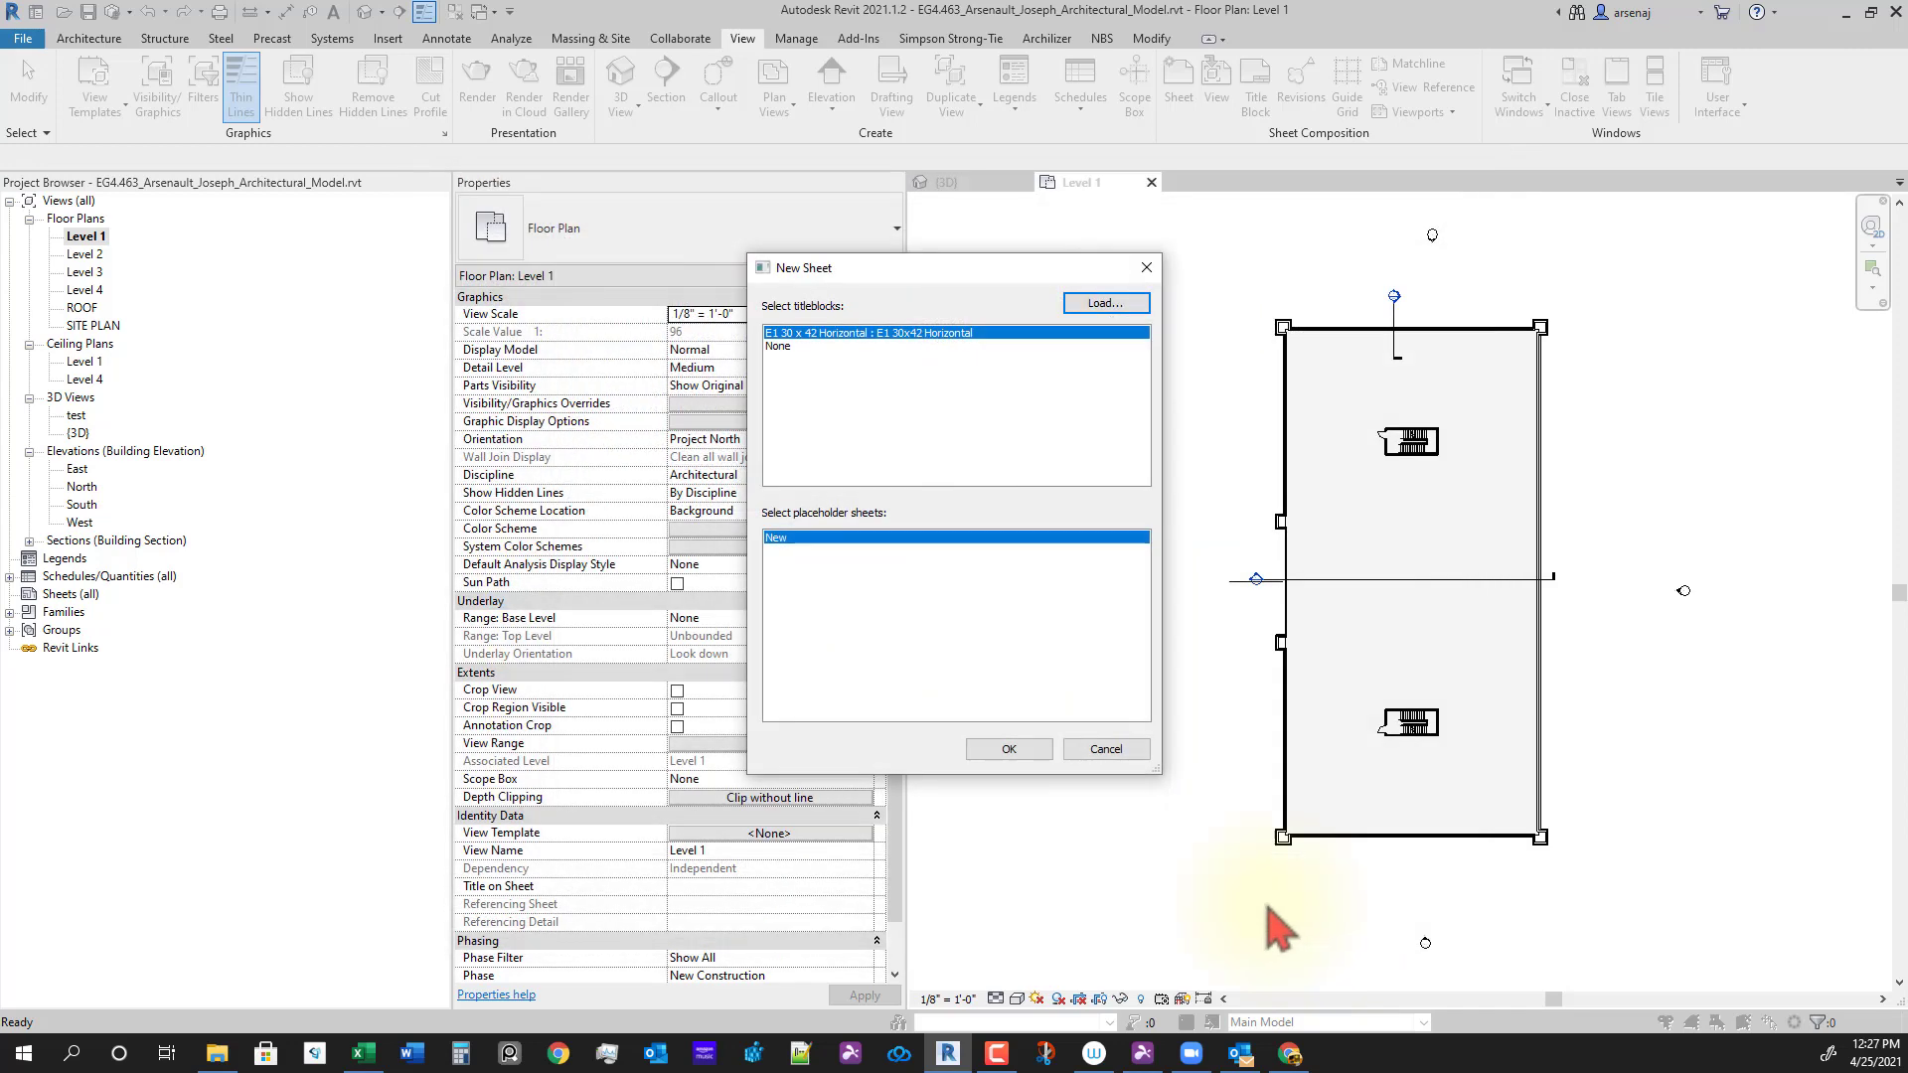
Step: Create a sheet with the E1 30x42 Horizontal title block and place the Level 1 floor plan near its title strip
click(1068, 753)
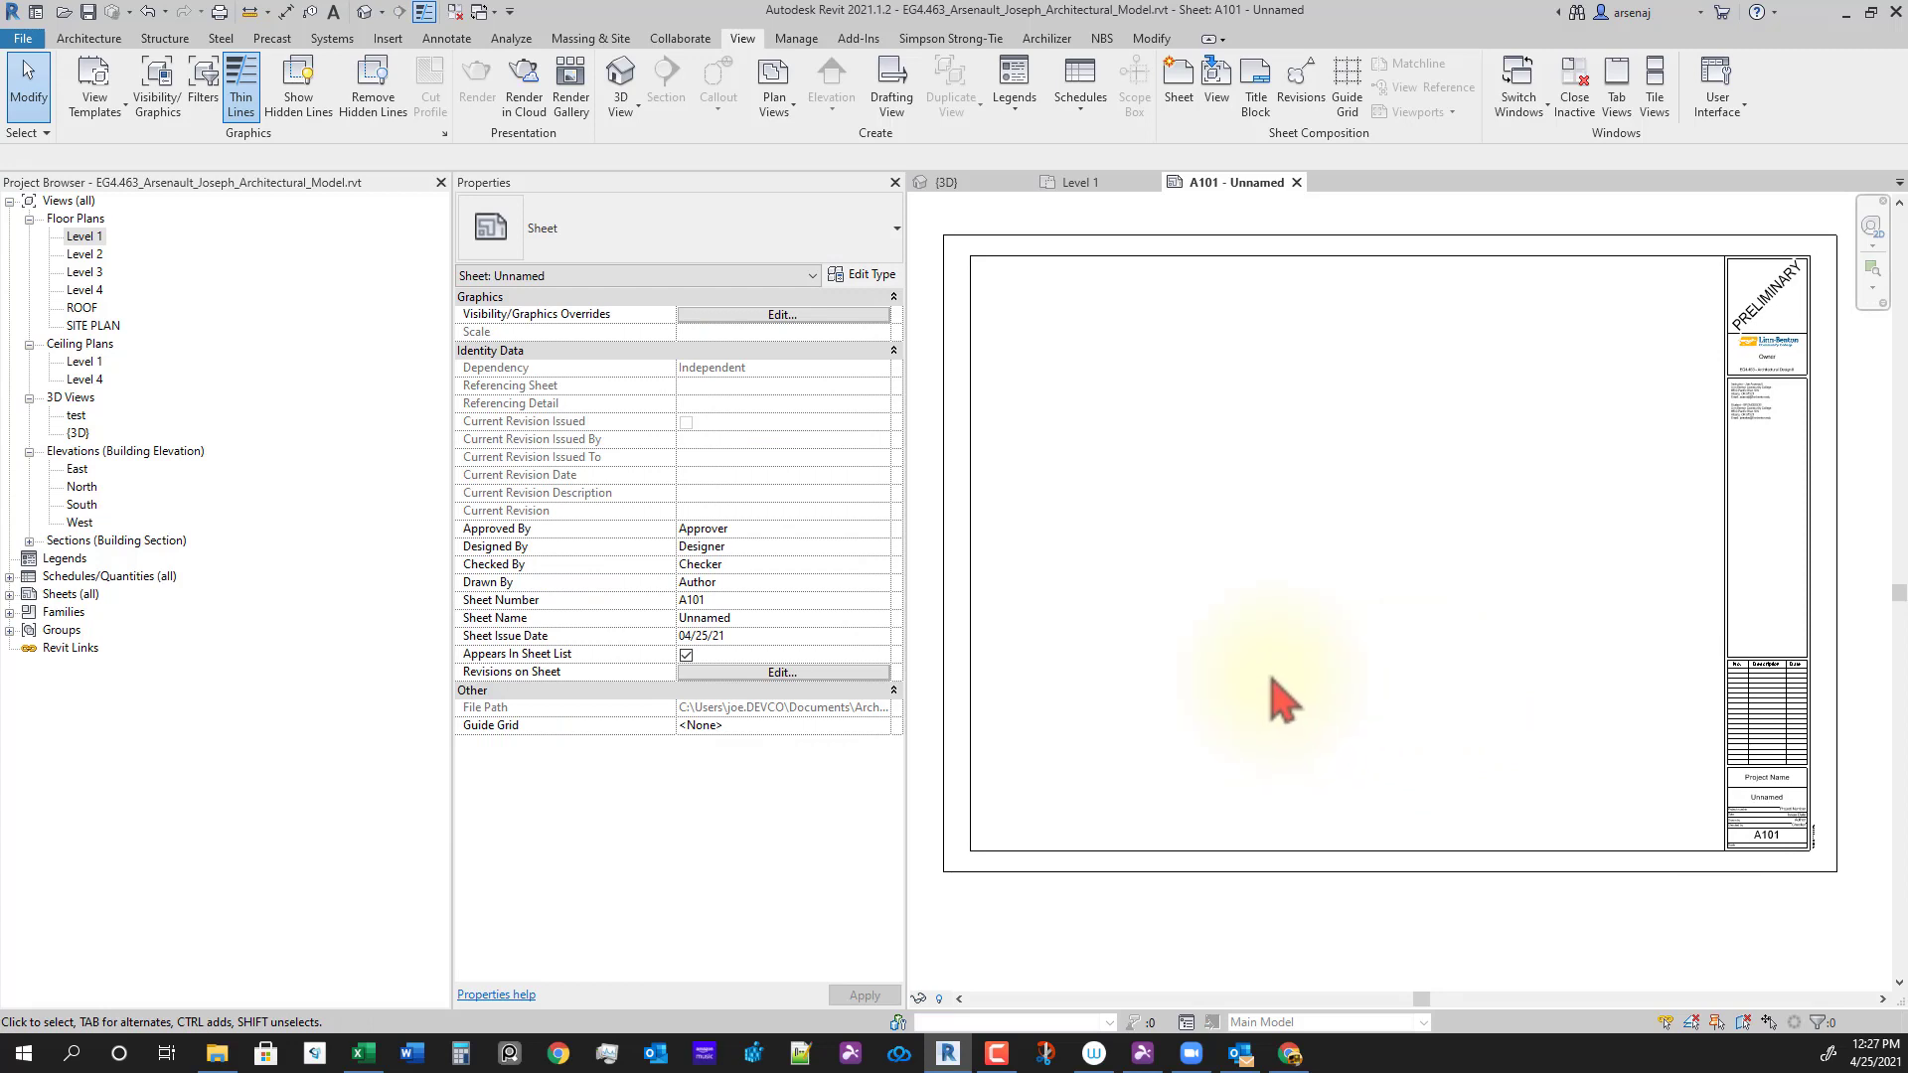
click(1123, 872)
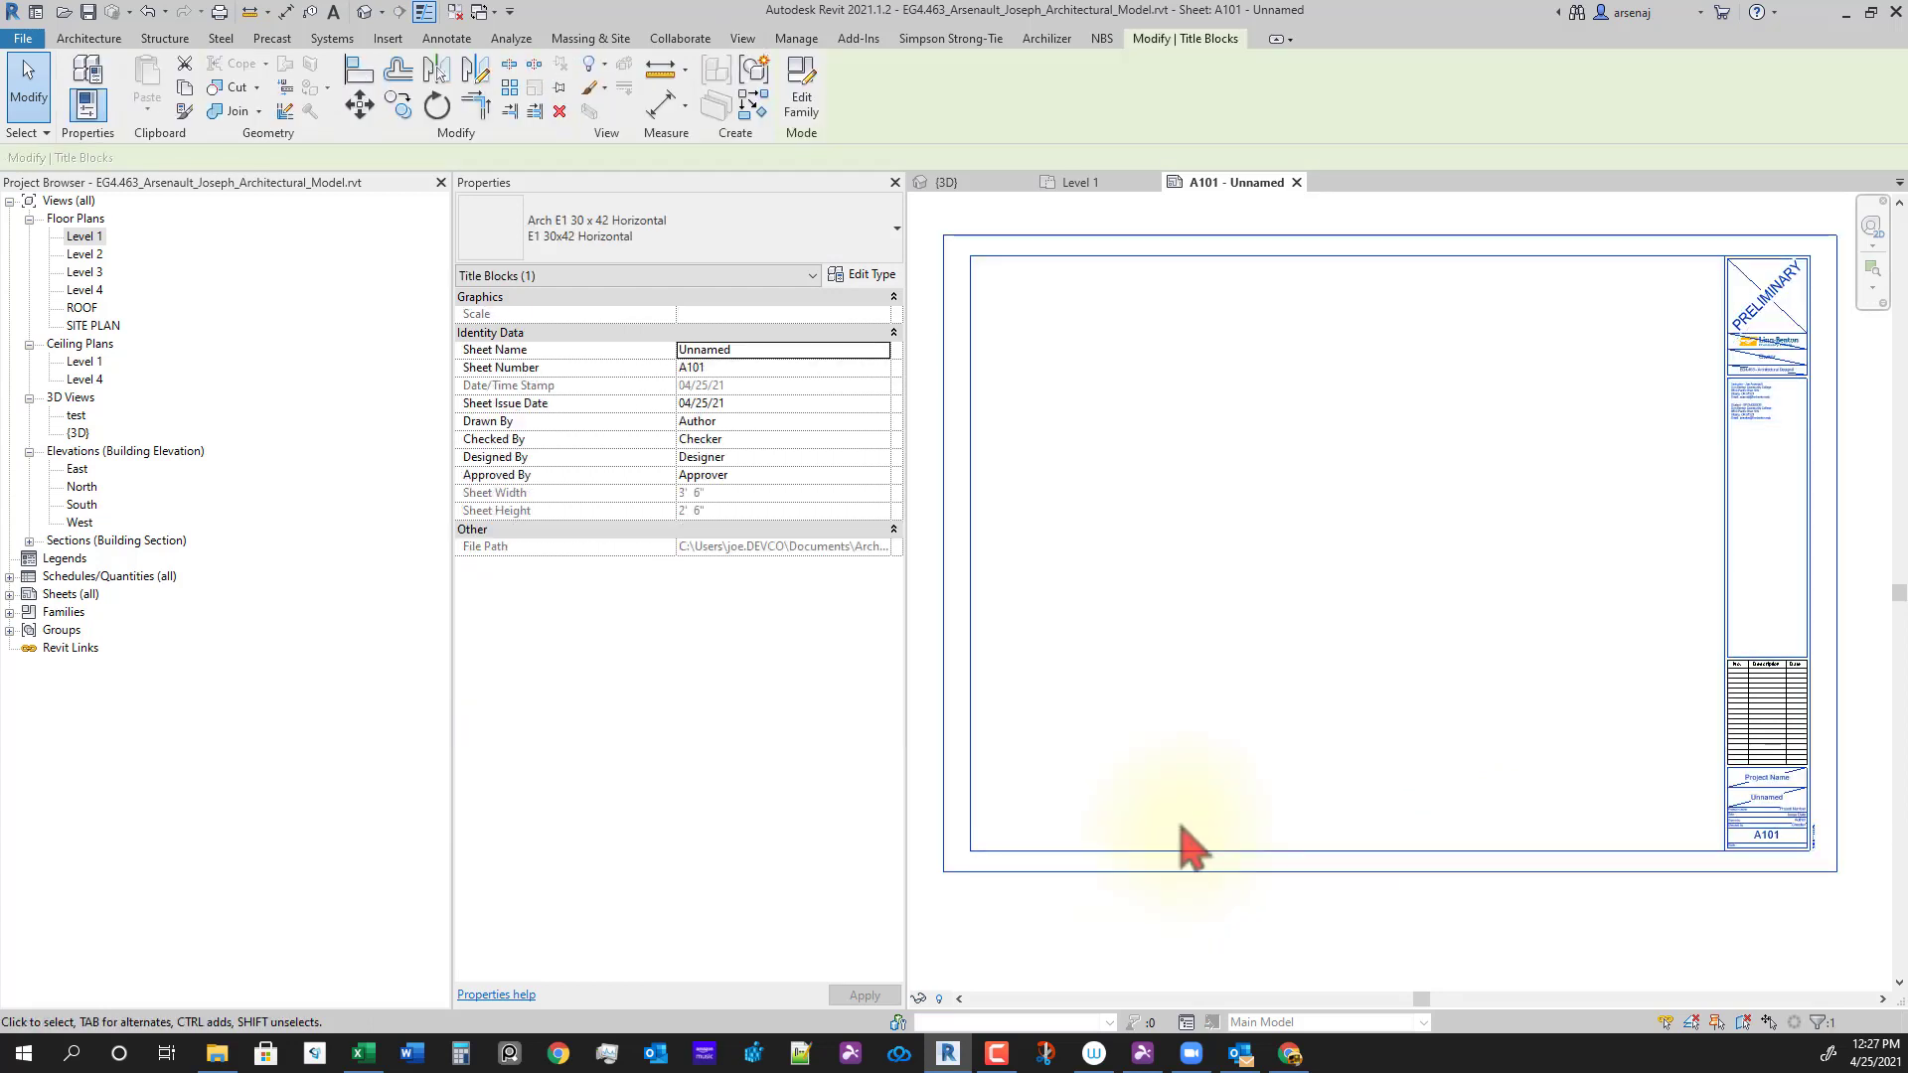
click(1201, 664)
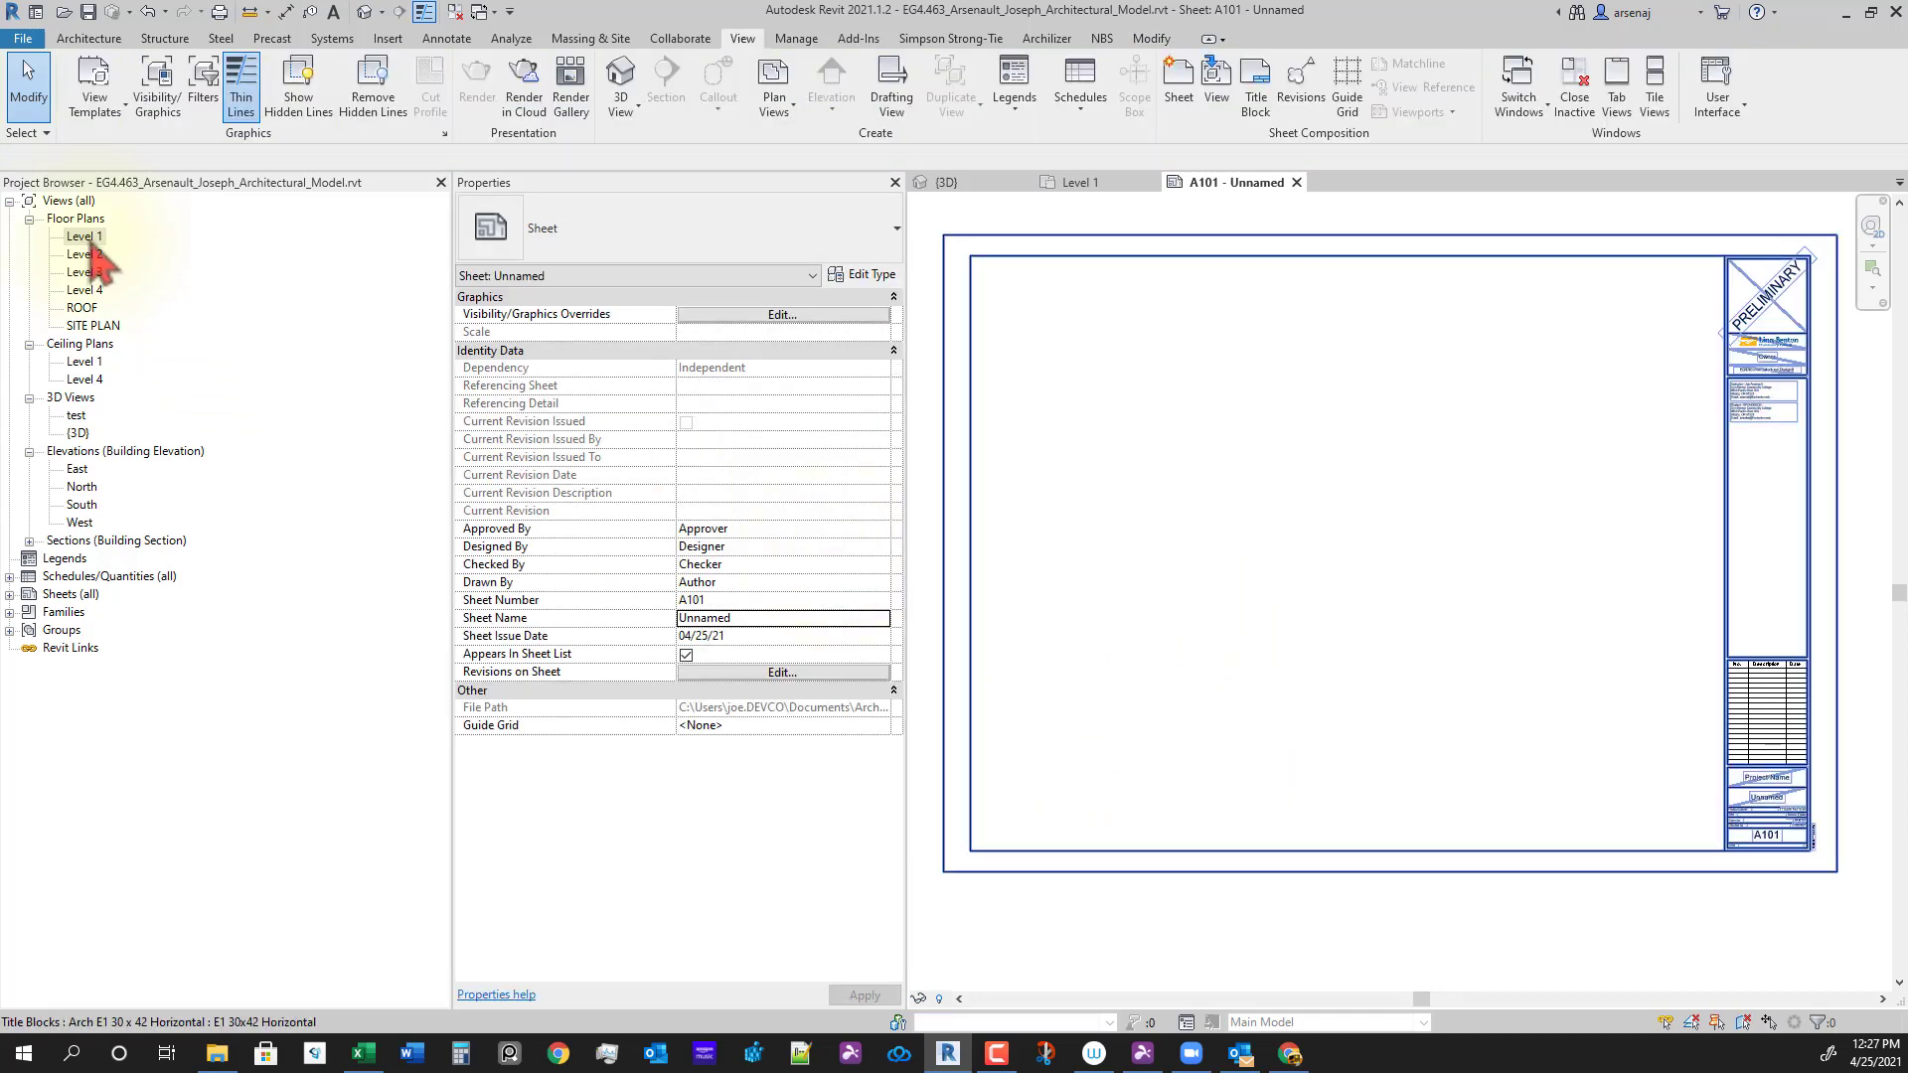
click(81, 238)
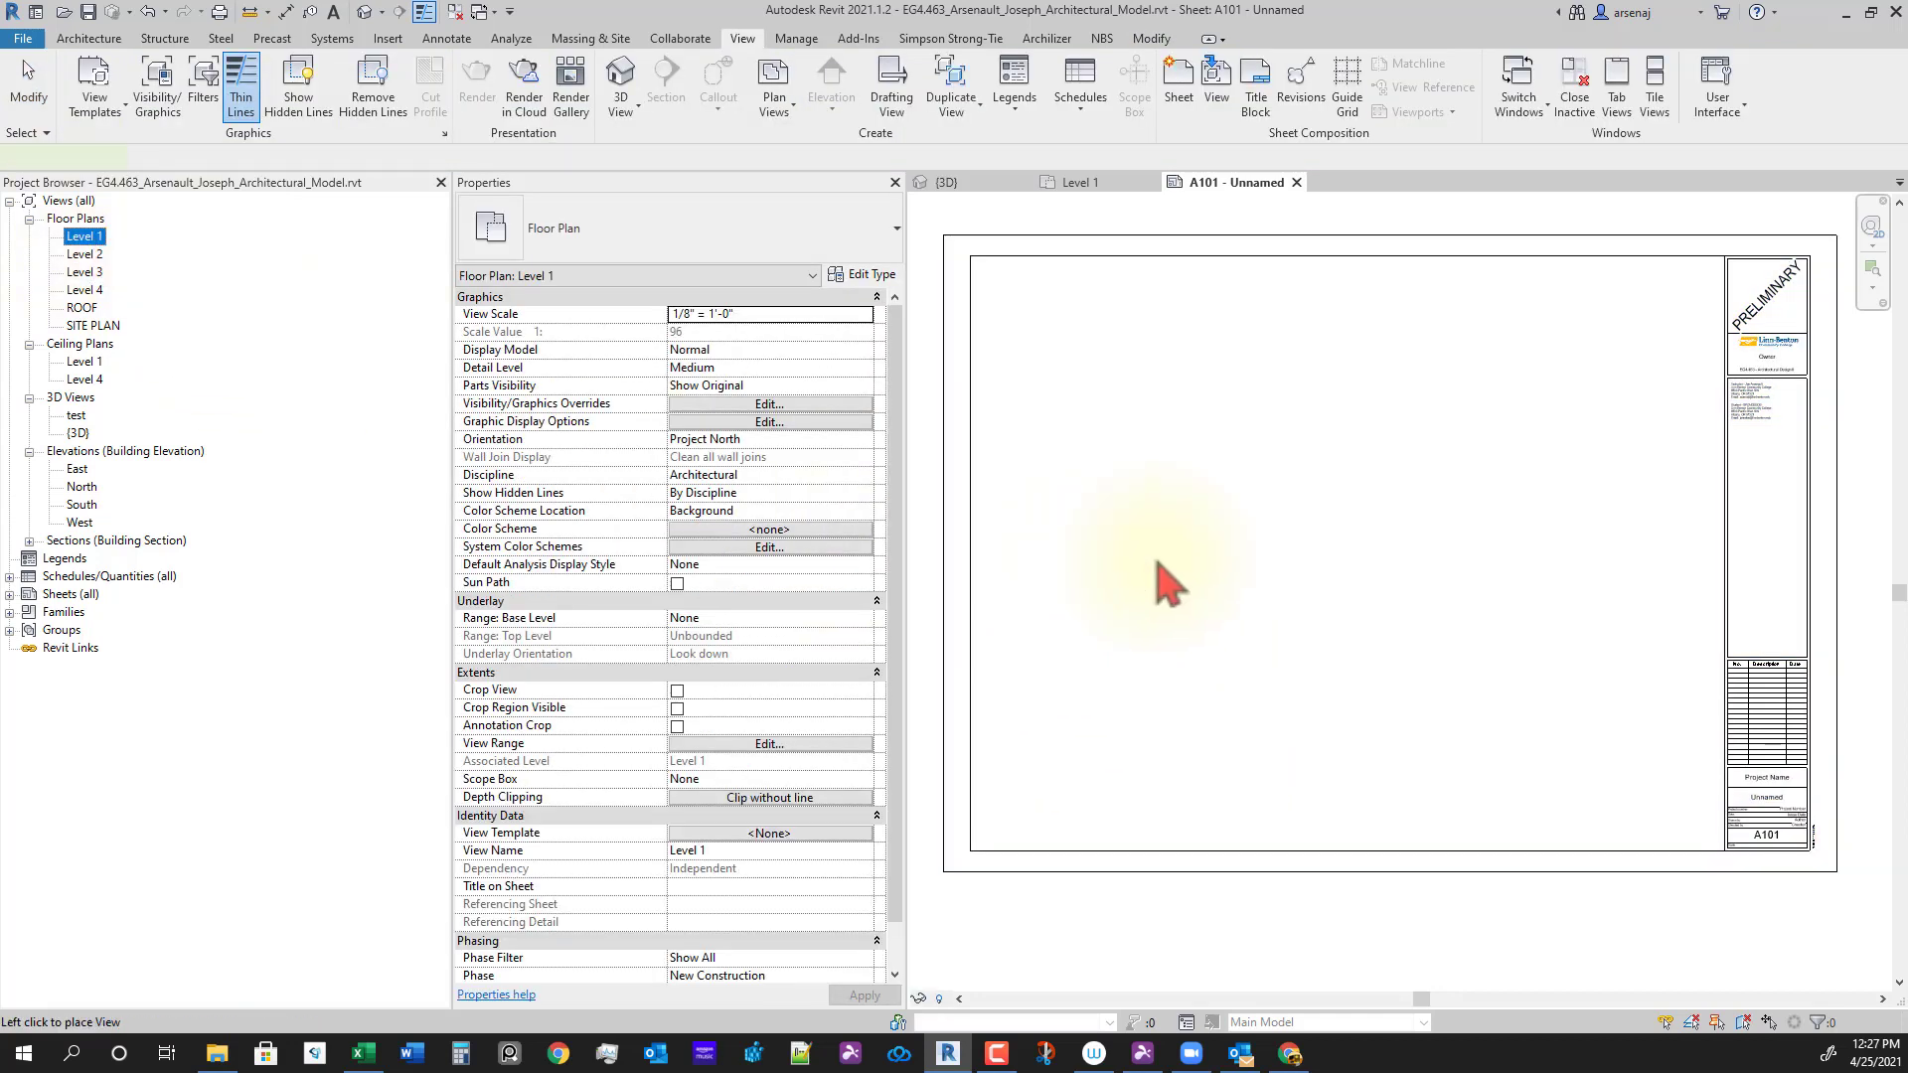
click(1429, 589)
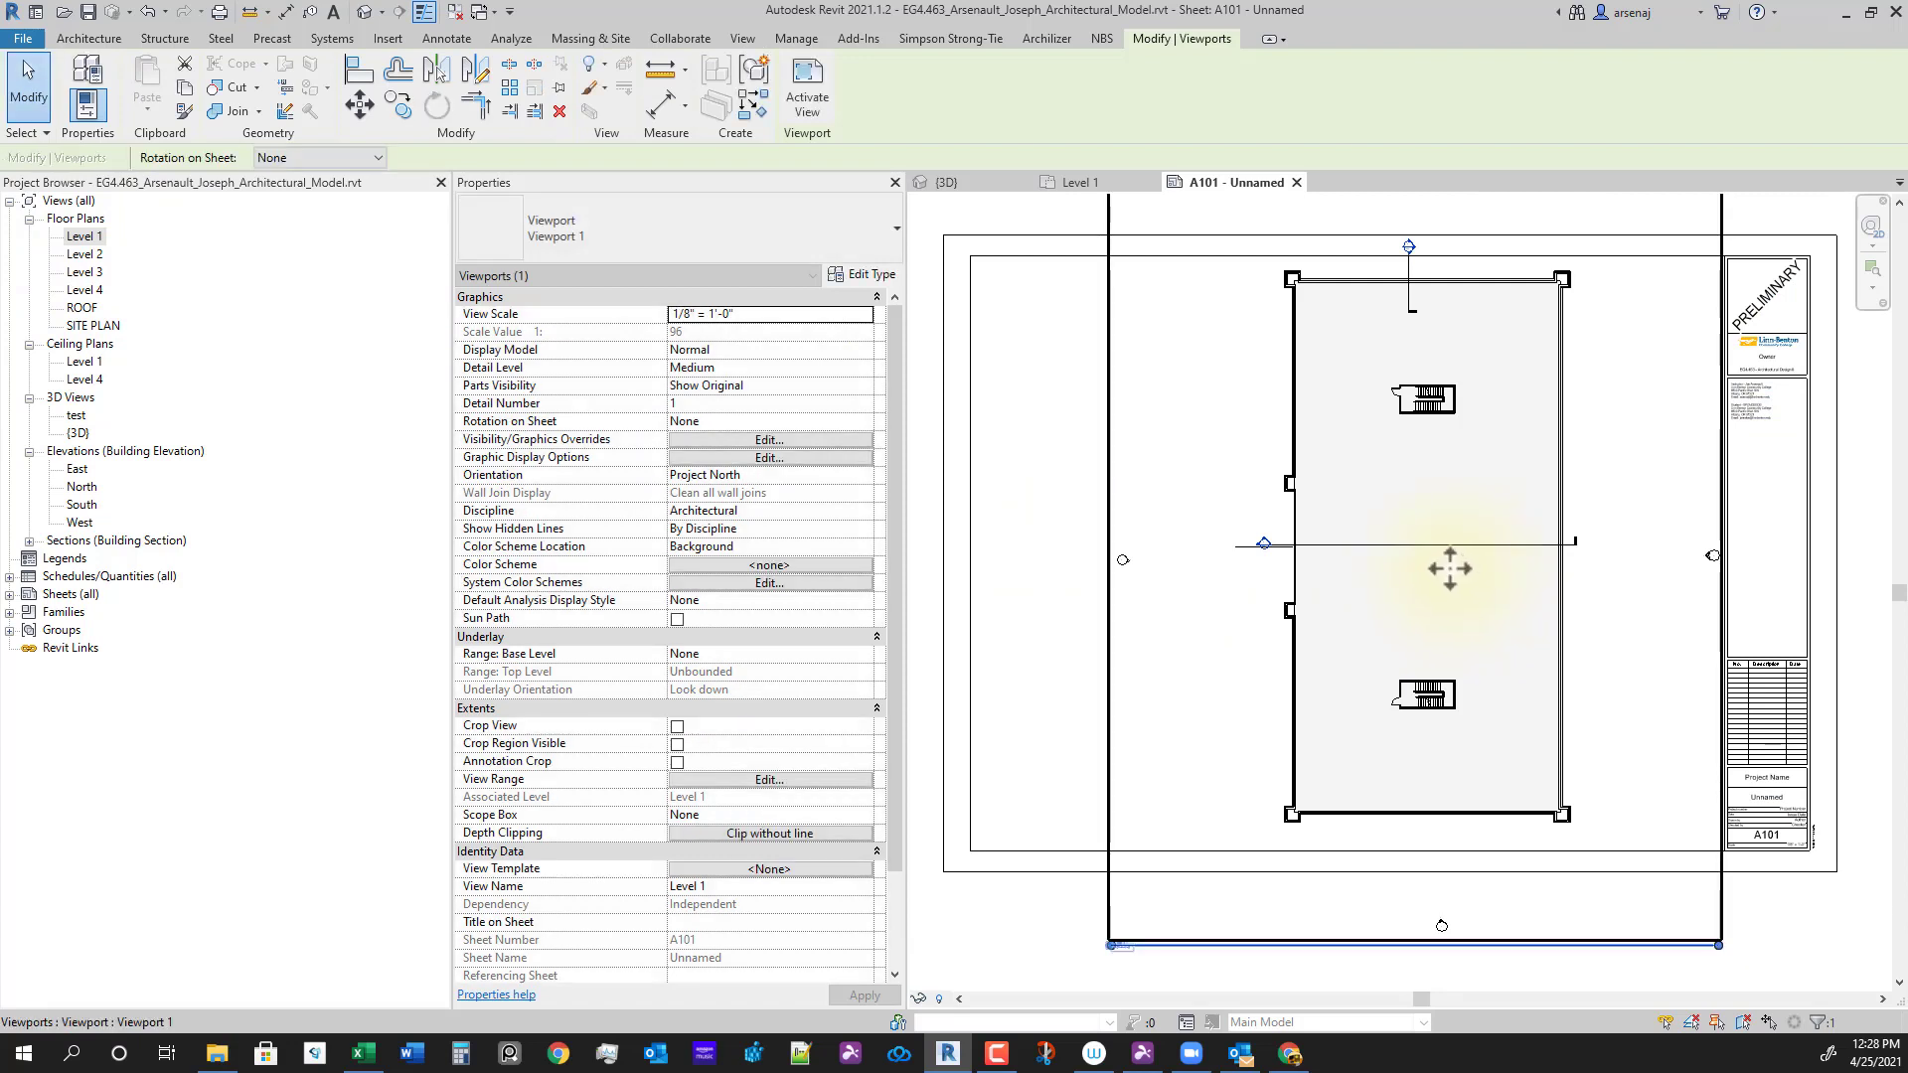
drag(1450, 569, 1545, 589)
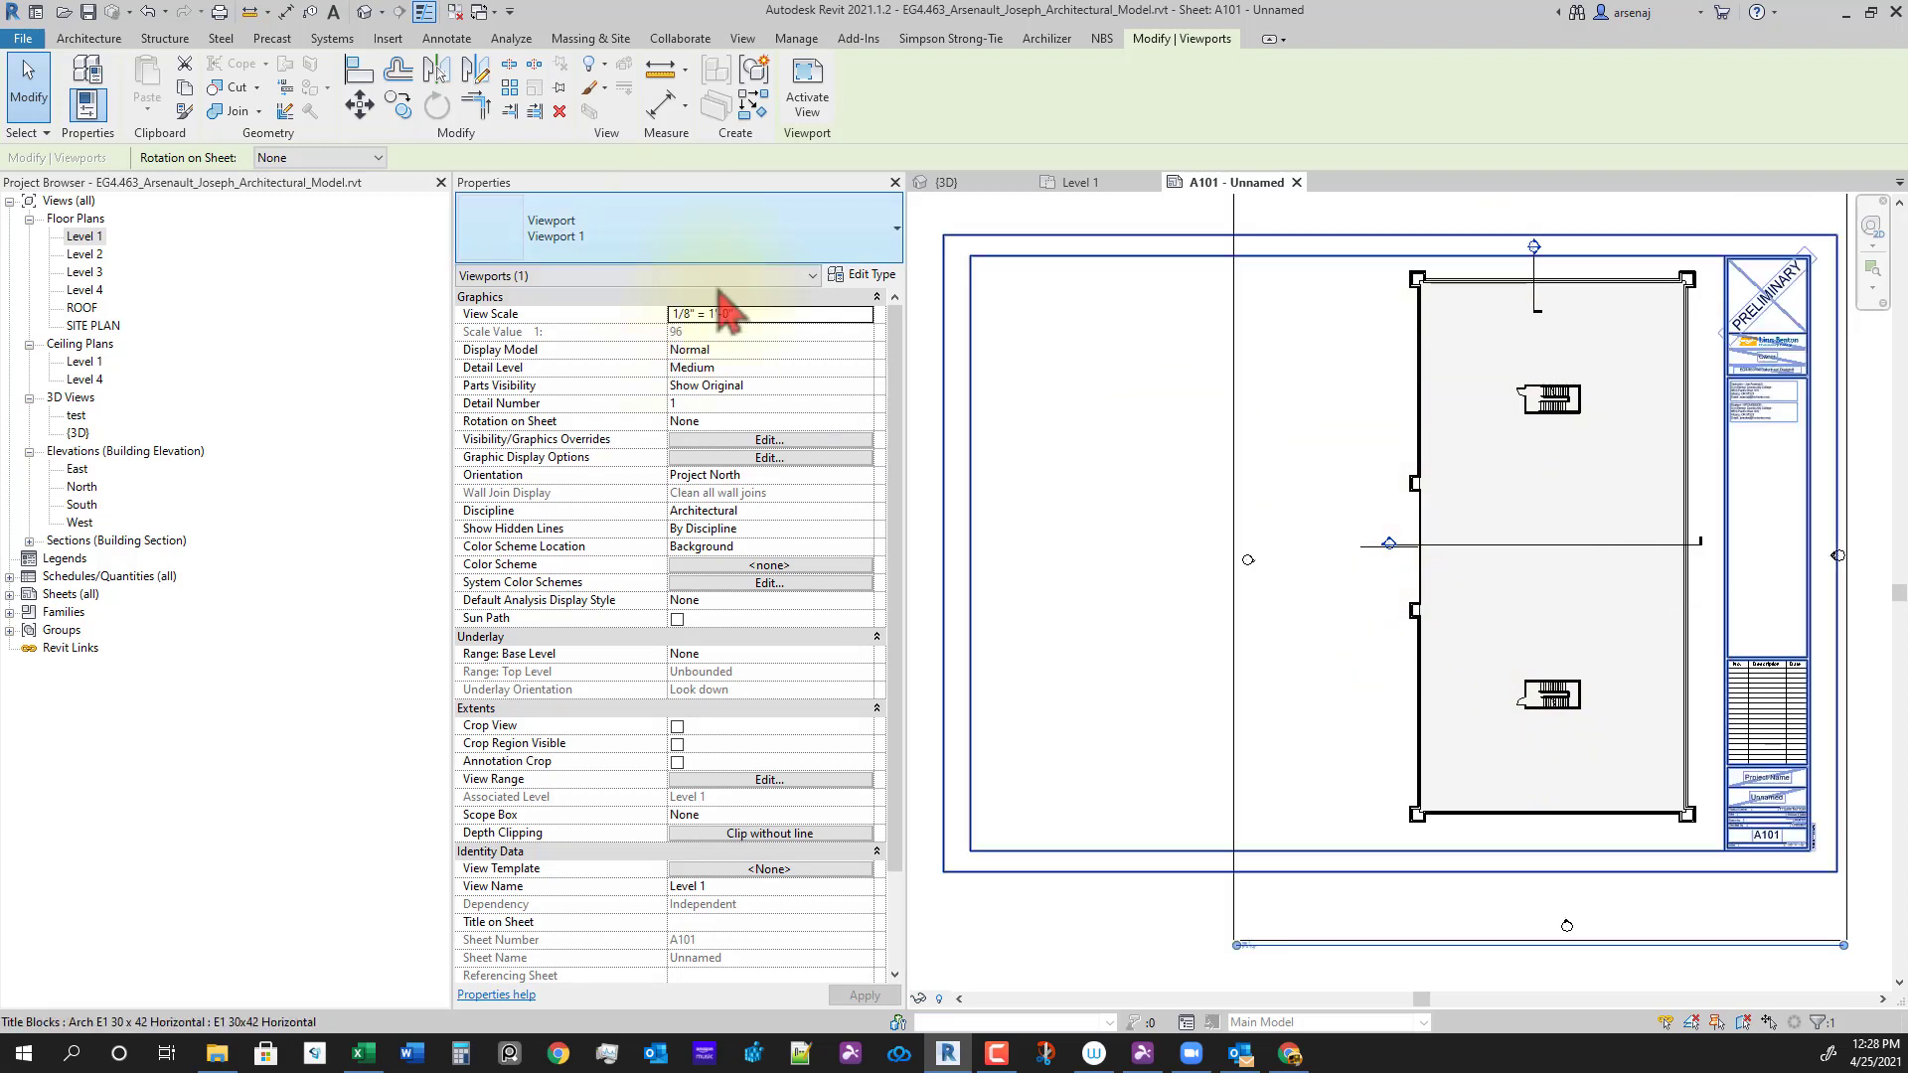
Step: Set the Level 1 viewport scale to 1/4" = 1'-0" and move the enlarged plan over the sheet
click(864, 316)
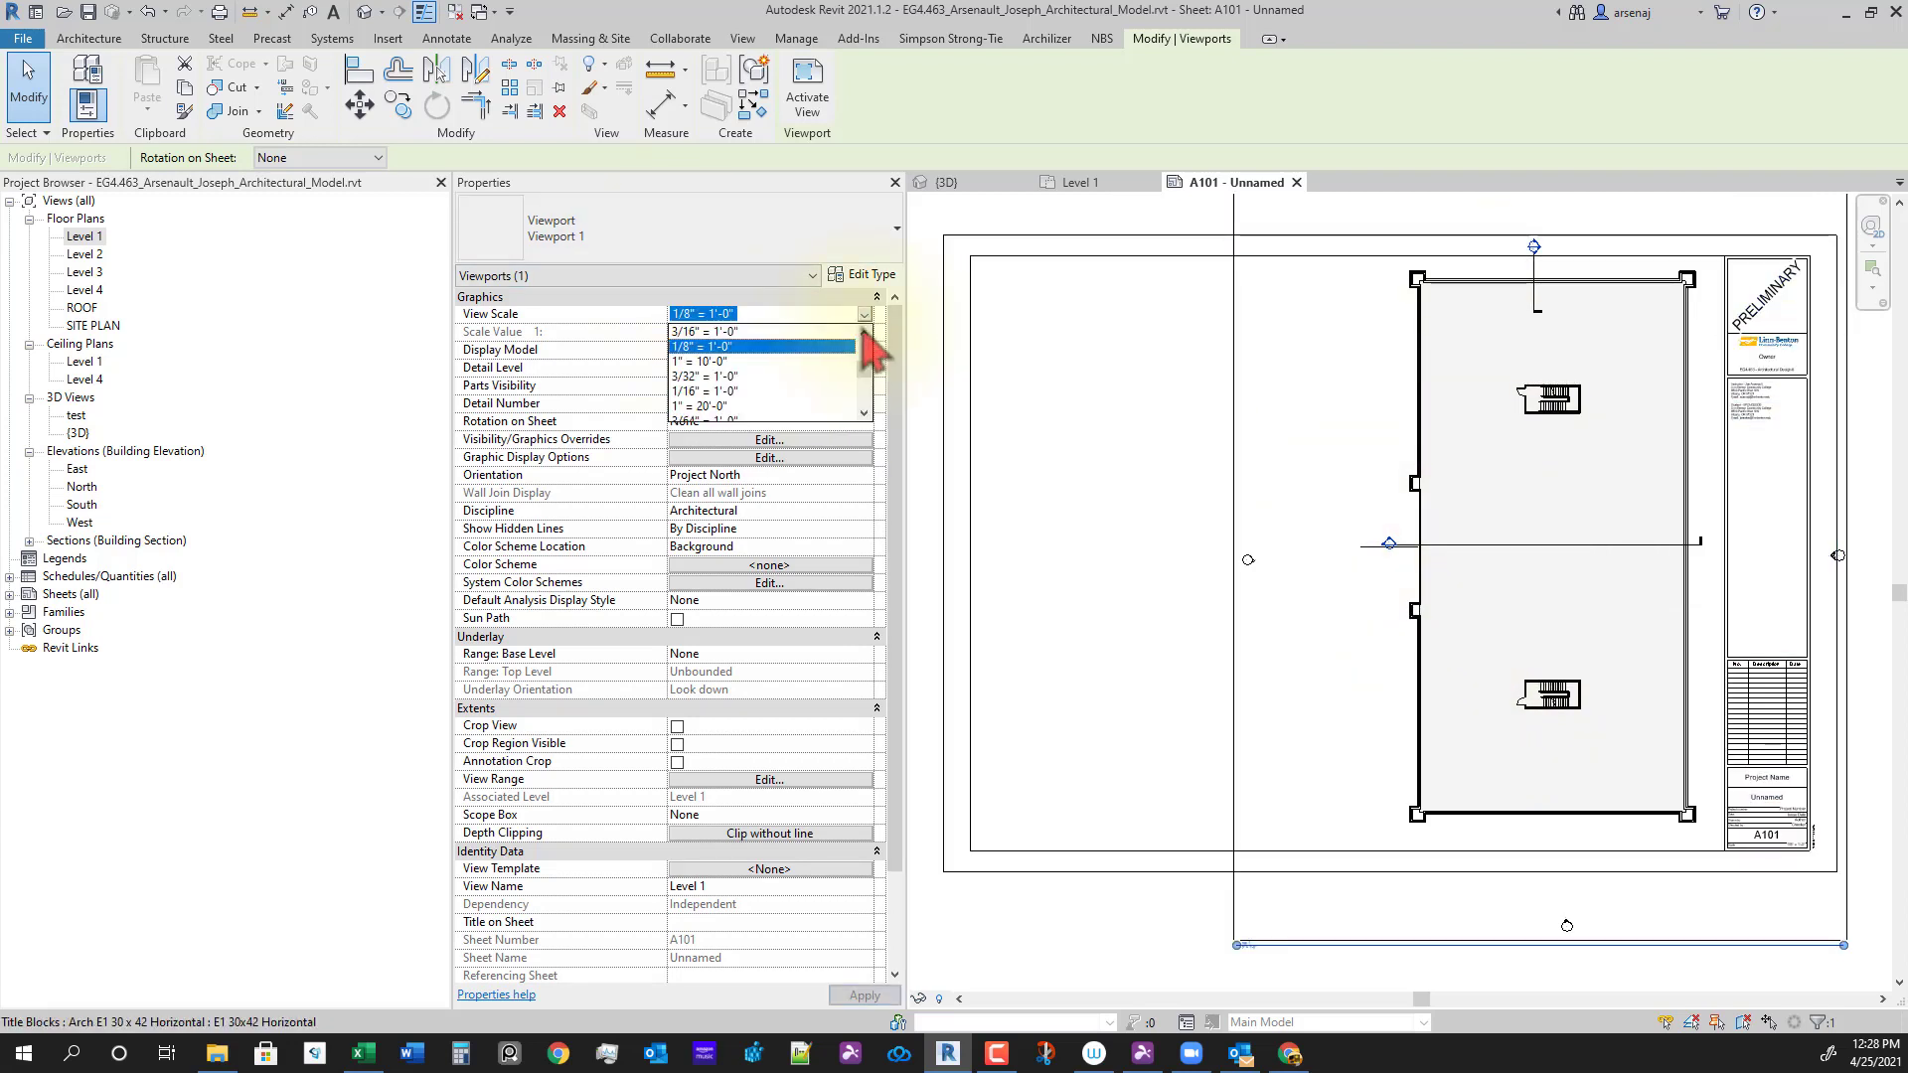
scroll(748, 396, up, 2)
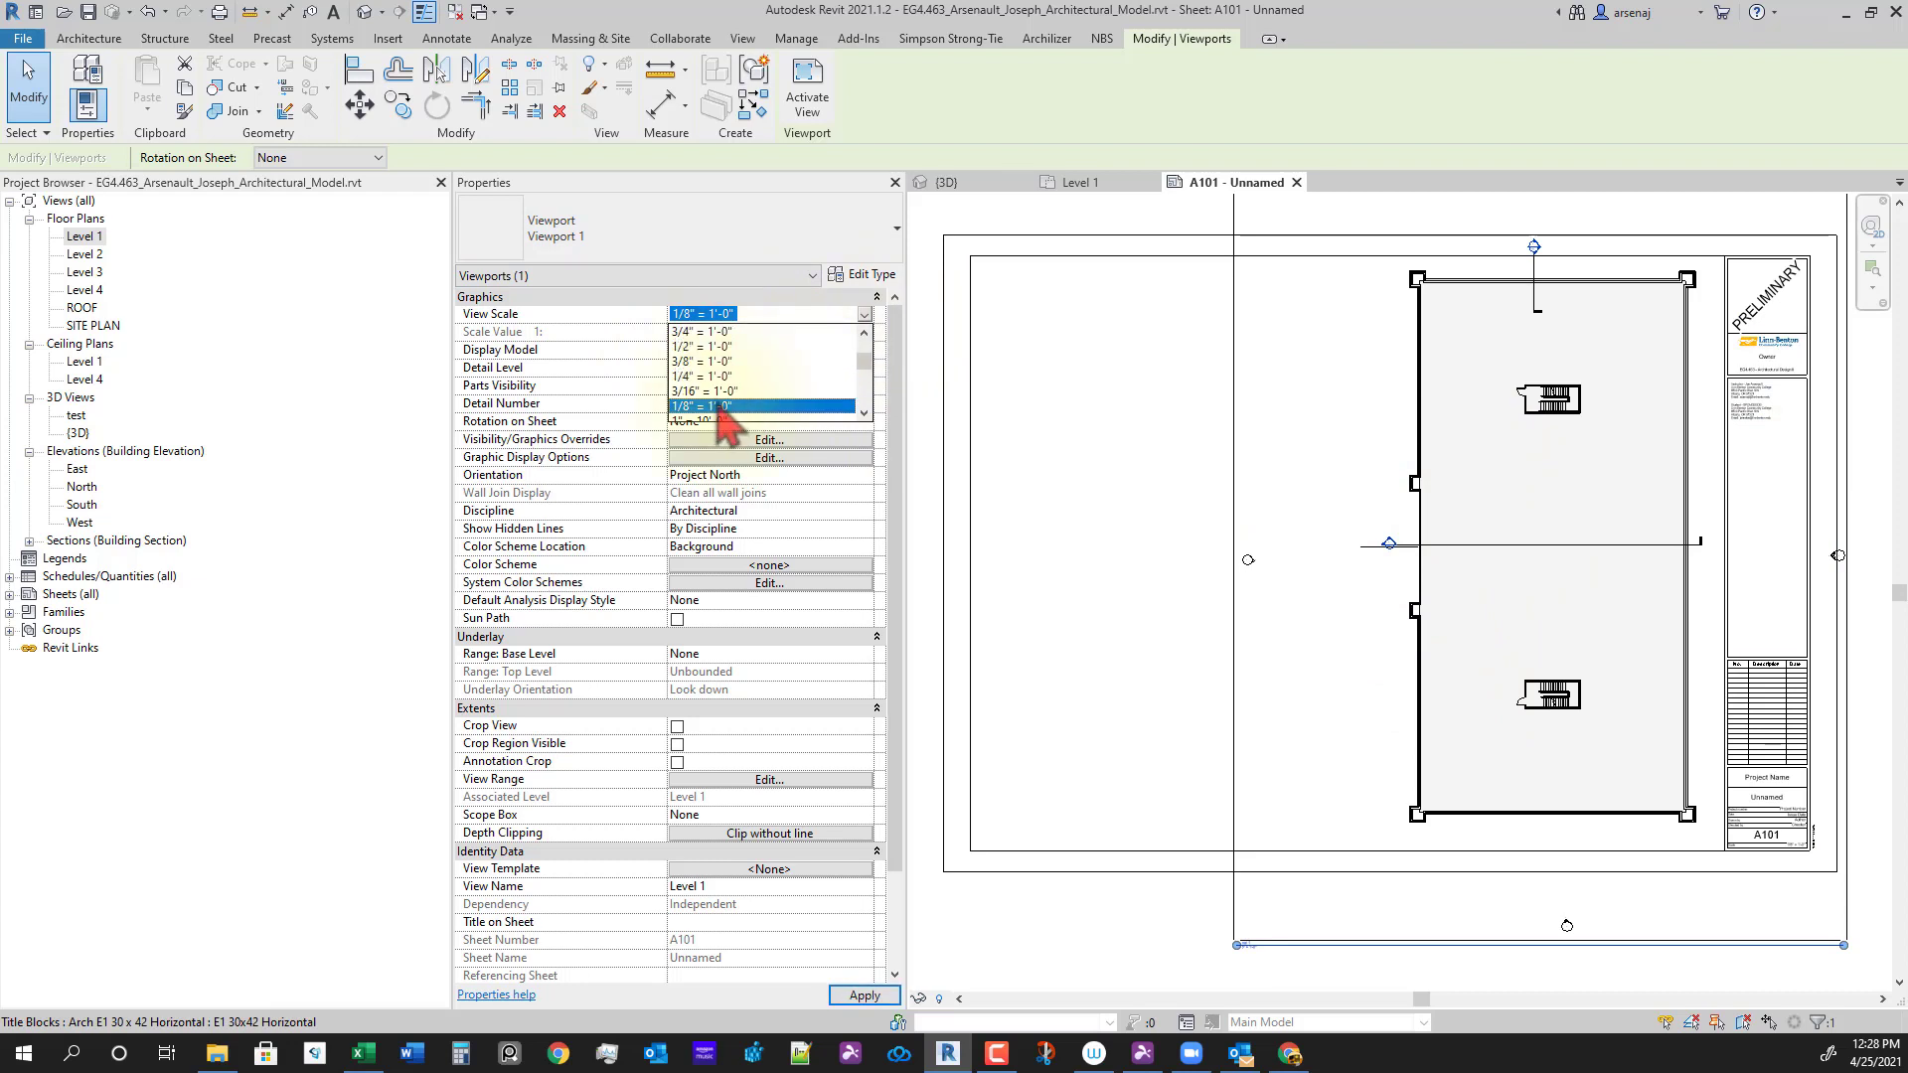
click(720, 375)
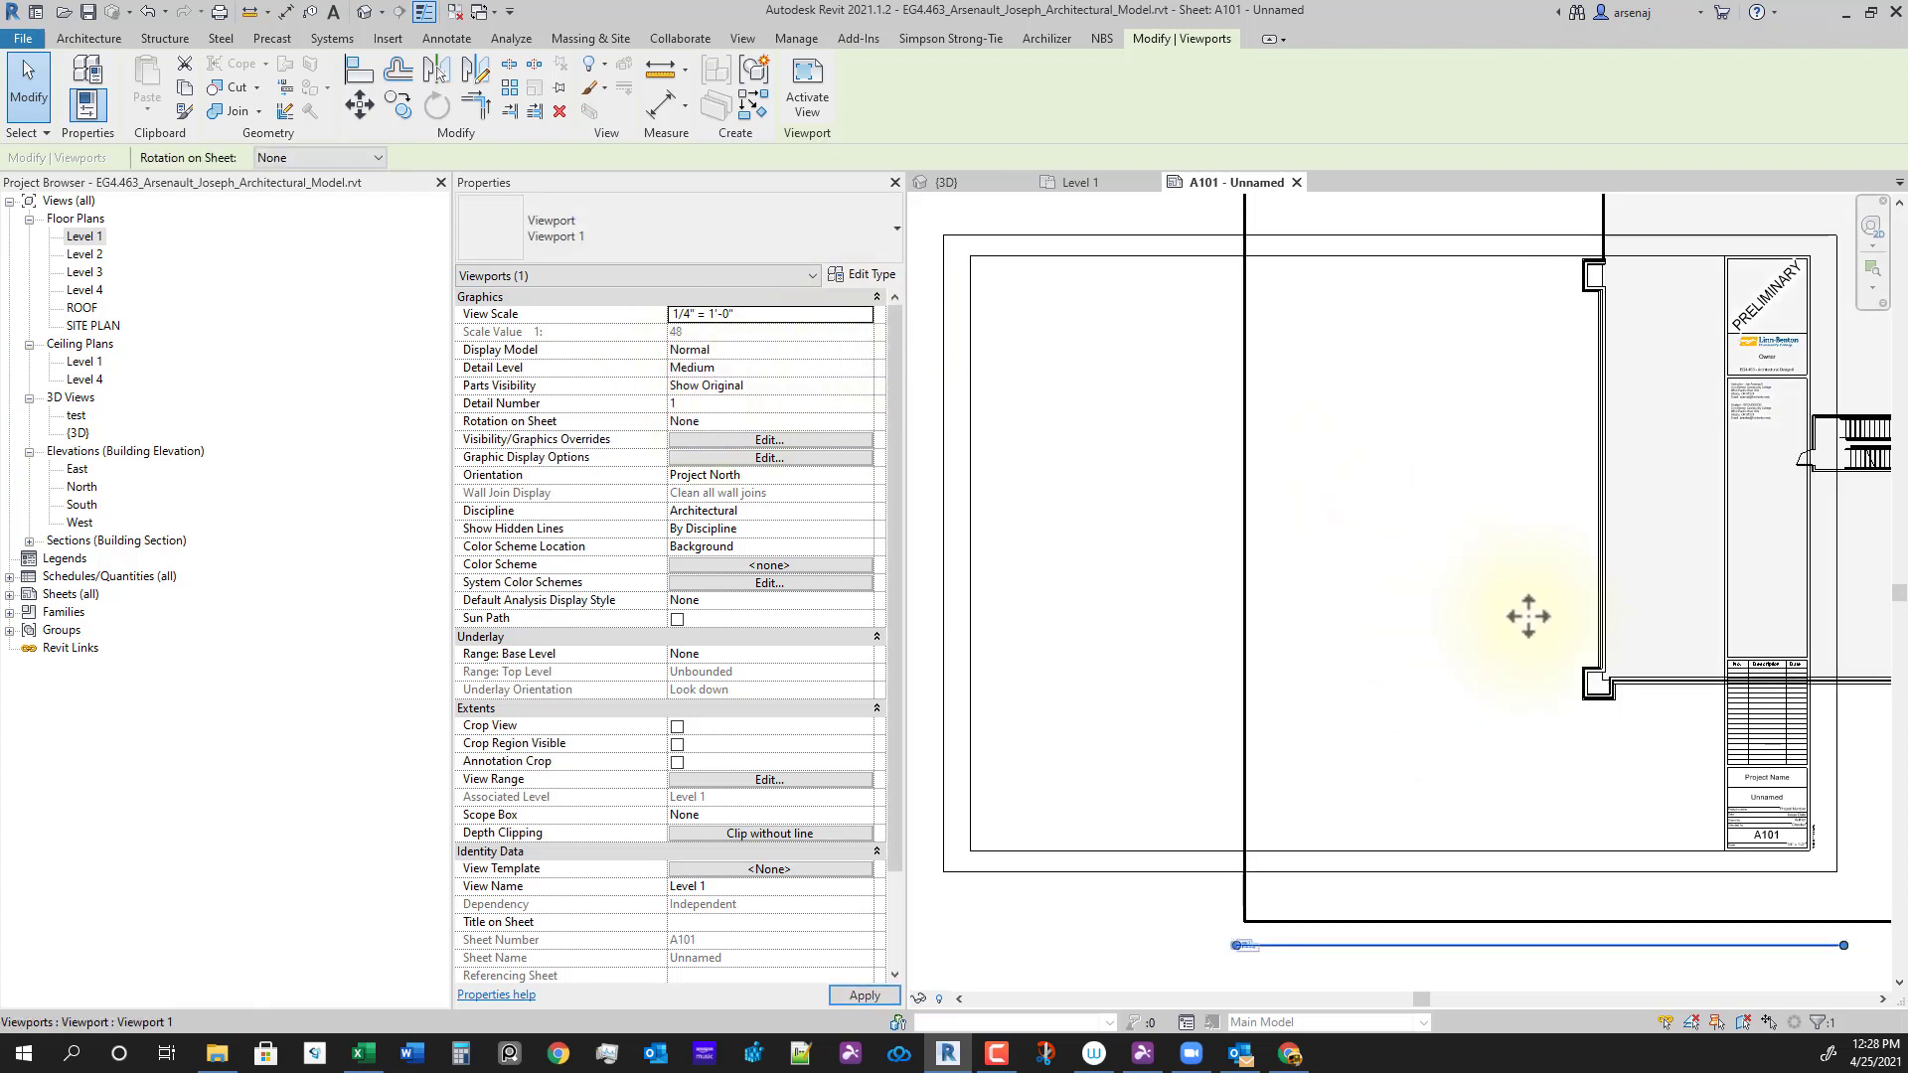
mouse_move(1622, 479)
mouse_down()
mouse_move(1365, 624)
mouse_move(1372, 584)
mouse_move(1475, 613)
mouse_move(1293, 607)
mouse_move(1401, 597)
mouse_move(1382, 624)
mouse_move(1355, 620)
mouse_up()
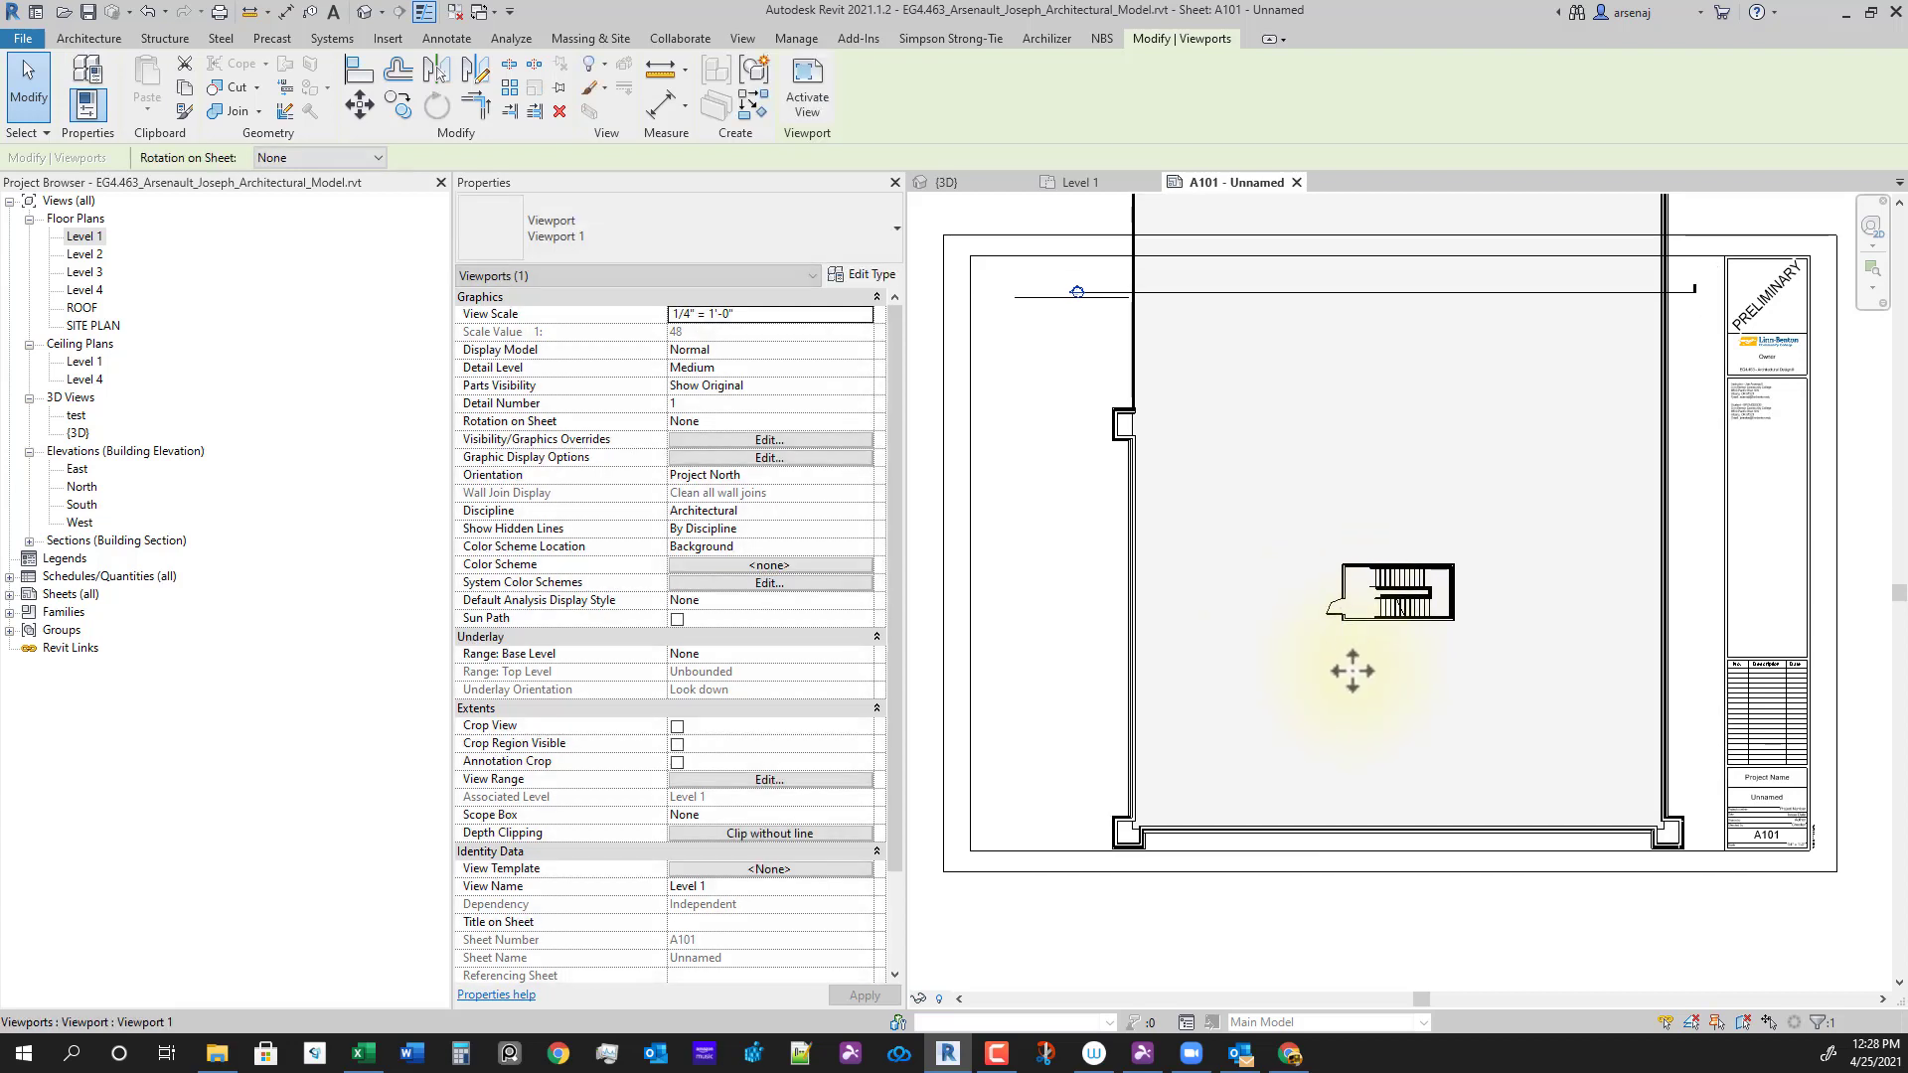
scroll(1601, 741, down, 1)
scroll(1571, 755, down, 2)
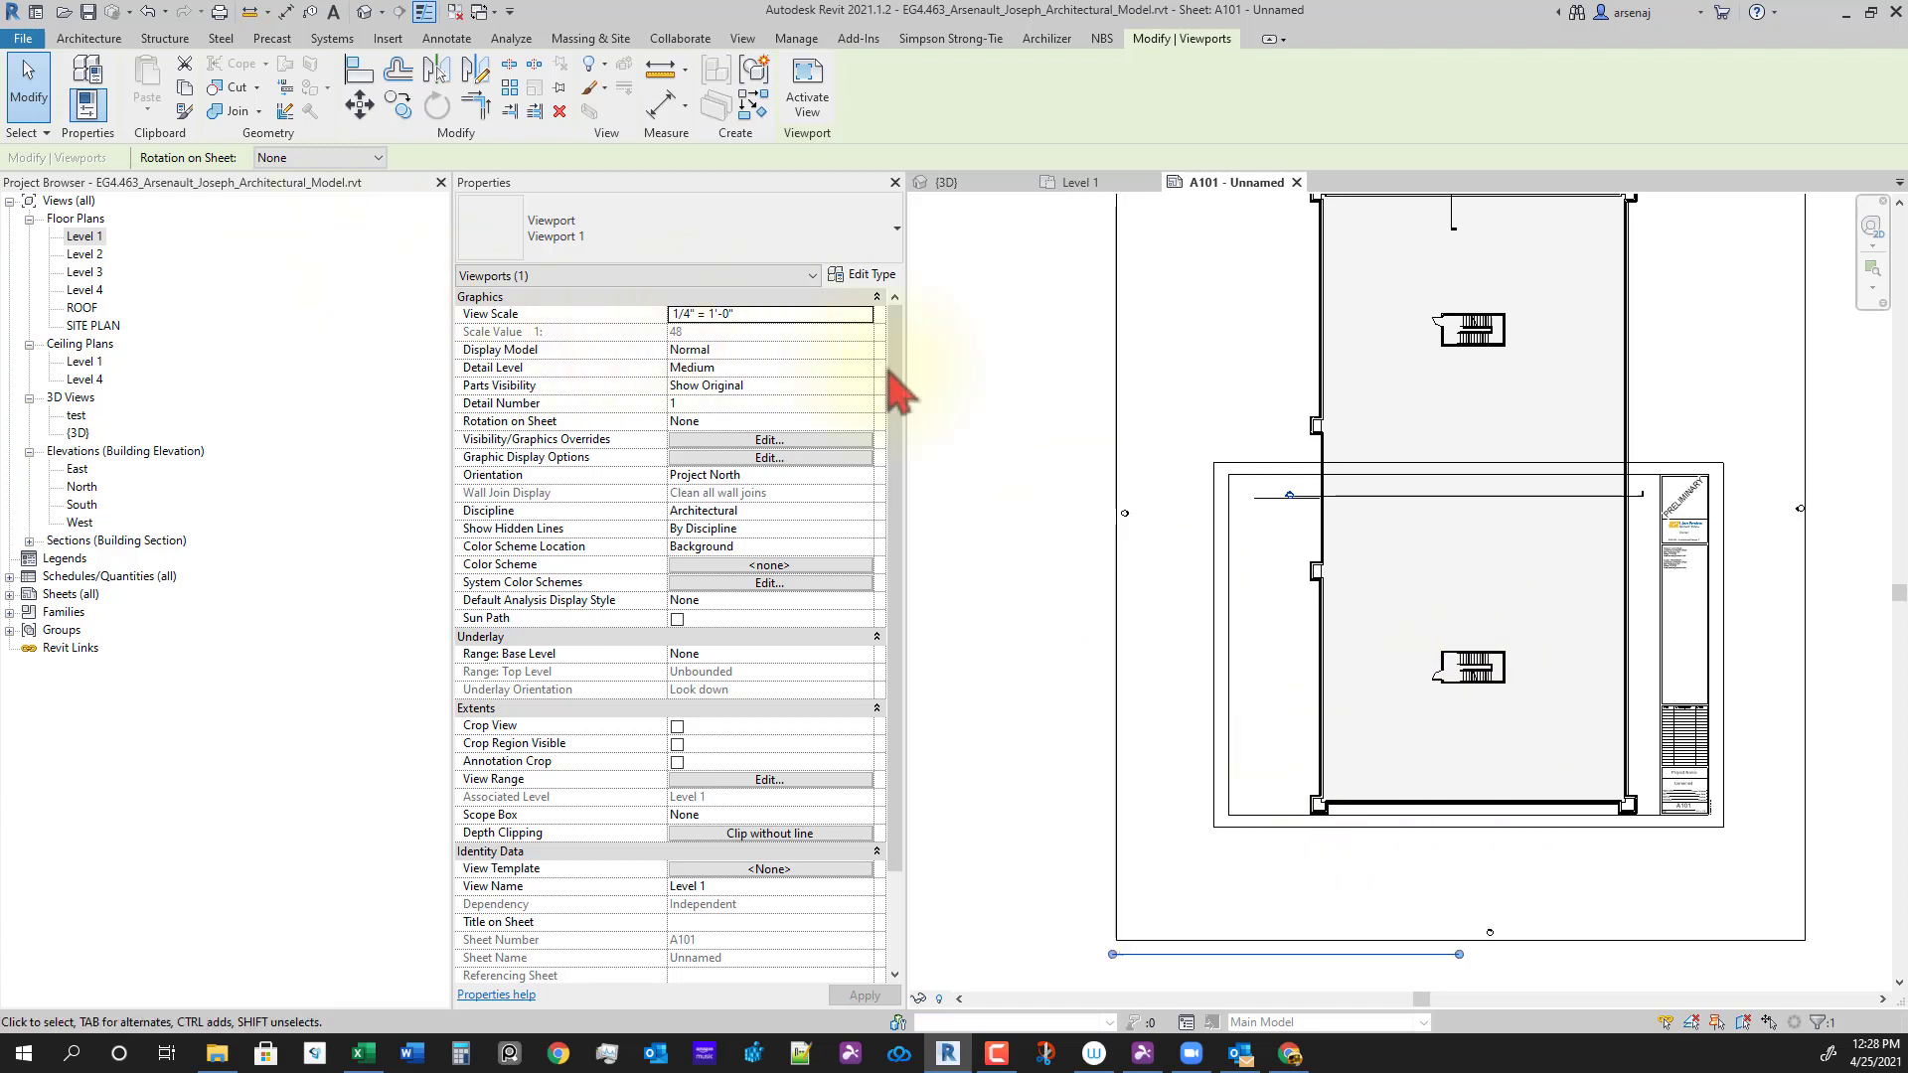
Step: Set the Level 1 viewport scale to 1/8" = 1'-0" and reposition the plan inside the sheet border beside the title strip
click(865, 317)
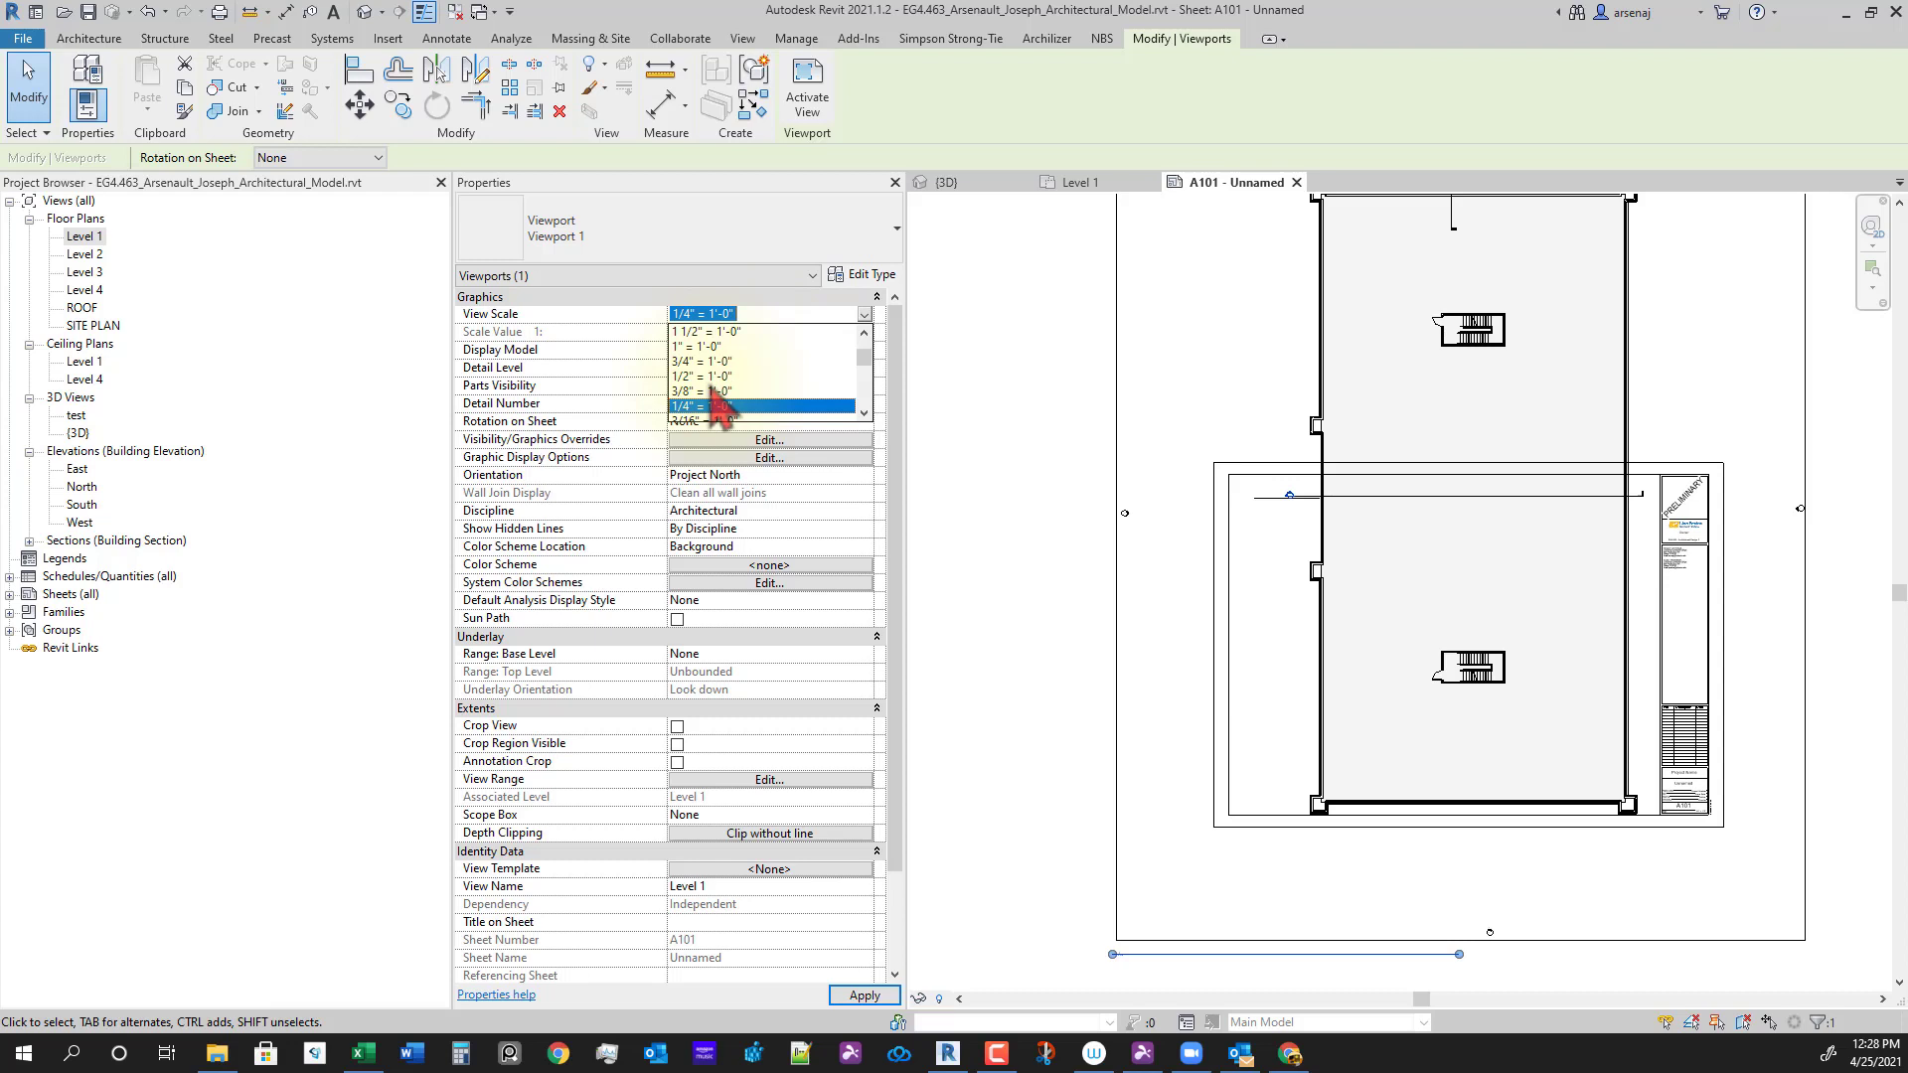
scroll(712, 405, down, 1)
click(702, 376)
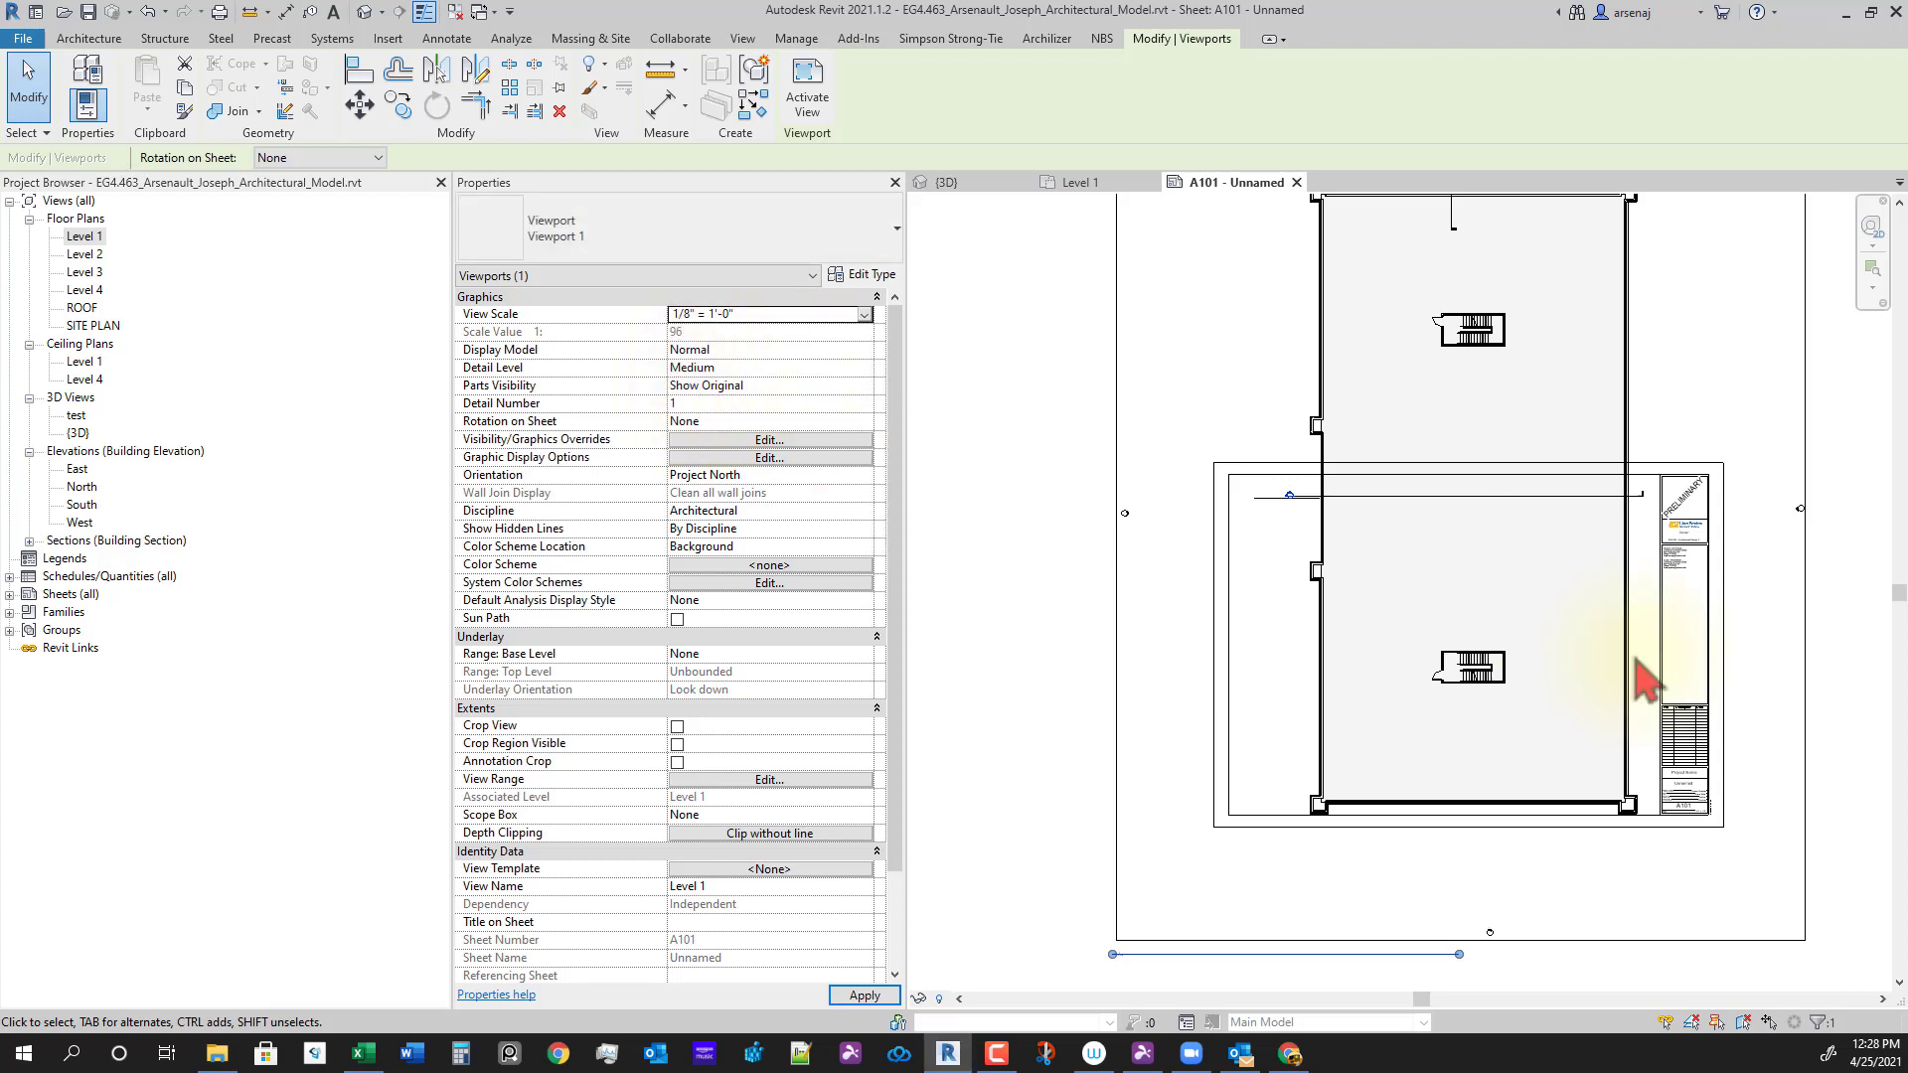
drag(1418, 682, 1639, 611)
drag(1572, 665, 1615, 652)
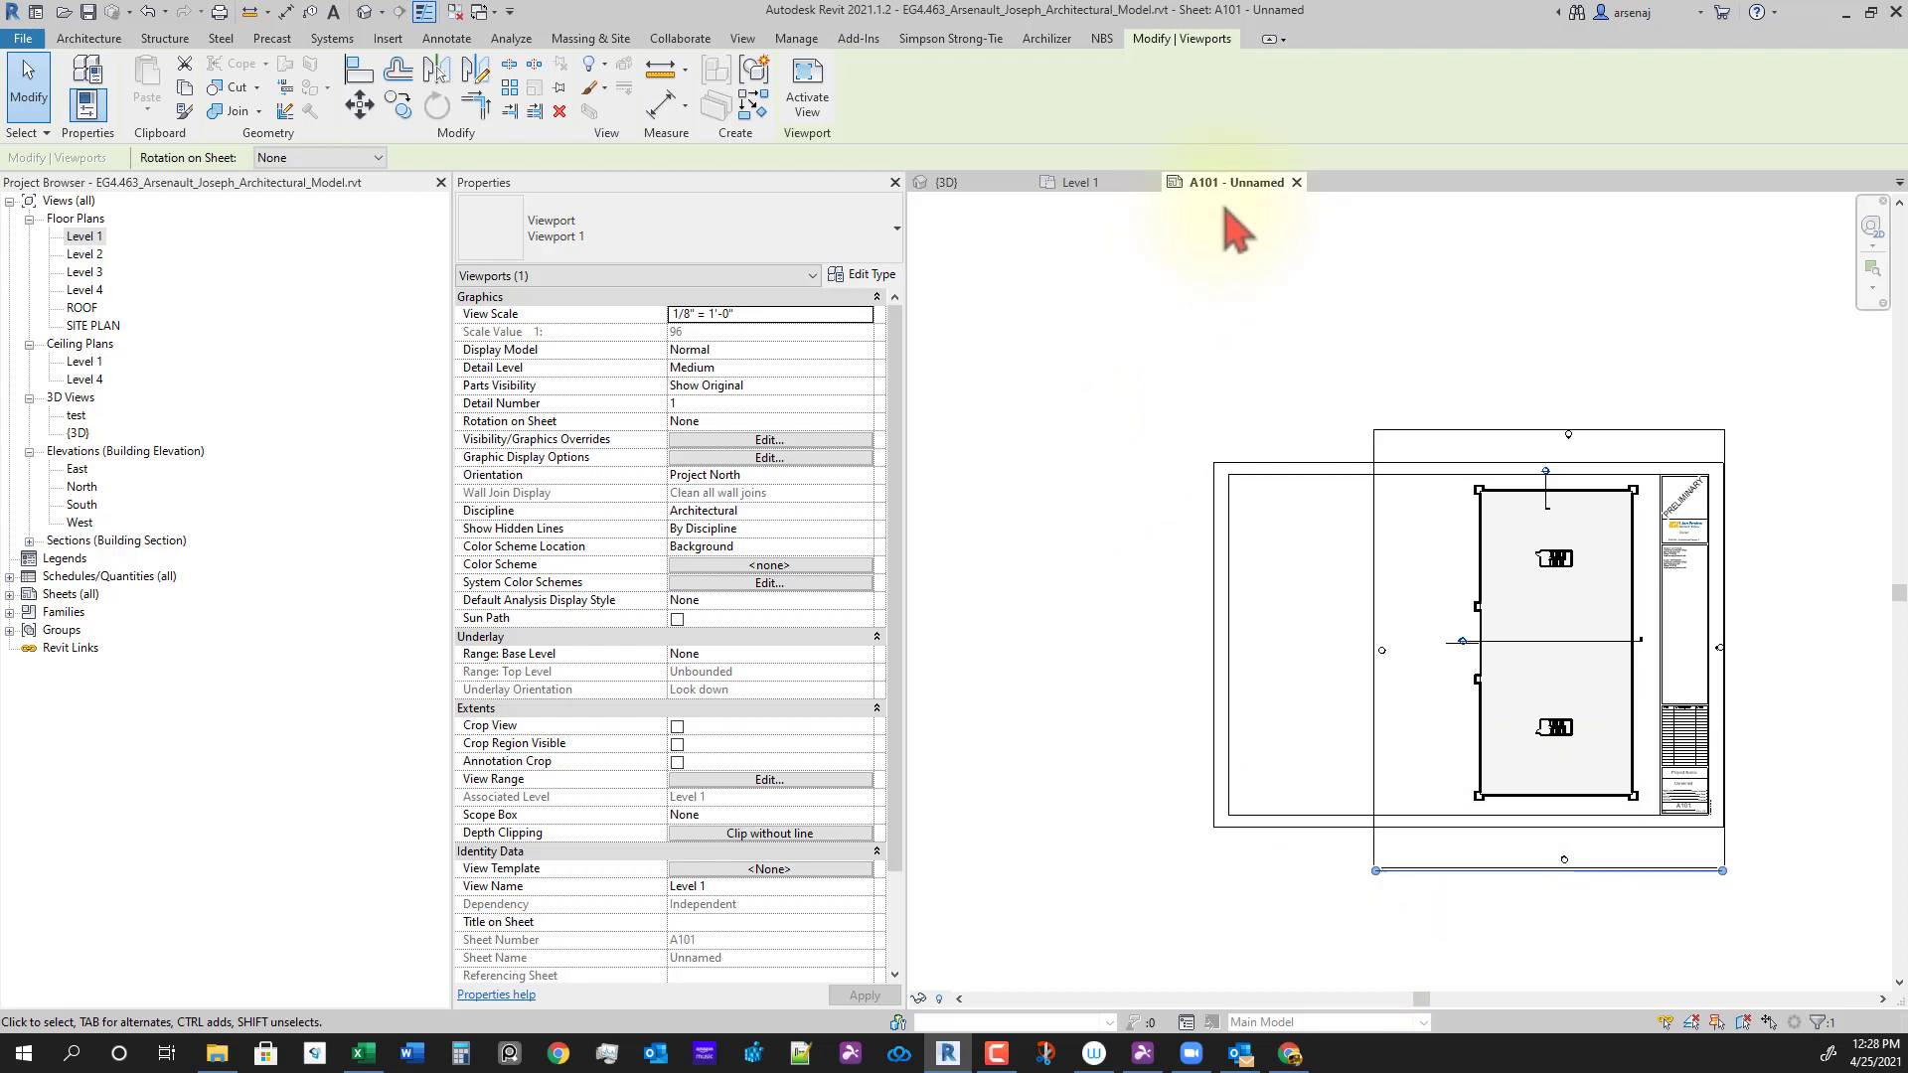
Step: Close sheet A101 and delete it from the project
click(1297, 182)
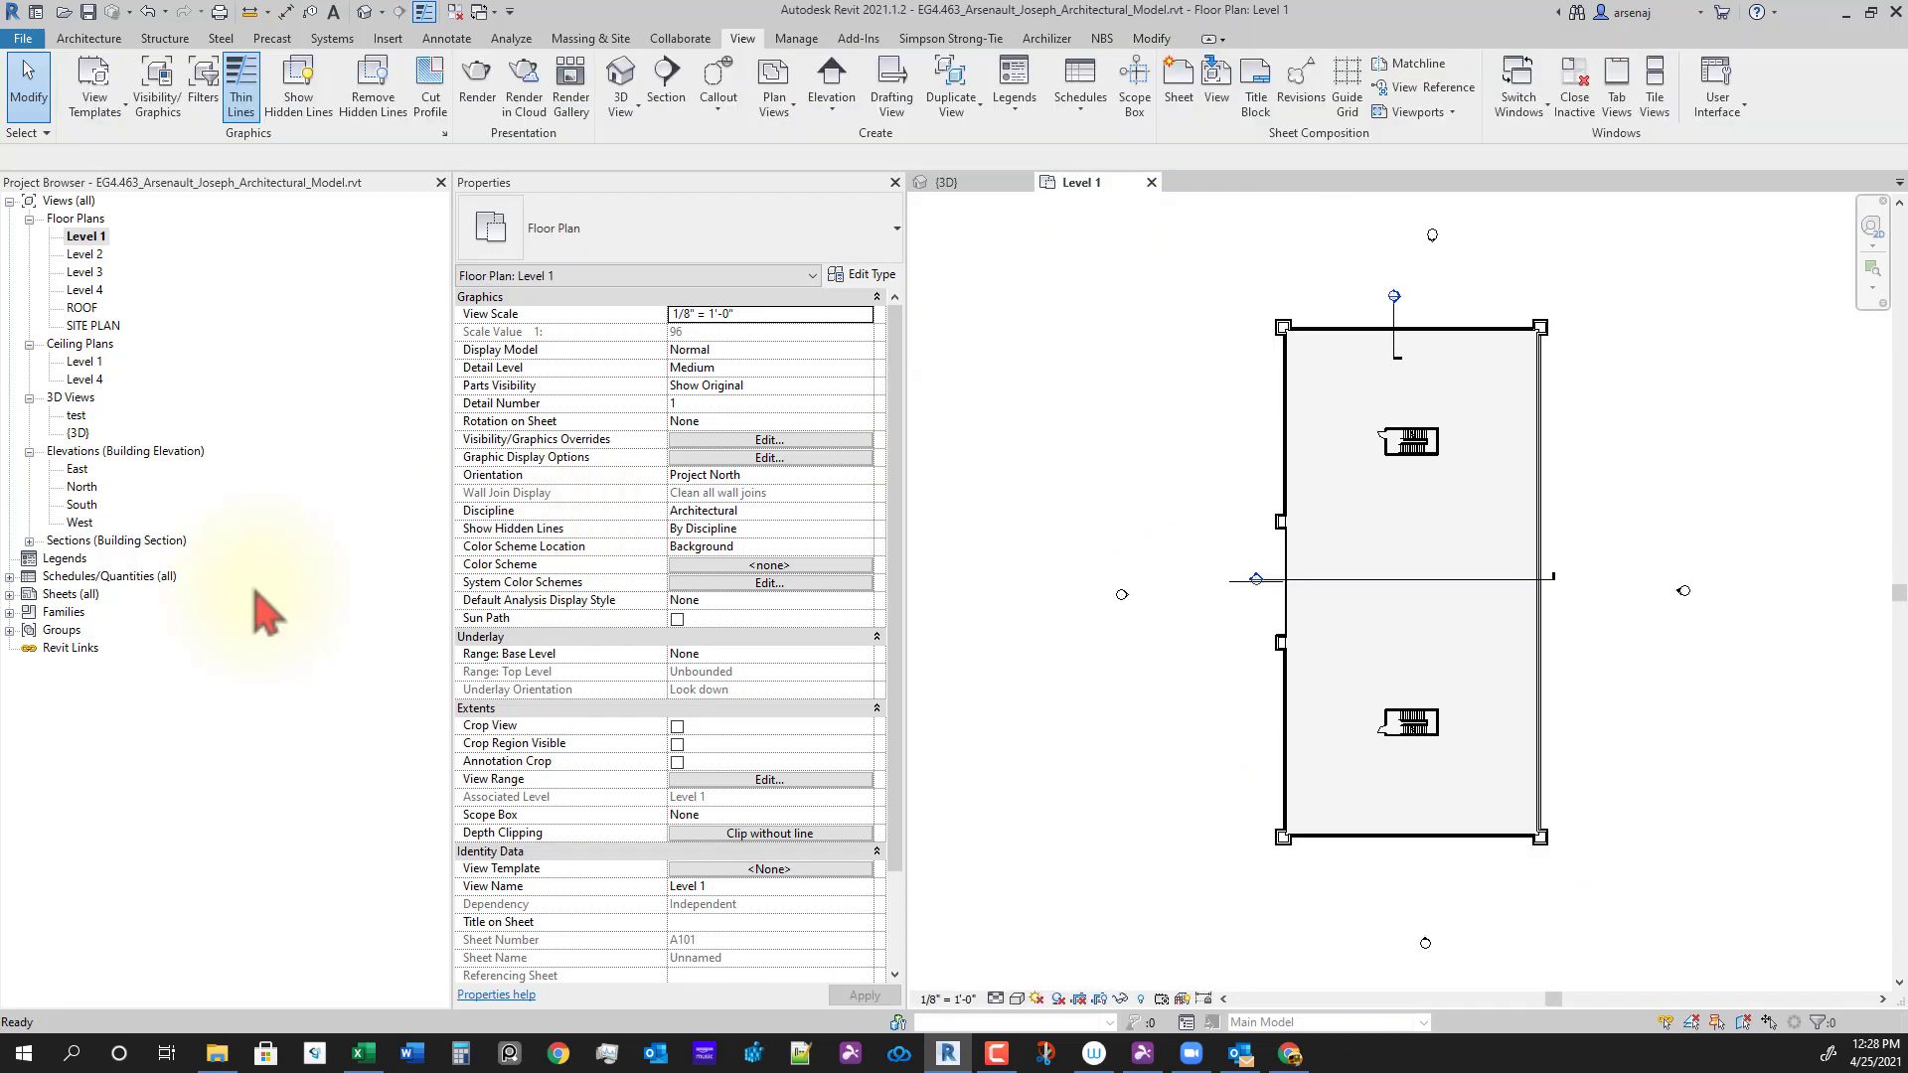
click(12, 591)
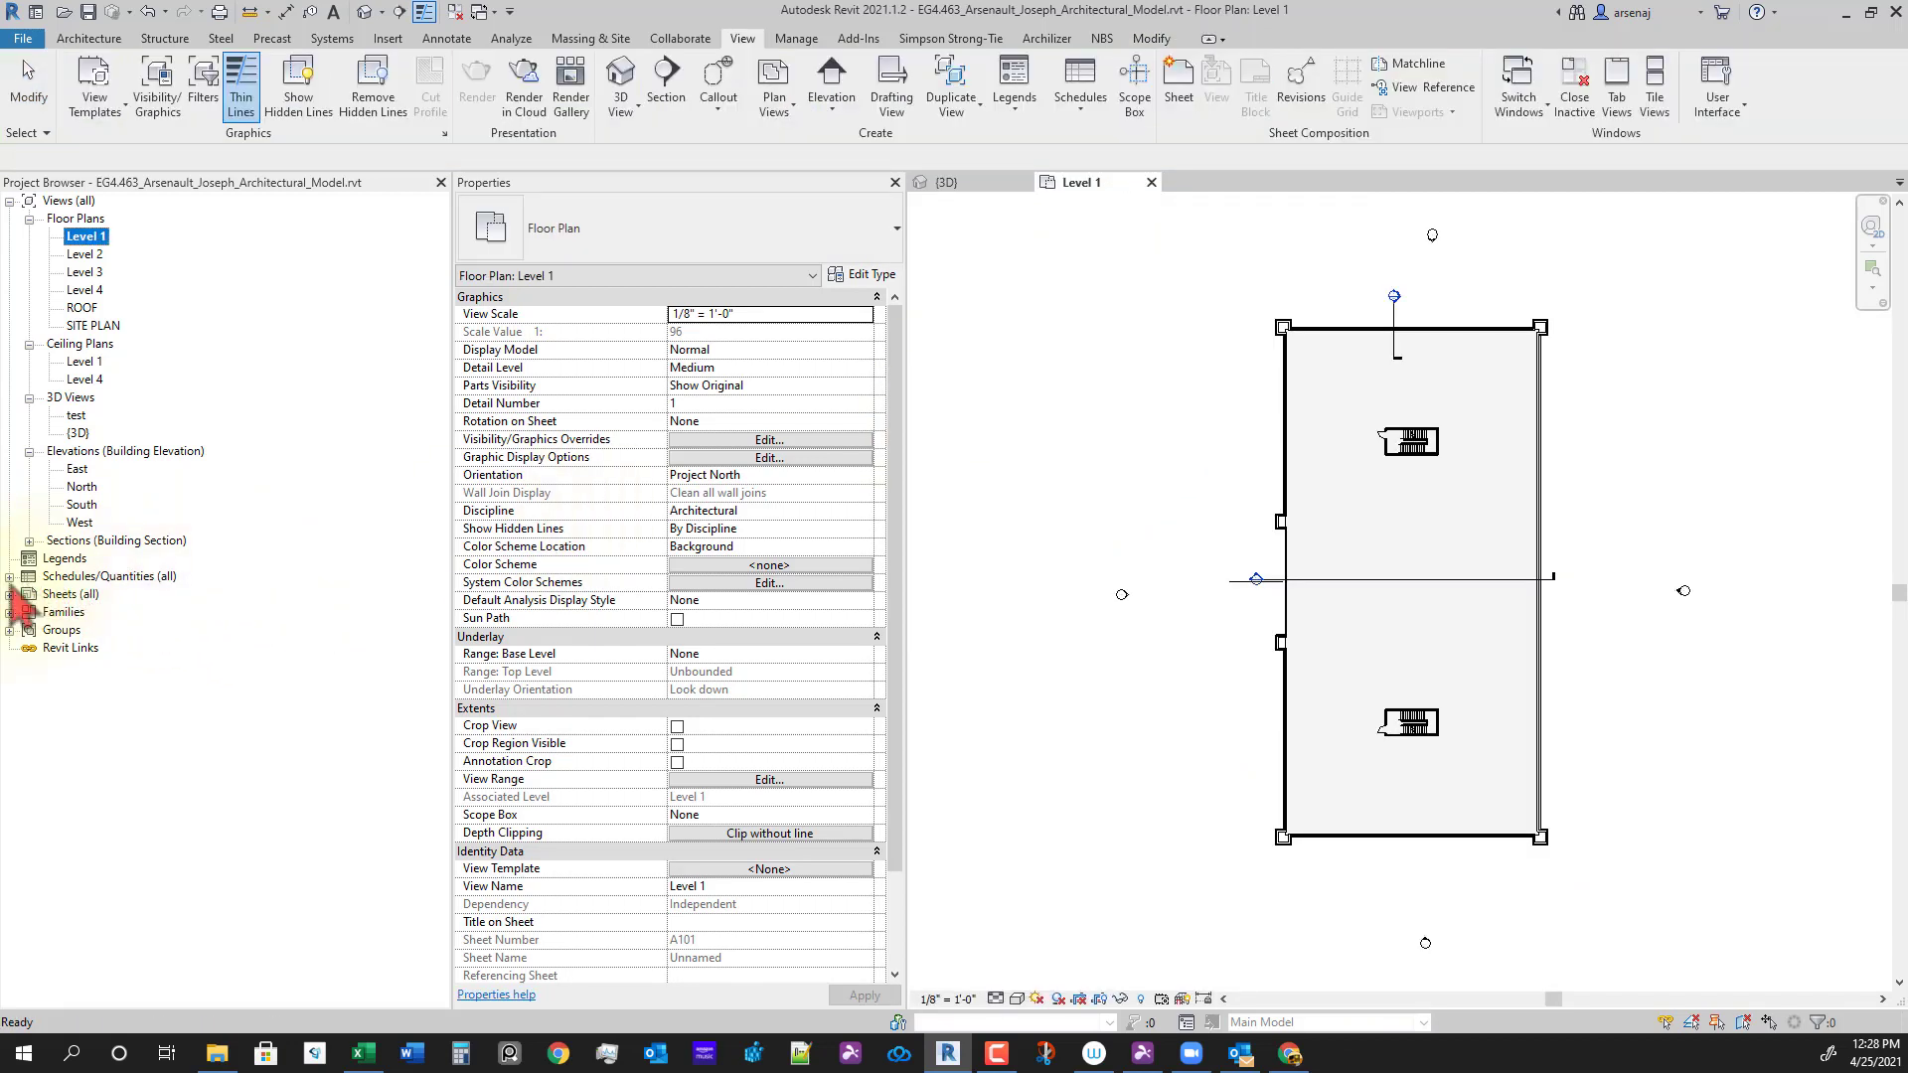
click(8, 577)
click(105, 594)
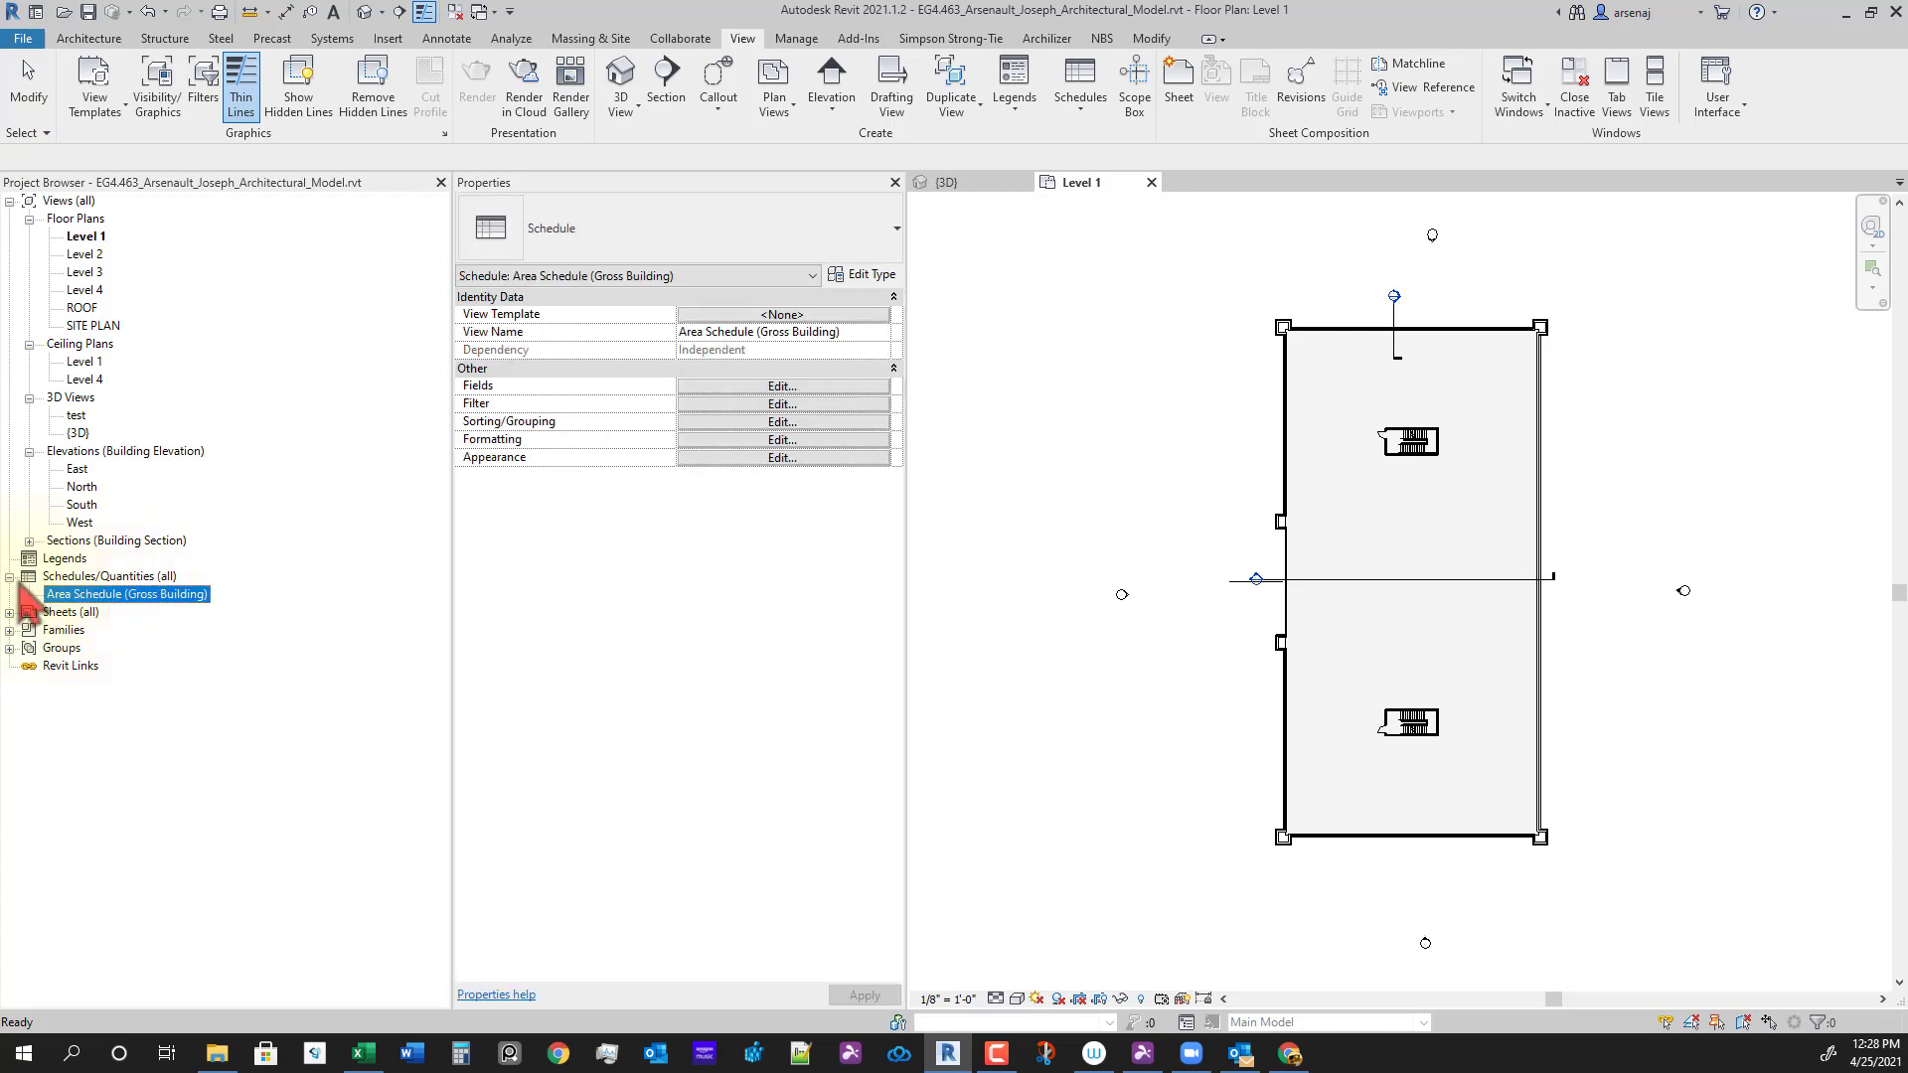
click(9, 576)
click(9, 594)
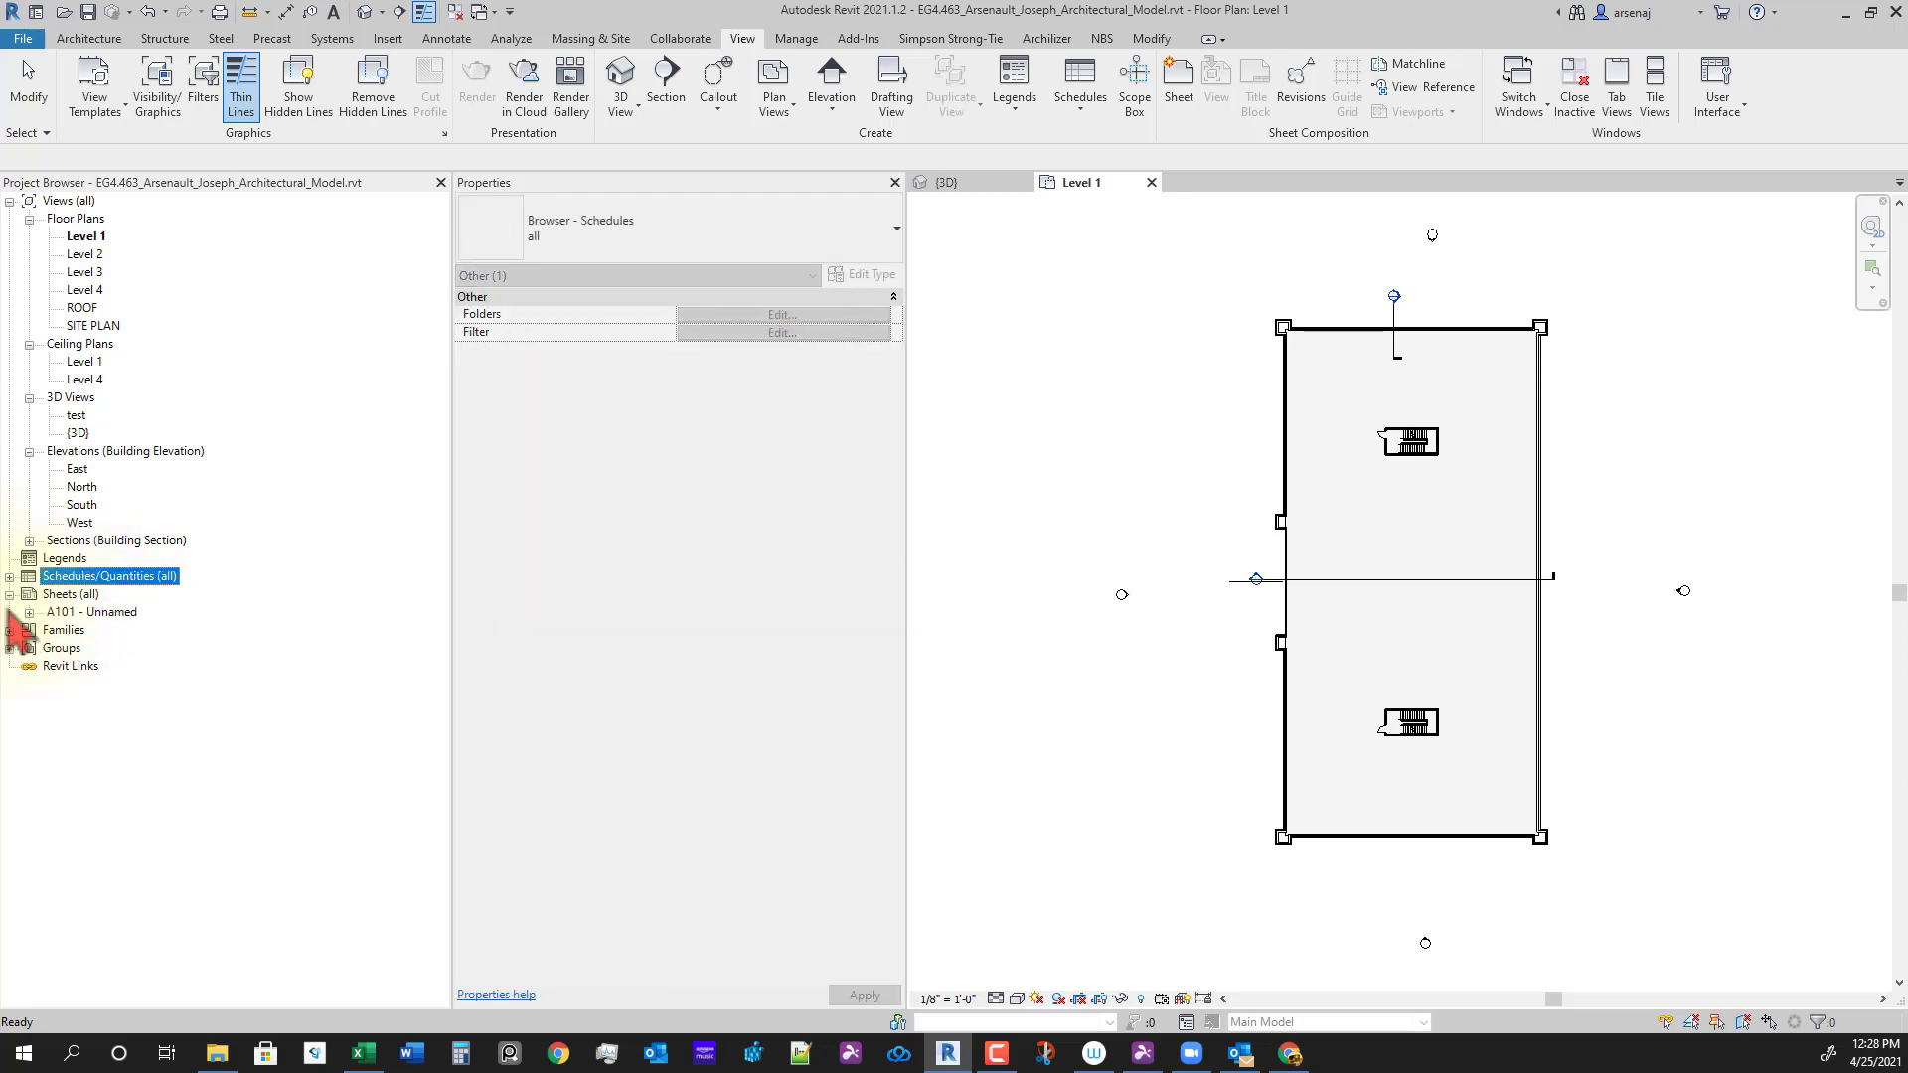
click(80, 630)
click(89, 613)
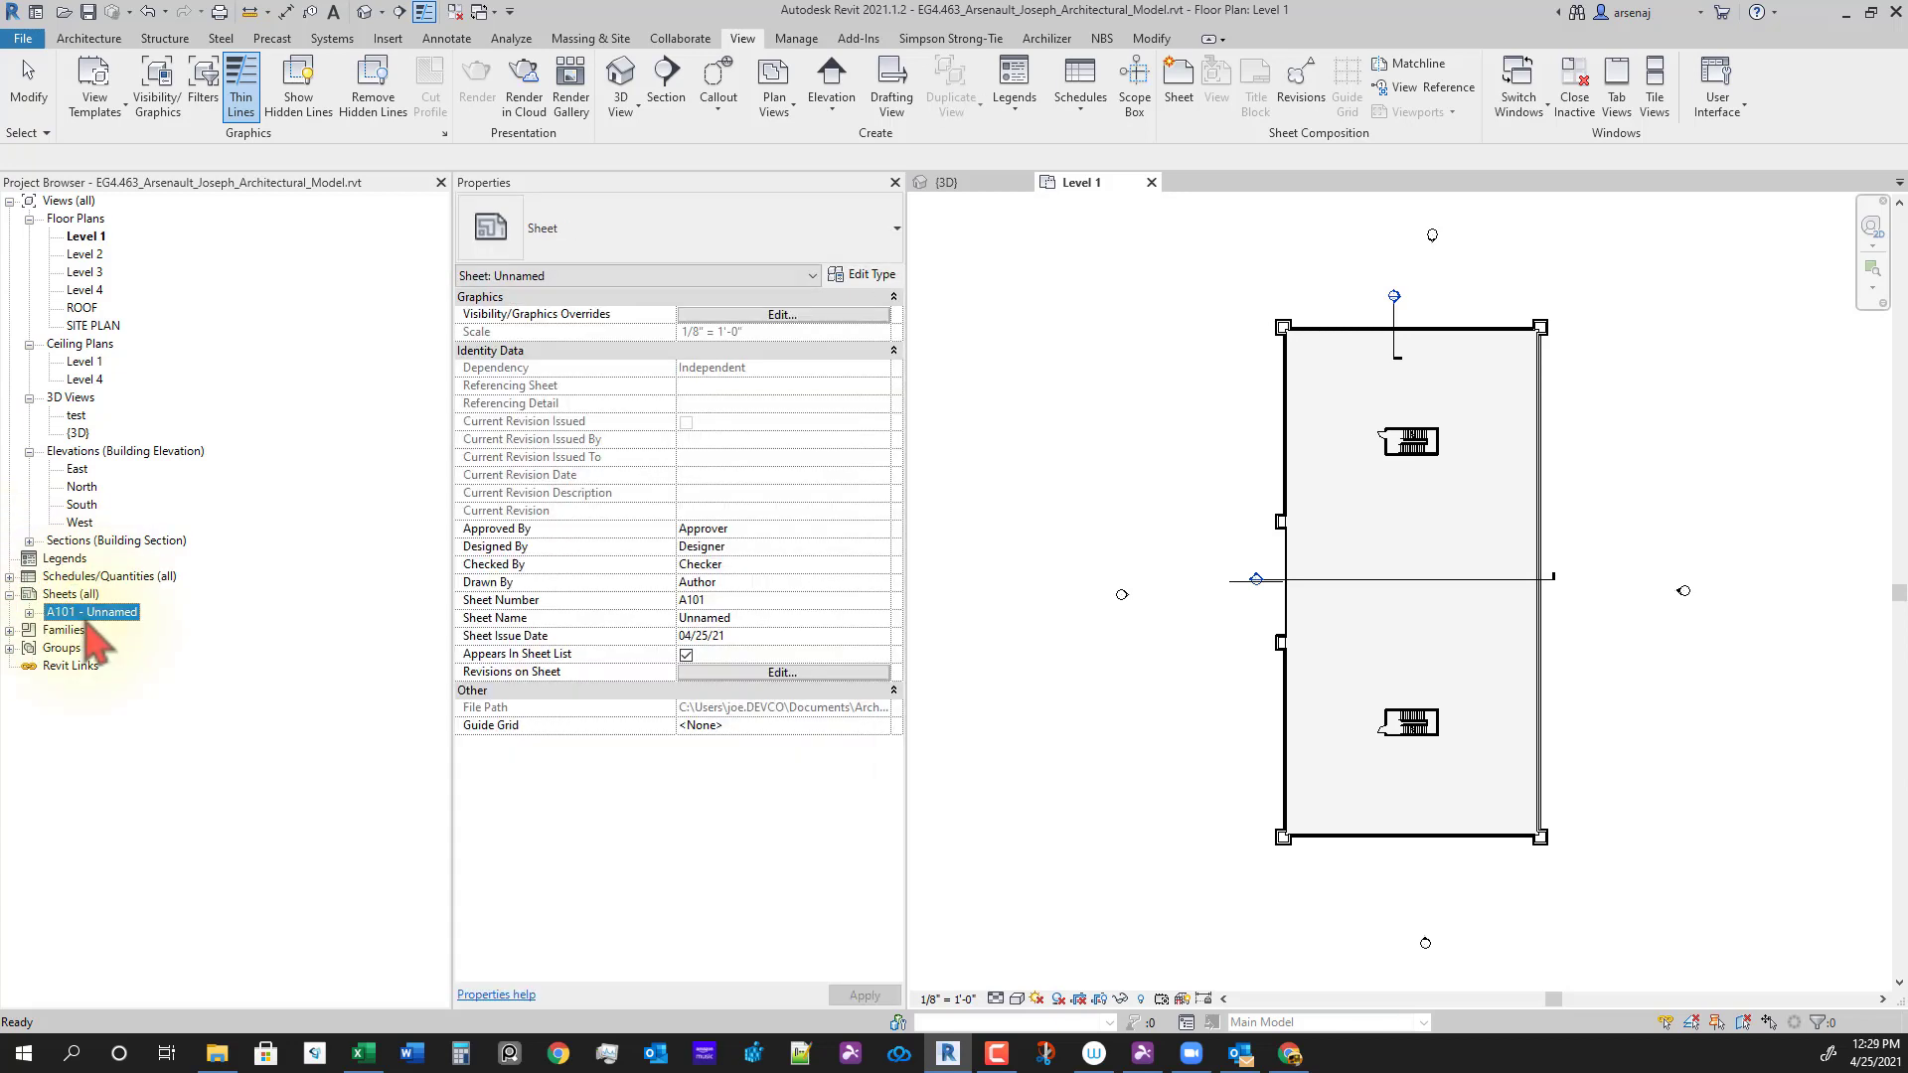
key(Delete)
click(1058, 541)
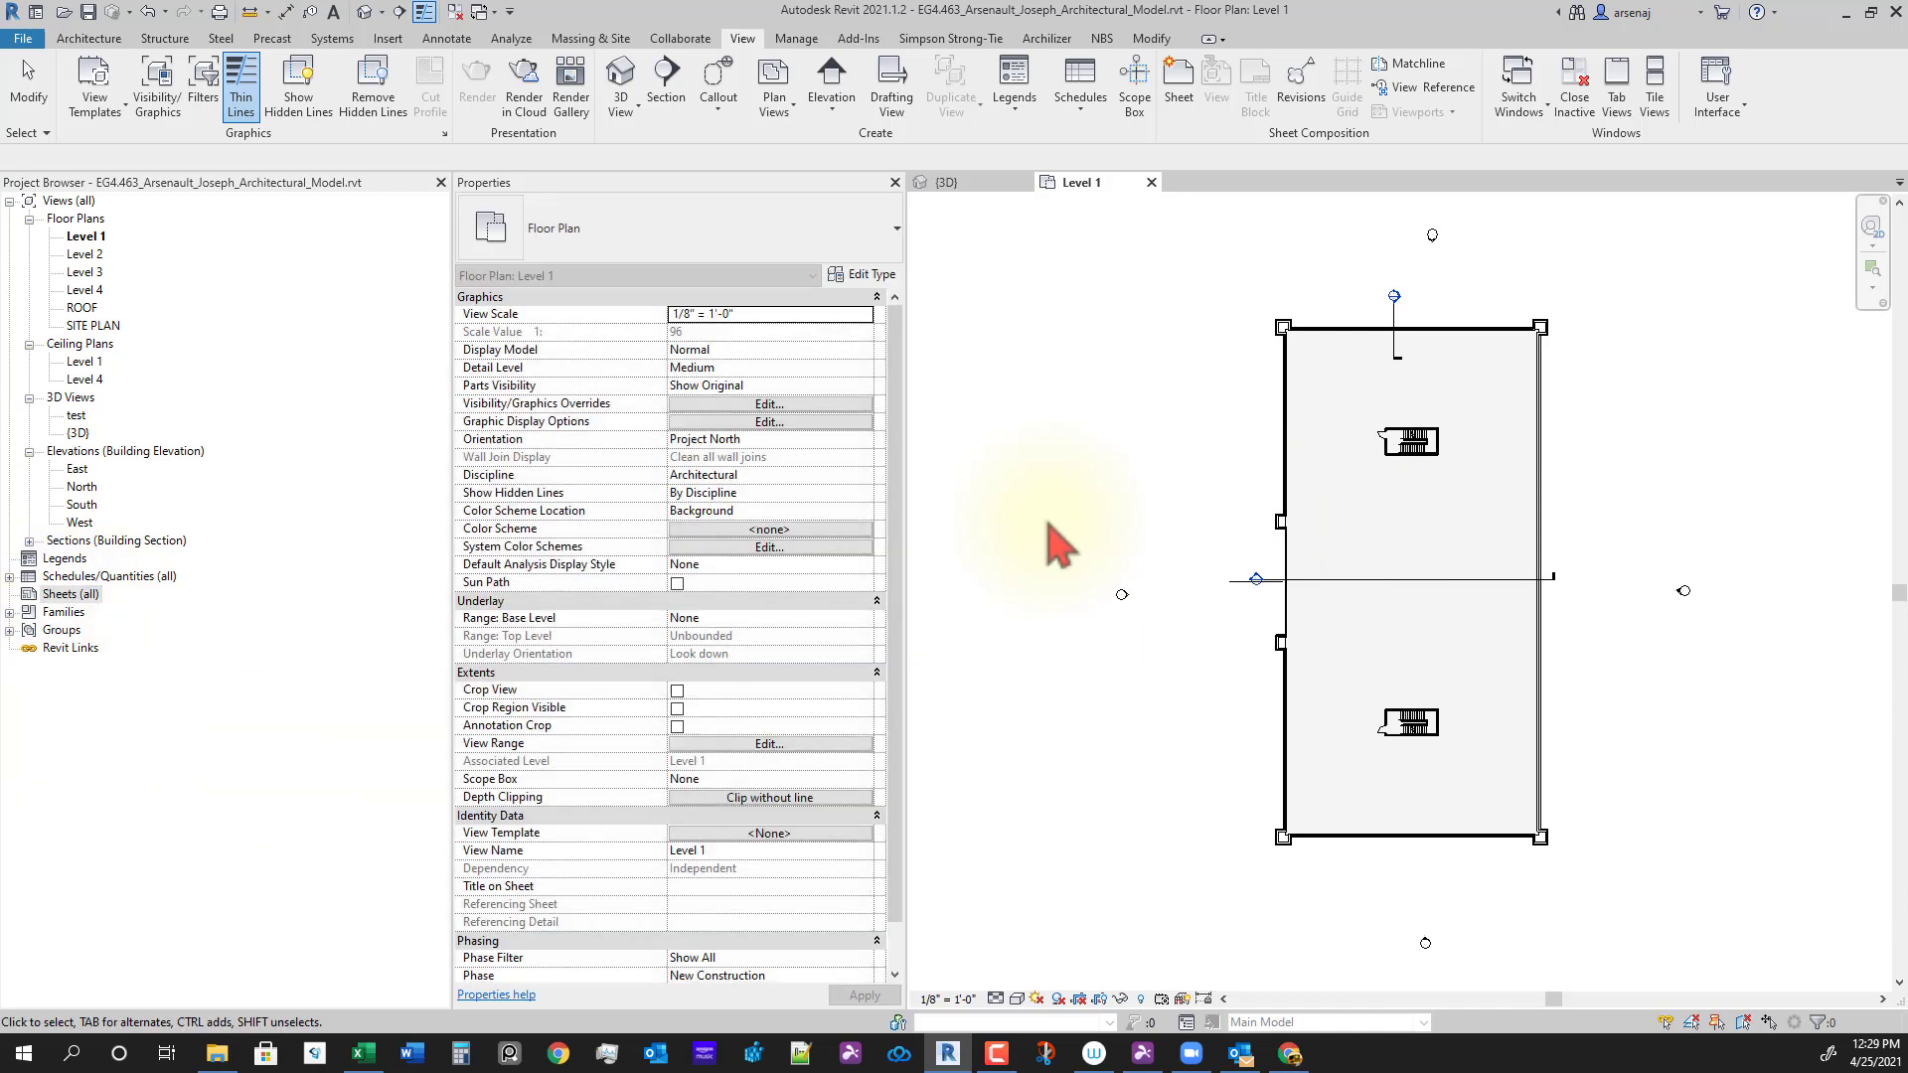
Step: Try to start Rotate True North for the project from the Level 1 floor plan
click(797, 39)
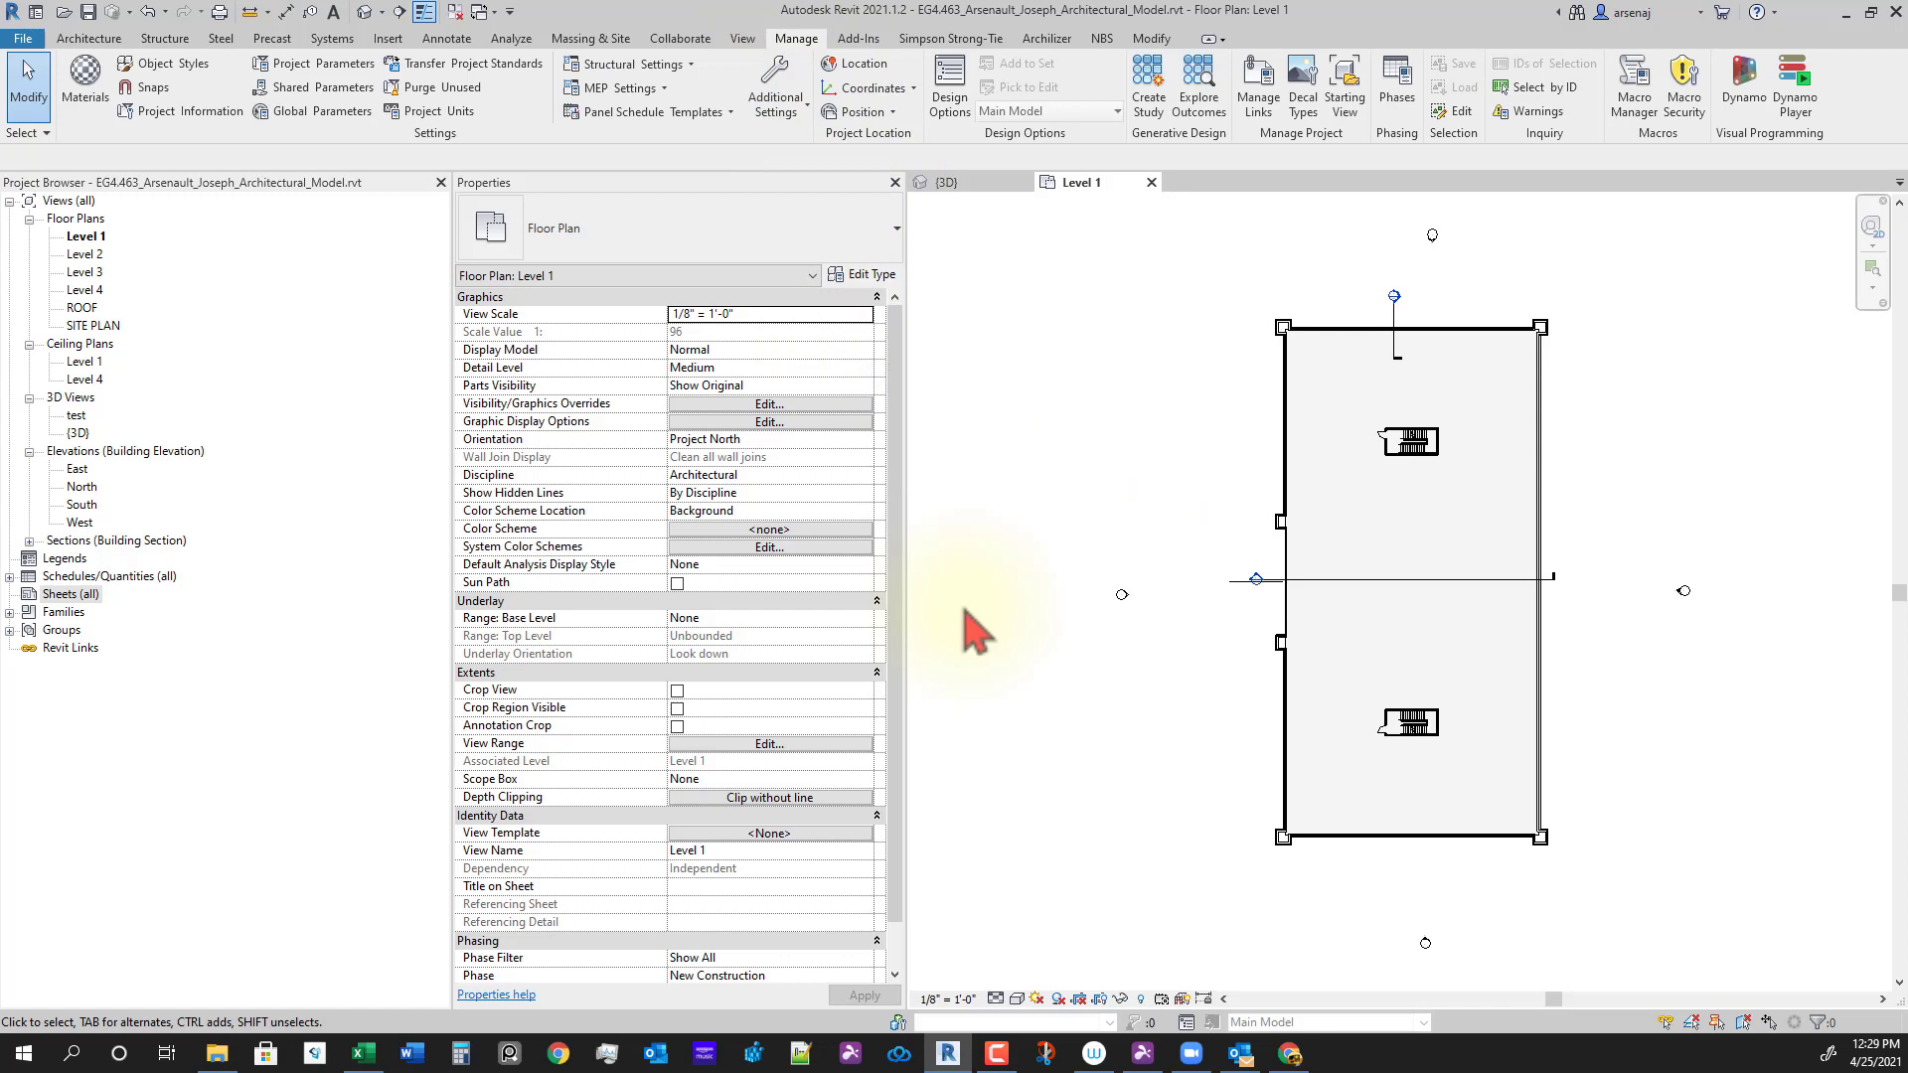
click(893, 111)
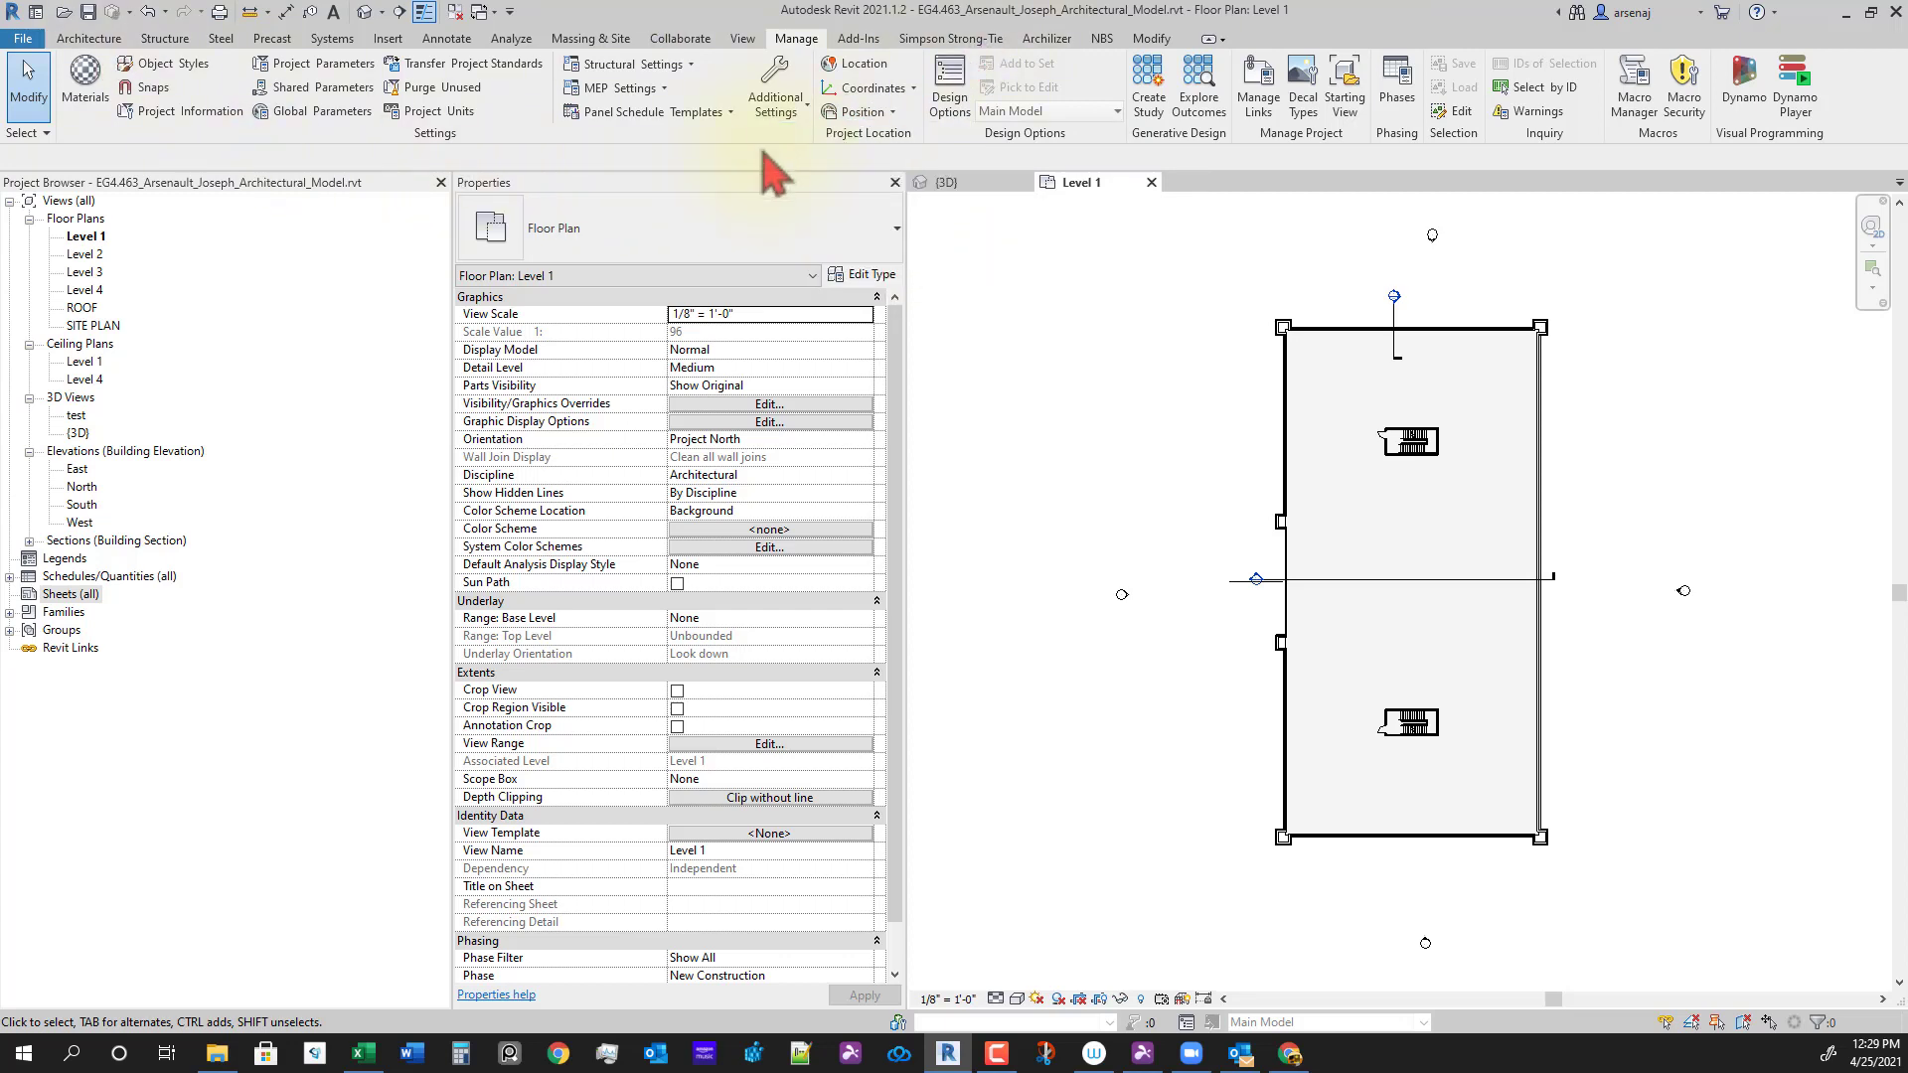
click(889, 114)
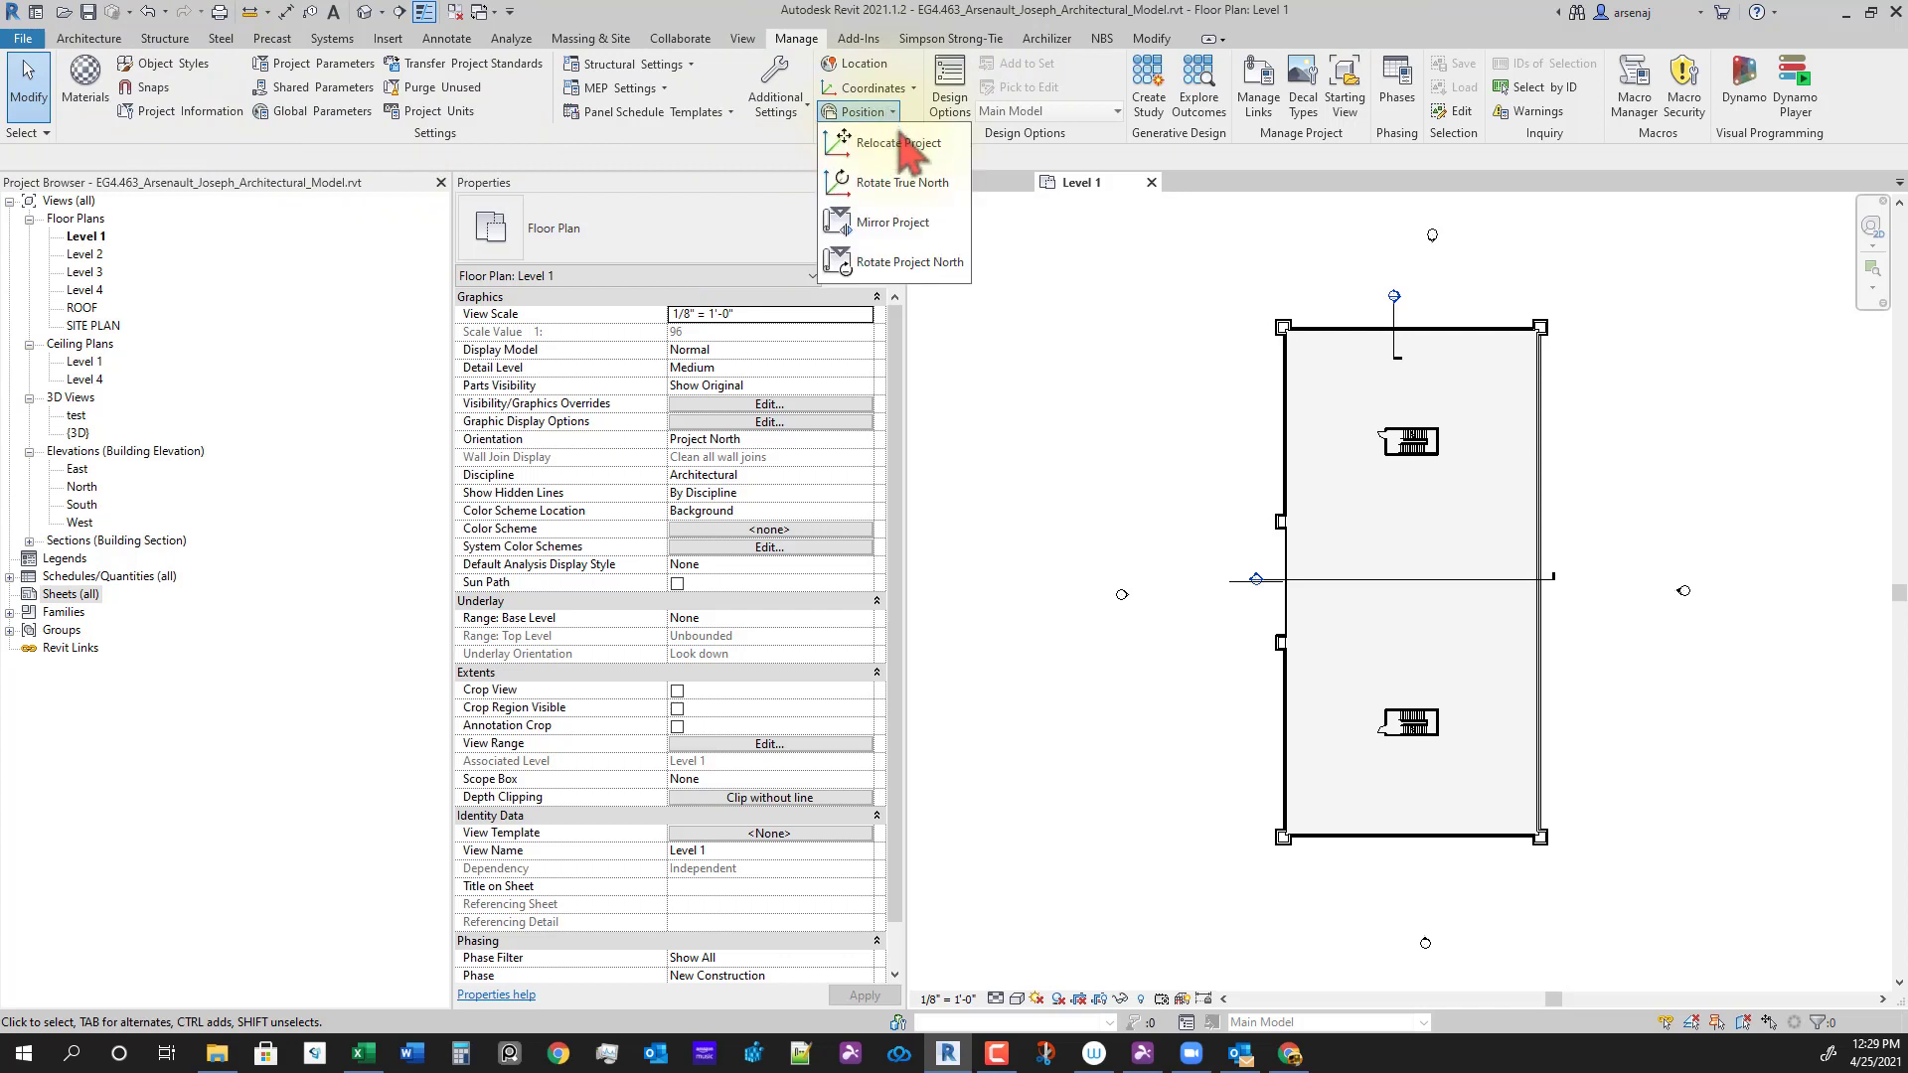
click(901, 189)
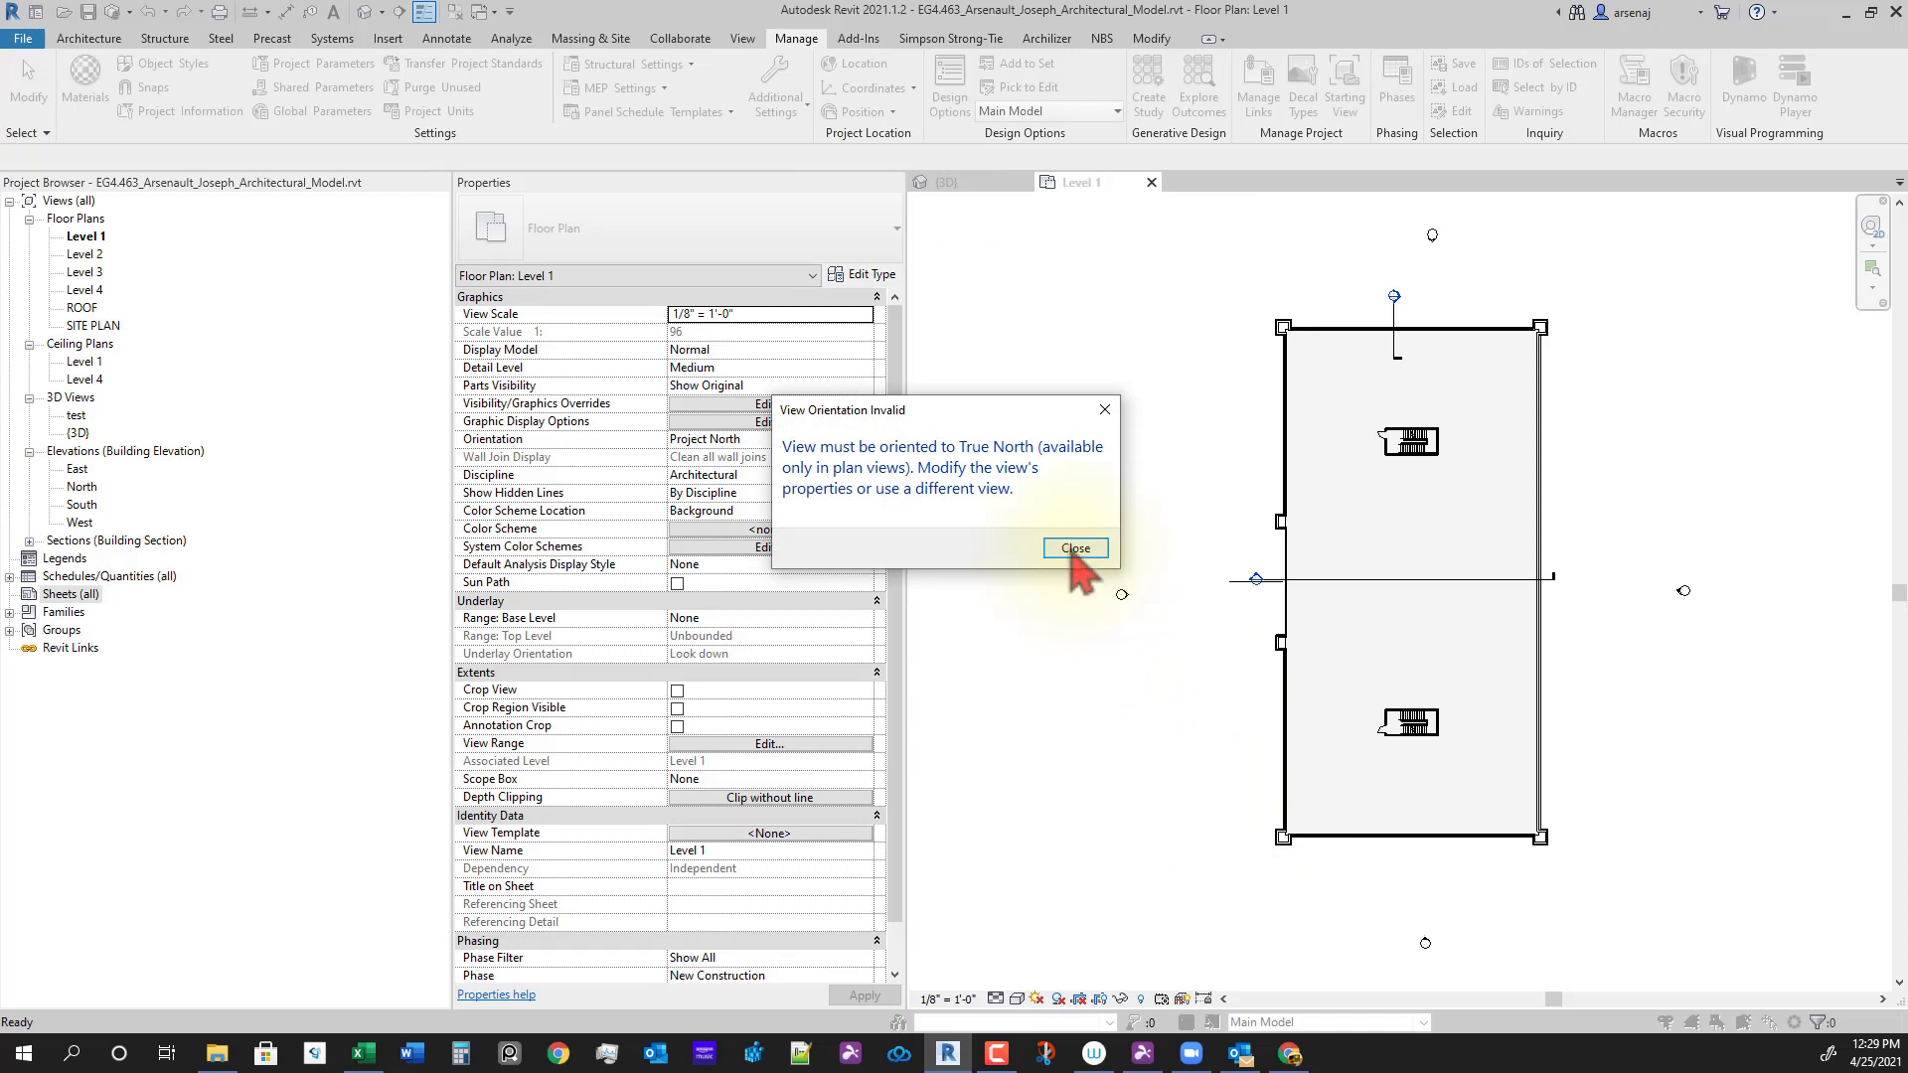
click(1074, 550)
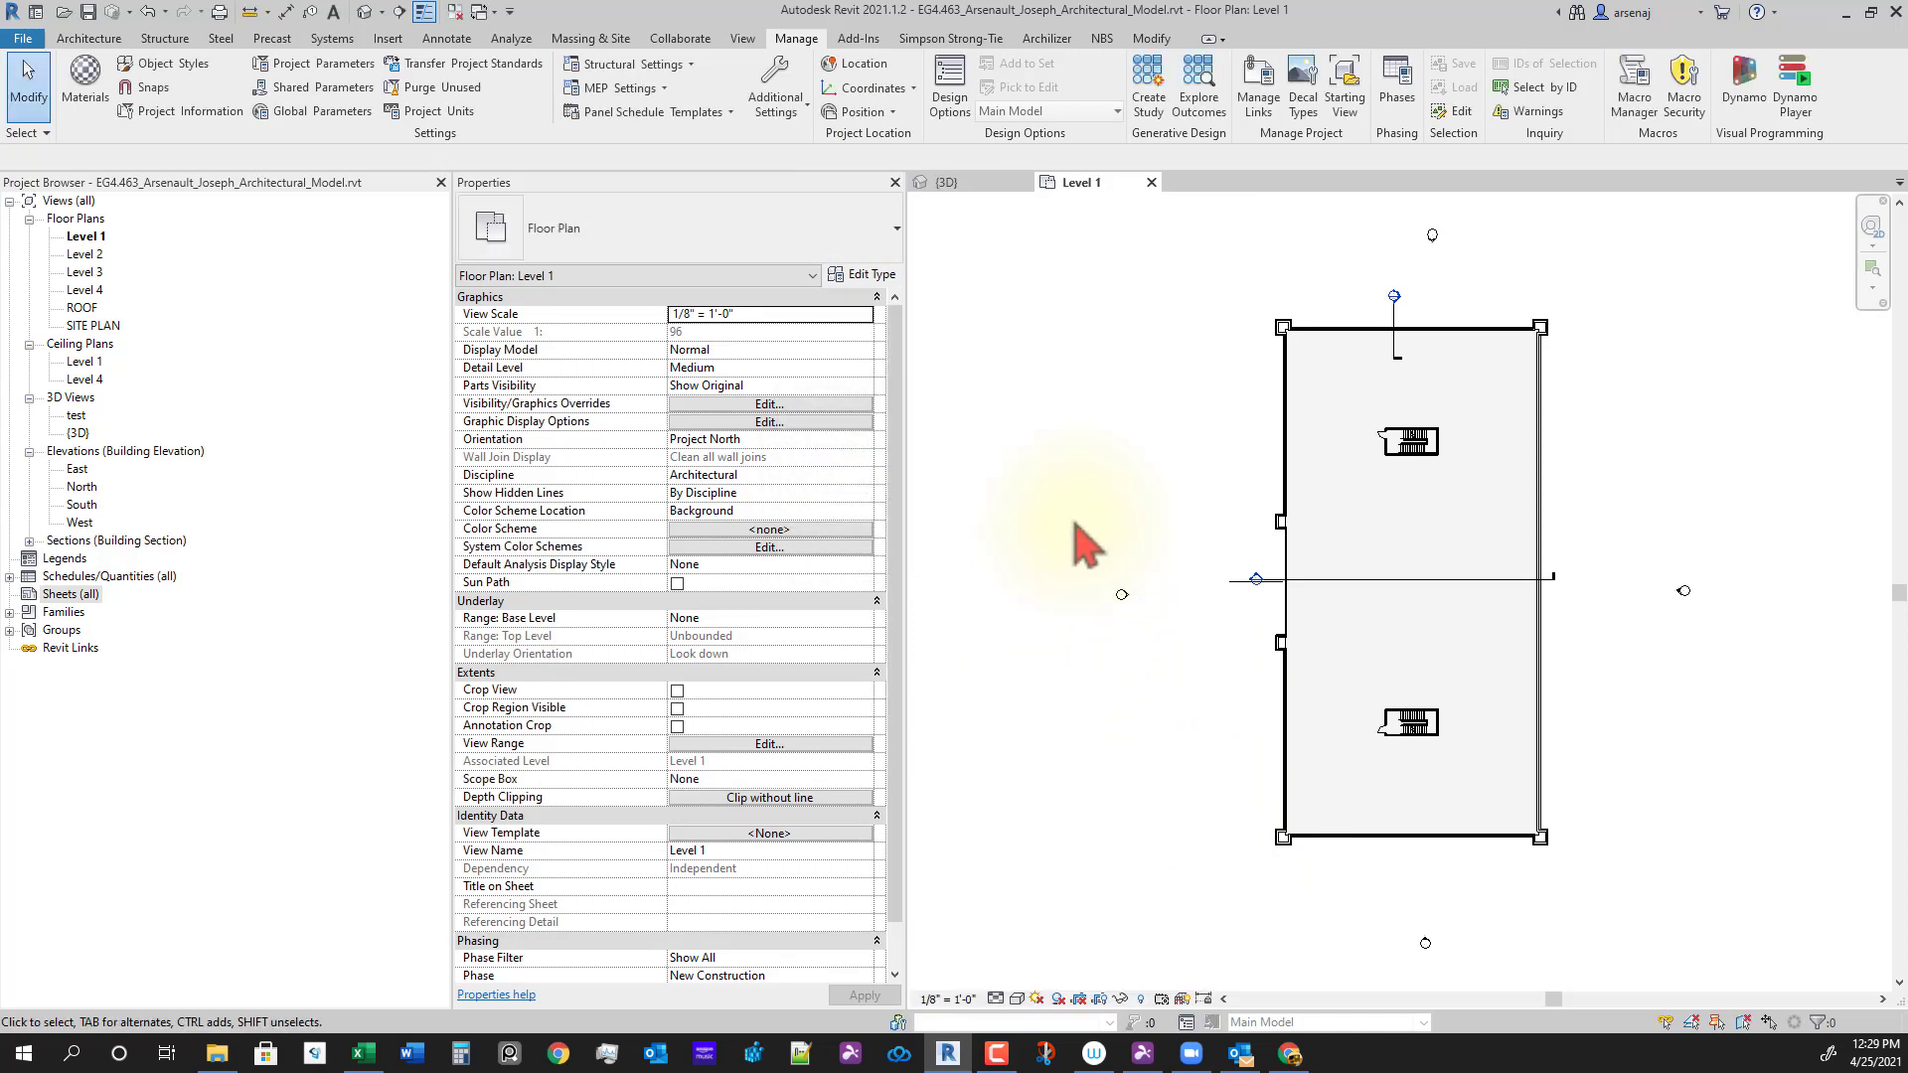
click(874, 111)
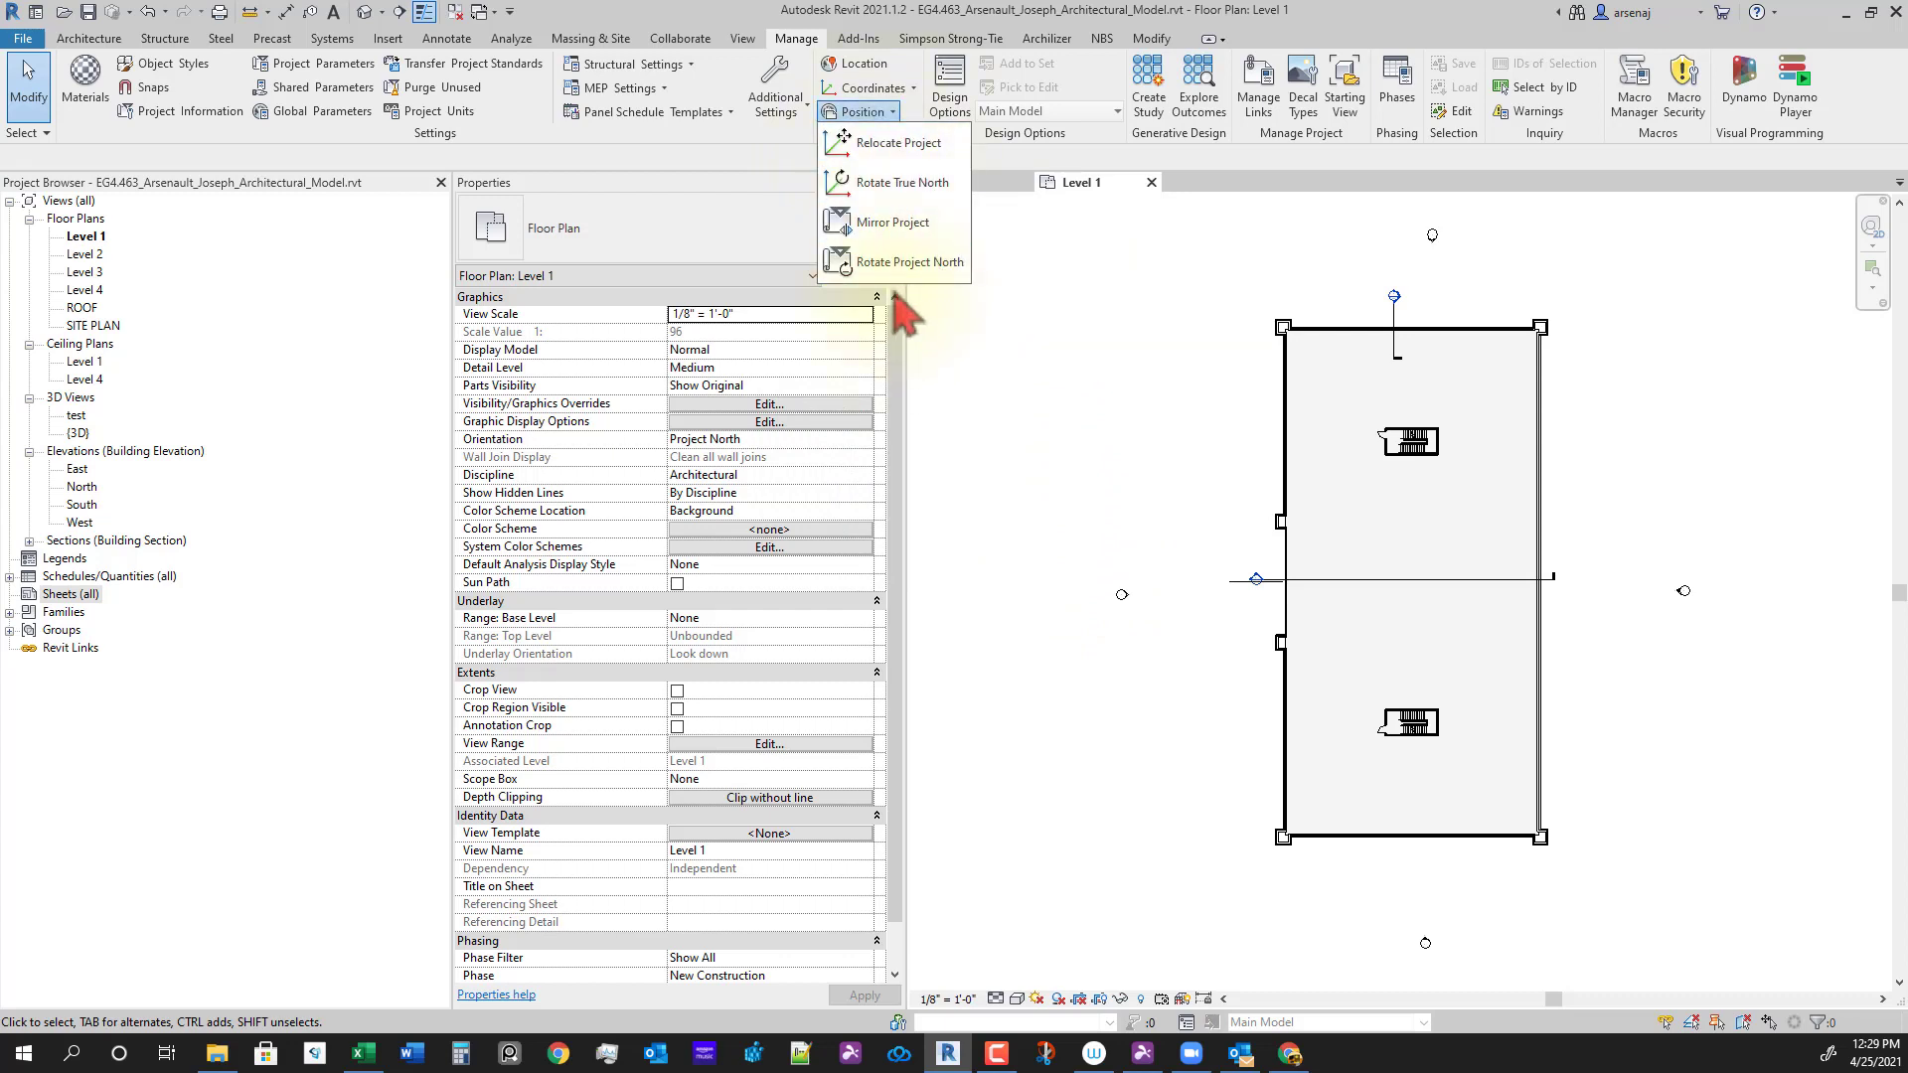
click(1143, 696)
scroll(1094, 485, down, 3)
scroll(1221, 664, down, 2)
middle_drag(1310, 772, 1271, 692)
scroll(1170, 609, up, 2)
middle_drag(1145, 348, 1302, 468)
scroll(1291, 447, up, 1)
scroll(1276, 497, up, 3)
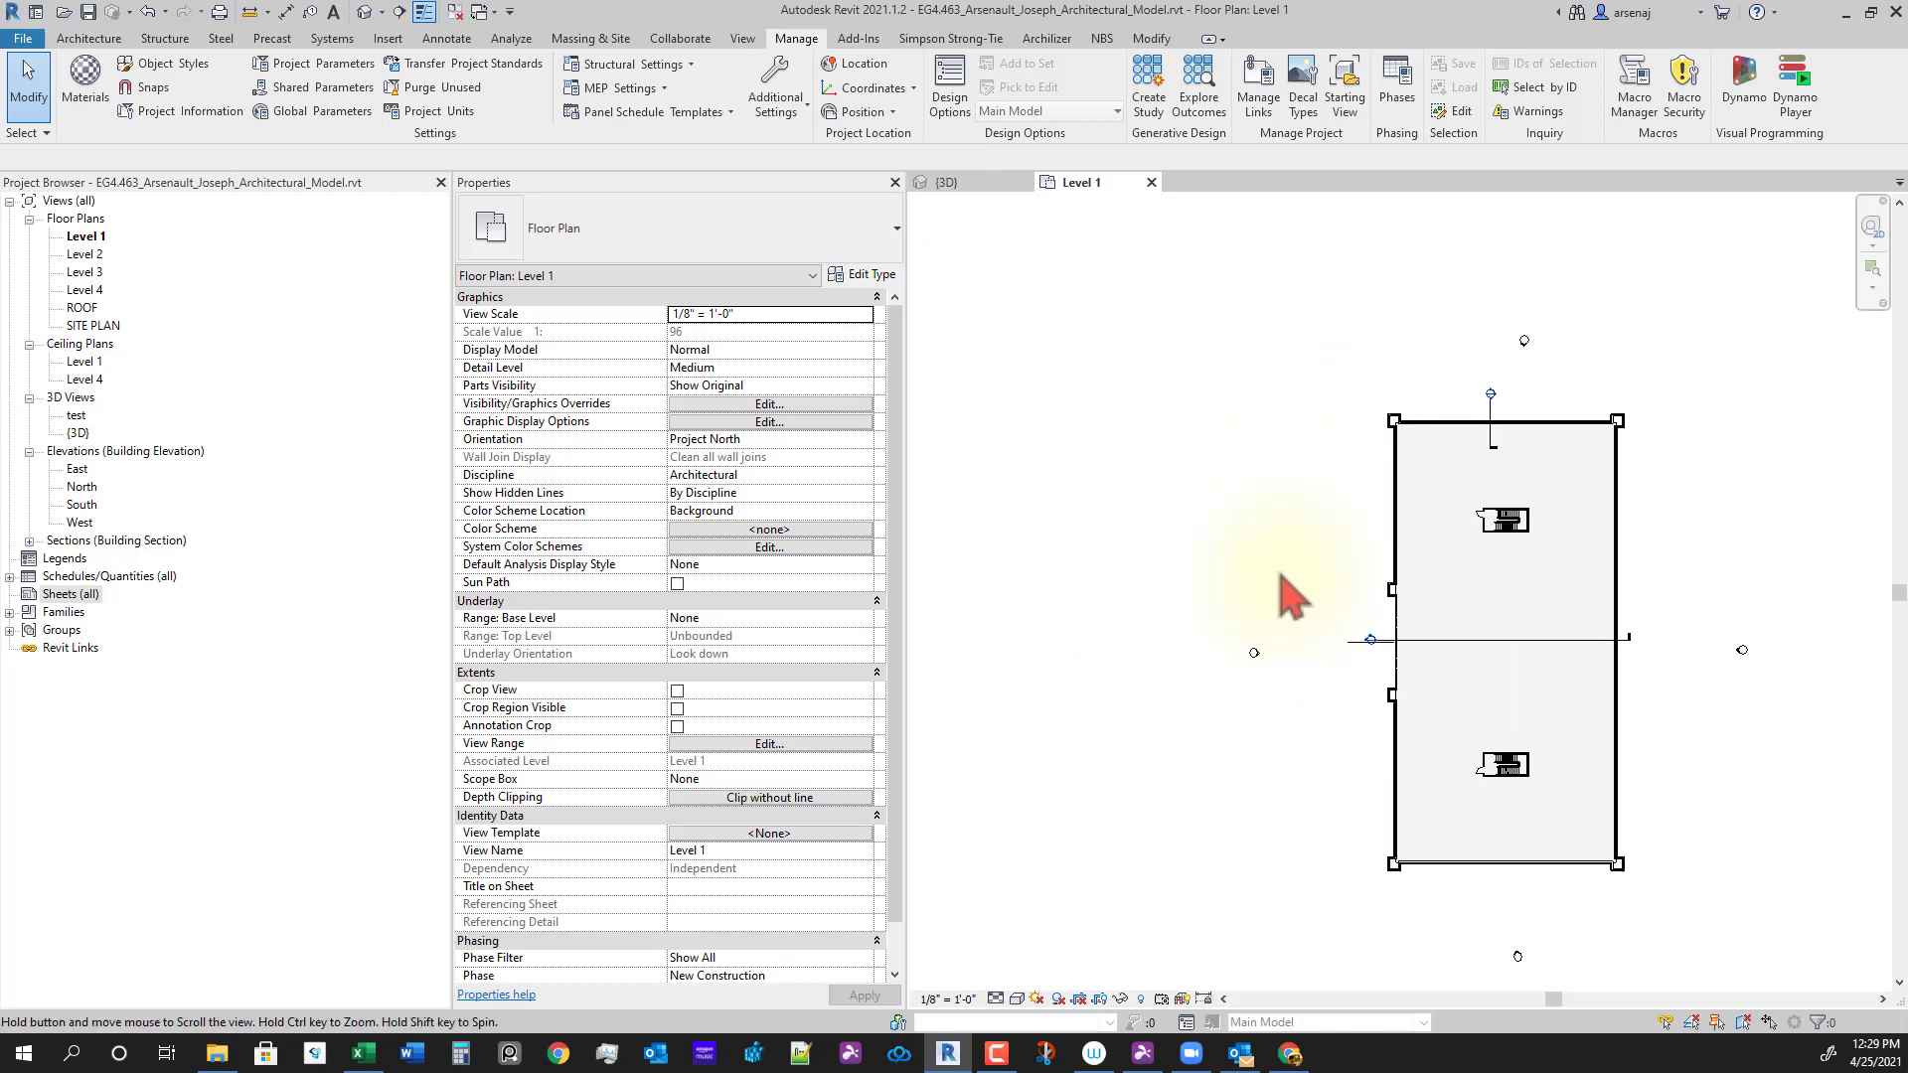
middle_drag(1292, 608, 1093, 539)
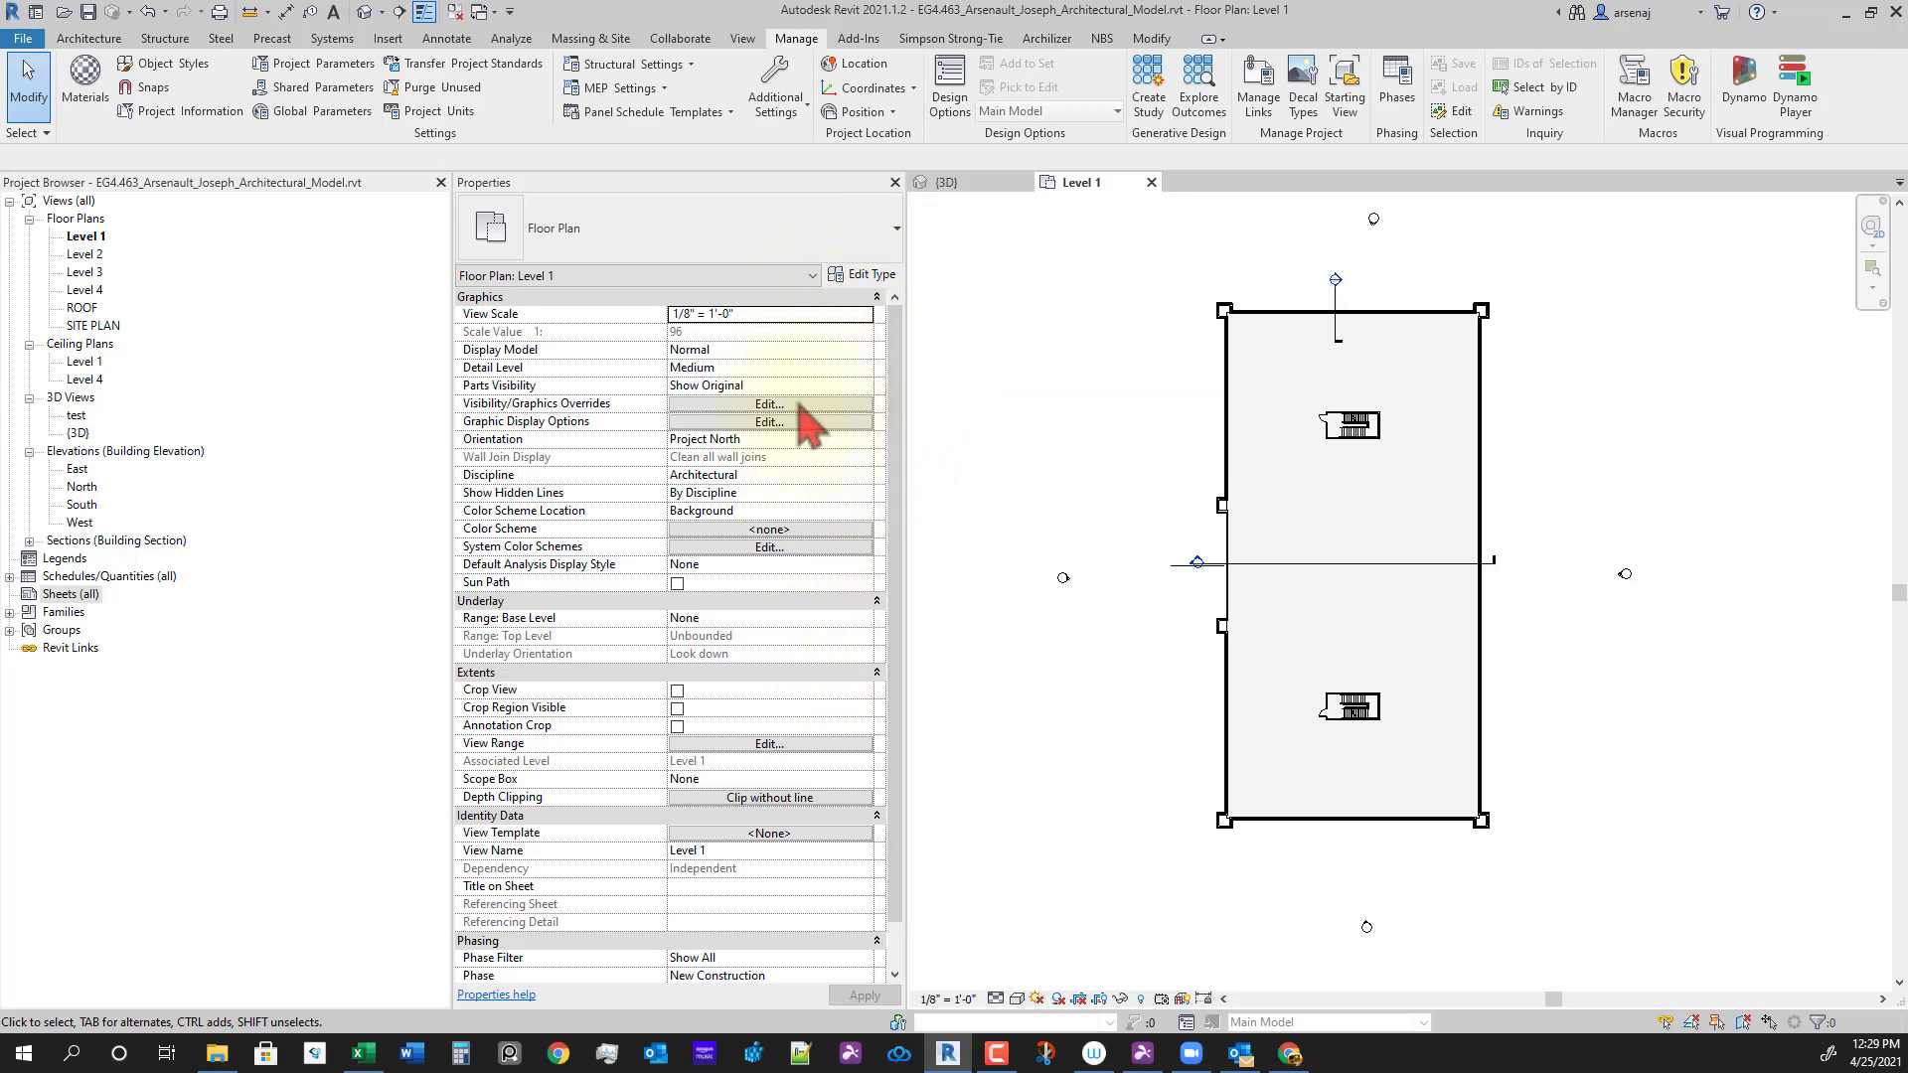
Step: Turn on the Site category with its Project Base Point and Survey Point in the Level 1 plan's visibility/graphics overrides
click(747, 403)
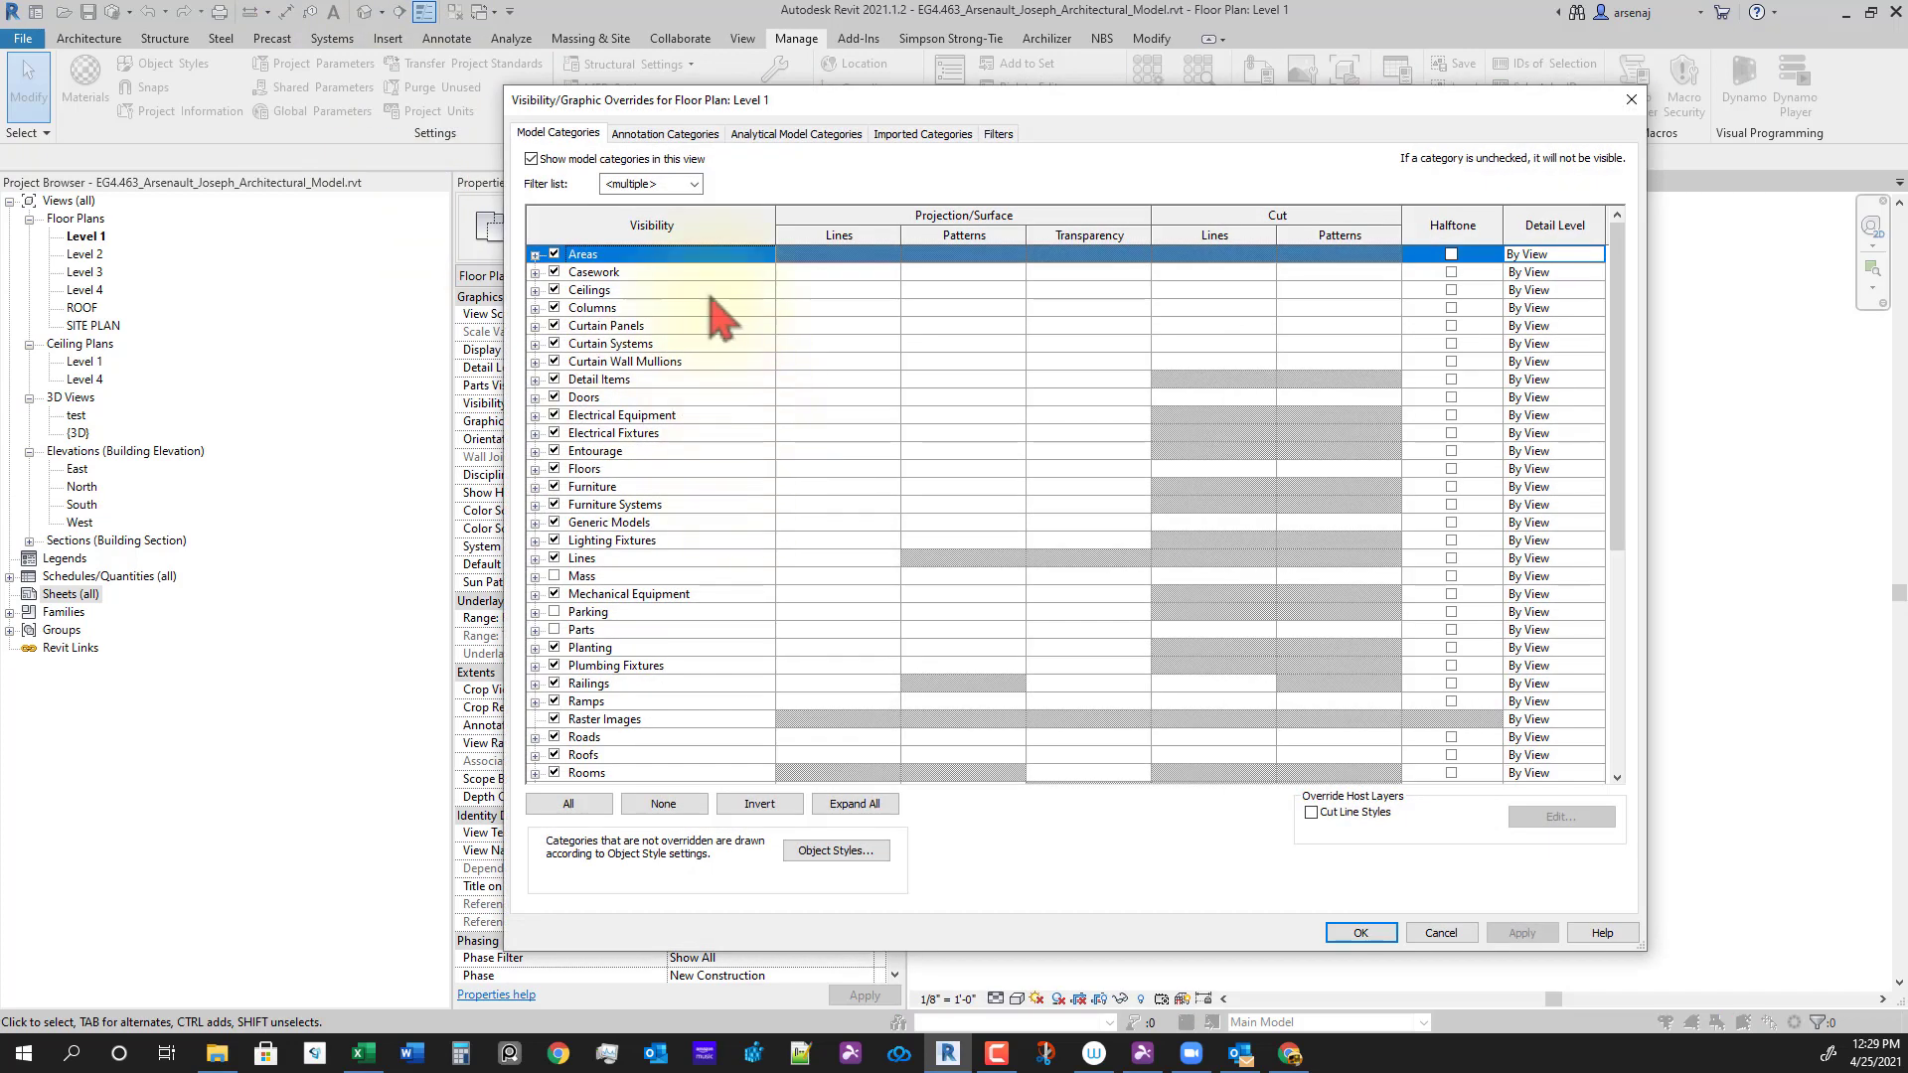
click(680, 577)
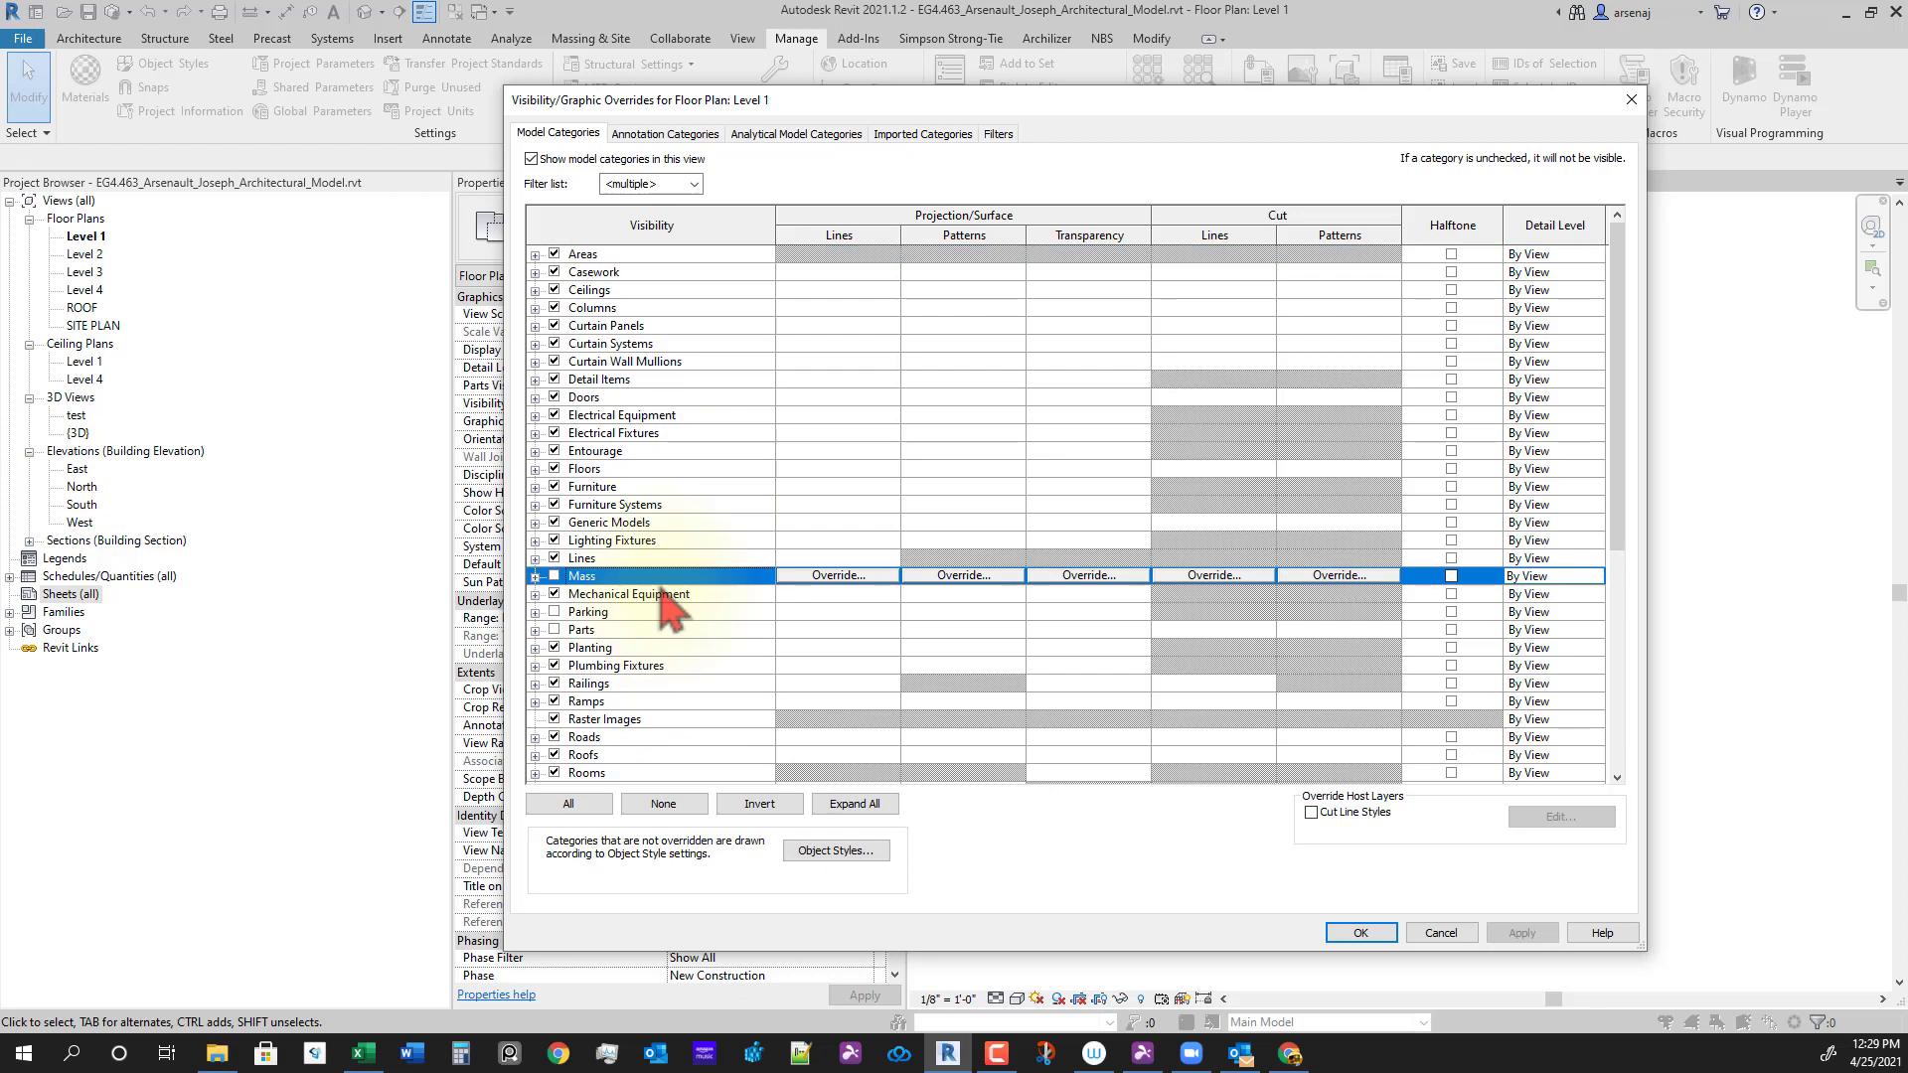
key(s)
scroll(715, 573, down, 5)
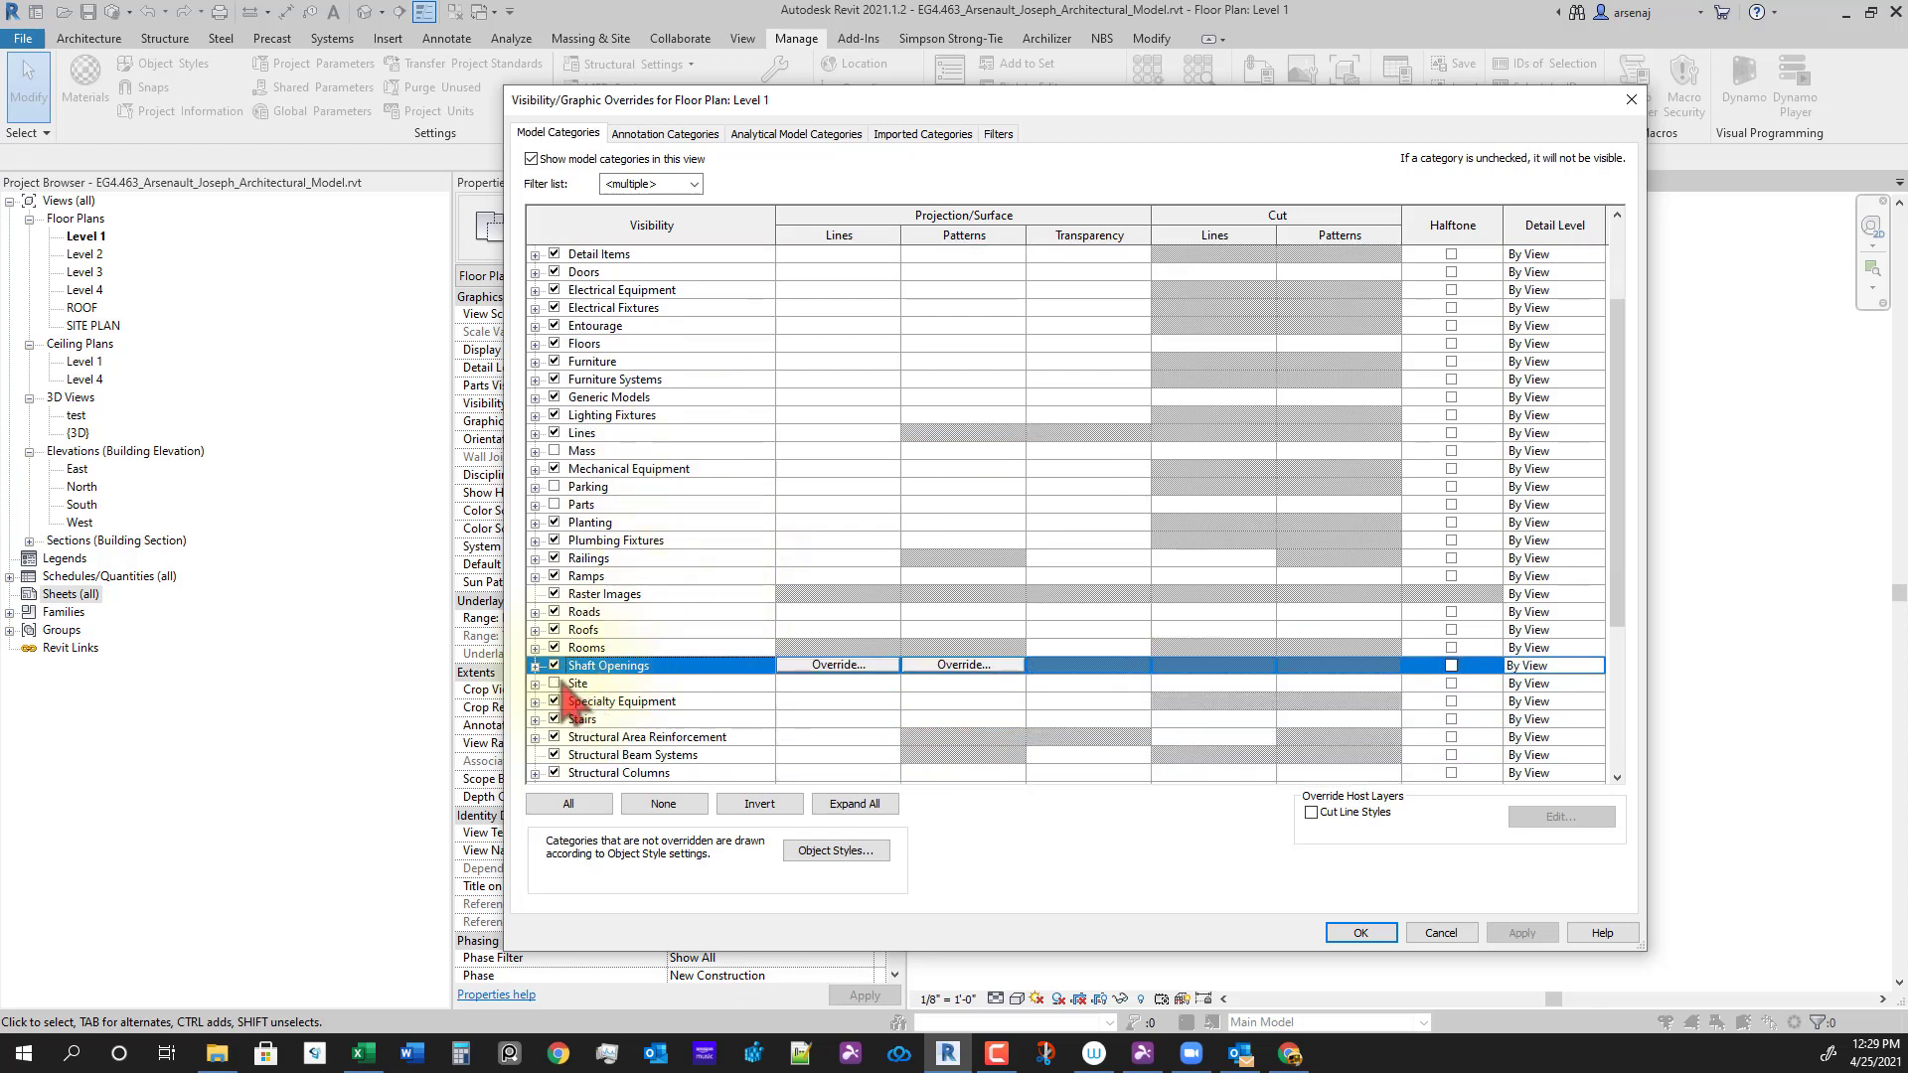
click(554, 684)
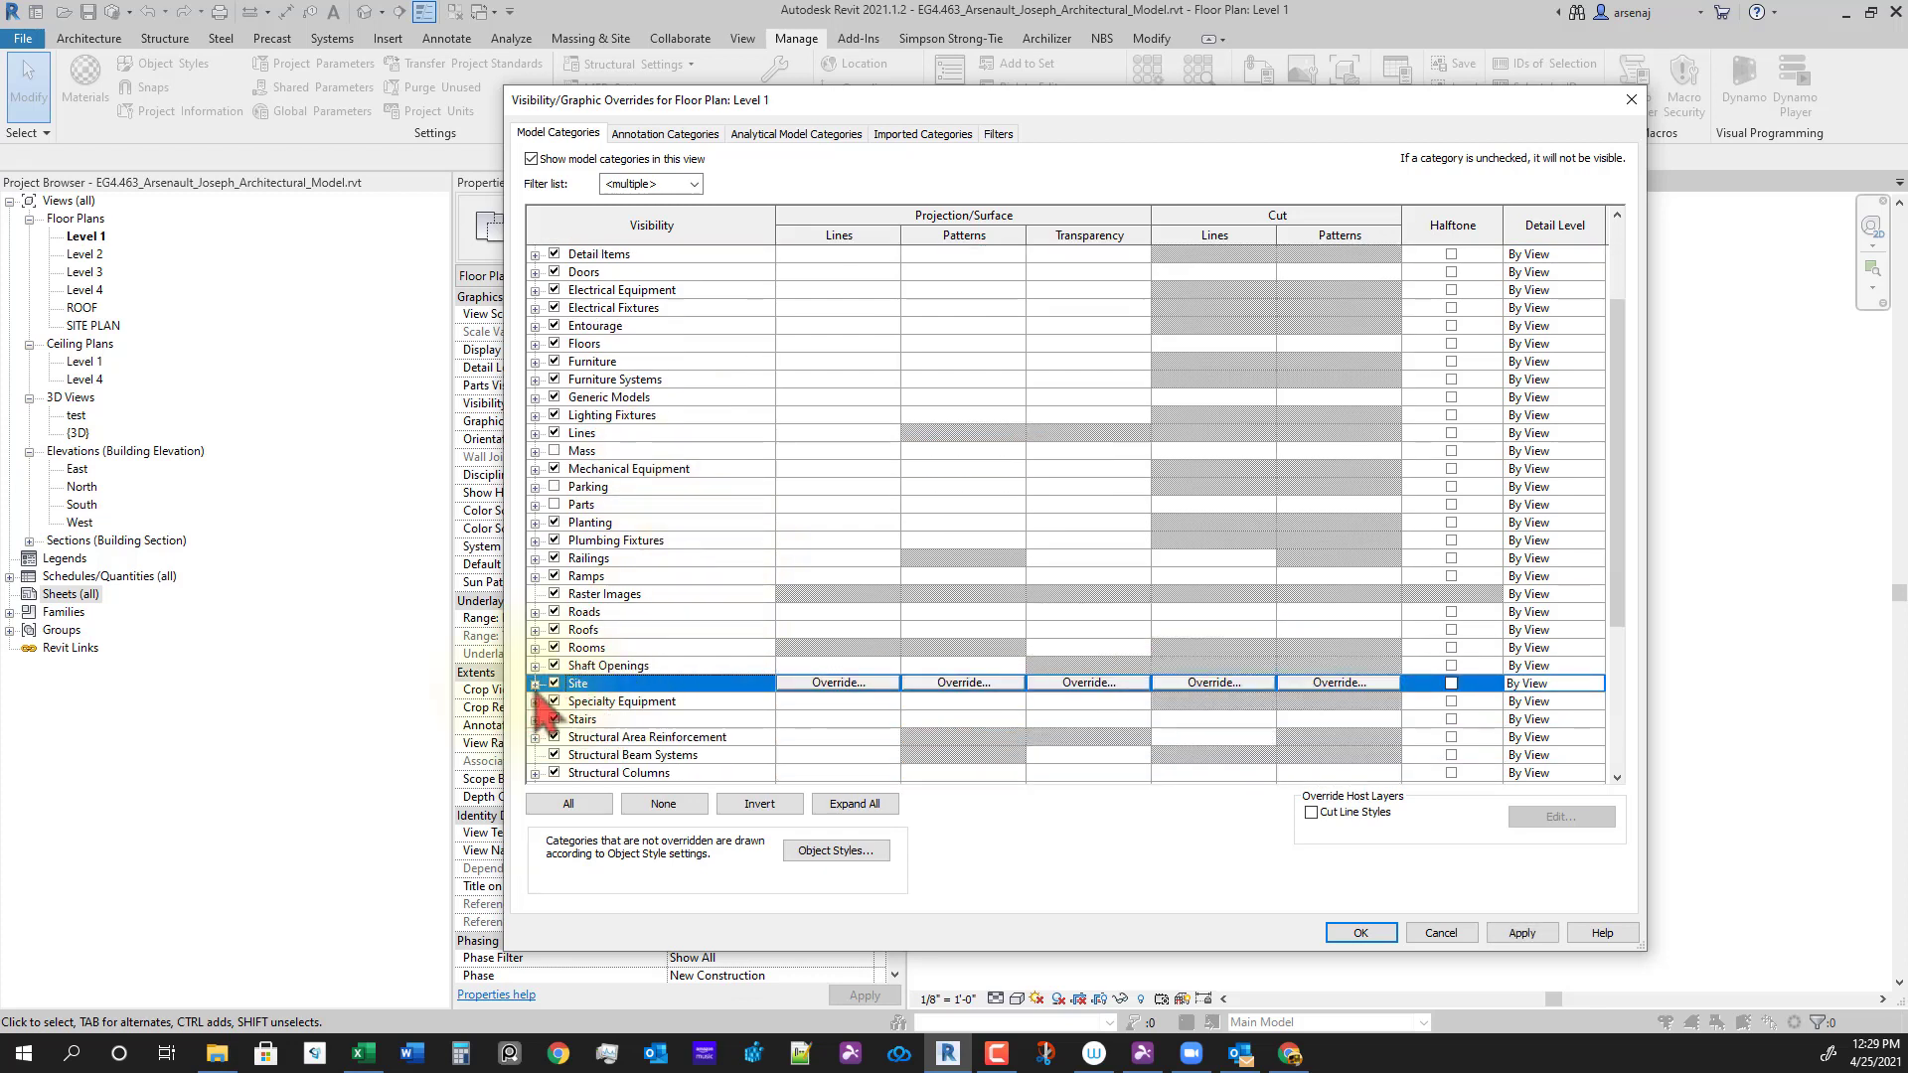
click(535, 684)
click(574, 702)
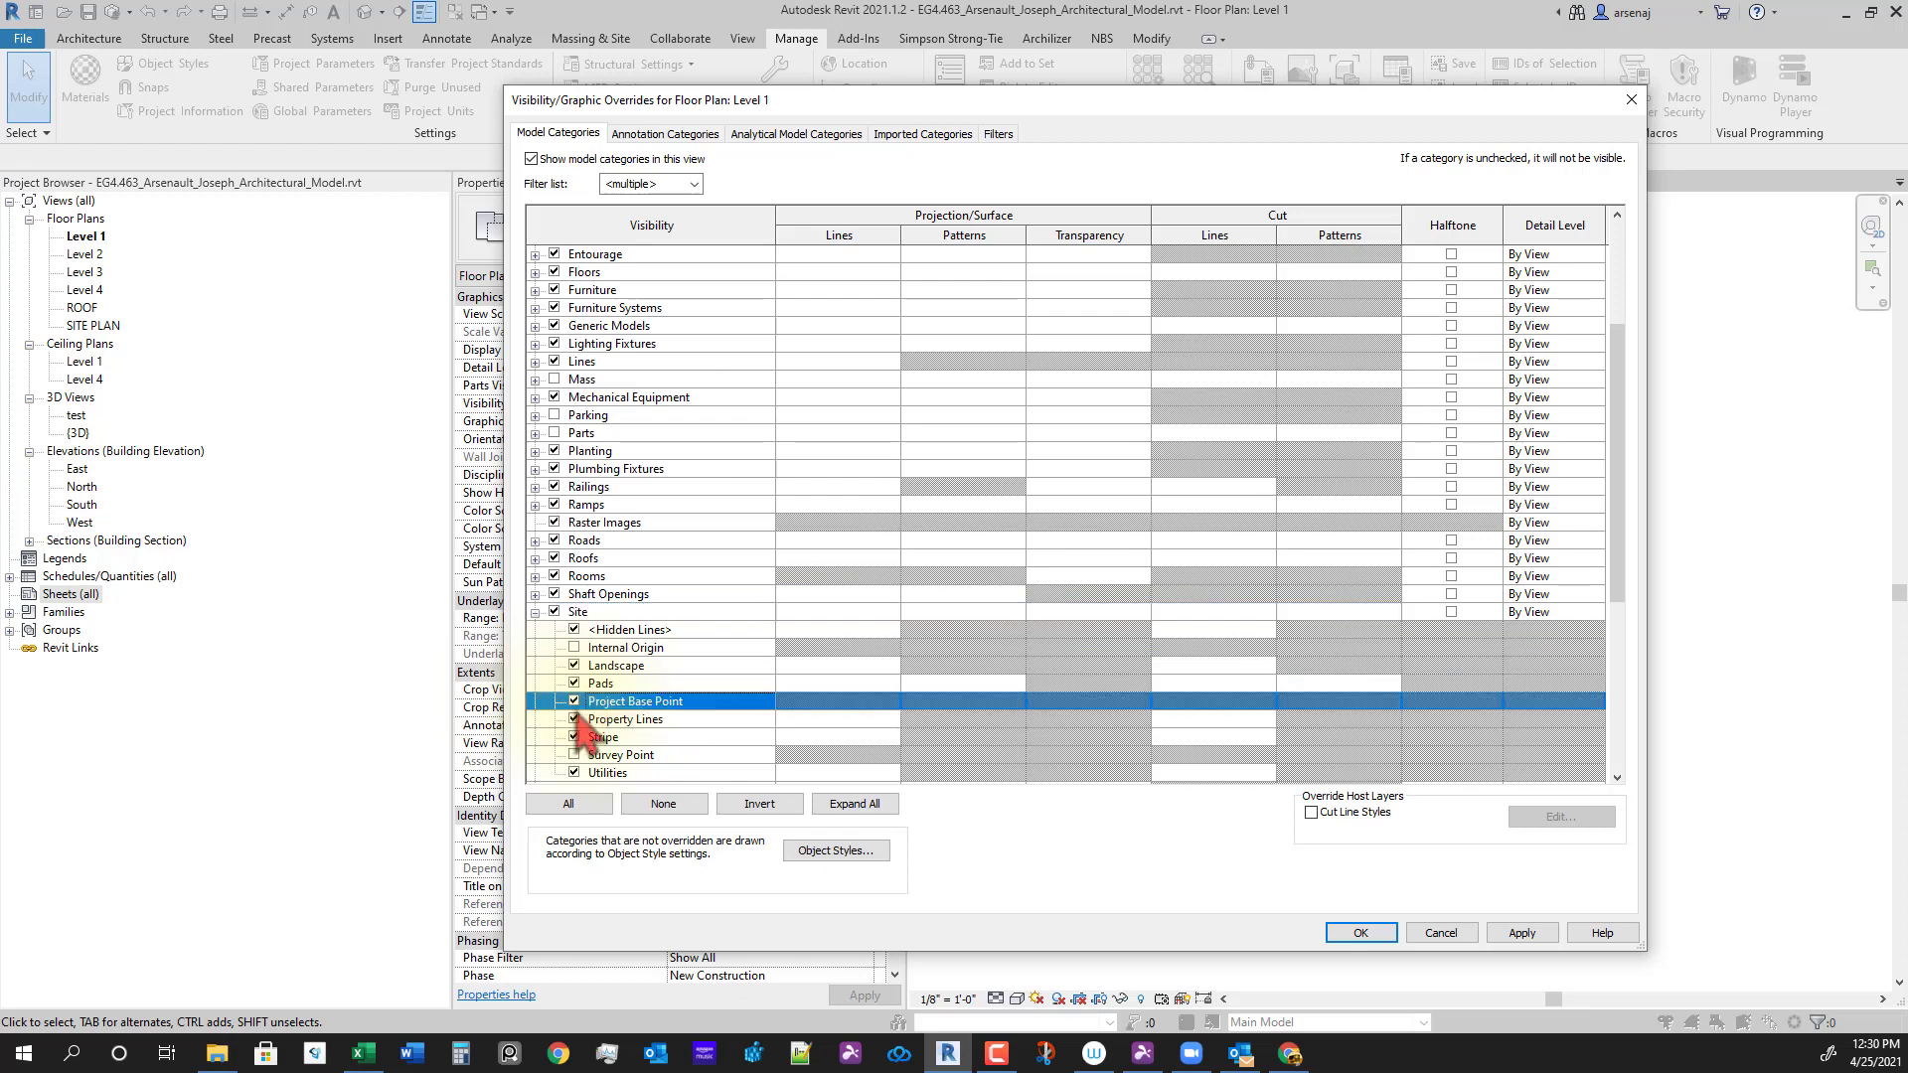
click(574, 756)
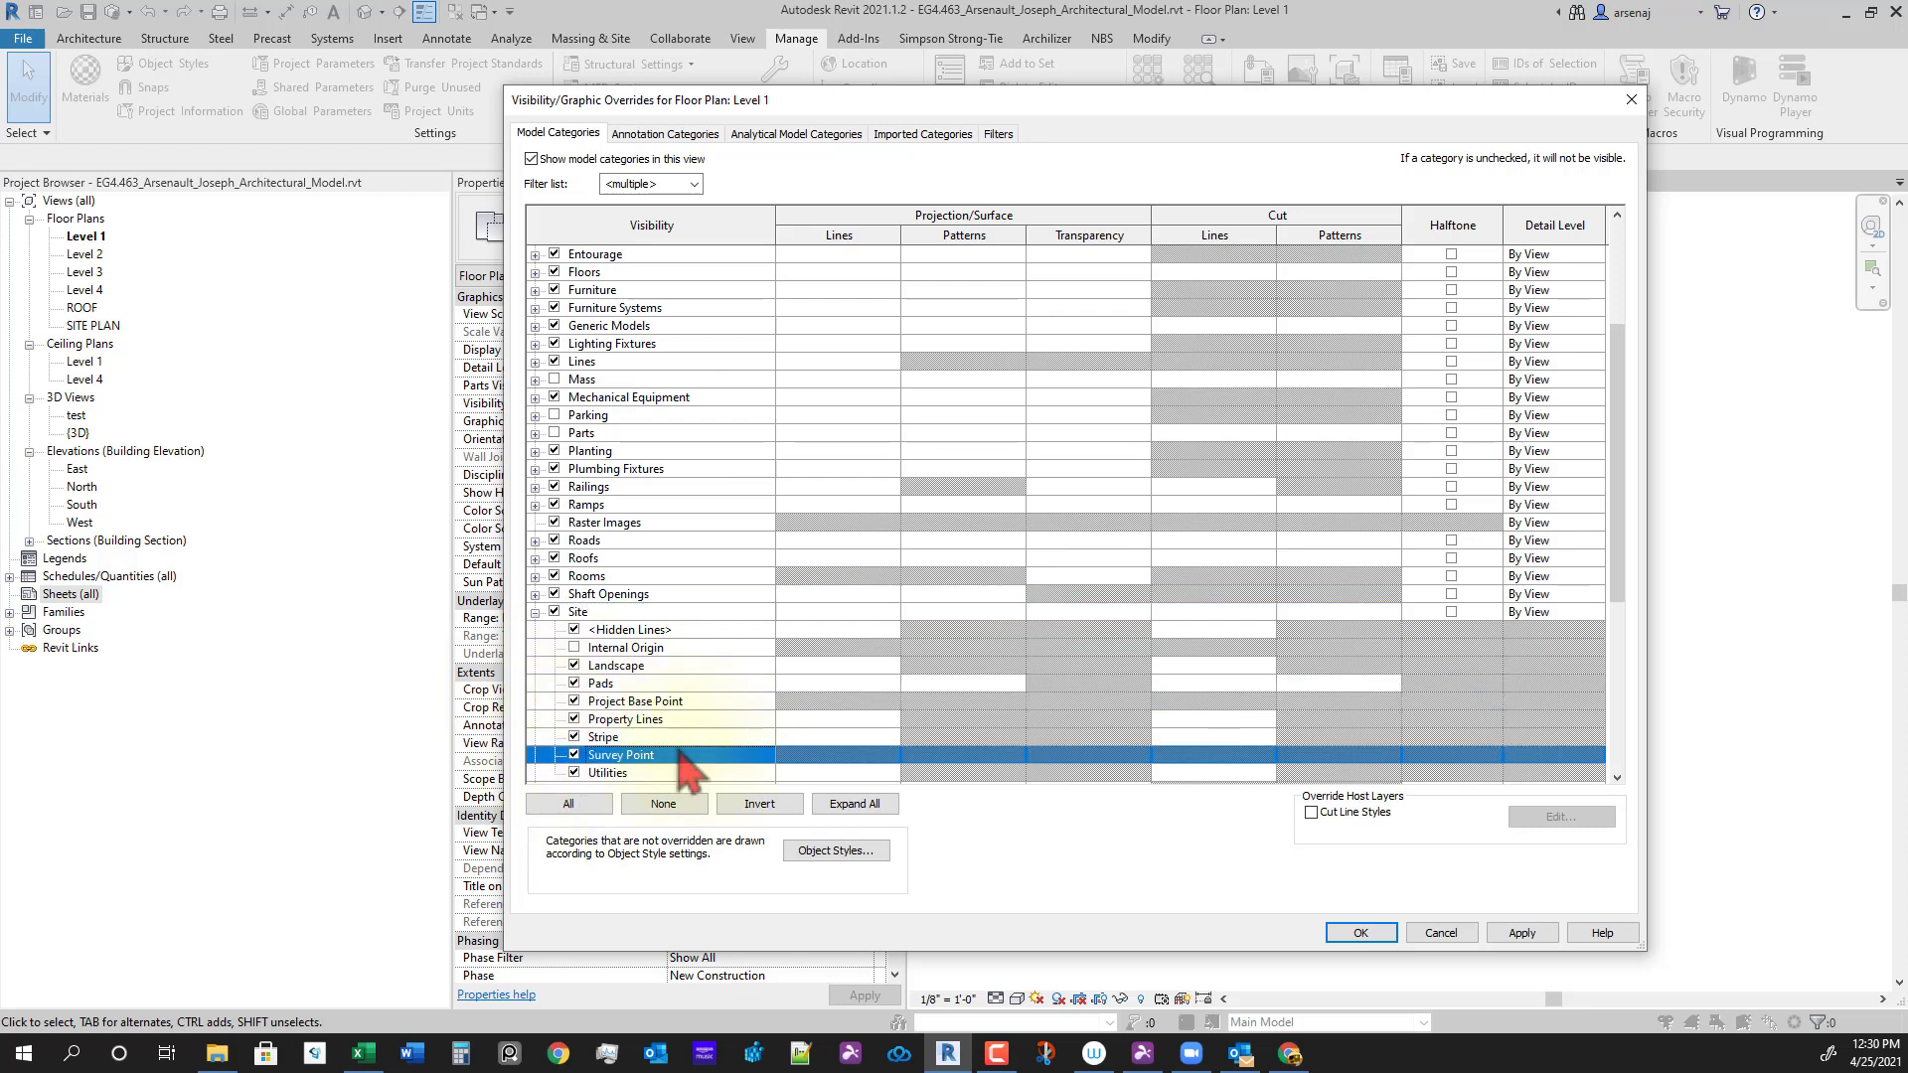
scroll(656, 765, down, 2)
click(1358, 935)
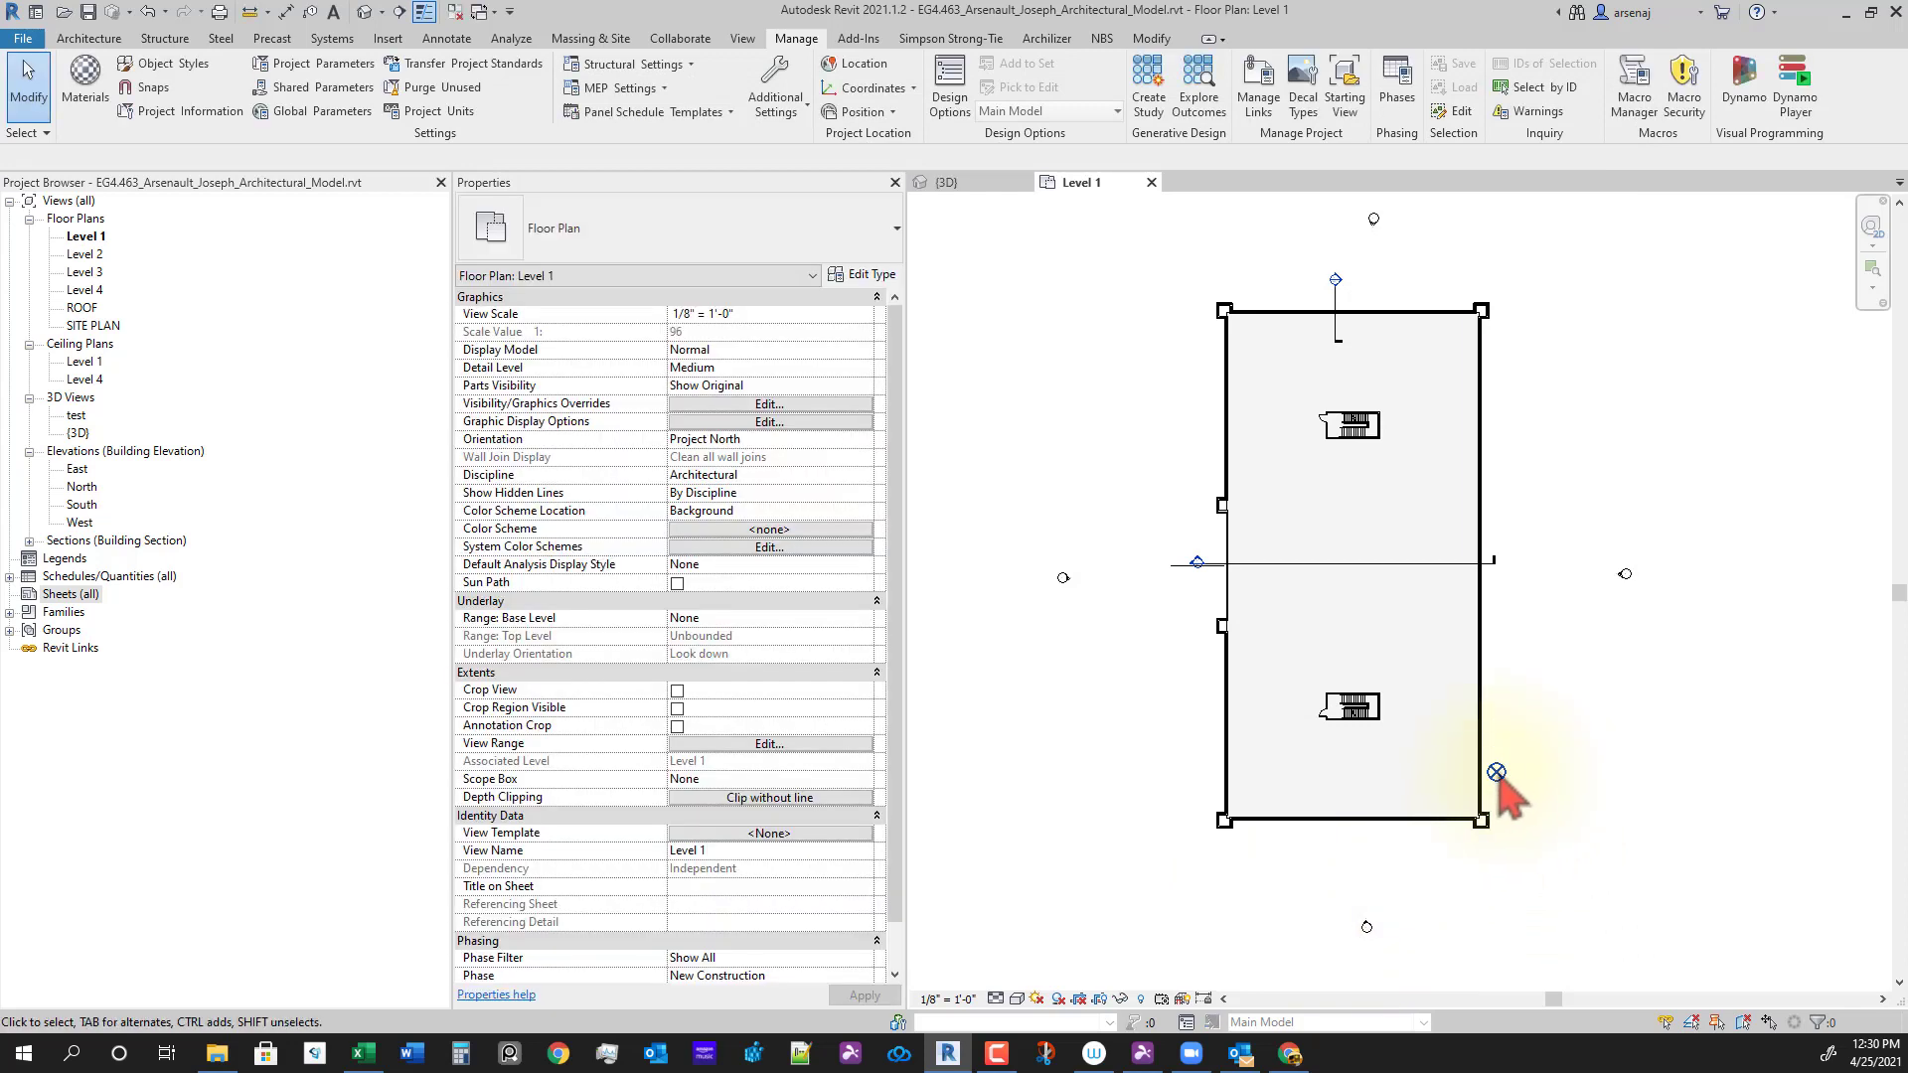
Step: Inspect the coordinates of the project base point and the survey point in the Level 1 plan
click(1494, 771)
scroll(1591, 805, up, 2)
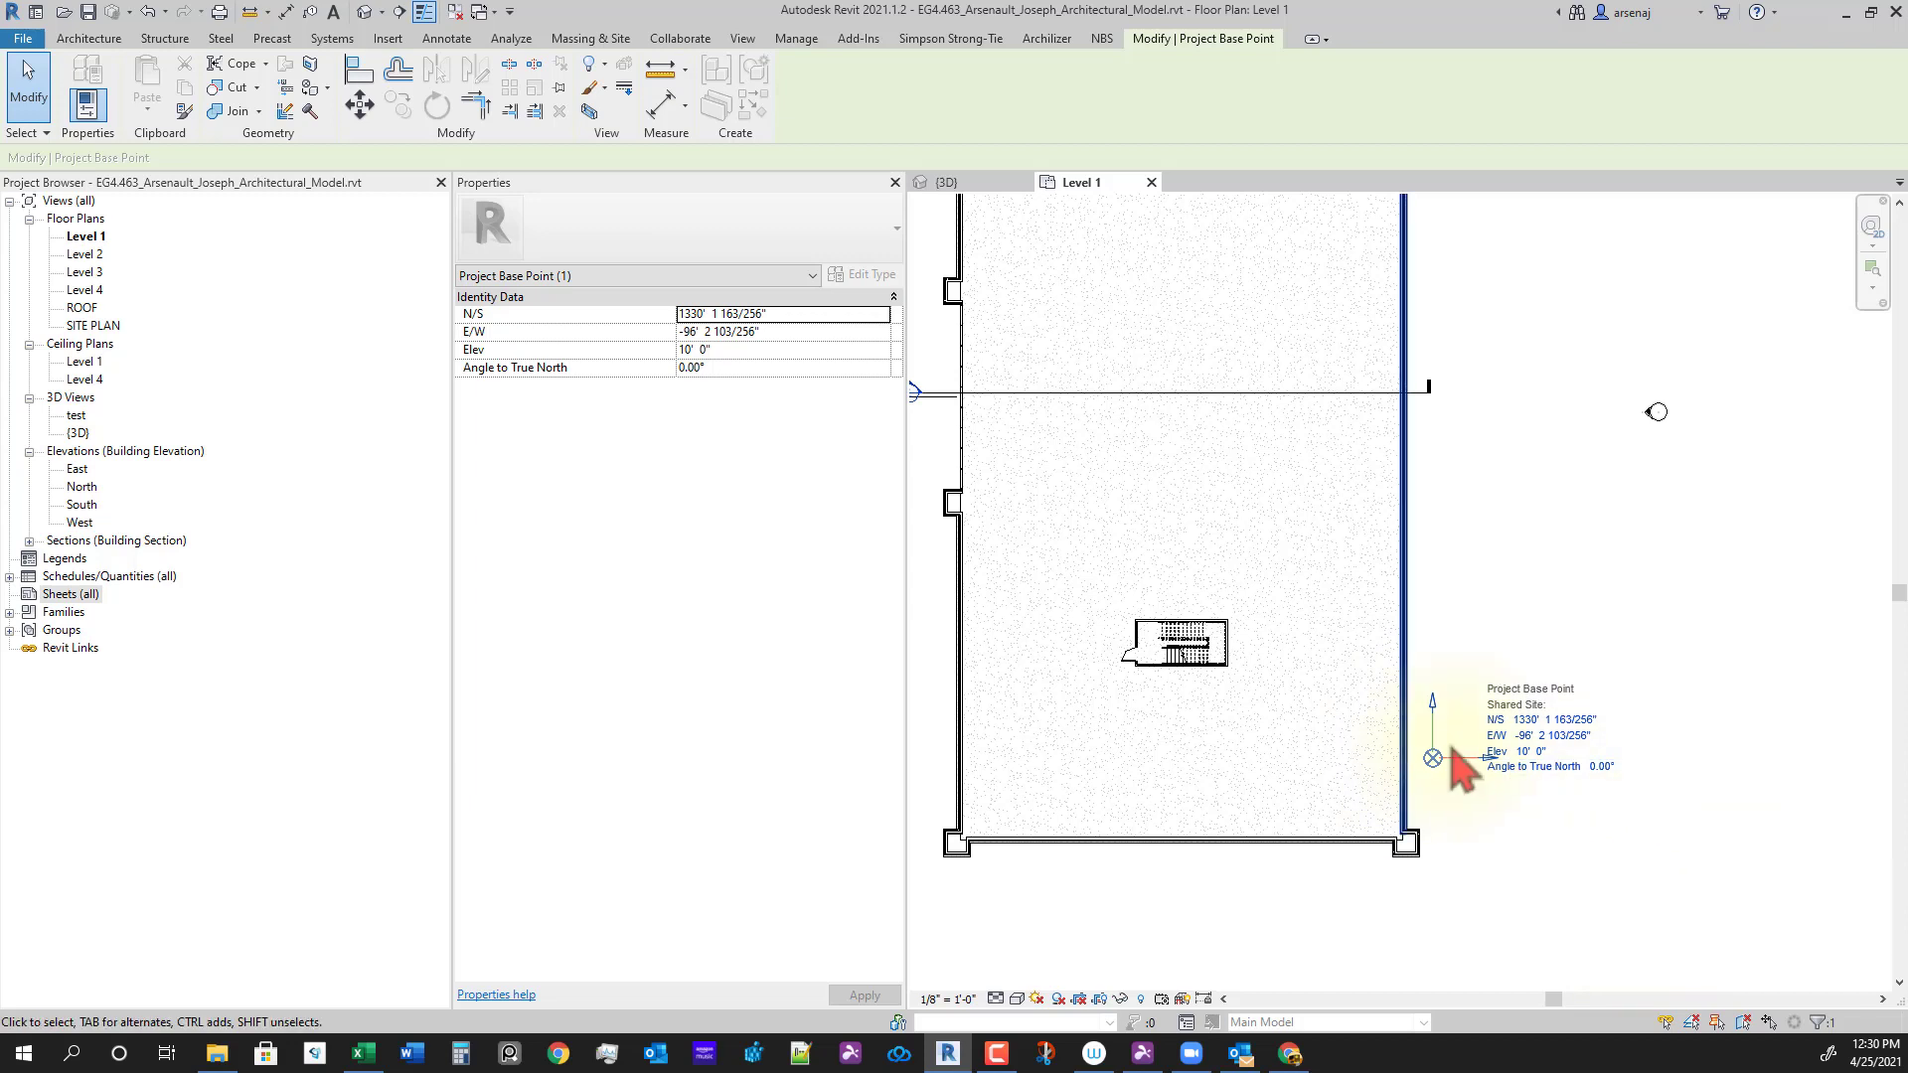
scroll(1511, 702, down, 5)
scroll(1539, 679, down, 3)
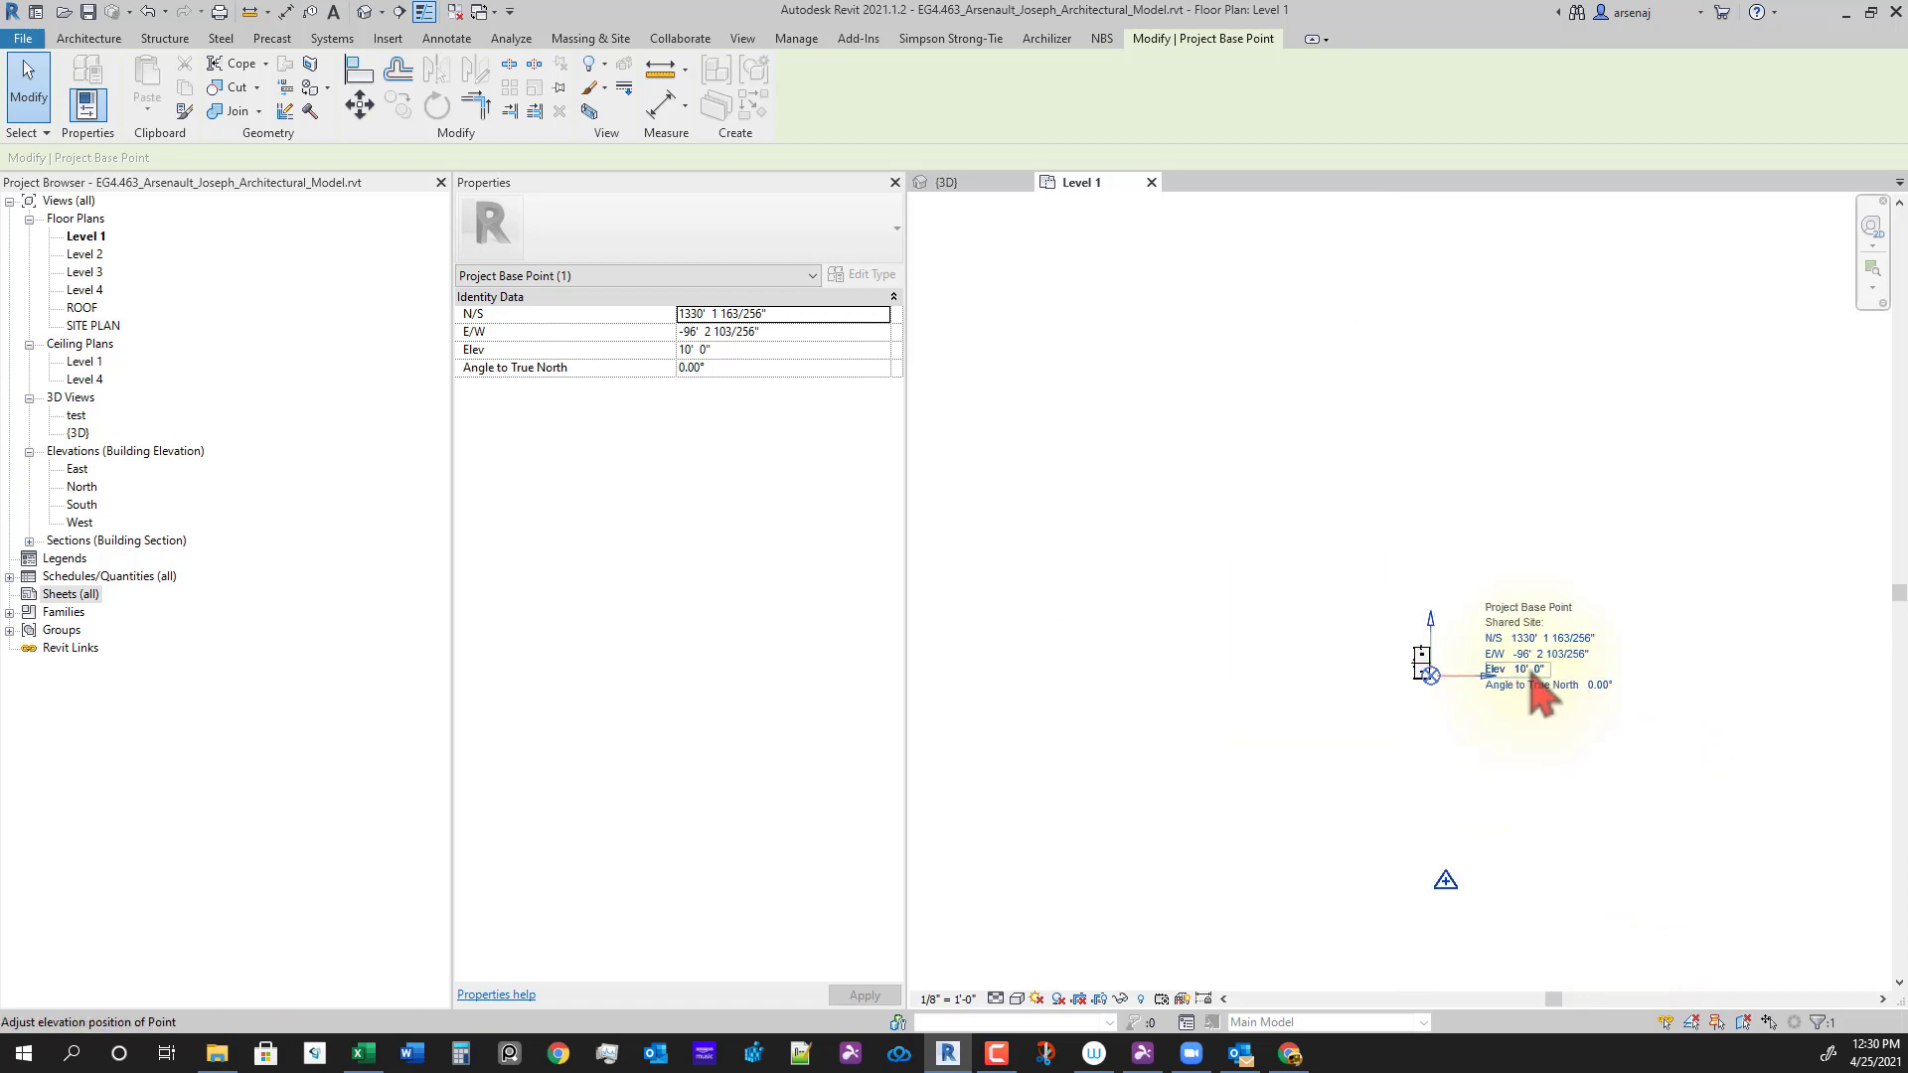
middle_drag(1532, 673, 1471, 509)
scroll(1437, 696, up, 3)
scroll(1168, 780, up, 2)
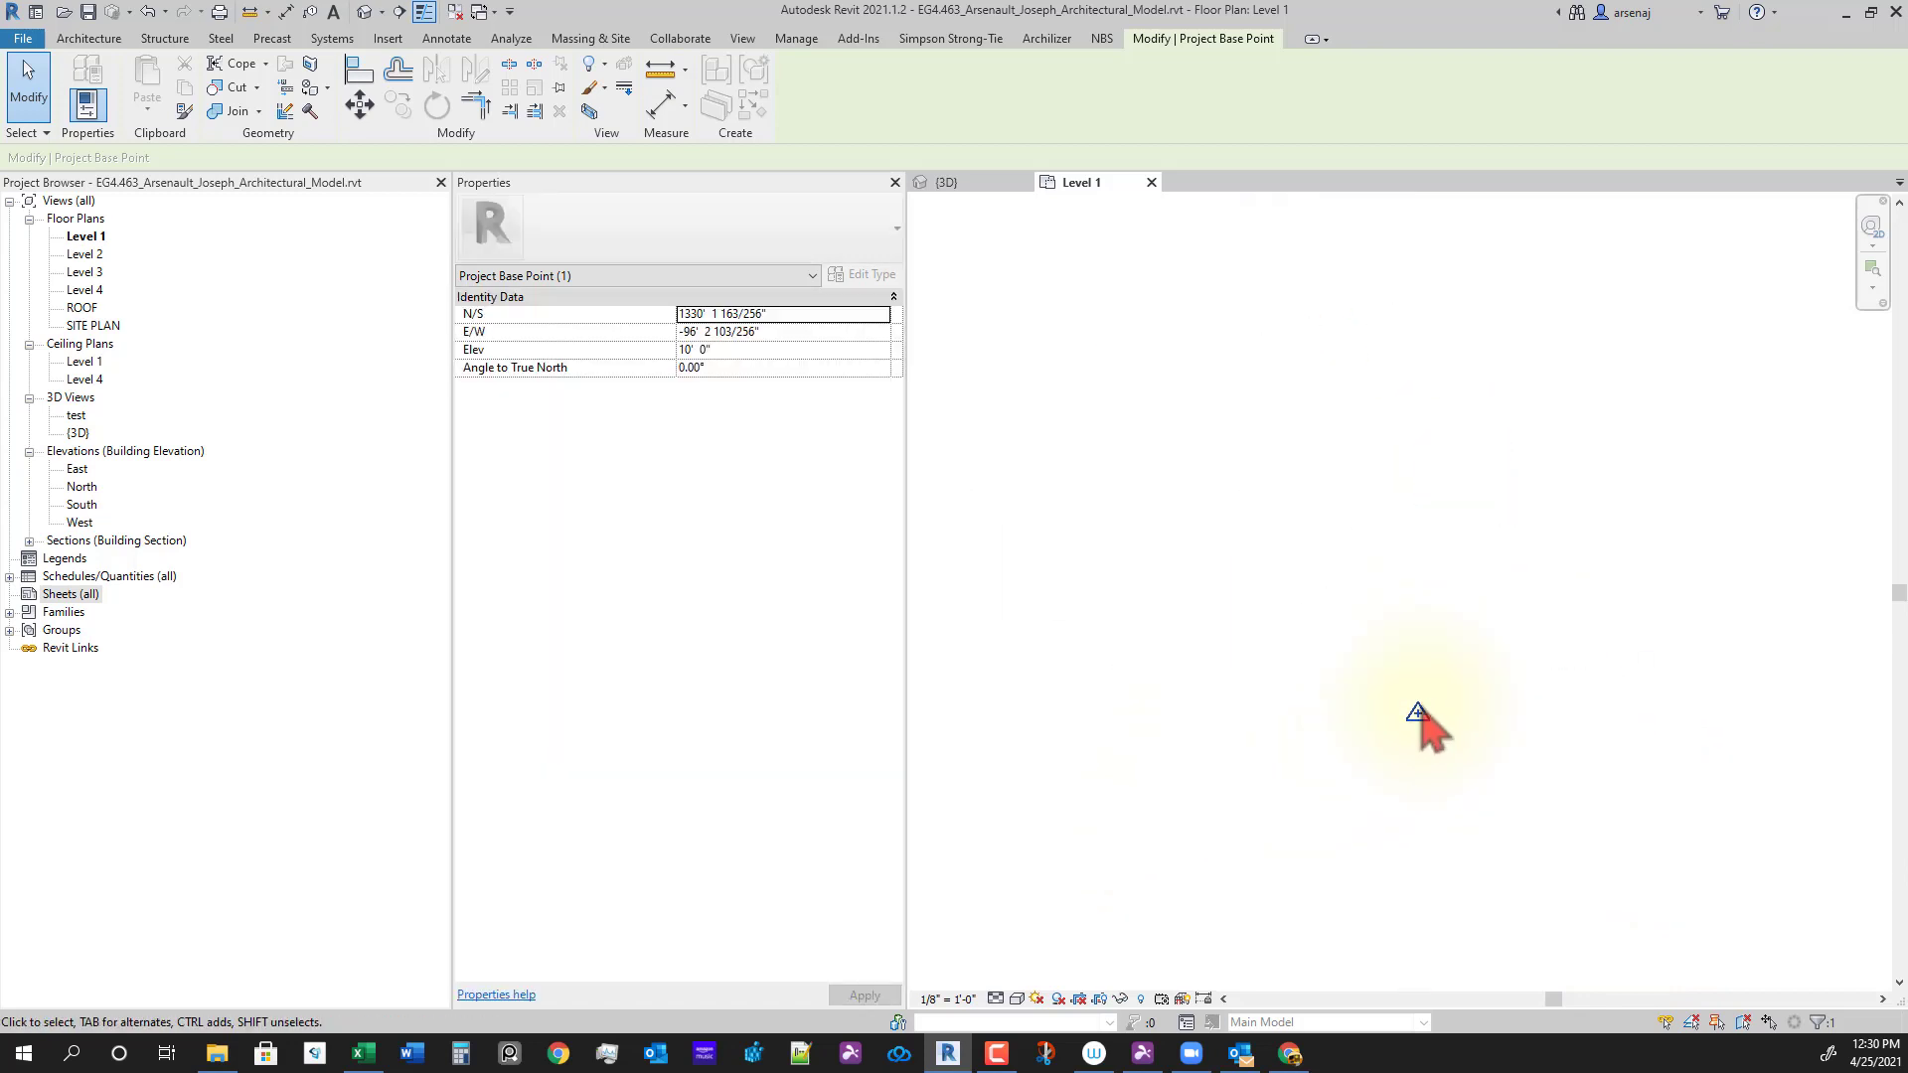
click(1419, 712)
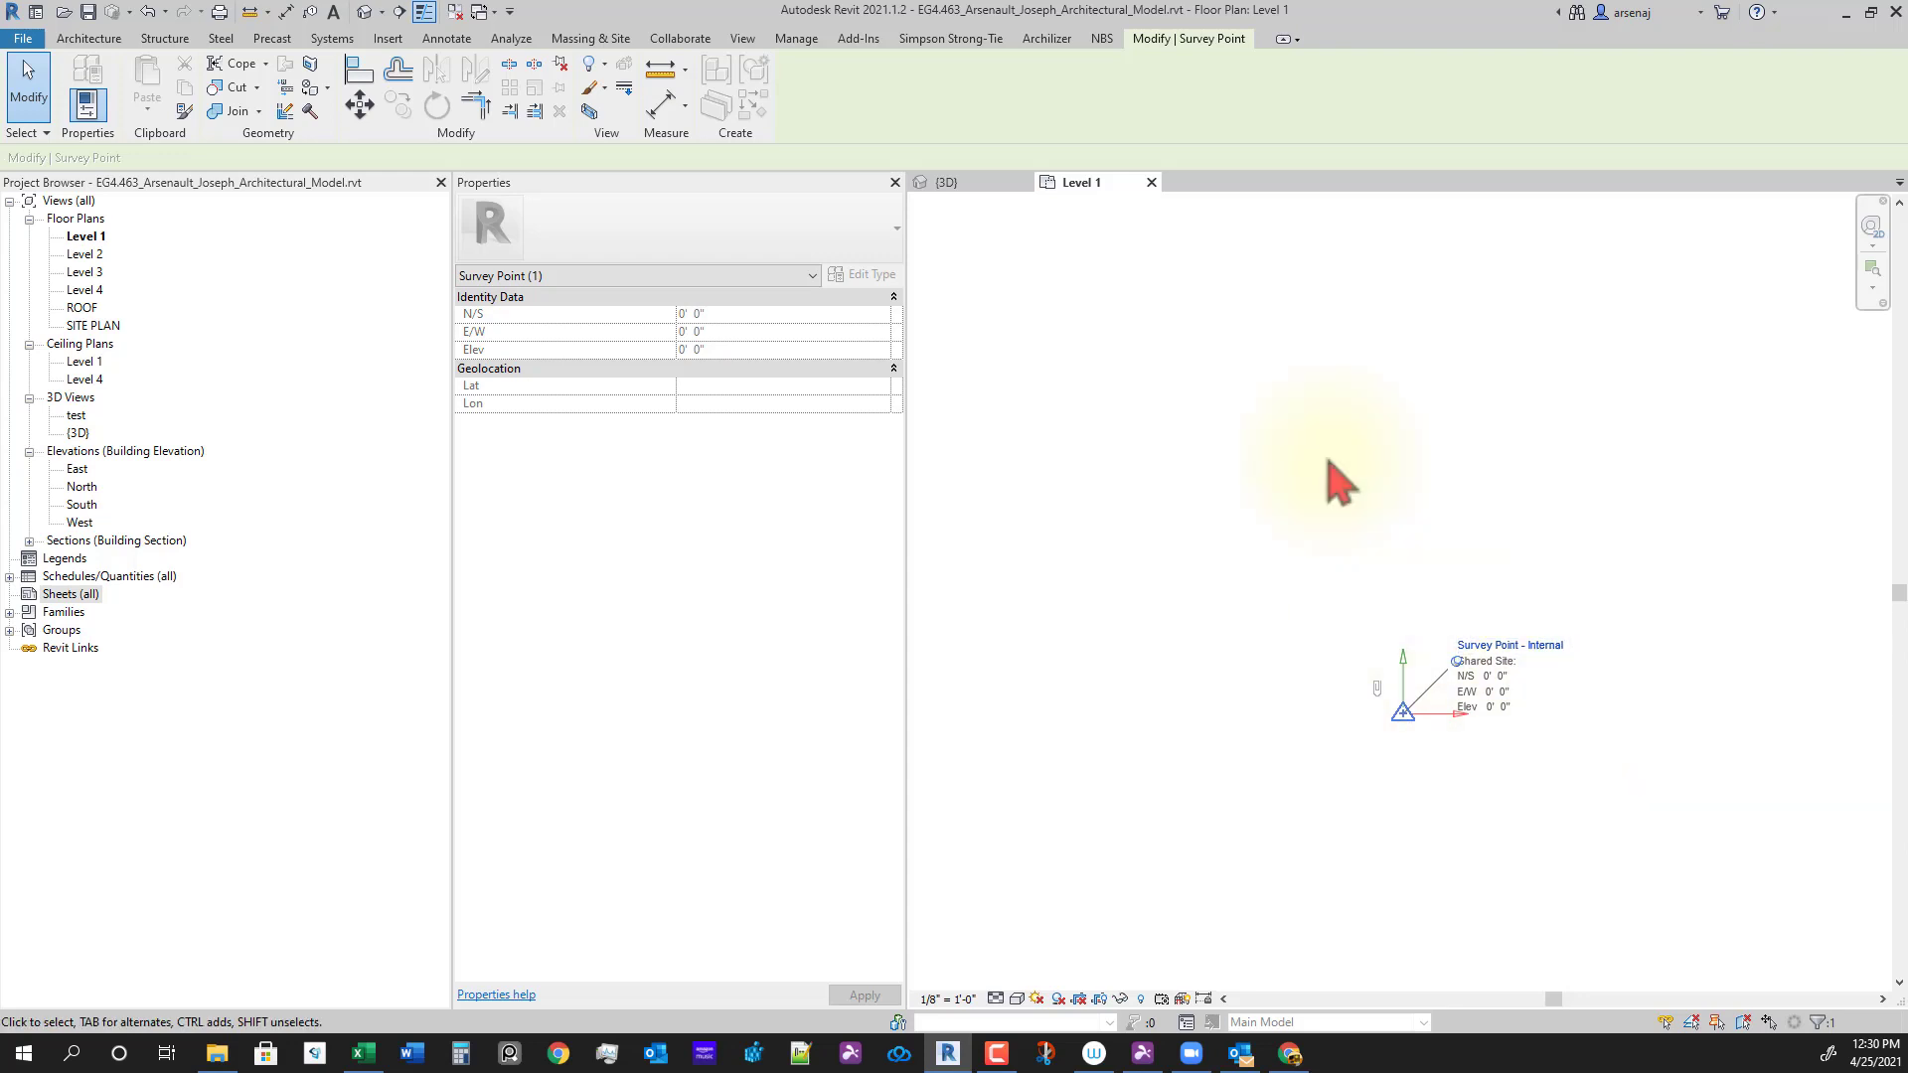
scroll(1329, 529, down, 3)
middle_drag(1337, 502, 1401, 755)
scroll(1421, 588, up, 2)
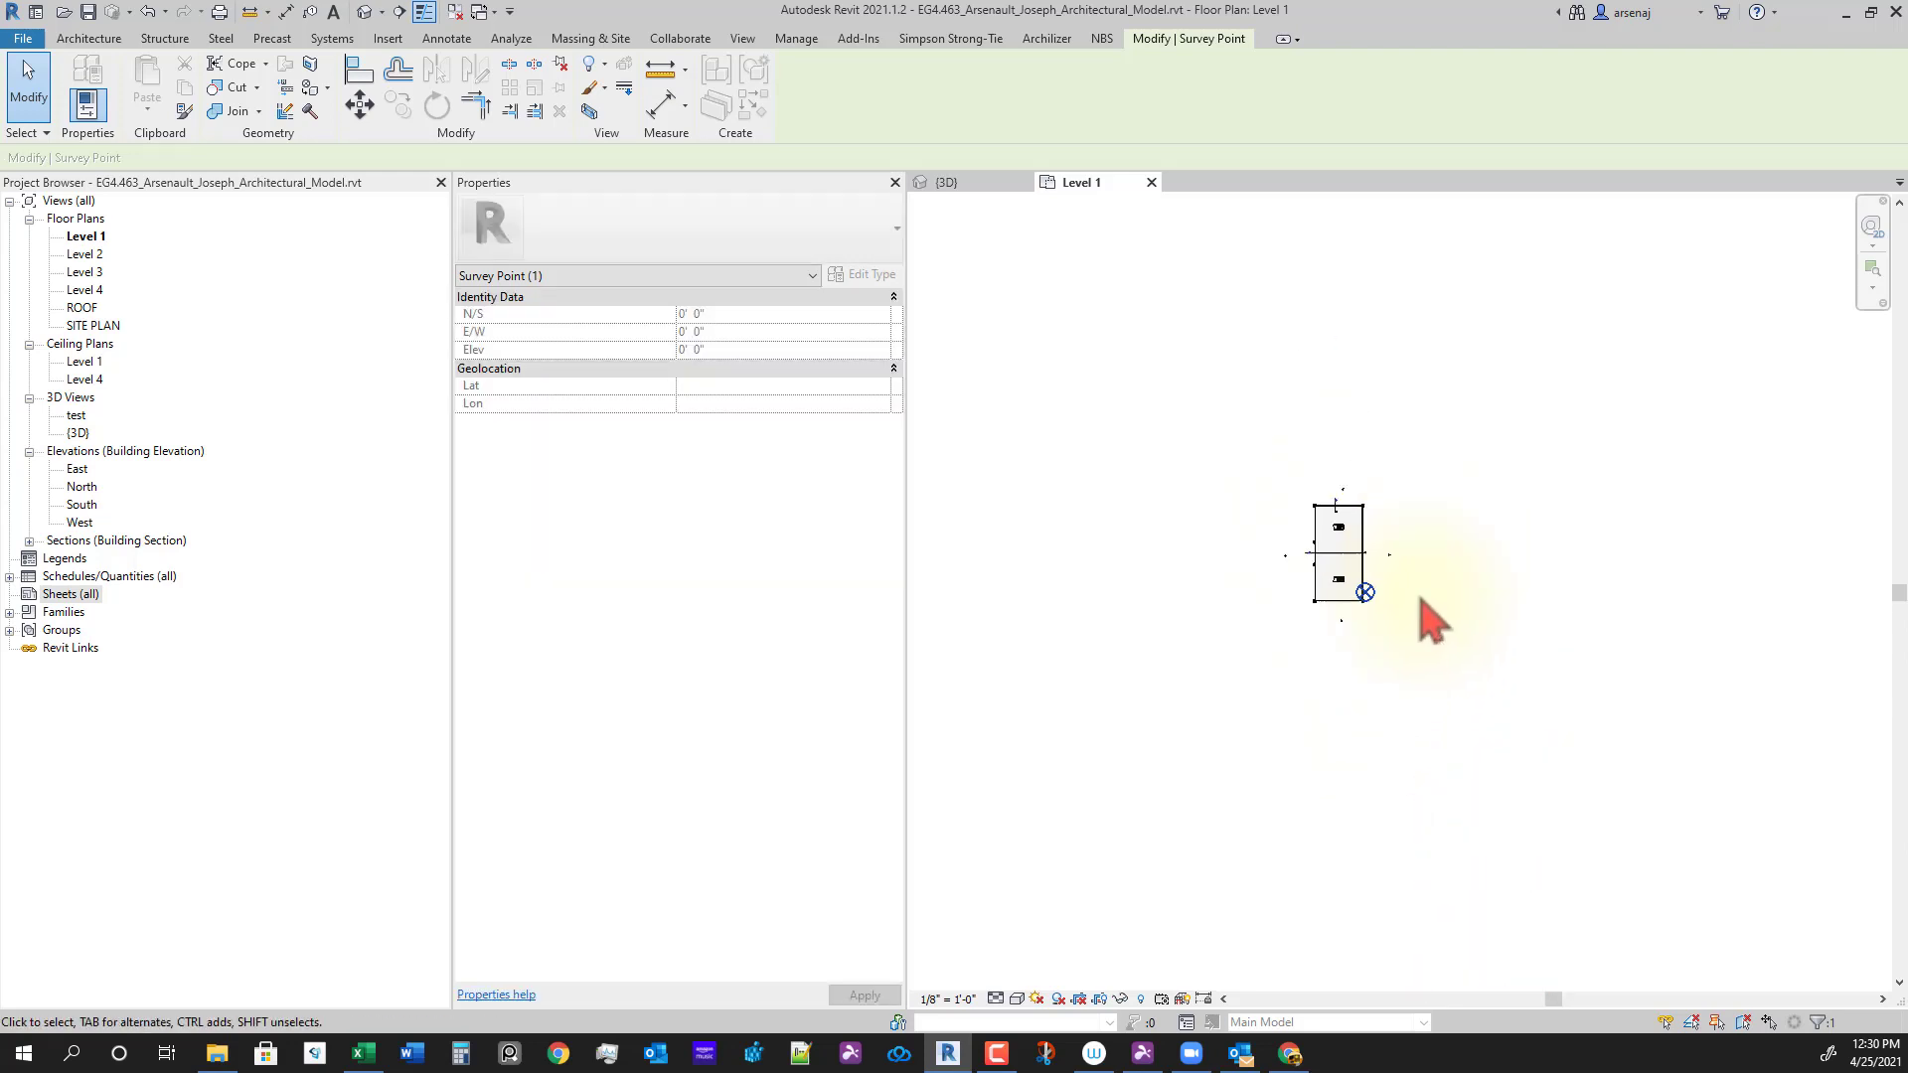
click(1307, 757)
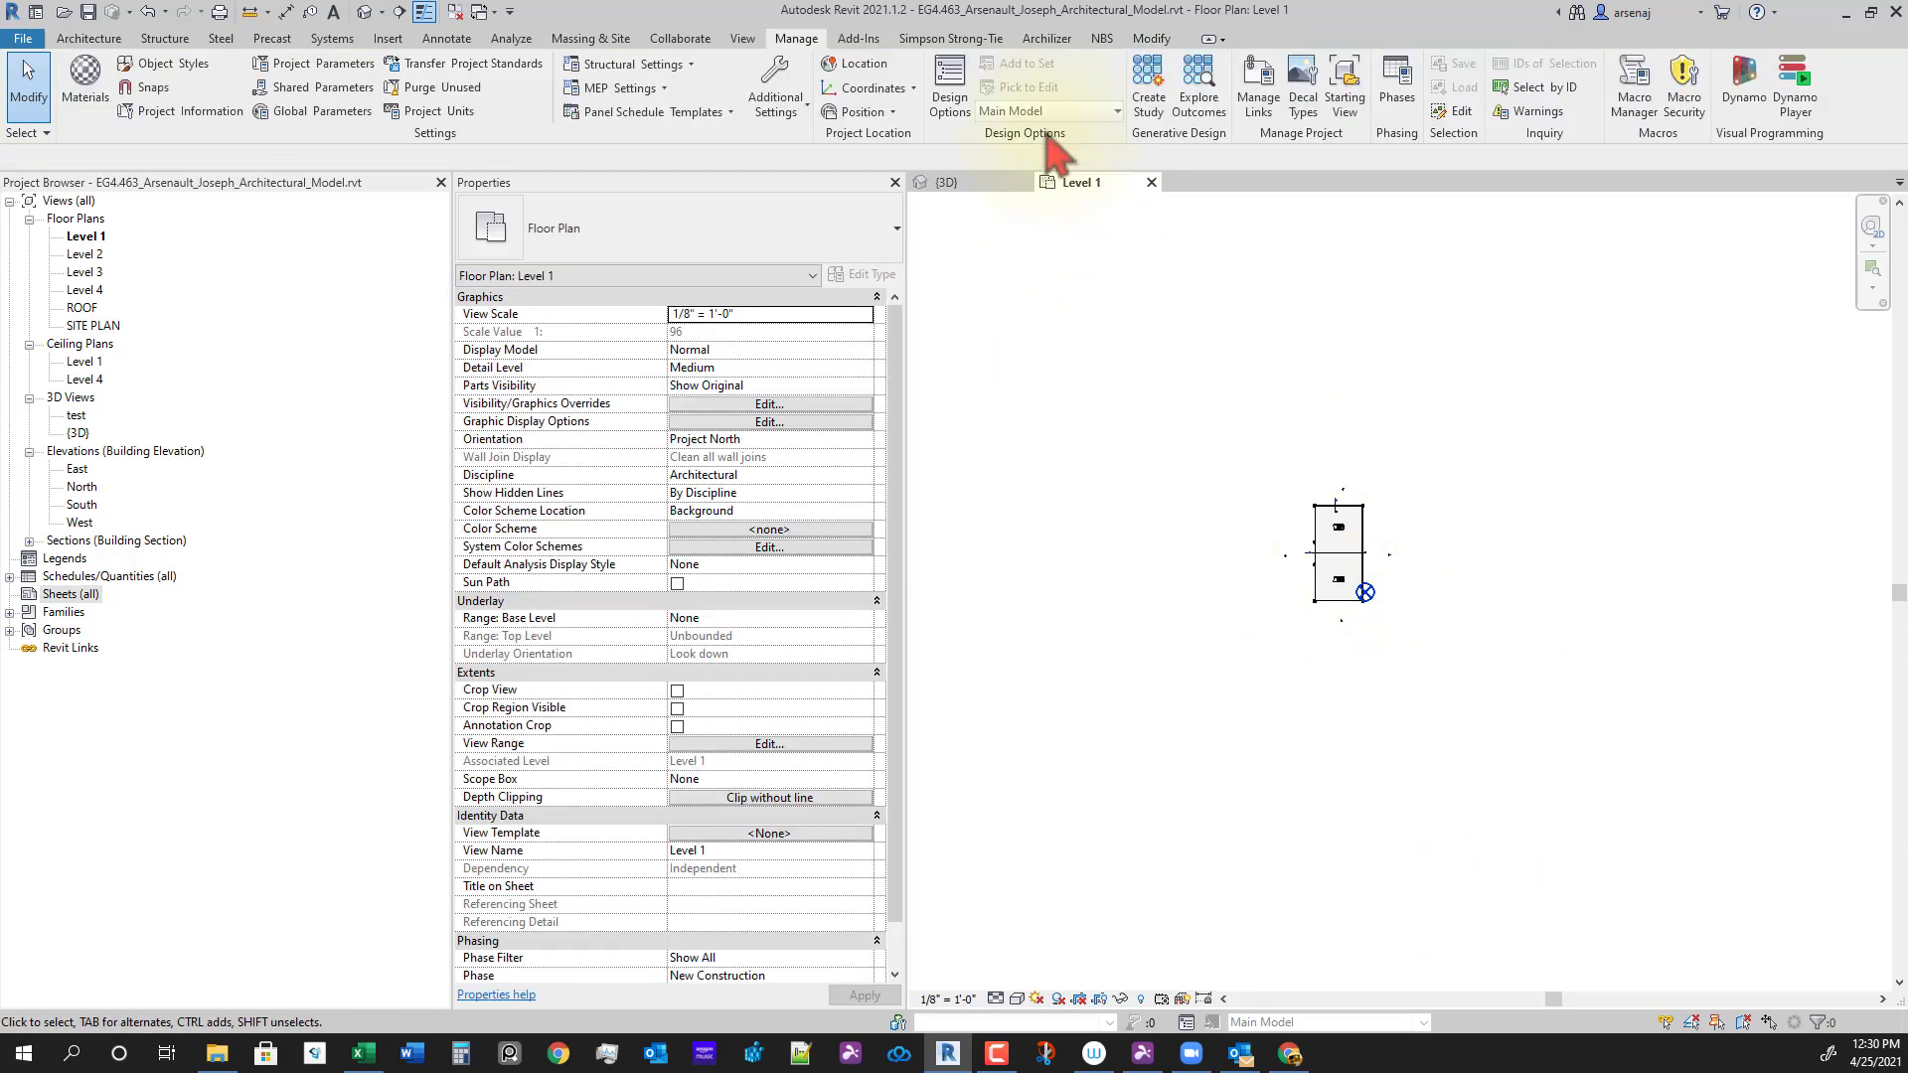
click(871, 123)
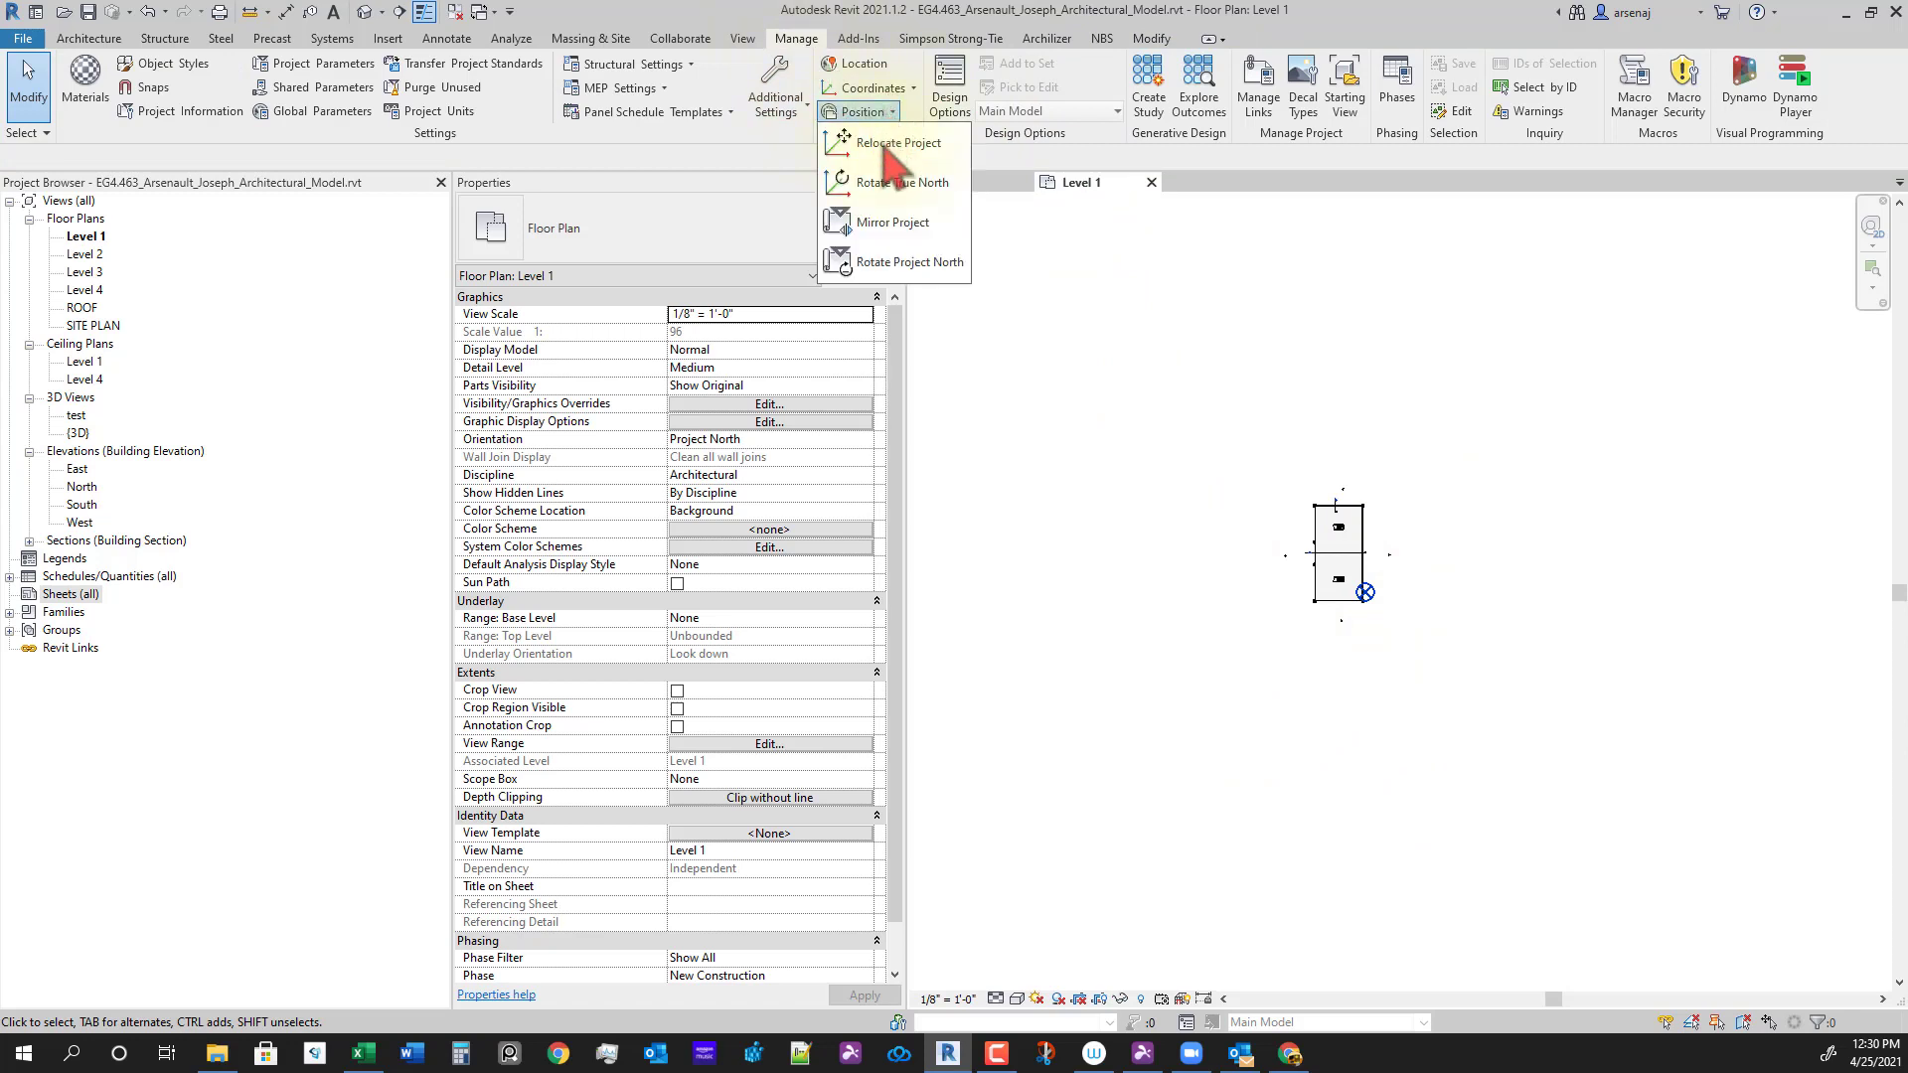
click(906, 263)
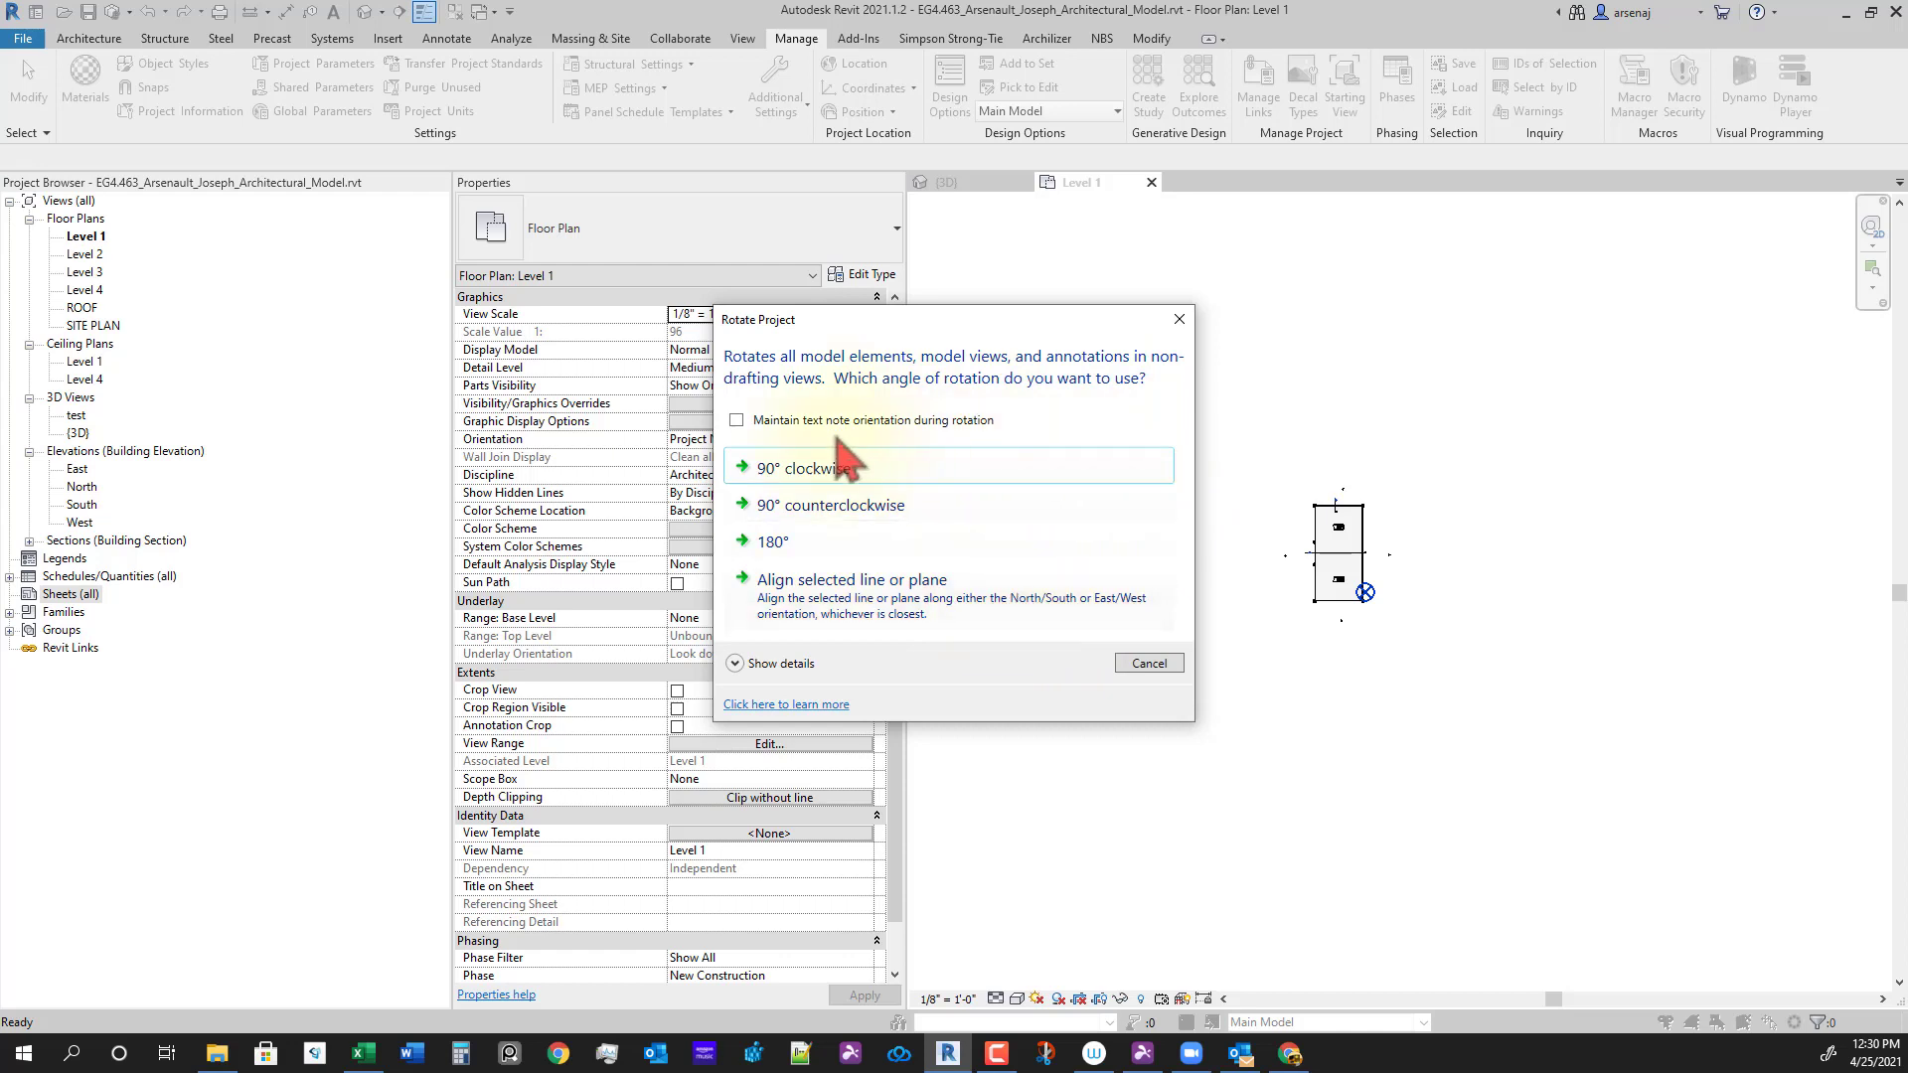
click(1149, 664)
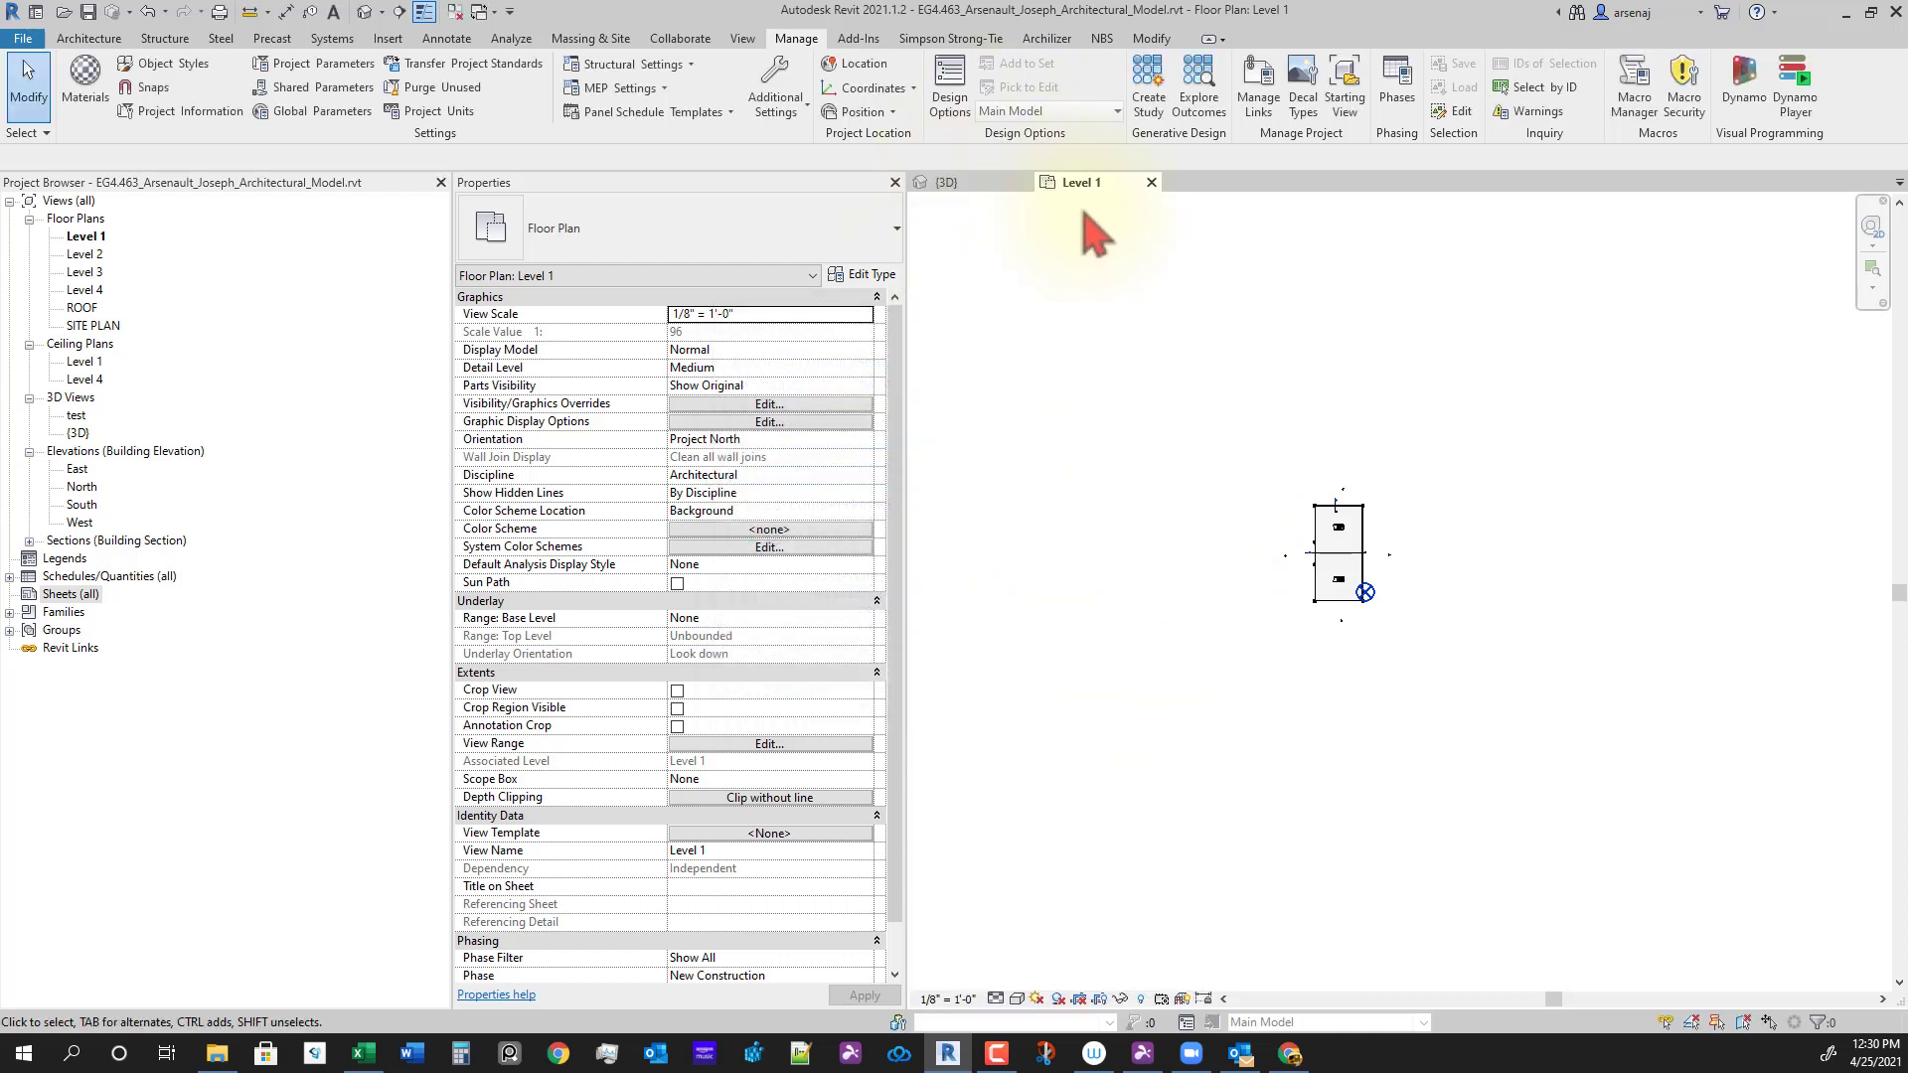
Step: Tile the Level 1 plan and the {3D} view side by side, with the 3D view oriented to the top
click(741, 39)
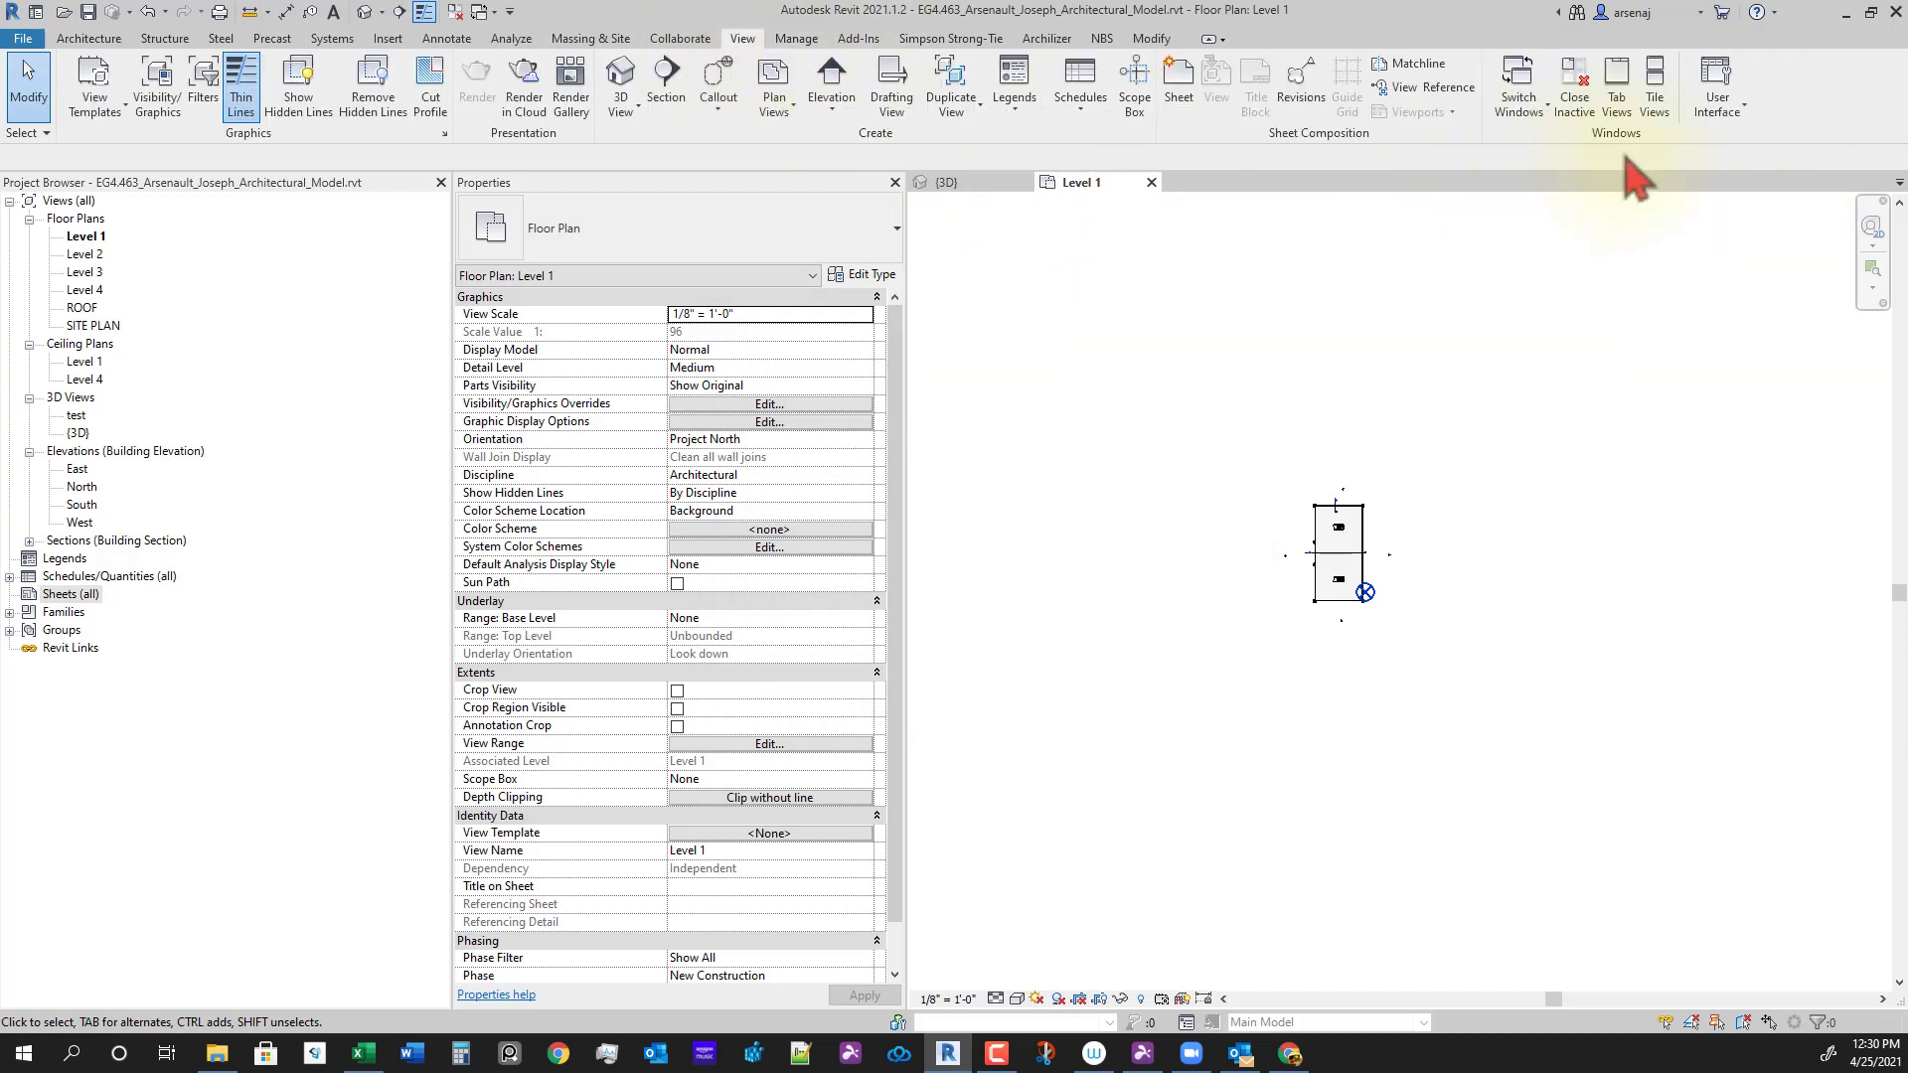
click(1655, 78)
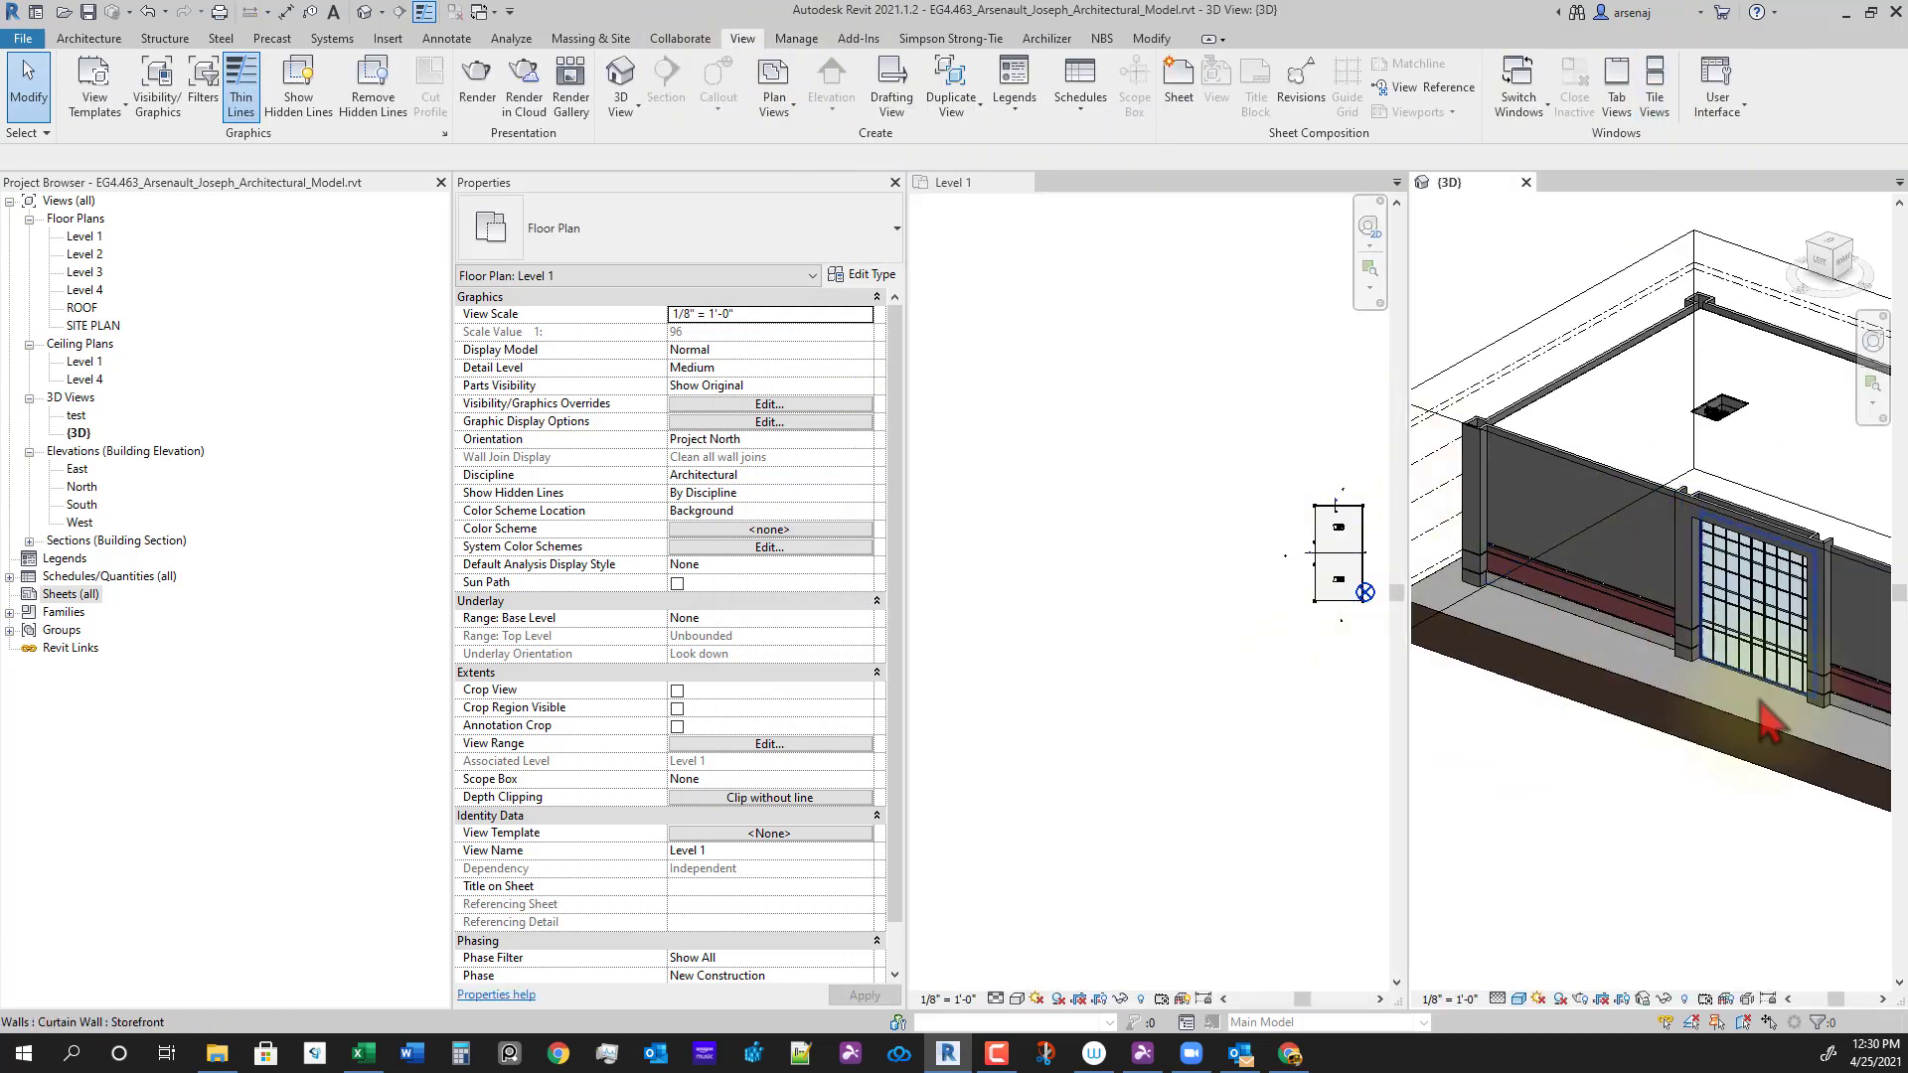
shift+middle_drag(1761, 708, 1724, 795)
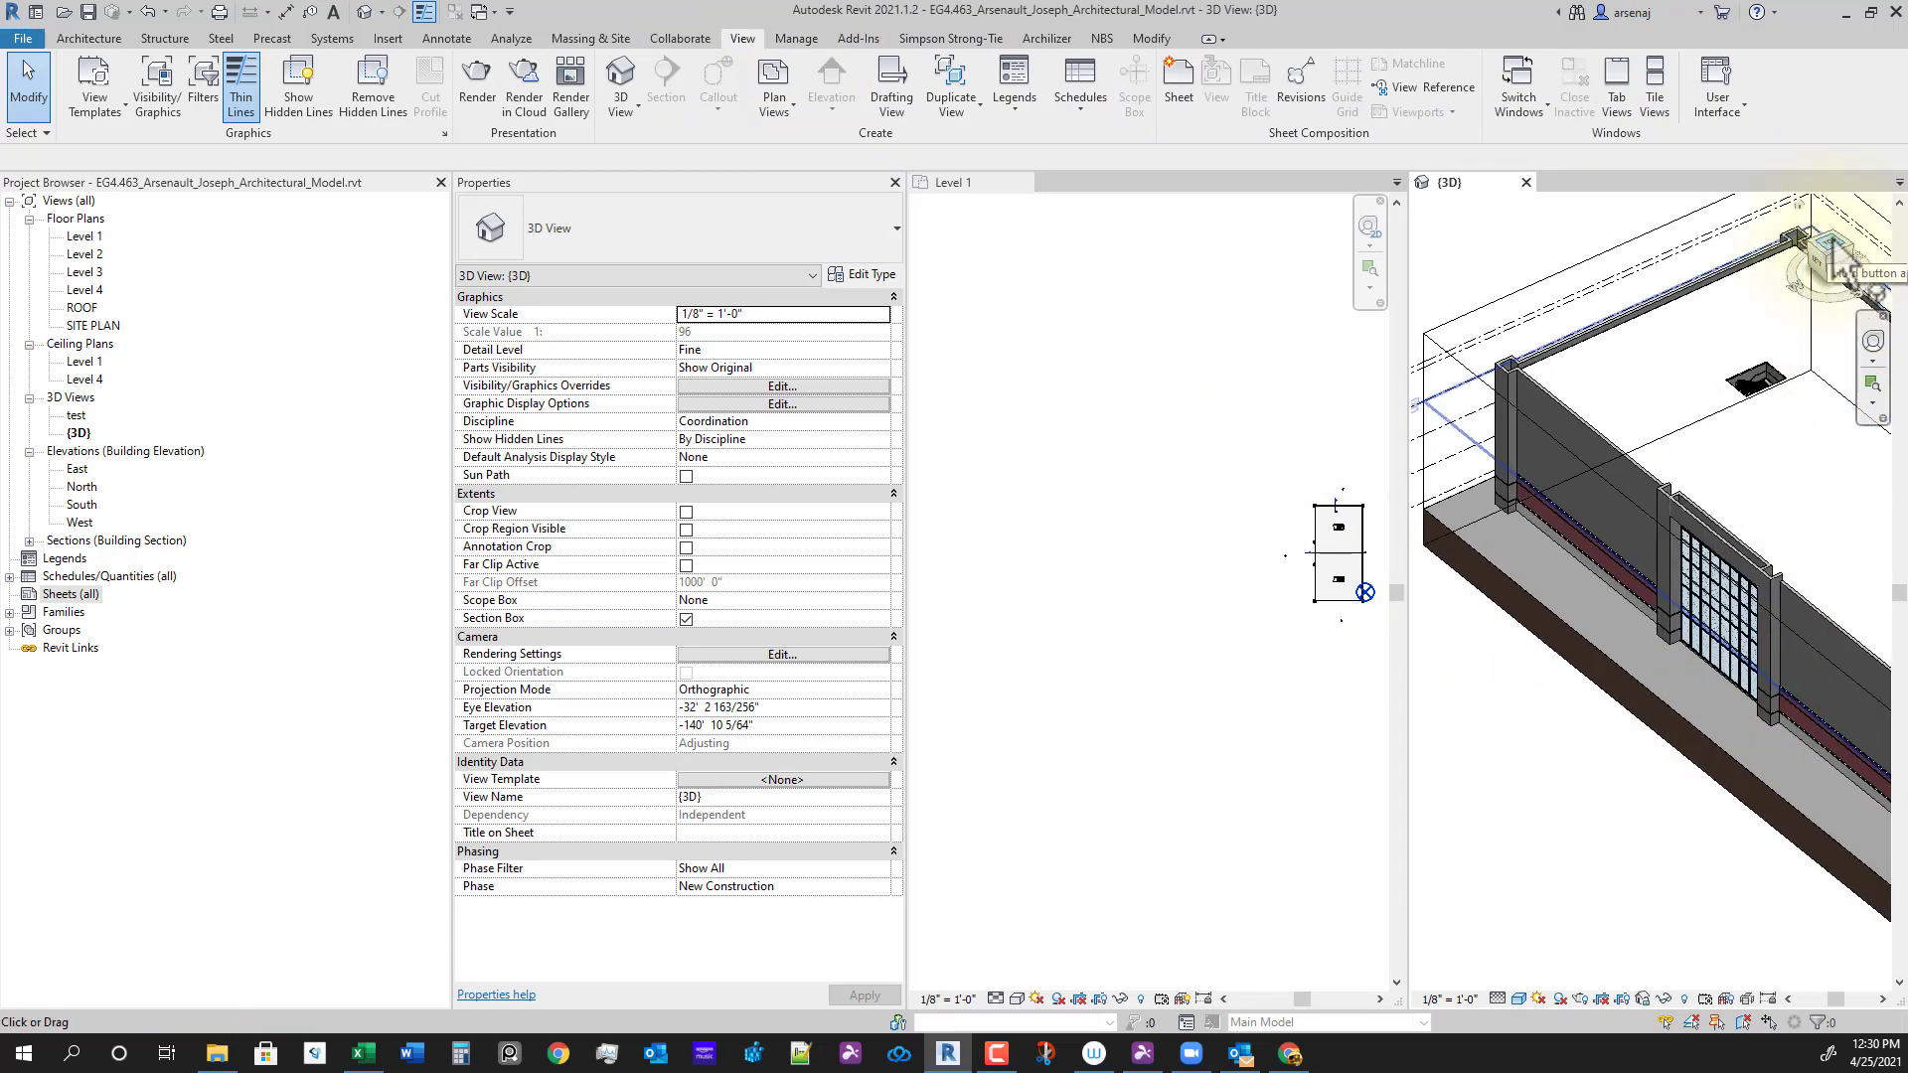
click(1833, 250)
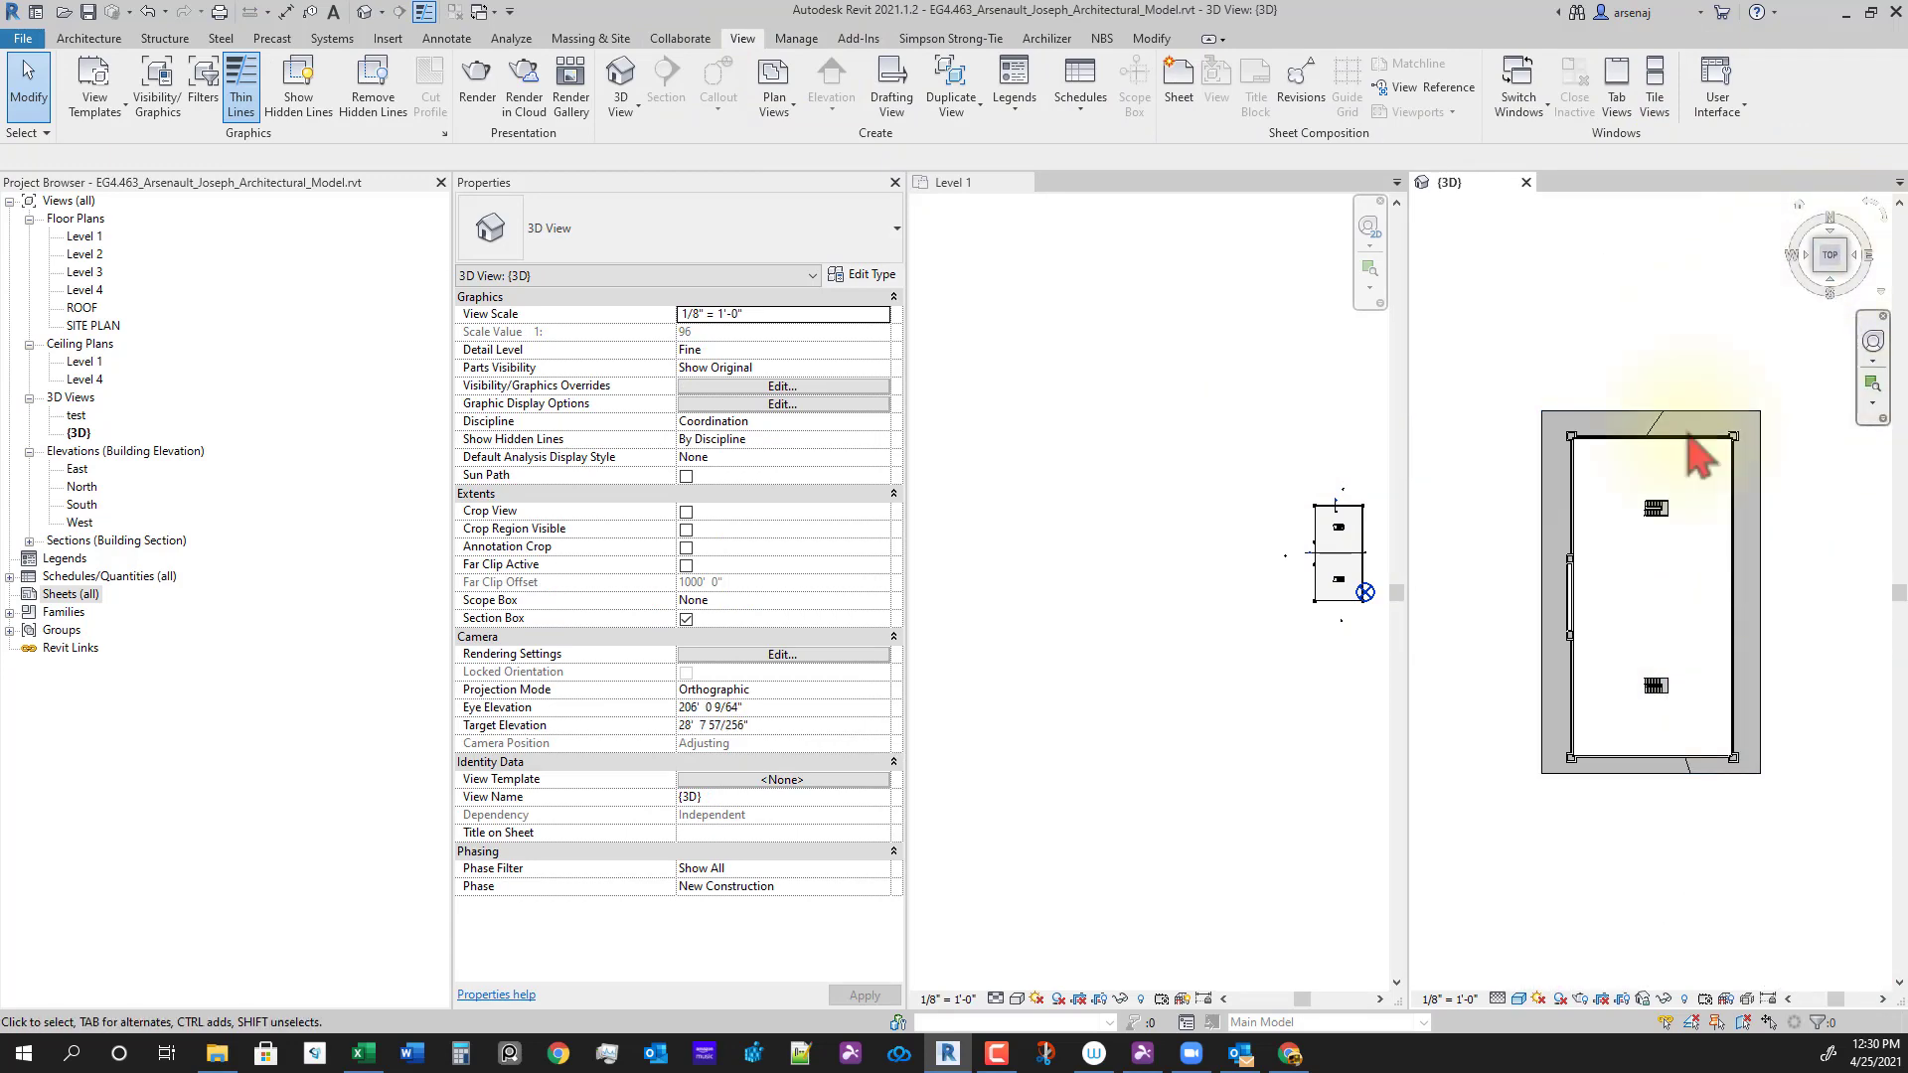
middle_drag(1262, 690, 1185, 754)
middle_drag(1313, 773, 1240, 788)
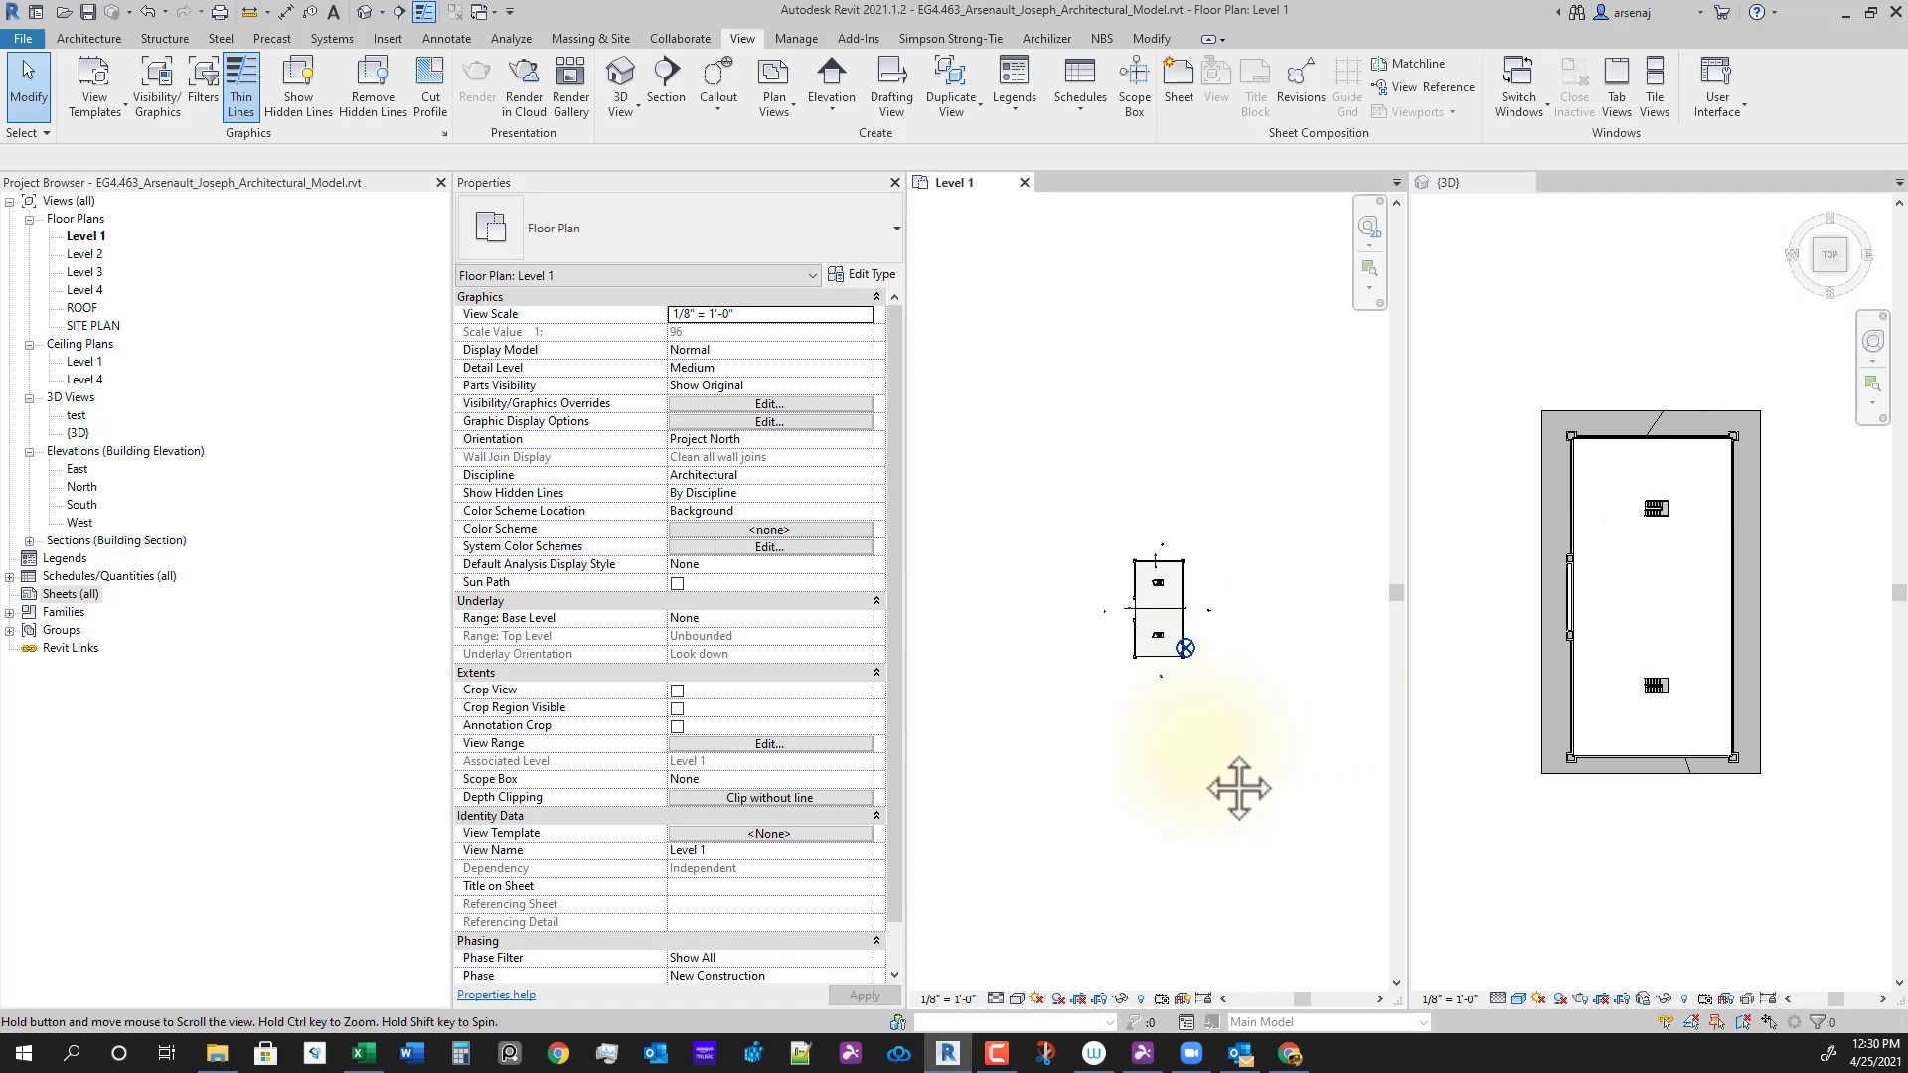
scroll(1227, 756, up, 3)
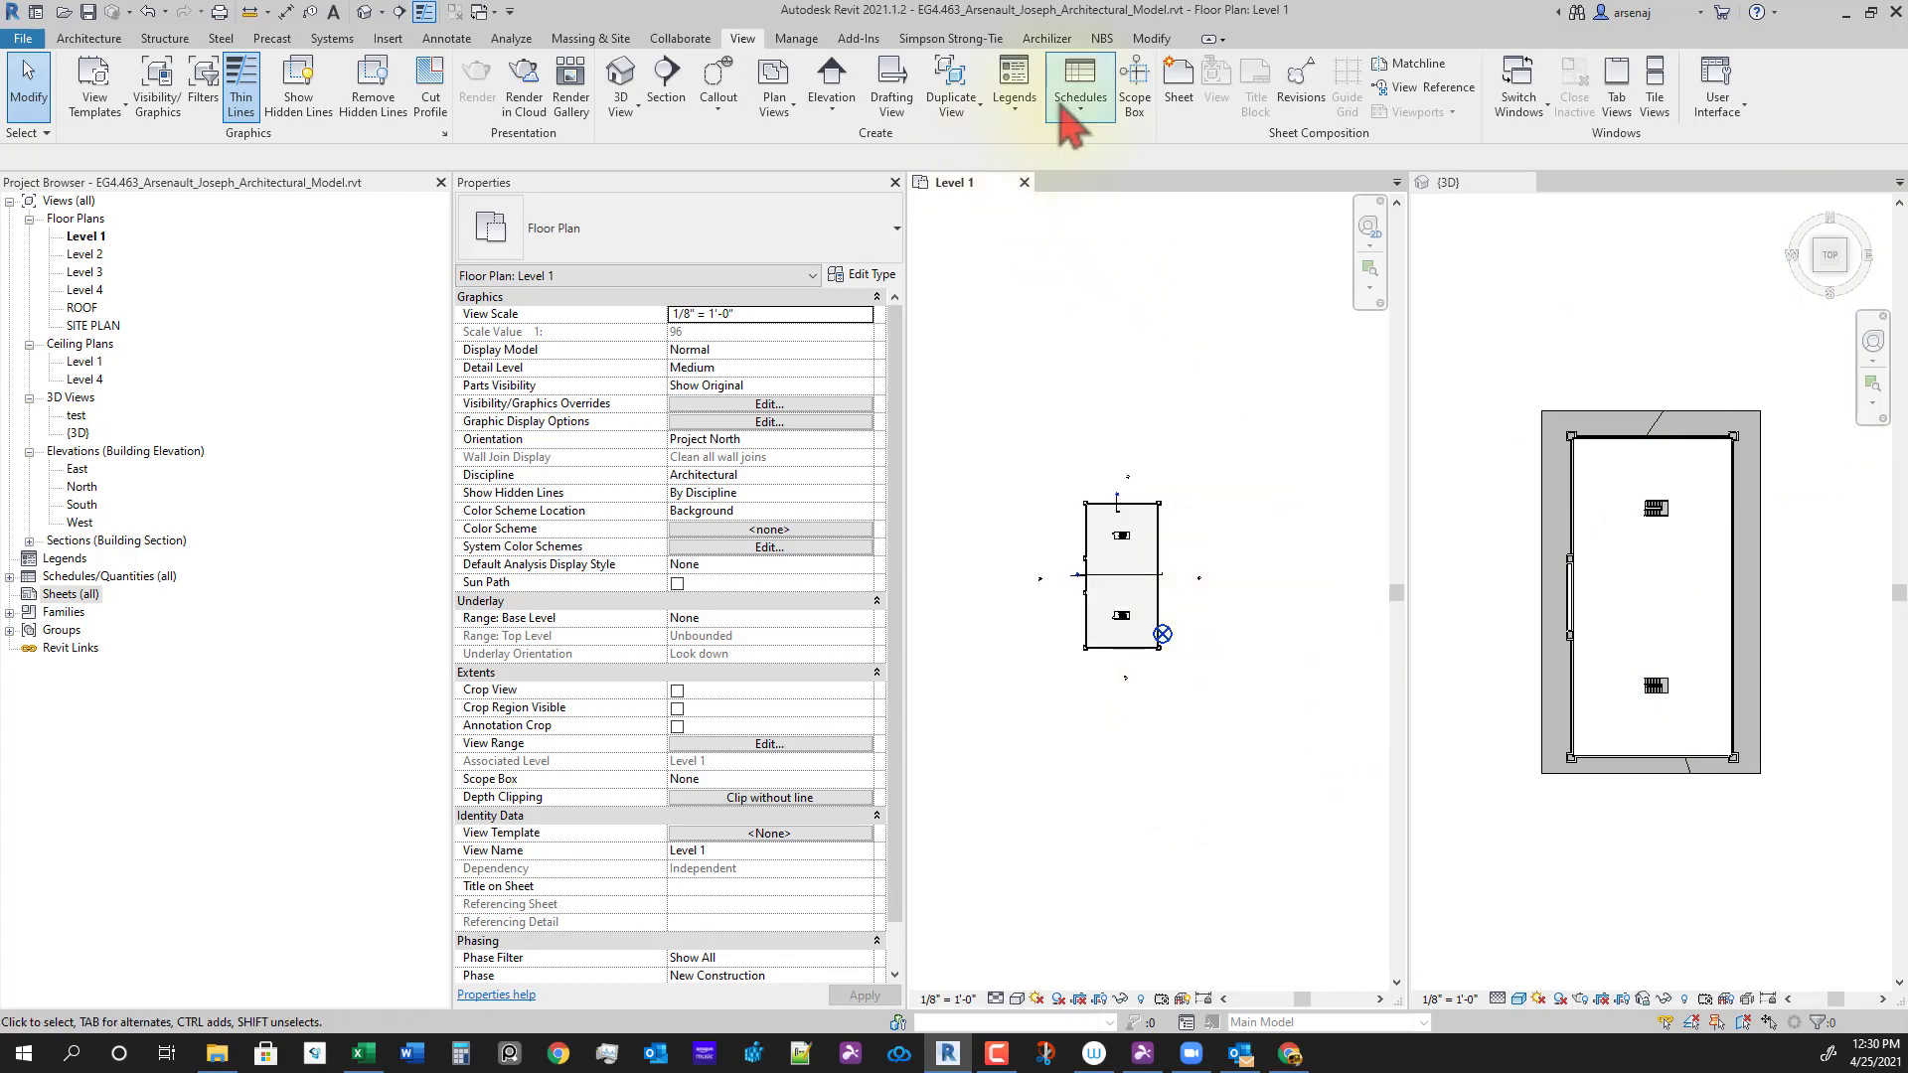
Step: Rotate Project North 90° counterclockwise from the Level 1 plan
click(798, 39)
click(859, 112)
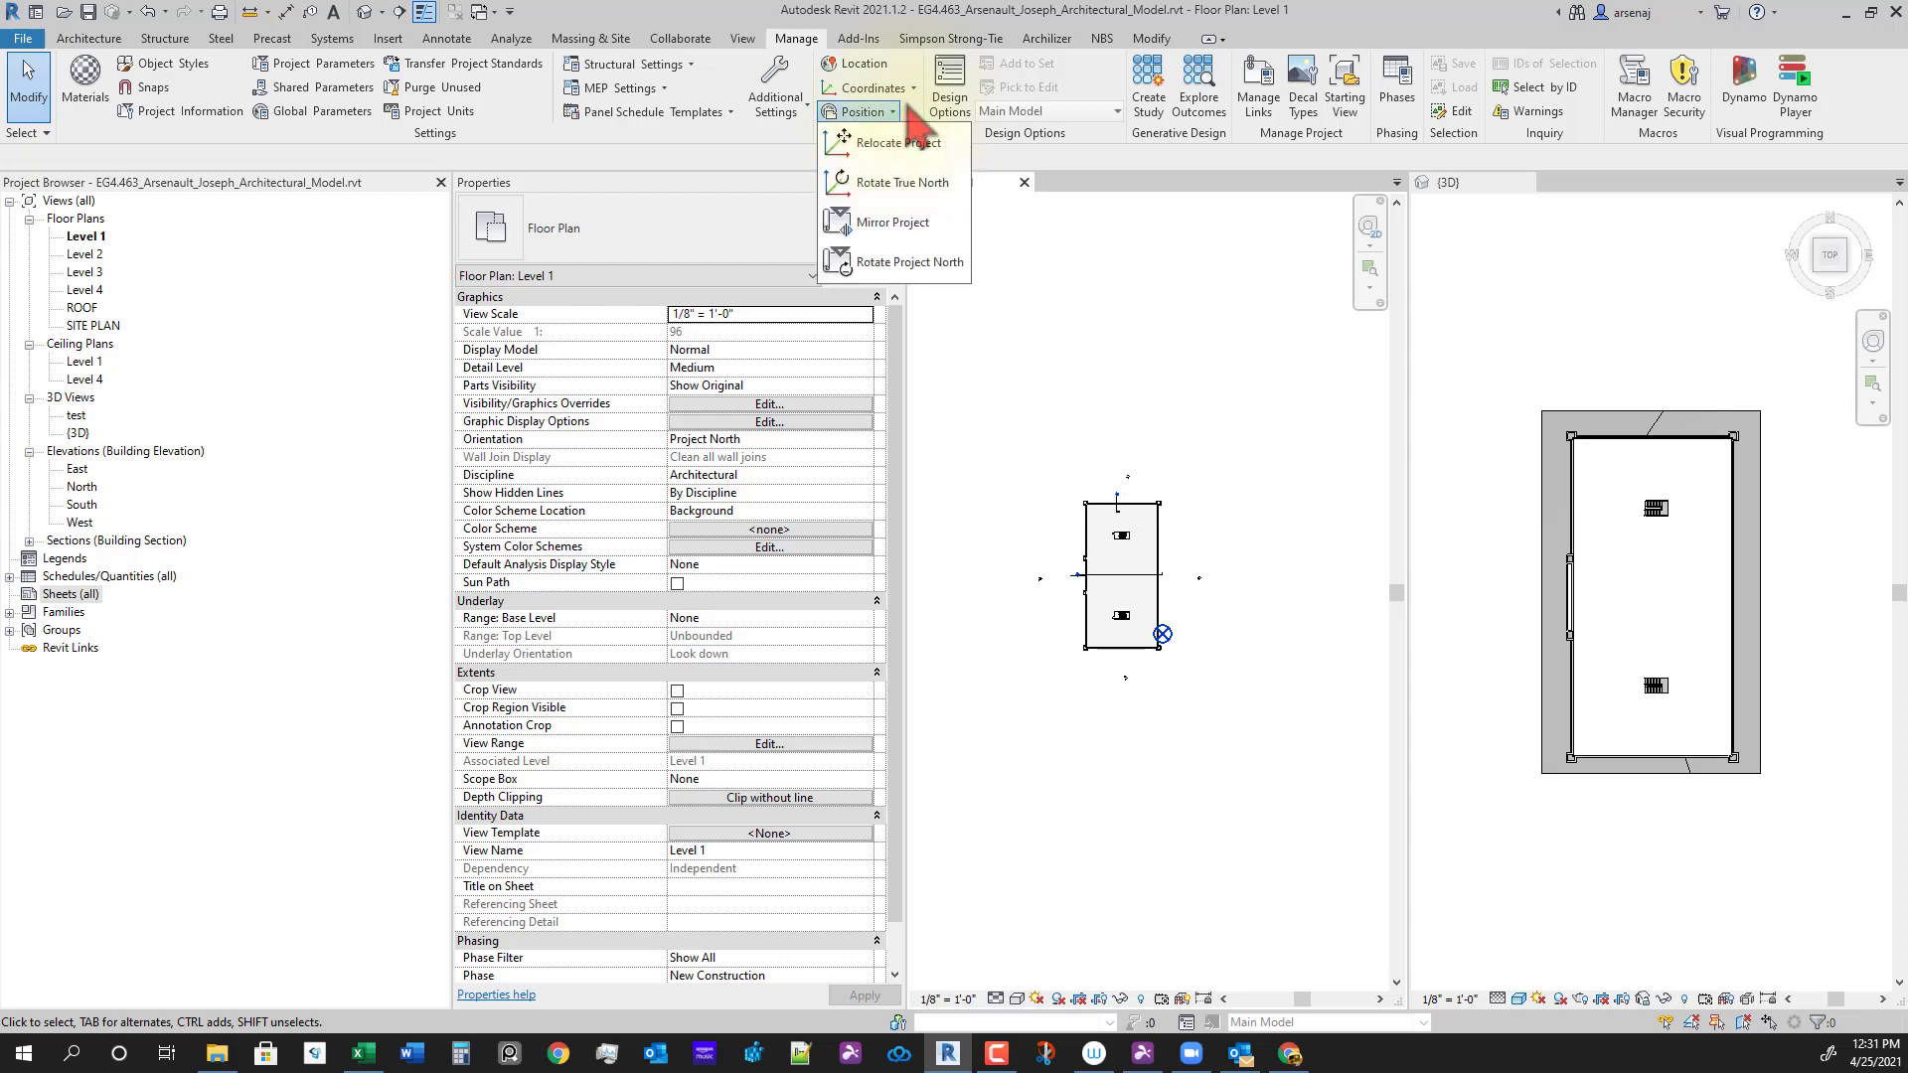
click(912, 264)
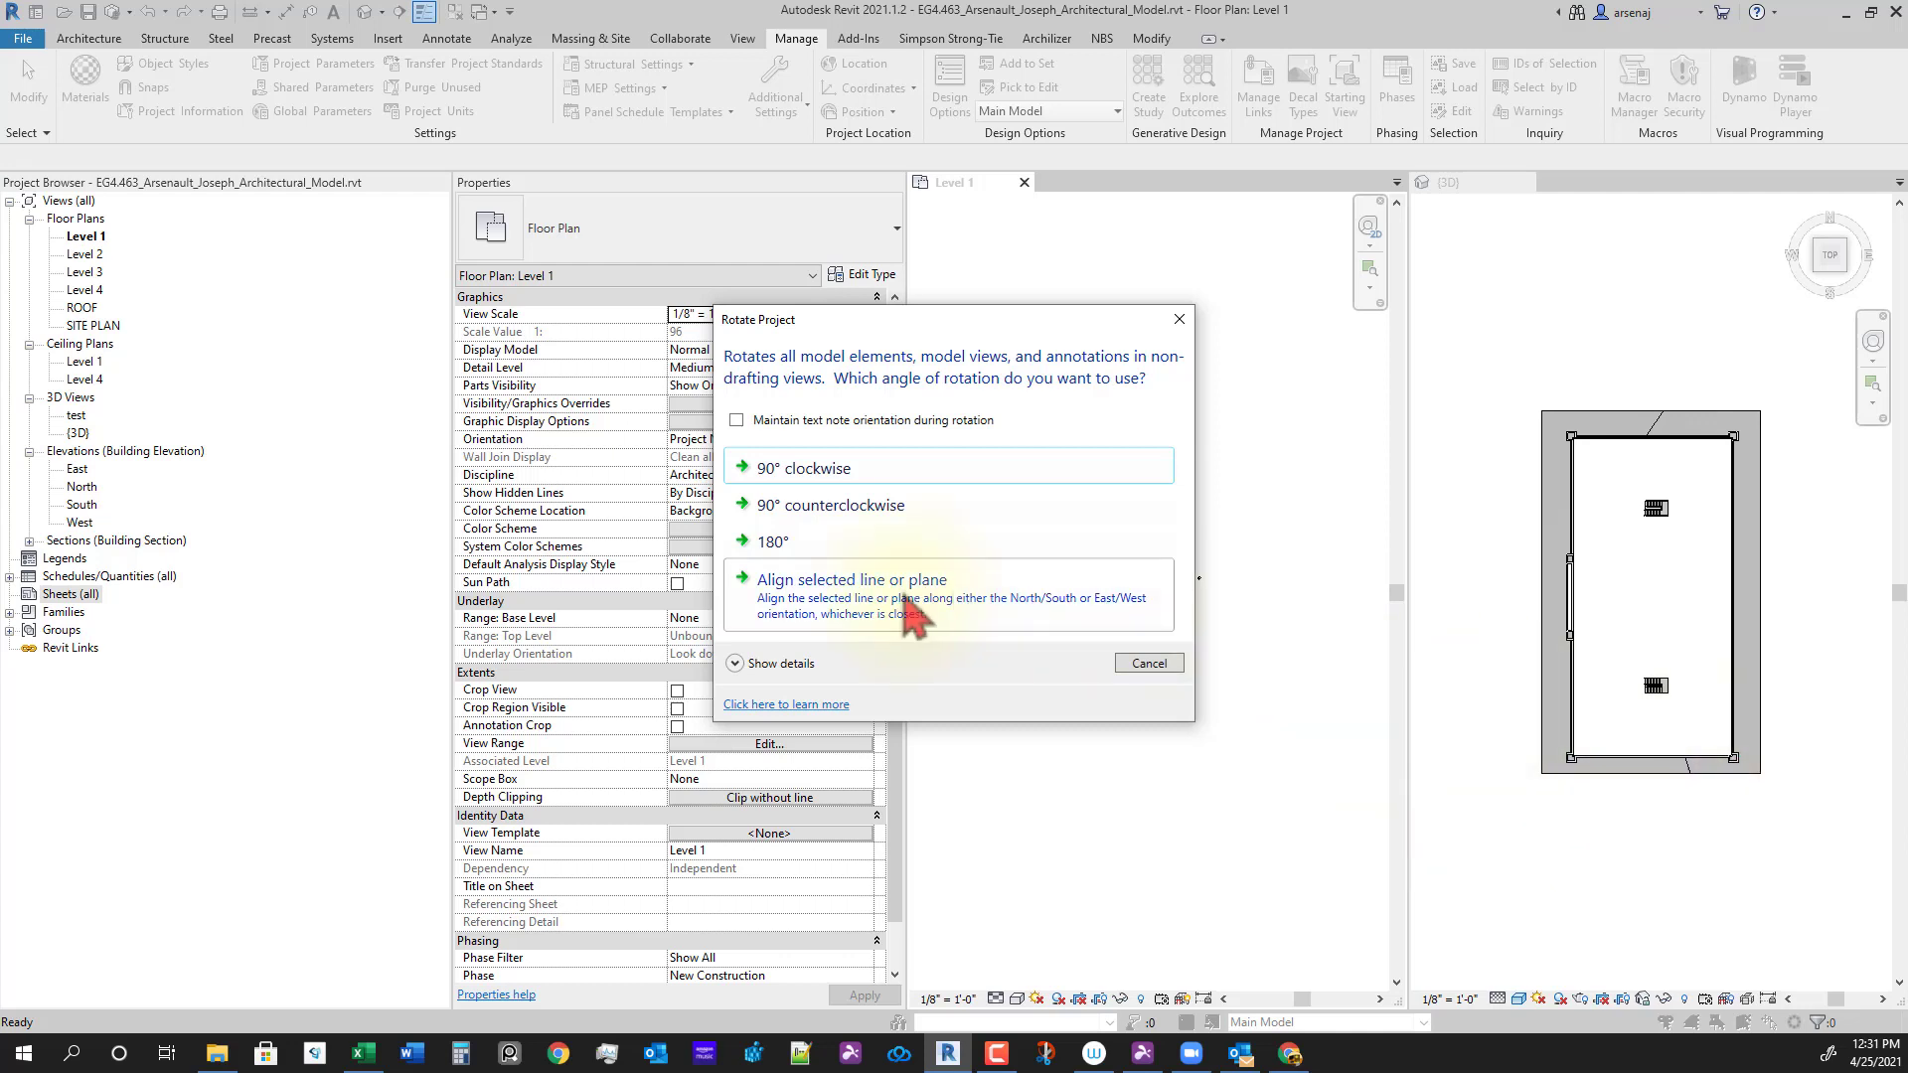
click(905, 509)
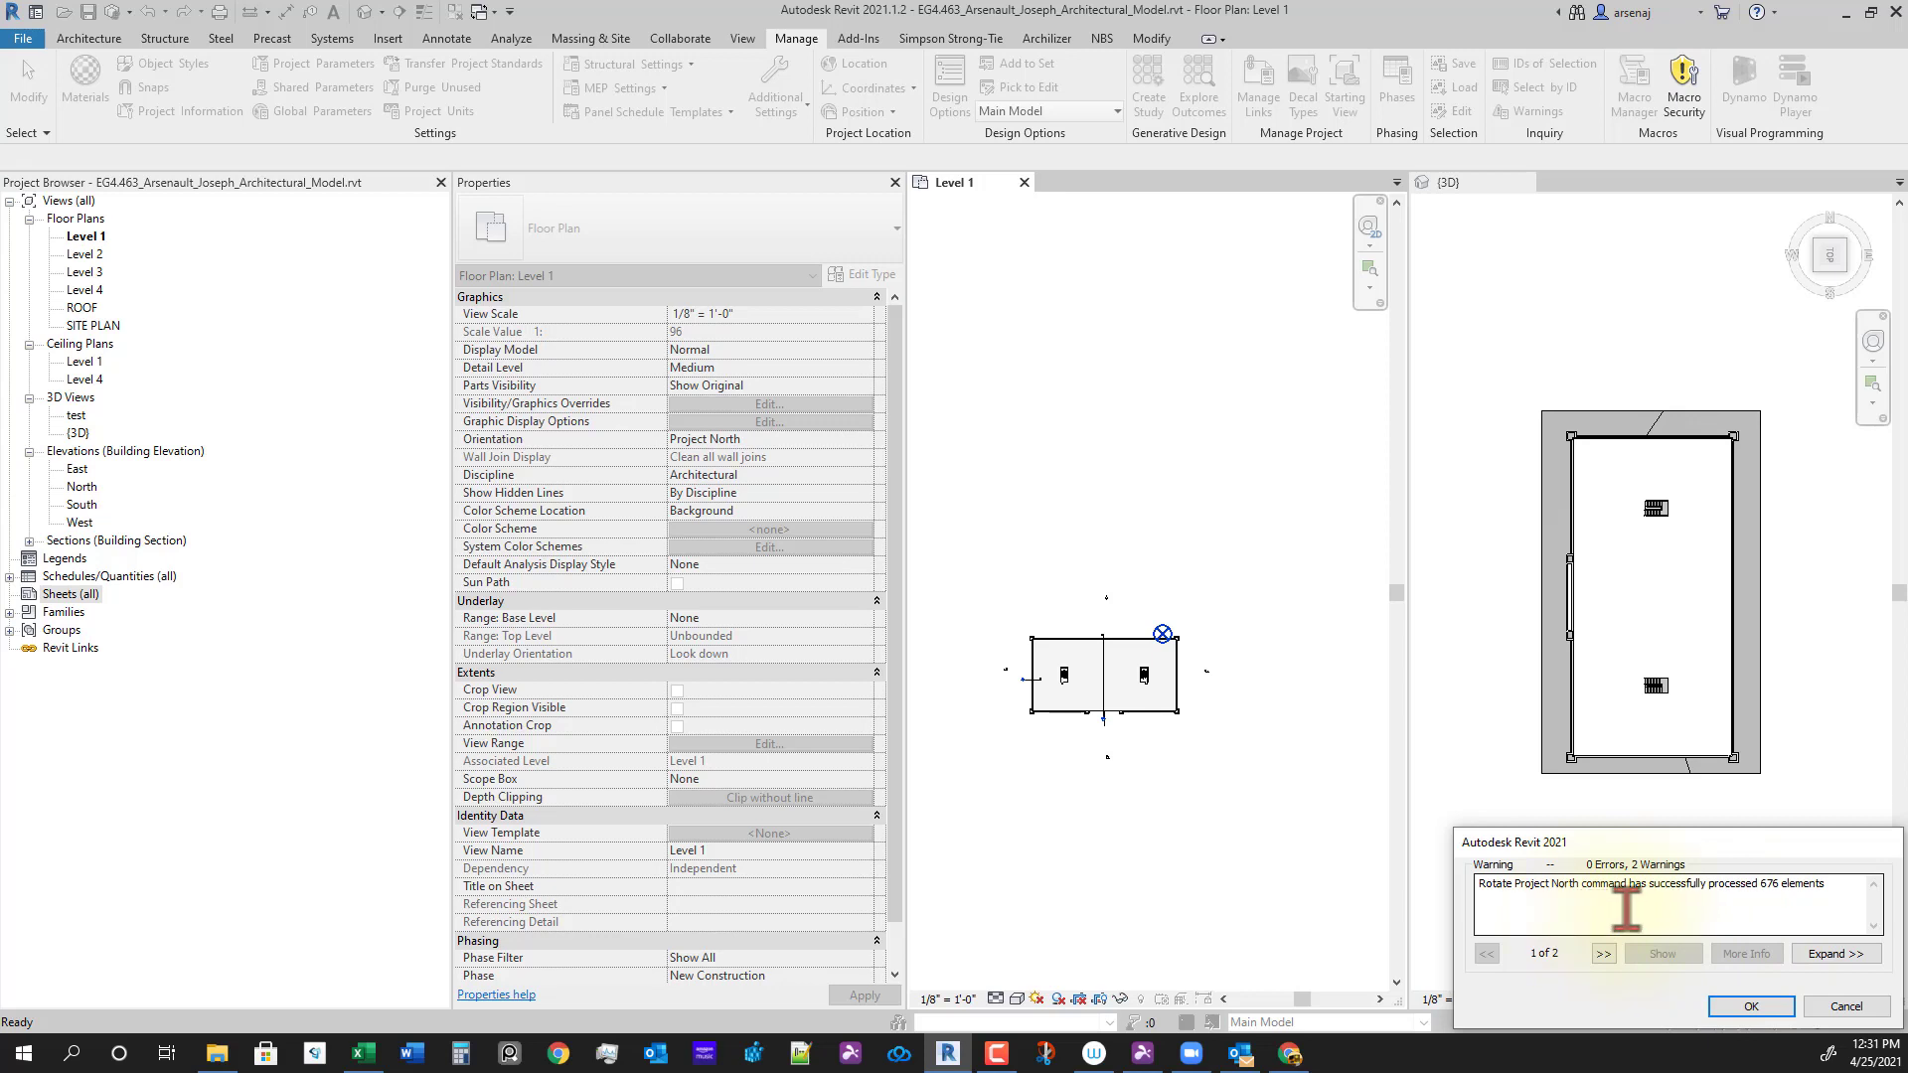
Step: Review the elements that the rotation warnings flag for correct position and shape, and accept the warnings
click(1832, 956)
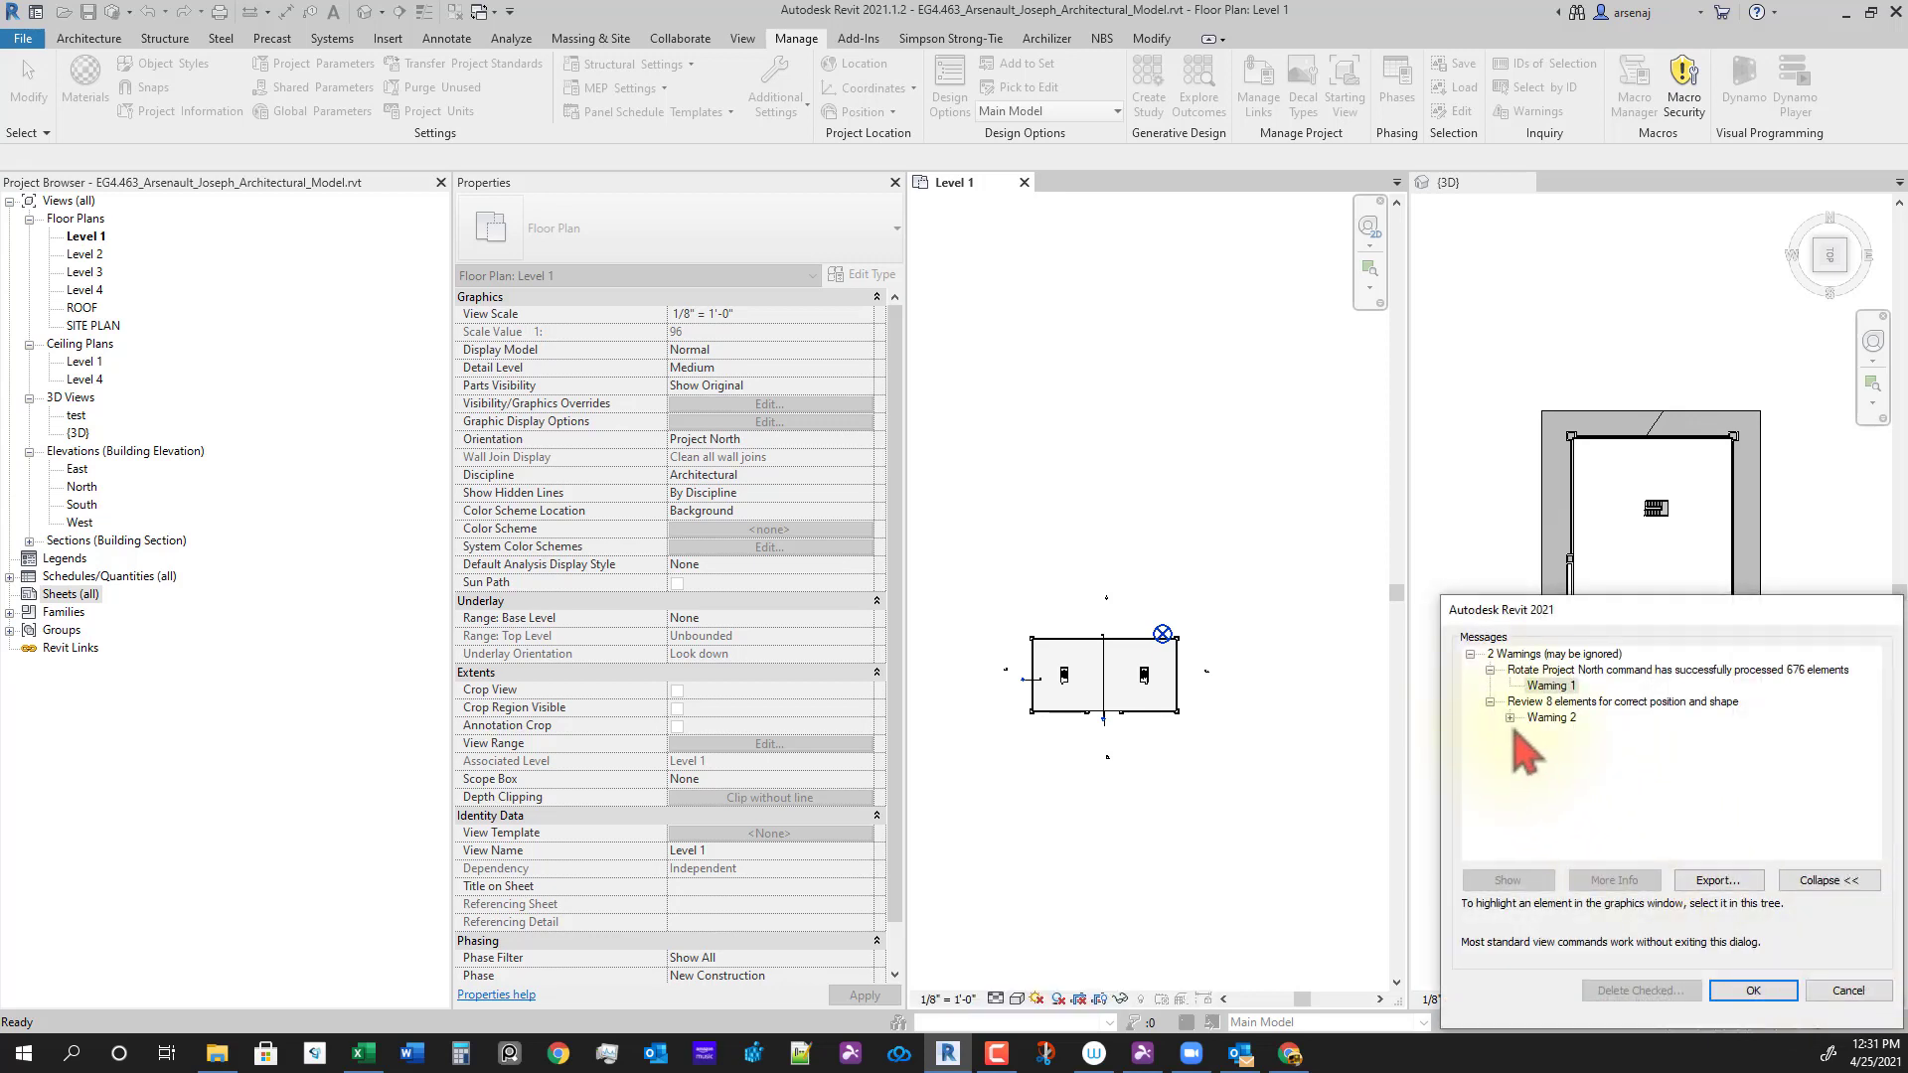
click(1513, 704)
click(1510, 717)
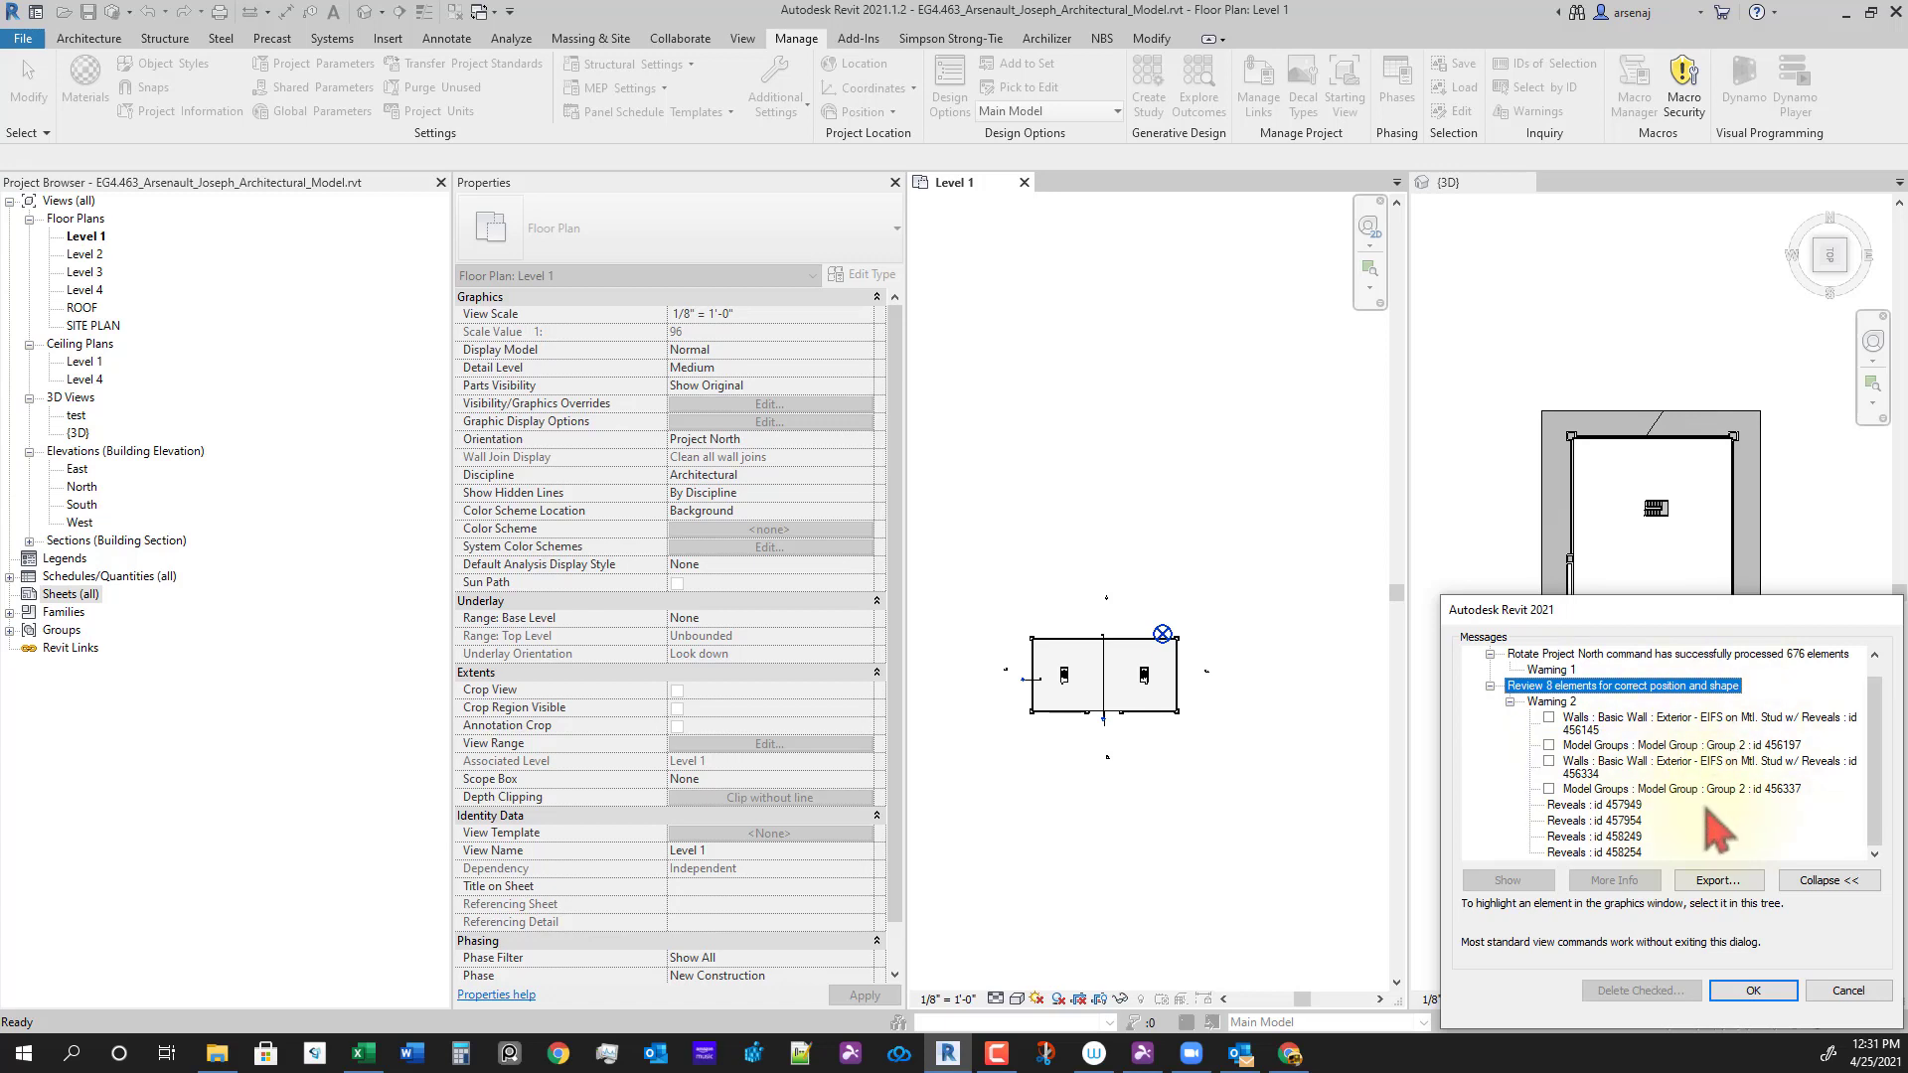
scroll(1616, 745, up, 1)
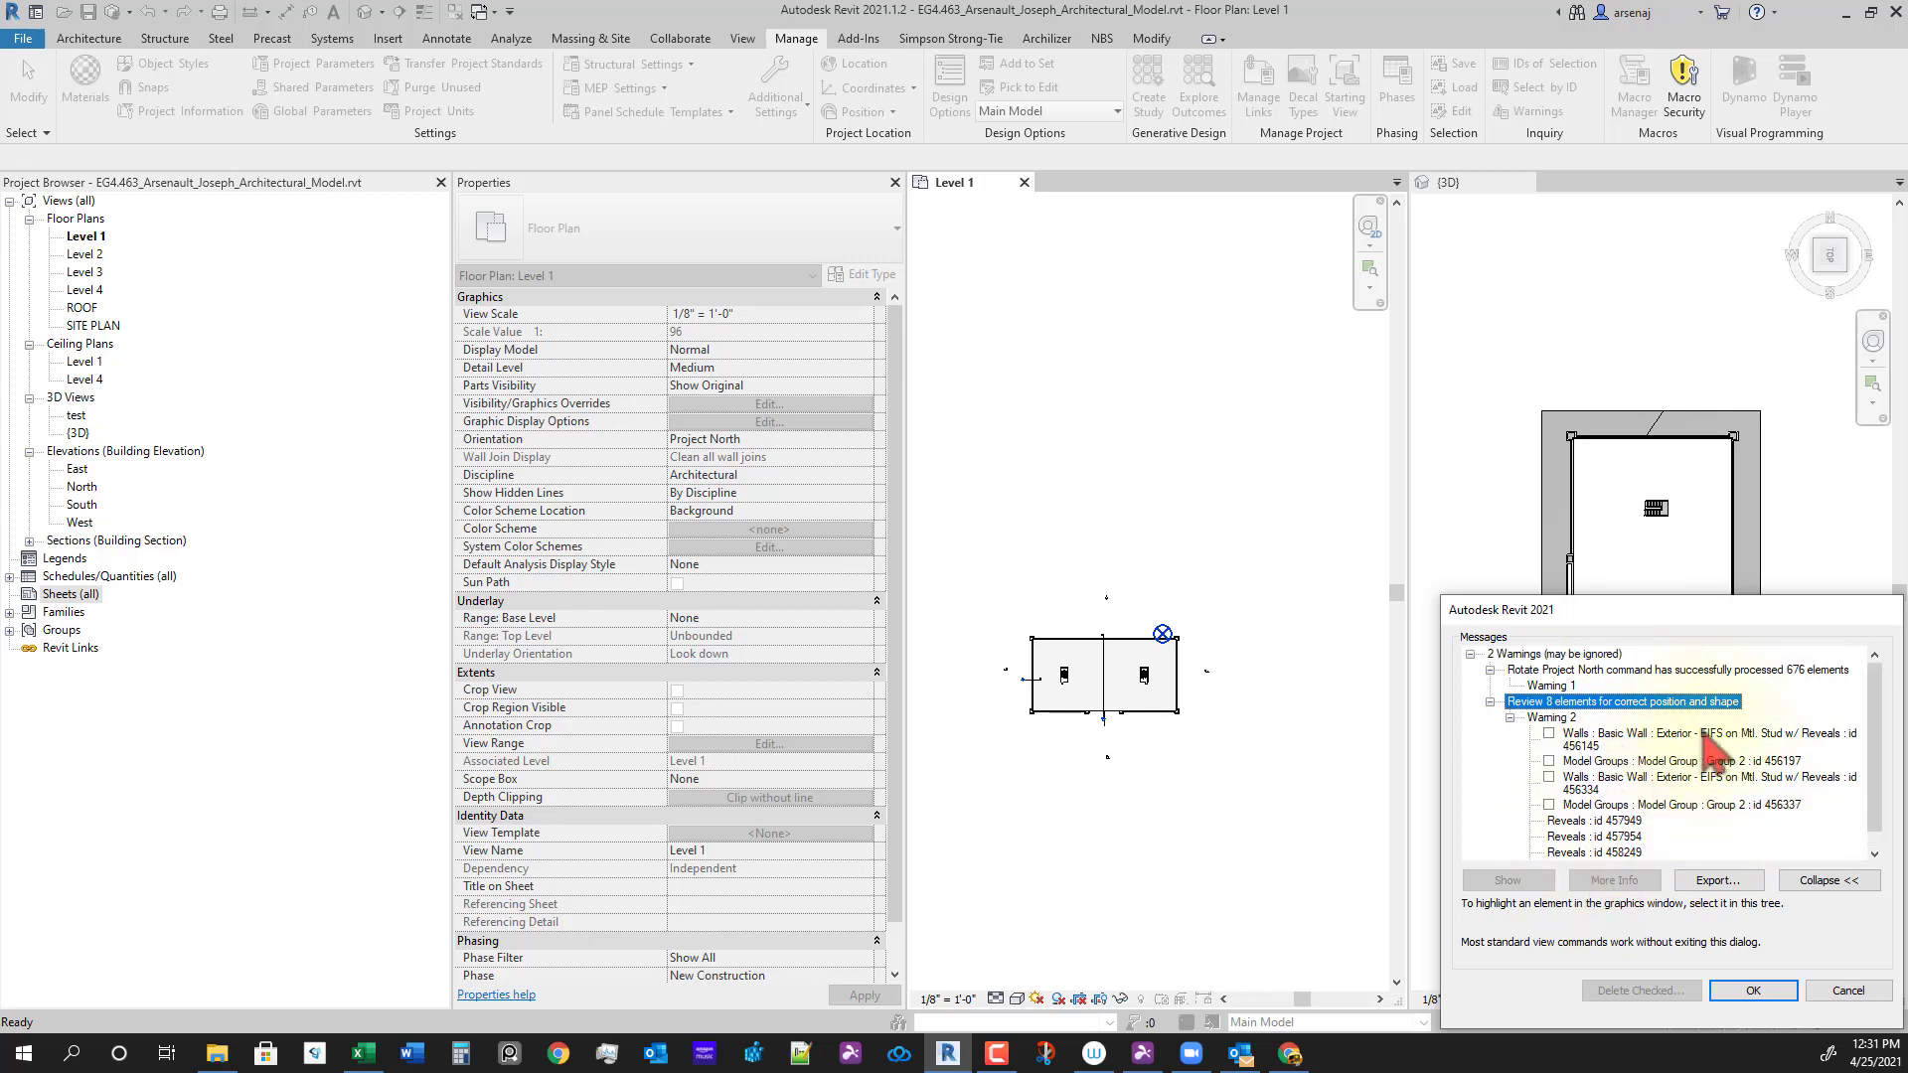
click(1754, 991)
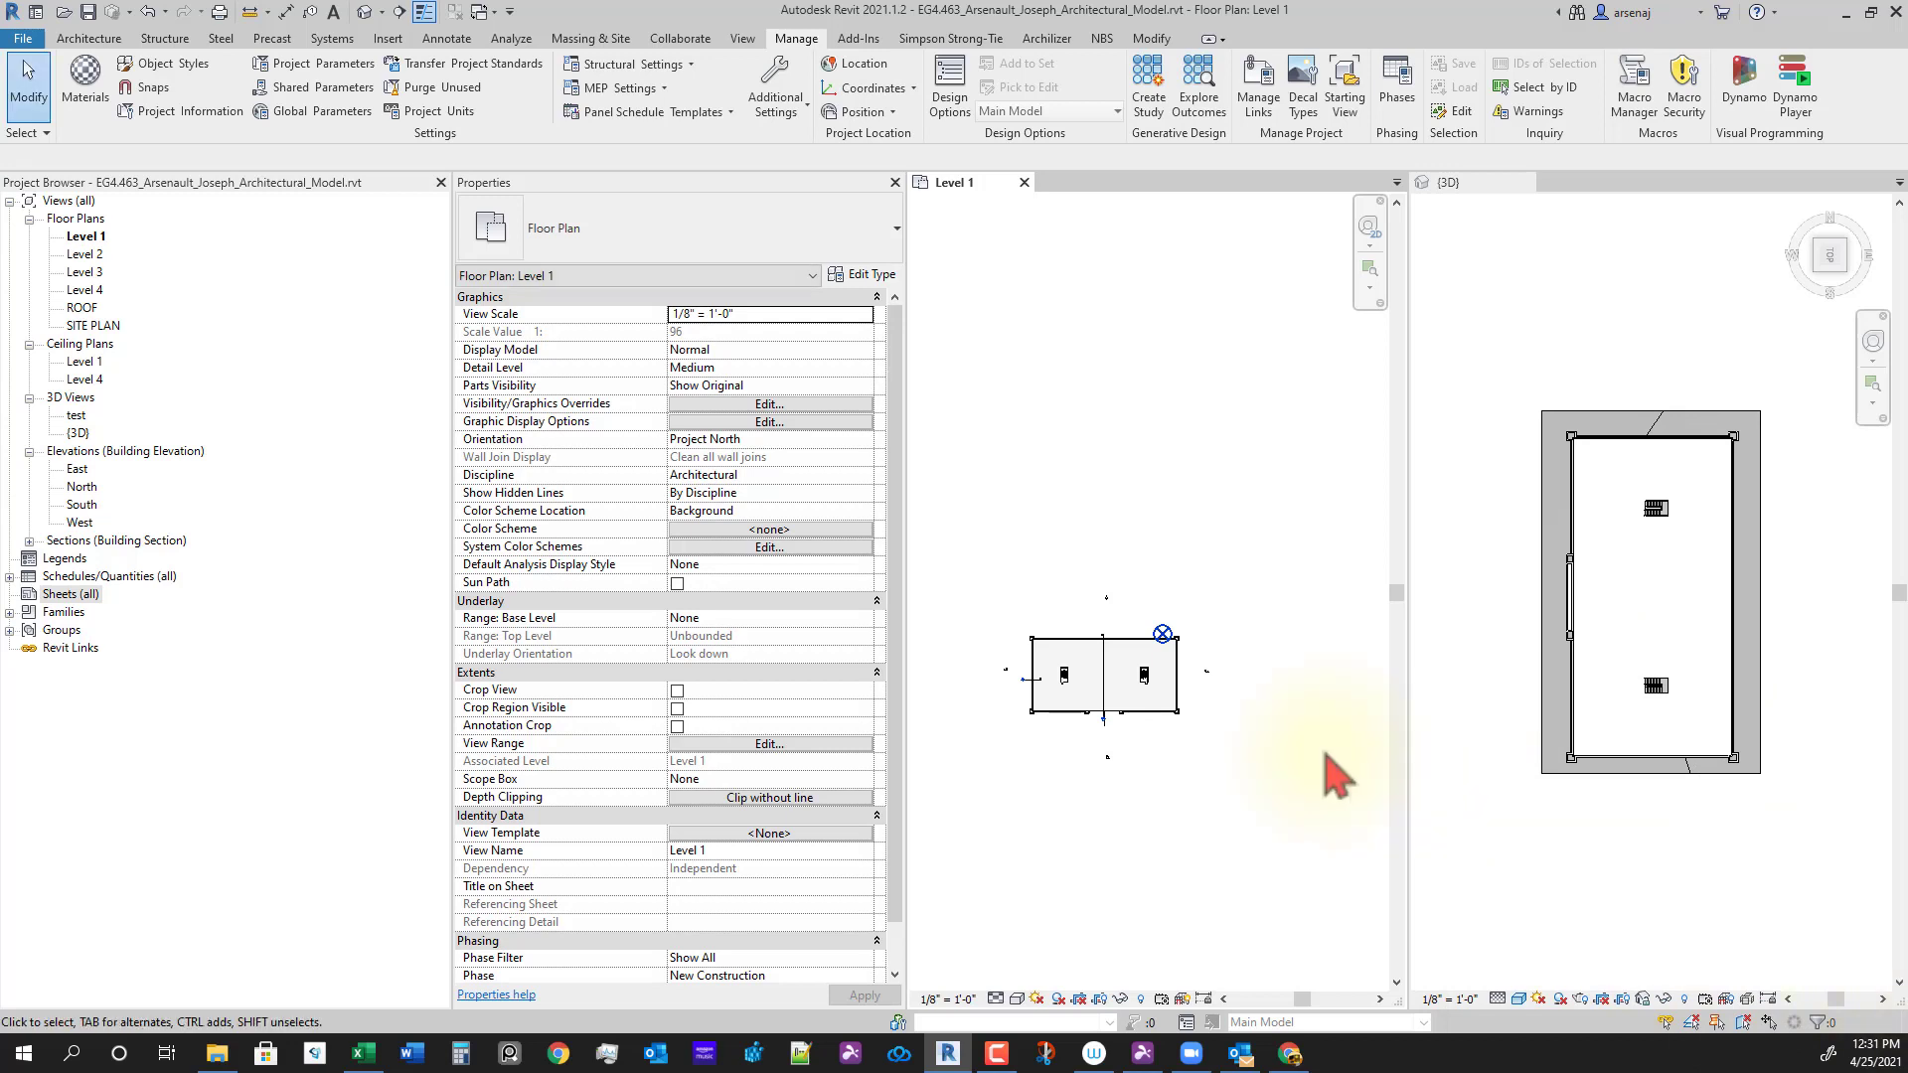
middle_drag(1200, 850, 1249, 809)
scroll(1242, 775, up, 2)
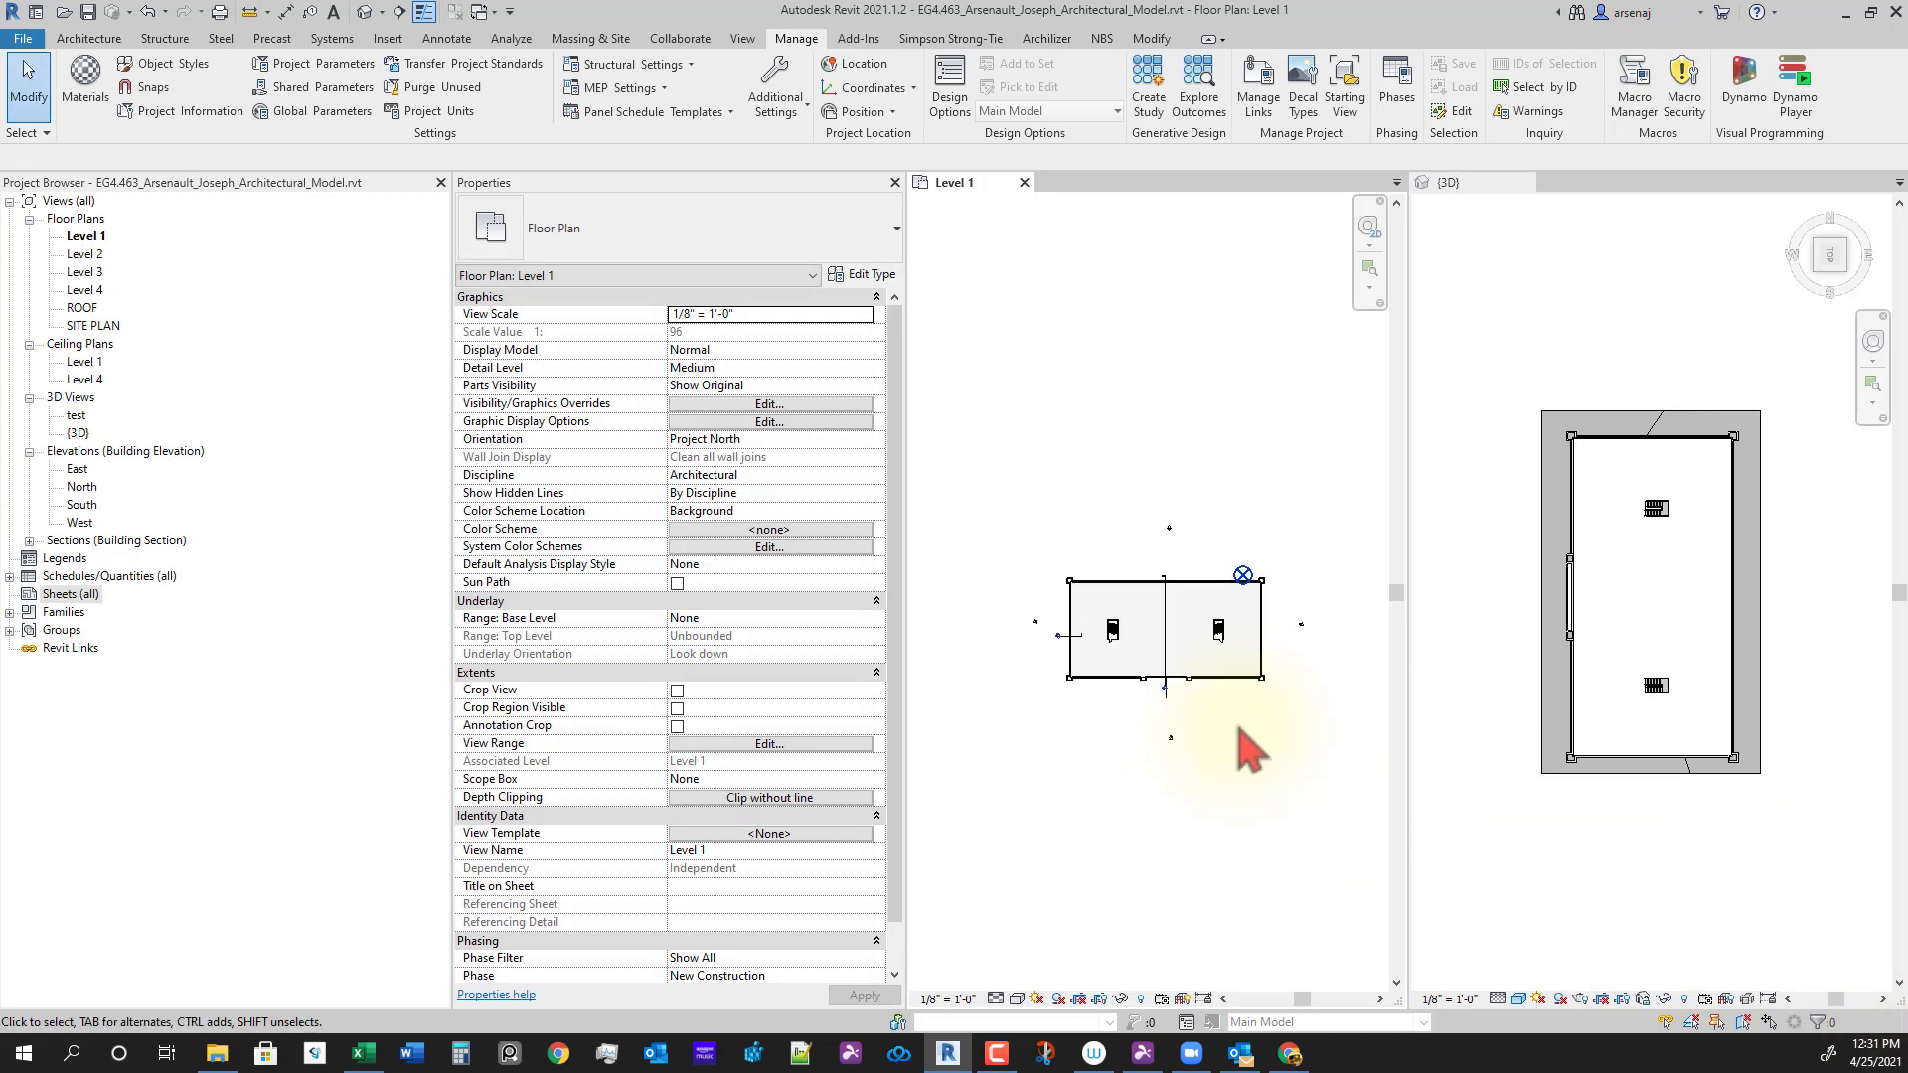
scroll(1232, 755, up, 2)
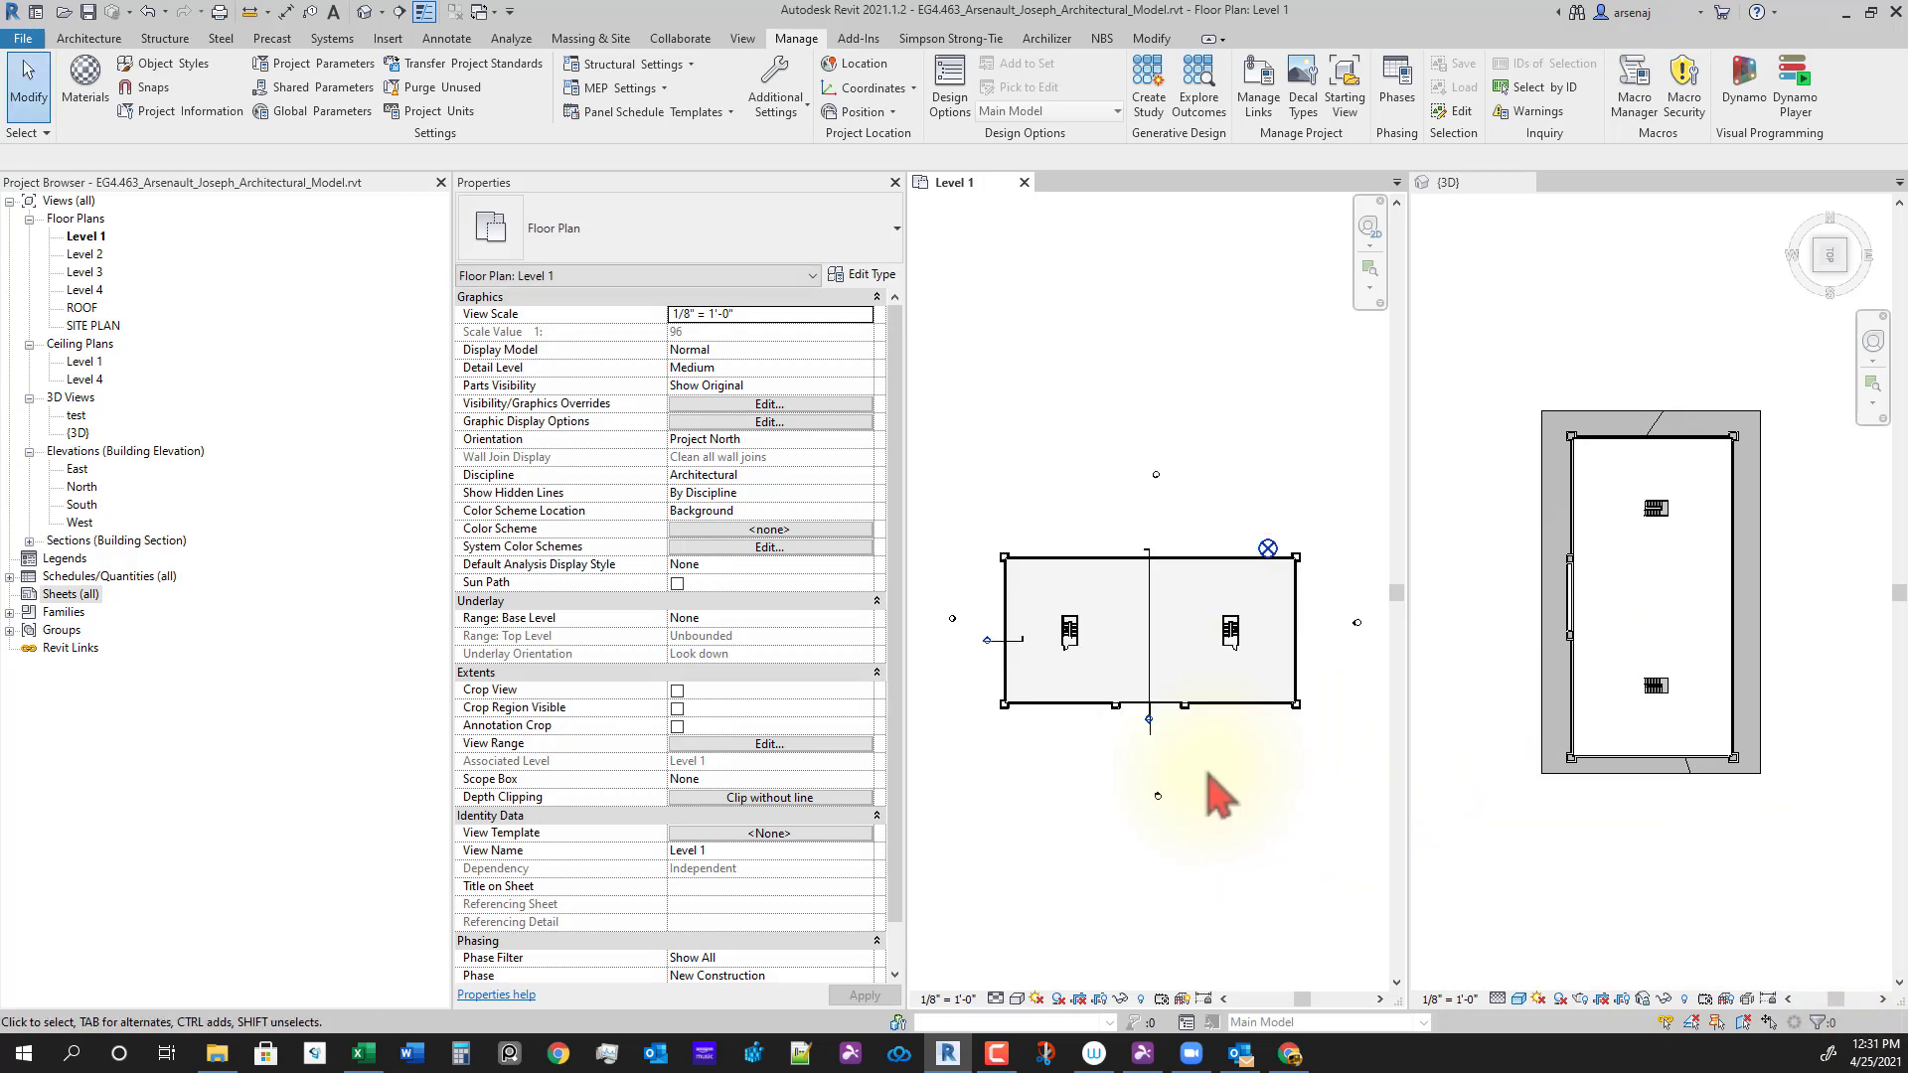
middle_drag(1169, 767, 1208, 757)
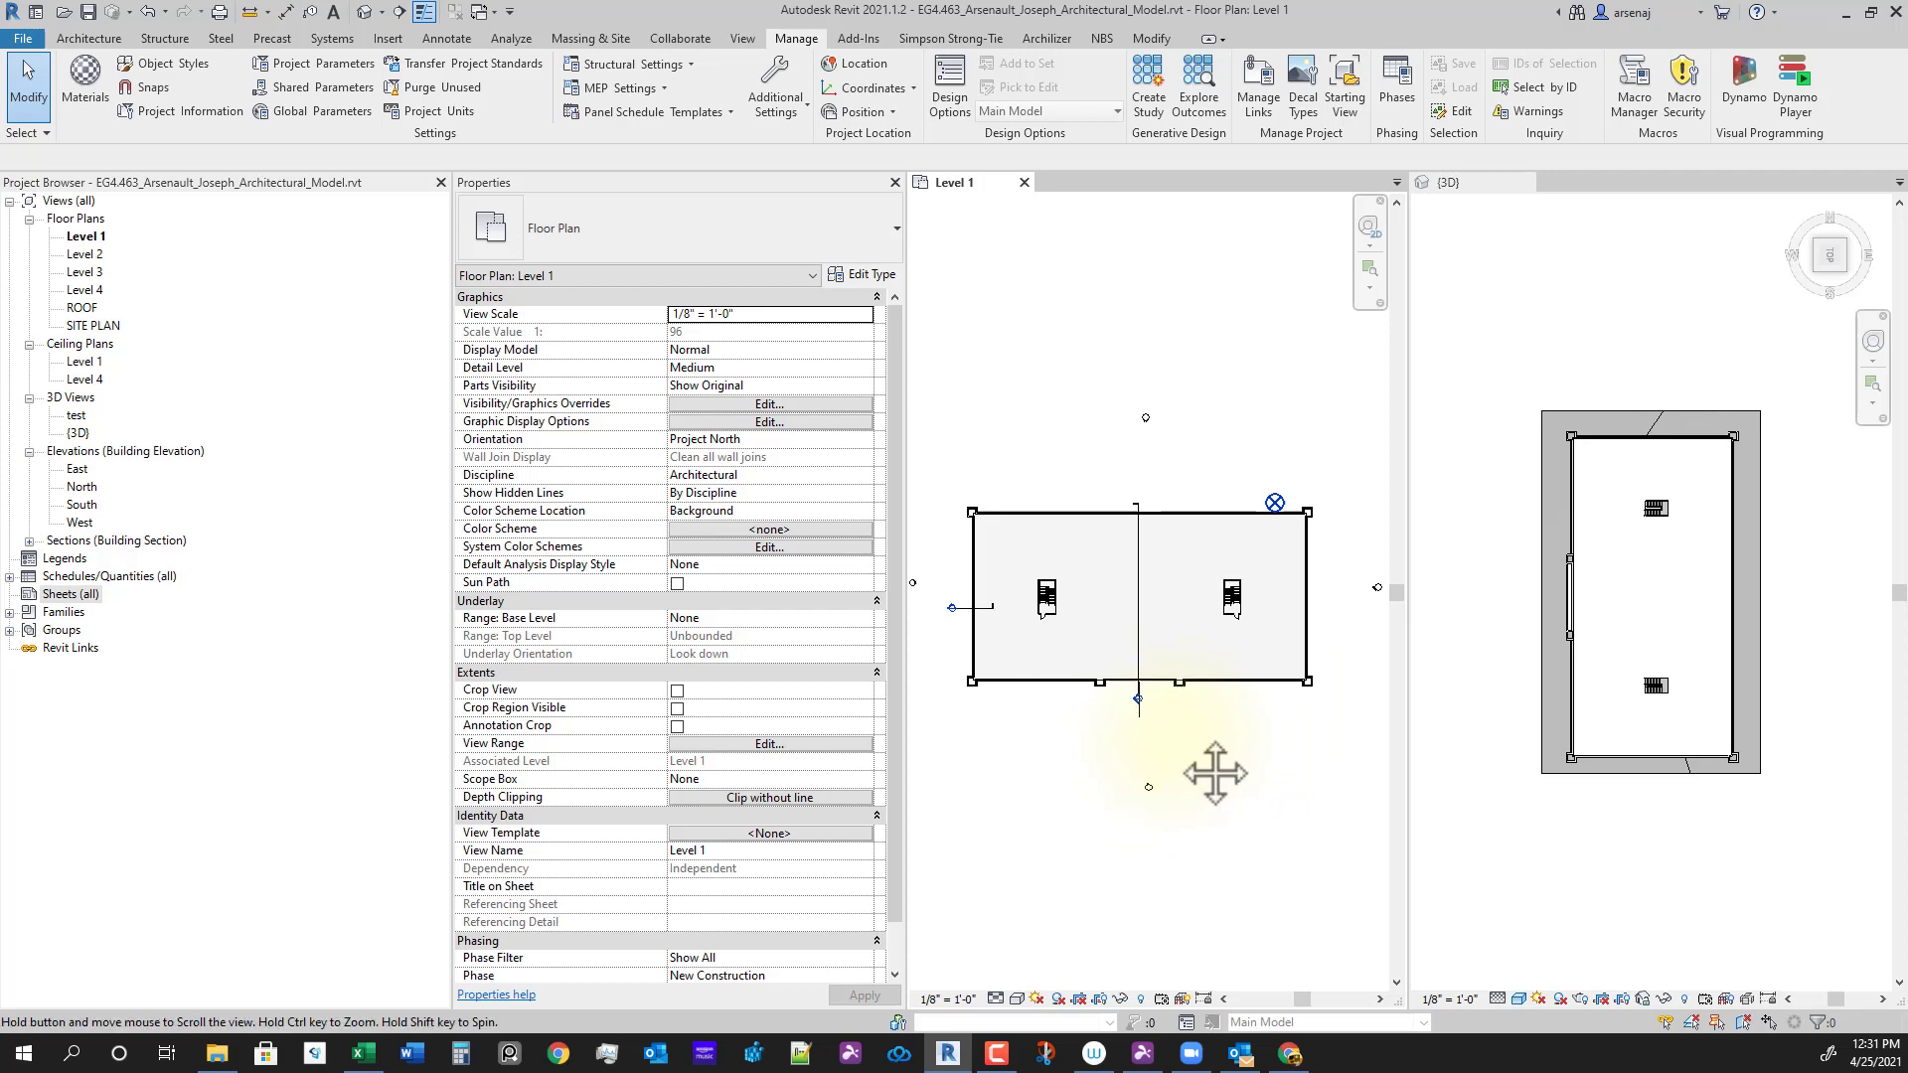
Step: Open the Level 2 floor plan and check that it follows the Project North rotation
scroll(1189, 746, down, 1)
double_click(85, 254)
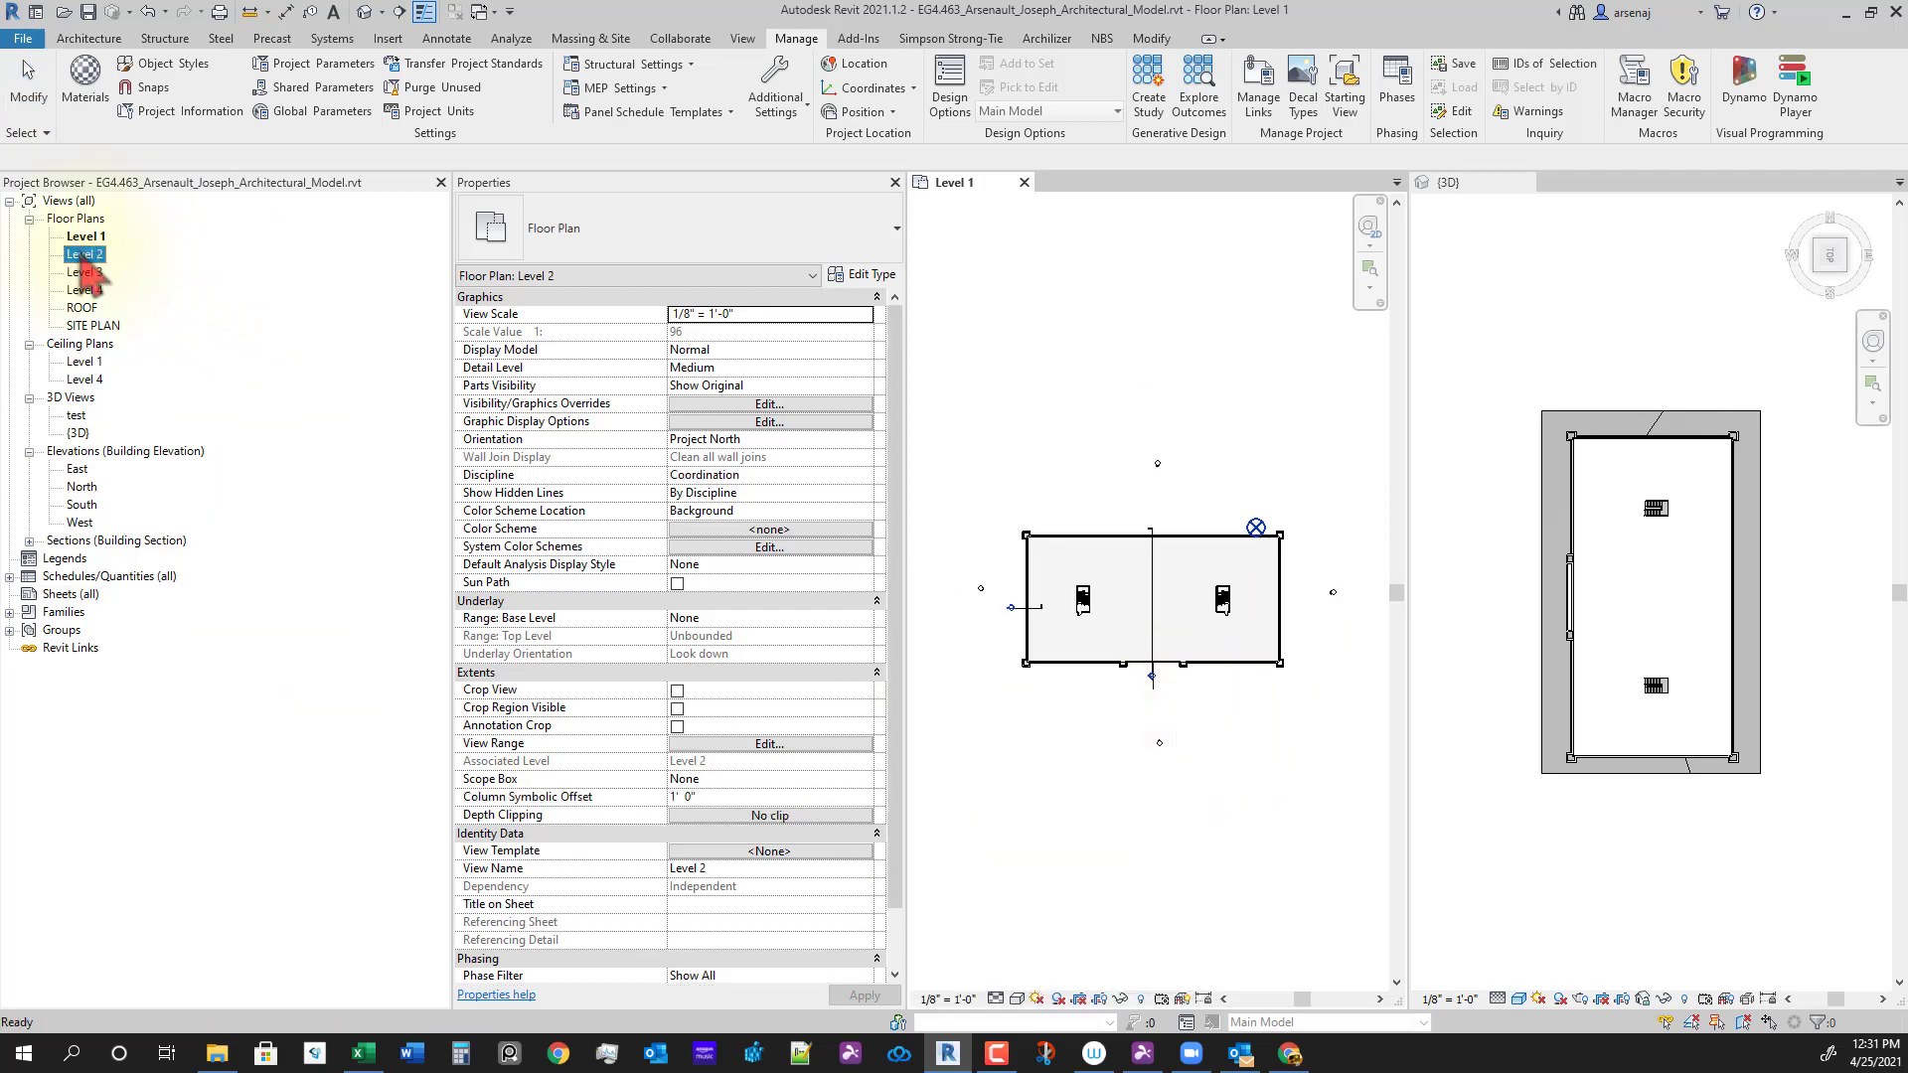
scroll(1218, 616, up, 1)
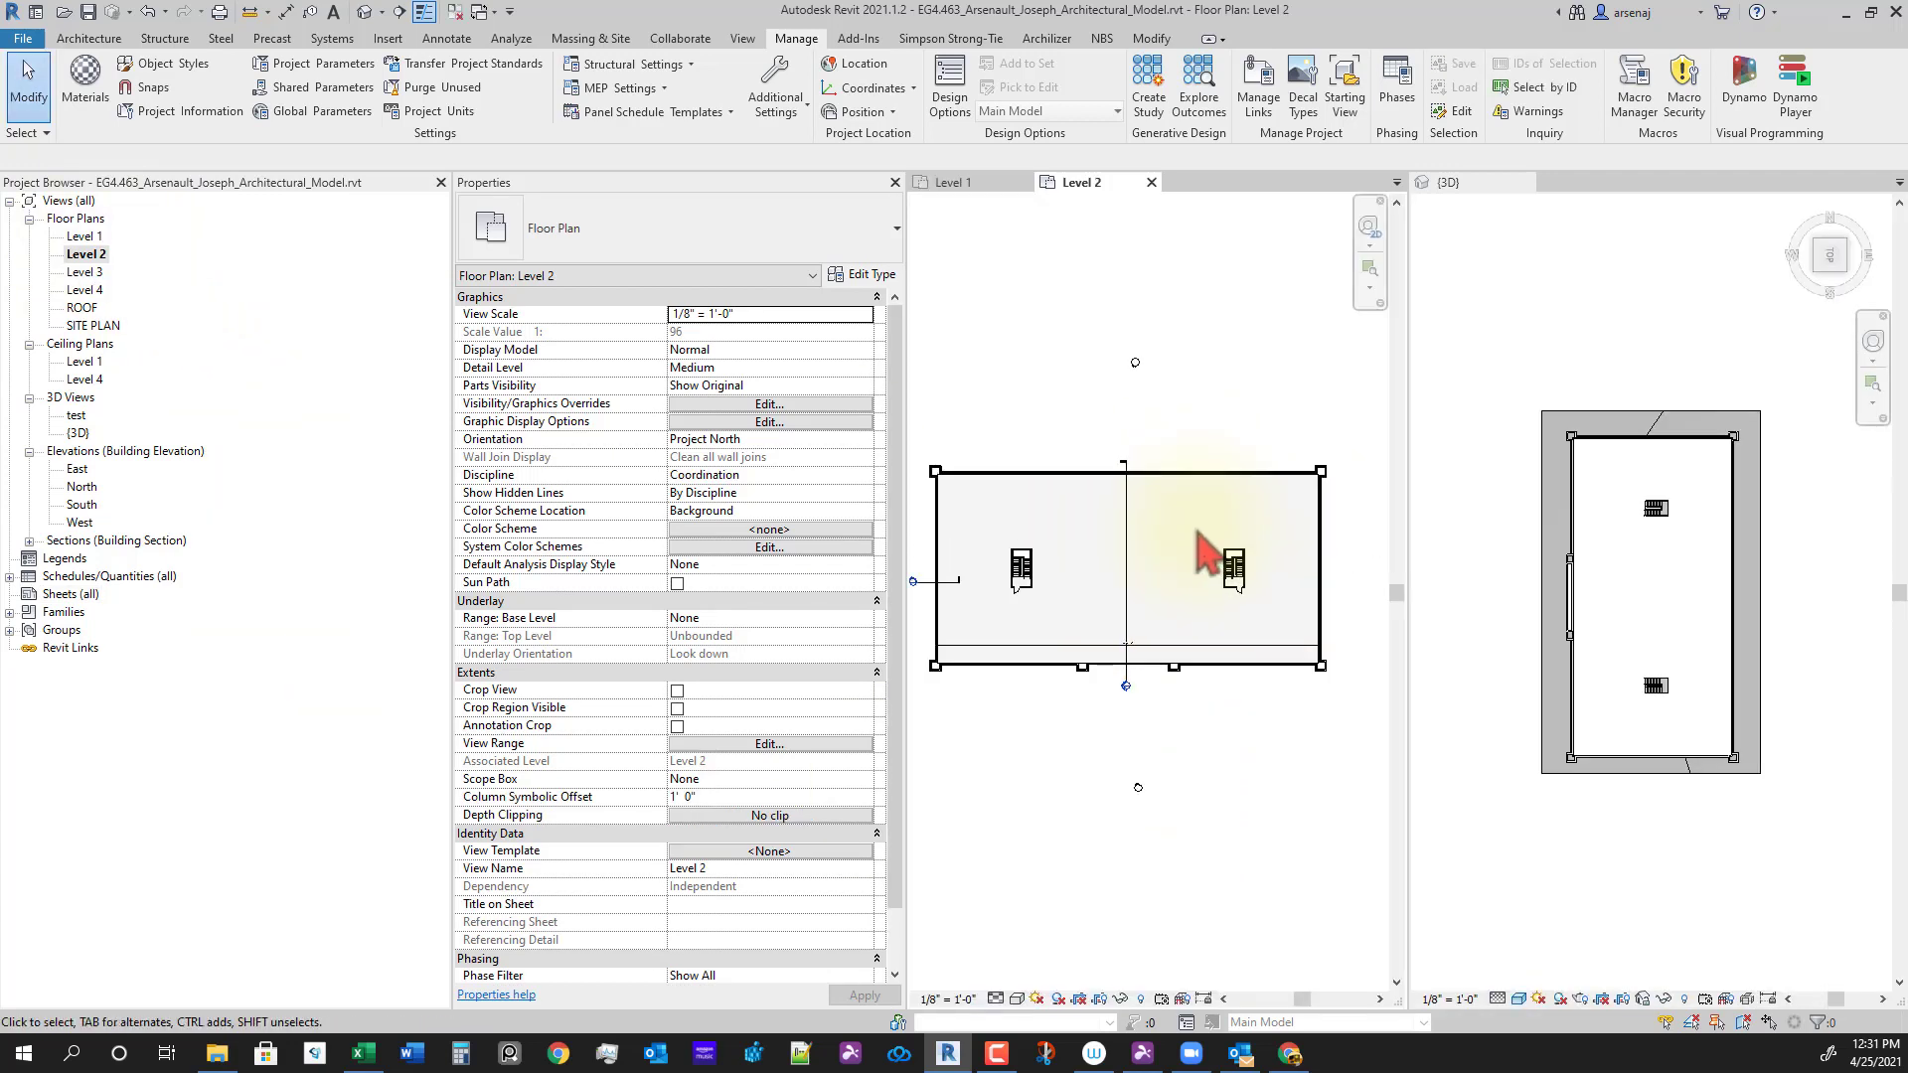
scroll(1242, 586, down, 2)
scroll(1153, 588, up, 3)
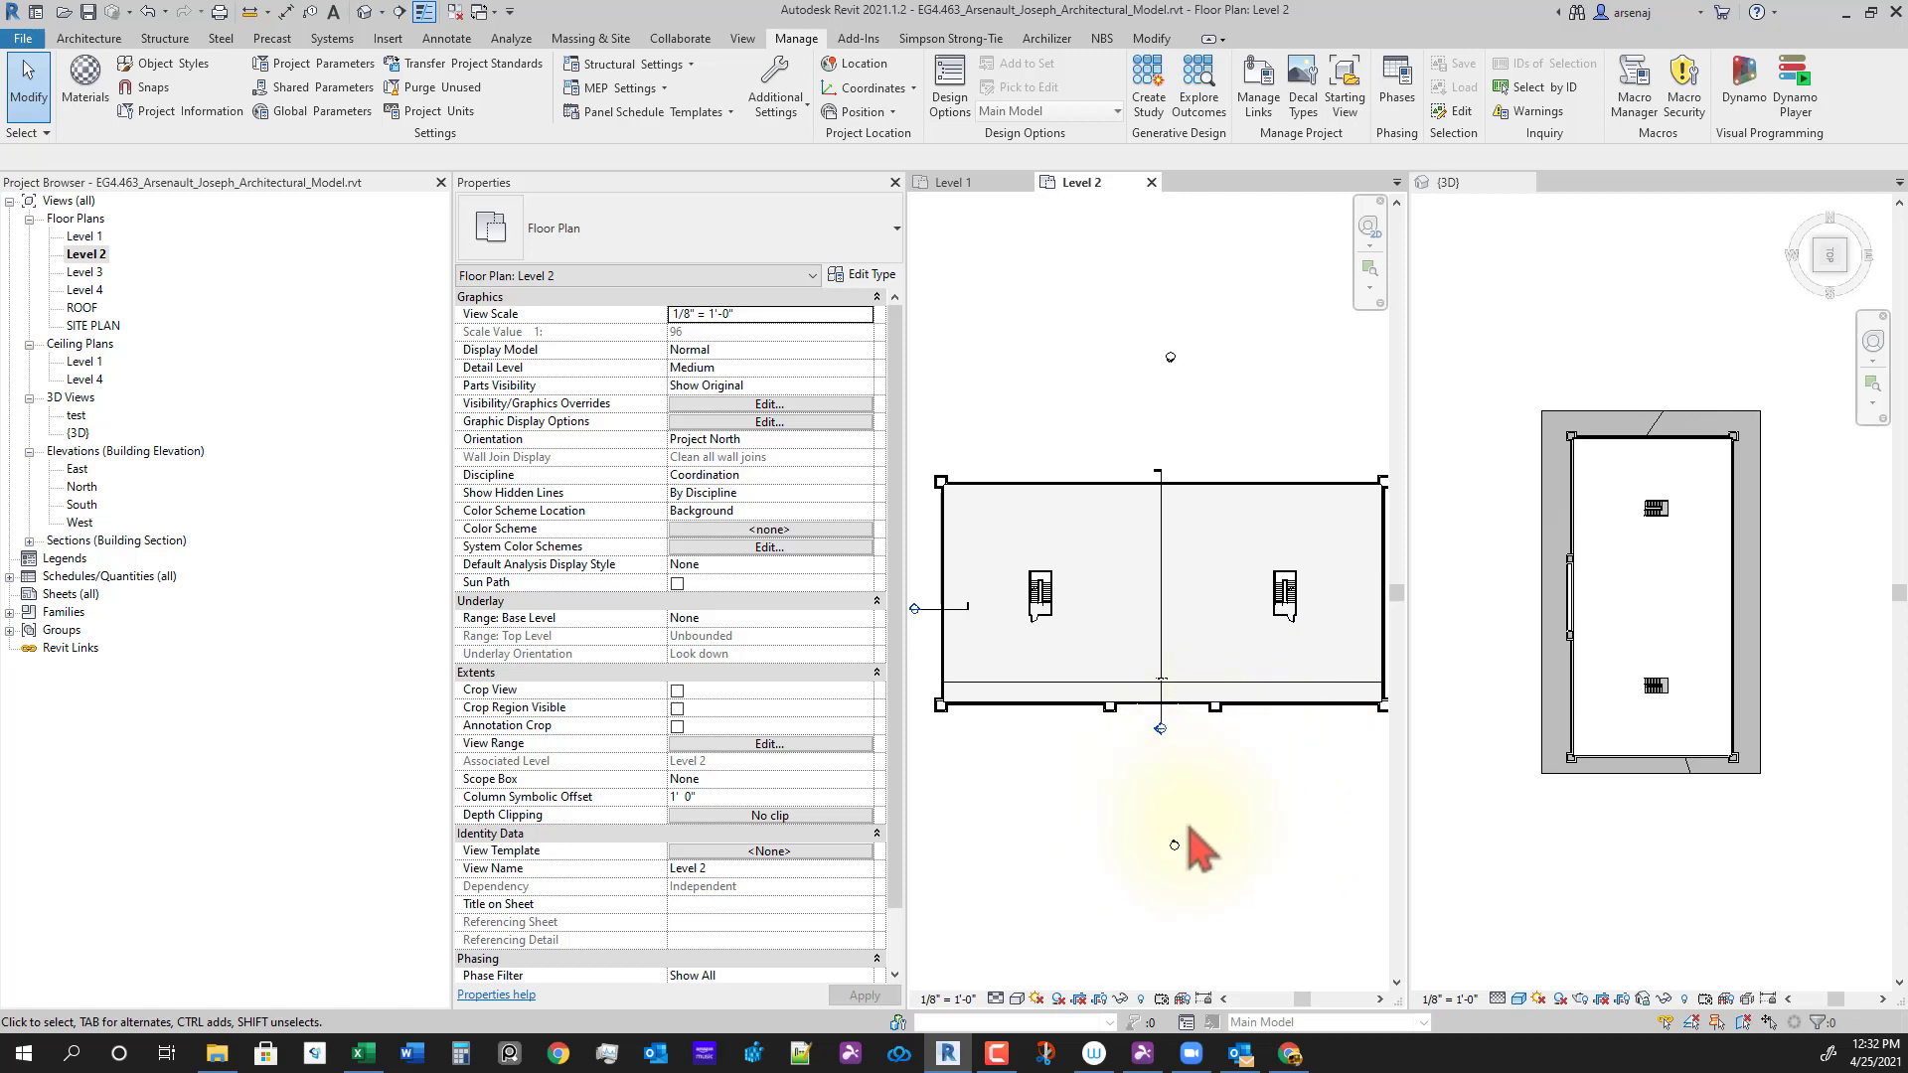
middle_drag(1268, 797, 1188, 790)
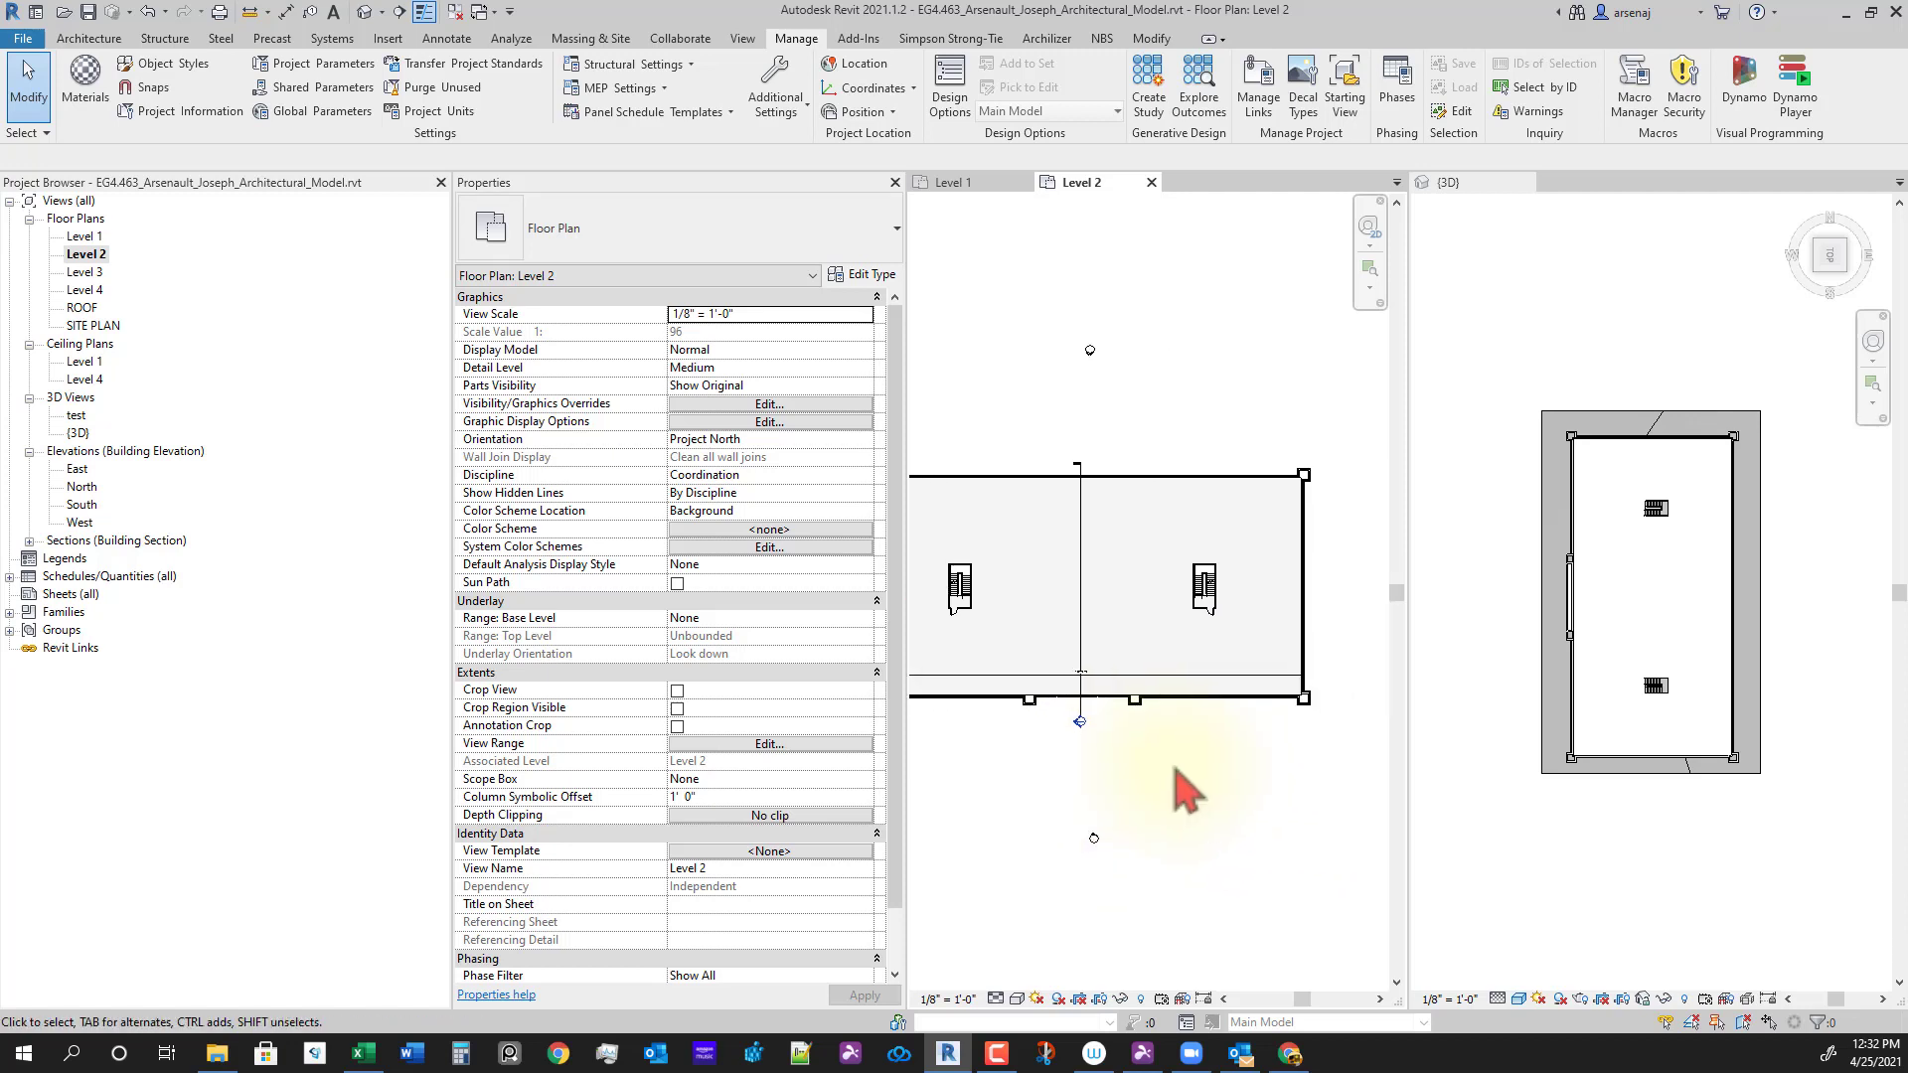
Step: Rotate the top-oriented {3D} view by 90° so the building lies horizontally like the floor plan
click(1557, 907)
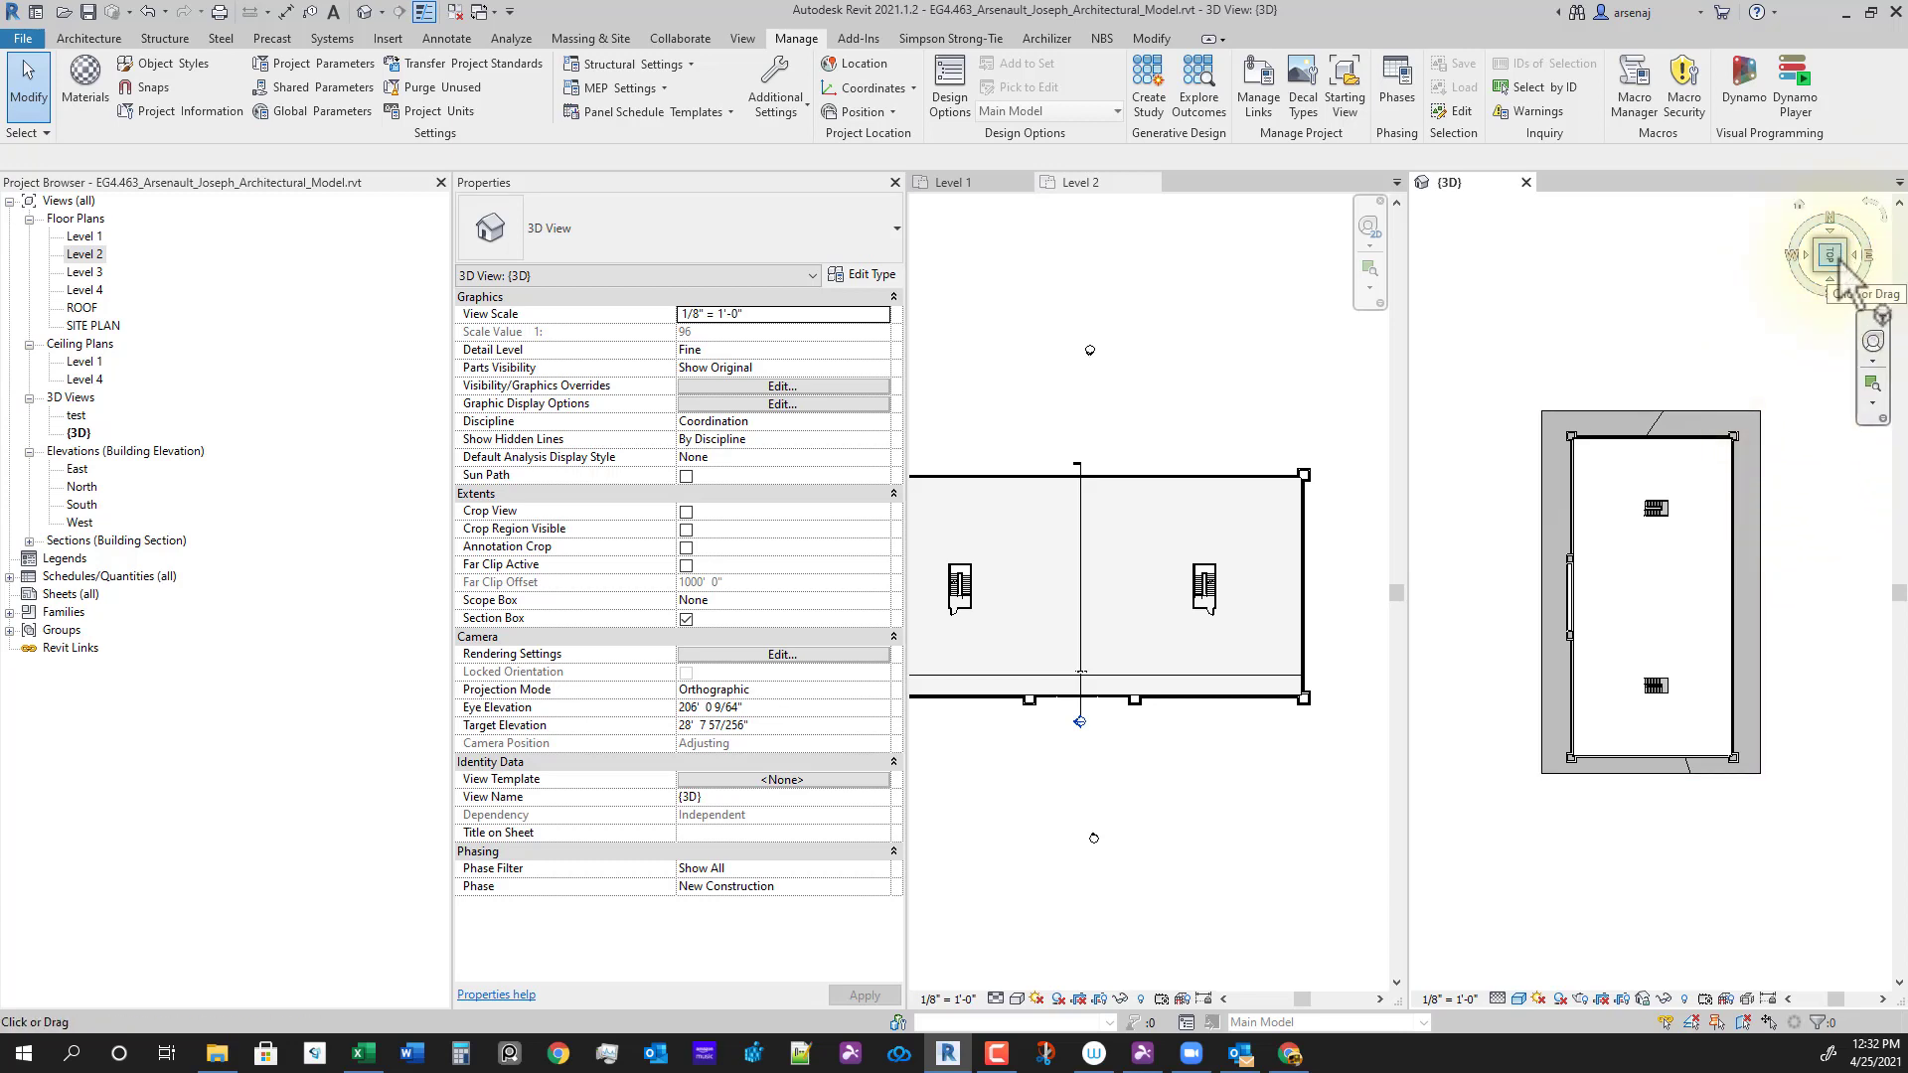
click(1870, 208)
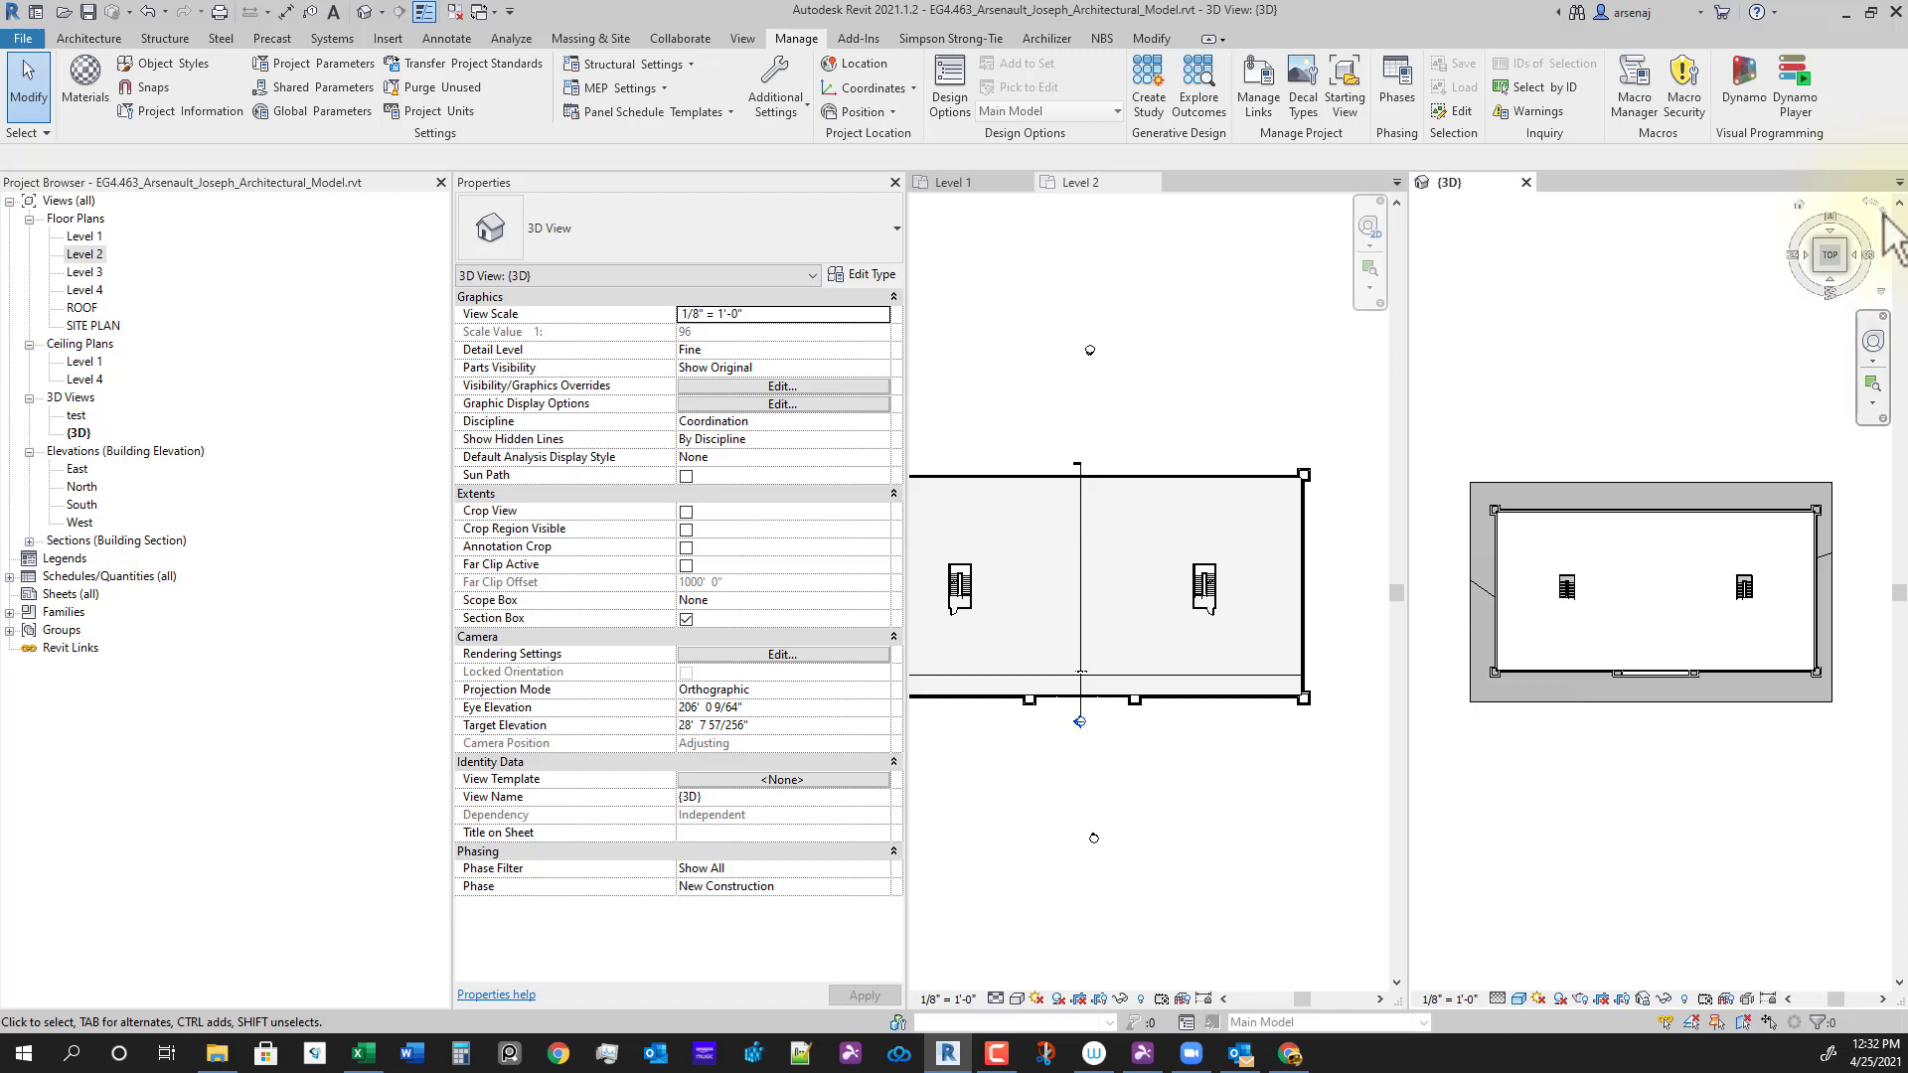
middle_drag(1660, 784, 1654, 783)
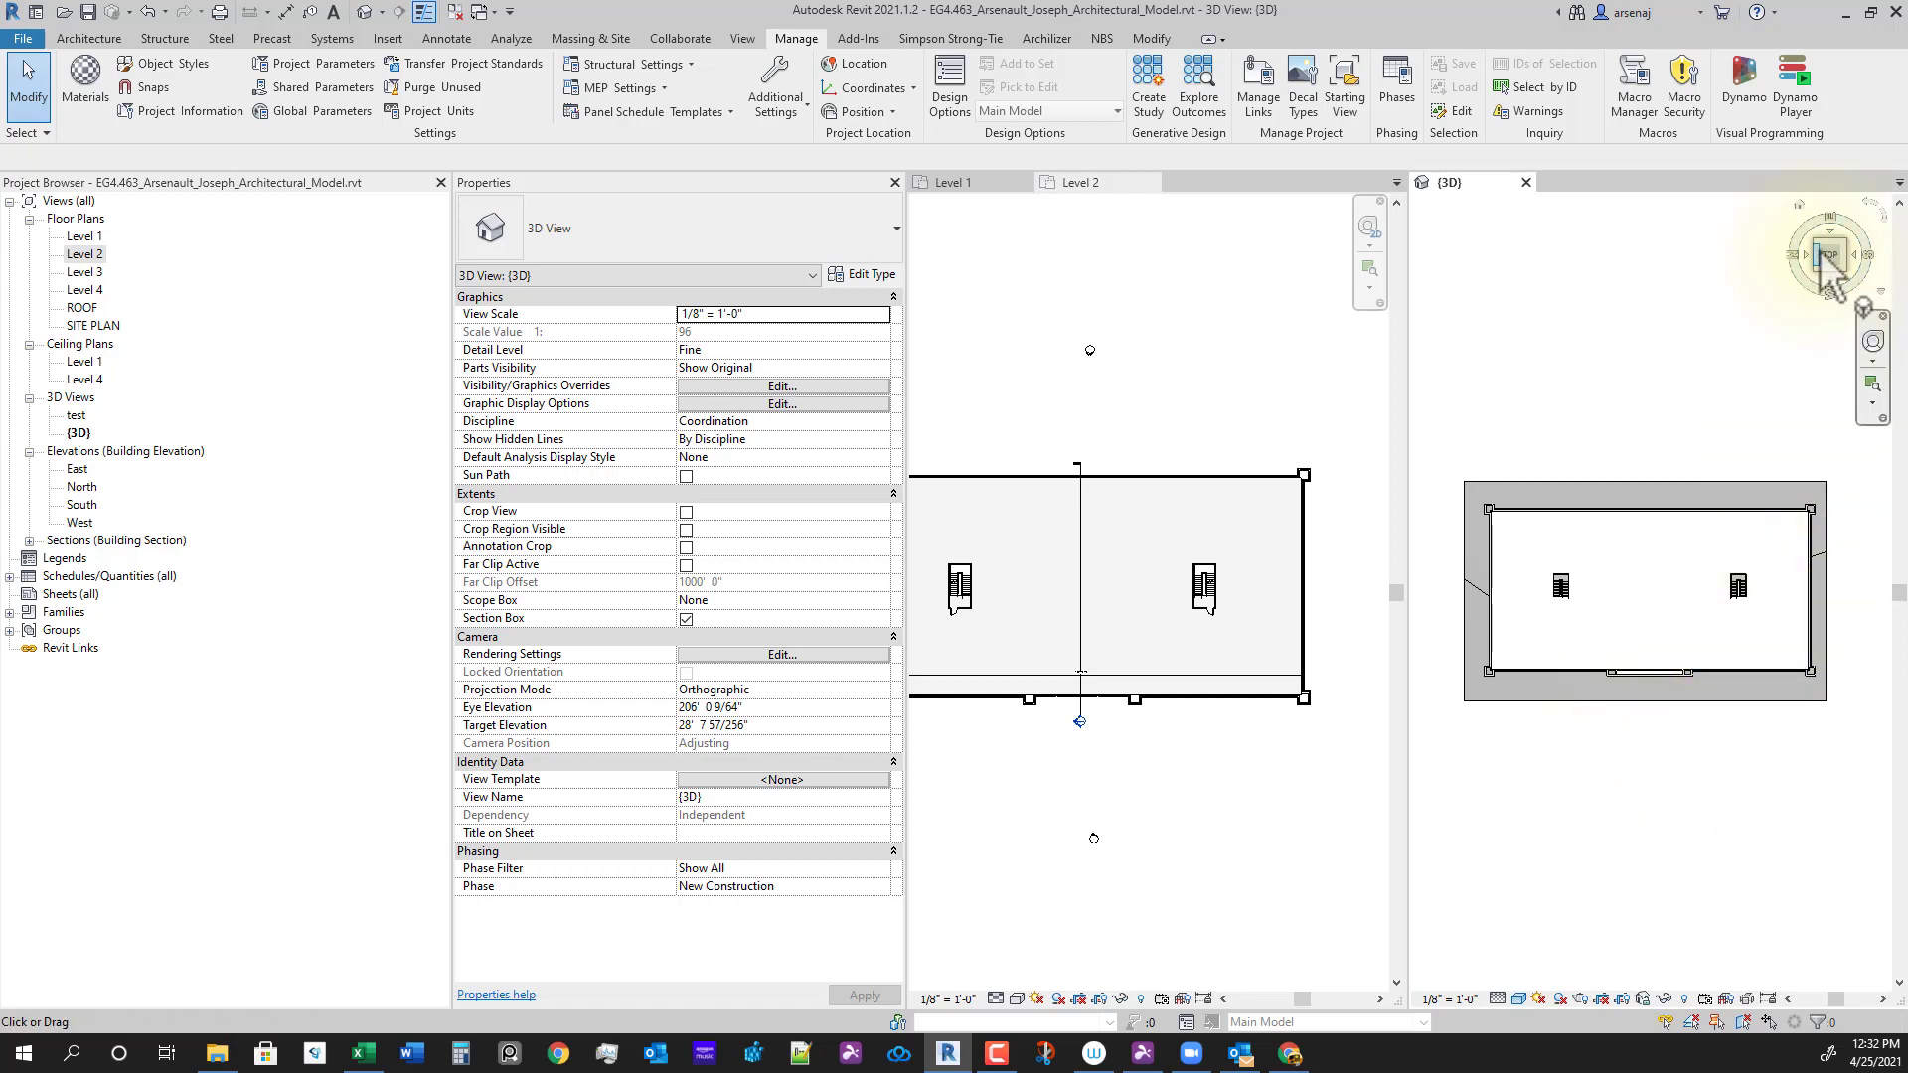
scroll(1176, 860, down, 2)
middle_drag(1175, 860, 1292, 769)
scroll(1292, 769, down, 1)
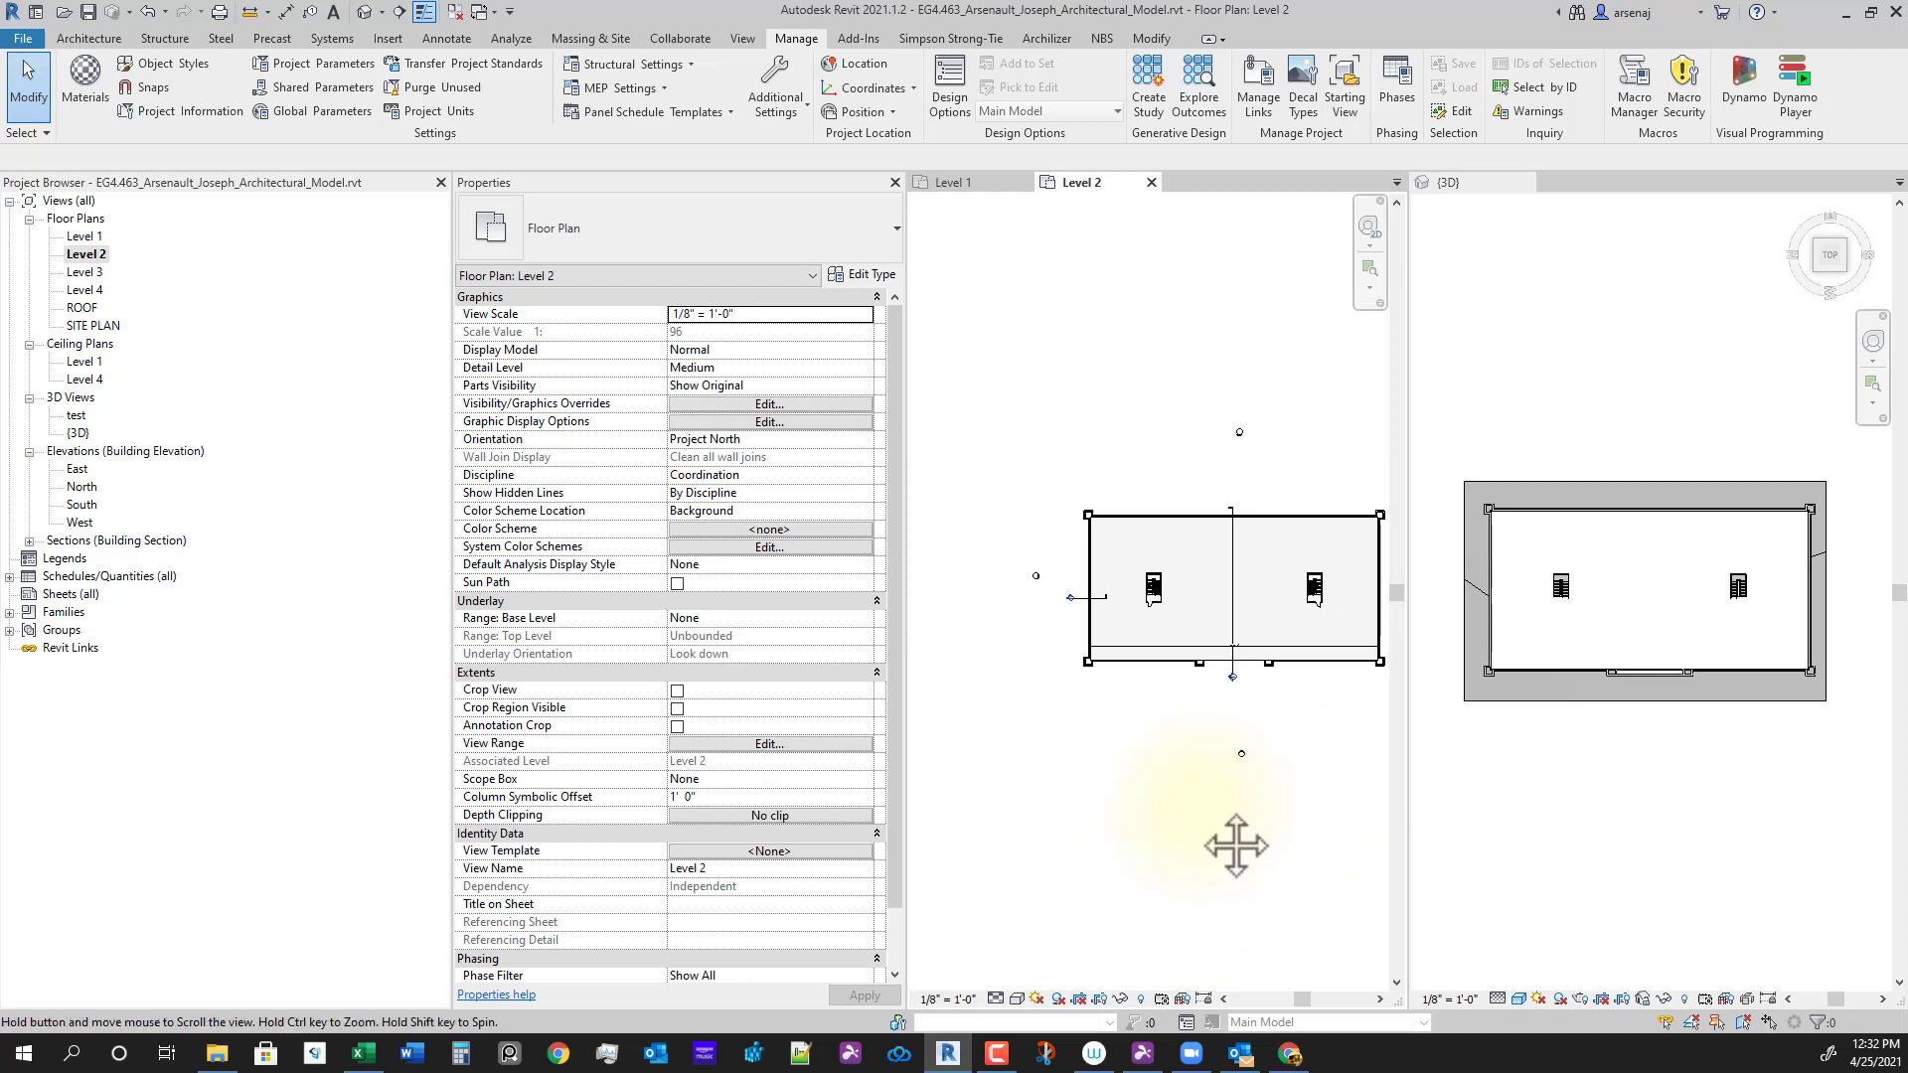
middle_drag(1235, 847, 1199, 862)
scroll(1199, 862, down, 1)
middle_drag(1135, 763, 1069, 741)
scroll(1071, 696, up, 1)
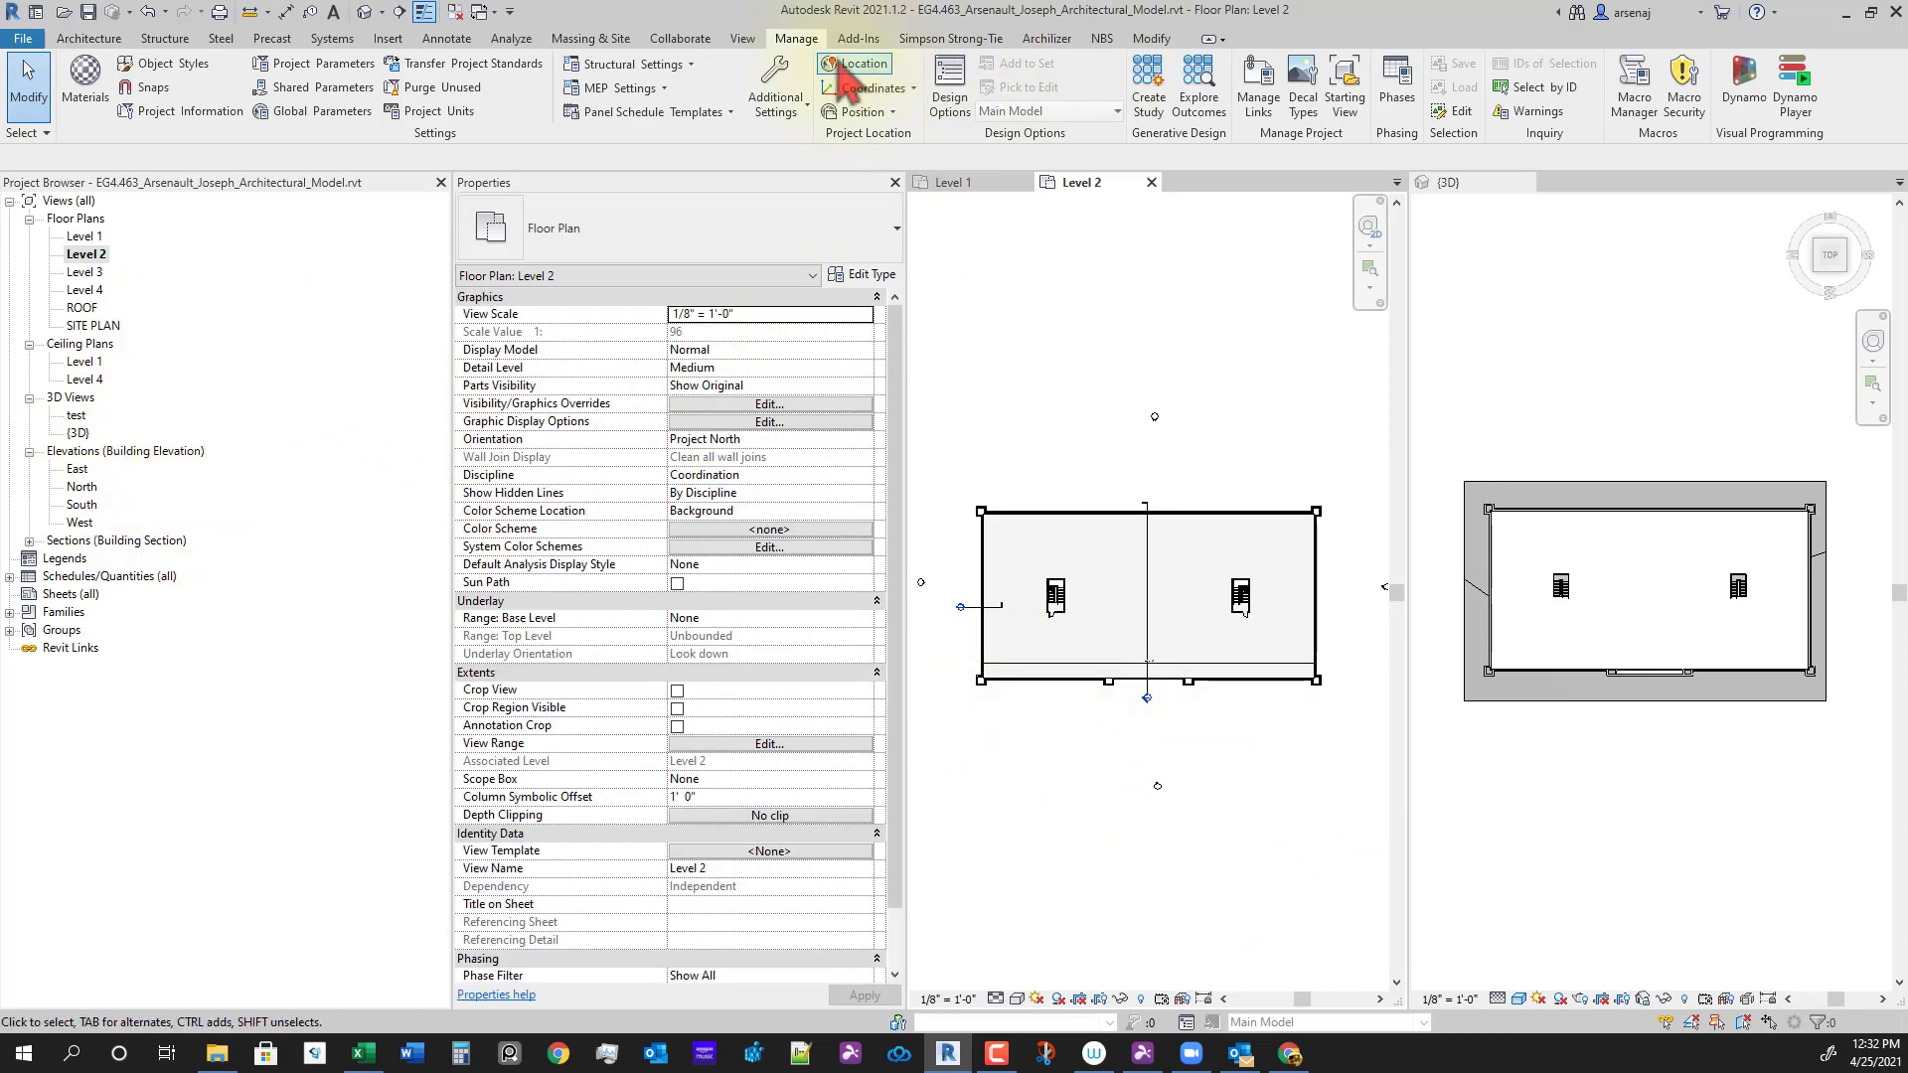
Step: Create a new sheet with the E1 30 x 42 Horizontal title block
click(742, 38)
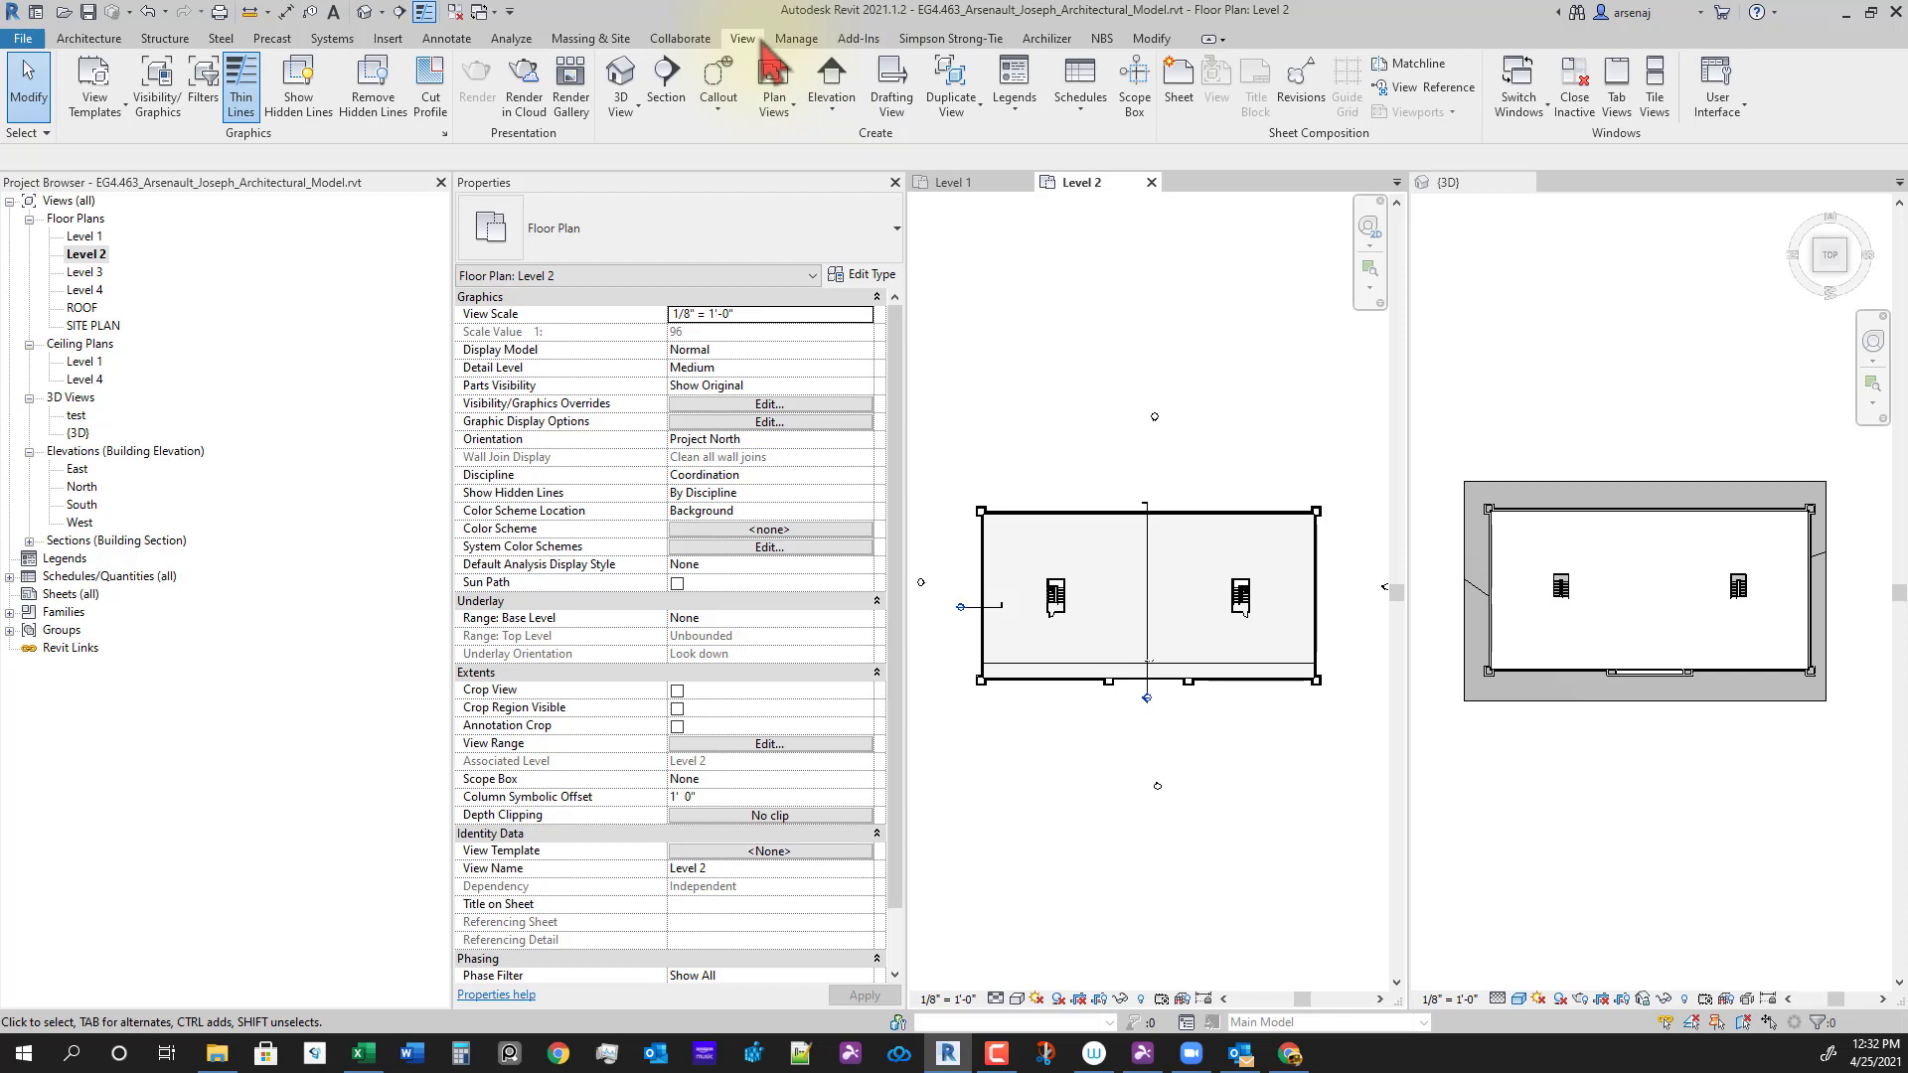
click(1179, 82)
click(870, 346)
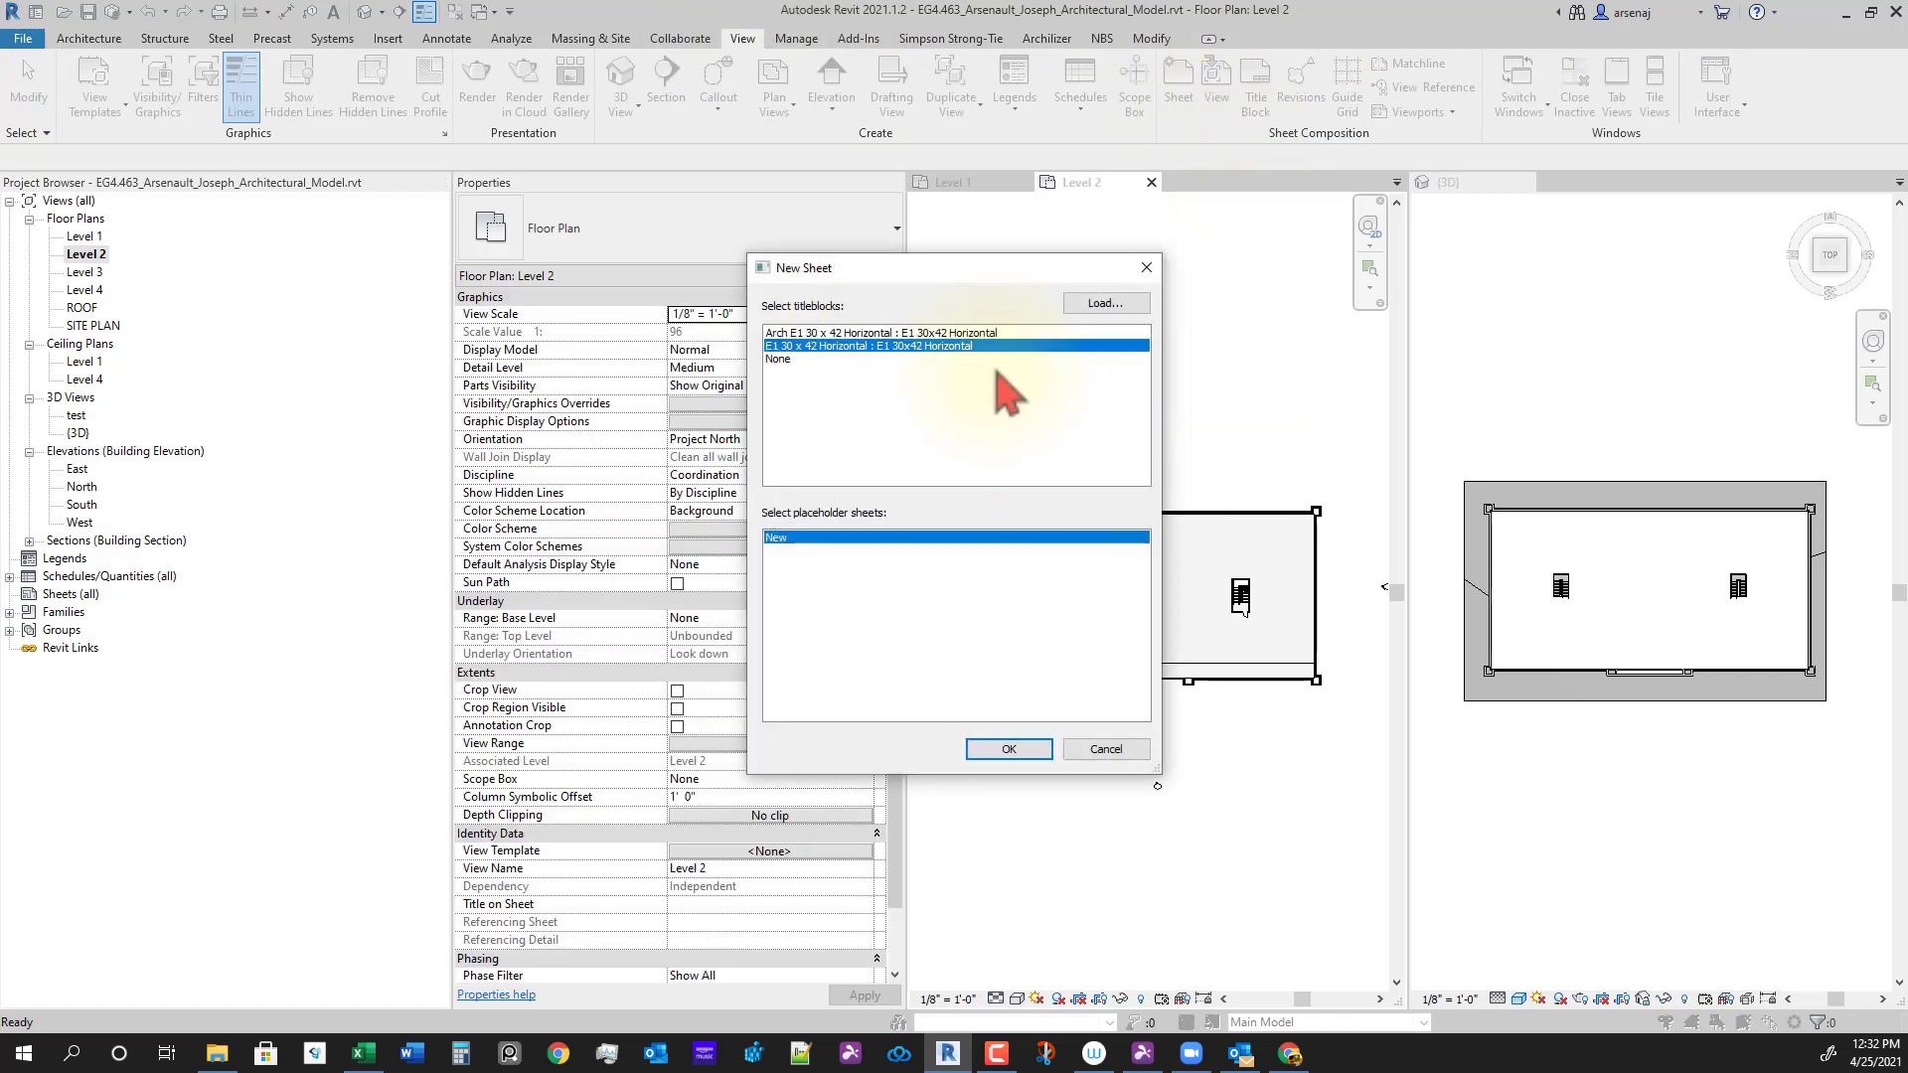
click(997, 750)
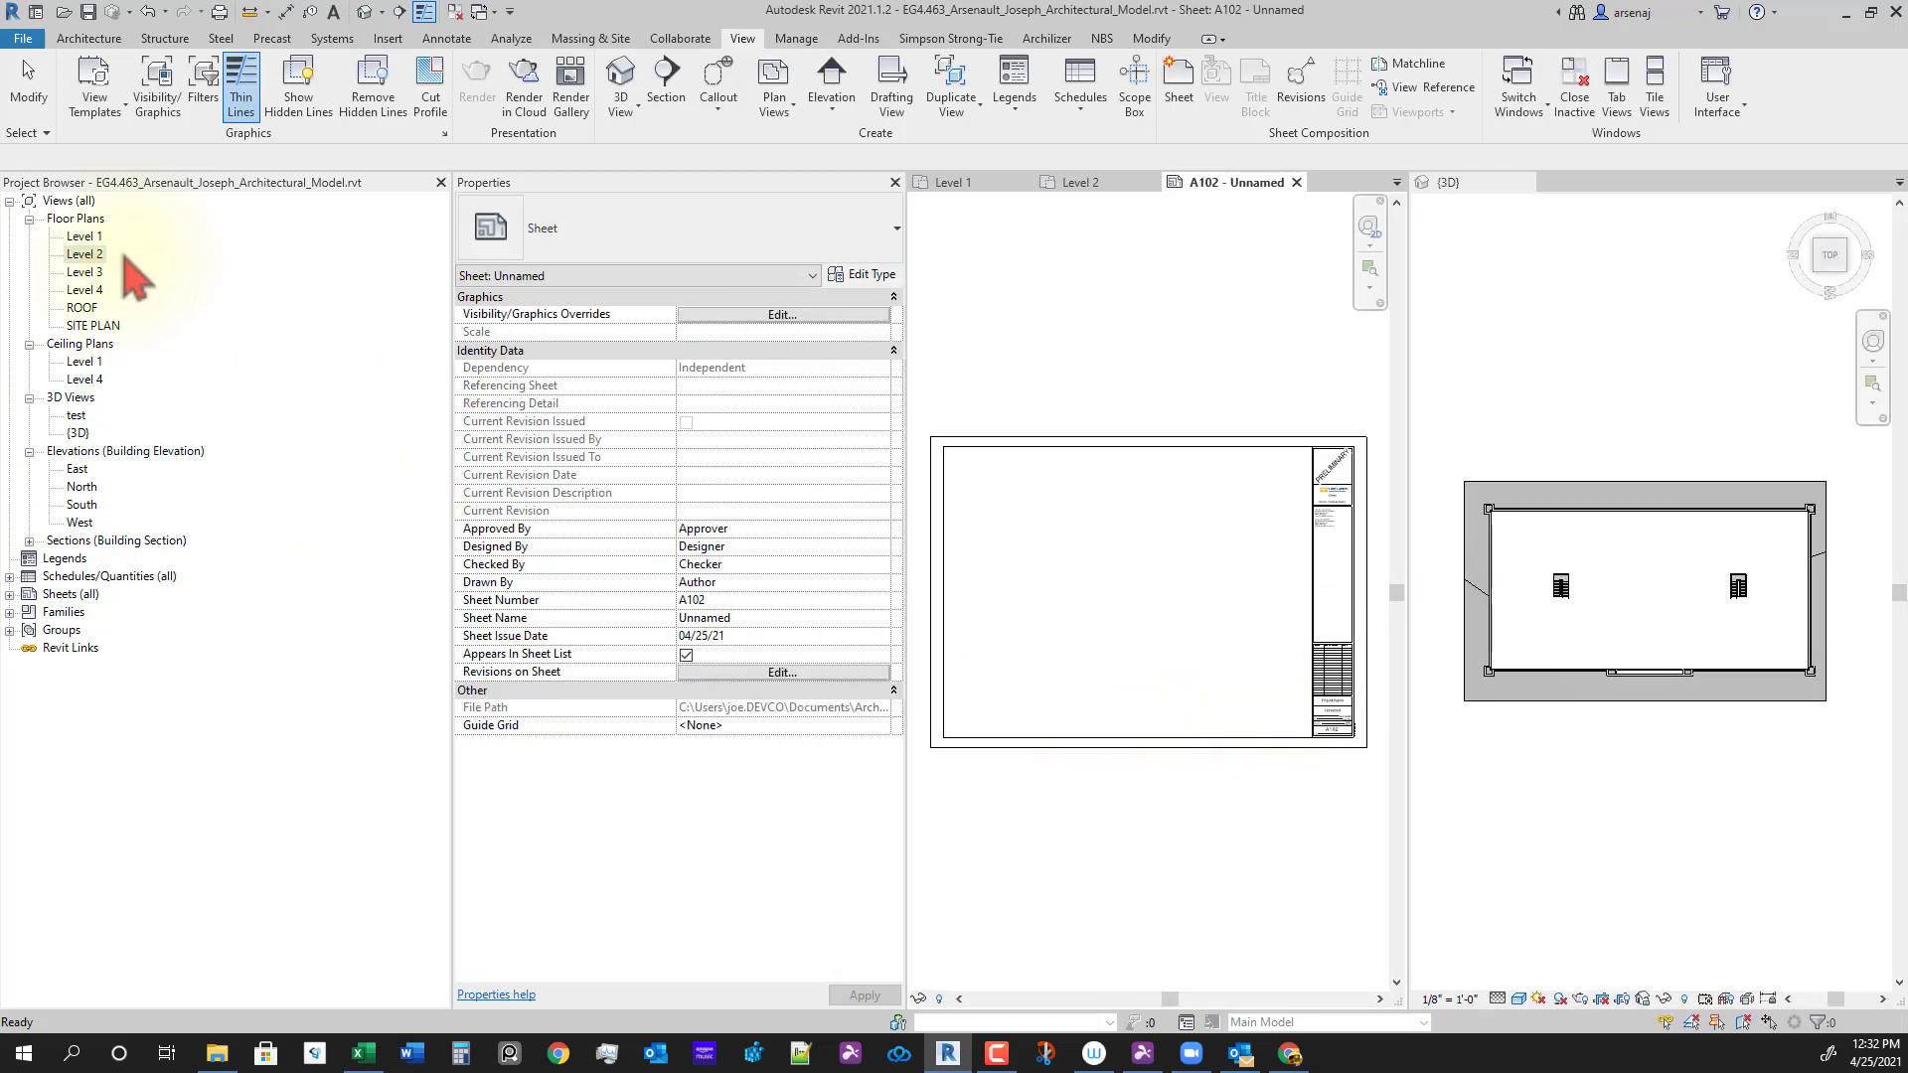
Step: Place the Level 1 floor plan on the new sheet and position the building inside the title block's drawing area
click(87, 241)
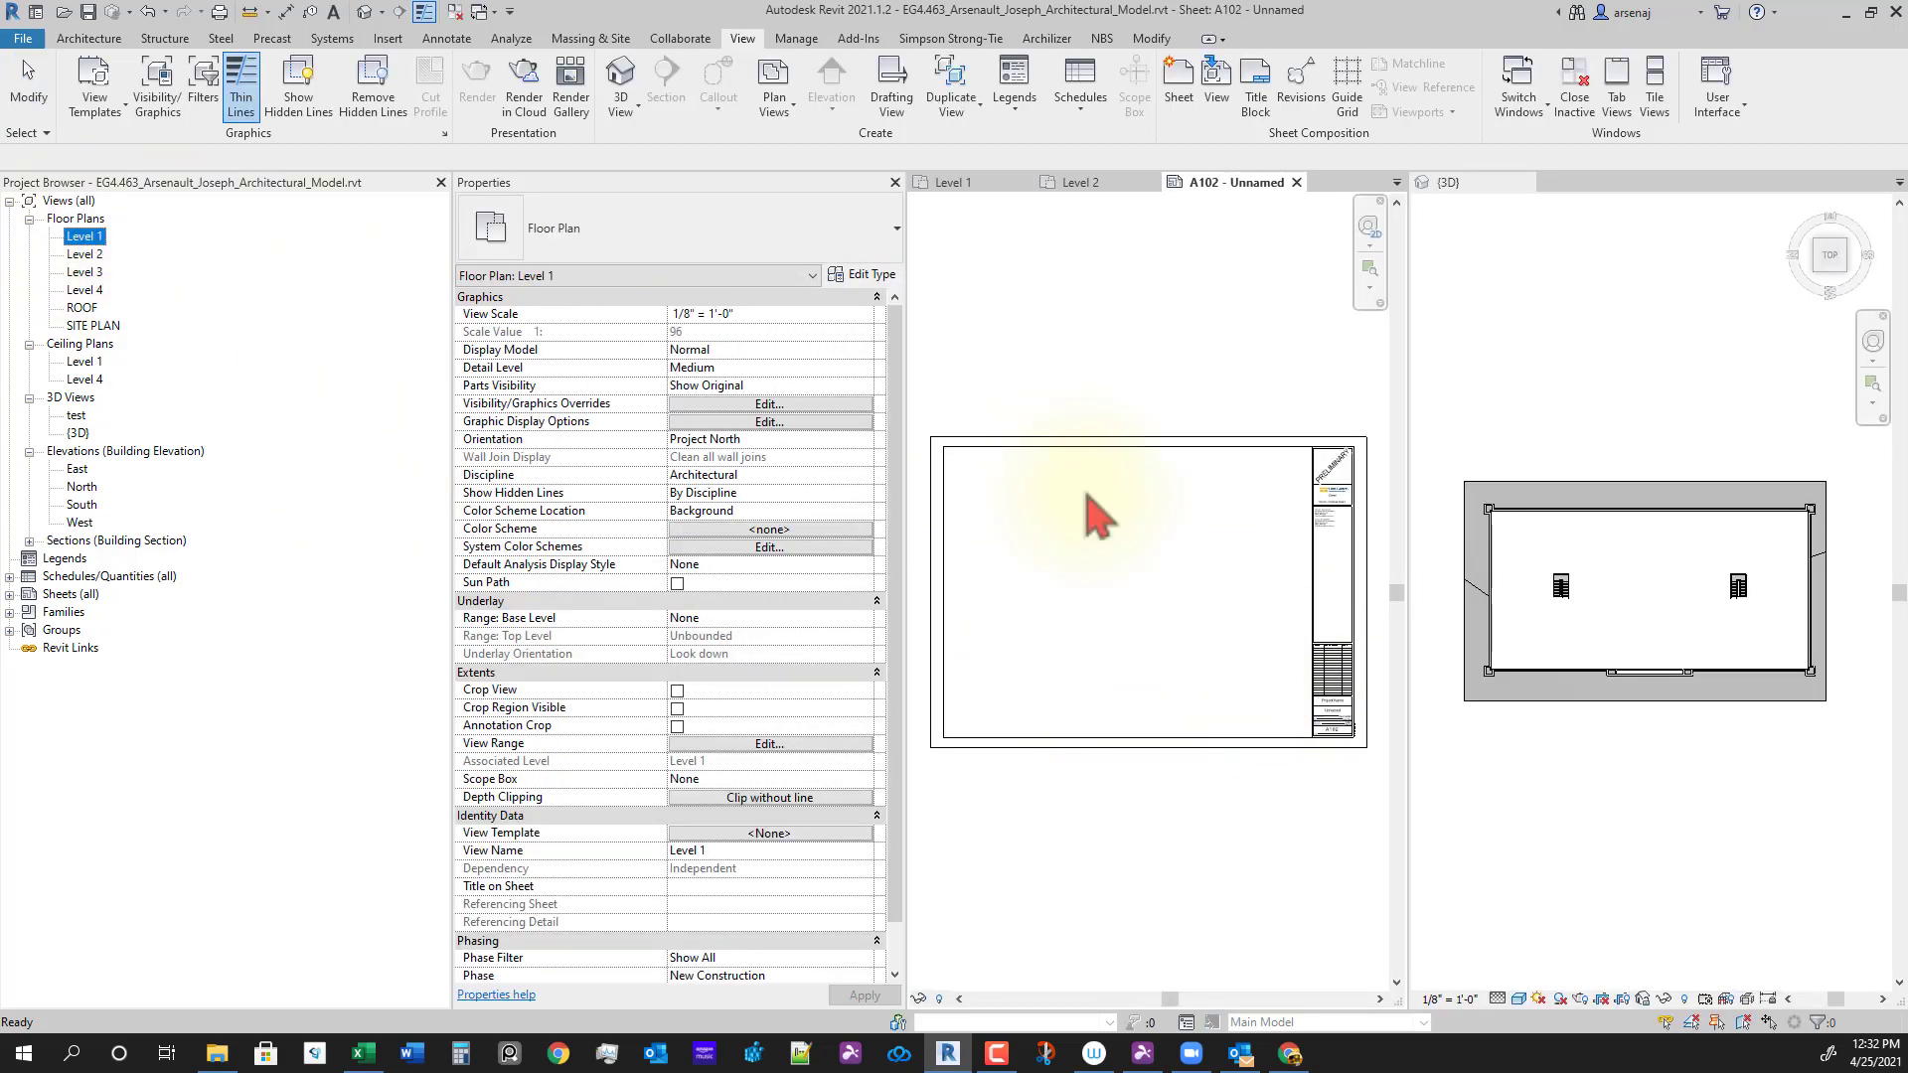
click(1176, 683)
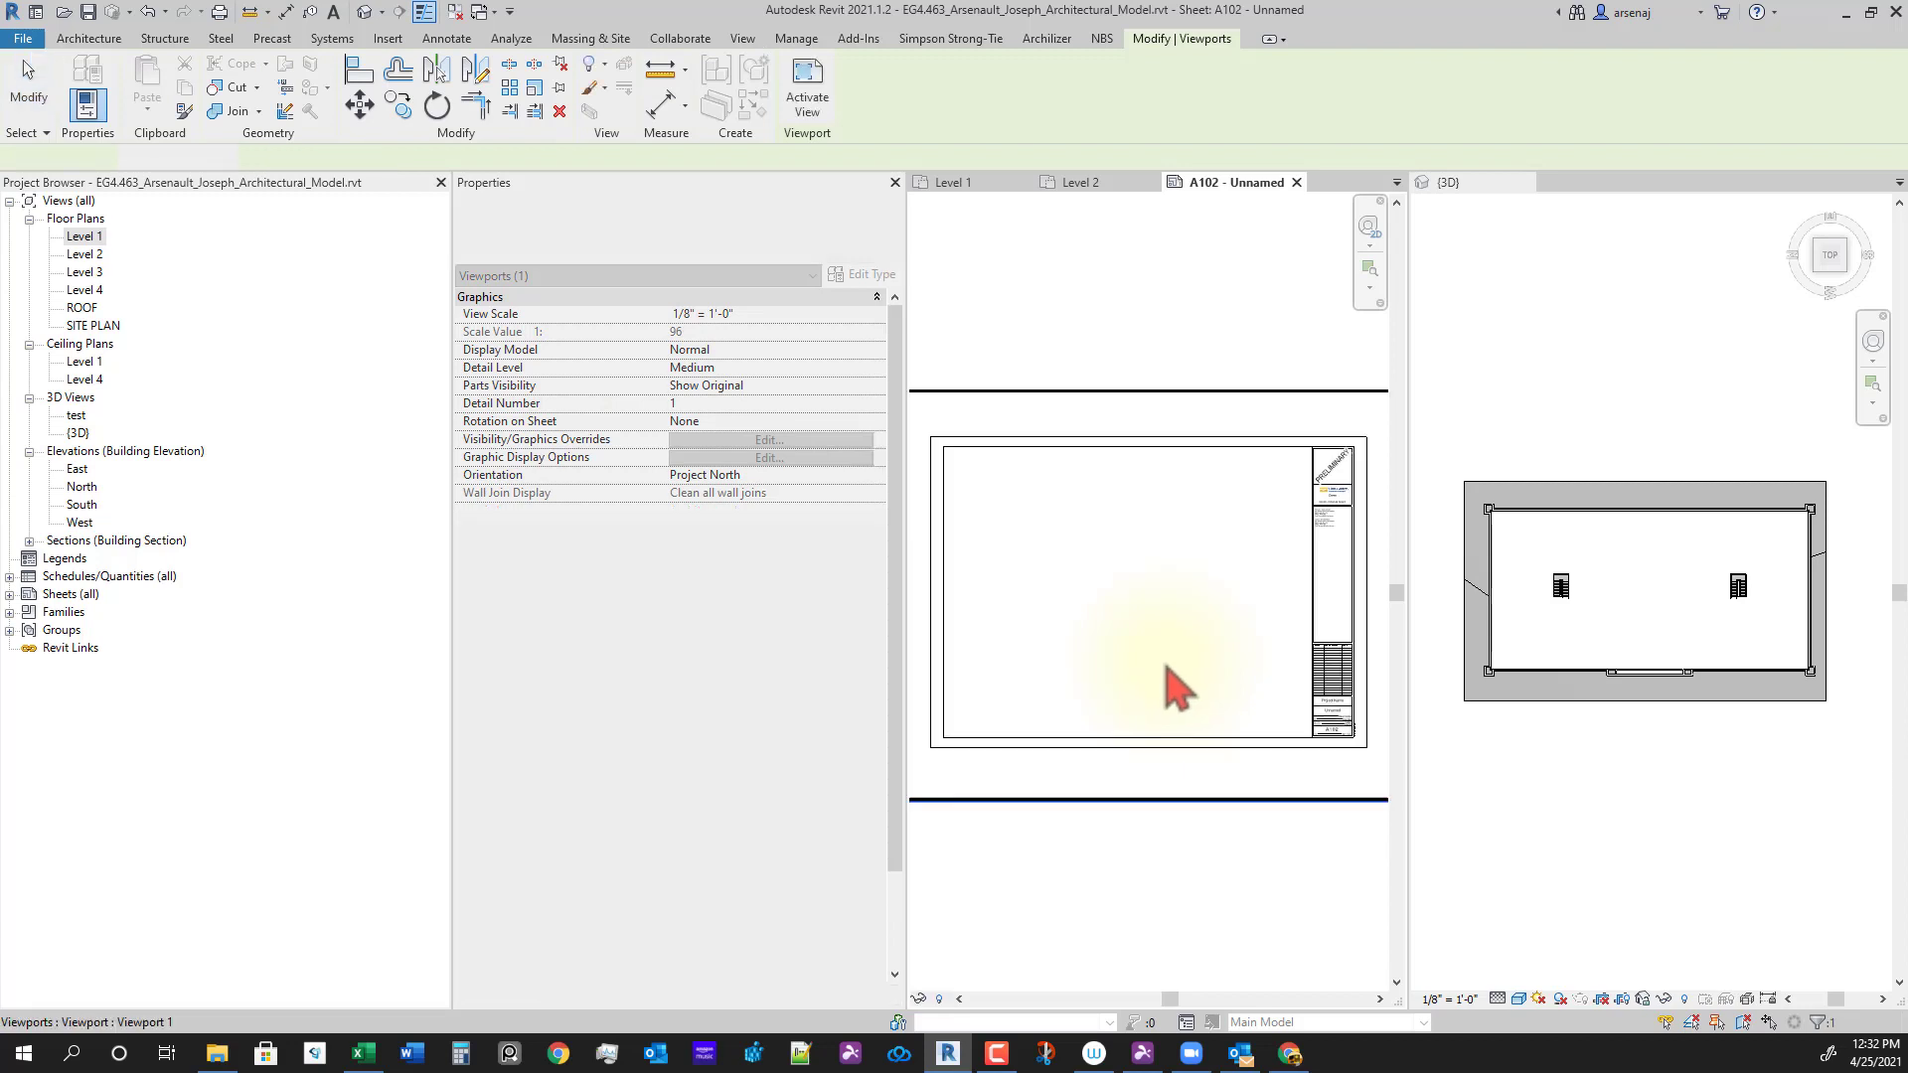
scroll(1173, 664, up, 5)
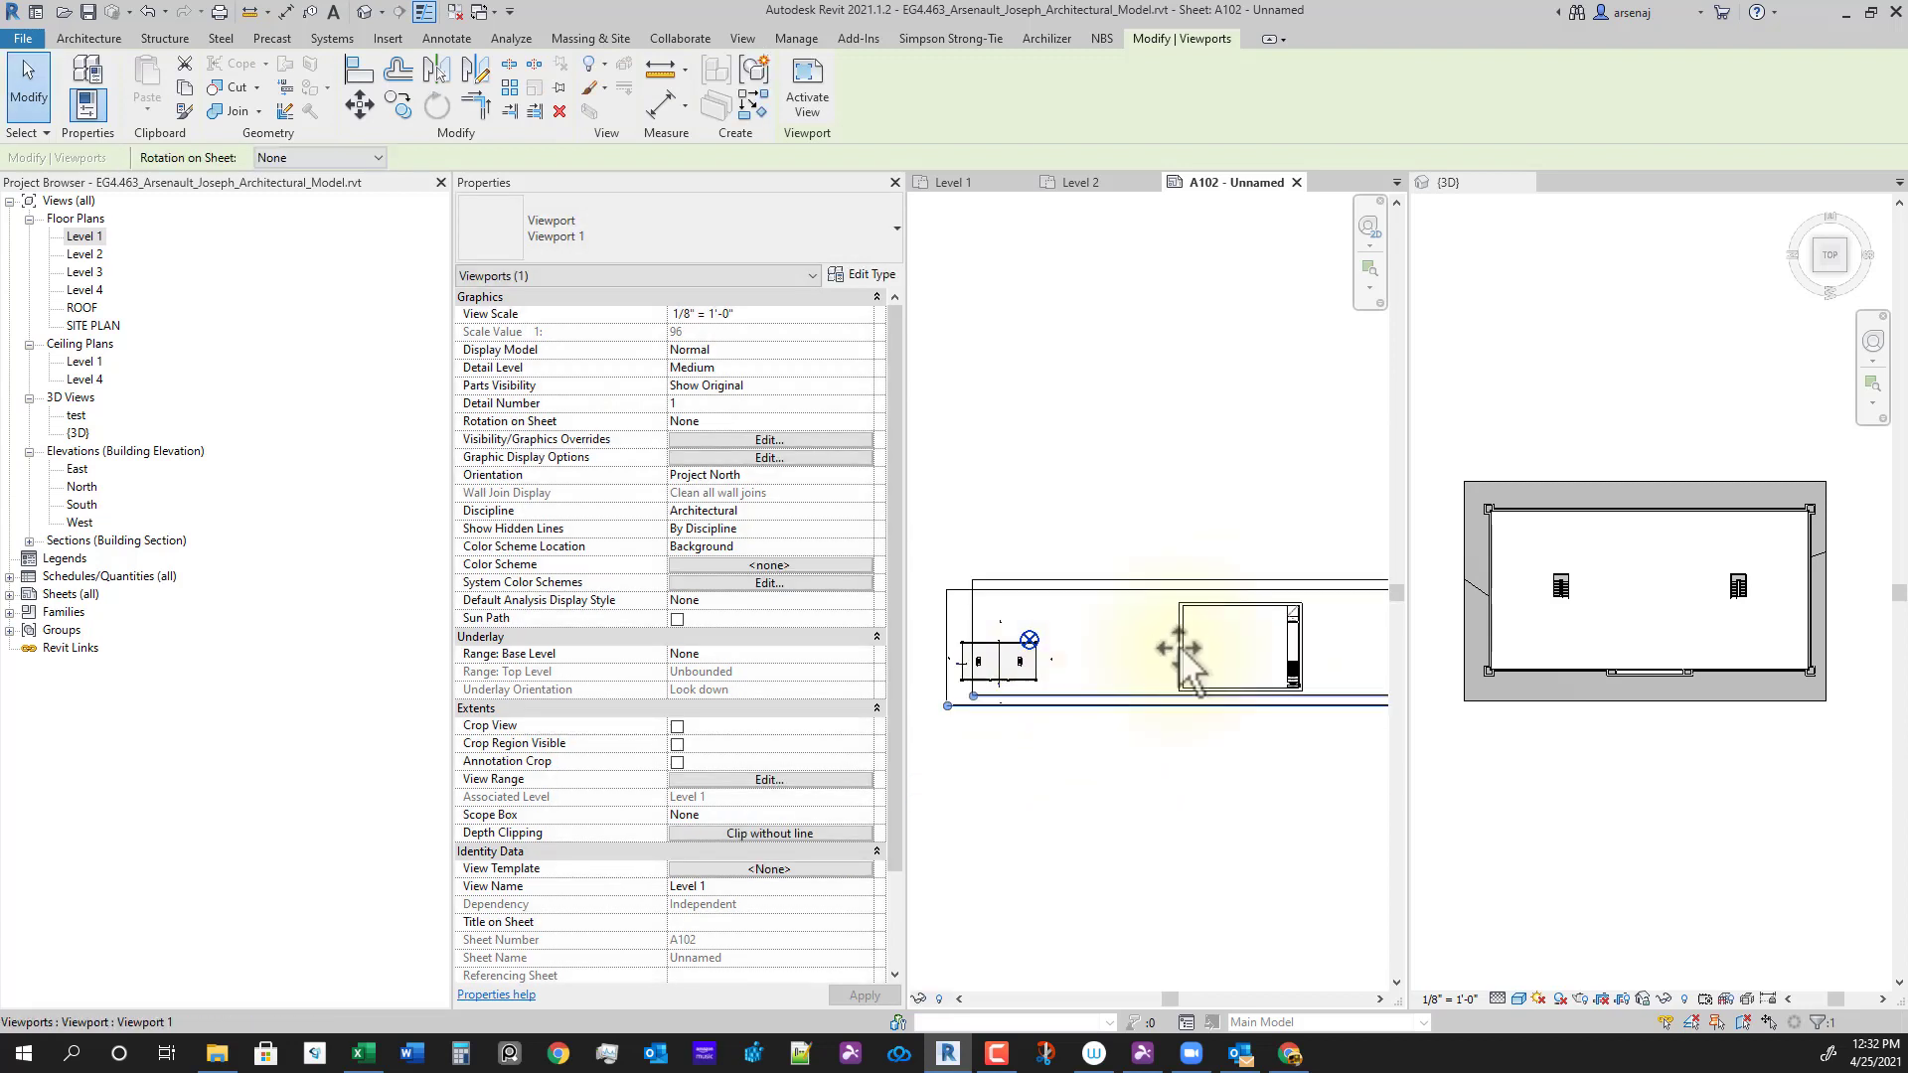
scroll(1185, 660, up, 4)
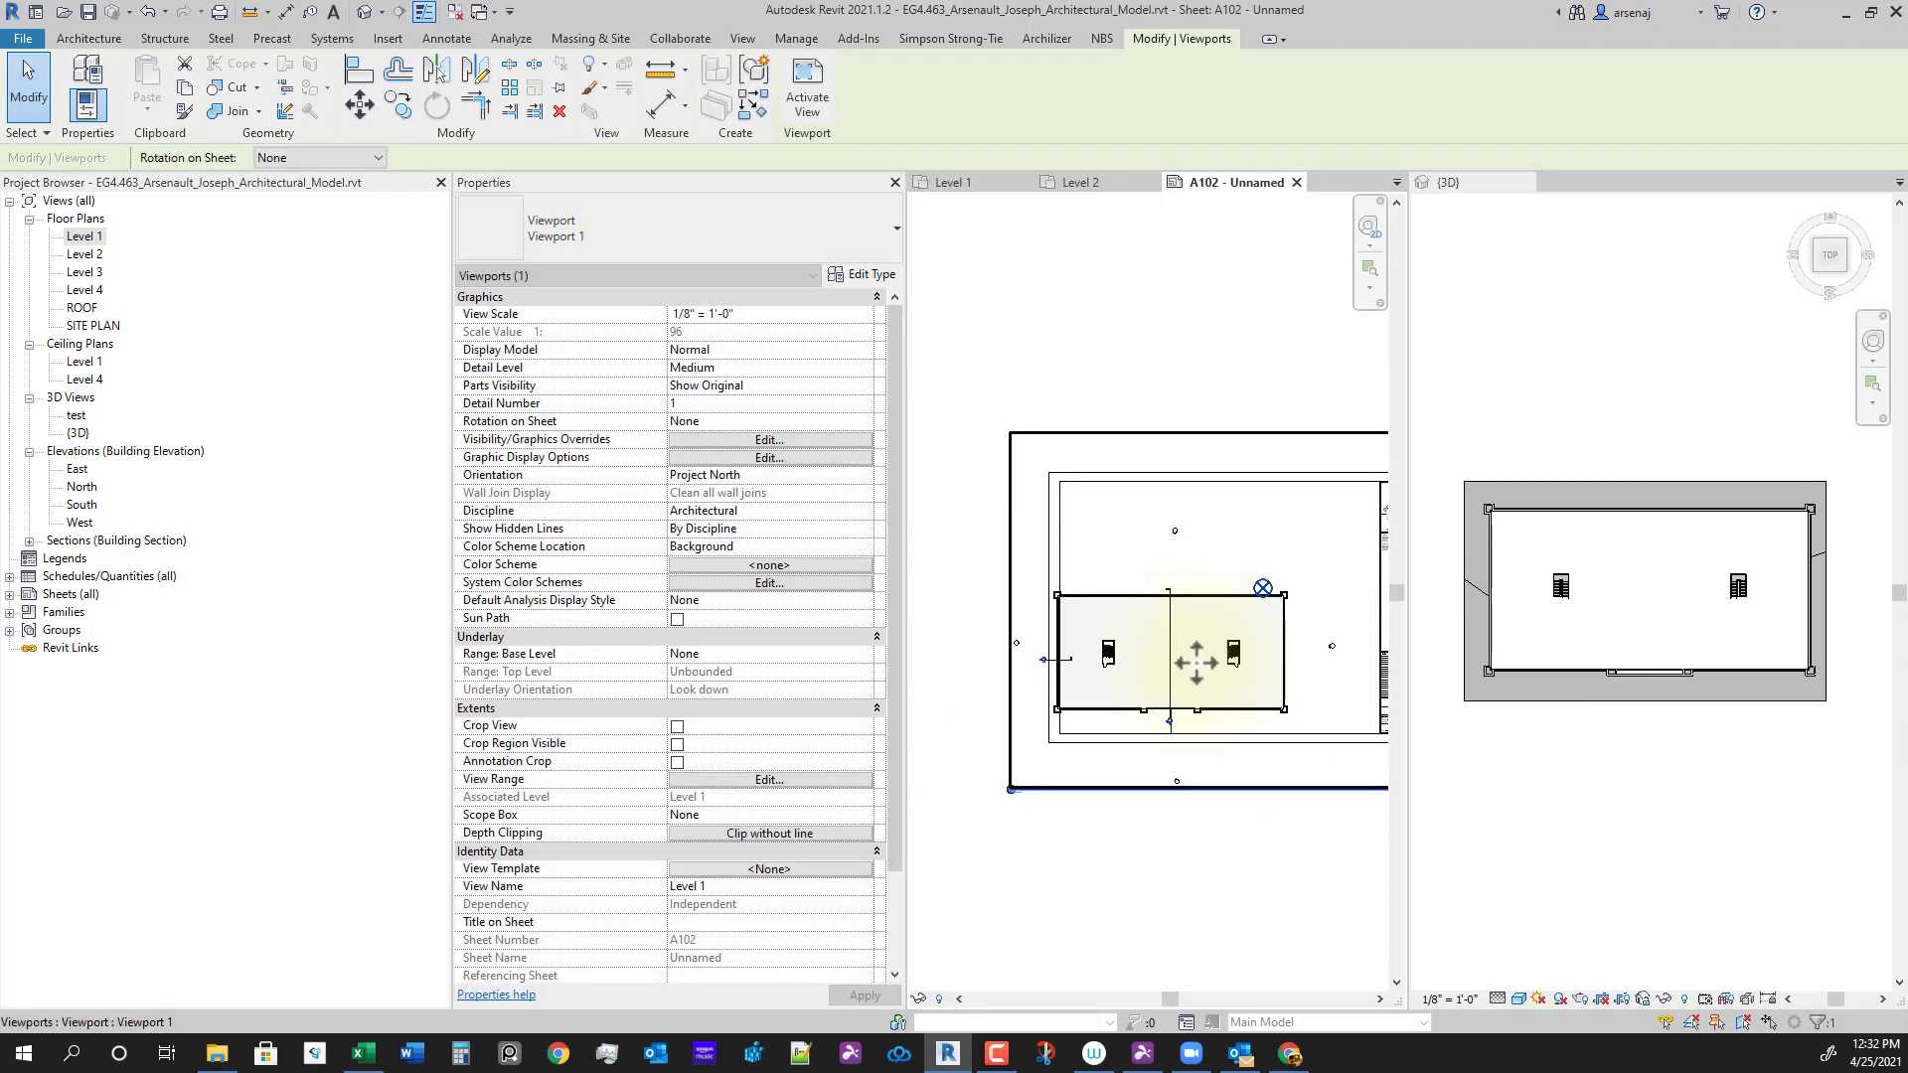
scroll(1196, 663, up, 3)
drag(1202, 657, 1284, 615)
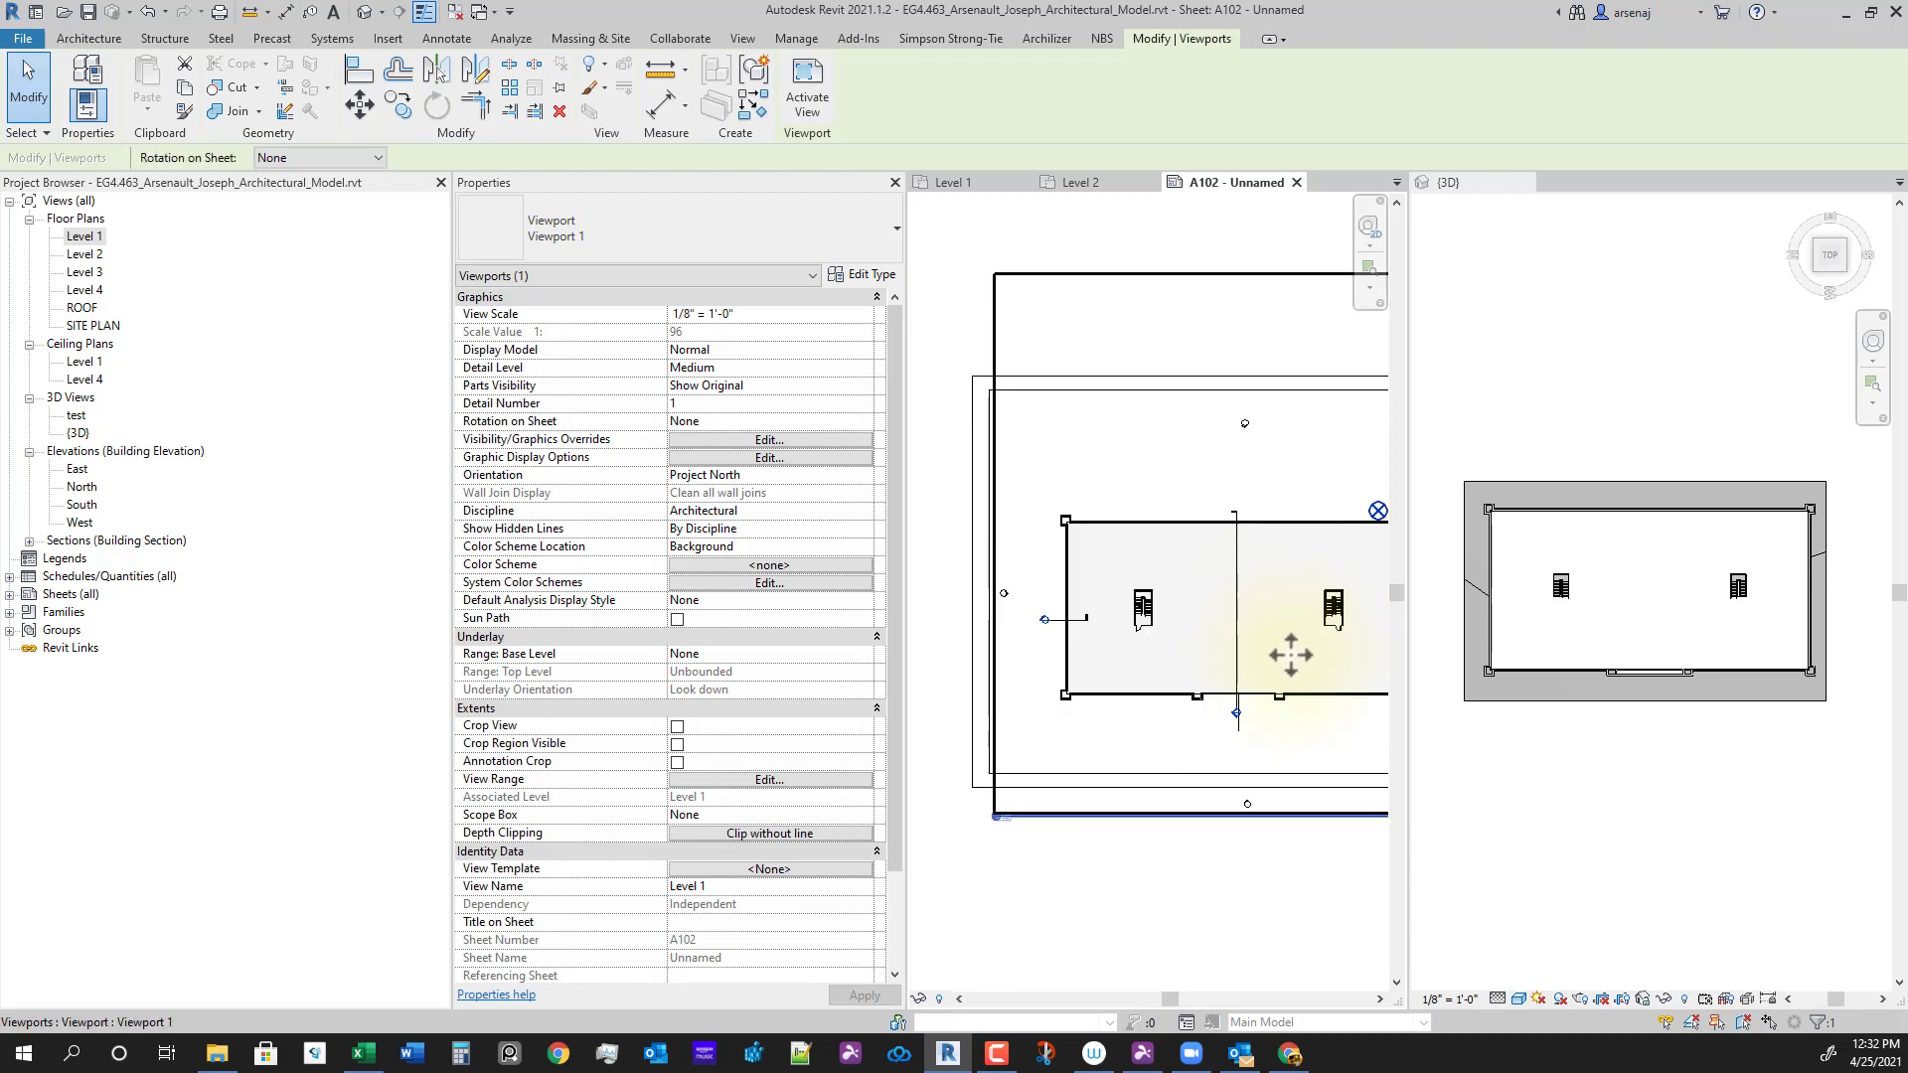
scroll(1287, 658, down, 1)
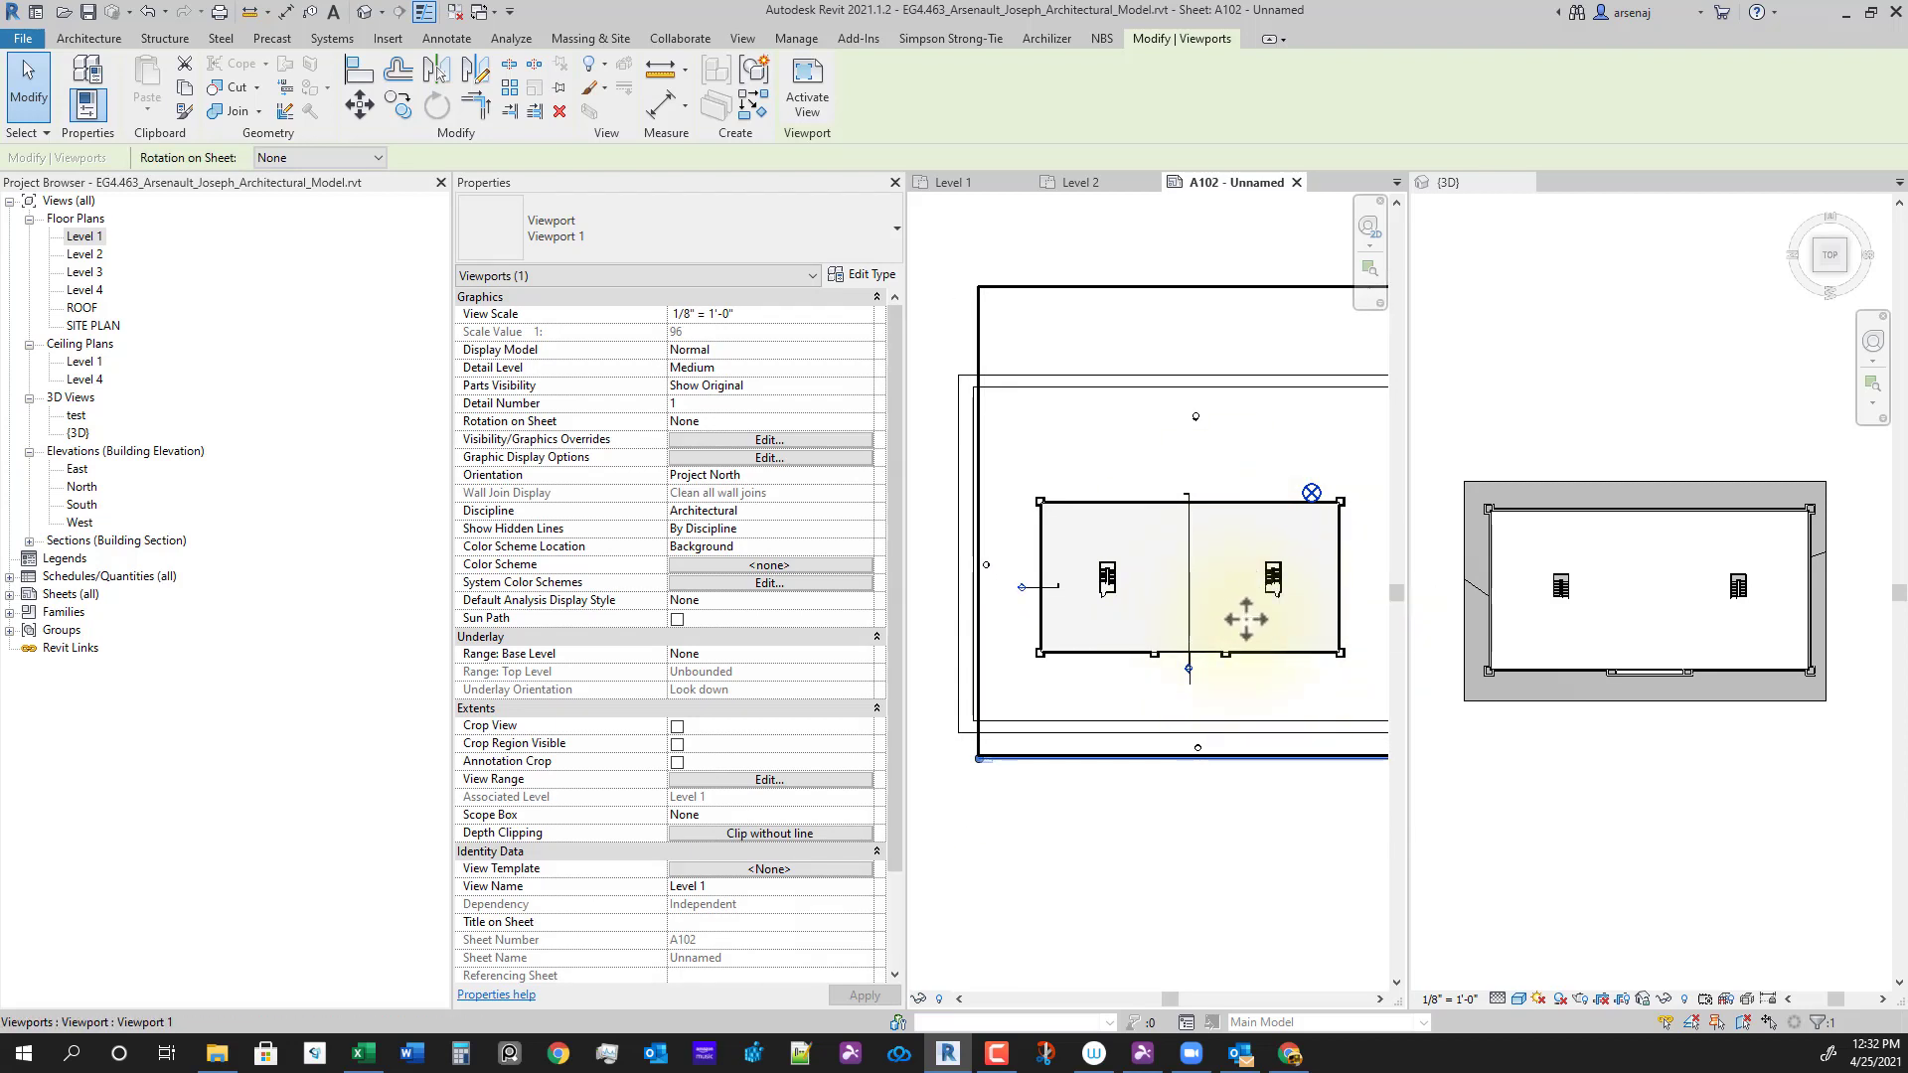
scroll(1245, 619, down, 2)
scroll(1268, 562, up, 2)
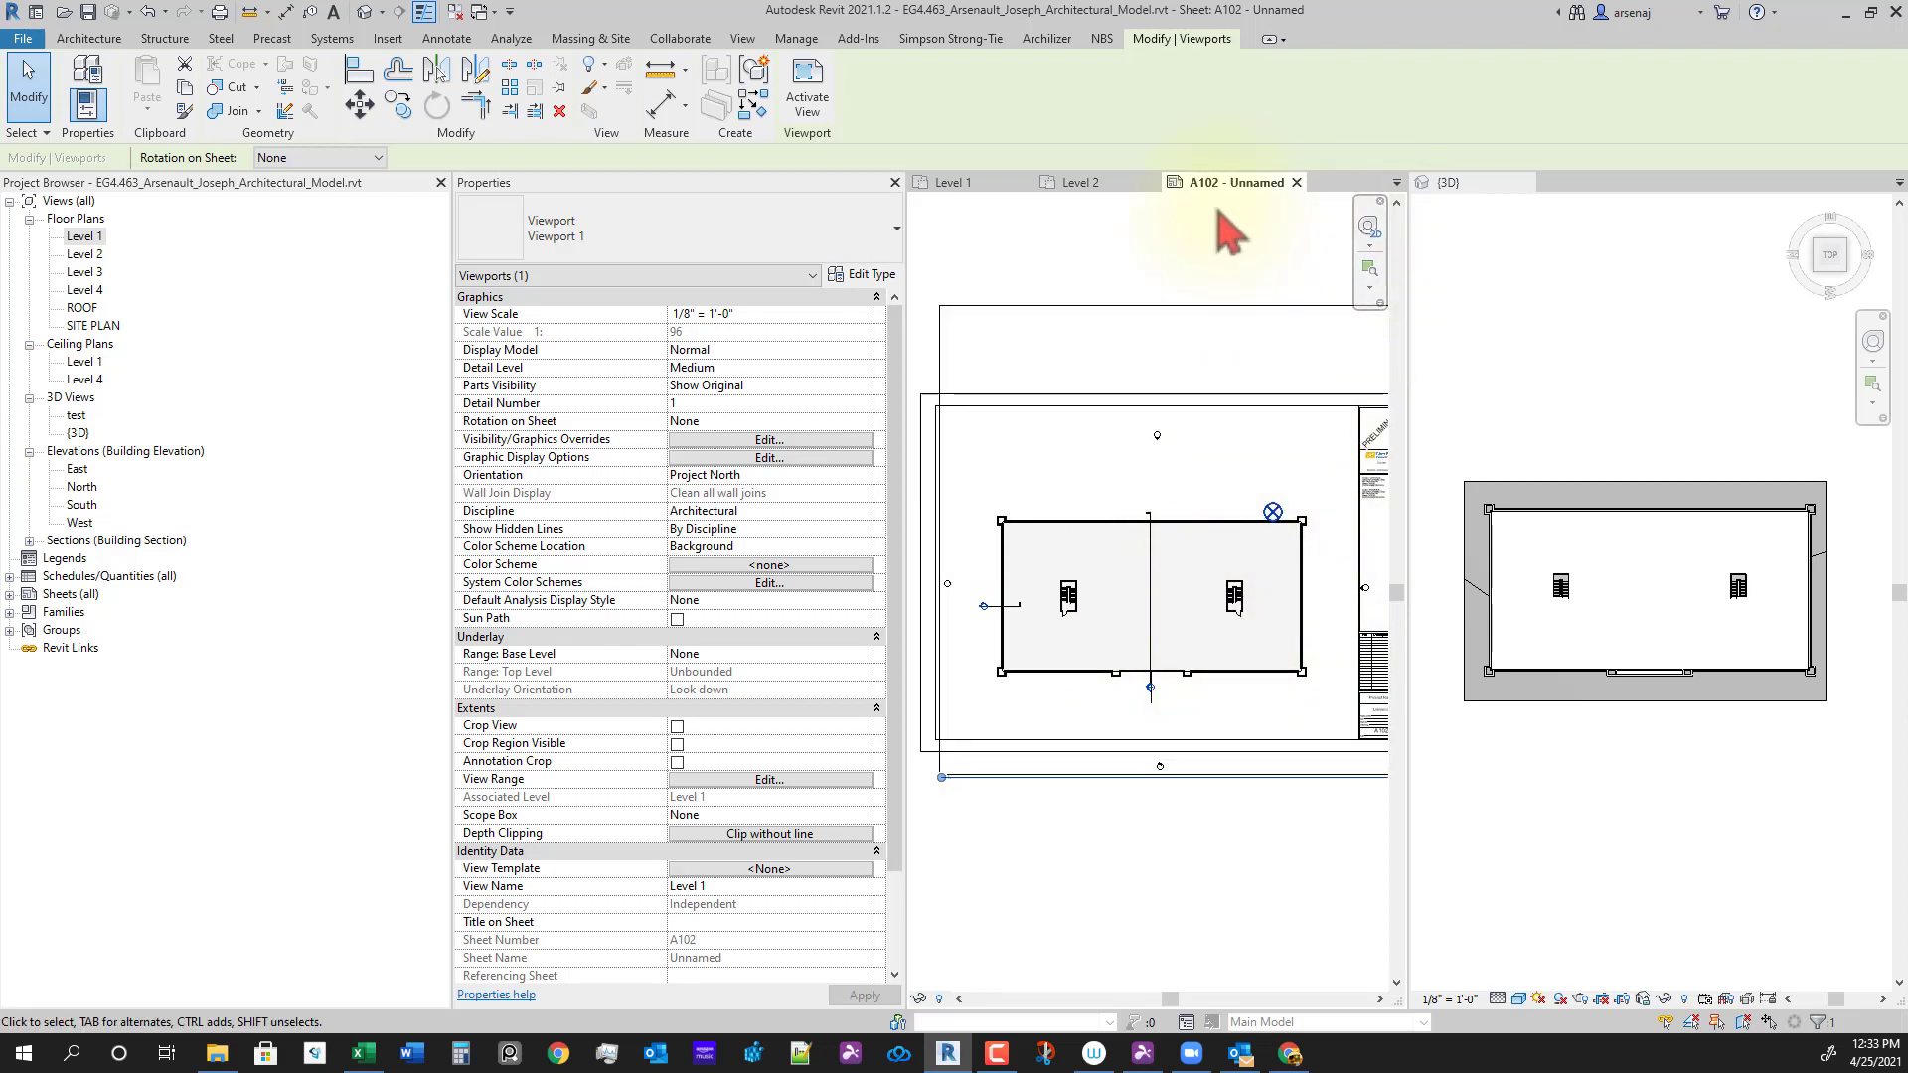
Step: Delete sheet A102 - Unnamed from the project
click(10, 595)
click(75, 613)
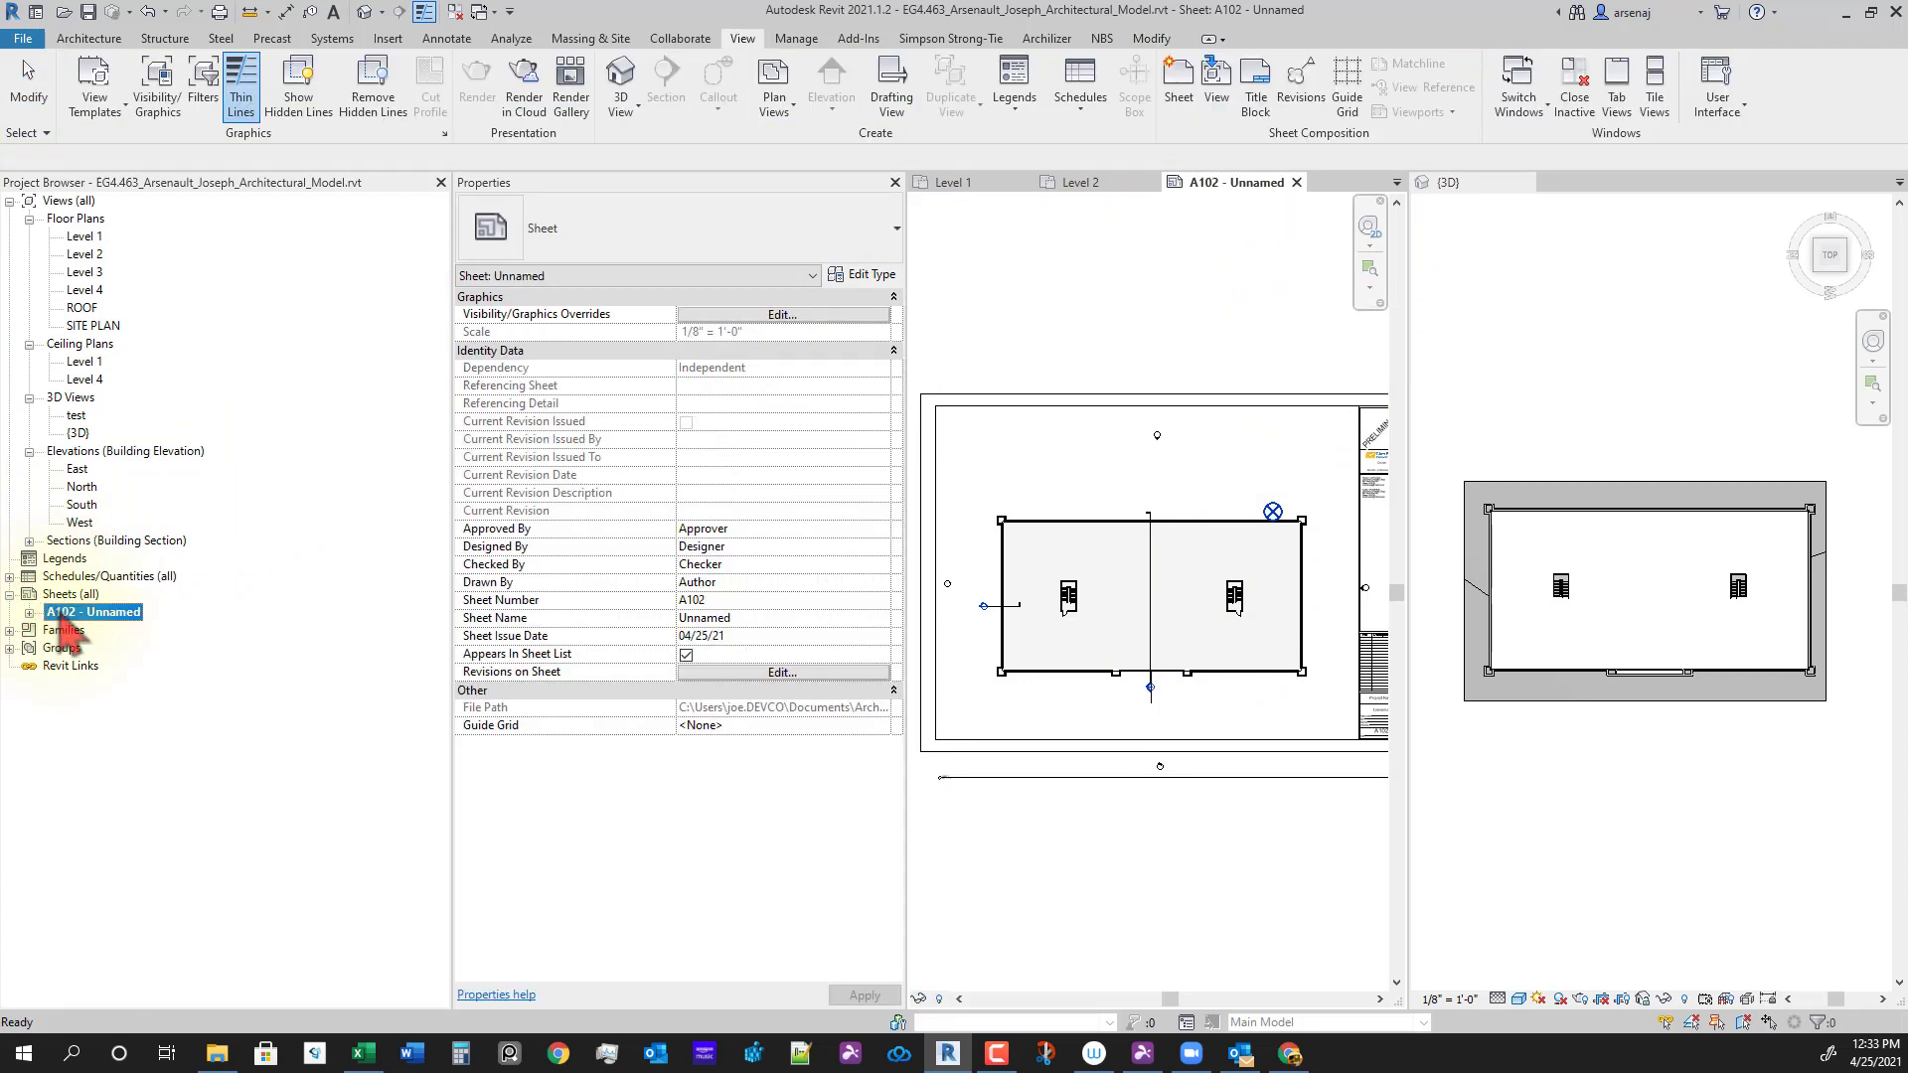
key(Delete)
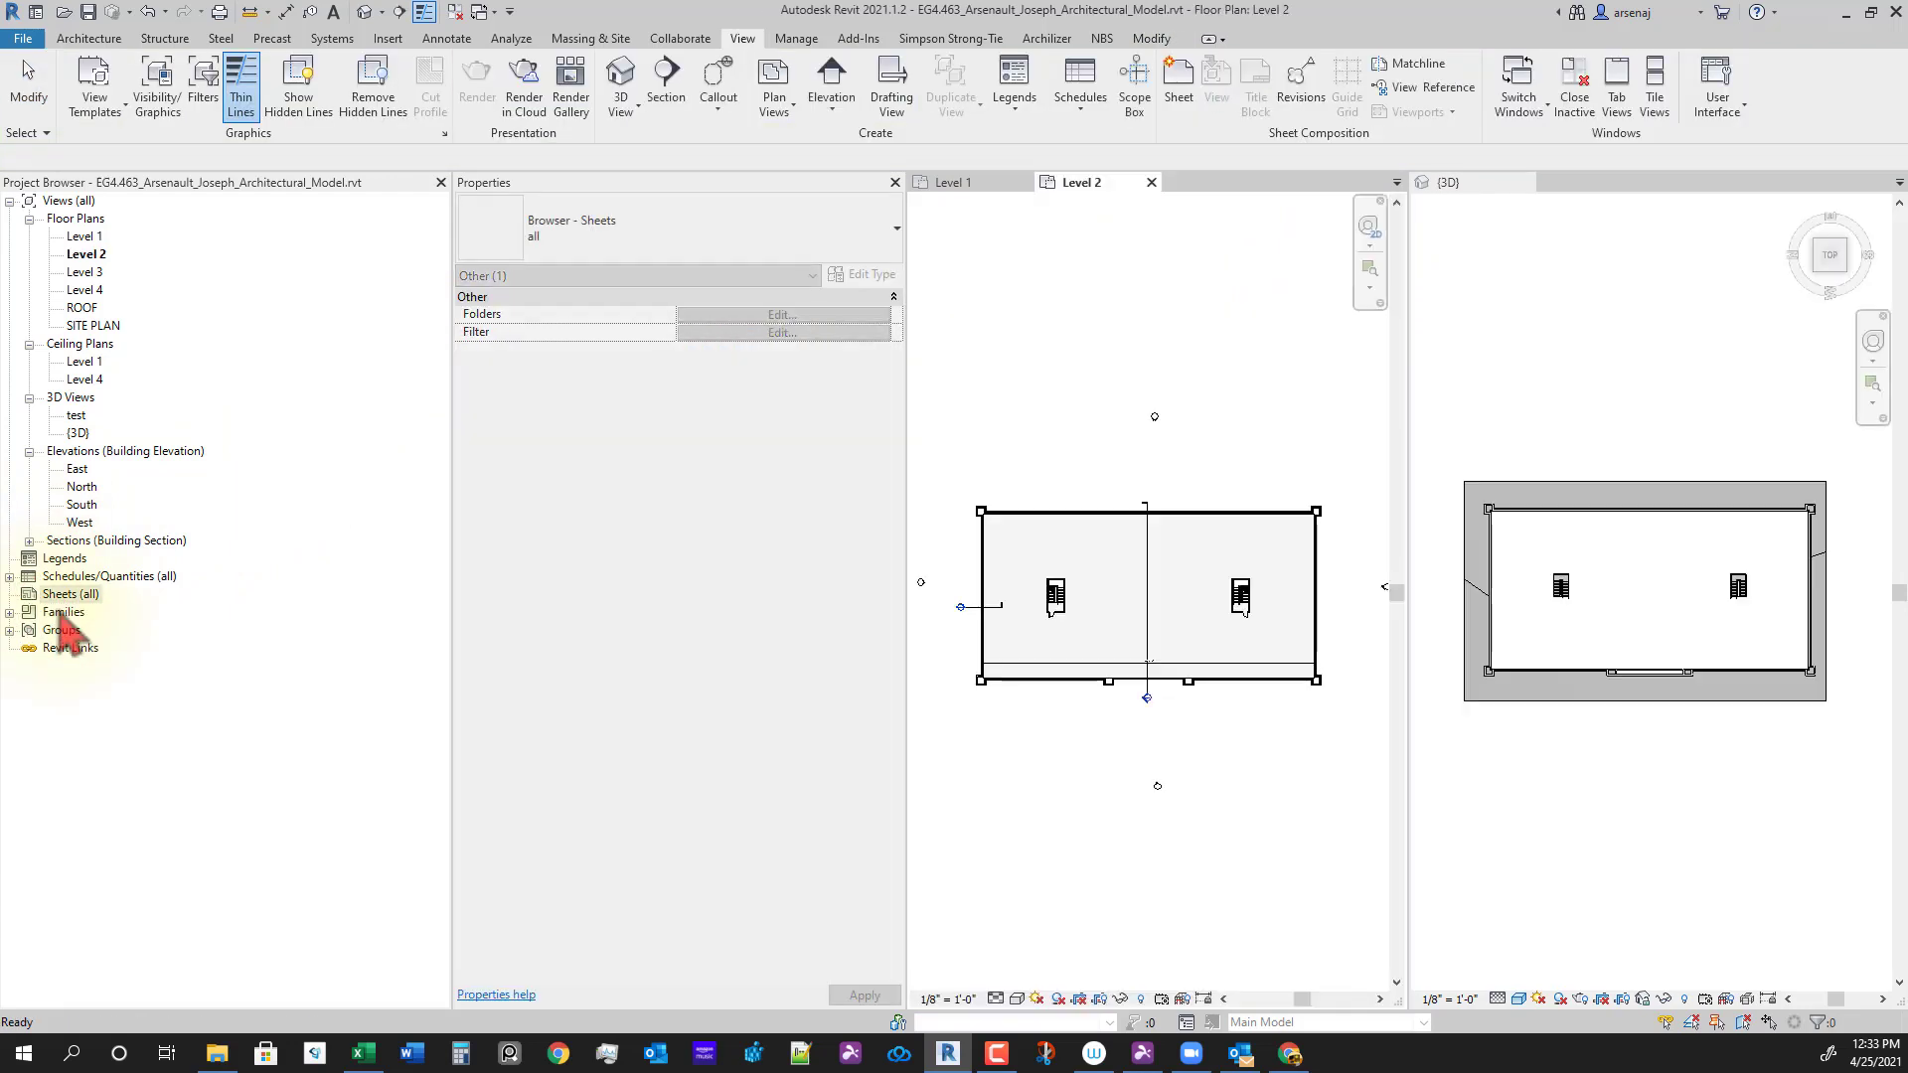
Step: Look over the rotated Level 2 floor plan and close it so that Level 1 shows beside the 3D view
click(1302, 870)
scroll(1223, 805, down, 2)
scroll(1260, 639, up, 3)
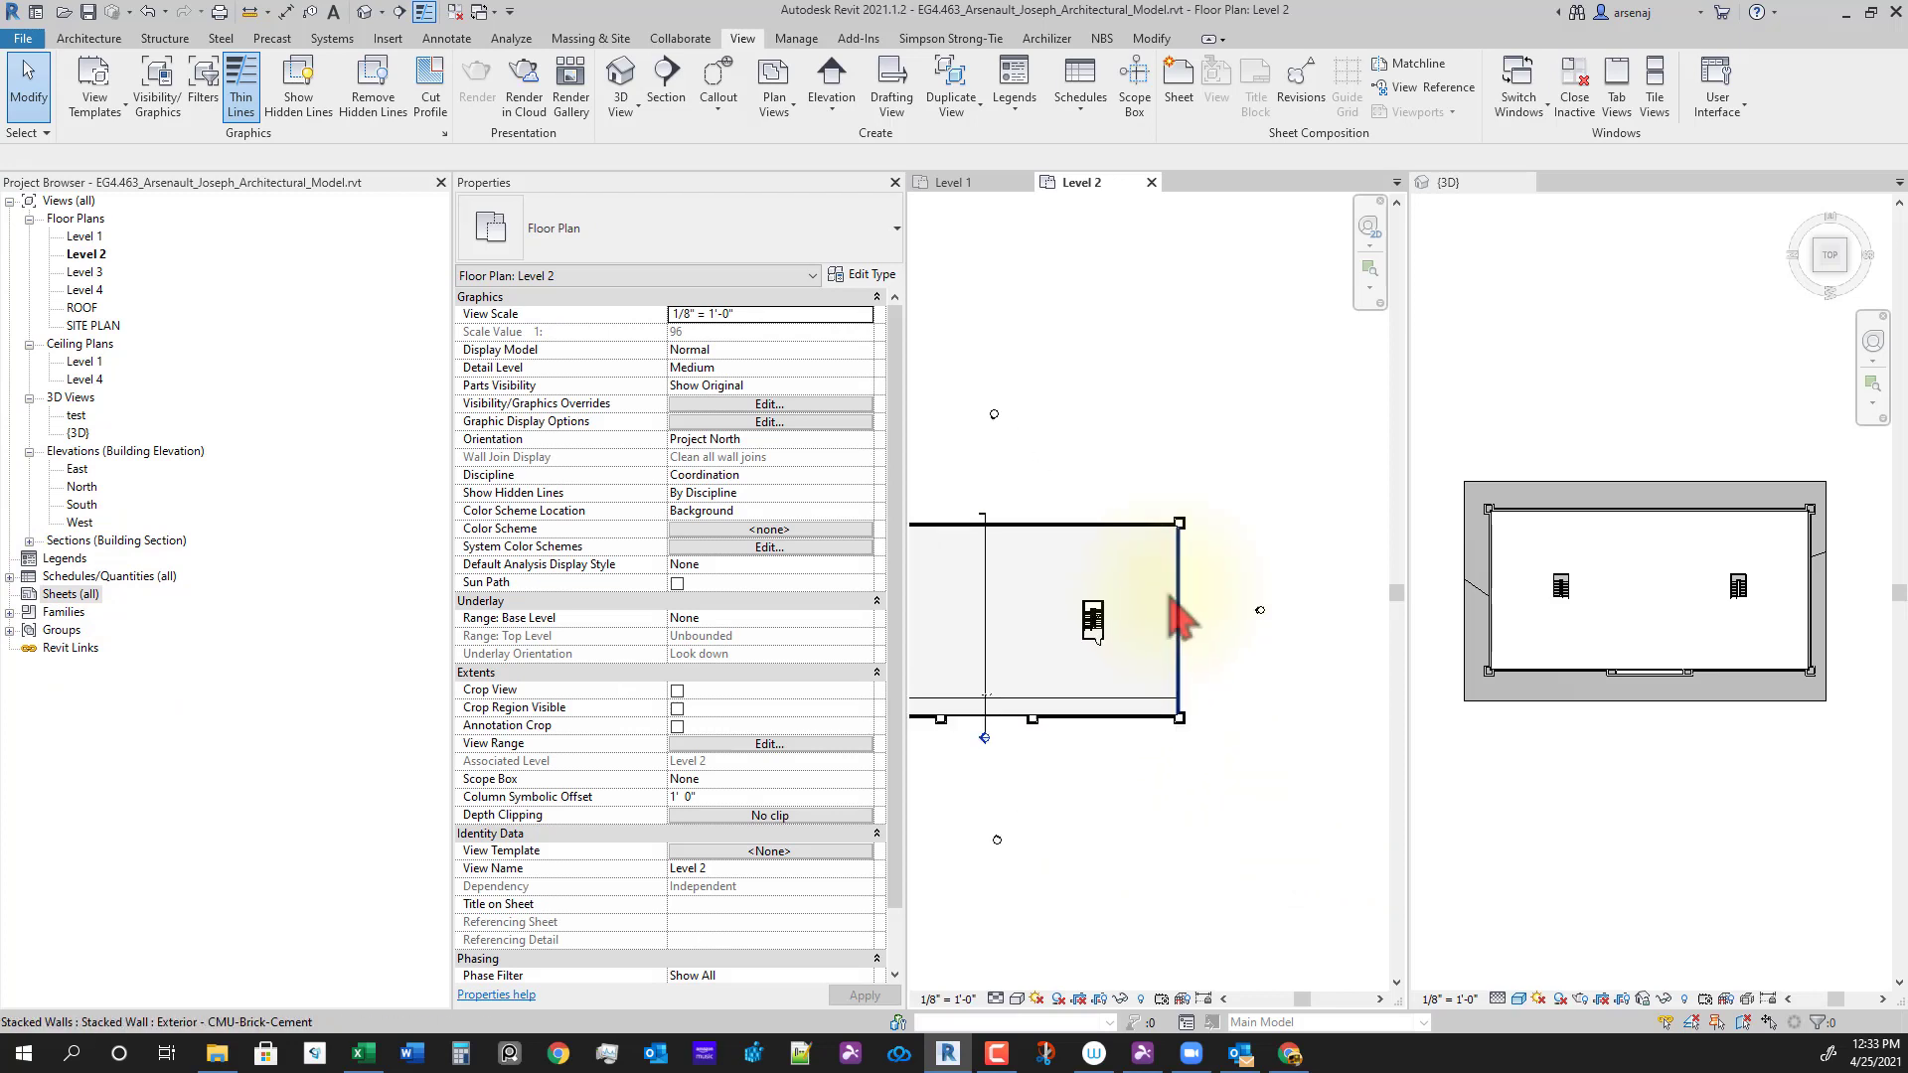
scroll(1095, 766, down, 2)
scroll(1116, 809, down, 2)
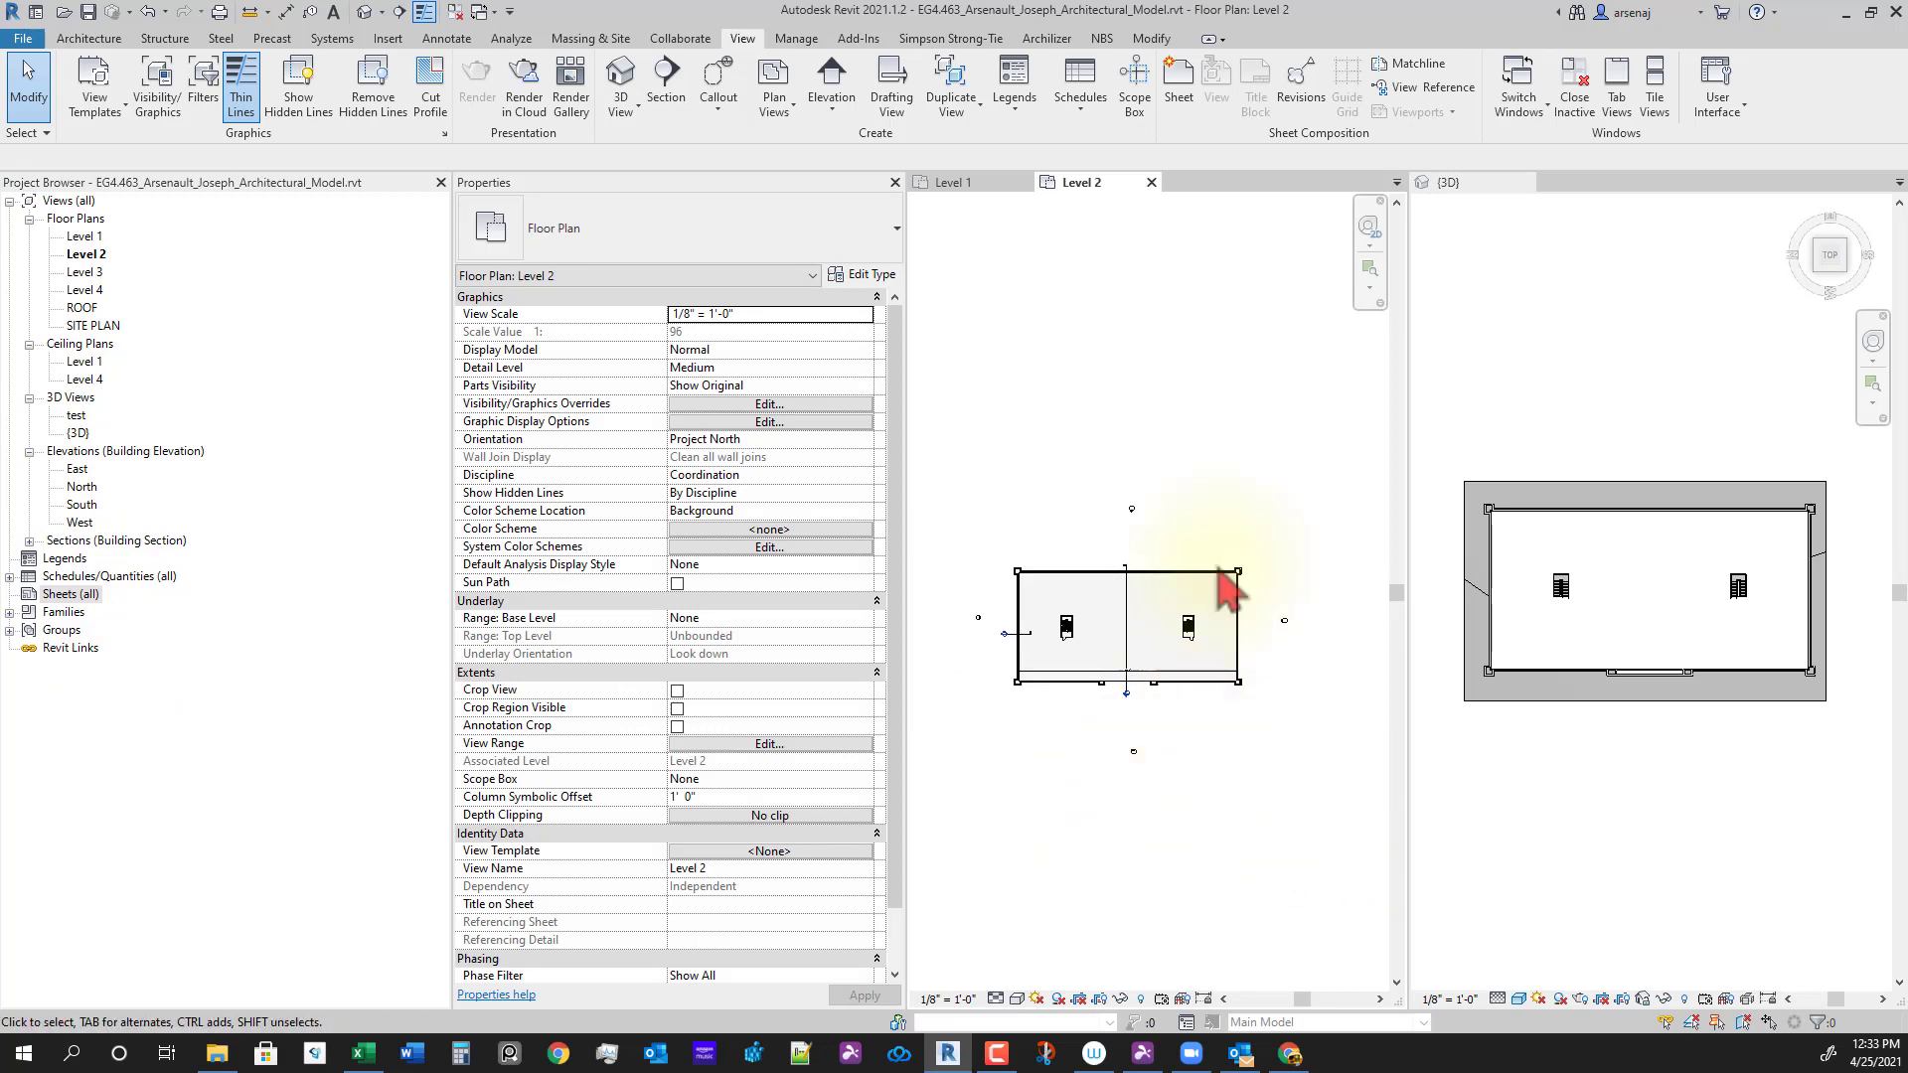
click(1152, 182)
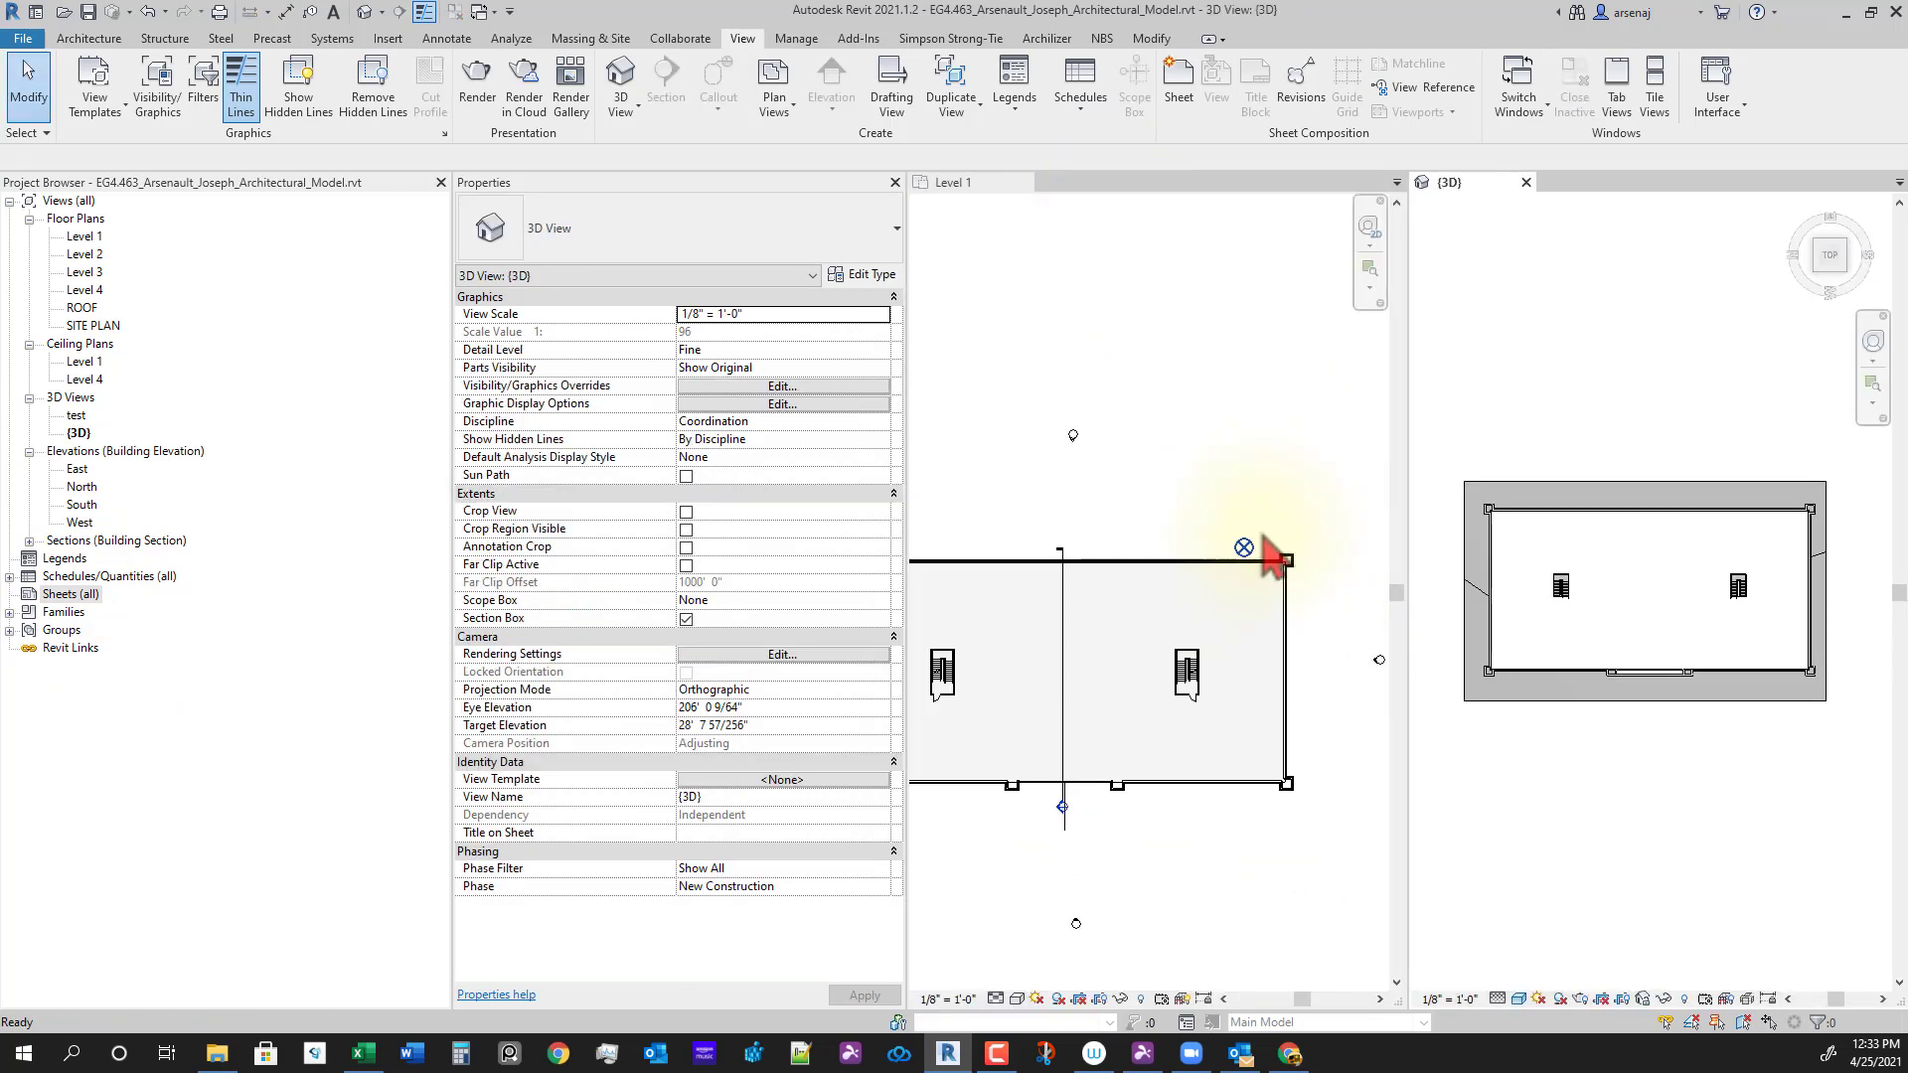
Step: Set the project base point's Angle to True North to 0° in the Level 1 plan
click(1250, 554)
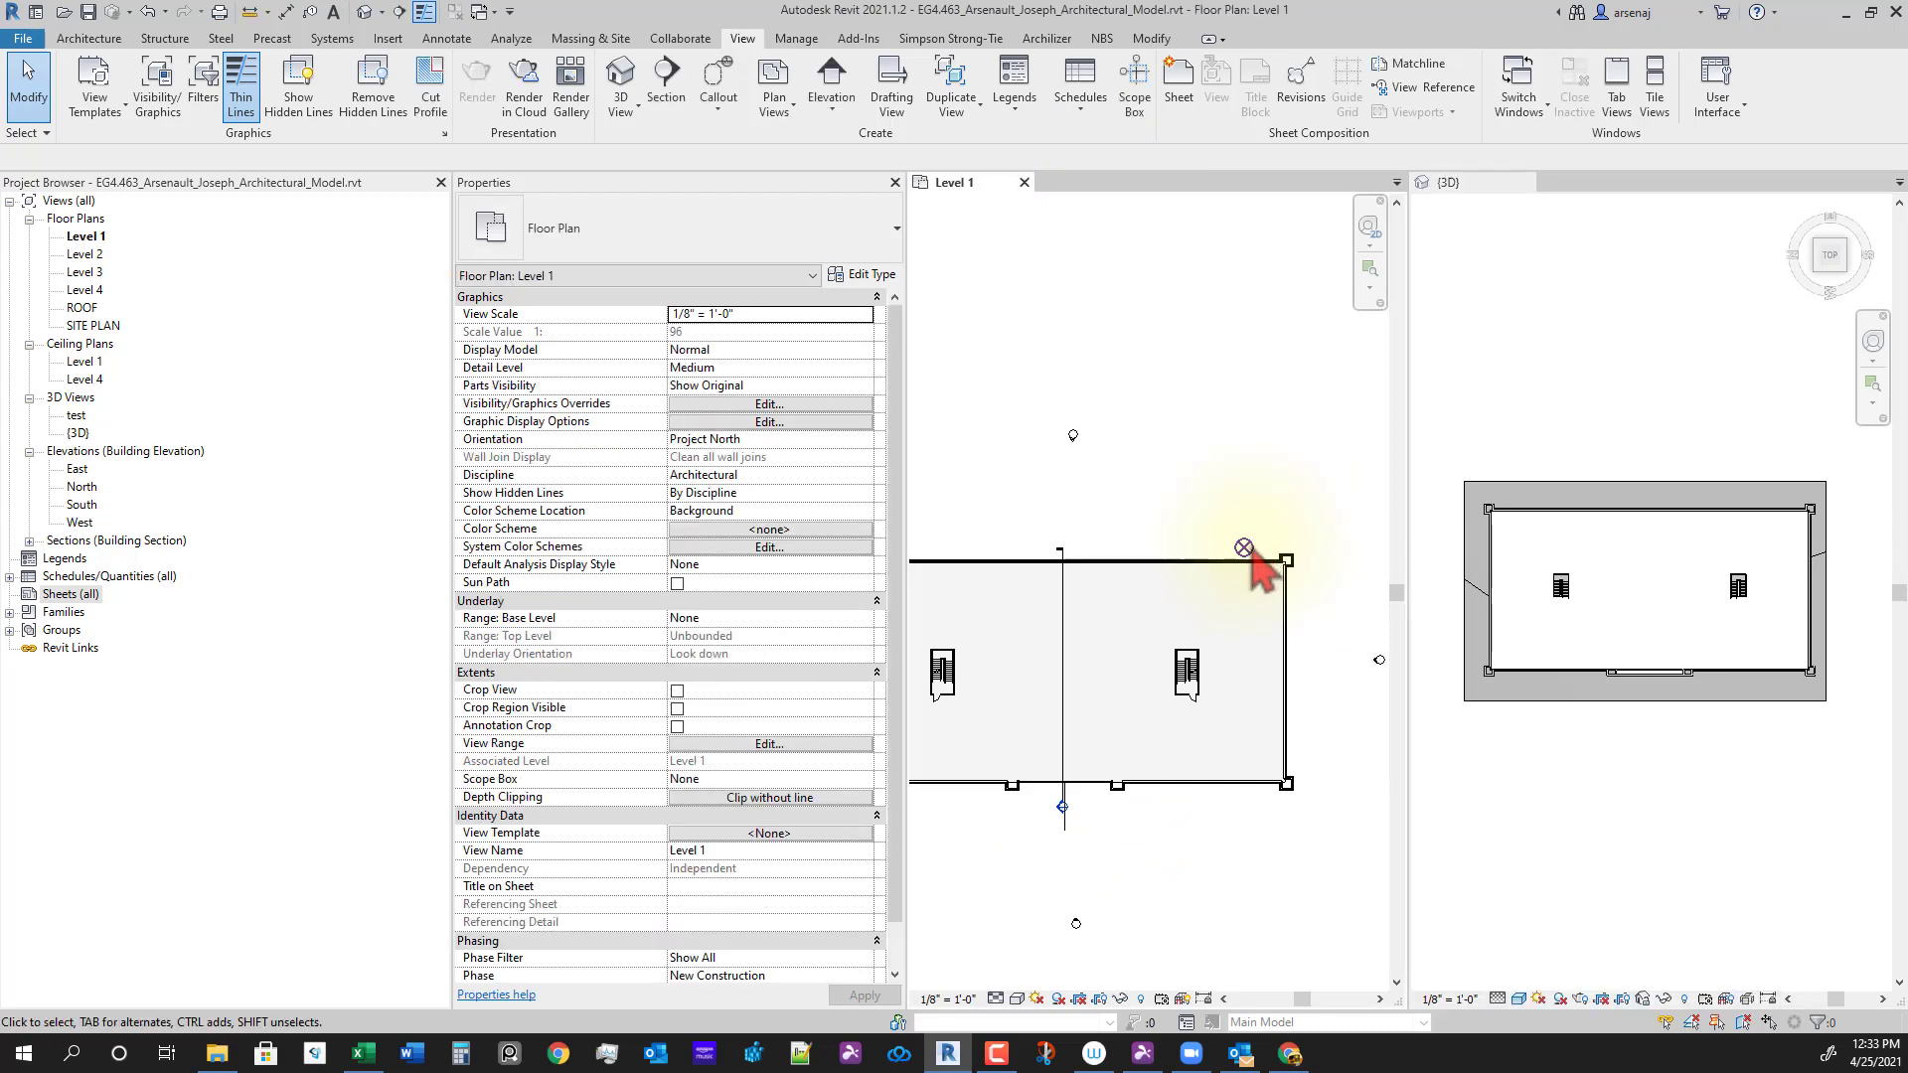
click(1243, 549)
scroll(1173, 541, up, 3)
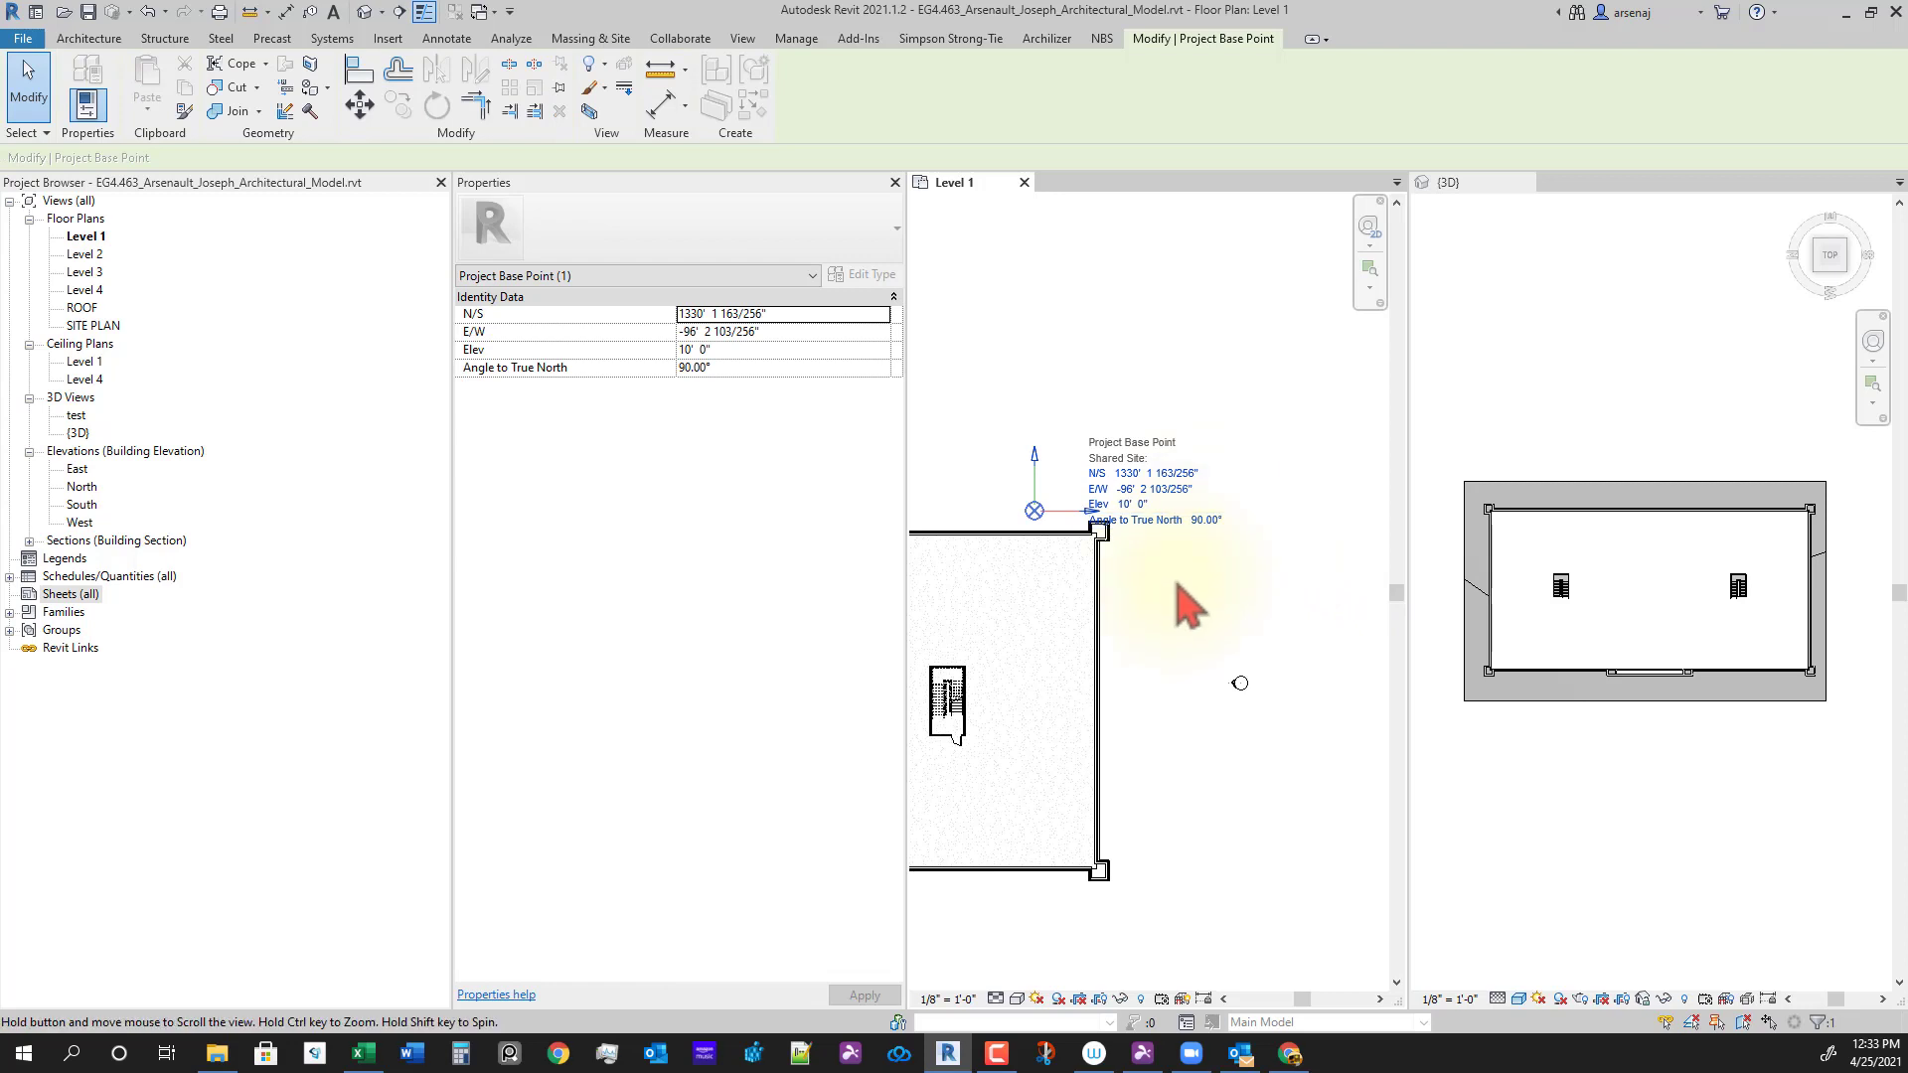
middle_drag(1223, 554, 1258, 529)
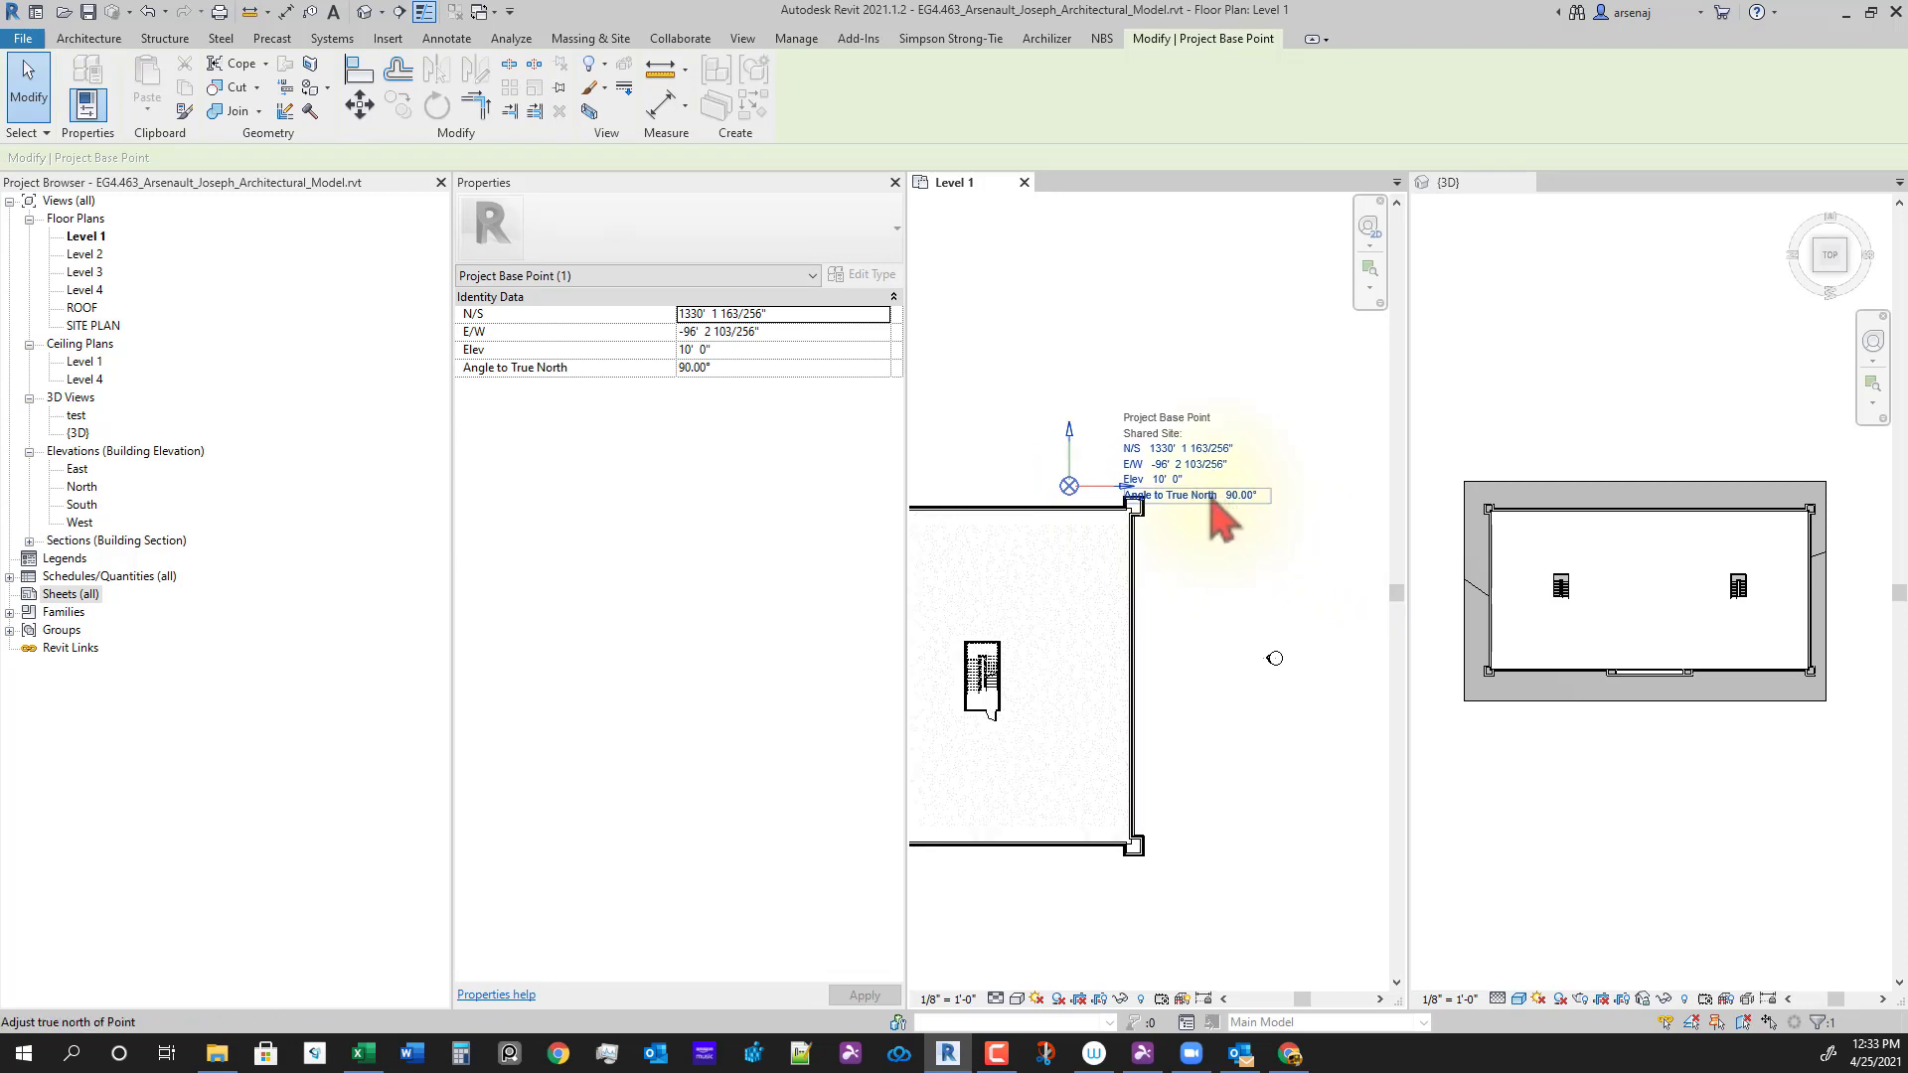
click(1222, 497)
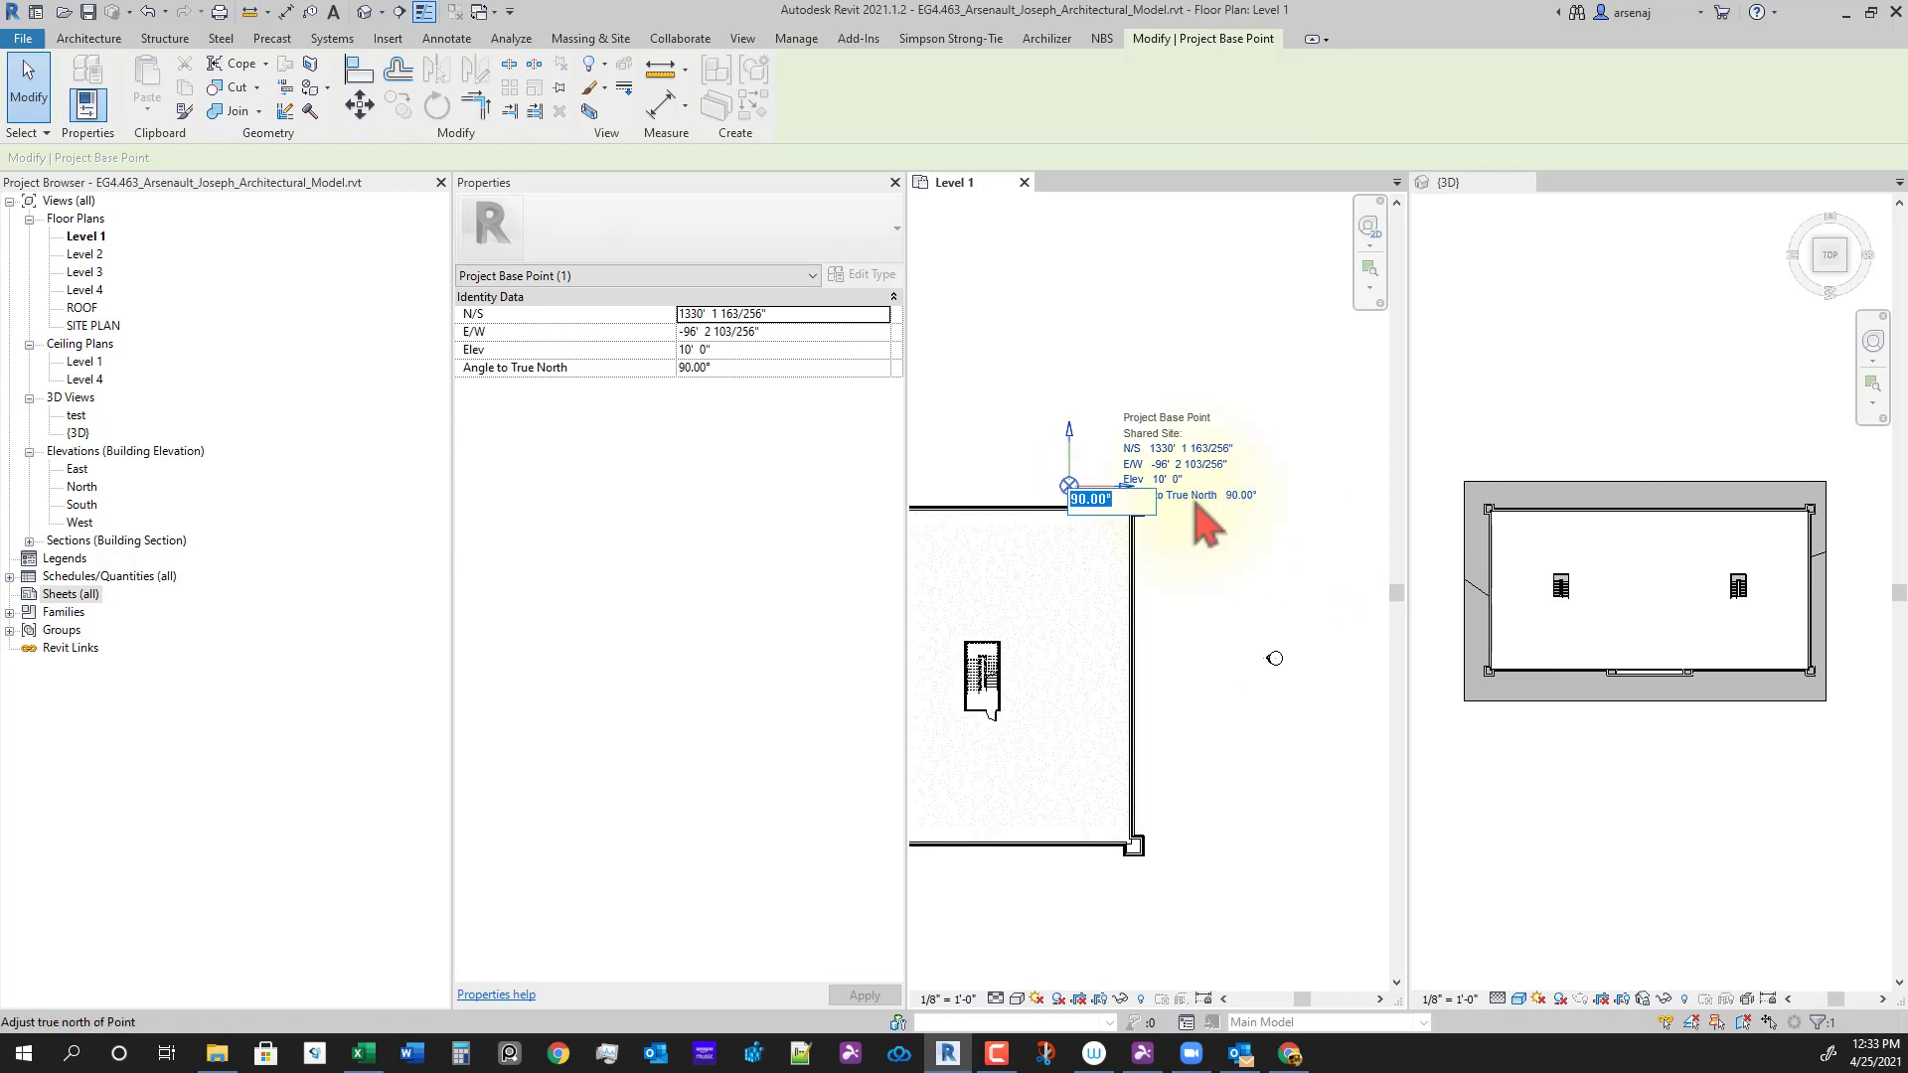
text(0)
key(Return)
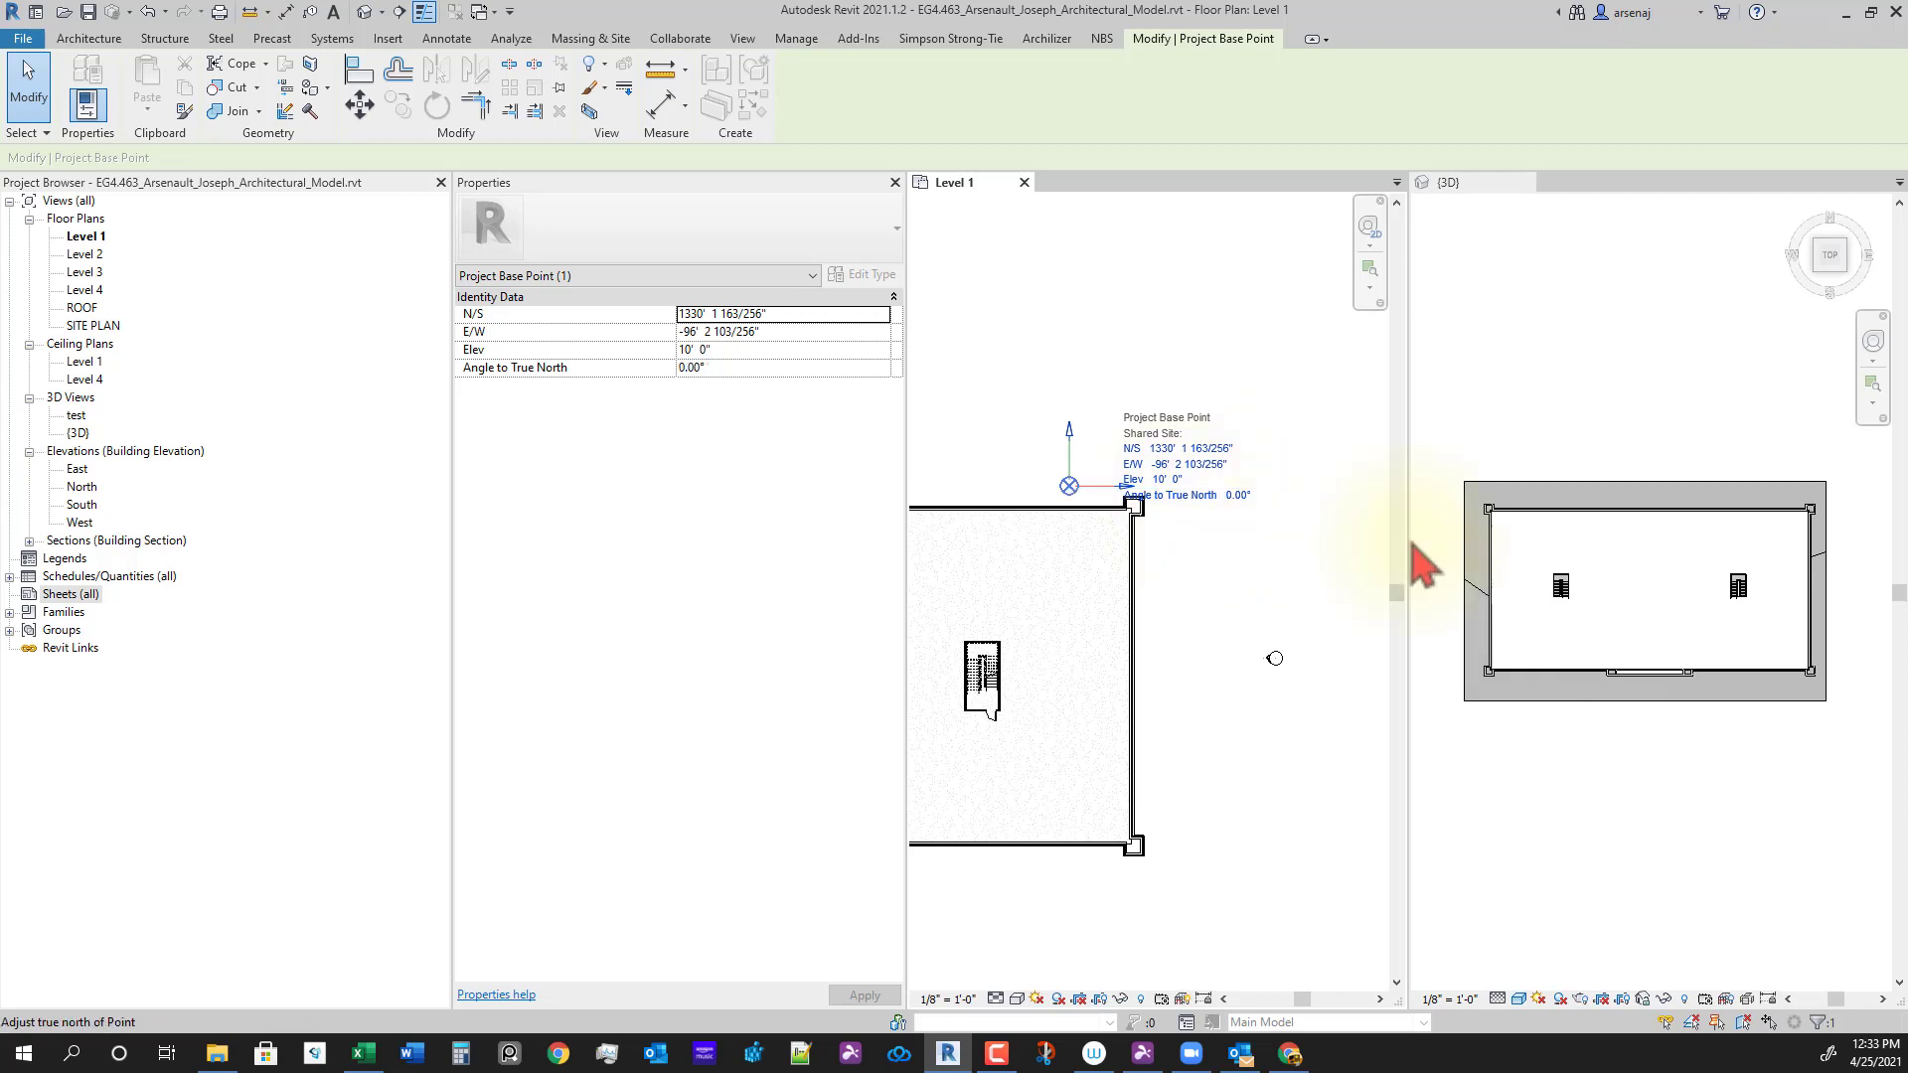
Step: Recheck the project base point, undo the Angle to True North change, and reselect the point to inspect its values
click(1231, 612)
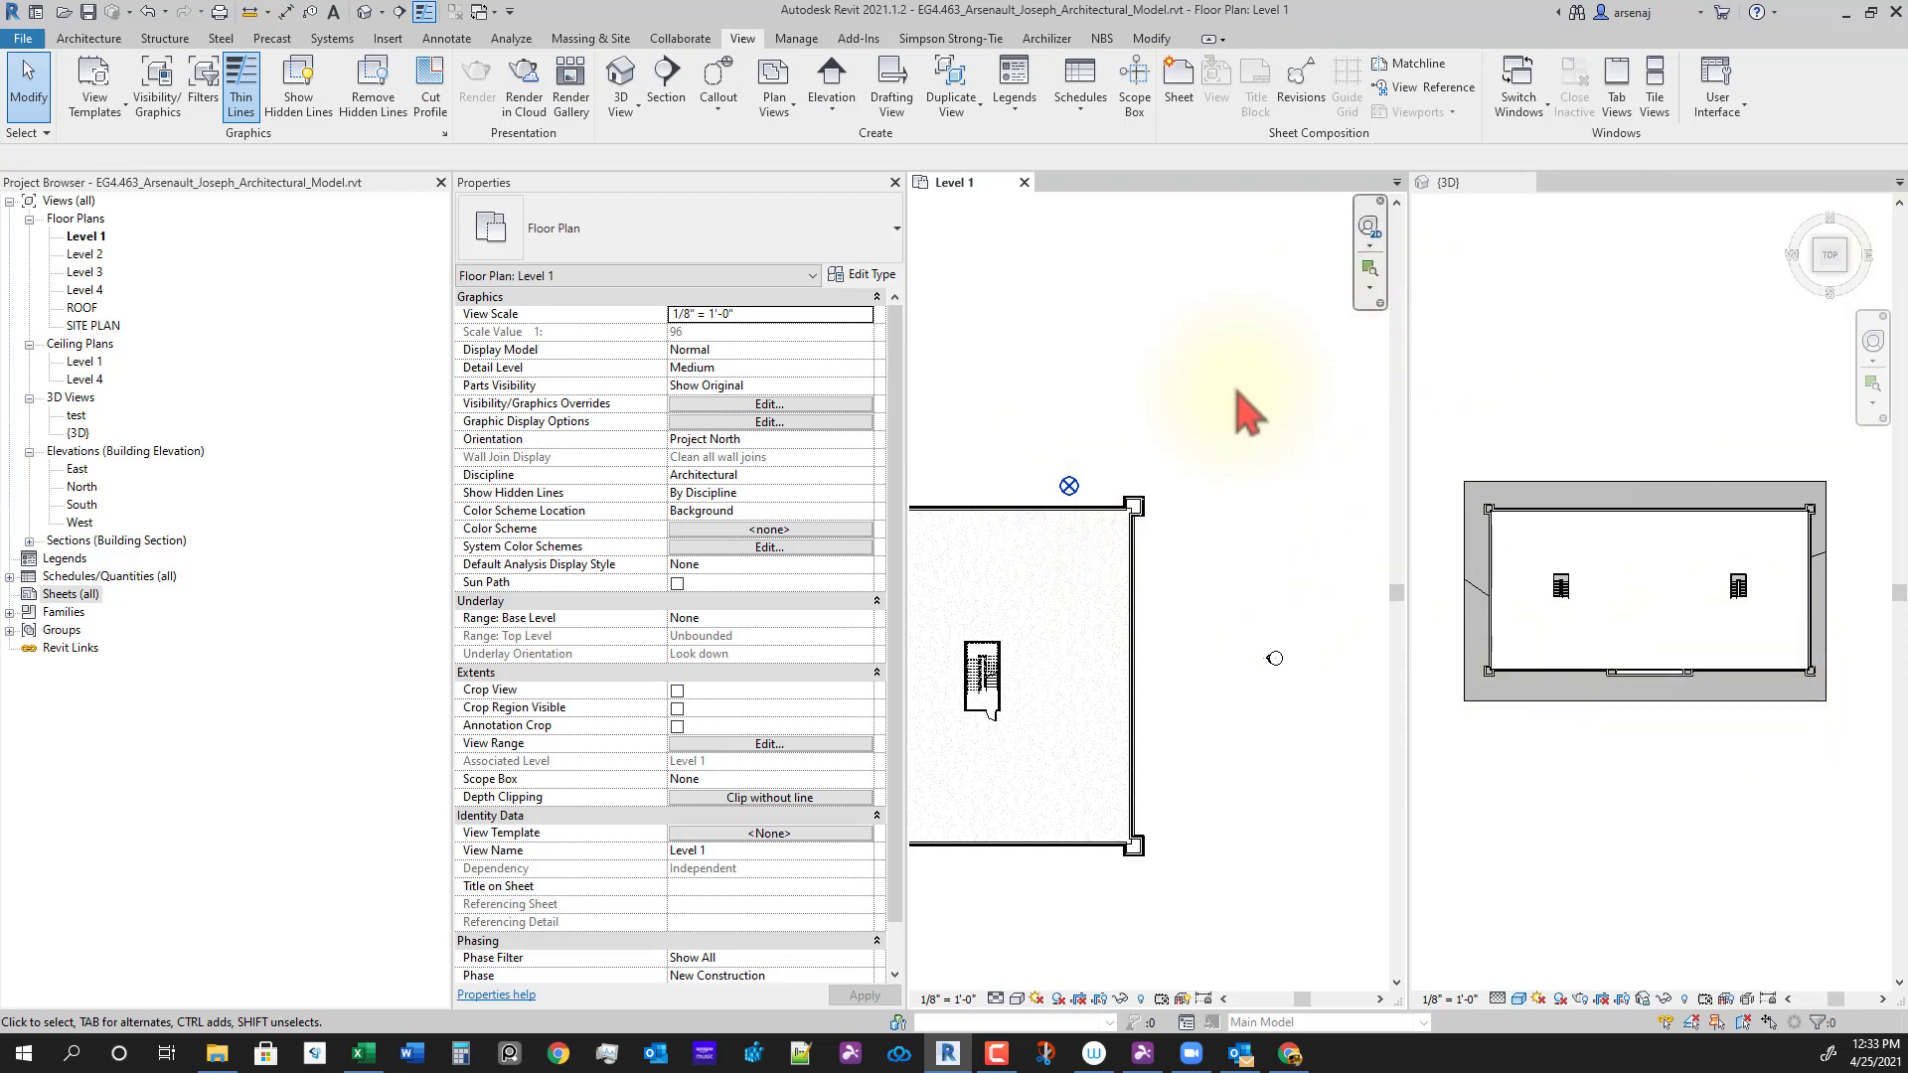
click(1070, 487)
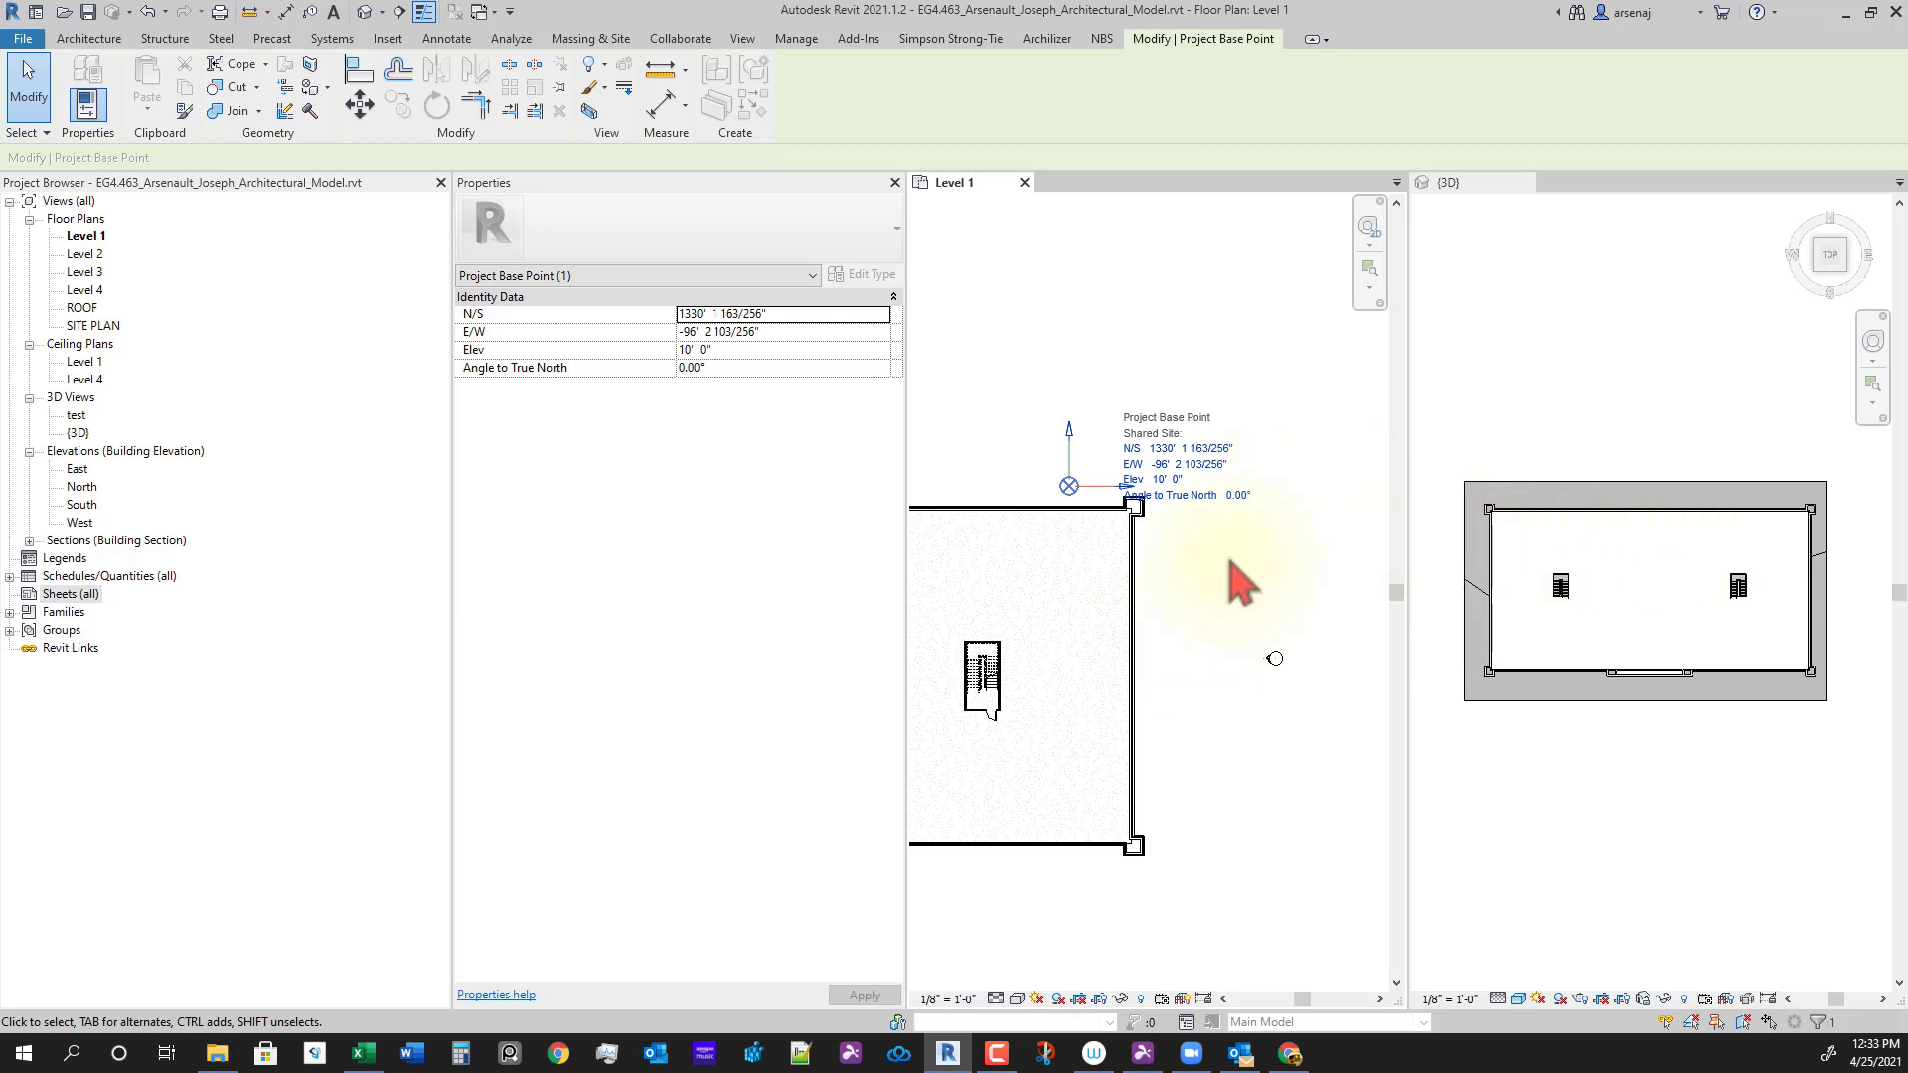
middle_drag(1233, 548, 1290, 552)
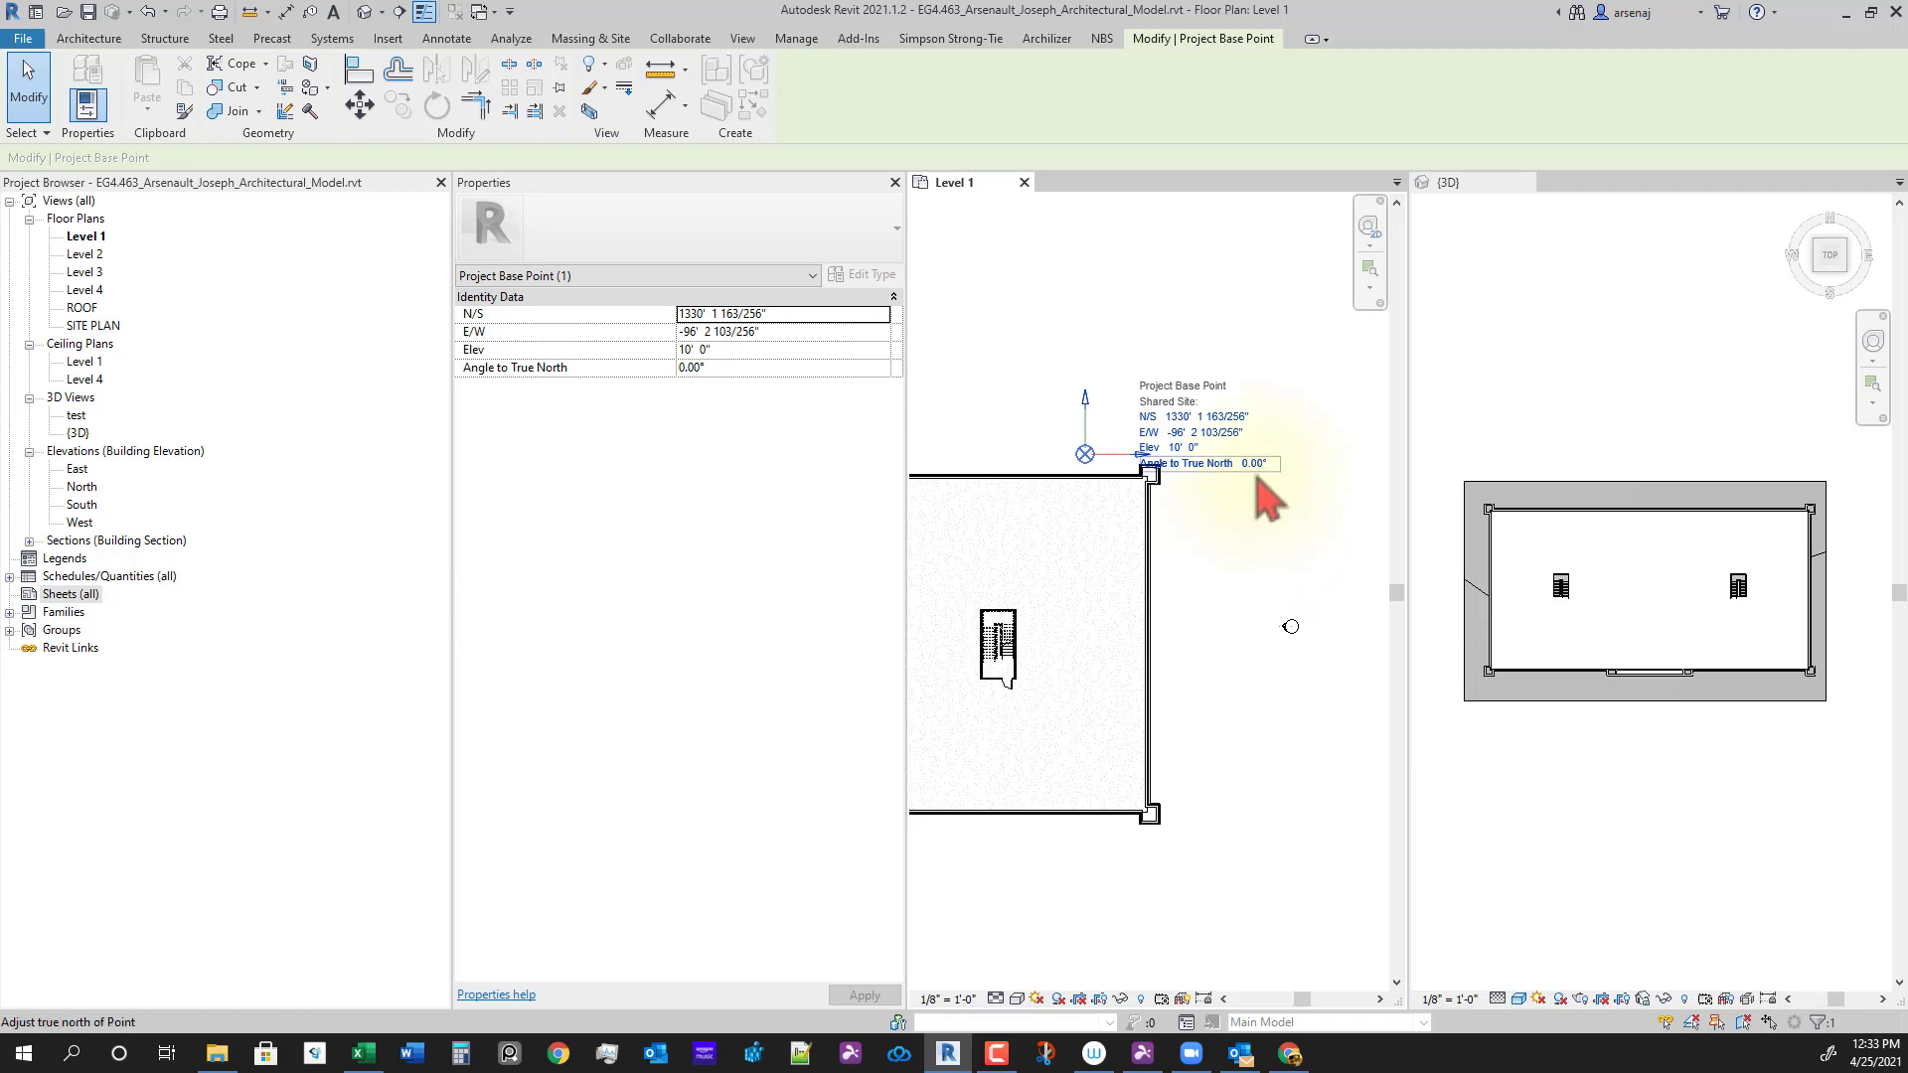
key(ctrl+z)
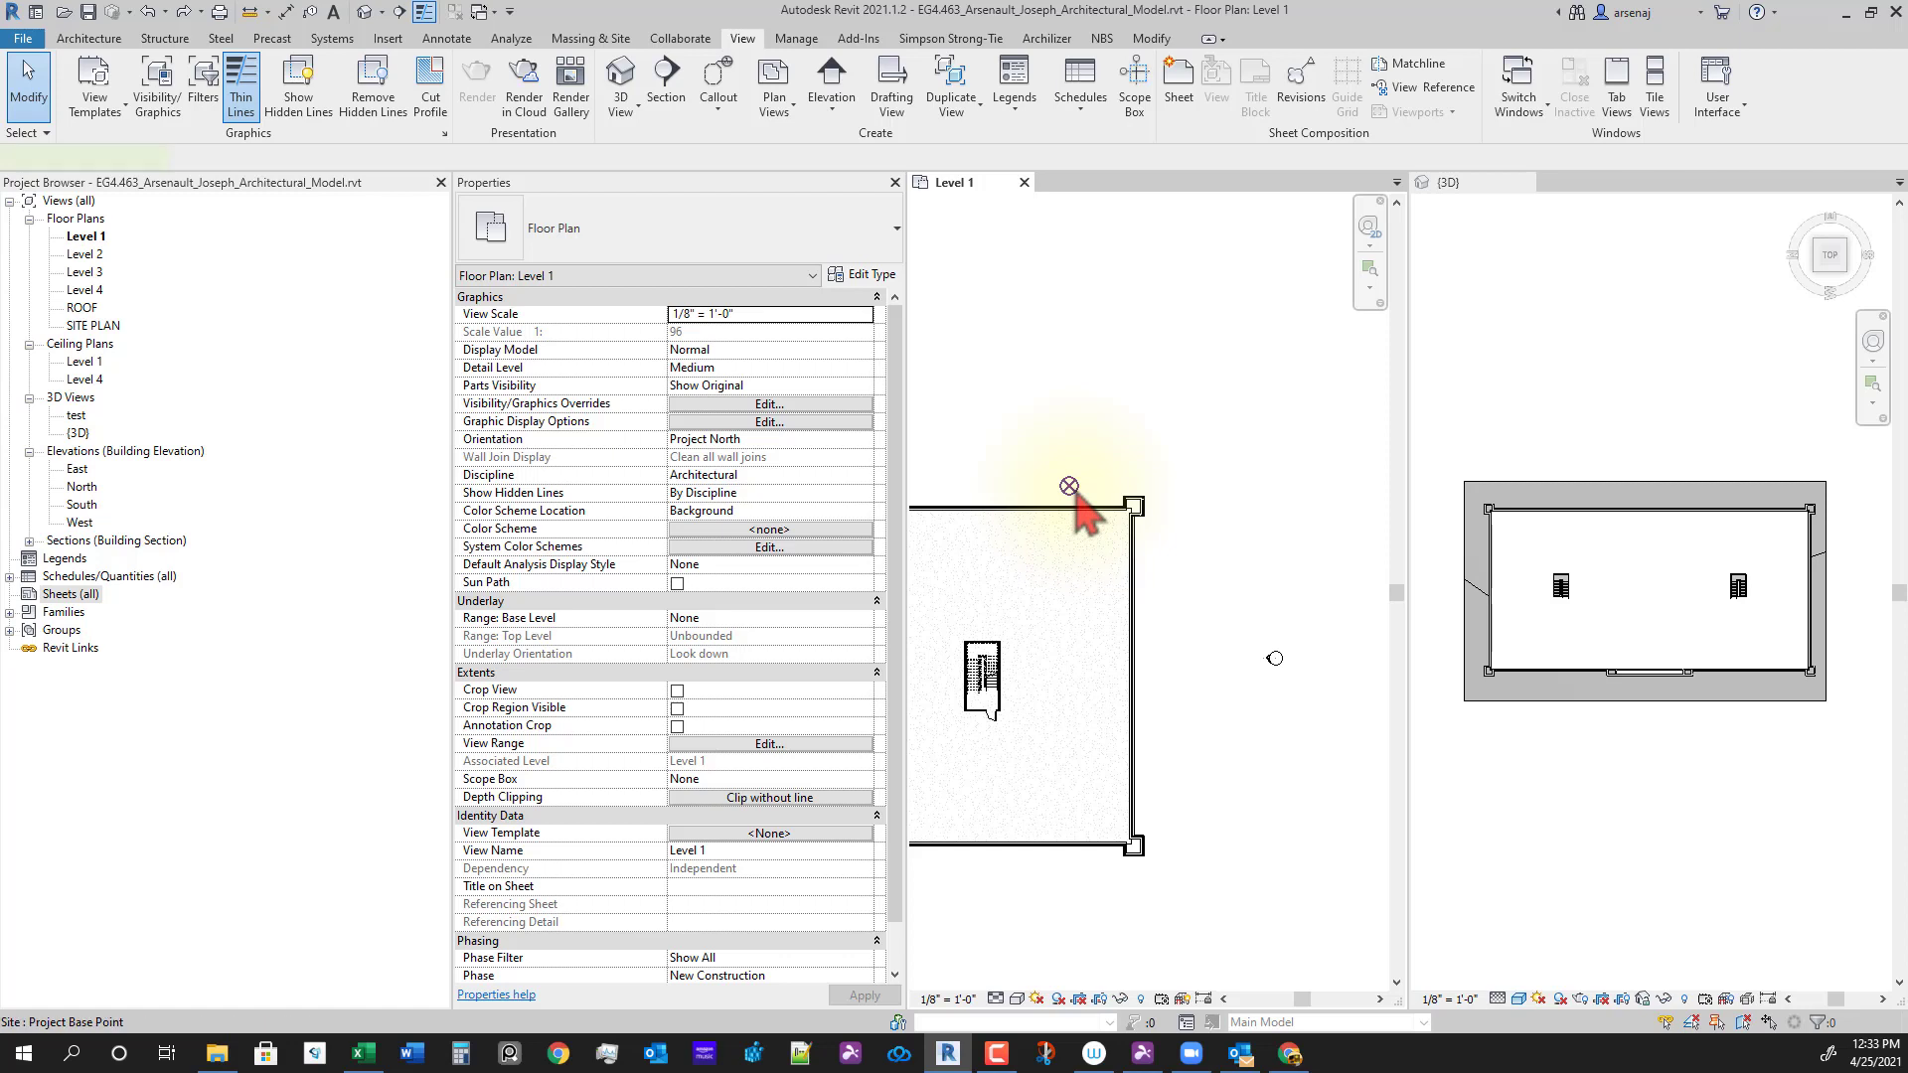
click(1071, 488)
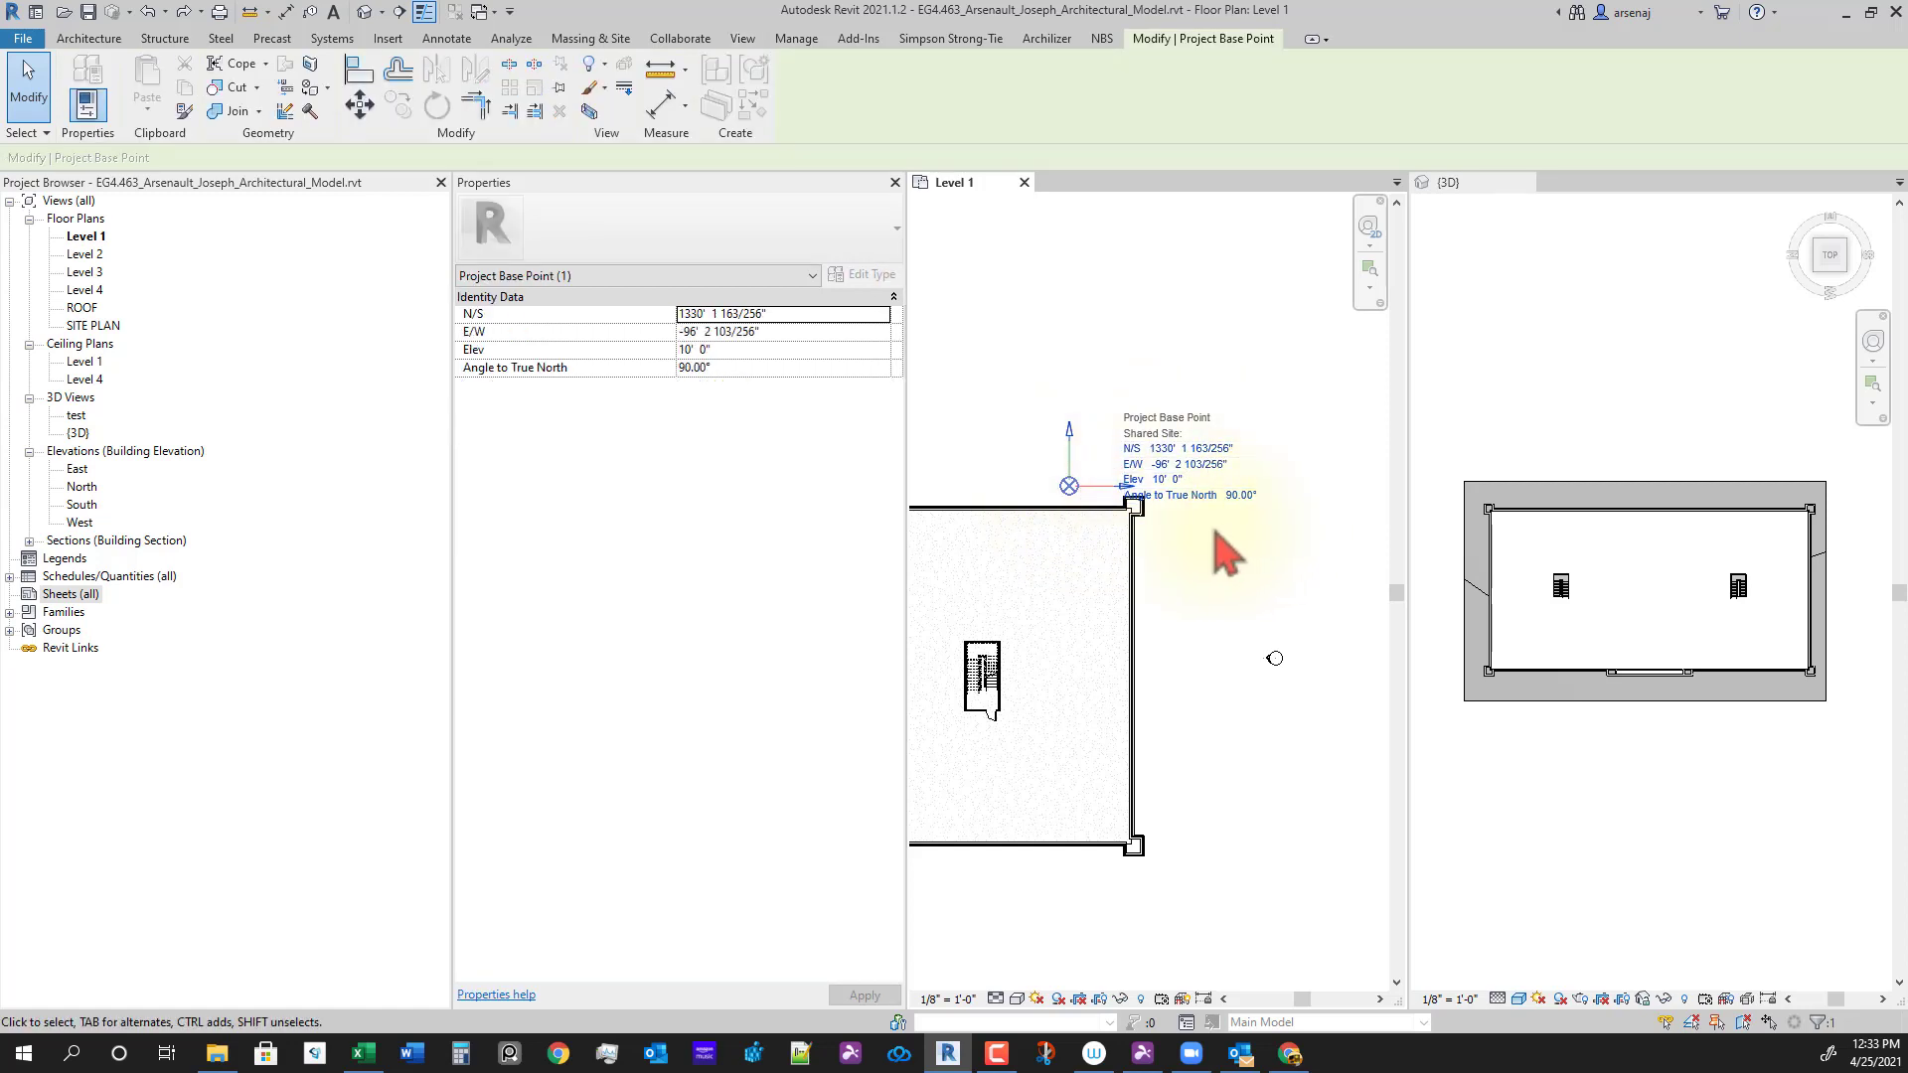
scroll(1227, 557, down, 4)
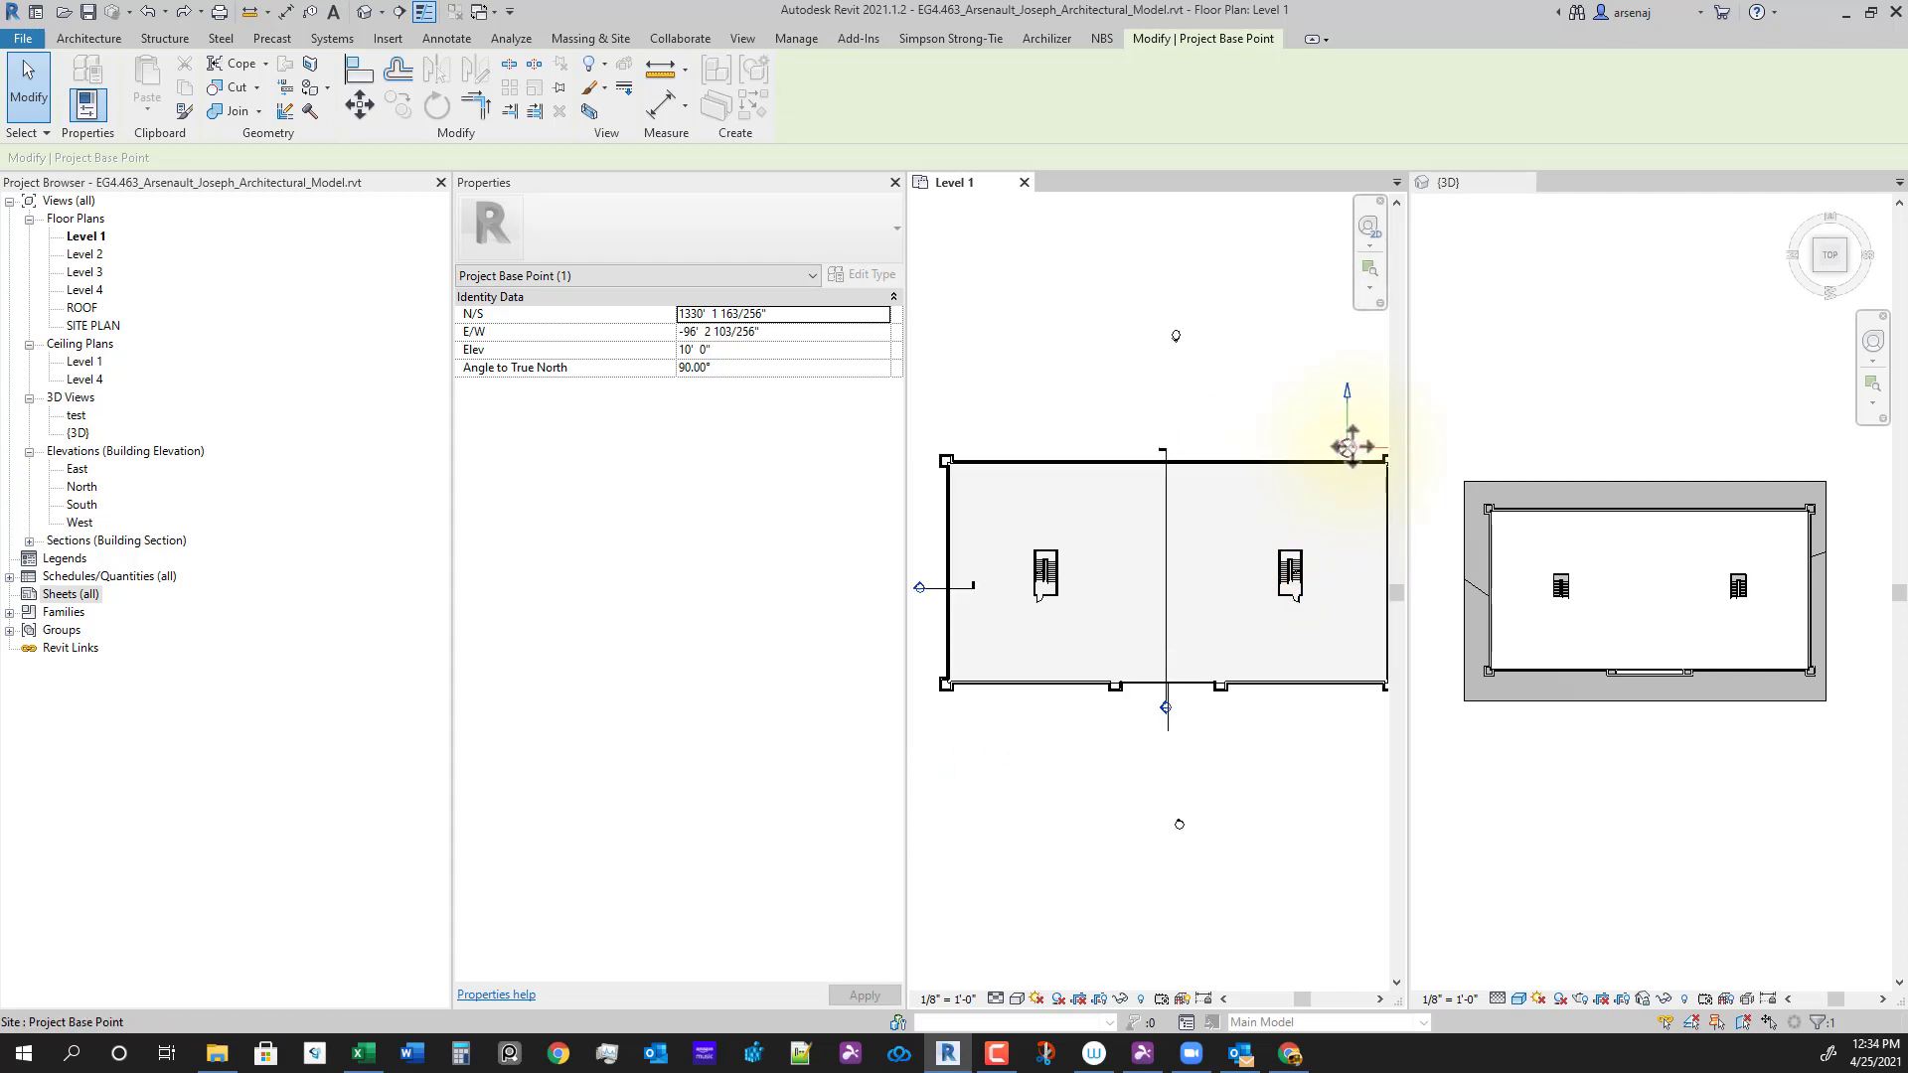
Step: Move the project base point from the upper wall to just outside the building's lower-left corner in the Level 1 plan
drag(1350, 448, 942, 698)
scroll(962, 747, up, 2)
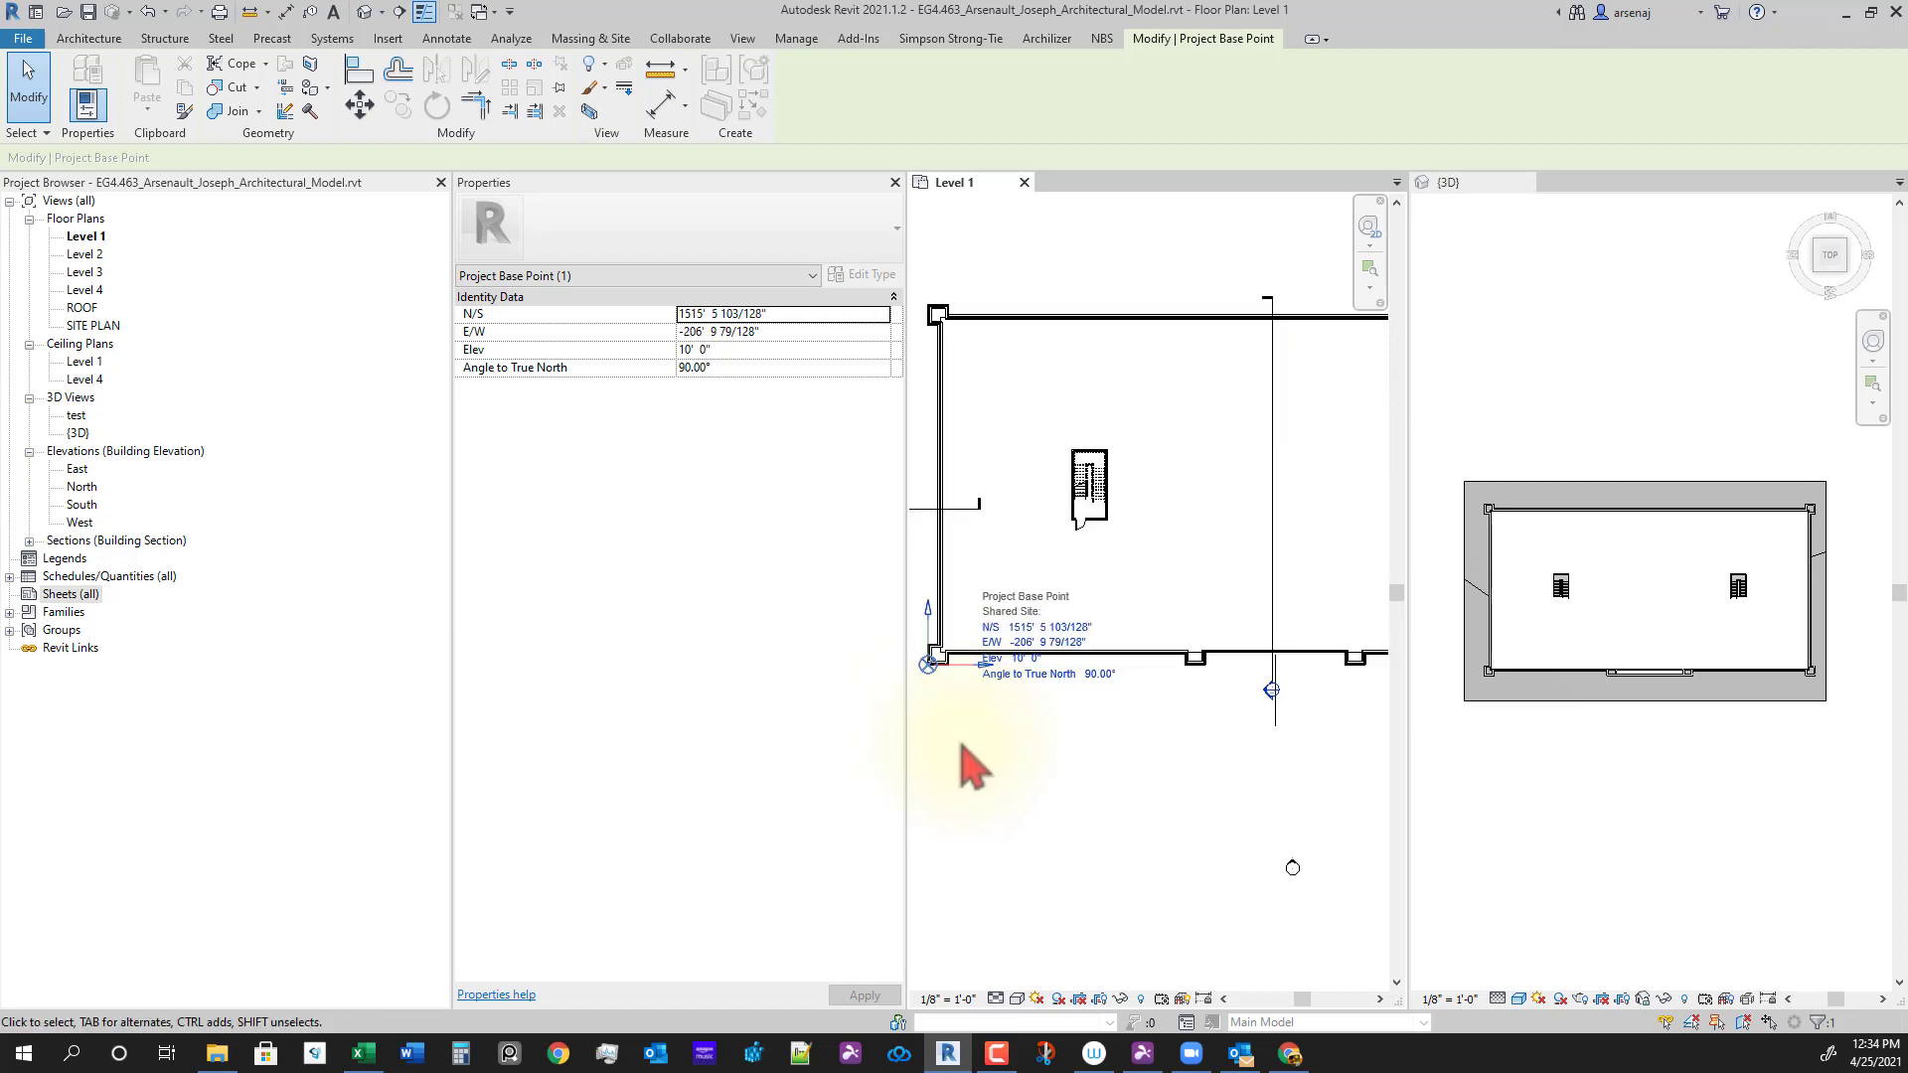
scroll(972, 768, up, 2)
middle_drag(972, 768, 1232, 758)
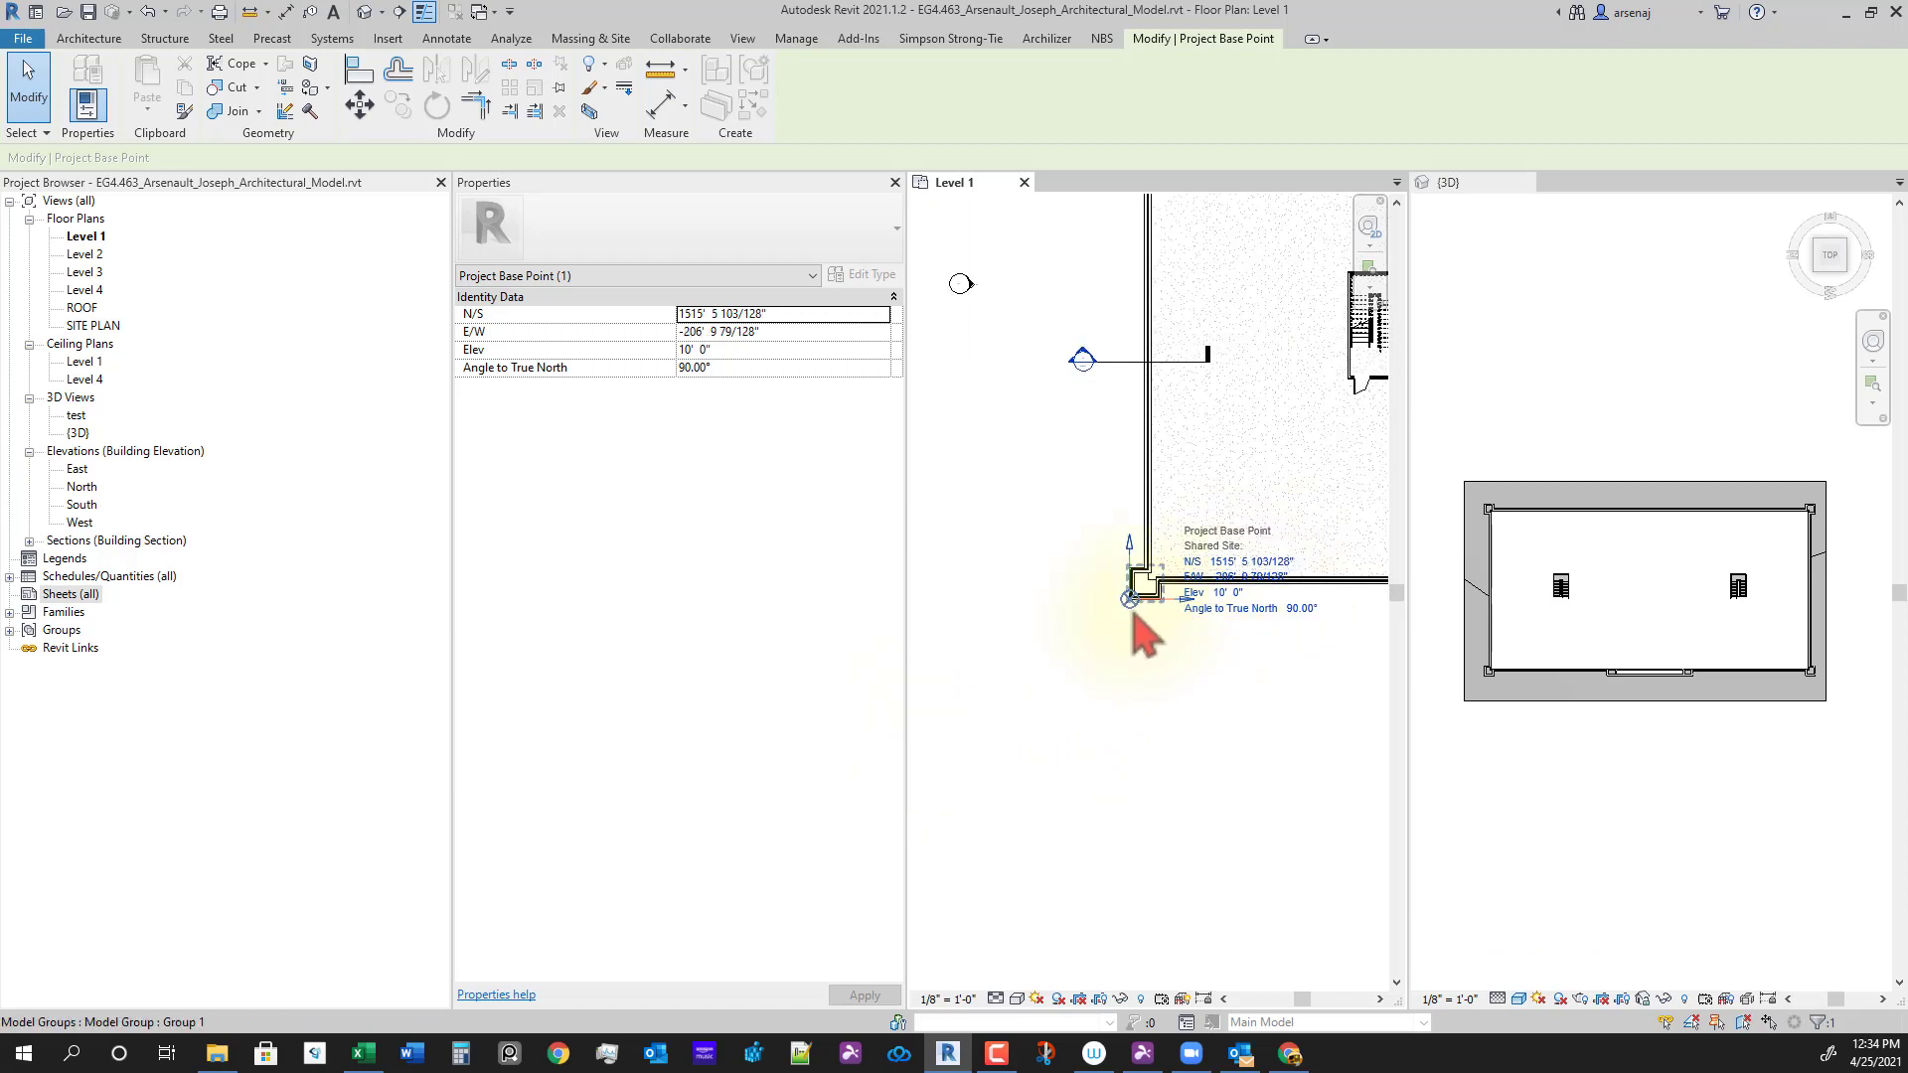
drag(1129, 608, 1105, 629)
scroll(1257, 640, up, 2)
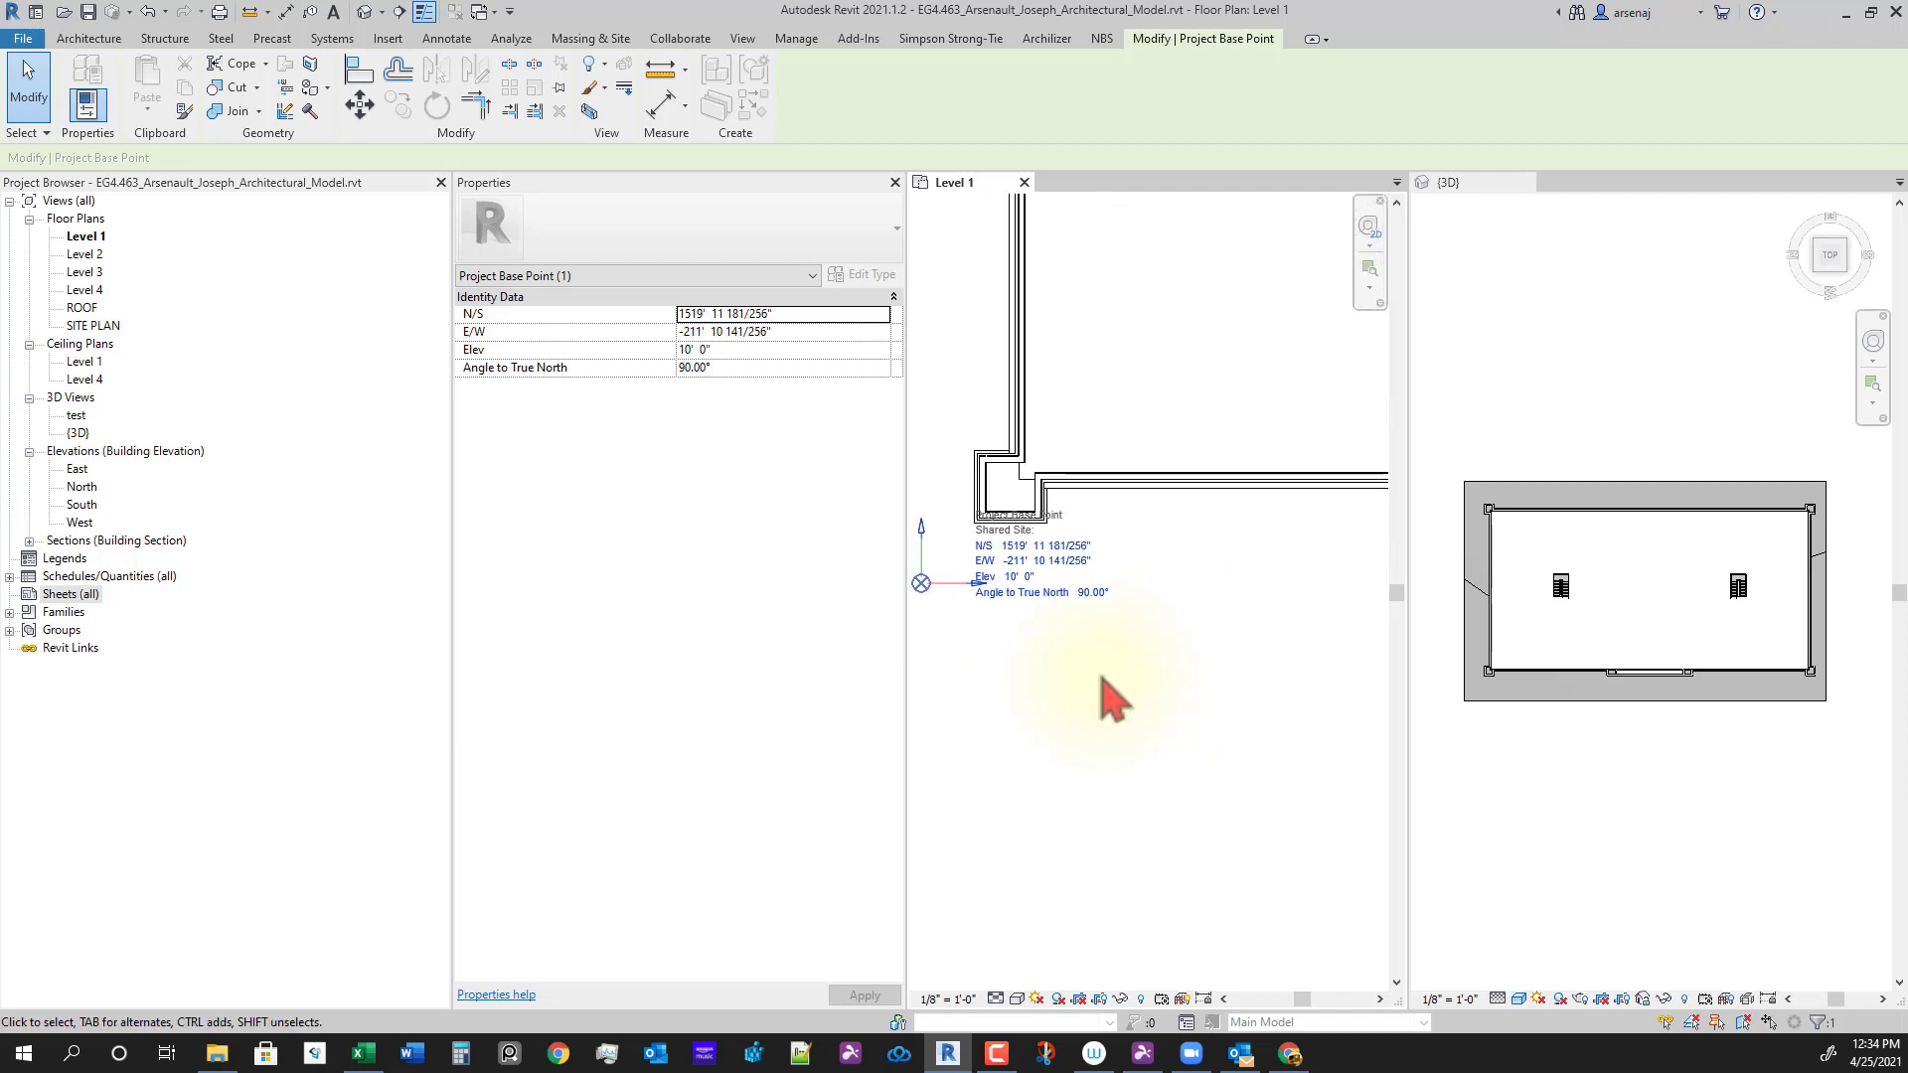
middle_drag(1100, 695, 1327, 640)
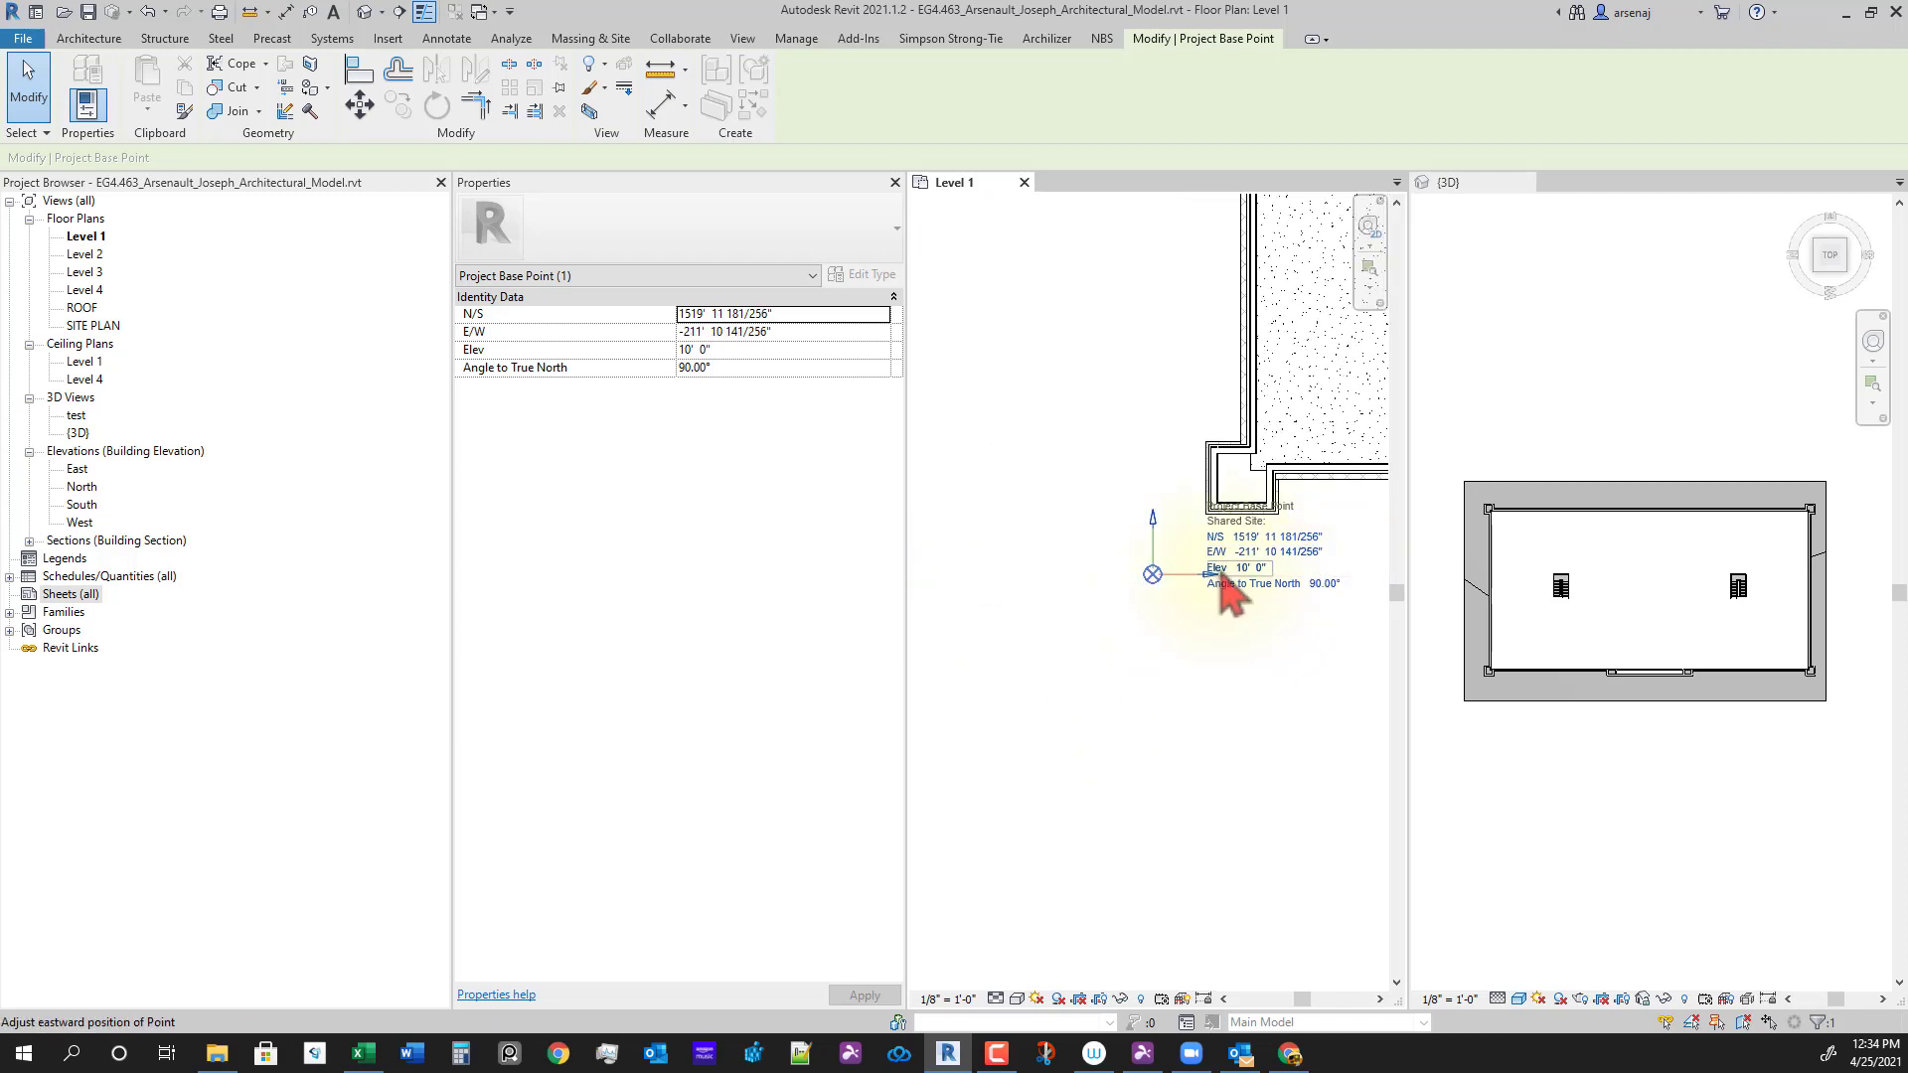
Step: Snap the project base point onto the outermost wall corner at the building's lower-left corner
scroll(1160, 586, up, 2)
middle_drag(1160, 587, 1124, 645)
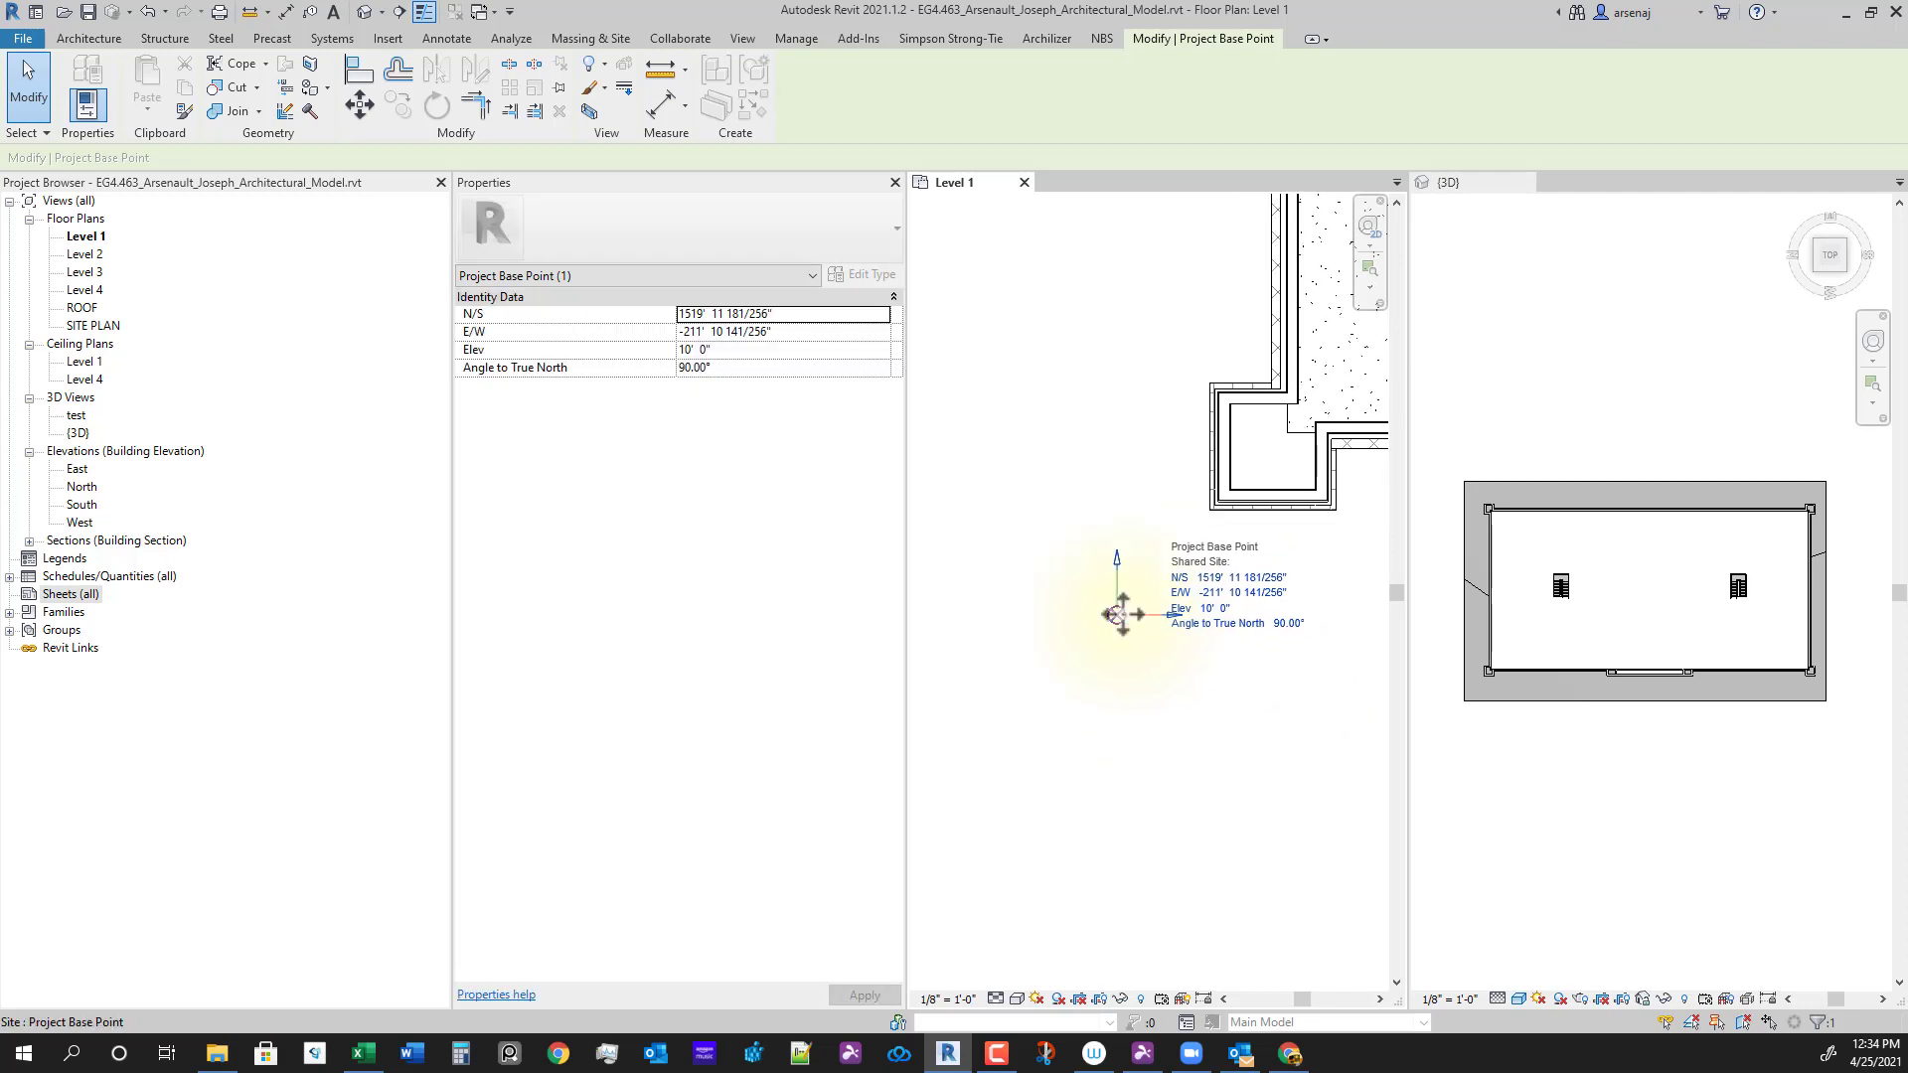
drag(1203, 529, 1203, 530)
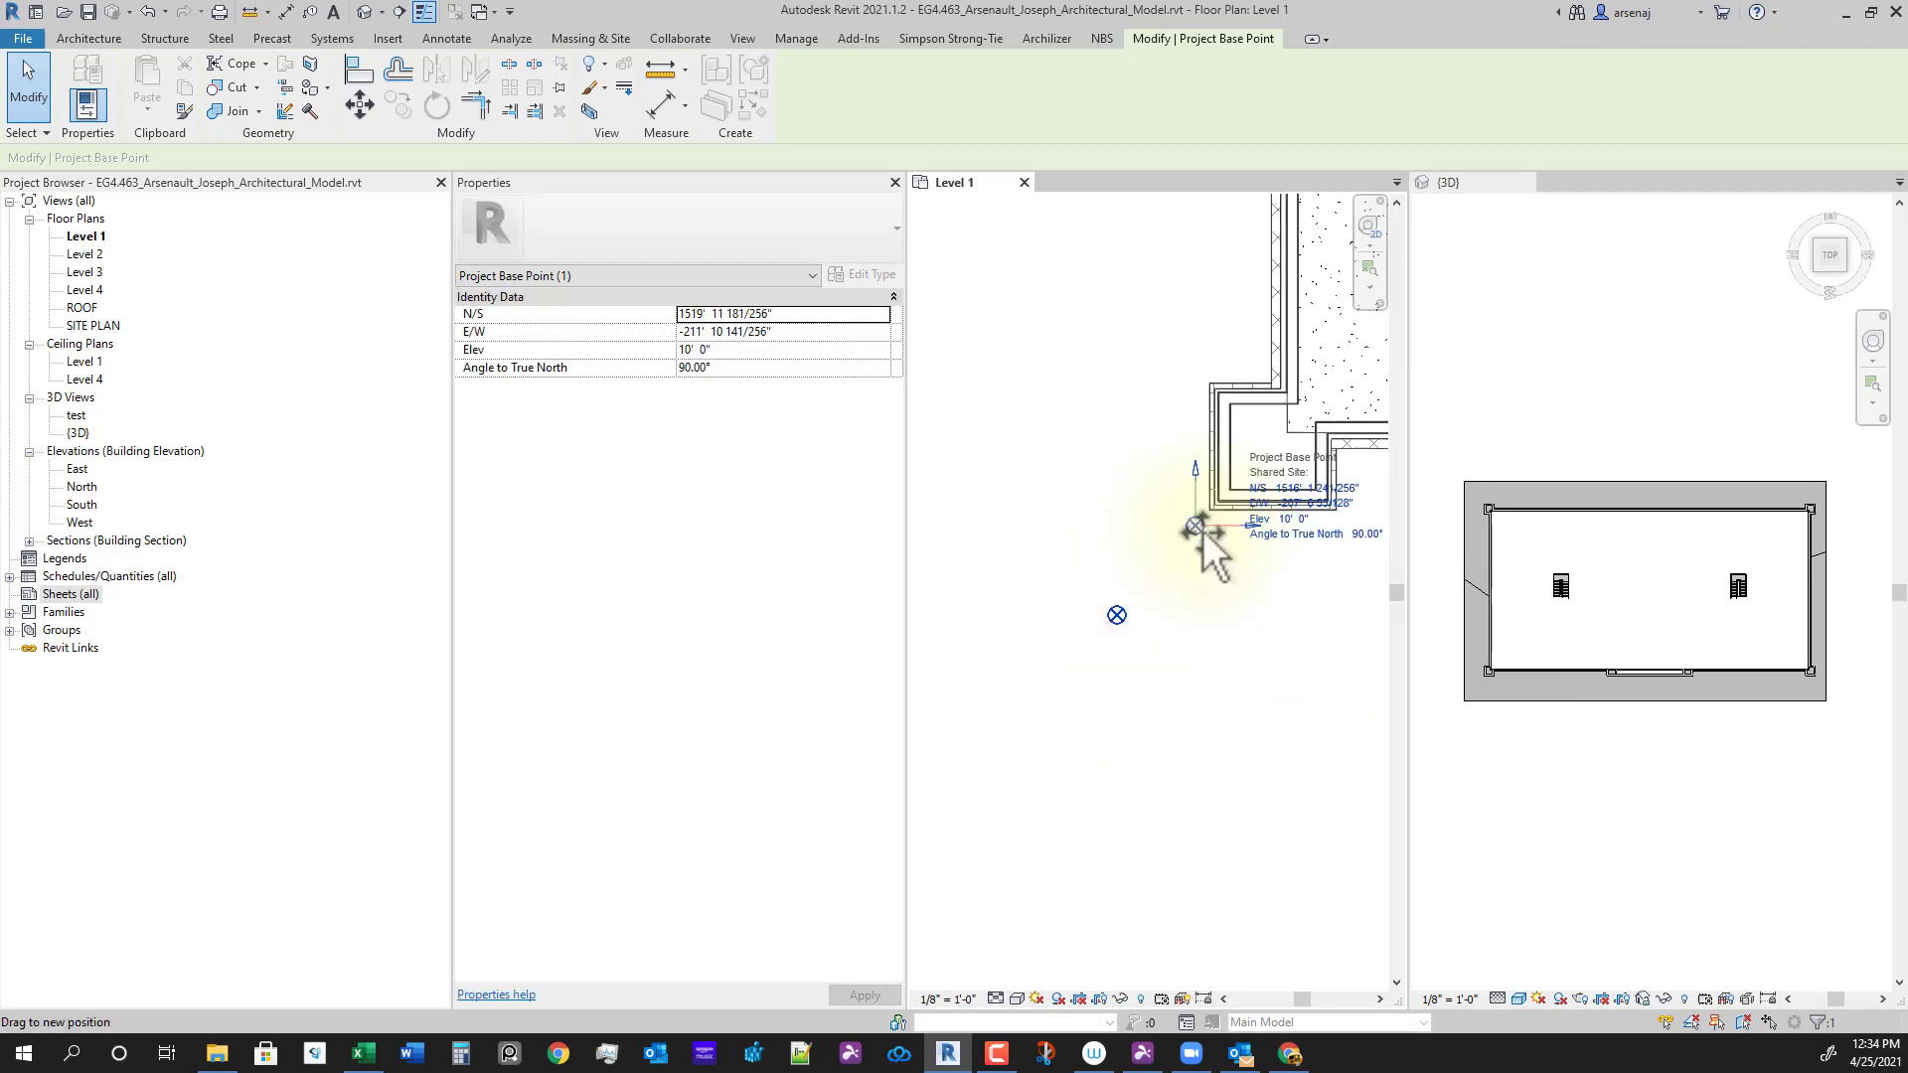
scroll(1242, 636, up, 4)
scroll(997, 696, up, 1)
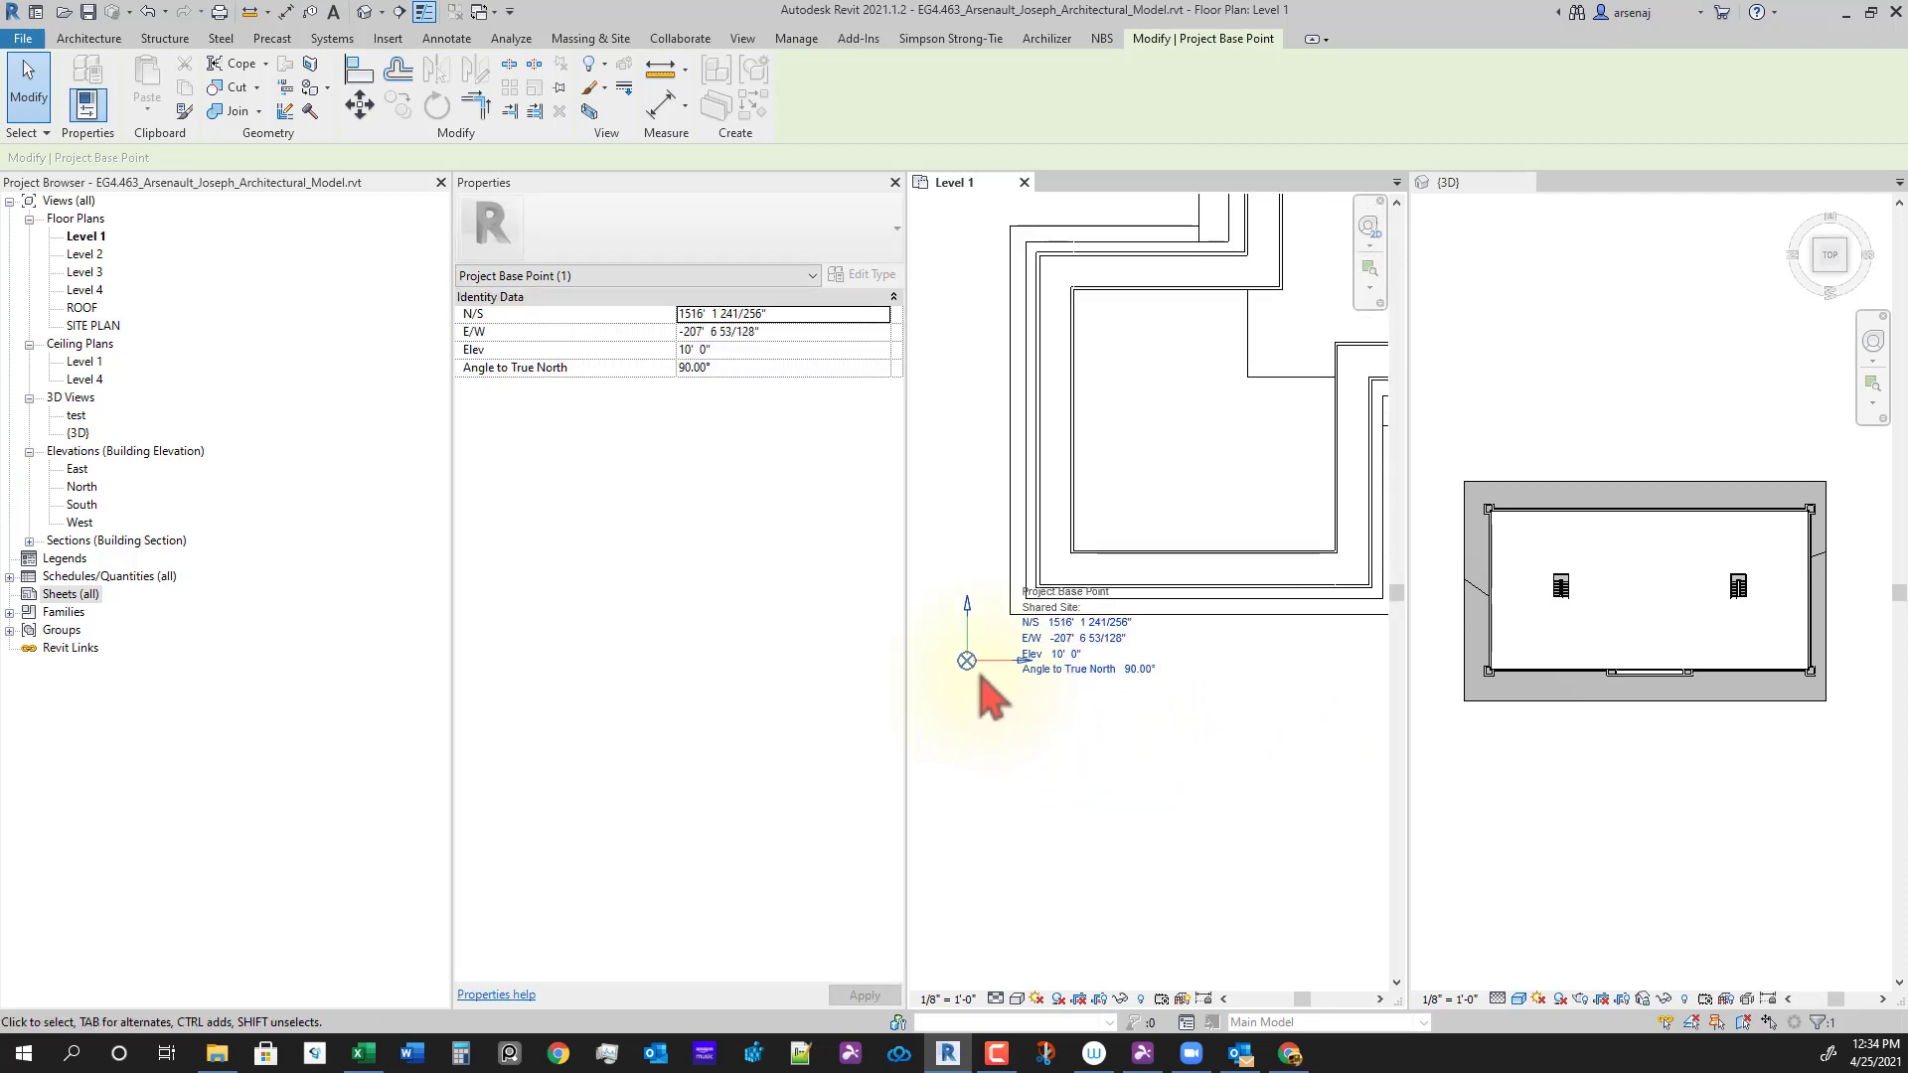
drag(1011, 622, 1012, 620)
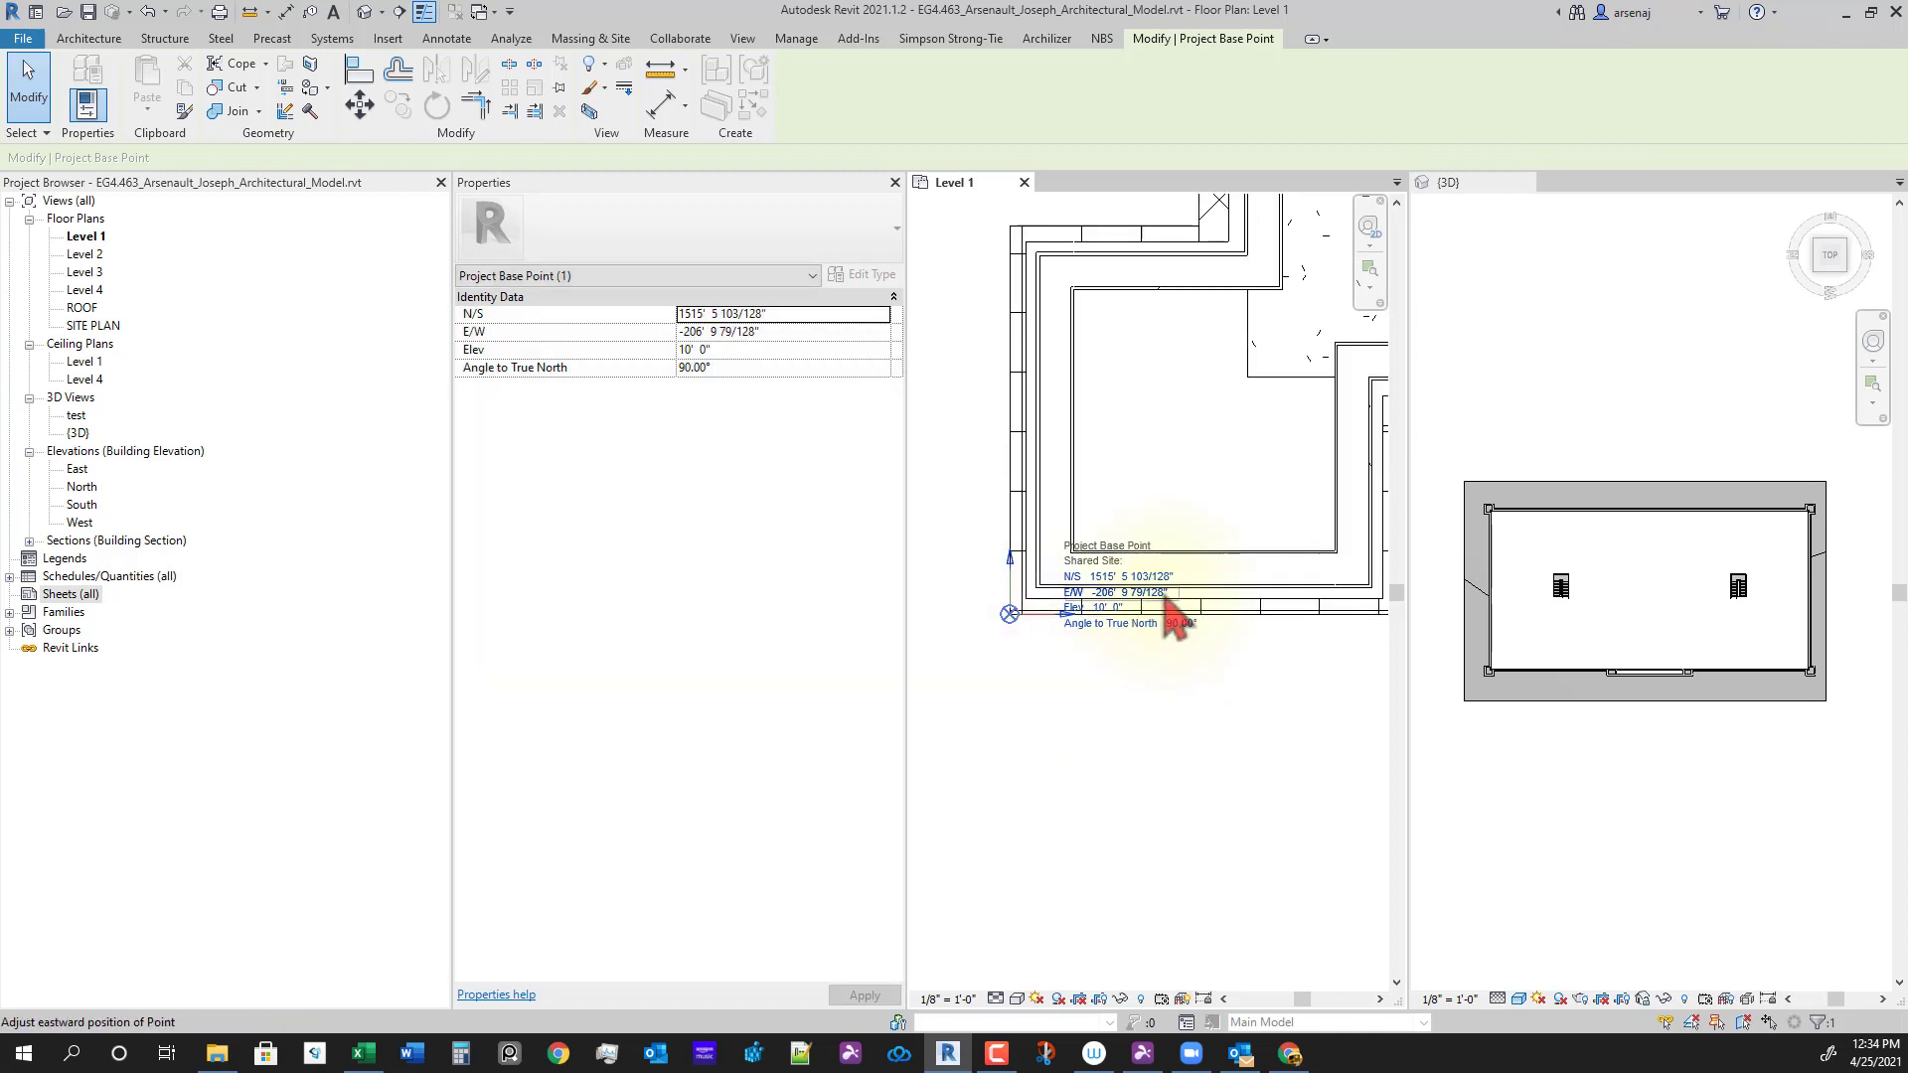
Step: Set the project base point's N/S coordinate to 1515'
click(1133, 577)
click(1062, 628)
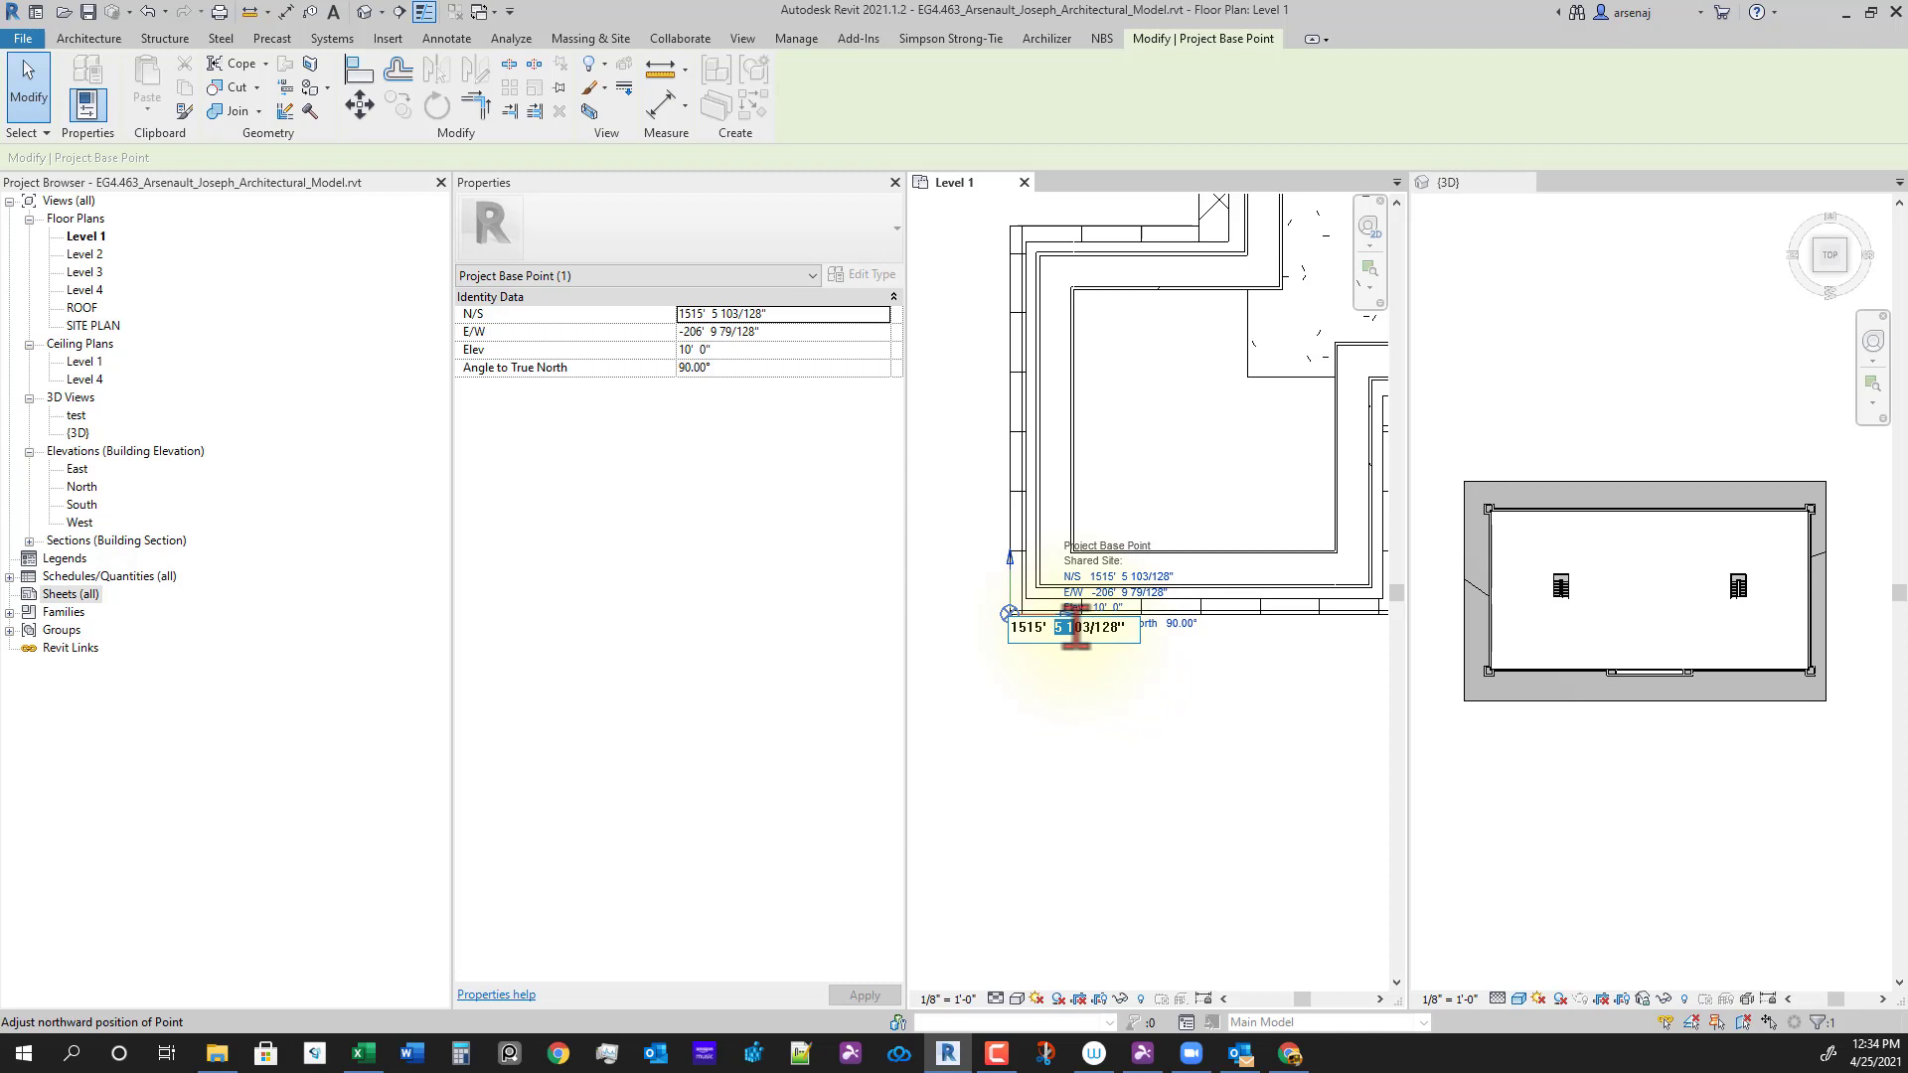
drag(1076, 629, 1163, 637)
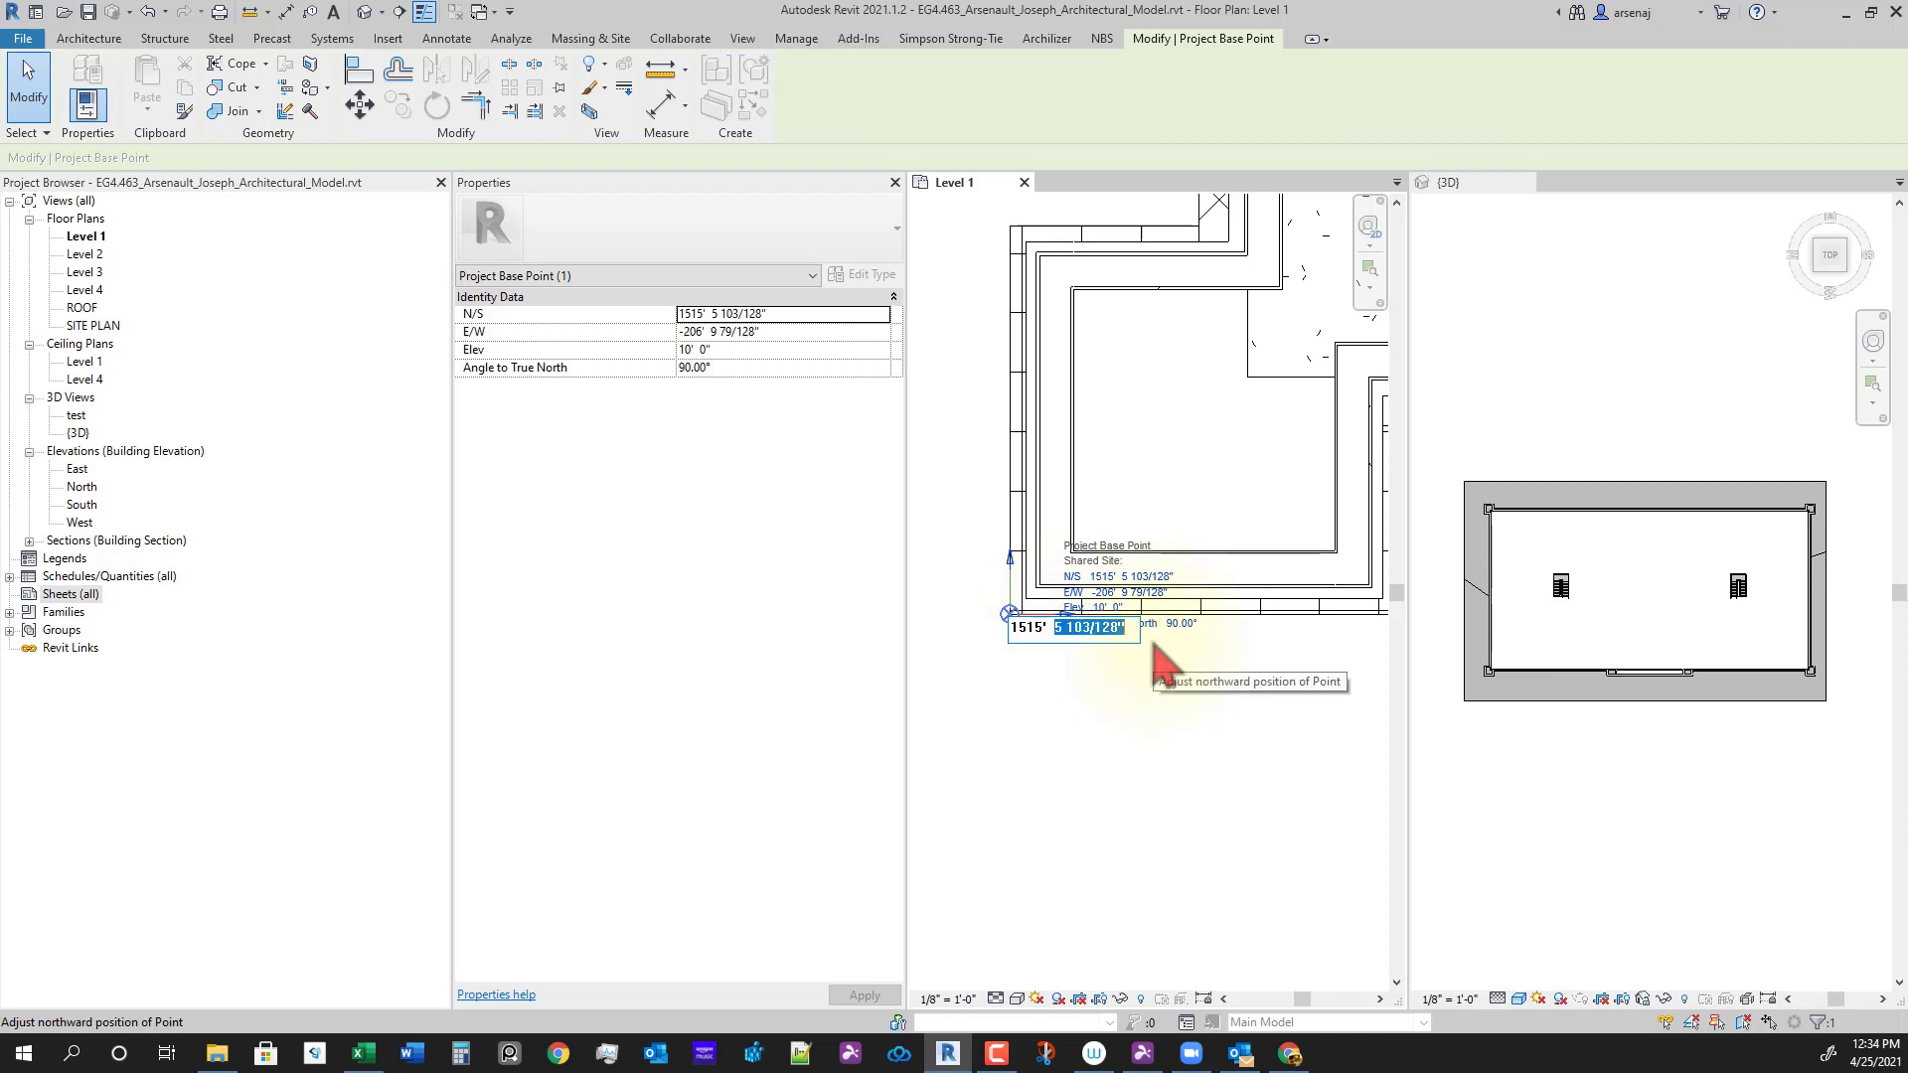
key(BackSpace)
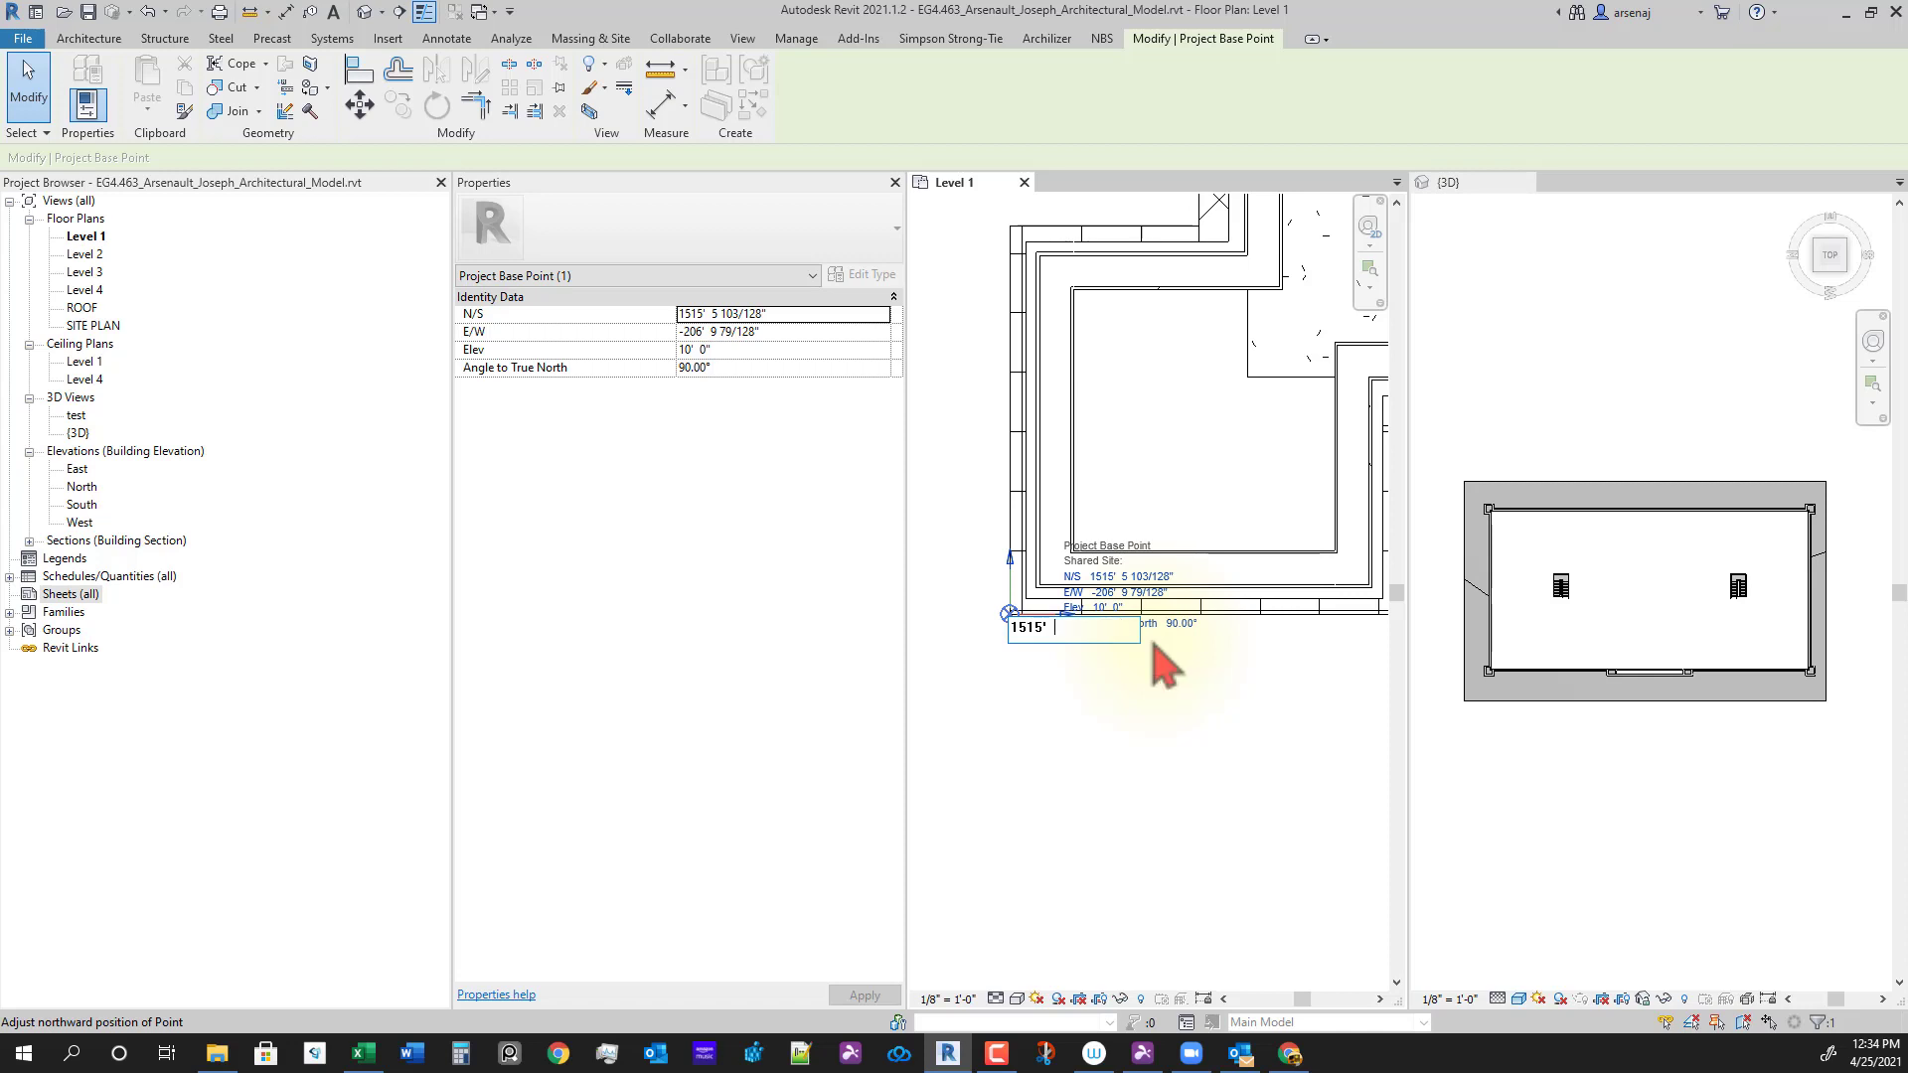
key(Return)
click(1140, 707)
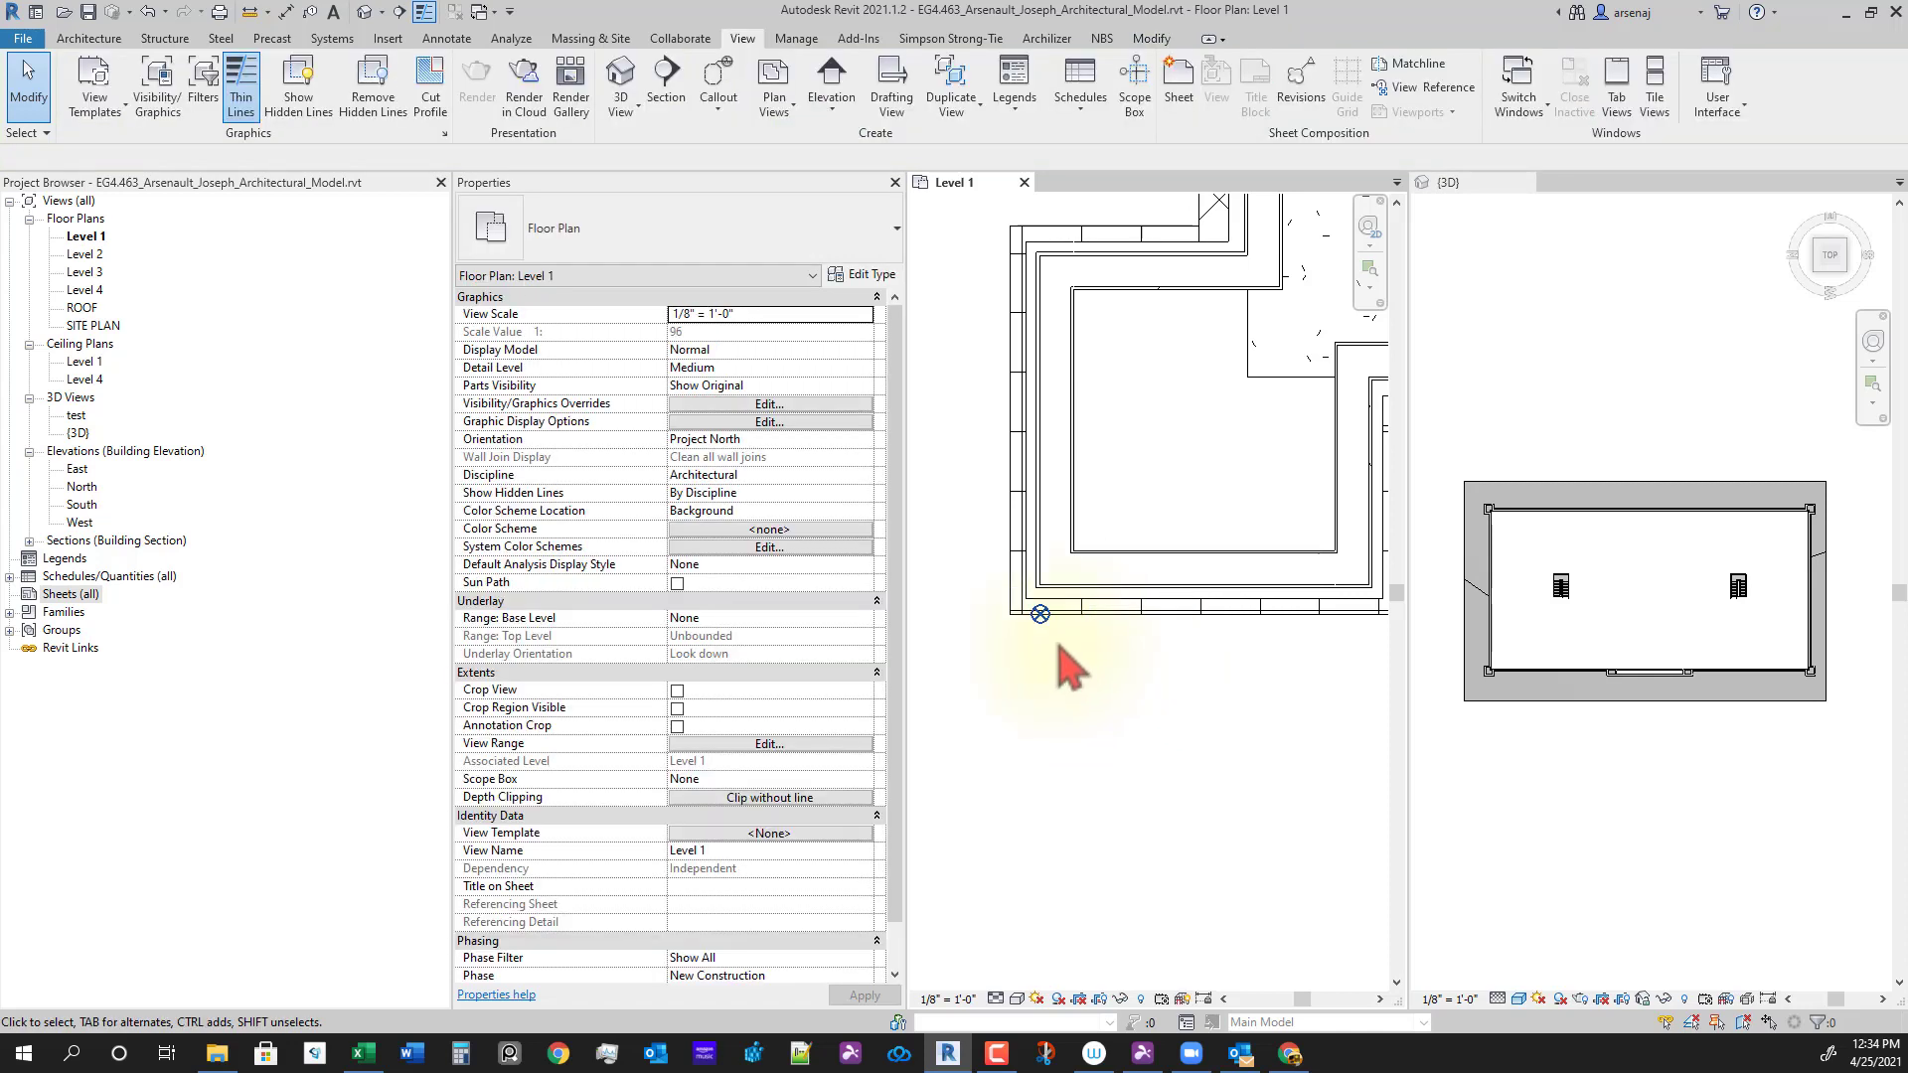
Step: Reselect the project base point and set its E/W coordinate to -206'
click(1039, 626)
click(1044, 632)
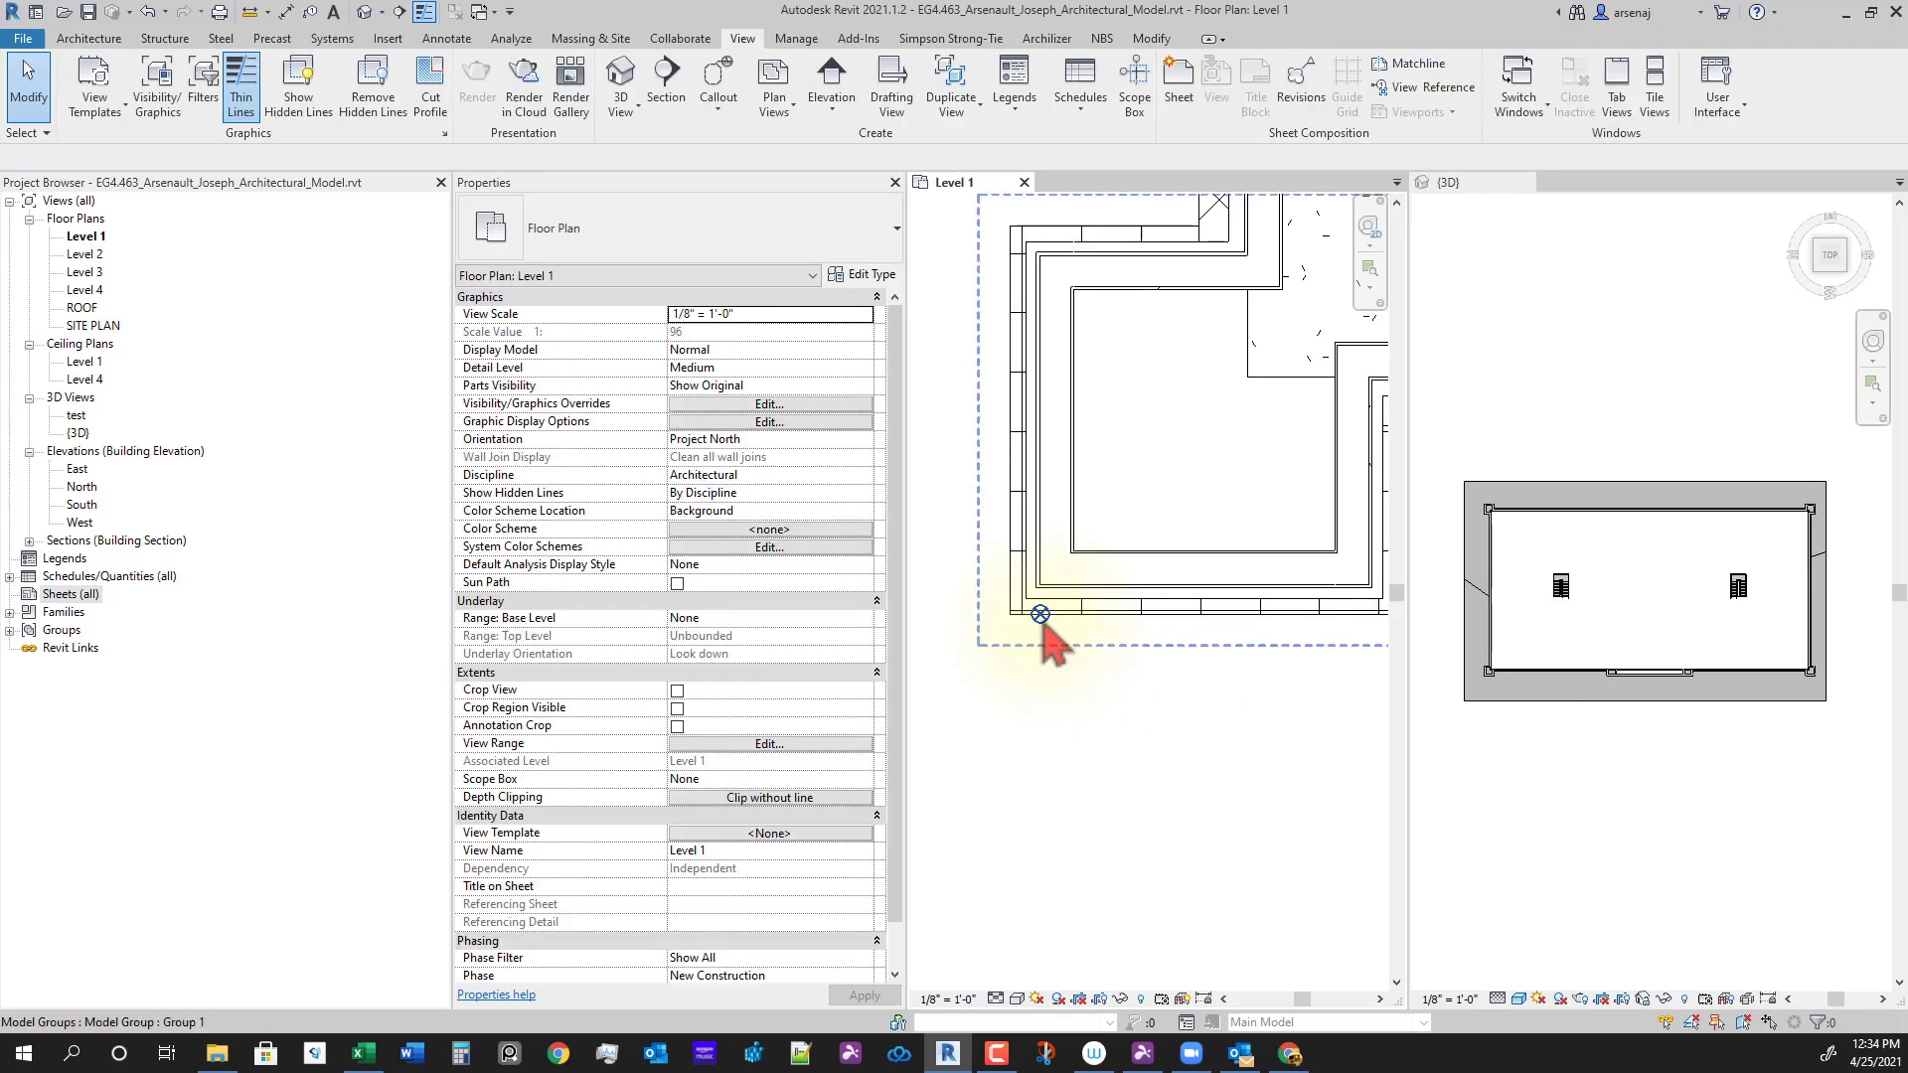
click(1041, 628)
click(1039, 626)
click(1040, 616)
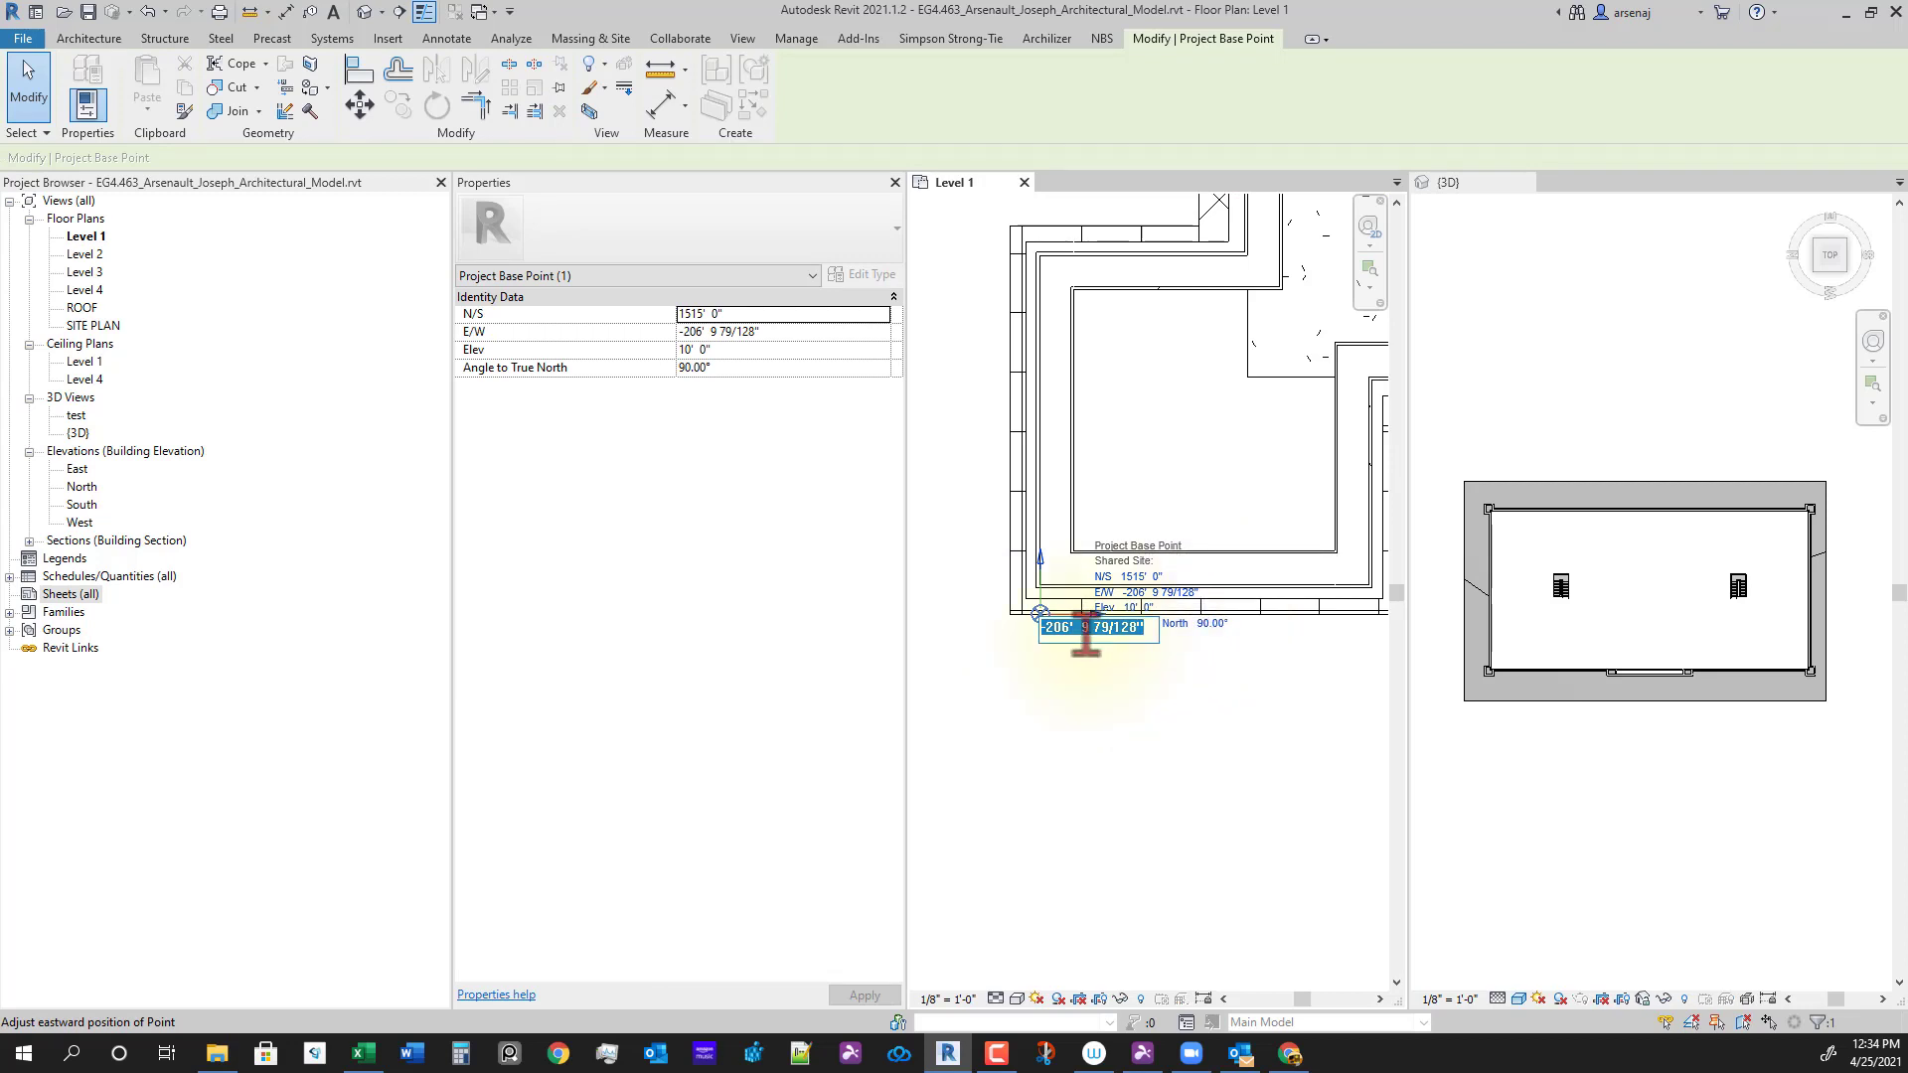
drag(1089, 634, 1107, 637)
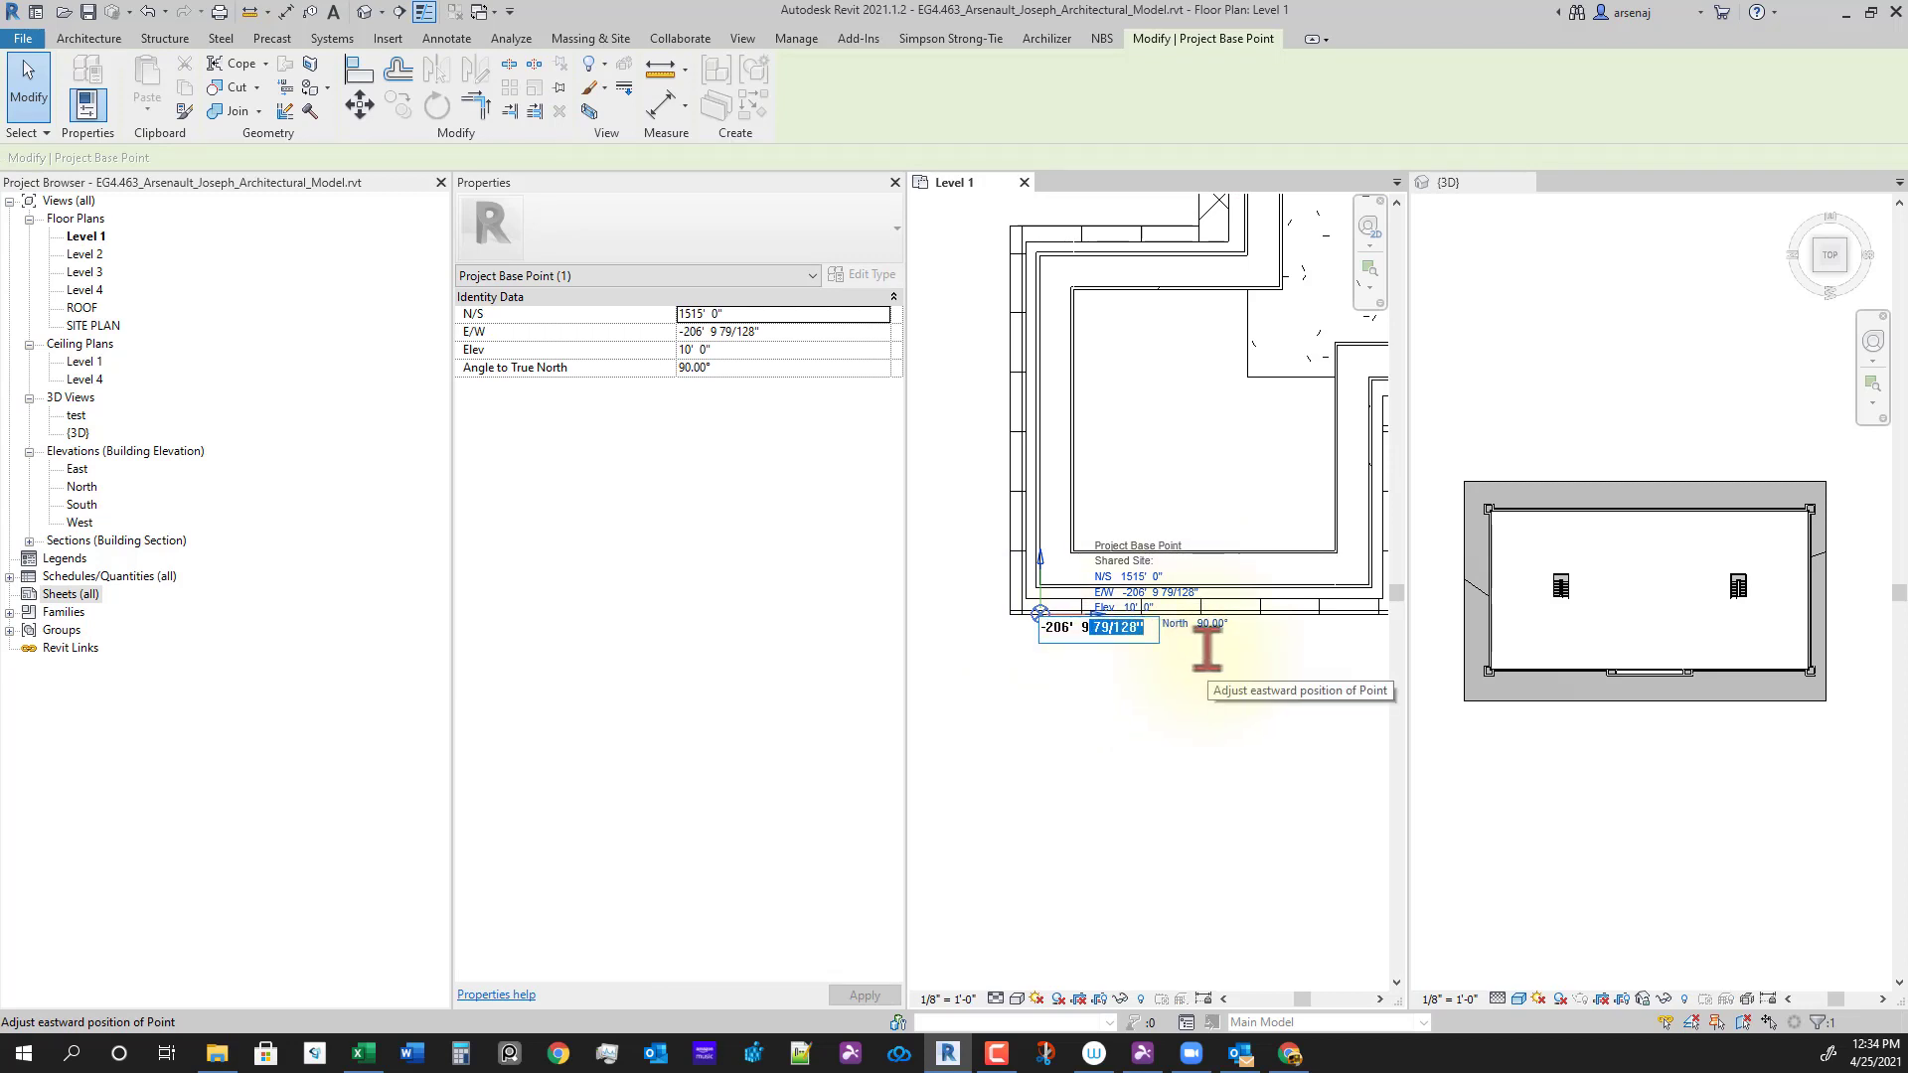
key(BackSpace)
key(BackSpace)
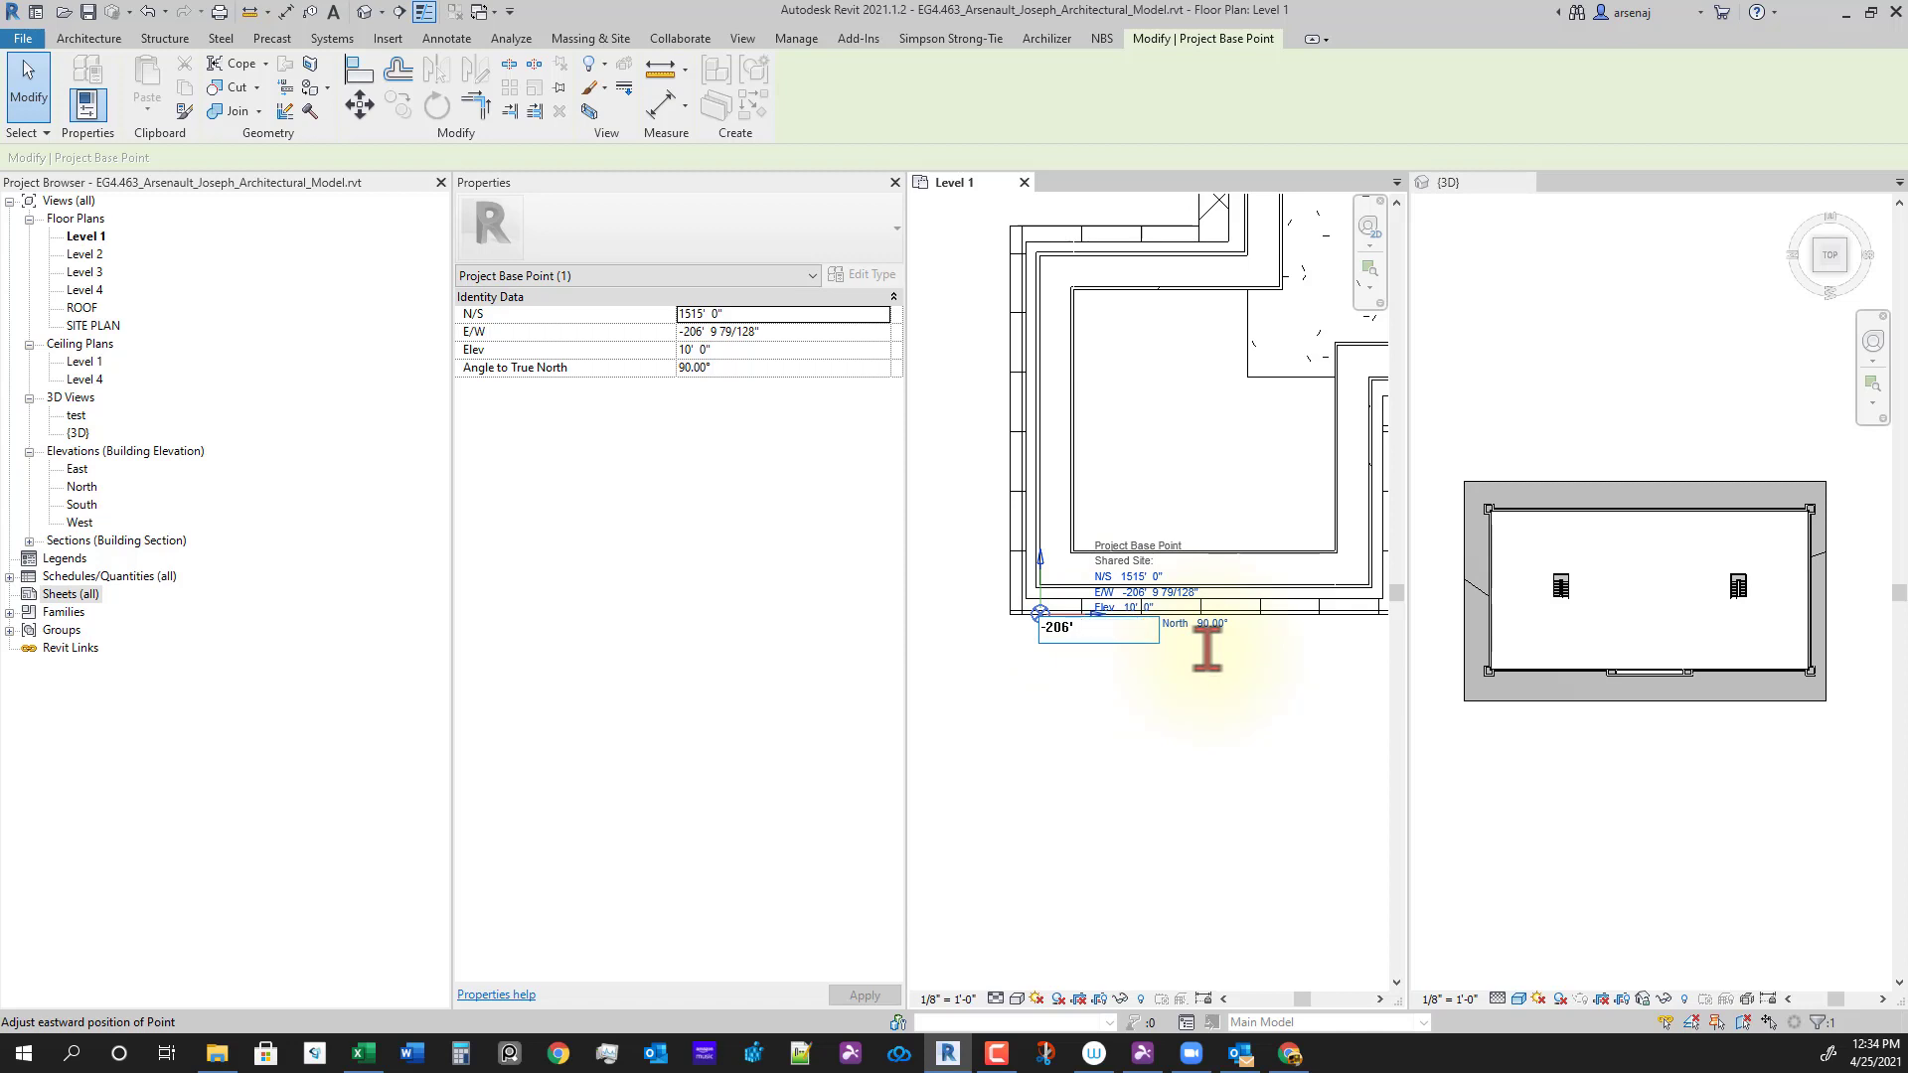
key(Return)
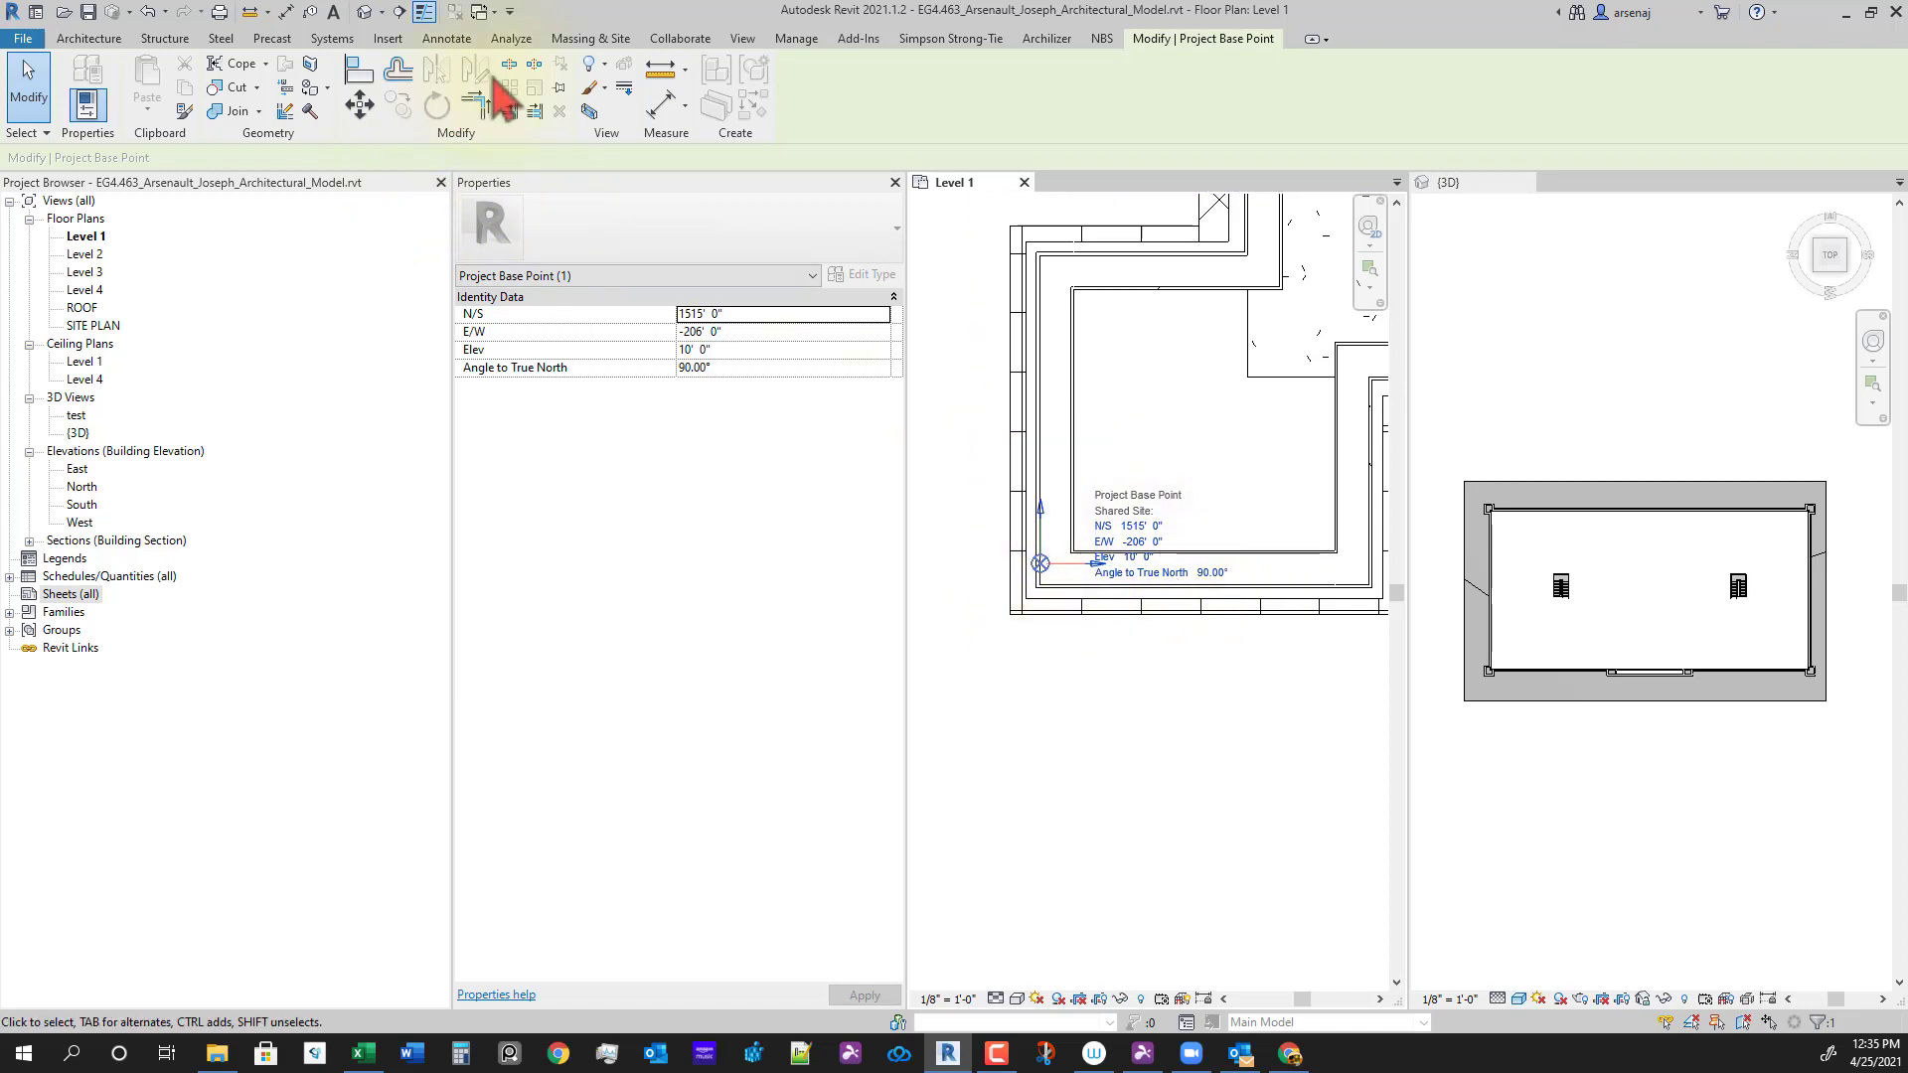
Step: Place a Spot Coordinate on the project base point, with its leader and text below the building's lower-left corner
click(444, 39)
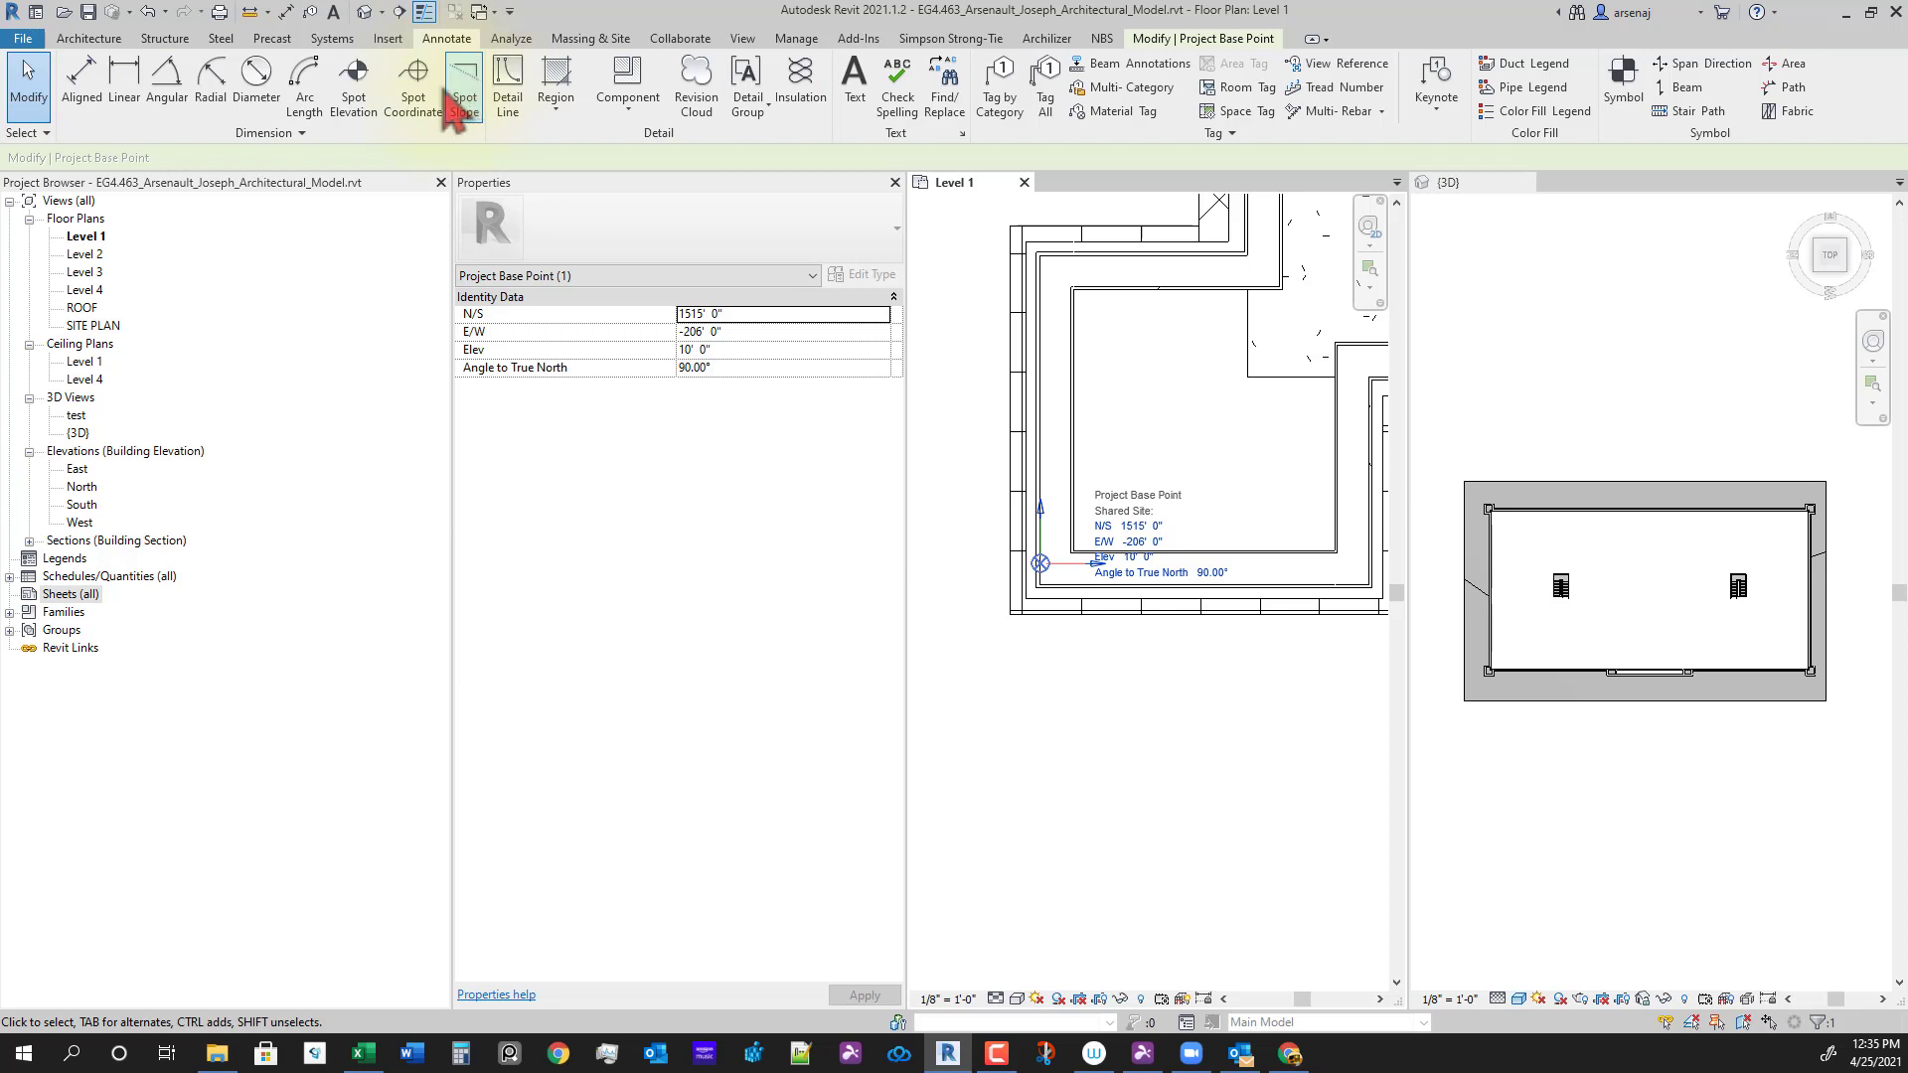
click(418, 85)
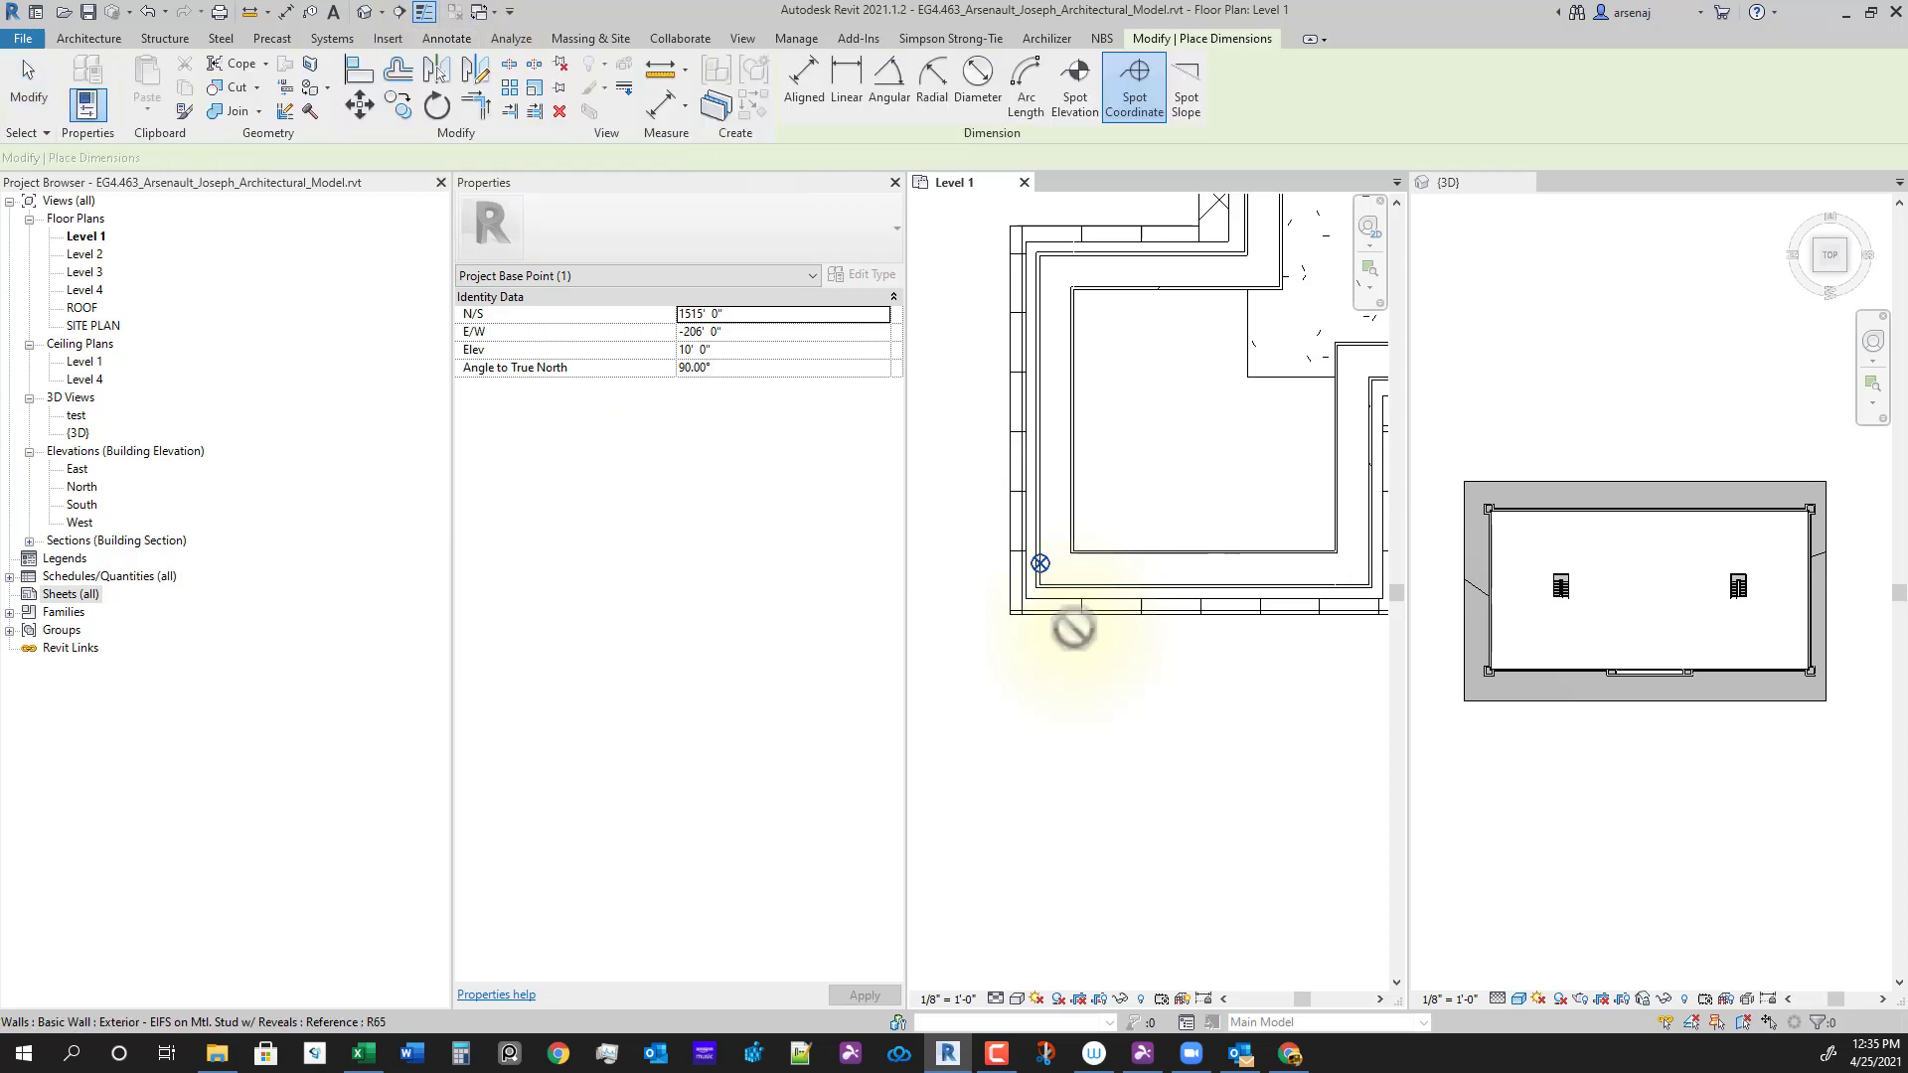
scroll(1041, 564, up, 3)
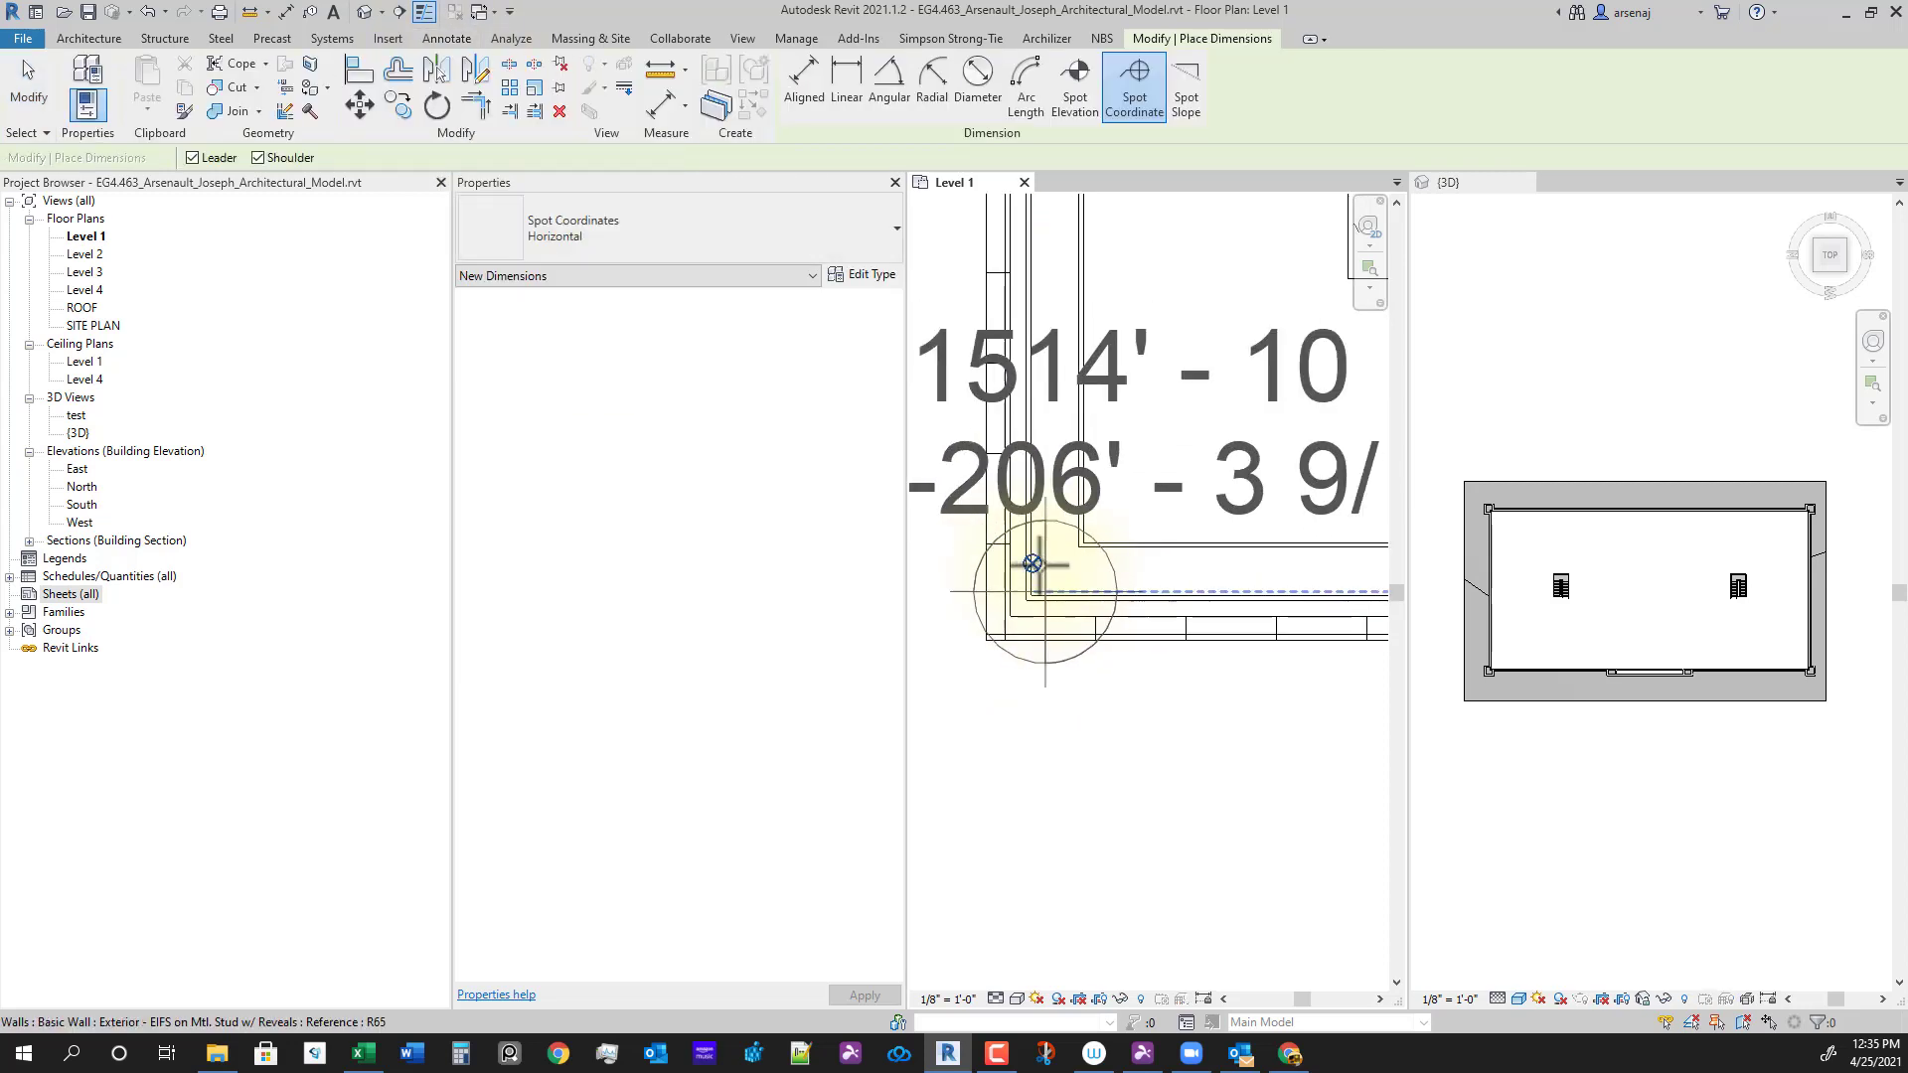
scroll(1033, 564, down, 2)
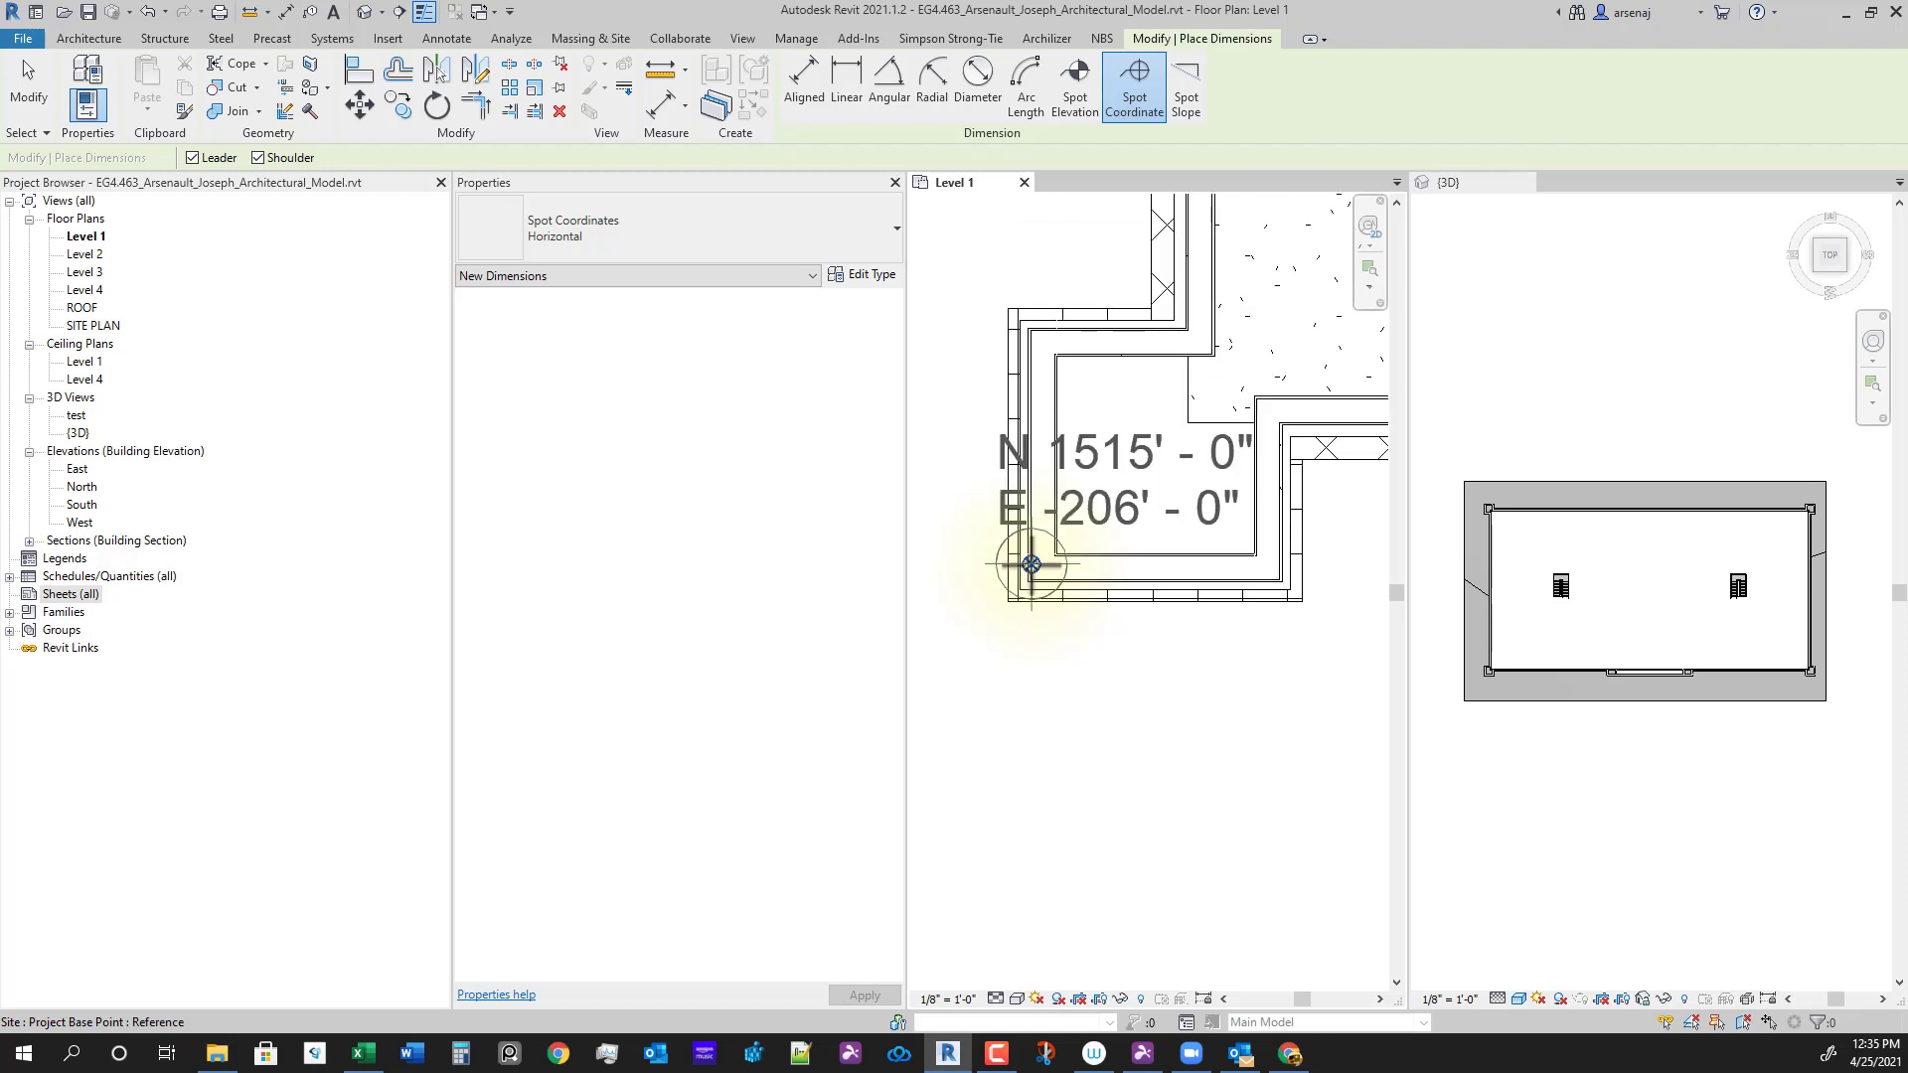
click(1031, 563)
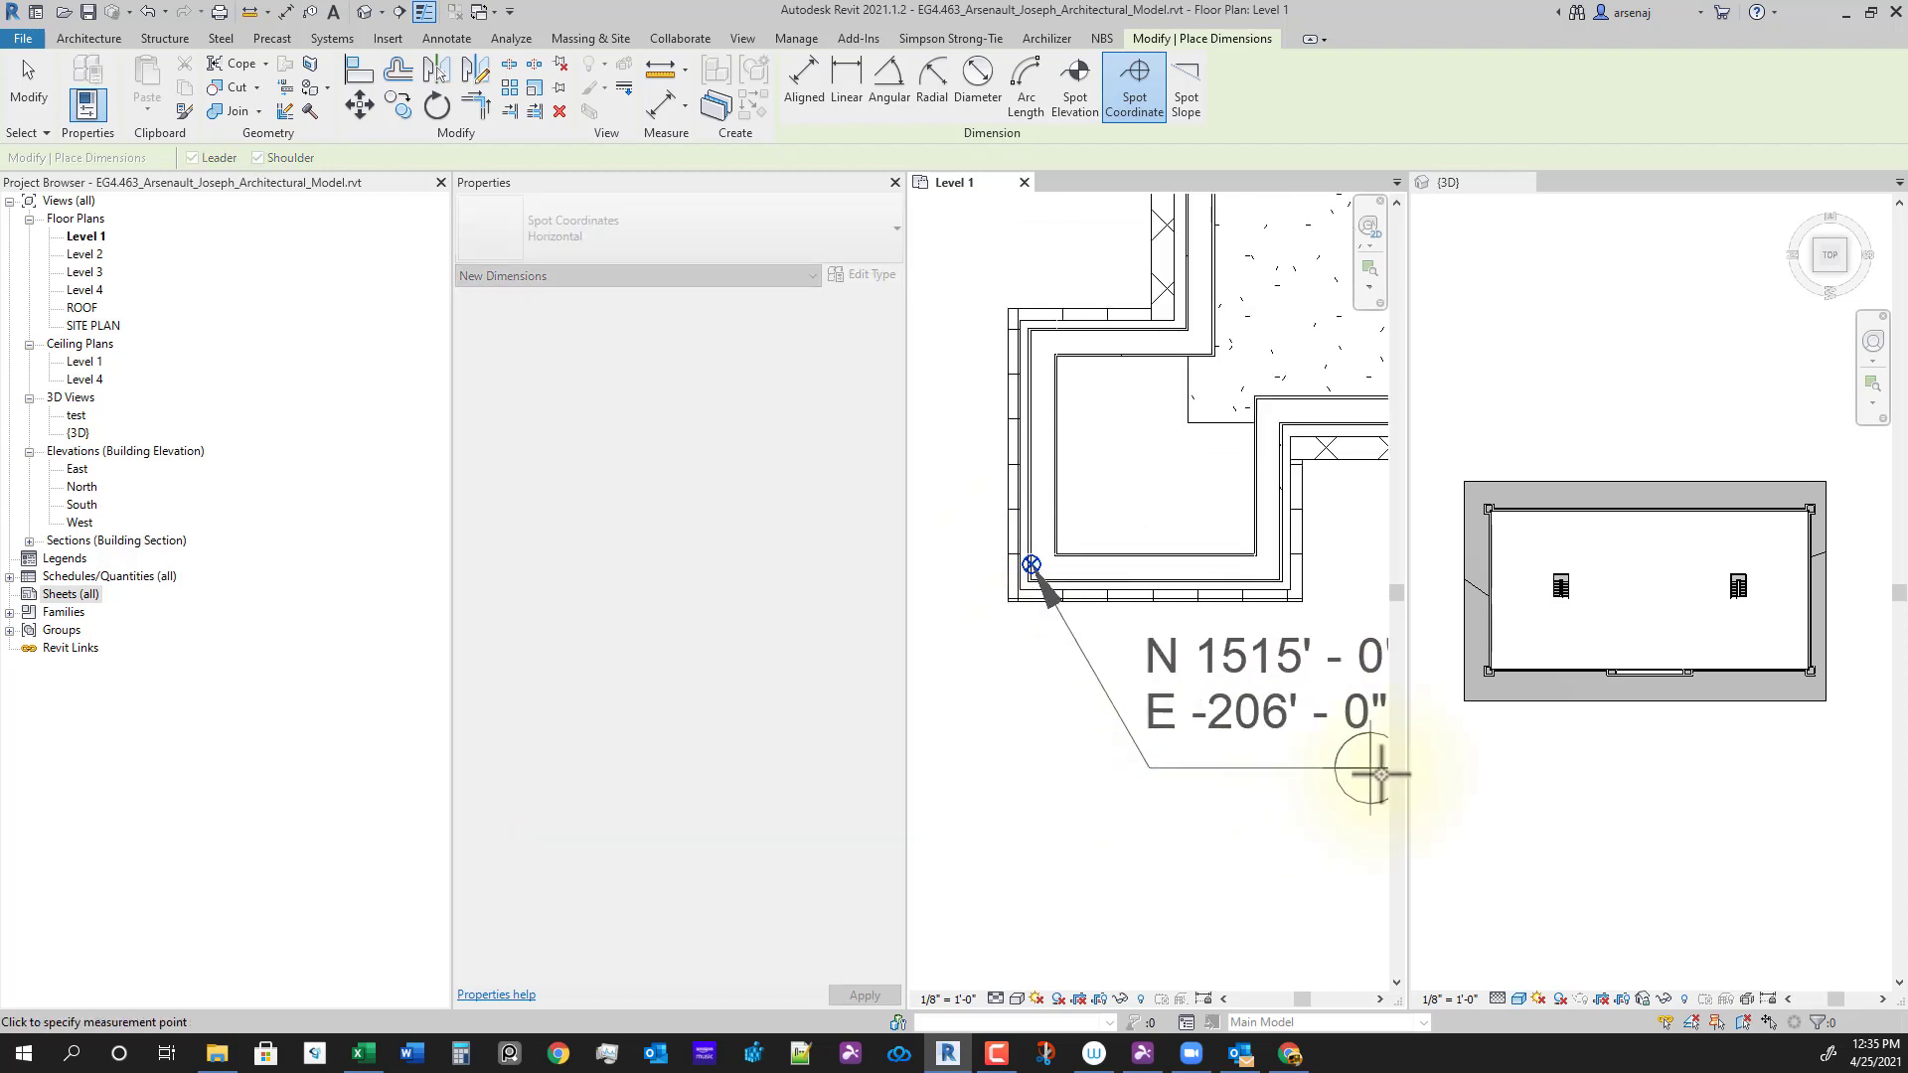
middle_drag(1285, 793, 1072, 877)
scroll(1071, 878, down, 1)
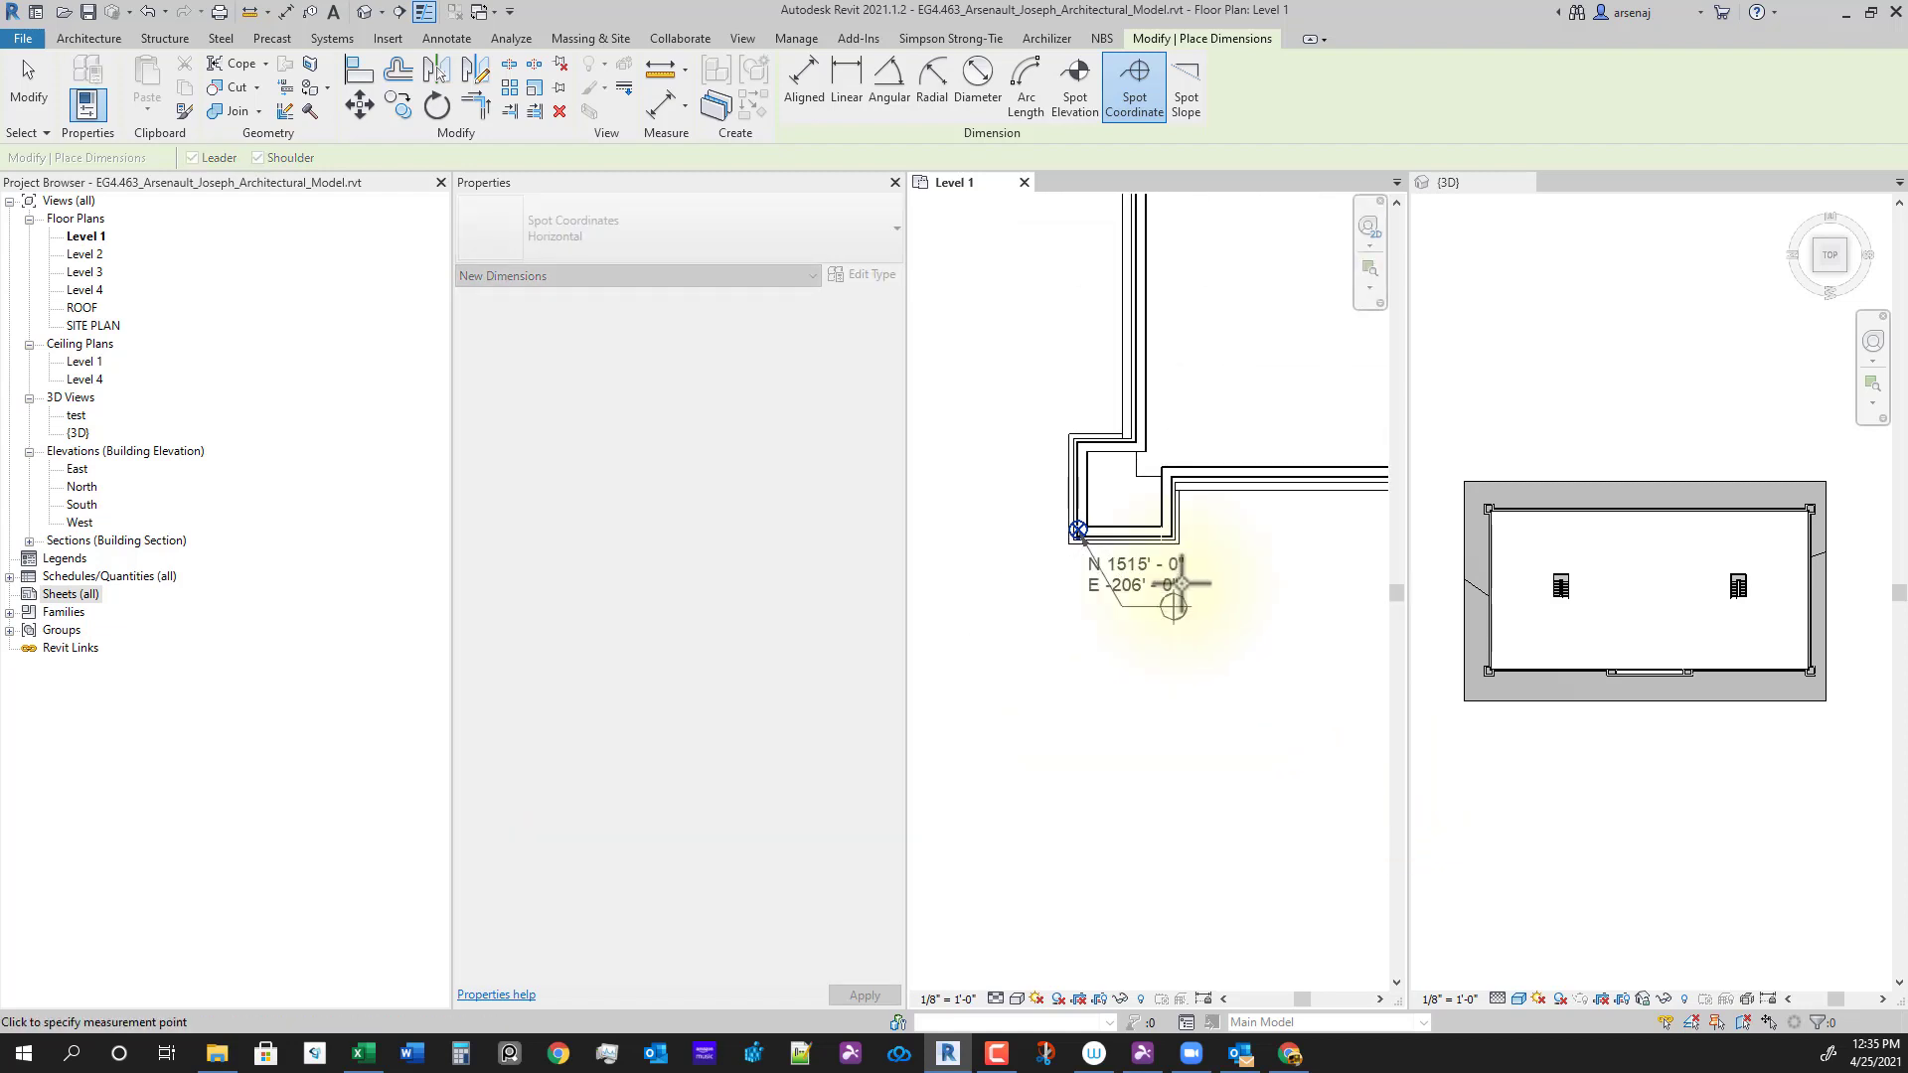
scroll(1180, 586, up, 2)
click(1261, 646)
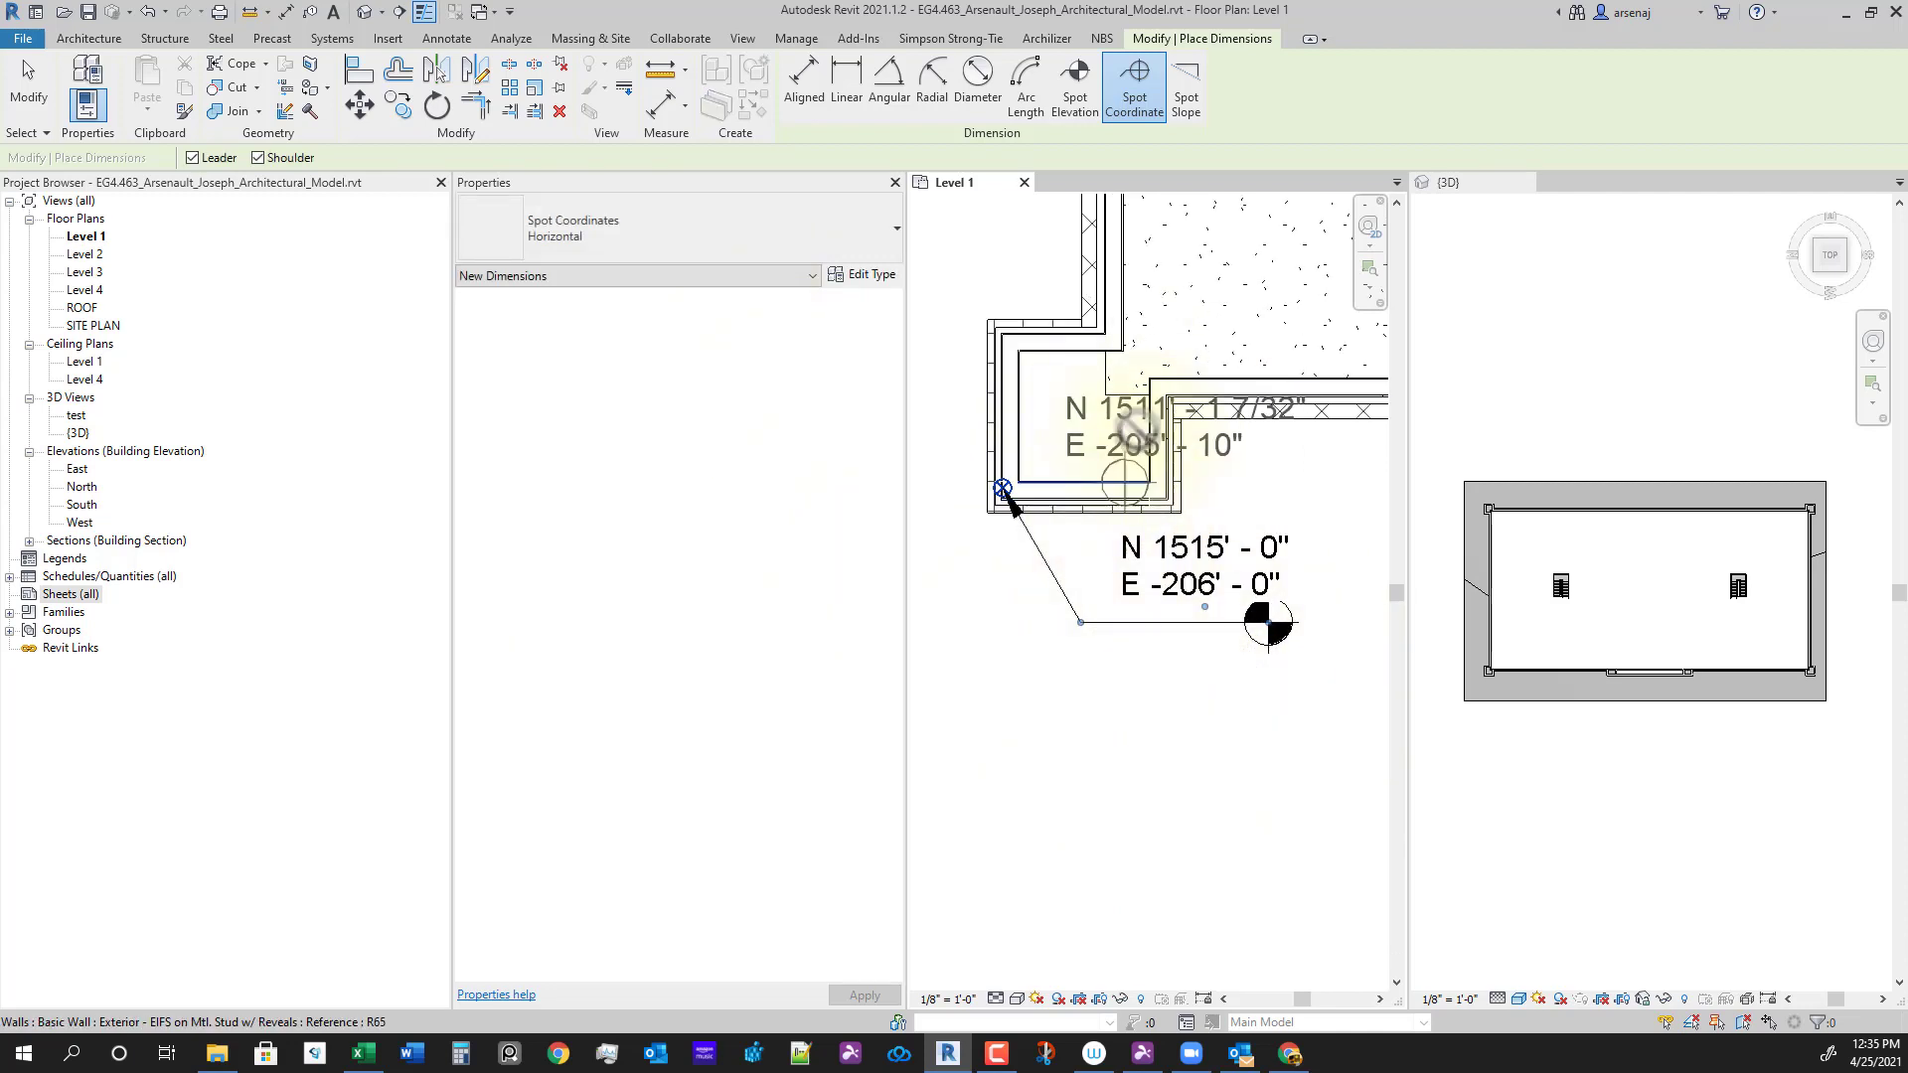
click(1113, 387)
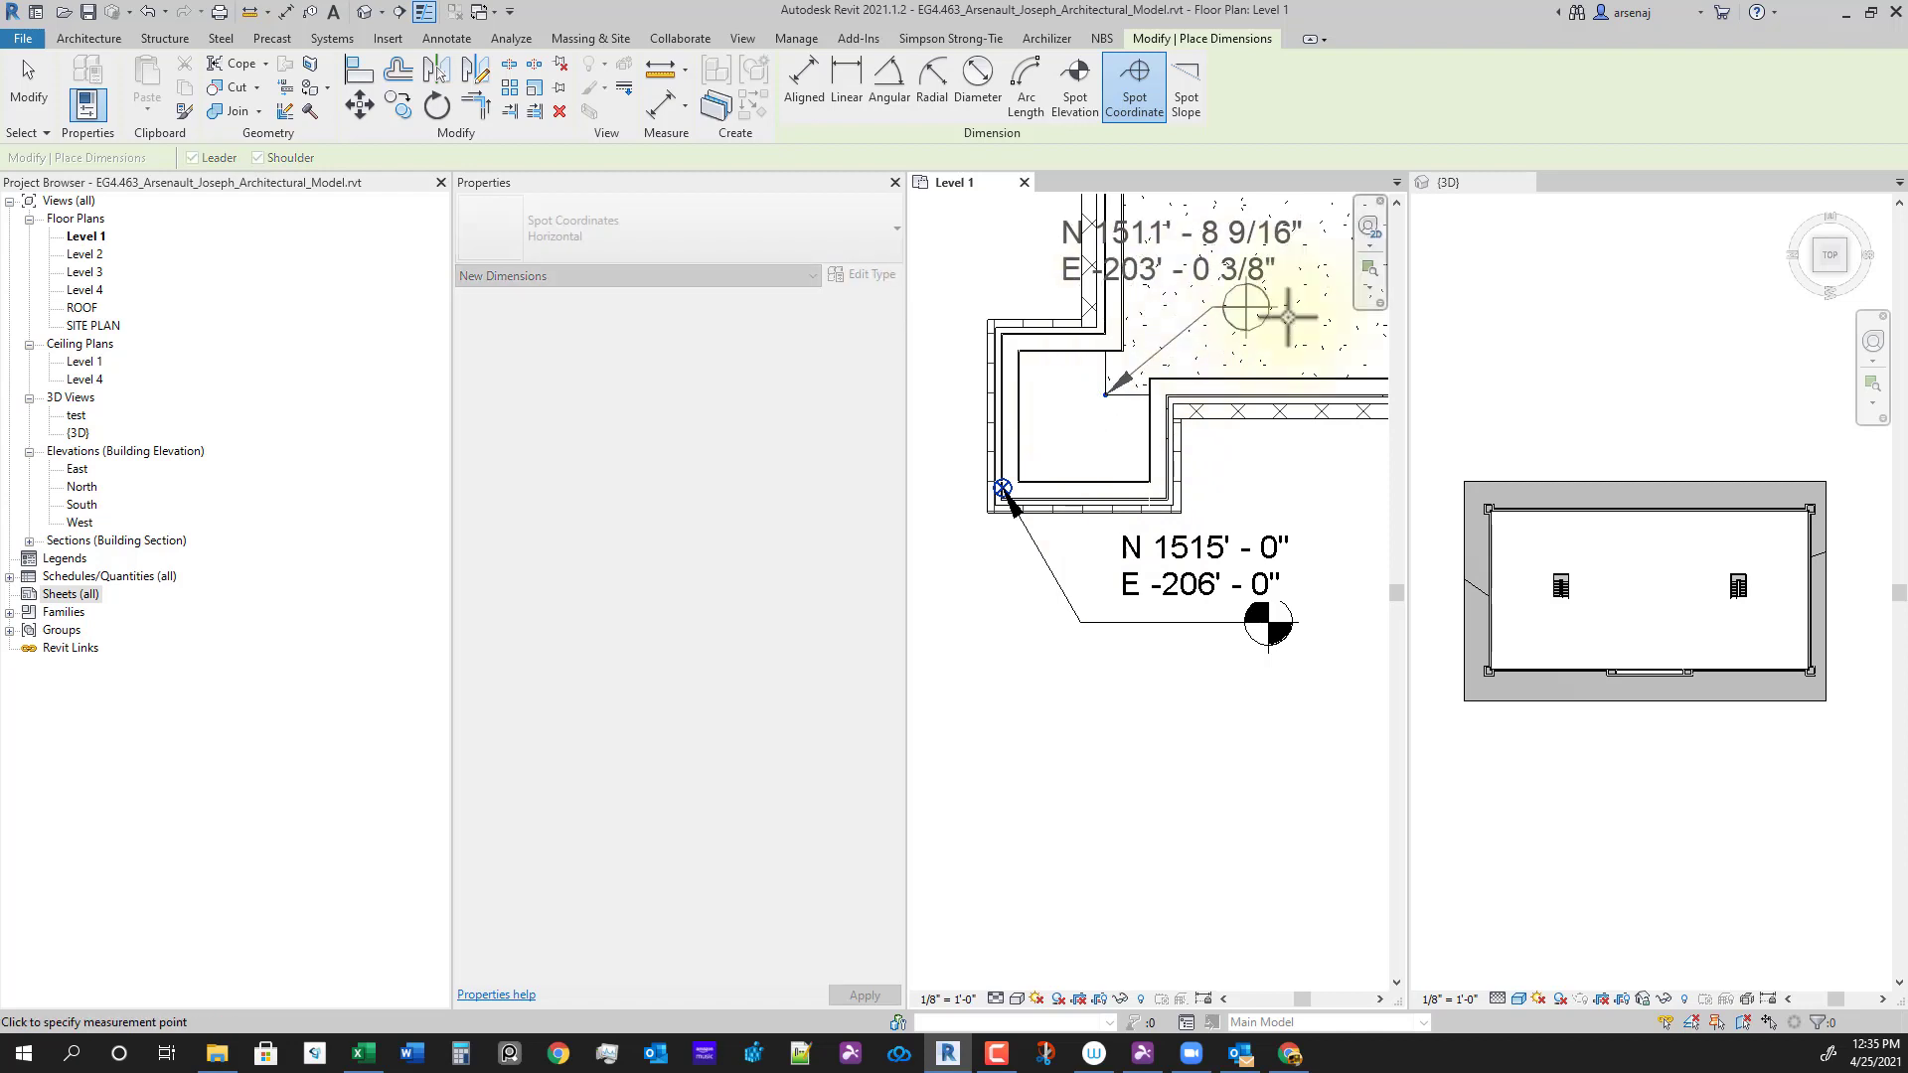
key(Escape)
key(Escape)
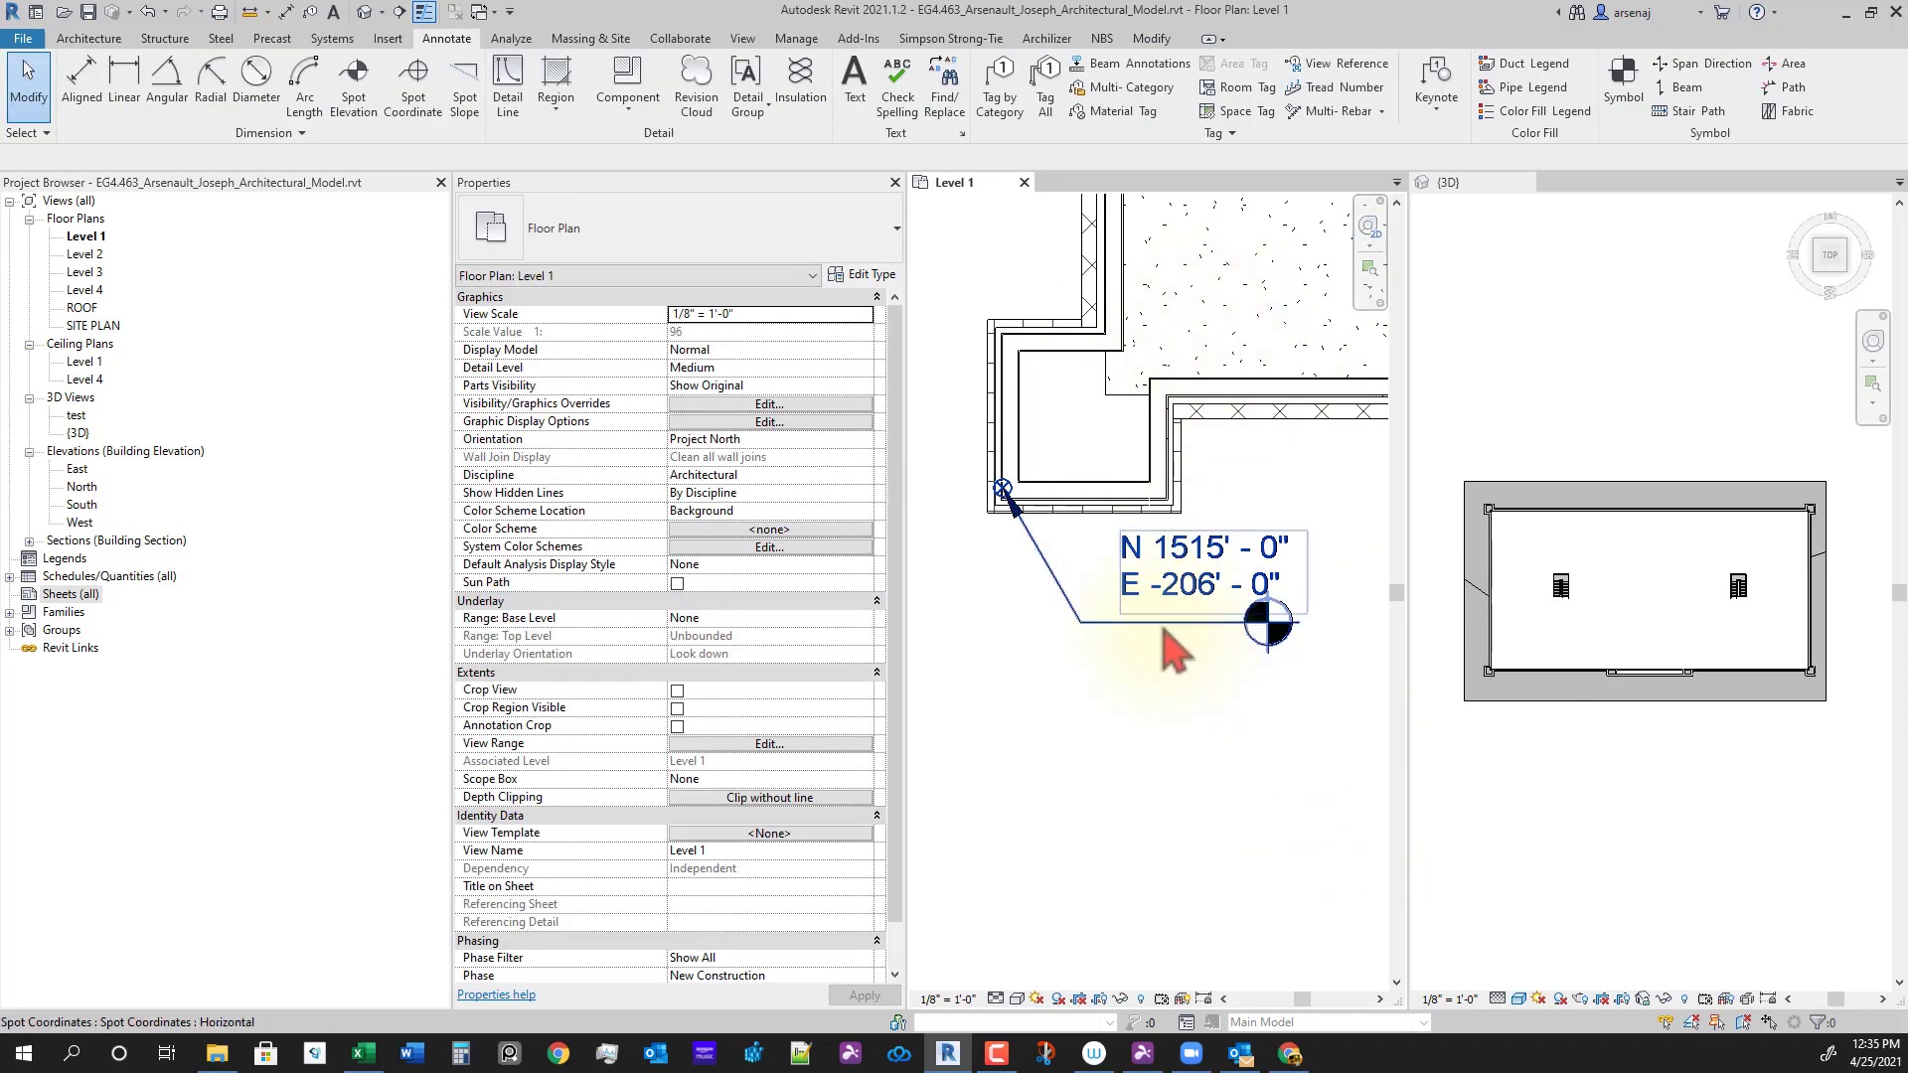
Step: Change the placed spot coordinate's type to Horizontal (w-Elevations)
click(1076, 614)
click(693, 249)
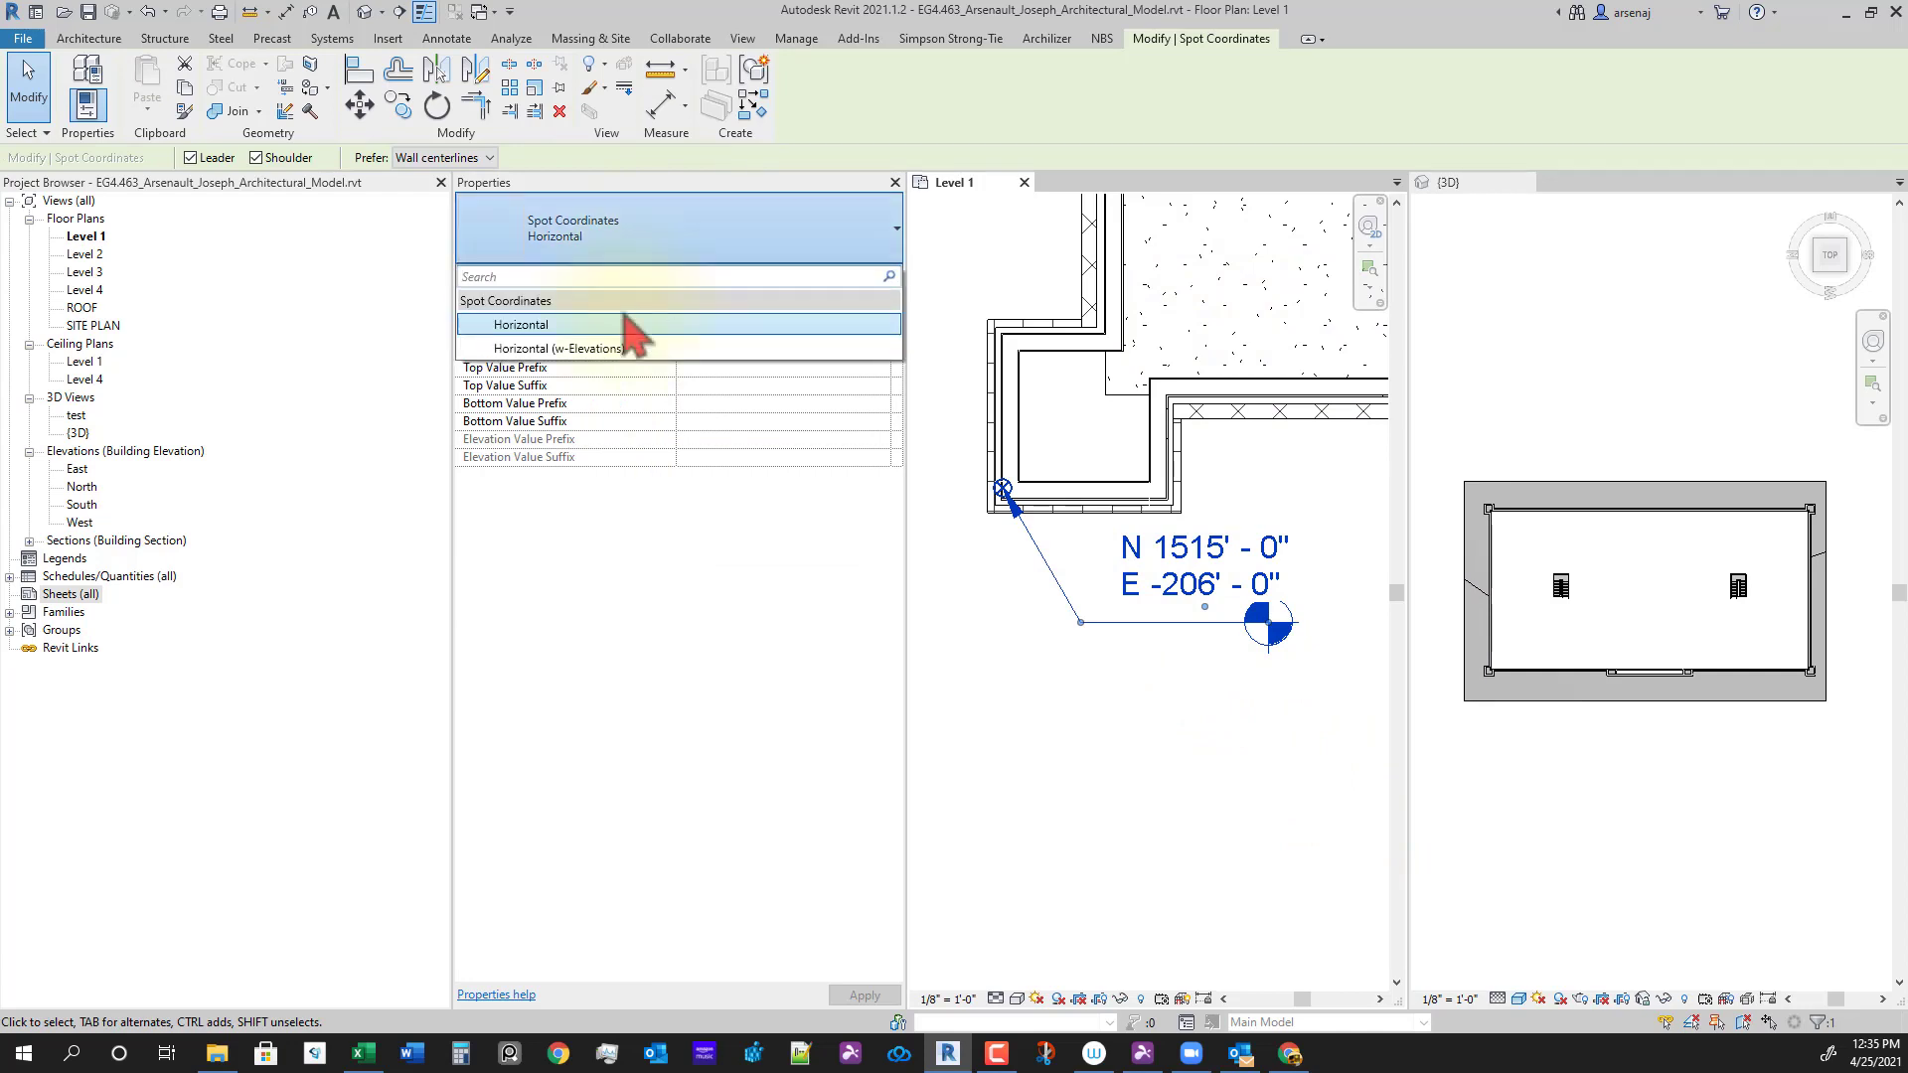
click(586, 349)
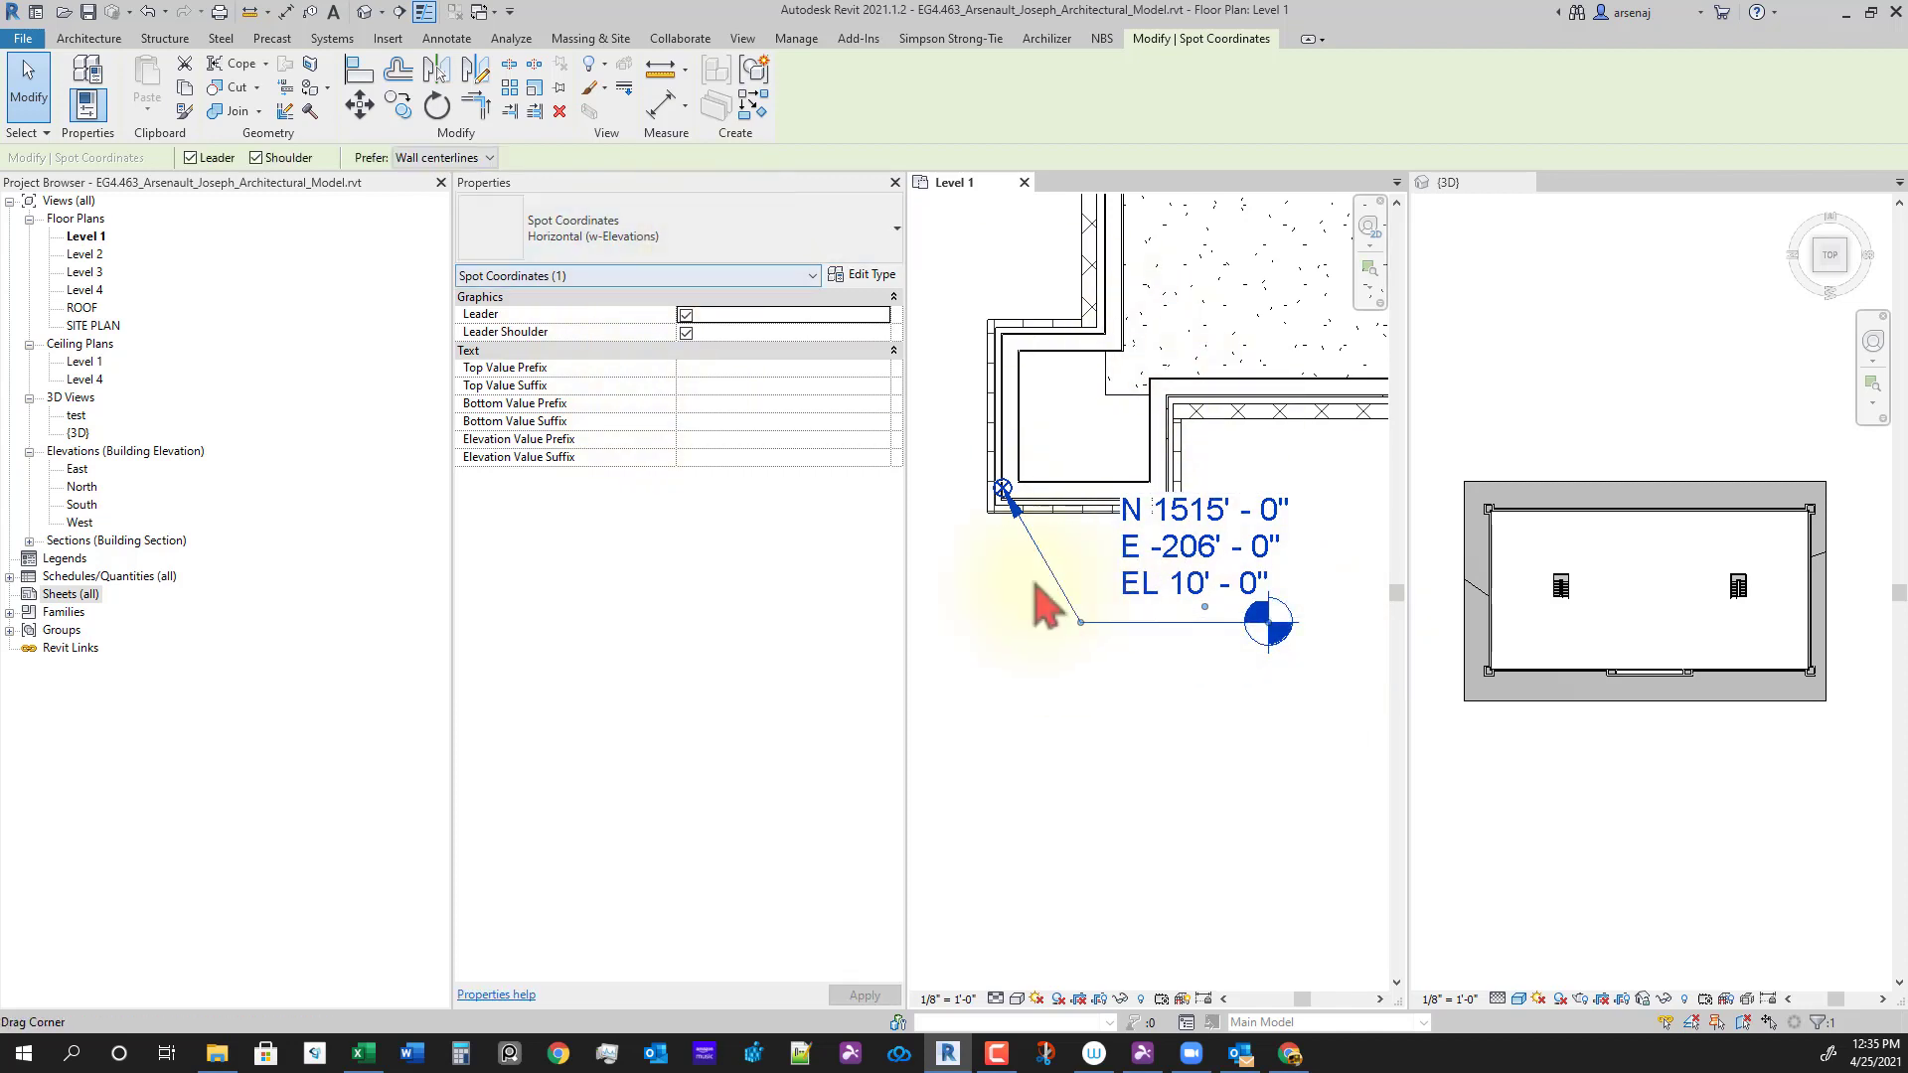
click(710, 244)
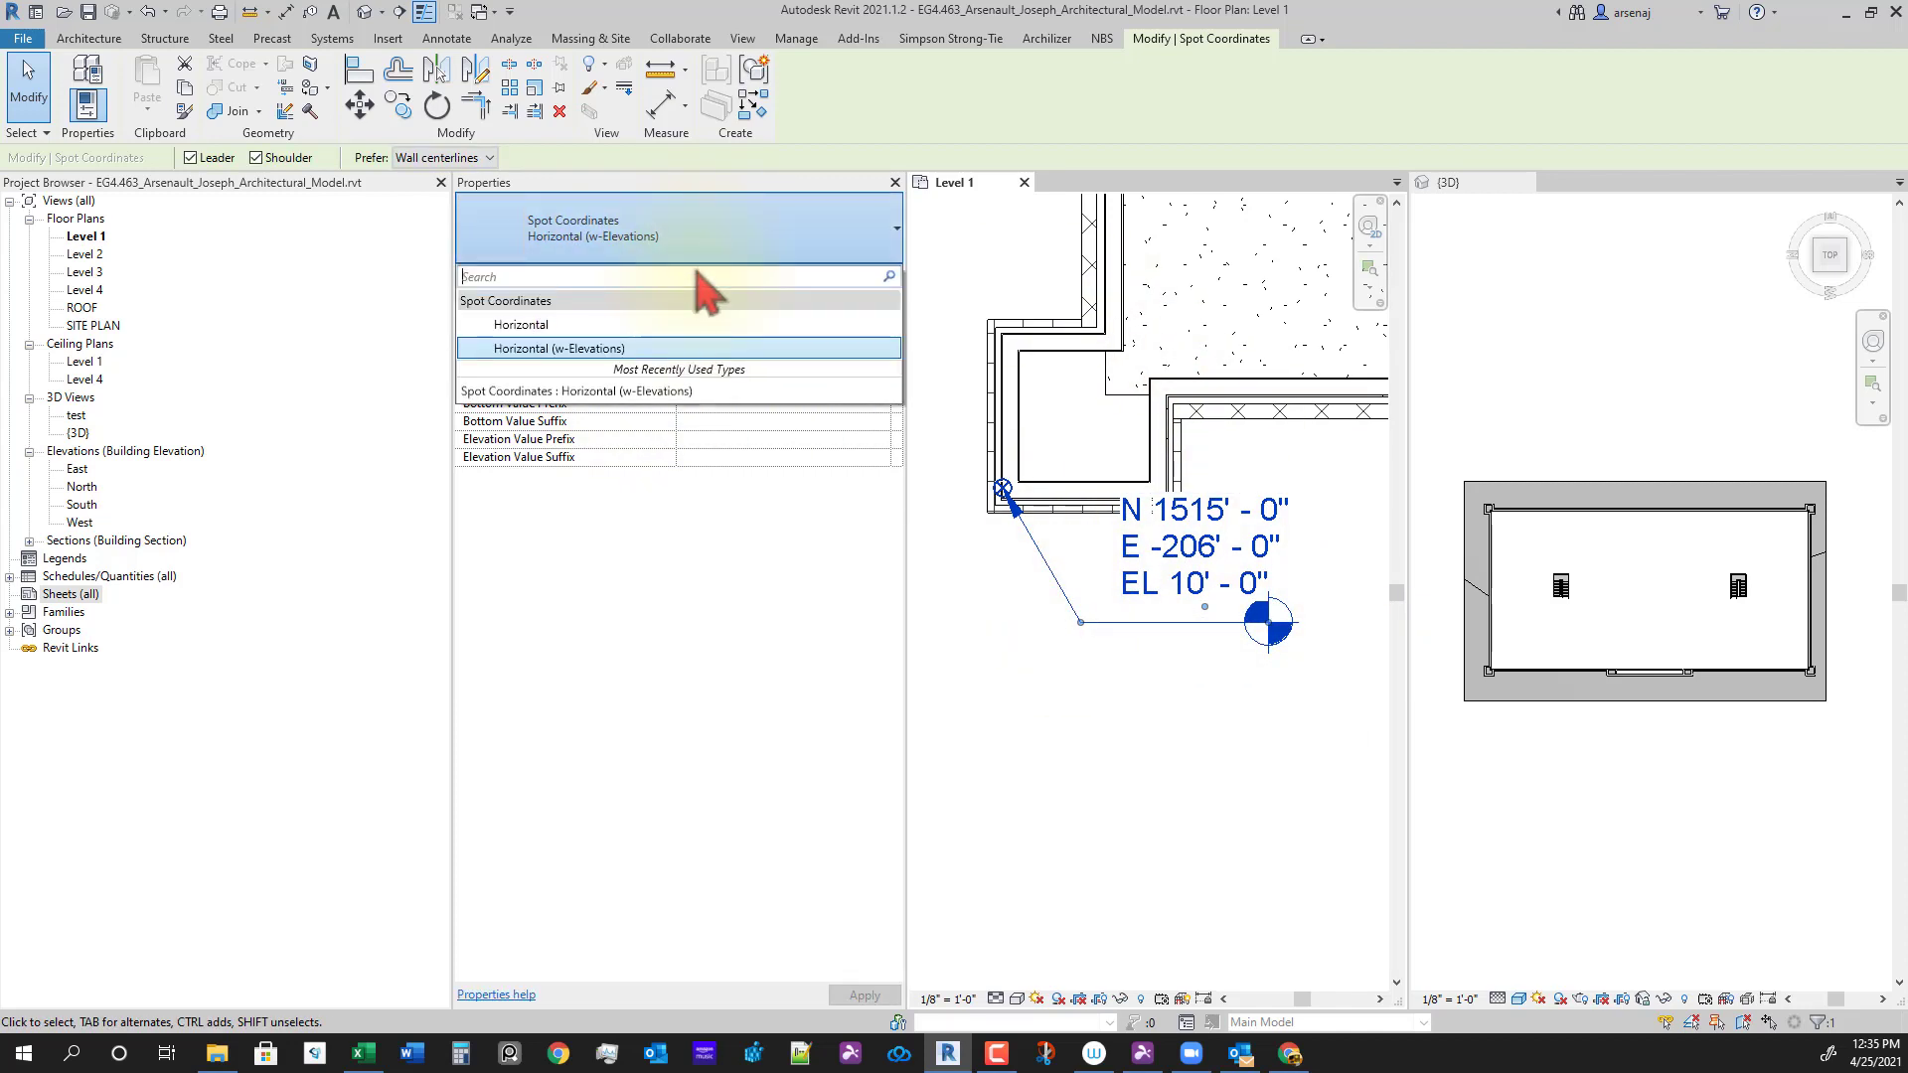
click(704, 252)
click(710, 247)
click(725, 243)
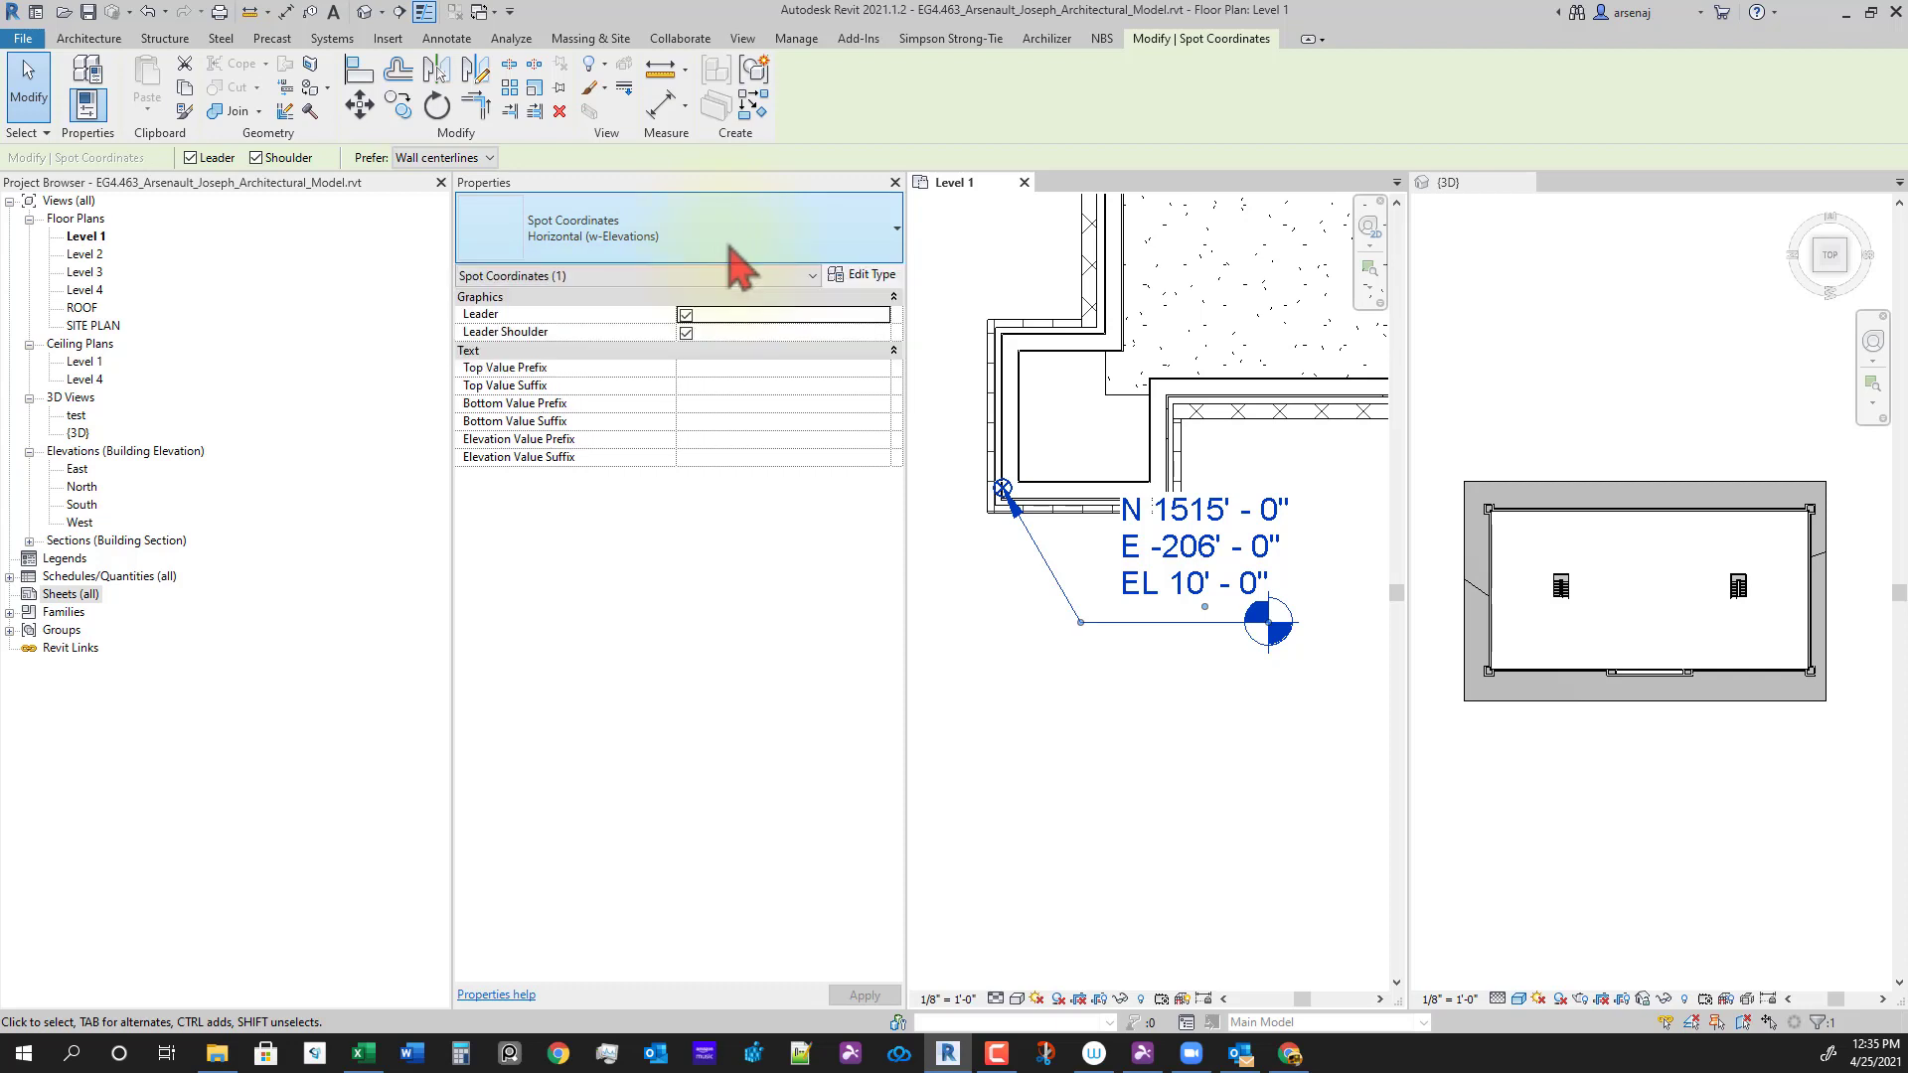
click(719, 244)
click(753, 202)
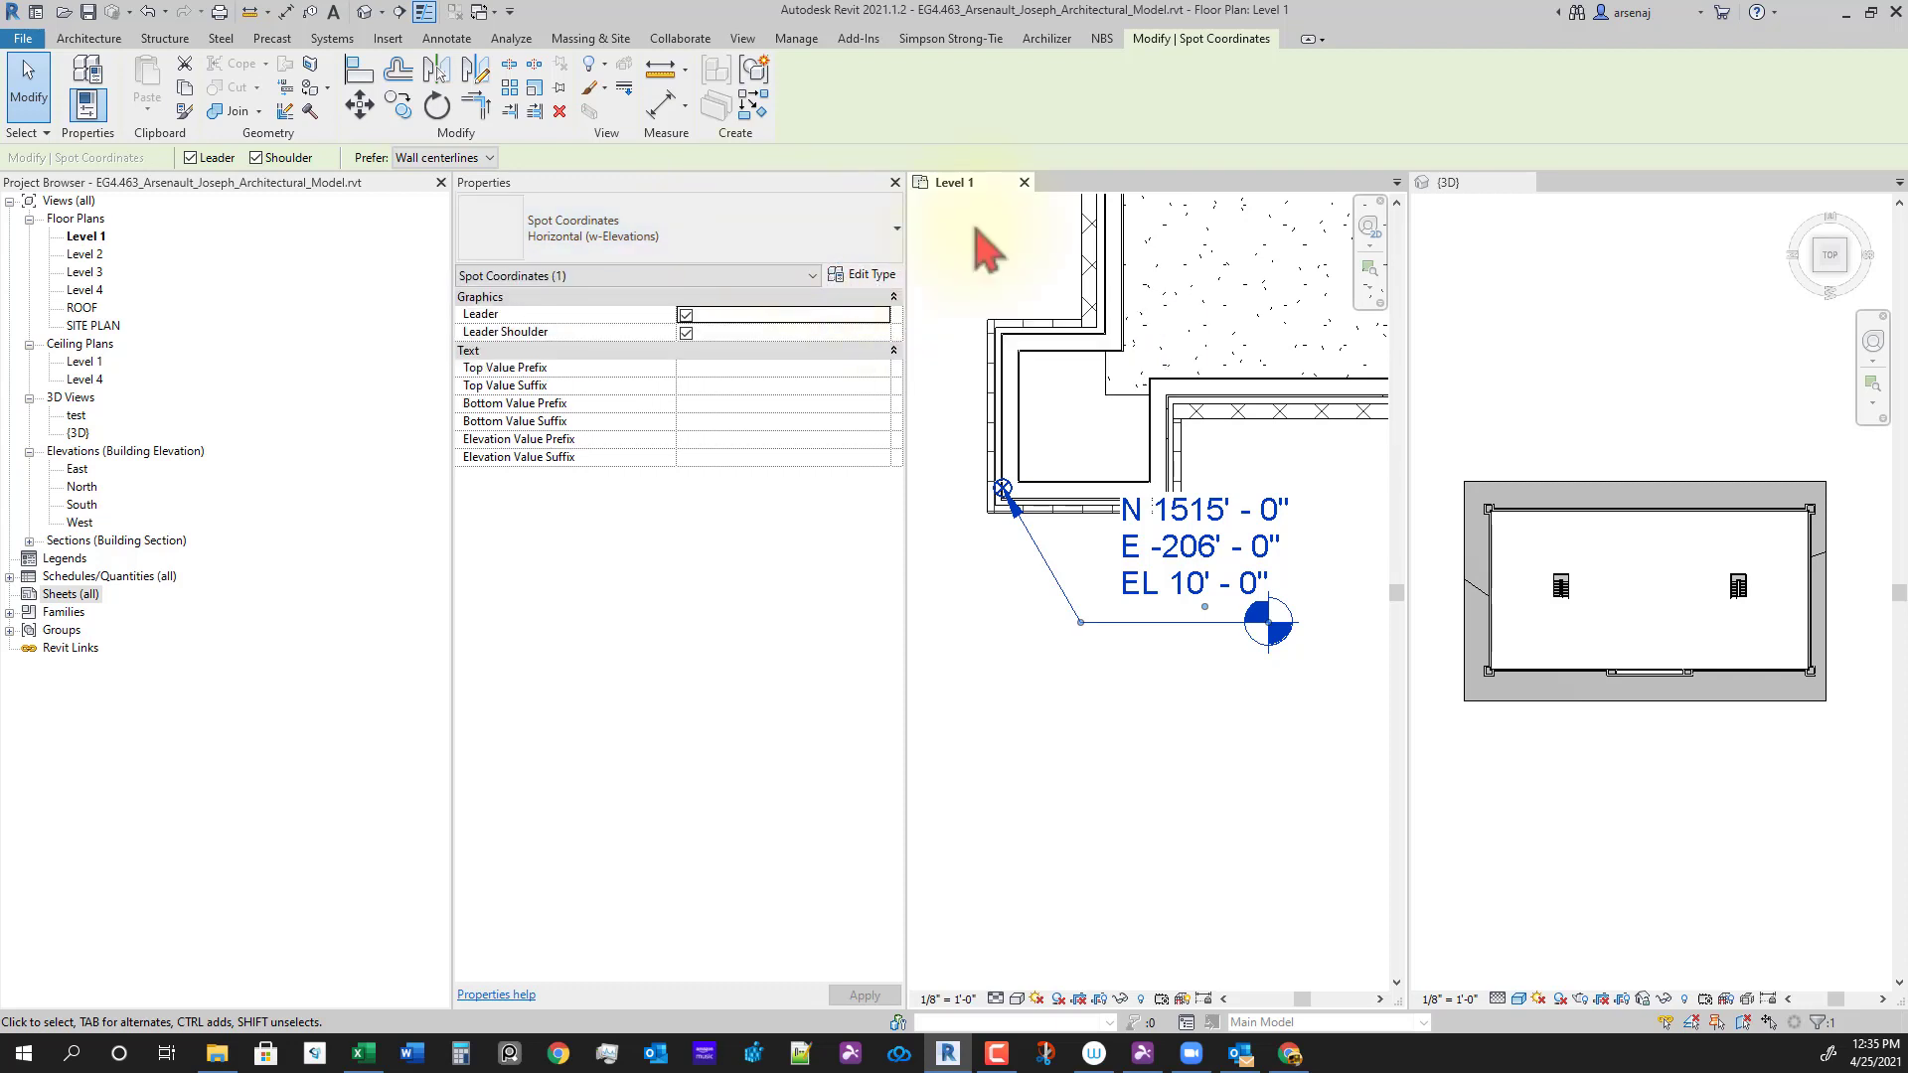
click(864, 257)
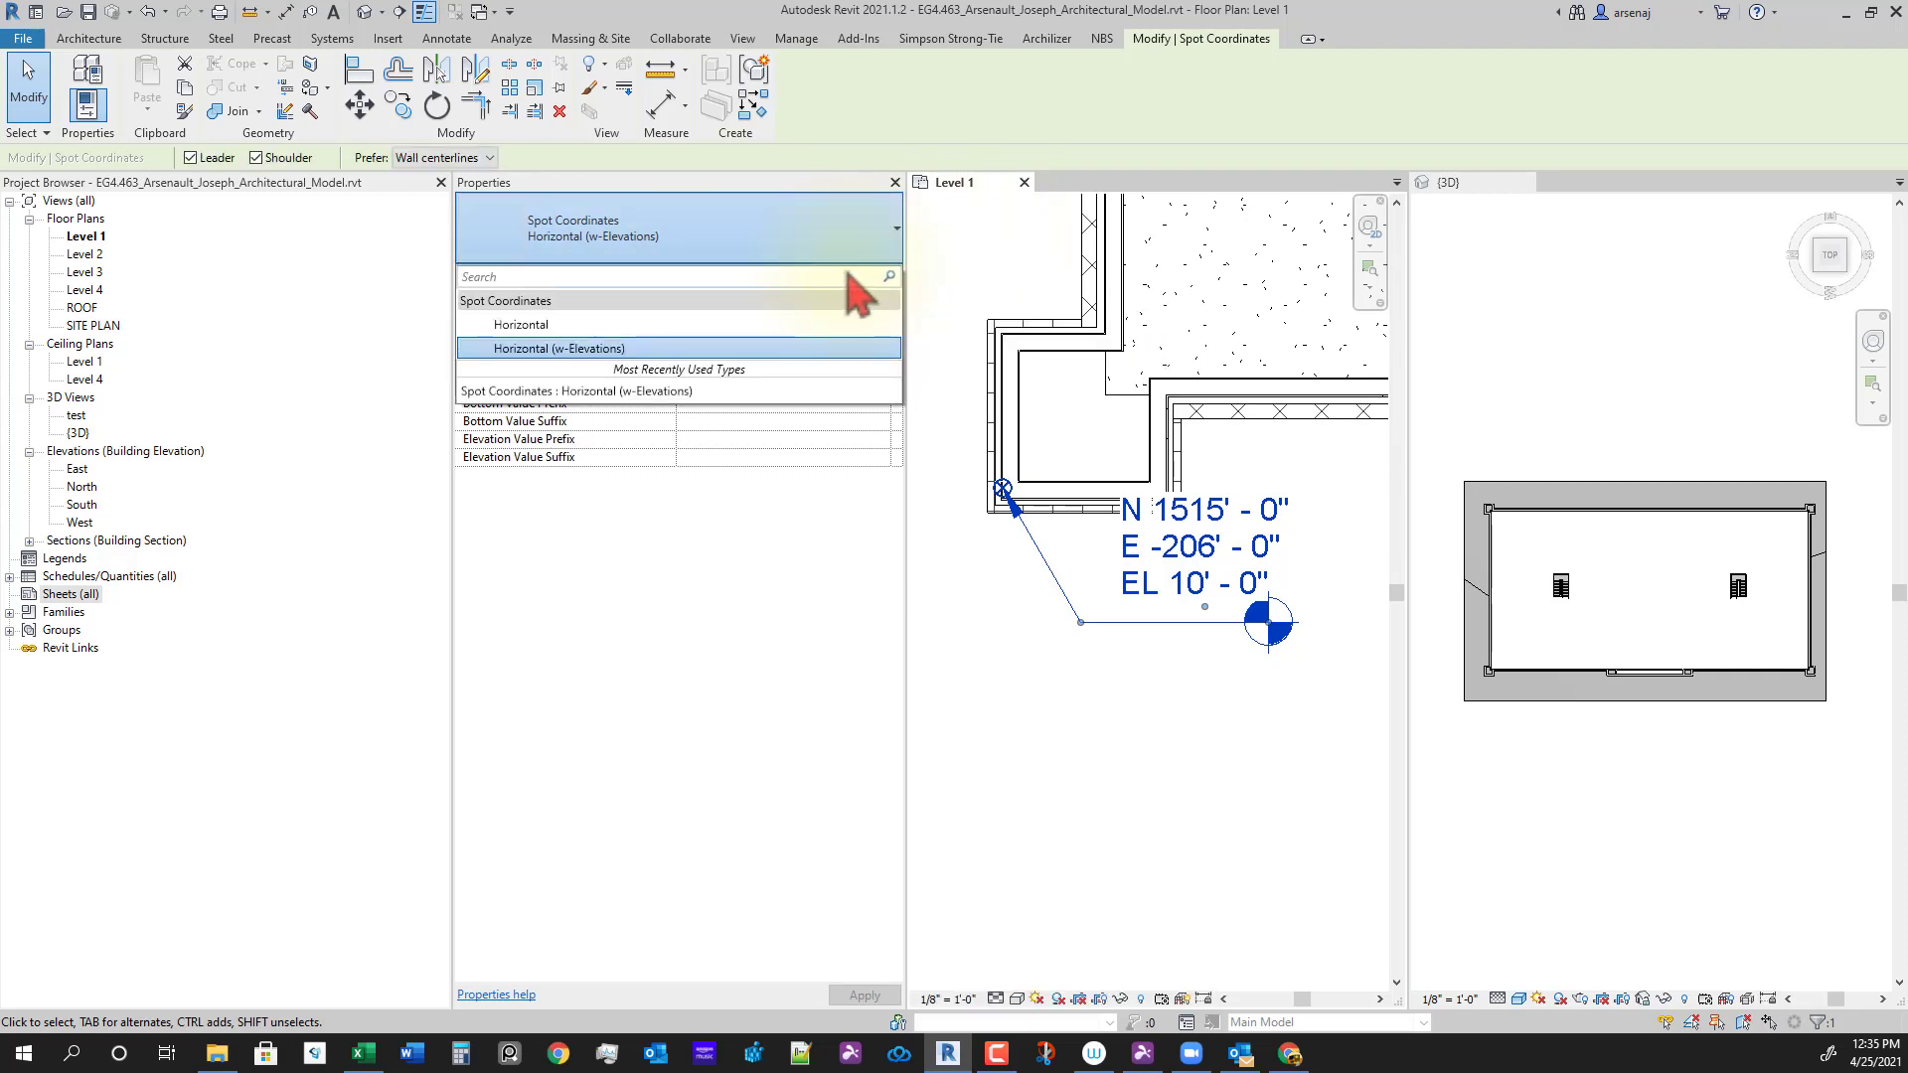
click(840, 291)
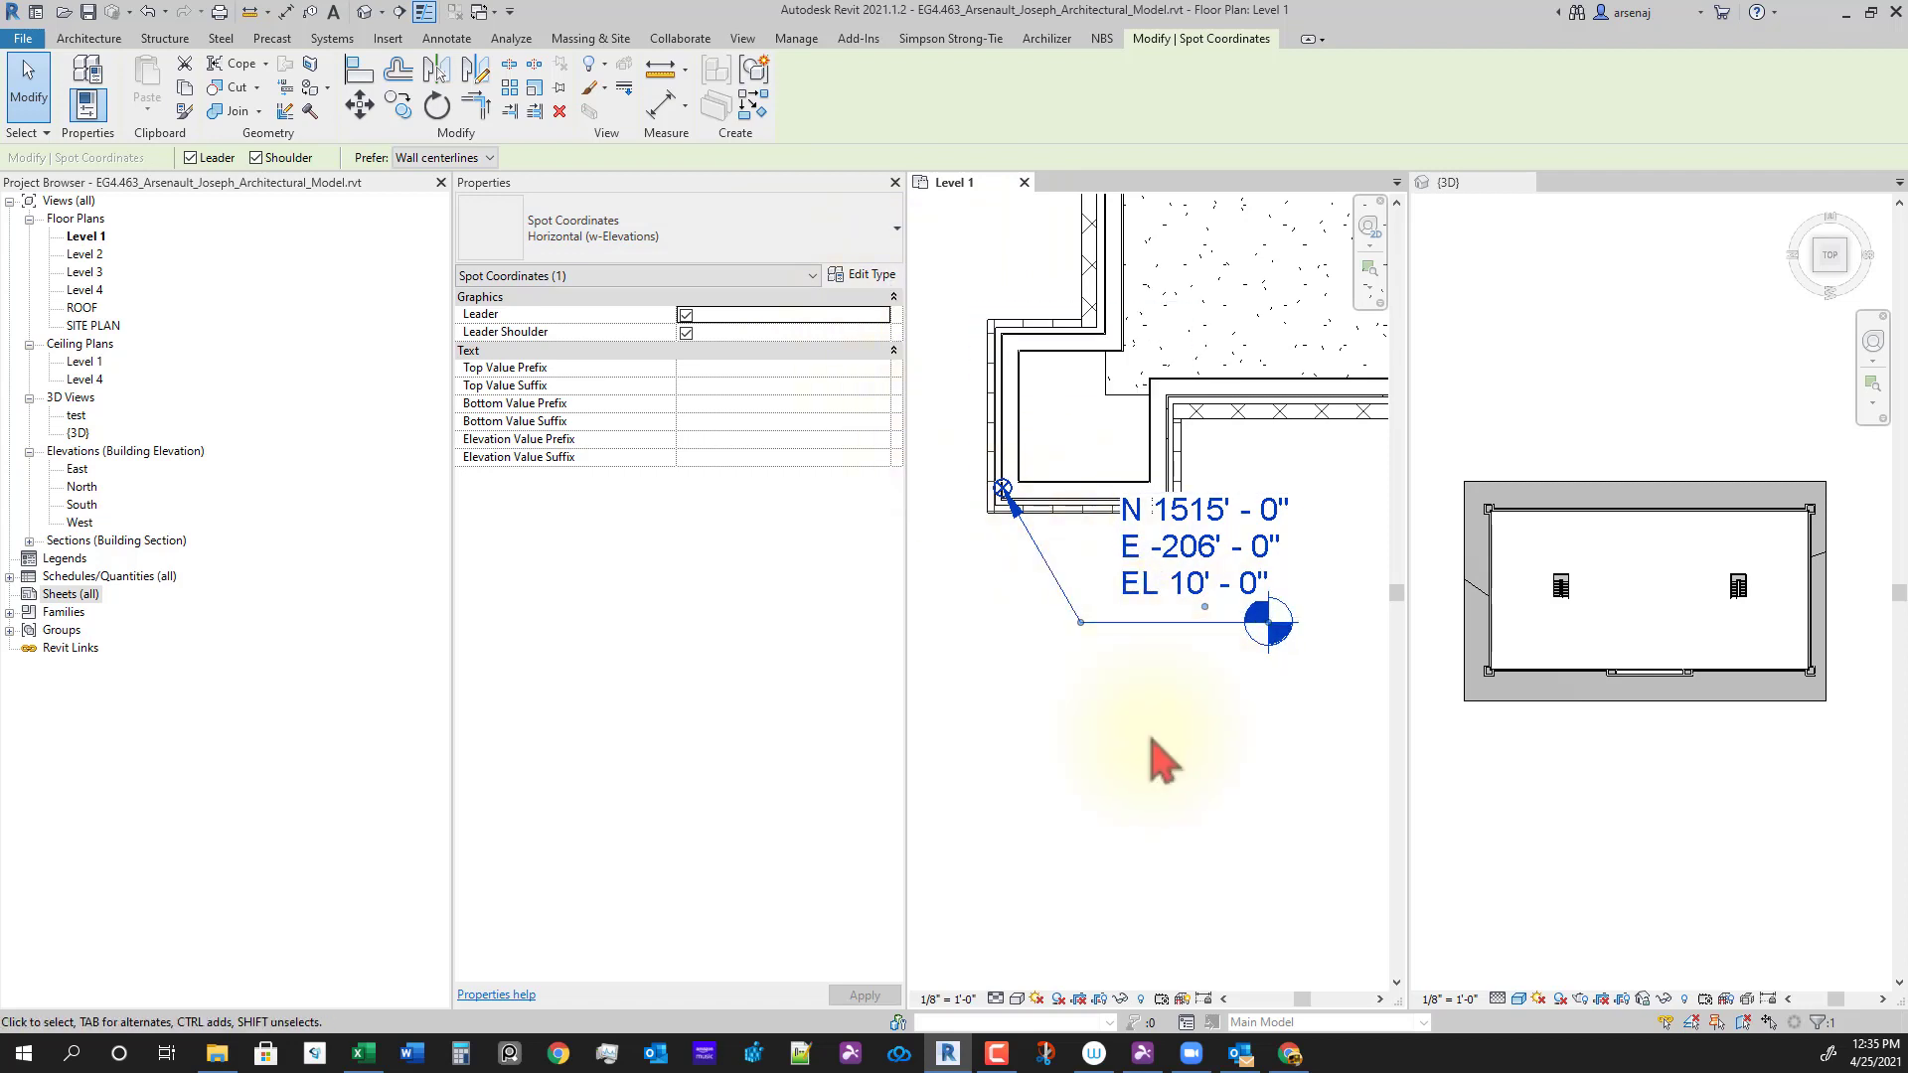
Step: Move the spot coordinate's leader bend farther down and right so its text clears the building corner
scroll(1150, 767, down, 2)
scroll(1103, 651, down, 2)
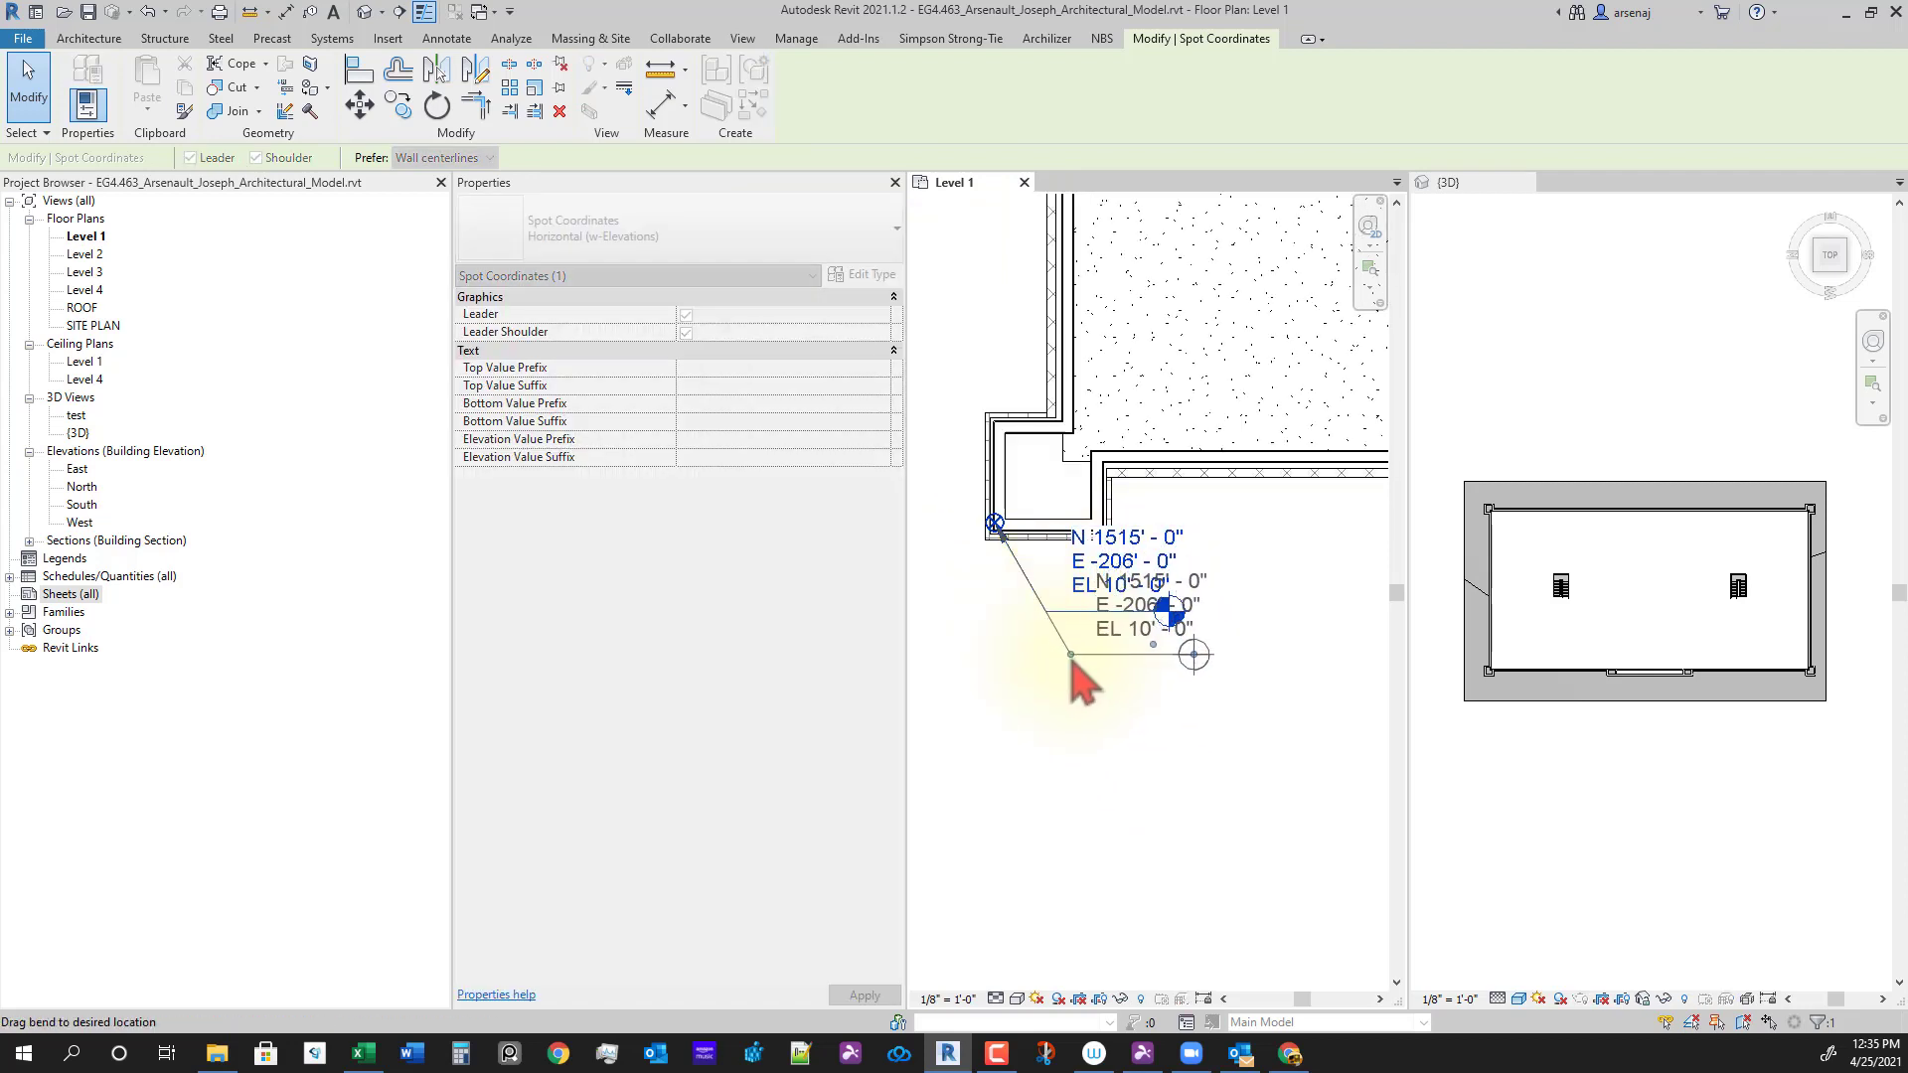
scroll(1002, 533, up, 3)
scroll(1113, 686, down, 1)
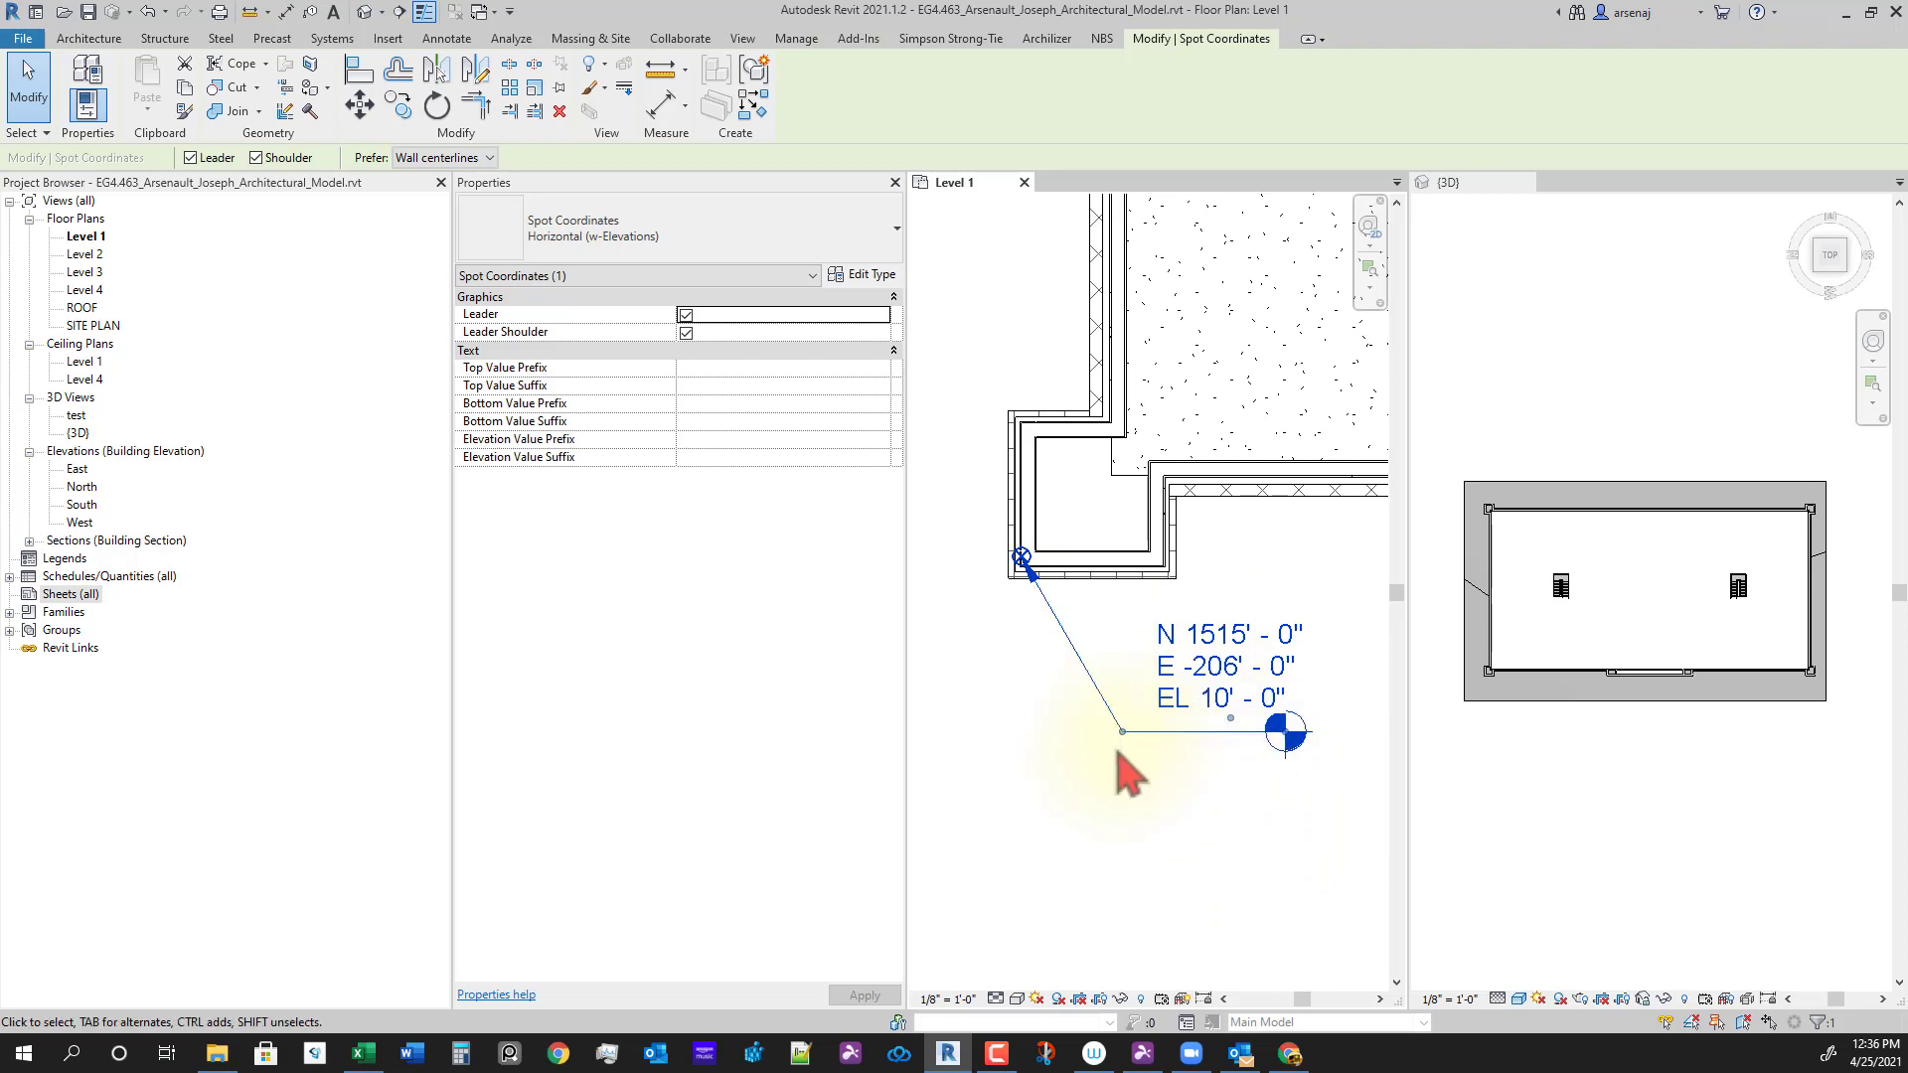
Step: Change the coordinate base of the Horizontal (w-Elevations) spot coordinate type to Project Base Point
click(878, 280)
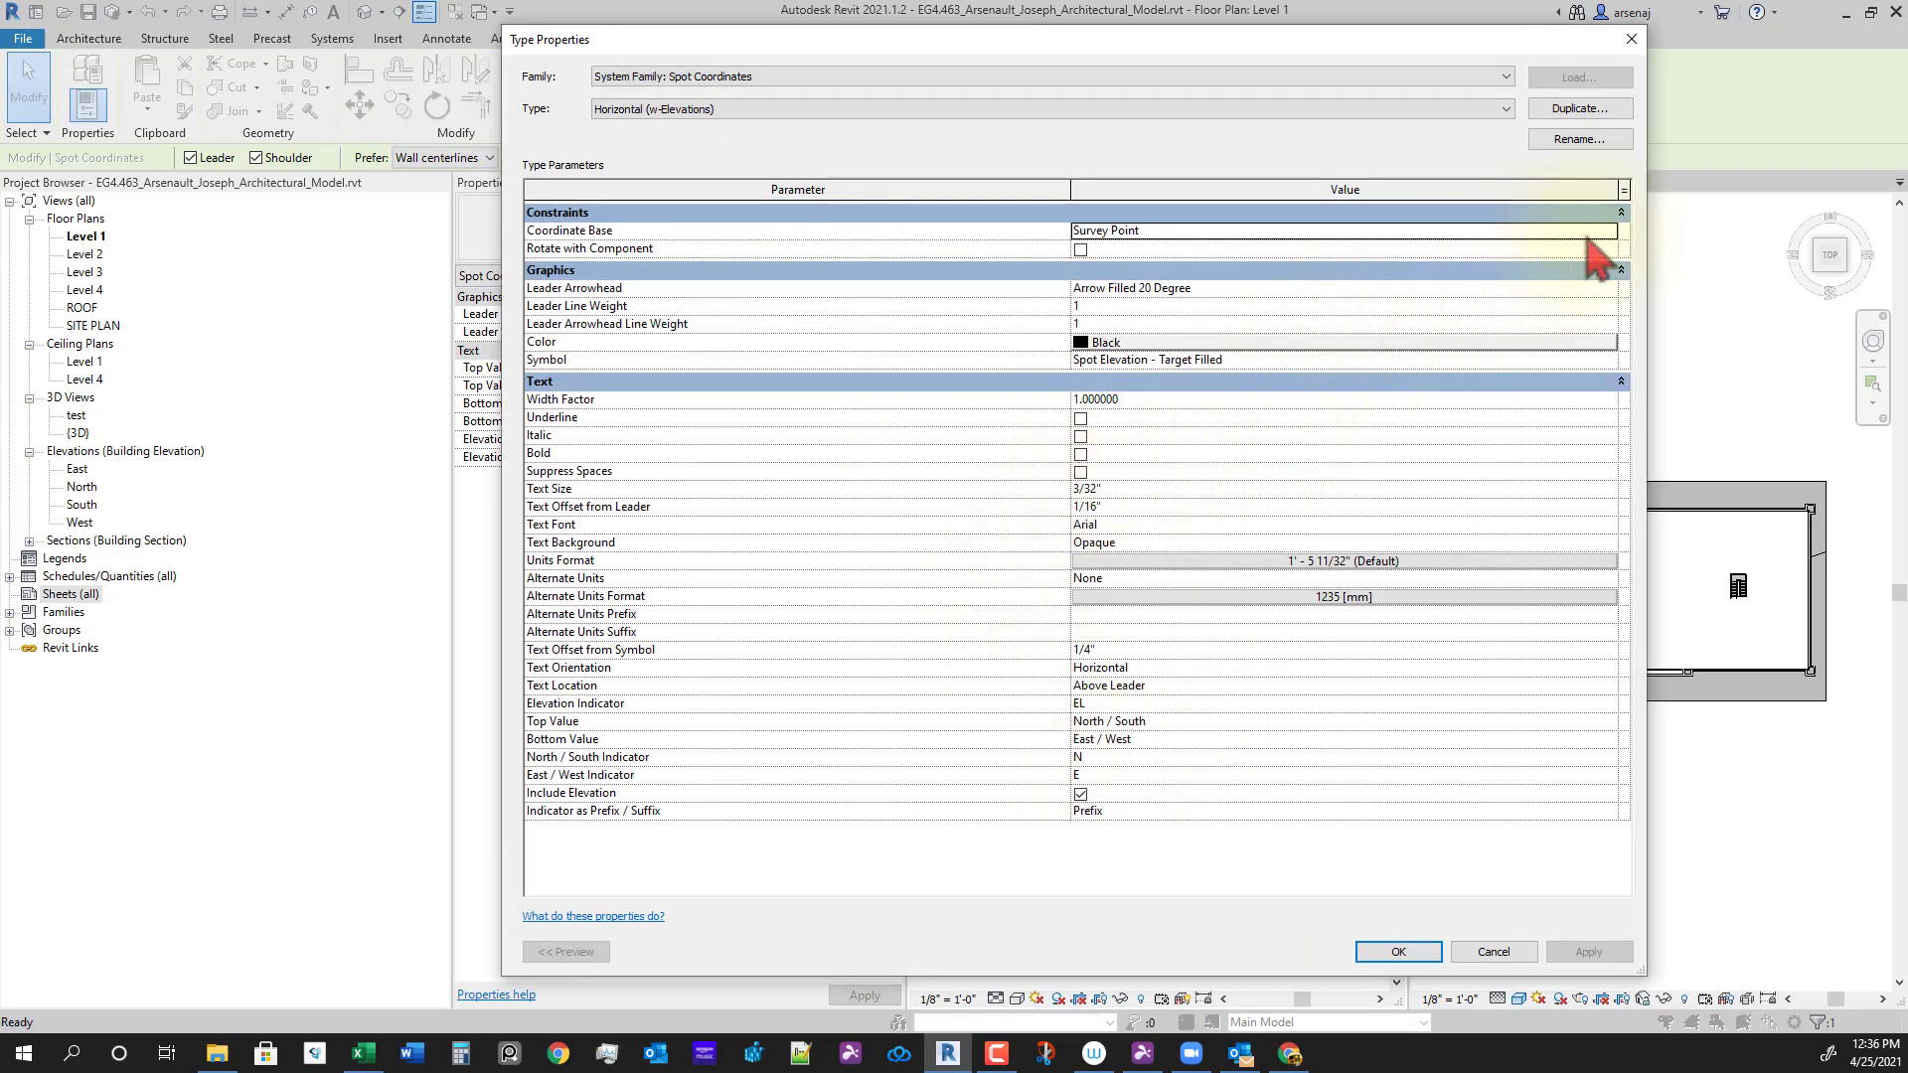
click(1610, 234)
click(1133, 262)
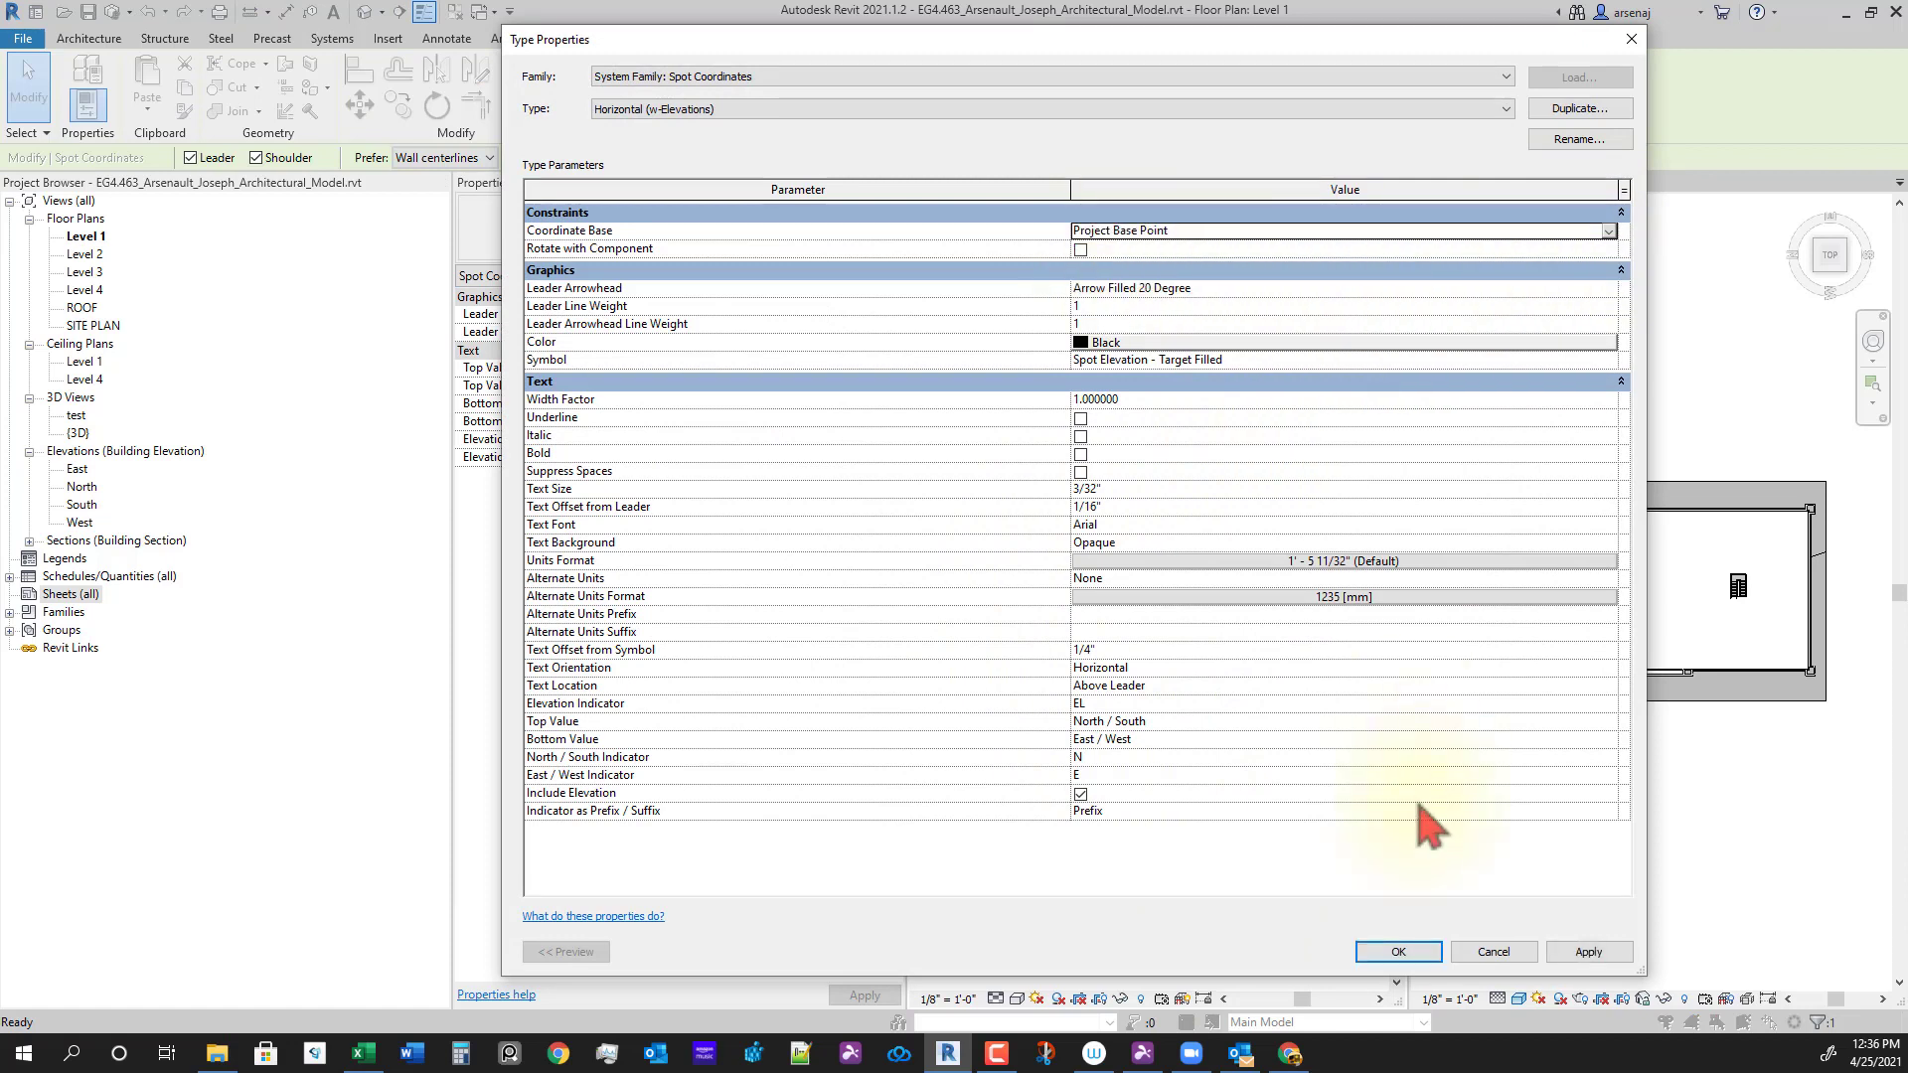
click(1398, 953)
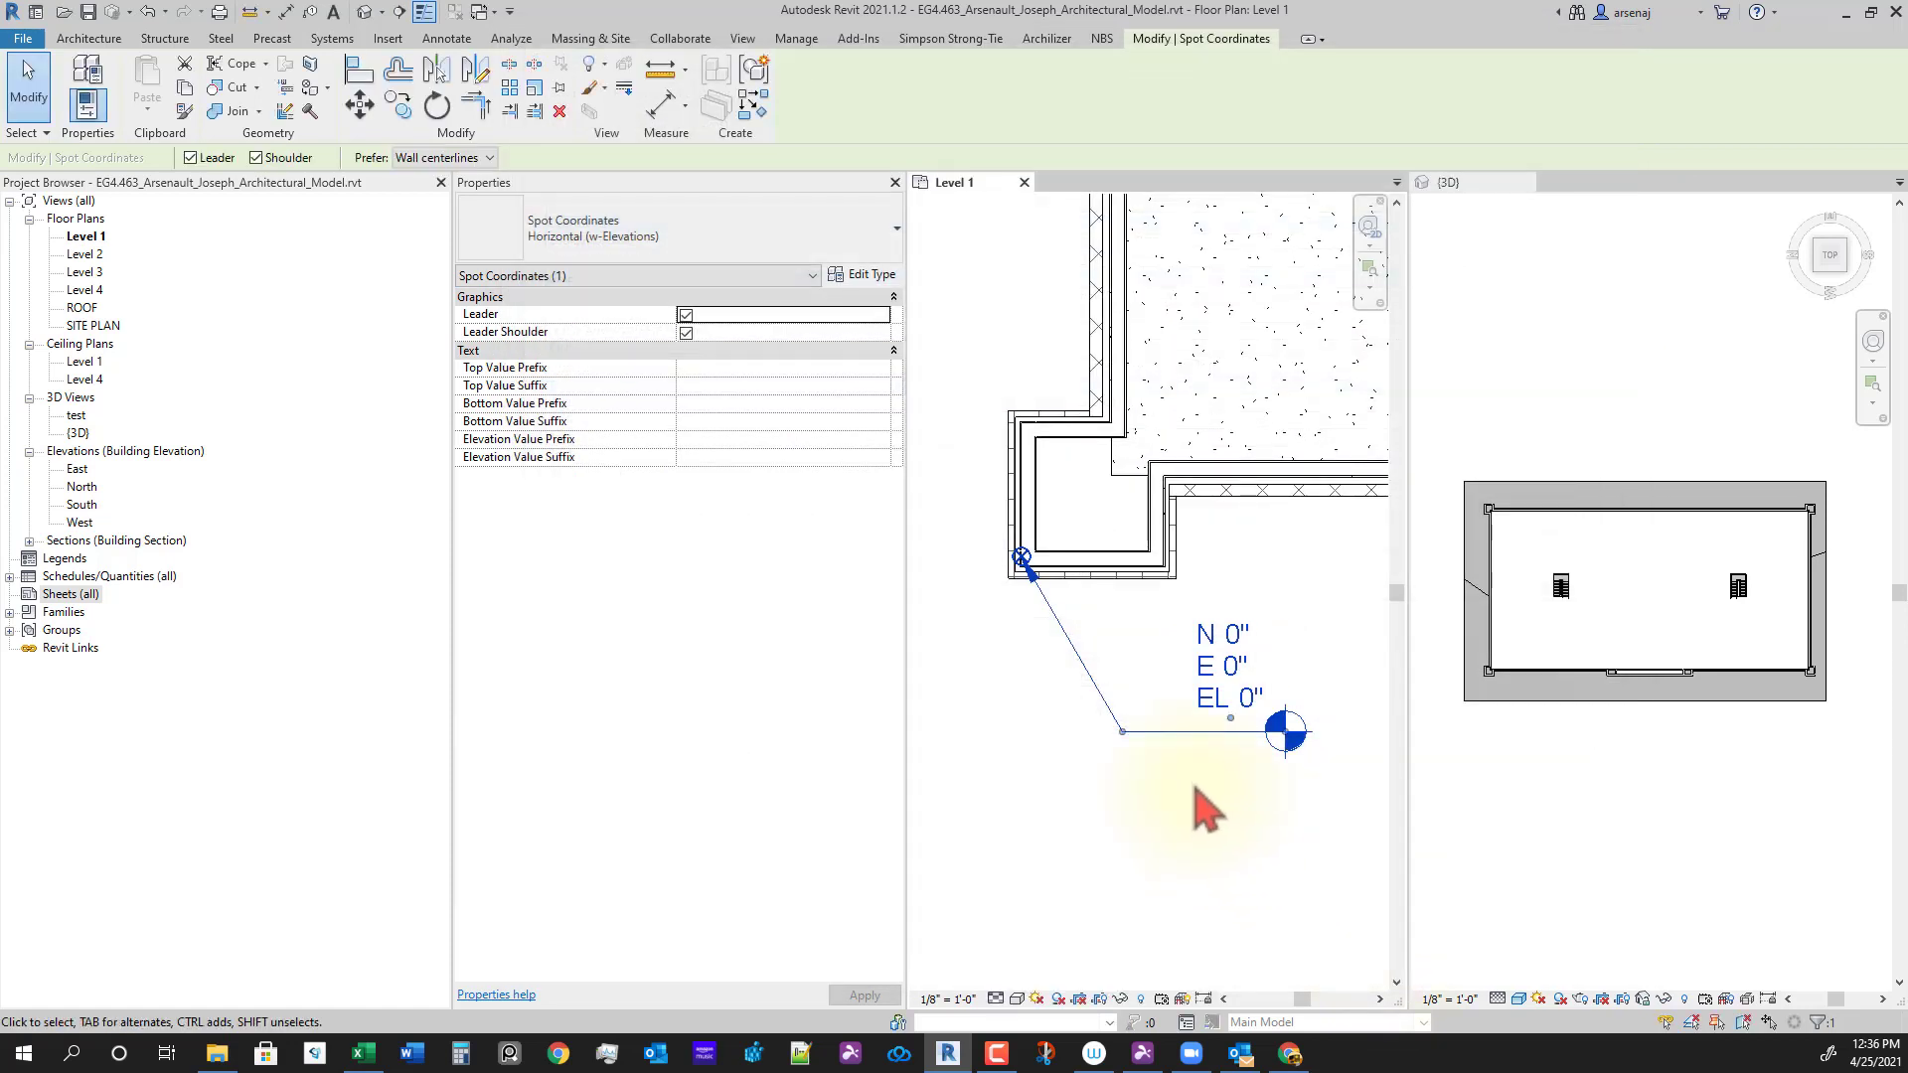
Step: Place a second Horizontal (w-Elevations) Spot Coordinate on the floor slab inside the building, at about N 9'-2", E 9'-7"
scroll(1075, 626, up, 2)
scroll(1029, 636, down, 2)
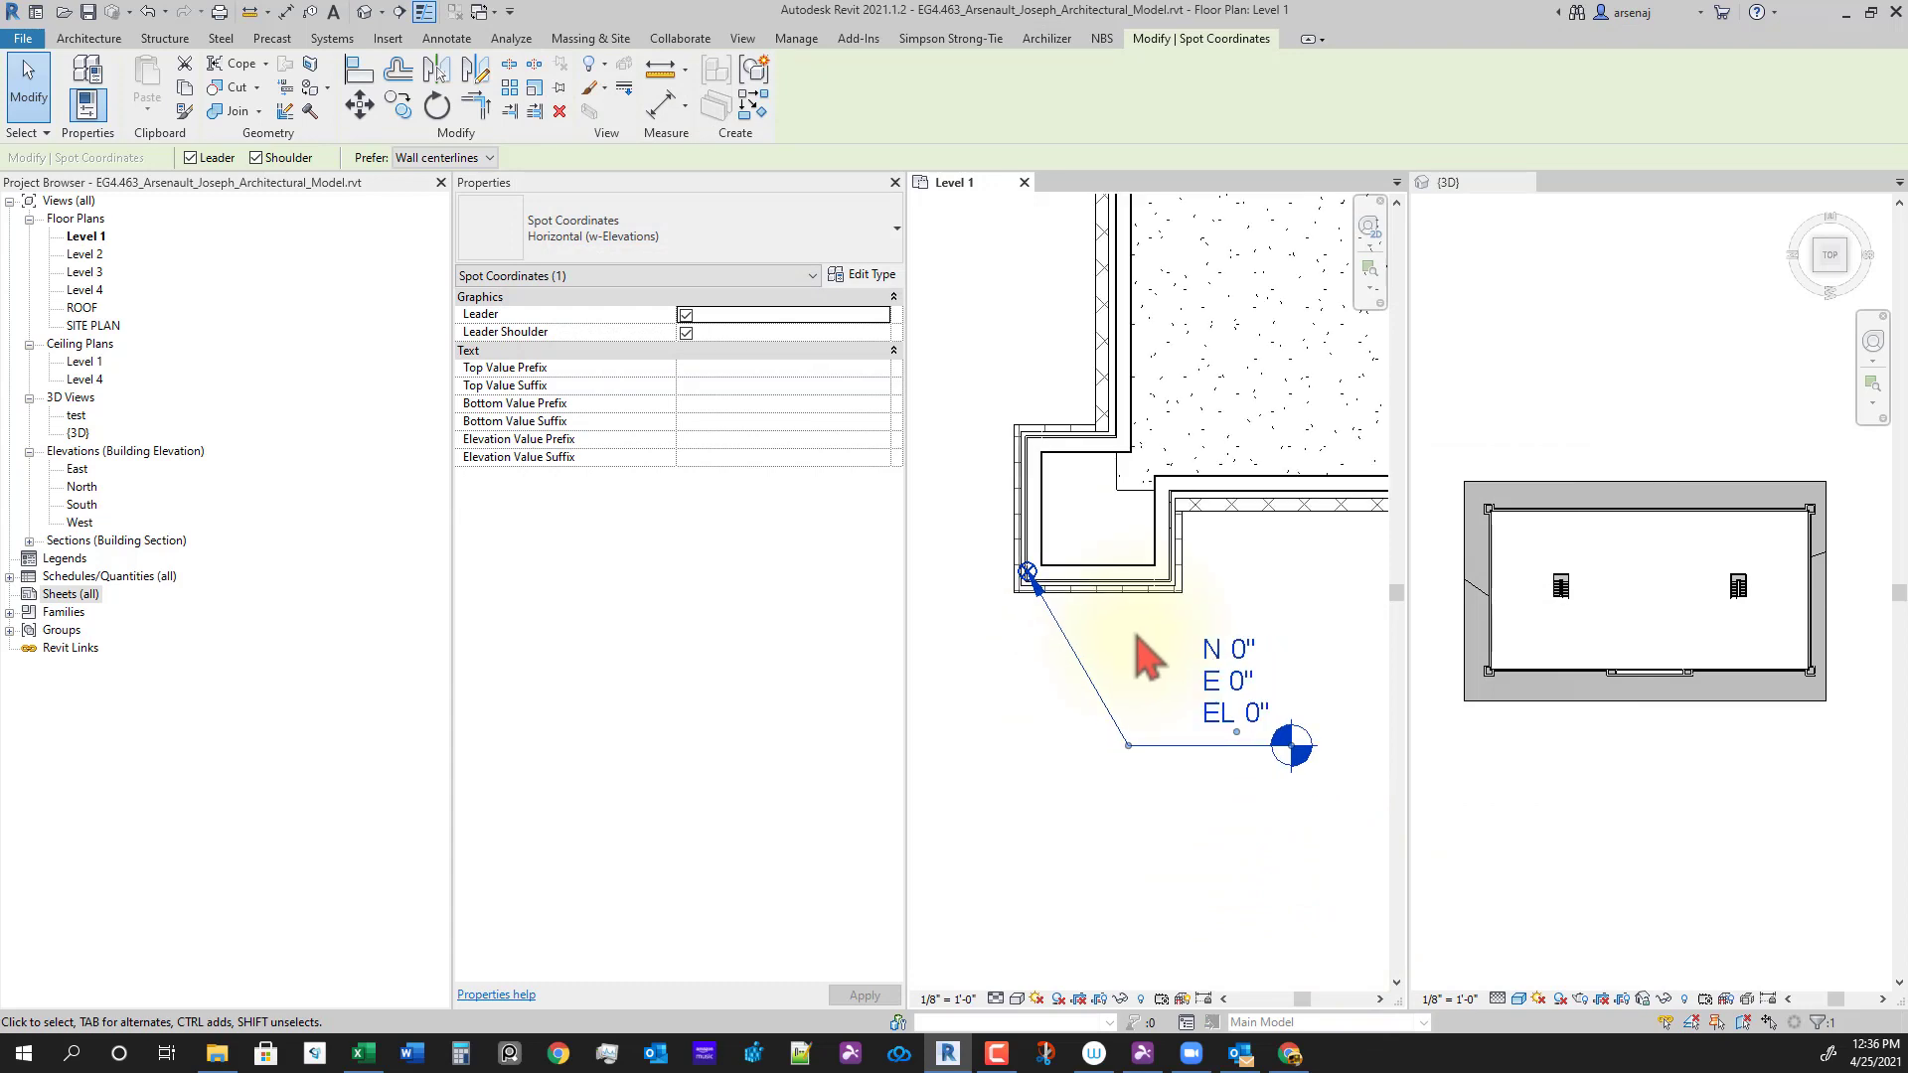
click(446, 38)
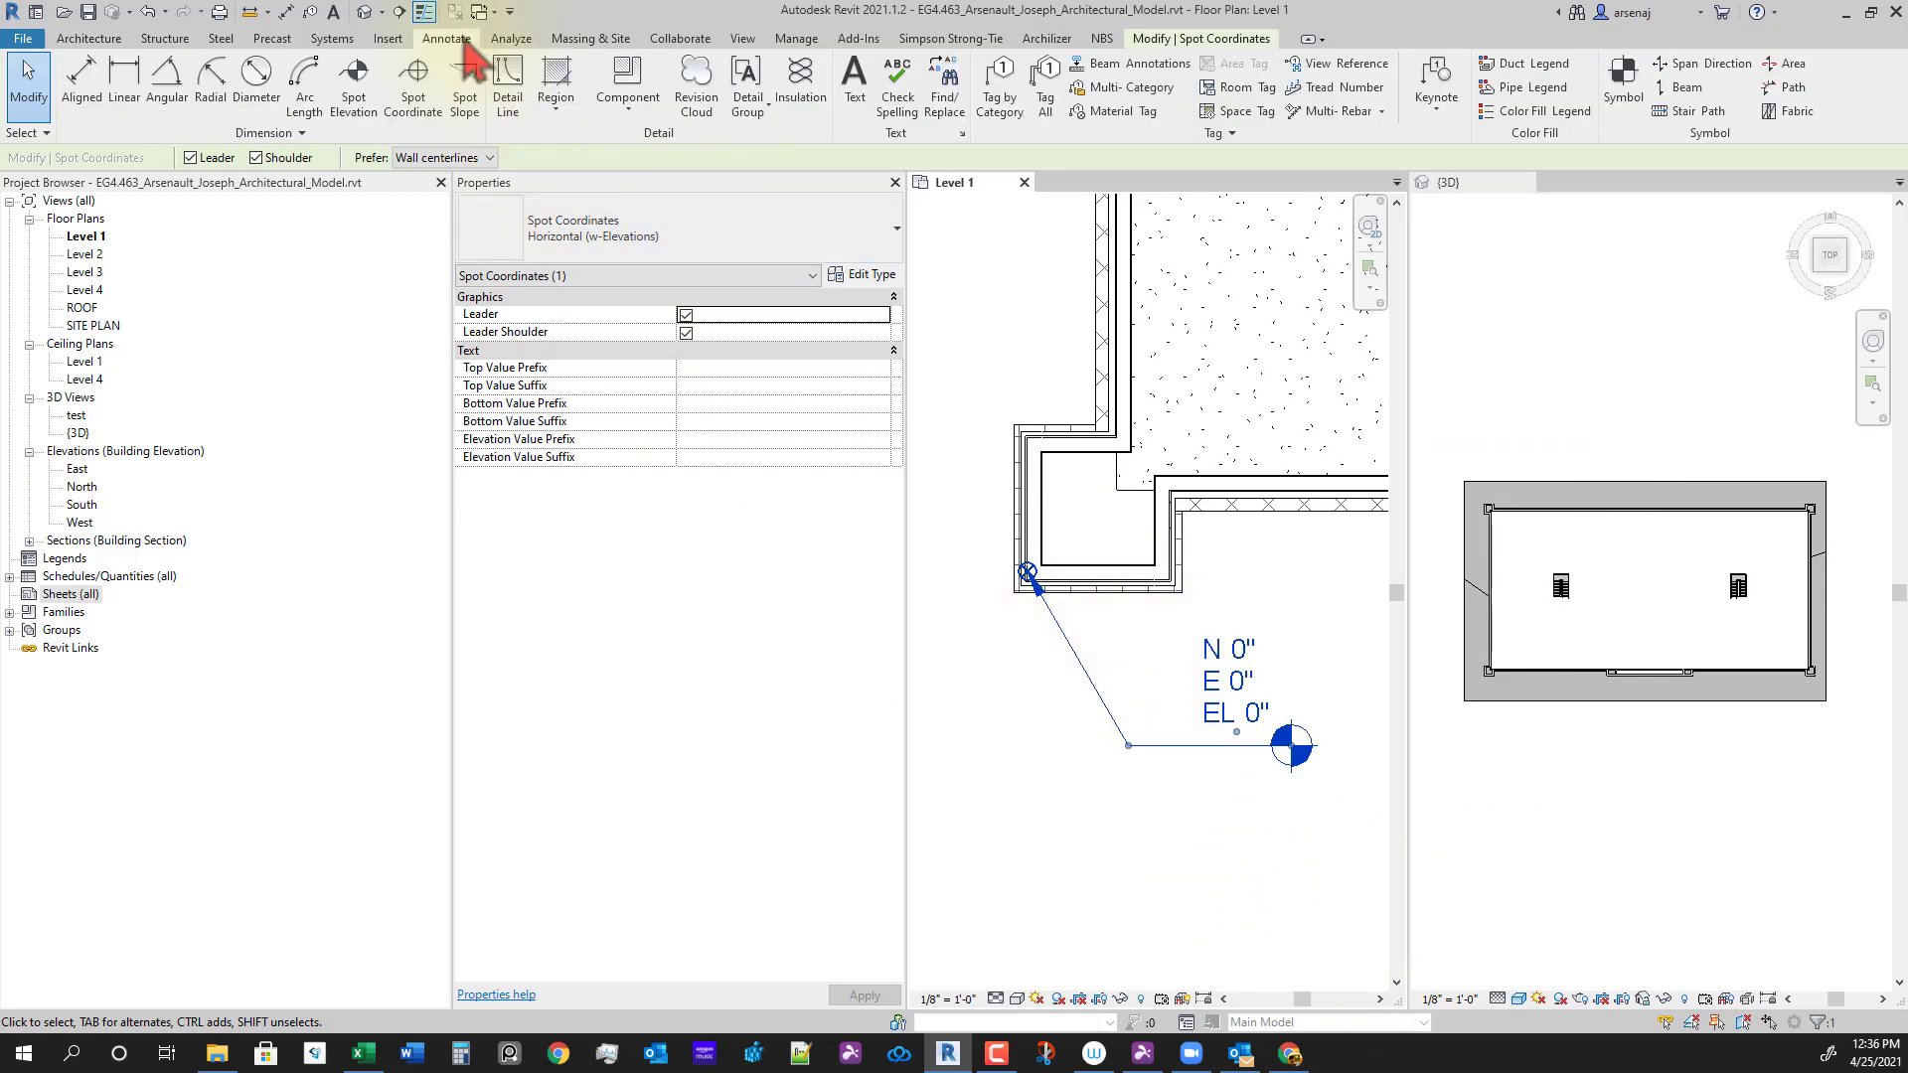
click(429, 89)
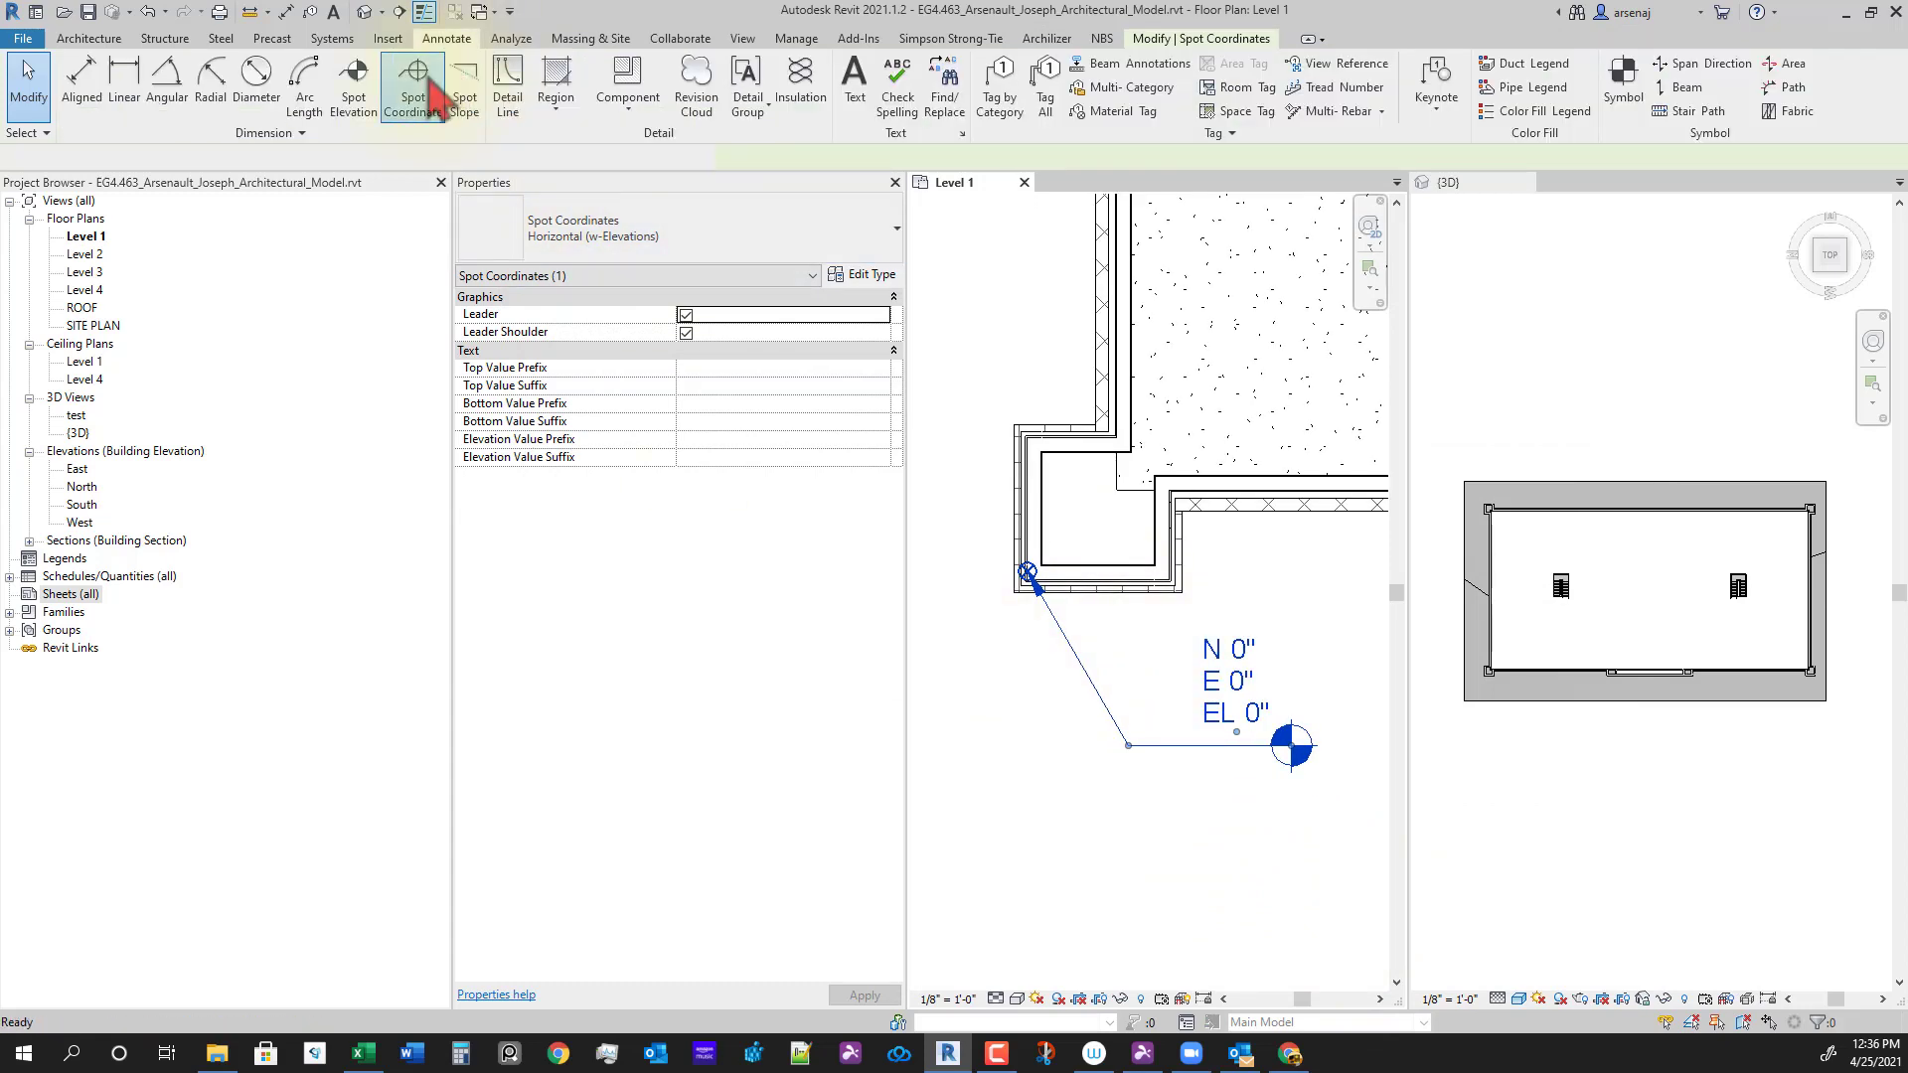
click(695, 263)
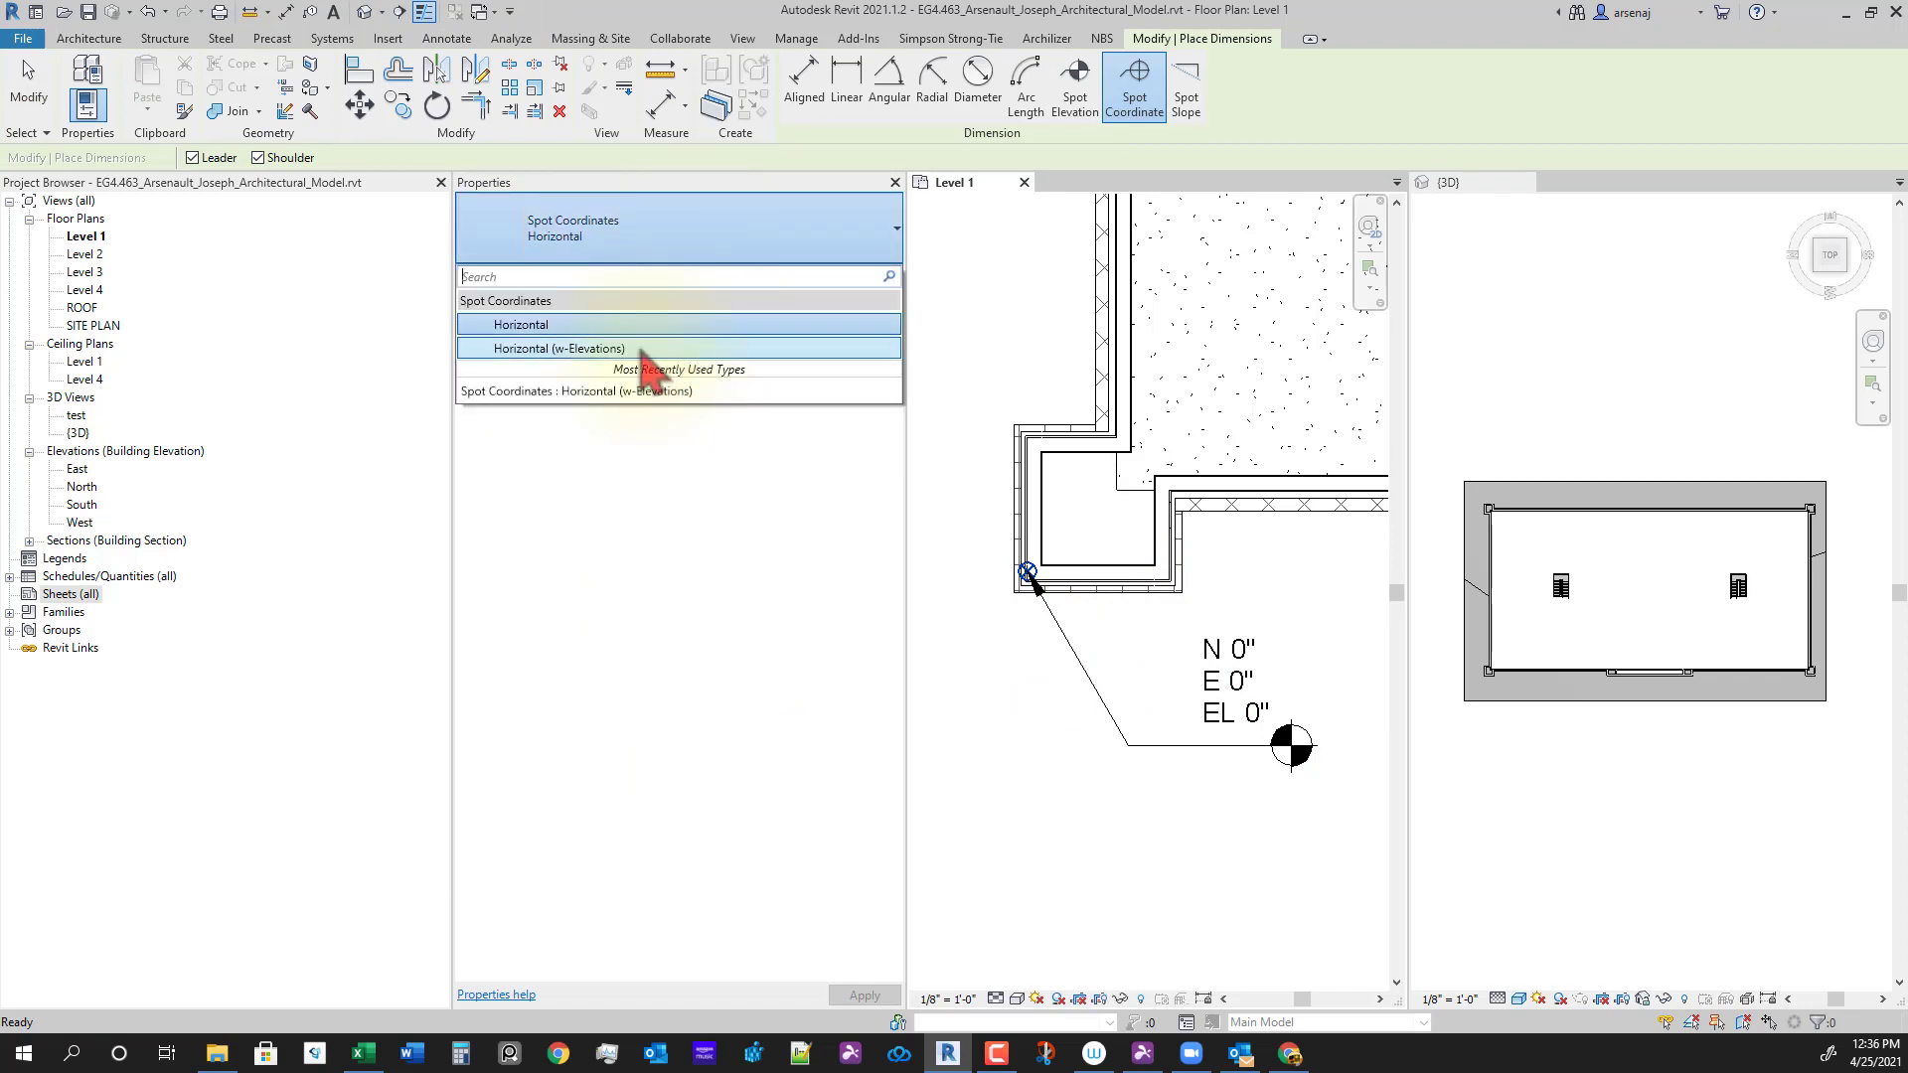
click(641, 349)
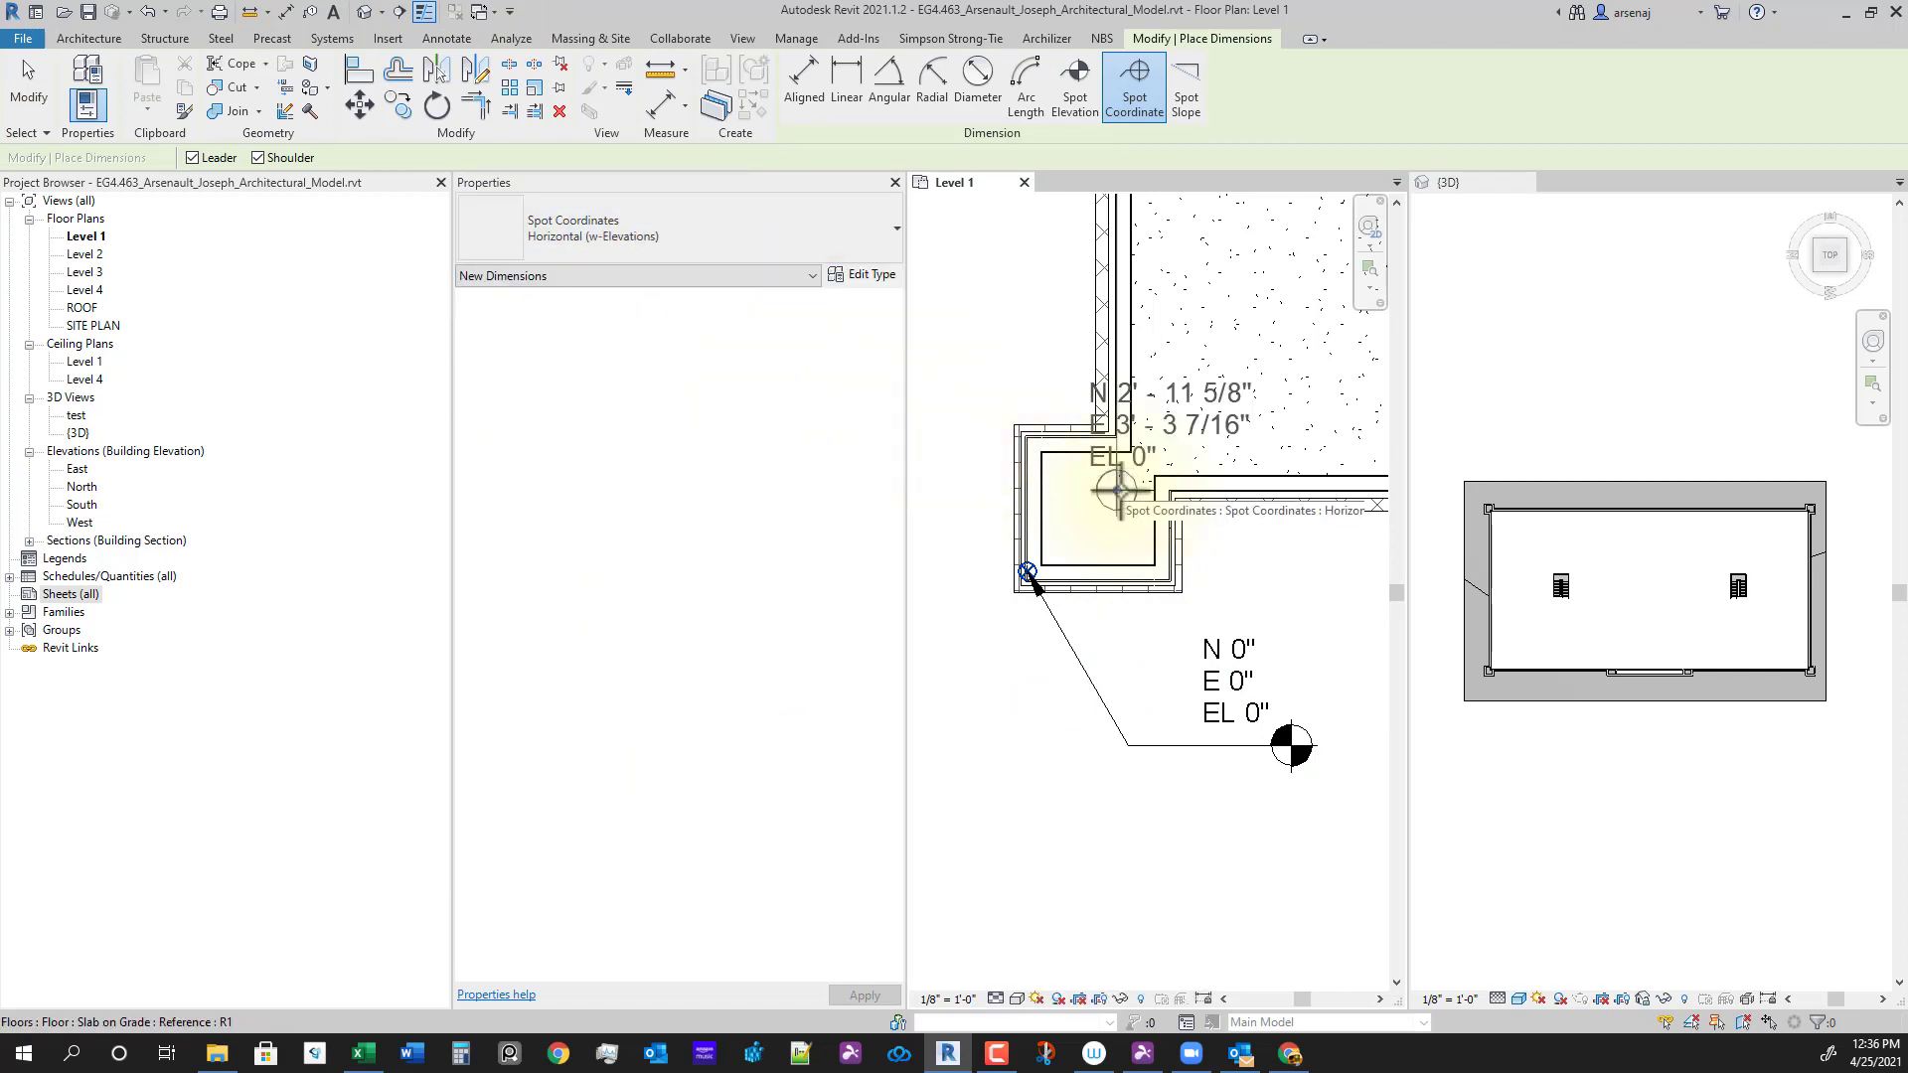
middle_drag(1207, 408, 1021, 567)
scroll(1024, 561, down, 1)
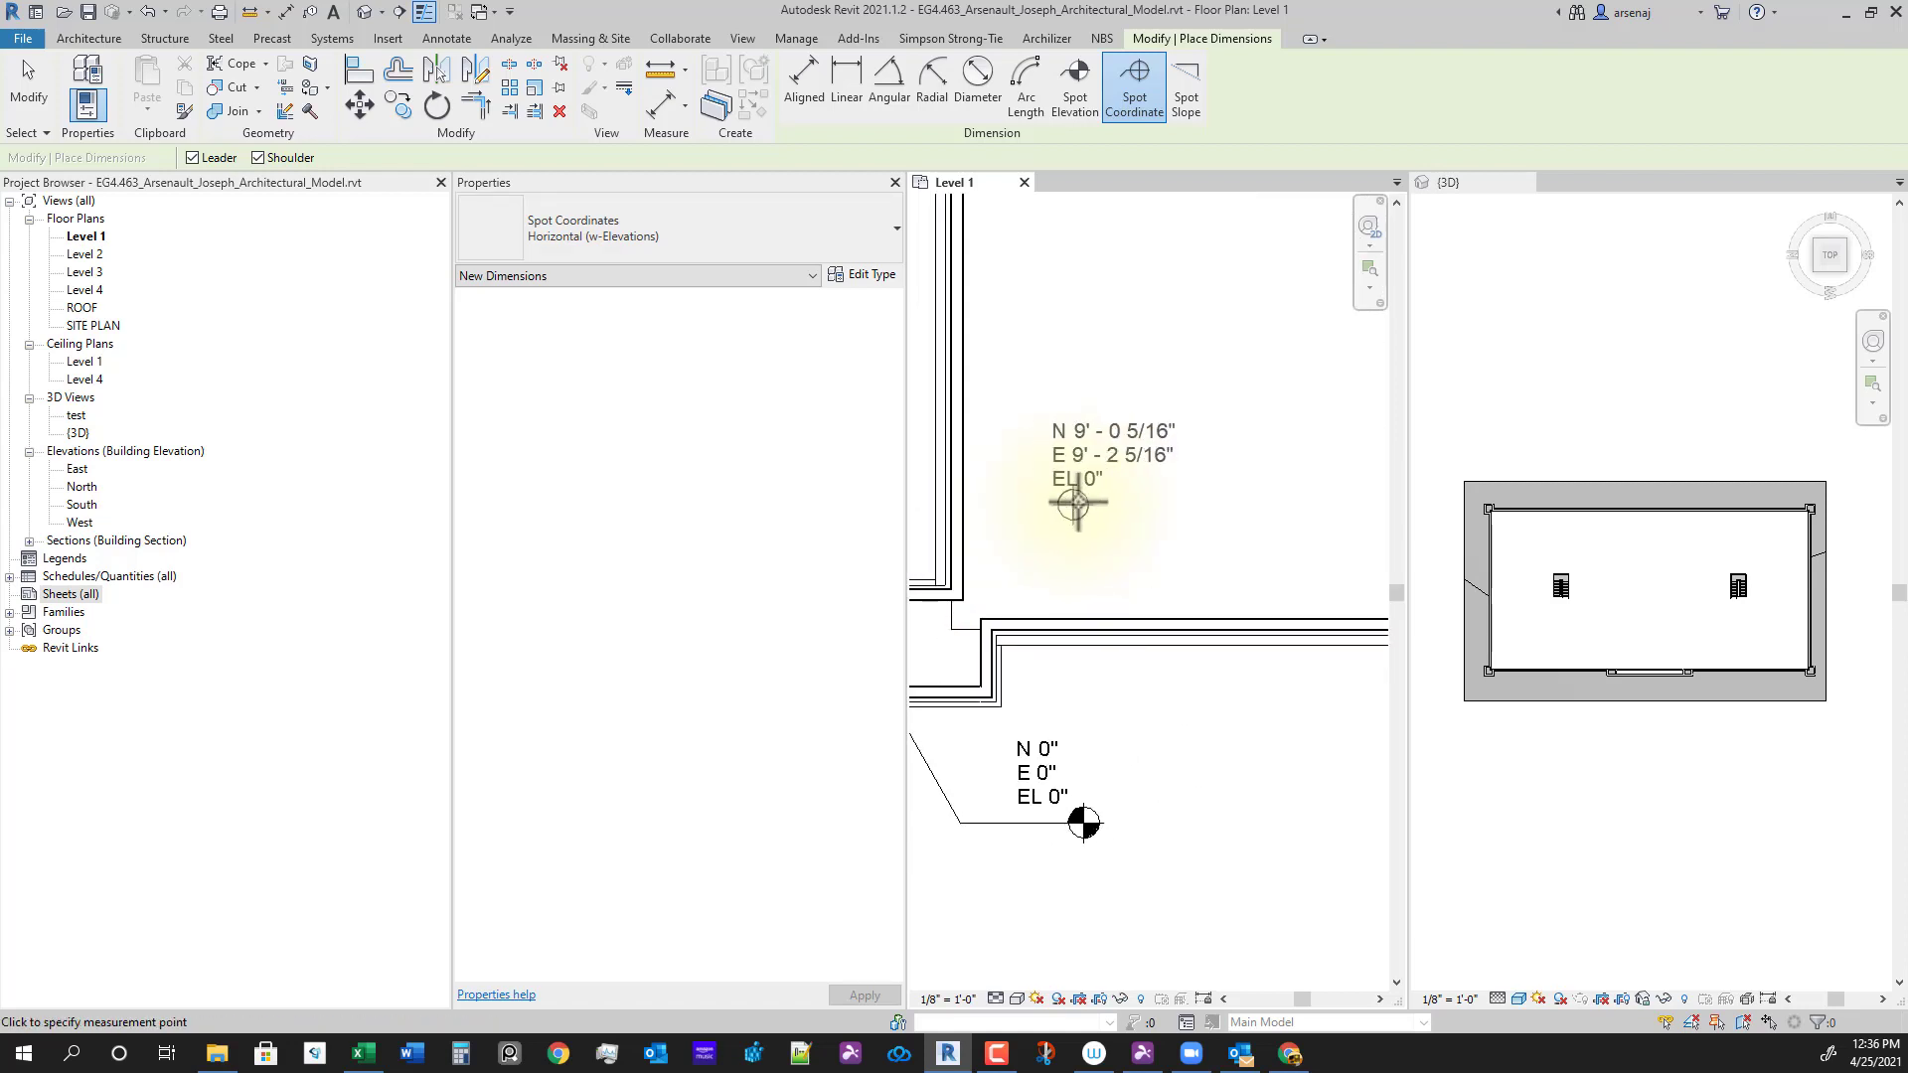
scroll(1078, 502, down, 2)
click(1152, 477)
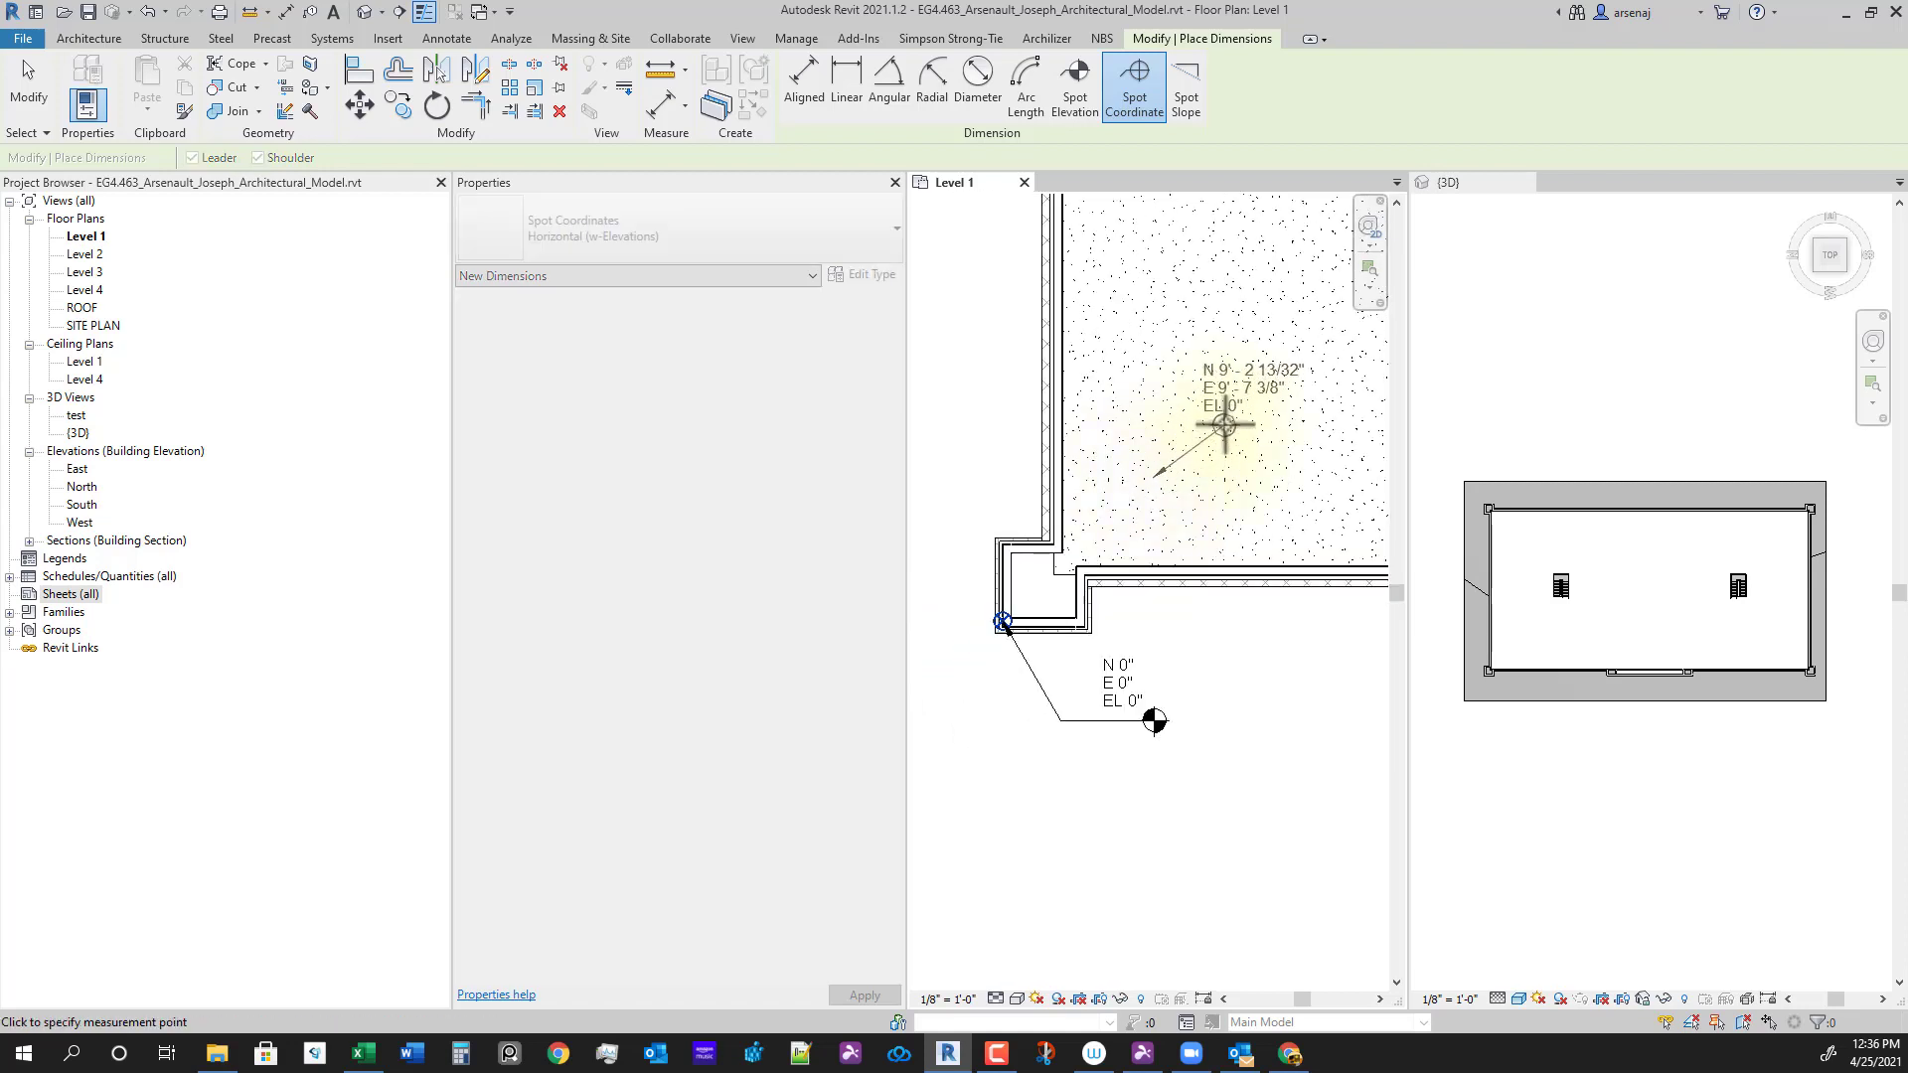
click(1230, 405)
click(1332, 404)
key(Escape)
key(Escape)
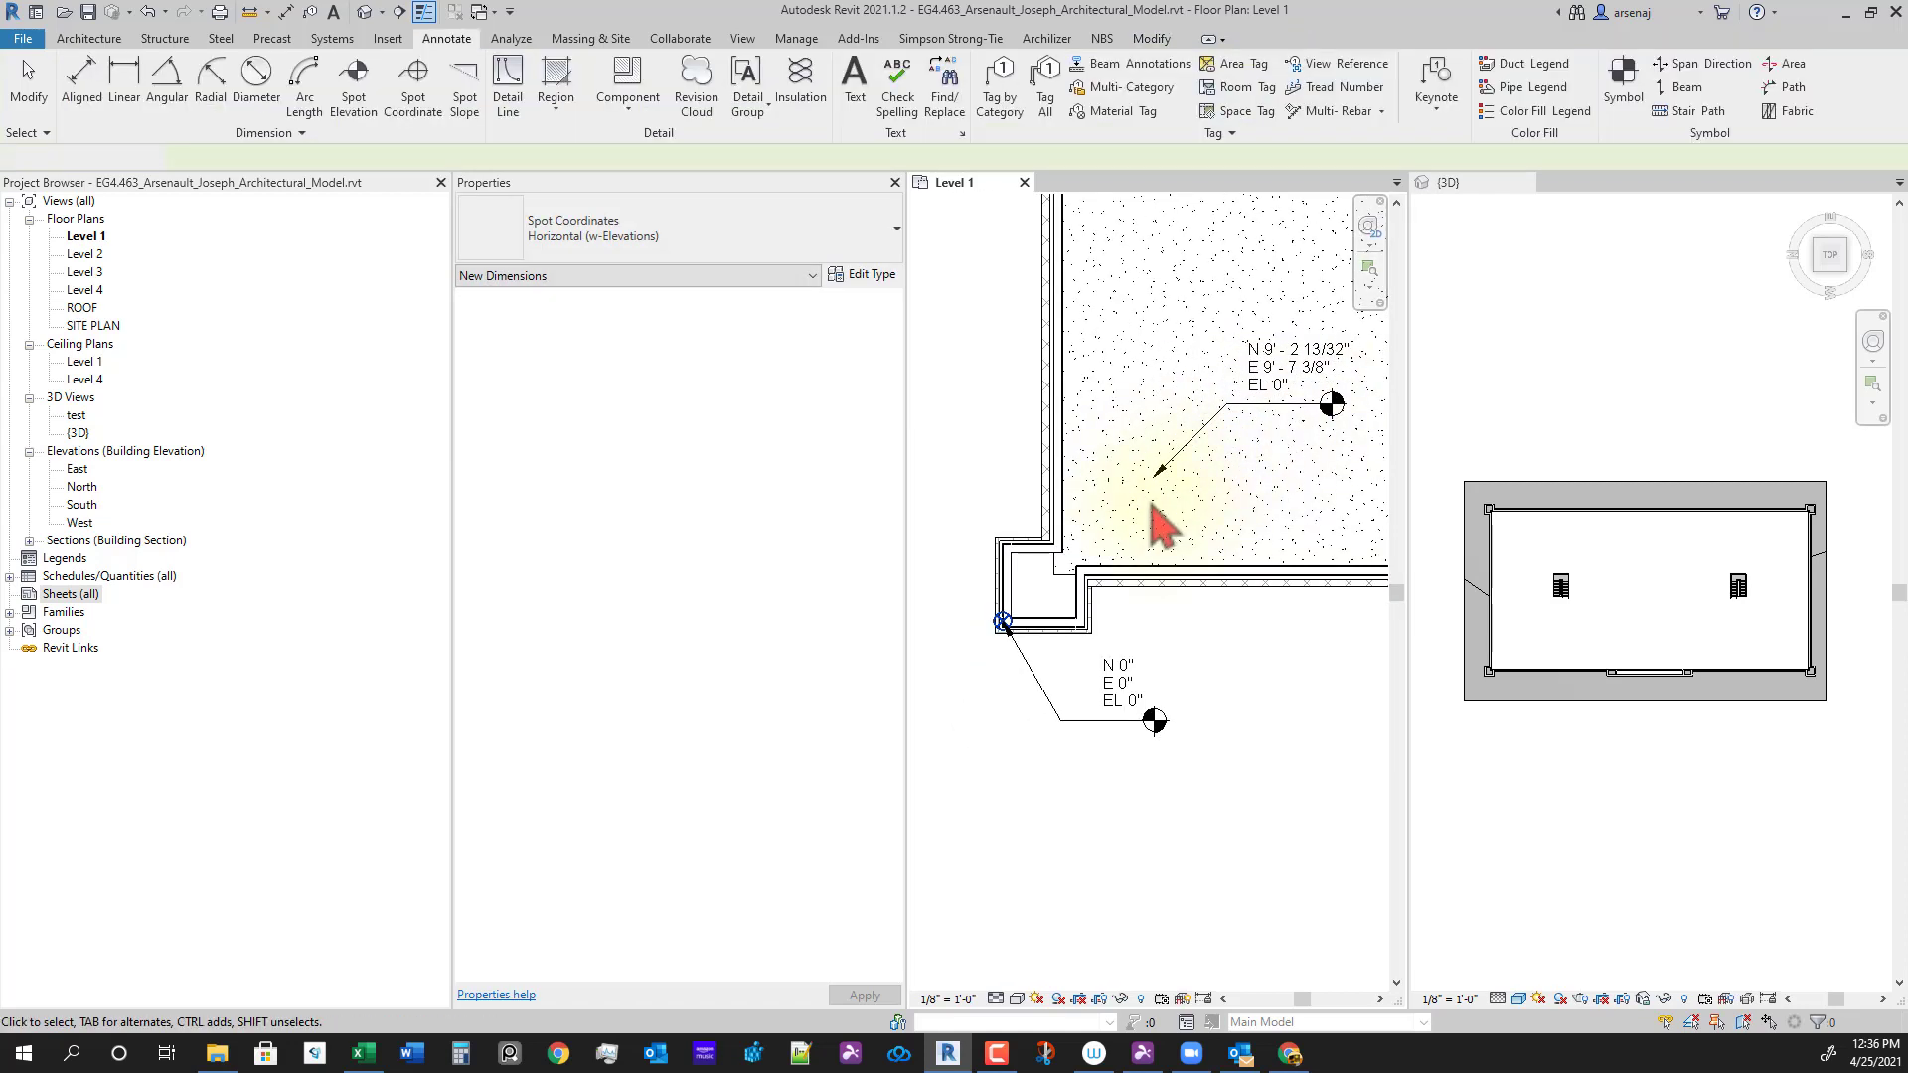
Step: Delete the spot coordinate on the floor slab inside the building
scroll(1165, 522, up, 1)
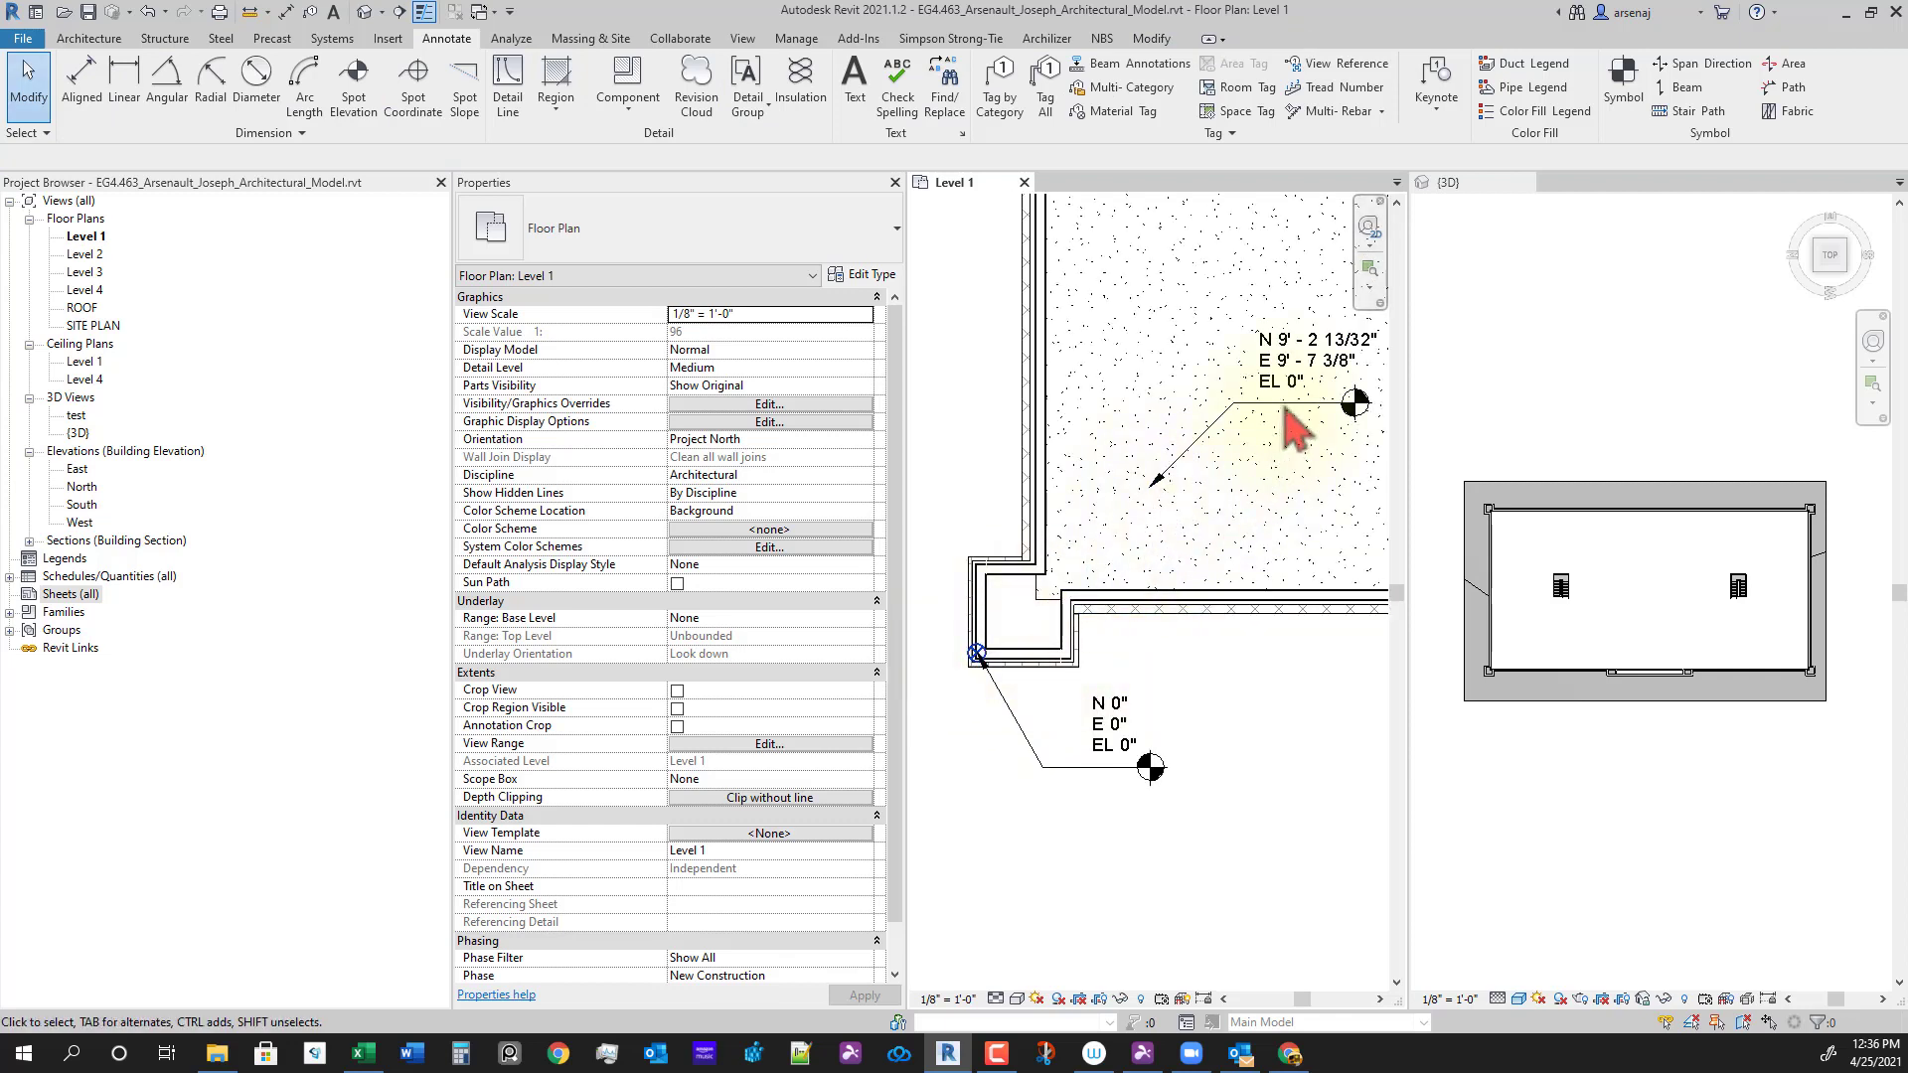
scroll(1282, 437, up, 2)
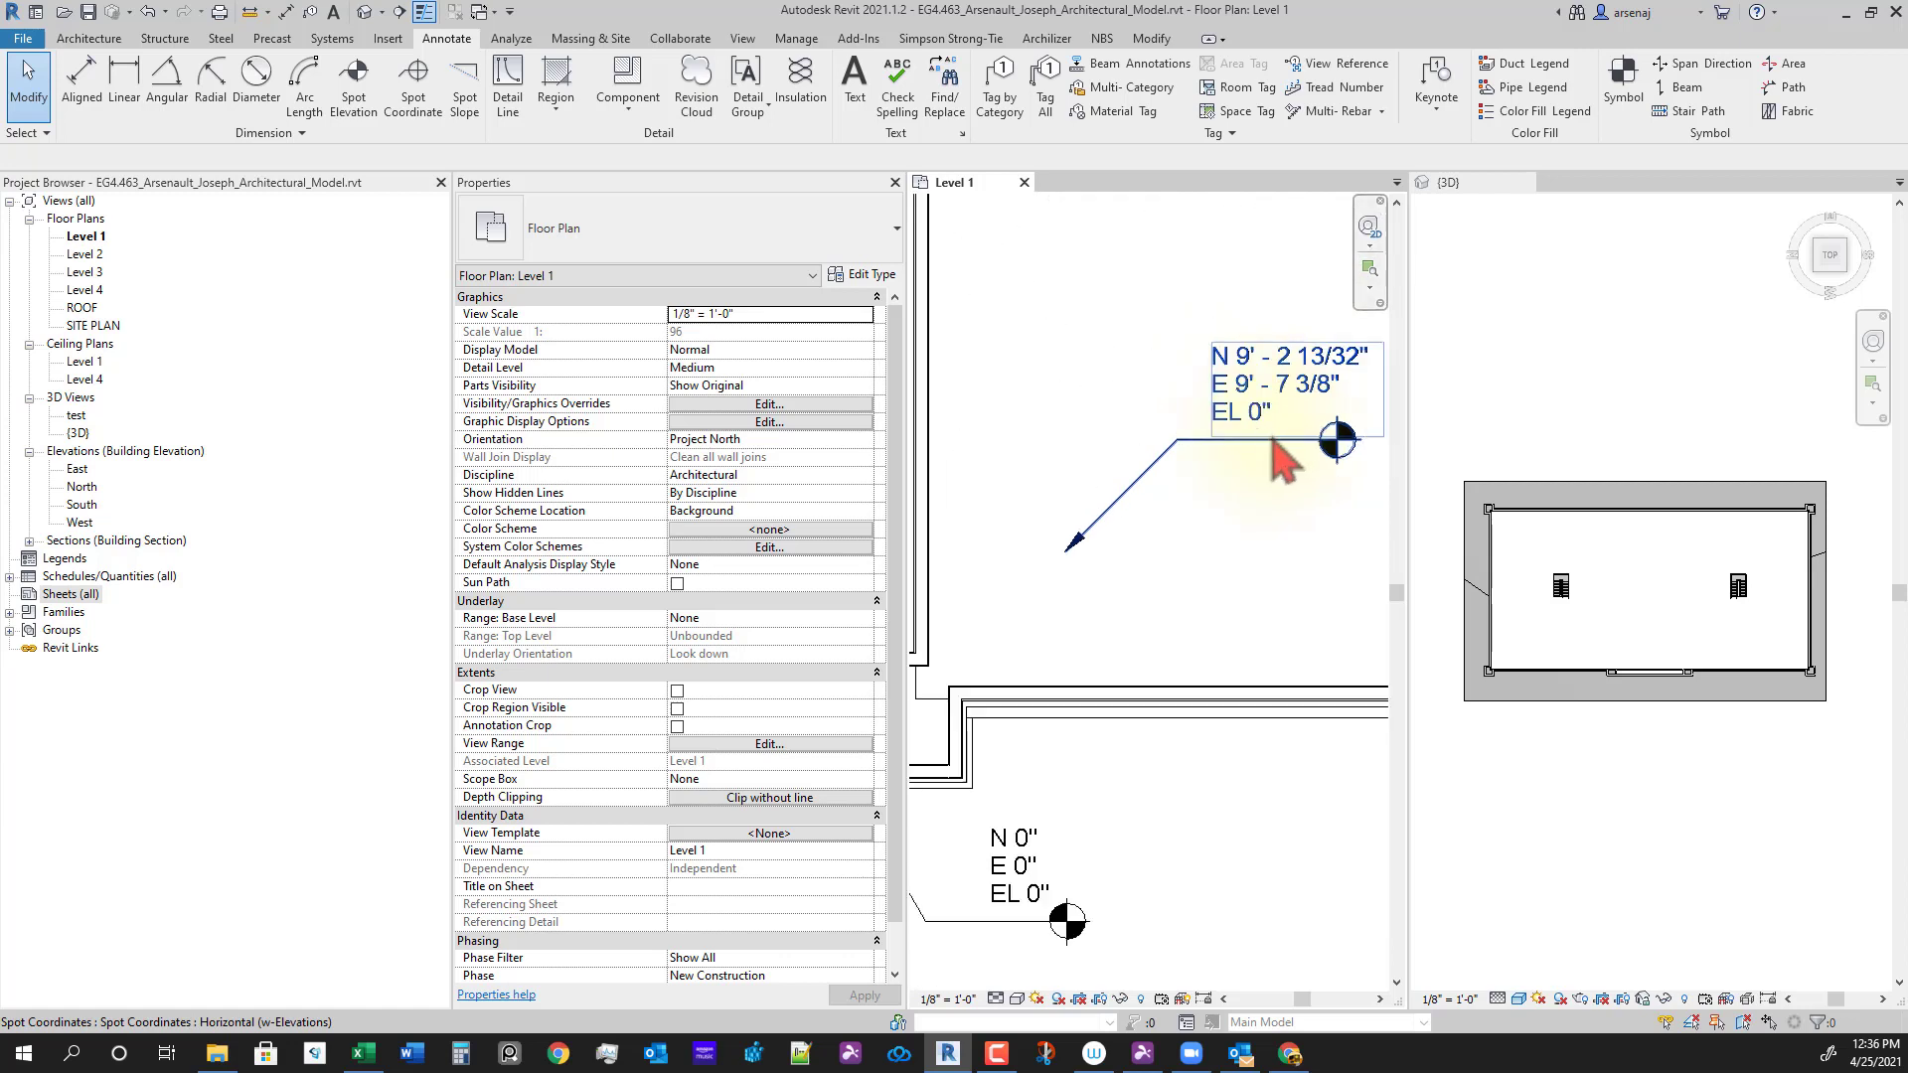
scroll(1275, 452, down, 1)
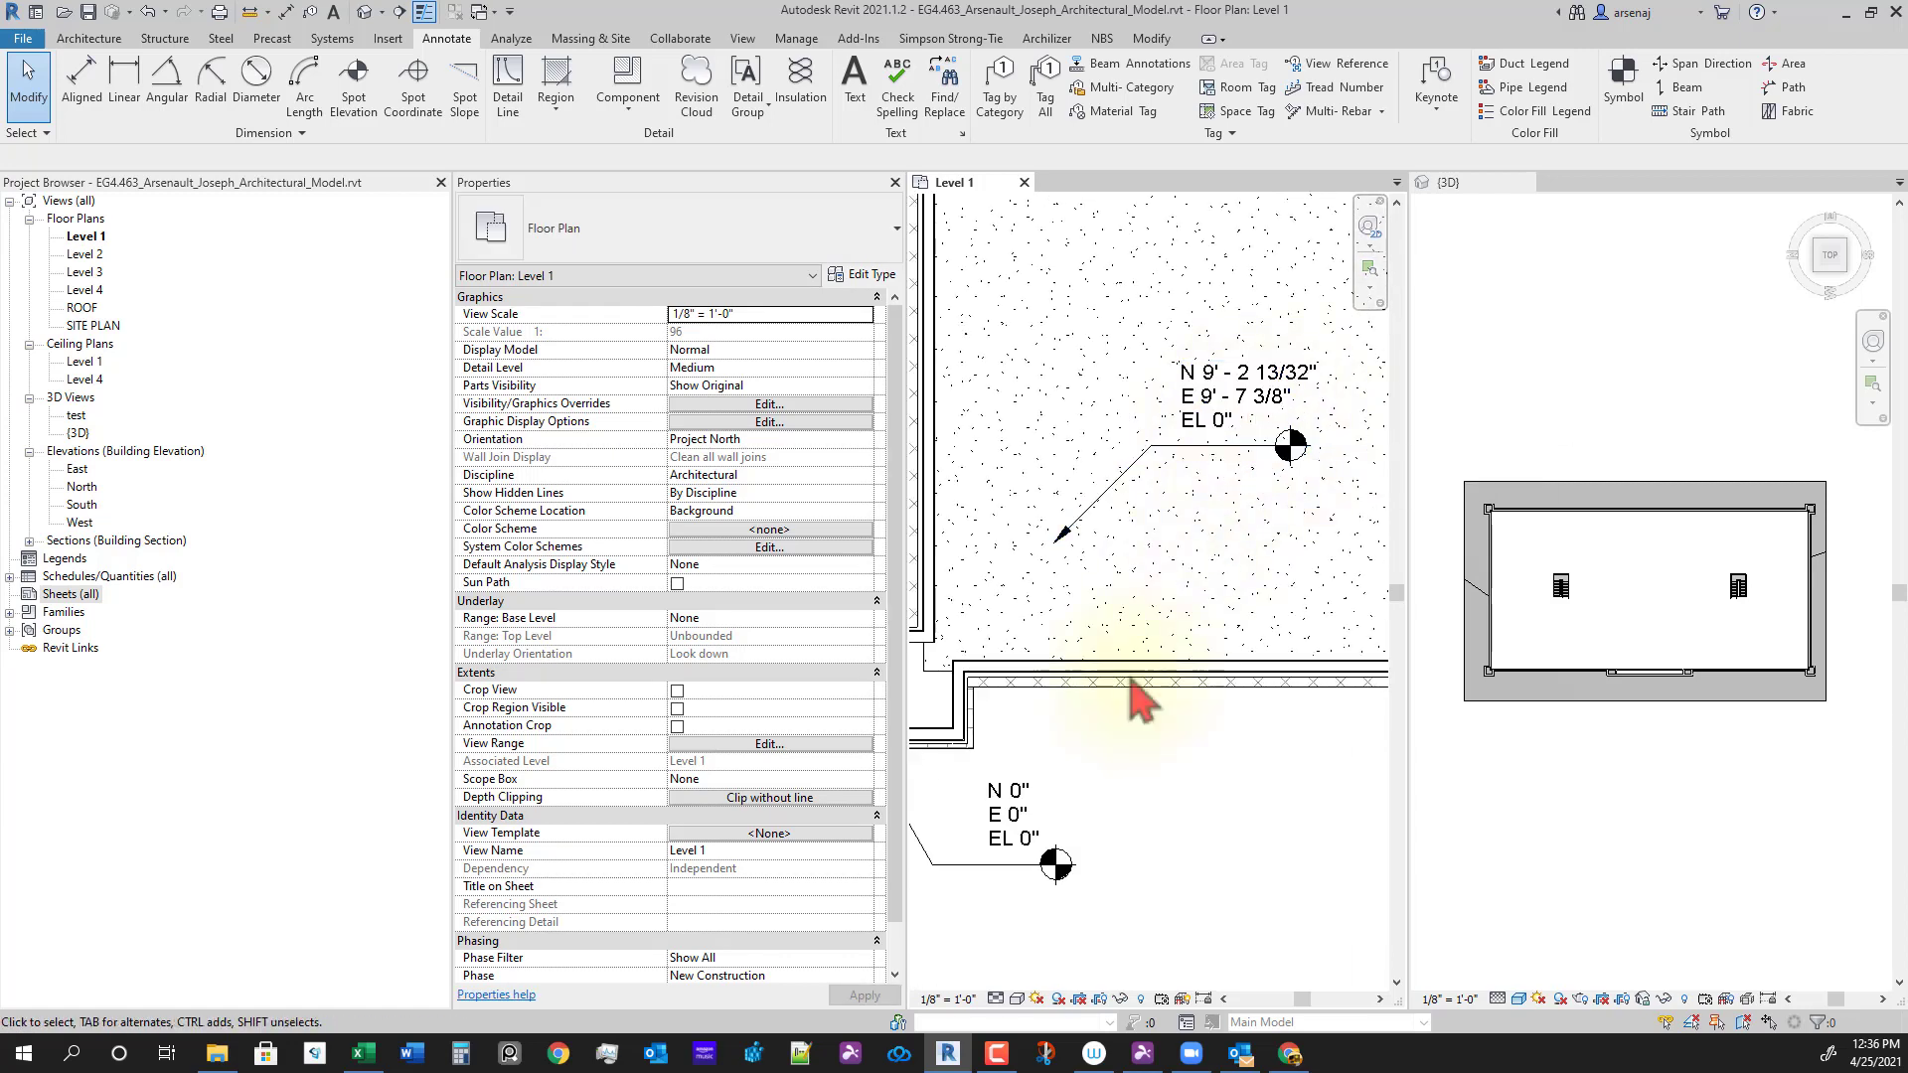
click(1088, 528)
key(Delete)
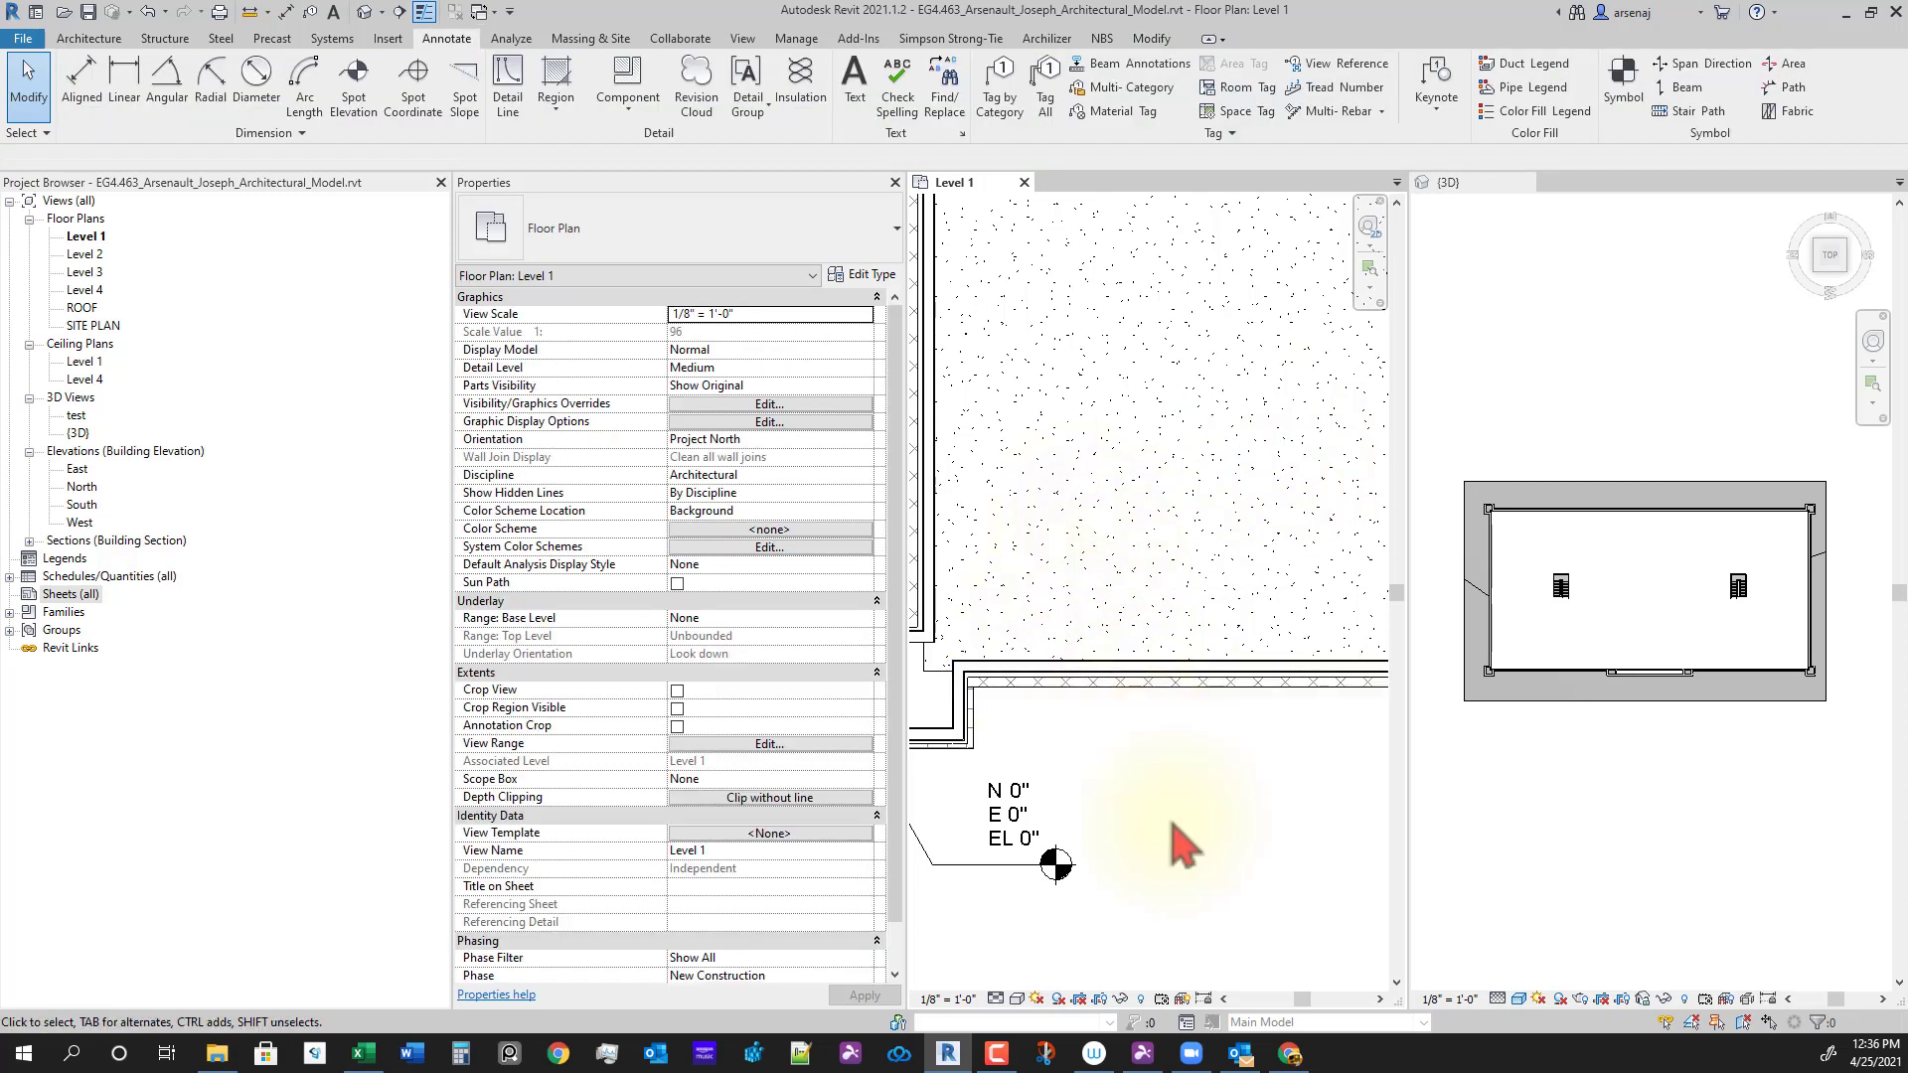
Step: Pin the project base point at the building's lower-left corner, then deselect it
scroll(1111, 855, down, 2)
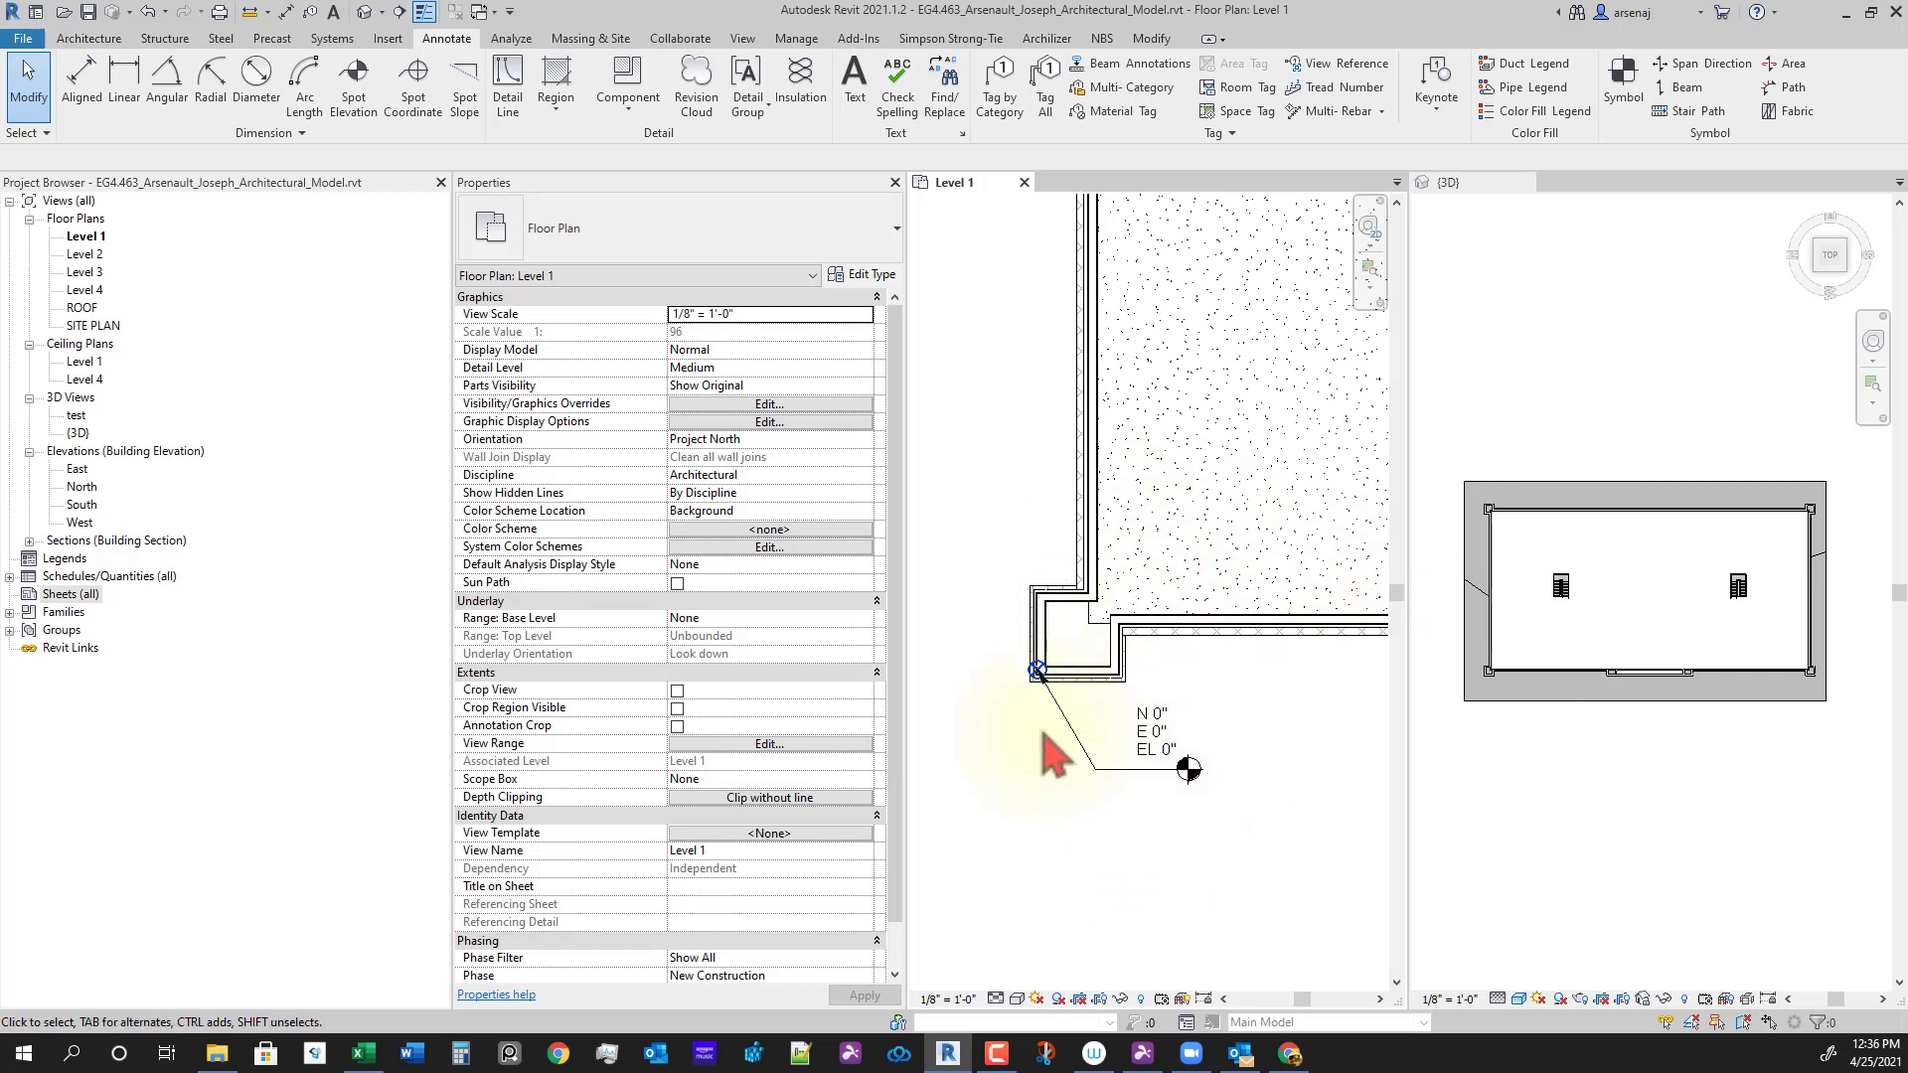
scroll(1042, 674, up, 5)
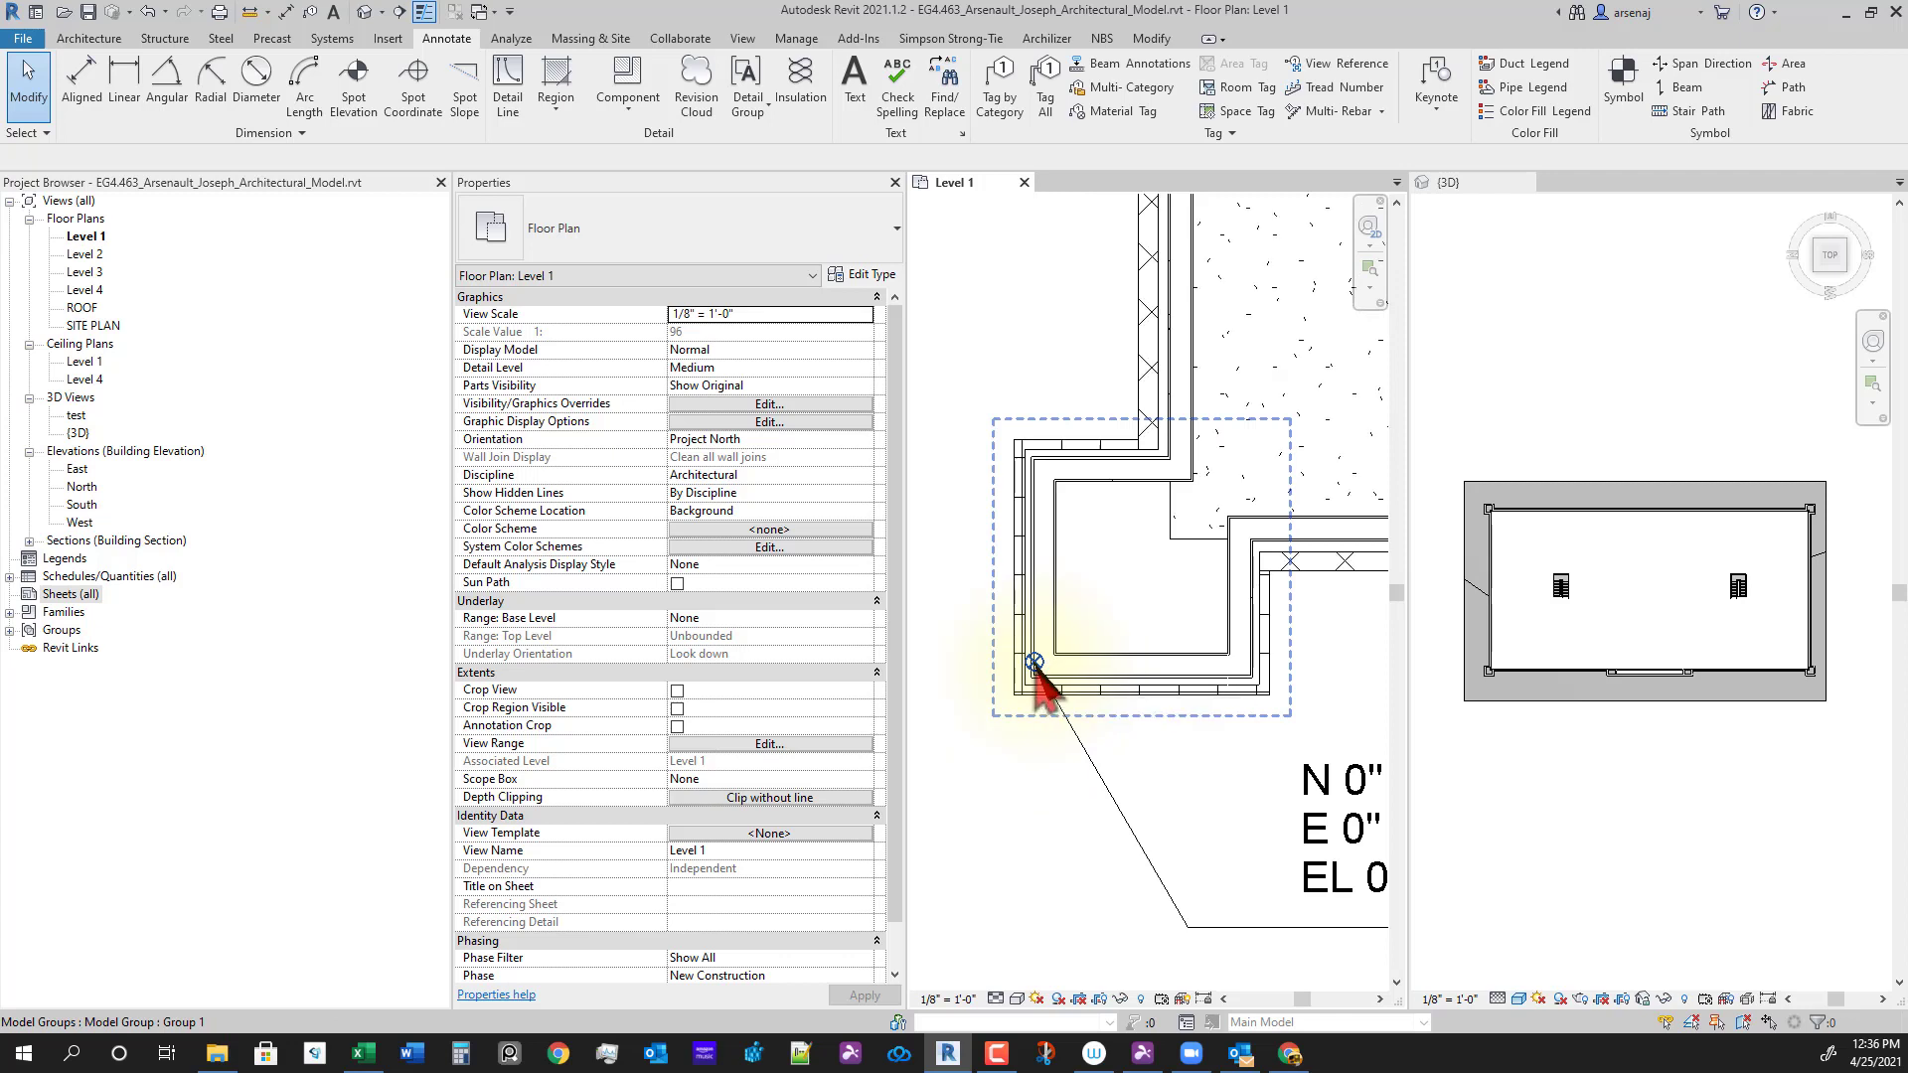
click(1041, 666)
key(Escape)
click(1038, 665)
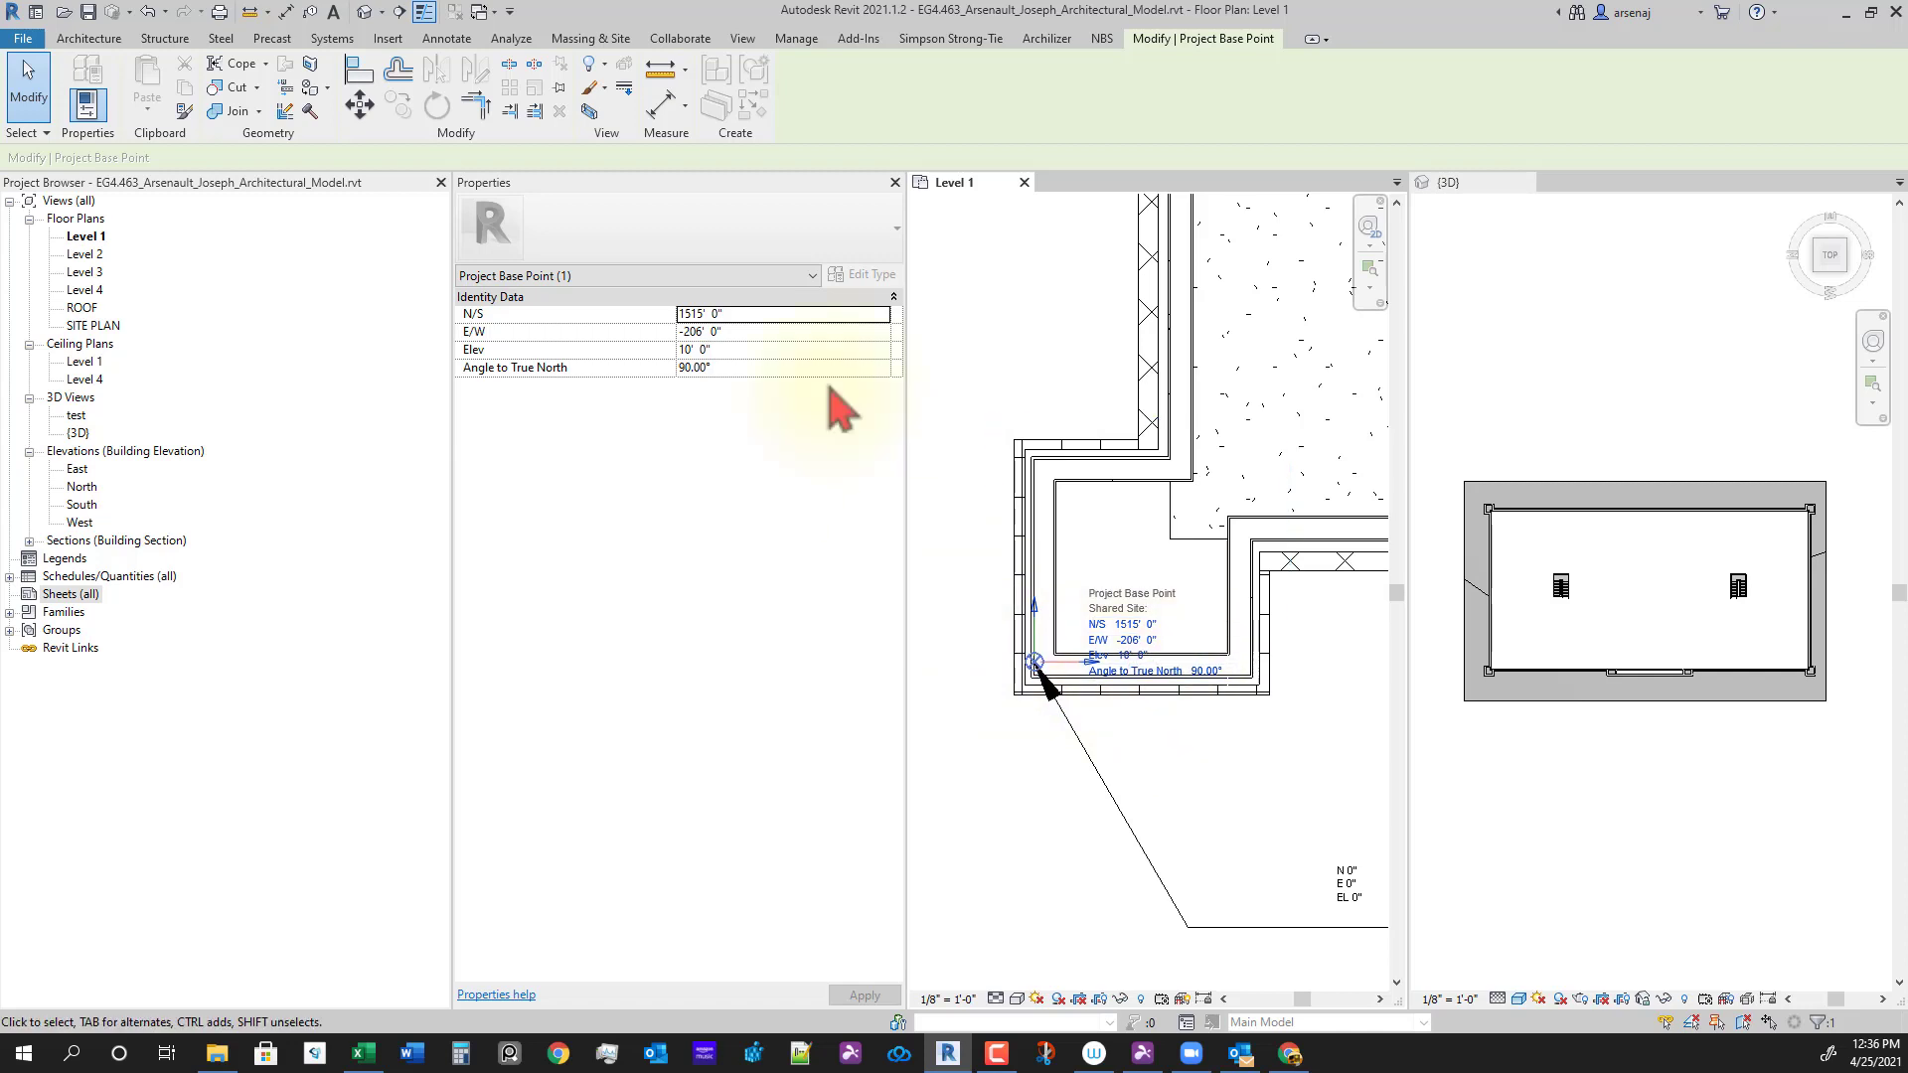
click(564, 86)
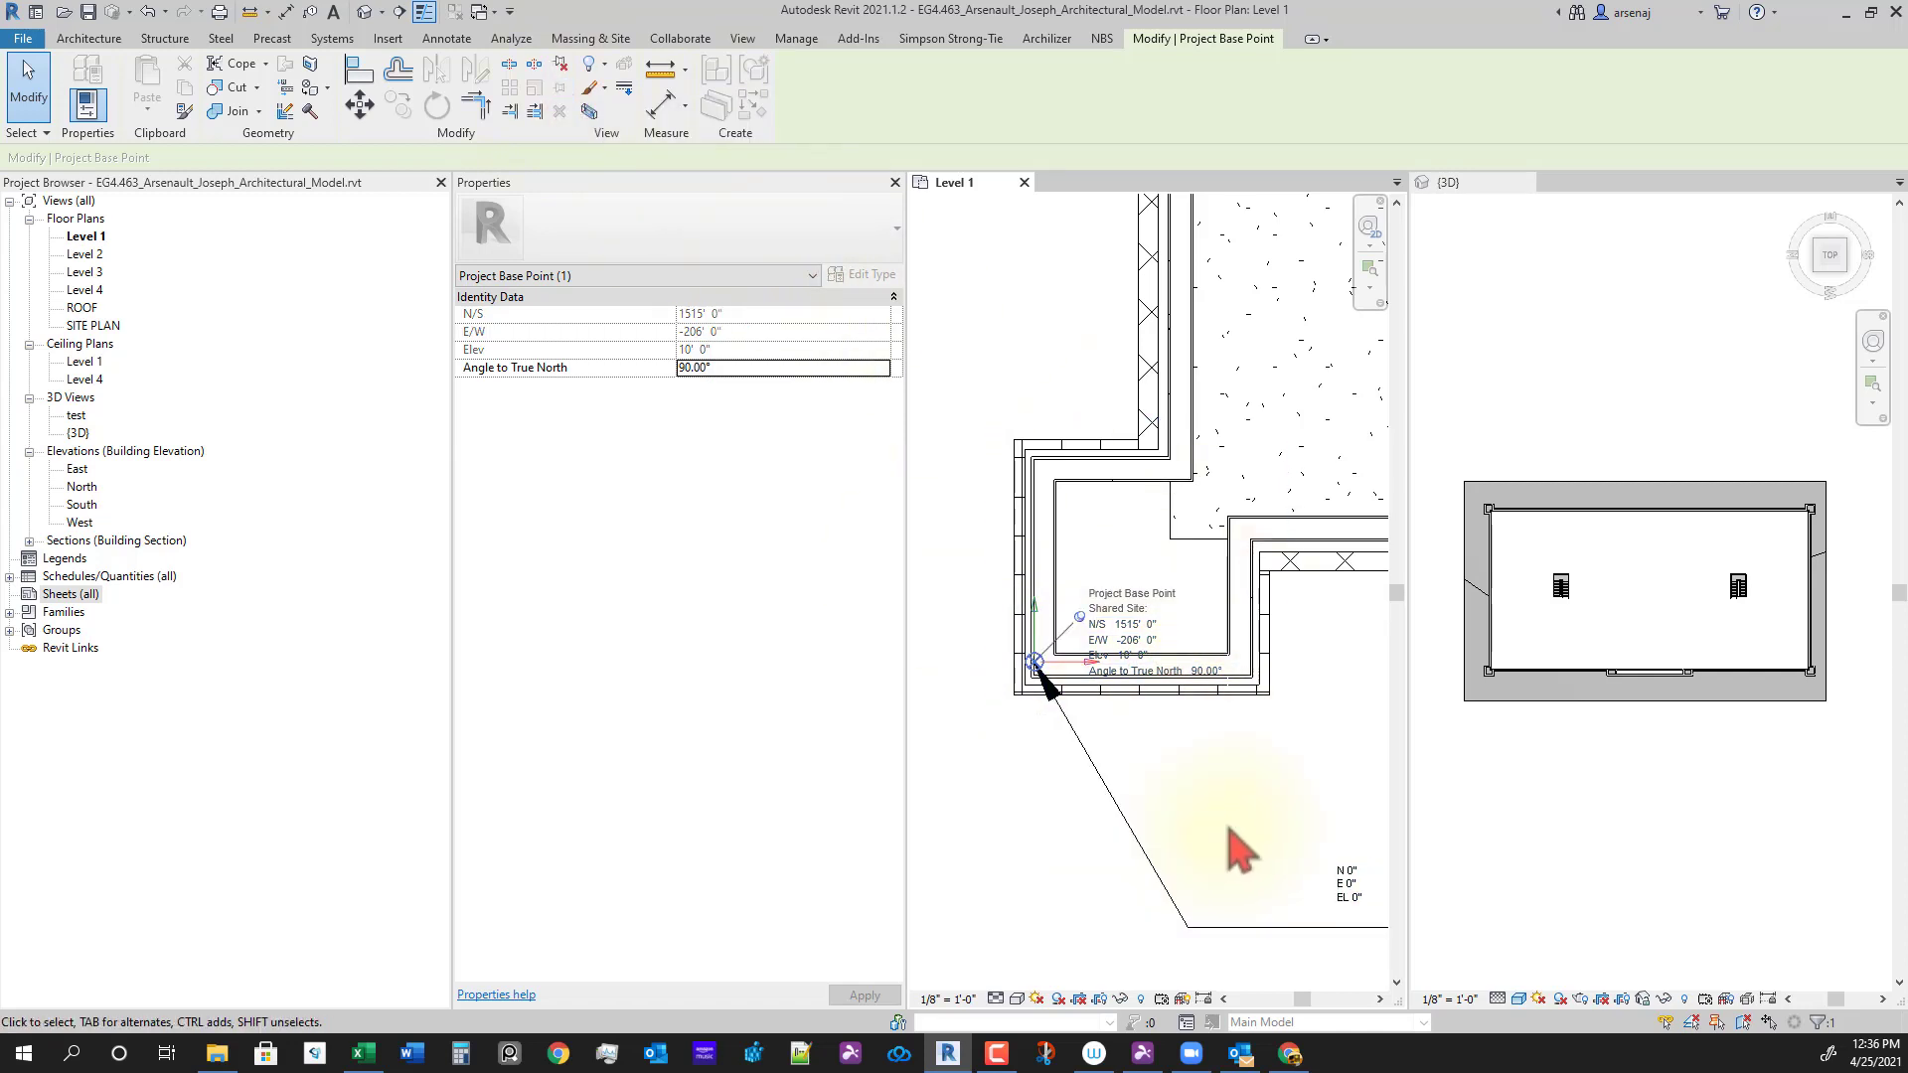
click(1231, 831)
Step: Activate the {3D} view and orbit it from the top orientation to an angled view of the building's front
middle_drag(1241, 865, 1142, 835)
scroll(1153, 865, down, 5)
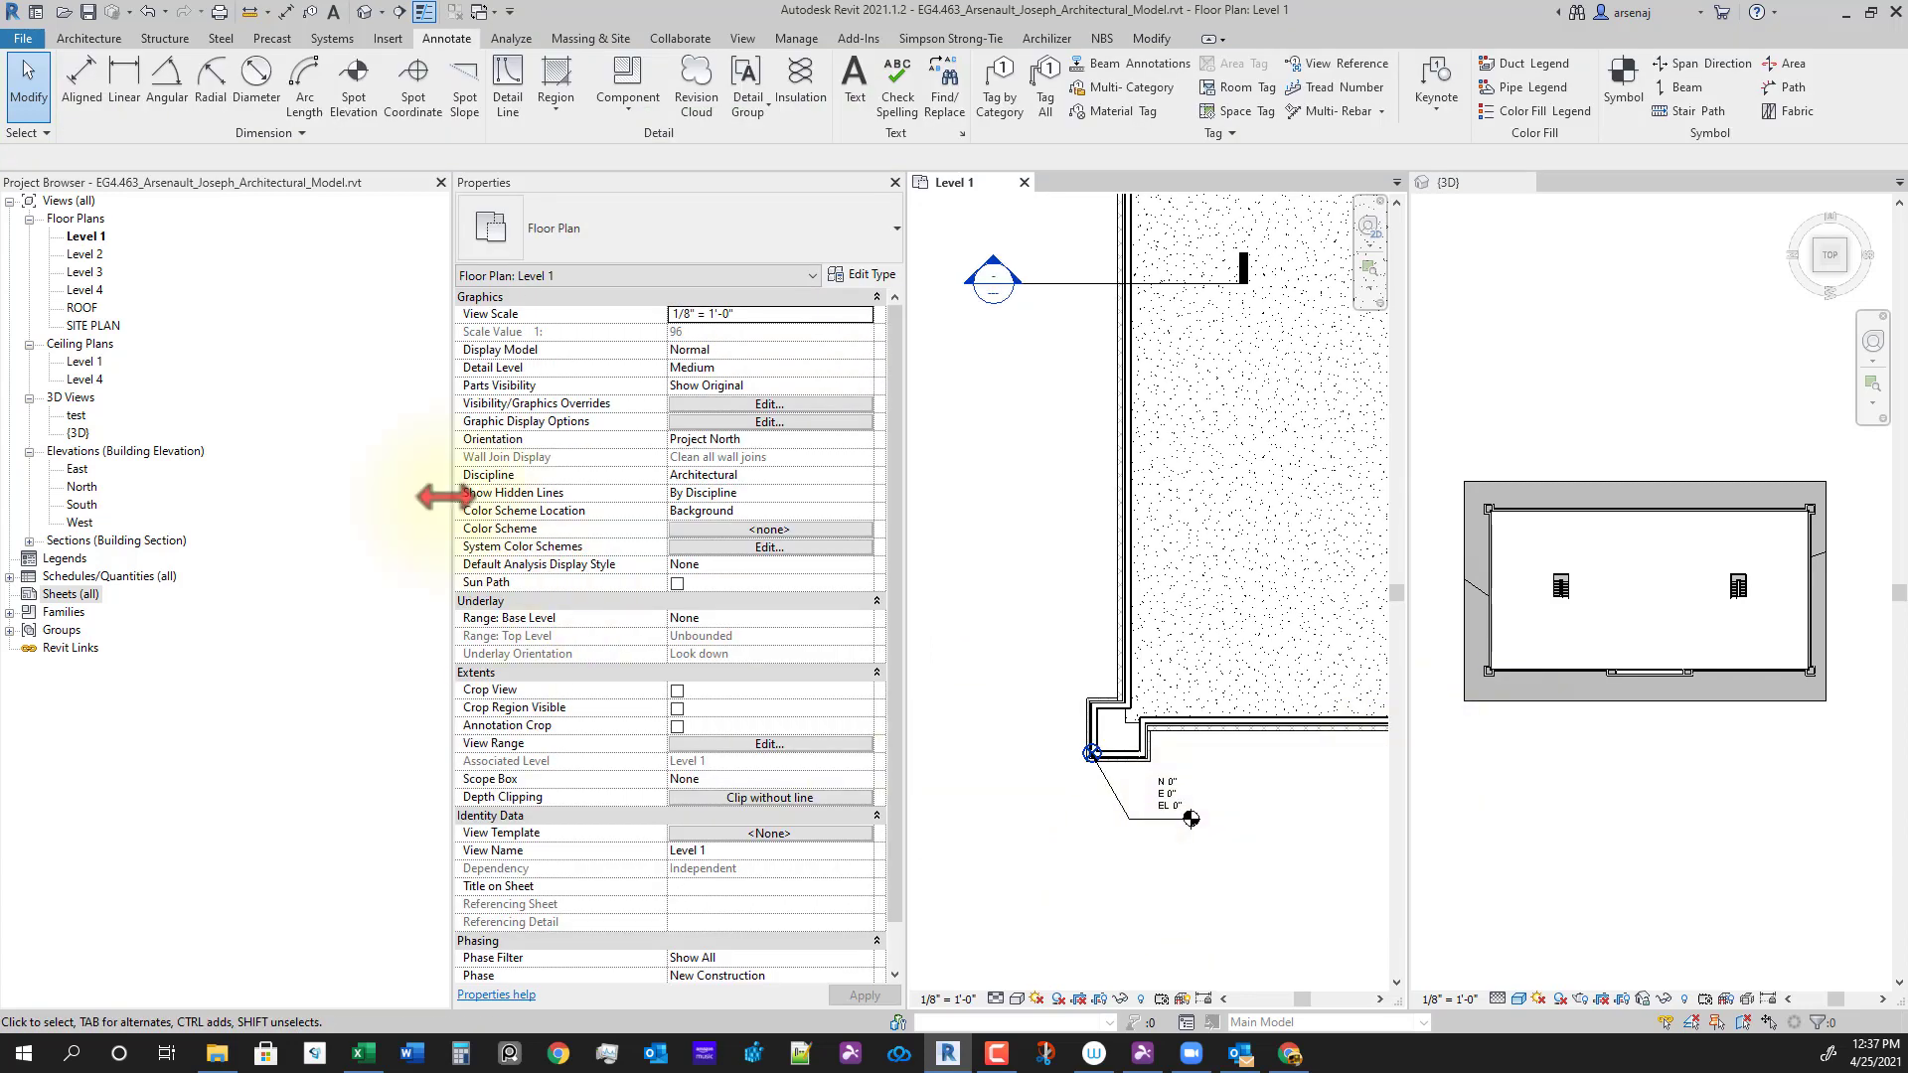
click(77, 435)
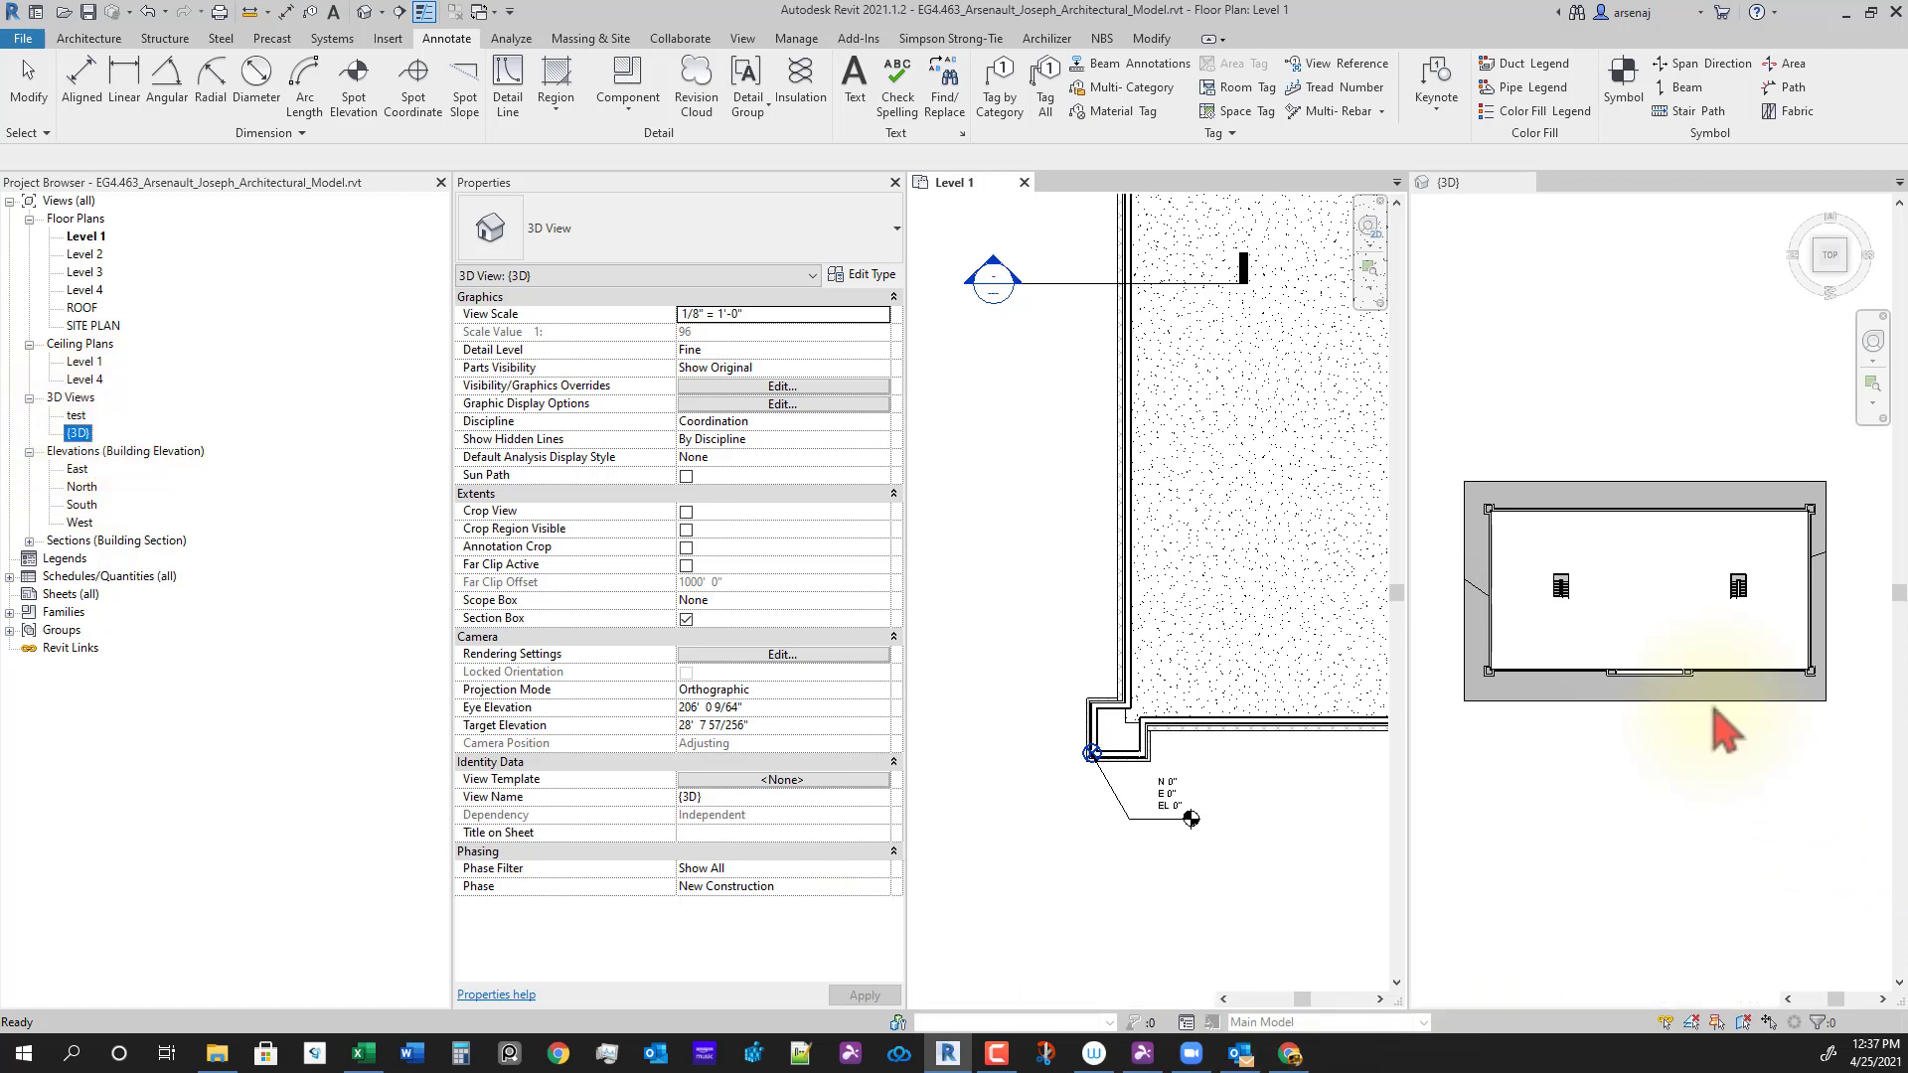
click(1638, 741)
shift+middle_drag(1687, 859, 1636, 722)
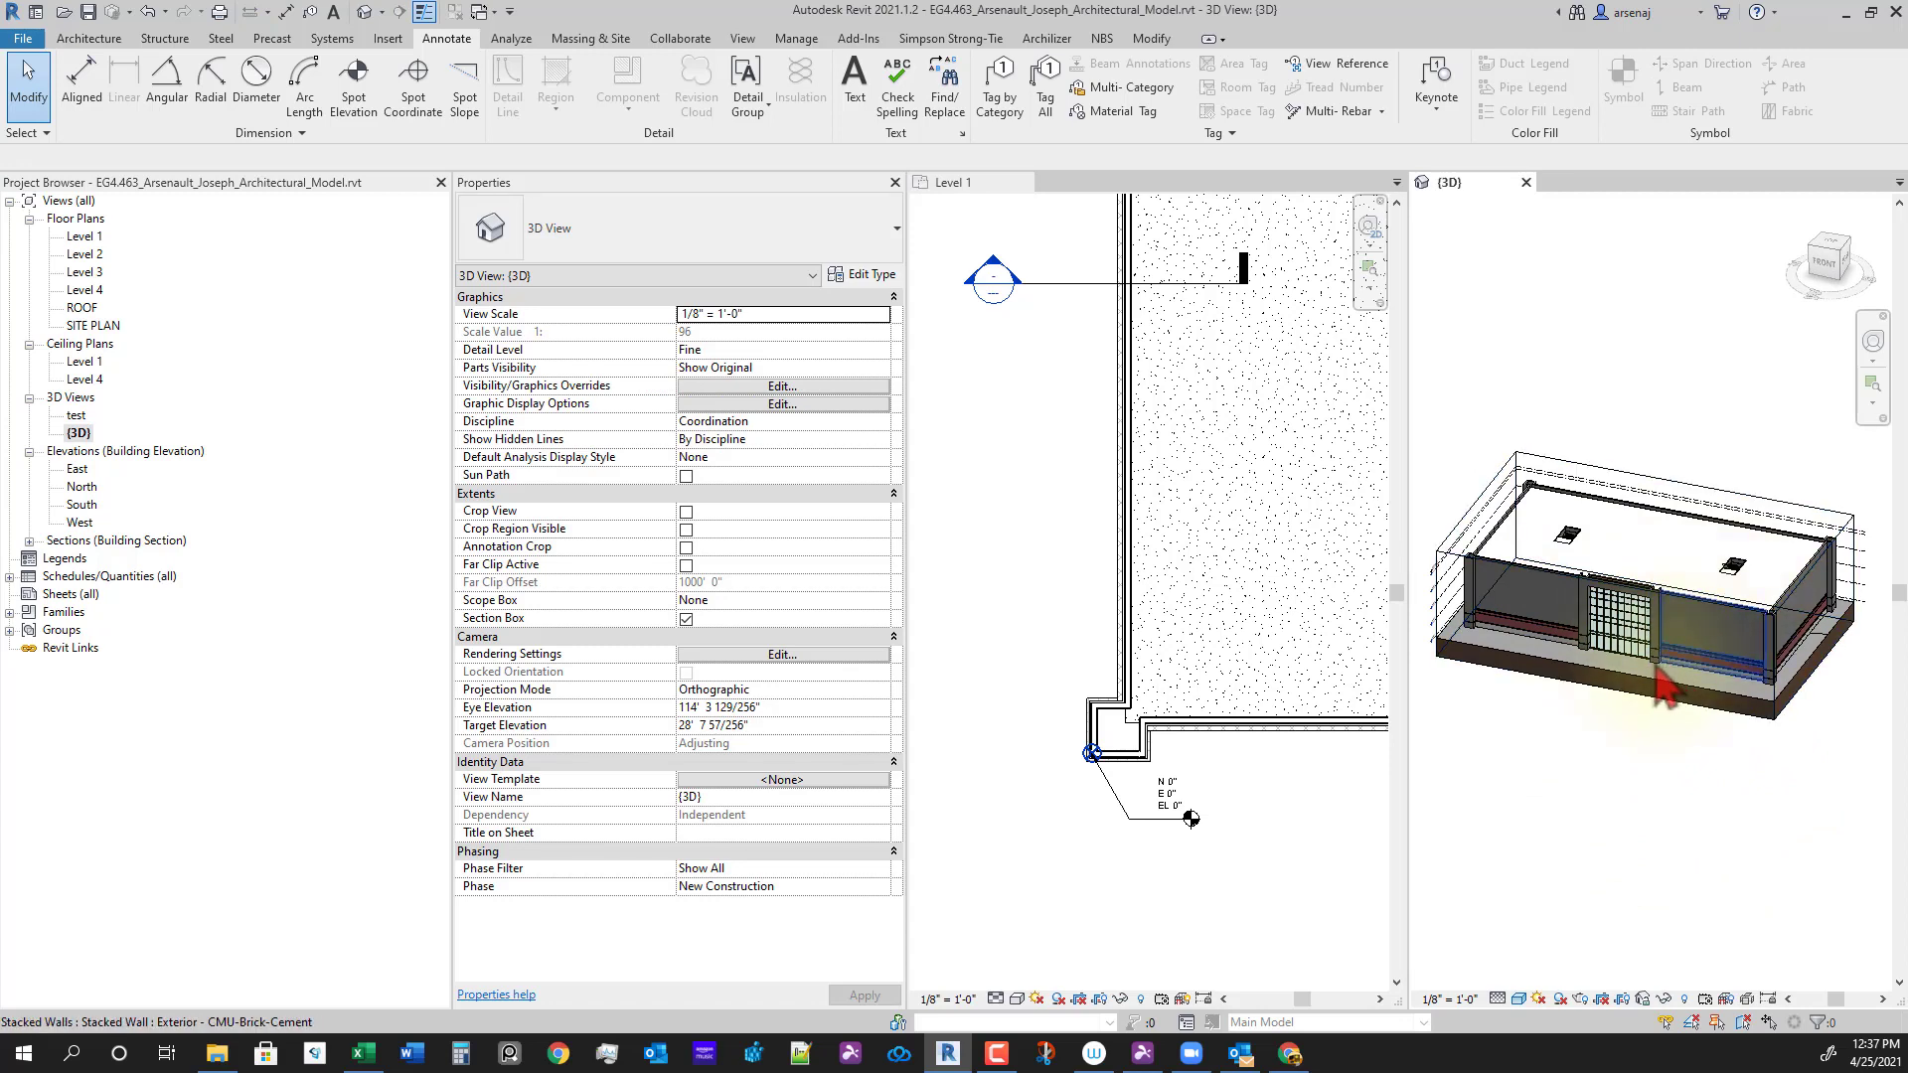
shift+middle_drag(1726, 706, 1689, 872)
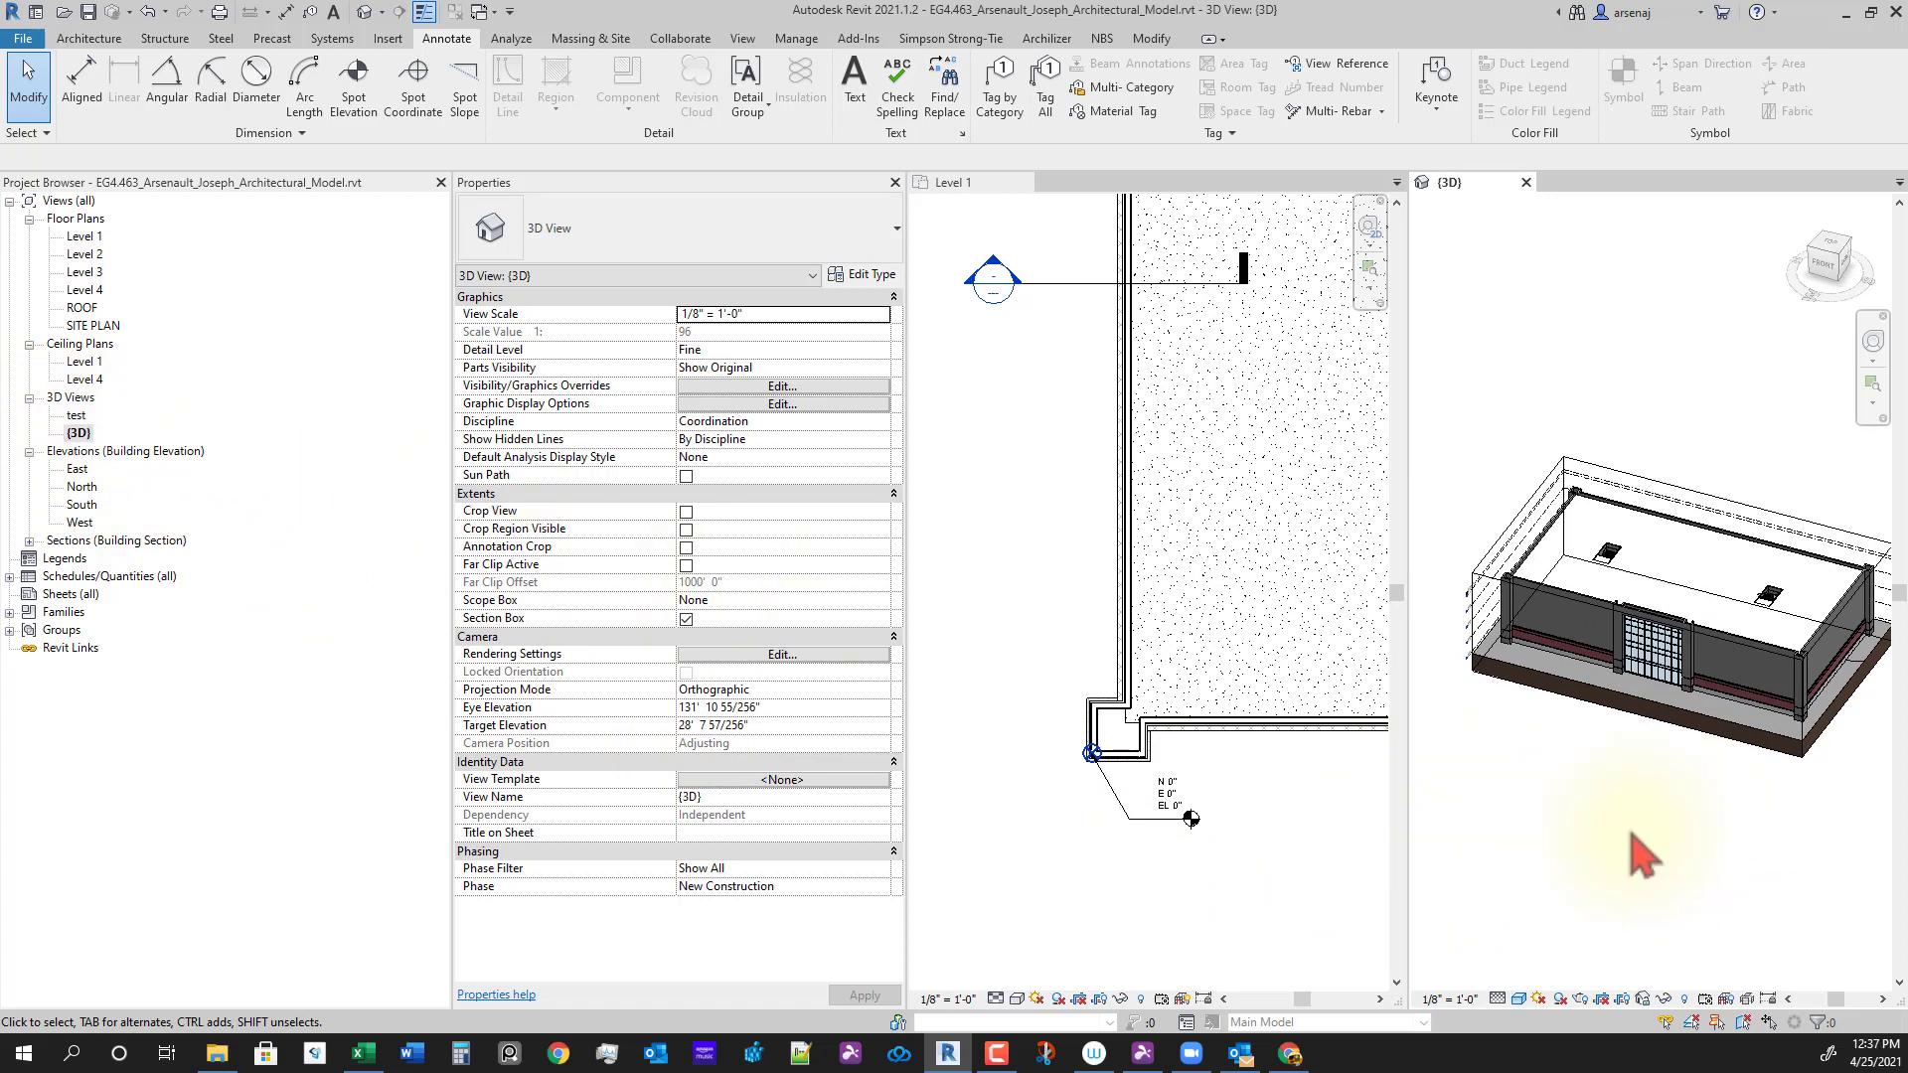
Step: Duplicate the {3D} view without detailing
click(82, 435)
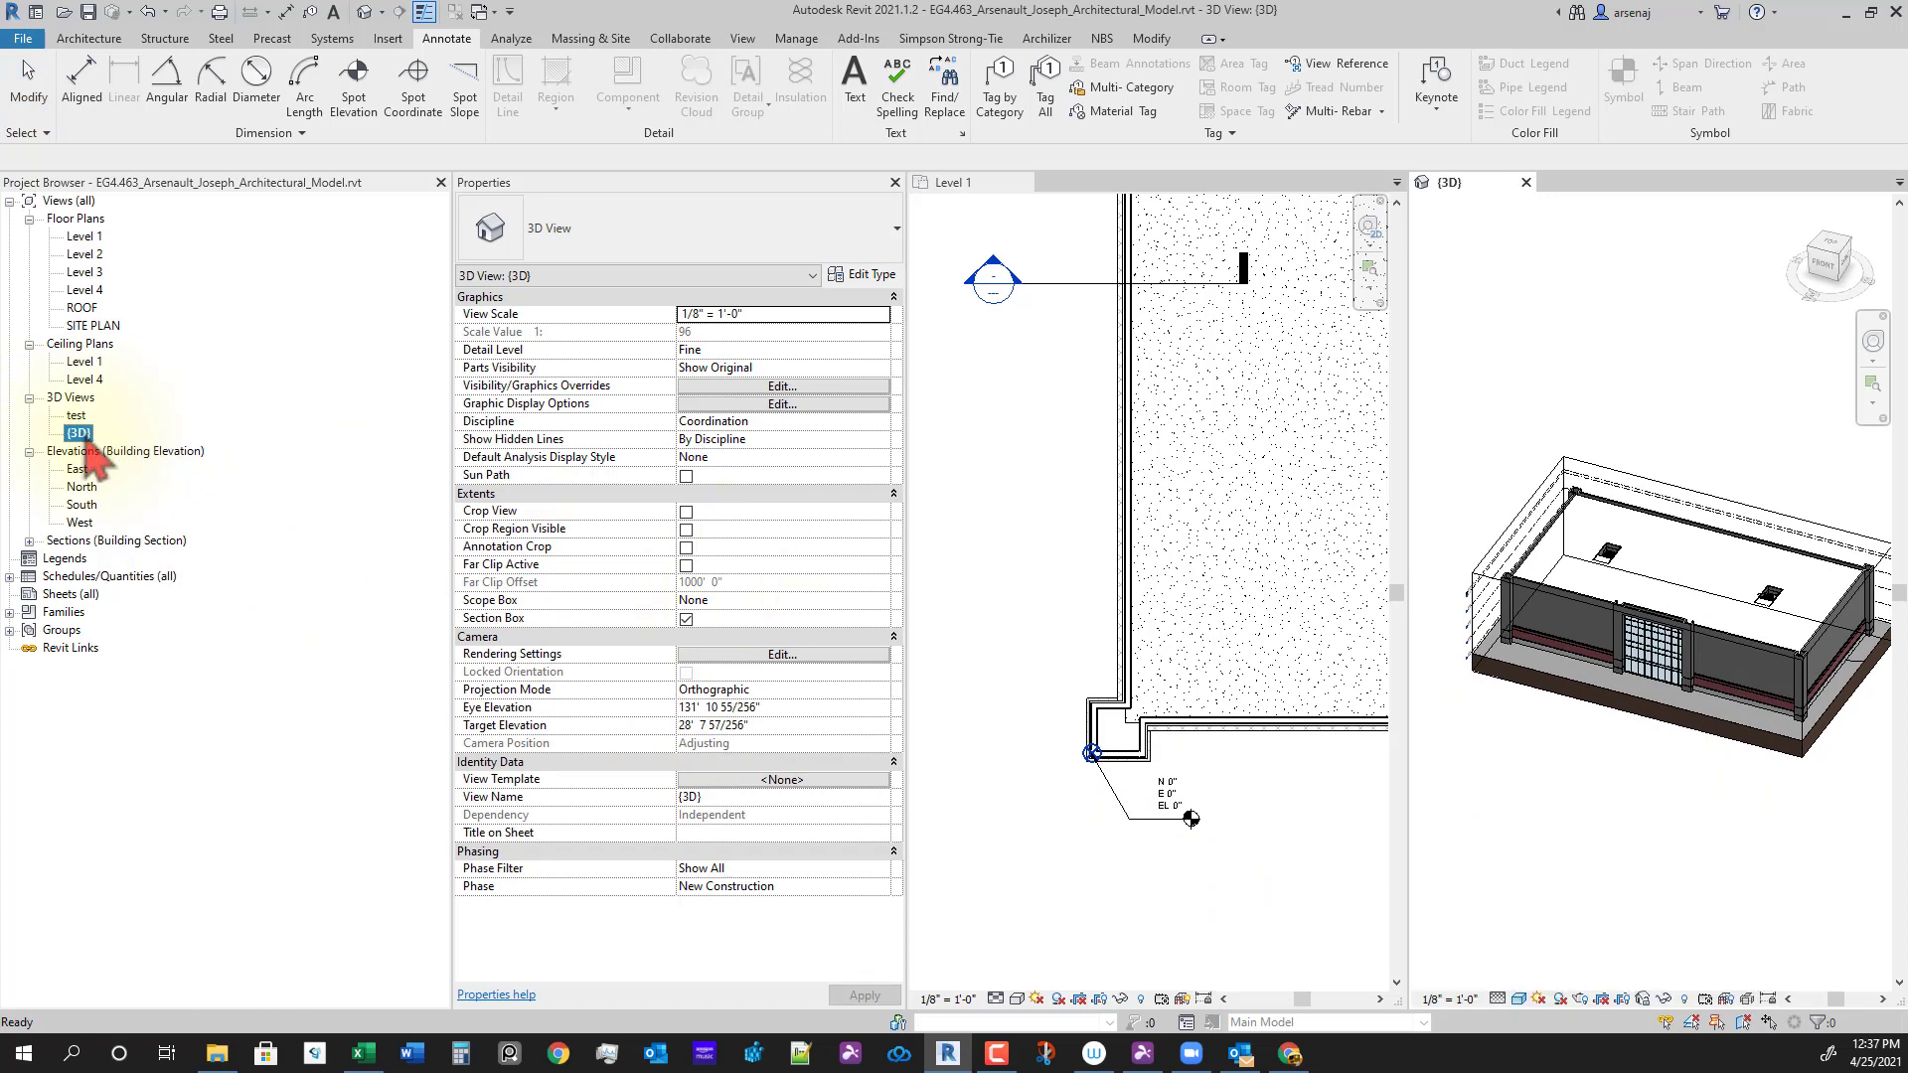
right_click(78, 447)
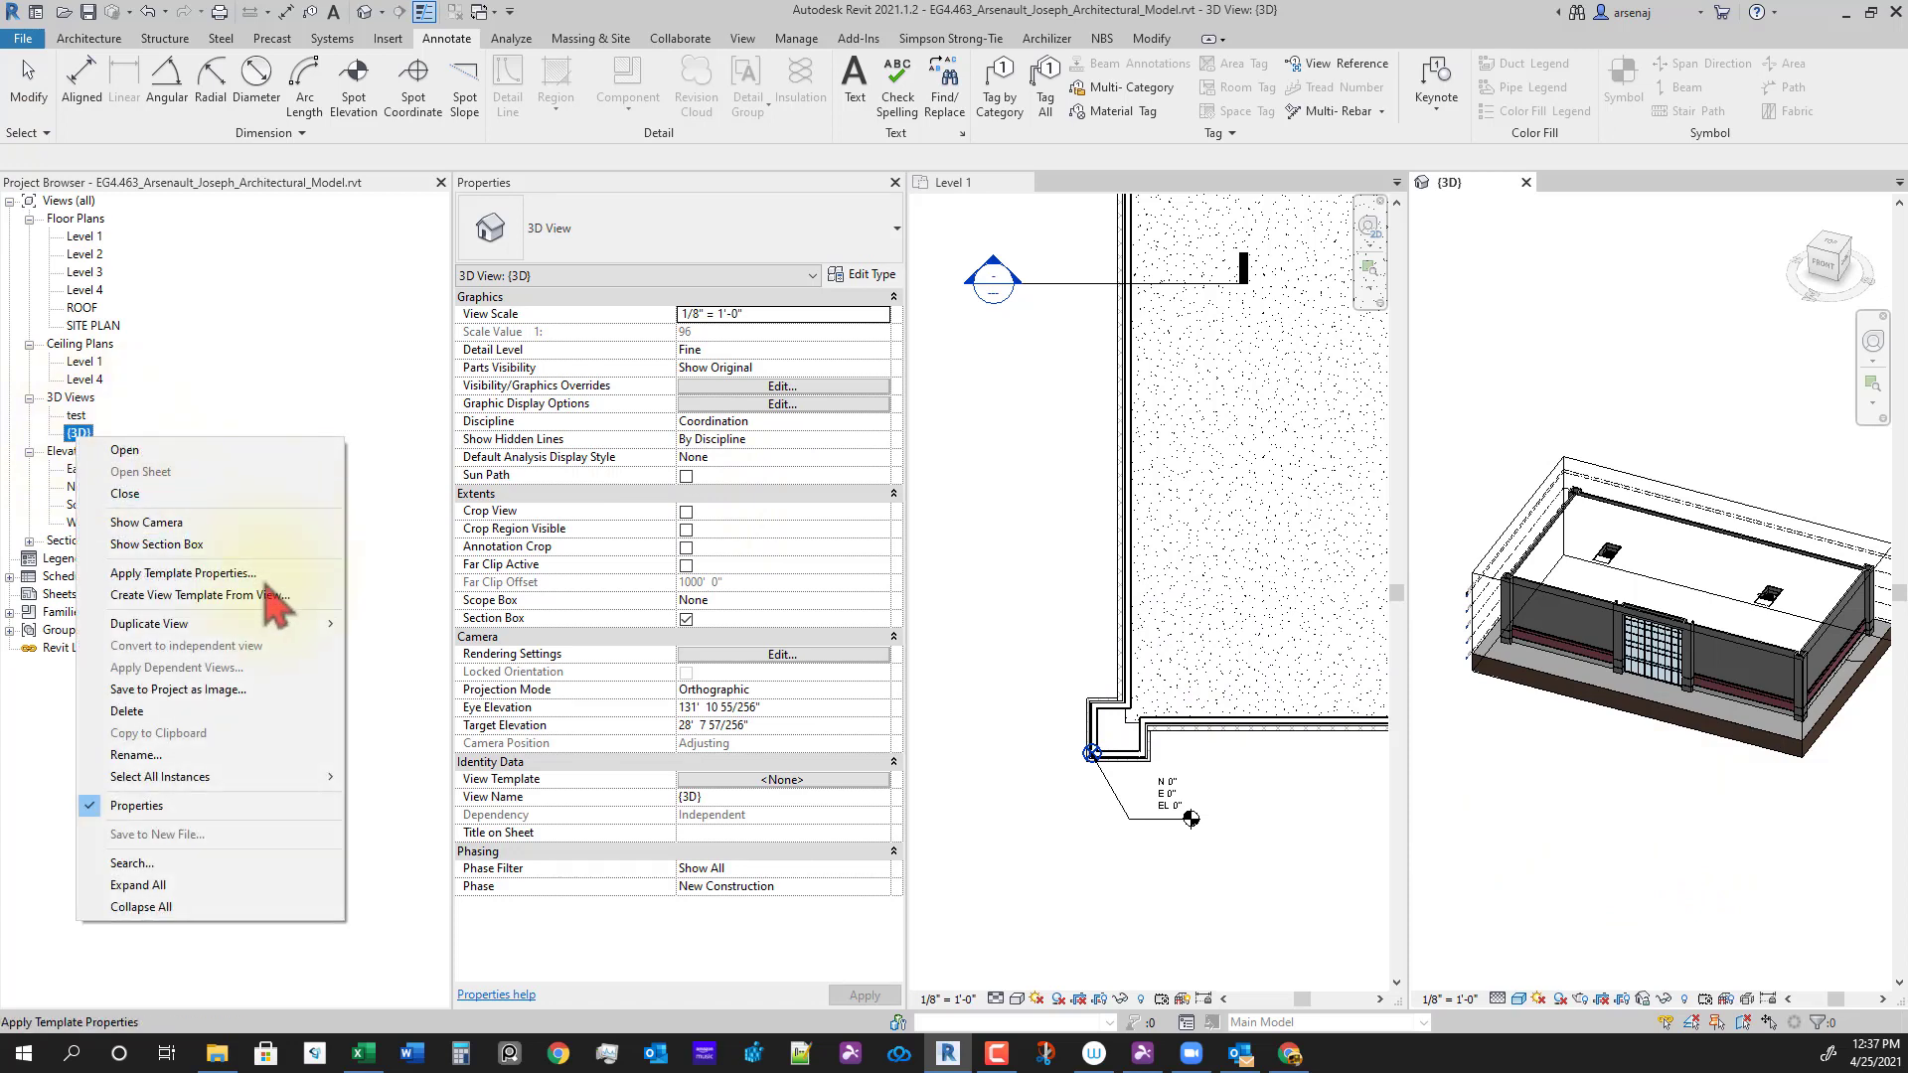
mouse_move(244, 624)
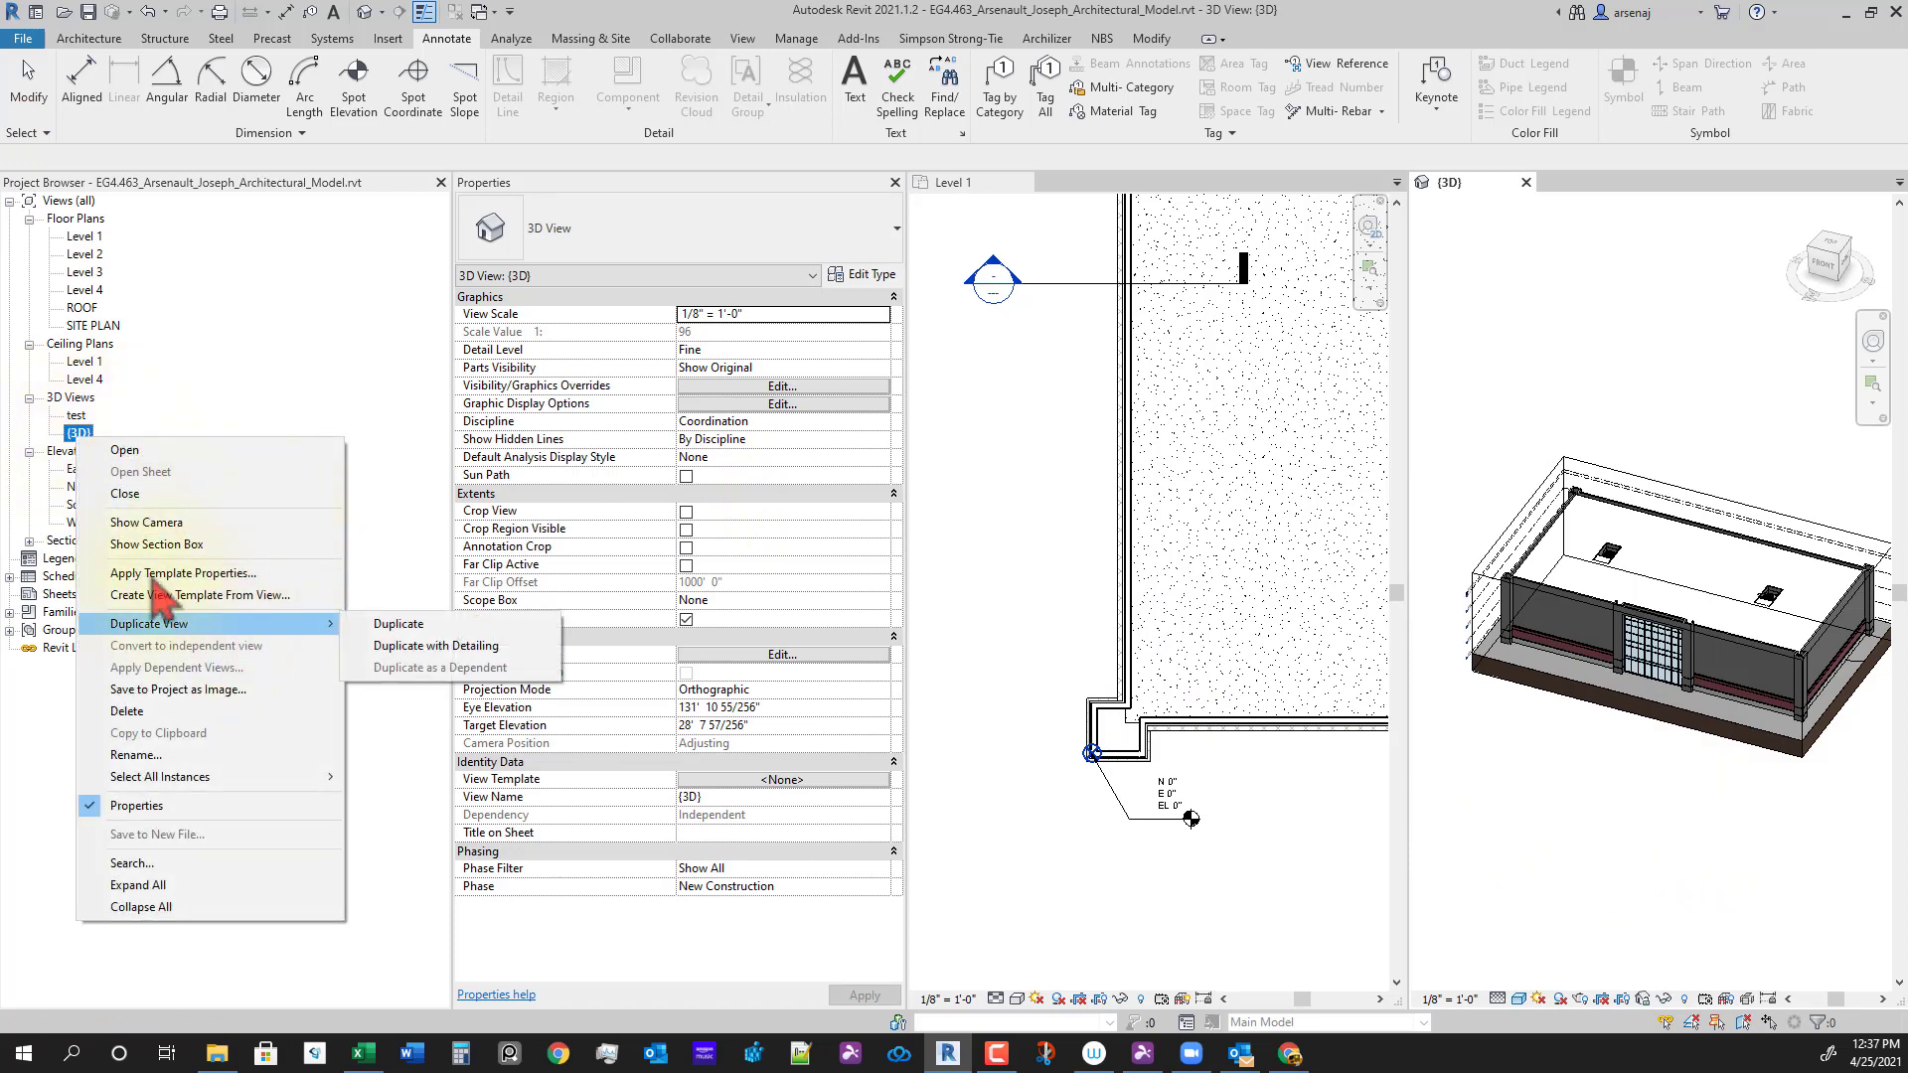
click(73, 467)
right_click(76, 445)
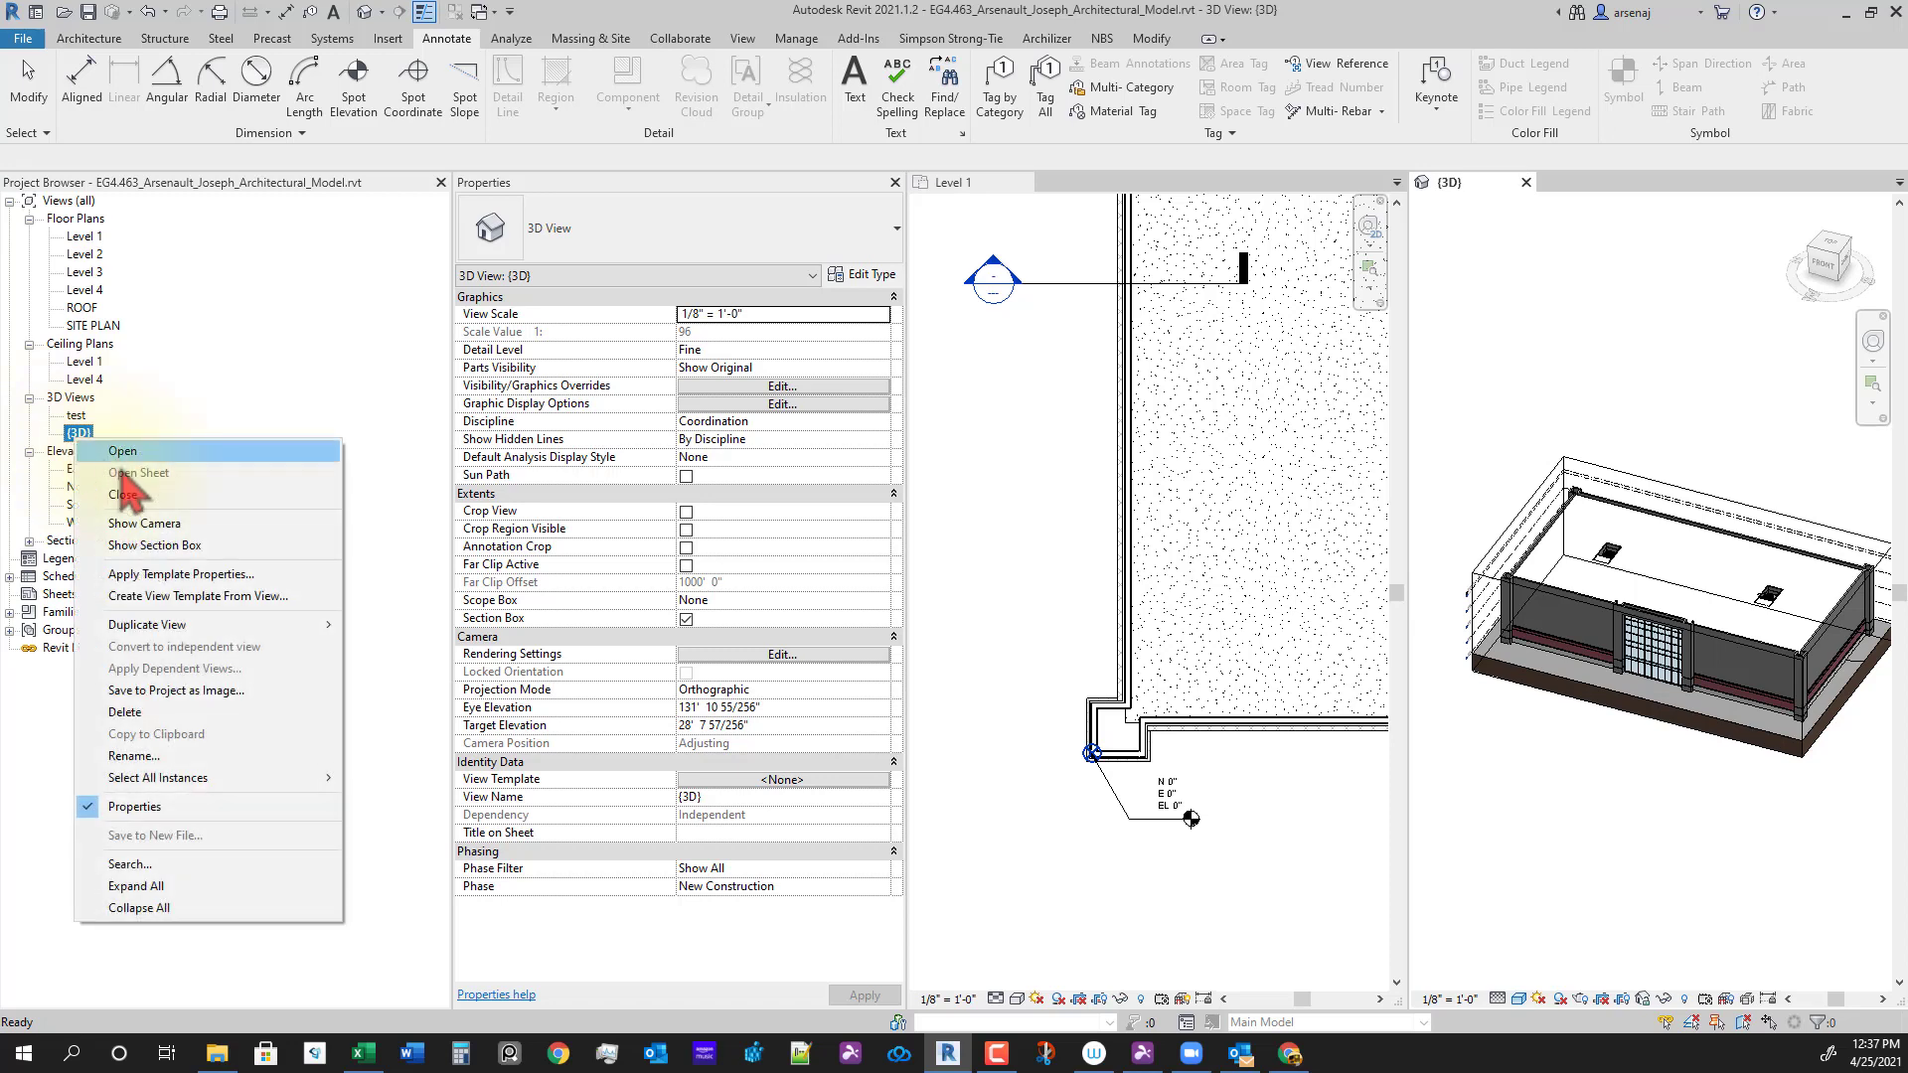
mouse_move(231, 626)
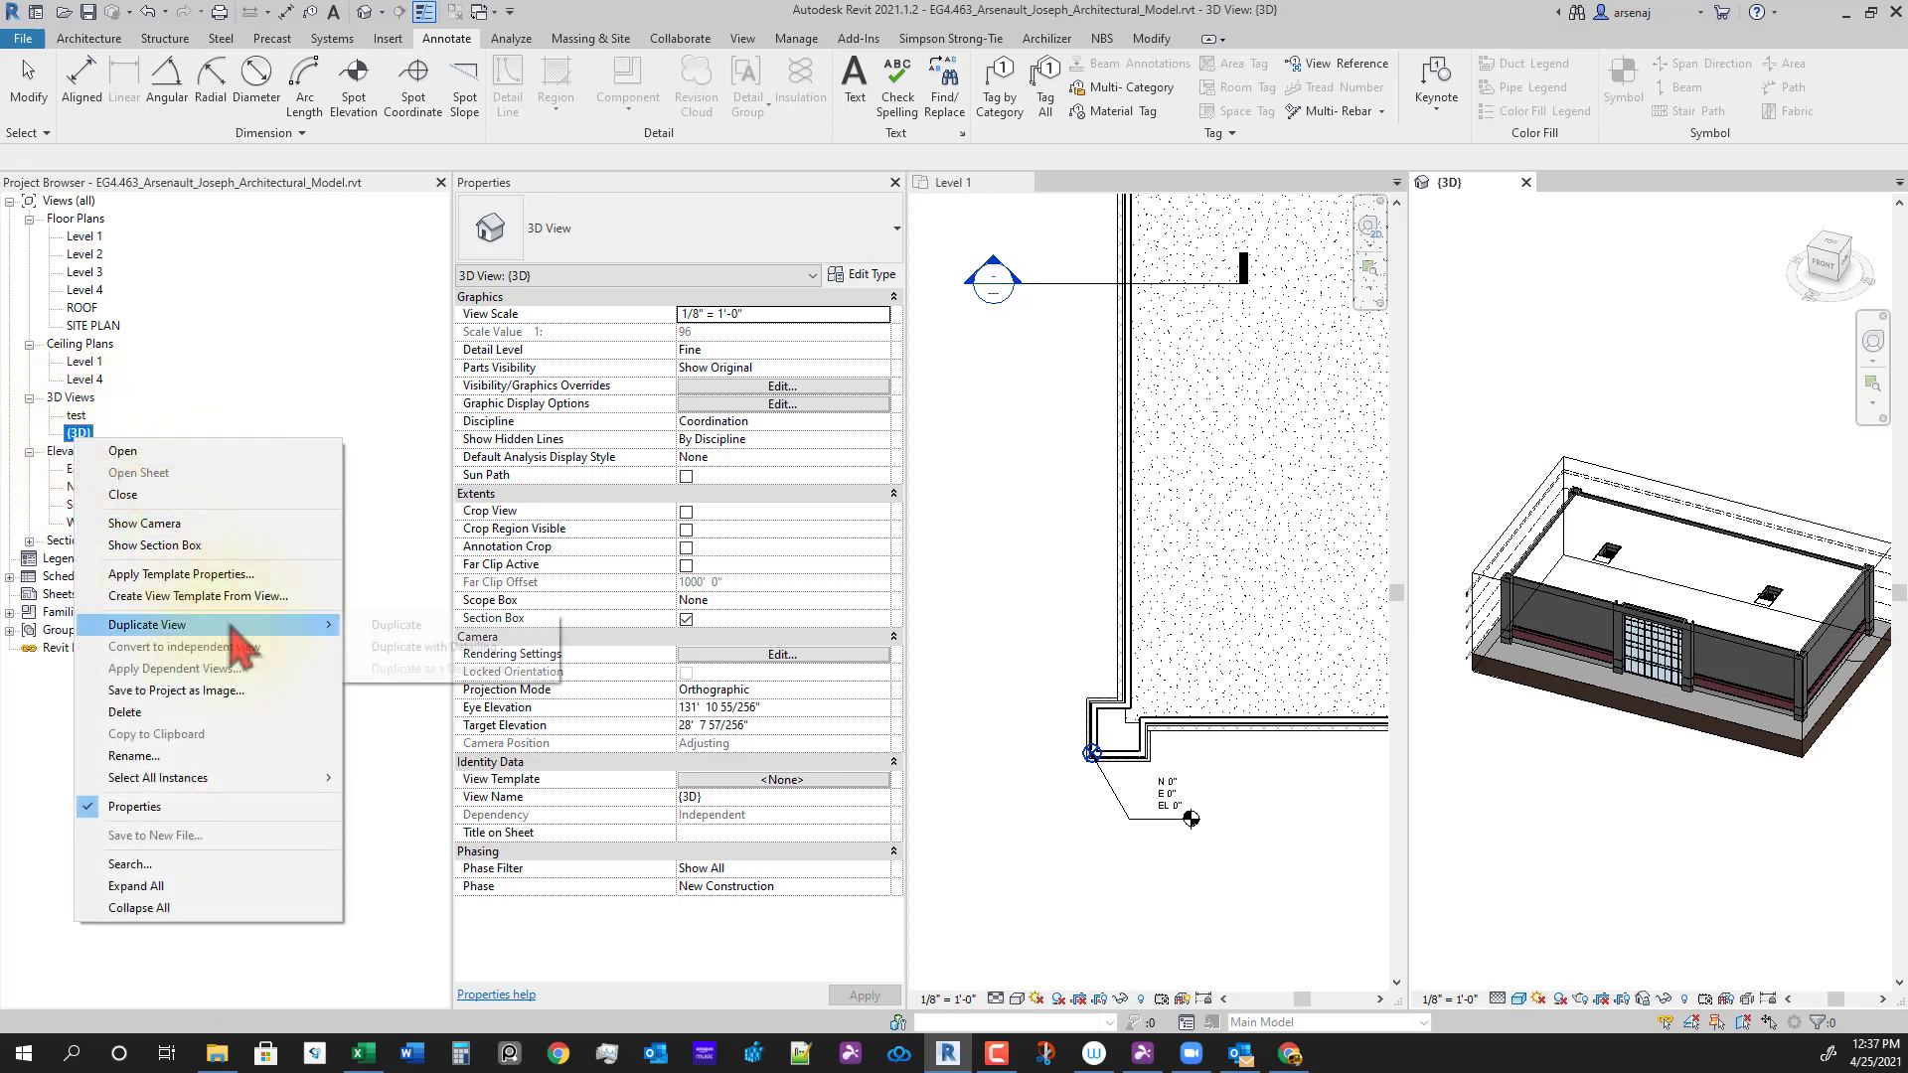
click(383, 629)
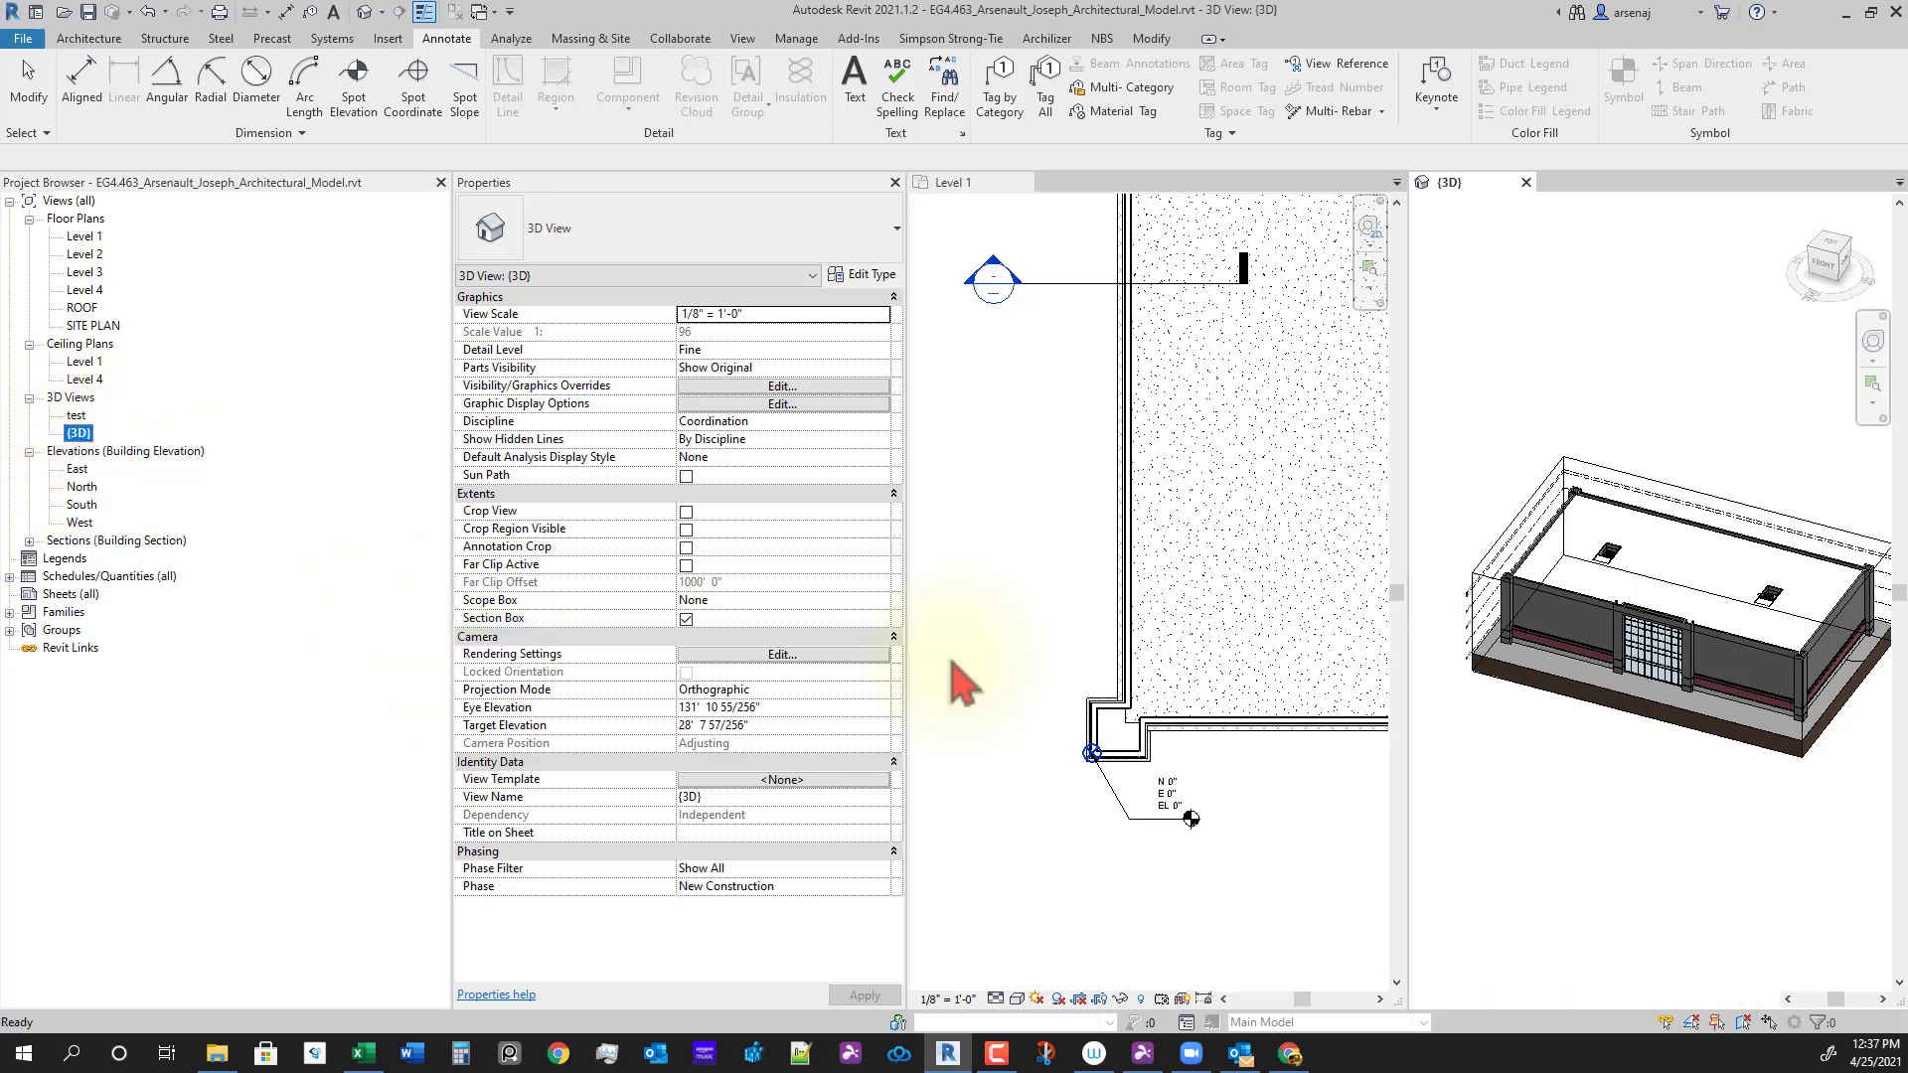
Step: Rename the duplicated 3D view as "my 3d view"
click(114, 469)
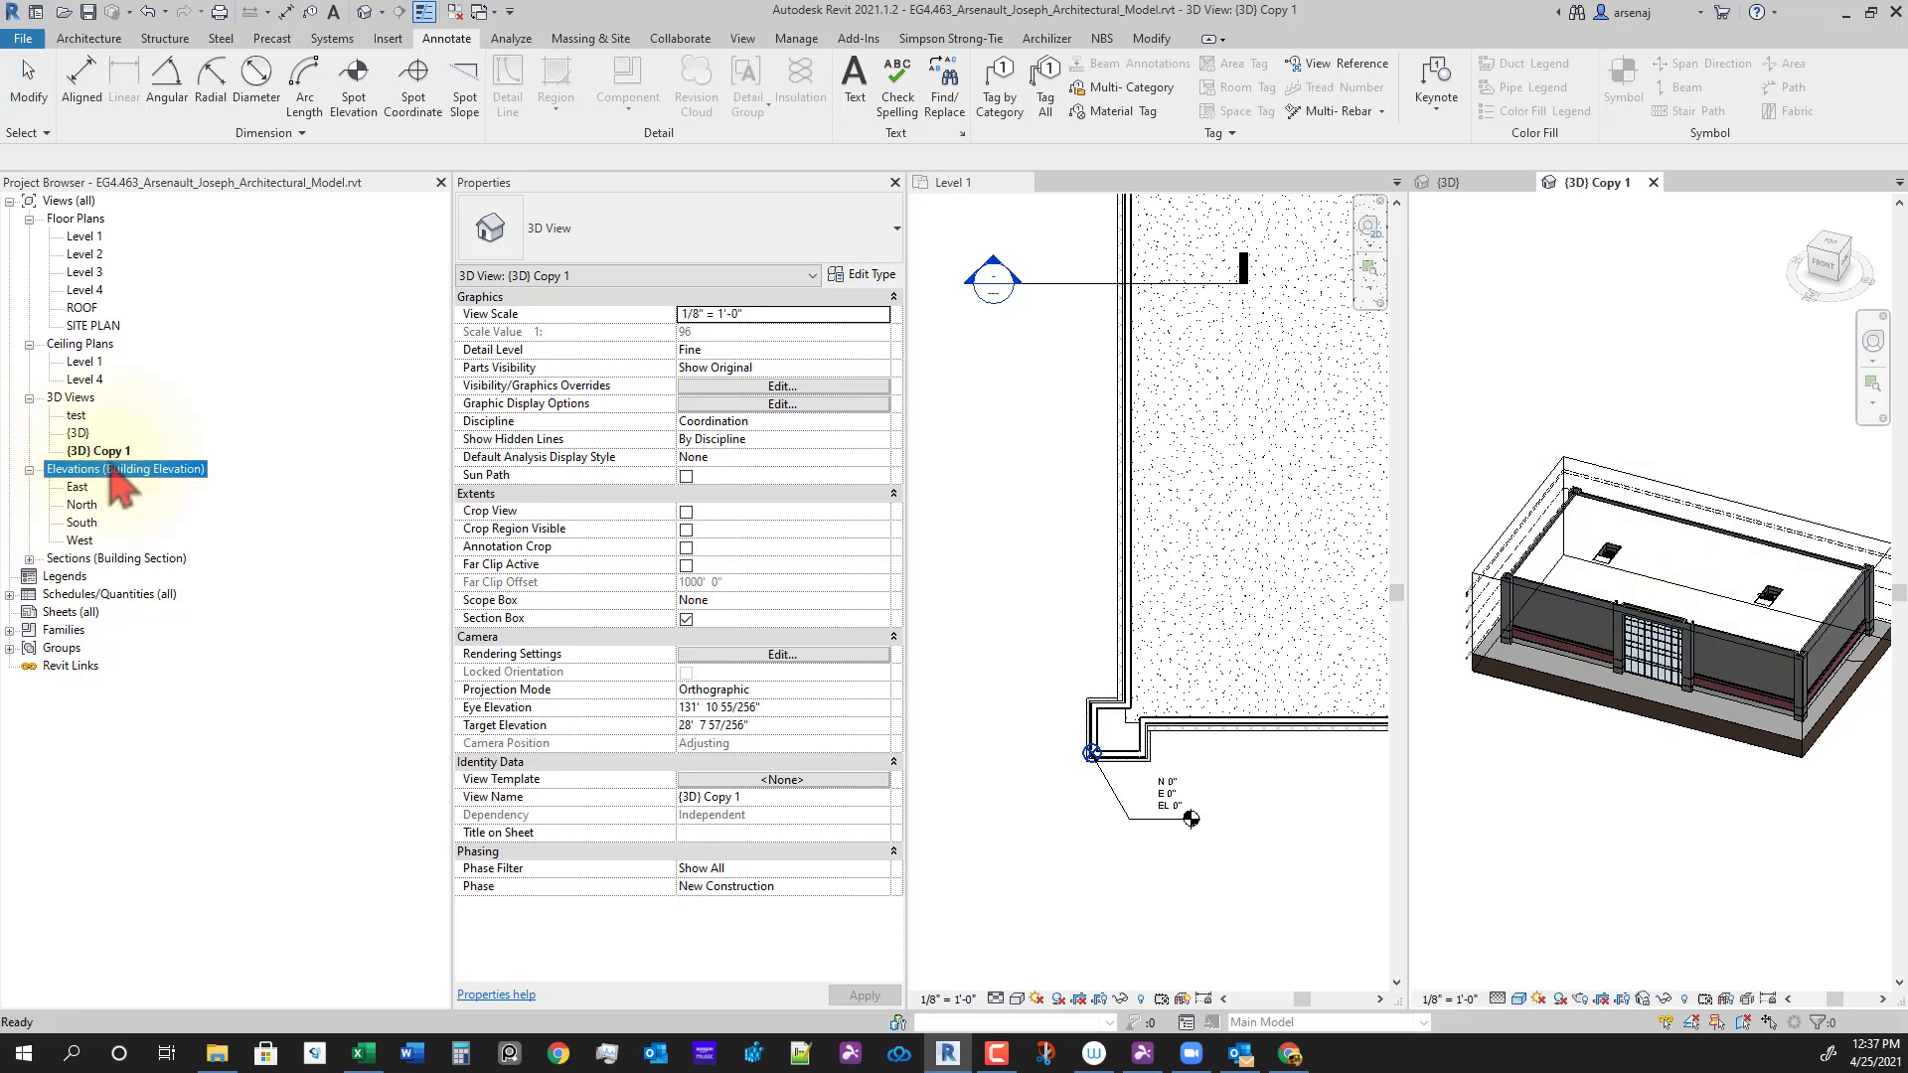
key(Up)
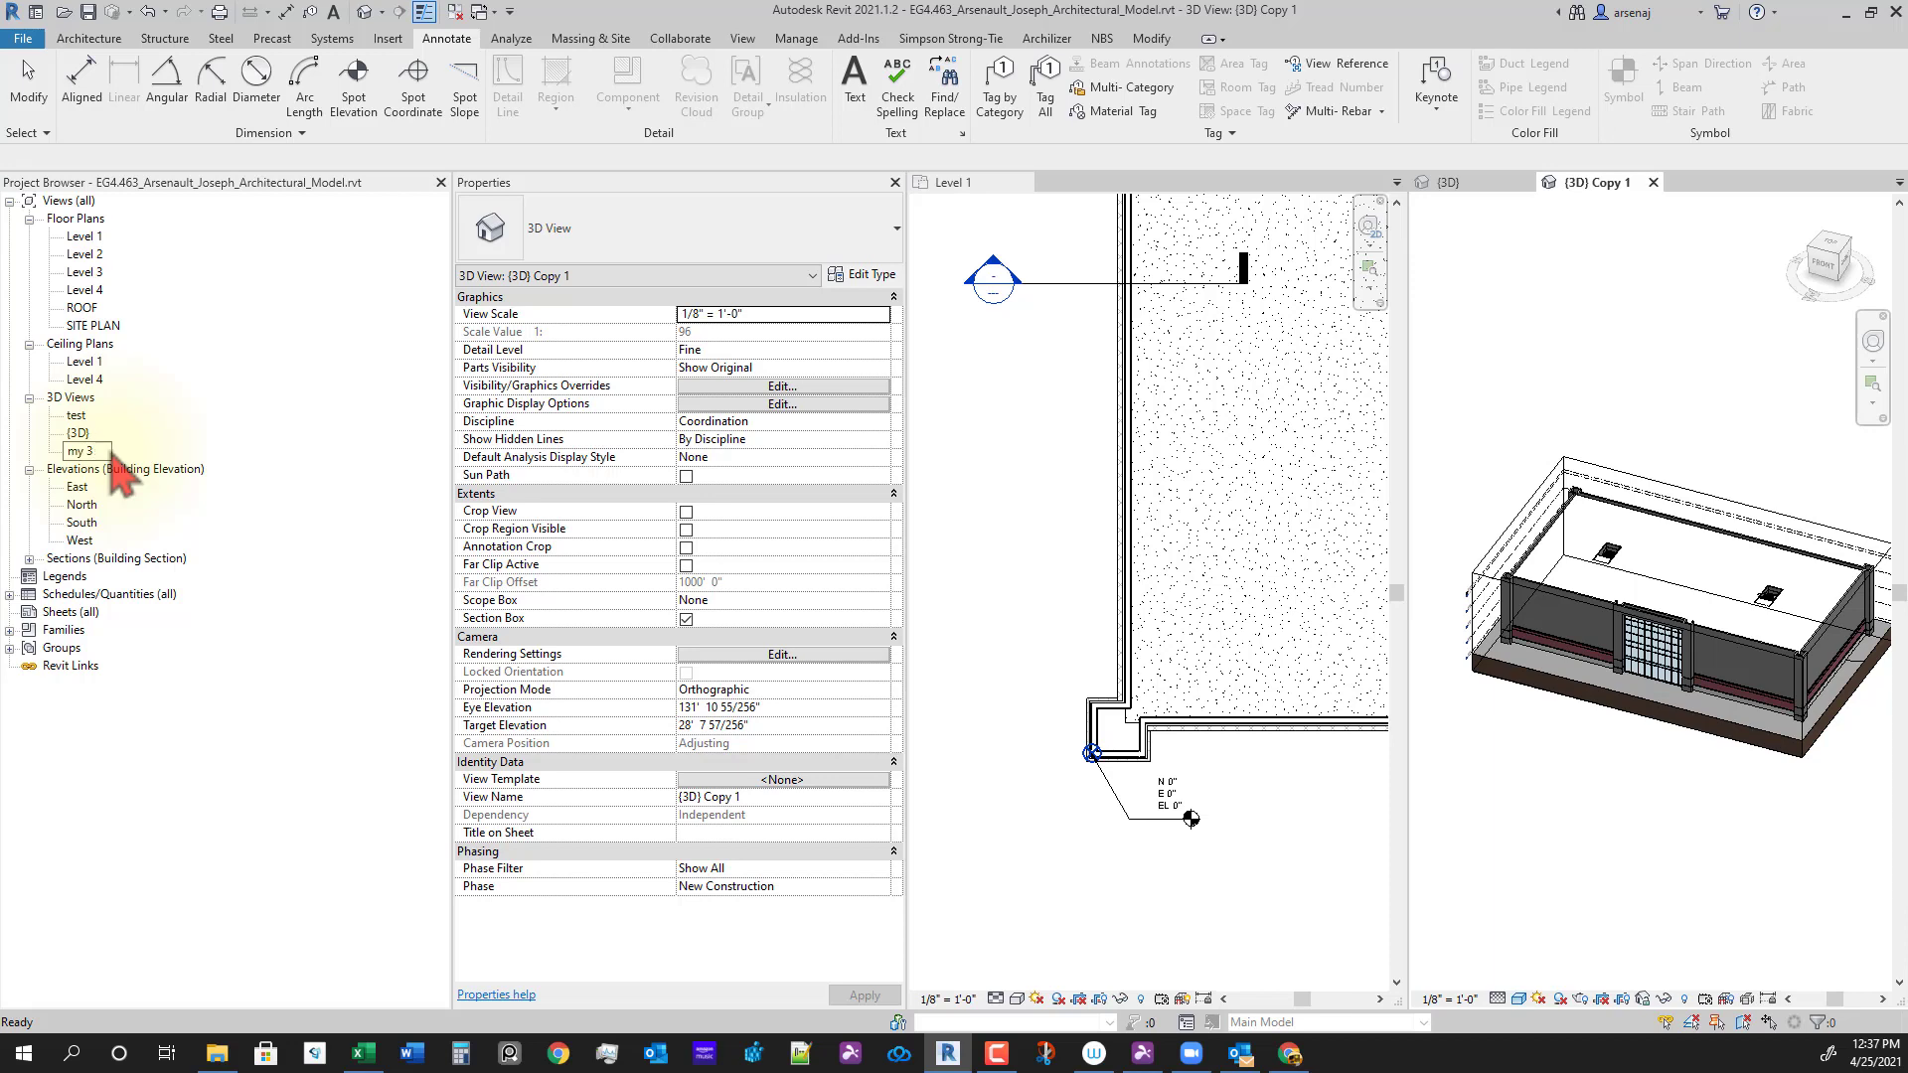
text(w)
key(Return)
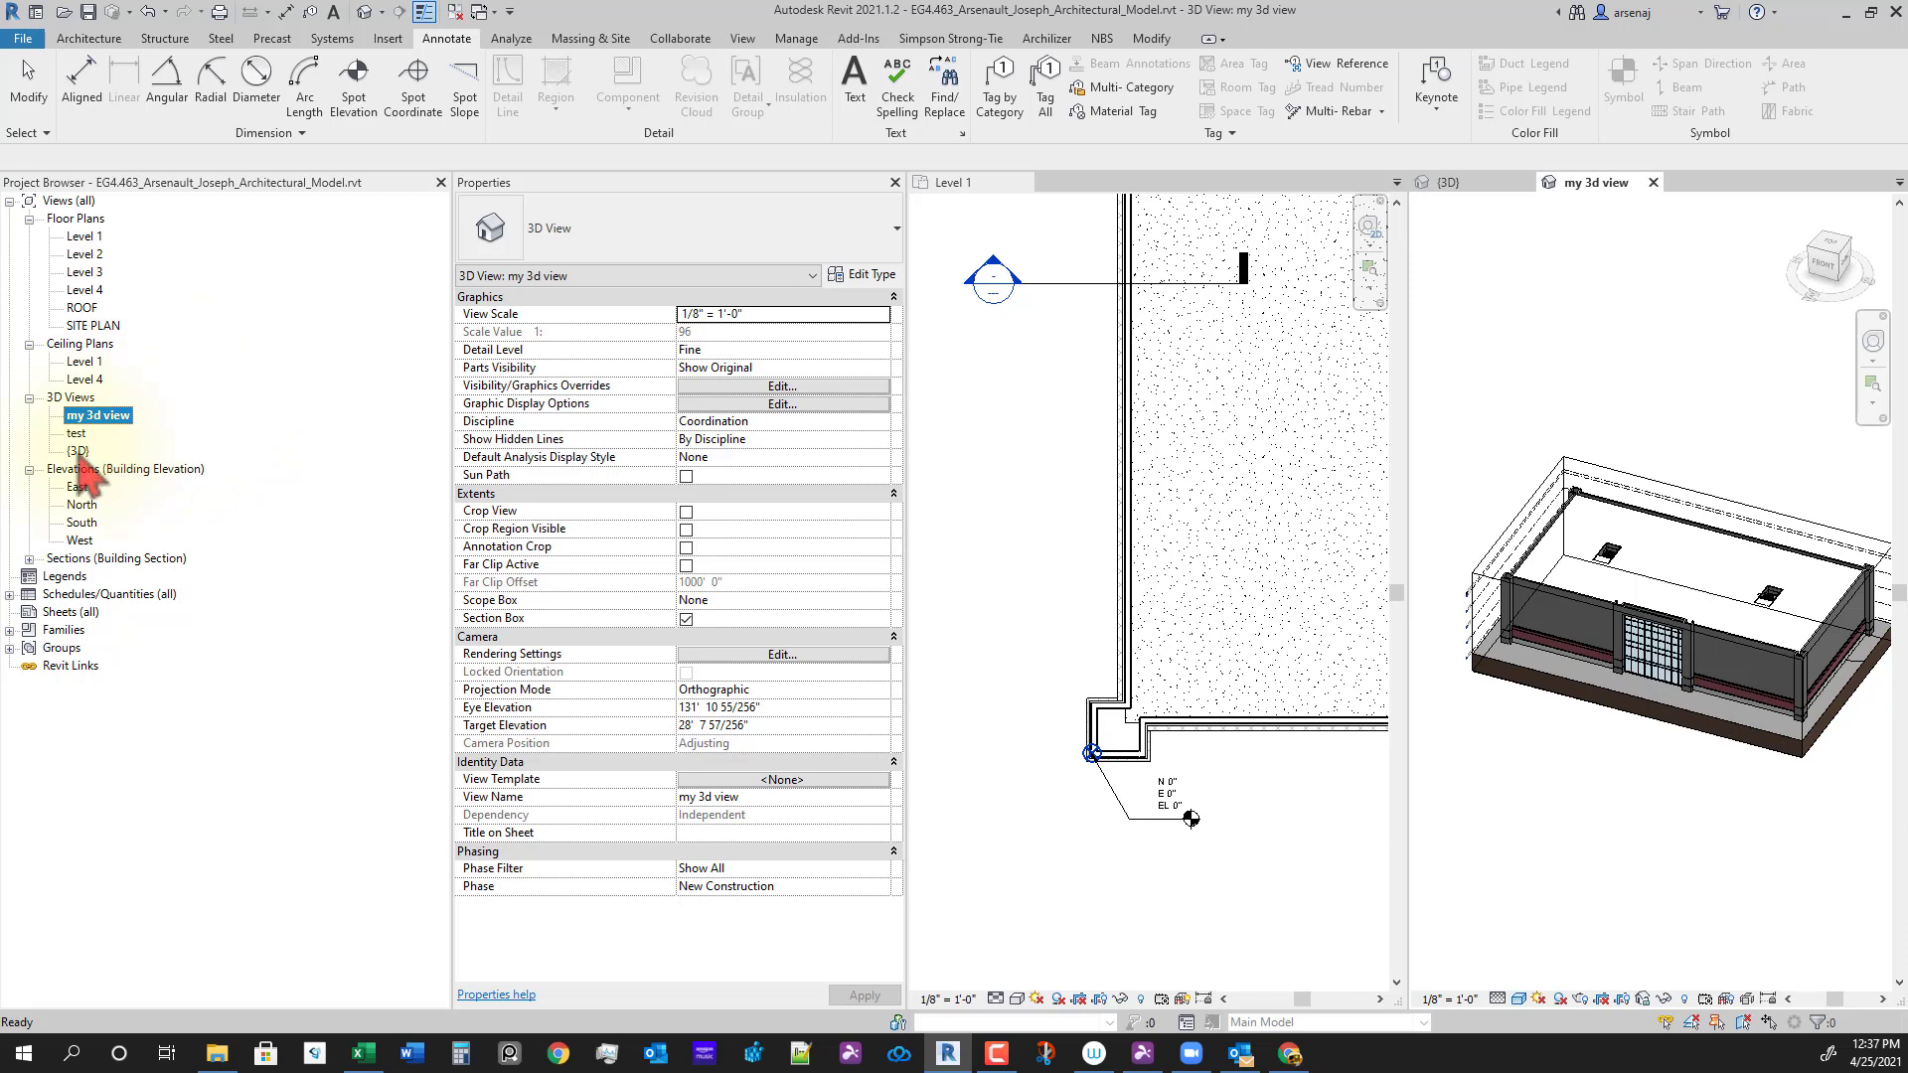
Step: Orbit my 3d view toward the building's front-right corner and delete the original {3D} view
click(78, 452)
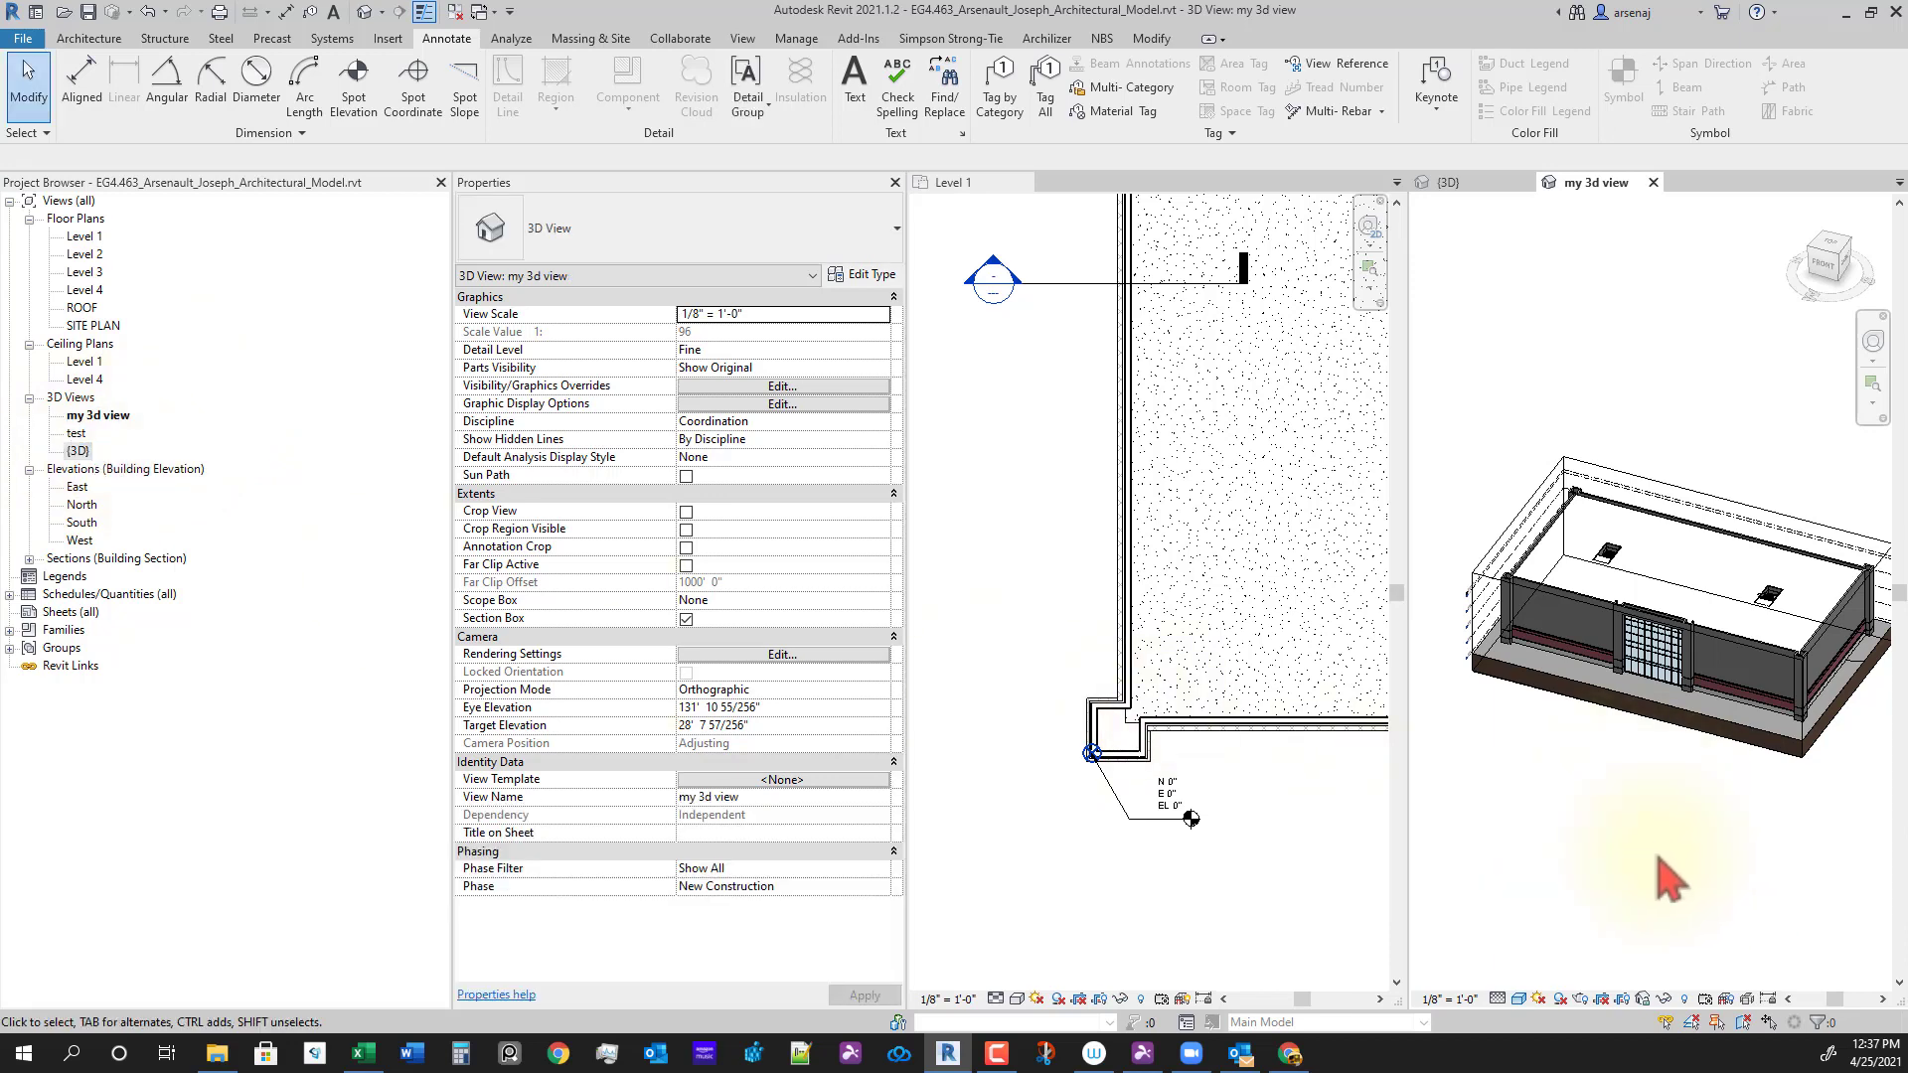
shift+middle_drag(1665, 870, 1625, 865)
click(78, 453)
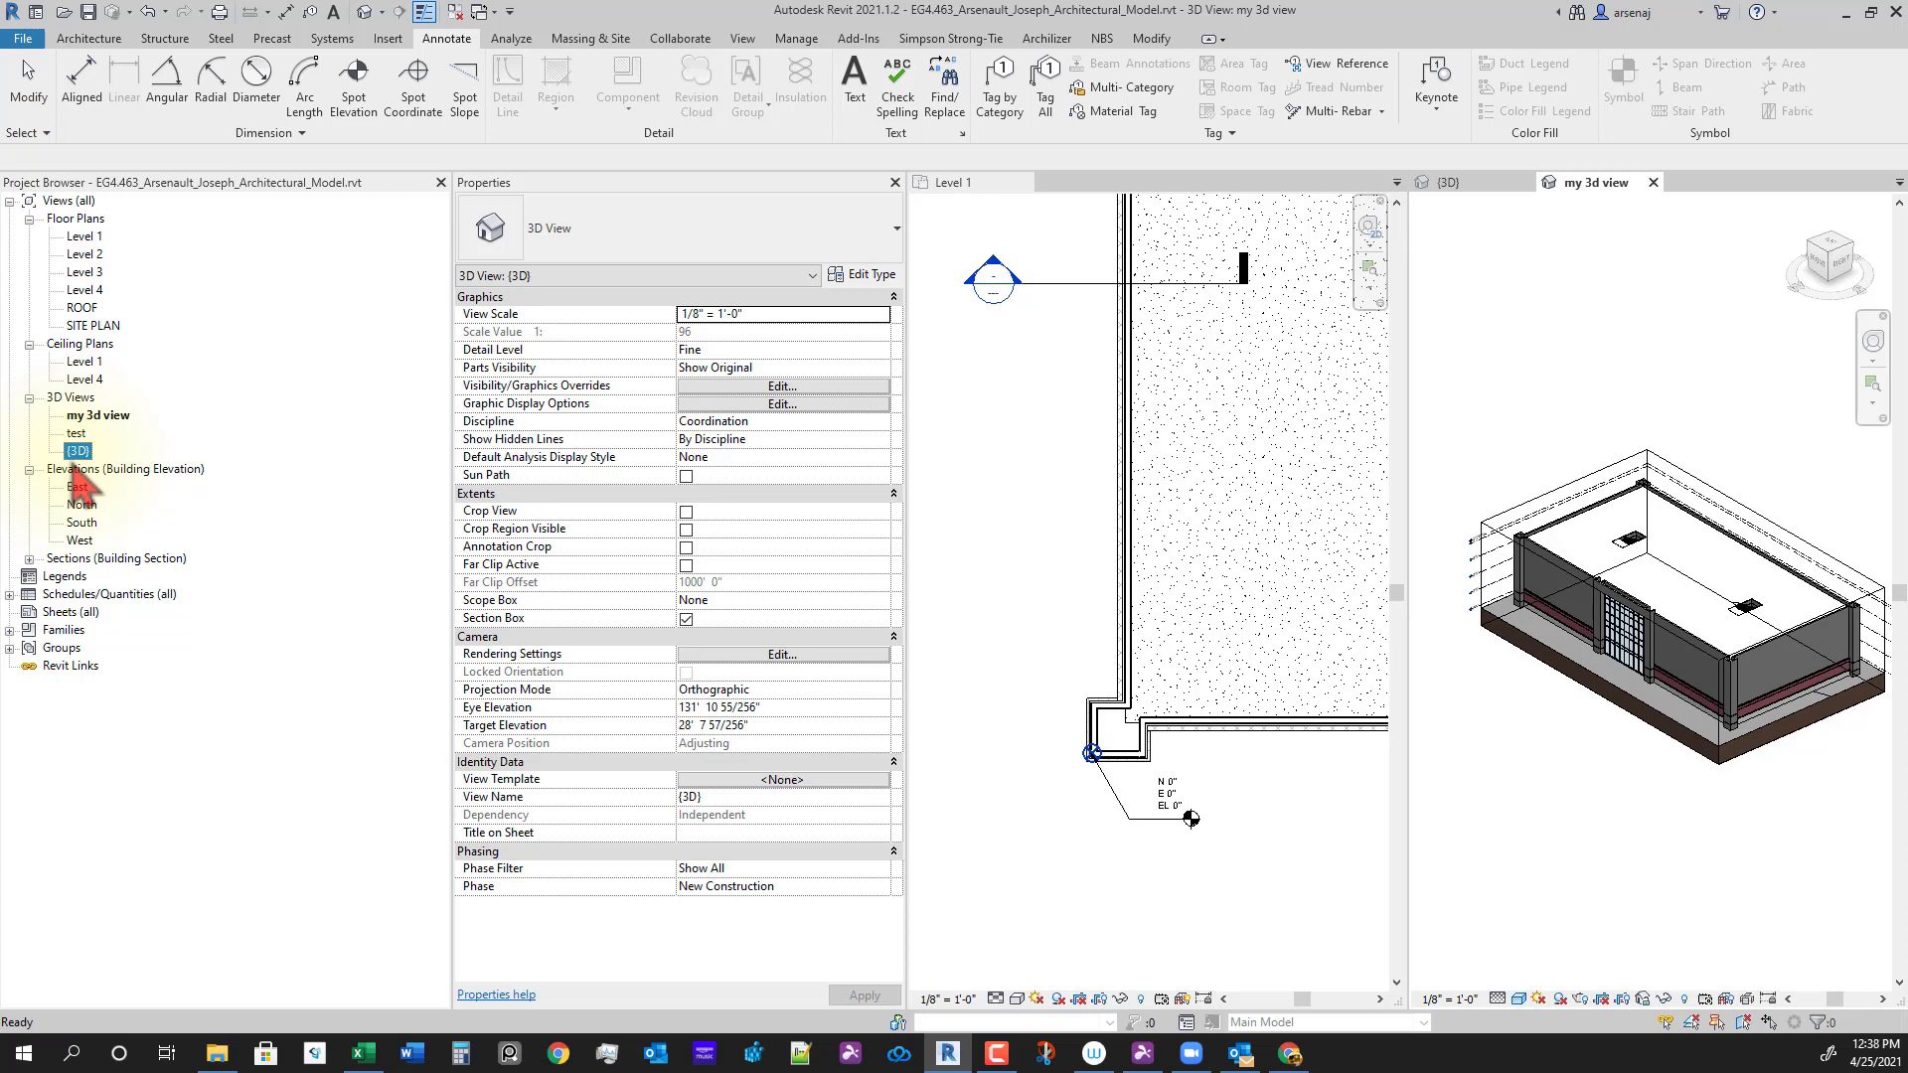
key(Delete)
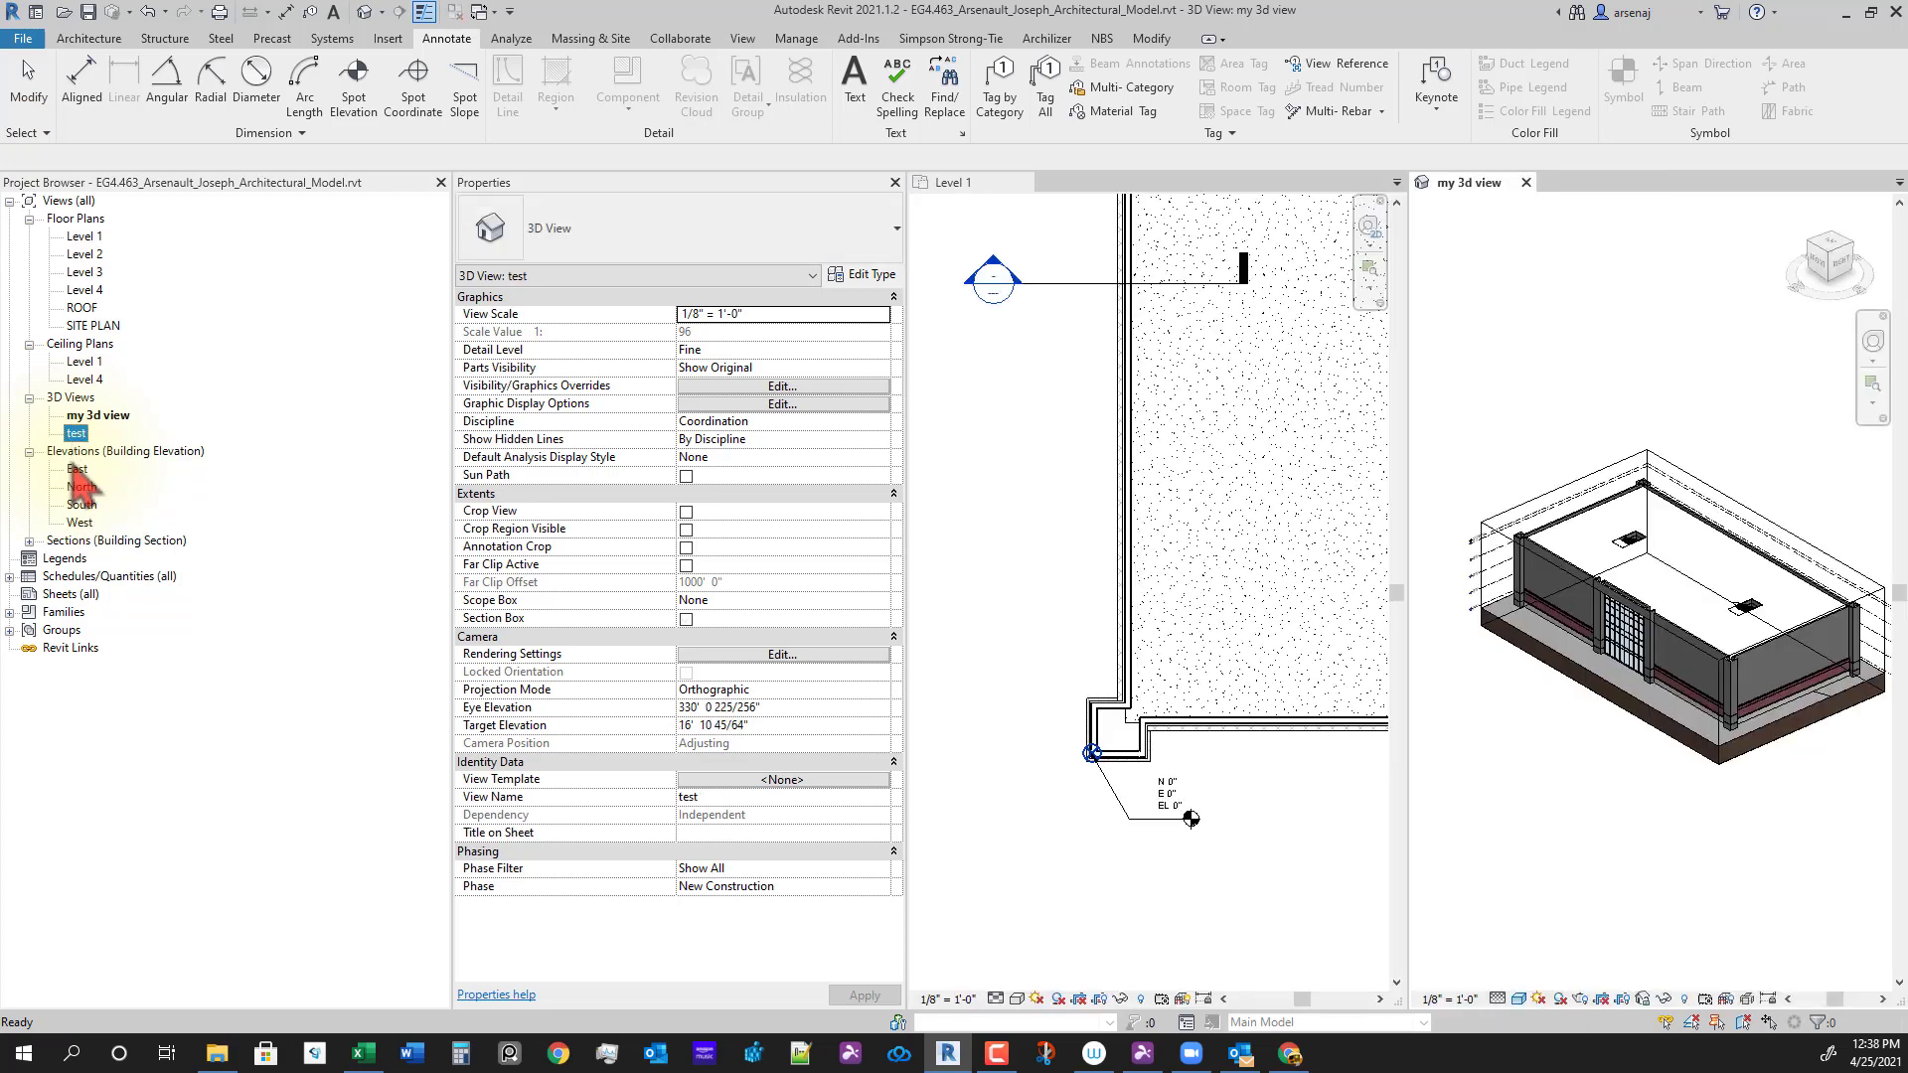
Step: Open a new default 3D view and frame the building on its site
click(1548, 904)
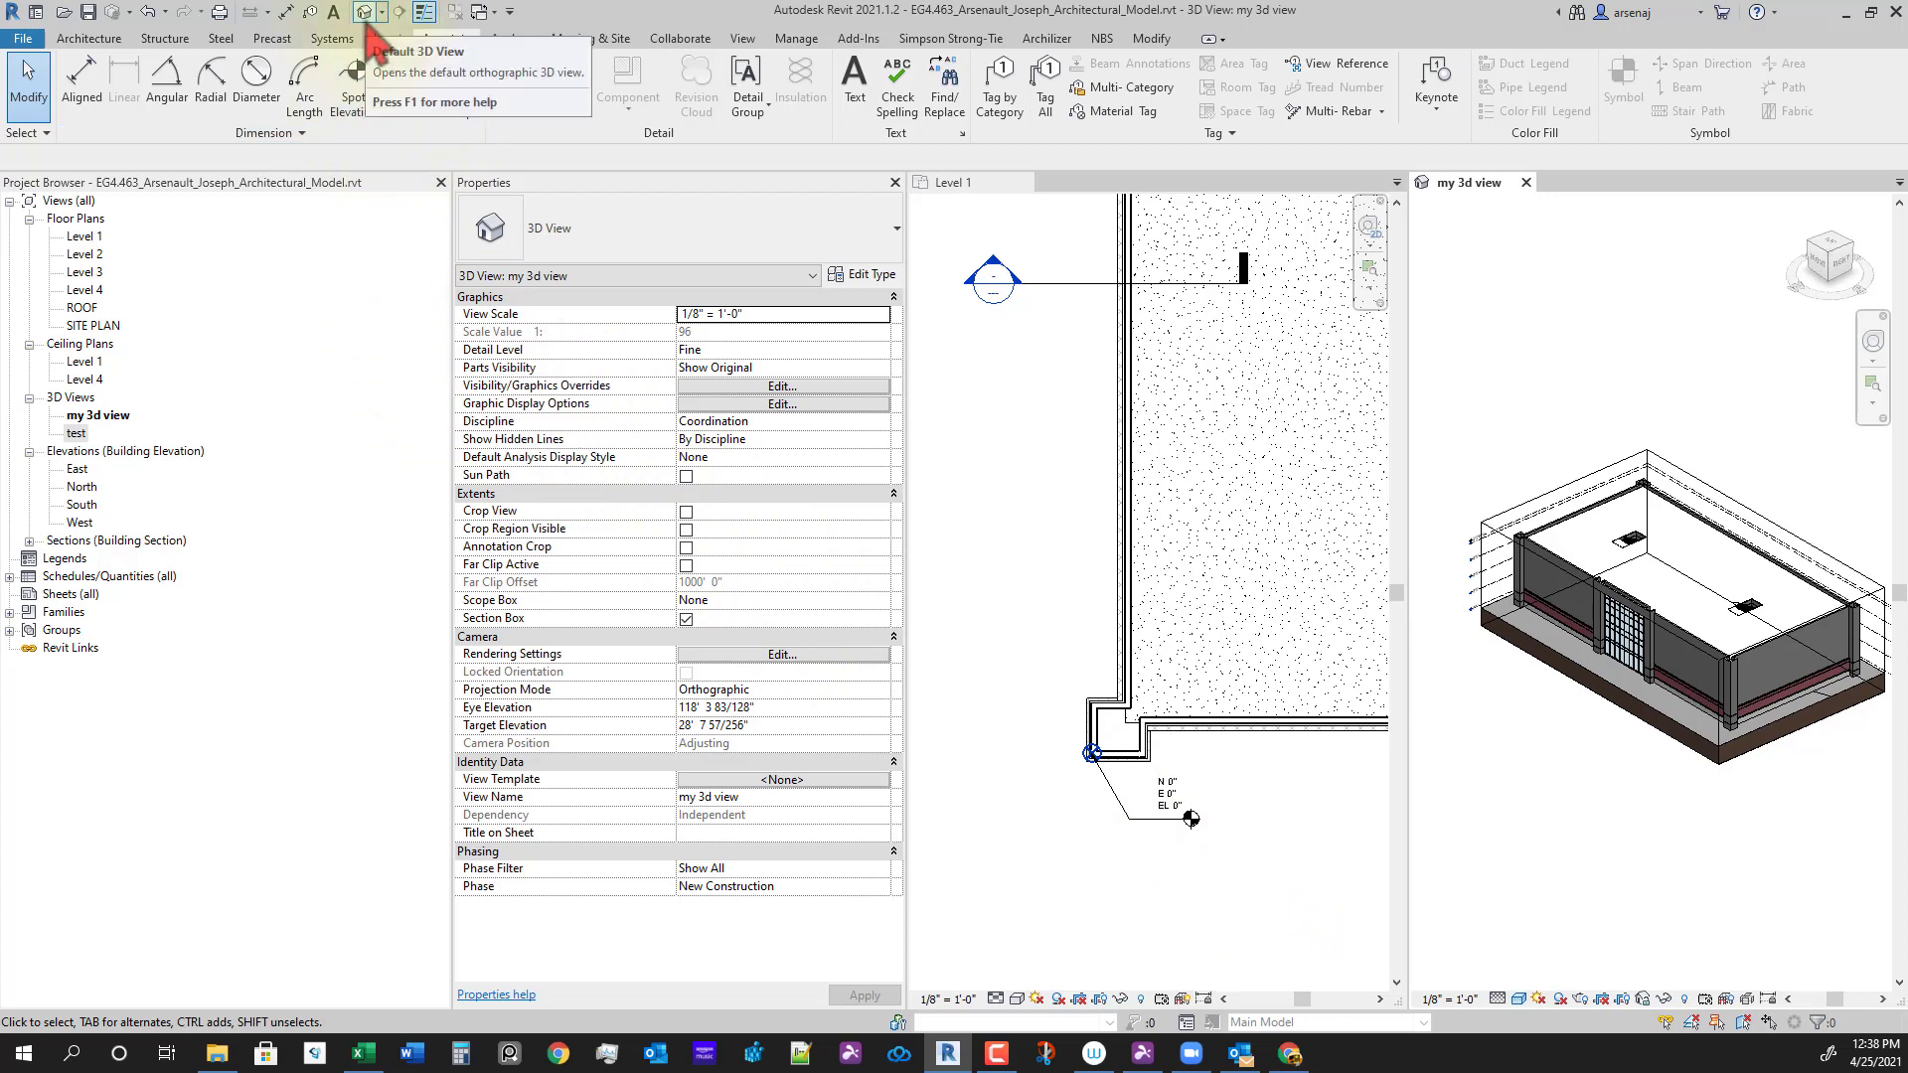
click(742, 38)
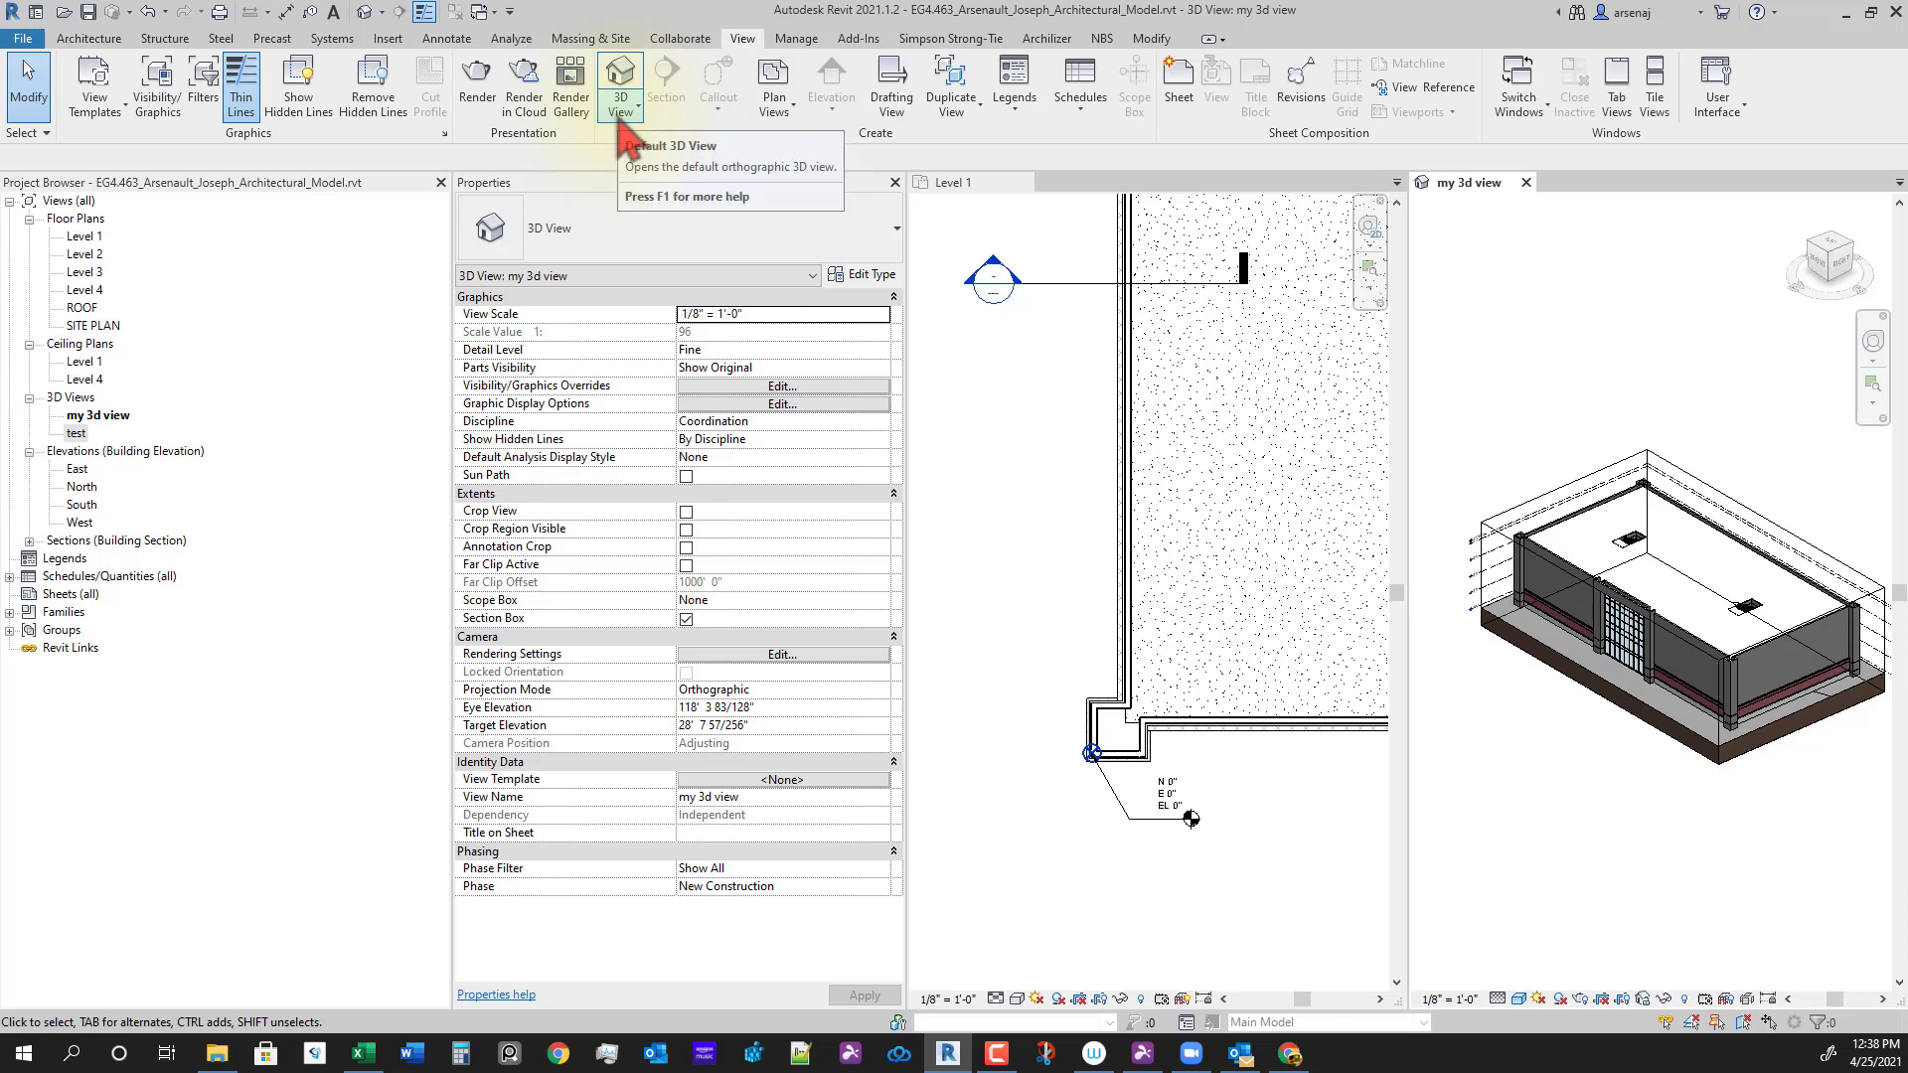
click(620, 95)
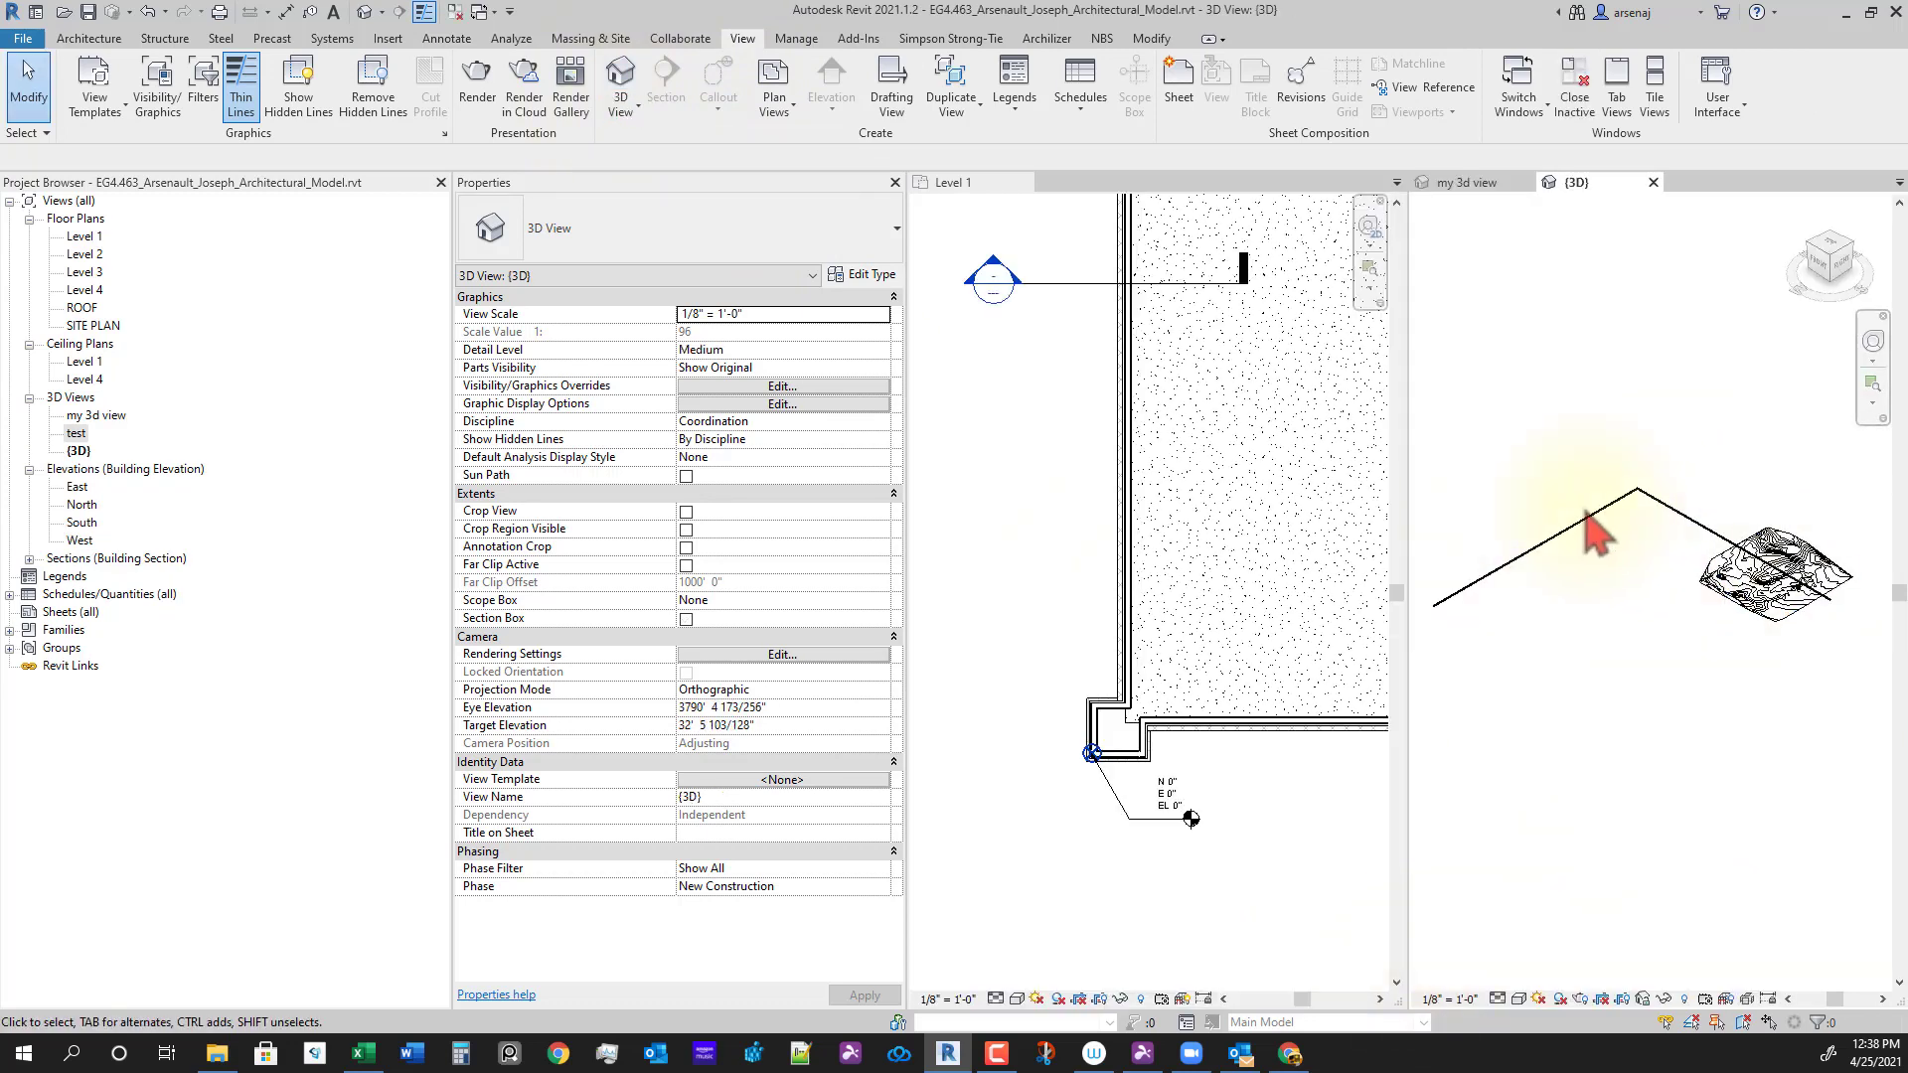
scroll(1690, 636, up, 6)
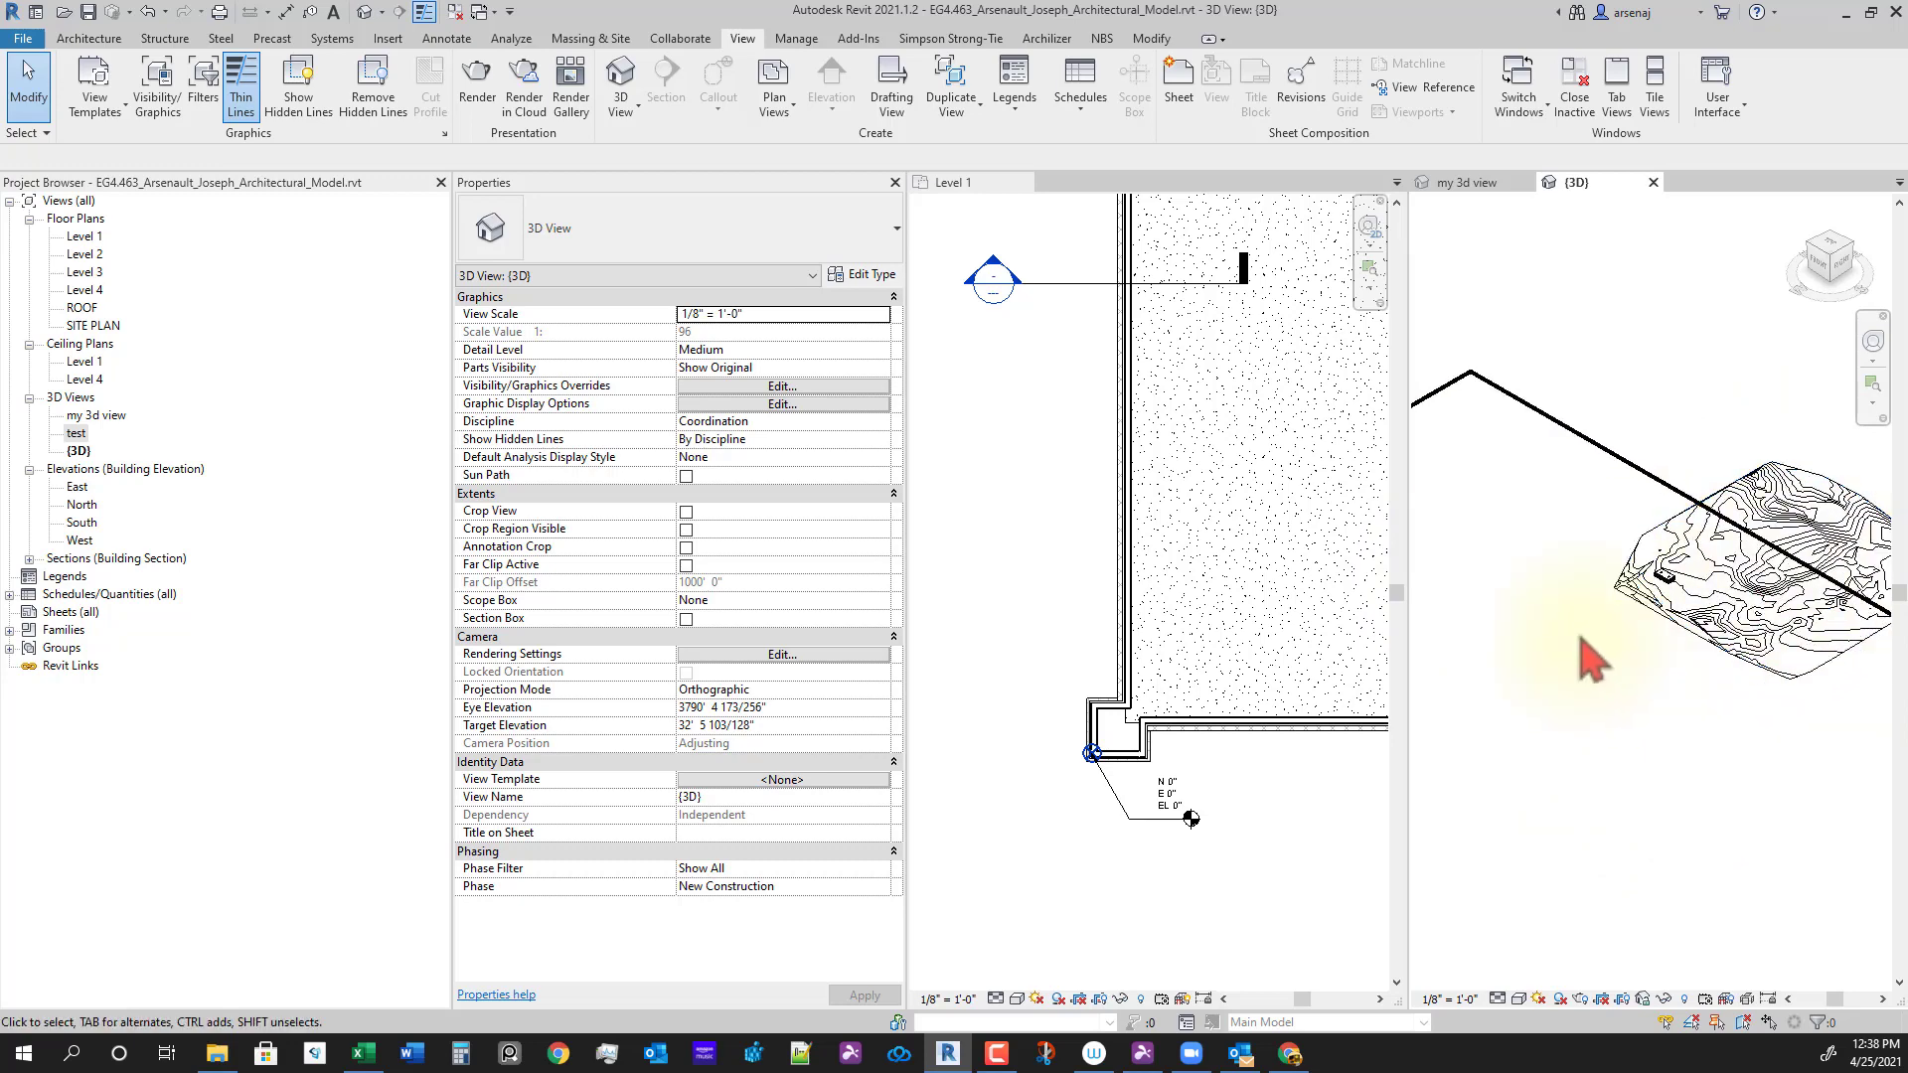
scroll(1709, 594, up, 2)
shift+middle_drag(1713, 596, 1597, 596)
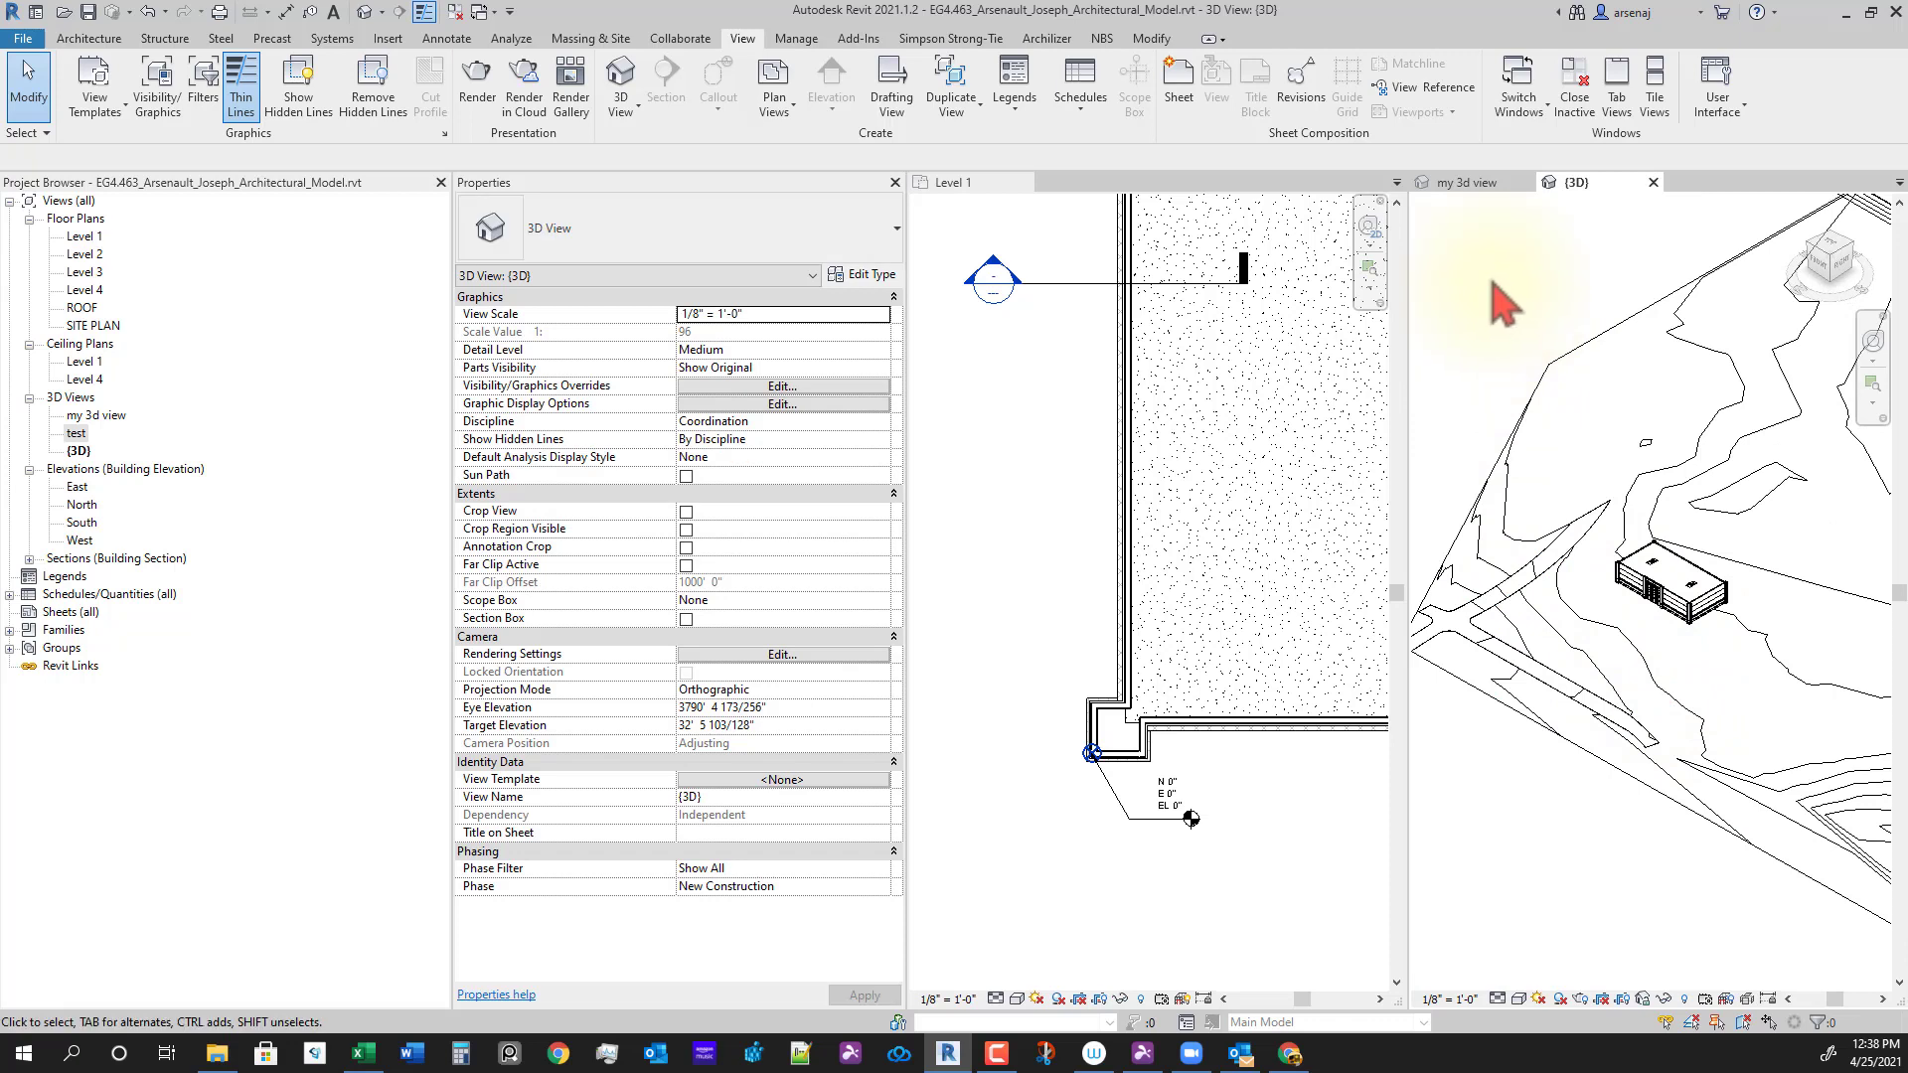
Step: Window-select the building in the {3D} view and review the selected categories in the Filter dialog without changing the selection
drag(1496, 306, 1739, 895)
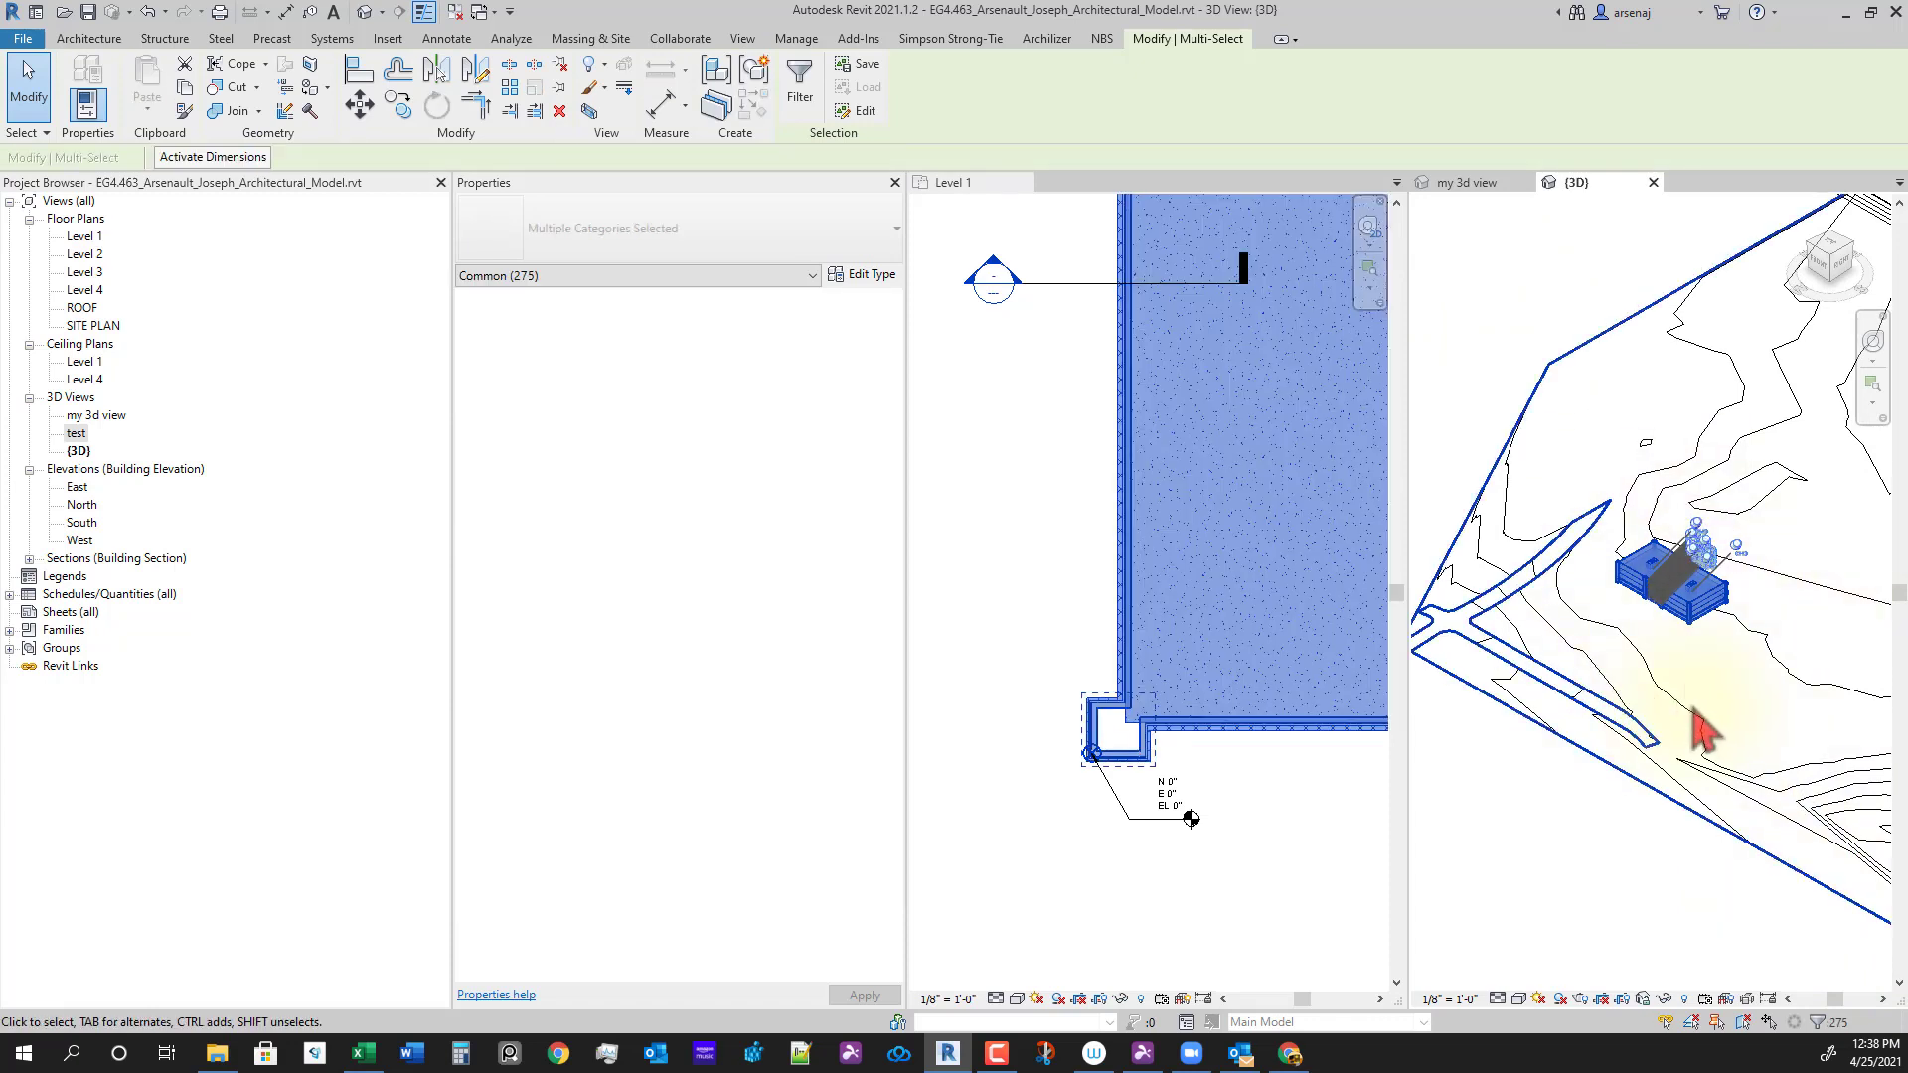
middle_drag(1703, 732, 1631, 745)
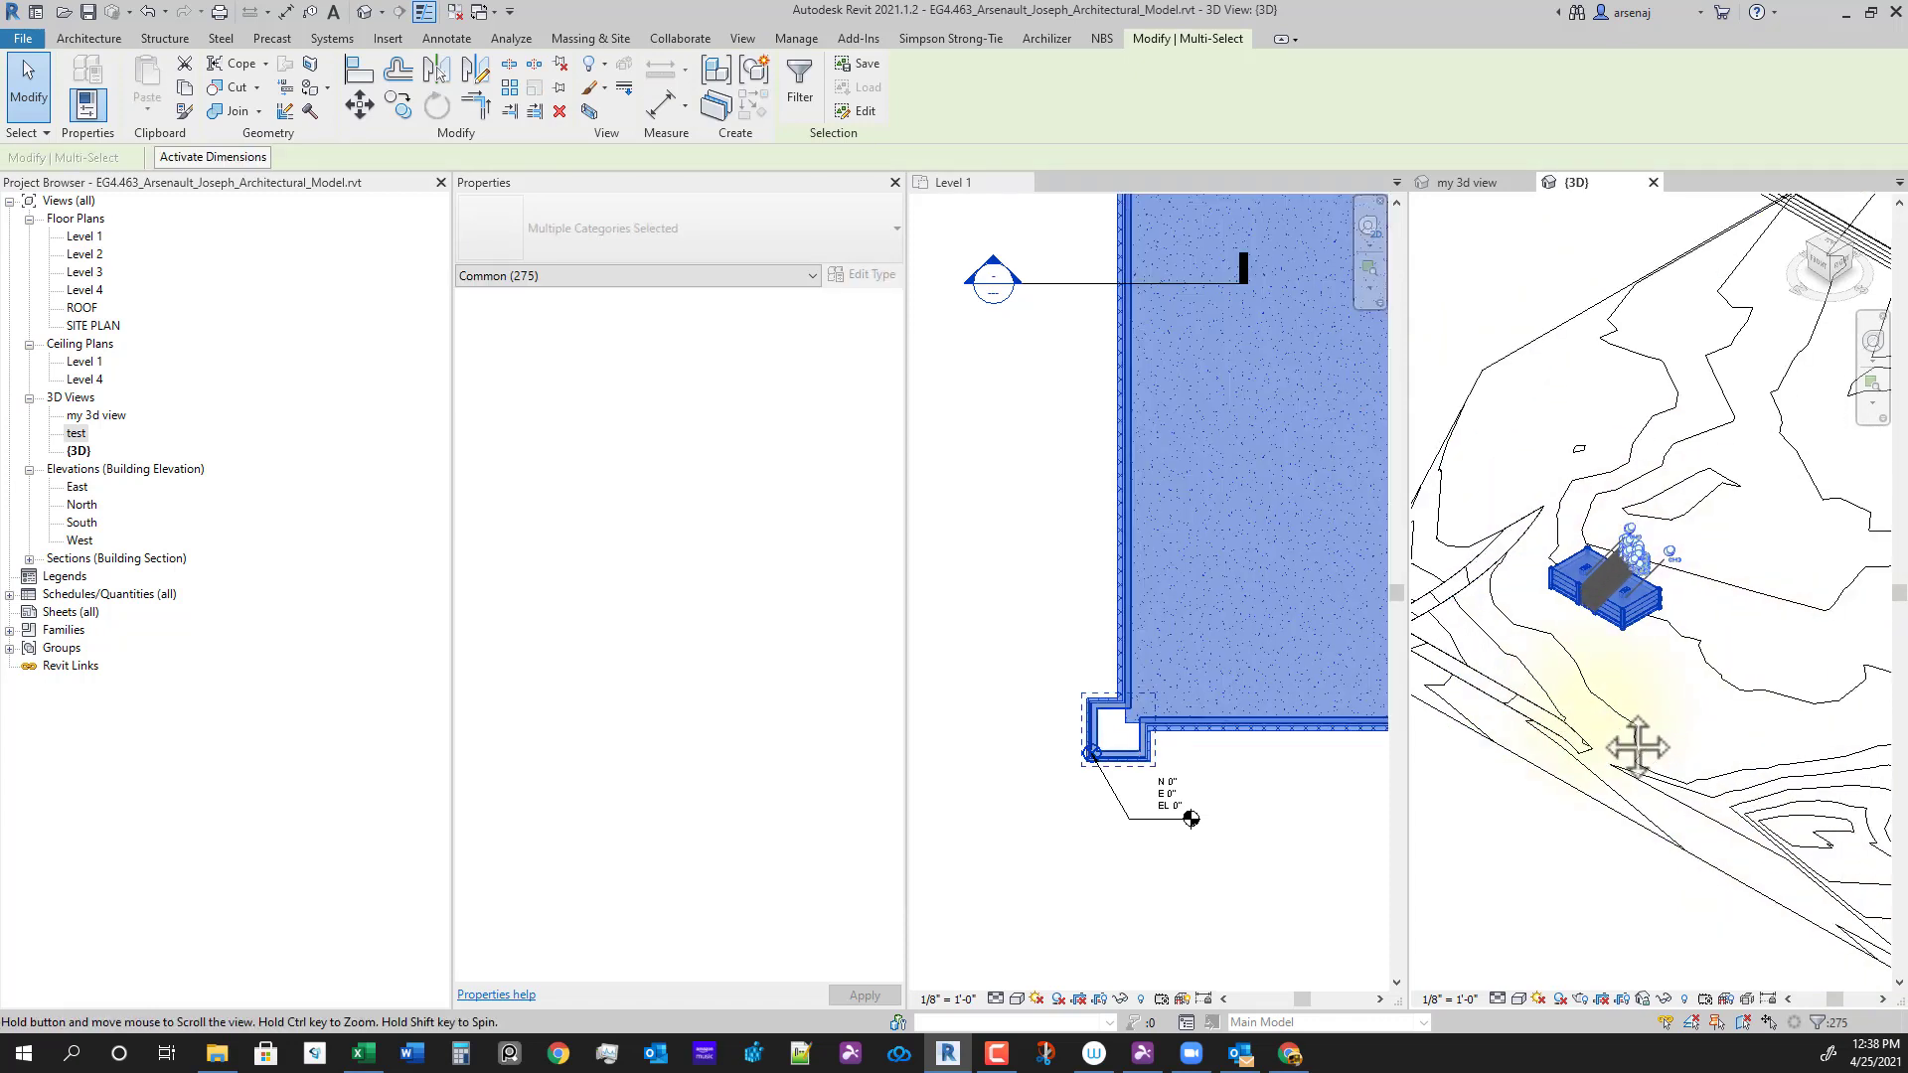
click(800, 80)
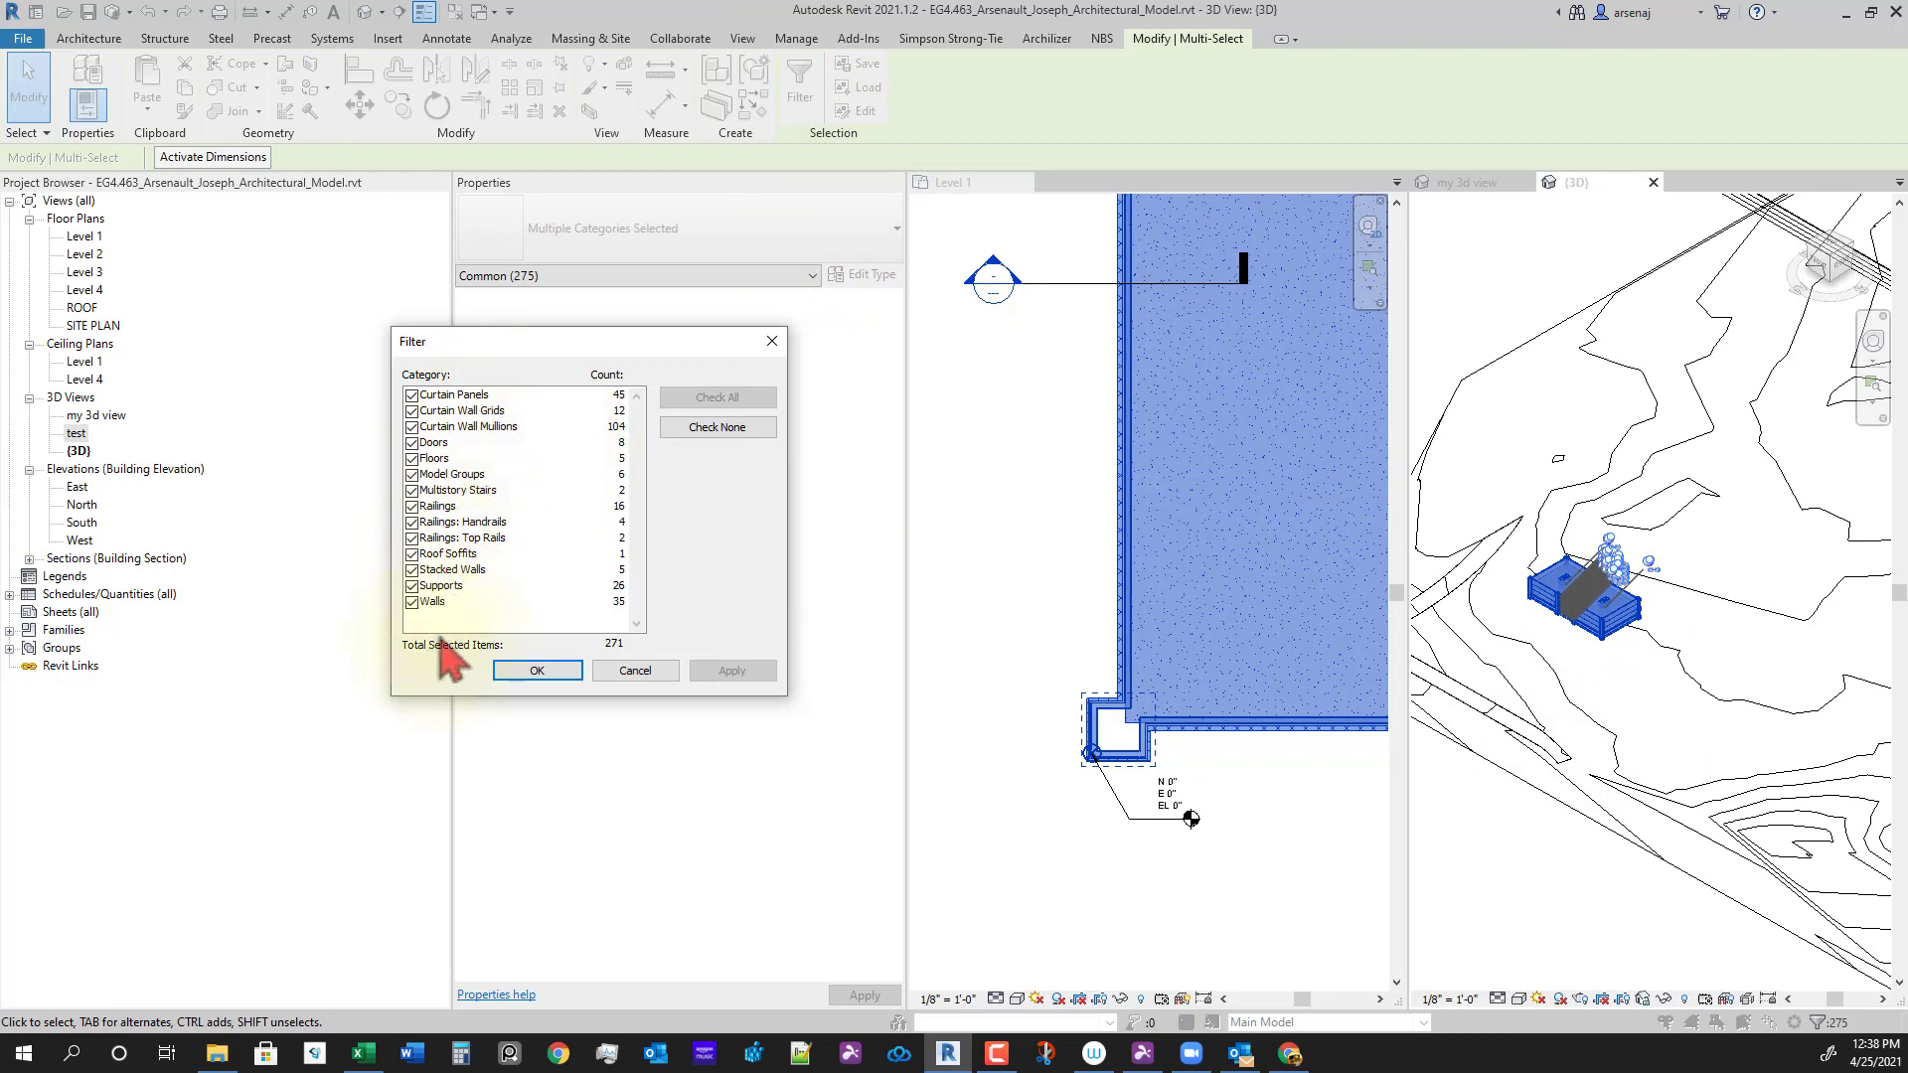
click(636, 672)
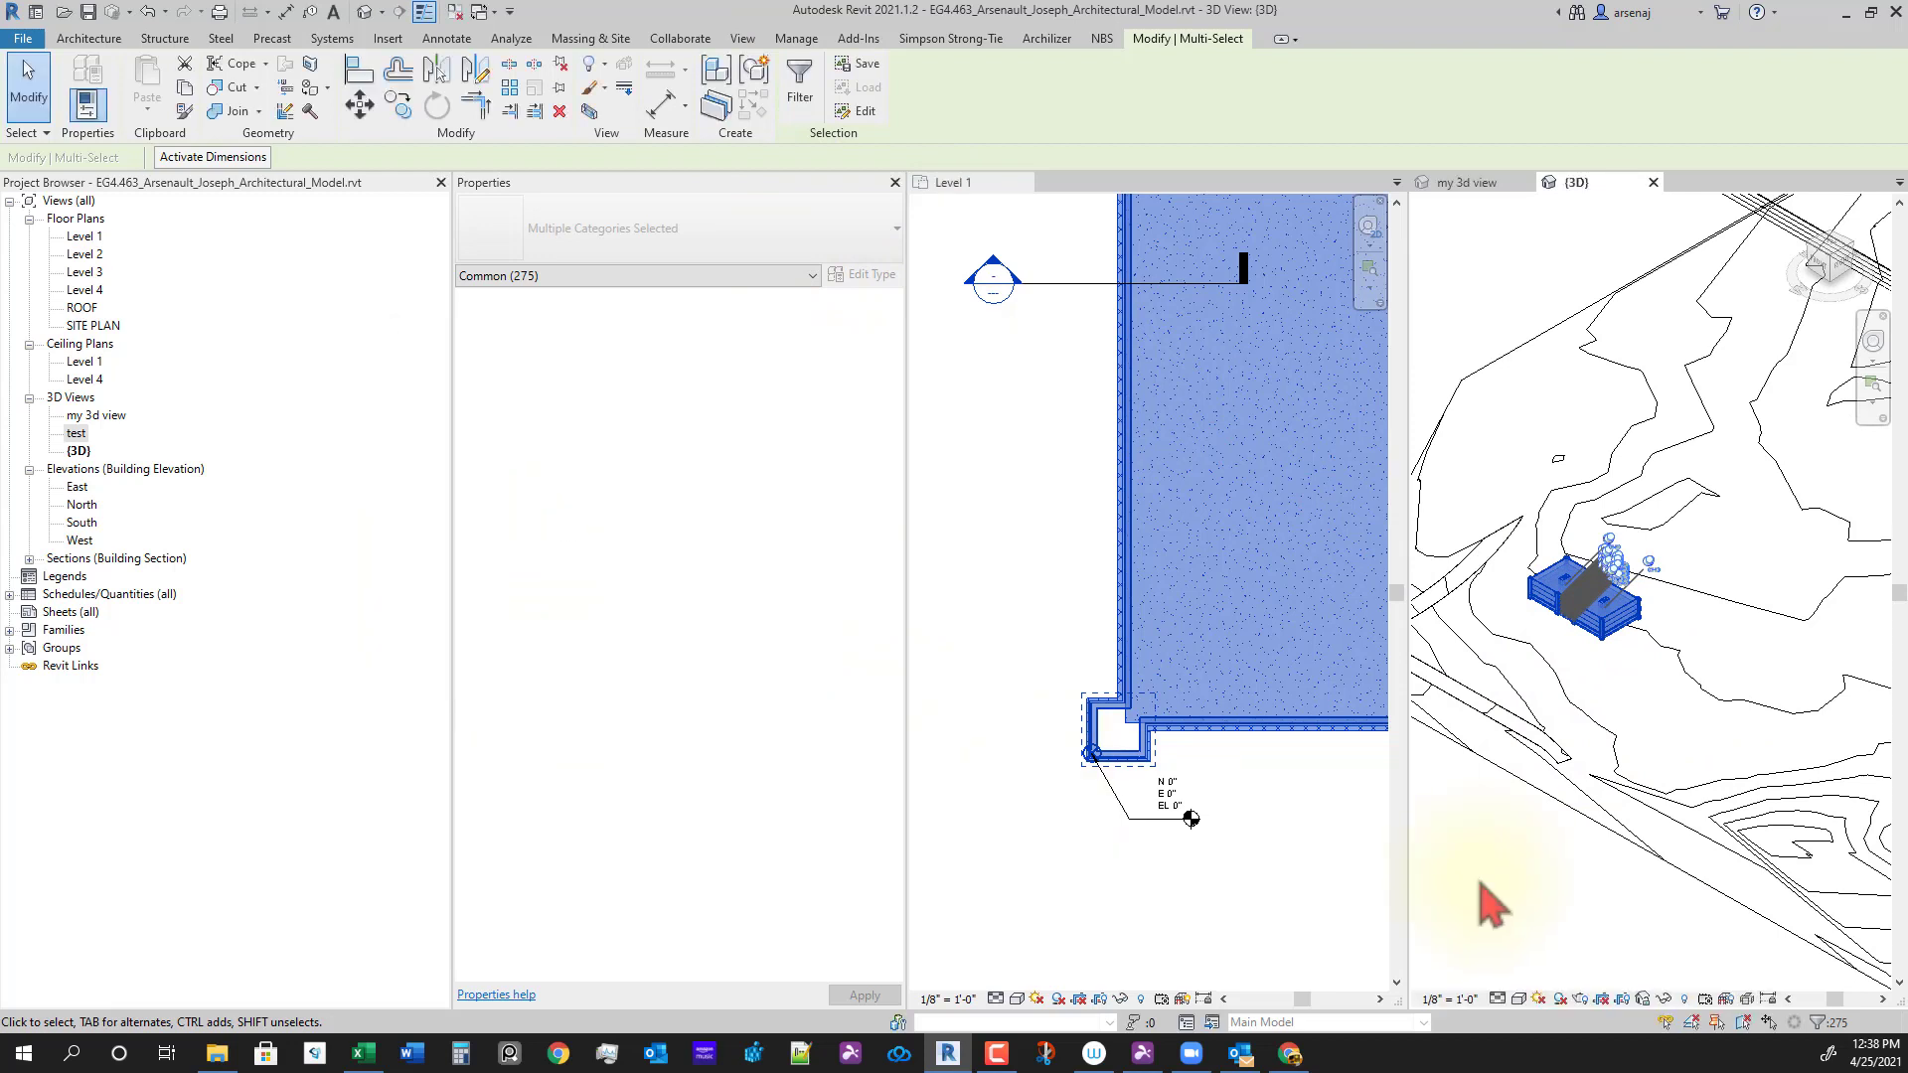
middle_drag(1649, 845, 1627, 738)
scroll(1627, 737, down, 2)
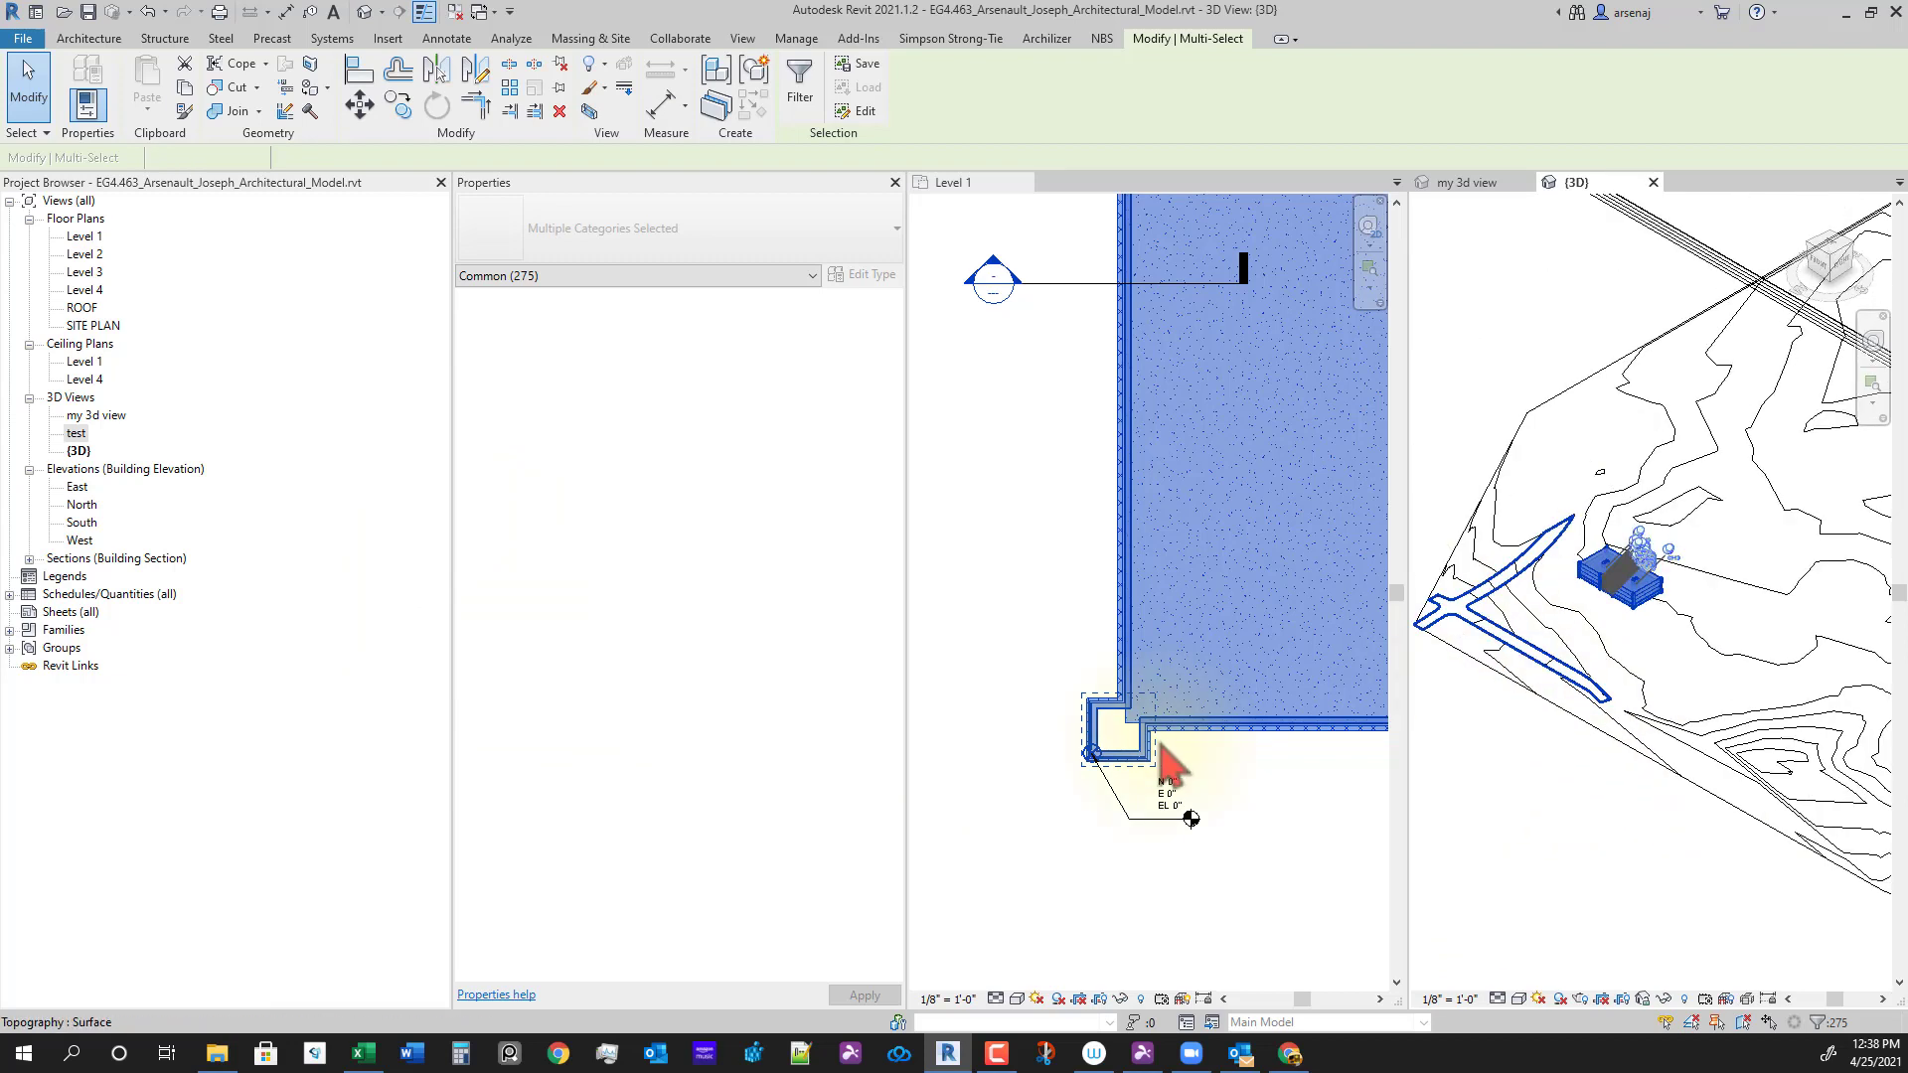
Step: Try to move the selected building elements in the Level 1 plan, using the exterior wall's outer corner as the start point
scroll(1164, 745, up, 1)
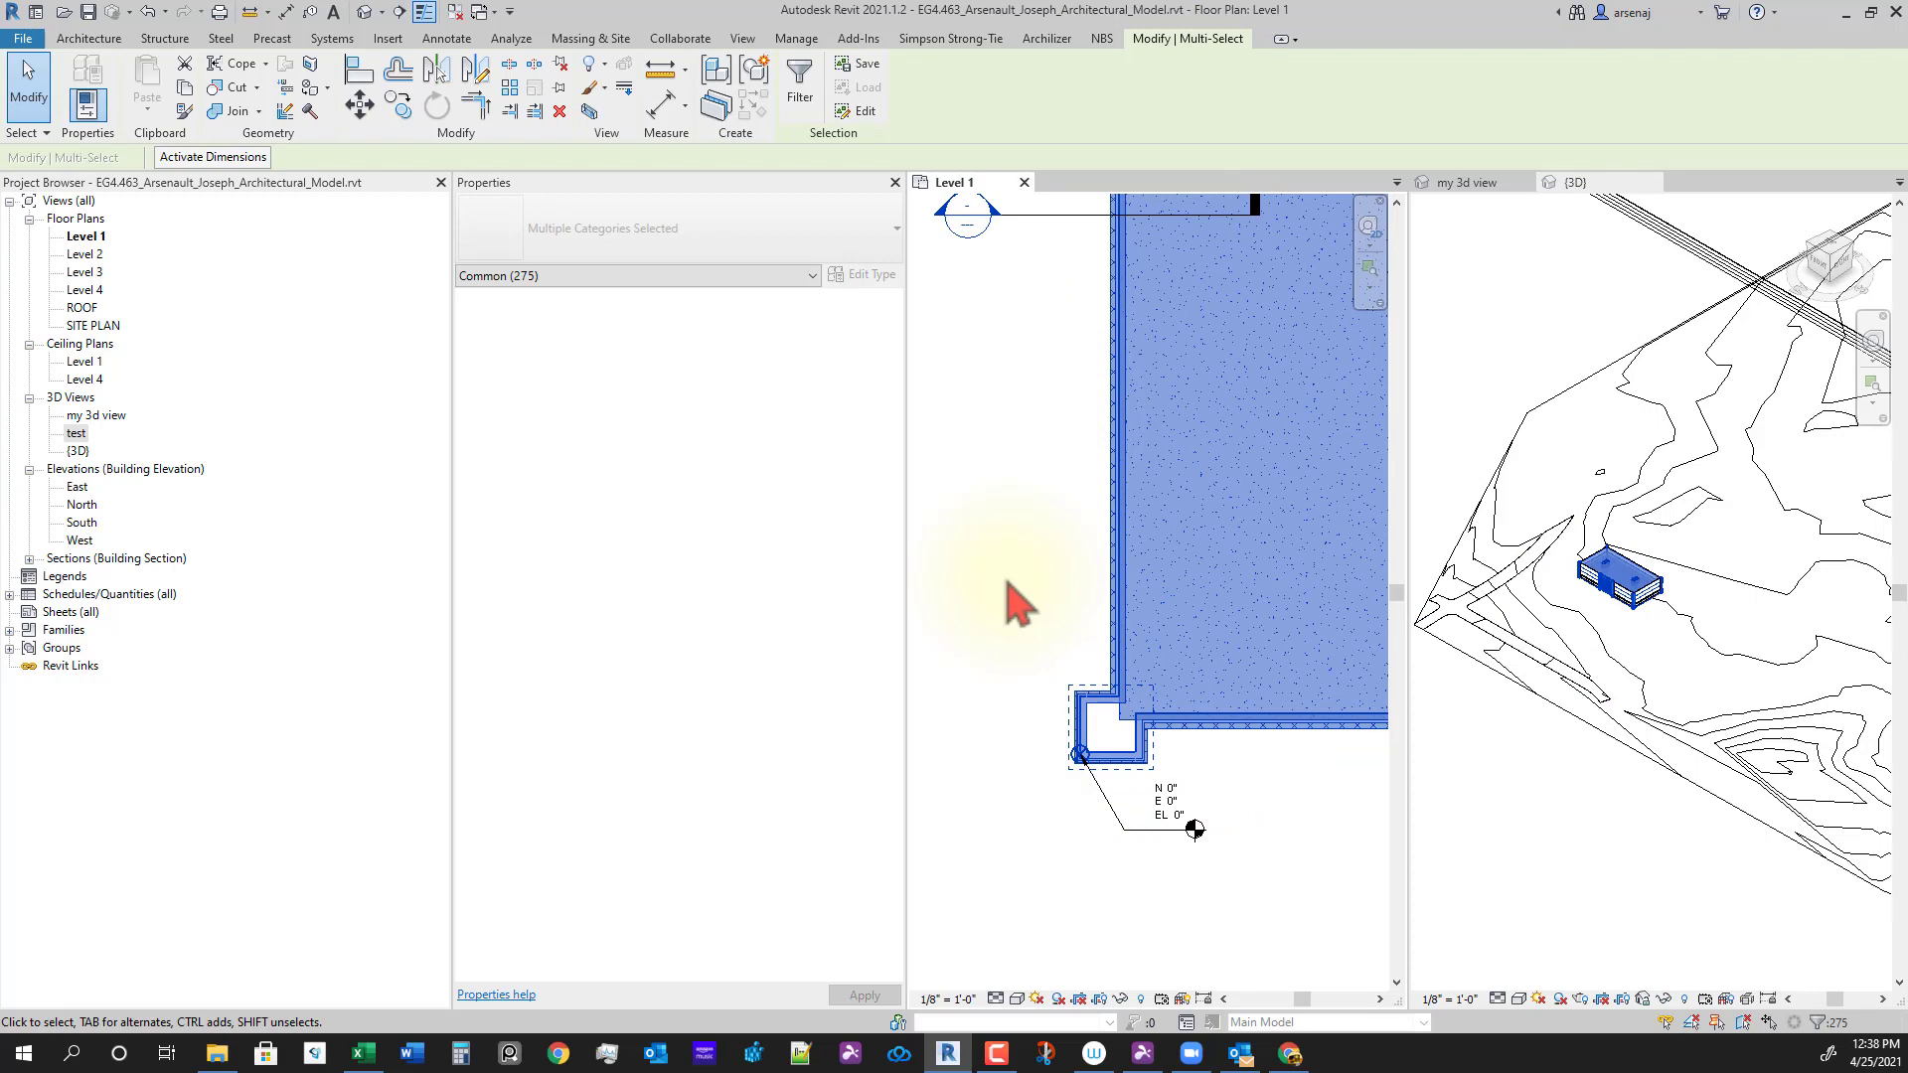
key(v)
scroll(1103, 823, up, 3)
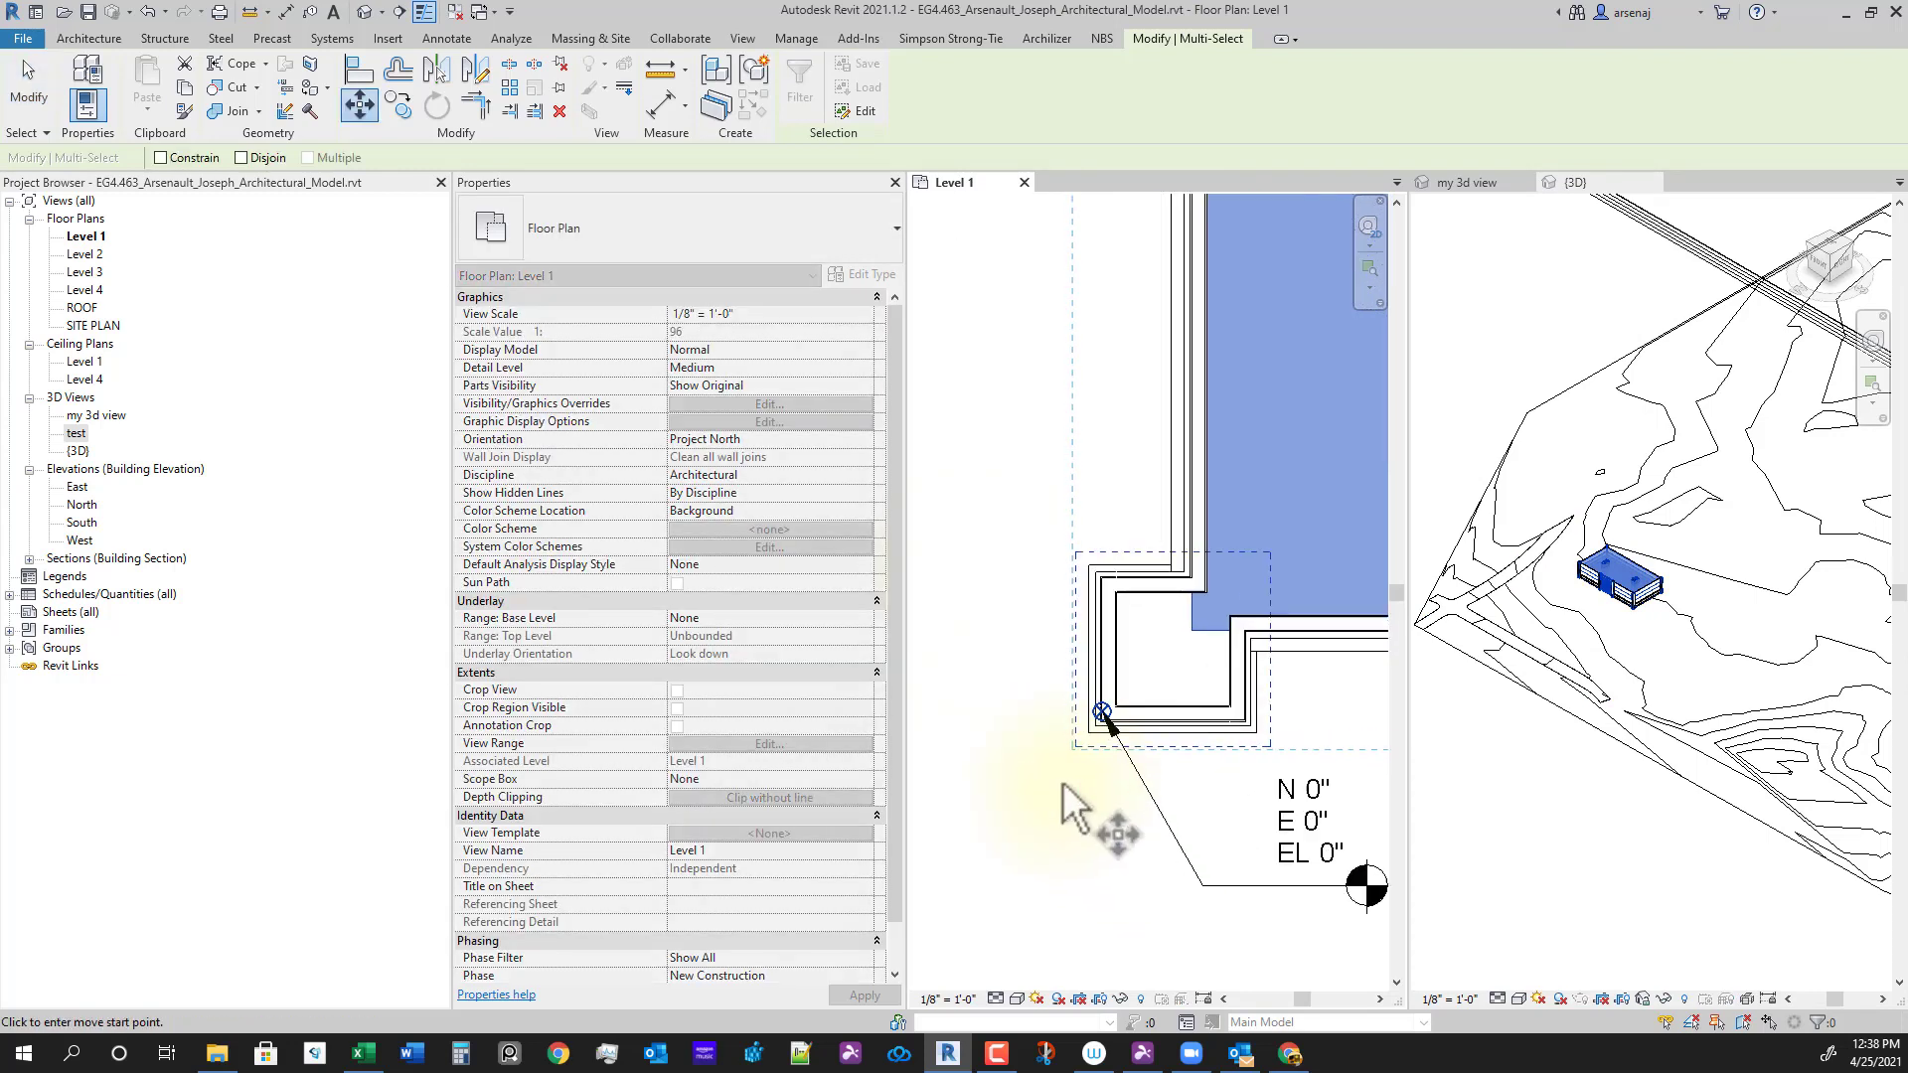
scroll(1142, 748, up, 2)
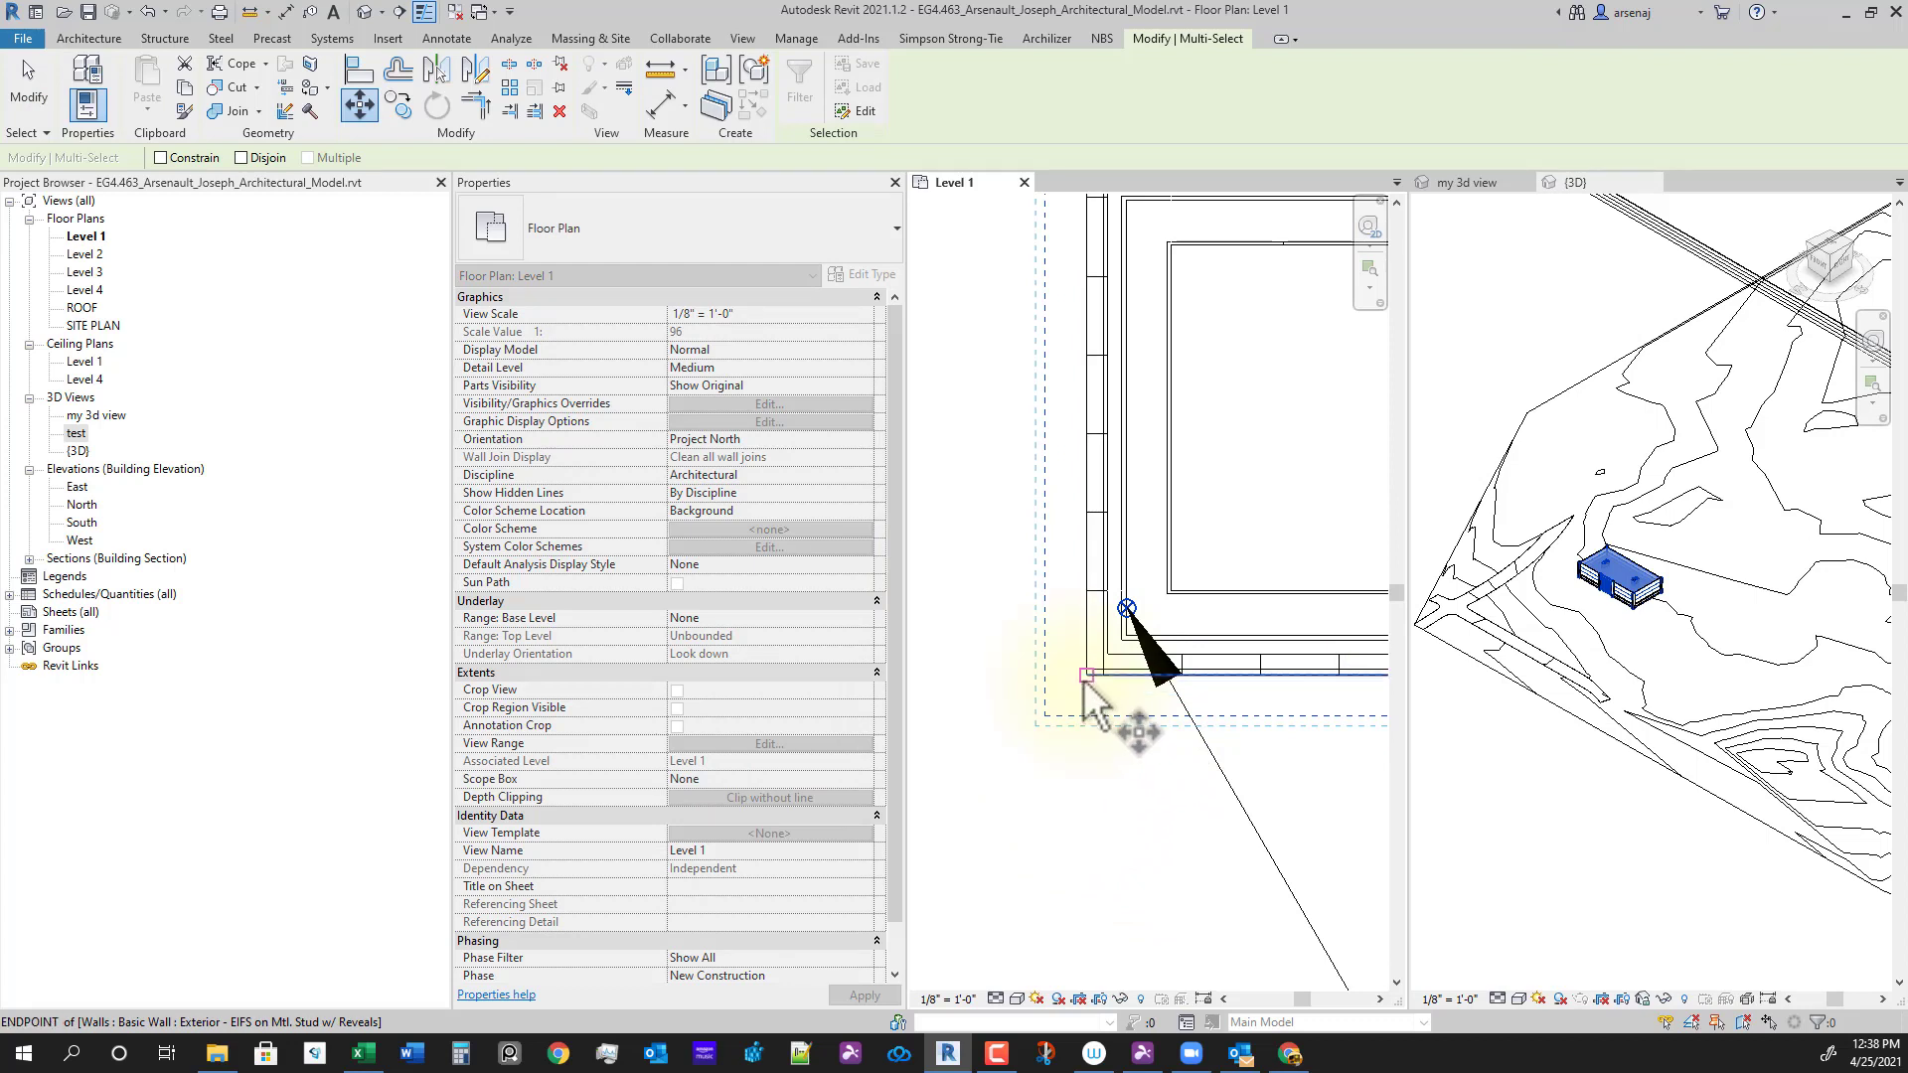
scroll(1118, 651, up, 2)
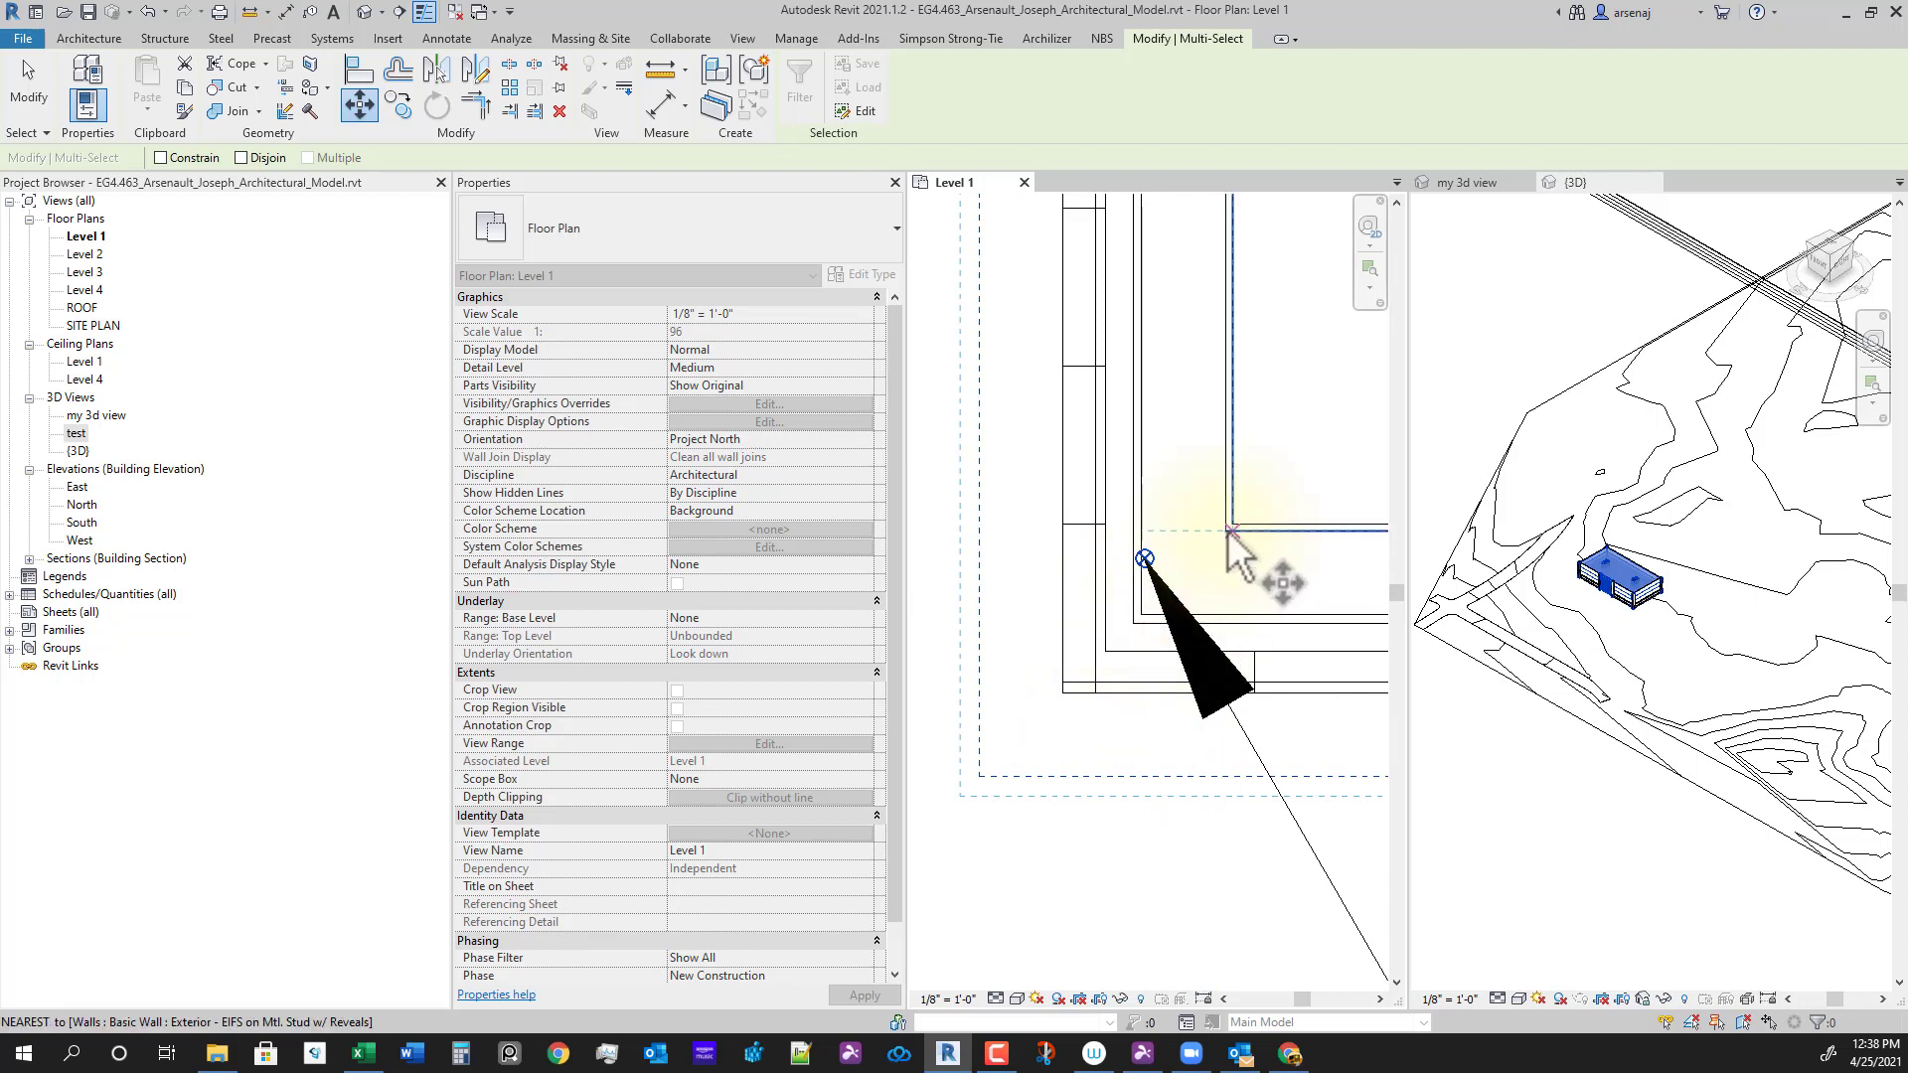
click(1061, 683)
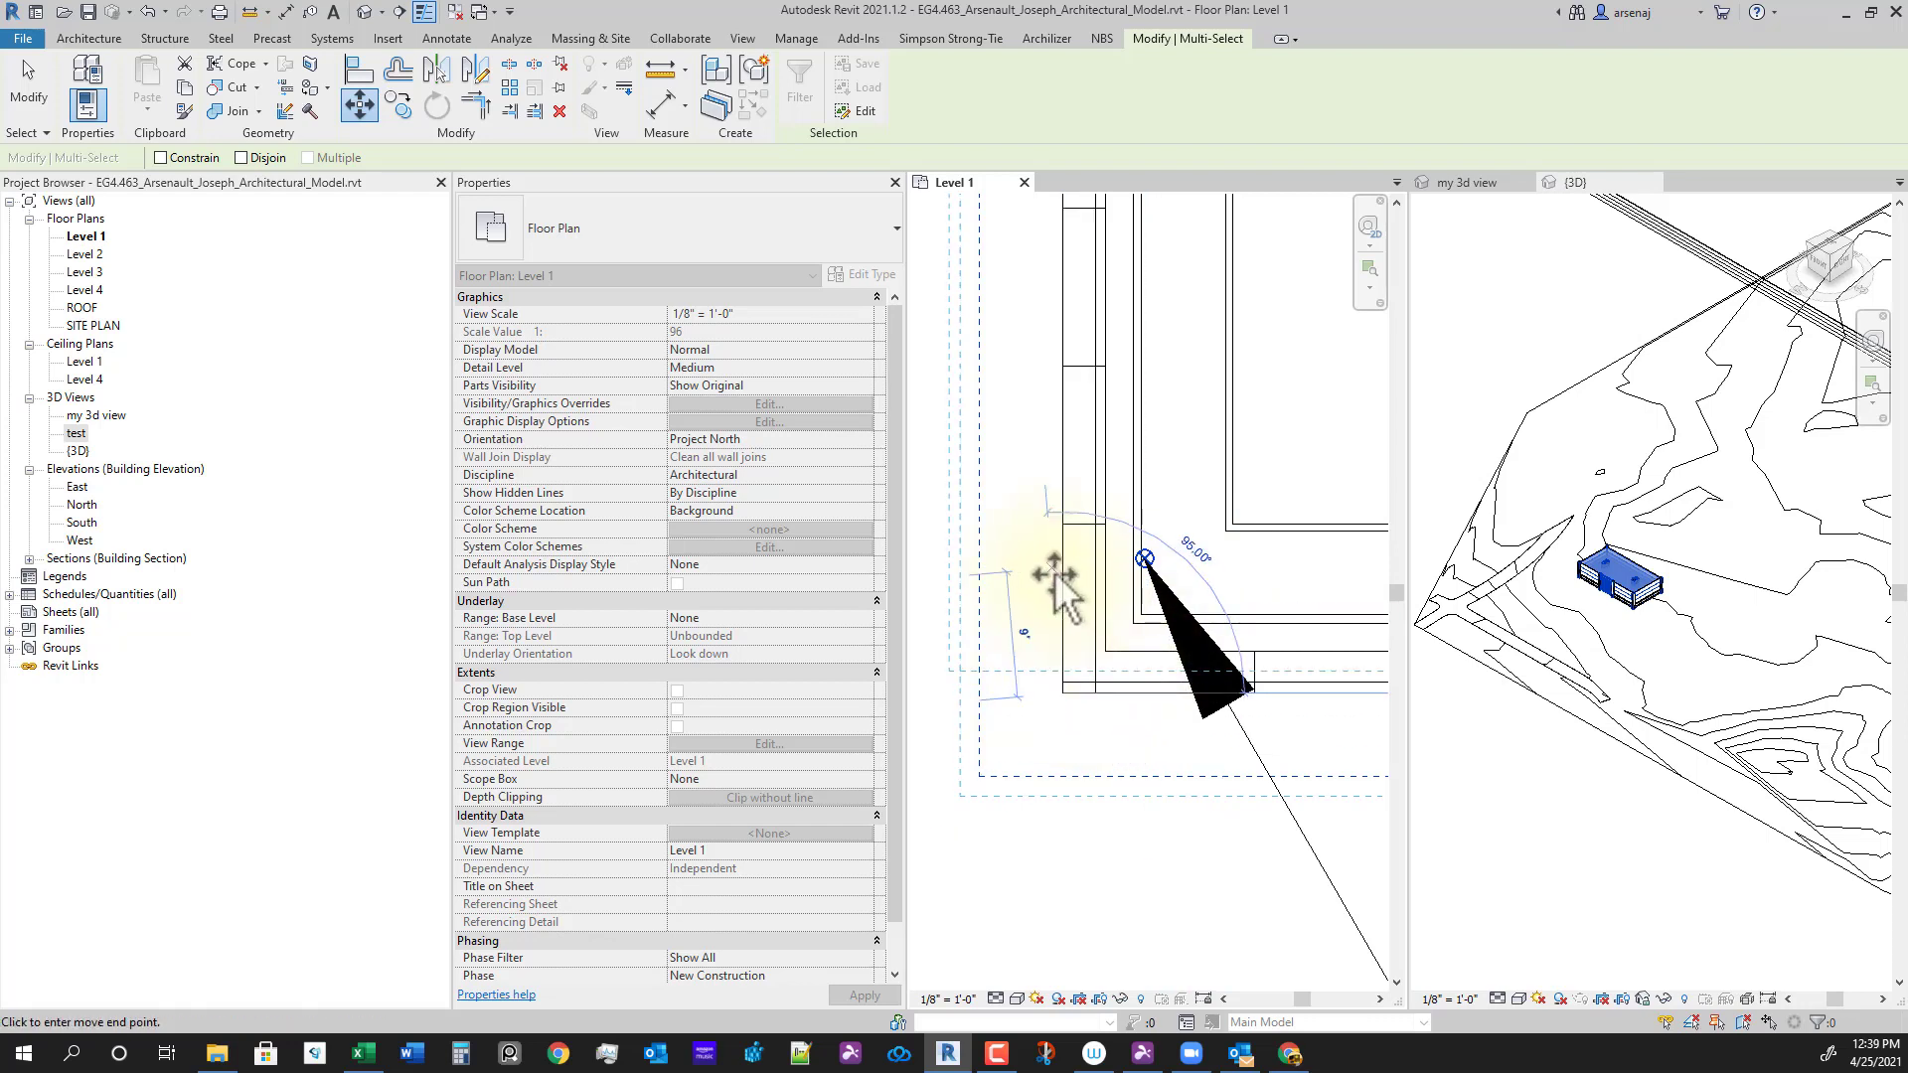
scroll(1037, 684, down, 1)
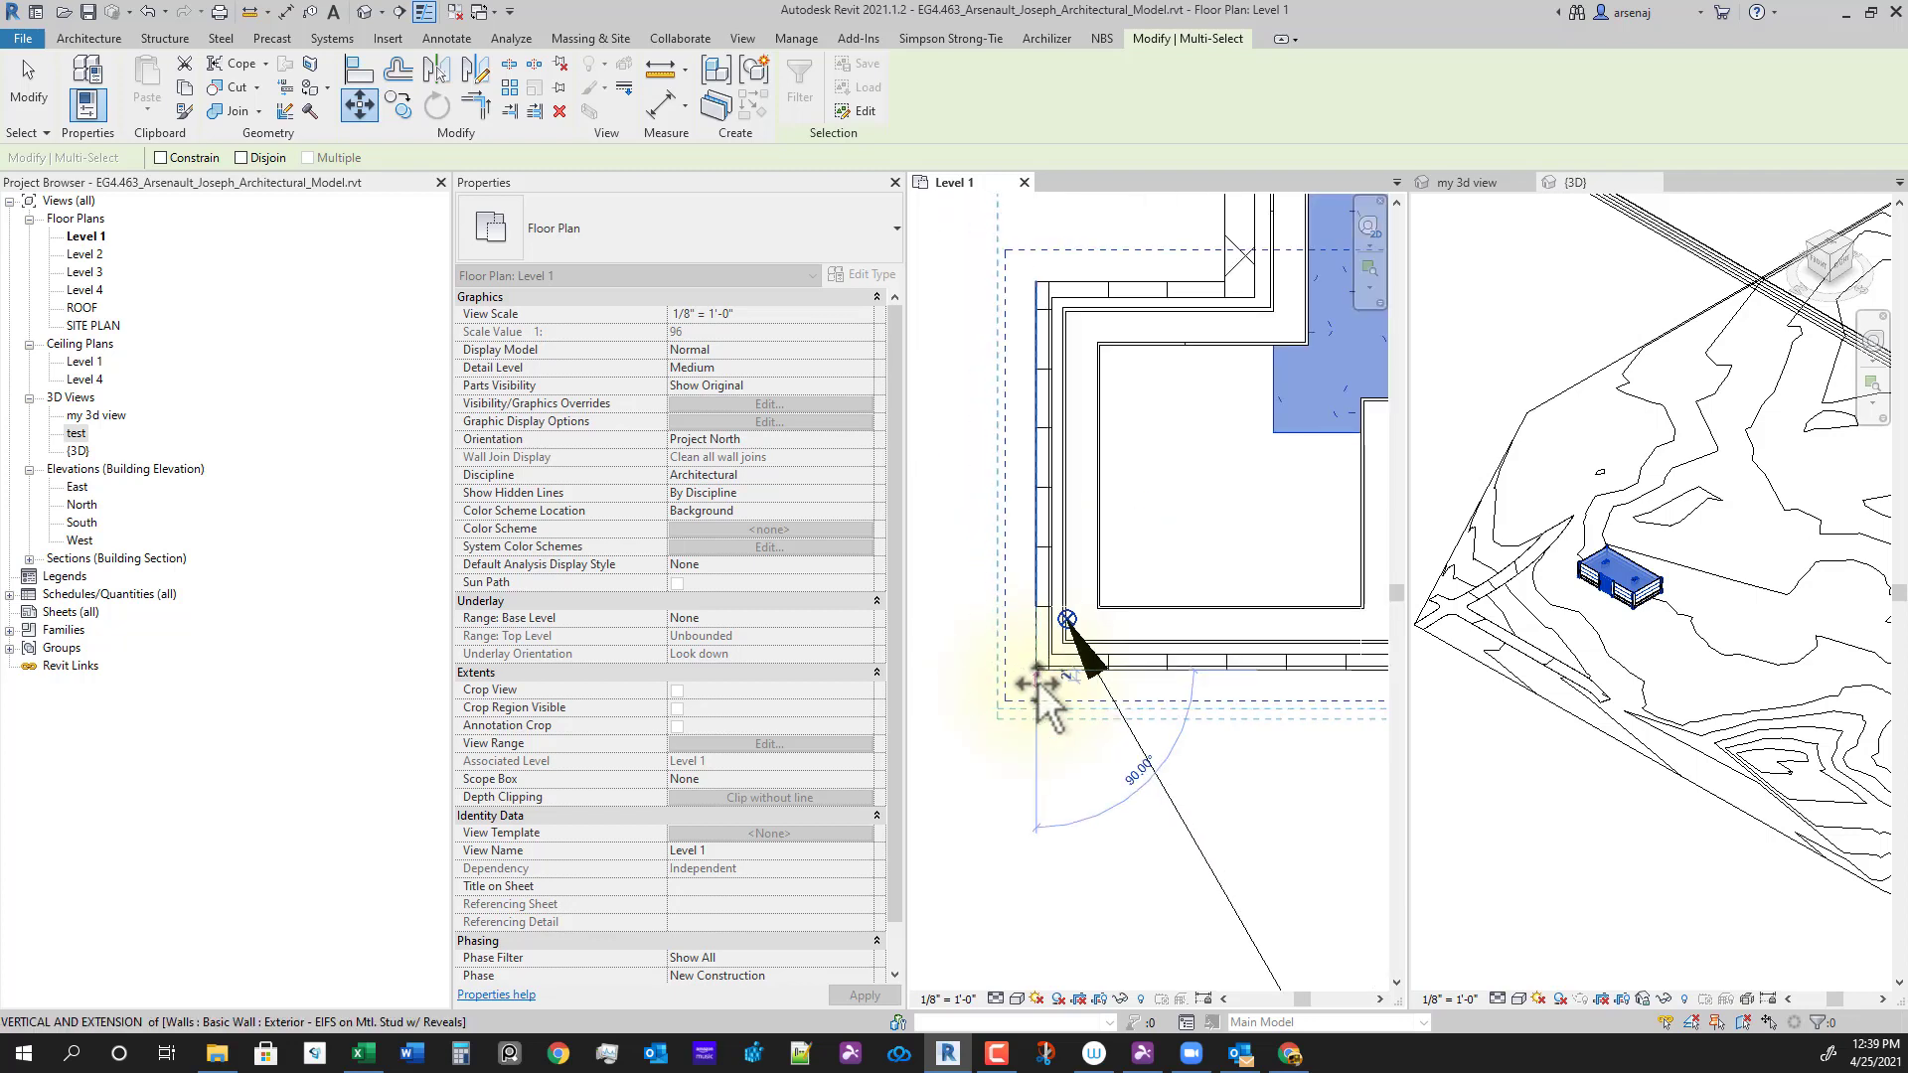
scroll(1040, 666, up, 4)
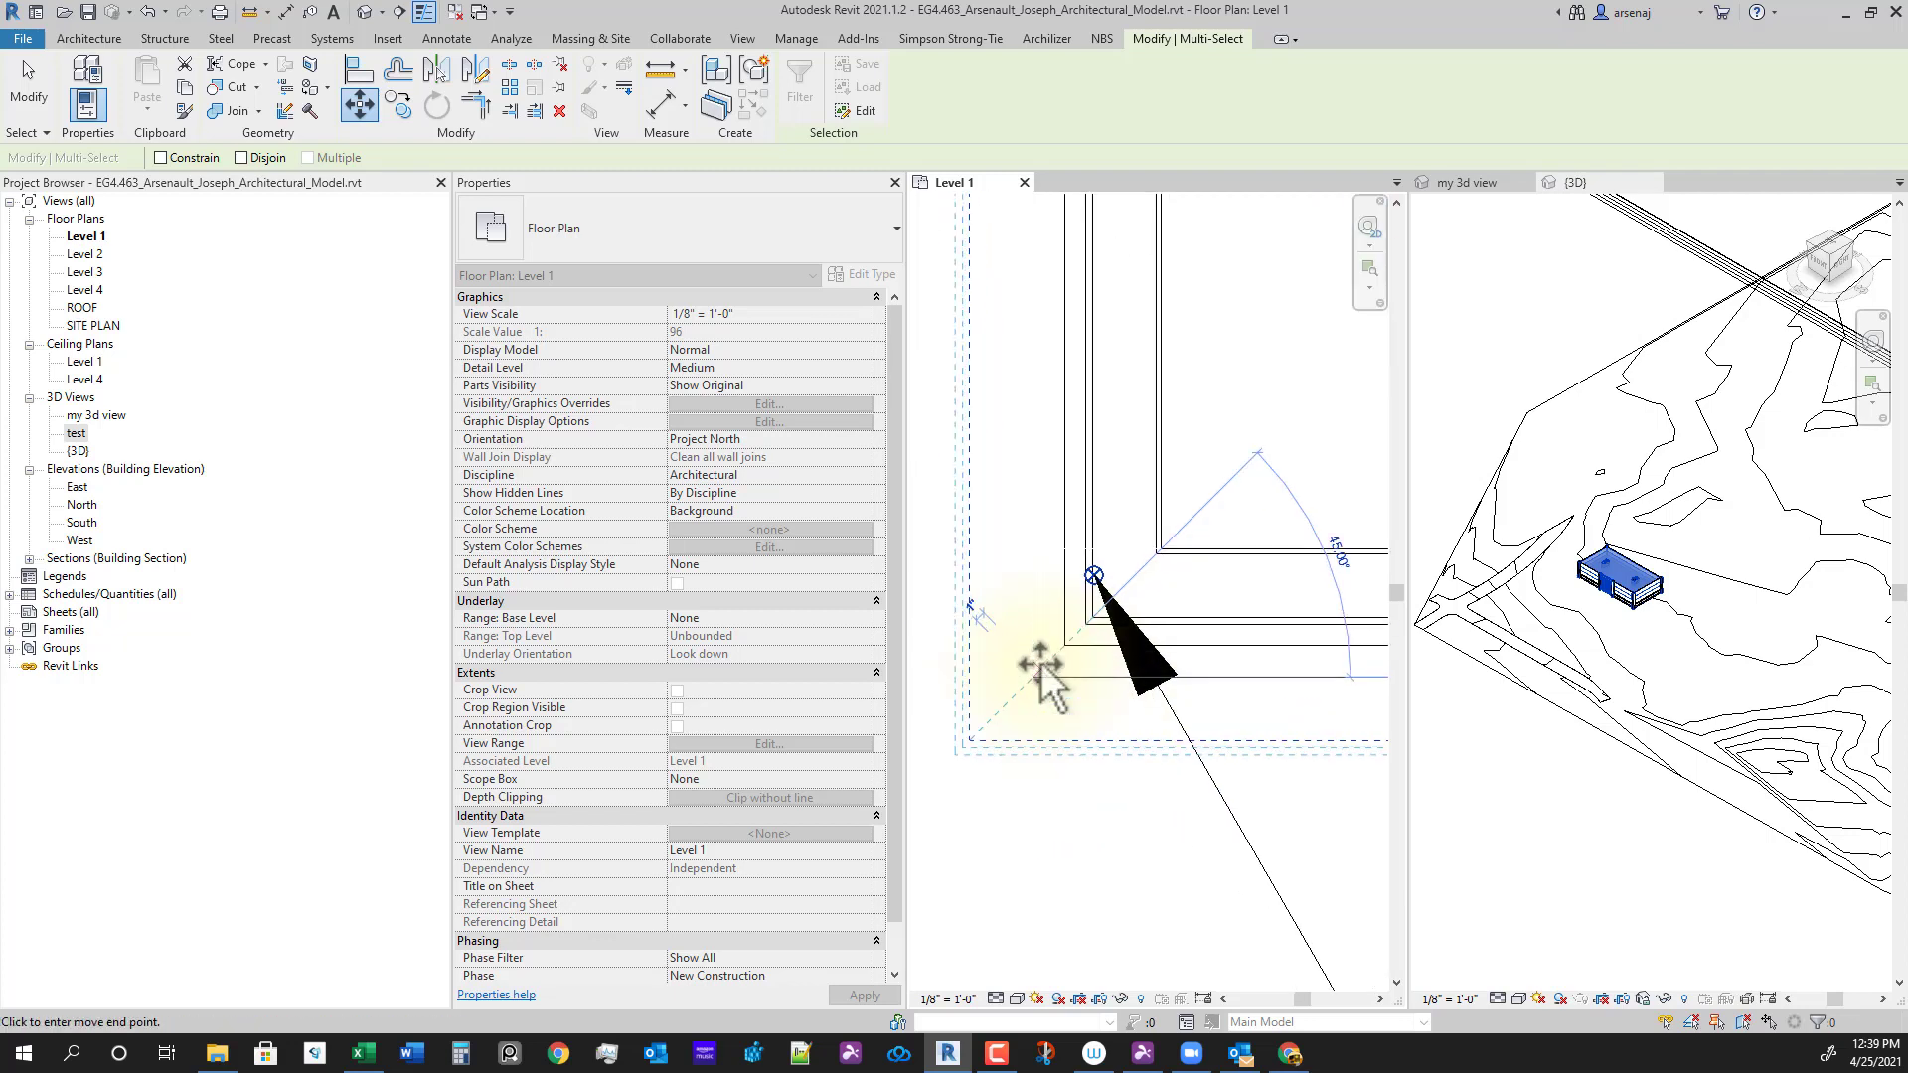
scroll(1013, 606, up, 1)
click(1049, 599)
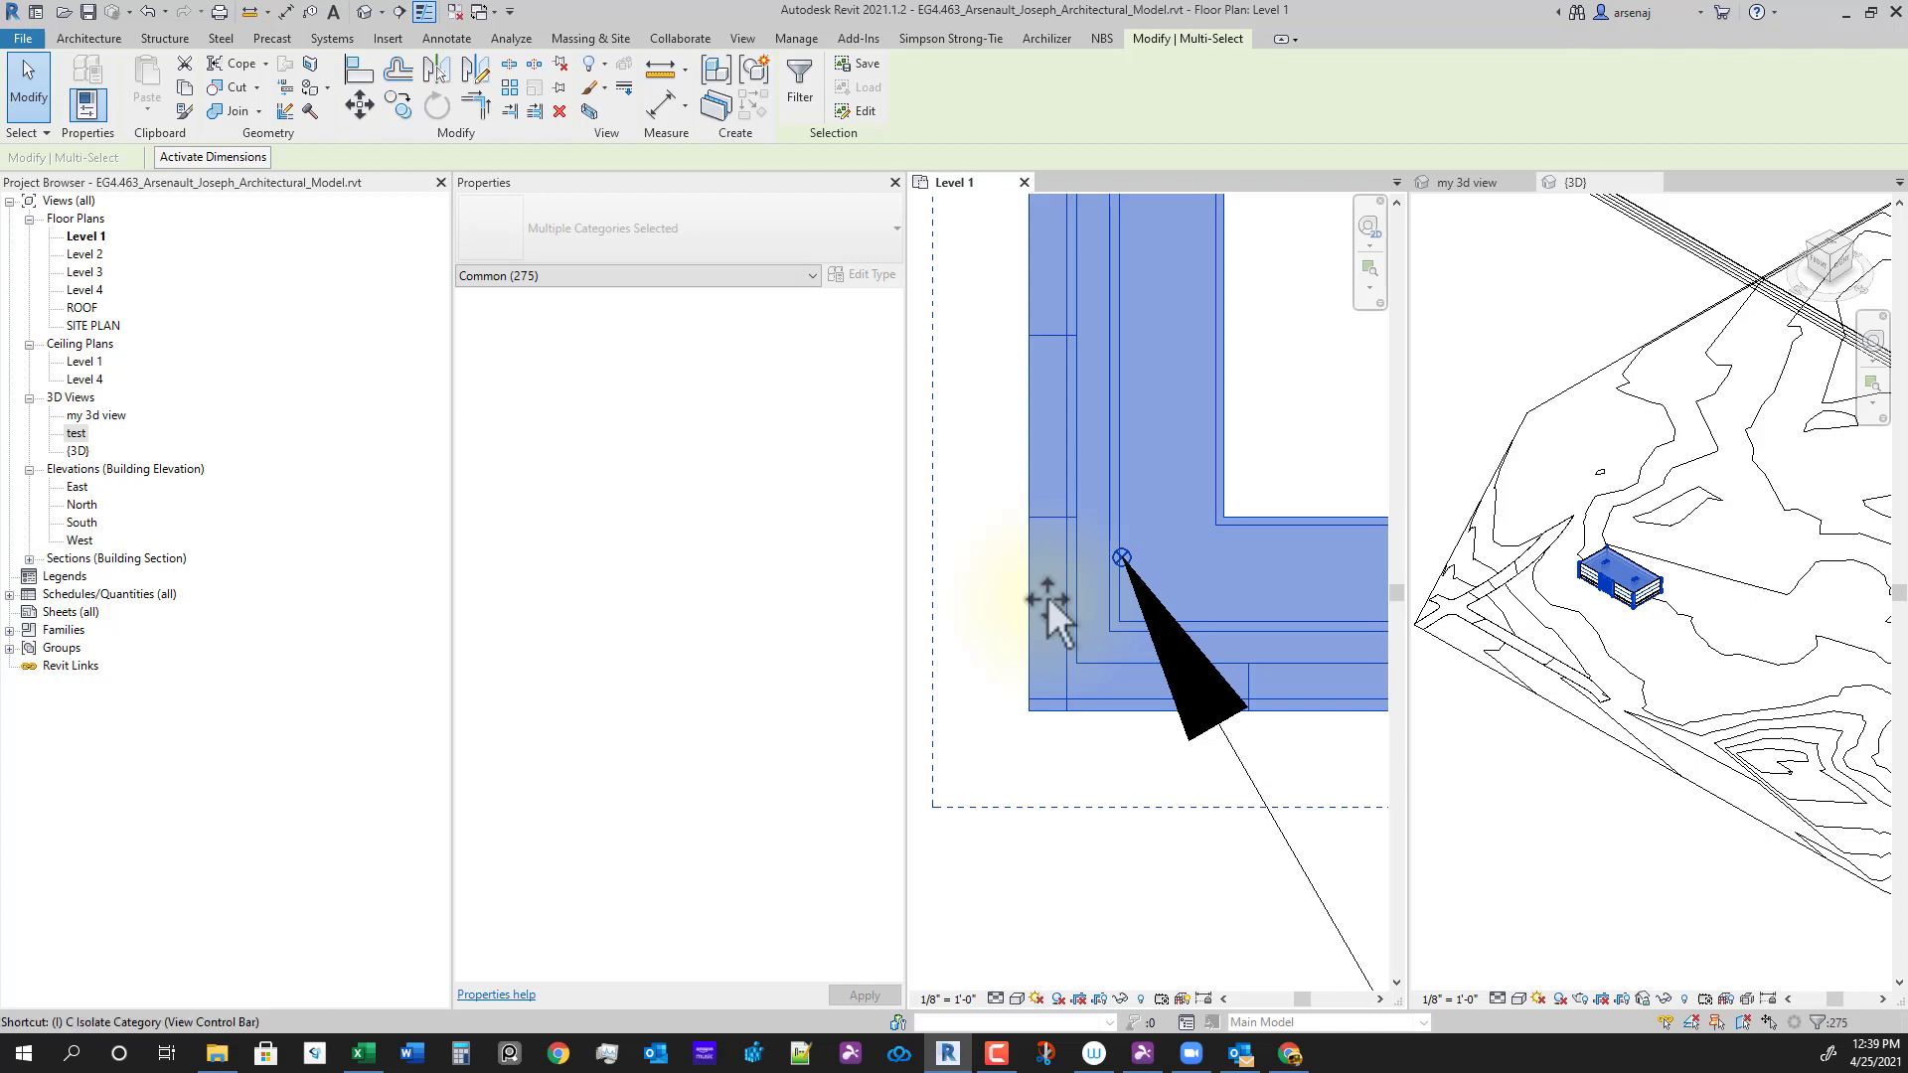
key(Escape)
Step: Place an aligned dimension across the outer layer of the exterior wall near the base point in Level 1
key(d)
key(i)
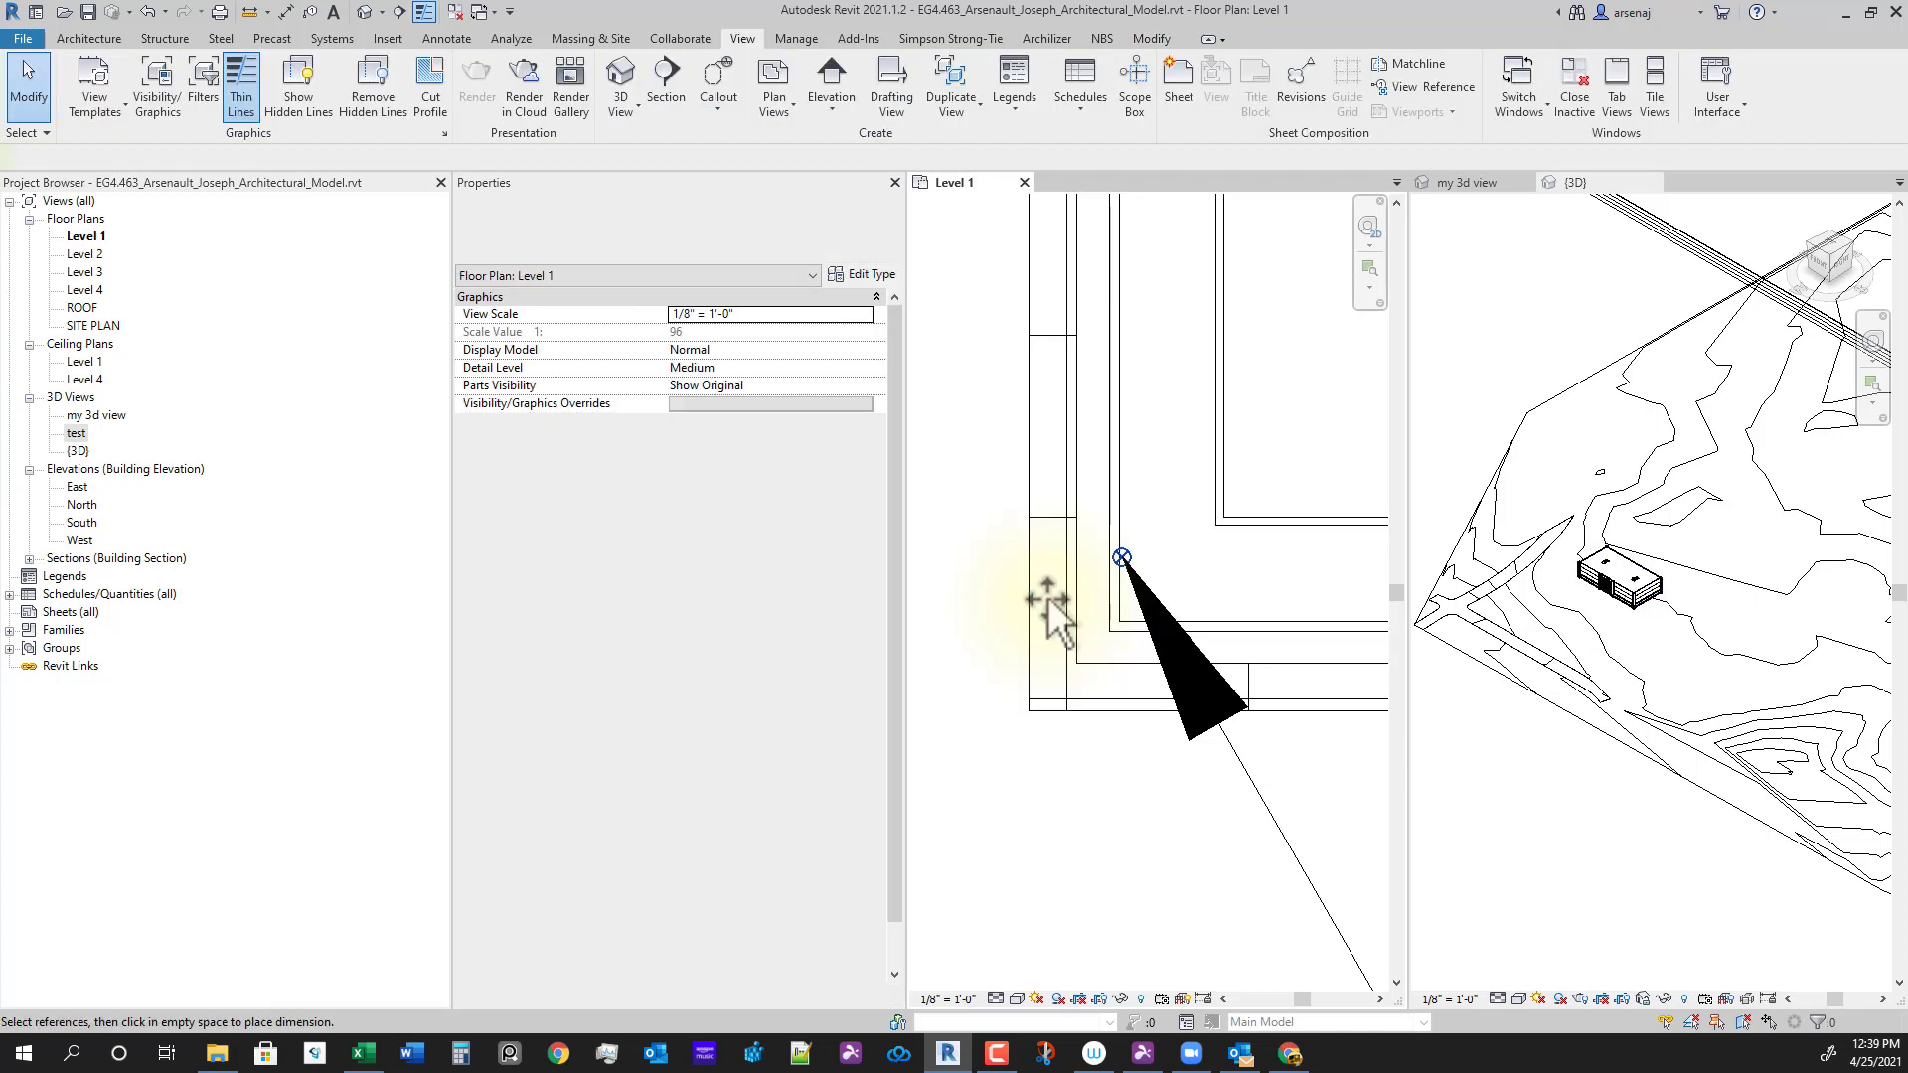
click(1076, 313)
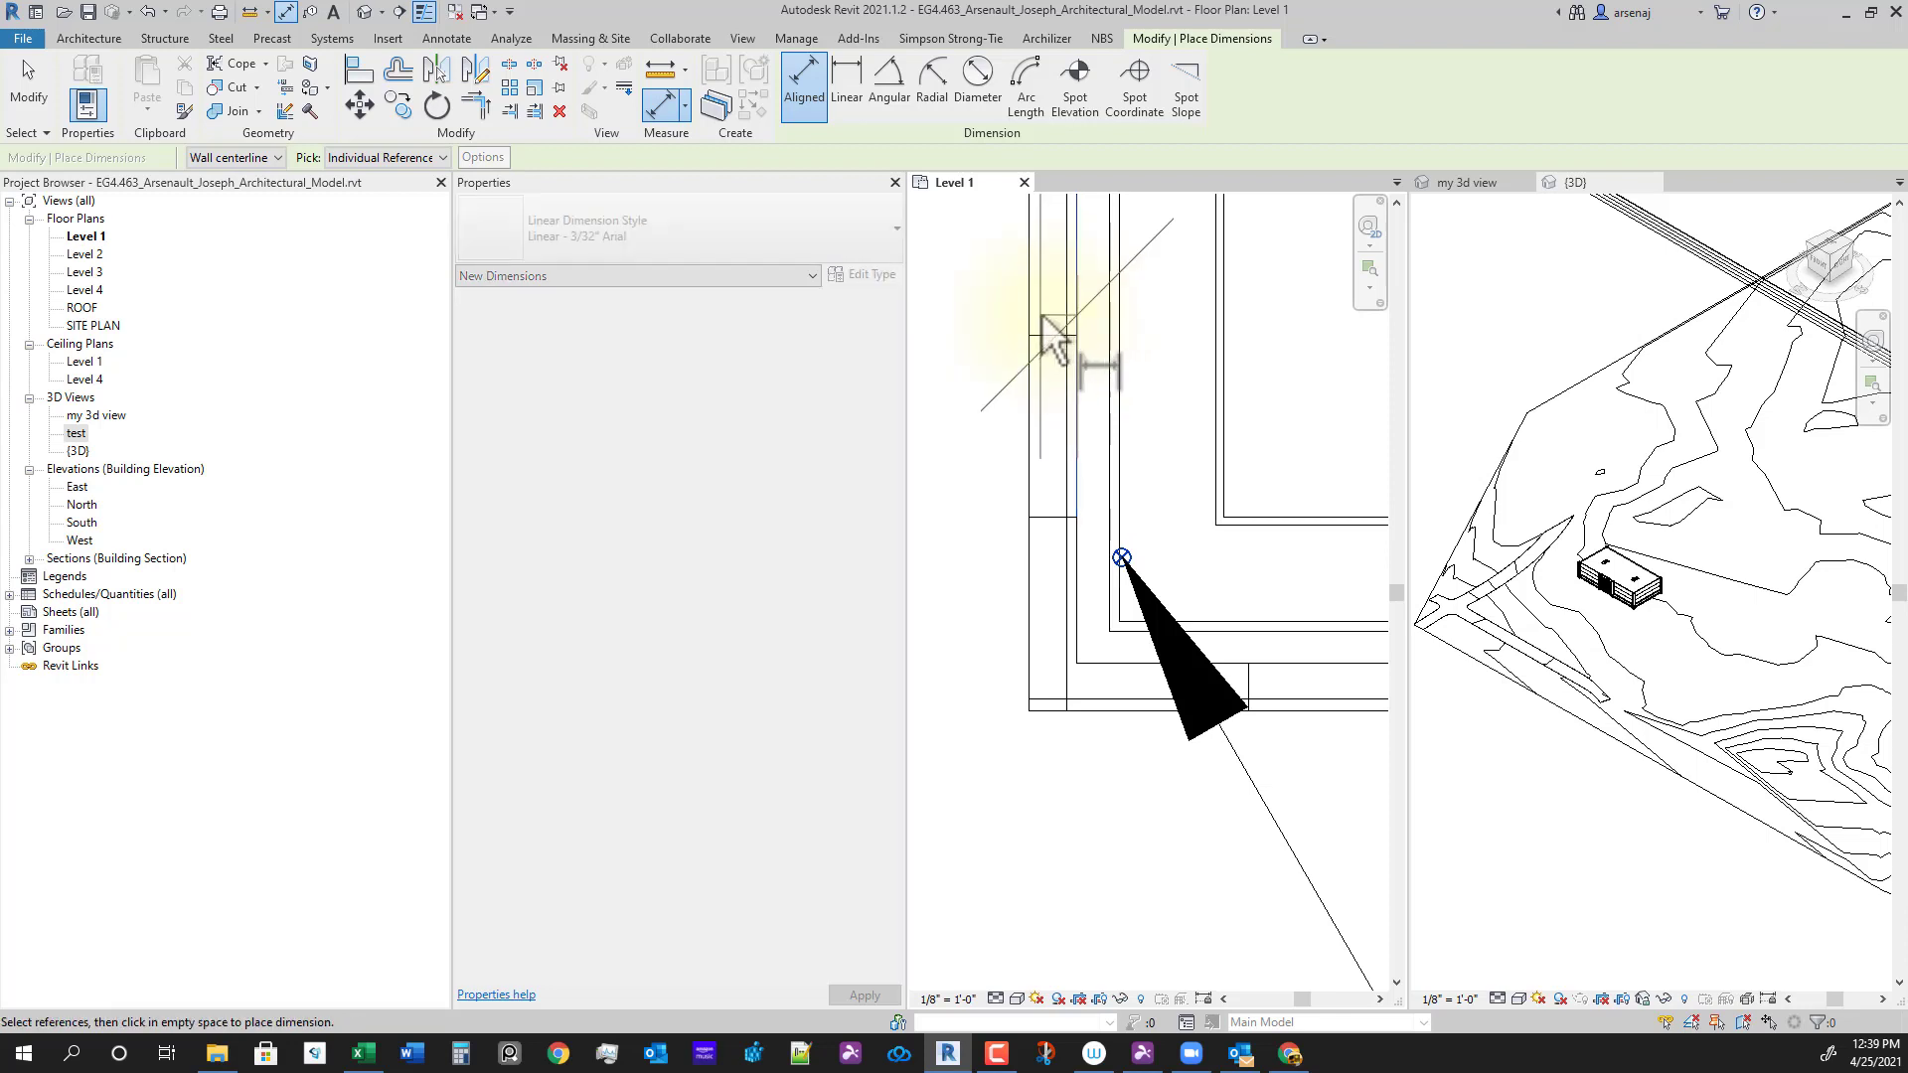
click(1031, 312)
scroll(986, 428, down, 2)
middle_drag(985, 427, 1070, 503)
scroll(1029, 453, up, 3)
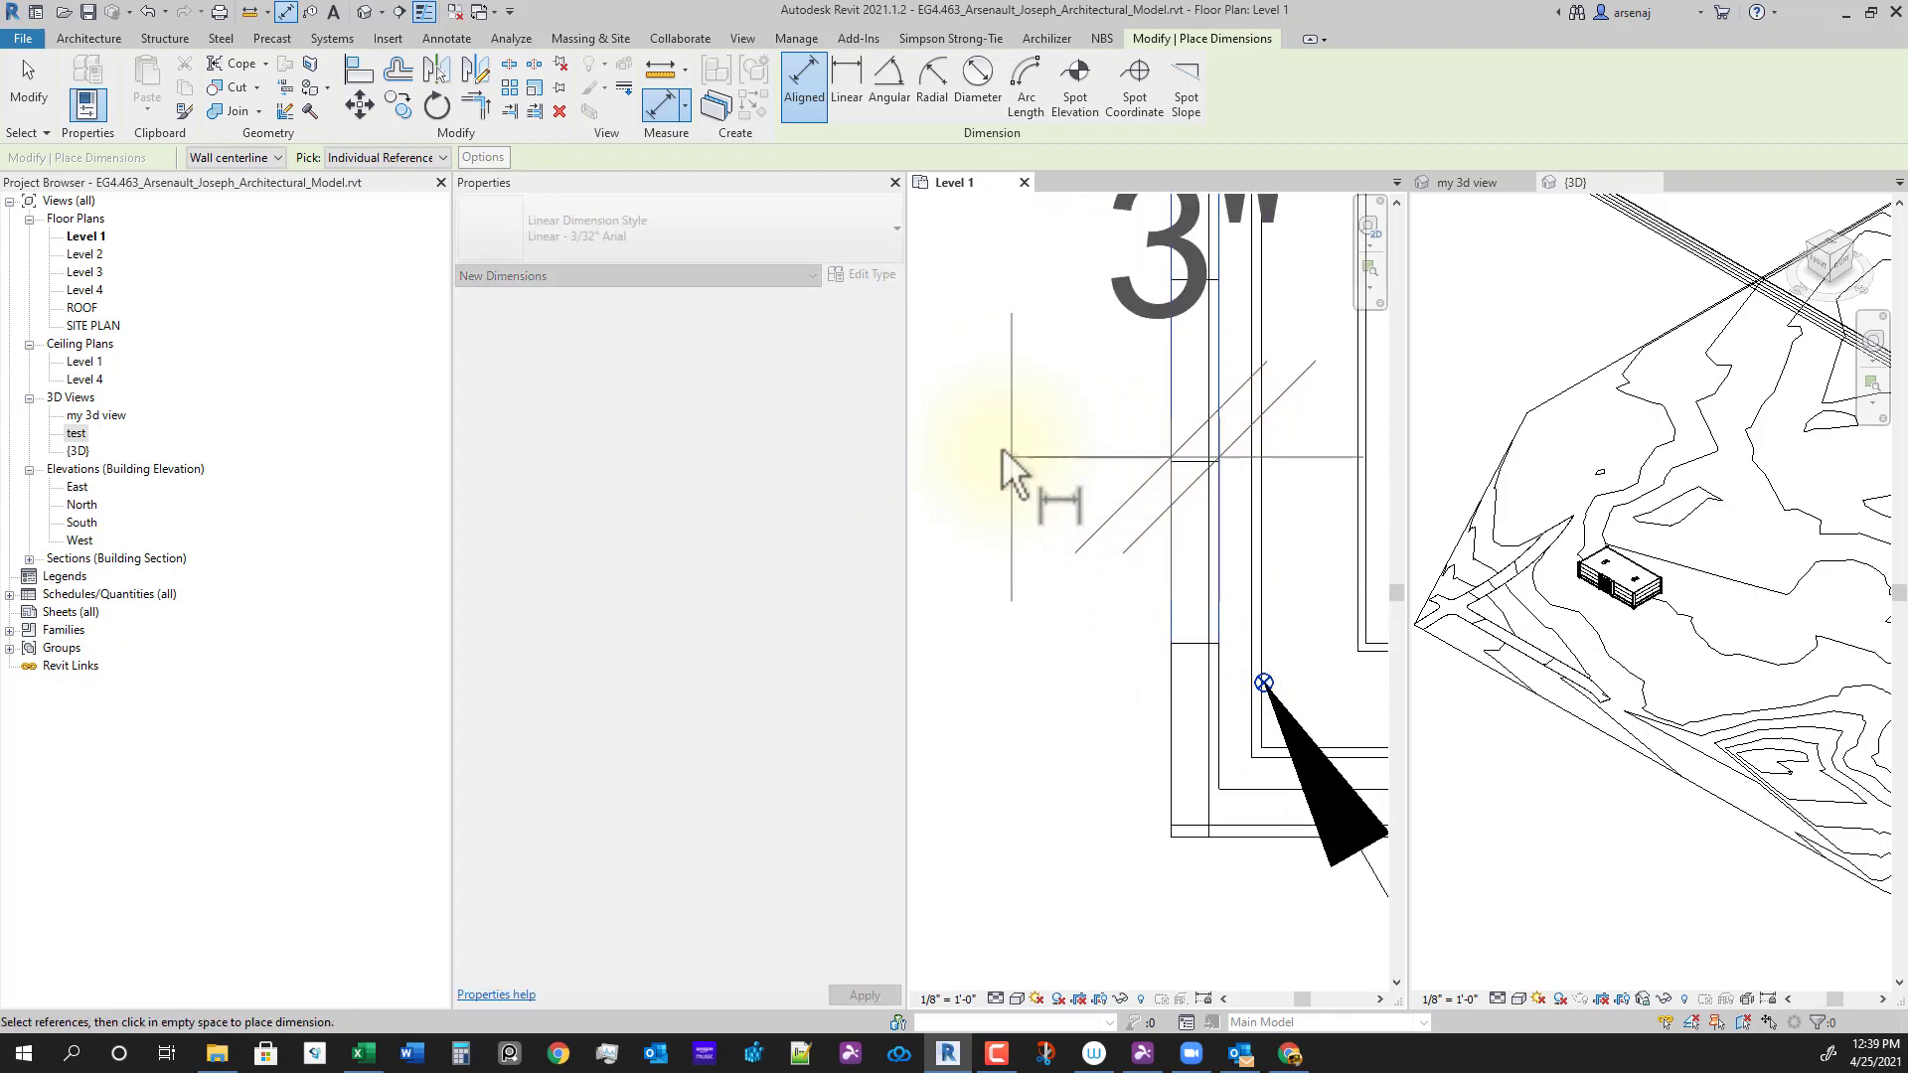
click(1113, 435)
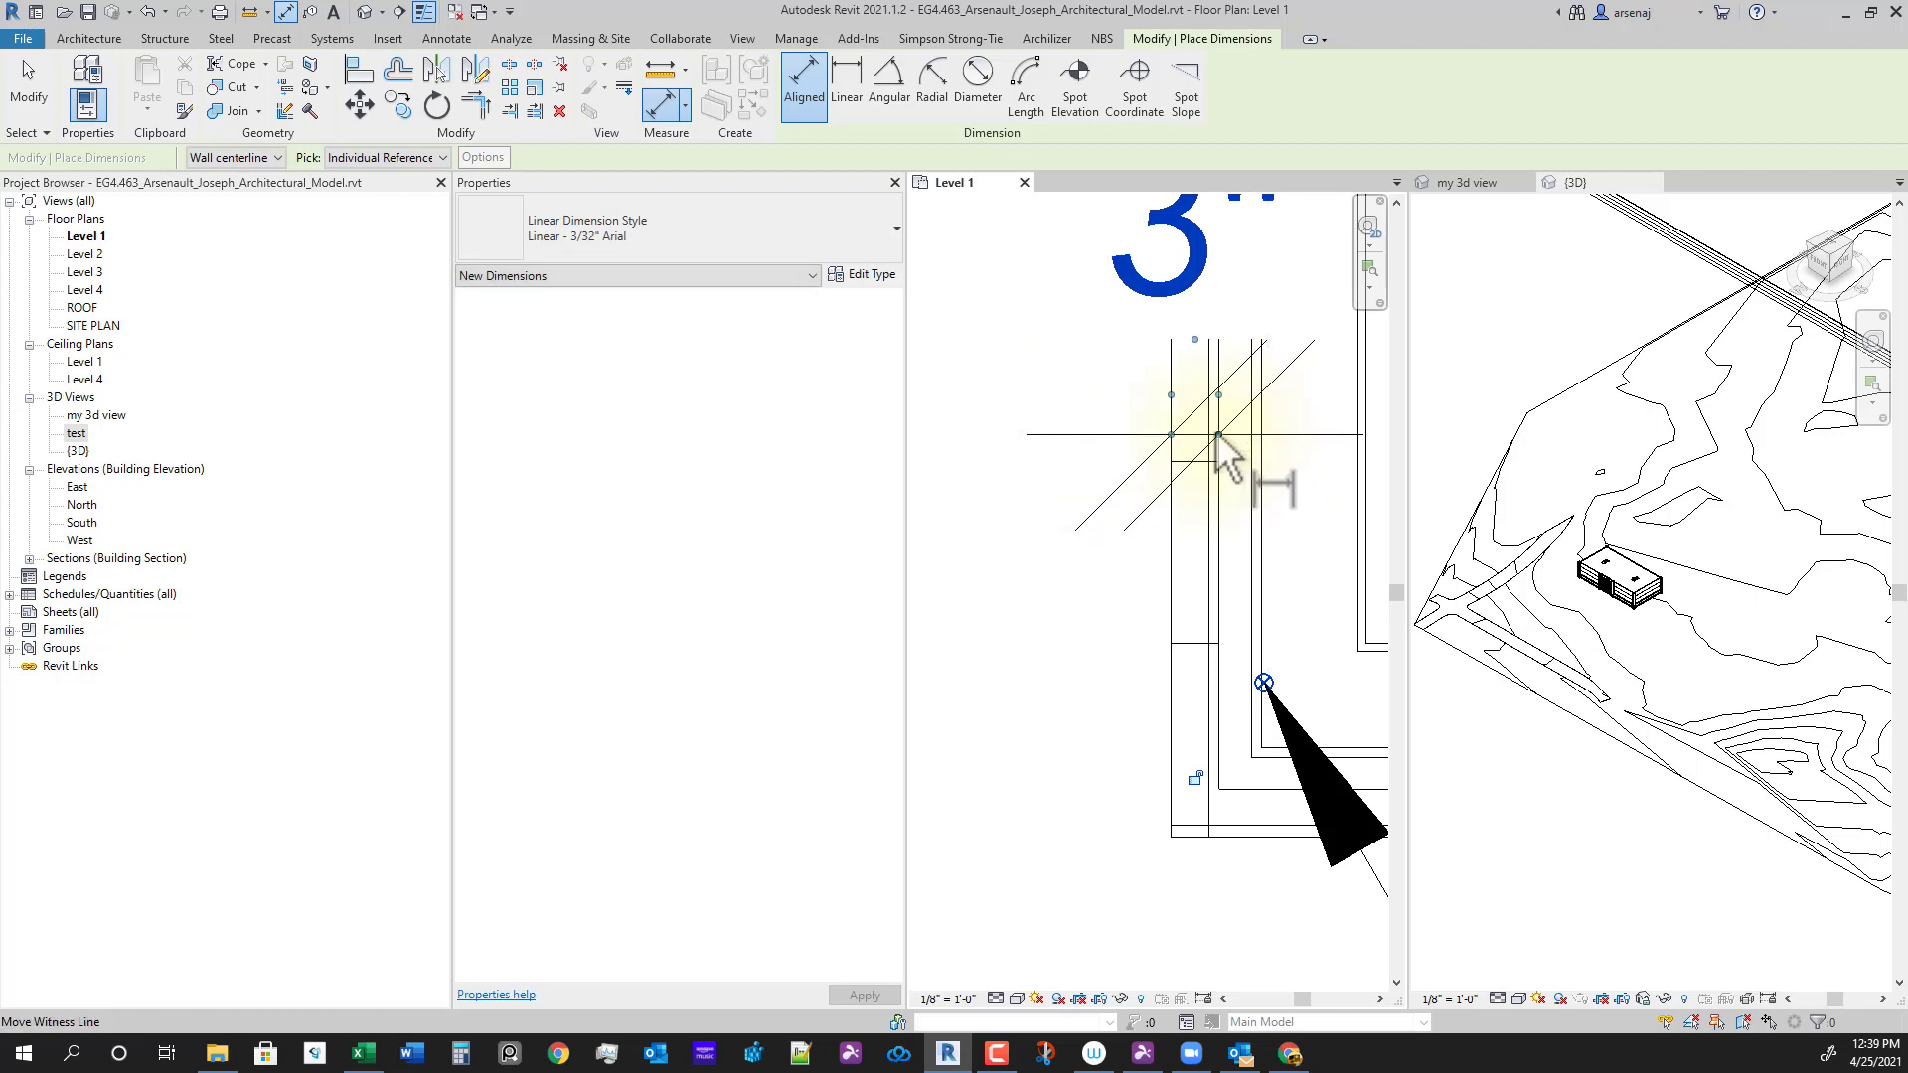
key(Escape)
key(Escape)
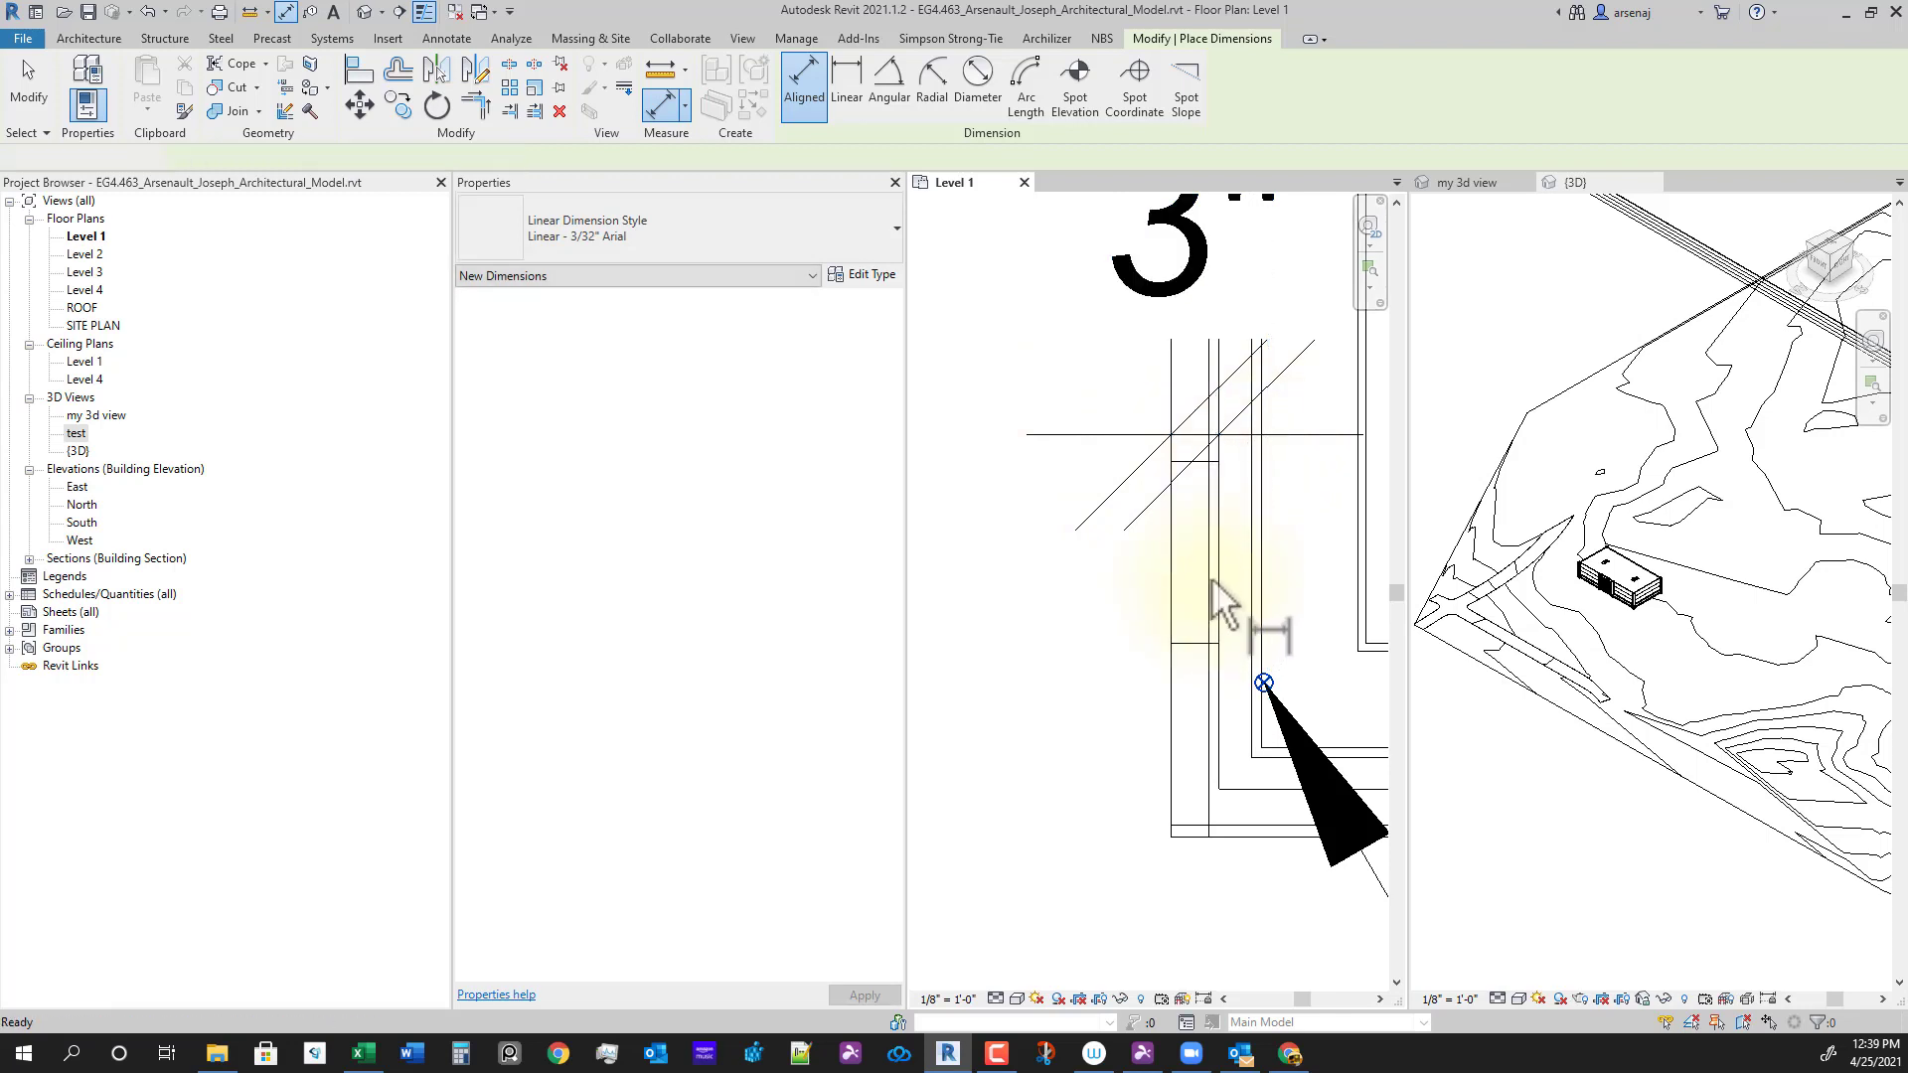
Step: Check the properties of the dimensioned exterior wall and delete the dimension across its outer layer
click(1220, 589)
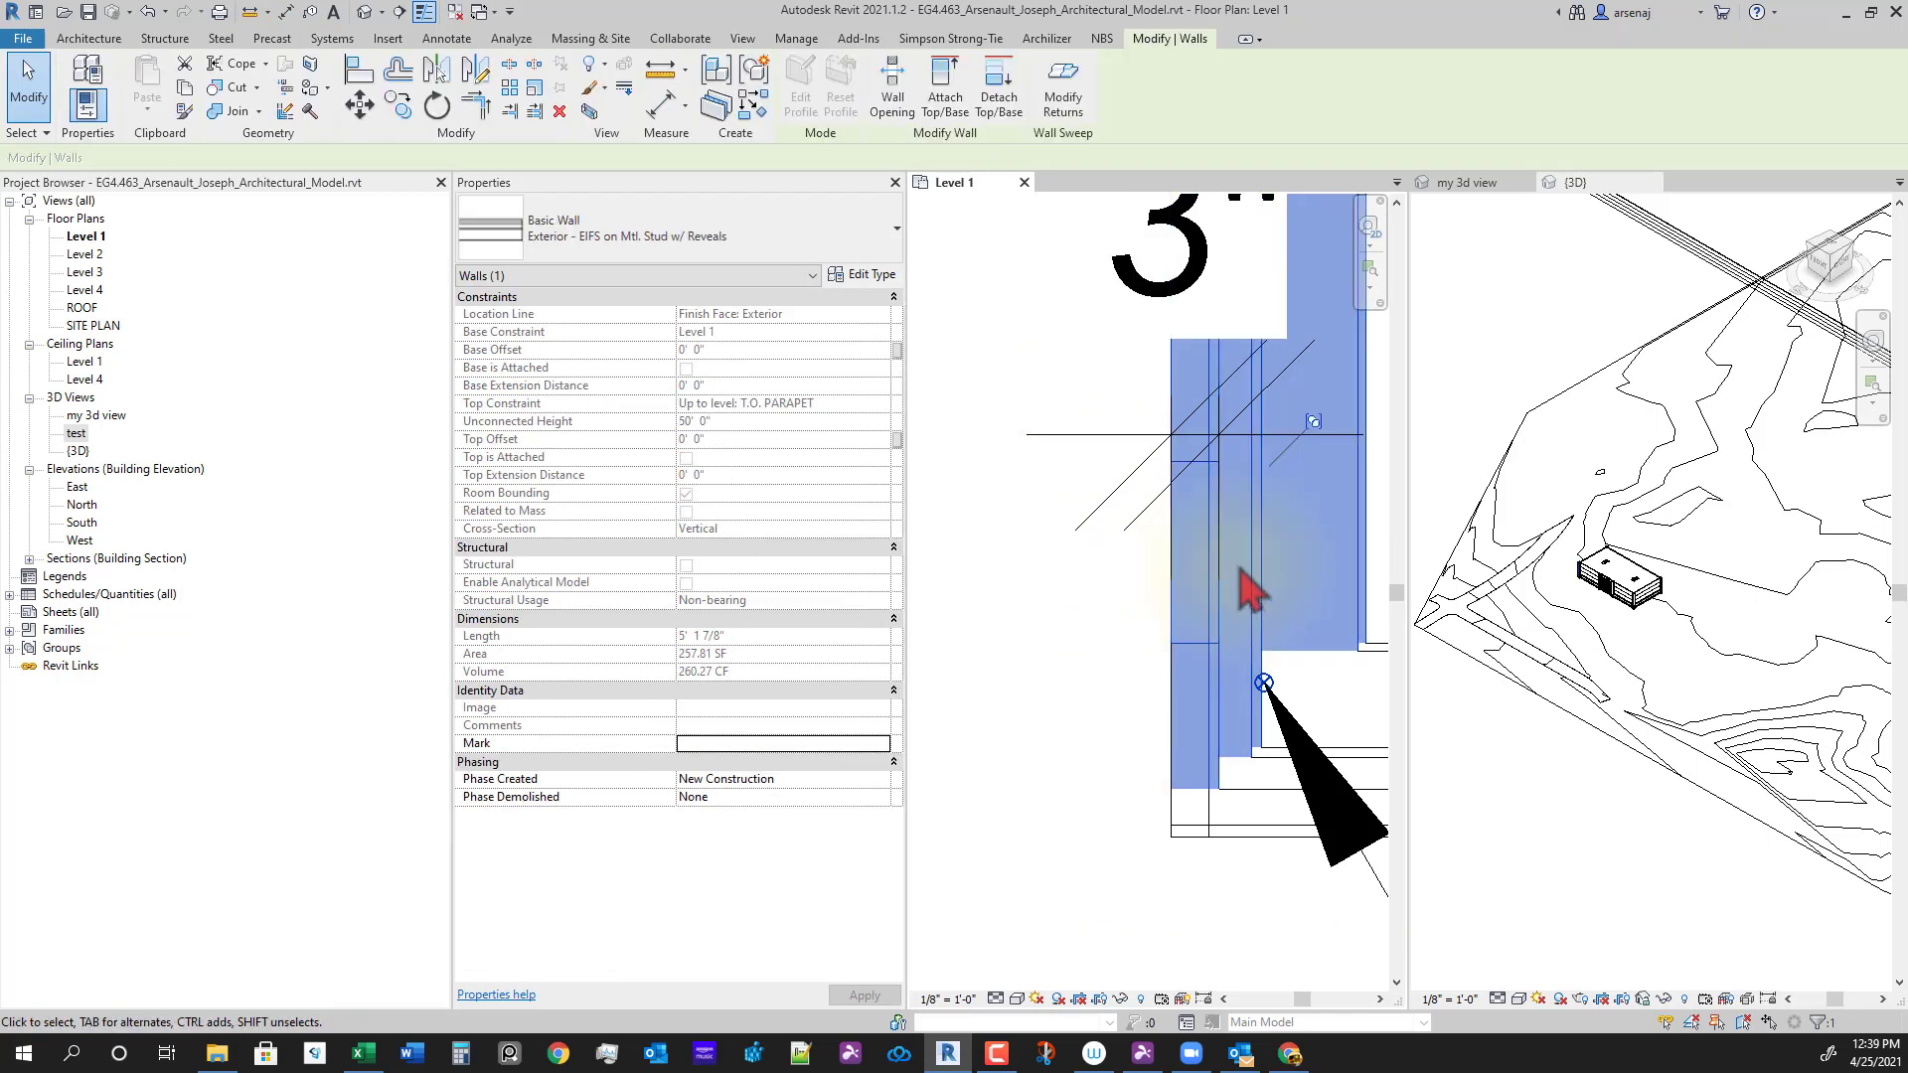
middle_drag(1275, 612, 1261, 637)
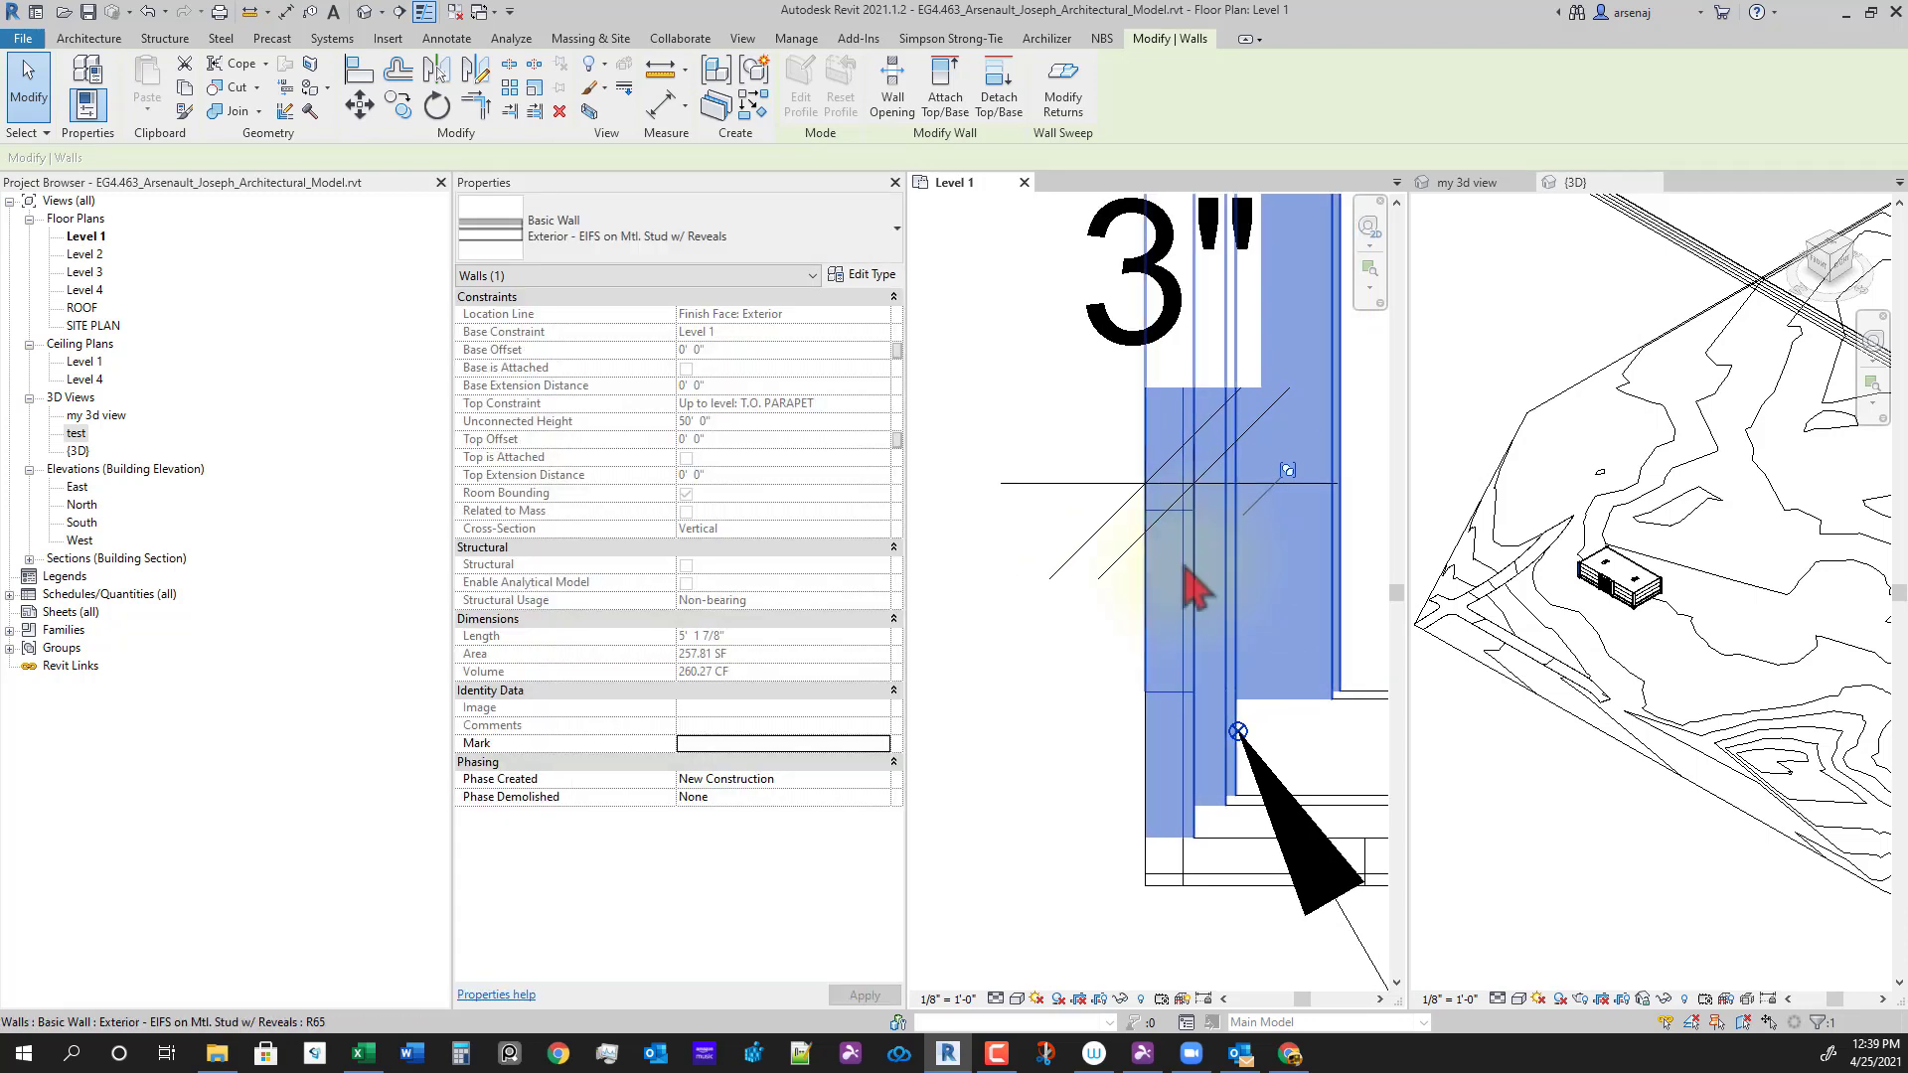
key(Escape)
click(1069, 485)
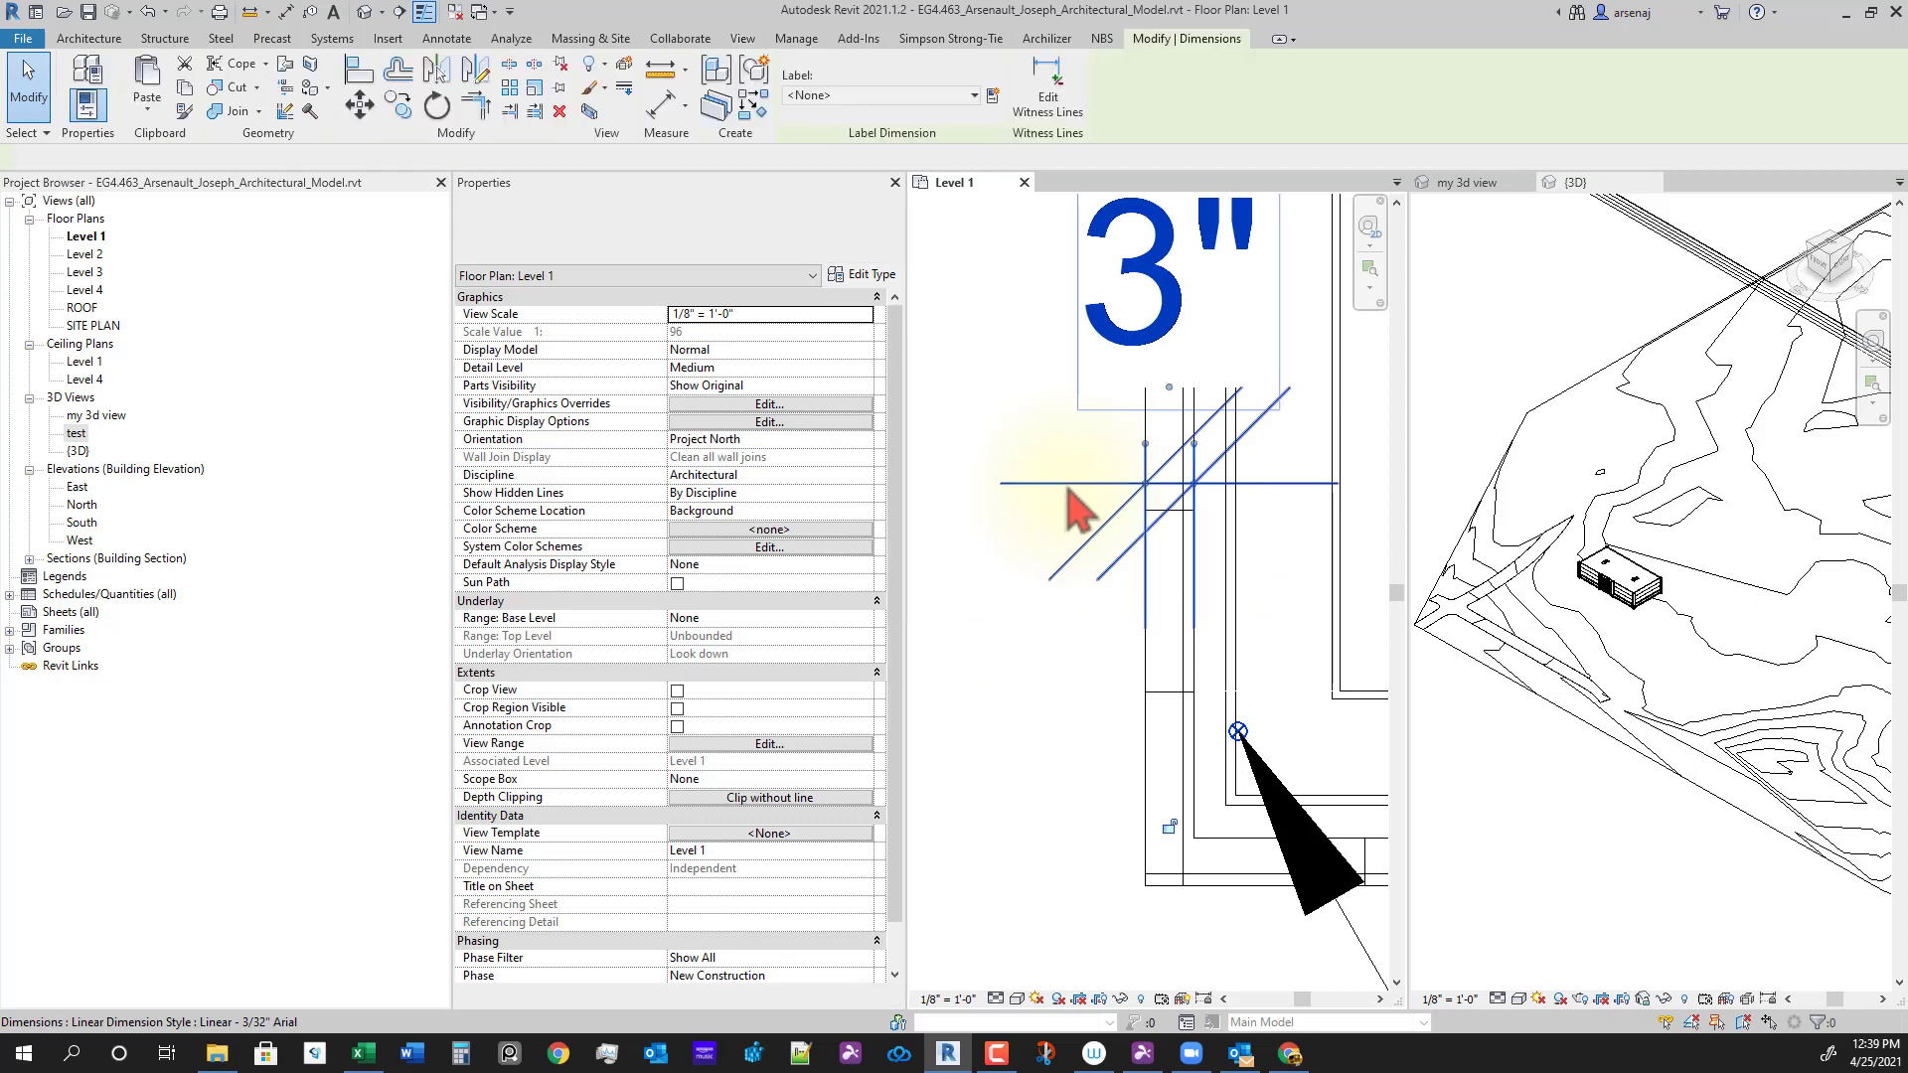
key(Delete)
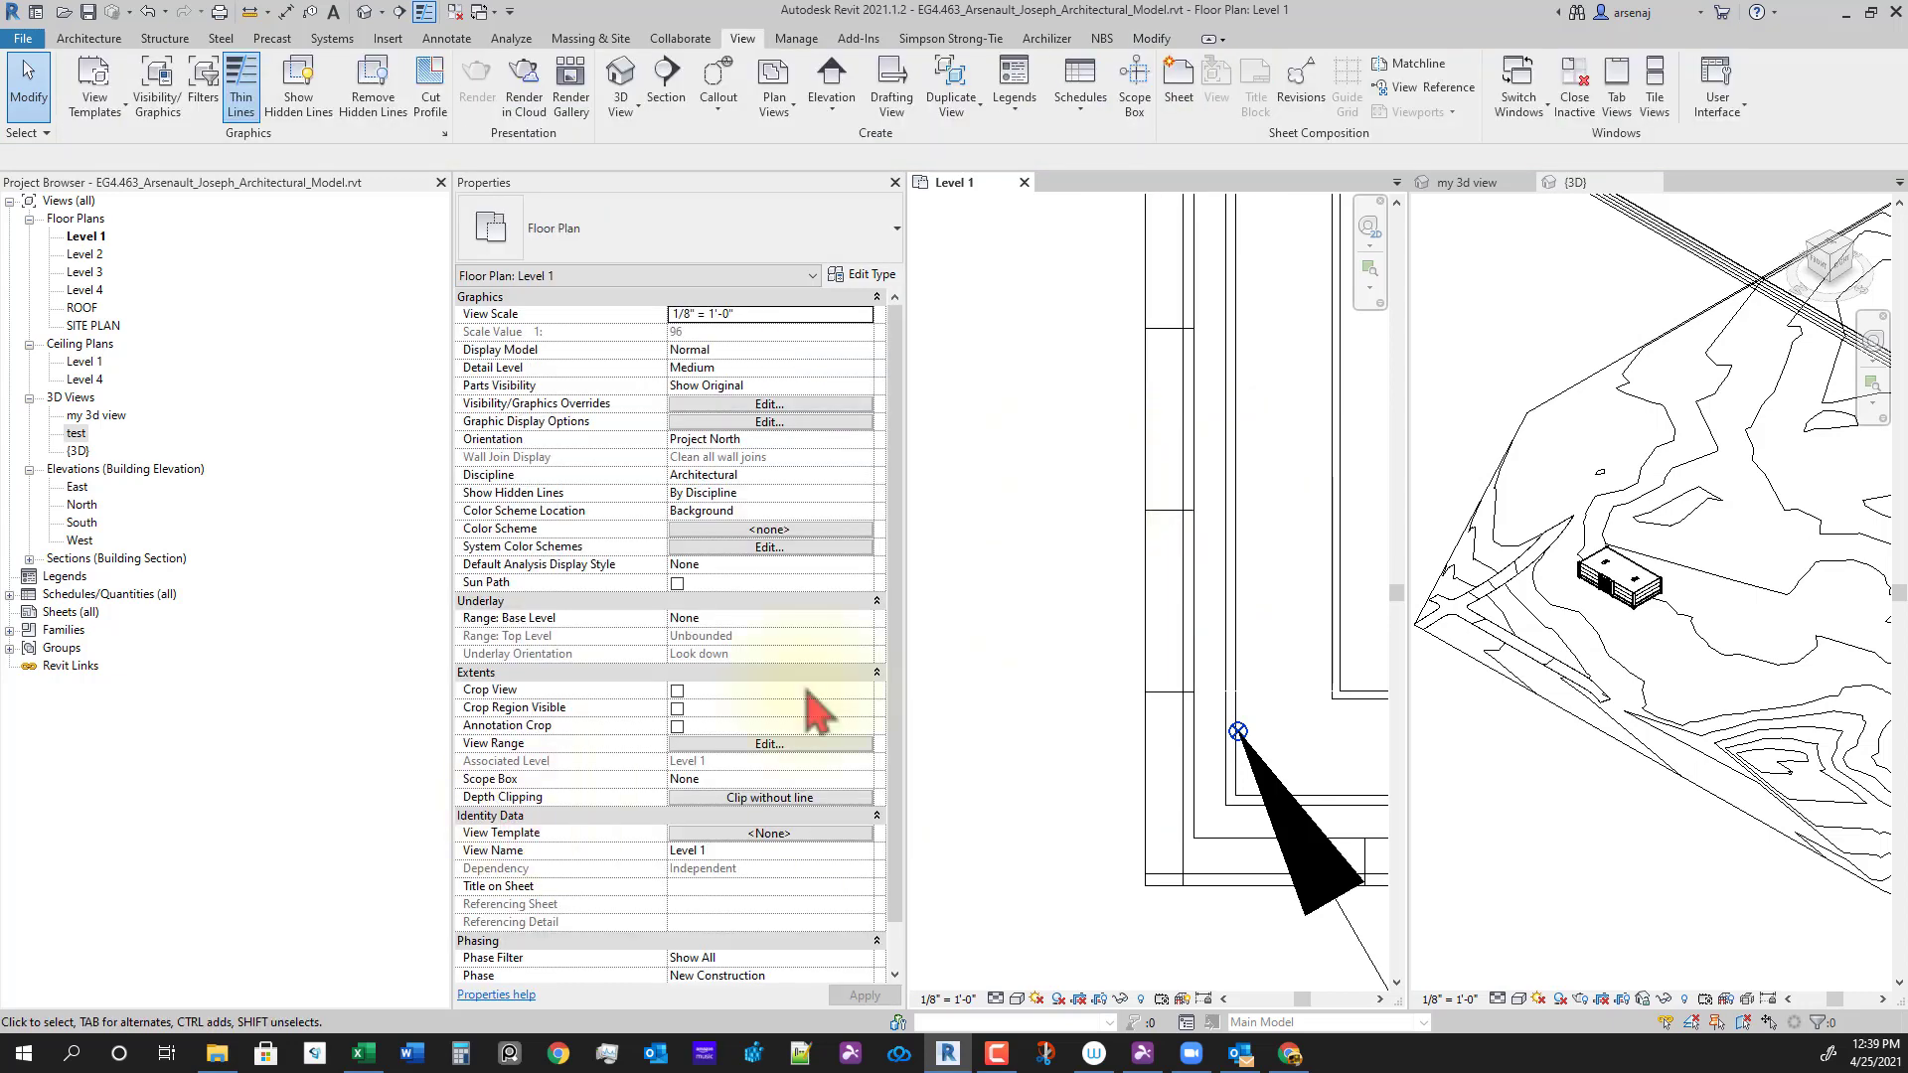
scroll(1178, 668, down, 2)
scroll(1184, 547, up, 2)
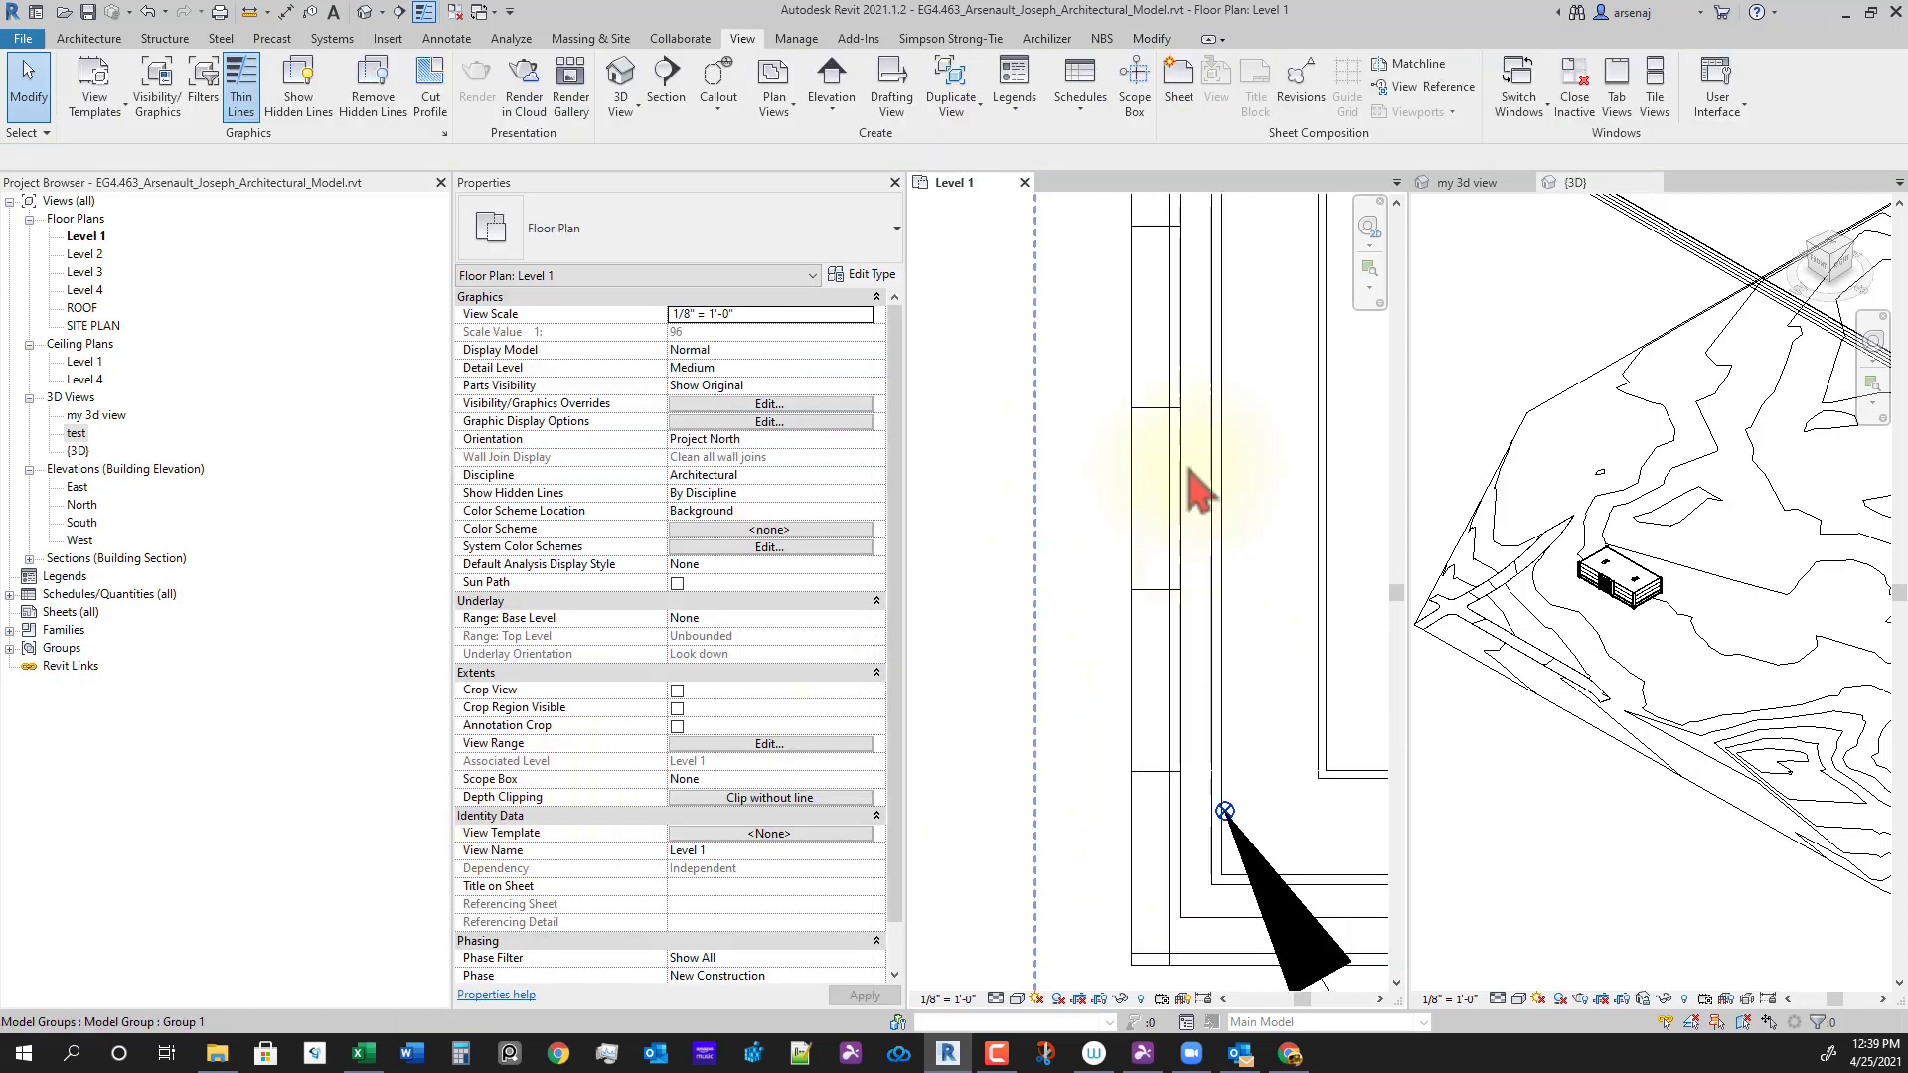
key(d)
key(a)
key(Escape)
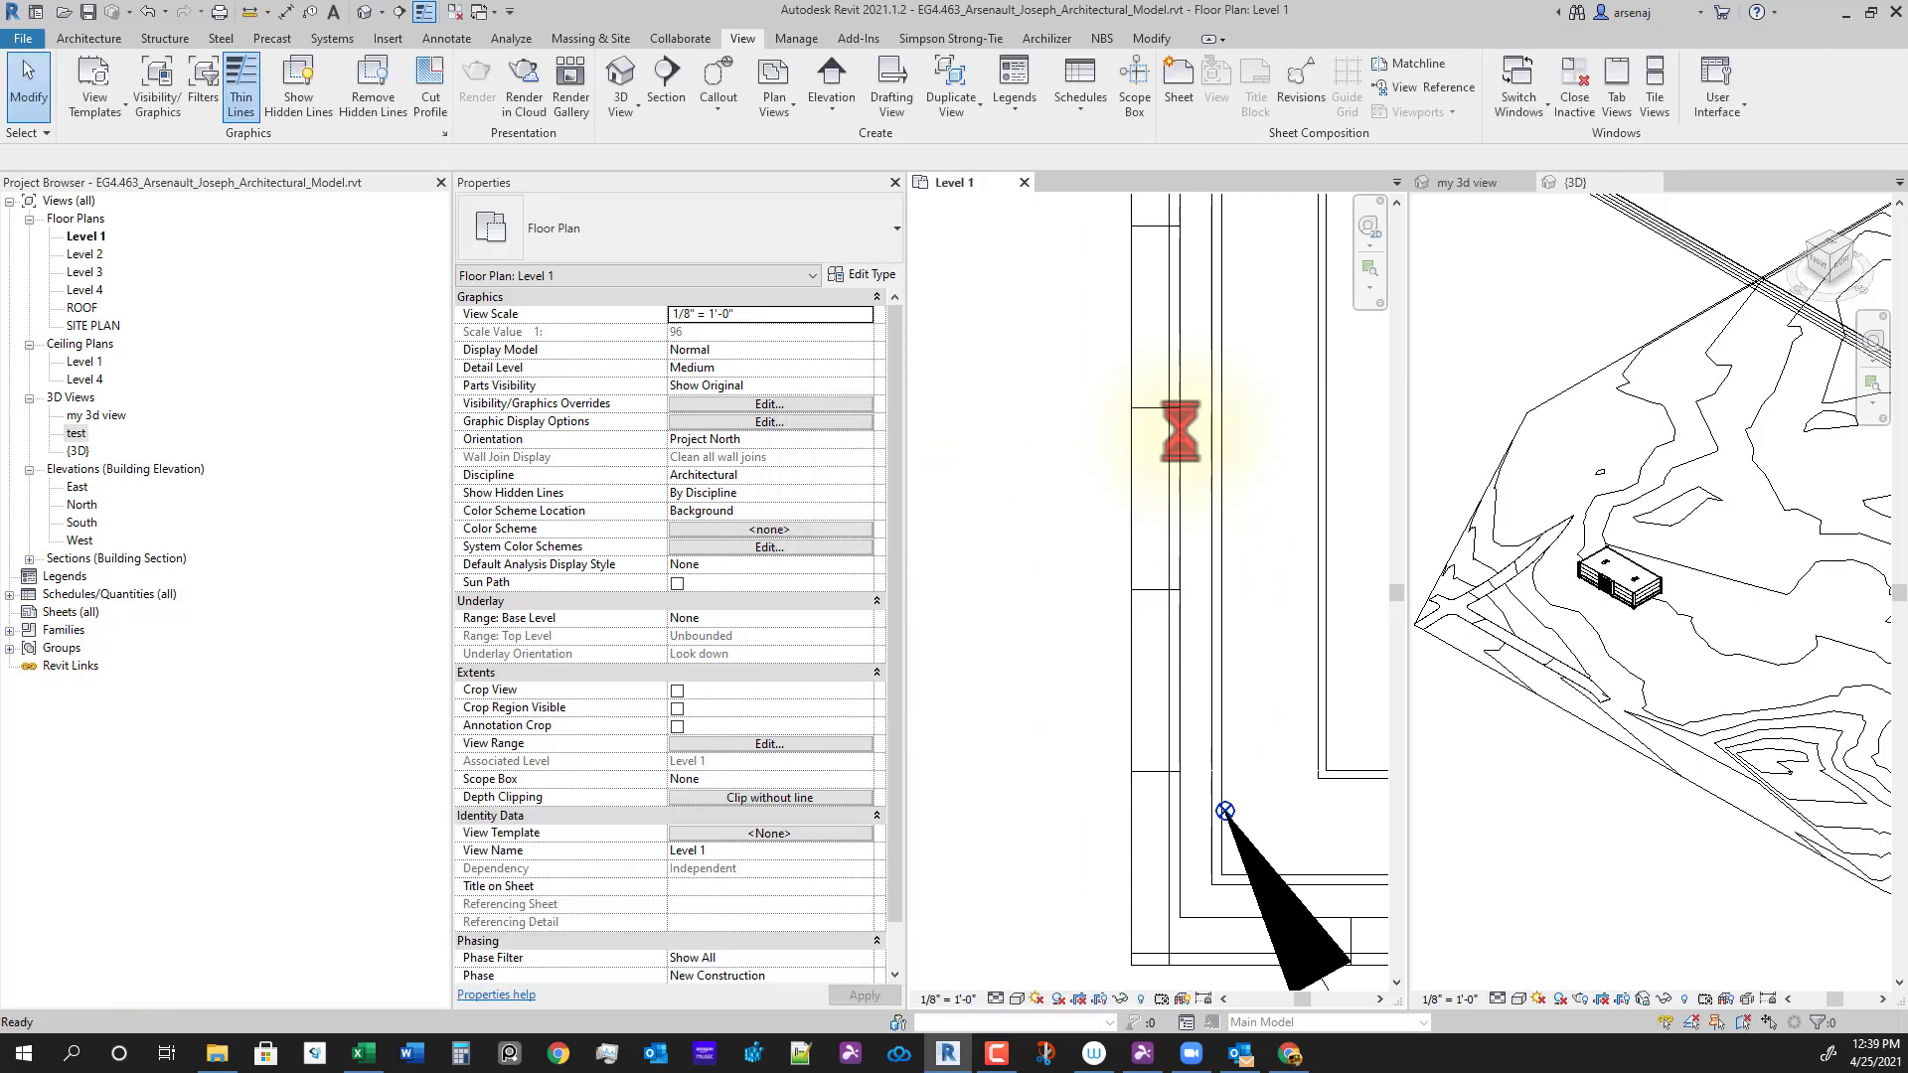
key(d)
key(i)
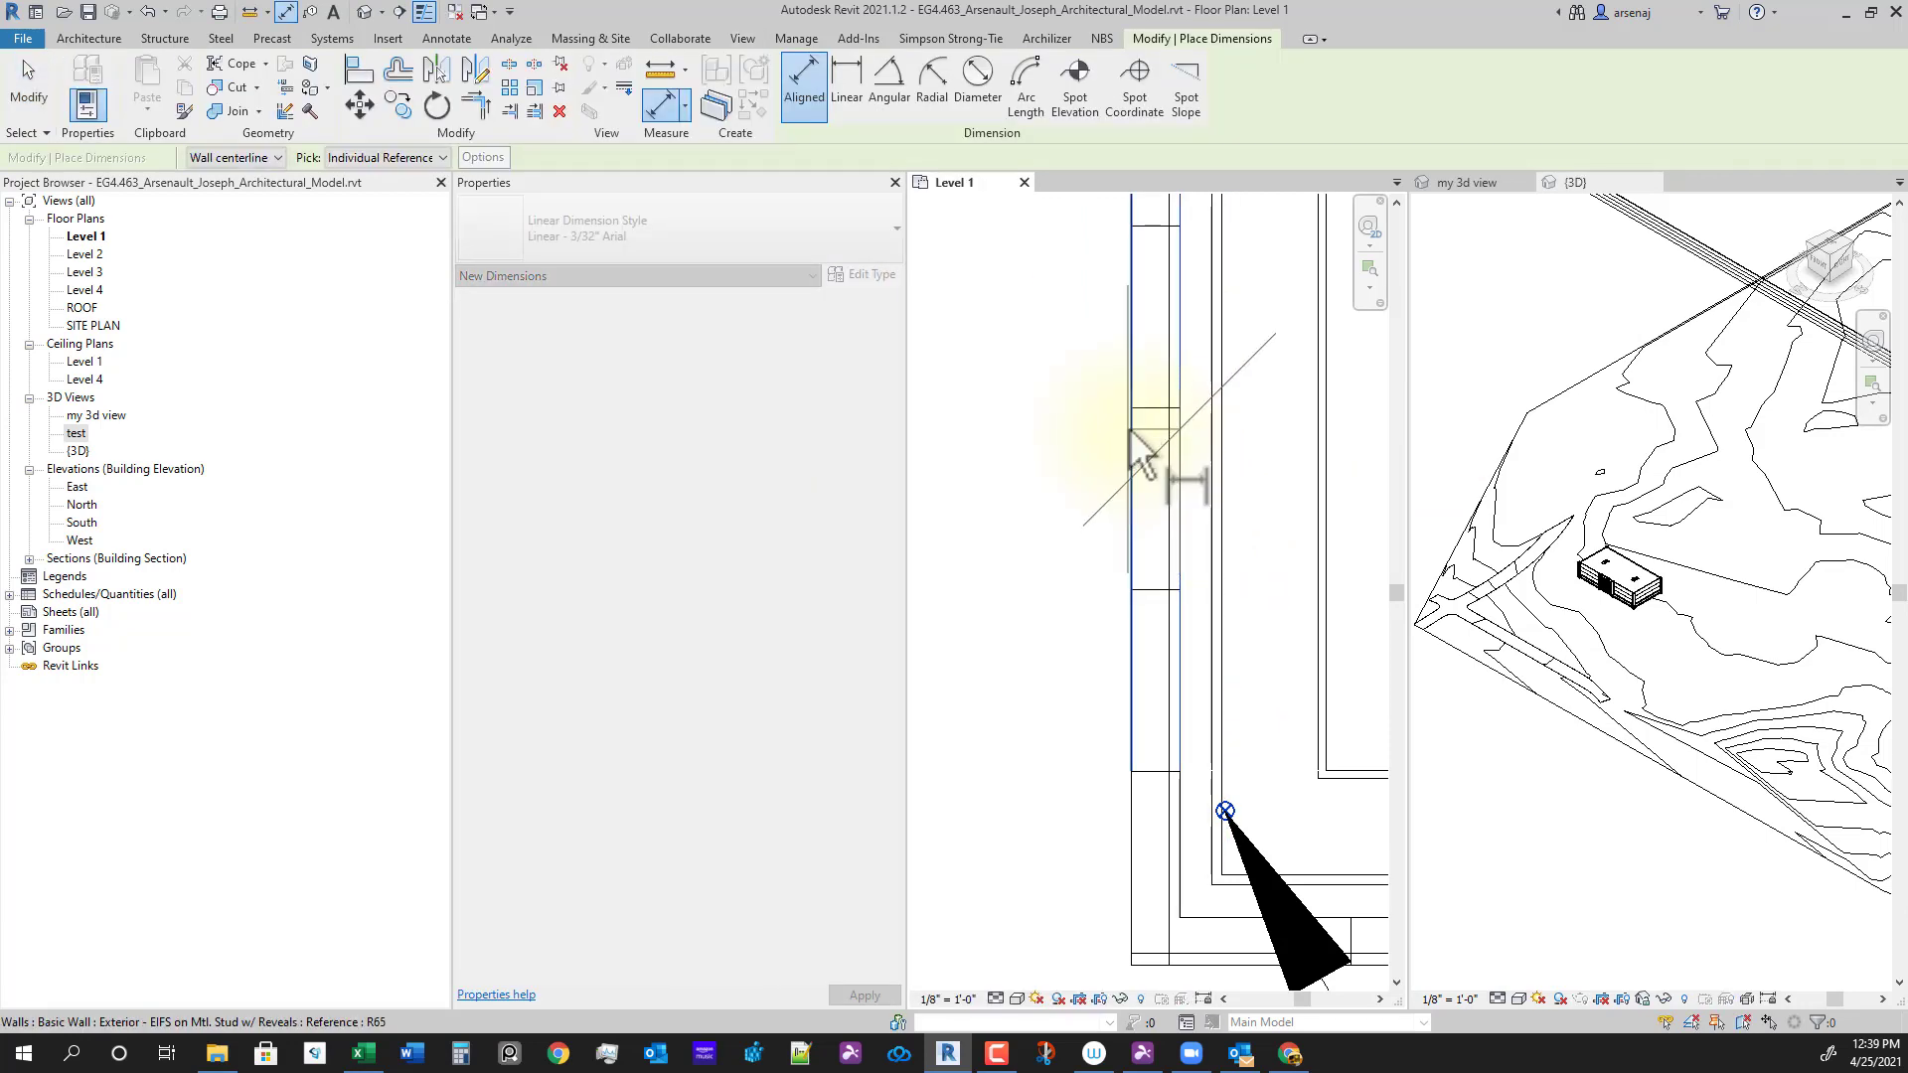
key(Escape)
key(Escape)
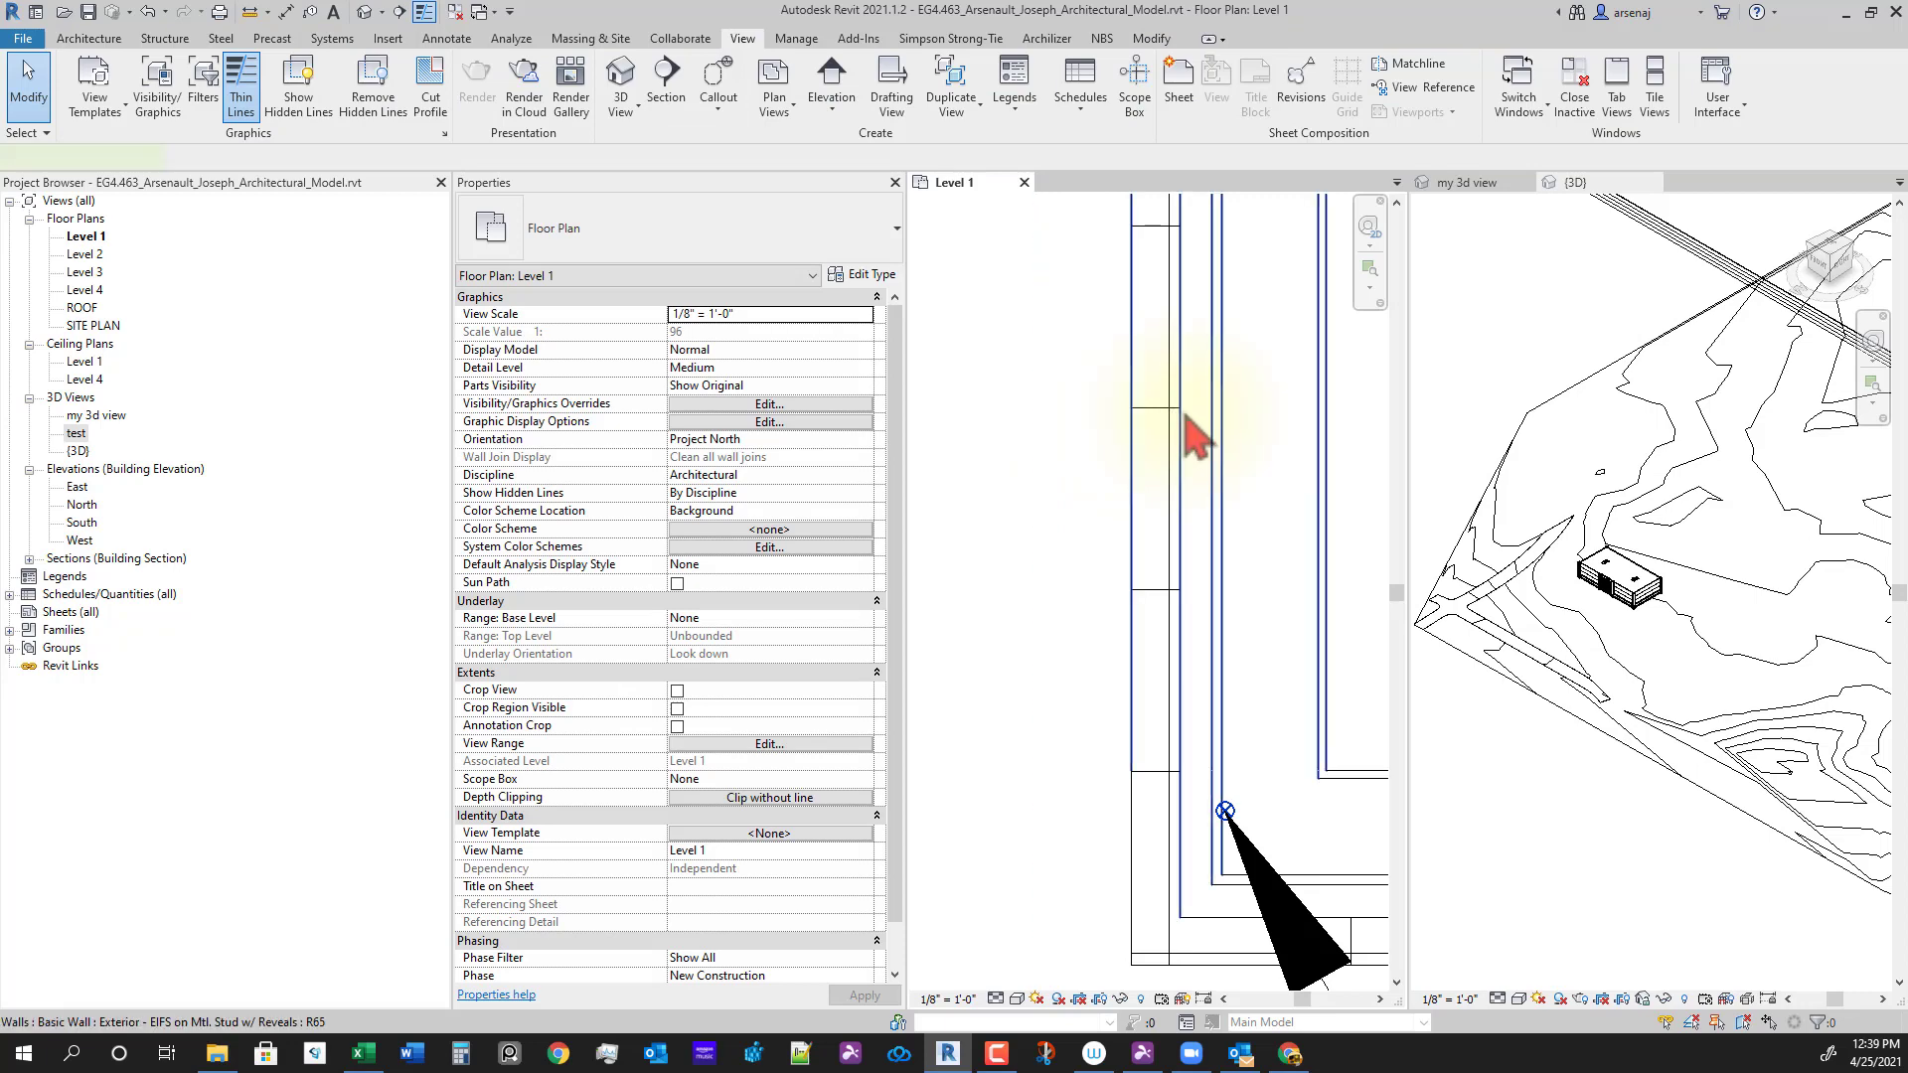
Step: Examine the type properties of the exterior wall beside the base point and close them unchanged
click(1195, 437)
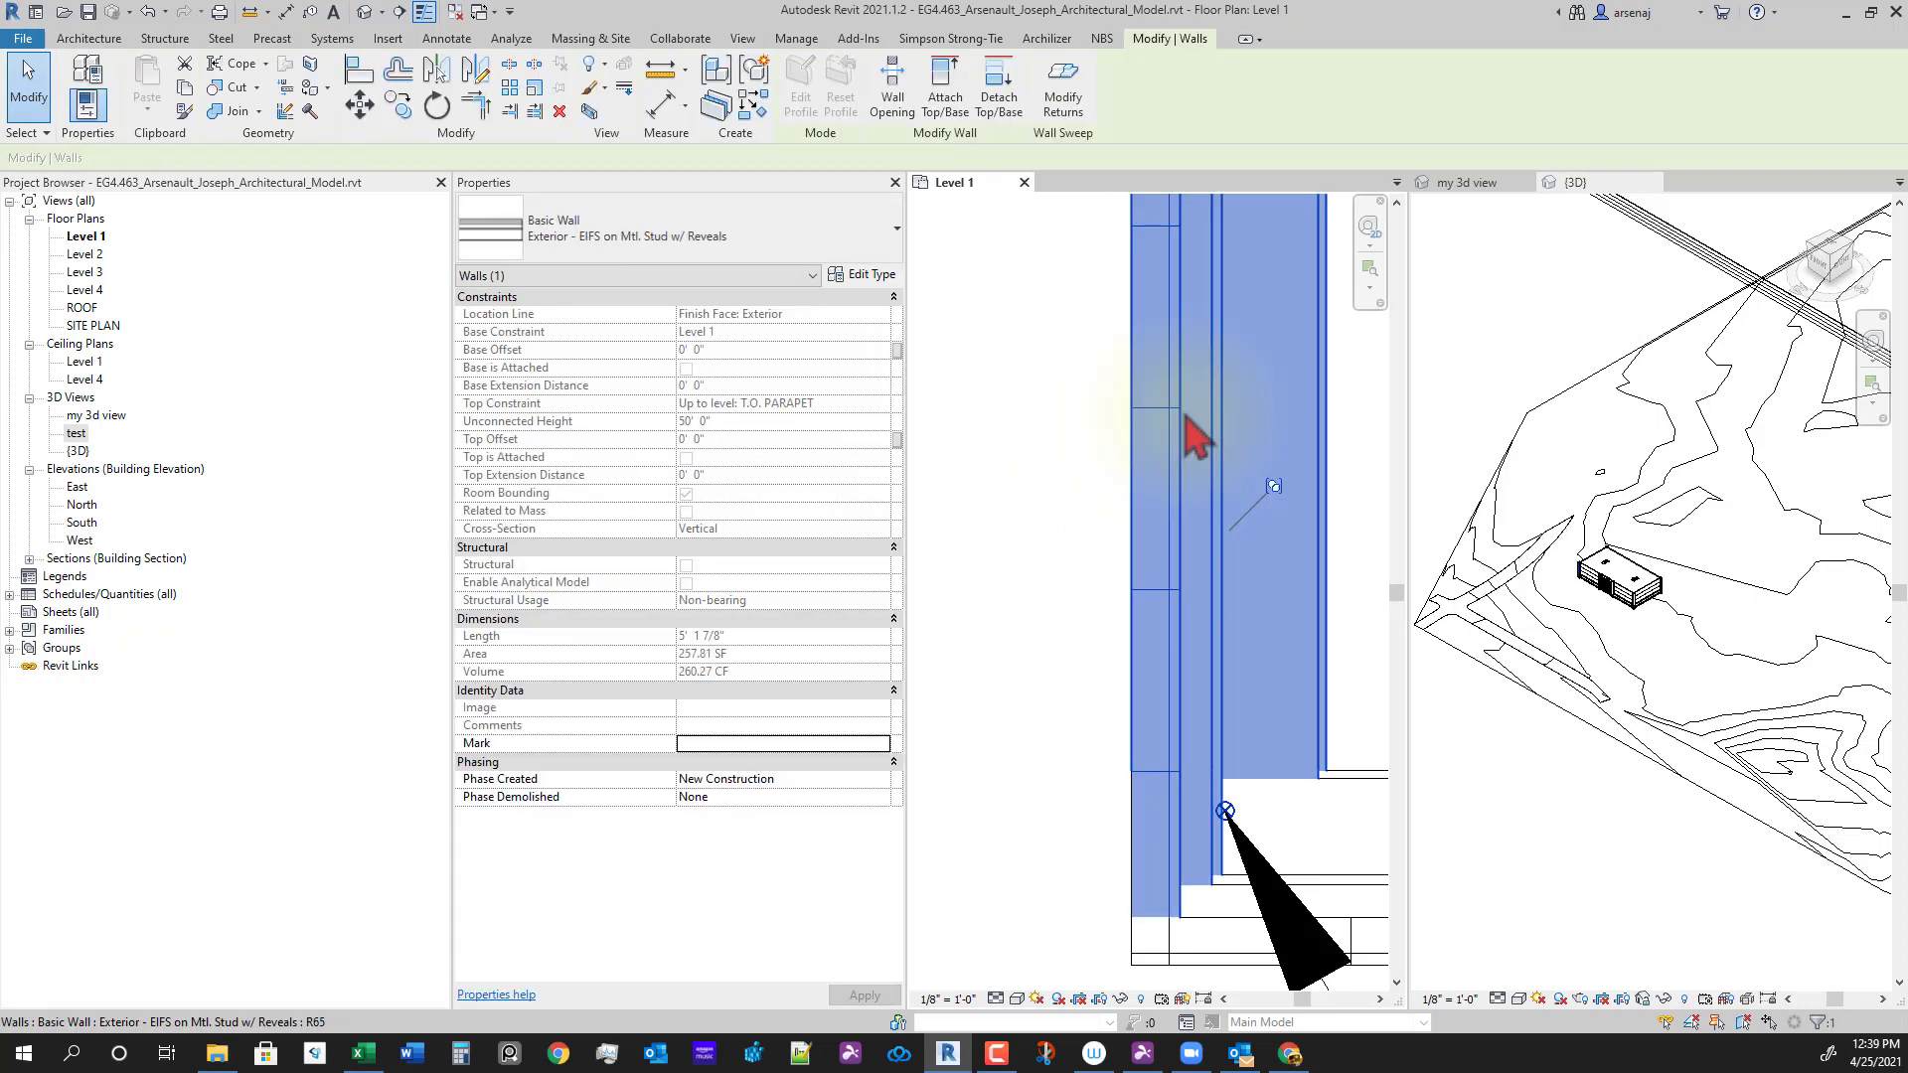
click(840, 275)
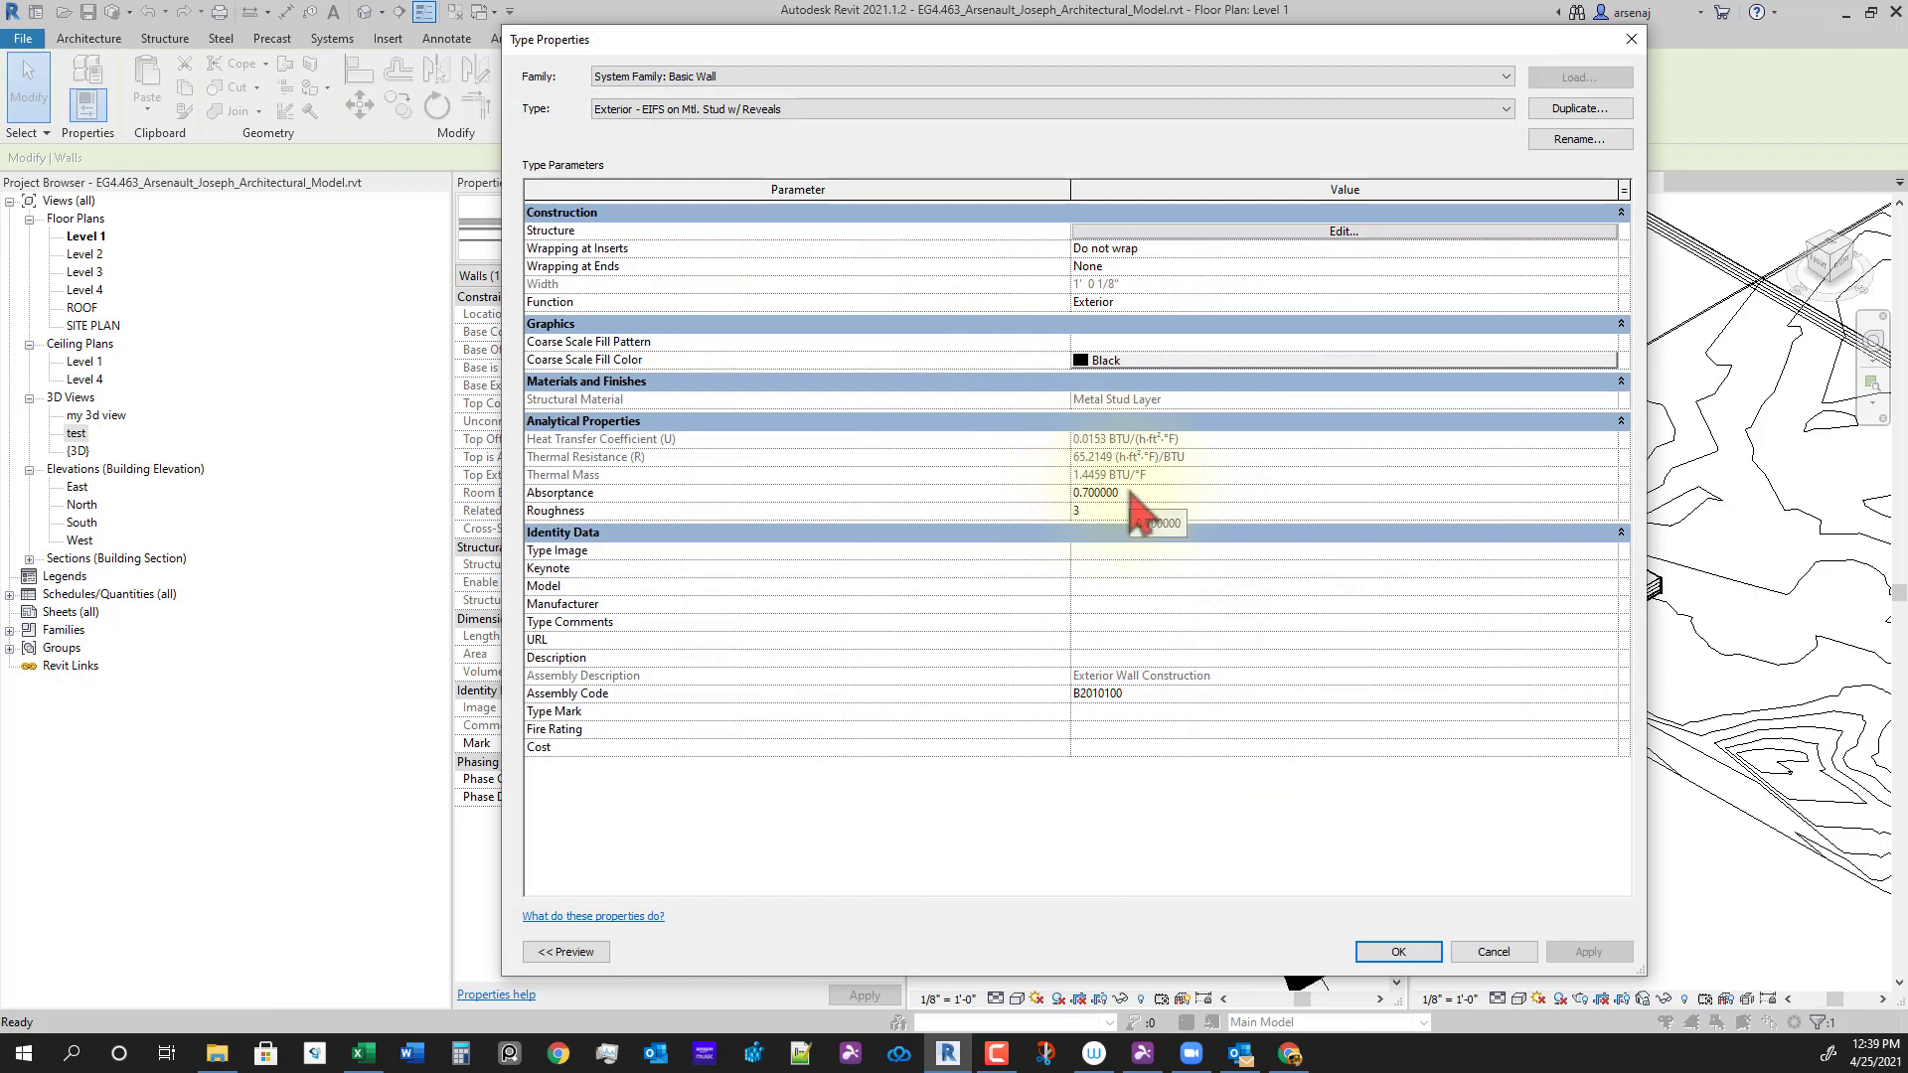
key(Escape)
key(Escape)
scroll(1193, 713, down, 2)
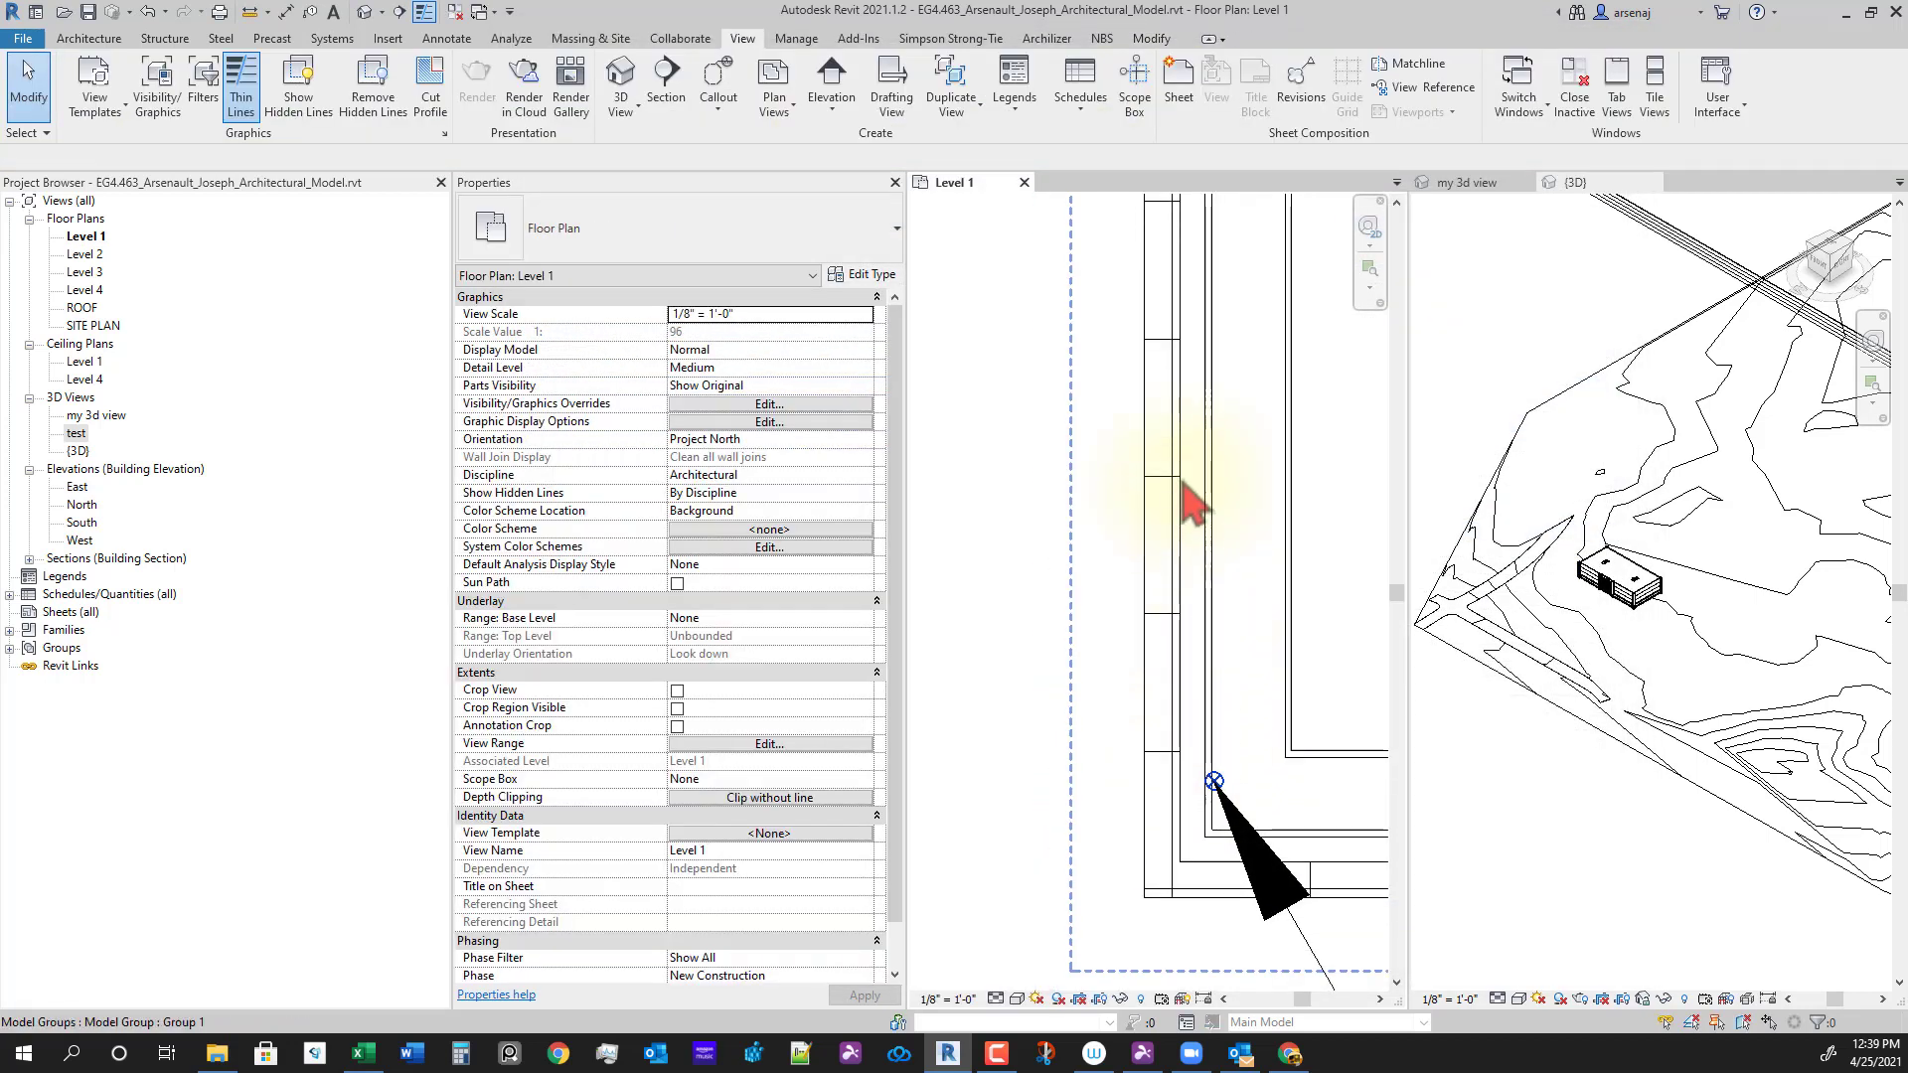
middle_drag(1129, 784, 1050, 566)
scroll(1103, 775, down, 1)
middle_drag(1103, 775, 1072, 733)
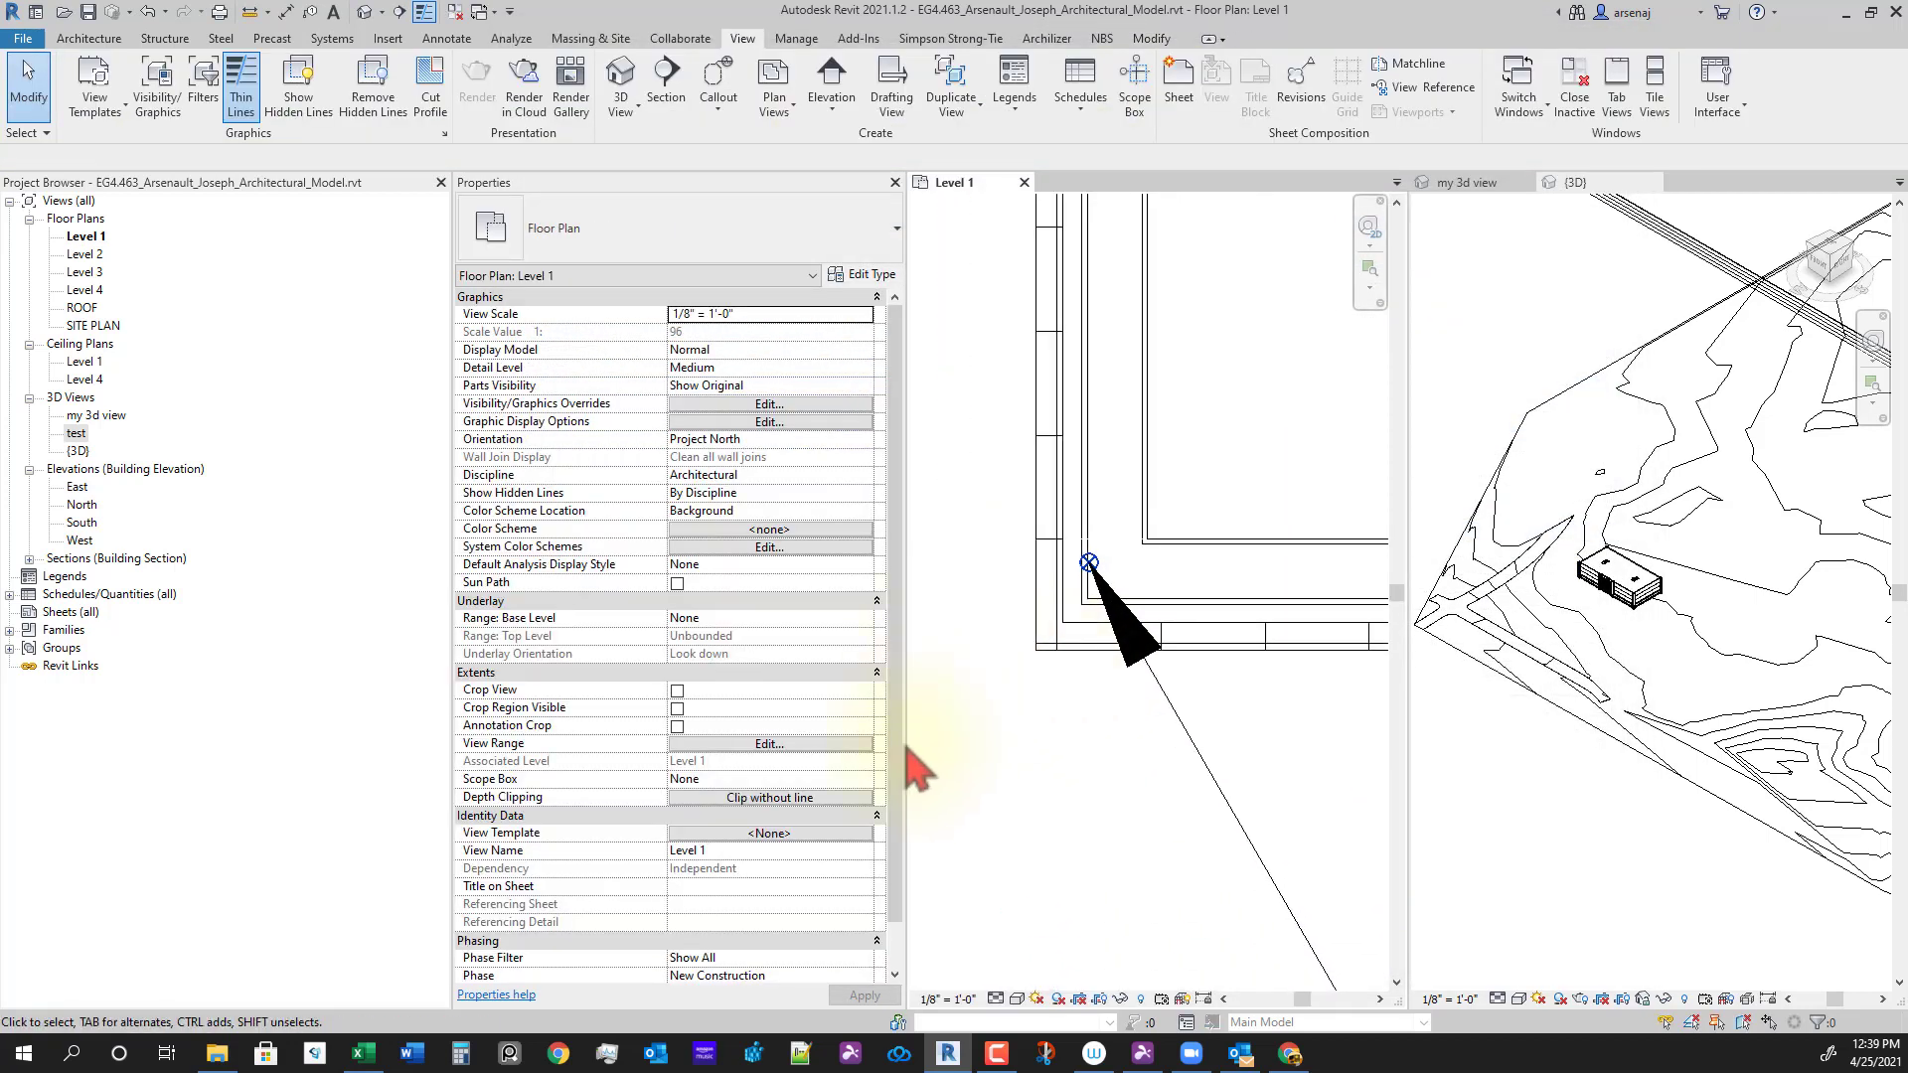
Step: Review the Level 1 view range settings, and examine the building corner around the project base point and its spot coordinate label
click(772, 744)
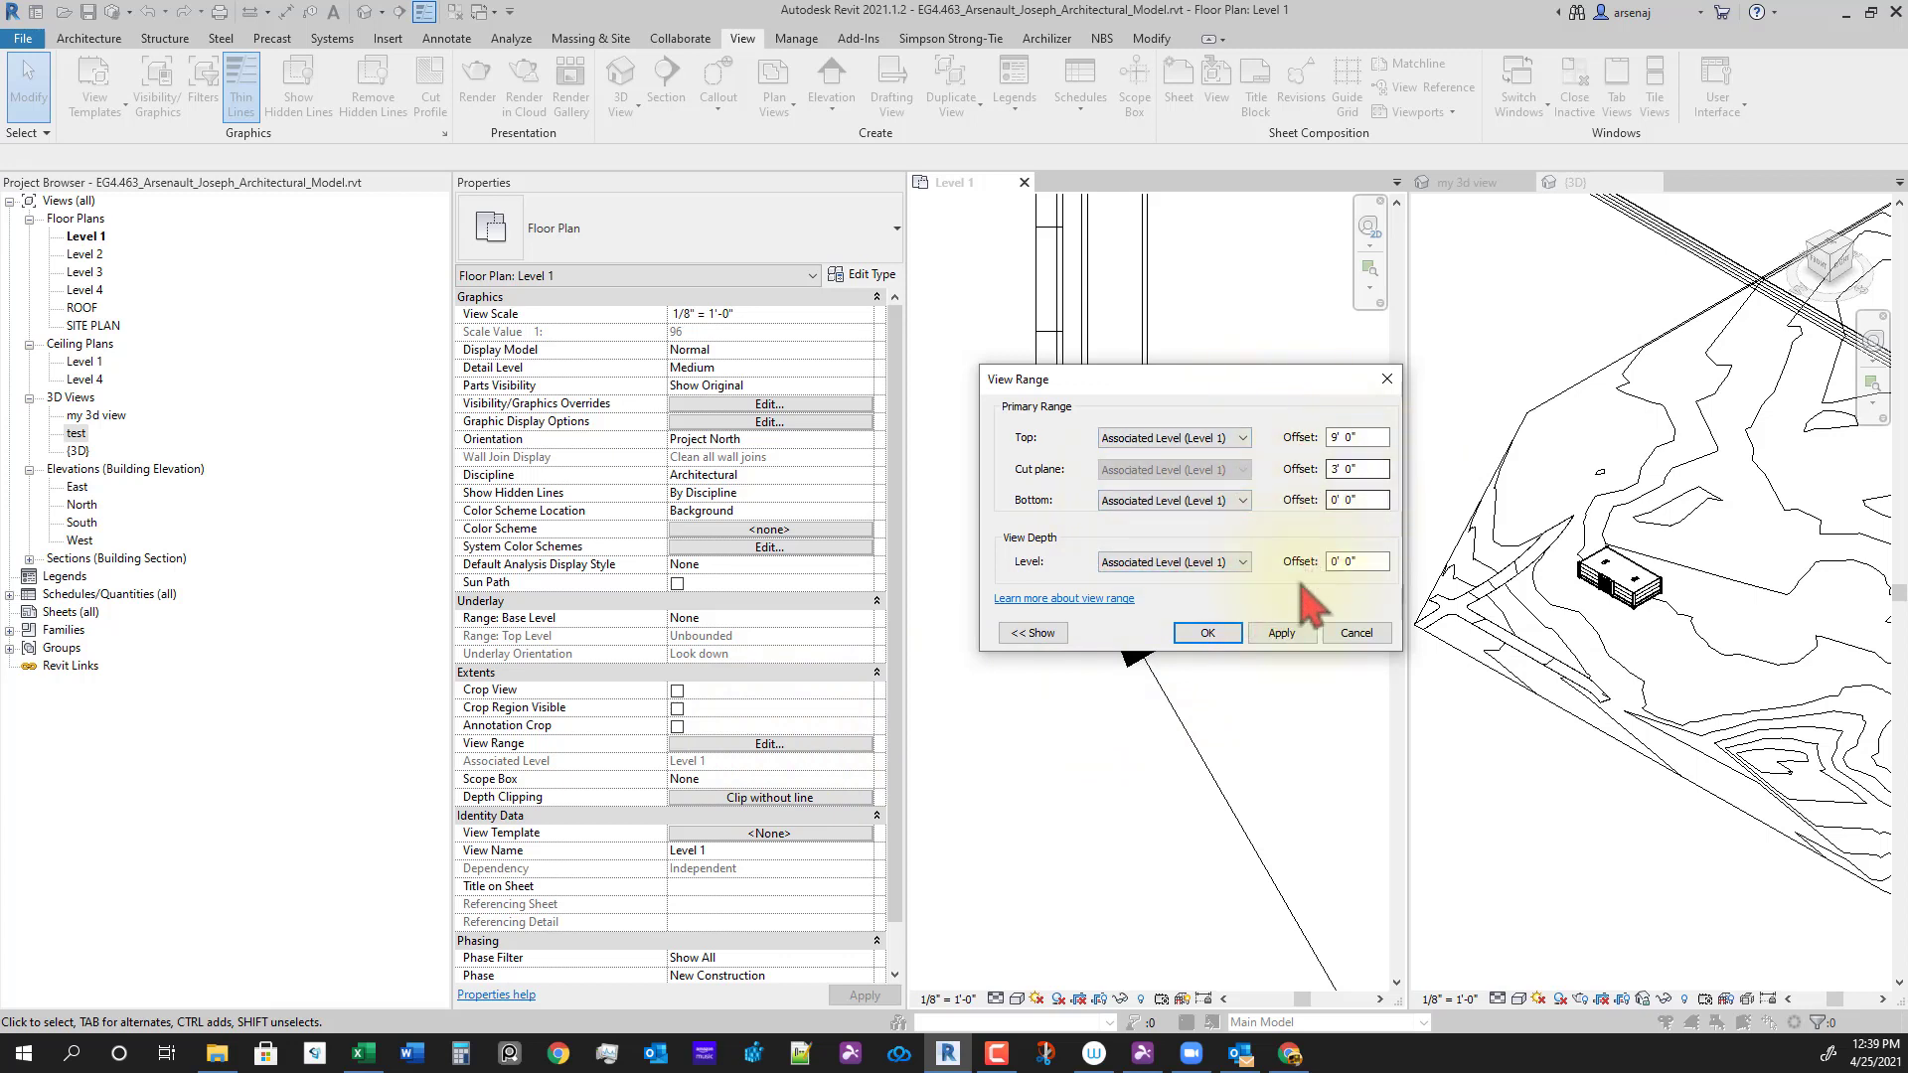
click(1221, 637)
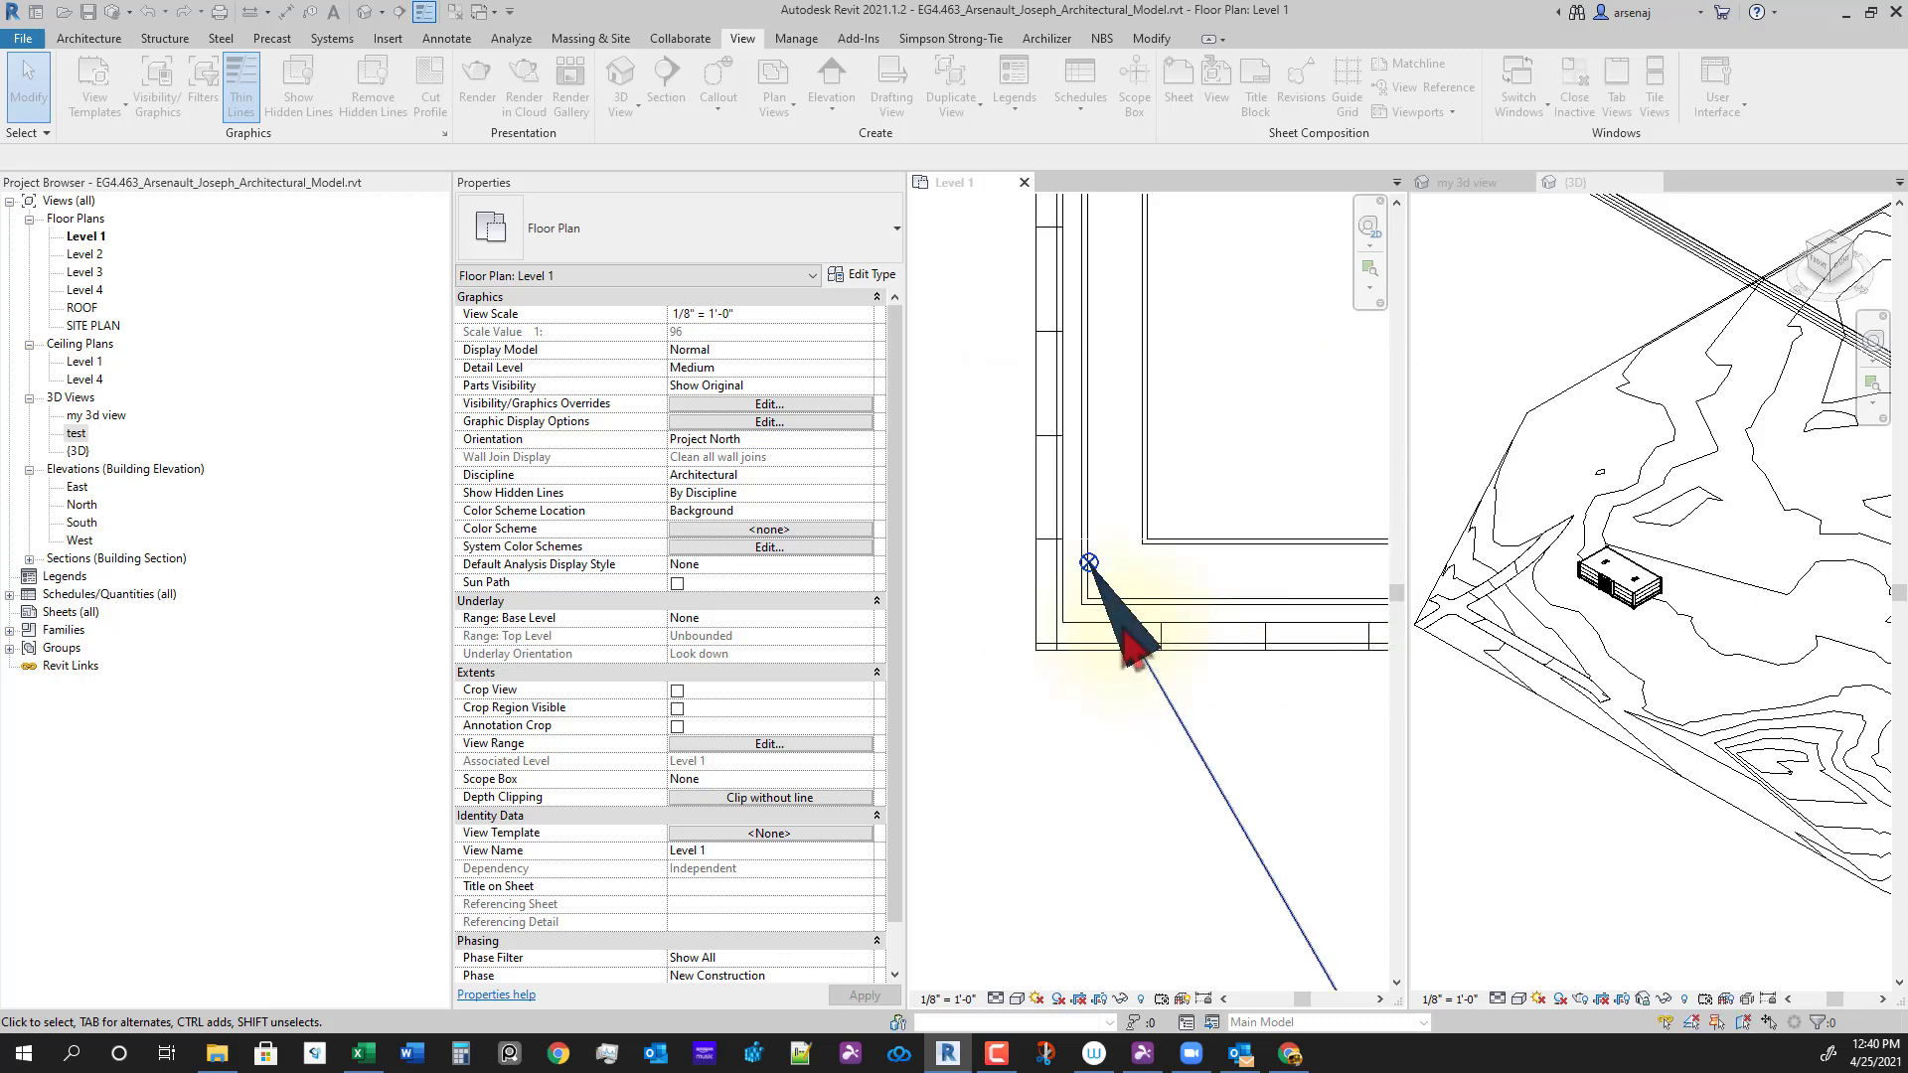
middle_drag(1090, 559, 1124, 713)
scroll(1122, 709, down, 1)
scroll(1111, 543, down, 2)
middle_drag(1203, 550, 1181, 628)
scroll(1235, 545, up, 2)
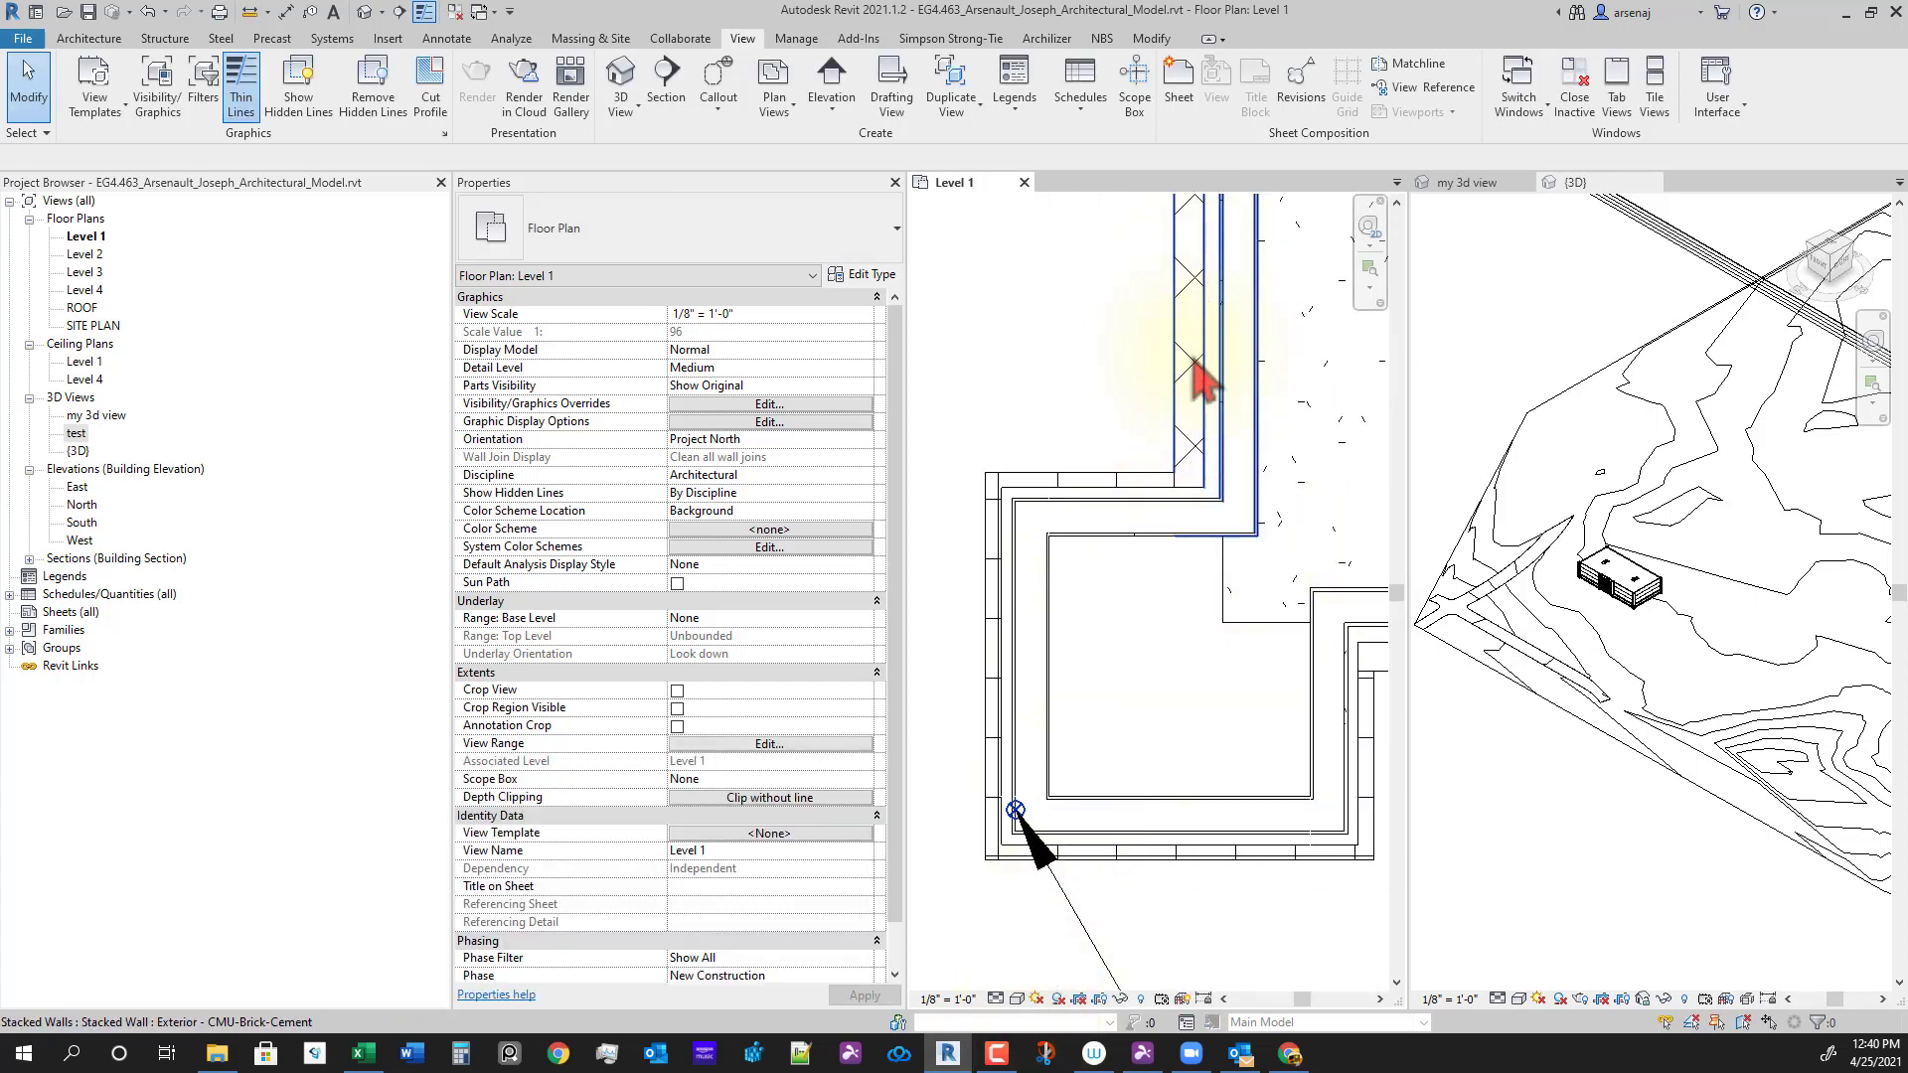
scroll(1030, 838, down, 3)
middle_drag(1027, 819, 1148, 668)
scroll(1148, 668, down, 2)
scroll(1199, 675, down, 2)
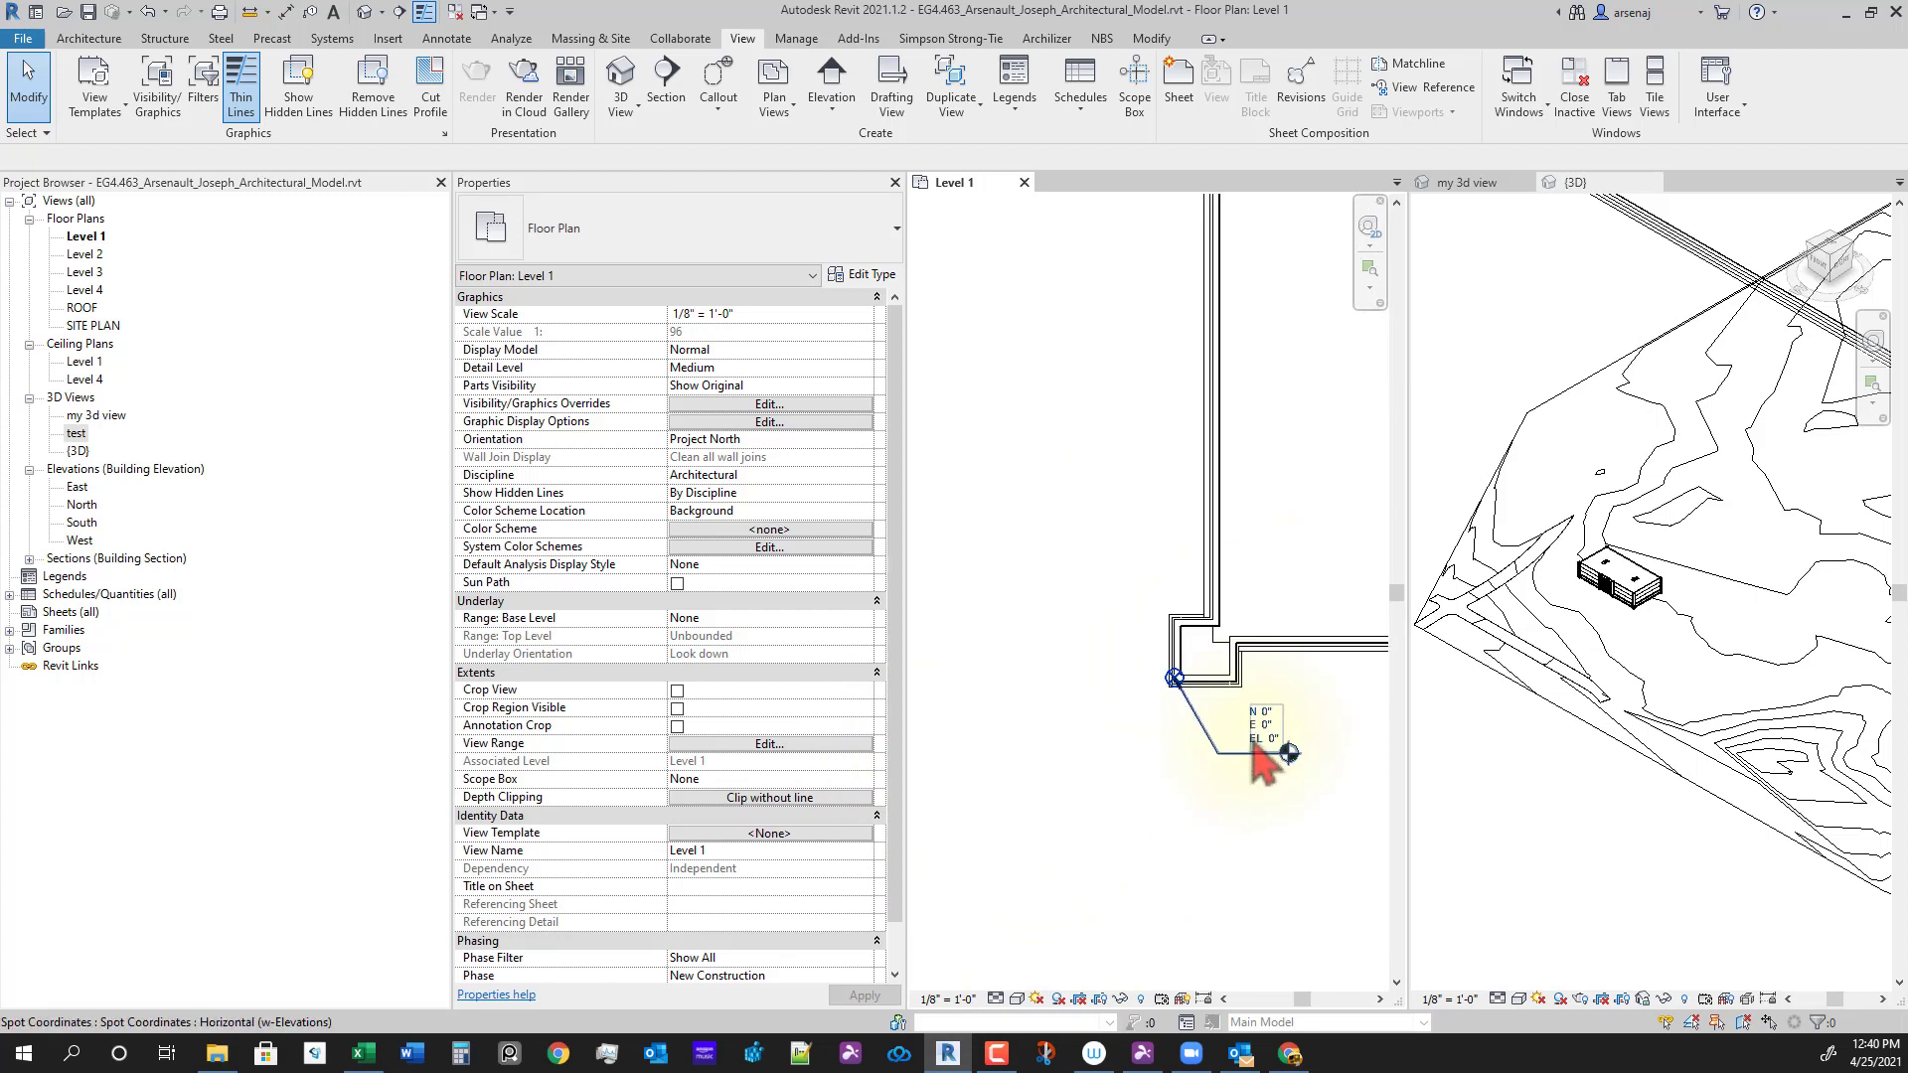
scroll(1168, 696, up, 4)
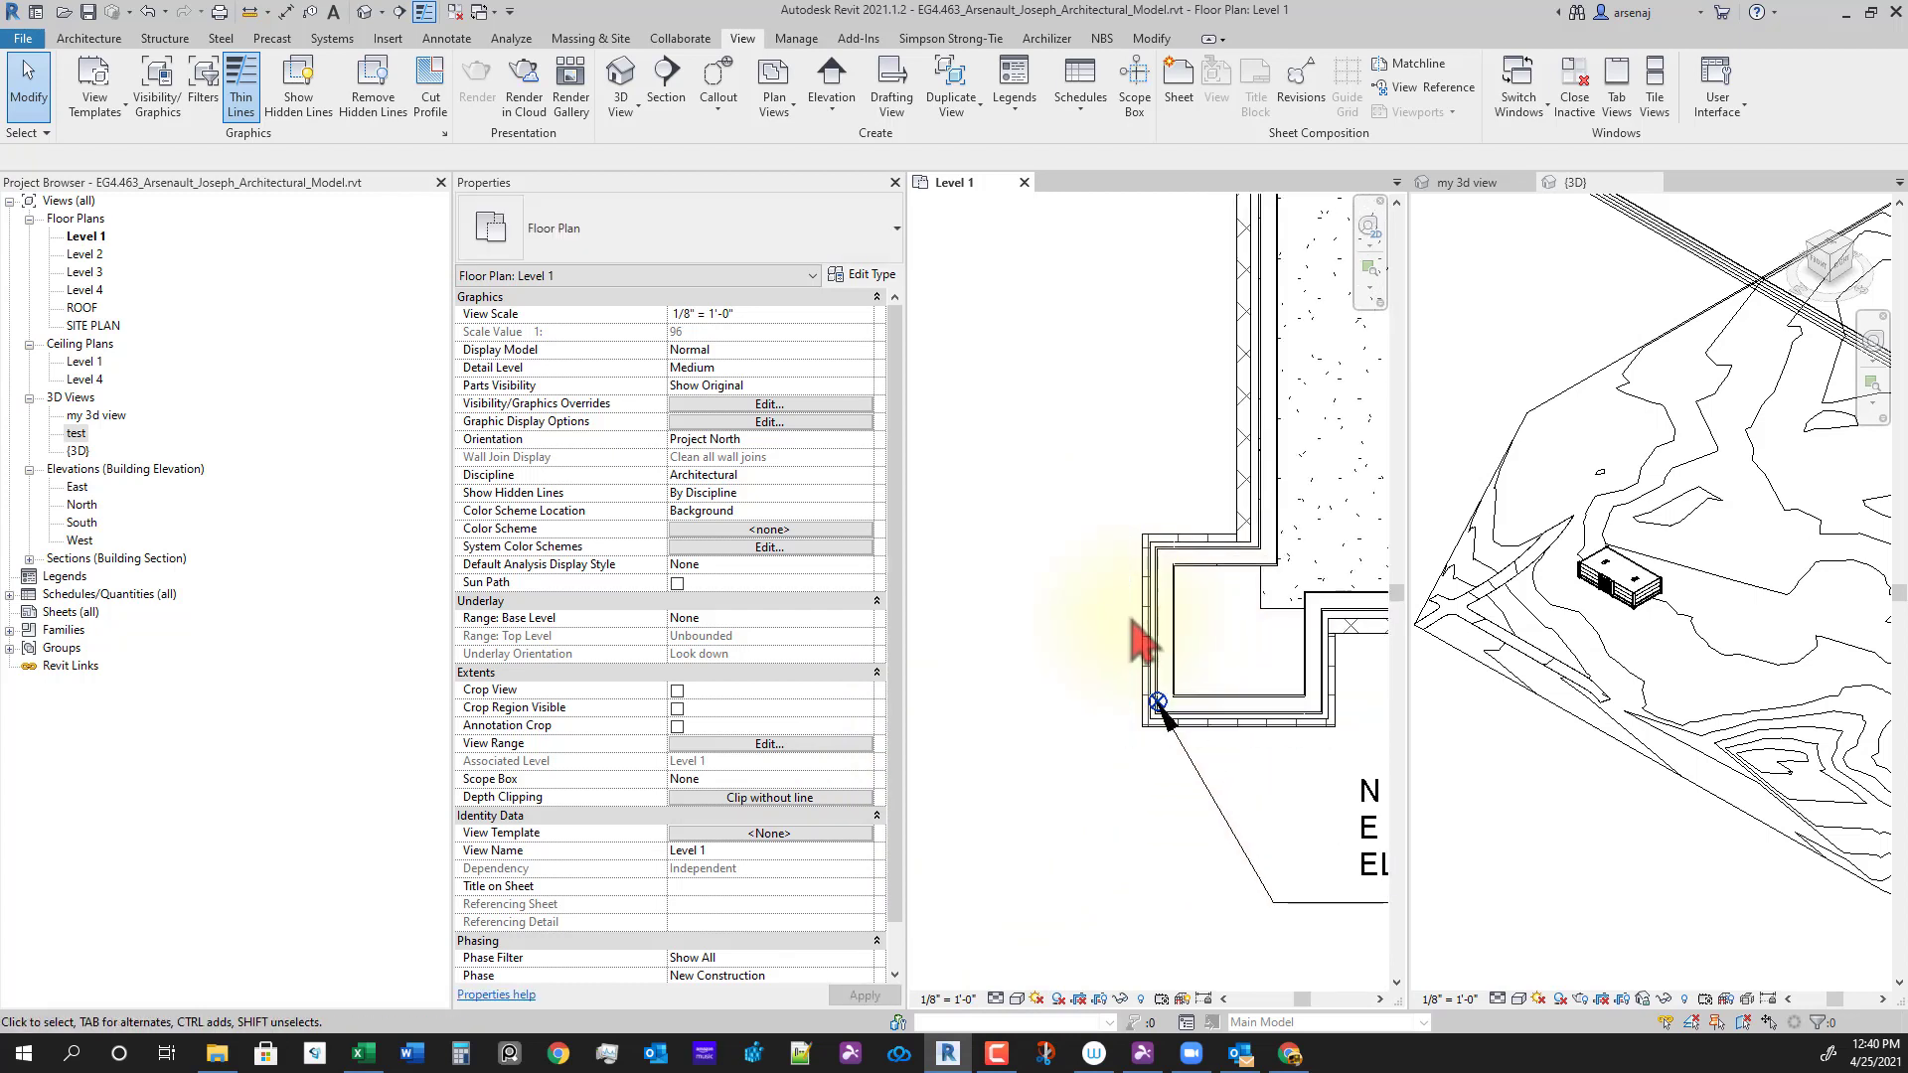
right_click(1094, 827)
click(1158, 600)
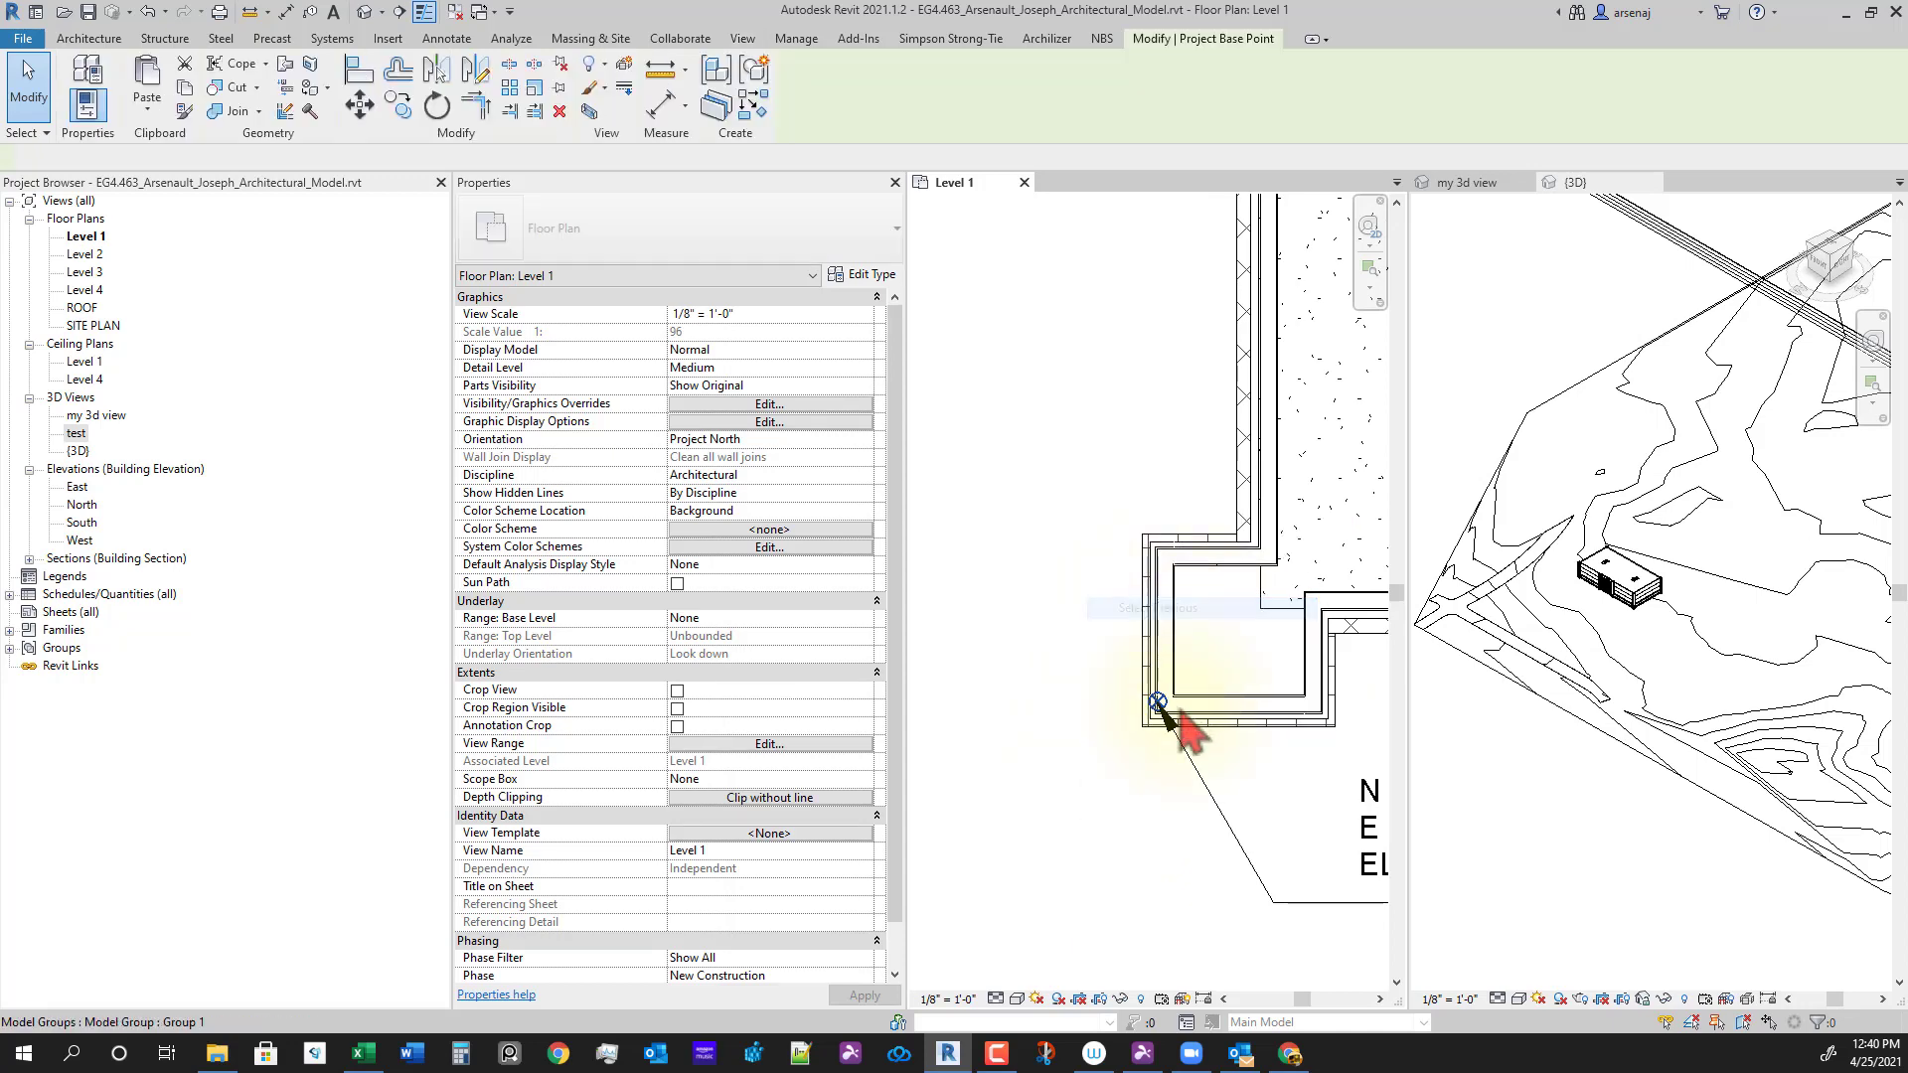
click(1149, 803)
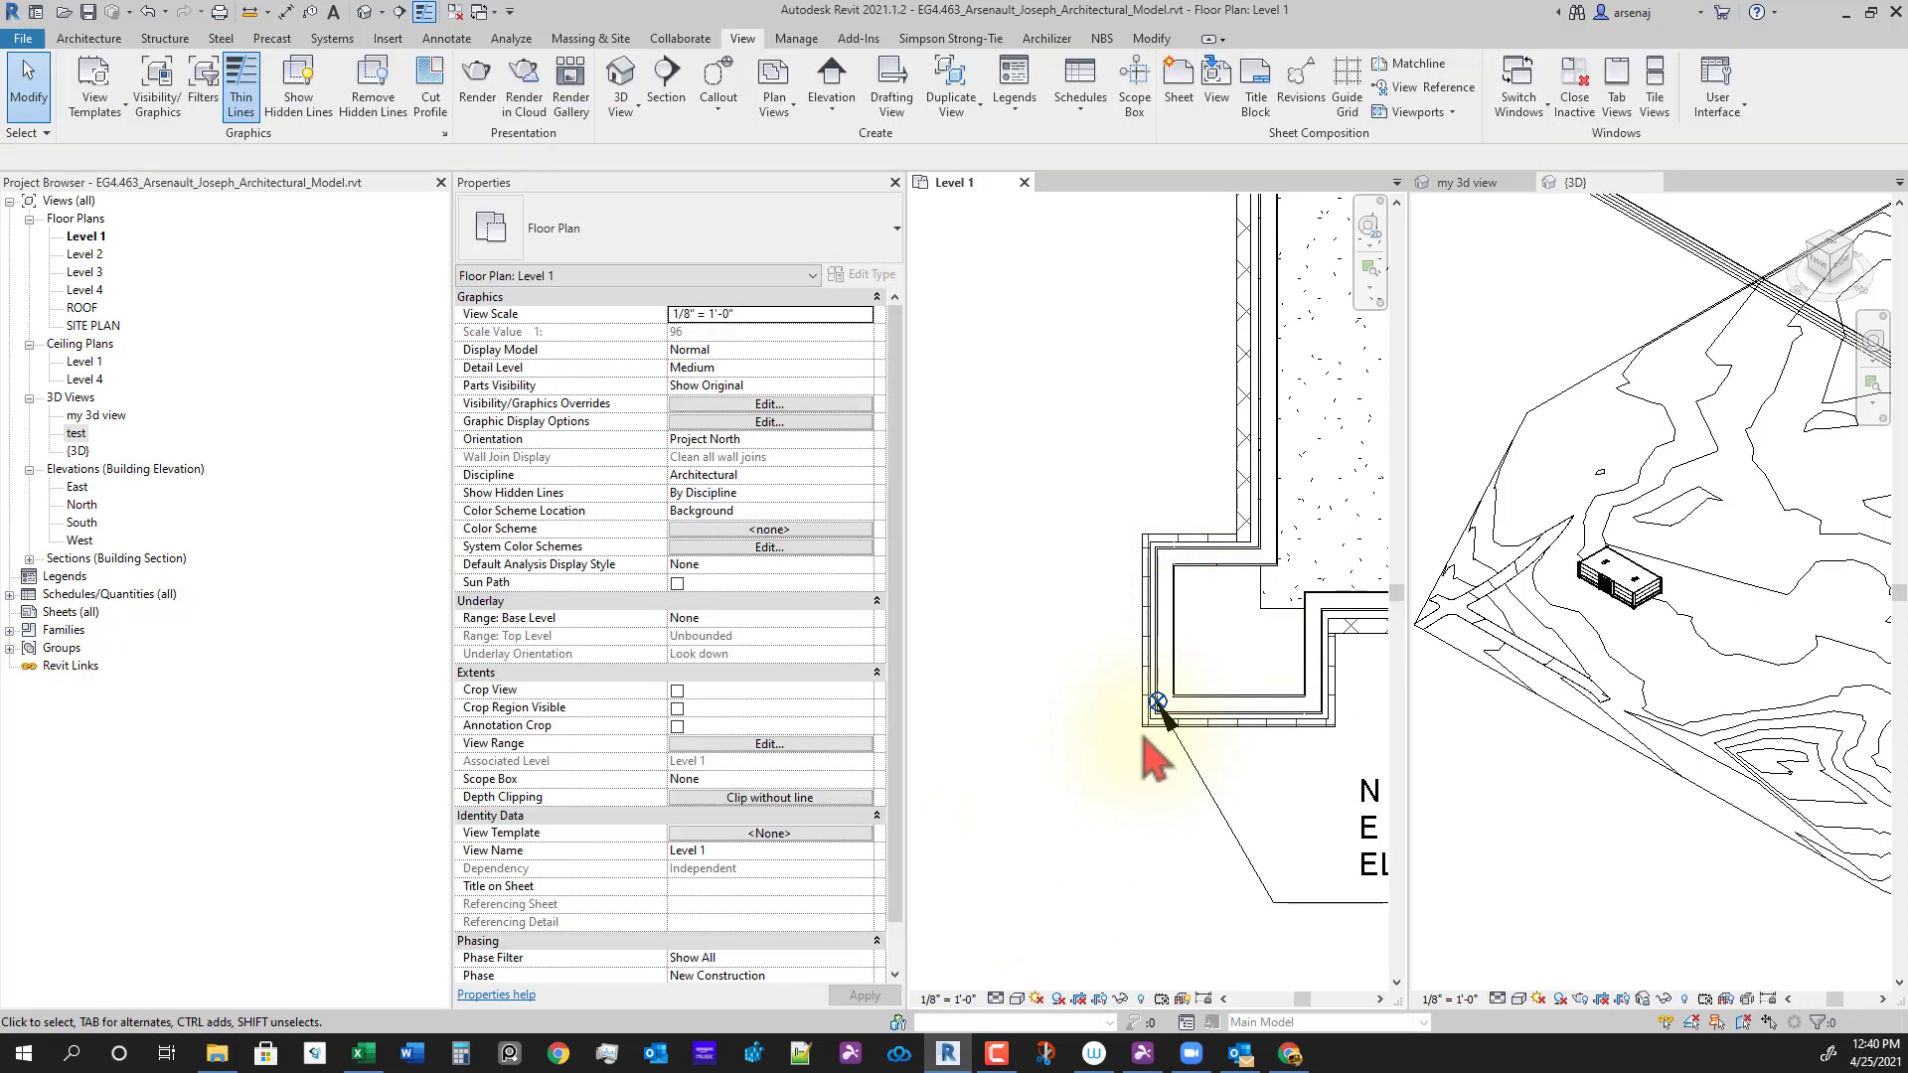
Step: Select the building elements and move them from the exterior wall's outer corner endpoint to the project base point
scroll(1597, 878, down, 2)
drag(1495, 508, 1727, 959)
click(1123, 805)
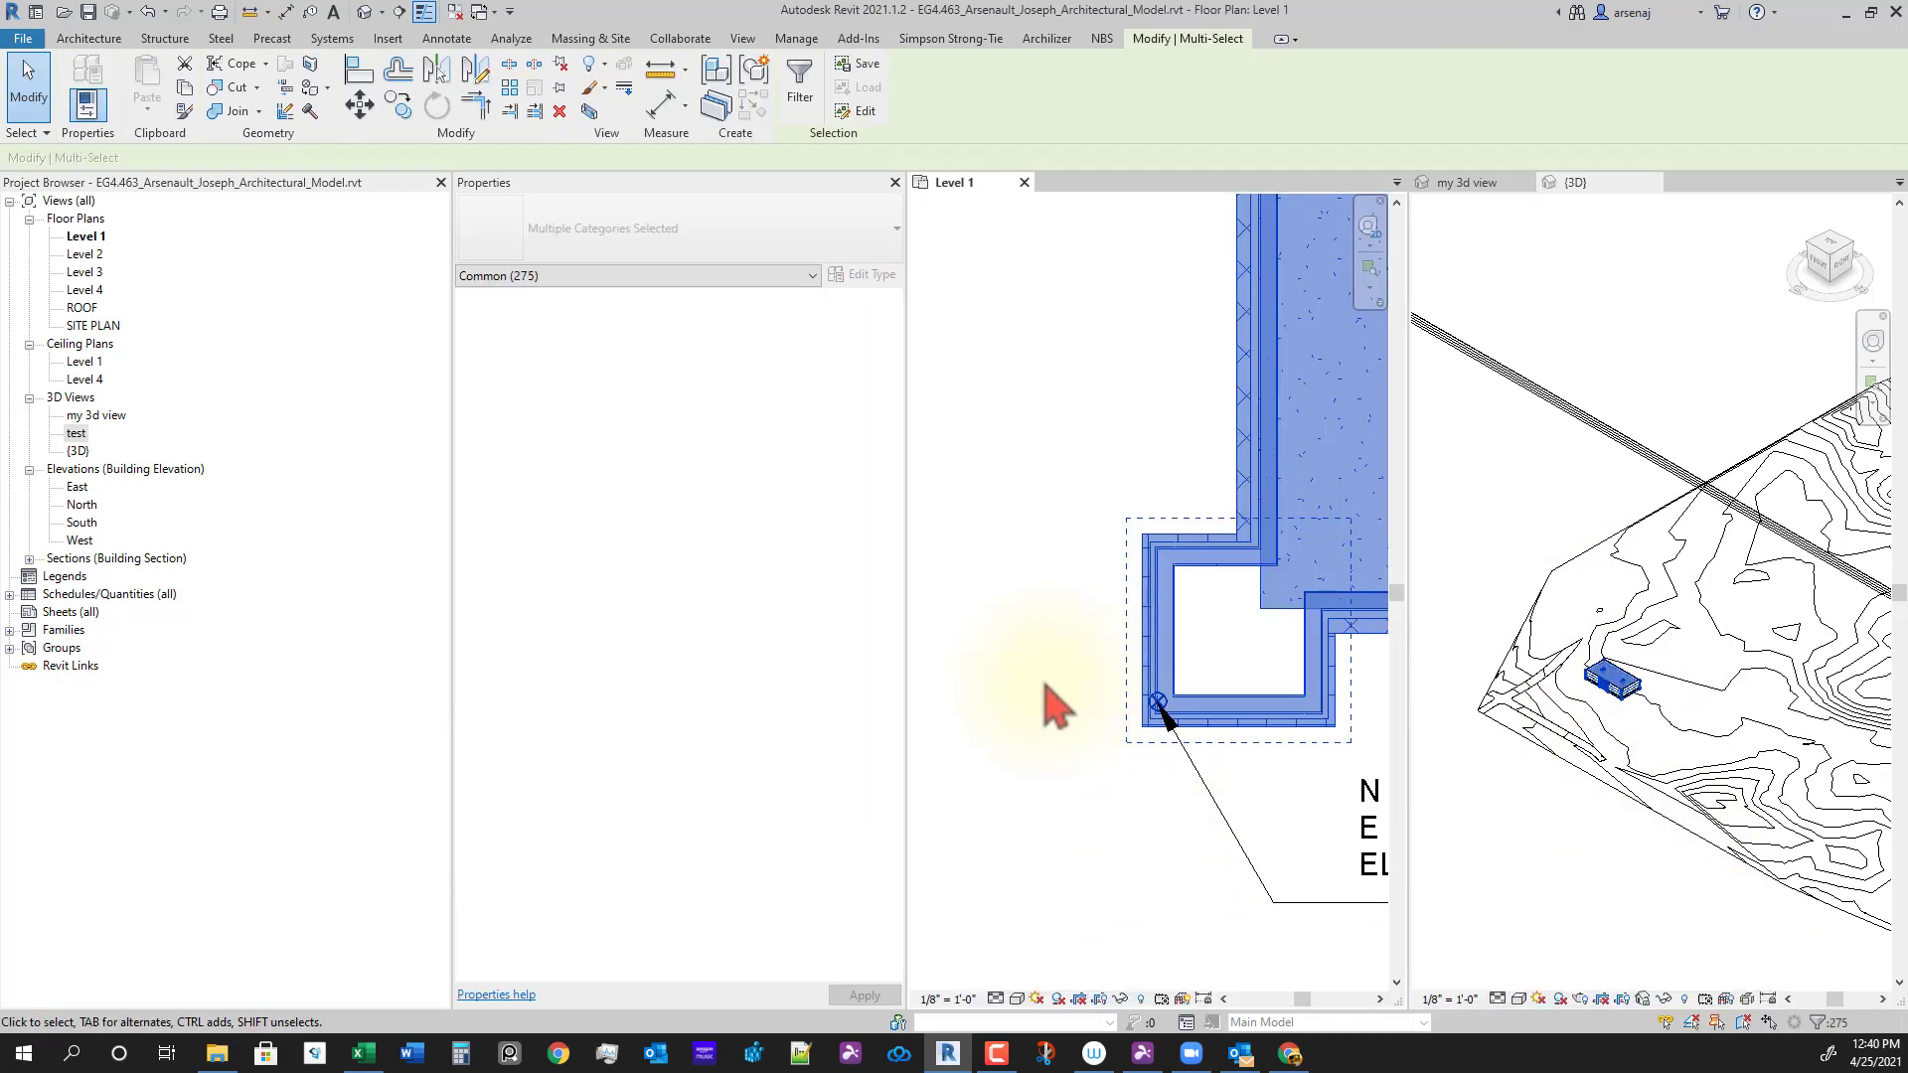
key(v)
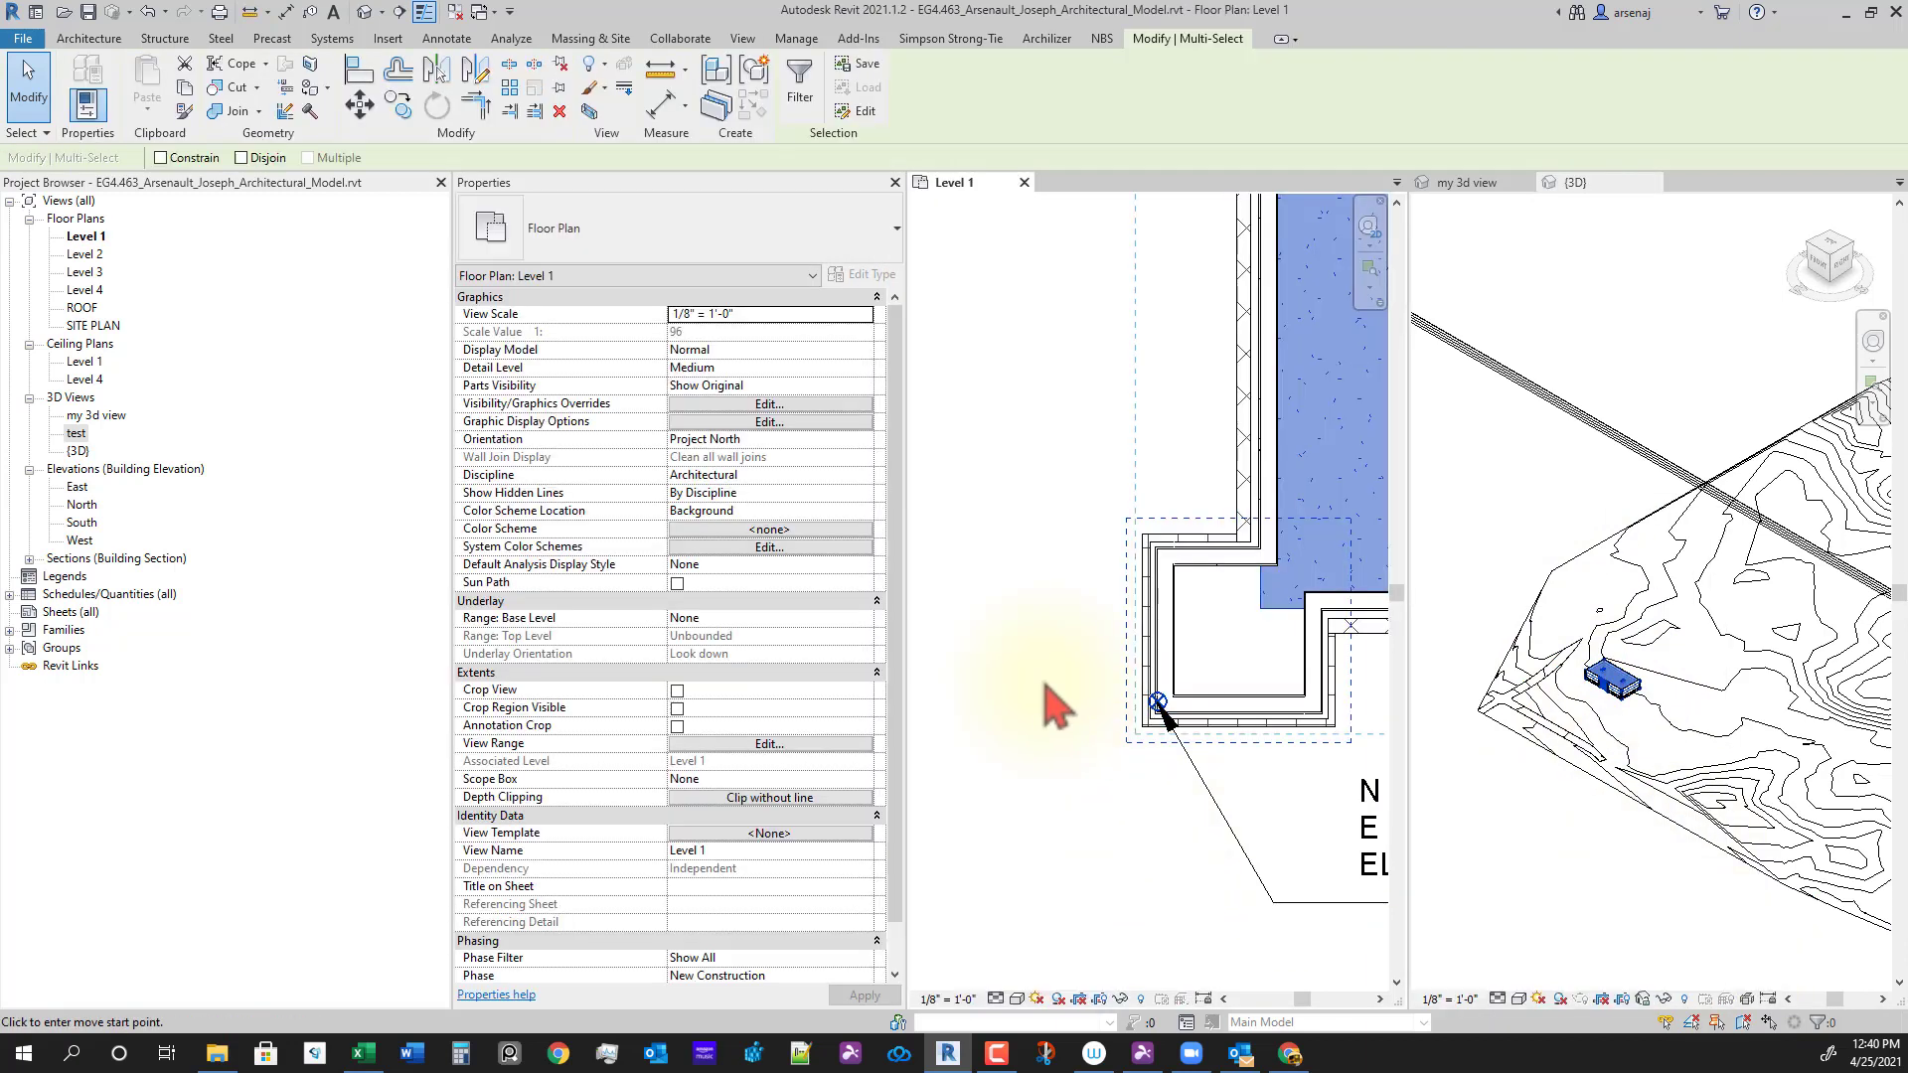
scroll(1054, 765, up, 4)
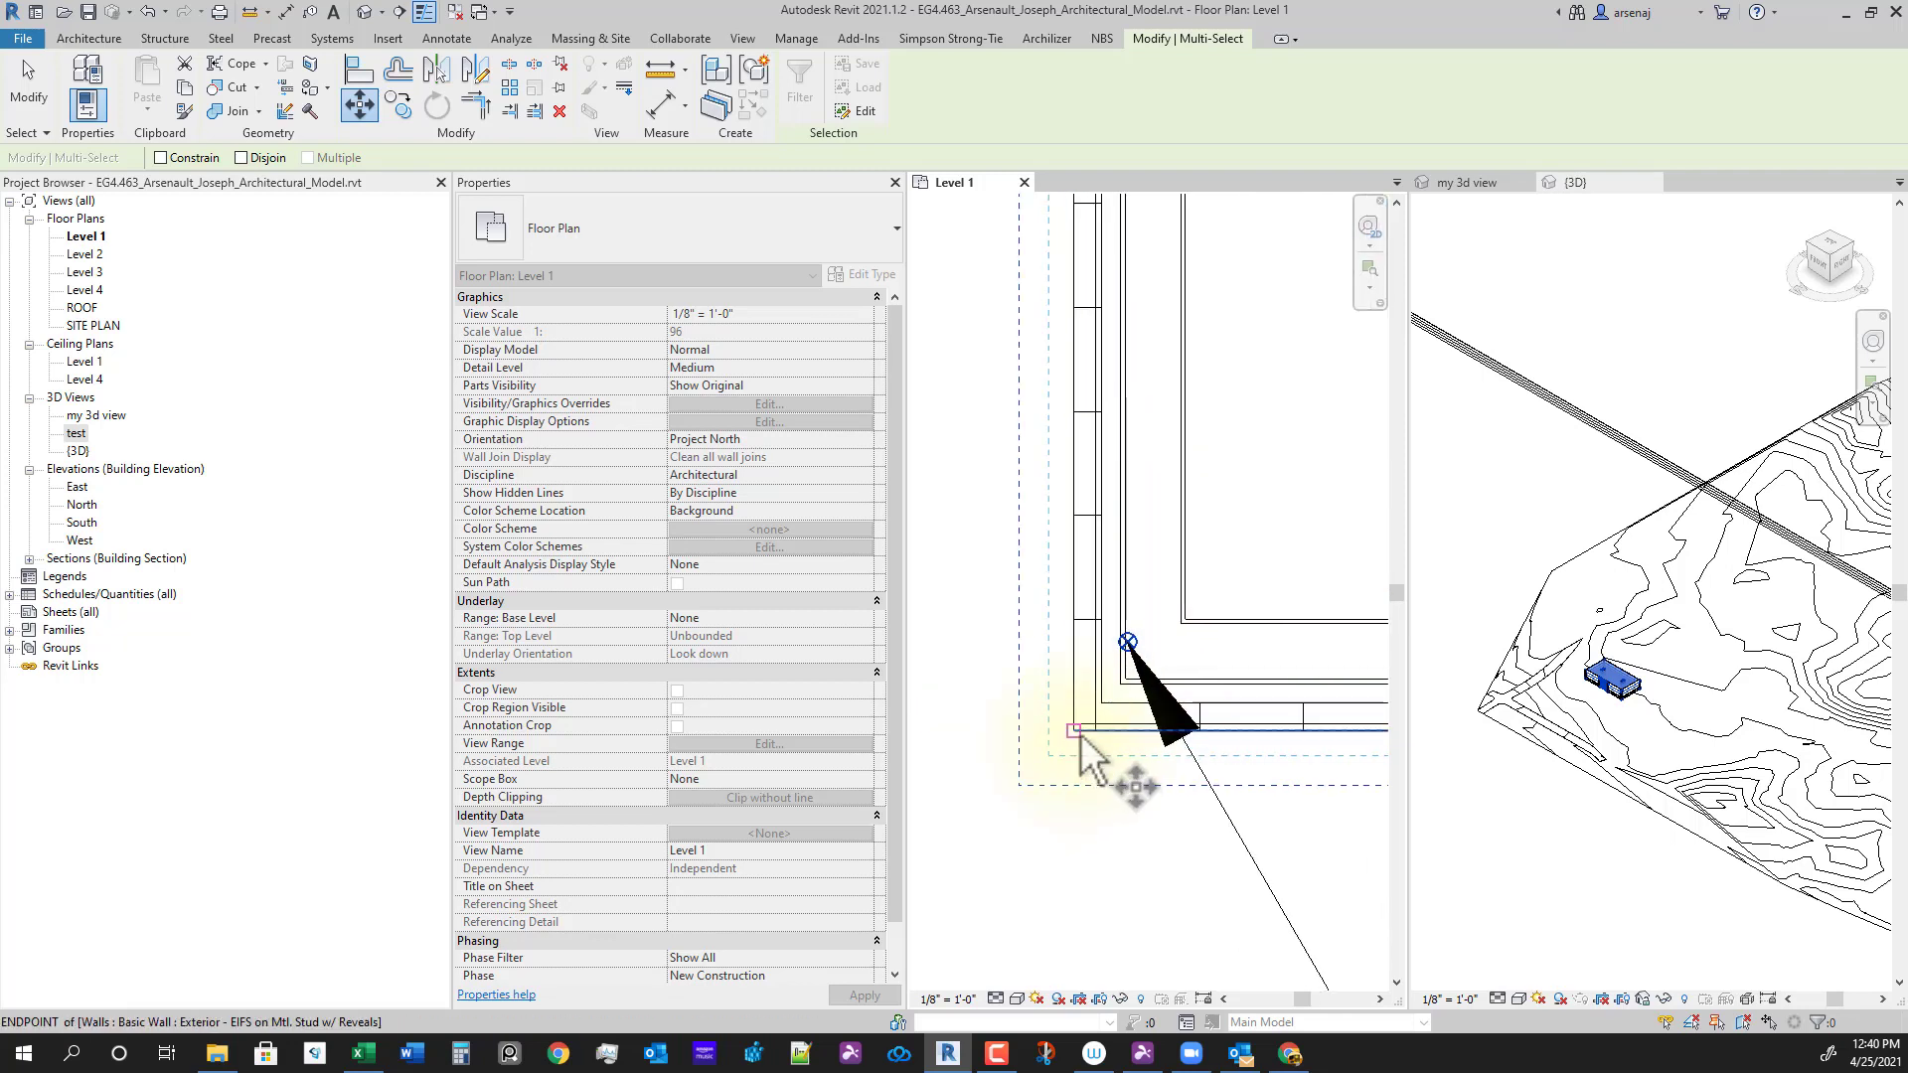
click(1073, 731)
scroll(1118, 656, up, 2)
click(1227, 708)
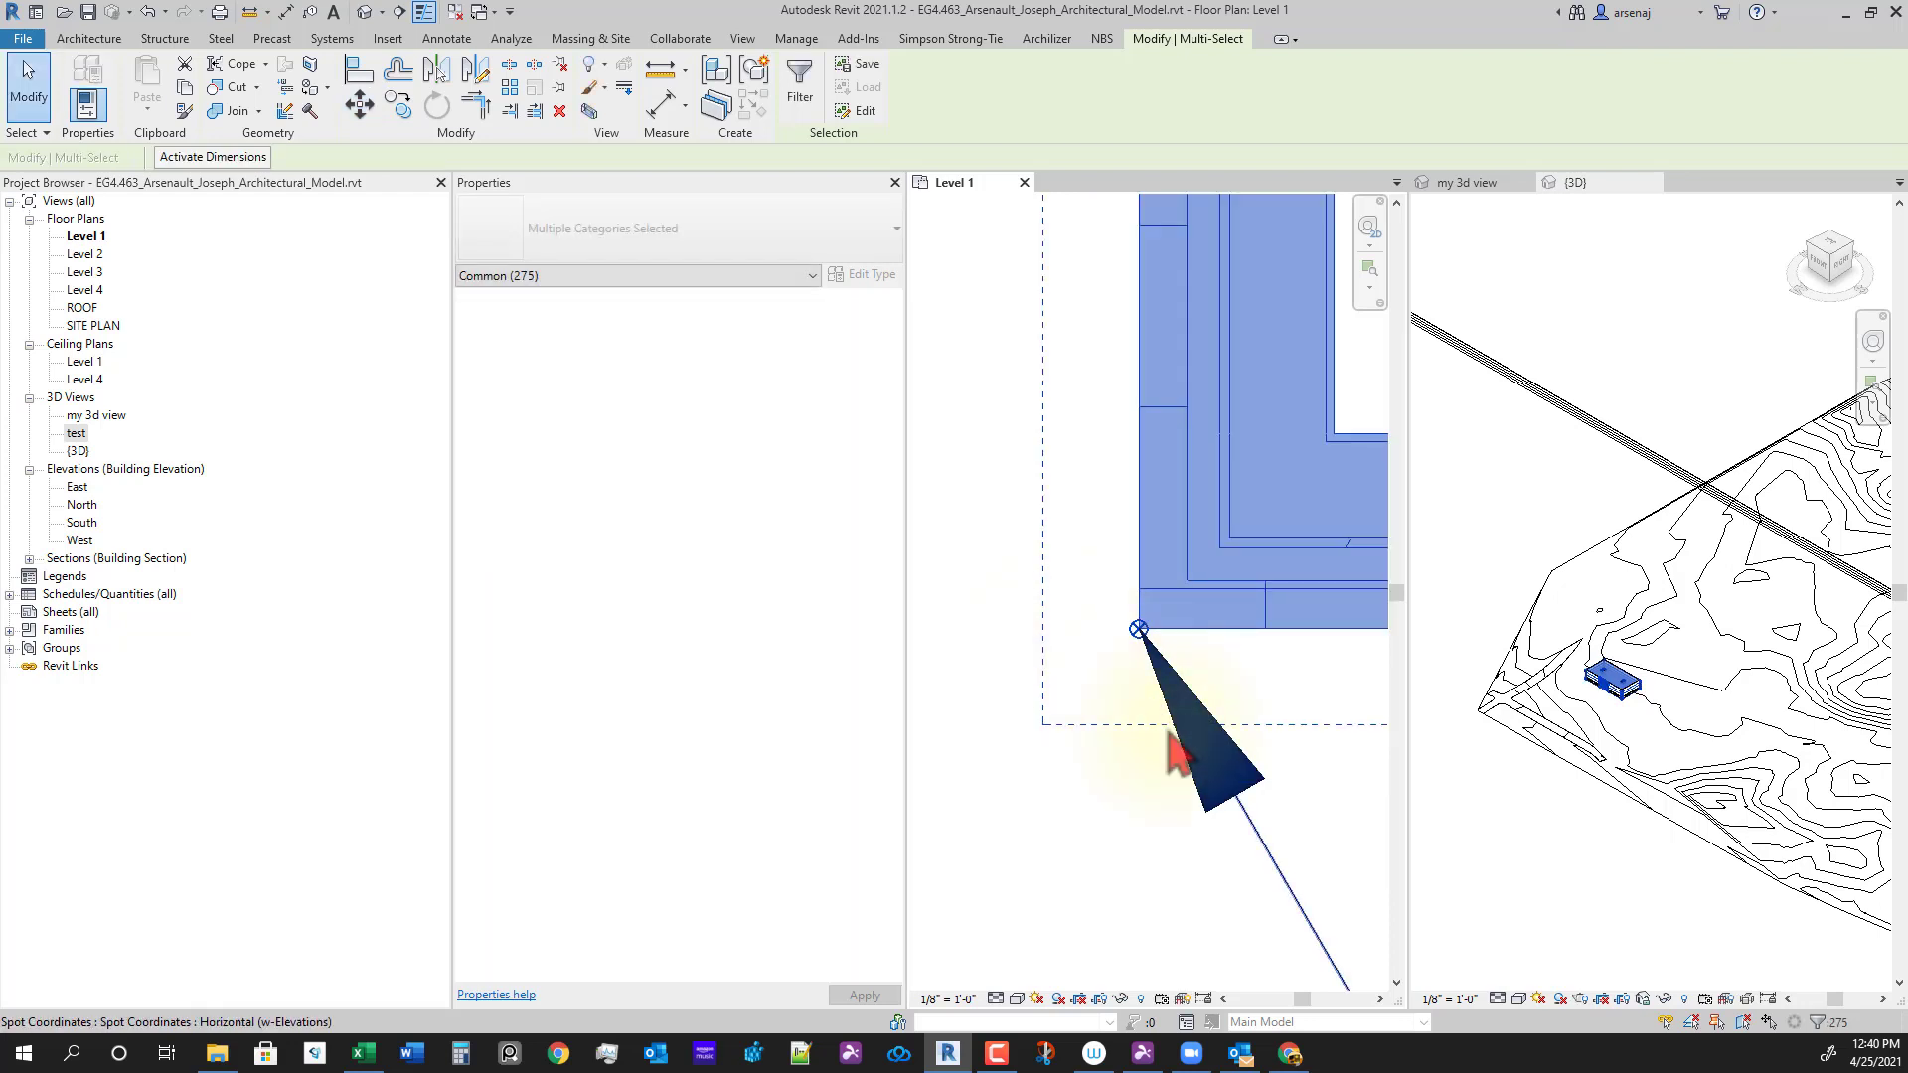
Step: Check the moved building's outer corner against the project base point in Level 1, and clear the selection
scroll(1220, 698, down, 3)
middle_drag(1220, 698, 1107, 651)
scroll(1126, 689, up, 2)
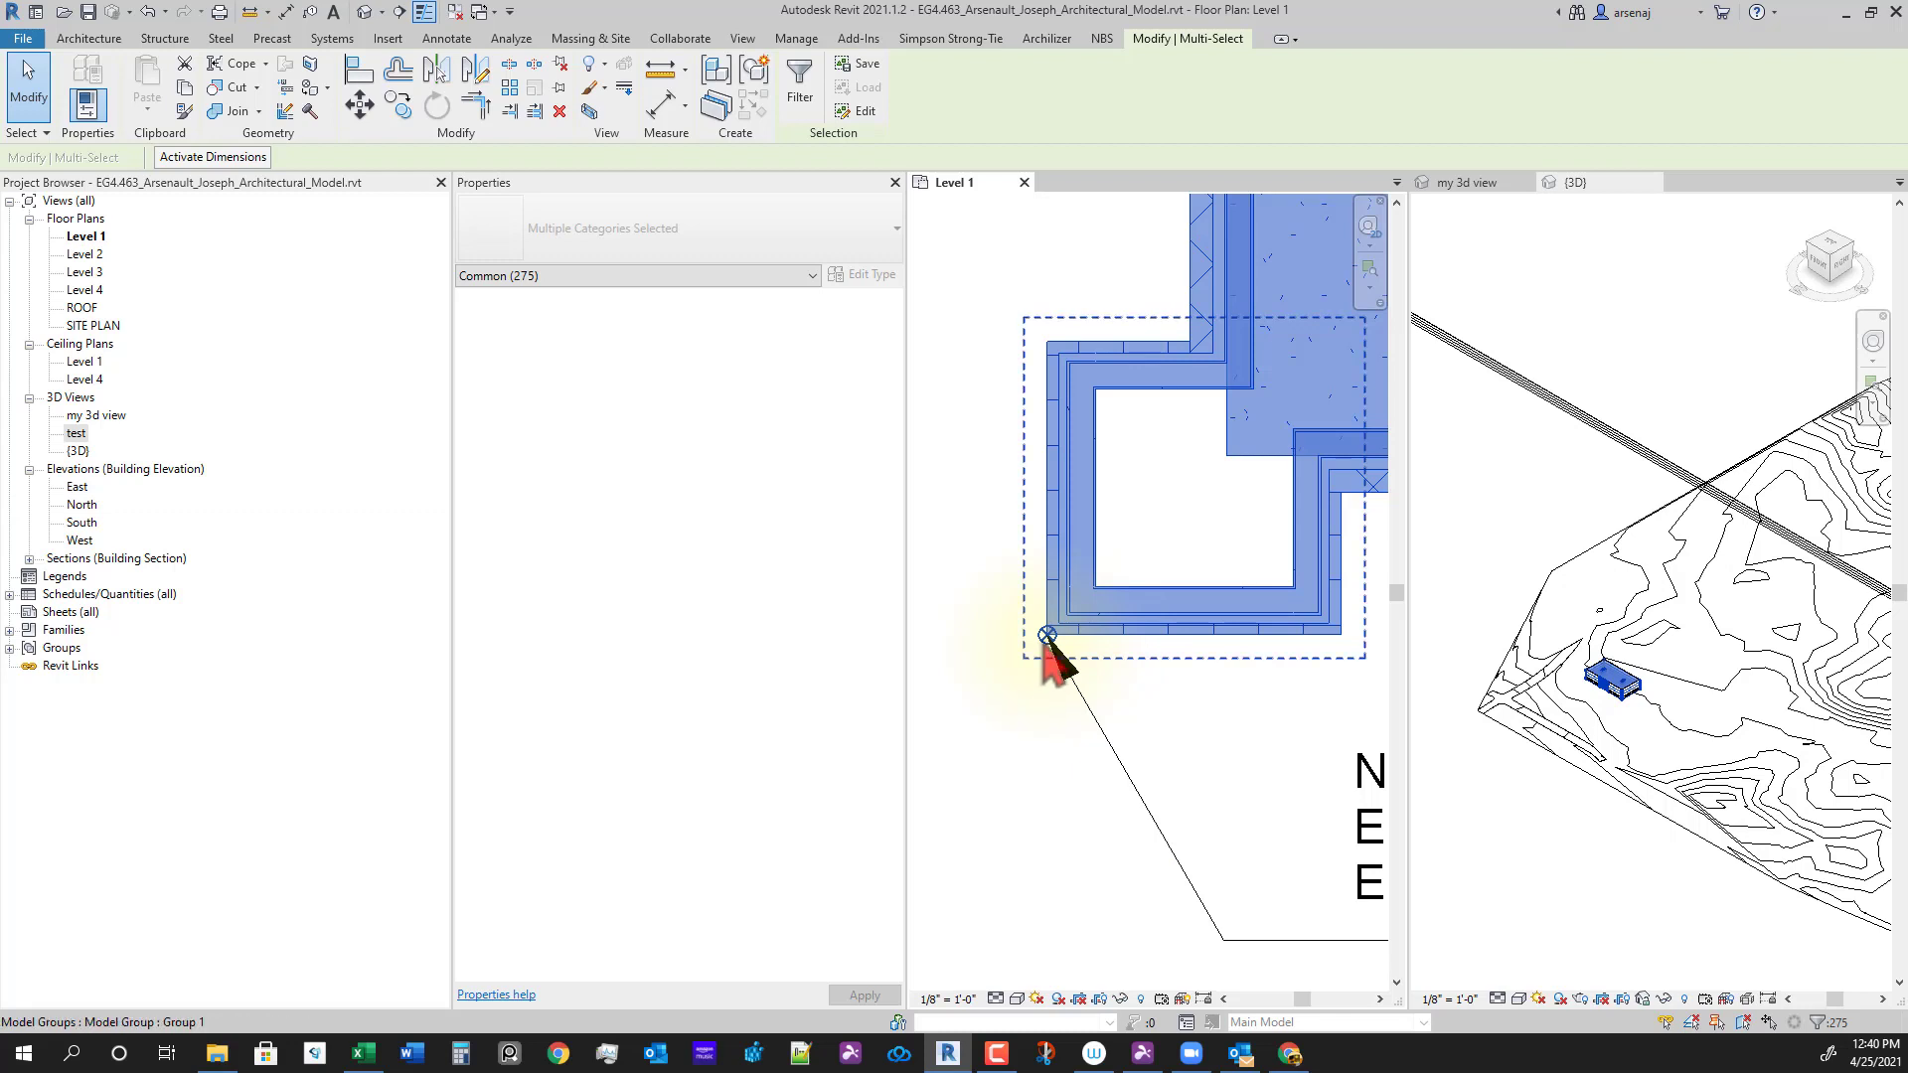
scroll(1048, 636, up, 4)
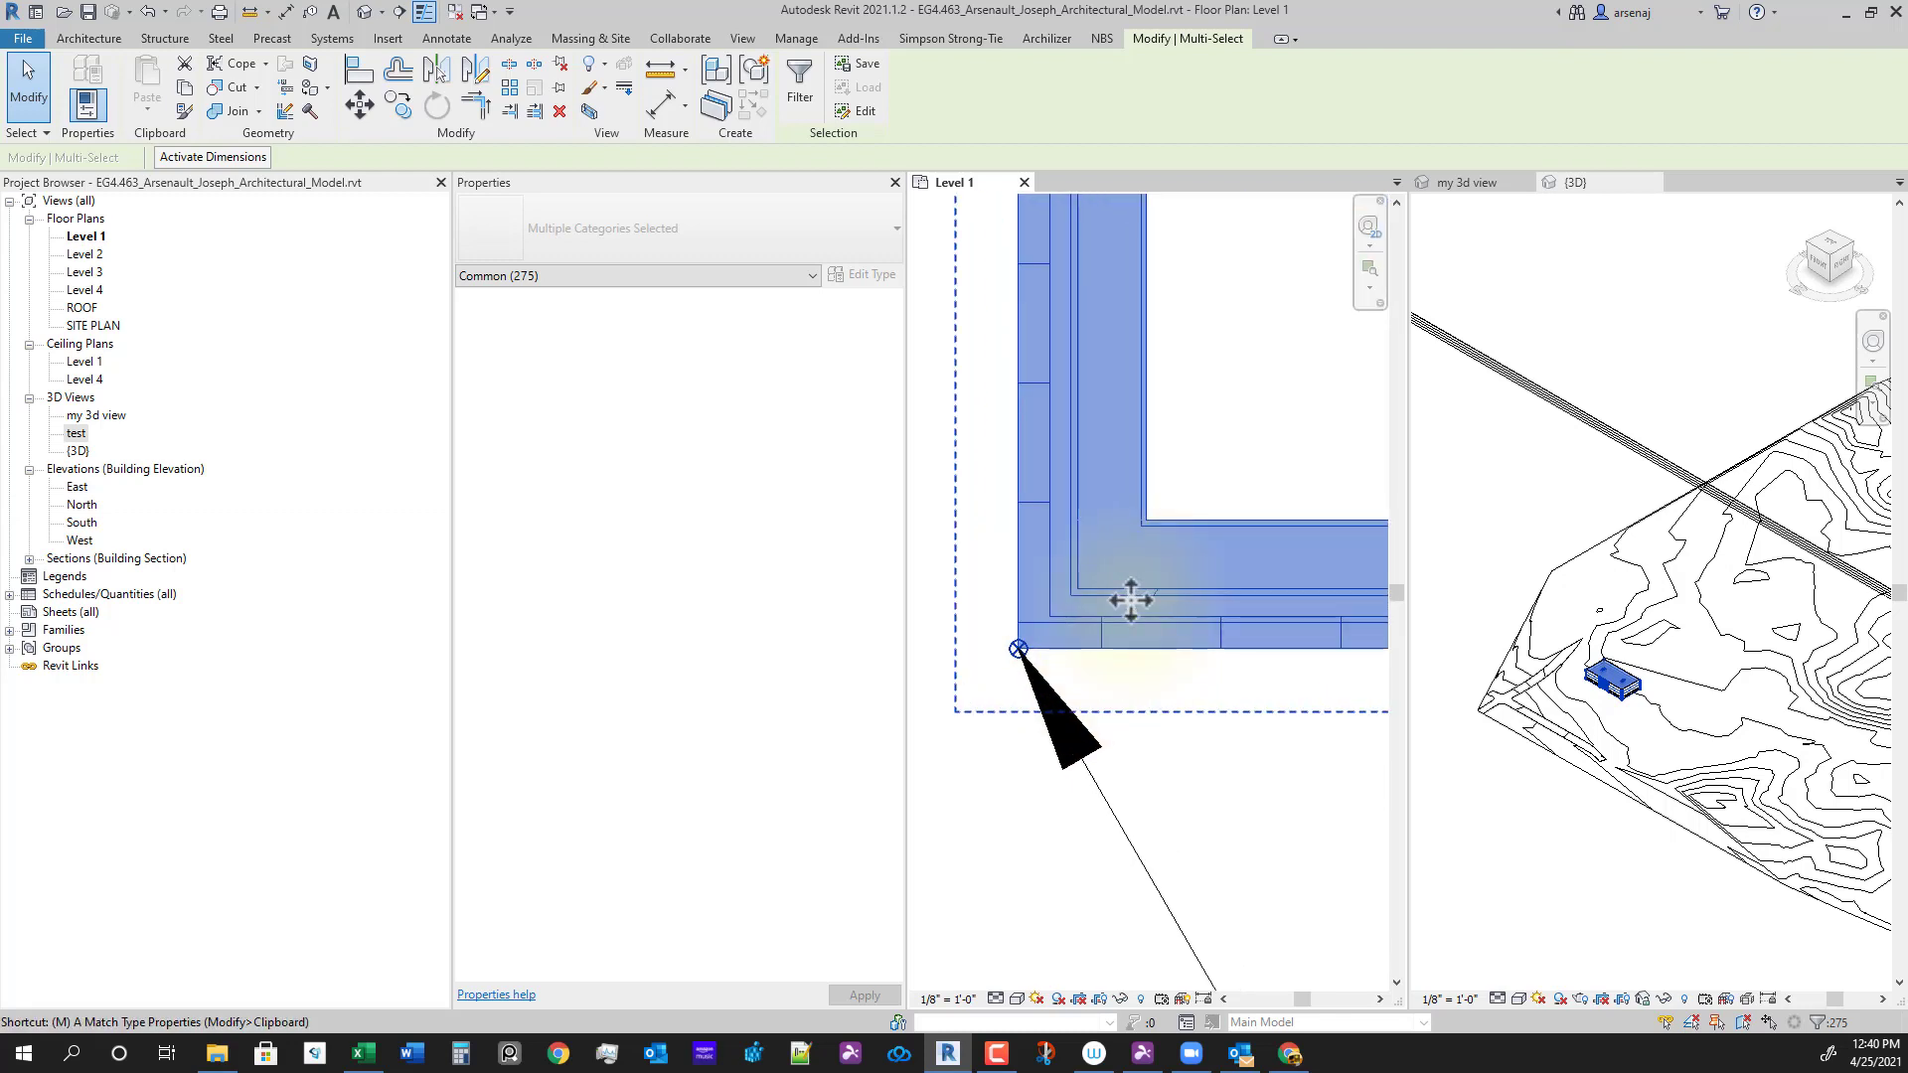
key(v)
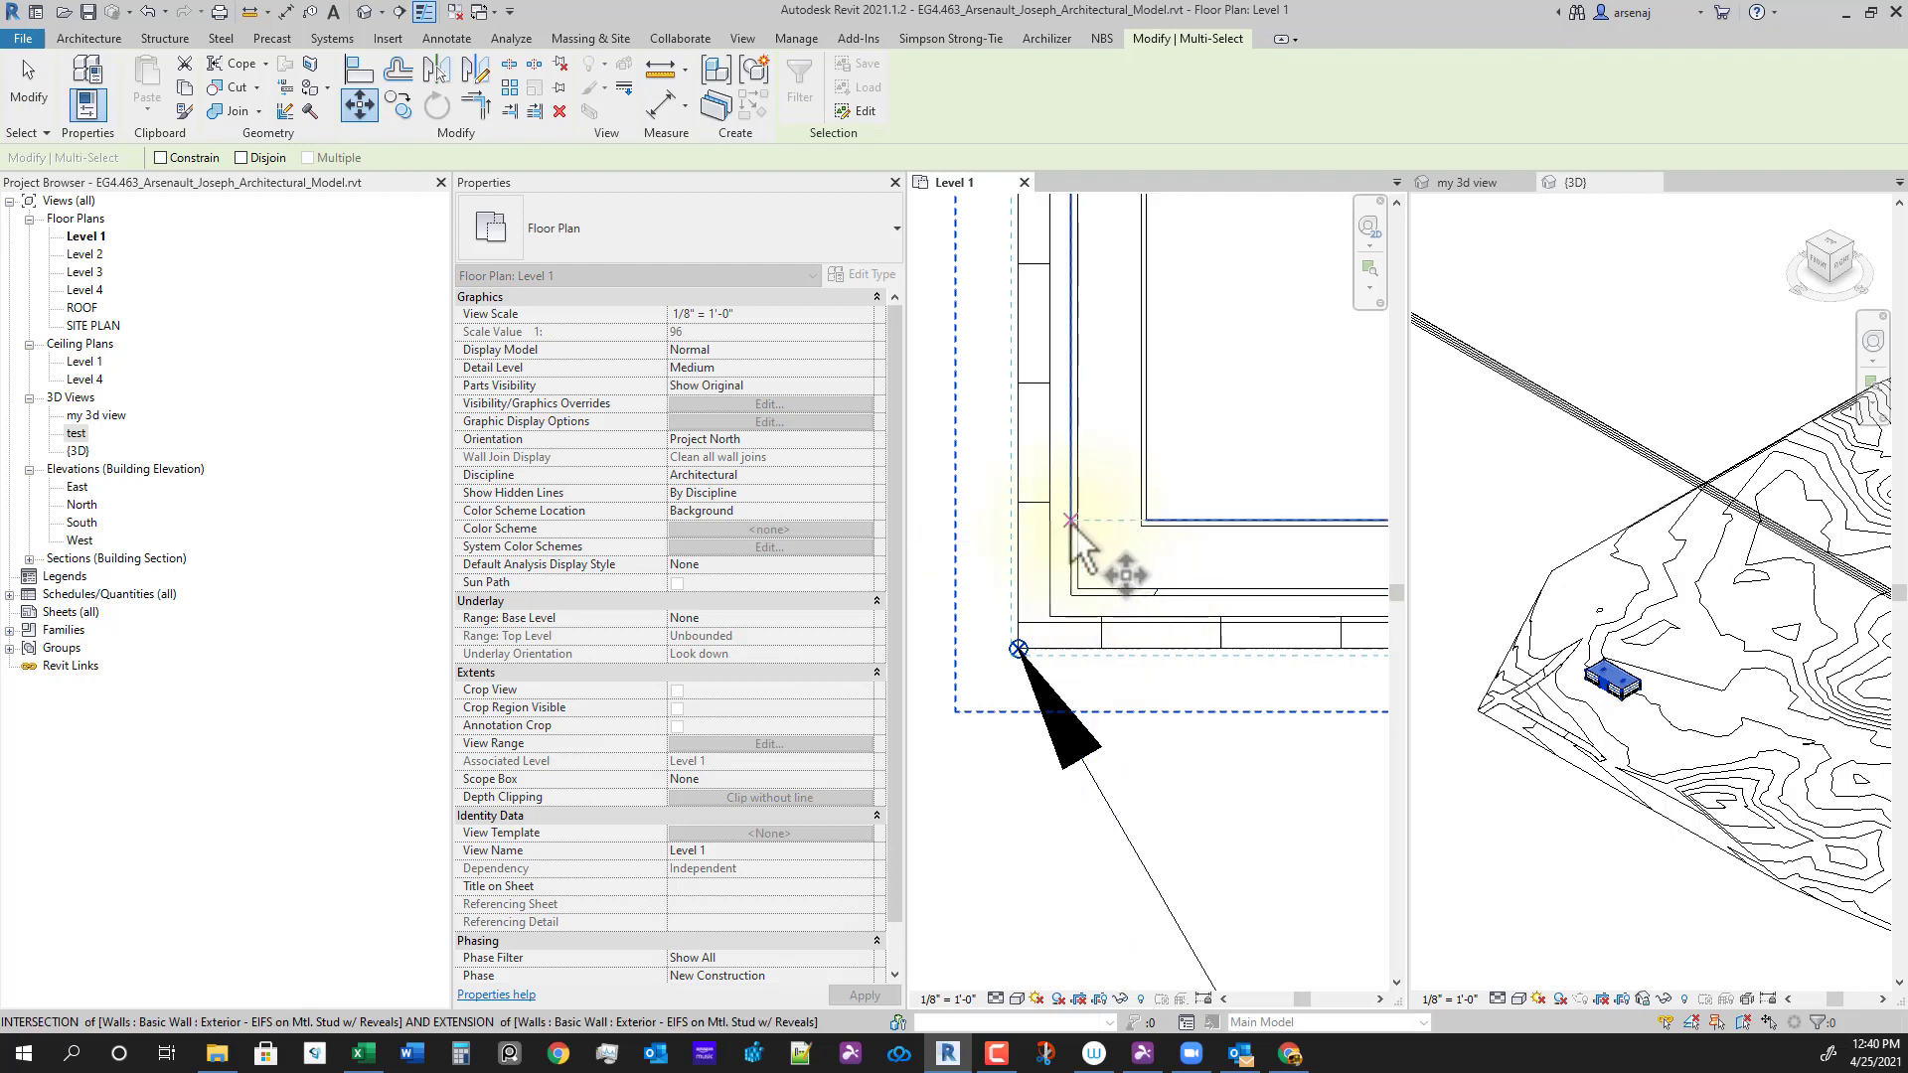
key(Escape)
key(Escape)
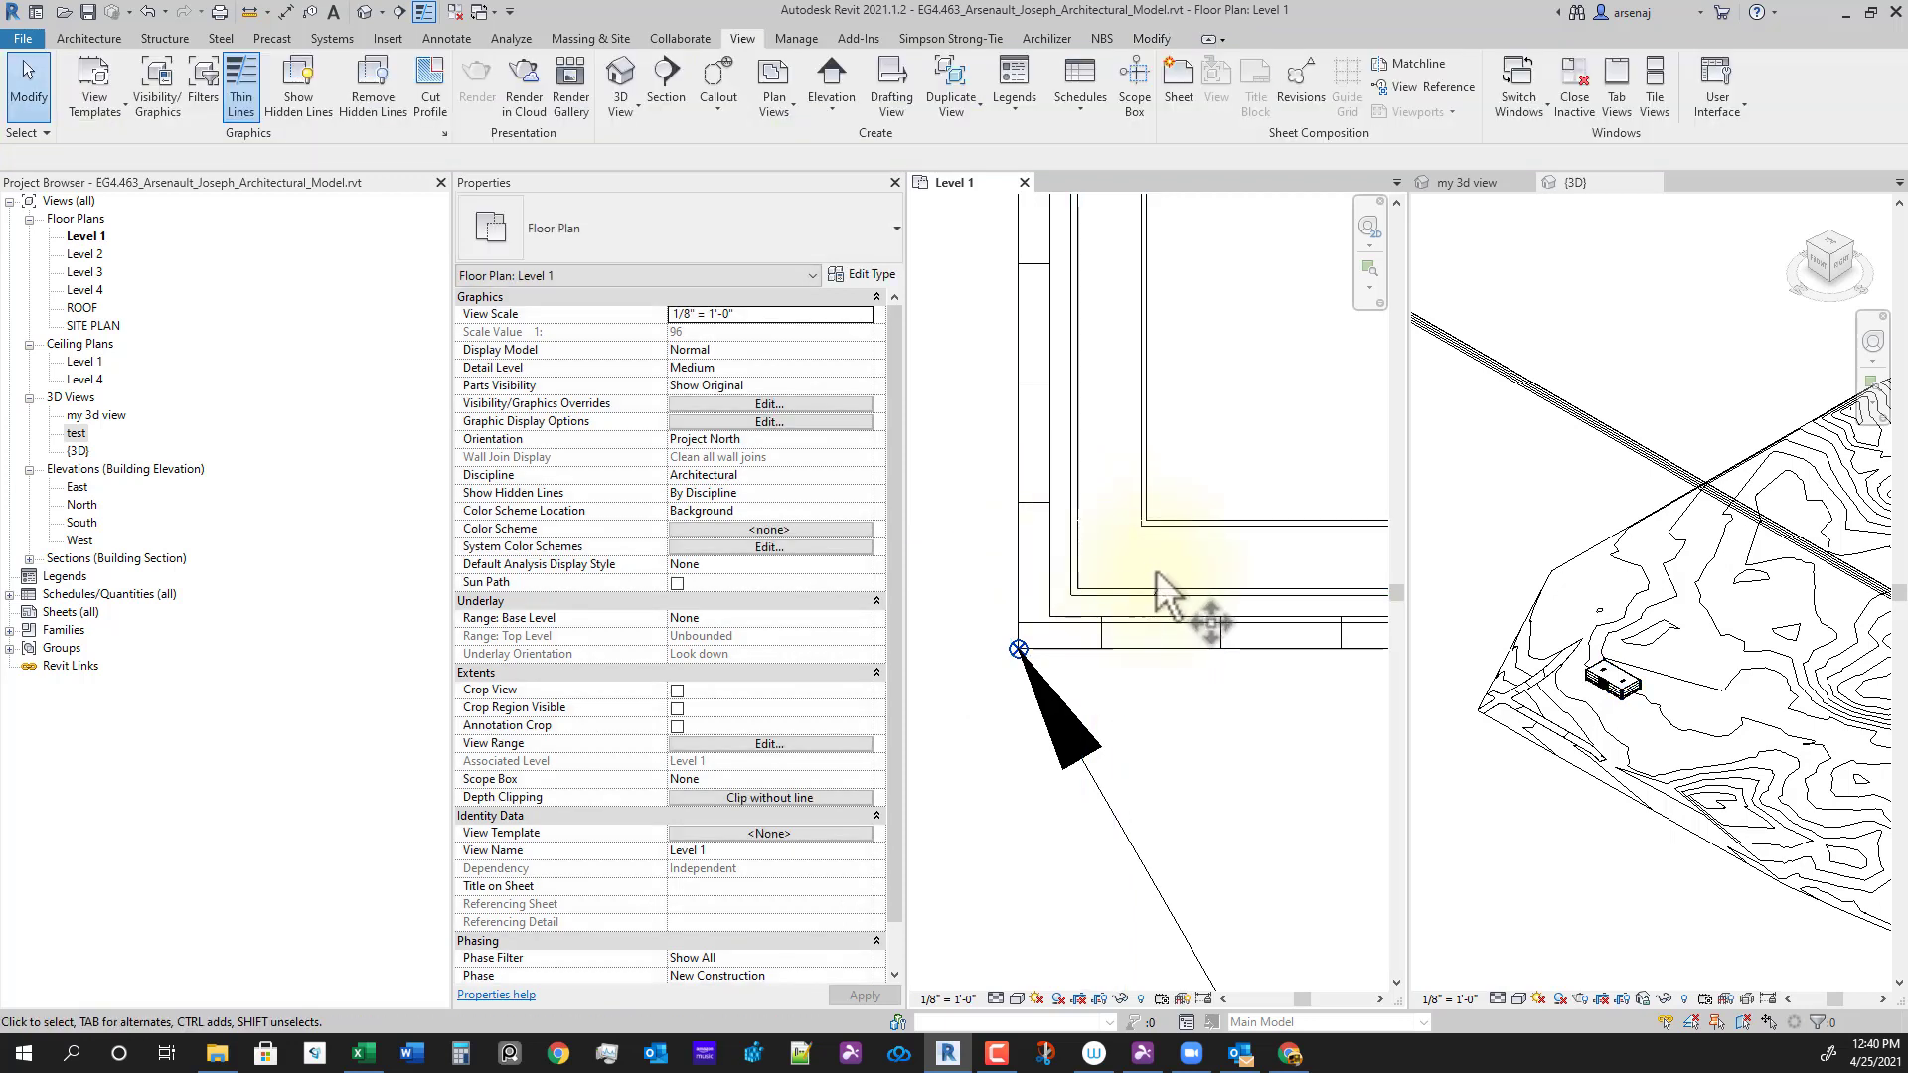
key(r)
key(p)
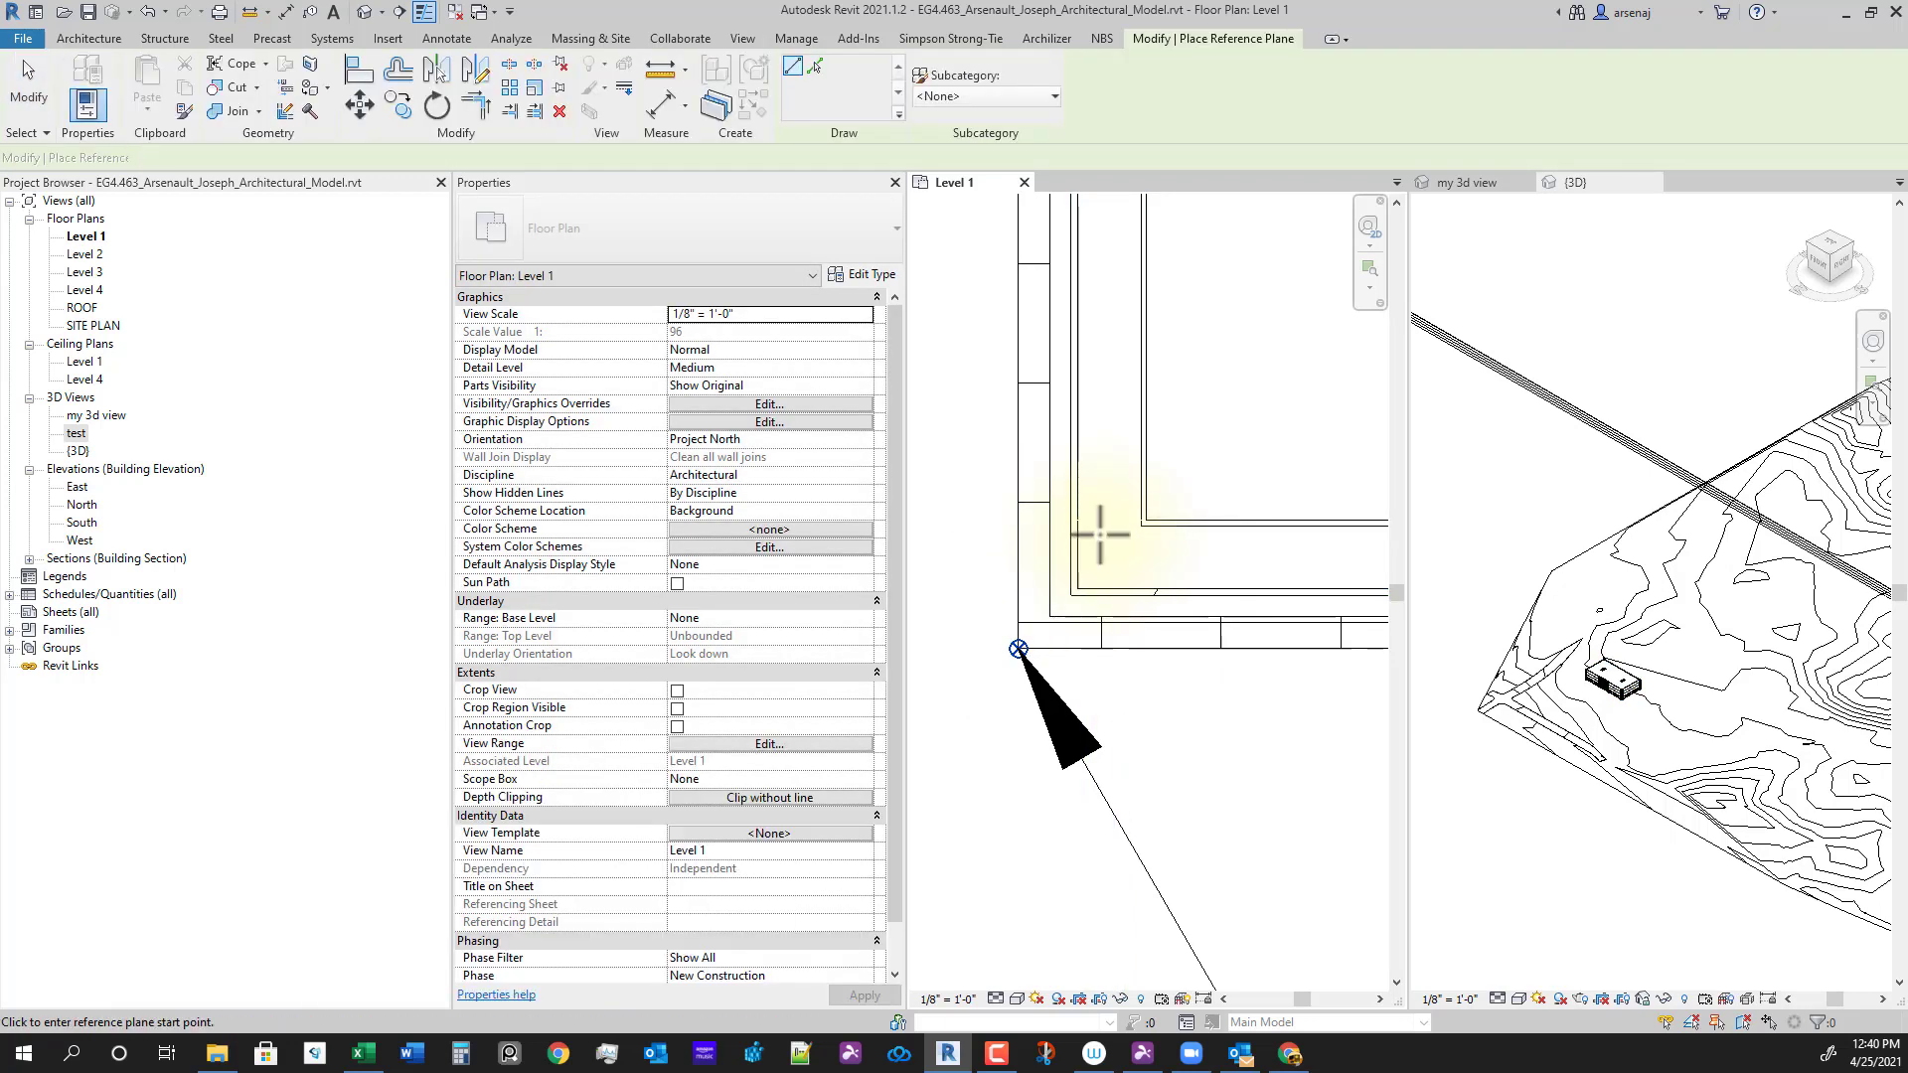
key(Escape)
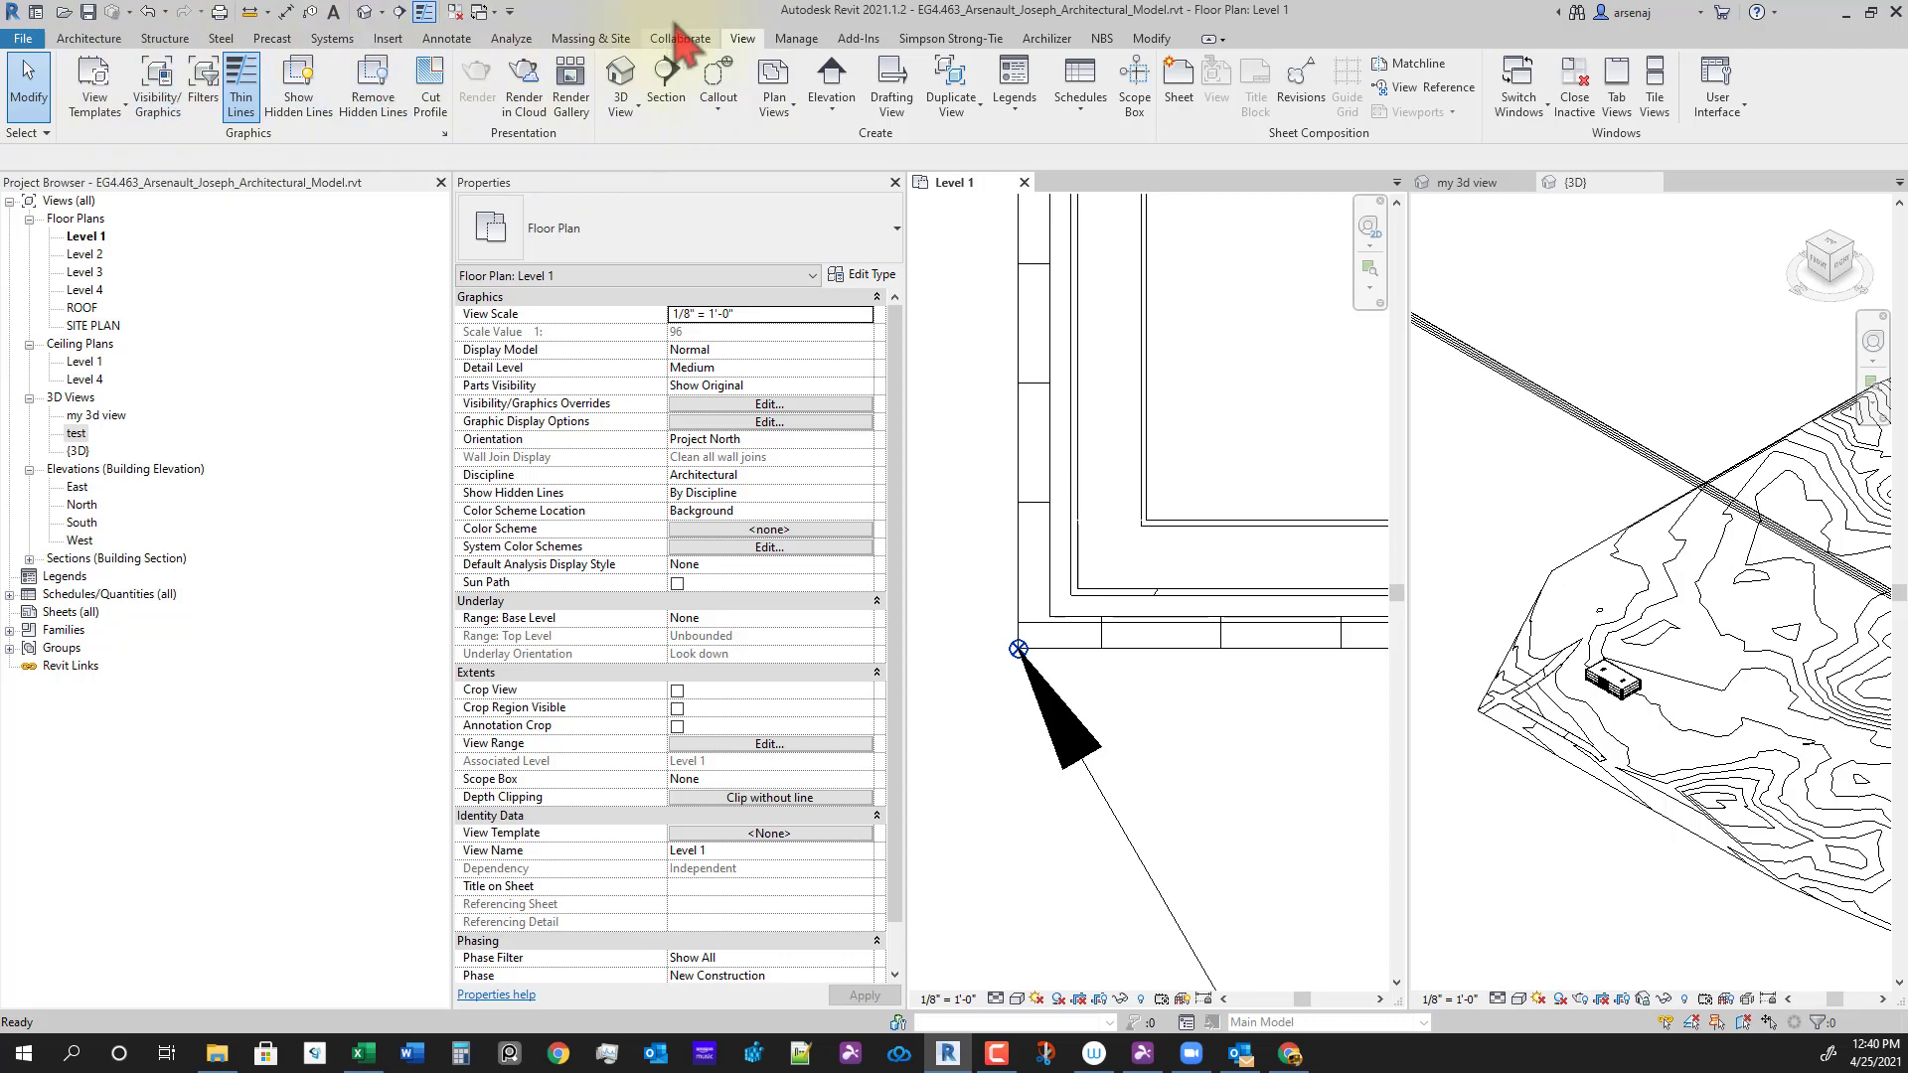
click(89, 38)
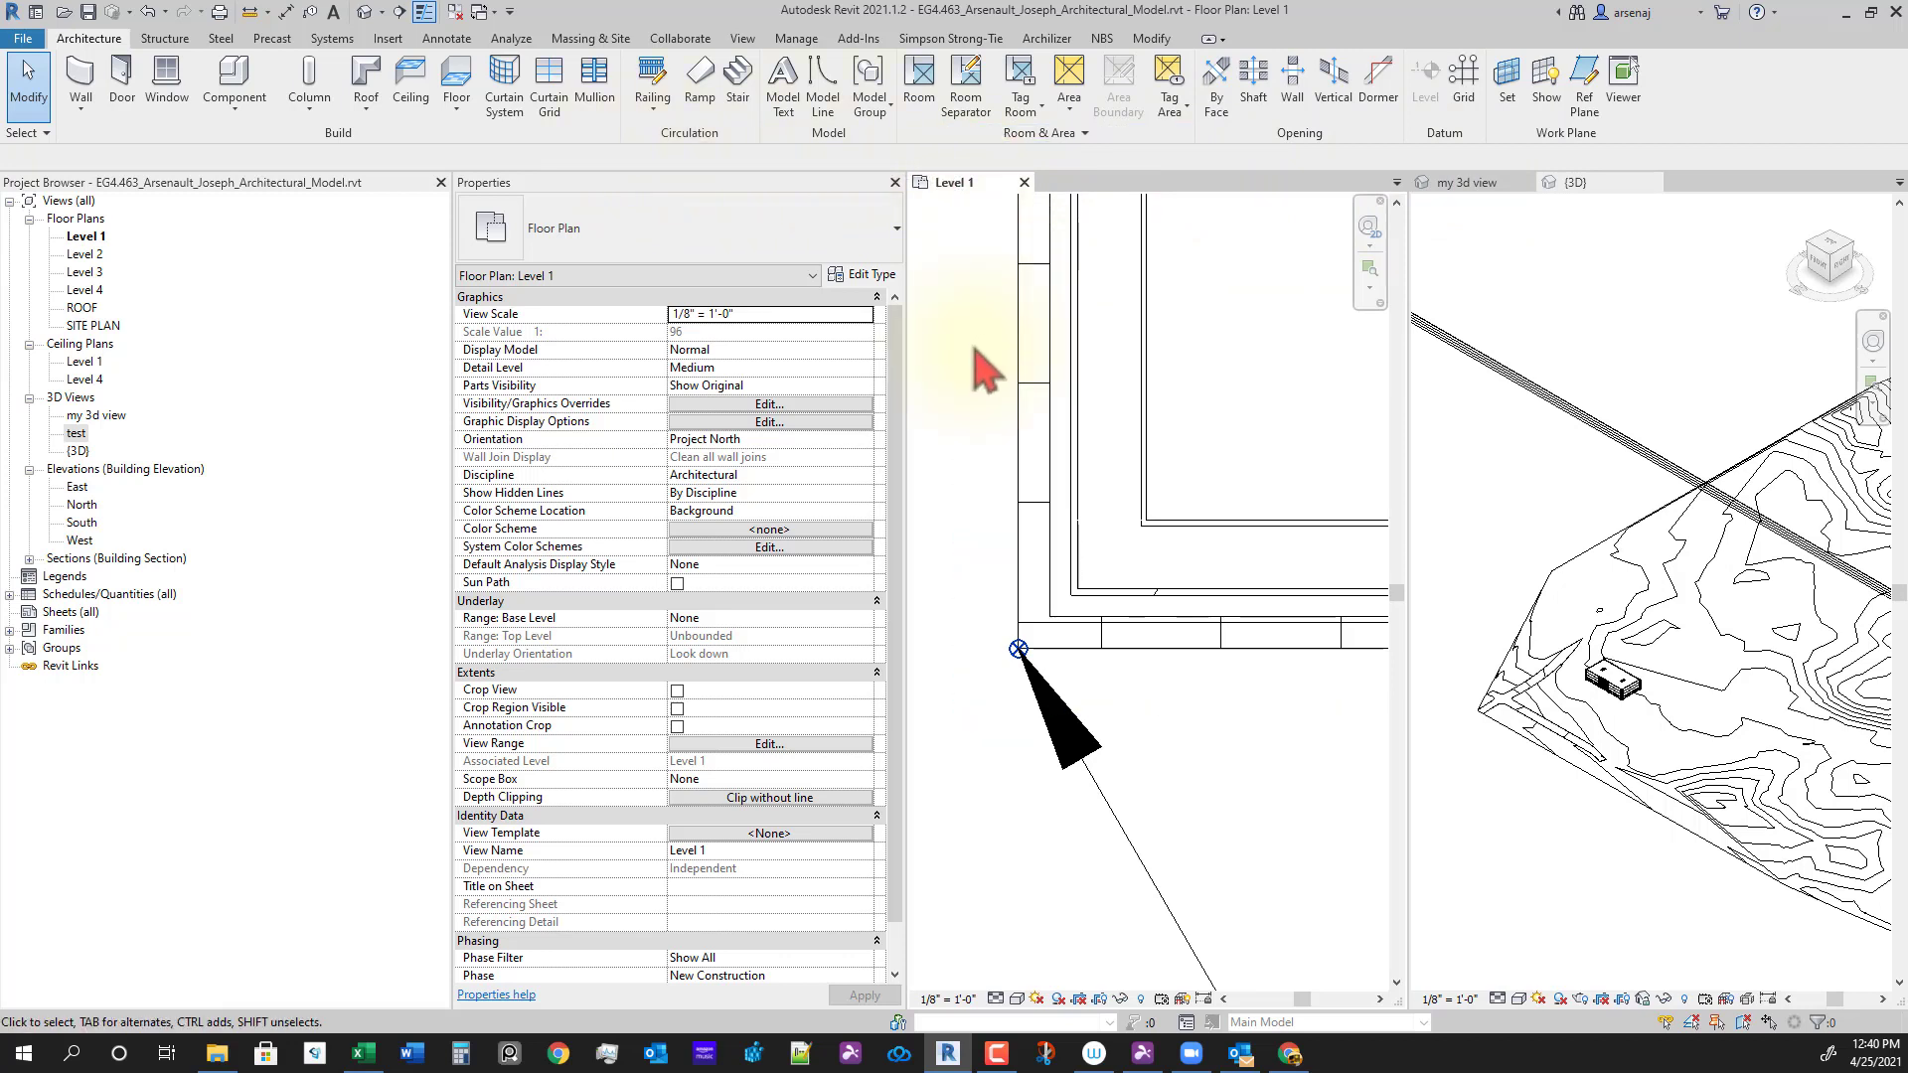
key(p)
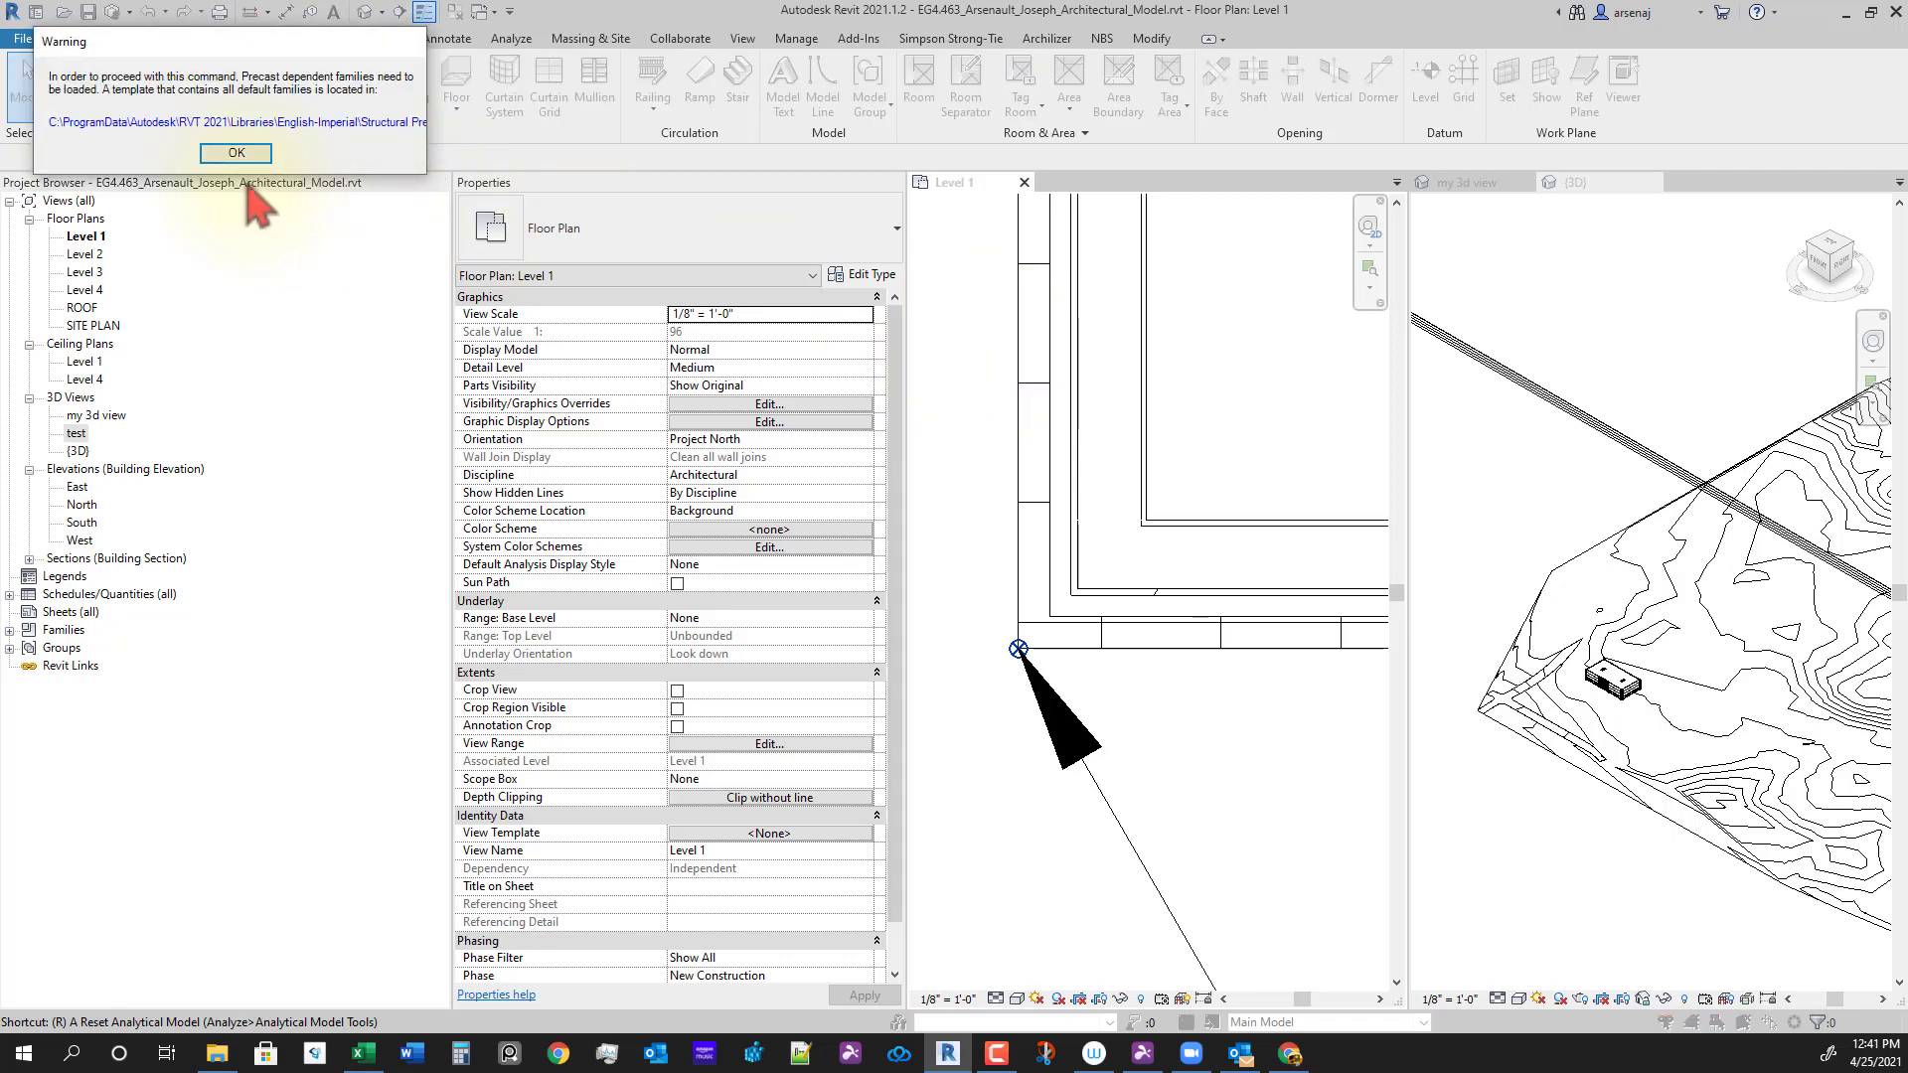
click(236, 154)
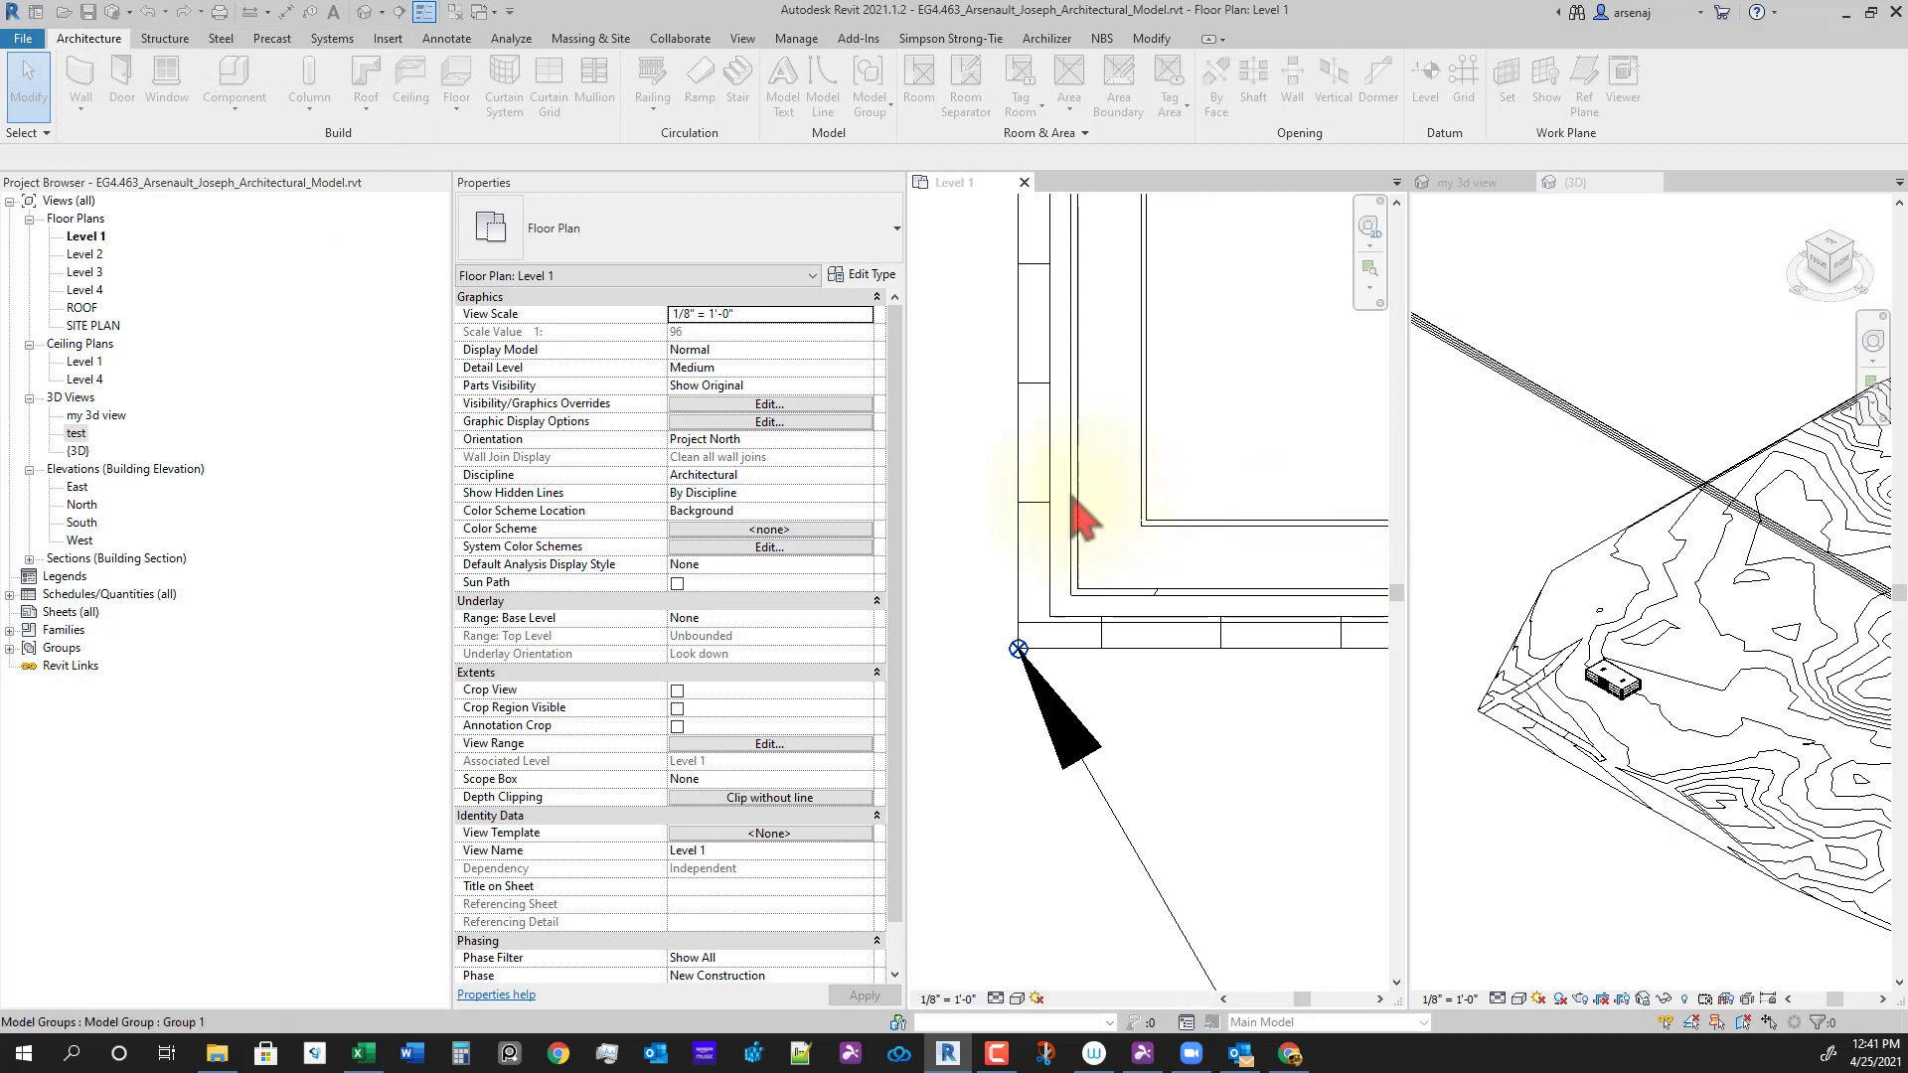
click(1142, 426)
middle_drag(1060, 444, 1114, 450)
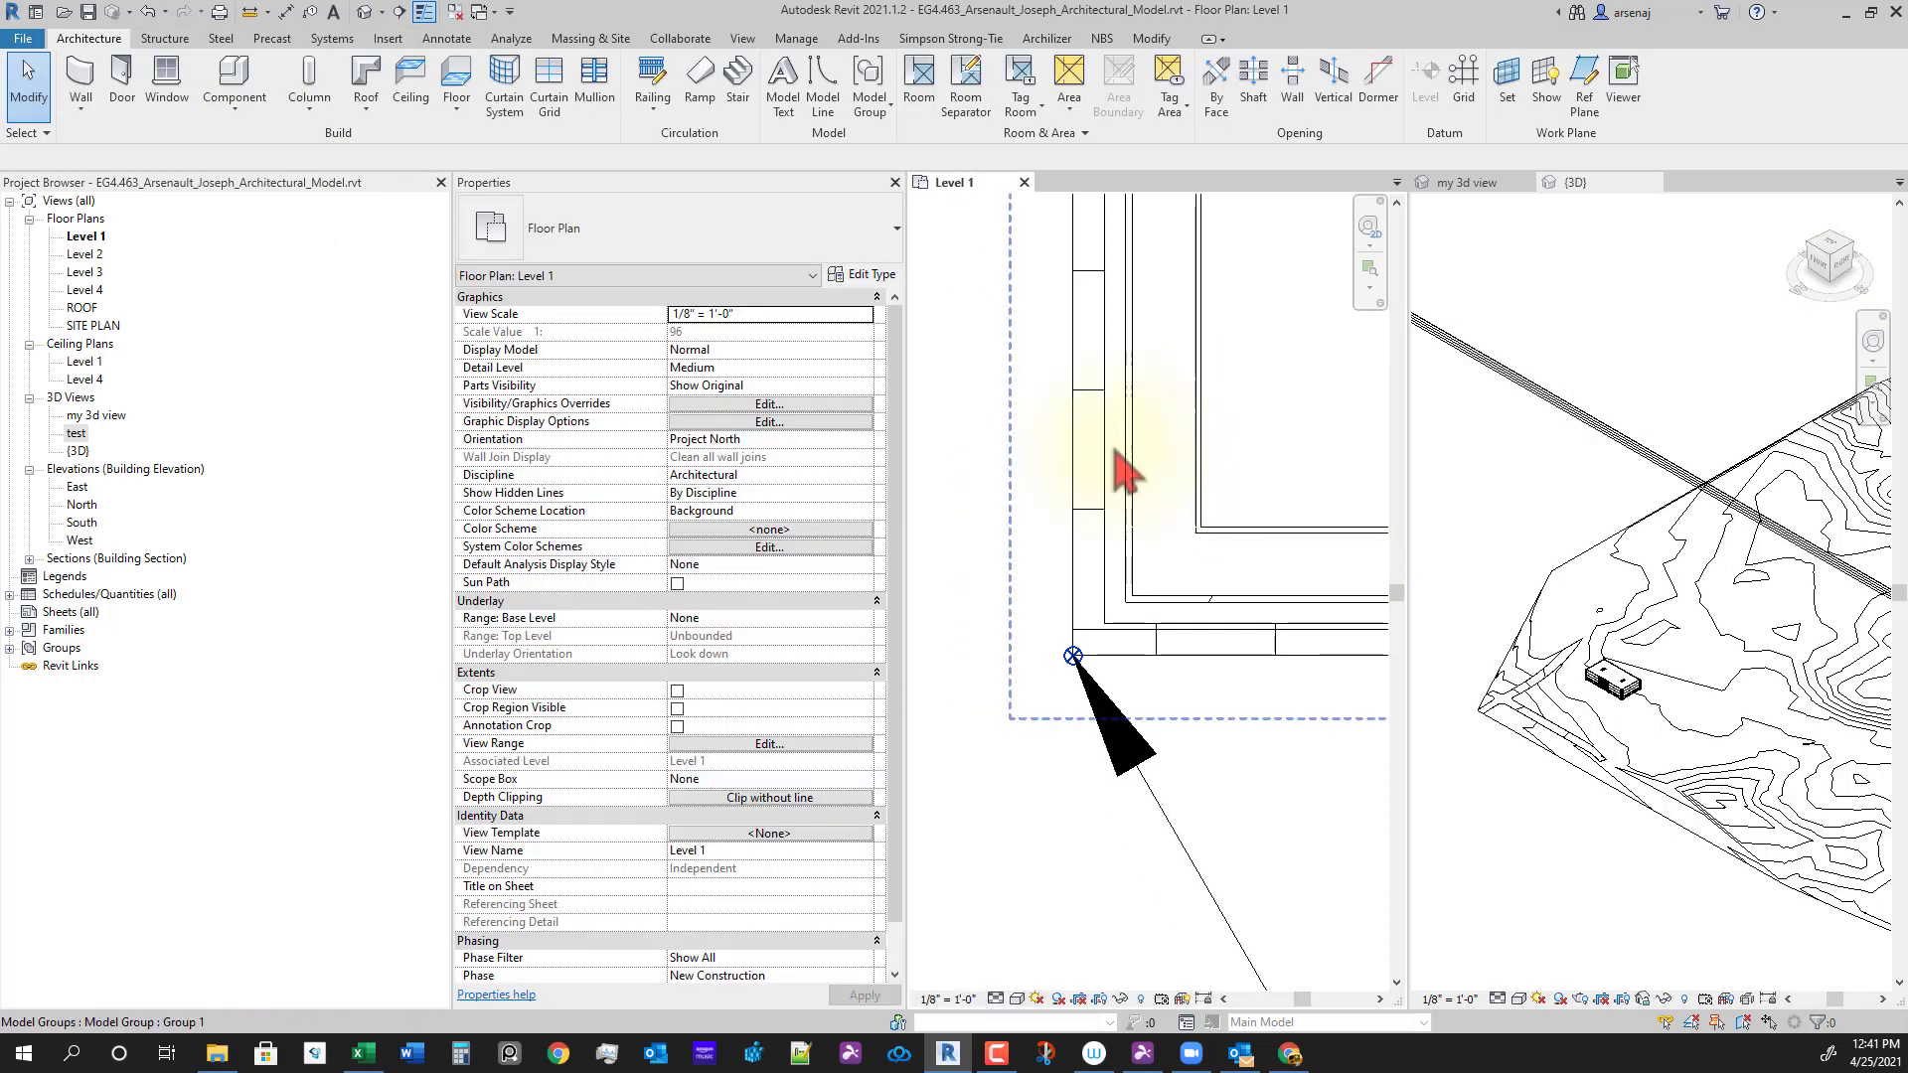
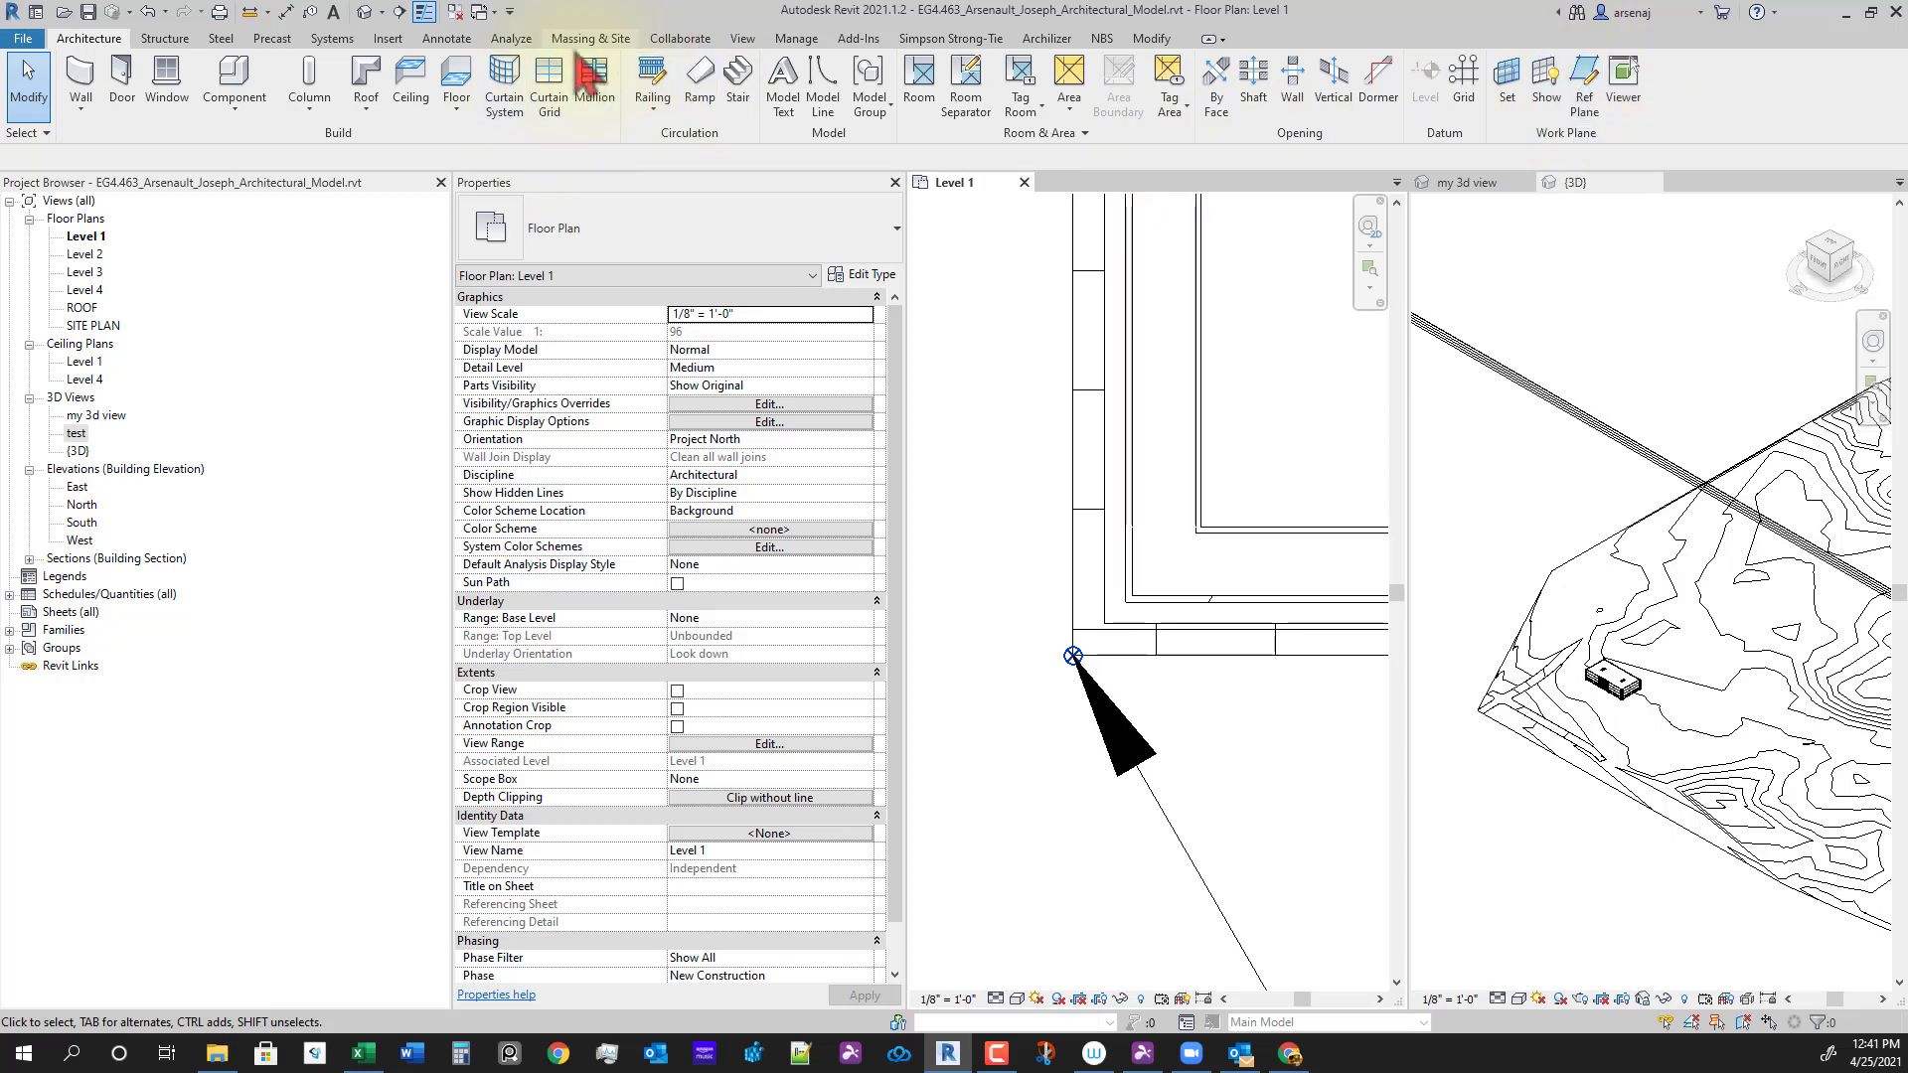
click(446, 43)
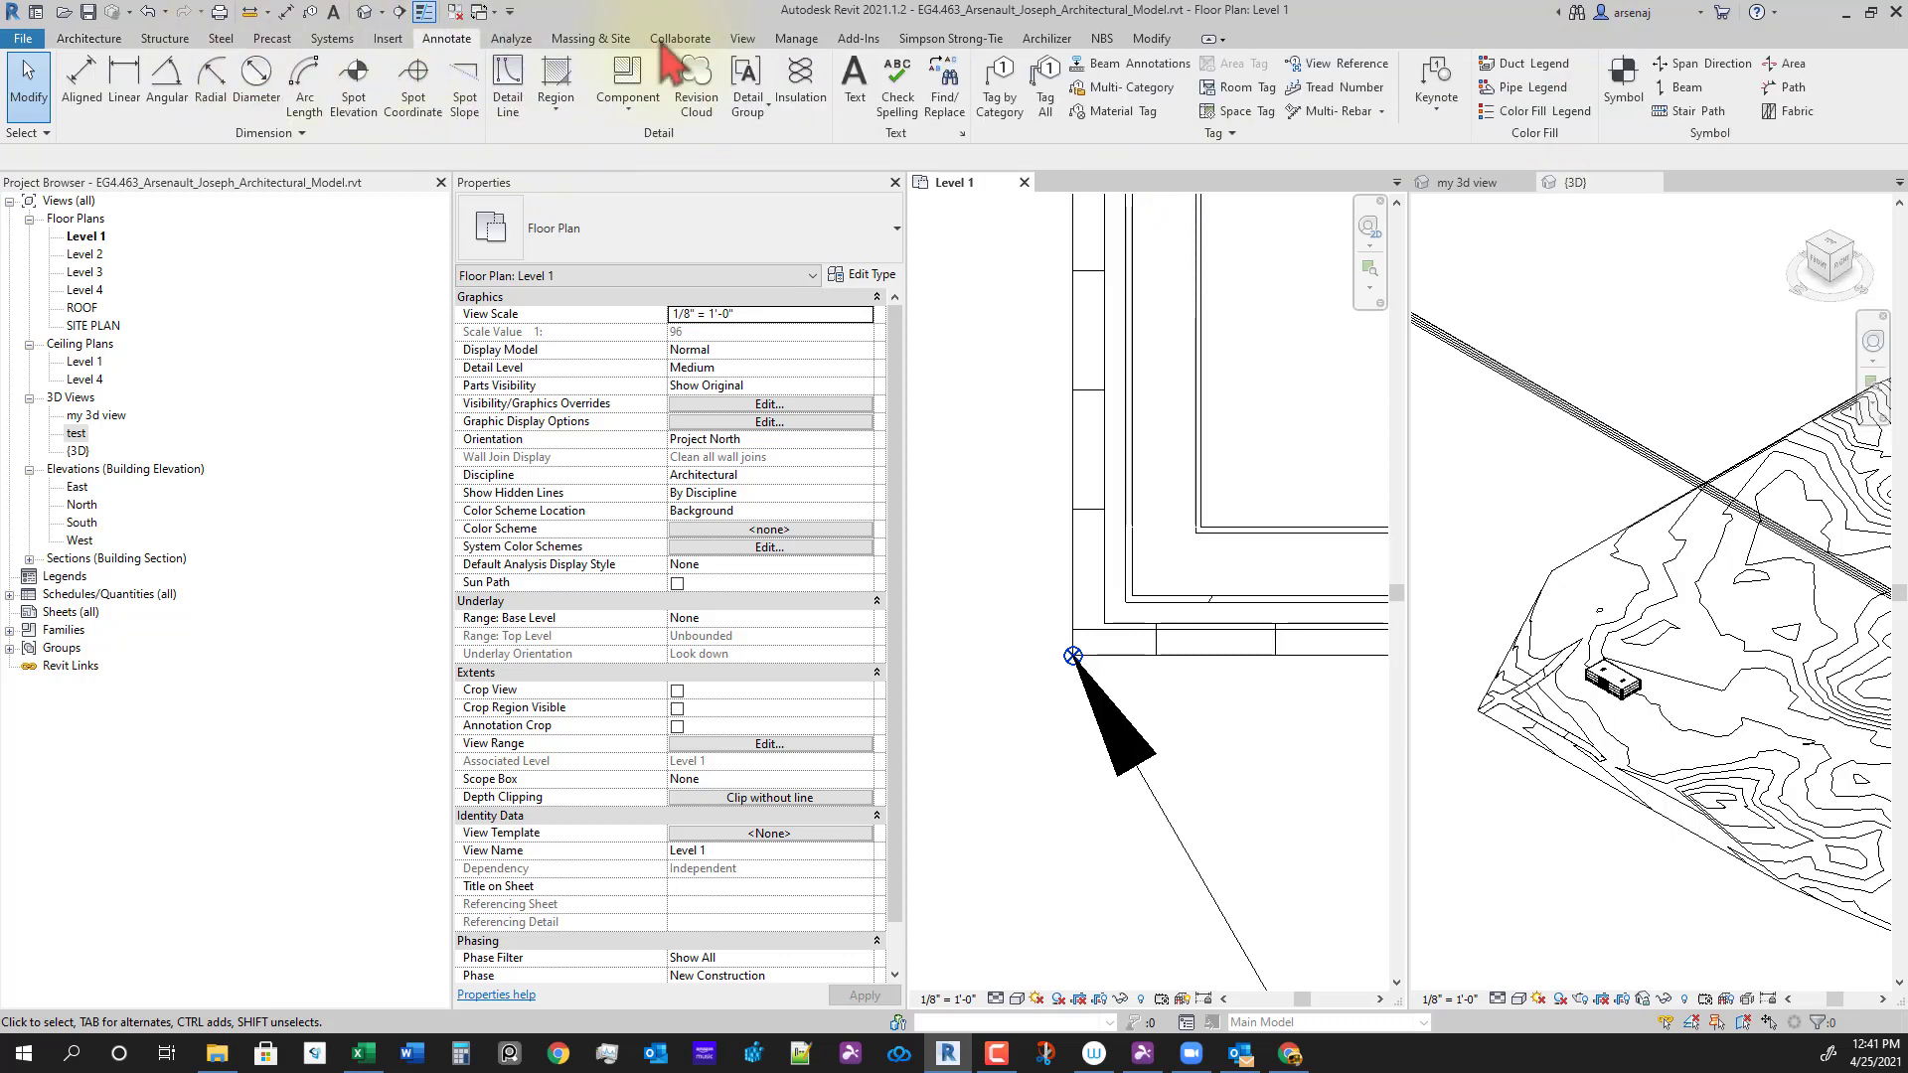
click(743, 40)
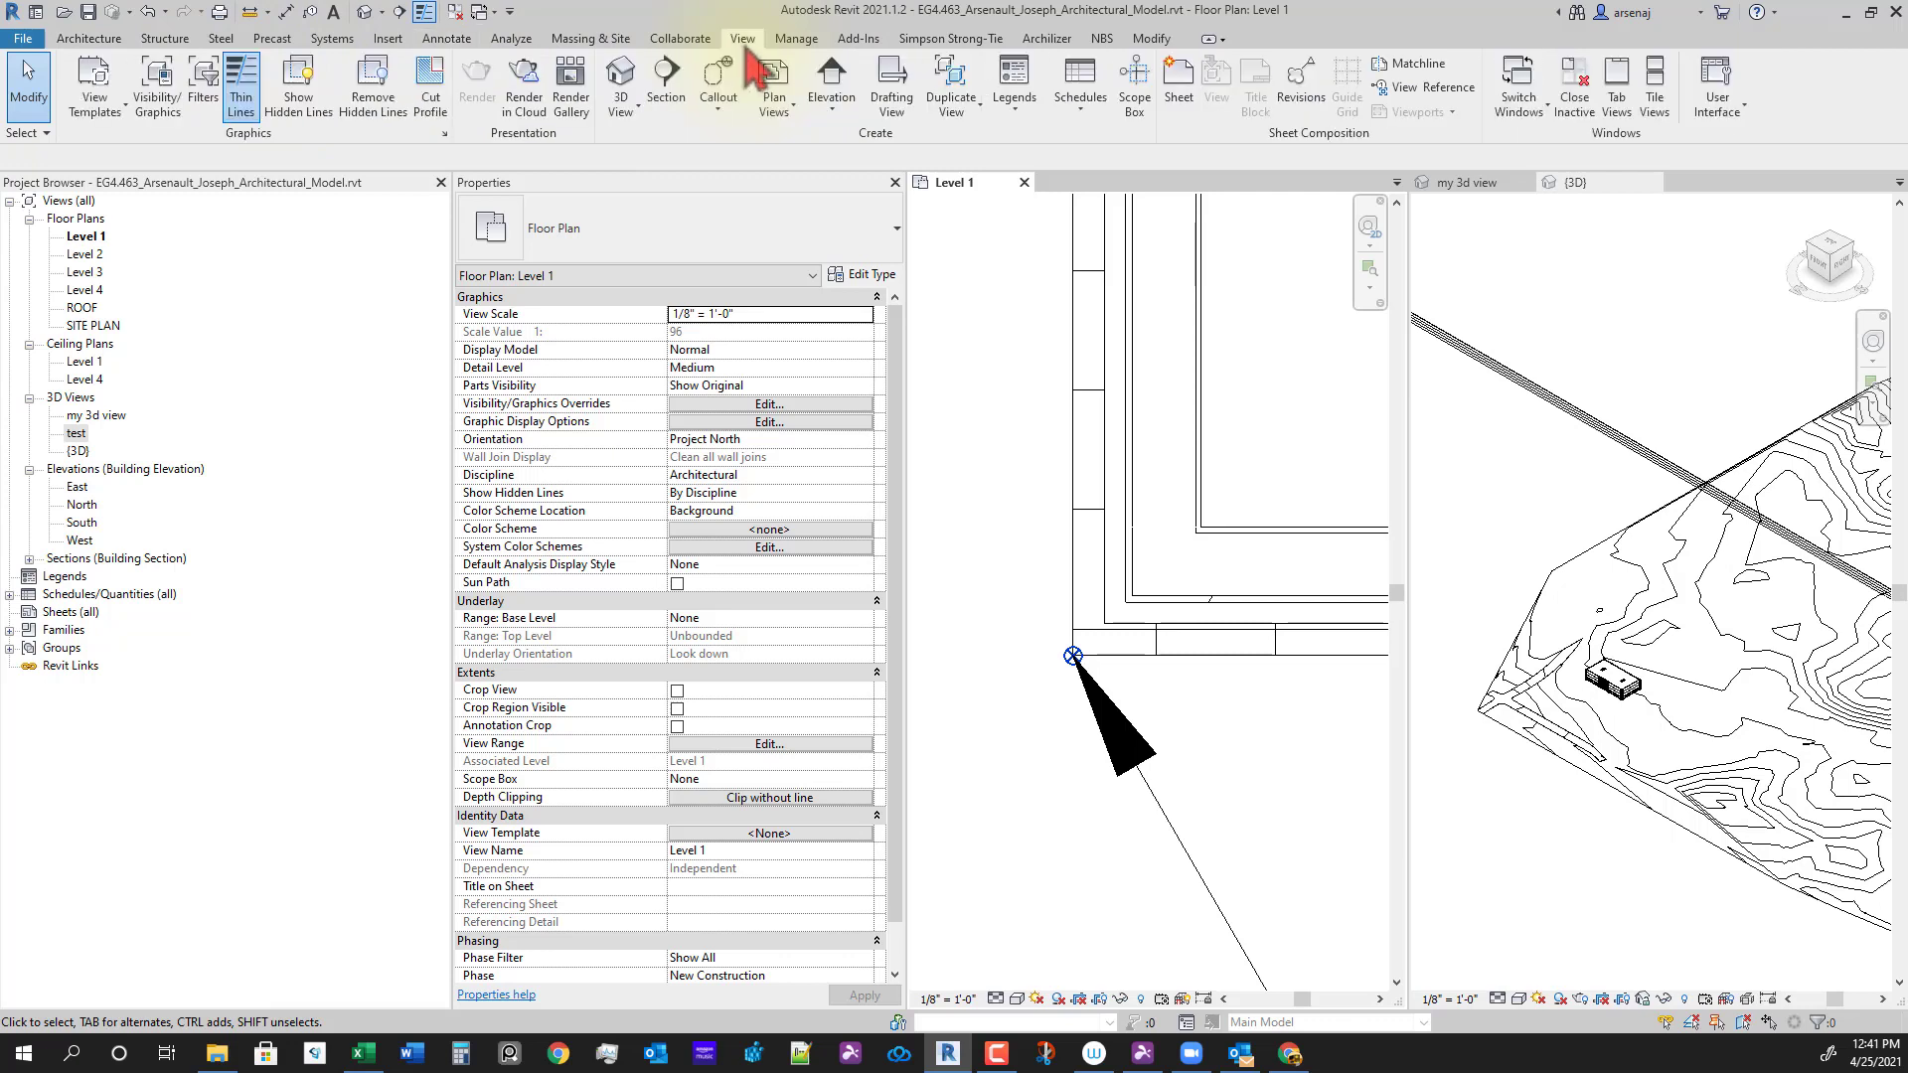
click(88, 40)
click(151, 40)
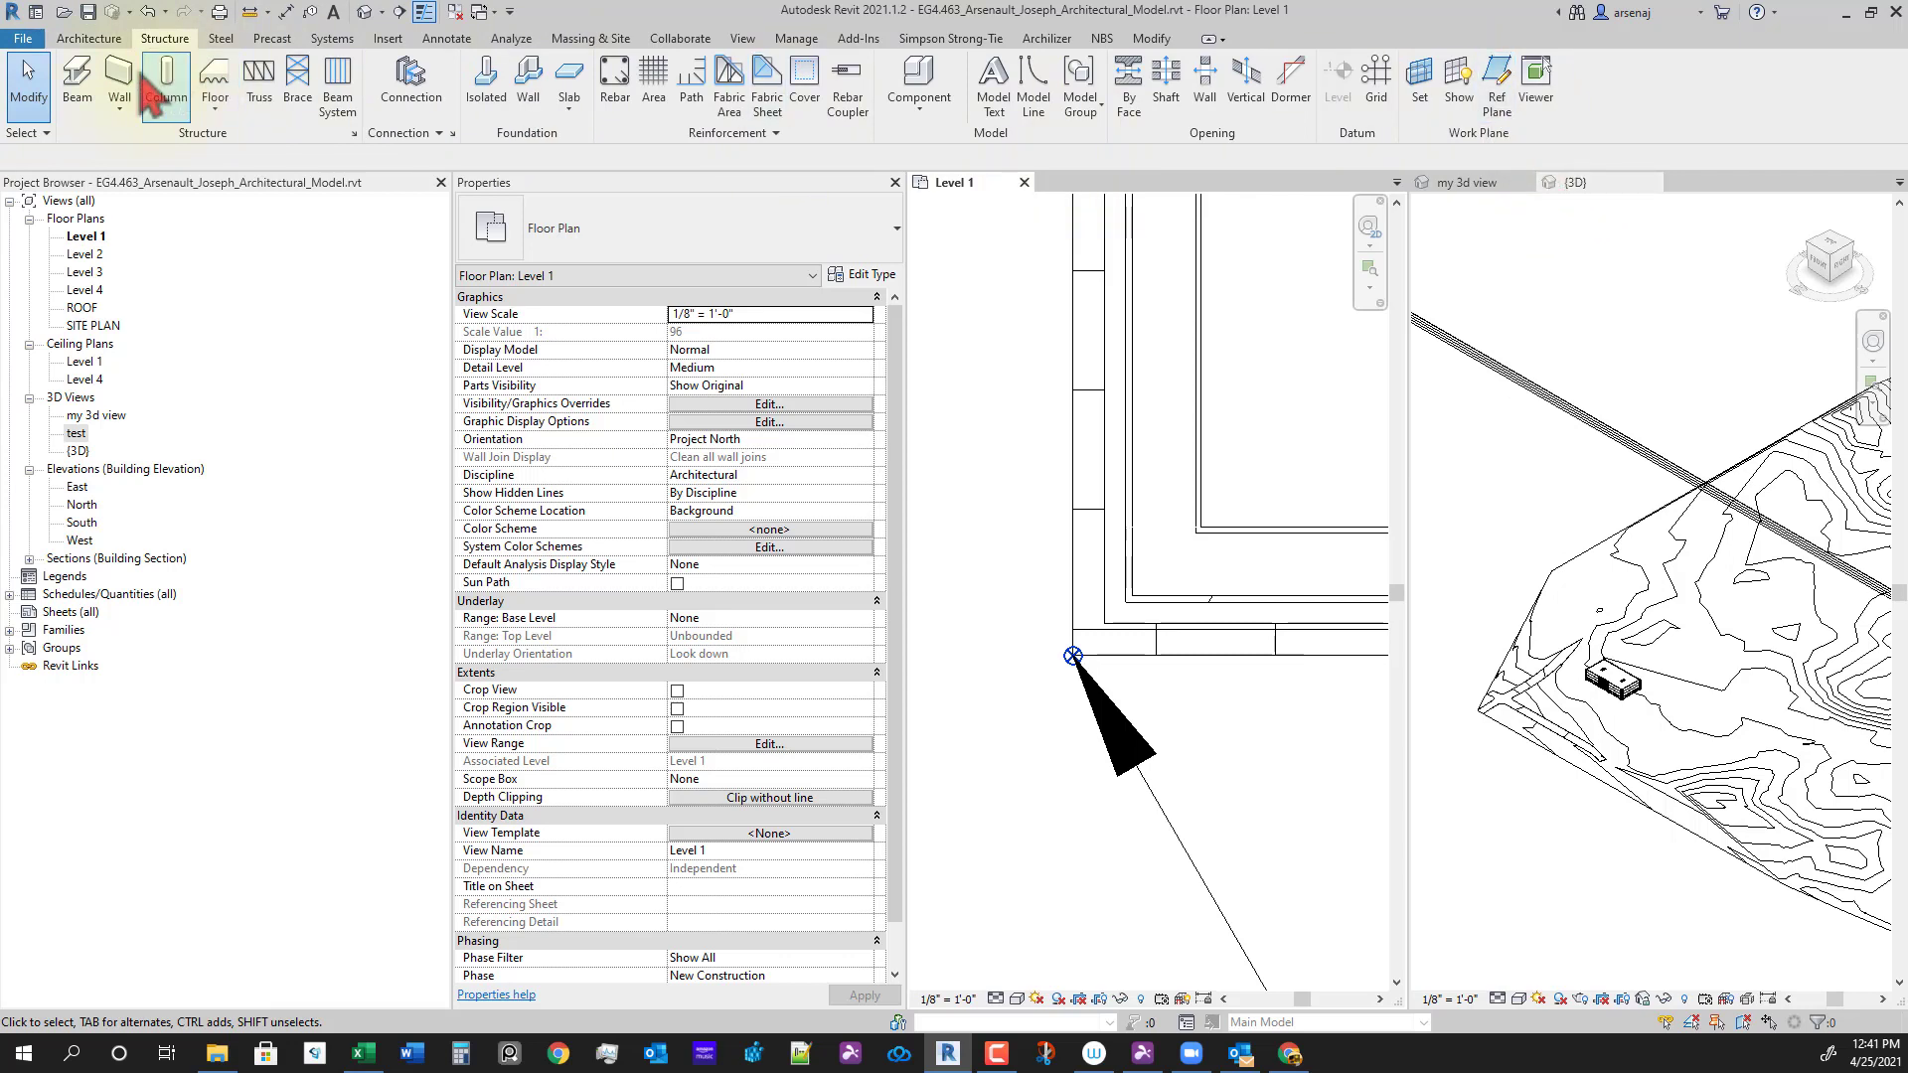
click(88, 38)
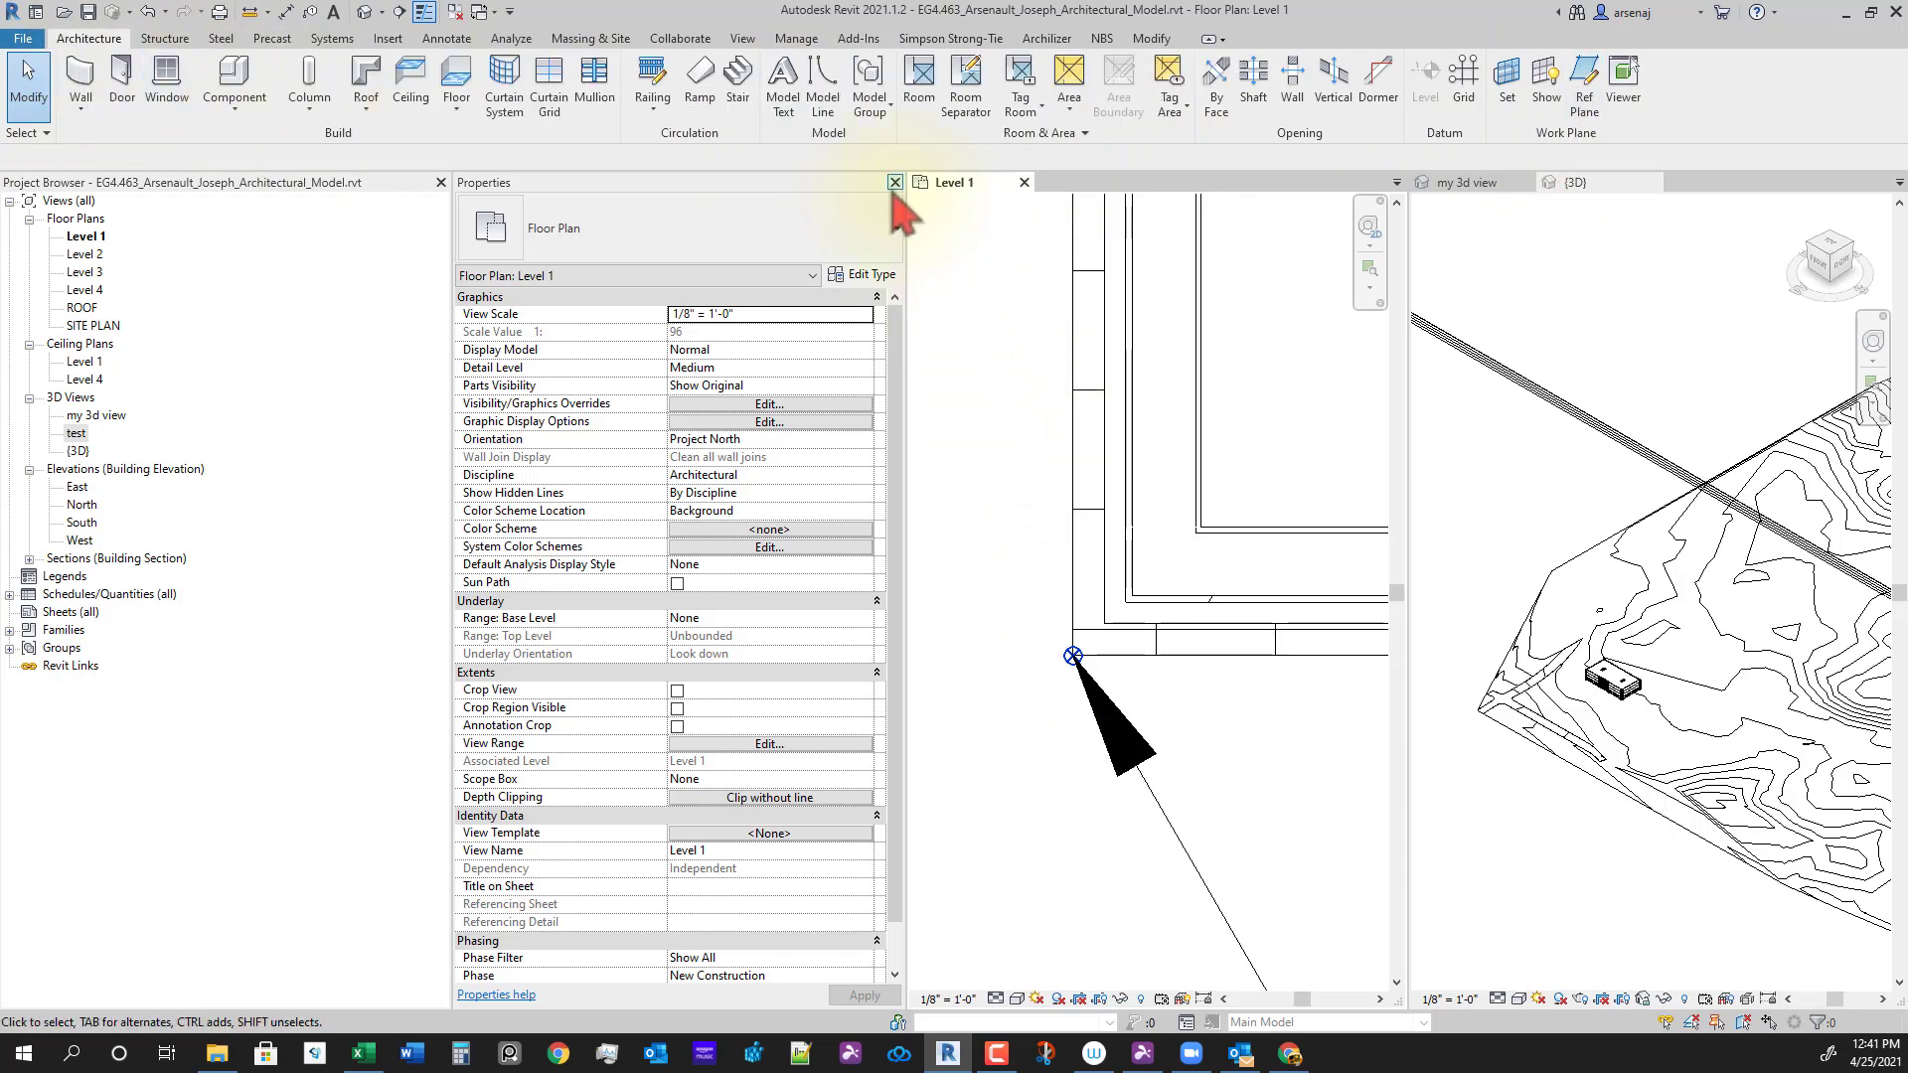
Step: Draw a vertical reference plane with 0' 0" offset along the exterior wall's outer face, through the project base point
click(1584, 81)
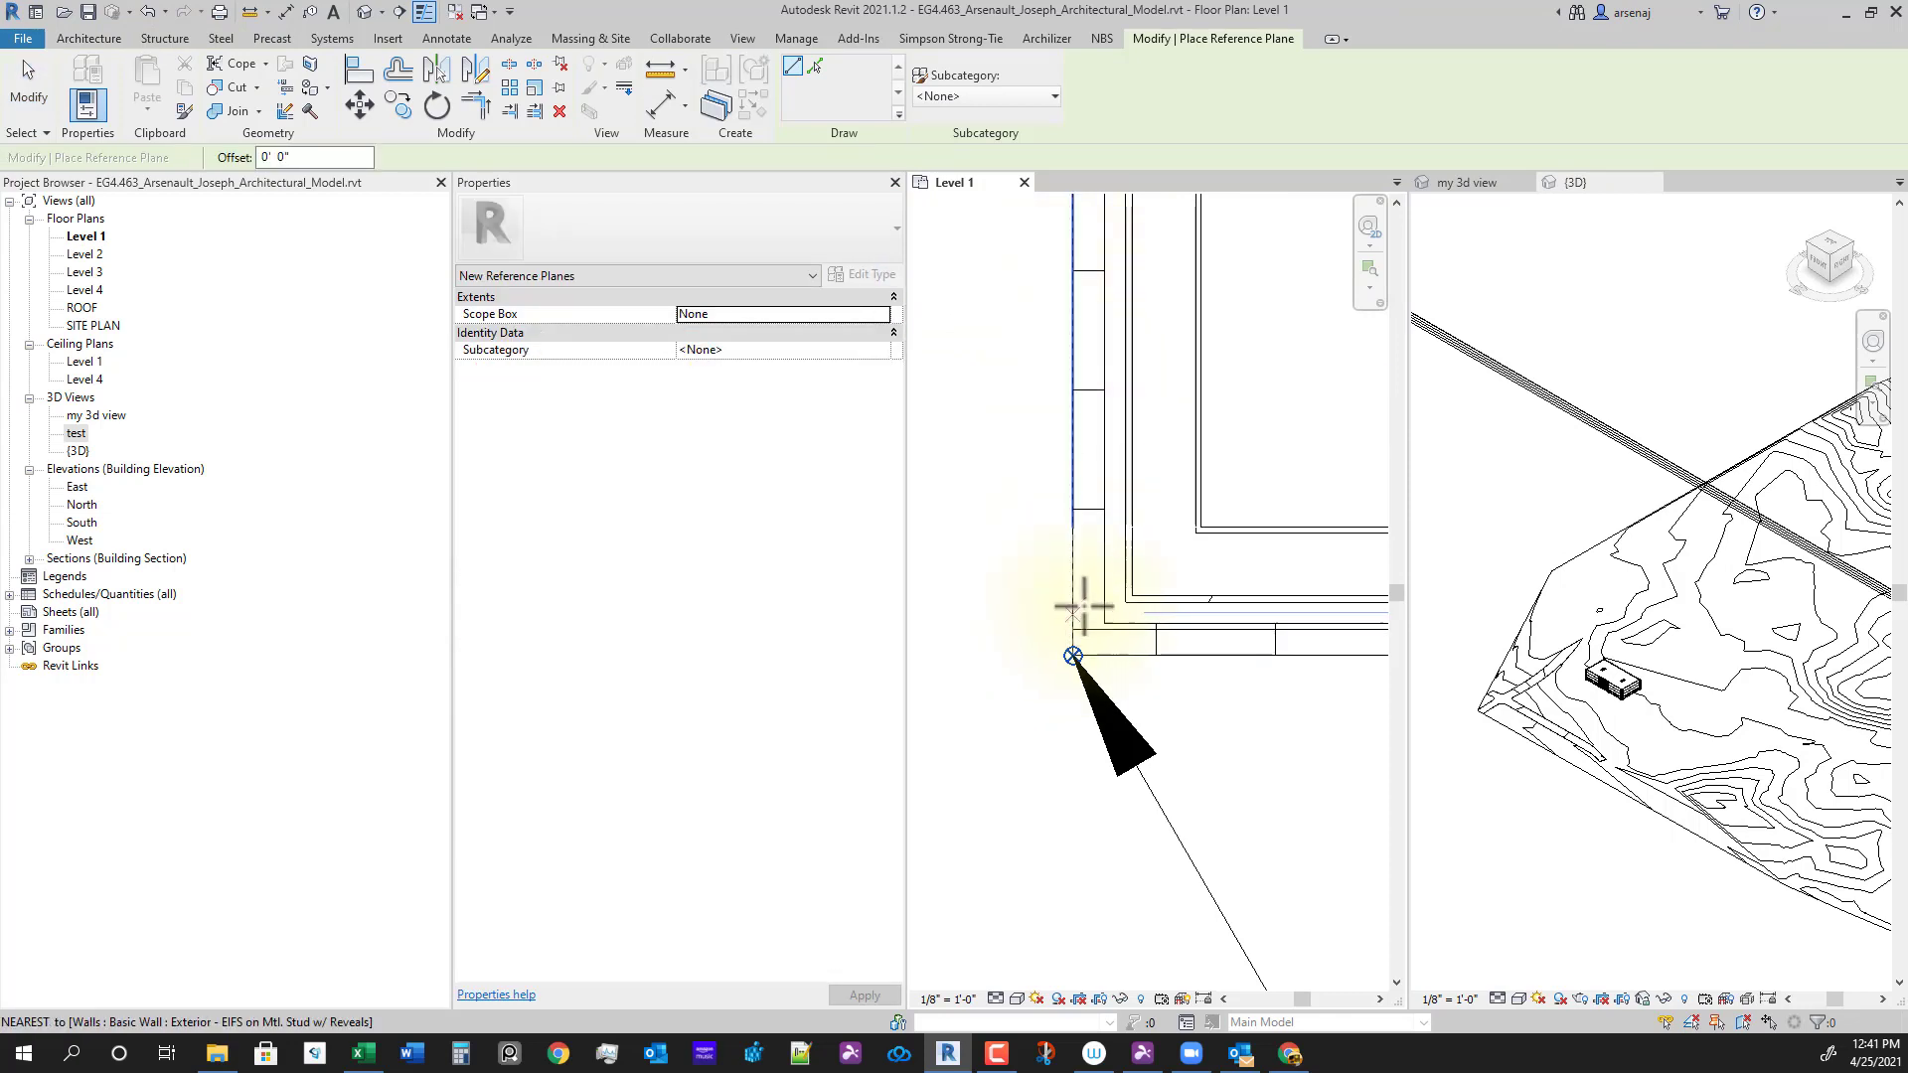
click(1078, 359)
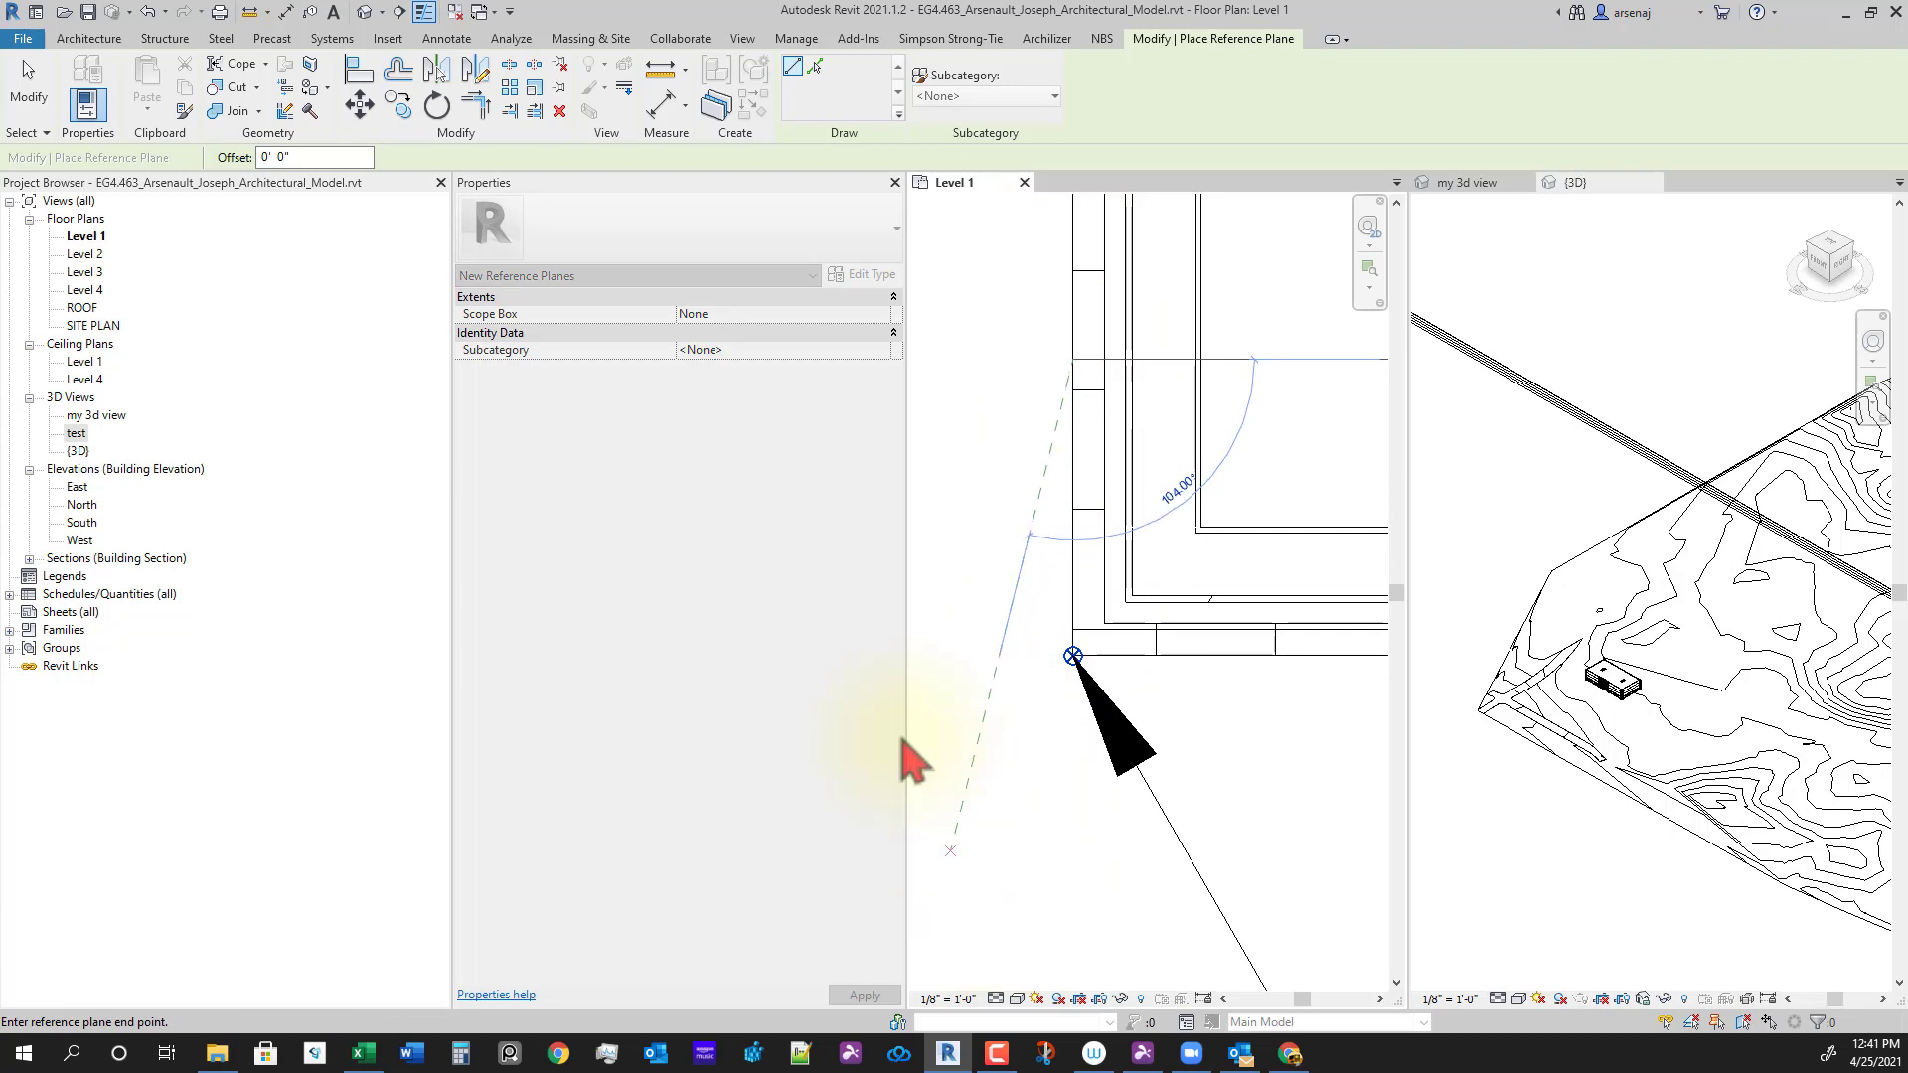
scroll(1133, 552, down, 2)
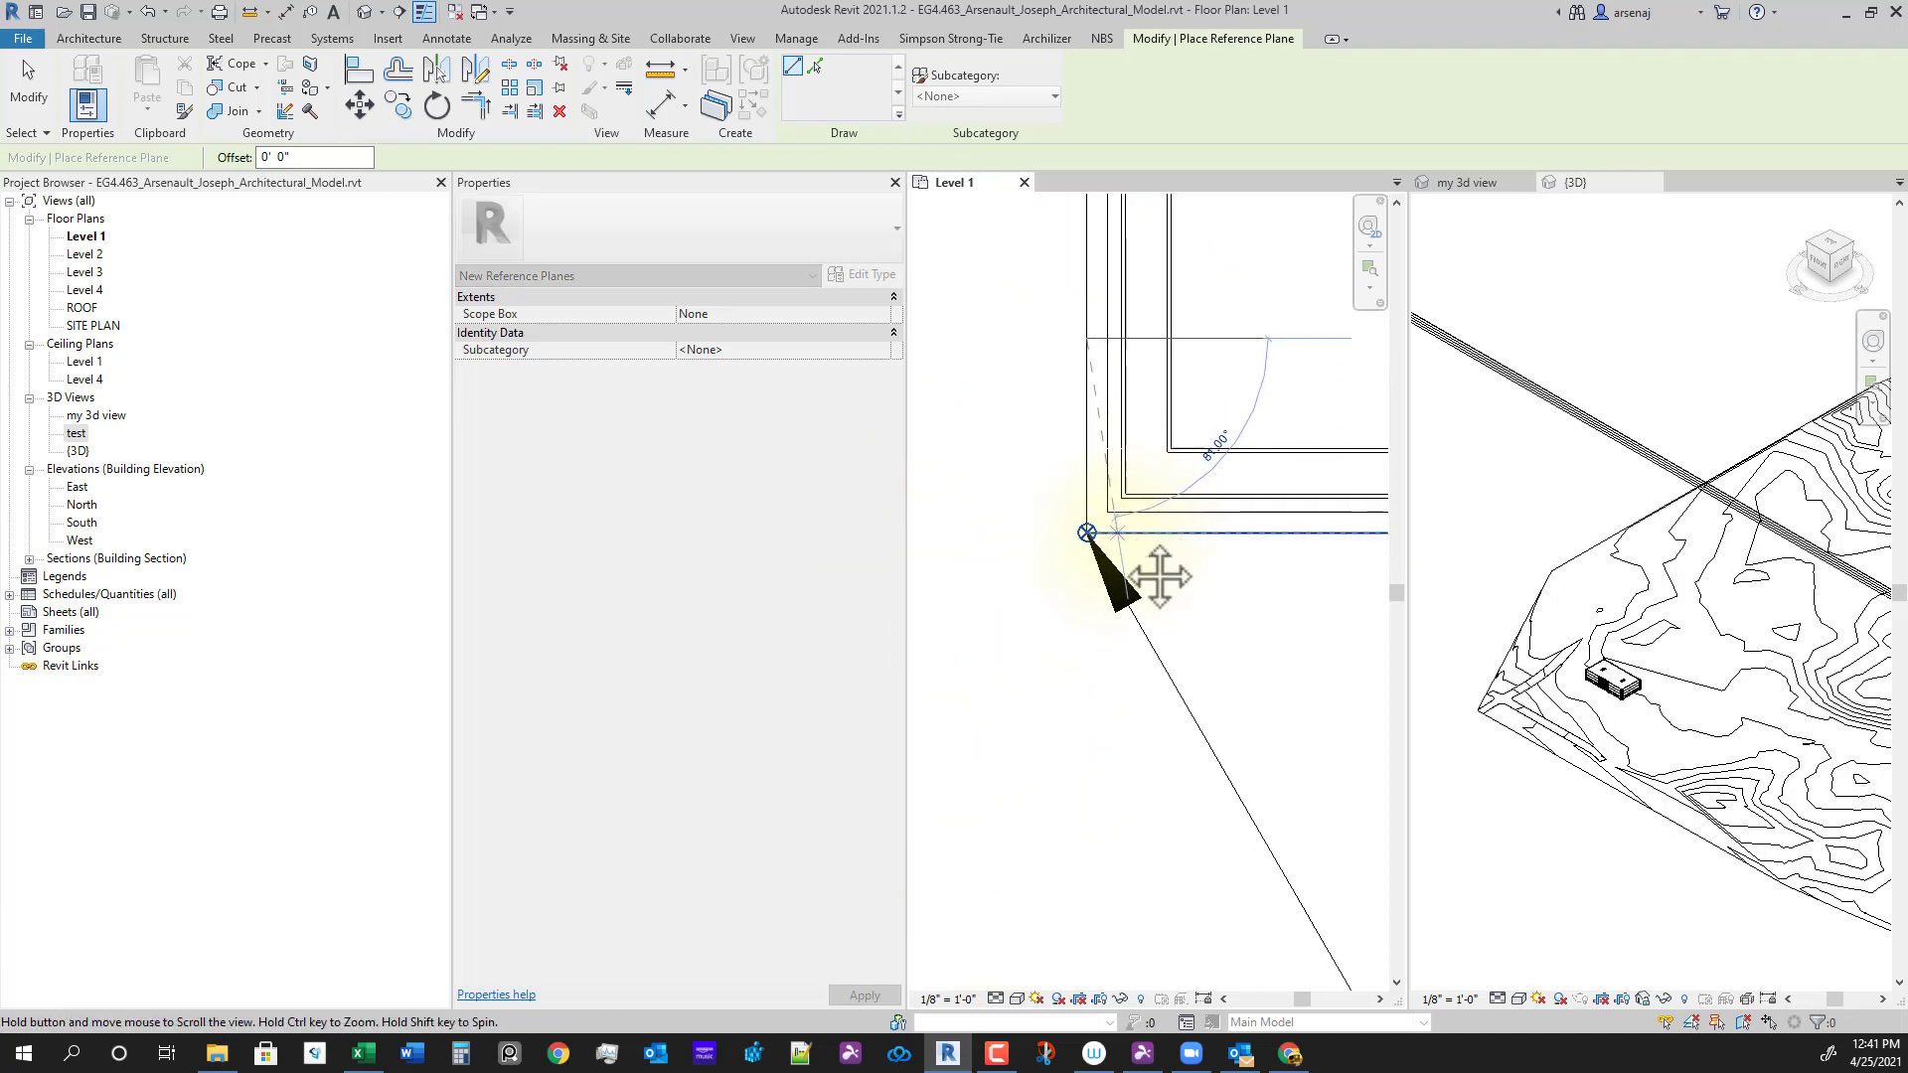
click(1118, 888)
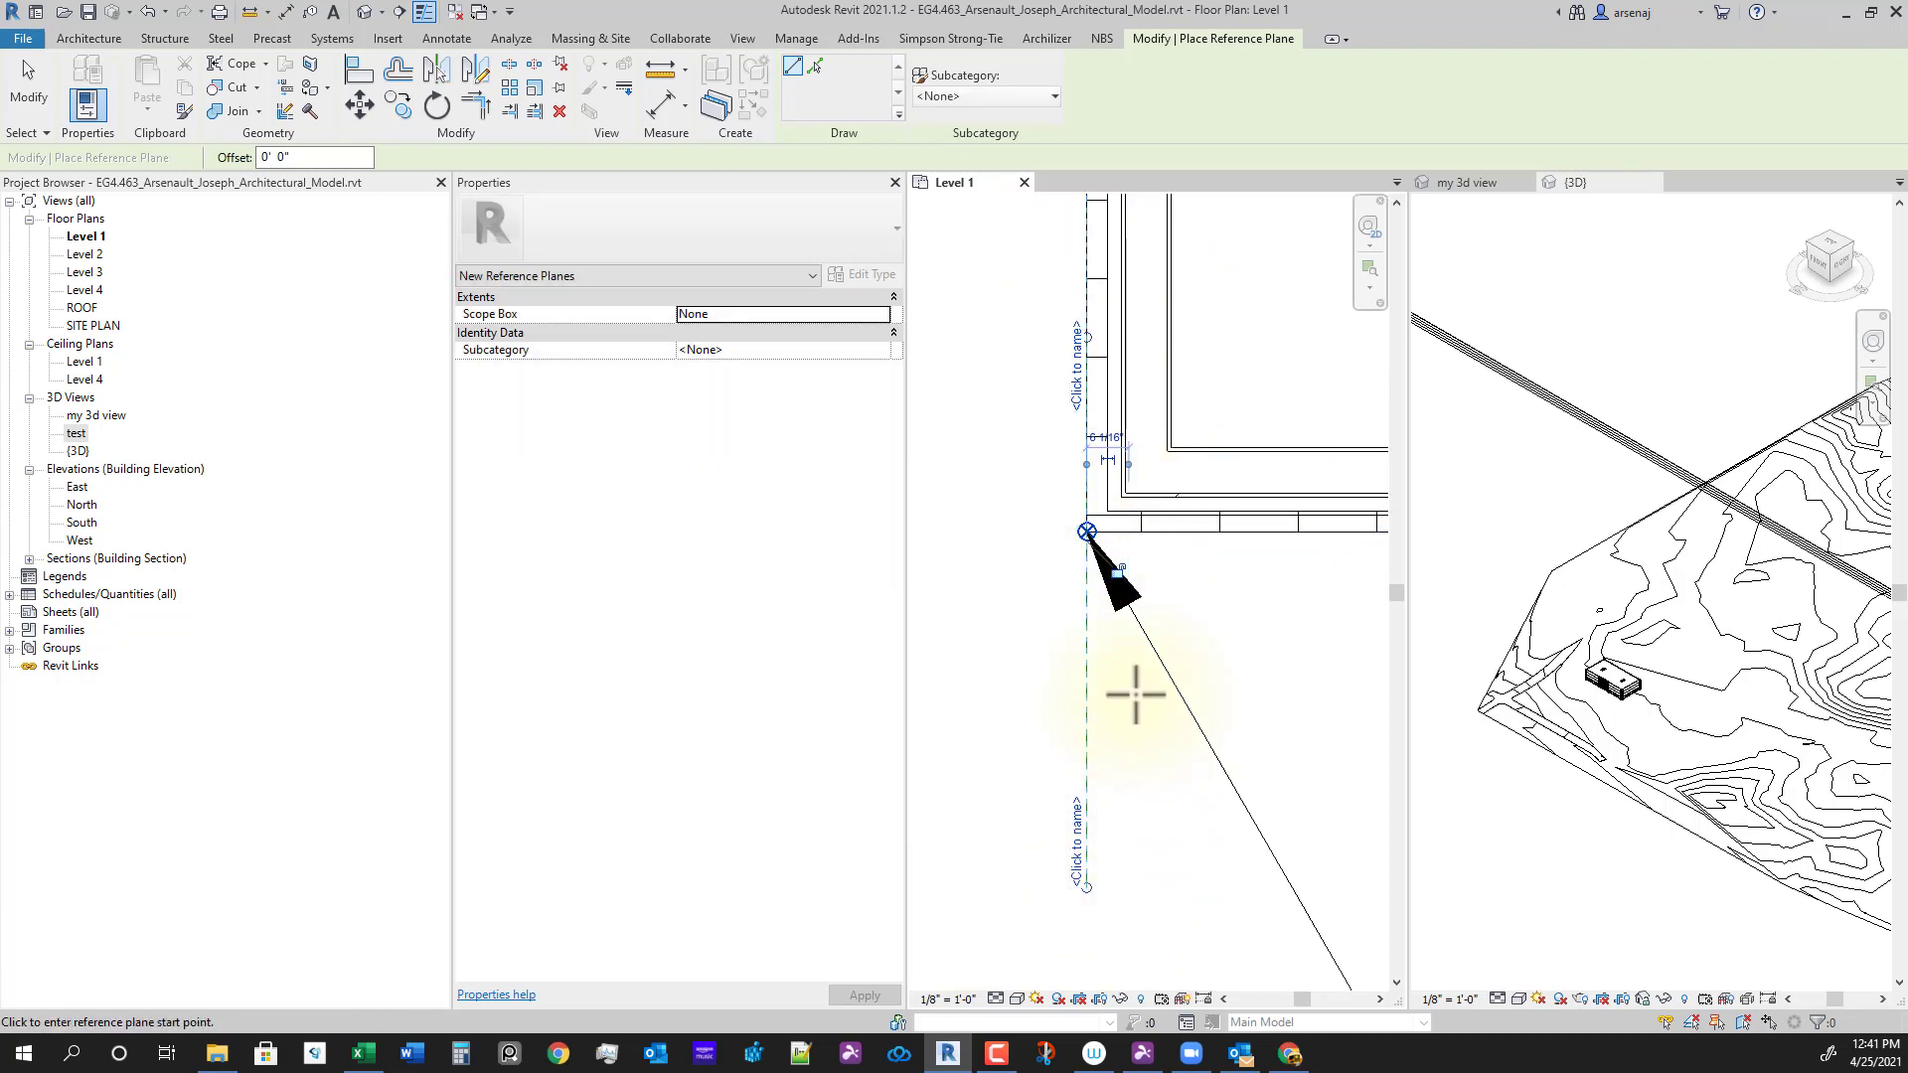
key(Escape)
key(Escape)
middle_drag(1138, 669, 1117, 741)
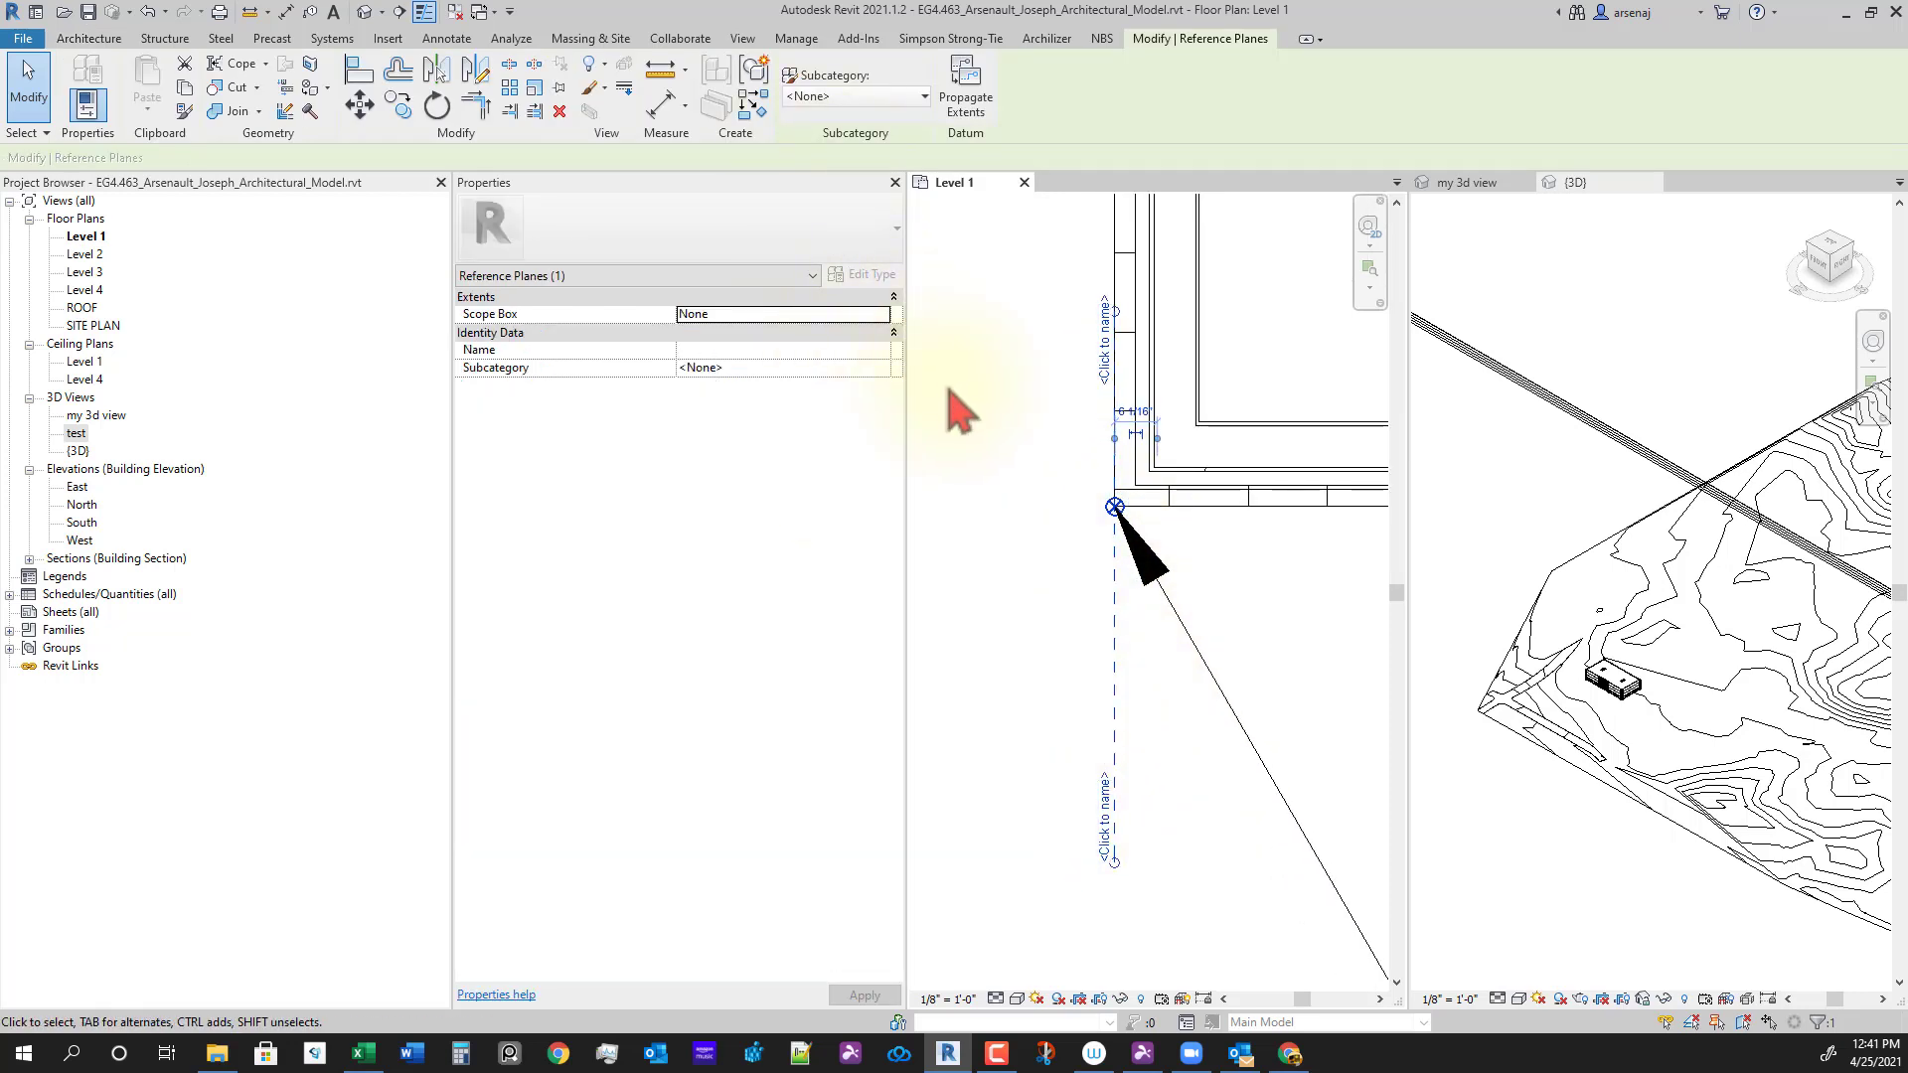
key(Escape)
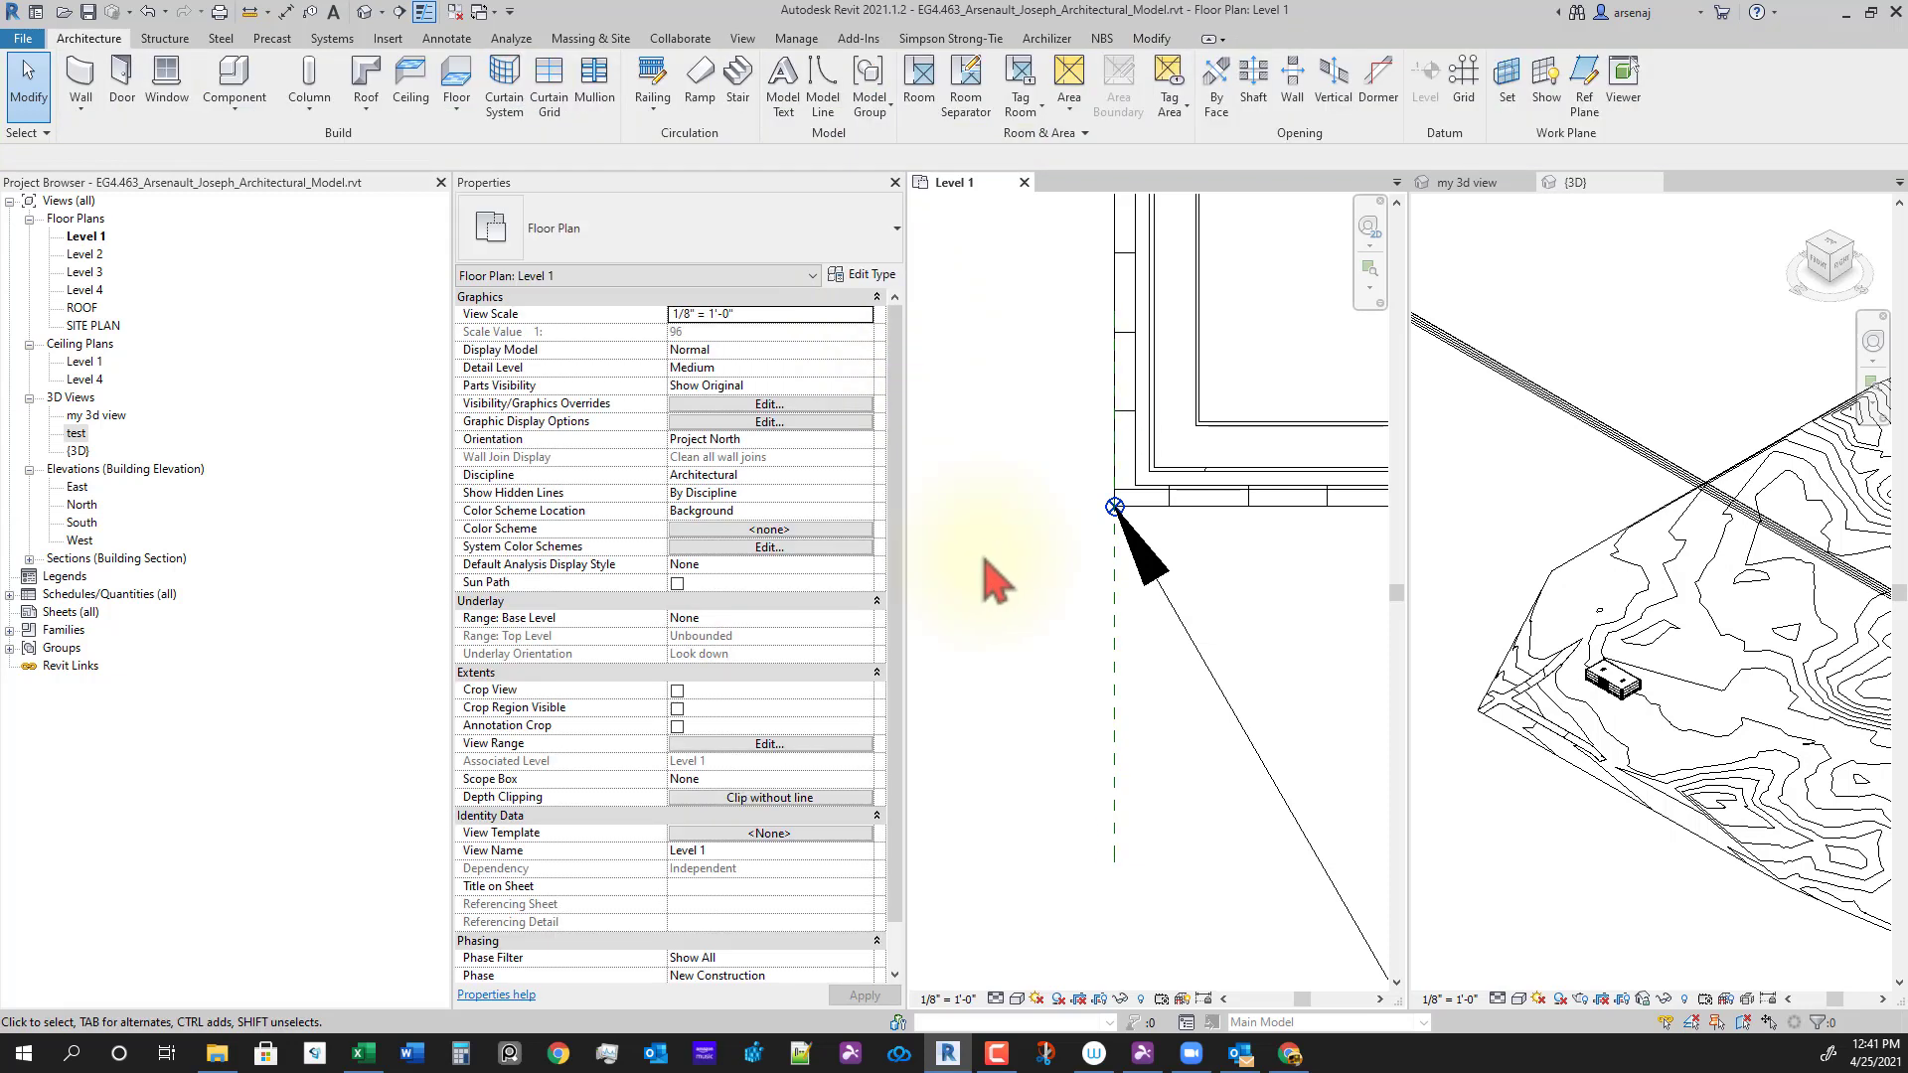
Step: Draw a horizontal reference plane with 0' 0" offset through the project base point along the exterior wall's outer face, and select it
key(r)
key(p)
click(1115, 507)
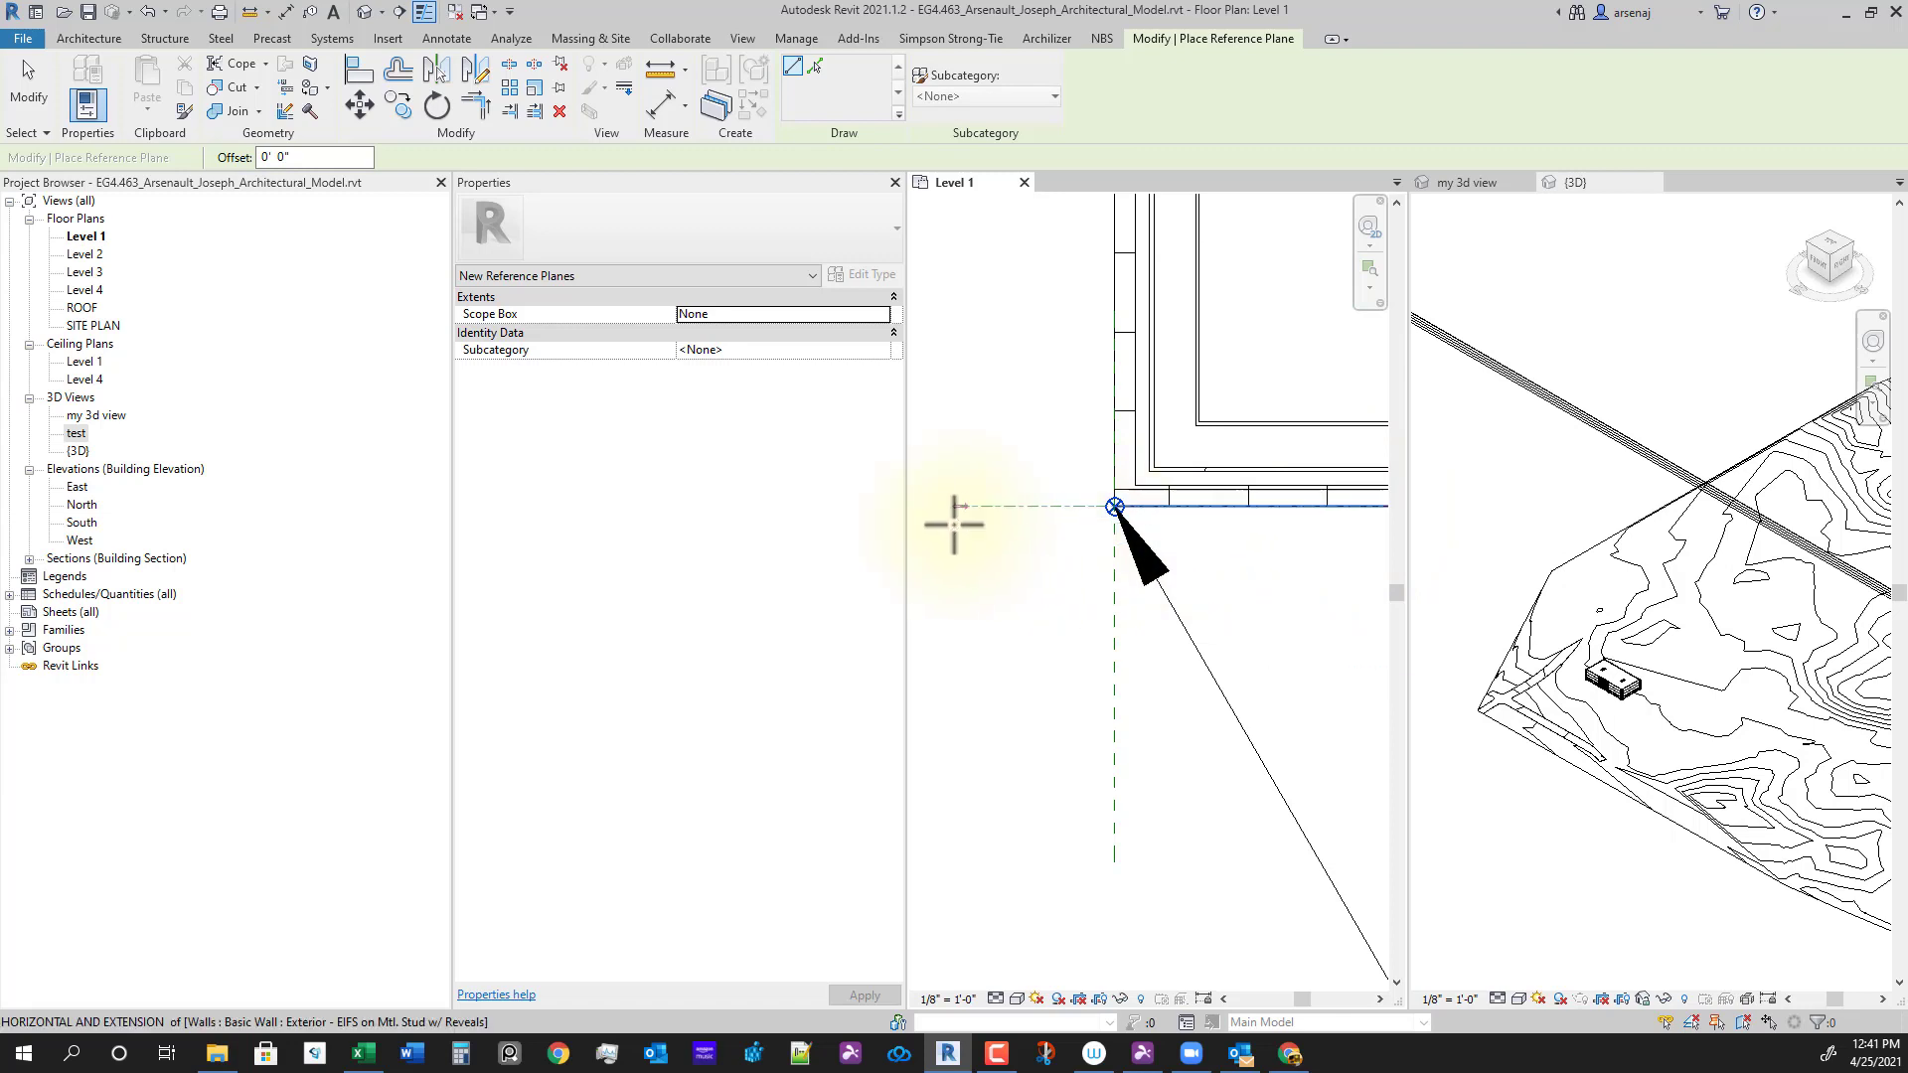
middle_drag(950, 526, 1117, 511)
click(1048, 507)
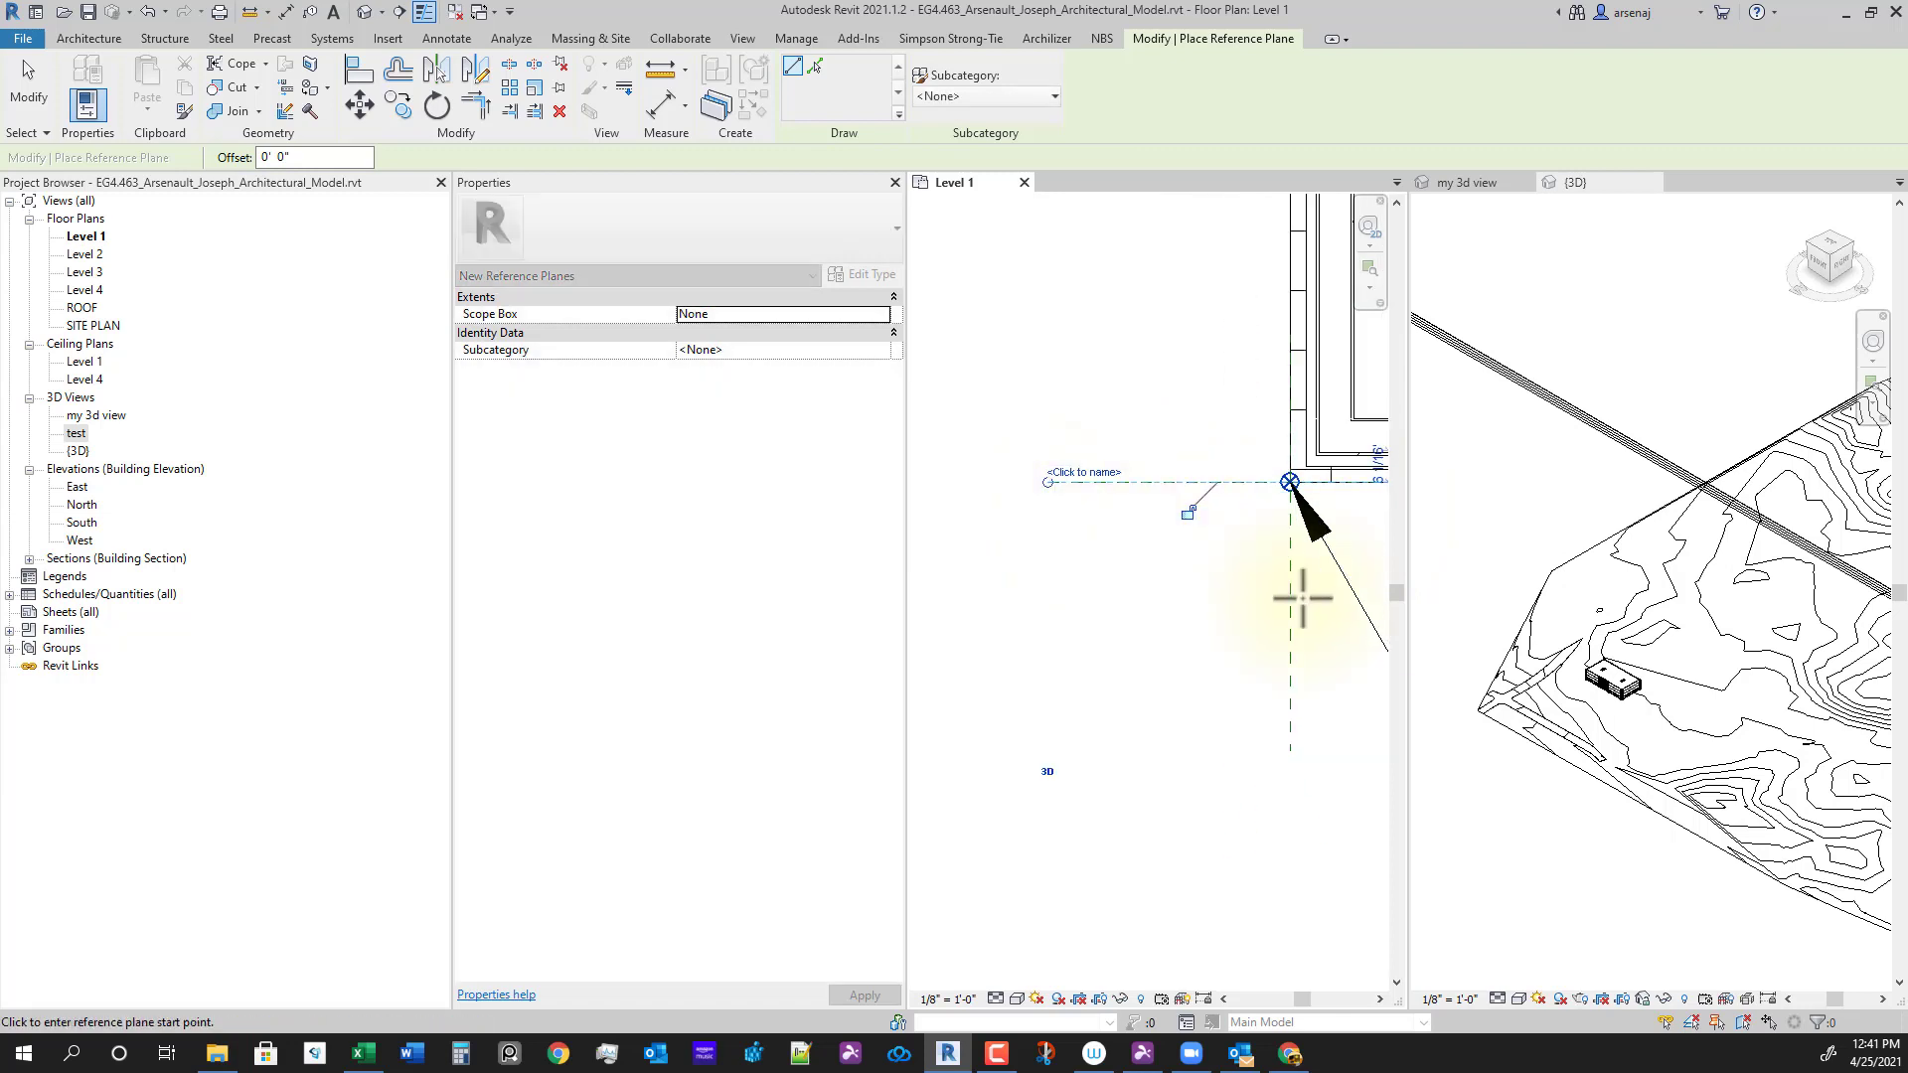
middle_drag(1312, 641, 1141, 672)
key(Escape)
click(1082, 513)
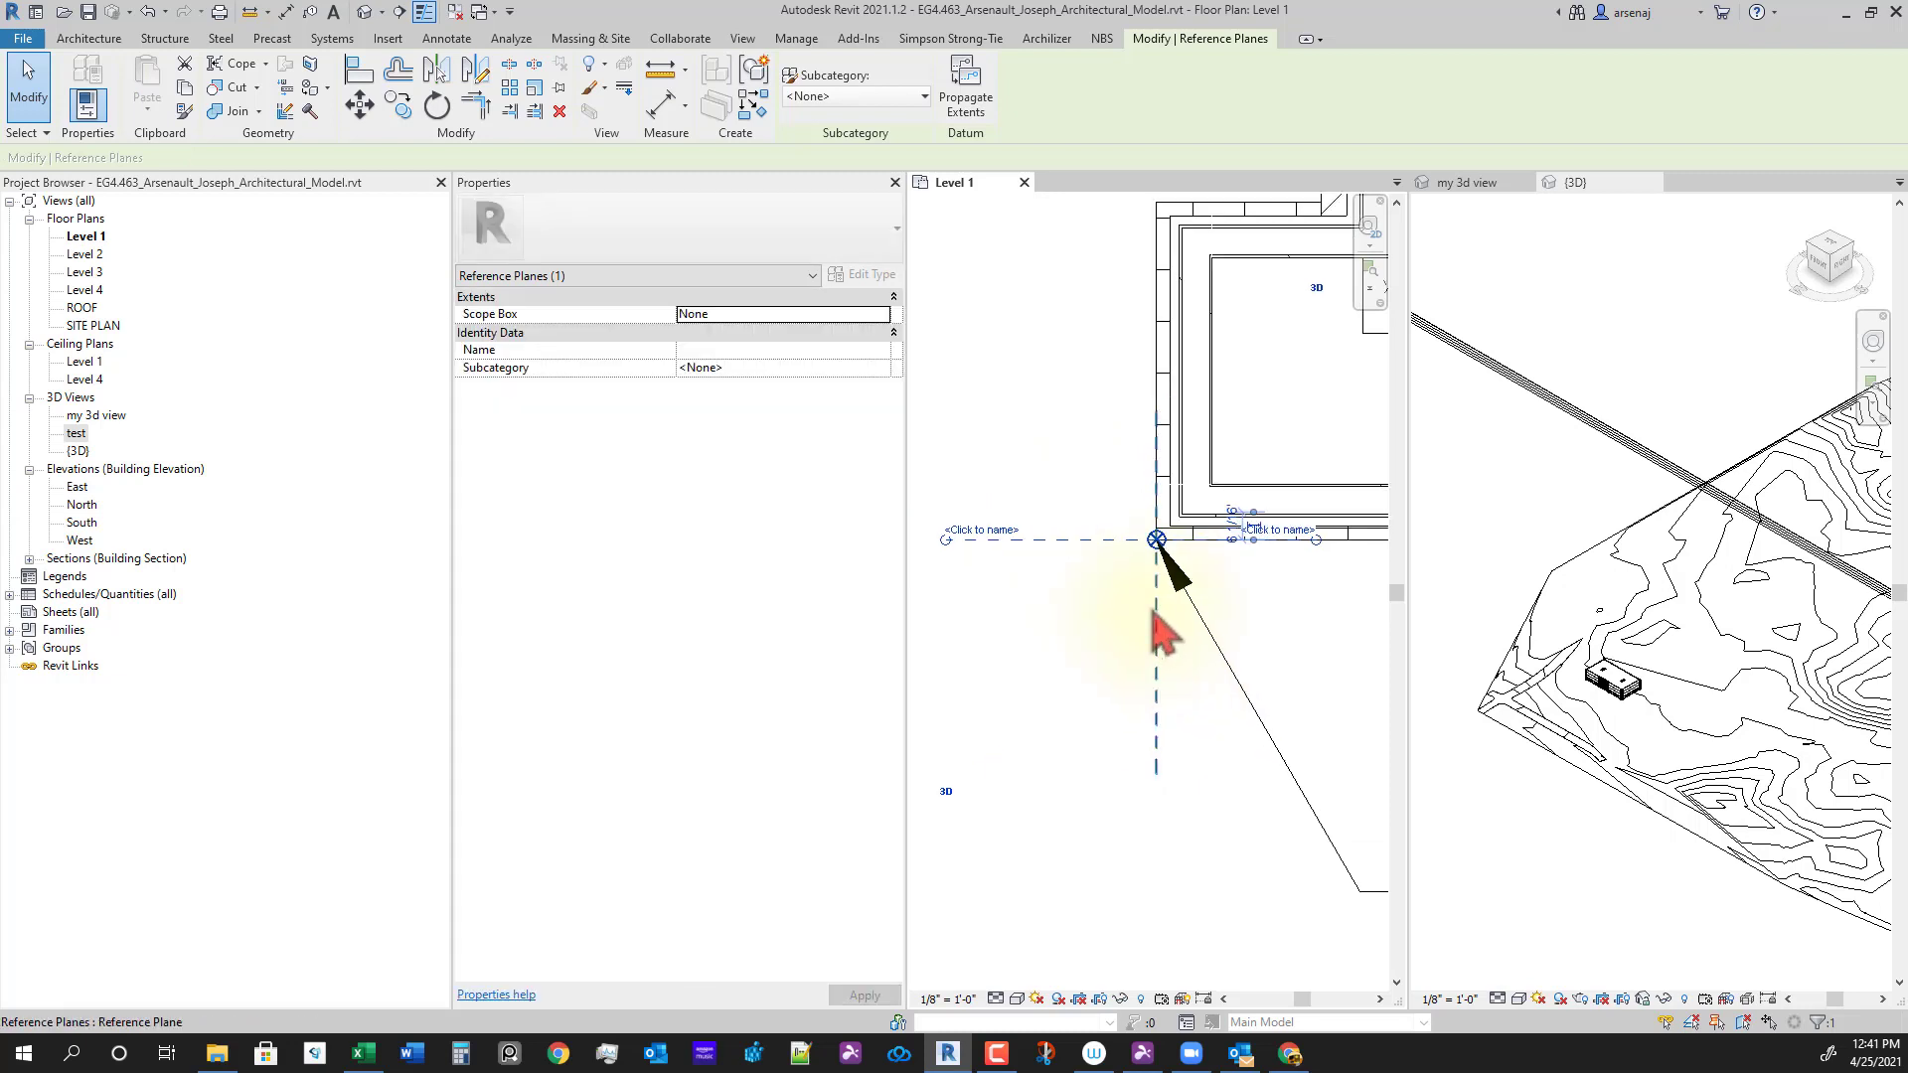
Step: Pin the vertical and horizontal reference planes that cross at the project base point, and clear the selection
ctrl+click(1156, 610)
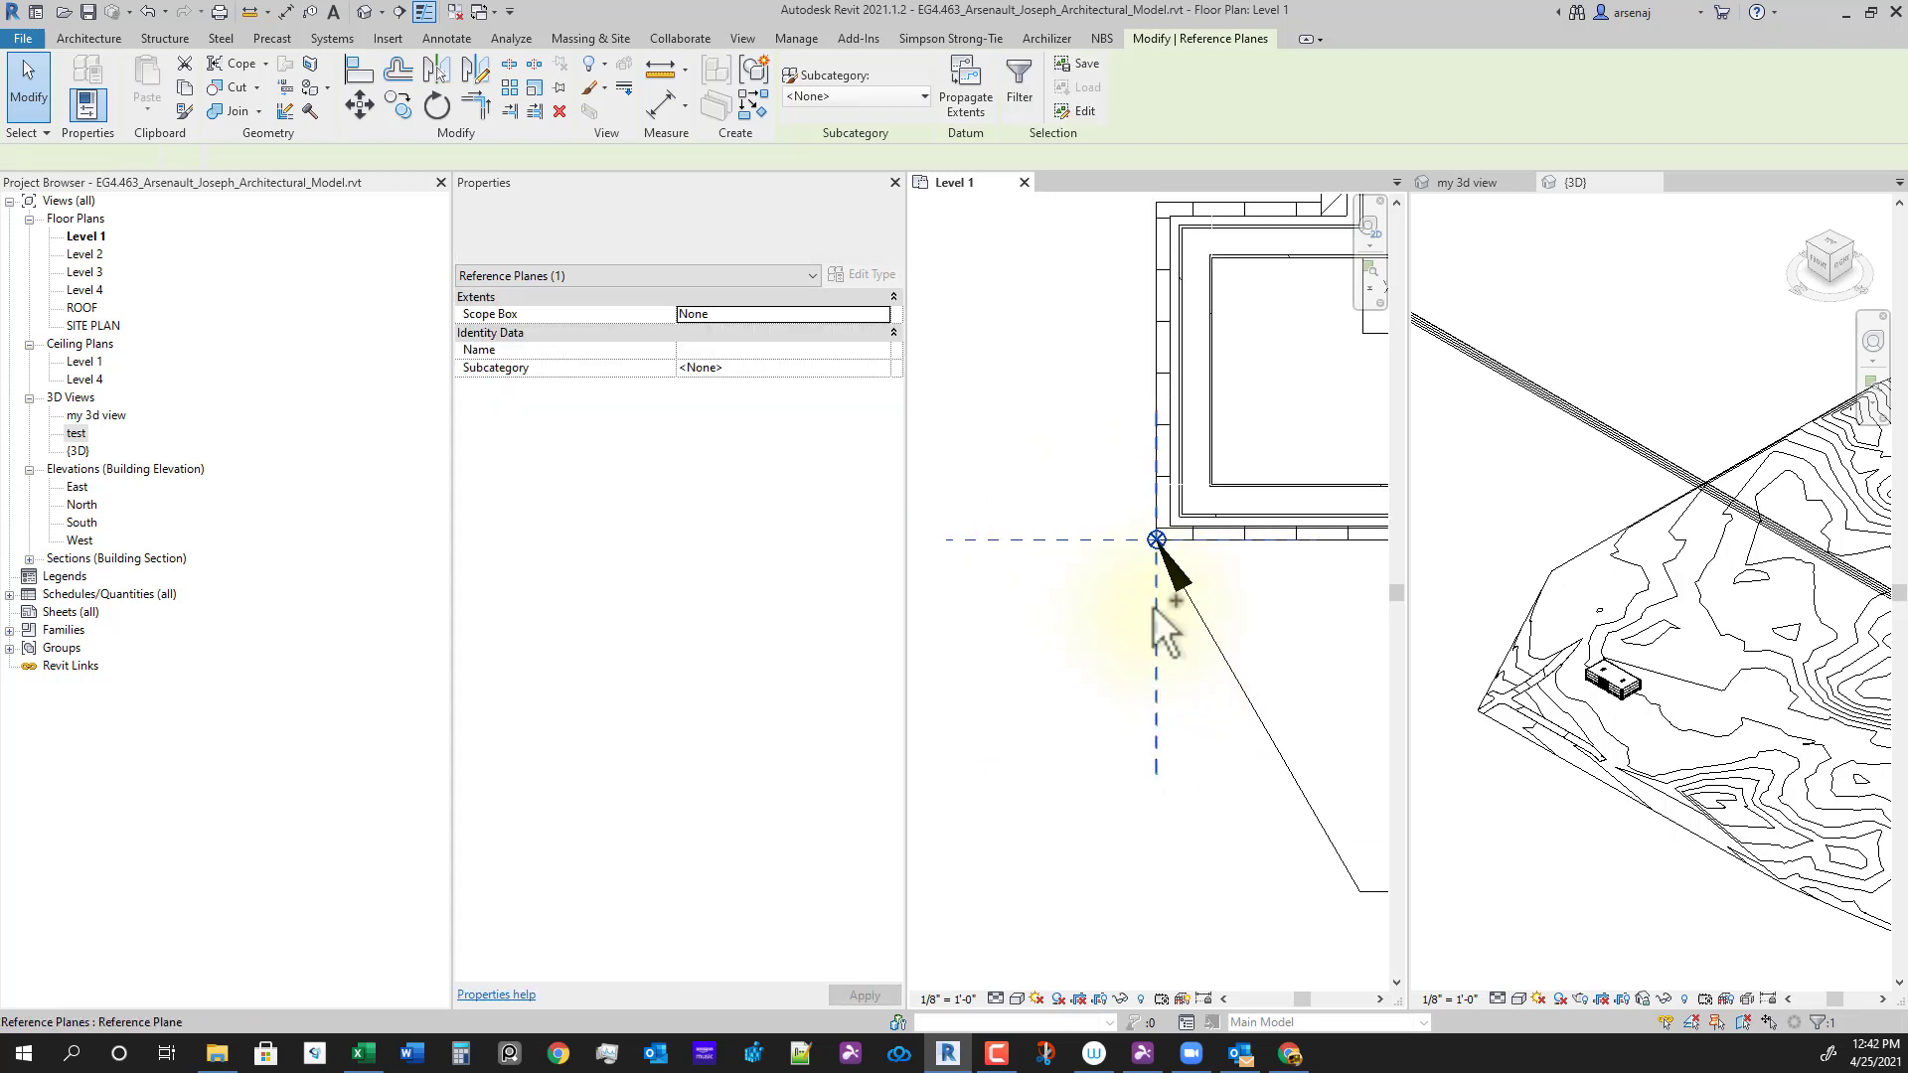
click(560, 89)
click(1165, 679)
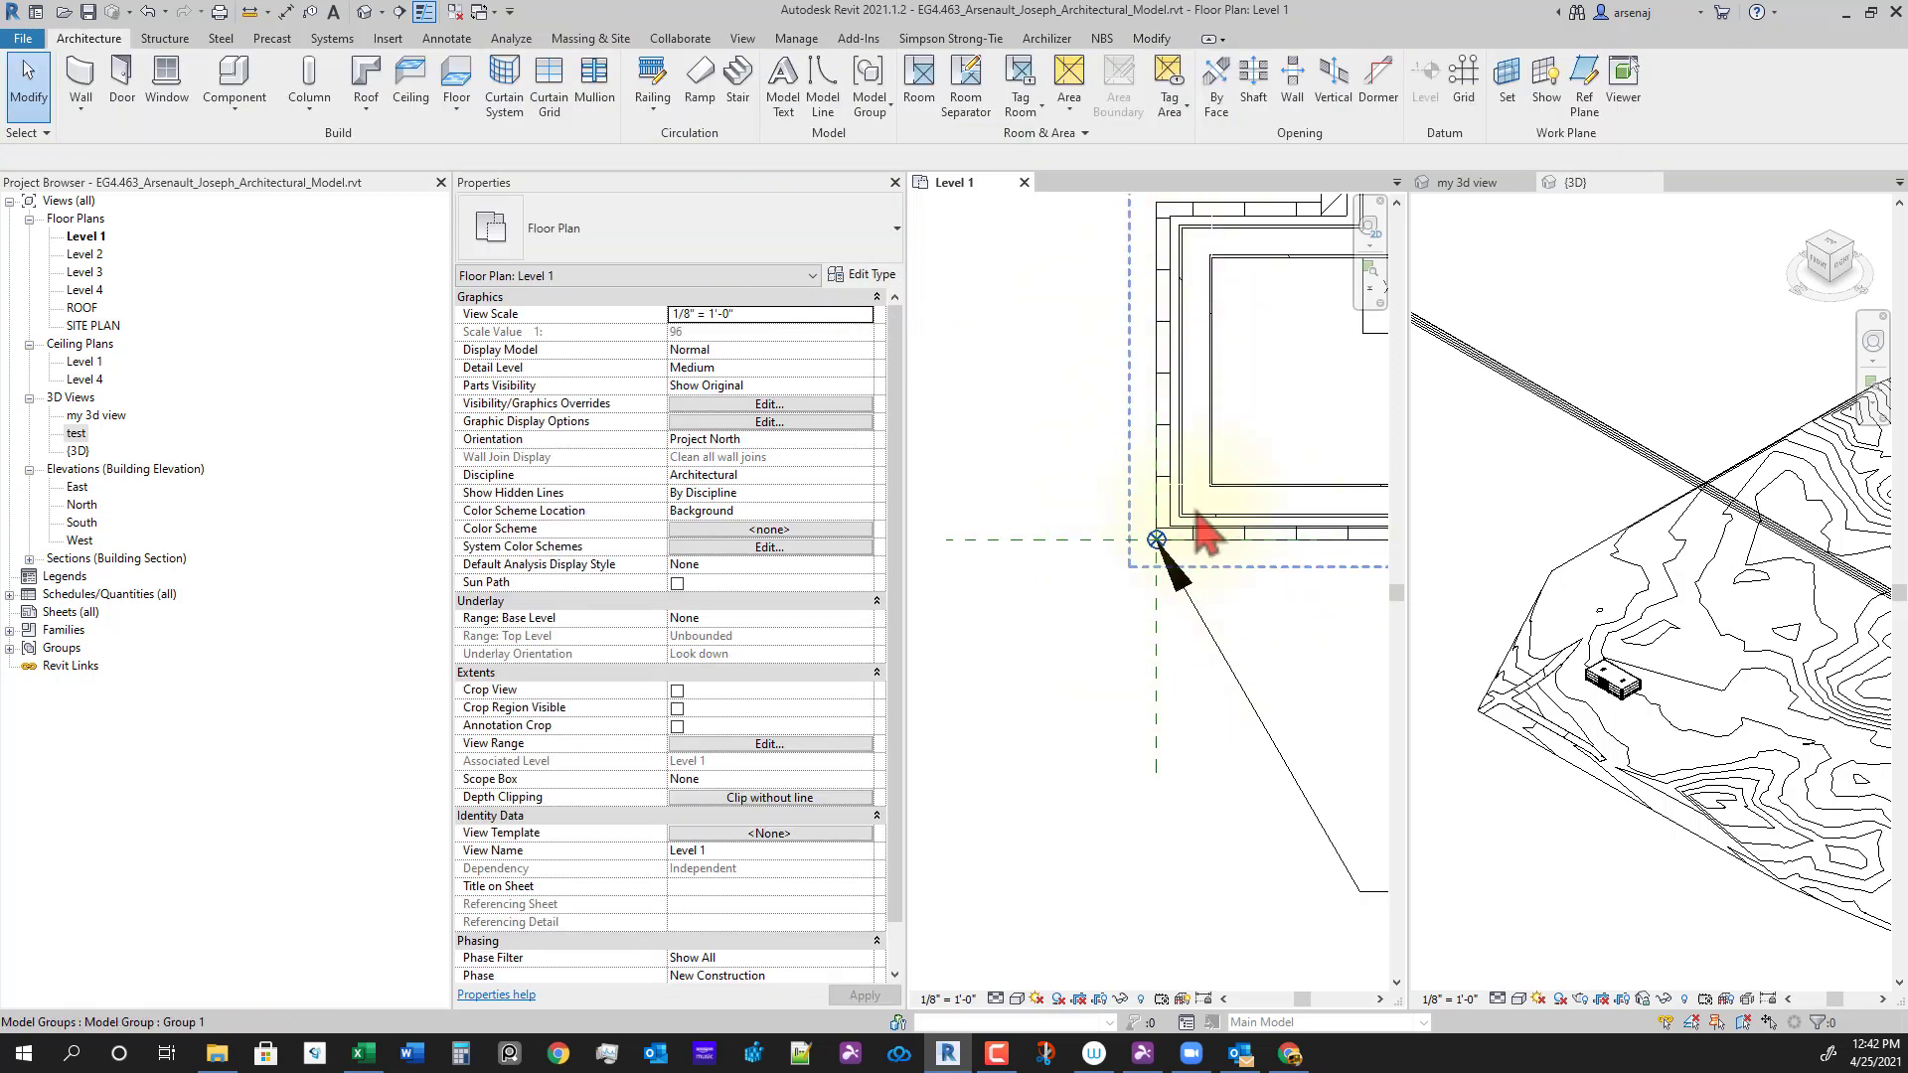
scroll(1217, 596, up, 3)
right_click(1026, 802)
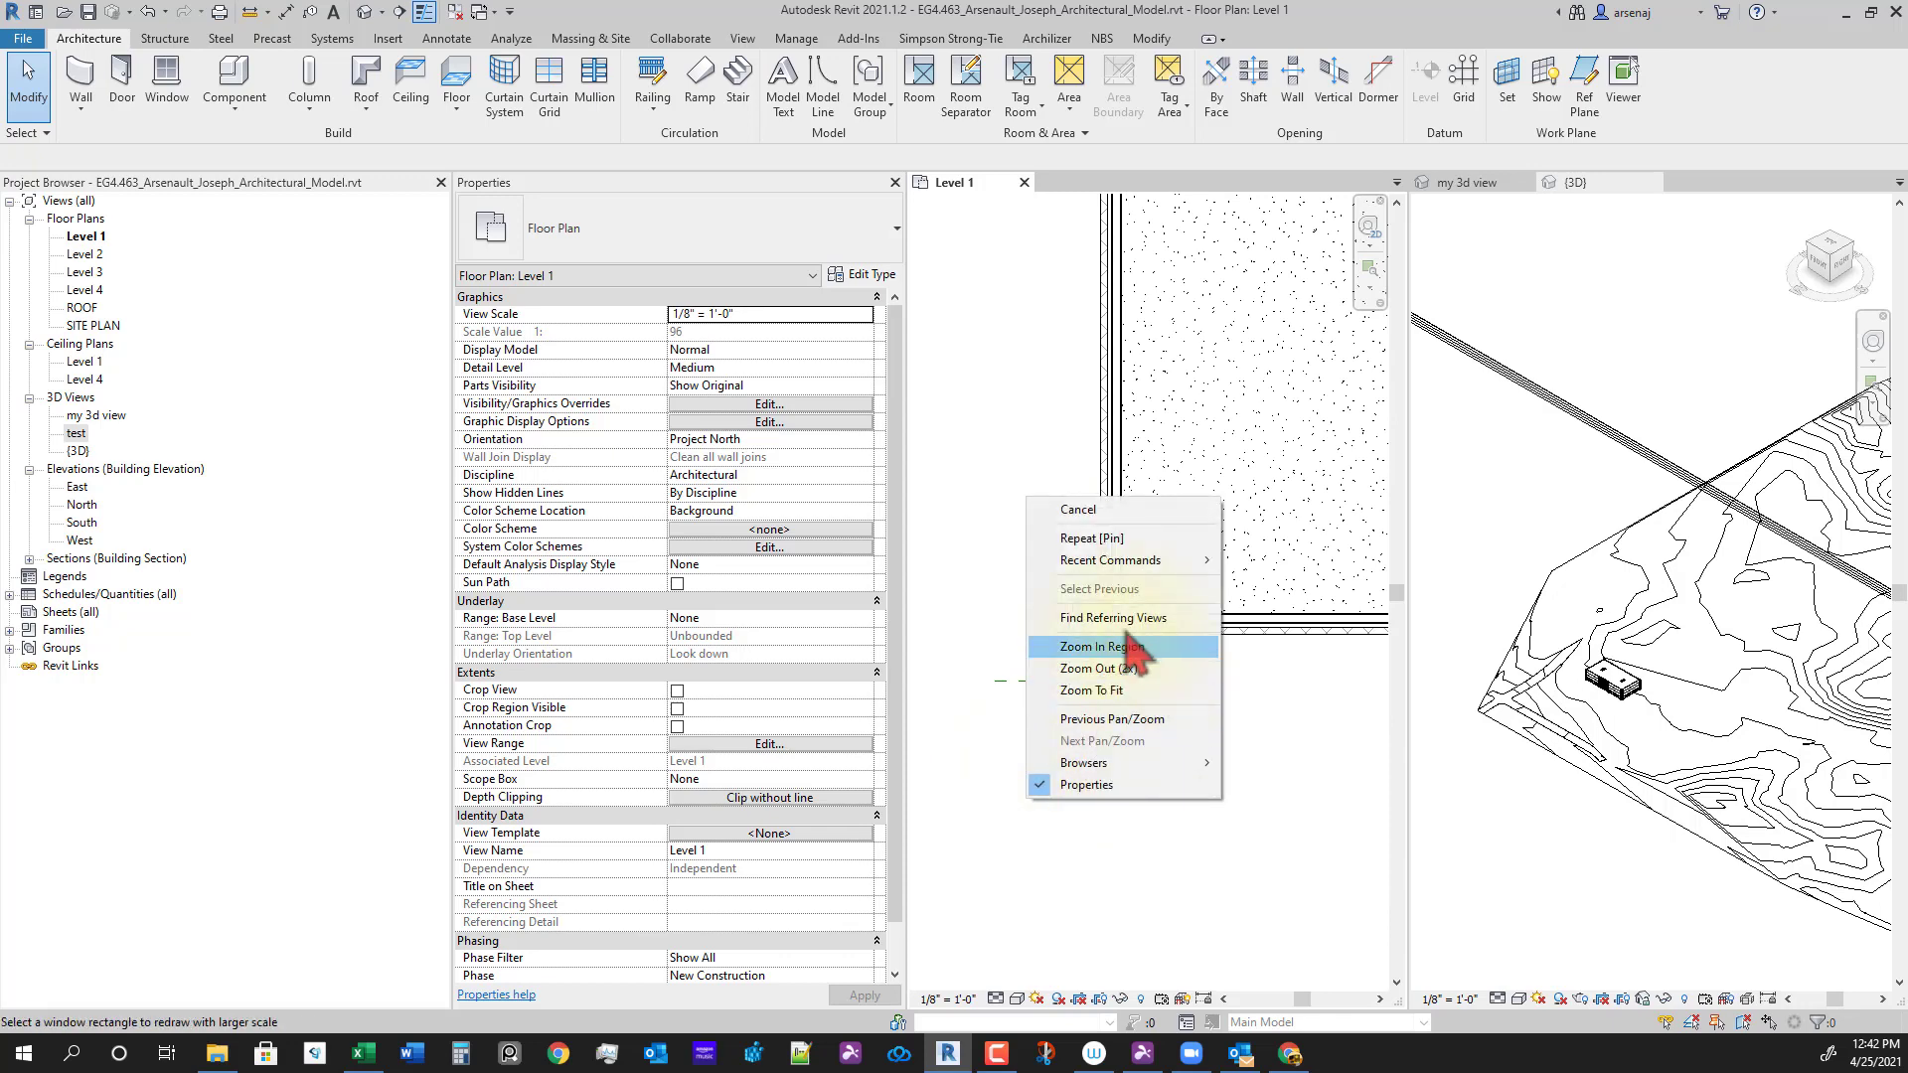
click(1132, 842)
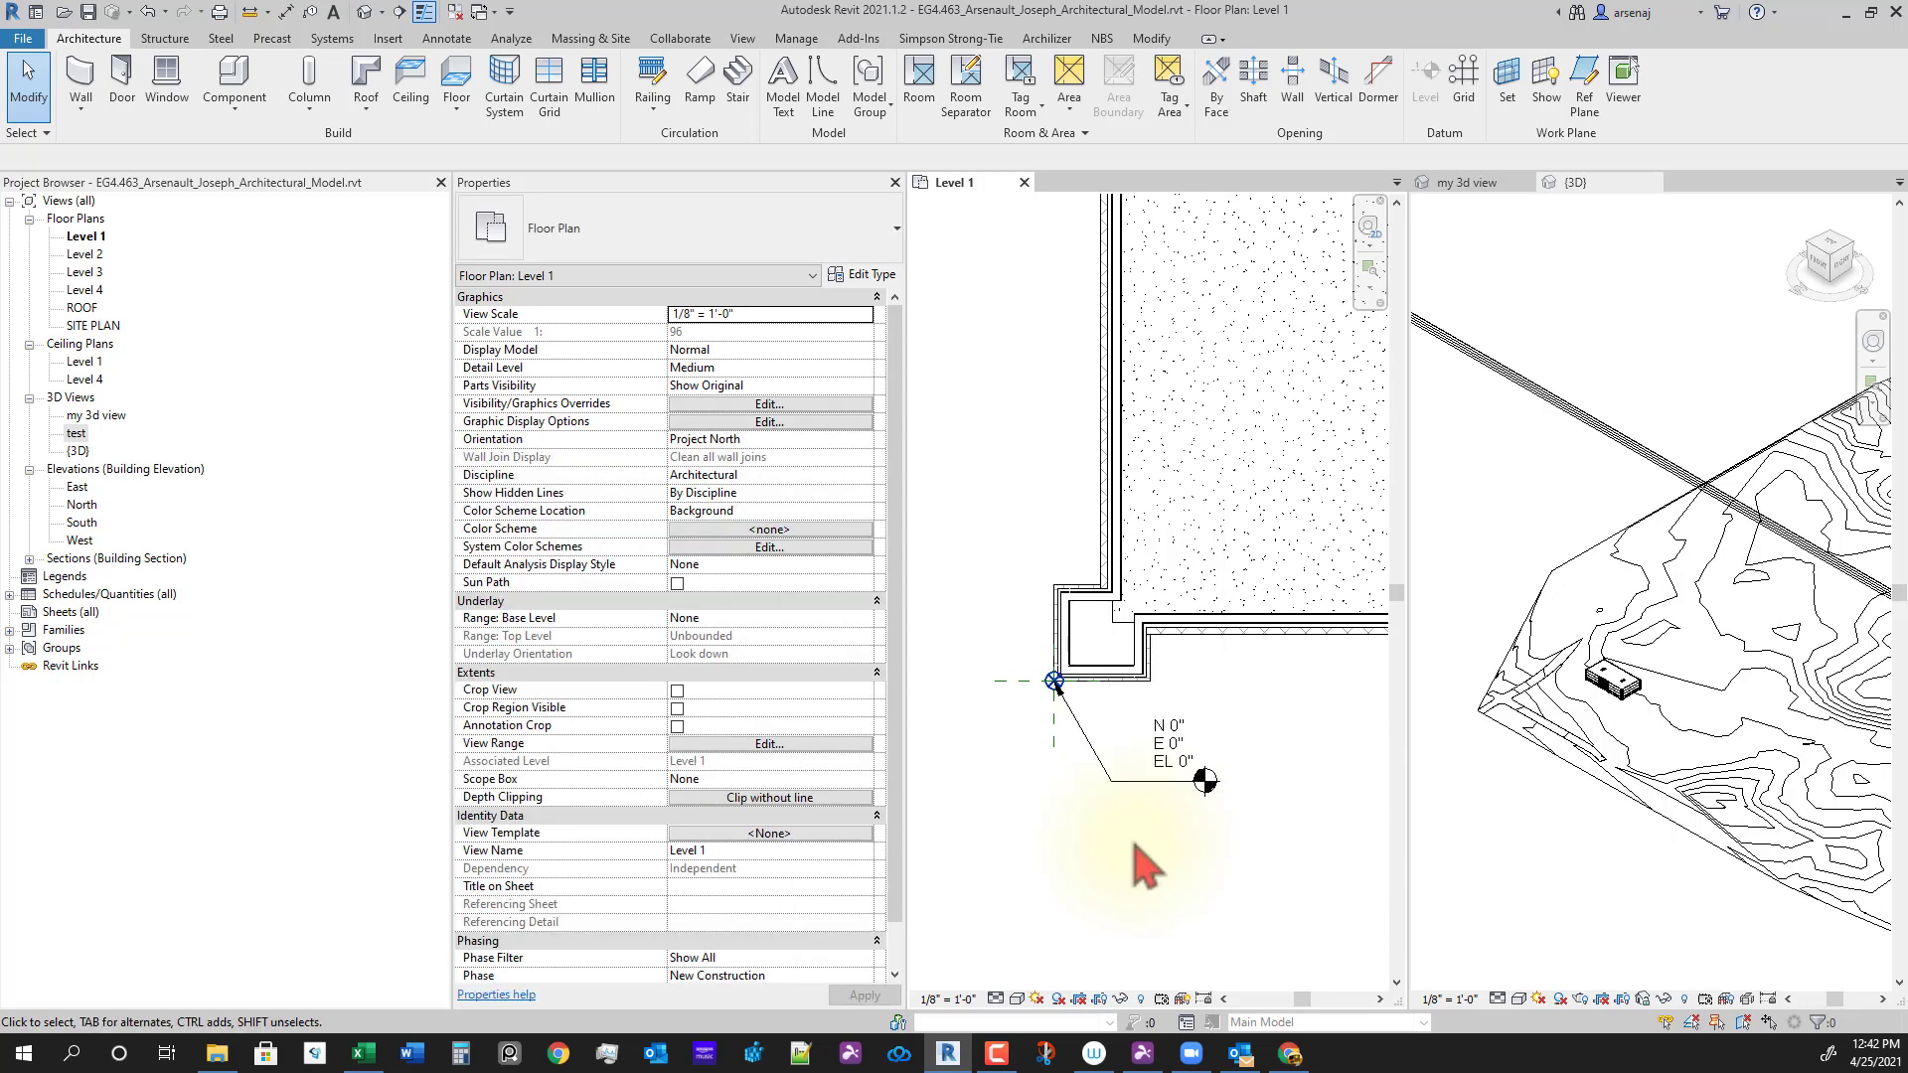
Step: Select only the building elements in the 3D view, leaving out the topography and other site elements, and make the Level 1 plan active
click(1461, 509)
drag(1474, 506, 1769, 897)
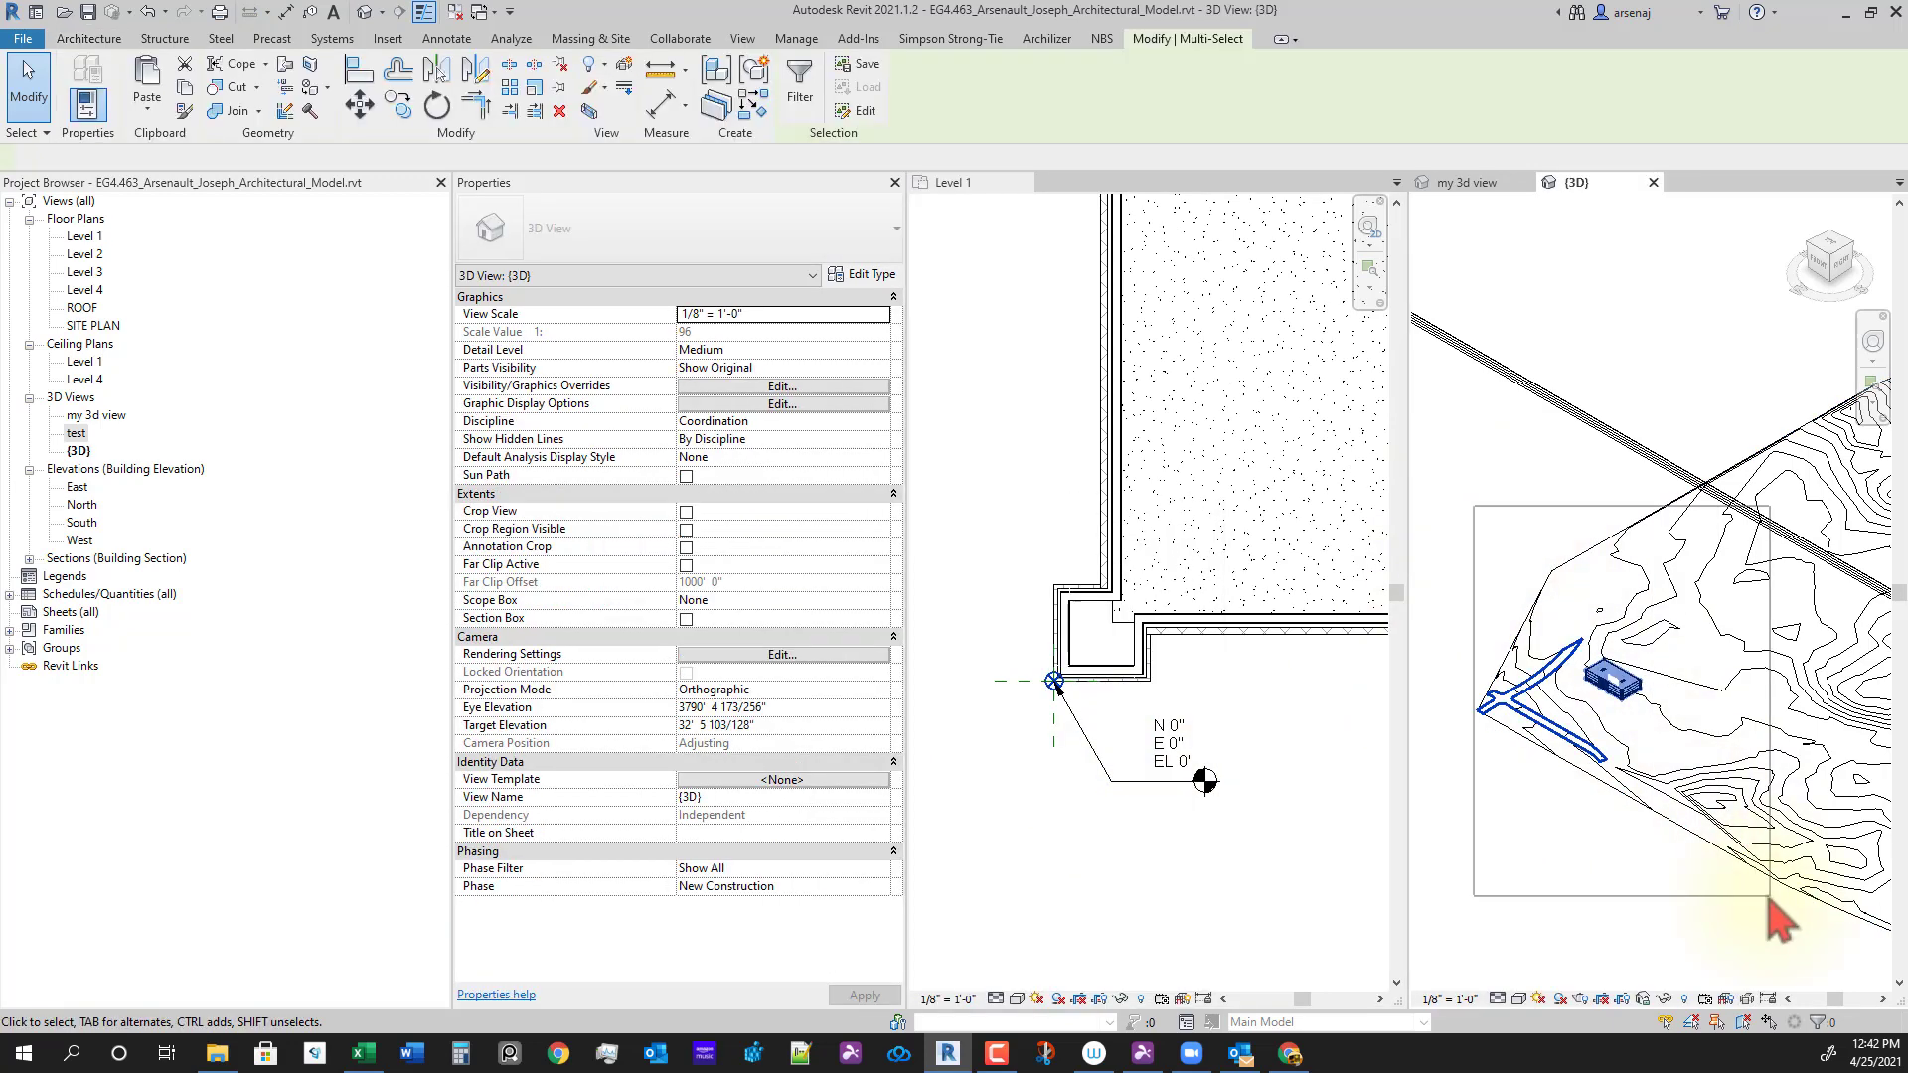
shift+drag(1547, 818, 1455, 628)
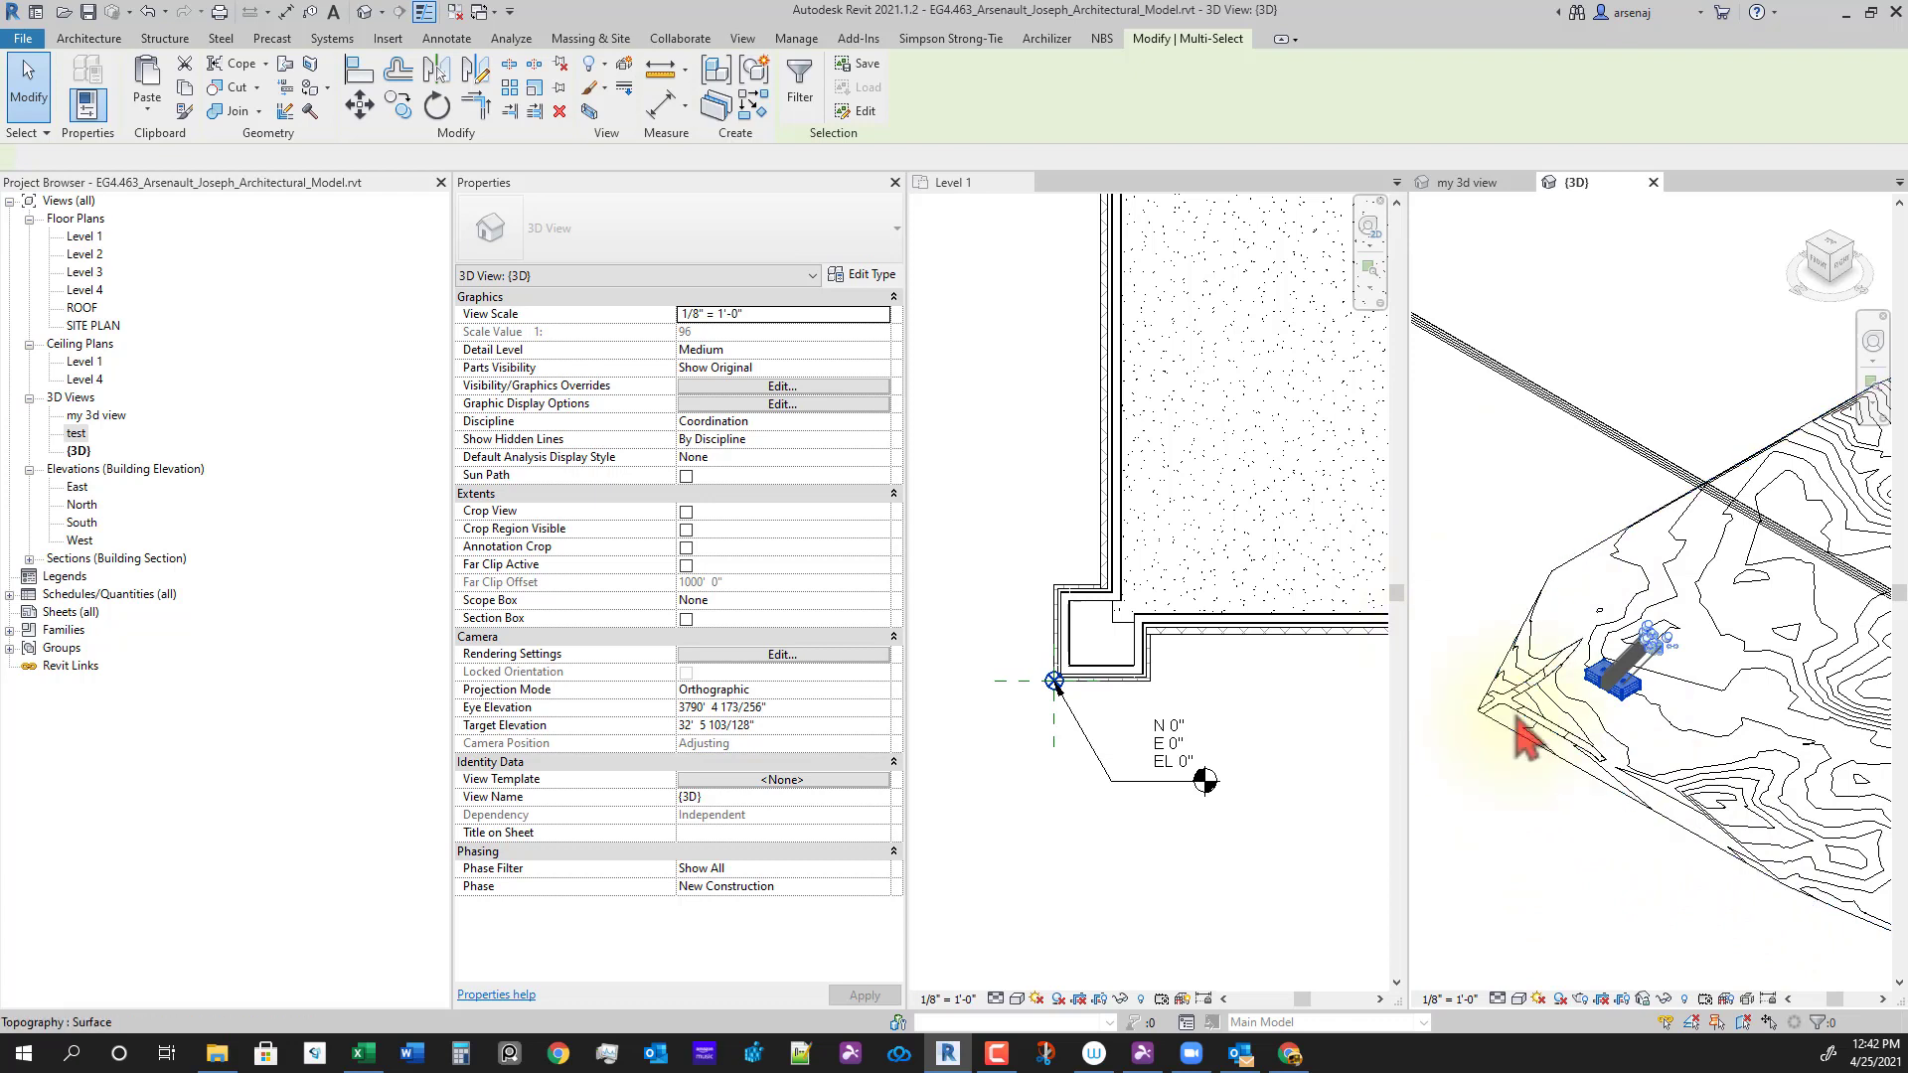
click(1525, 503)
drag(1556, 499, 1735, 887)
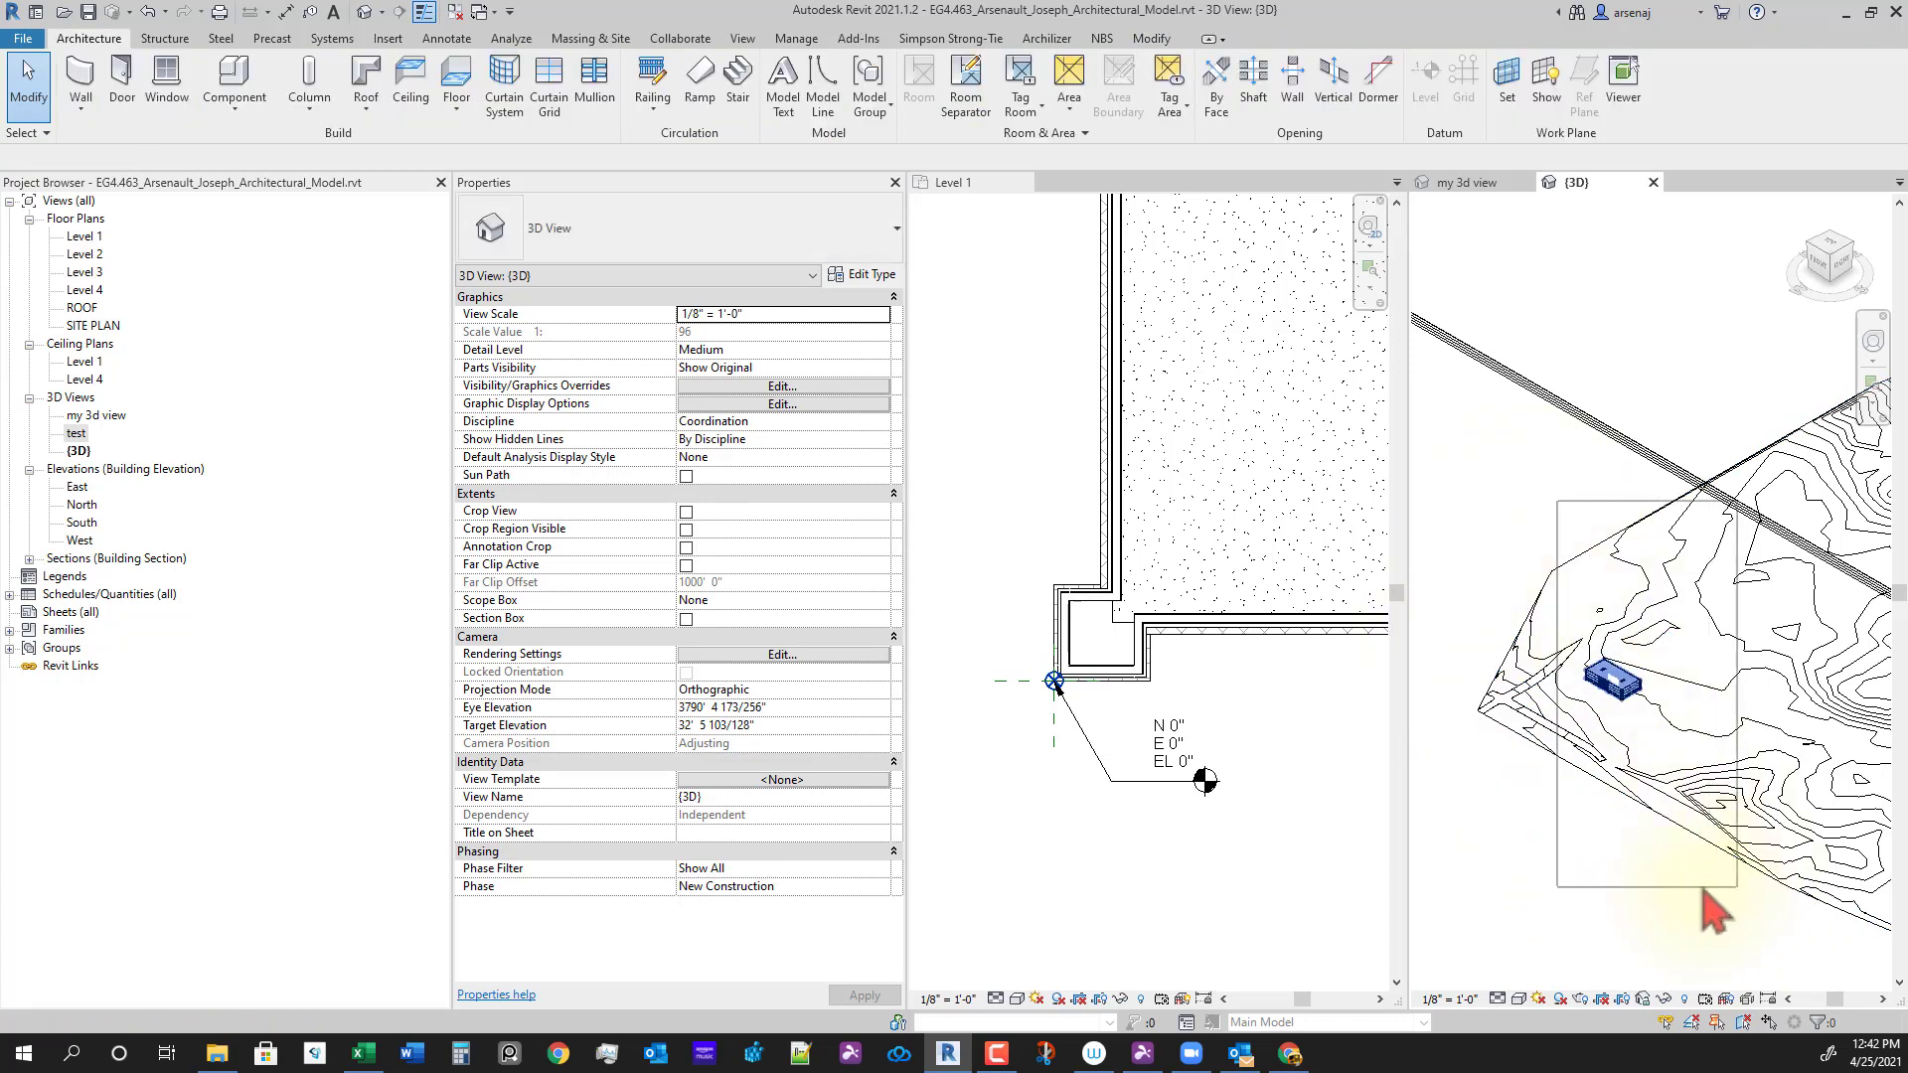
click(1198, 718)
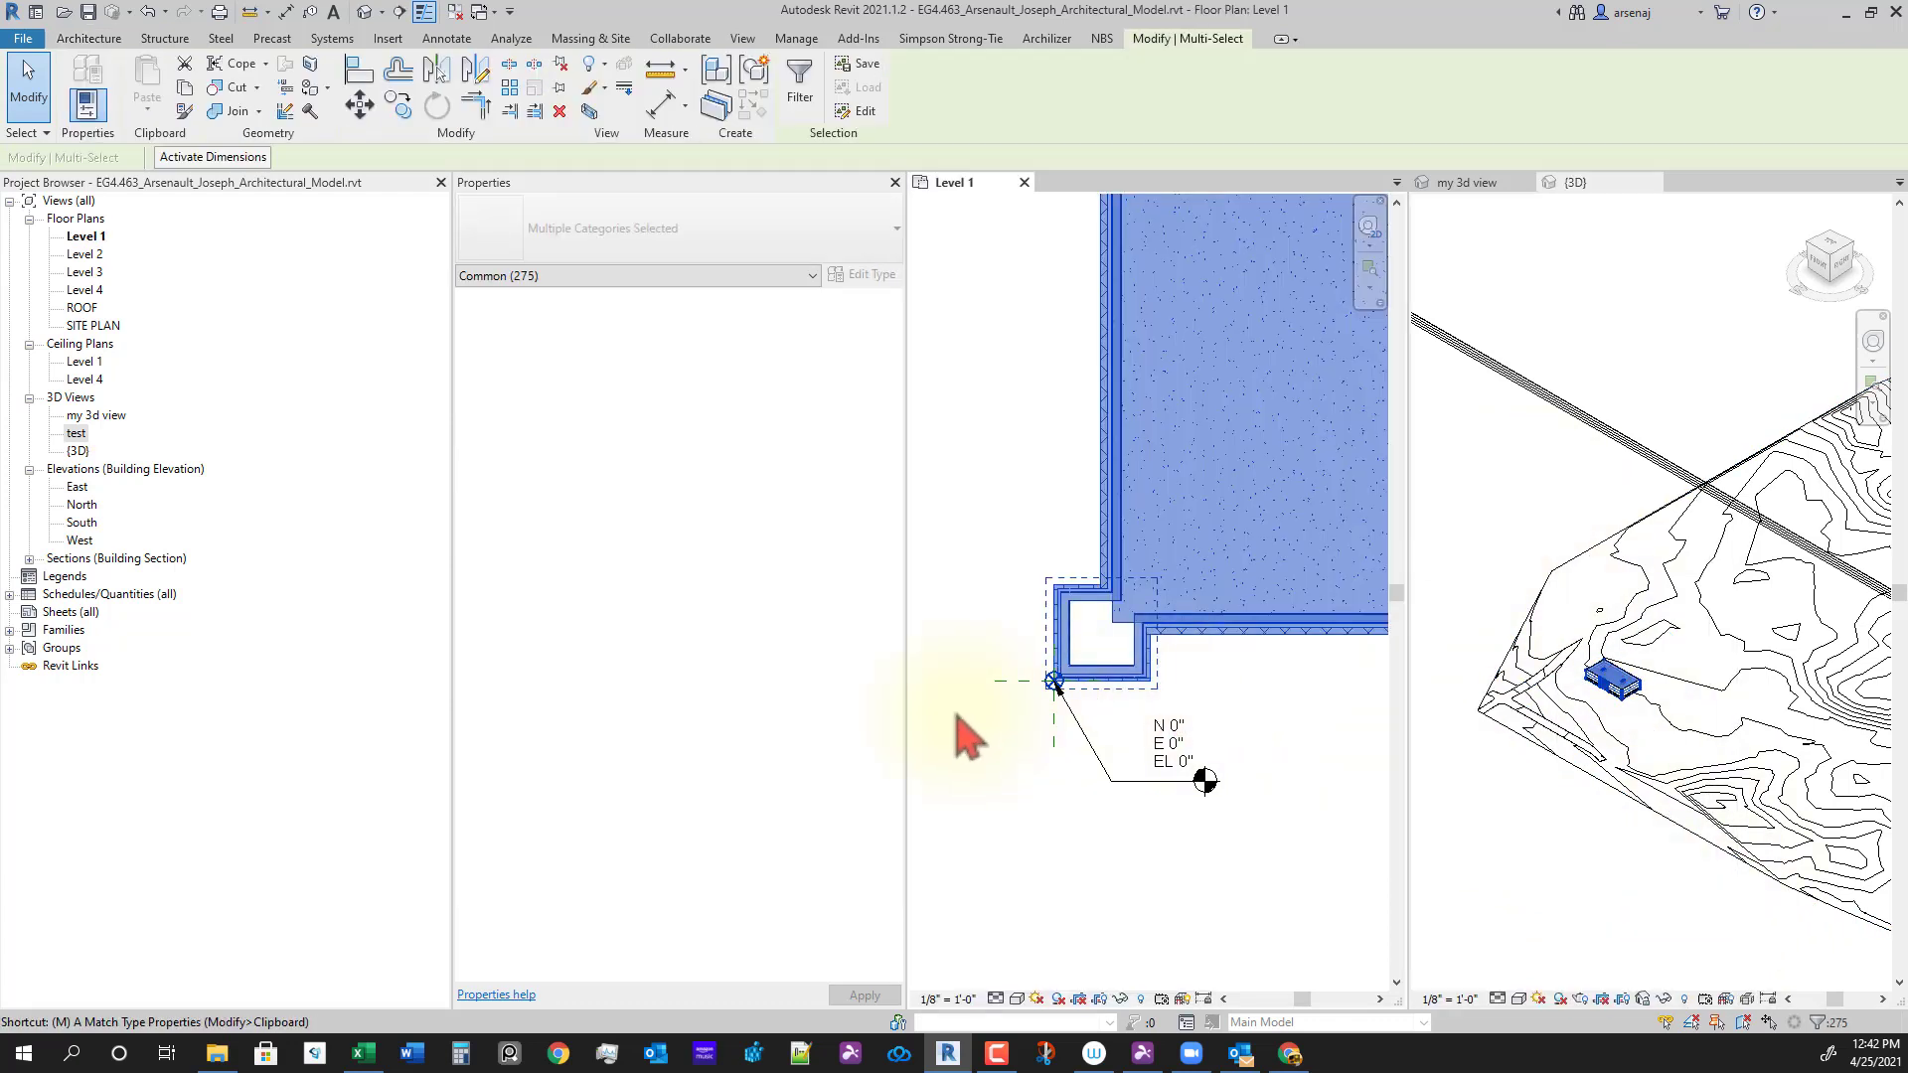
key(m)
key(v)
scroll(1034, 746, up, 5)
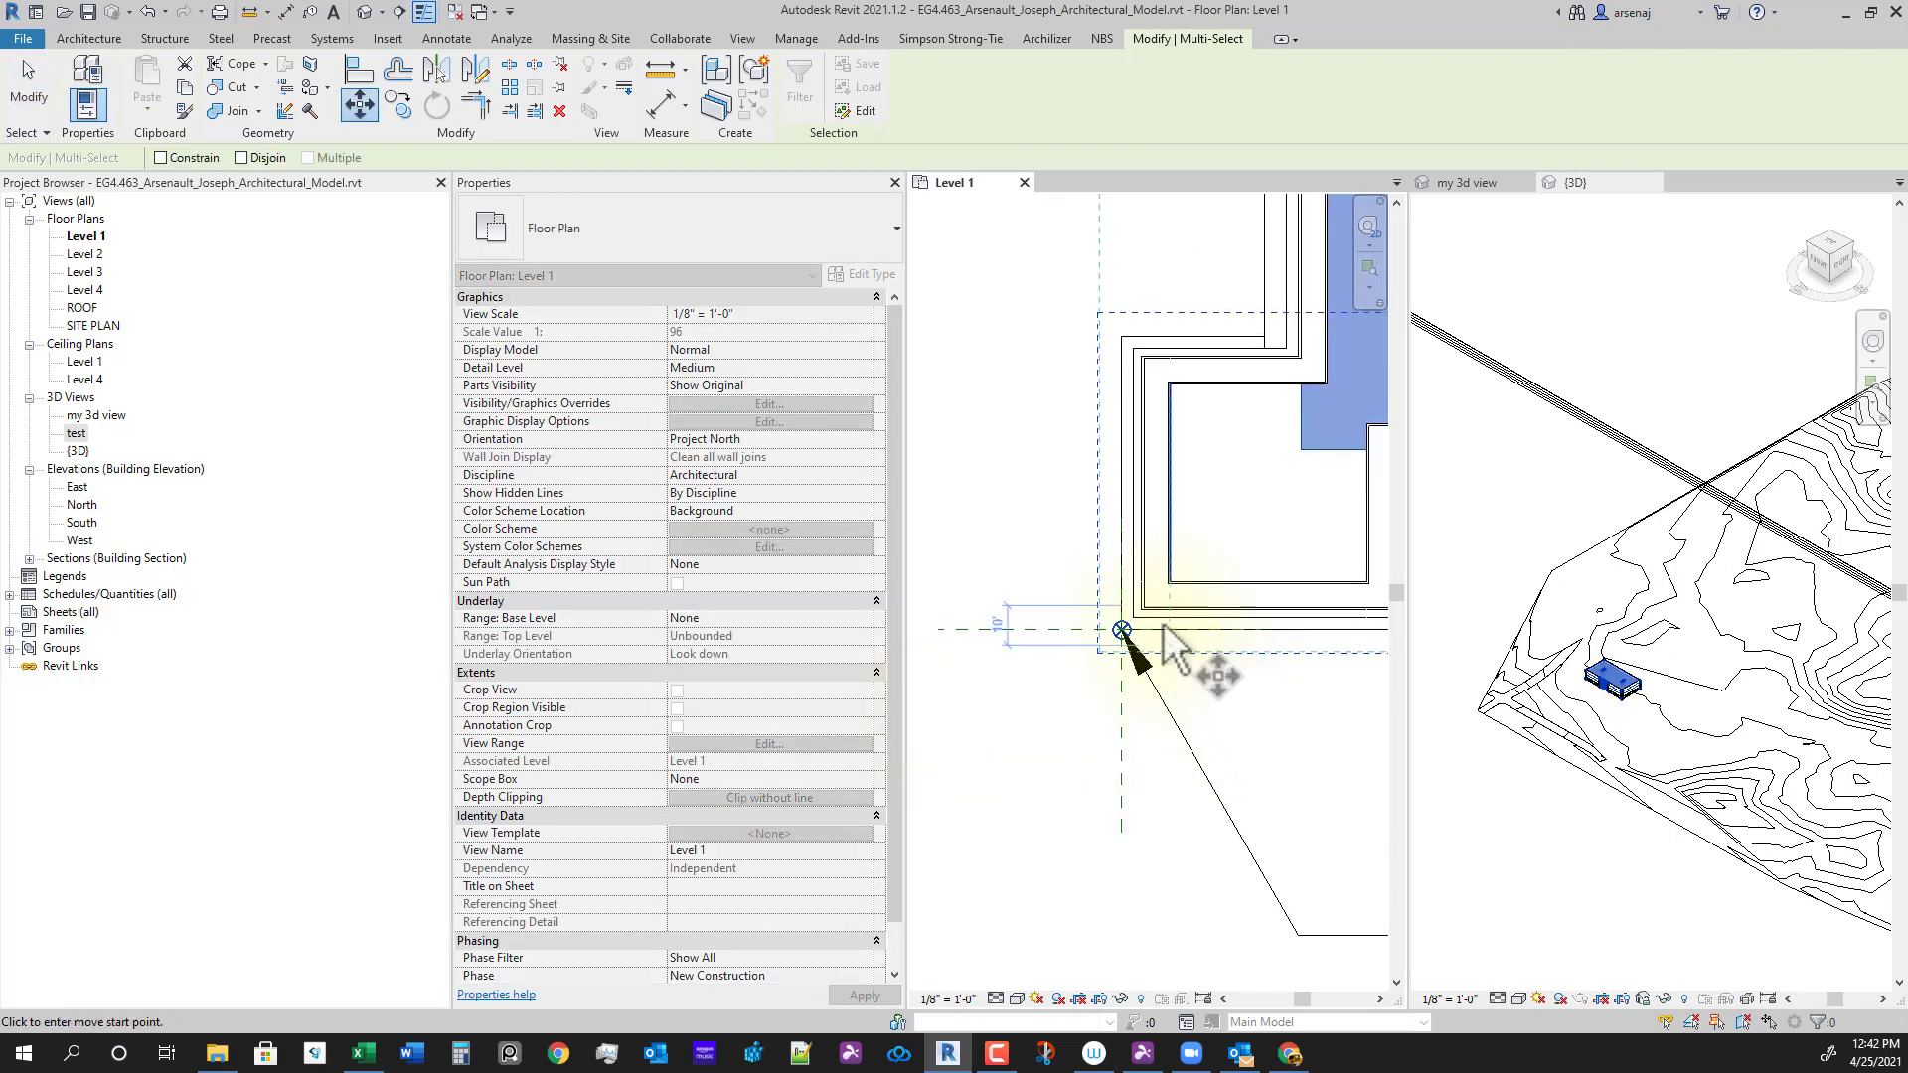
scroll(1124, 427, up, 2)
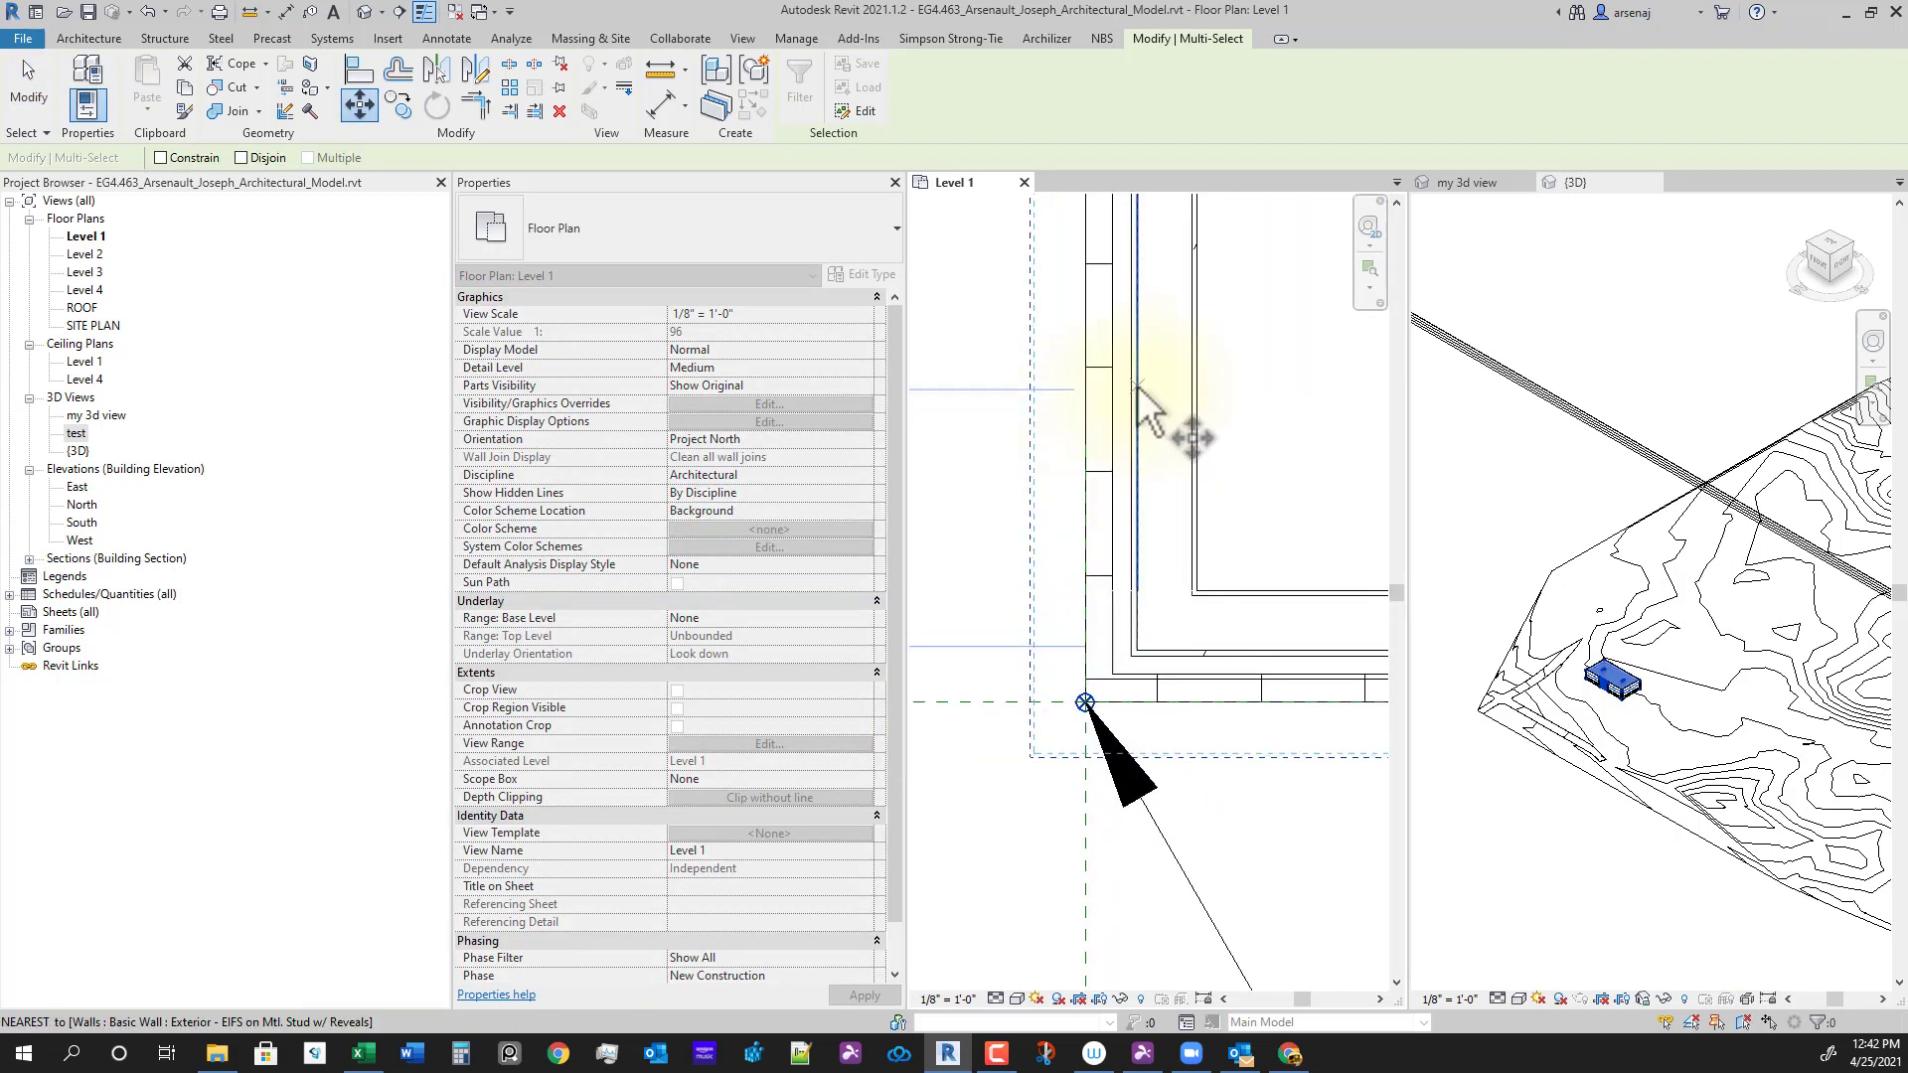
click(1115, 558)
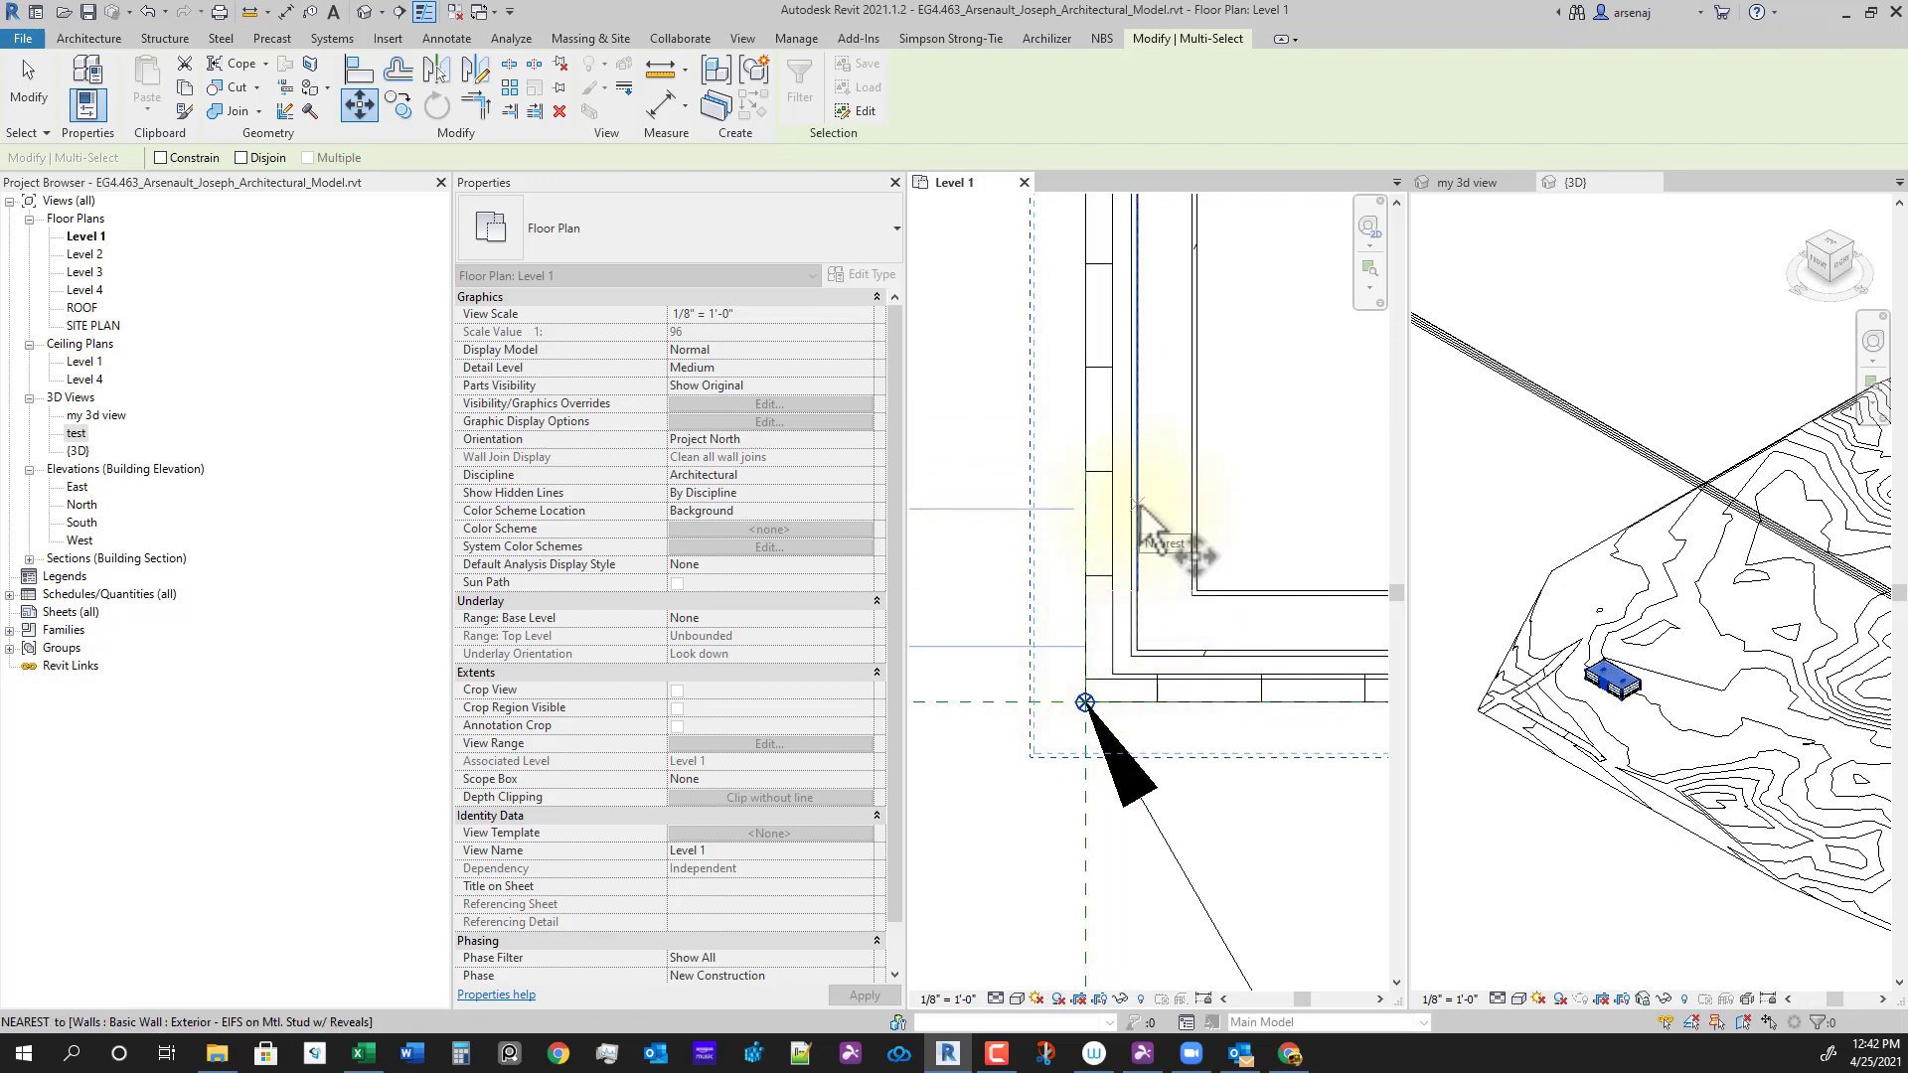
click(1084, 702)
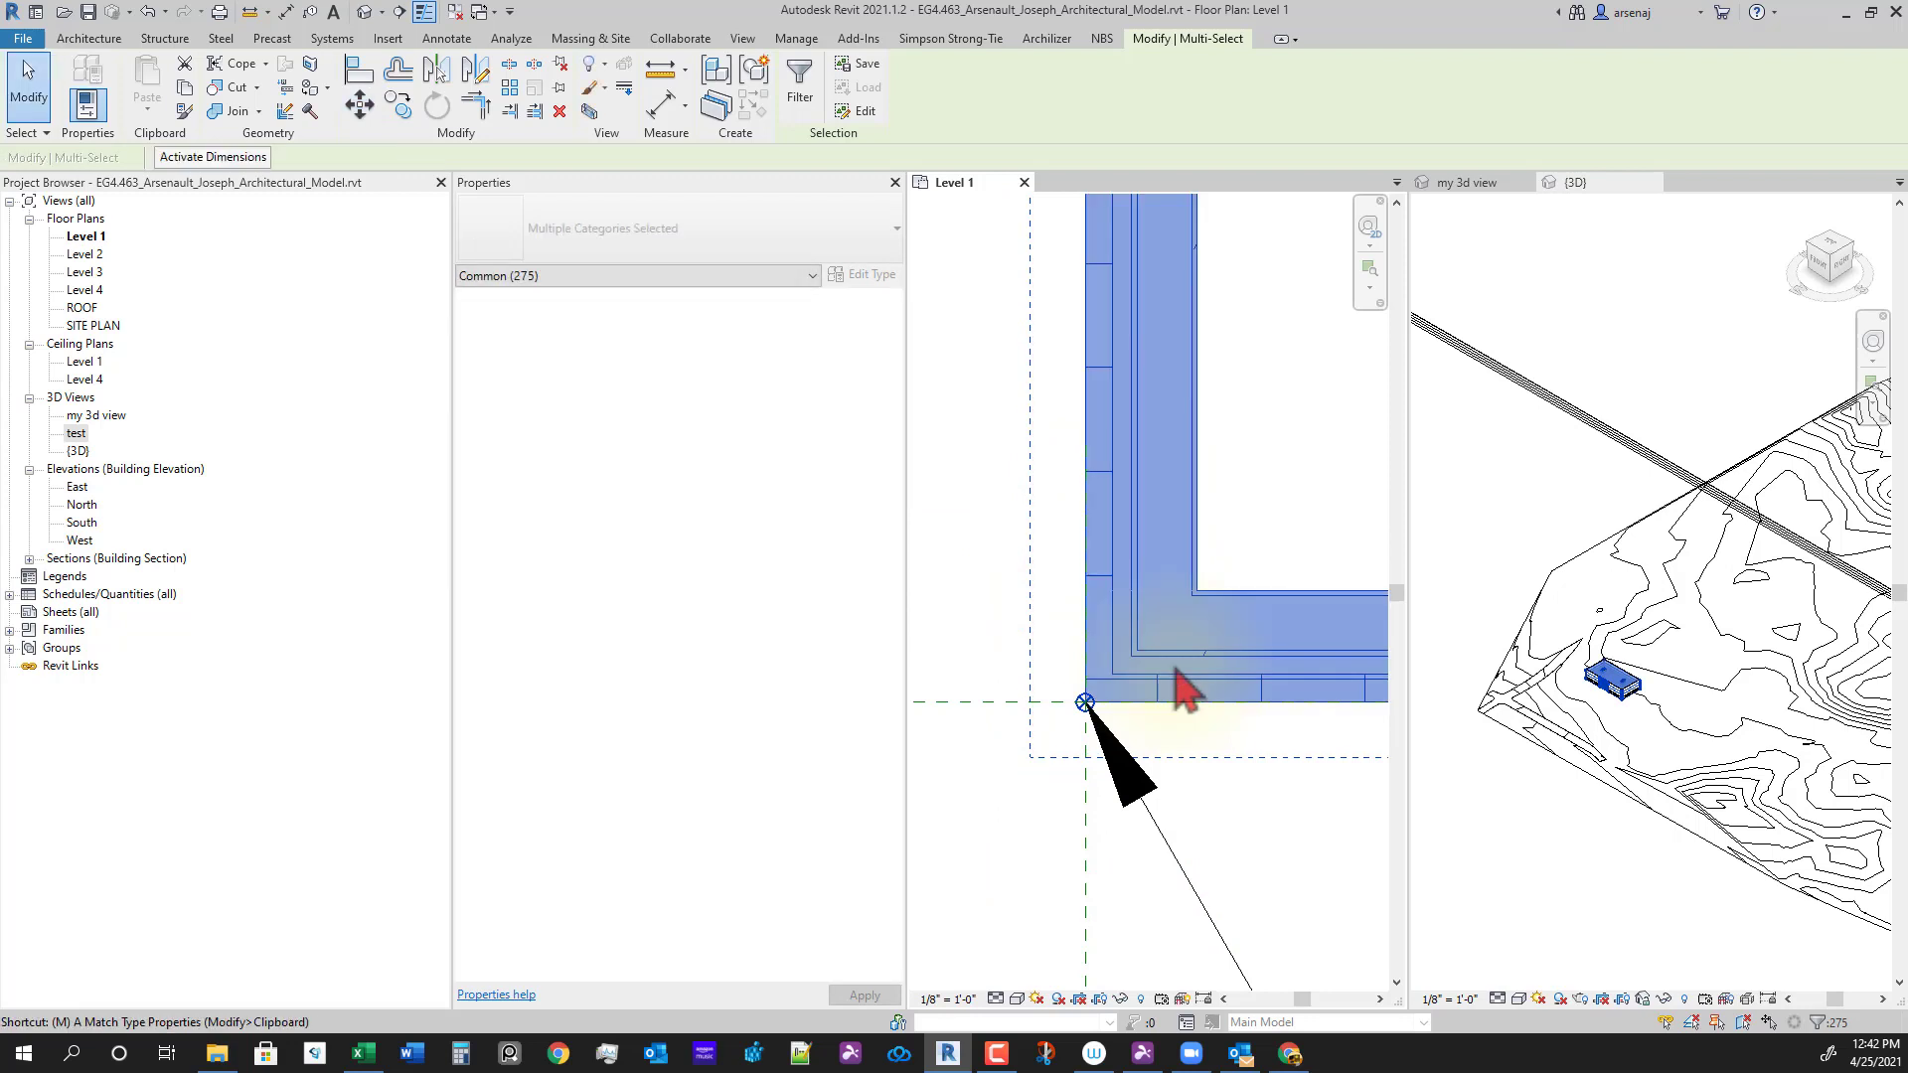
Step: Move the selected building horizontally so the outer stud face of the vertical exterior wall aligns with the vertical reference plane
key(v)
scroll(1153, 648, up, 2)
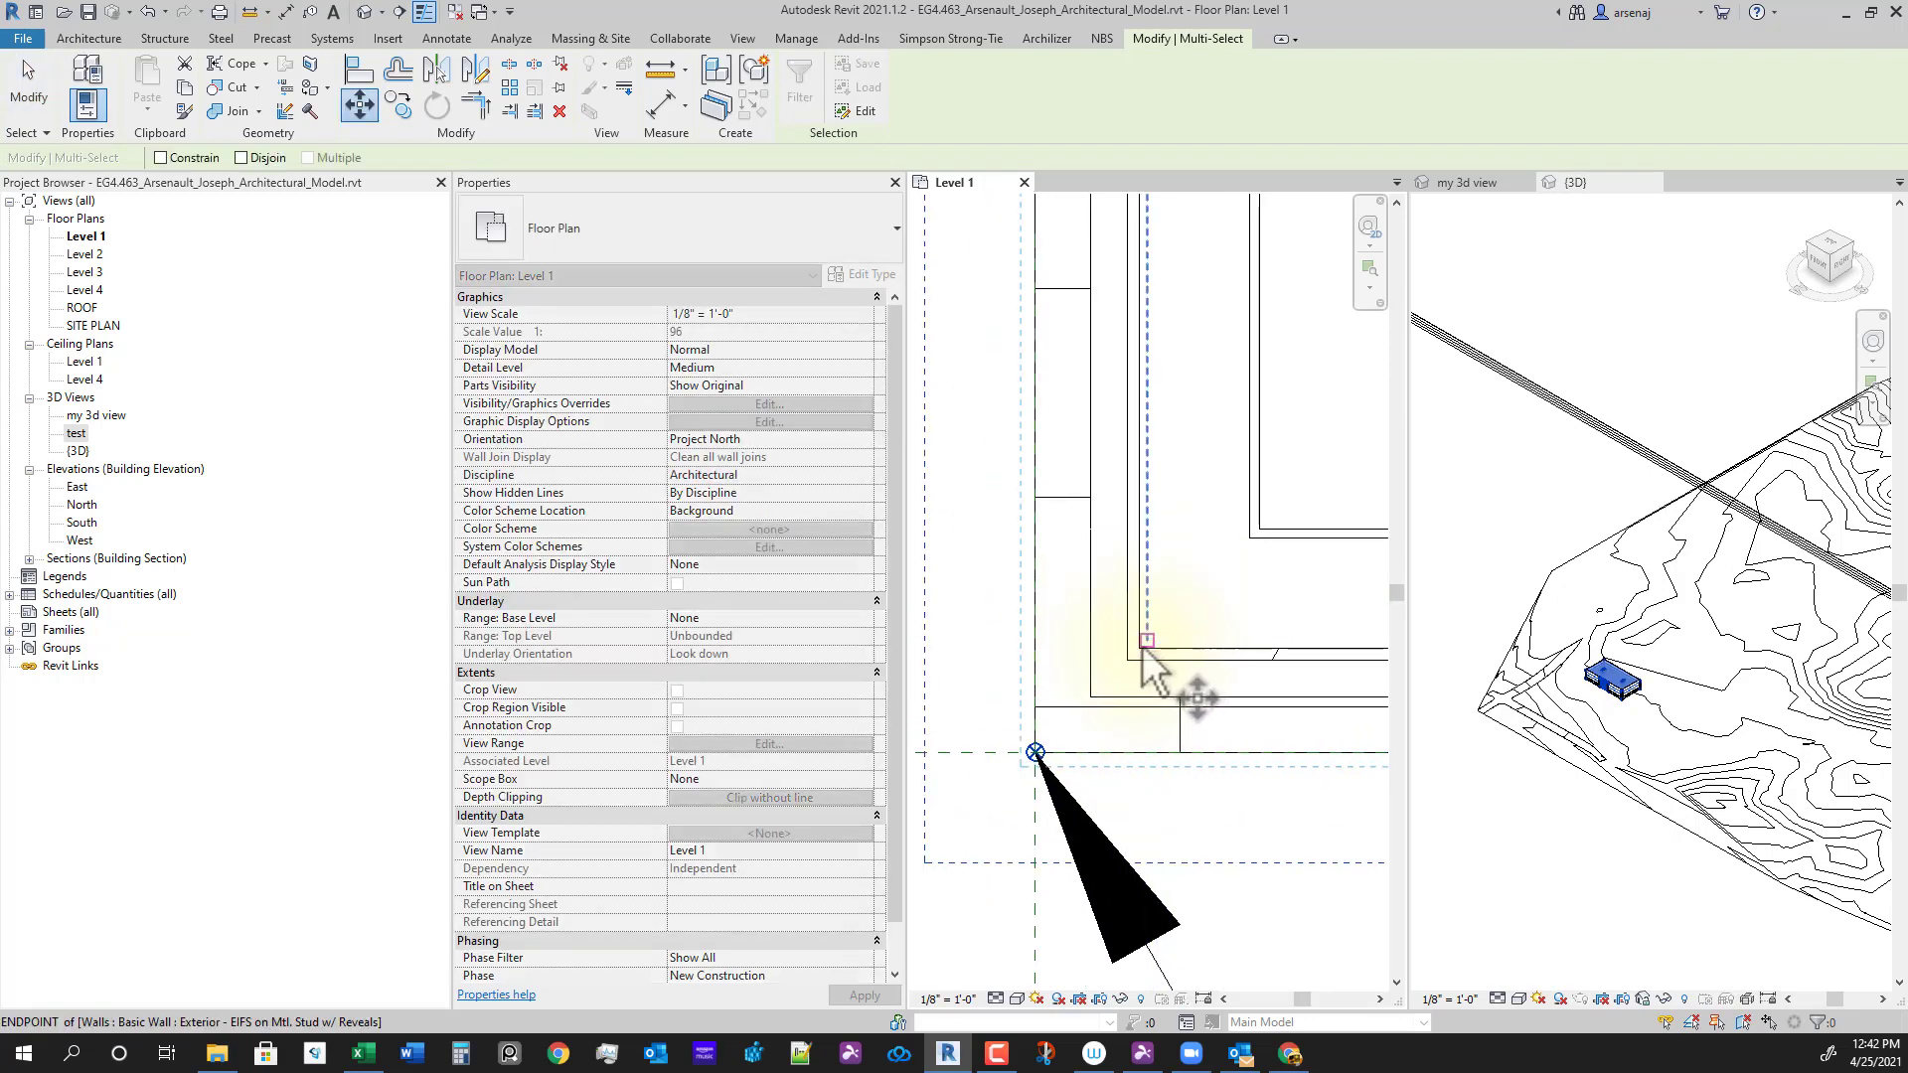
scroll(1153, 671, up, 2)
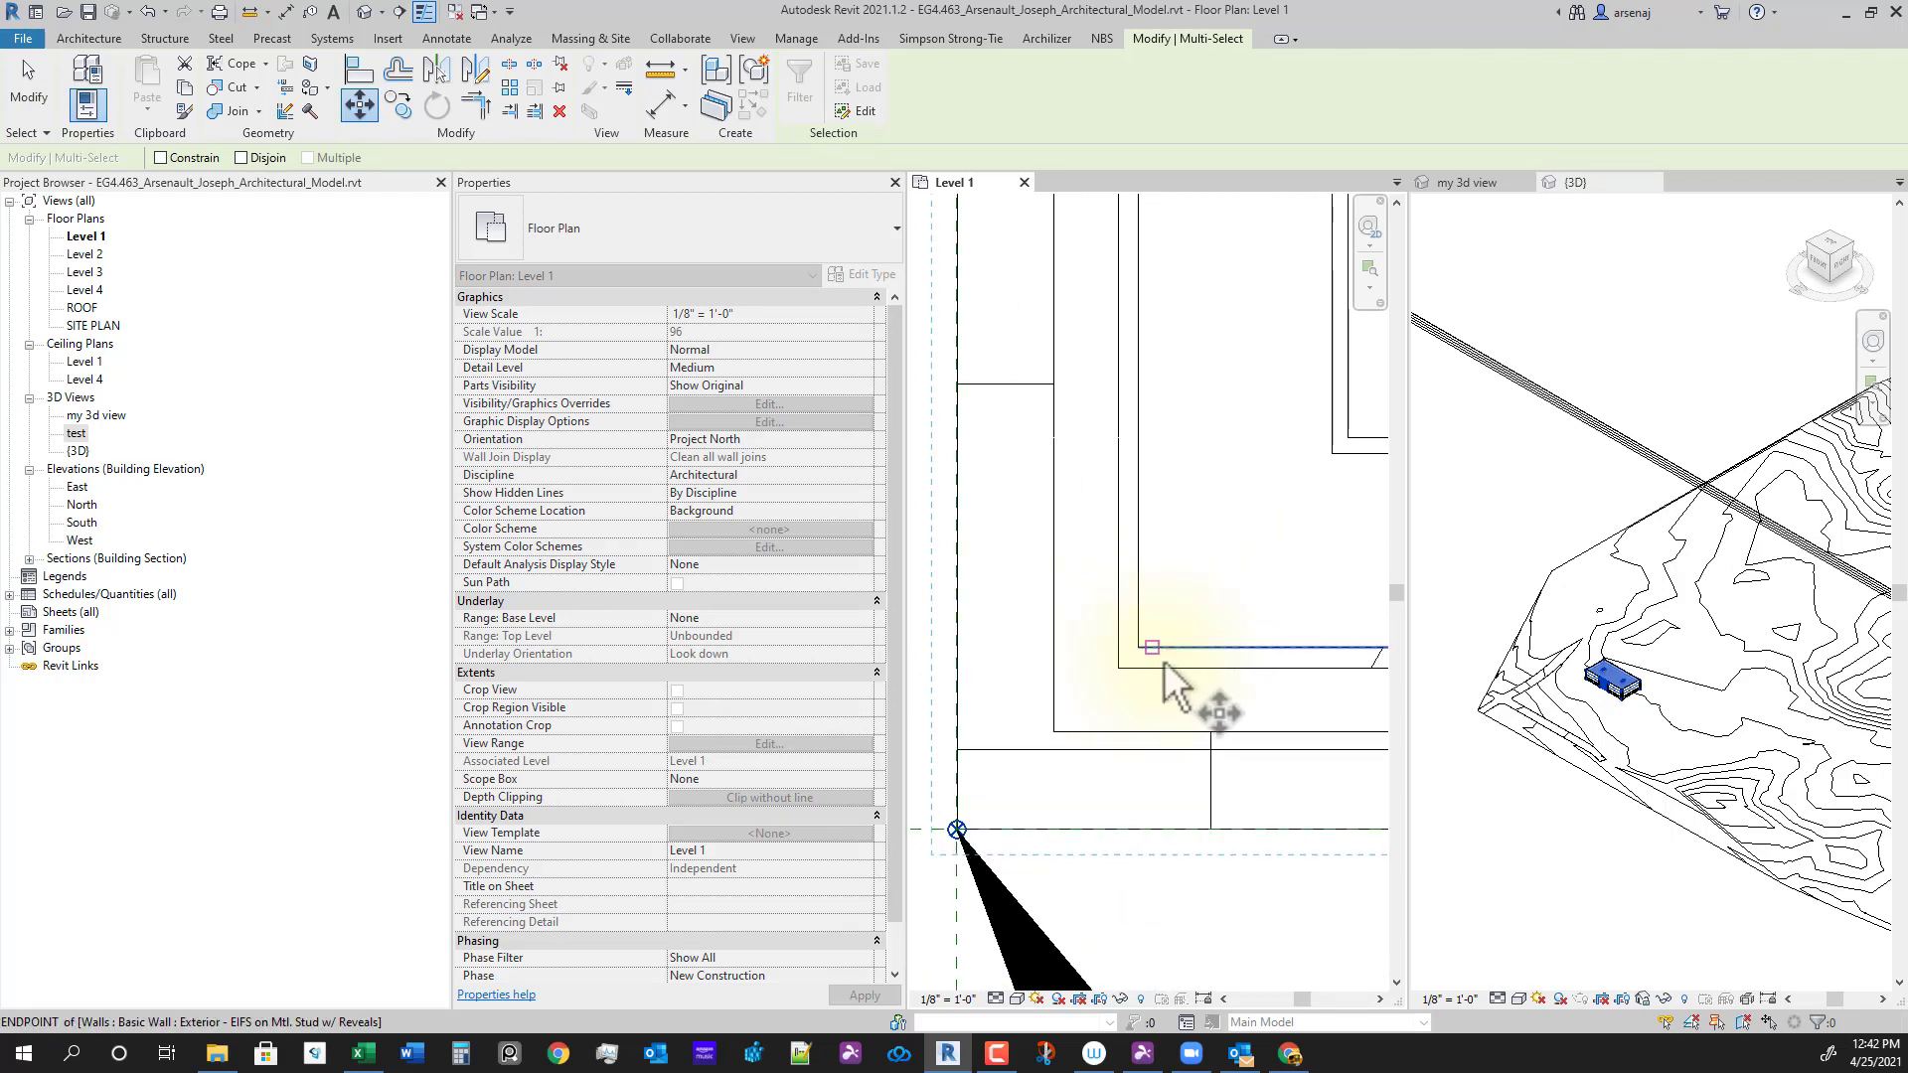
scroll(1165, 786, down, 4)
scroll(1163, 726, up, 2)
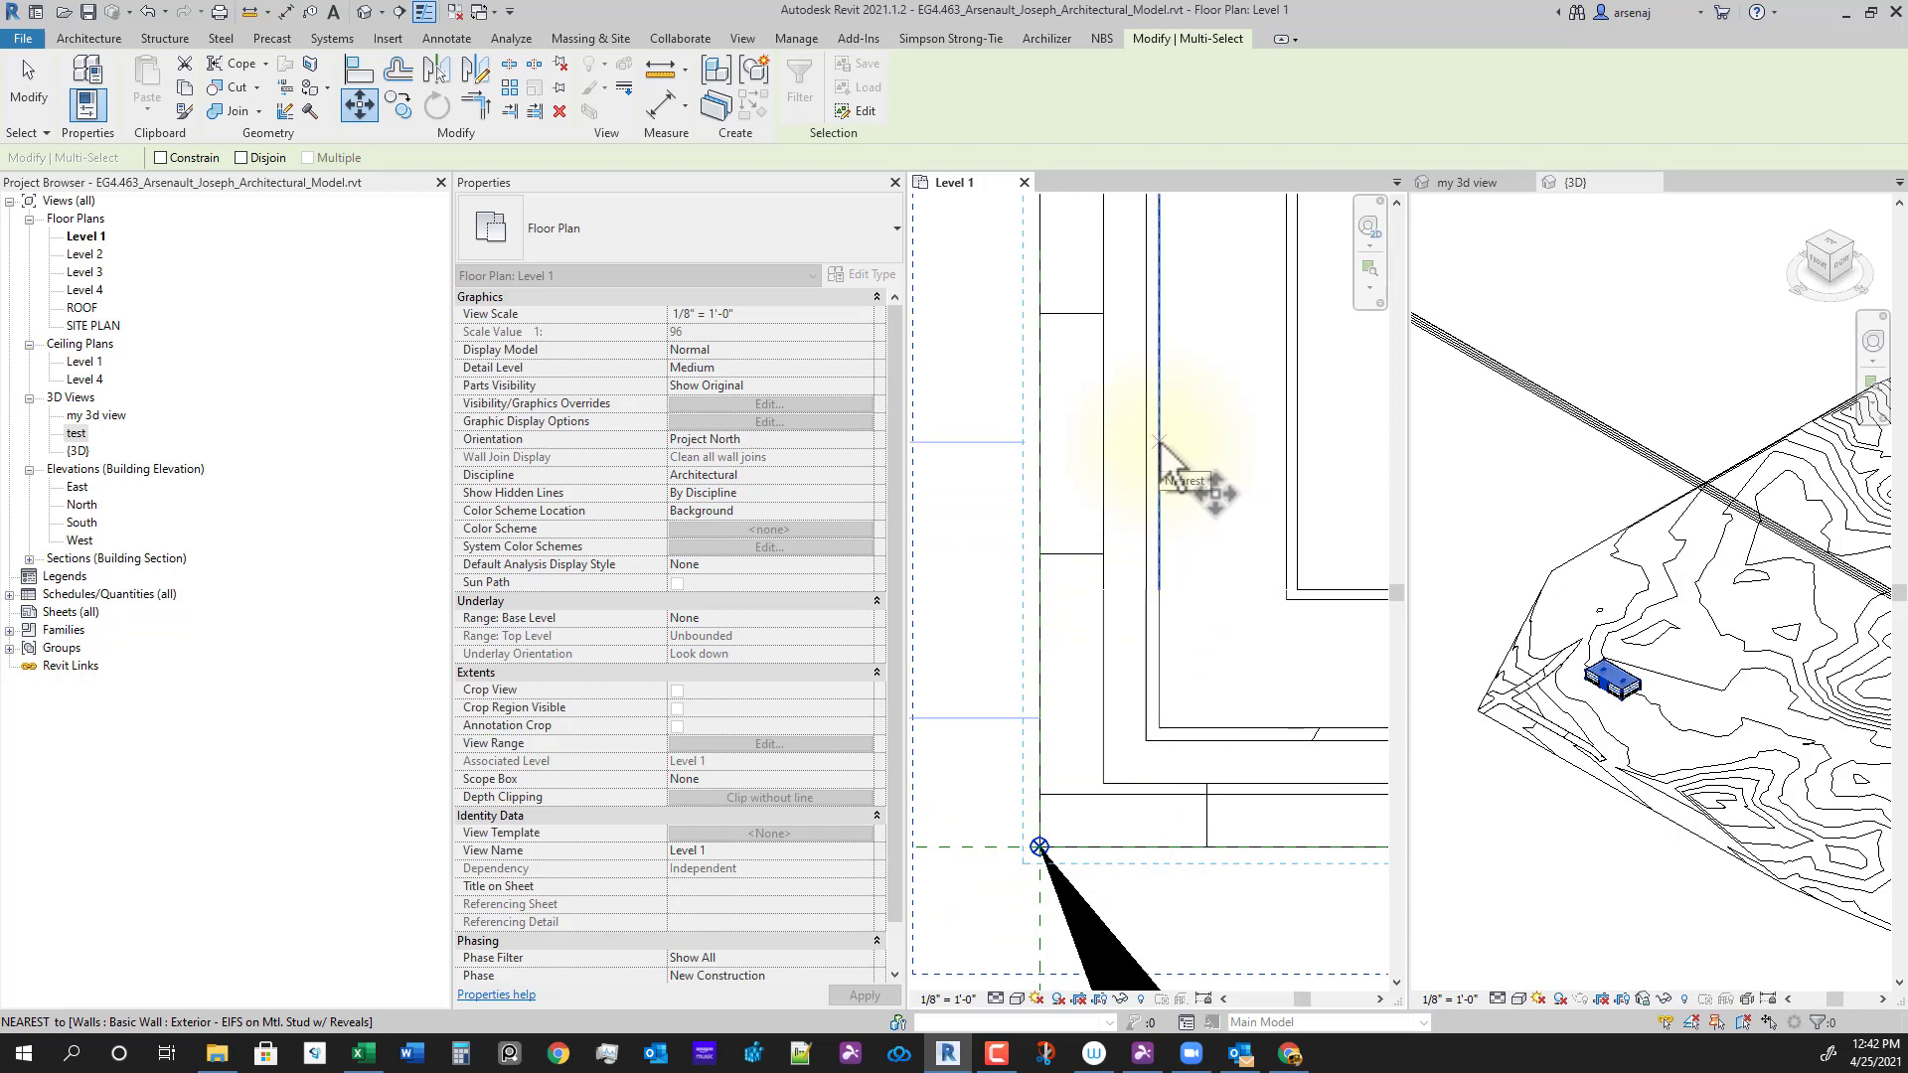
click(1159, 377)
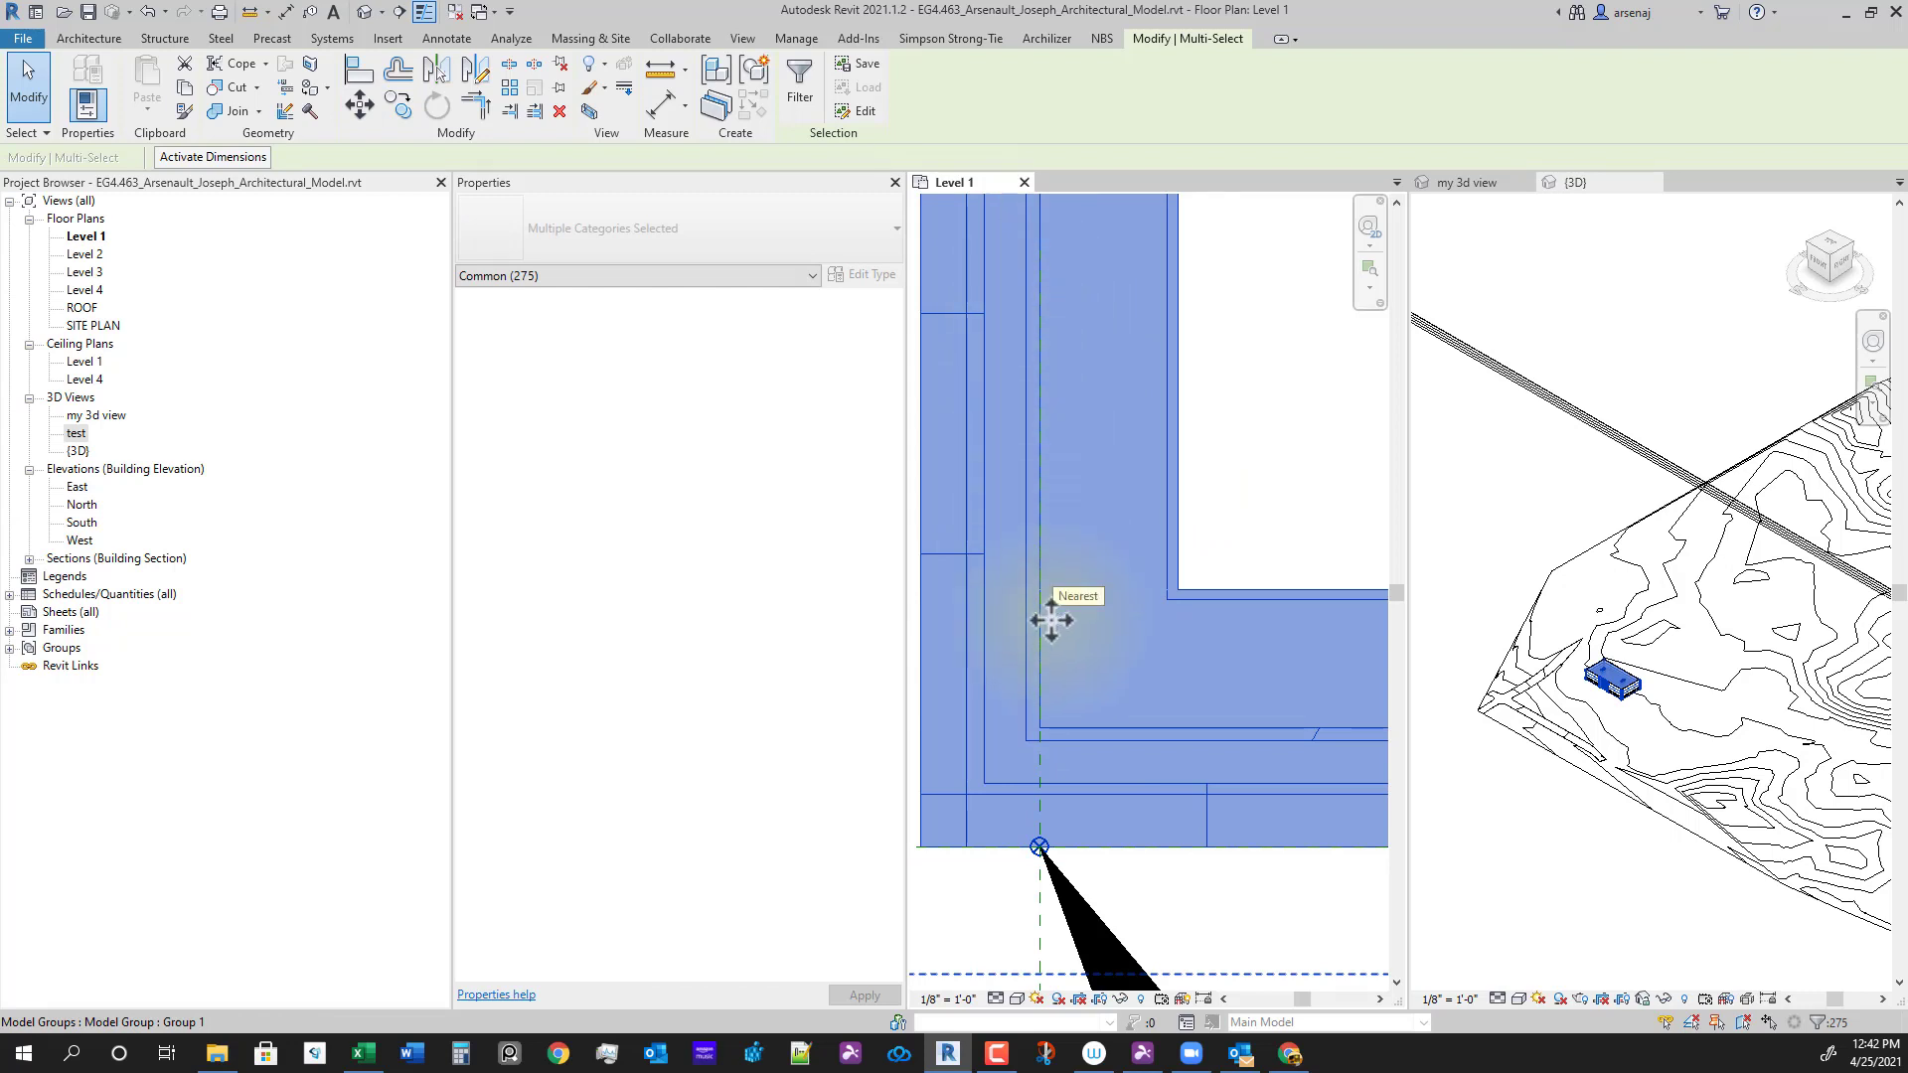
Step: Move the building vertically so the outer stud face of the lower exterior wall aligns with the horizontal reference plane, and clear the selection
scroll(1048, 547, down, 3)
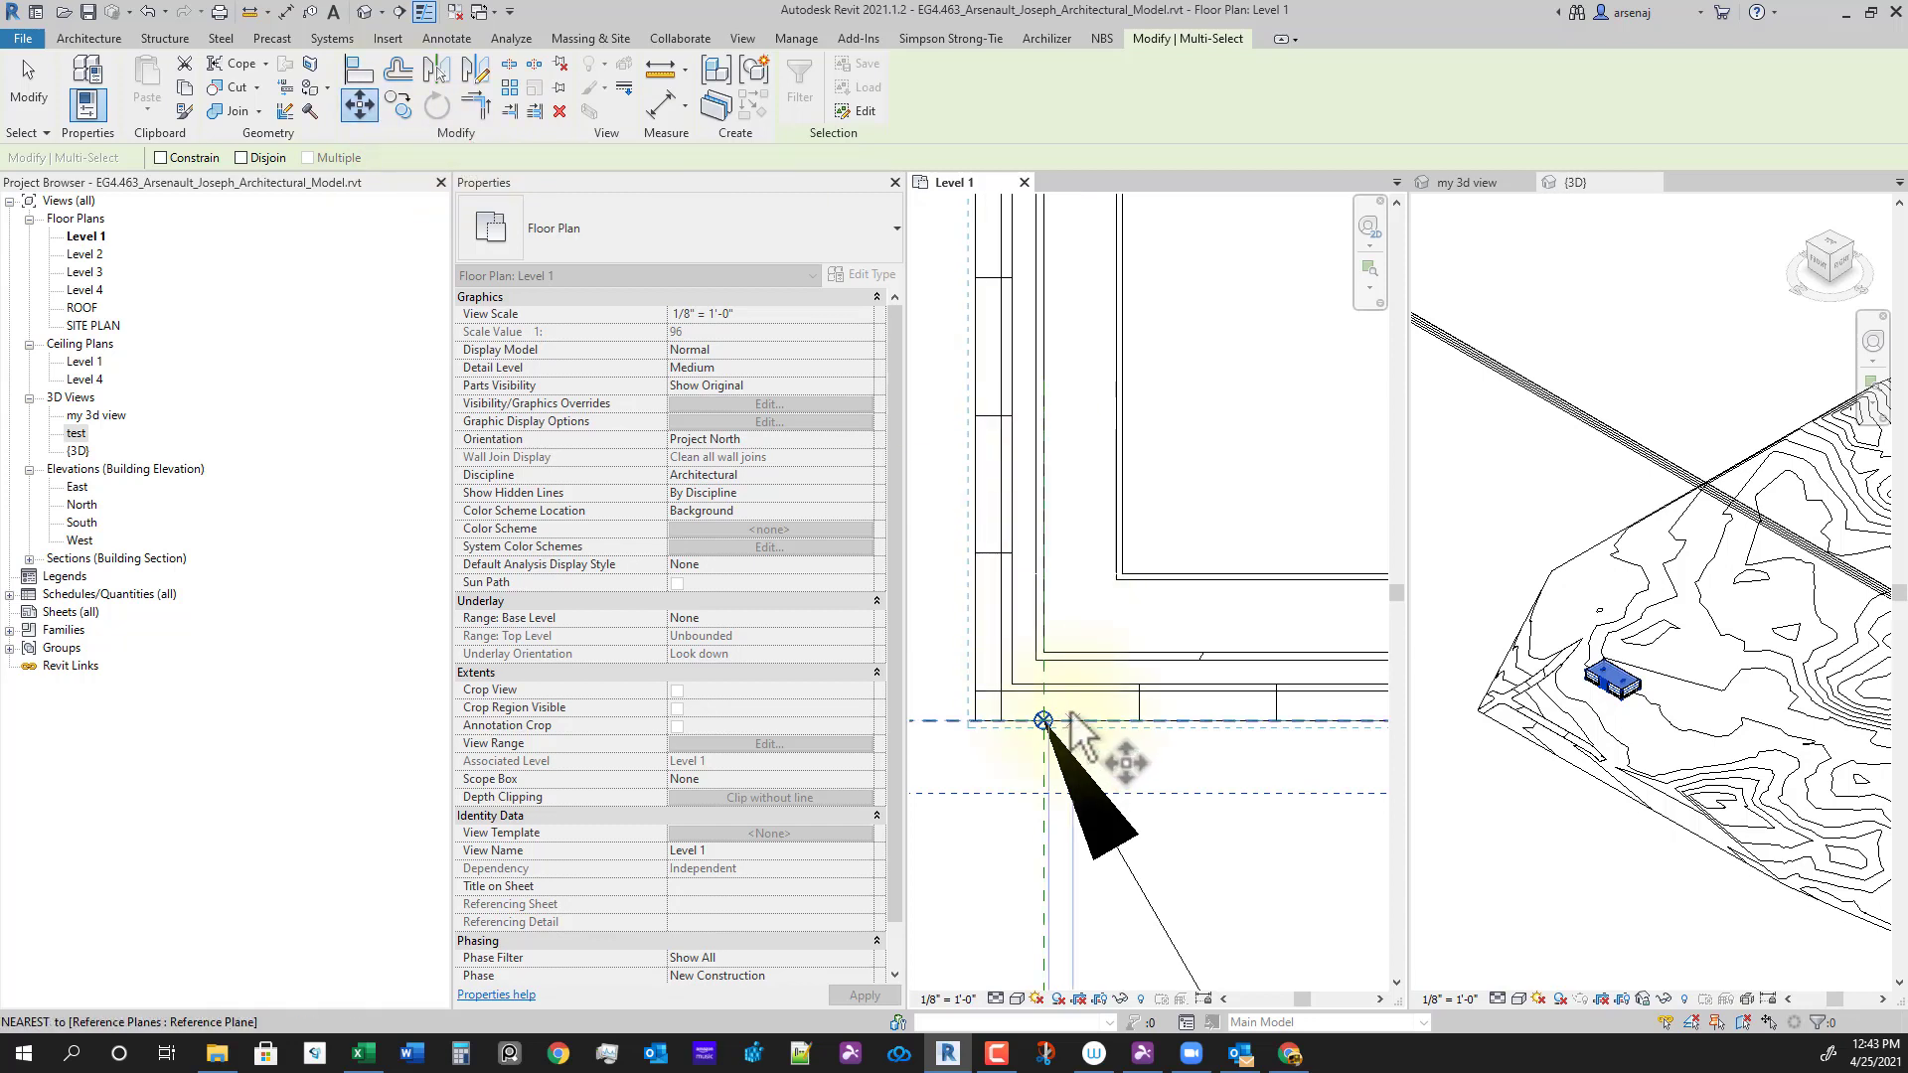
scroll(1124, 715, up, 2)
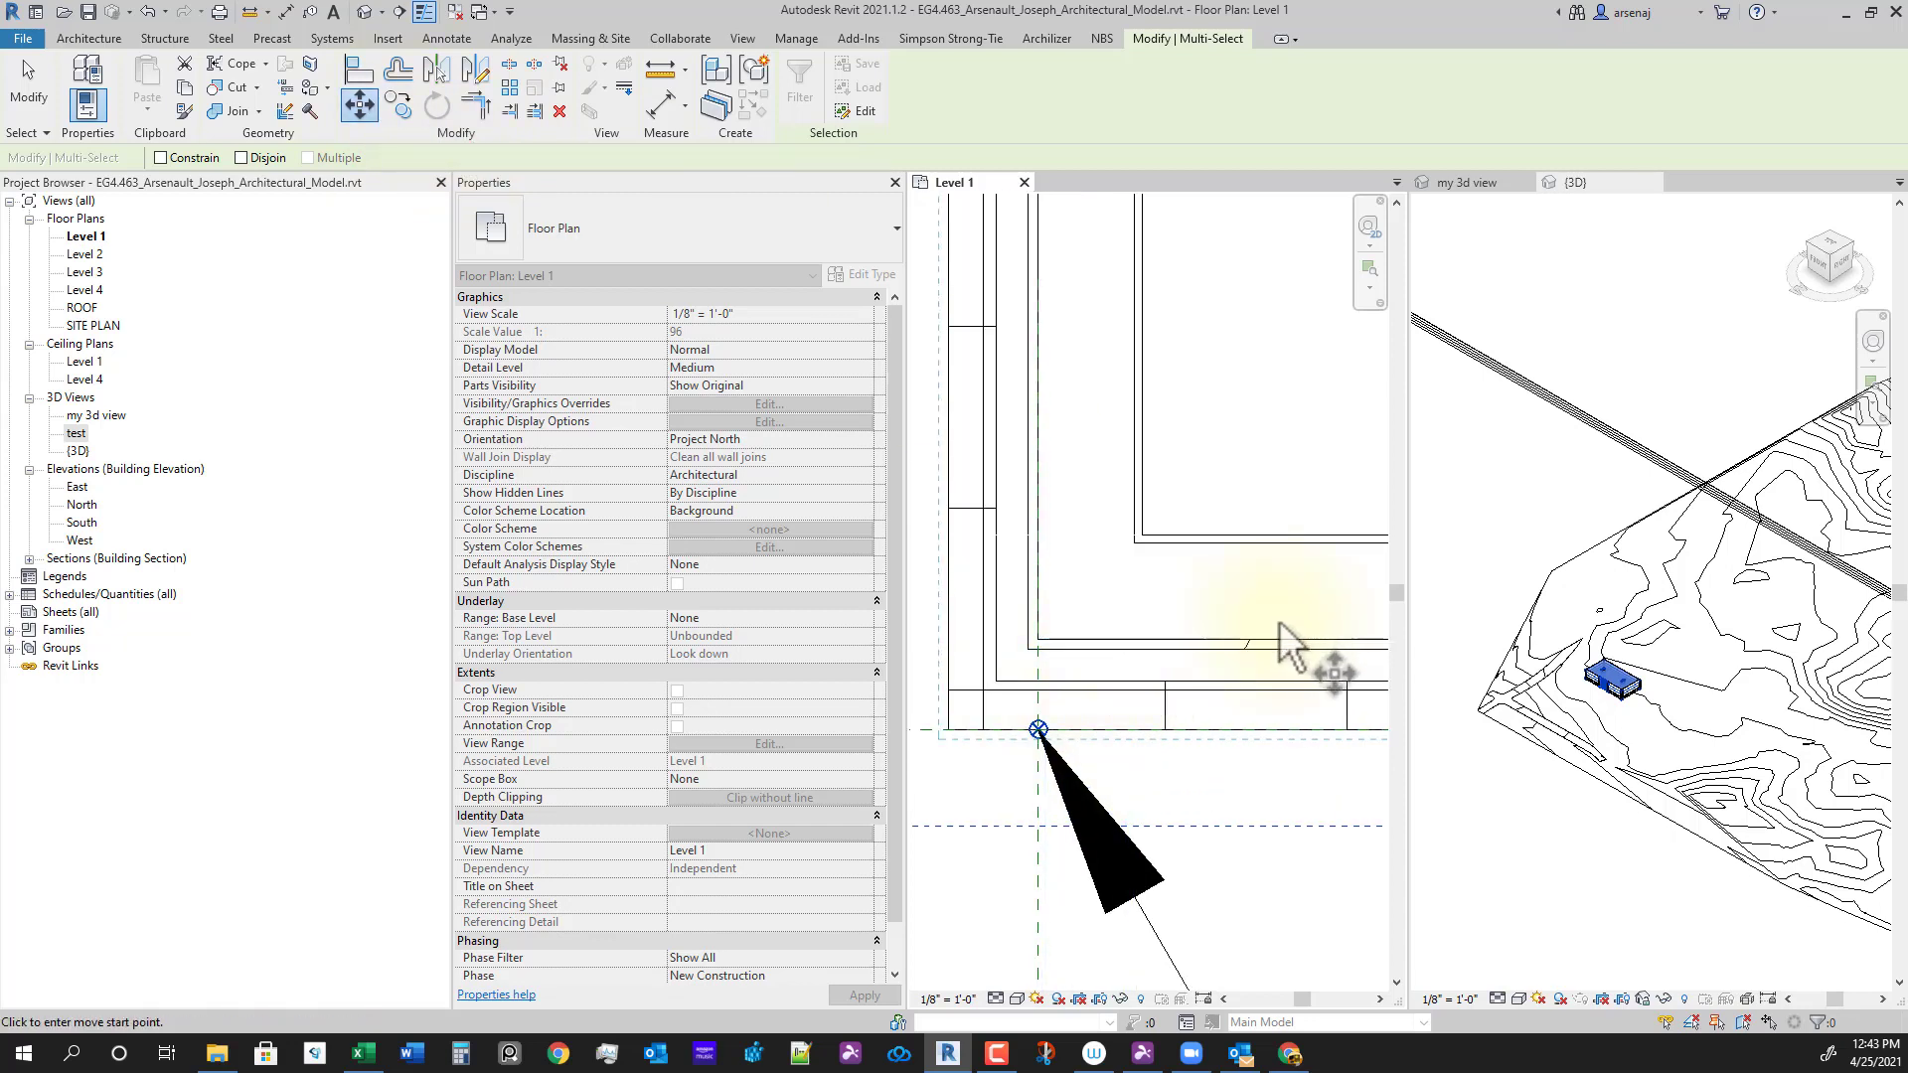
click(1205, 638)
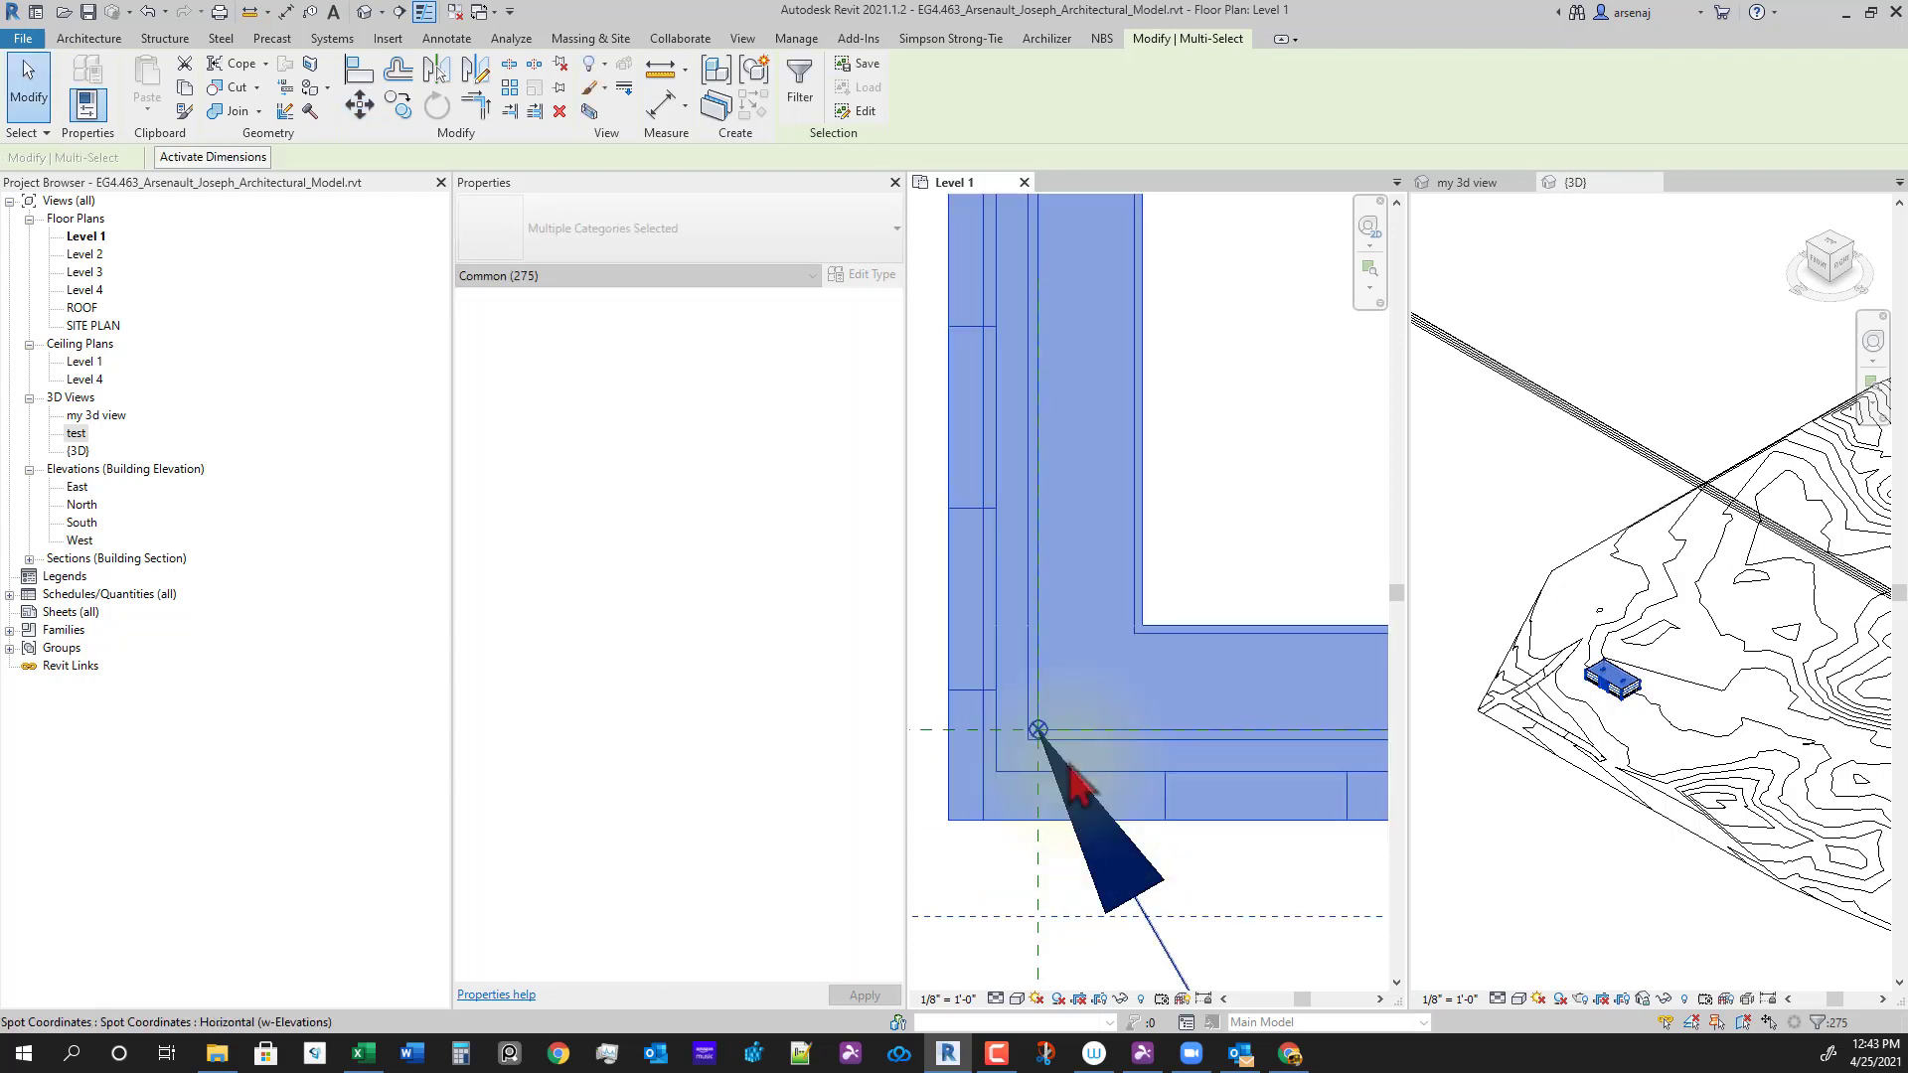
key(Escape)
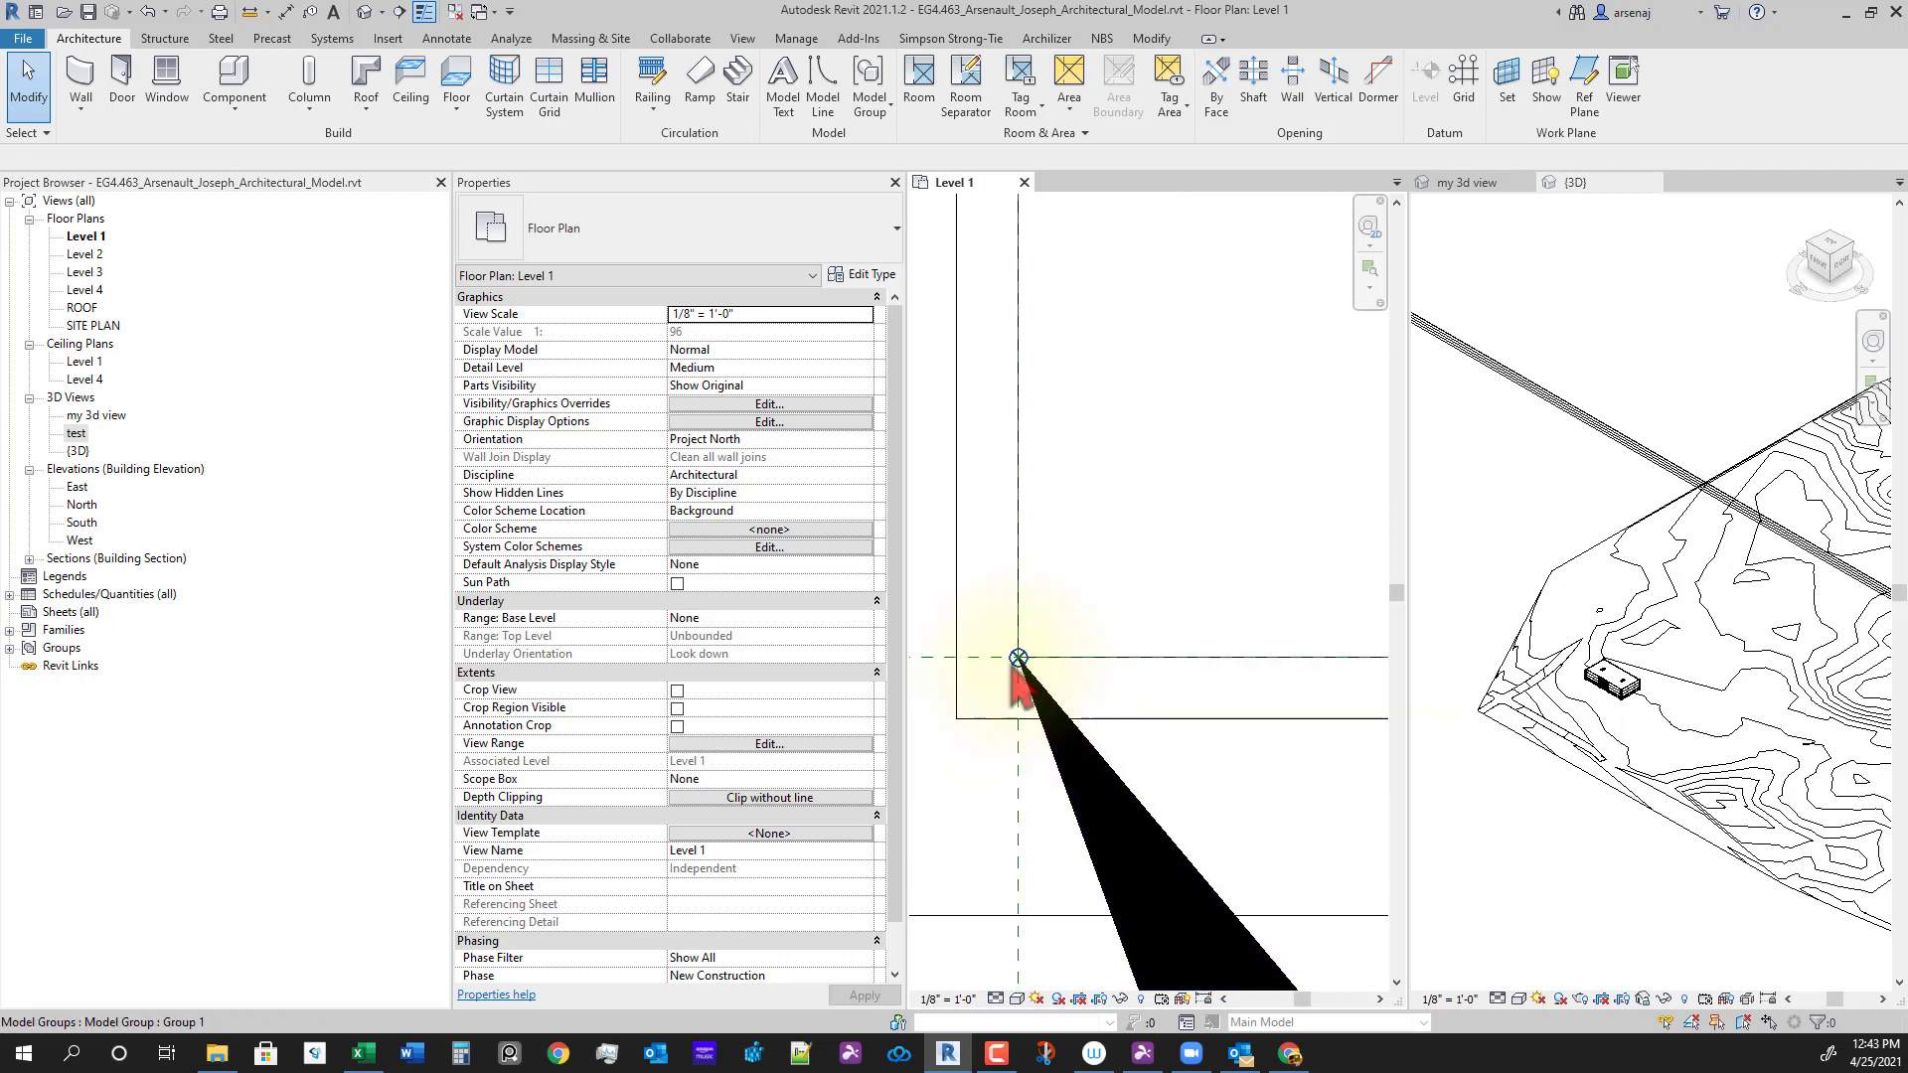
Step: Examine the project base point and the existing spot coordinate leader at the building's southwest wall corner in the Level 1 plan
scroll(1014, 663, up, 8)
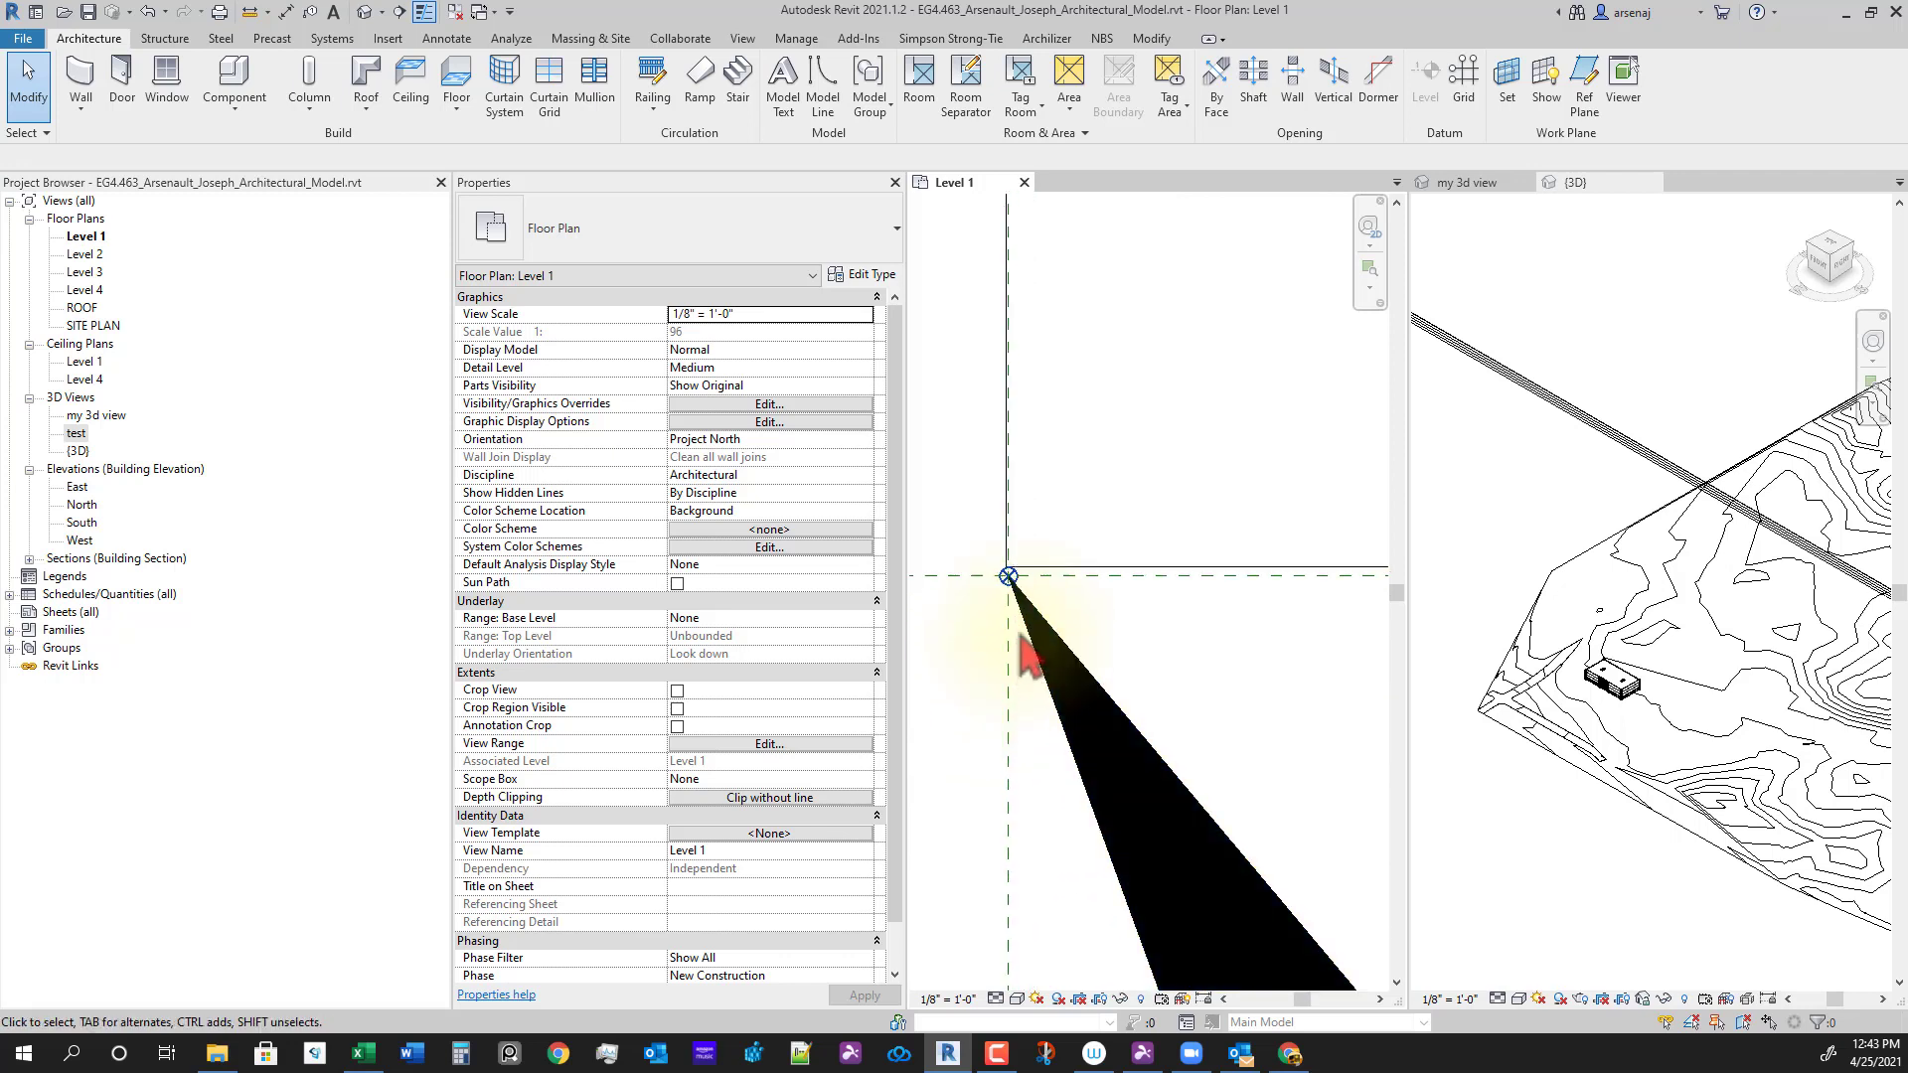
scroll(1023, 636, up, 2)
middle_drag(999, 563, 1230, 757)
scroll(1226, 686, down, 5)
scroll(1223, 771, down, 3)
middle_drag(1346, 810, 1061, 728)
scroll(1185, 730, down, 2)
scroll(984, 752, down, 2)
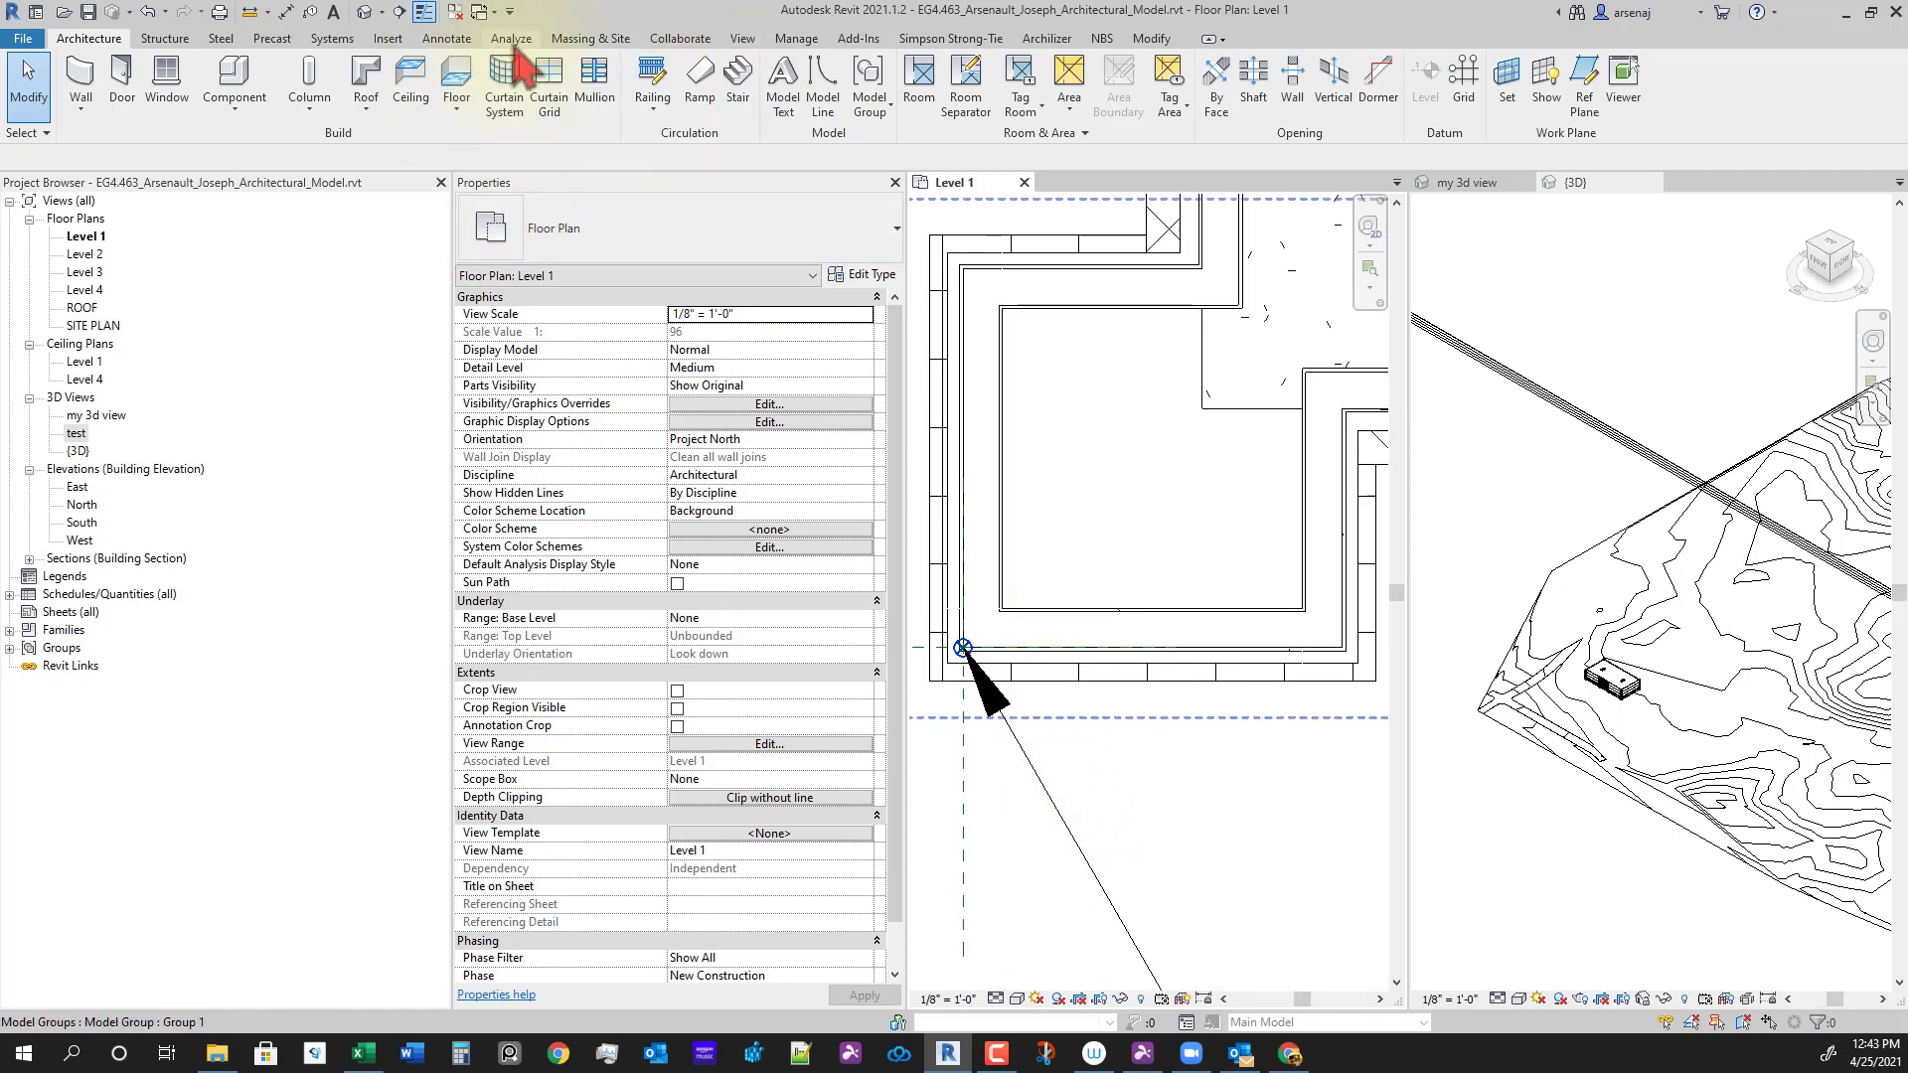
Step: Place a Horizontal (w-Elevations) spot coordinate with leader and shoulder on the inner wall corner beside the project base point
click(744, 39)
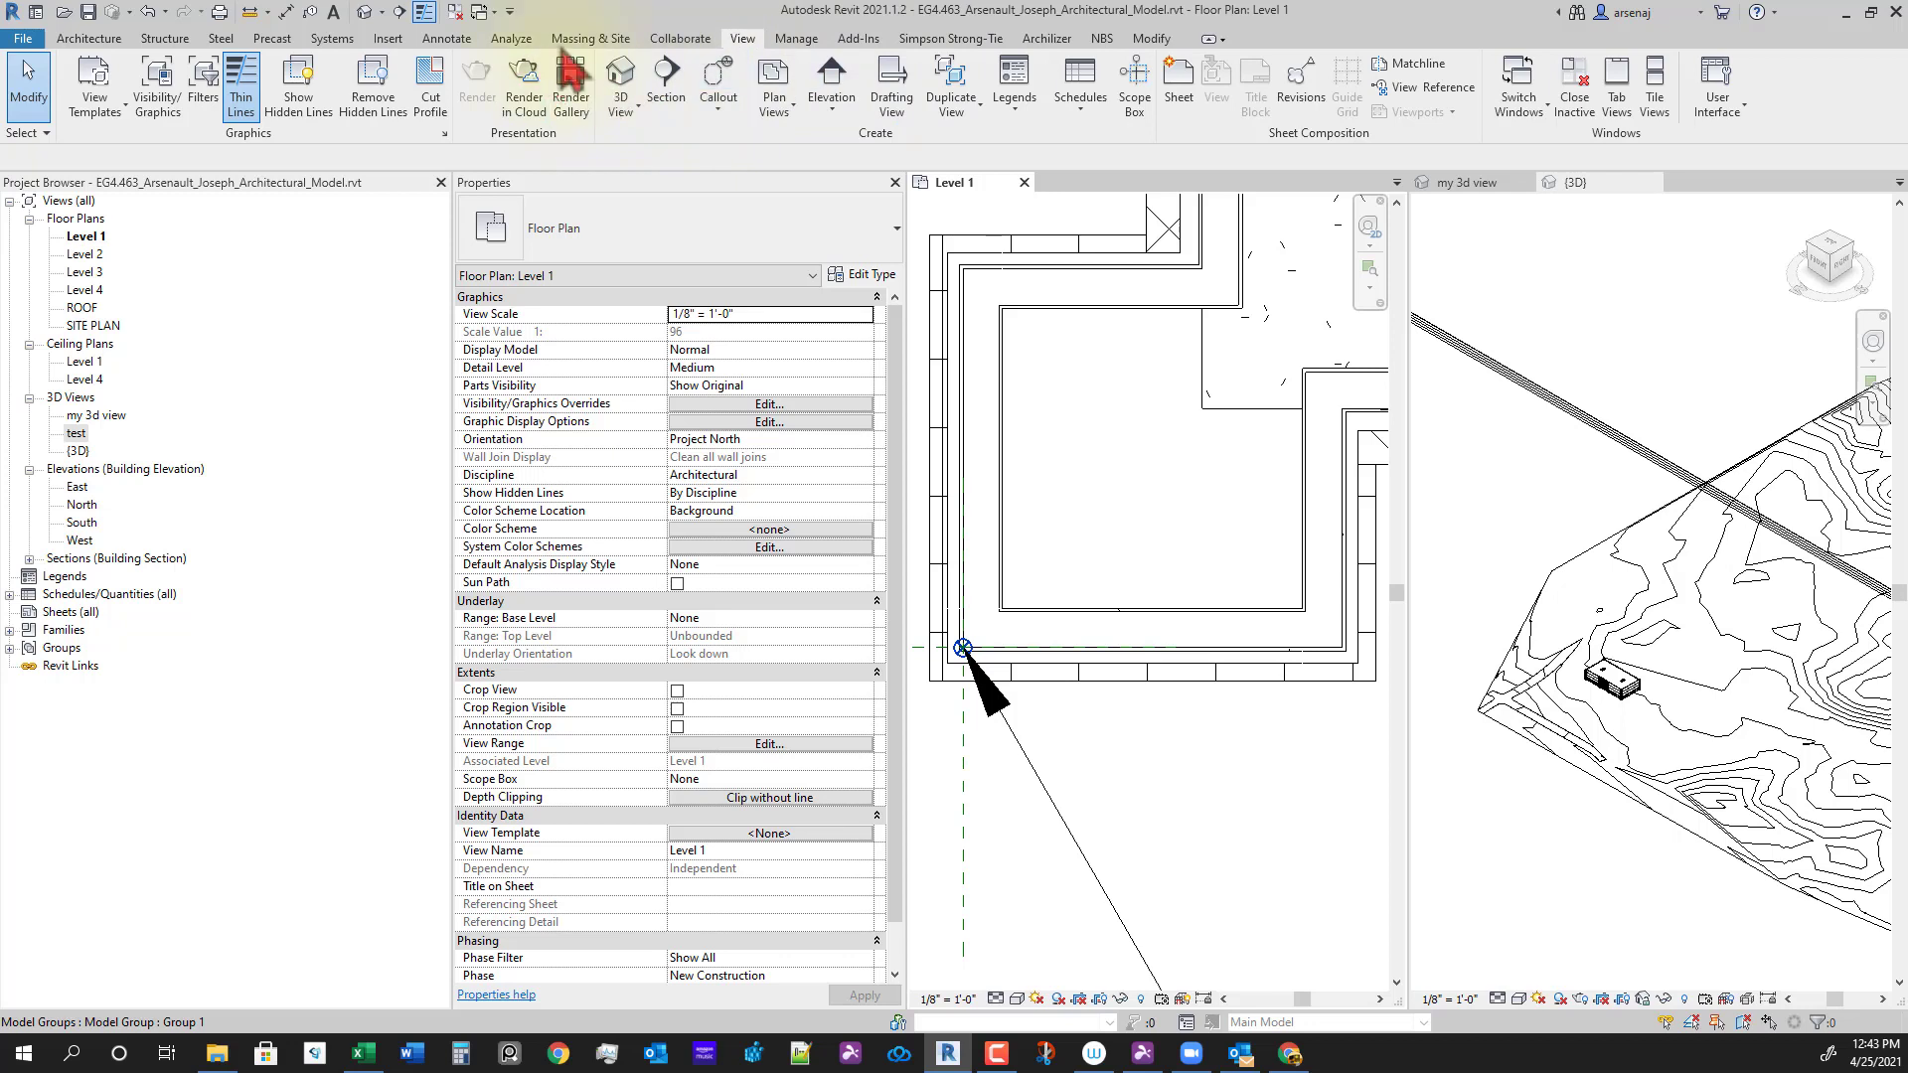
click(446, 38)
click(413, 94)
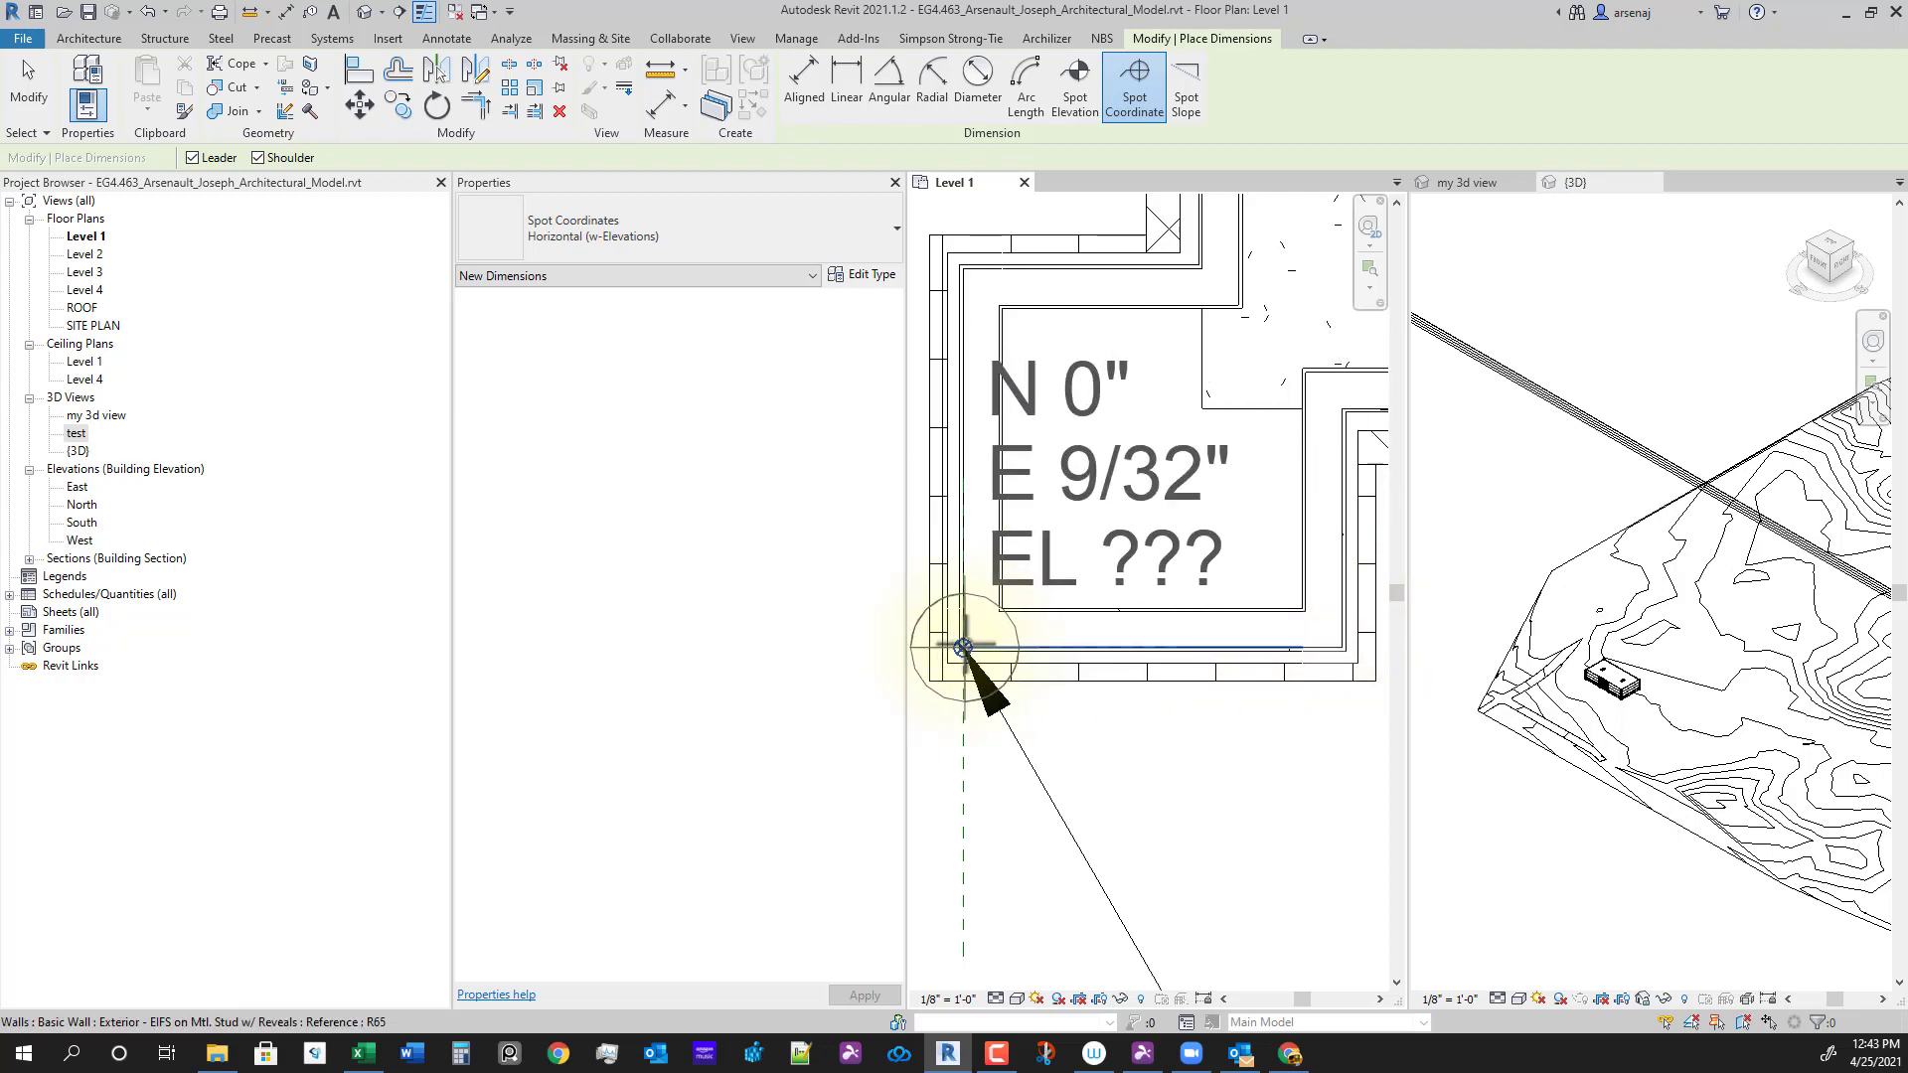
scroll(1171, 848, down, 3)
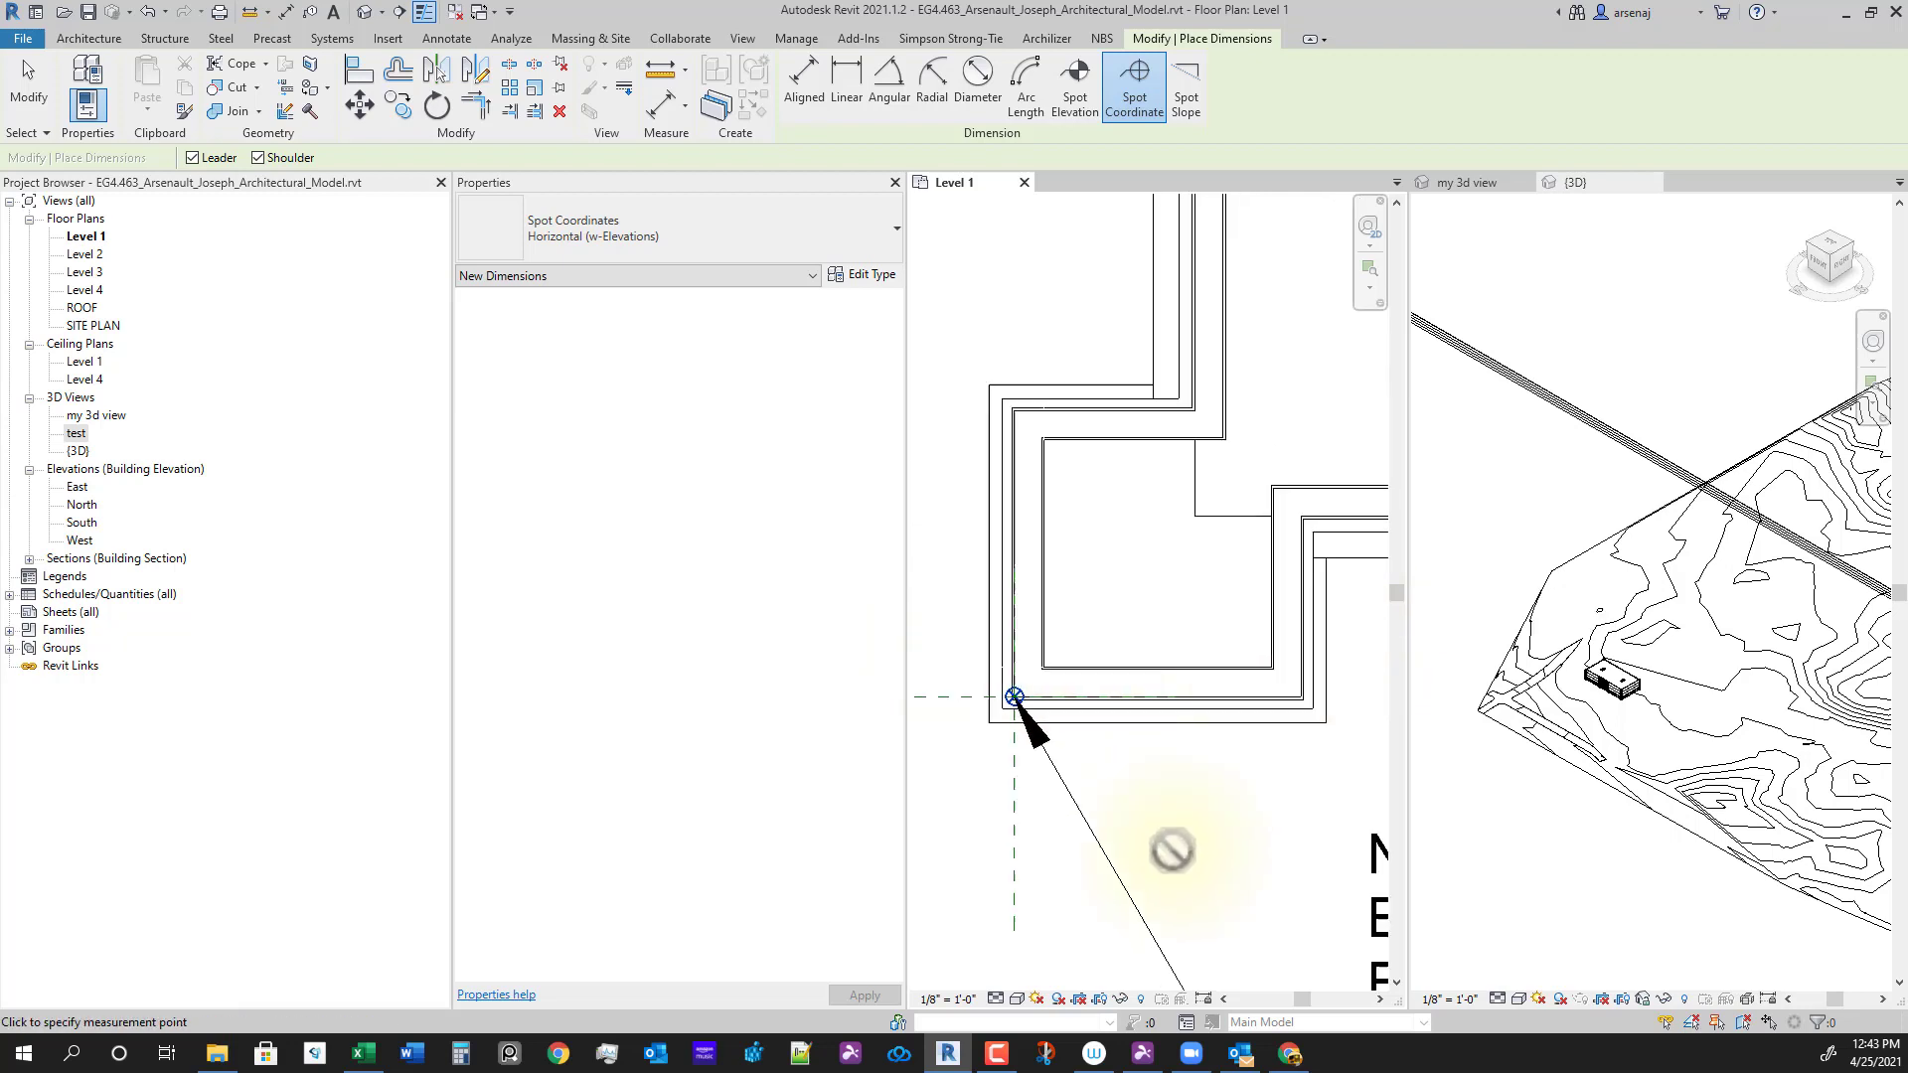
middle_drag(1176, 944, 1078, 697)
scroll(945, 552, up, 3)
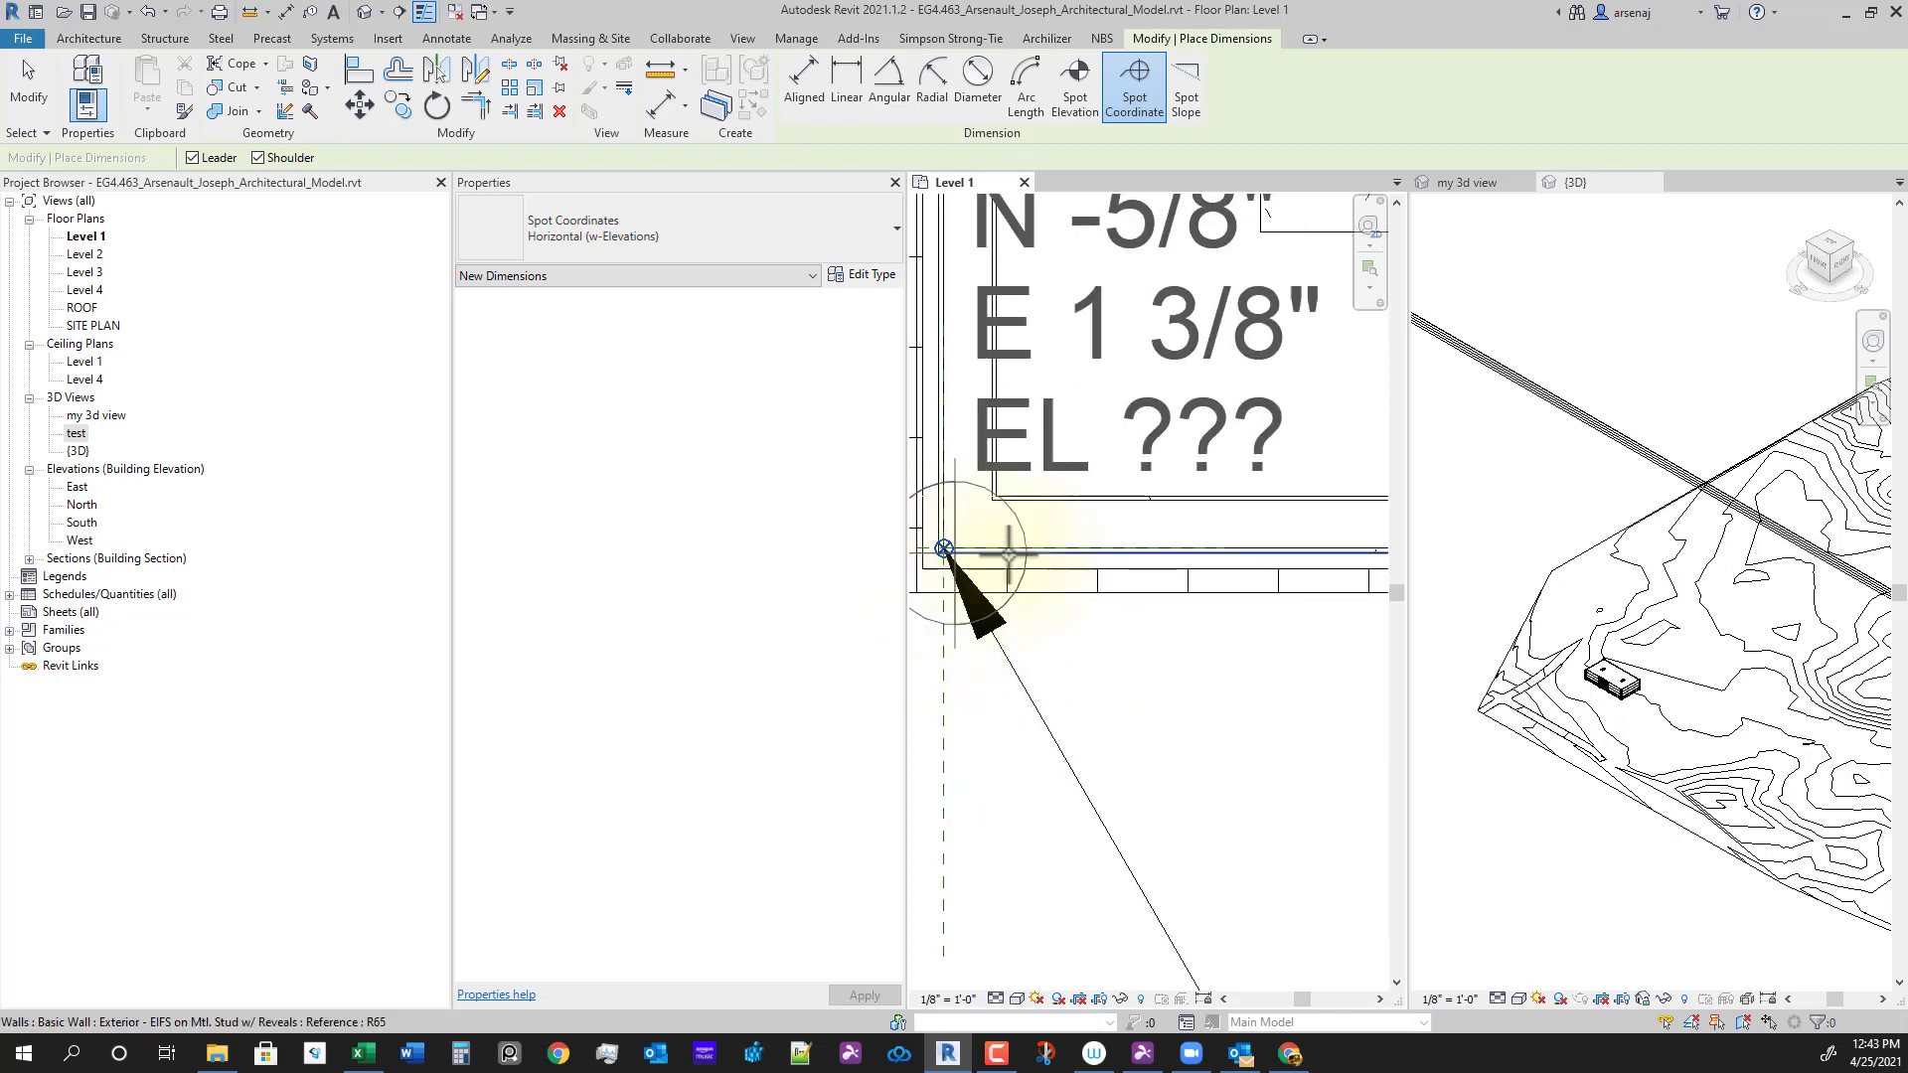
scroll(995, 502, up, 3)
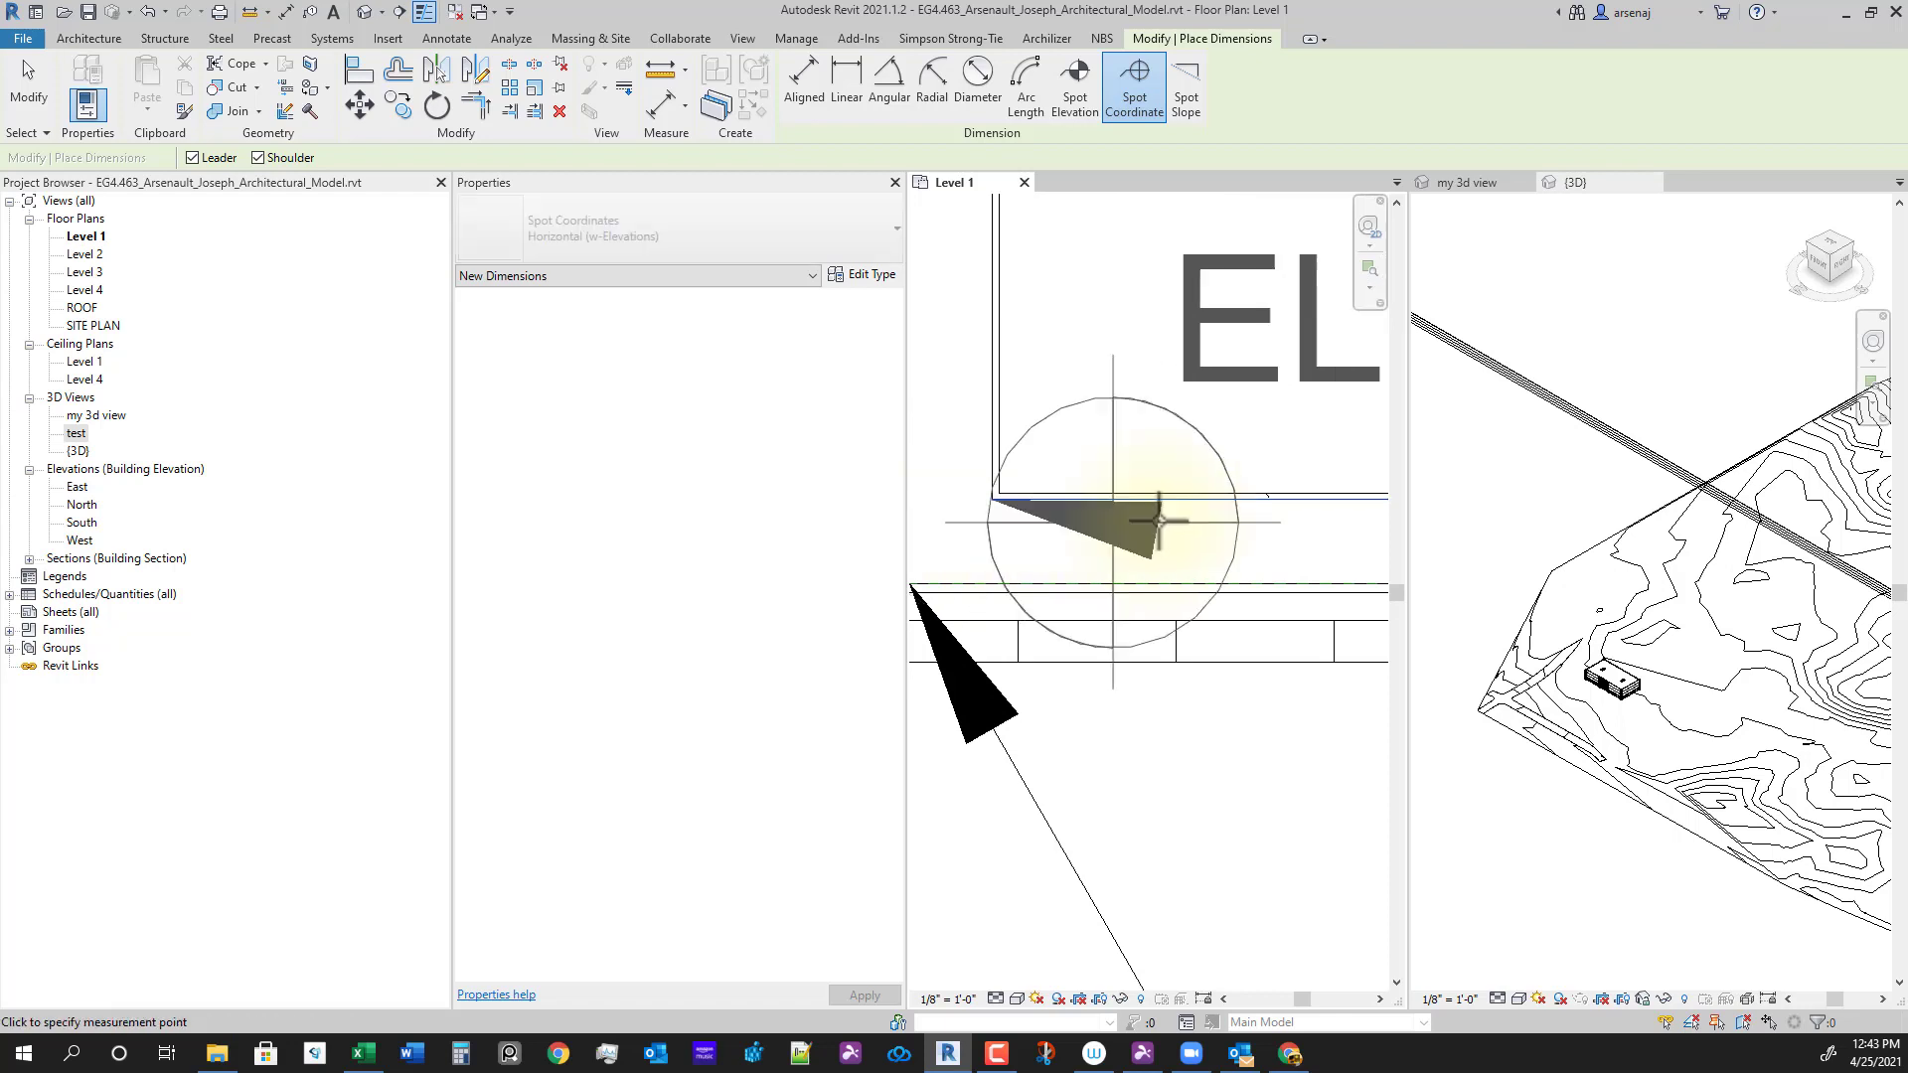
scroll(1122, 612, down, 3)
scroll(1122, 612, down, 2)
scroll(1086, 515, up, 2)
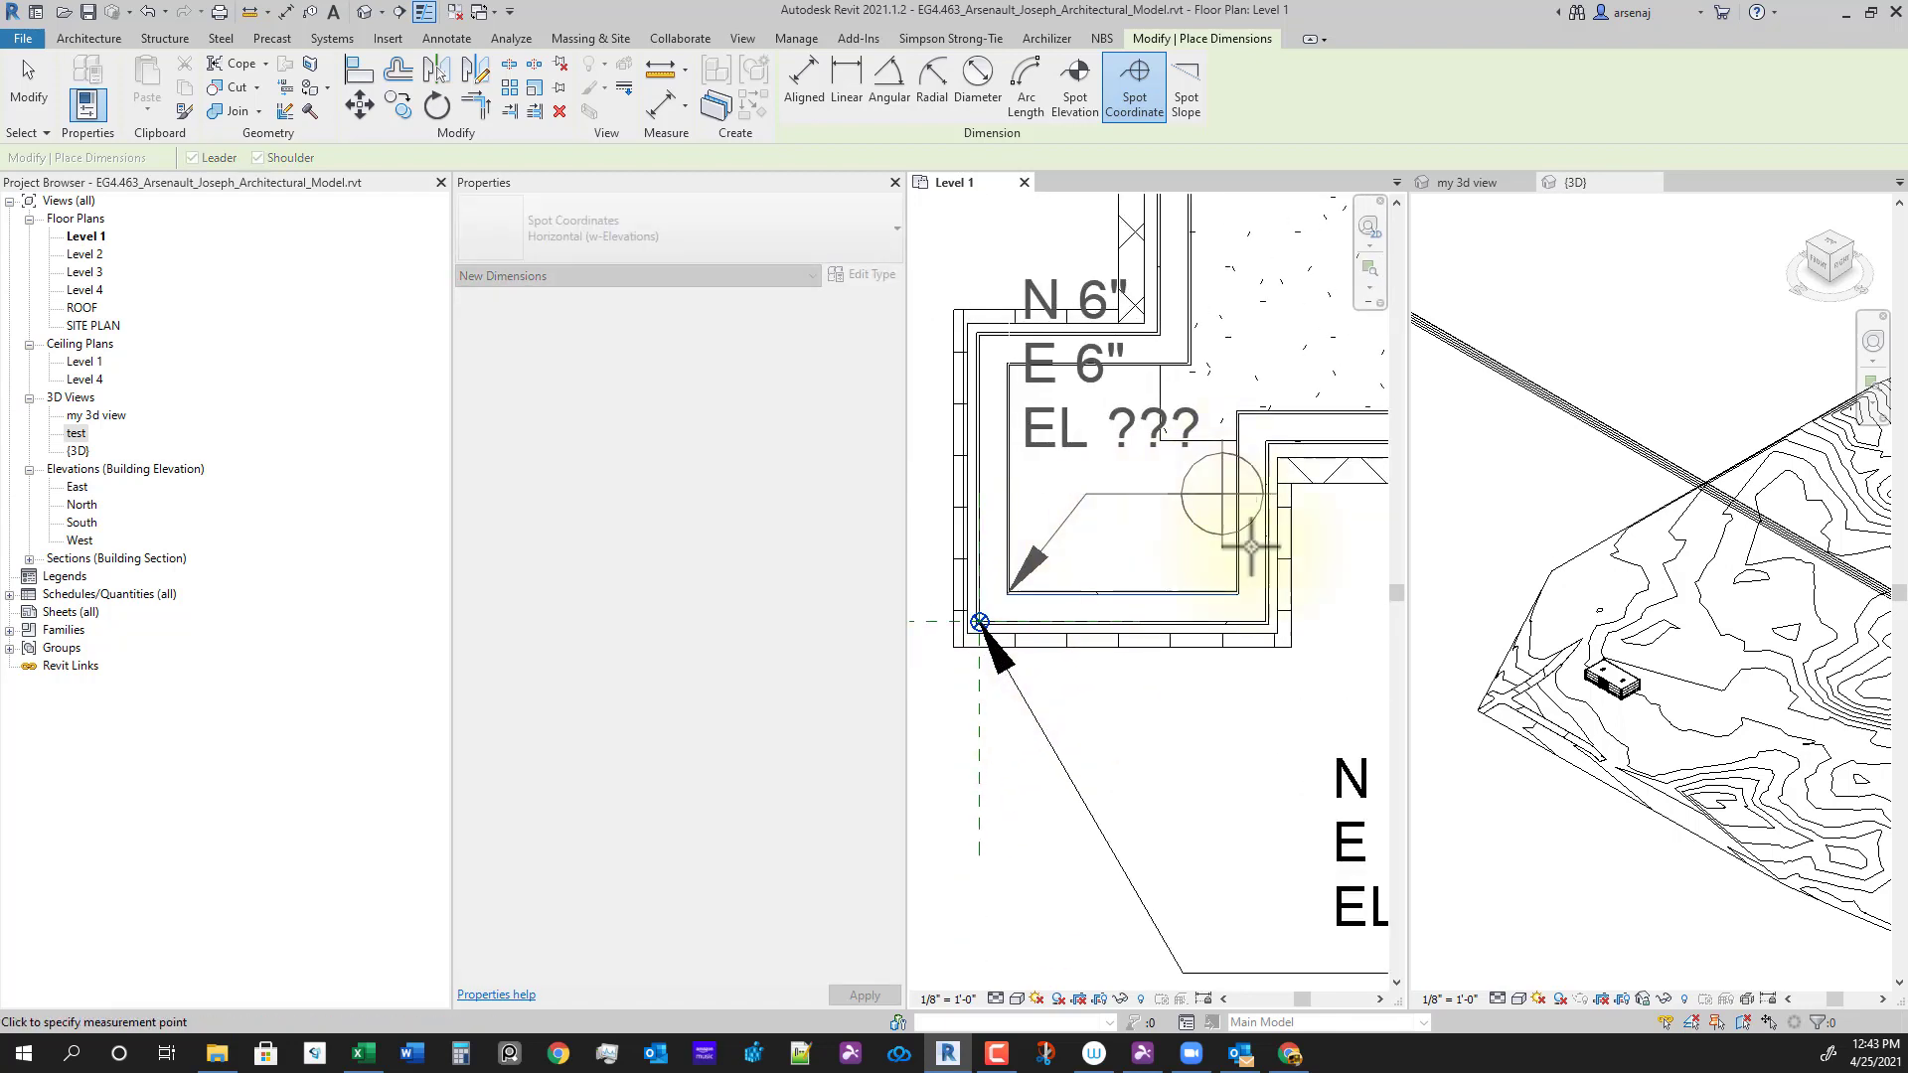
scroll(1242, 581, down, 2)
click(1288, 555)
key(Escape)
key(Escape)
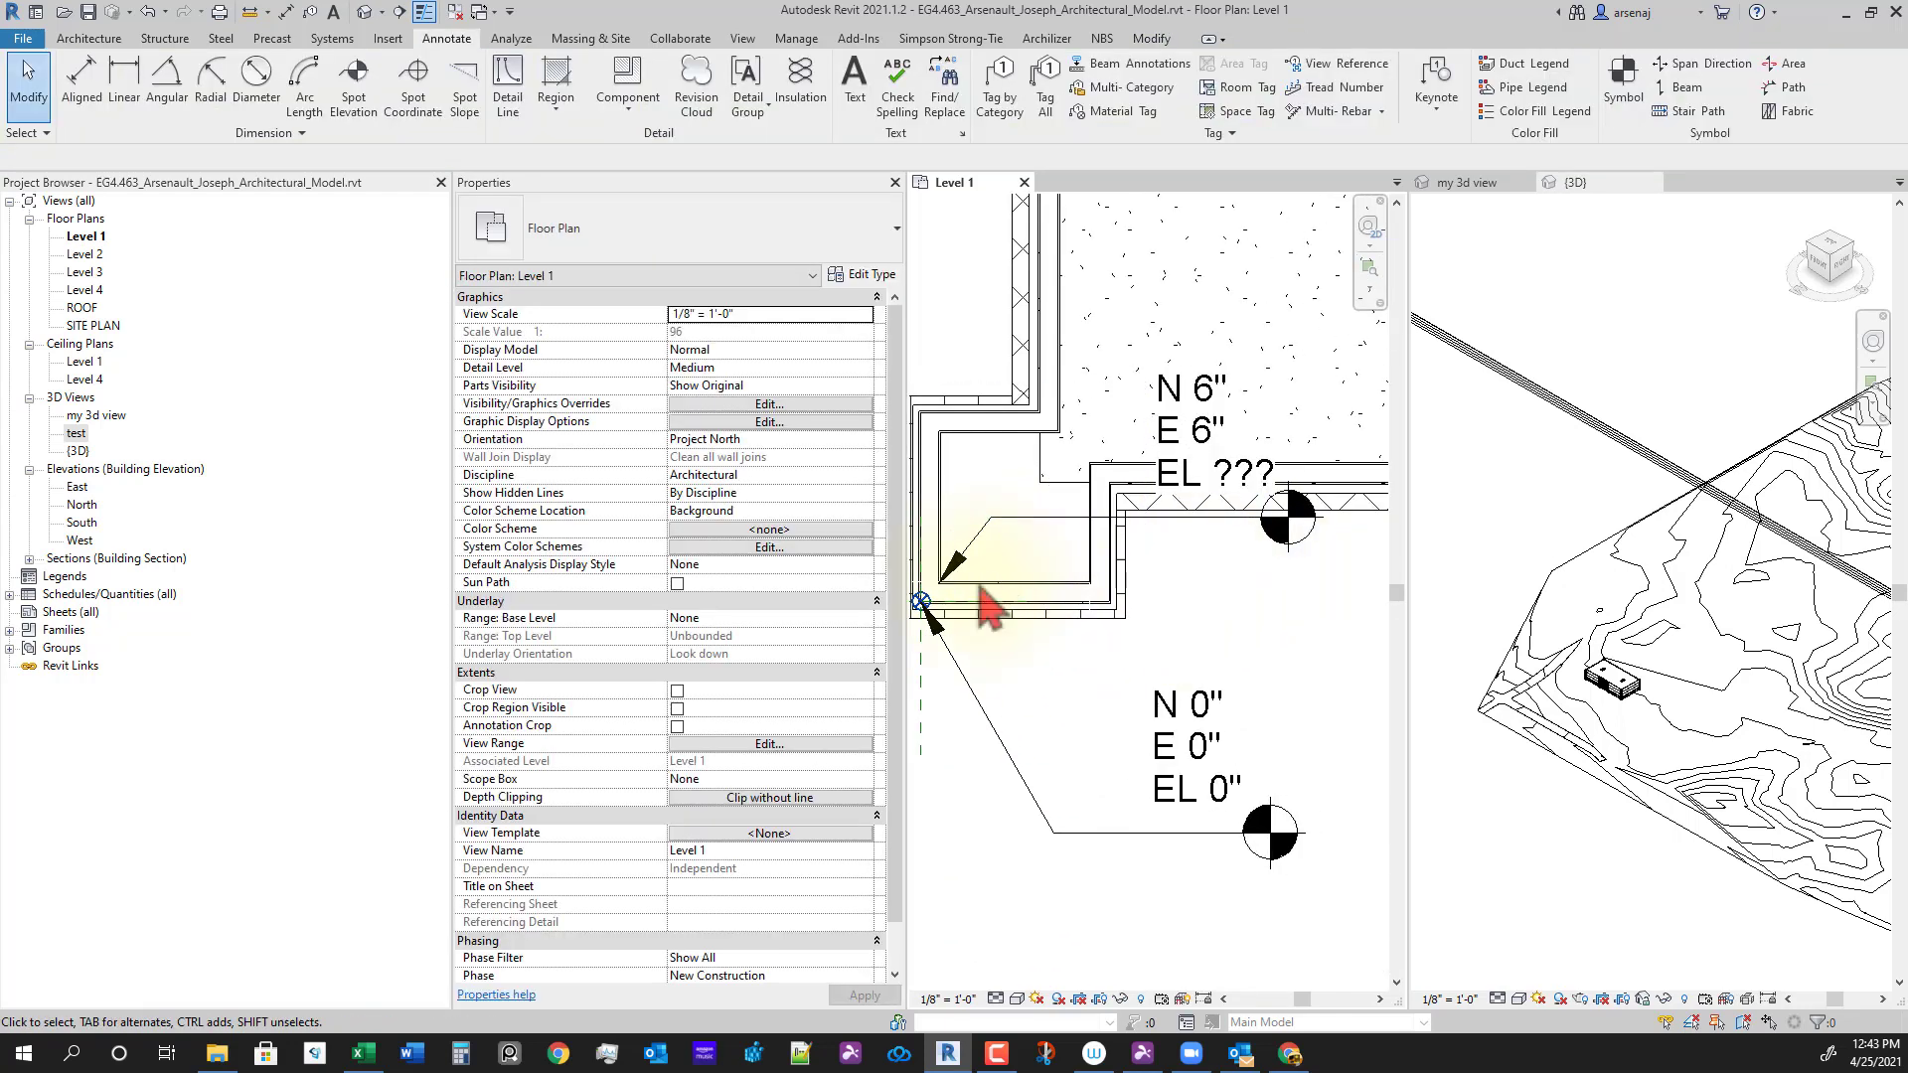
Step: Switch the inner-corner spot coordinate to the Horizontal type and set that type's Coordinate Base to Project Base Point
click(984, 603)
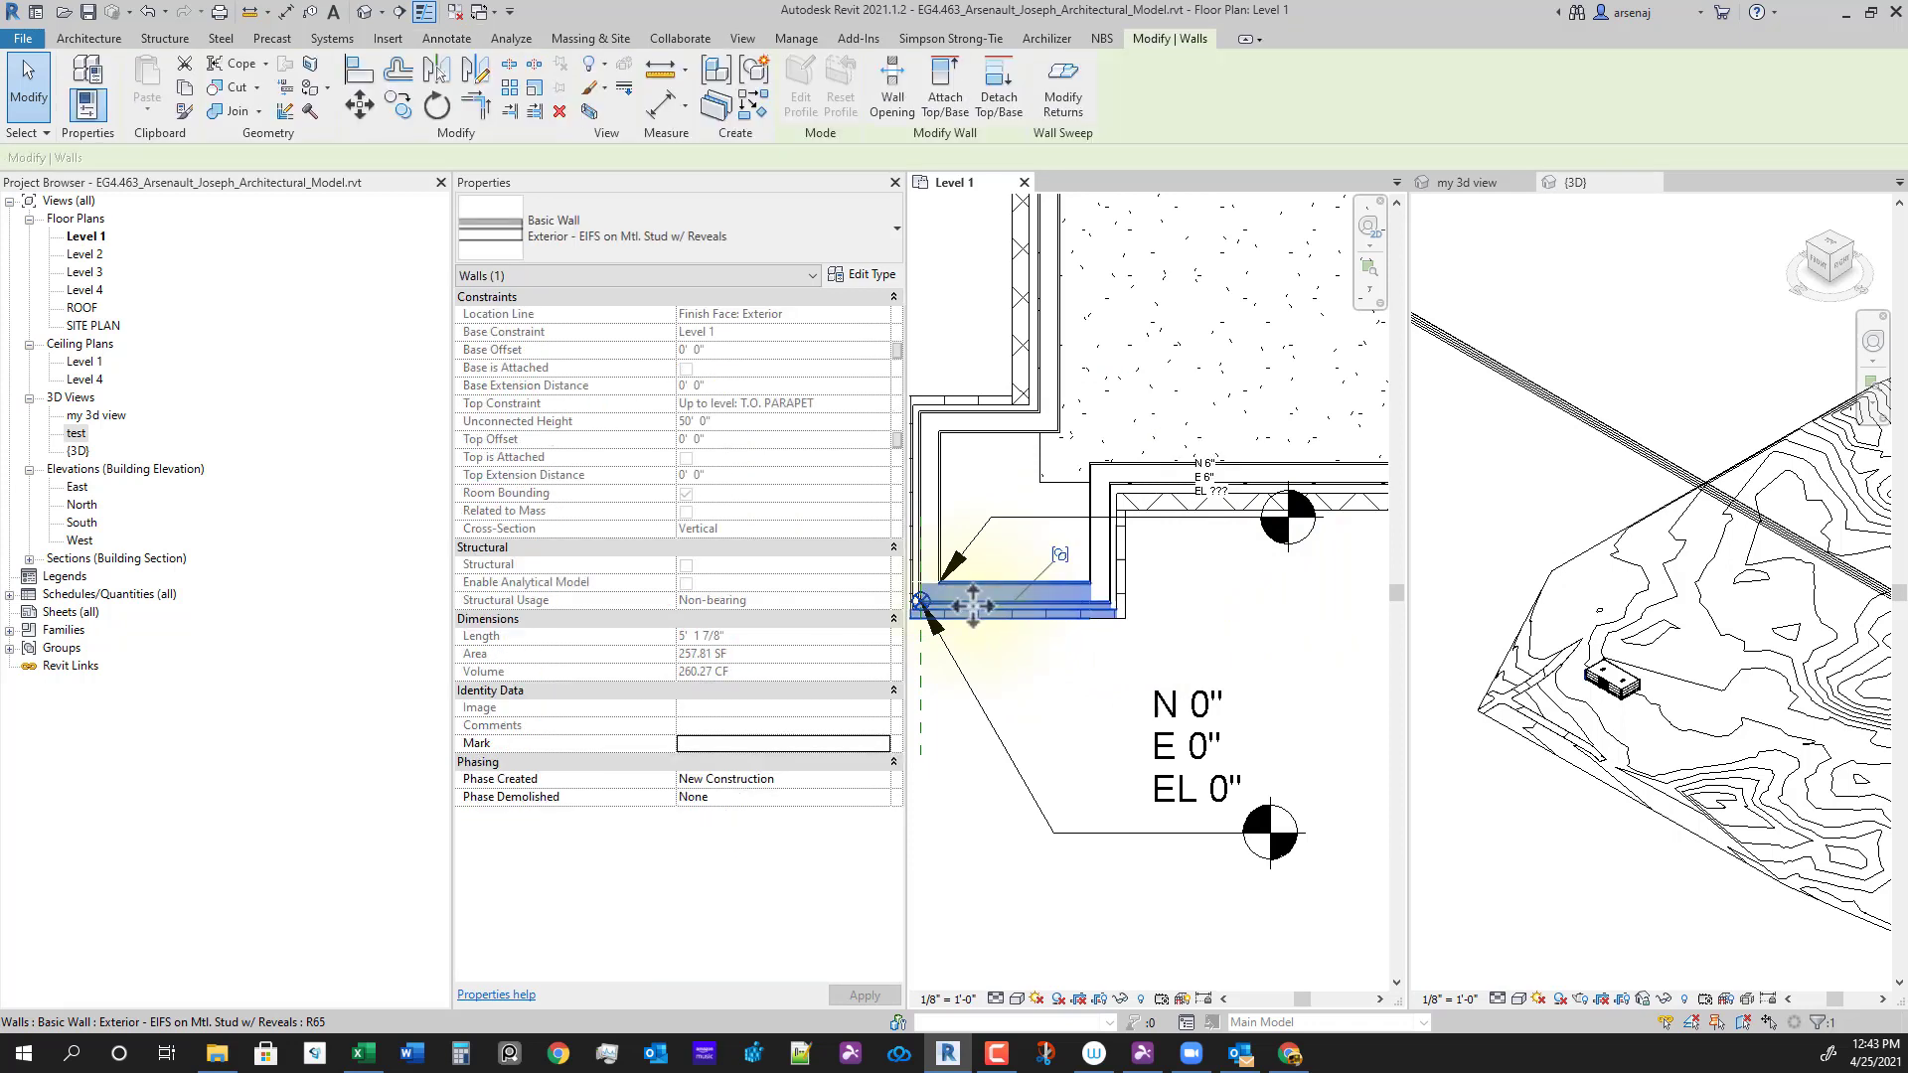
key(Escape)
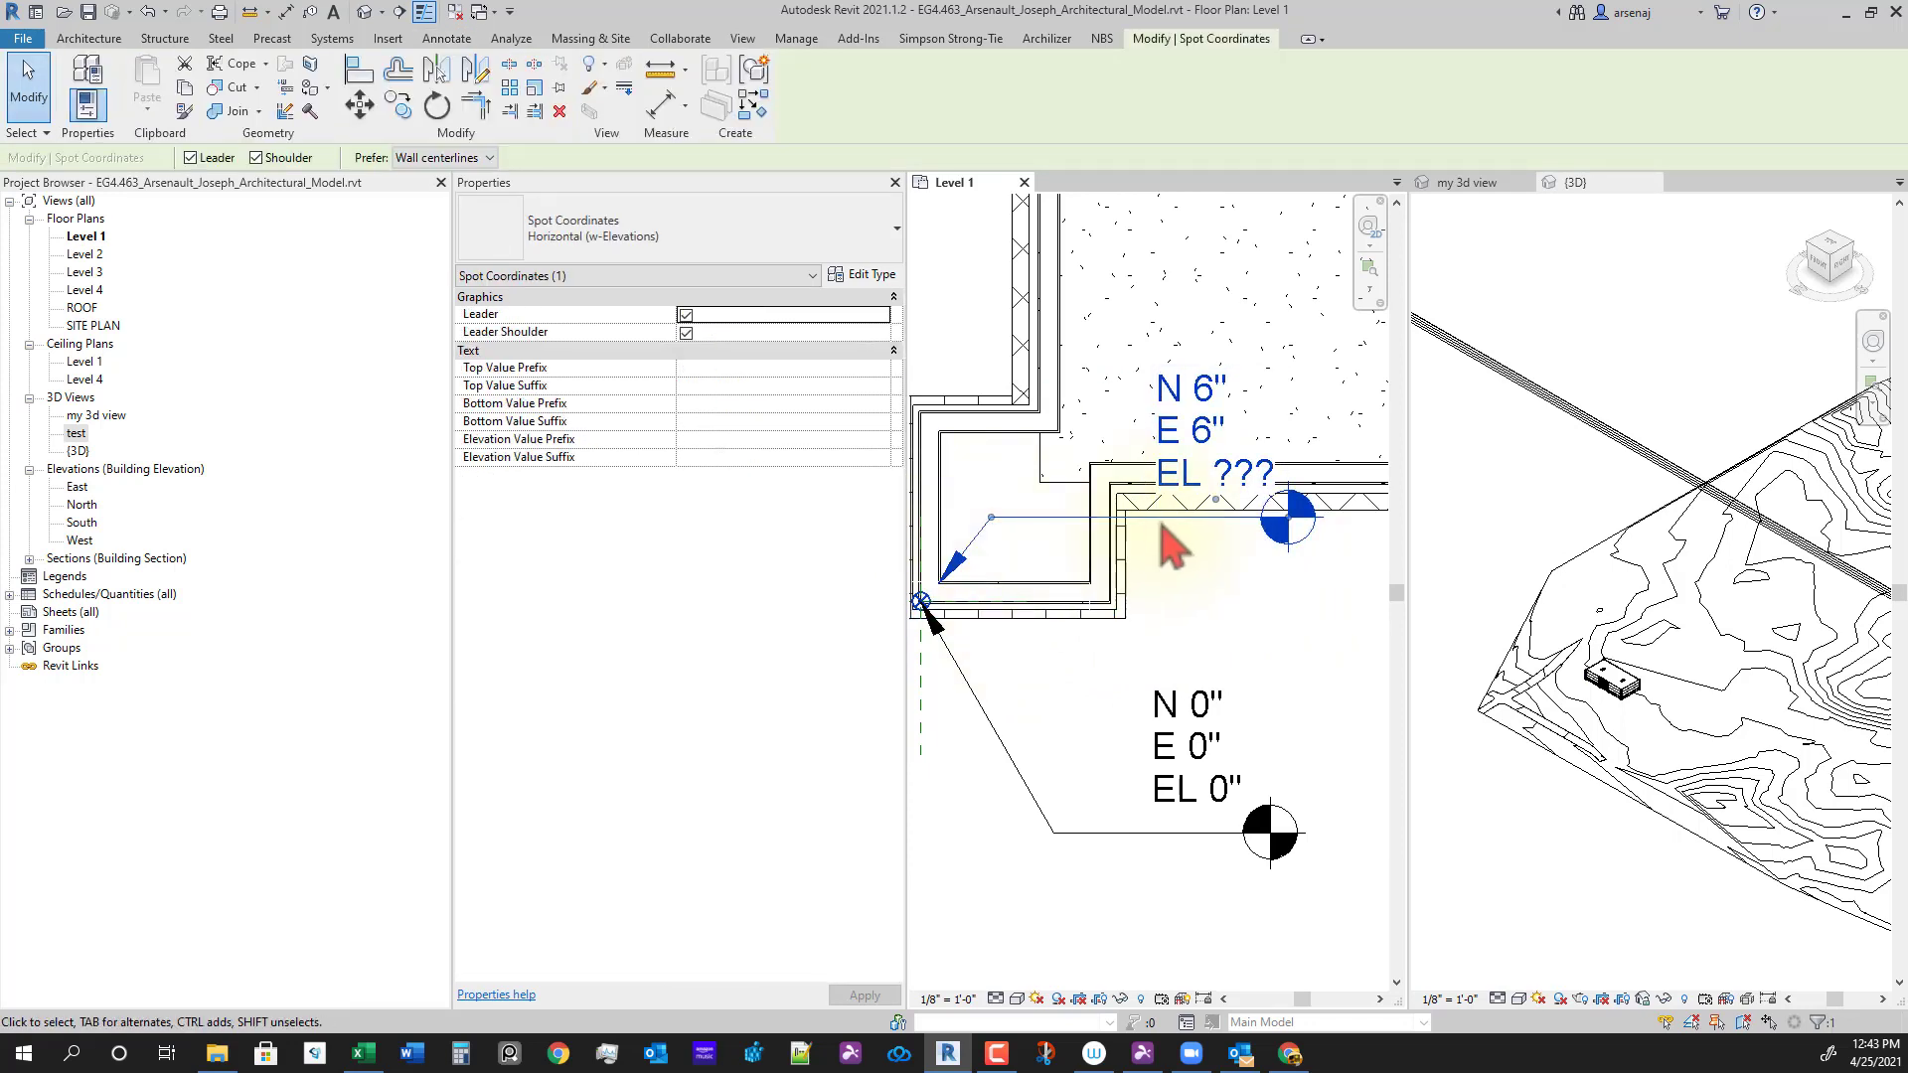
click(682, 267)
click(631, 348)
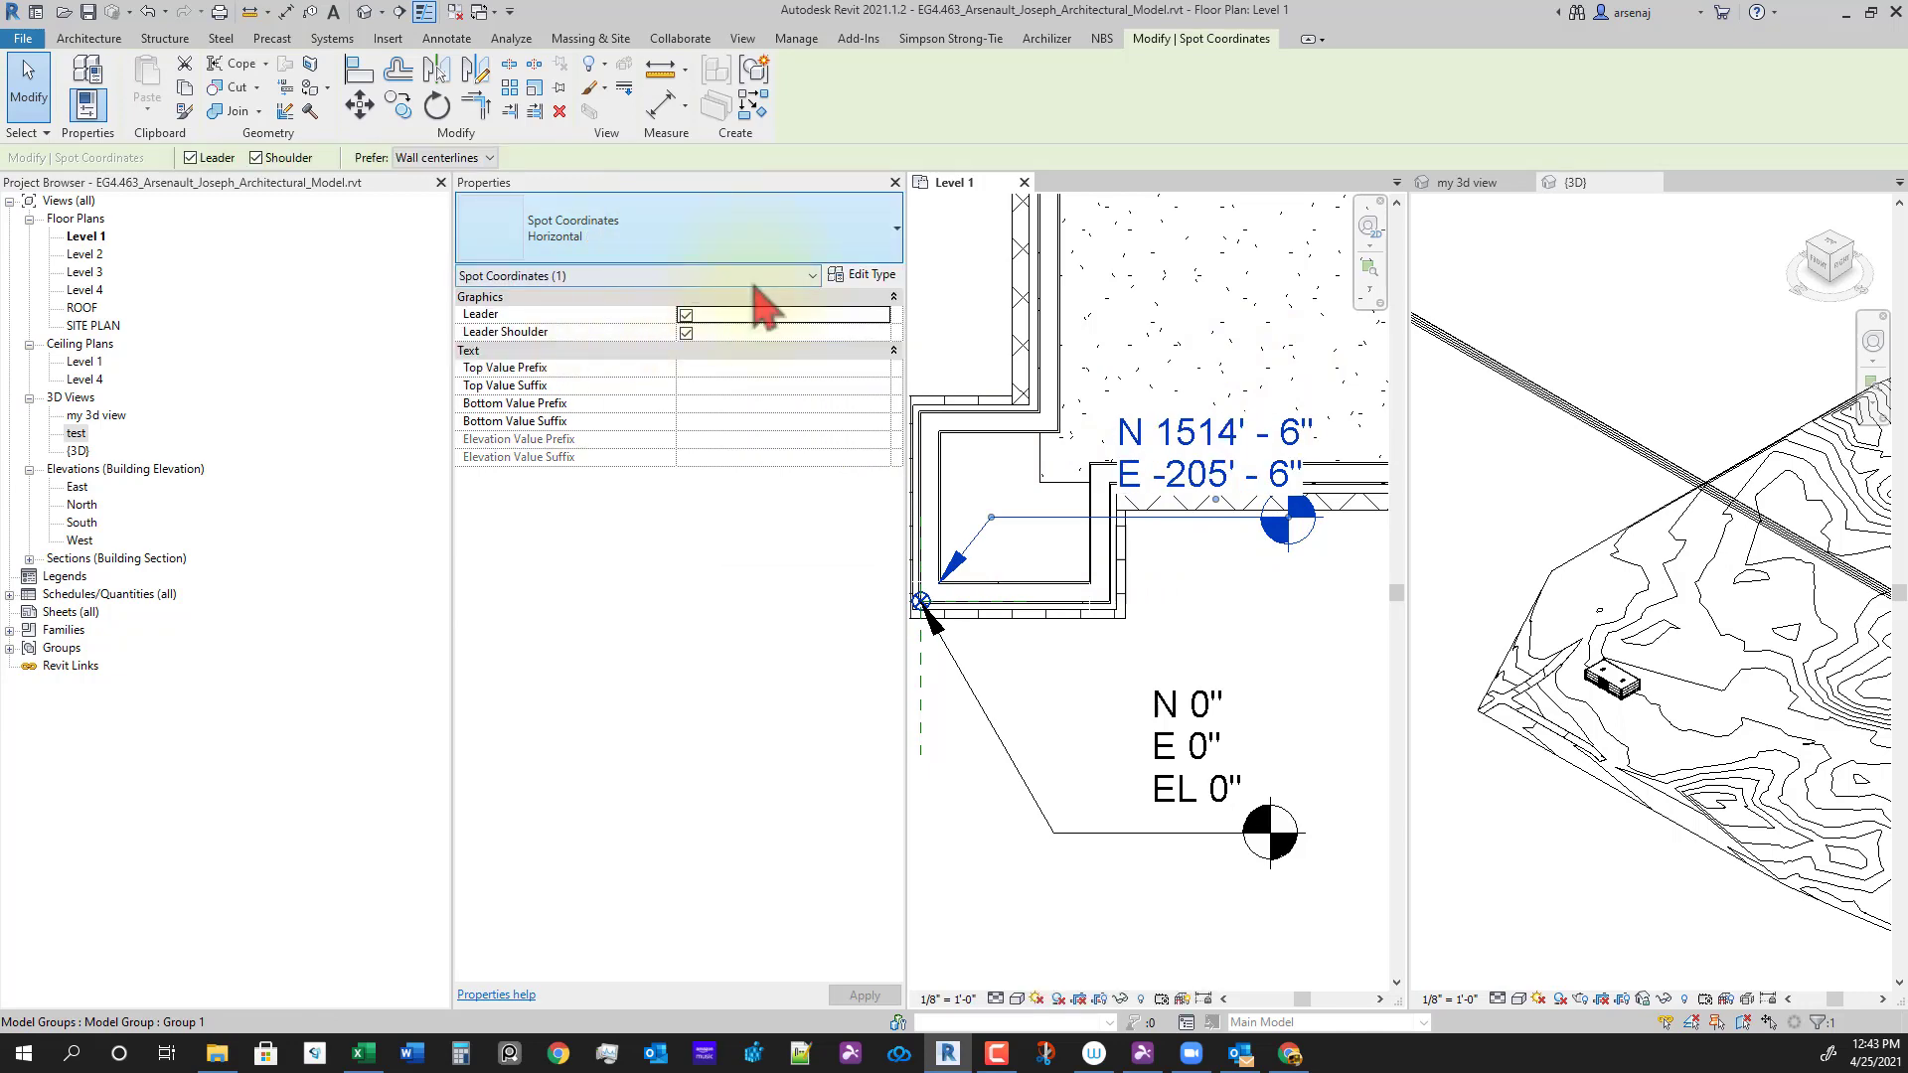
click(861, 284)
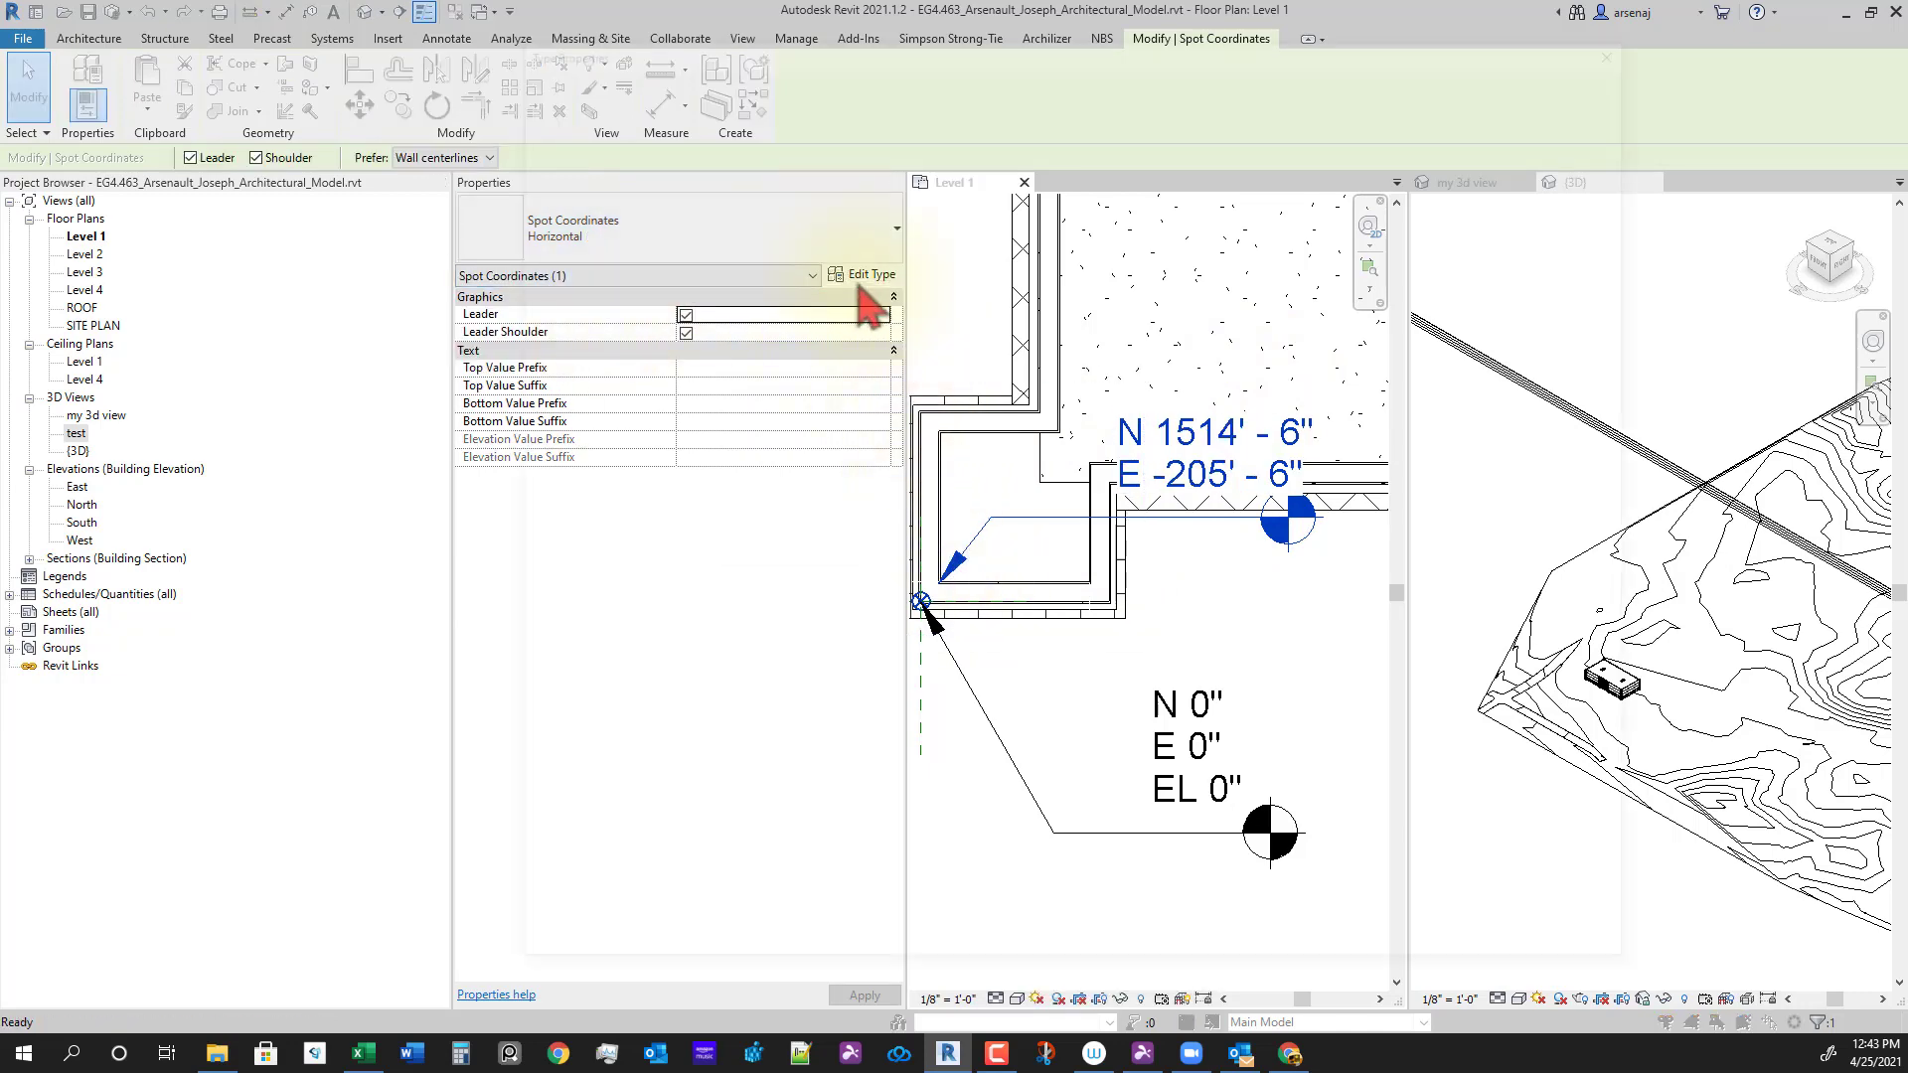
click(1608, 235)
click(1608, 232)
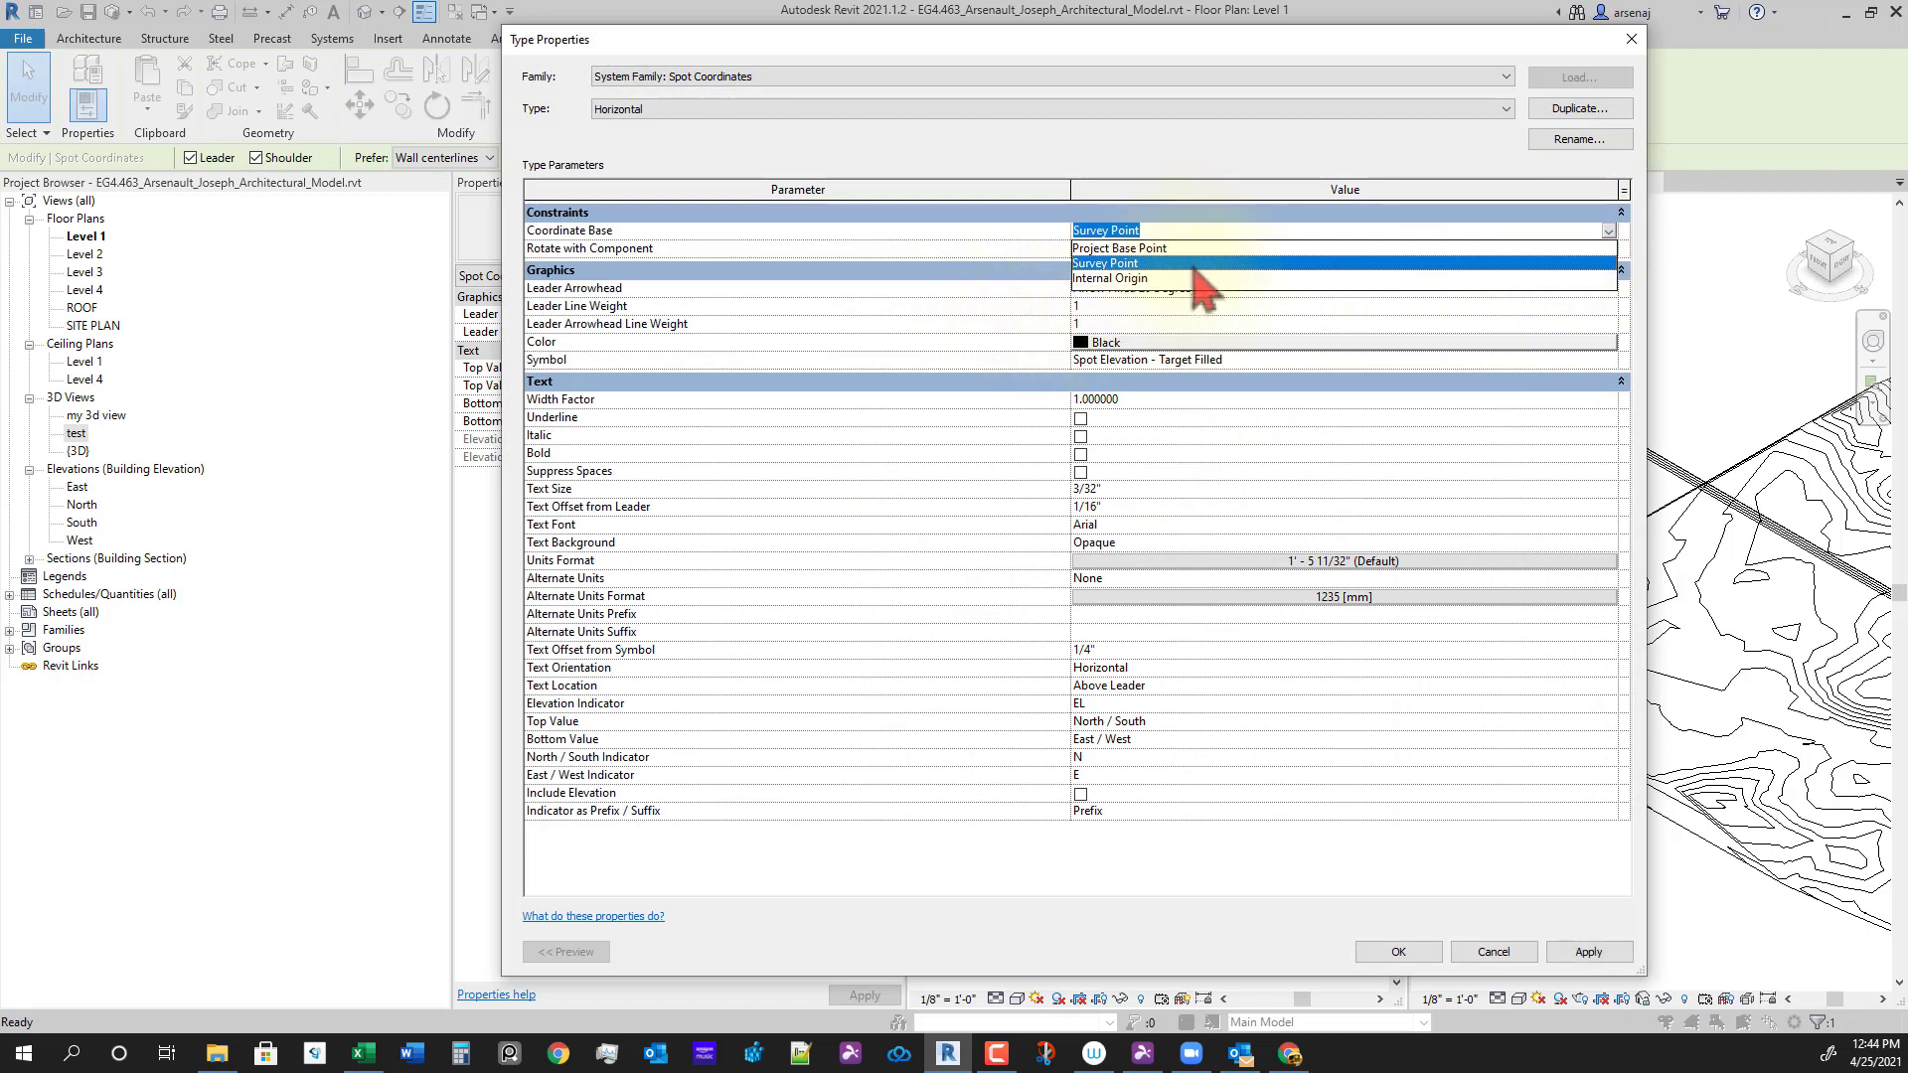
click(1180, 248)
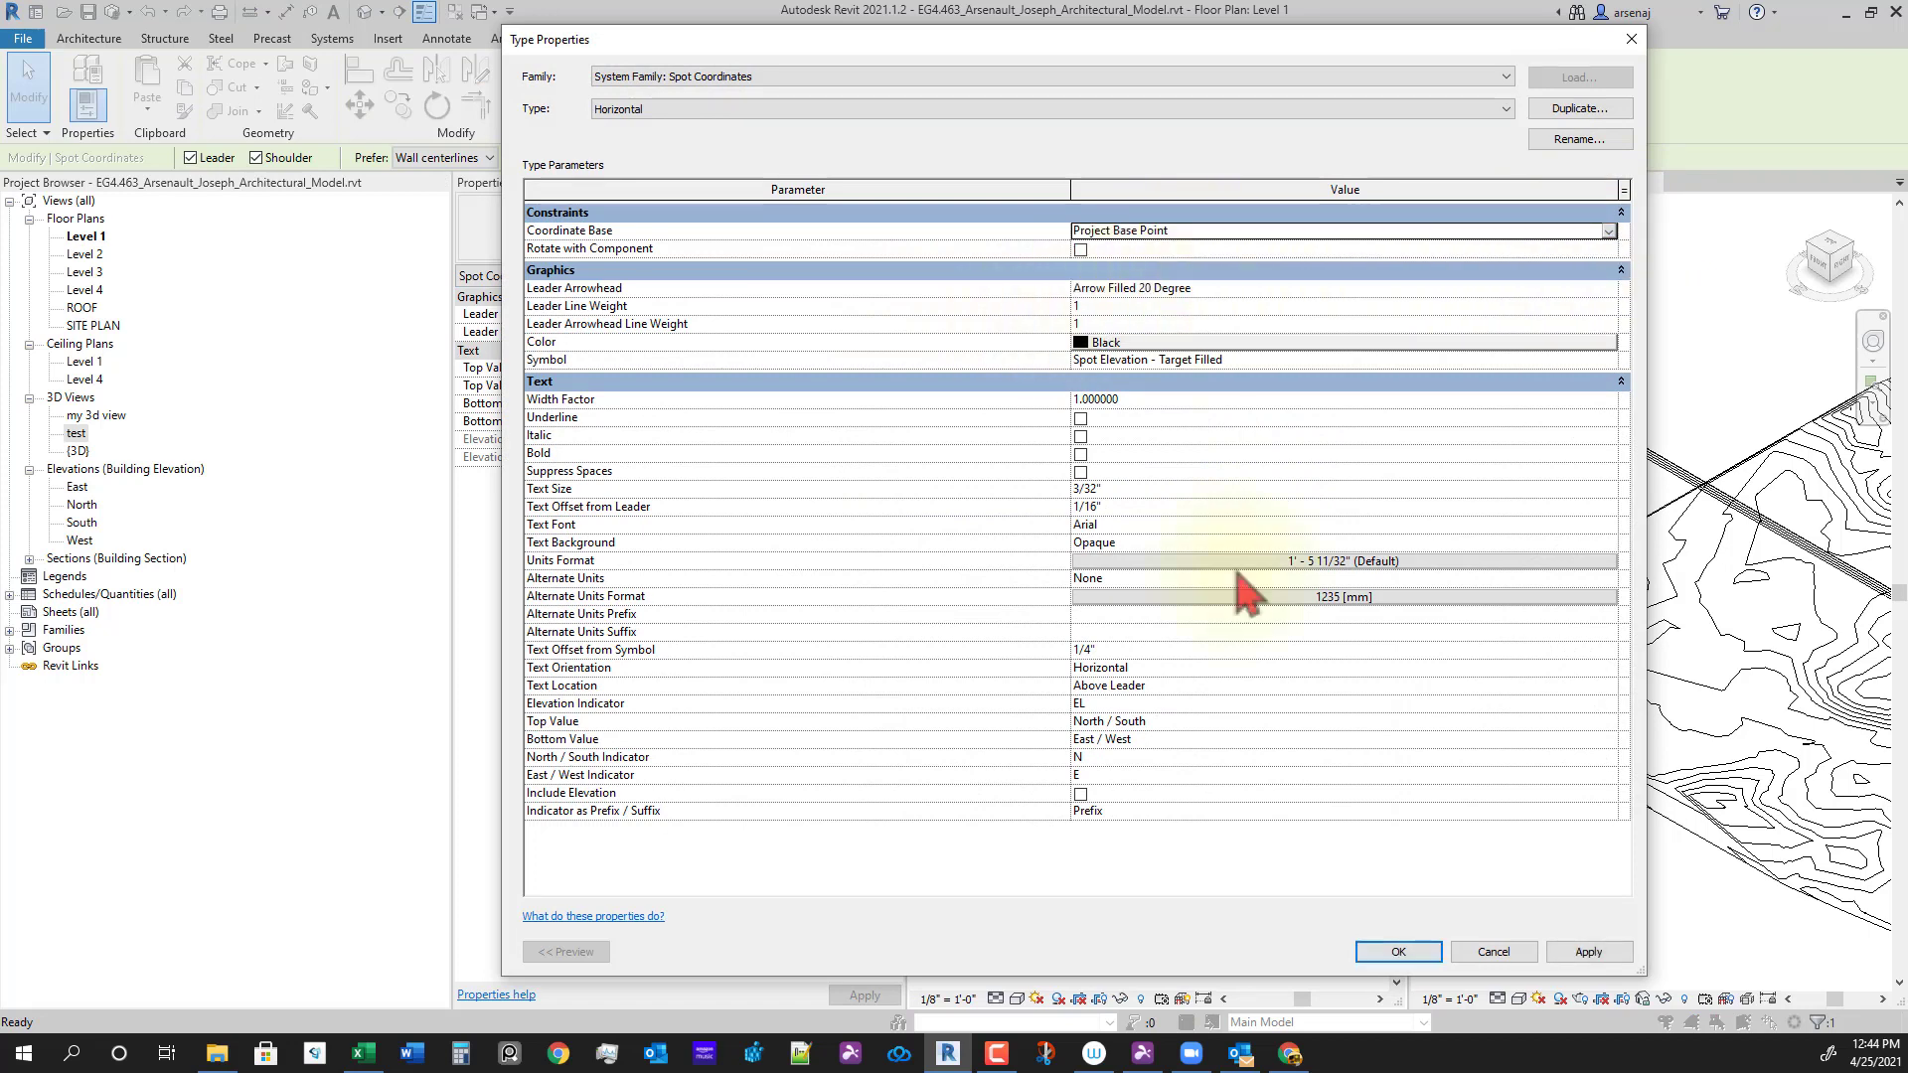
click(1387, 956)
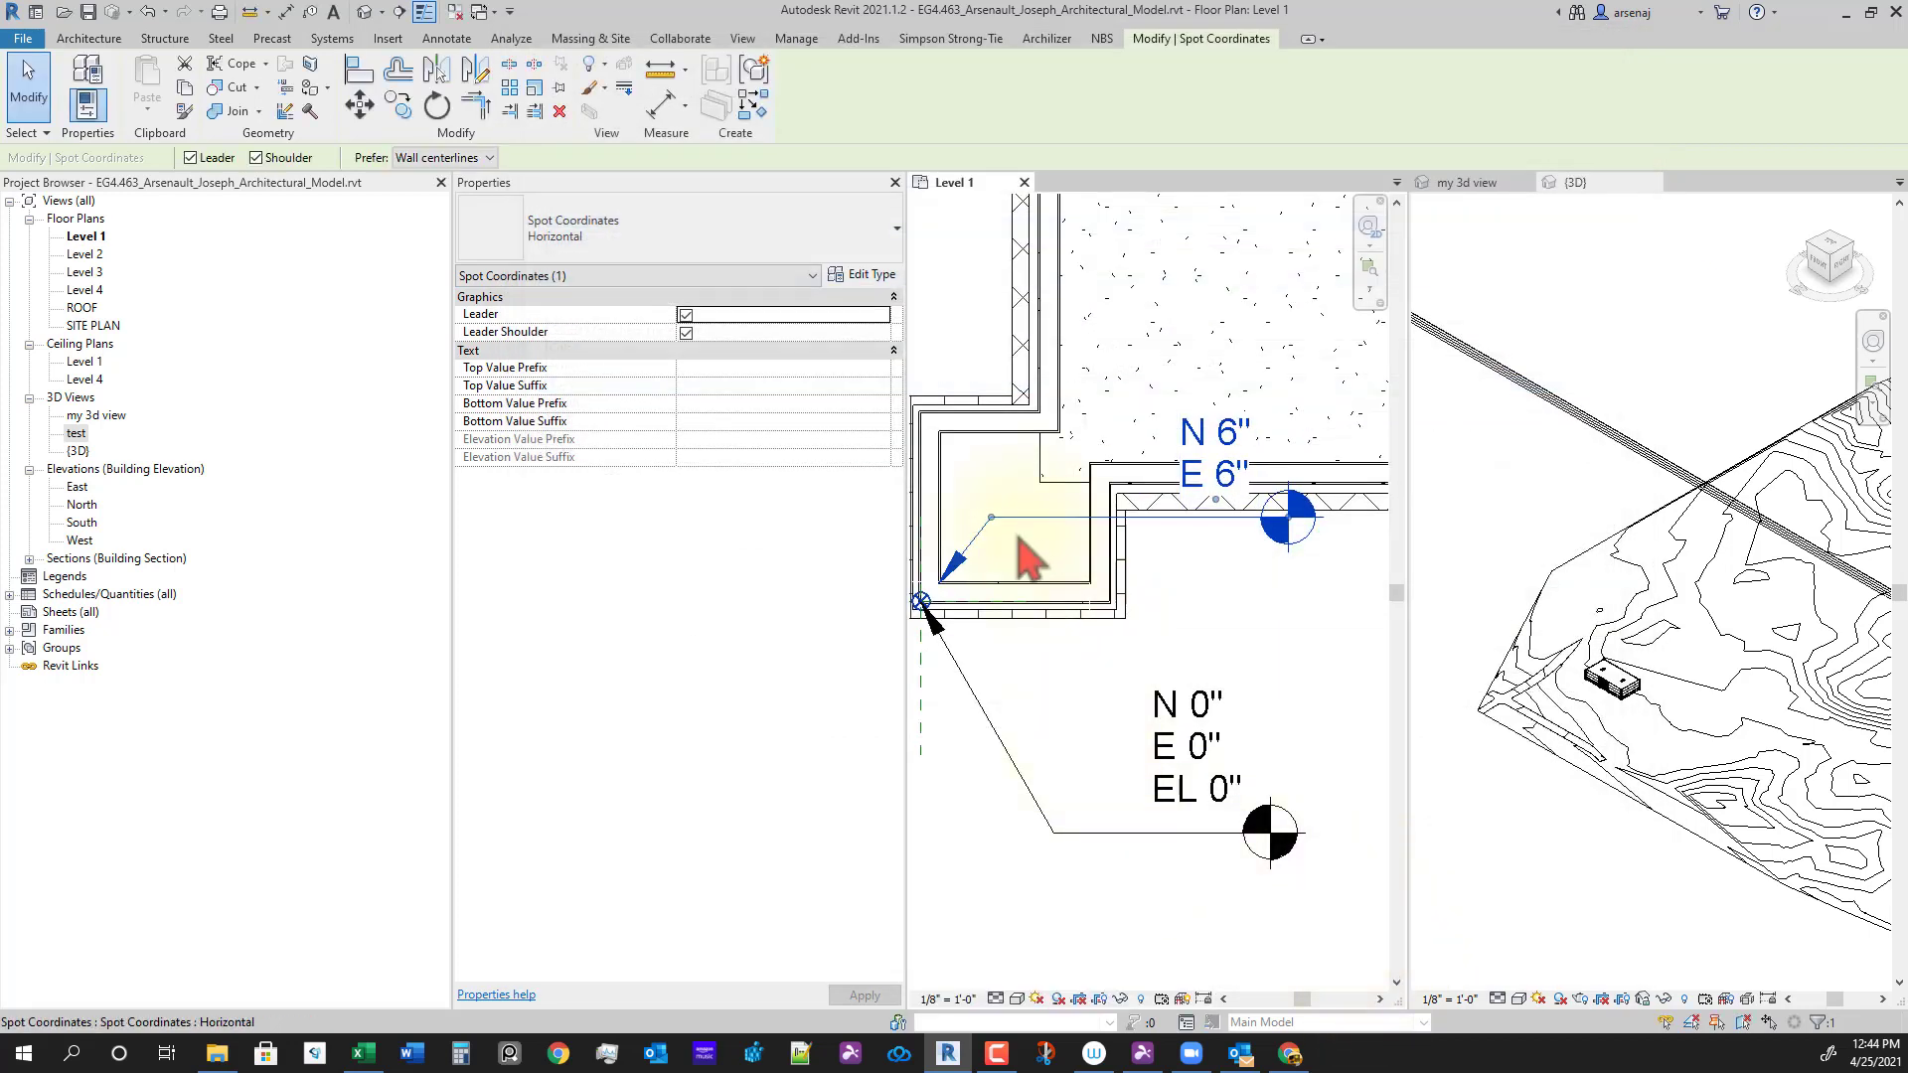
Step: Delete both spot coordinates at the building's southwest corner, the inner-corner one and the one at the project base point
middle_drag(984, 690, 1028, 678)
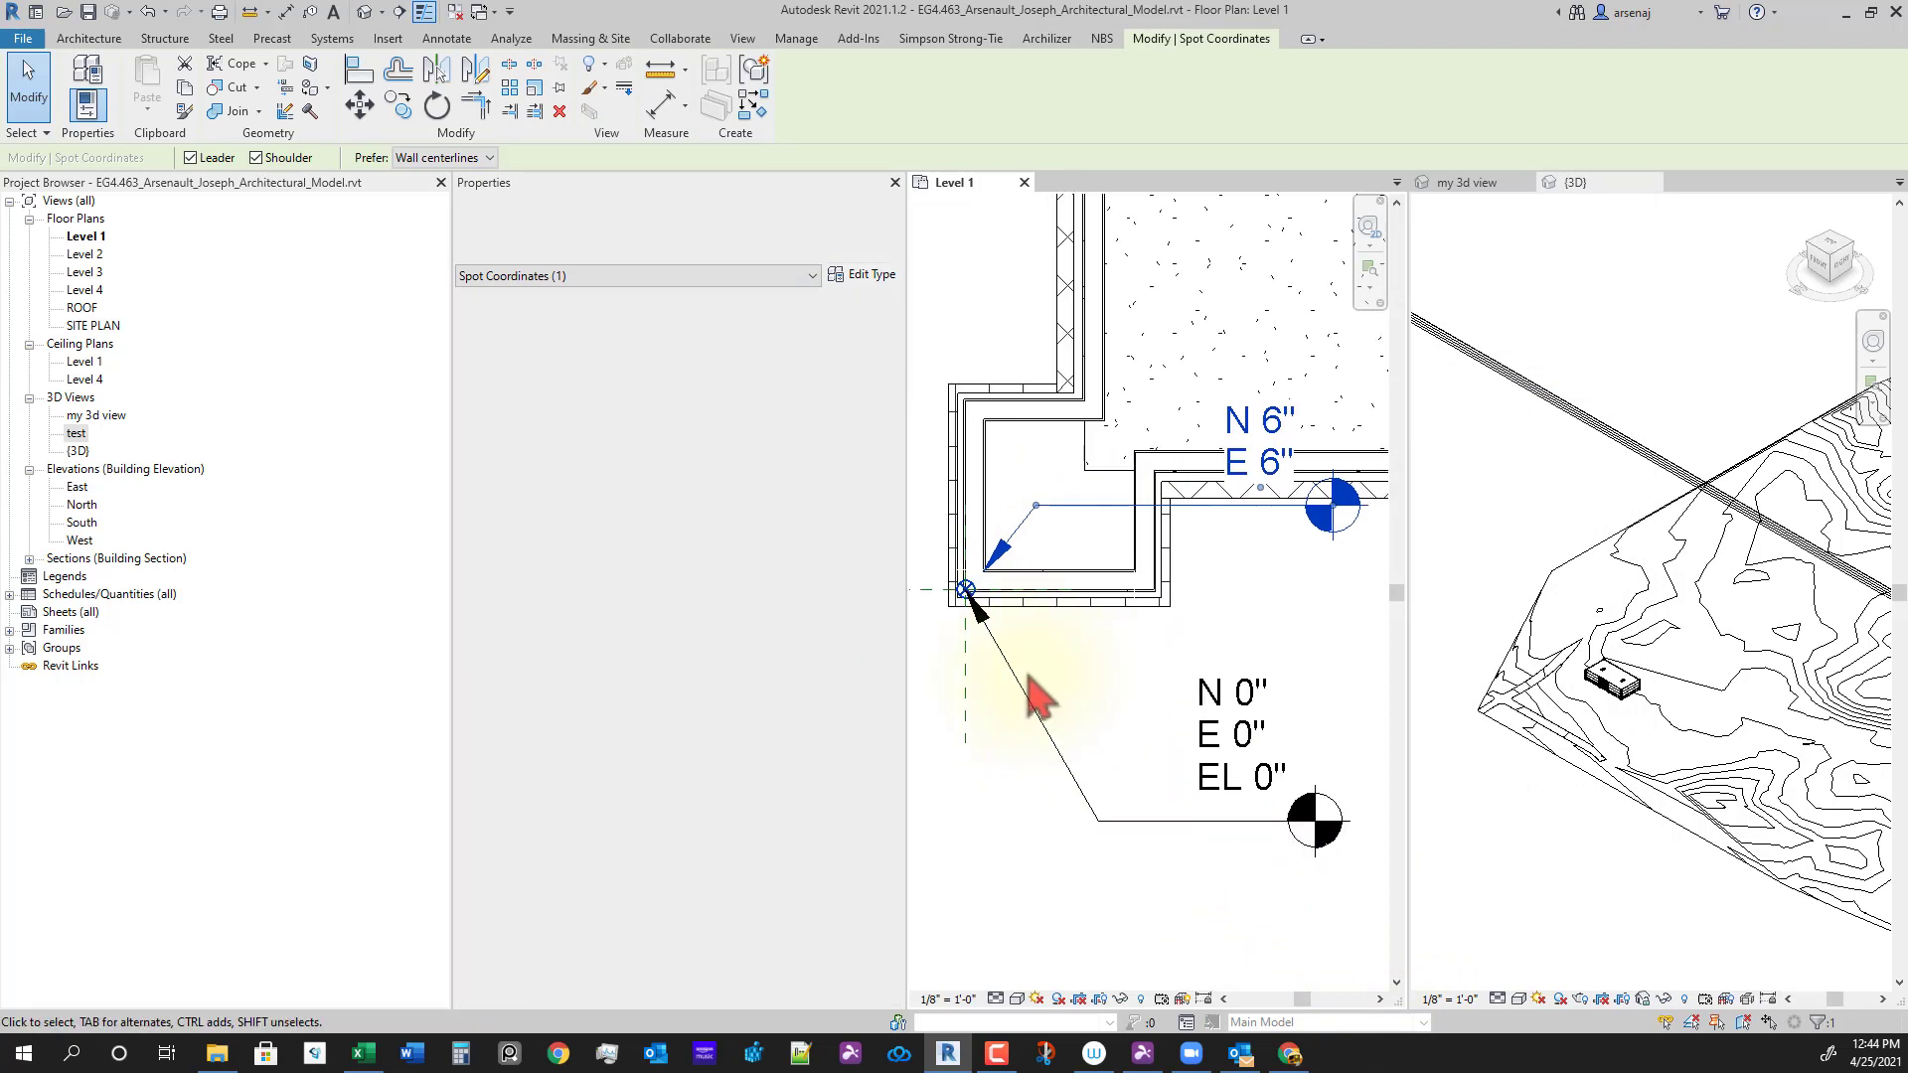
scroll(990, 591, up, 2)
scroll(1127, 627, down, 1)
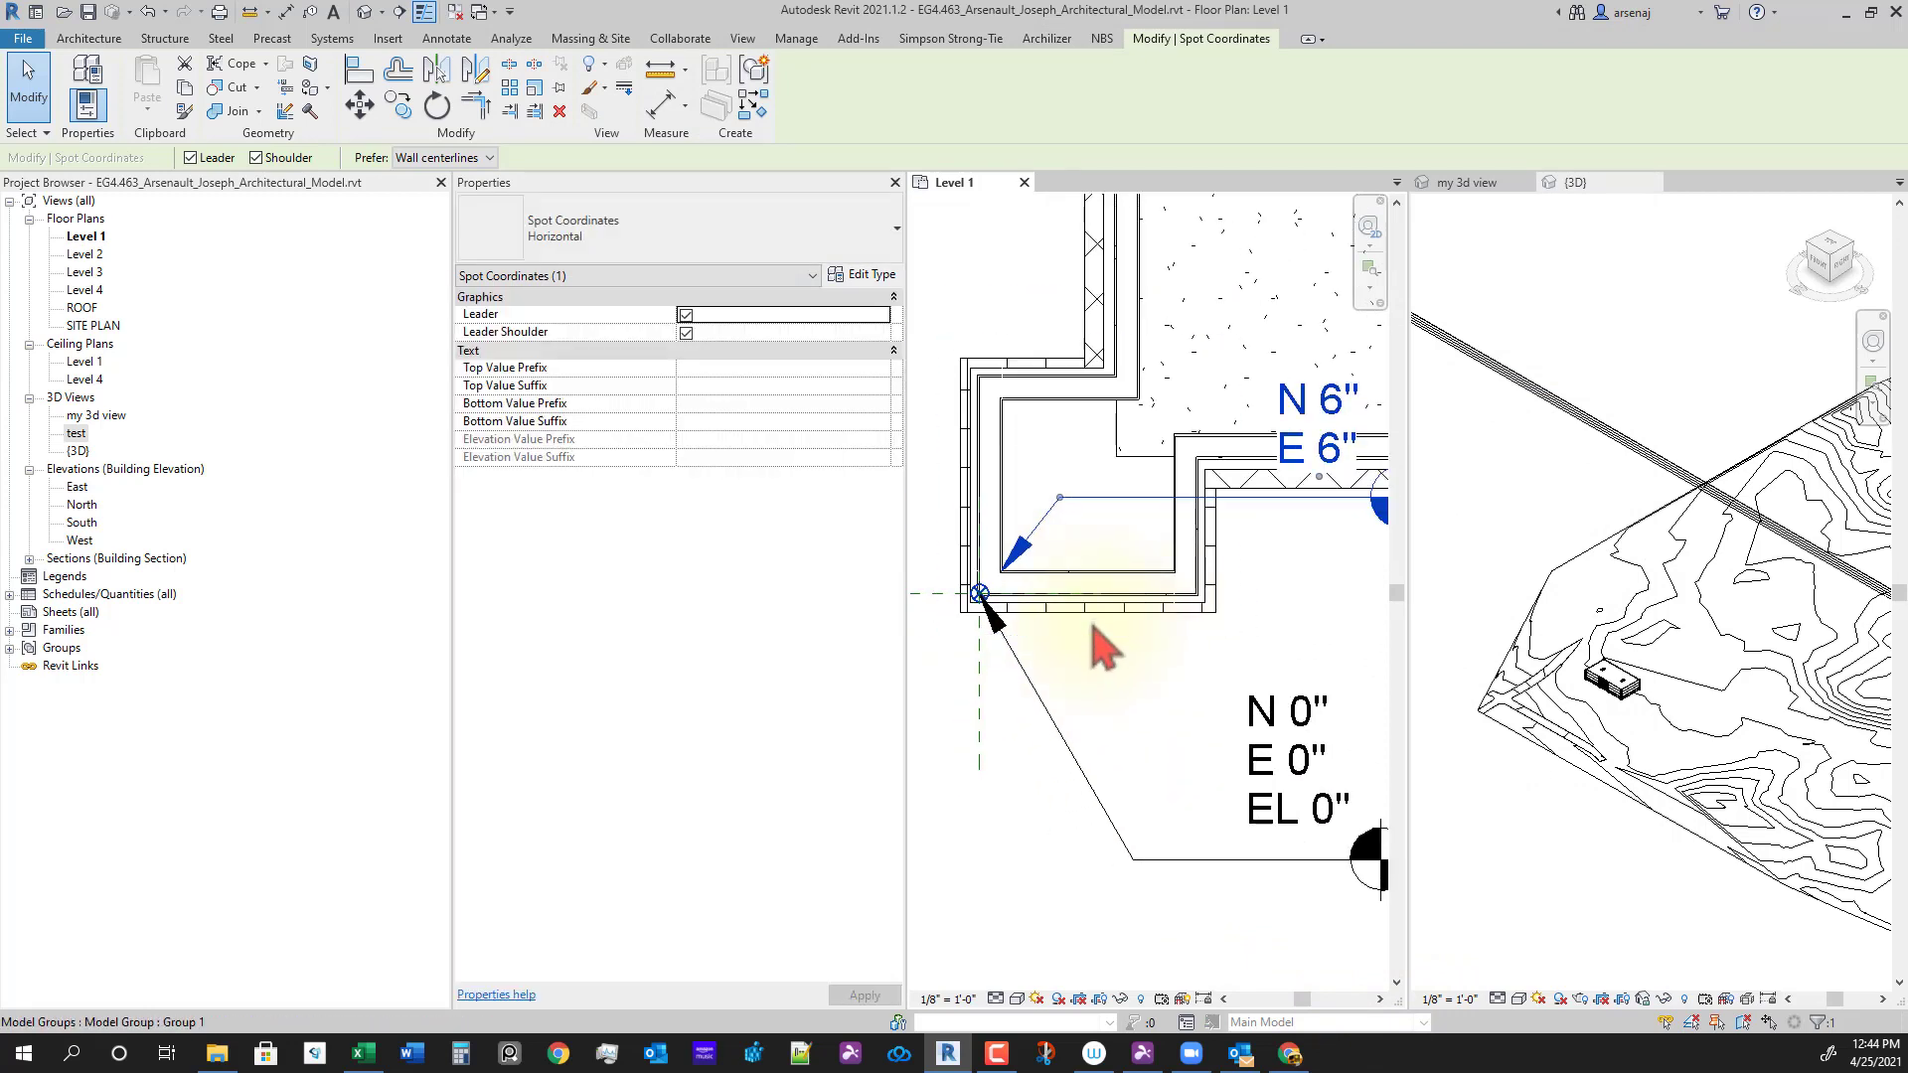
scroll(1153, 582, down, 1)
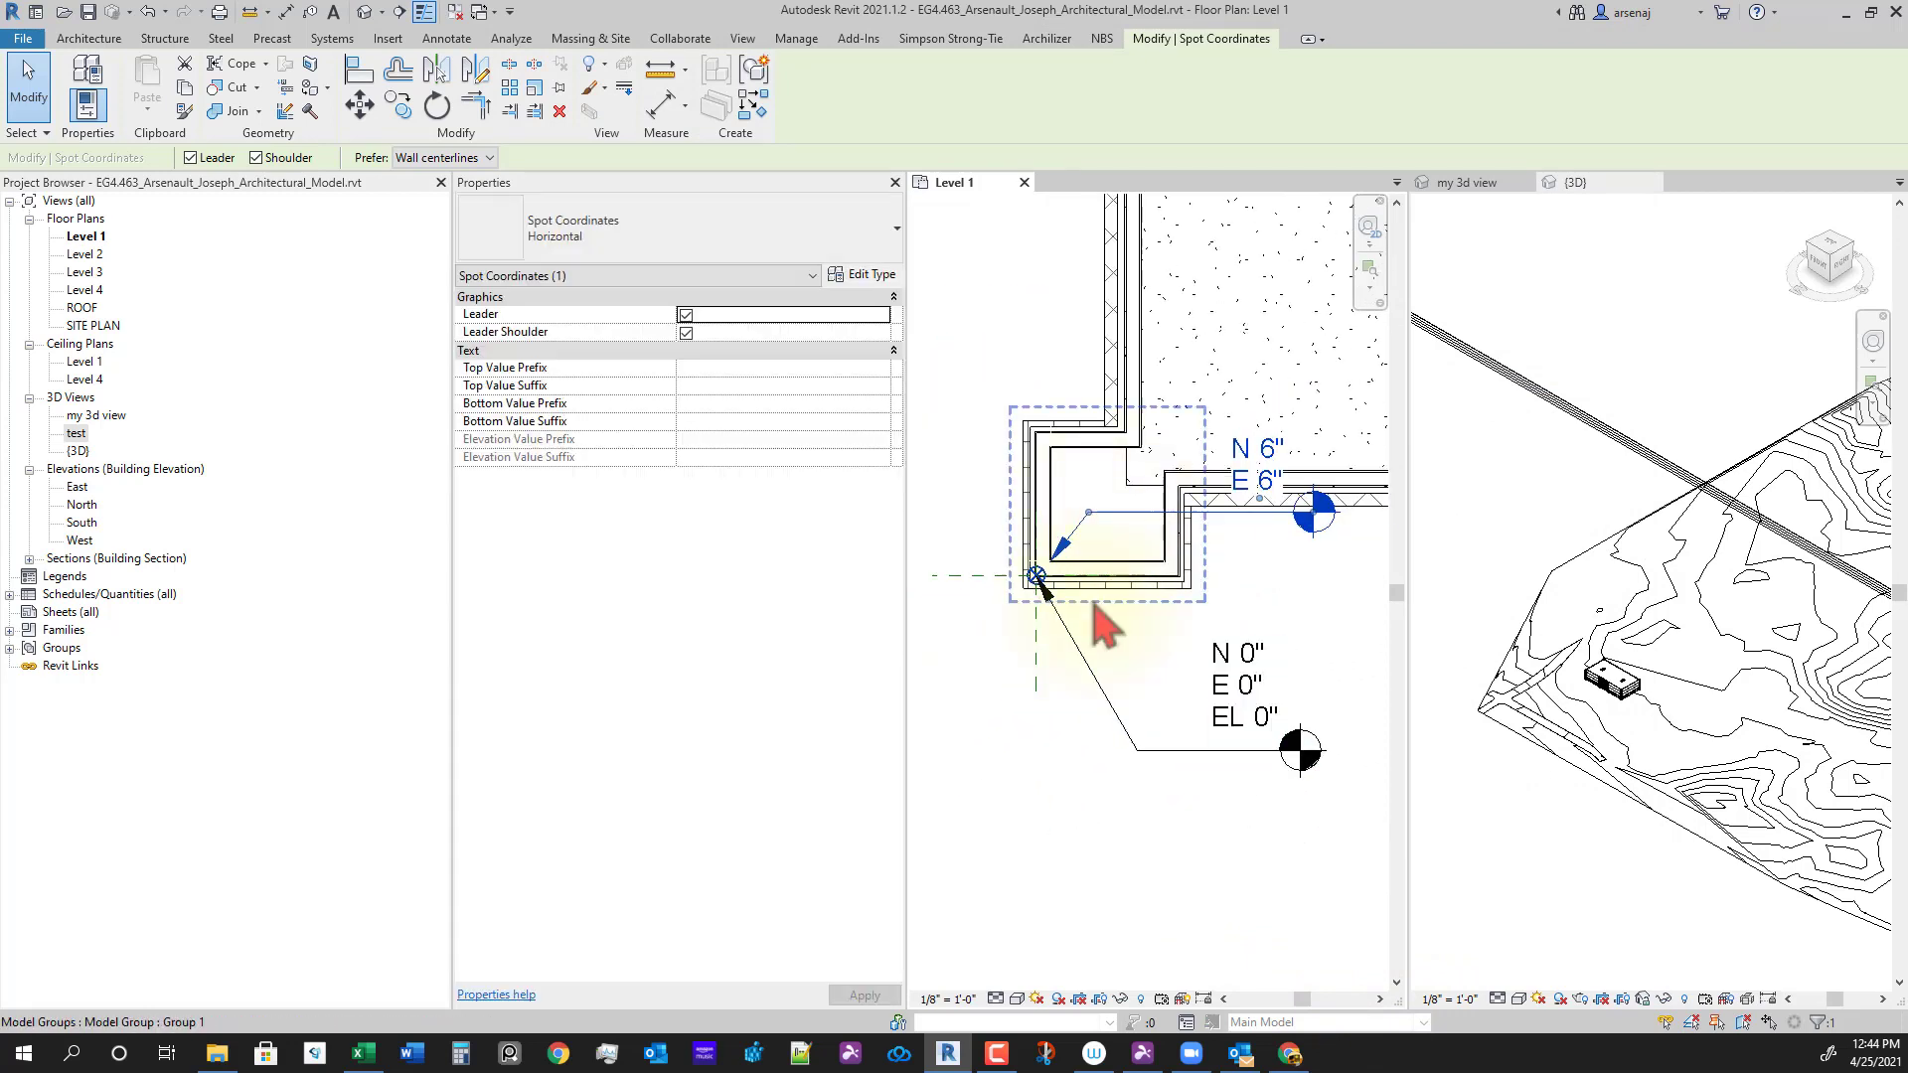
scroll(1039, 581, up, 1)
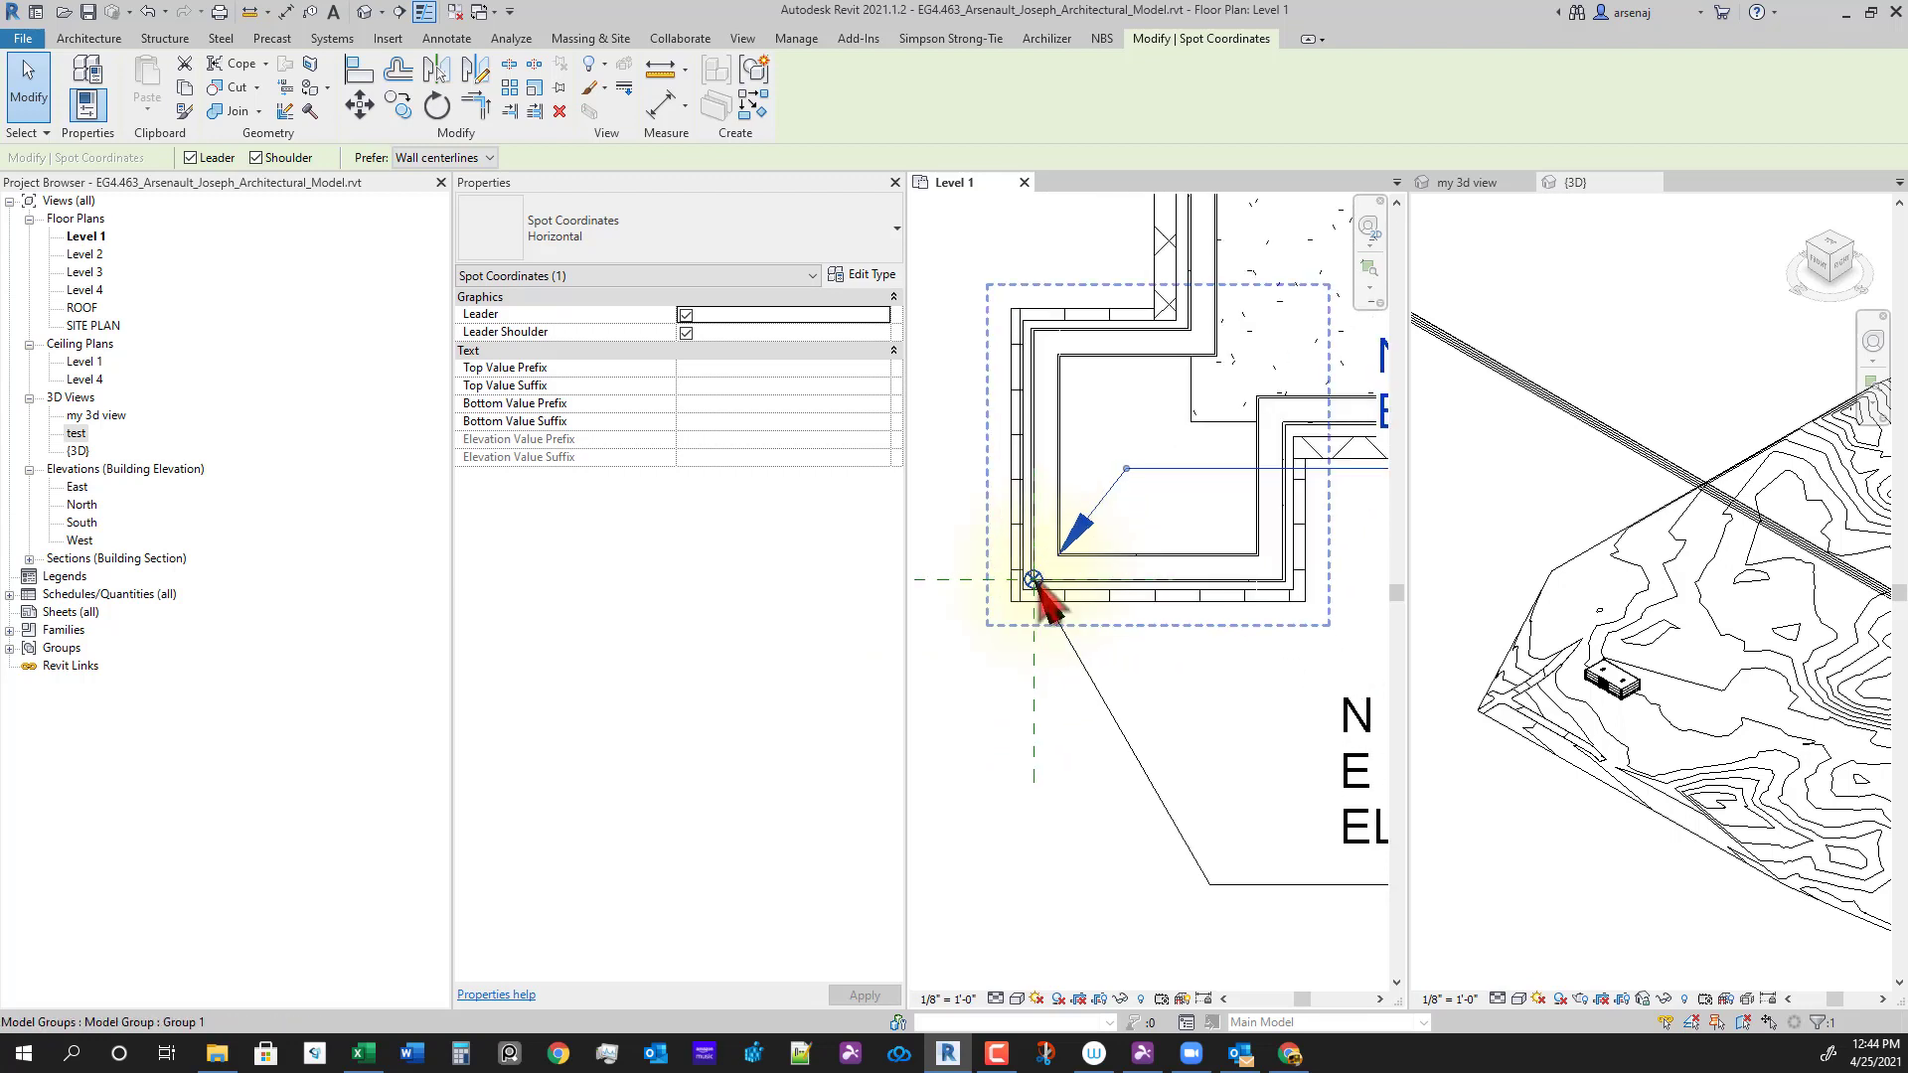
scroll(1044, 586, down, 2)
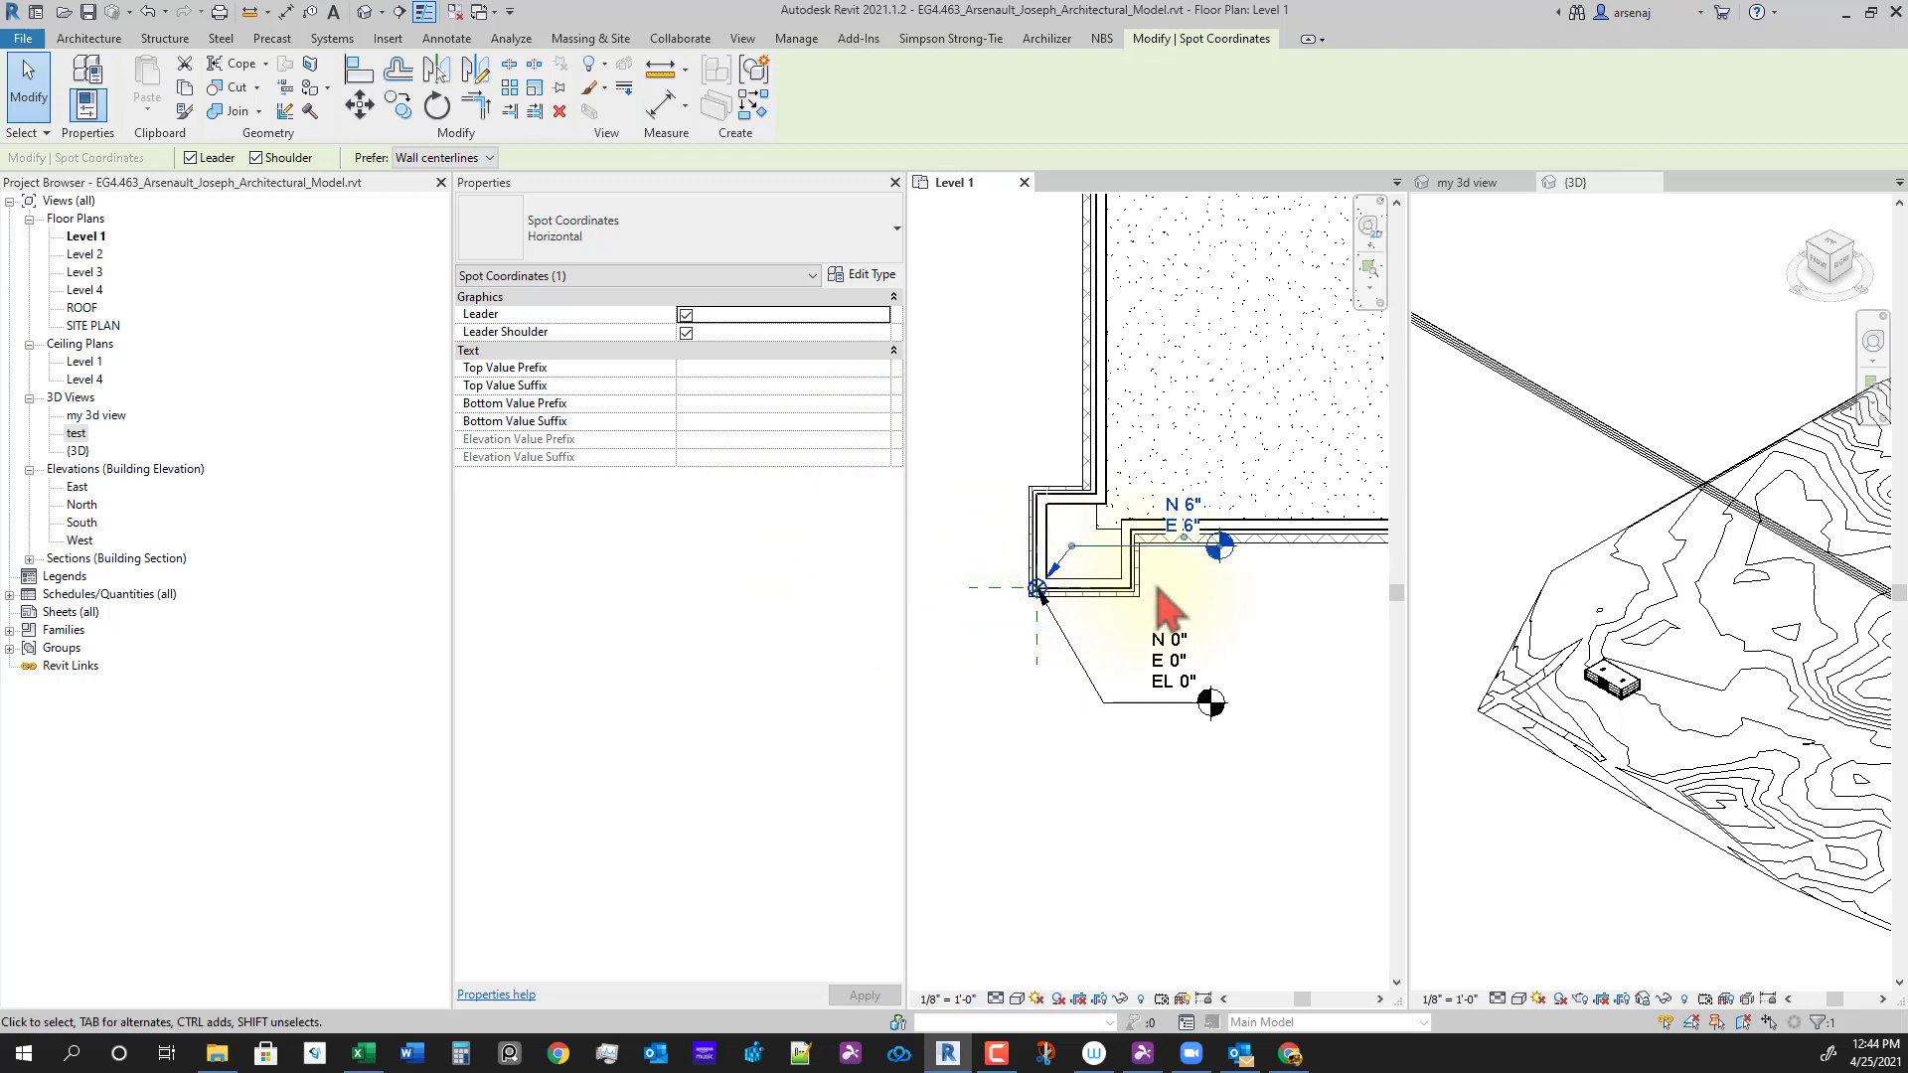
middle_drag(1197, 641, 1141, 639)
scroll(969, 646, up, 2)
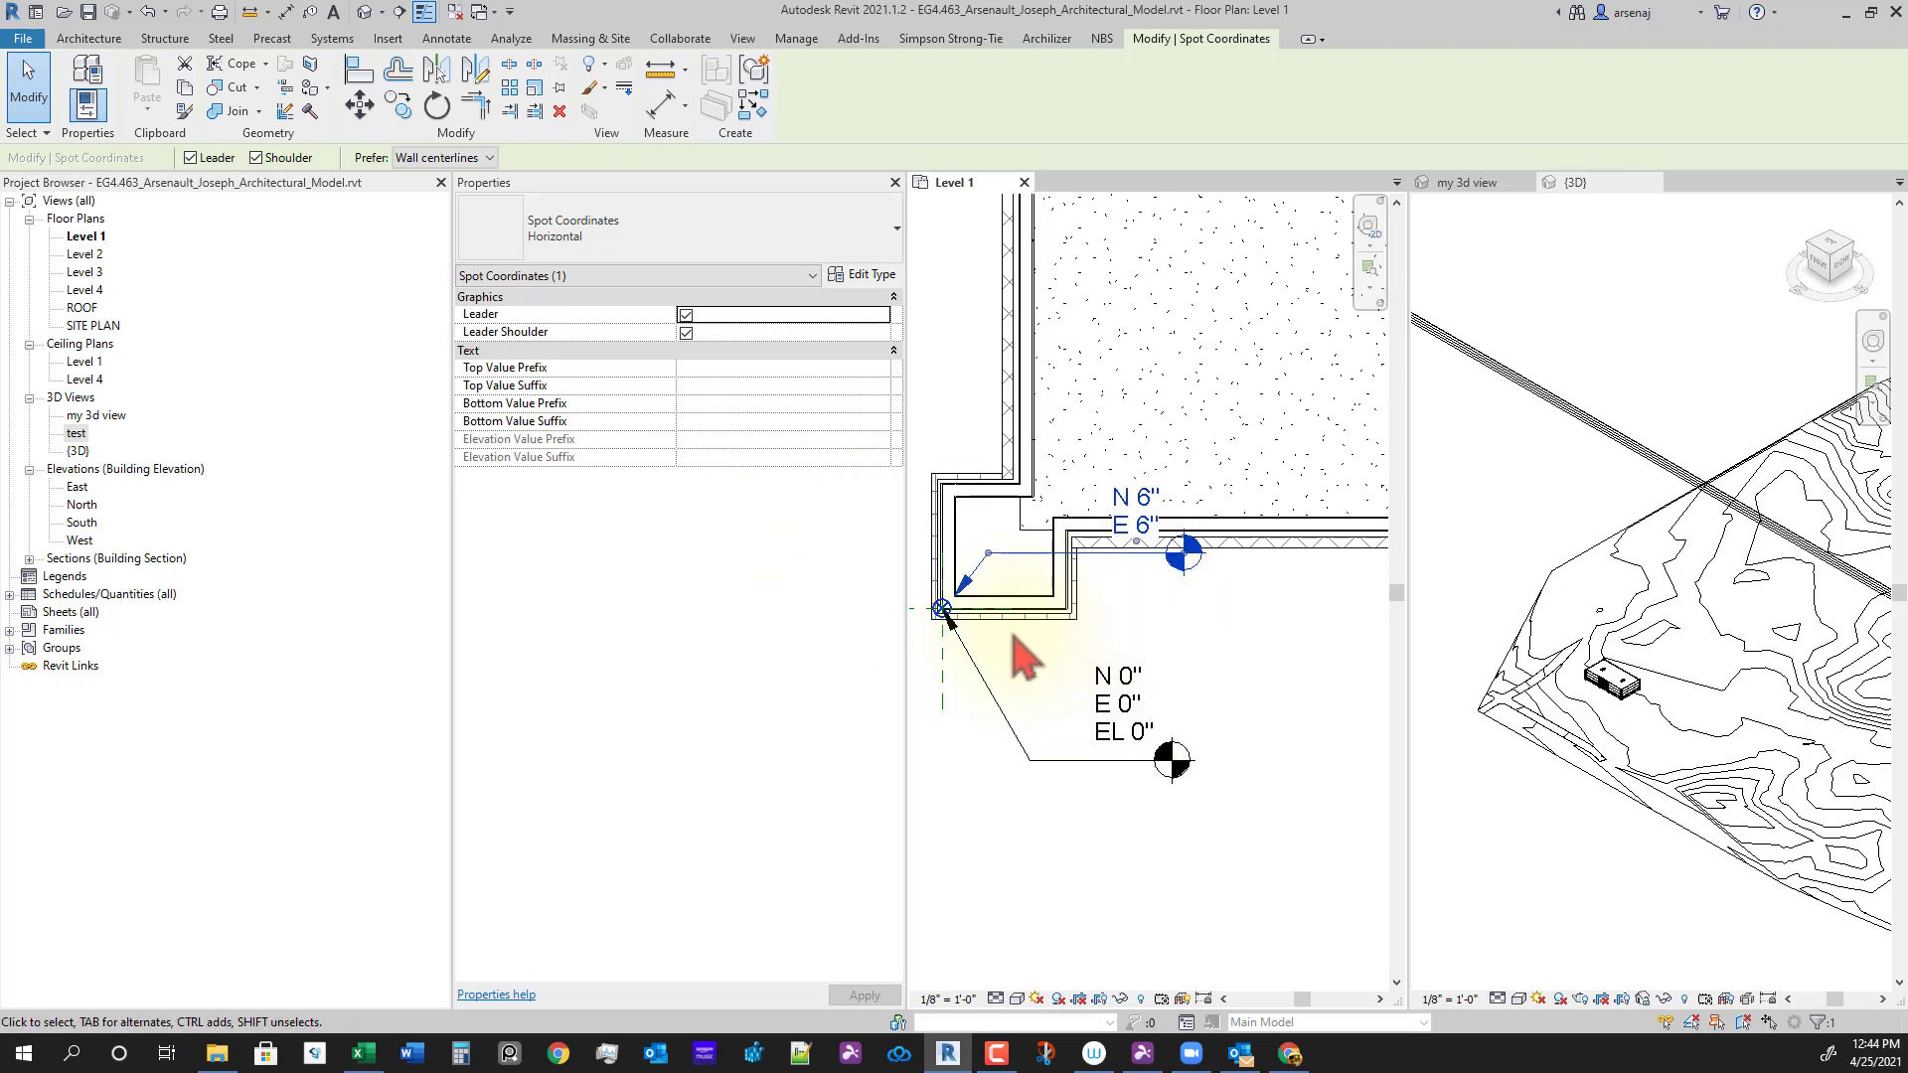
ctrl+click(1005, 747)
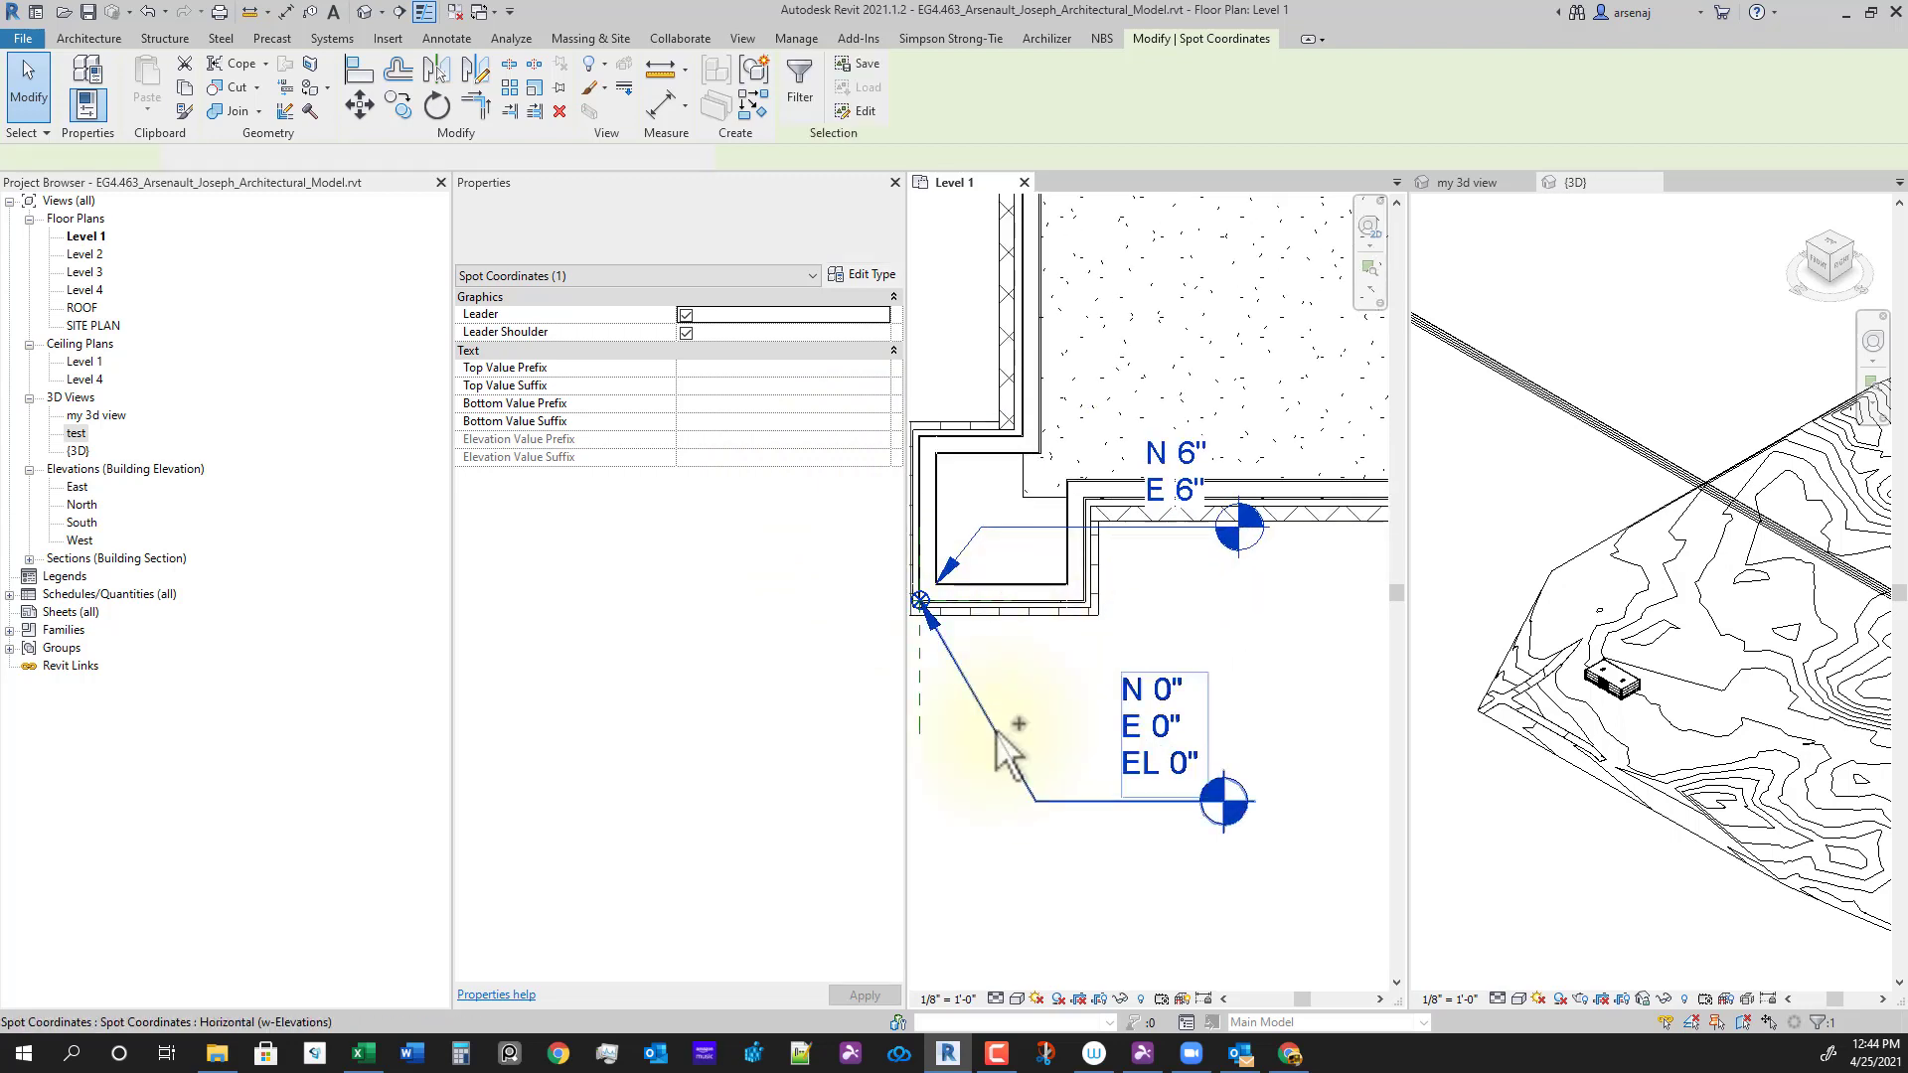
key(Delete)
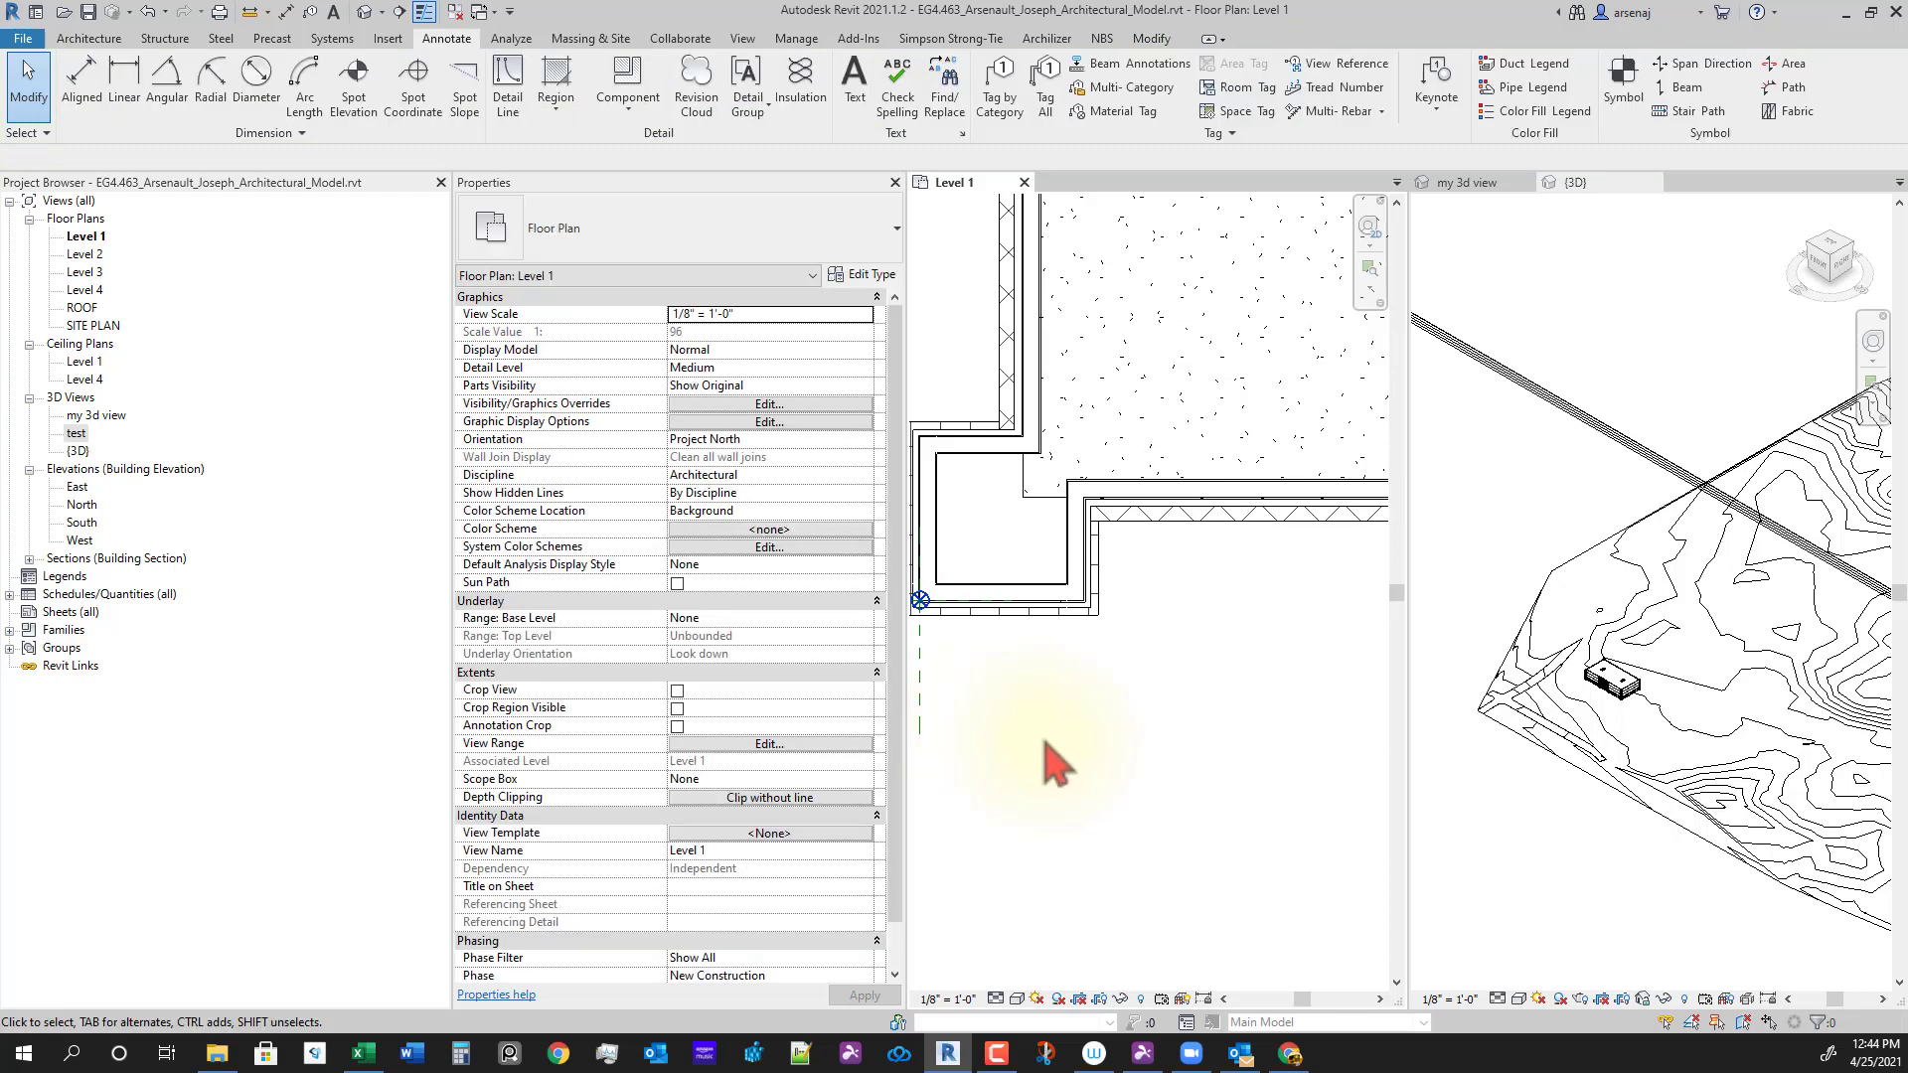
Step: Open the boundary sketch of the Slab on Grade floor for editing at the building's southwest corner
scroll(1043, 758, down, 3)
scroll(1108, 666, up, 2)
scroll(1218, 845, down, 2)
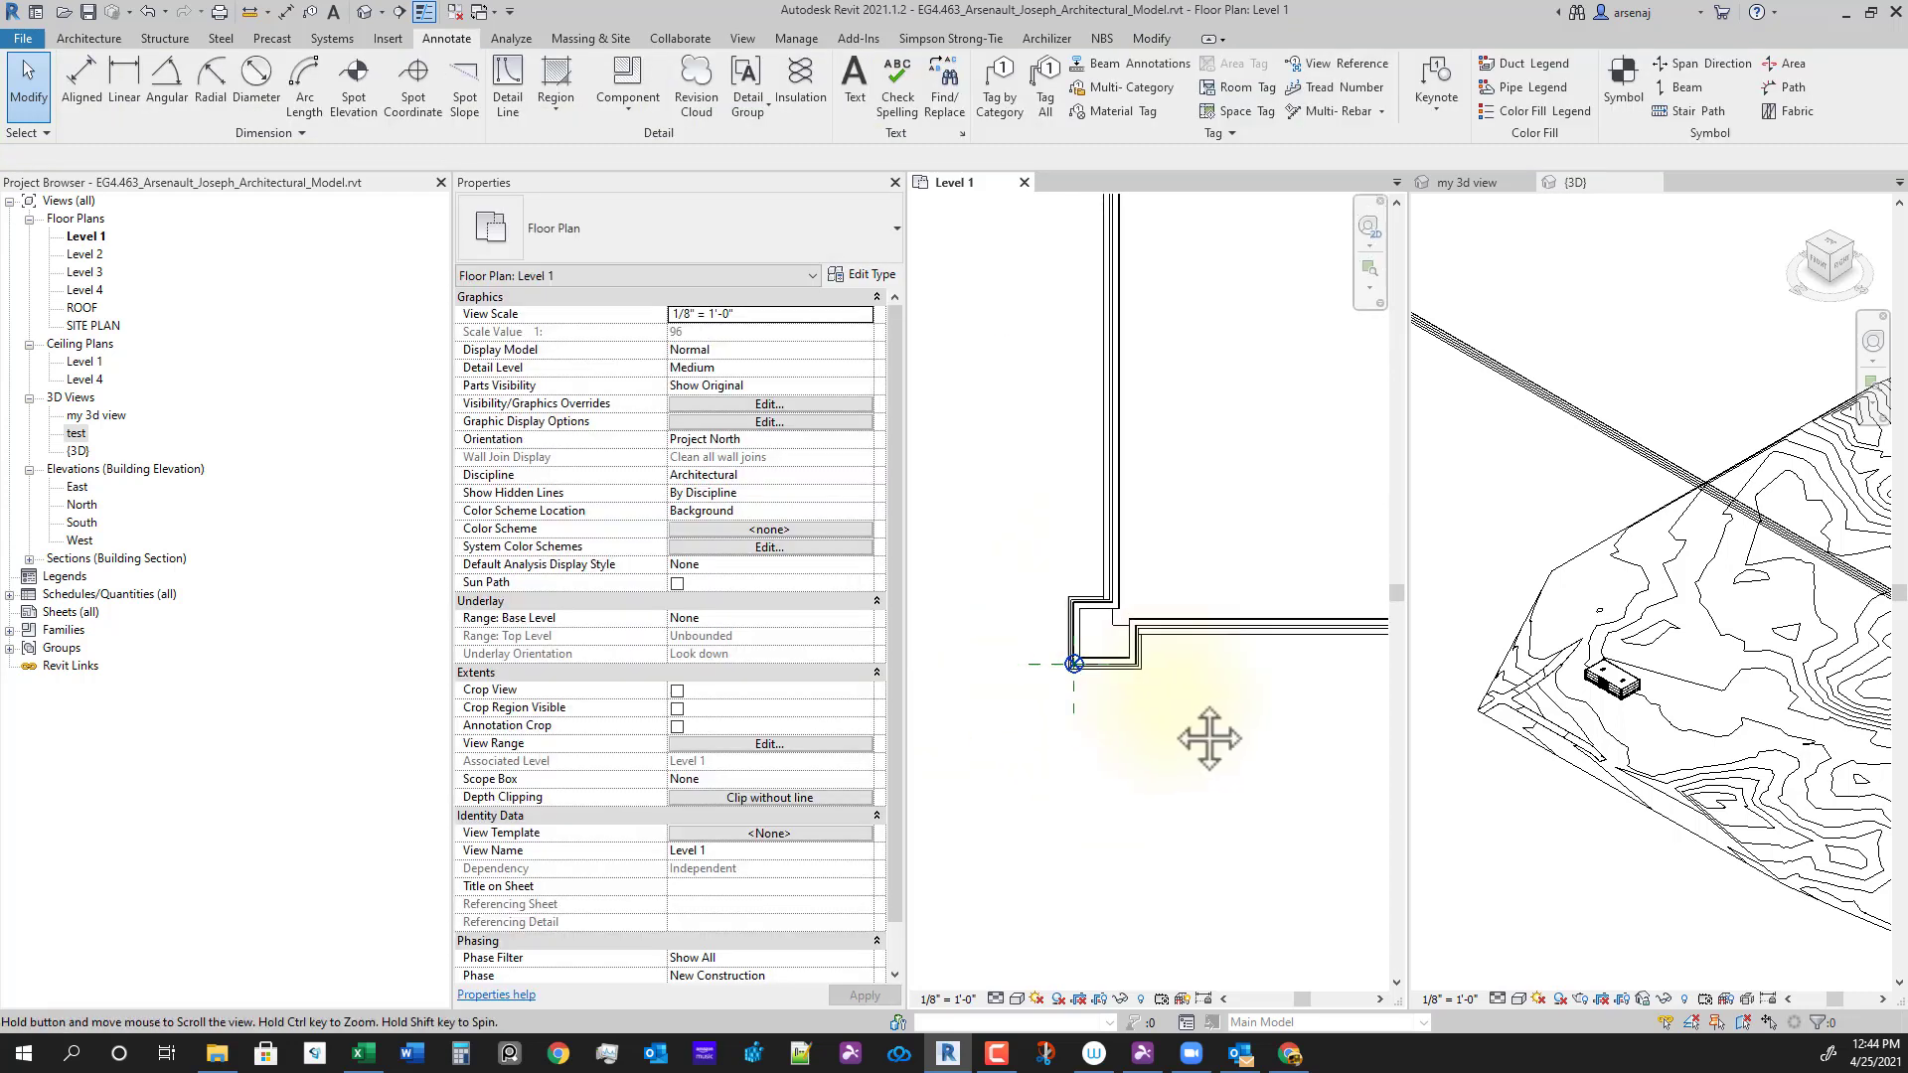
scroll(1192, 732, up, 2)
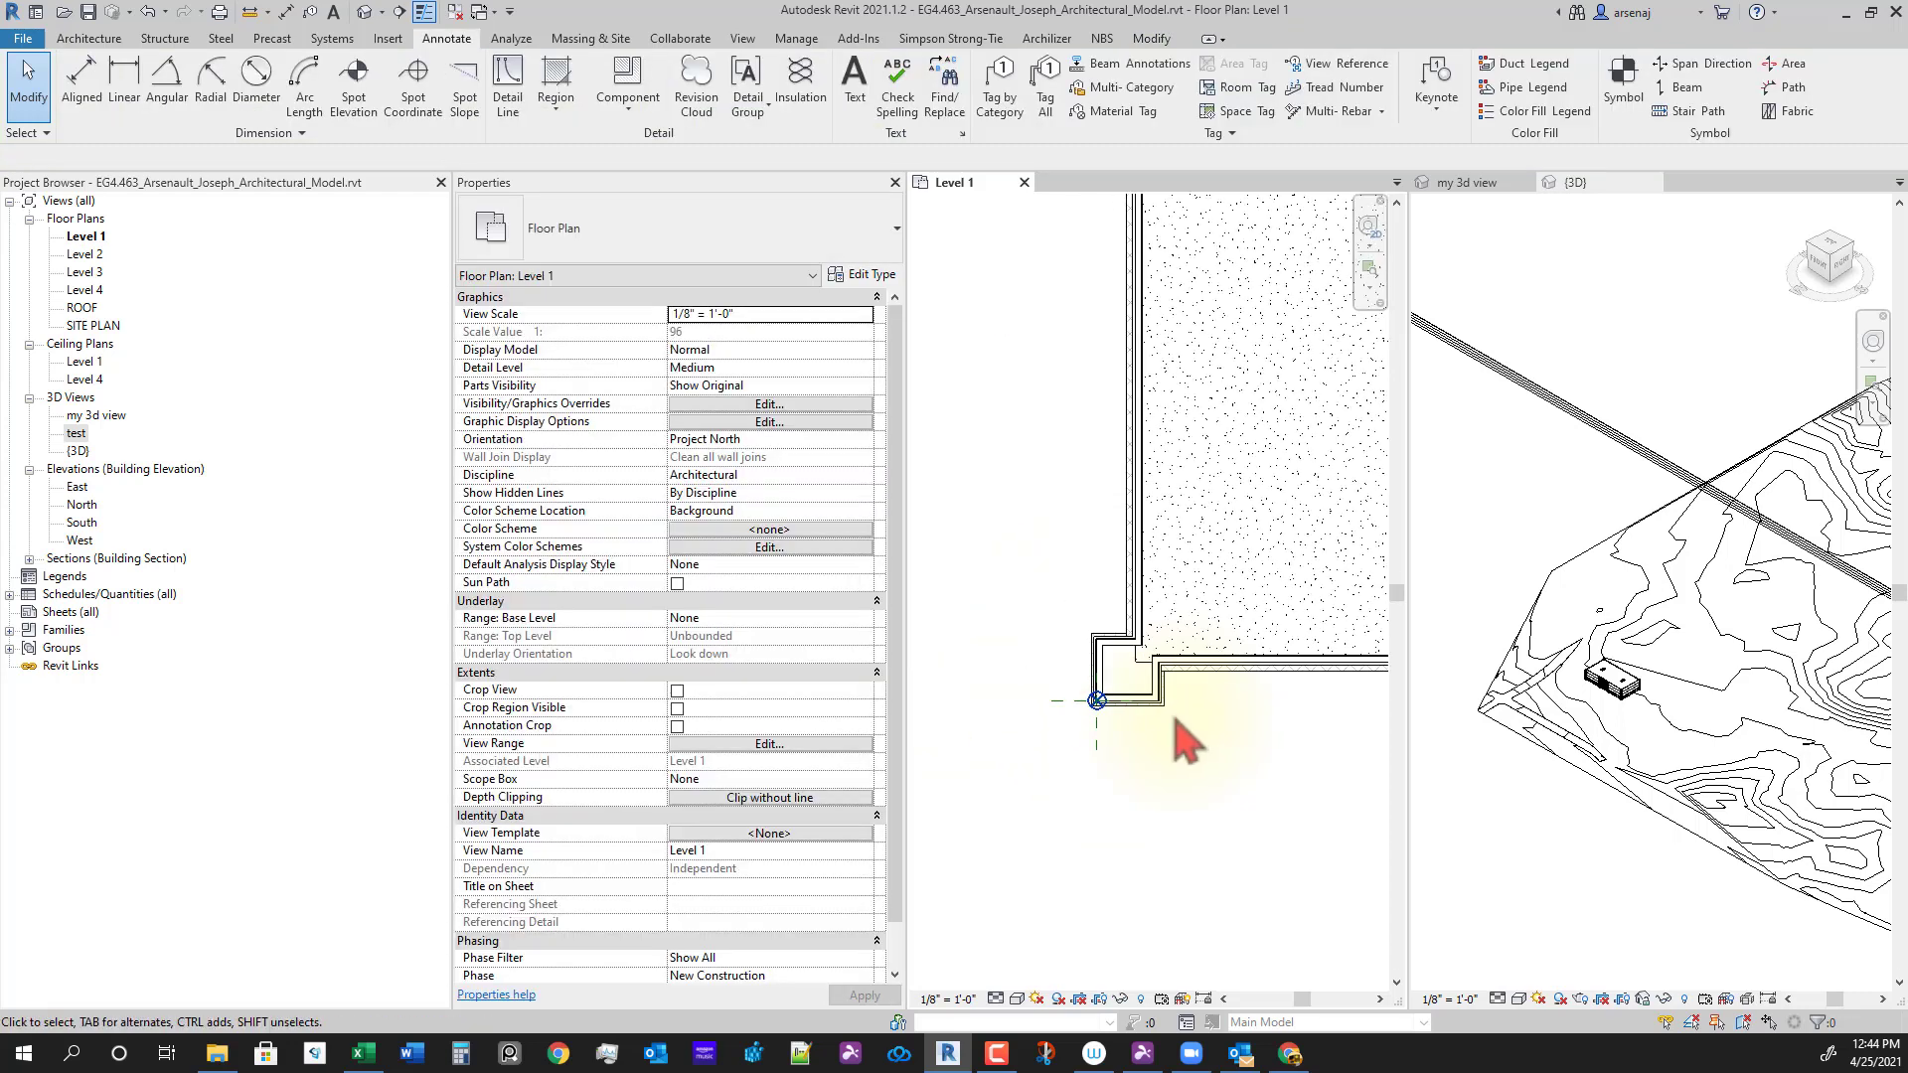
double_click(1130, 646)
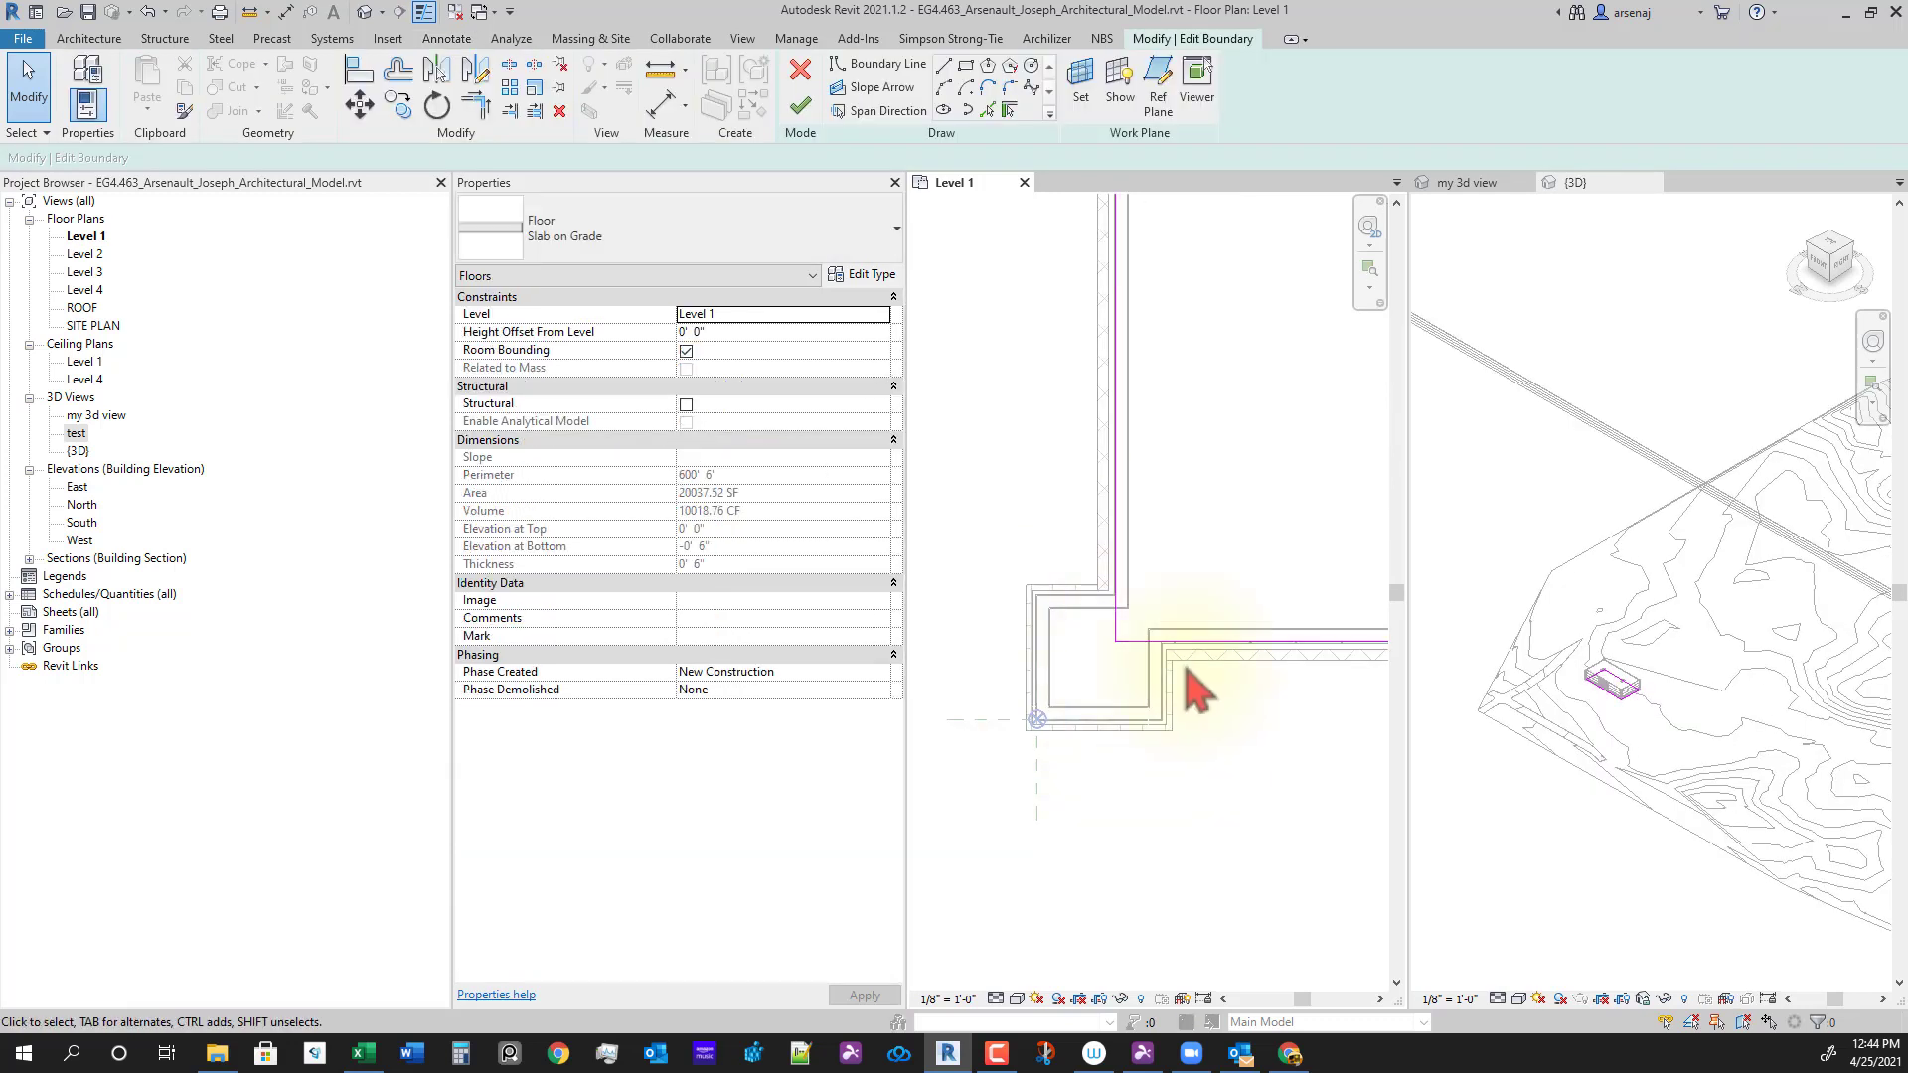
Step: With Pick Lines, add a floor boundary line along the core edge of the corner projection's north wall at 0 offset
click(944, 65)
scroll(1089, 656, up, 3)
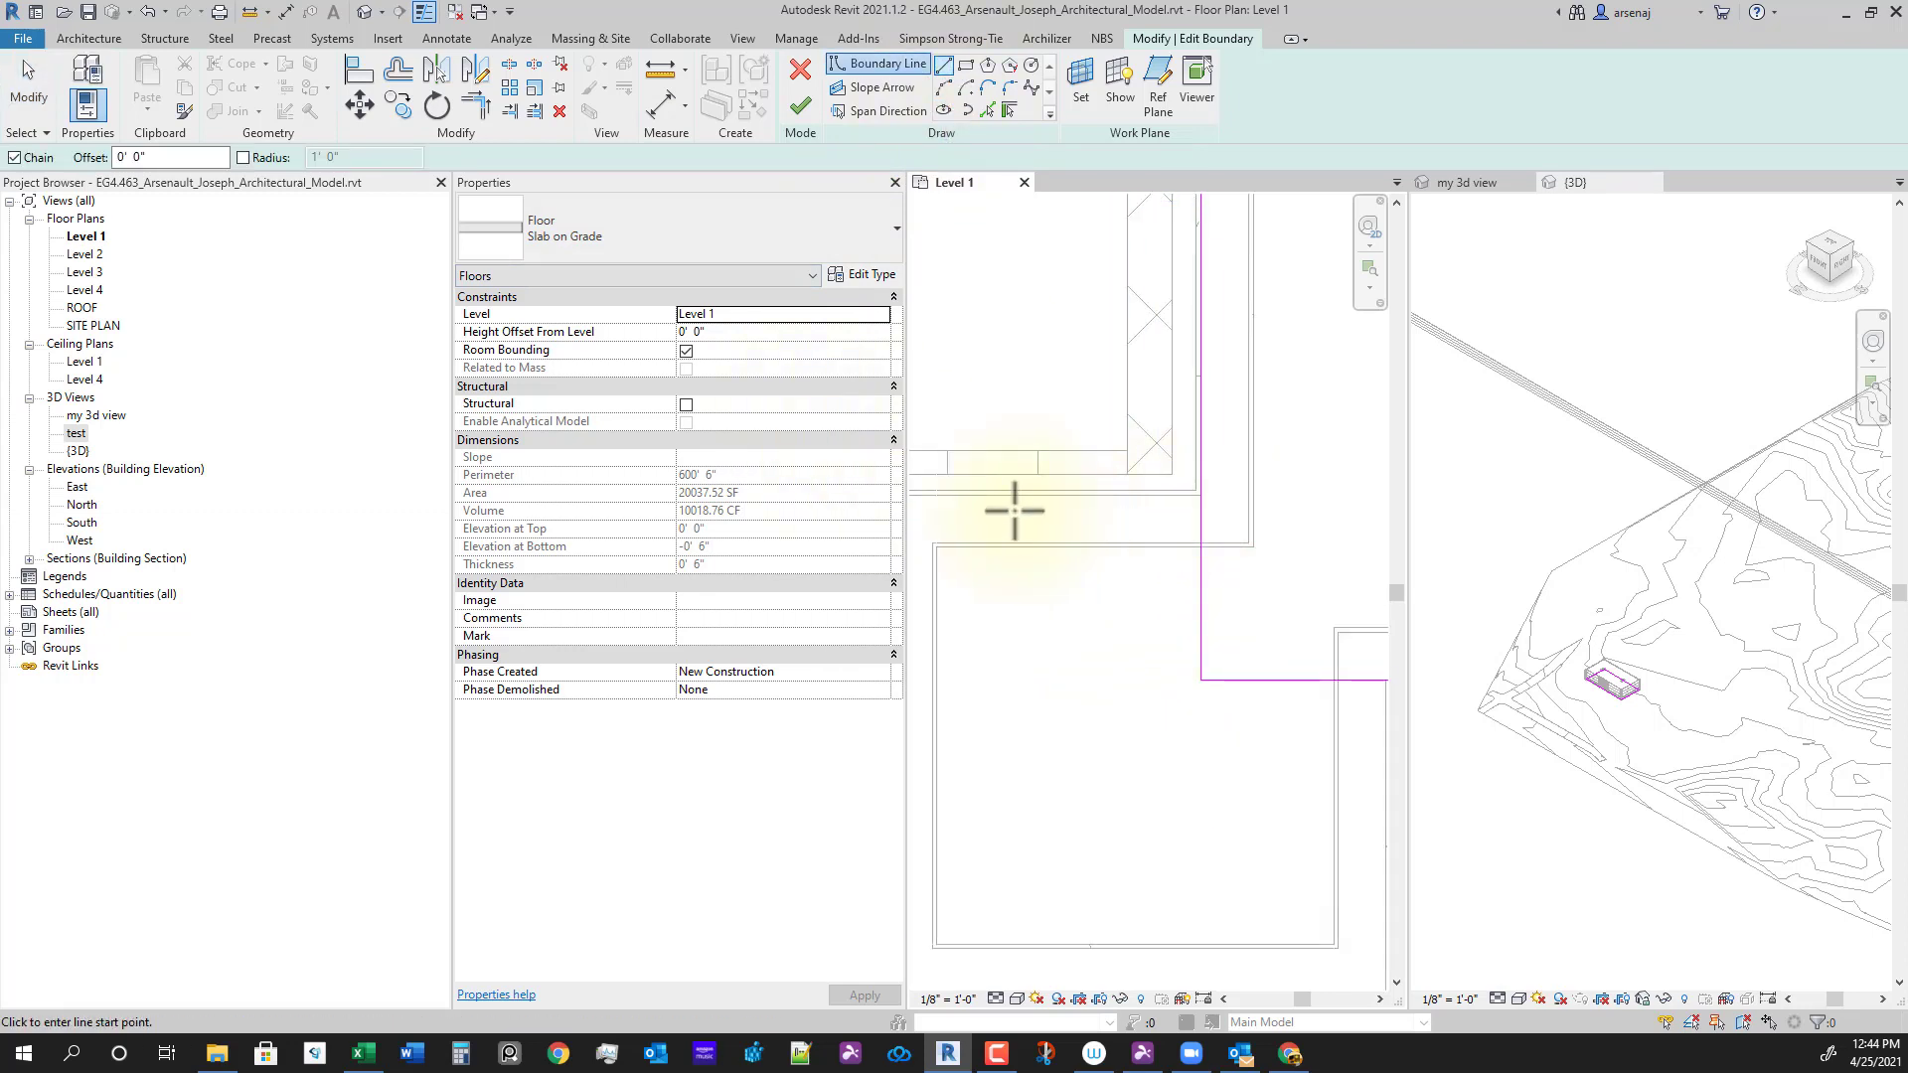
scroll(1203, 505, up, 2)
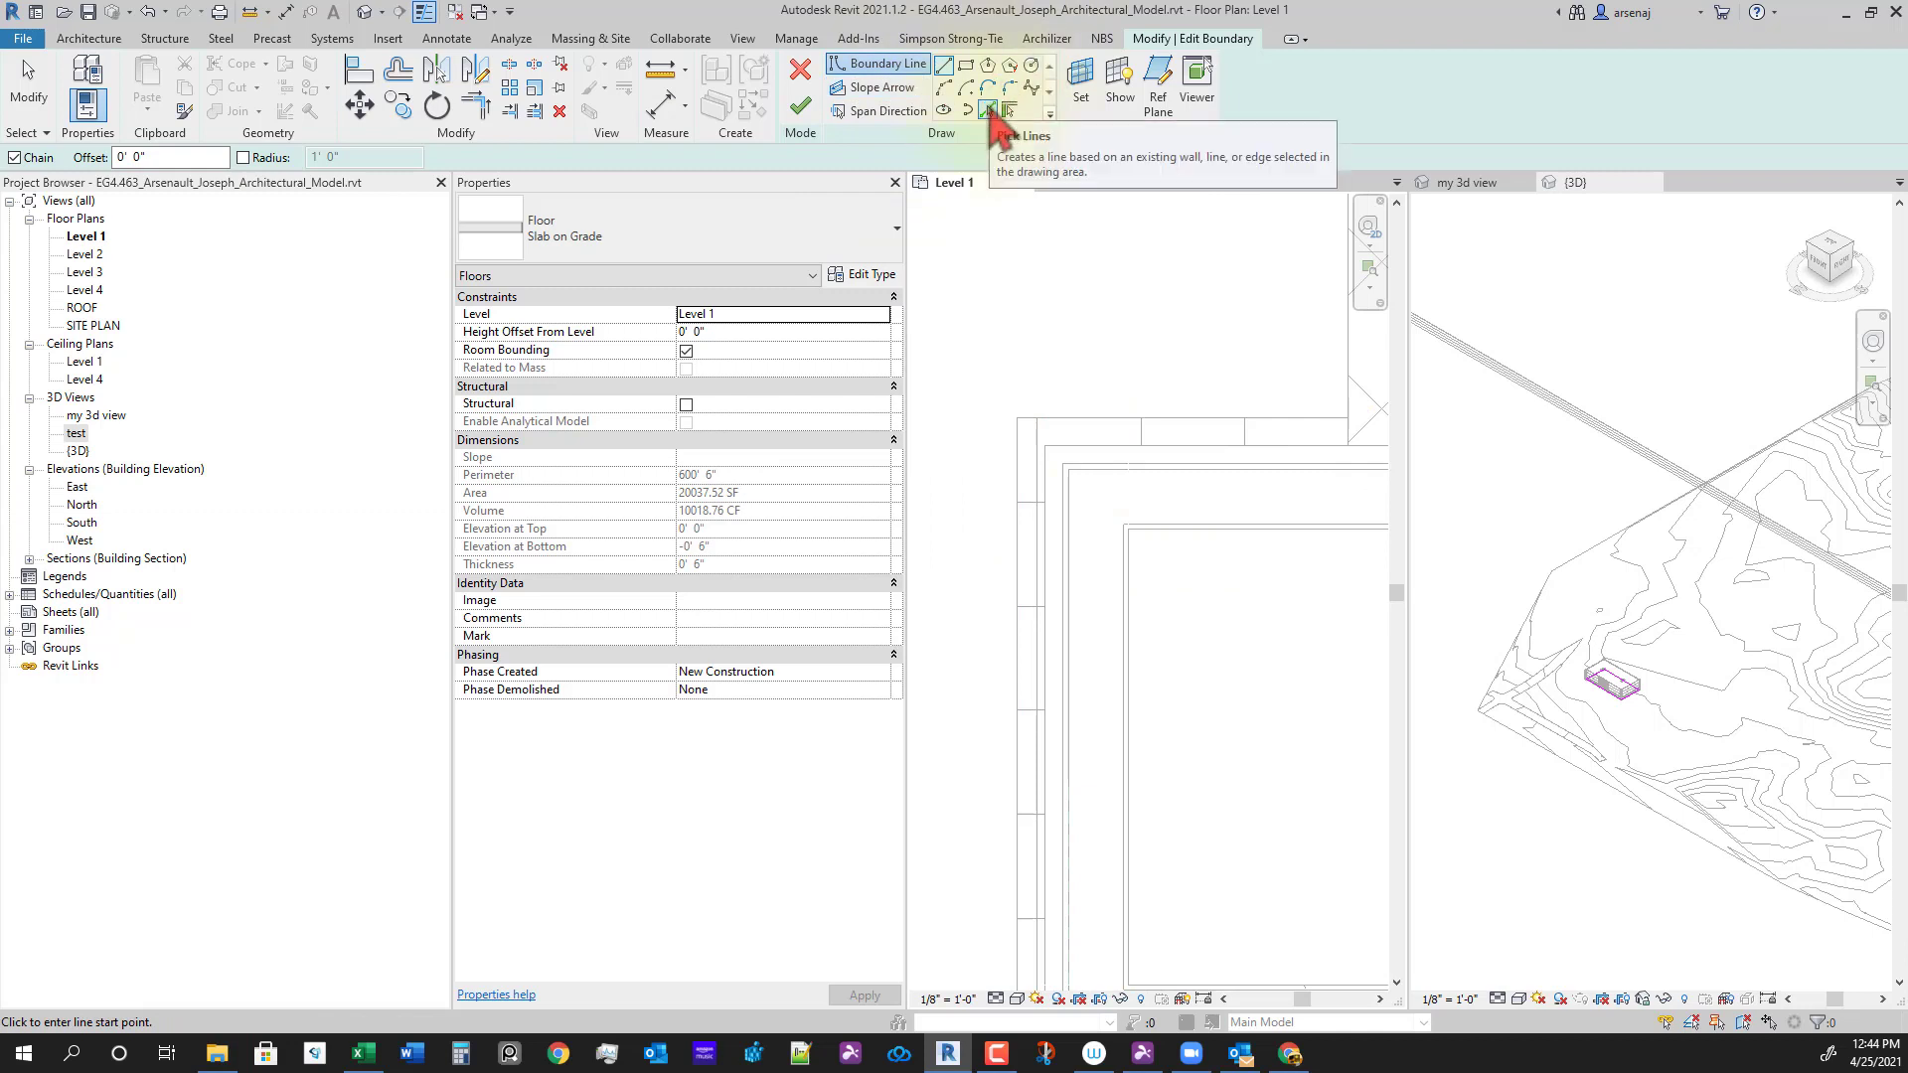
click(989, 110)
middle_drag(1296, 536, 1023, 553)
scroll(1022, 553, down, 2)
middle_drag(1165, 566, 1332, 522)
scroll(1332, 523, up, 1)
key(Tab)
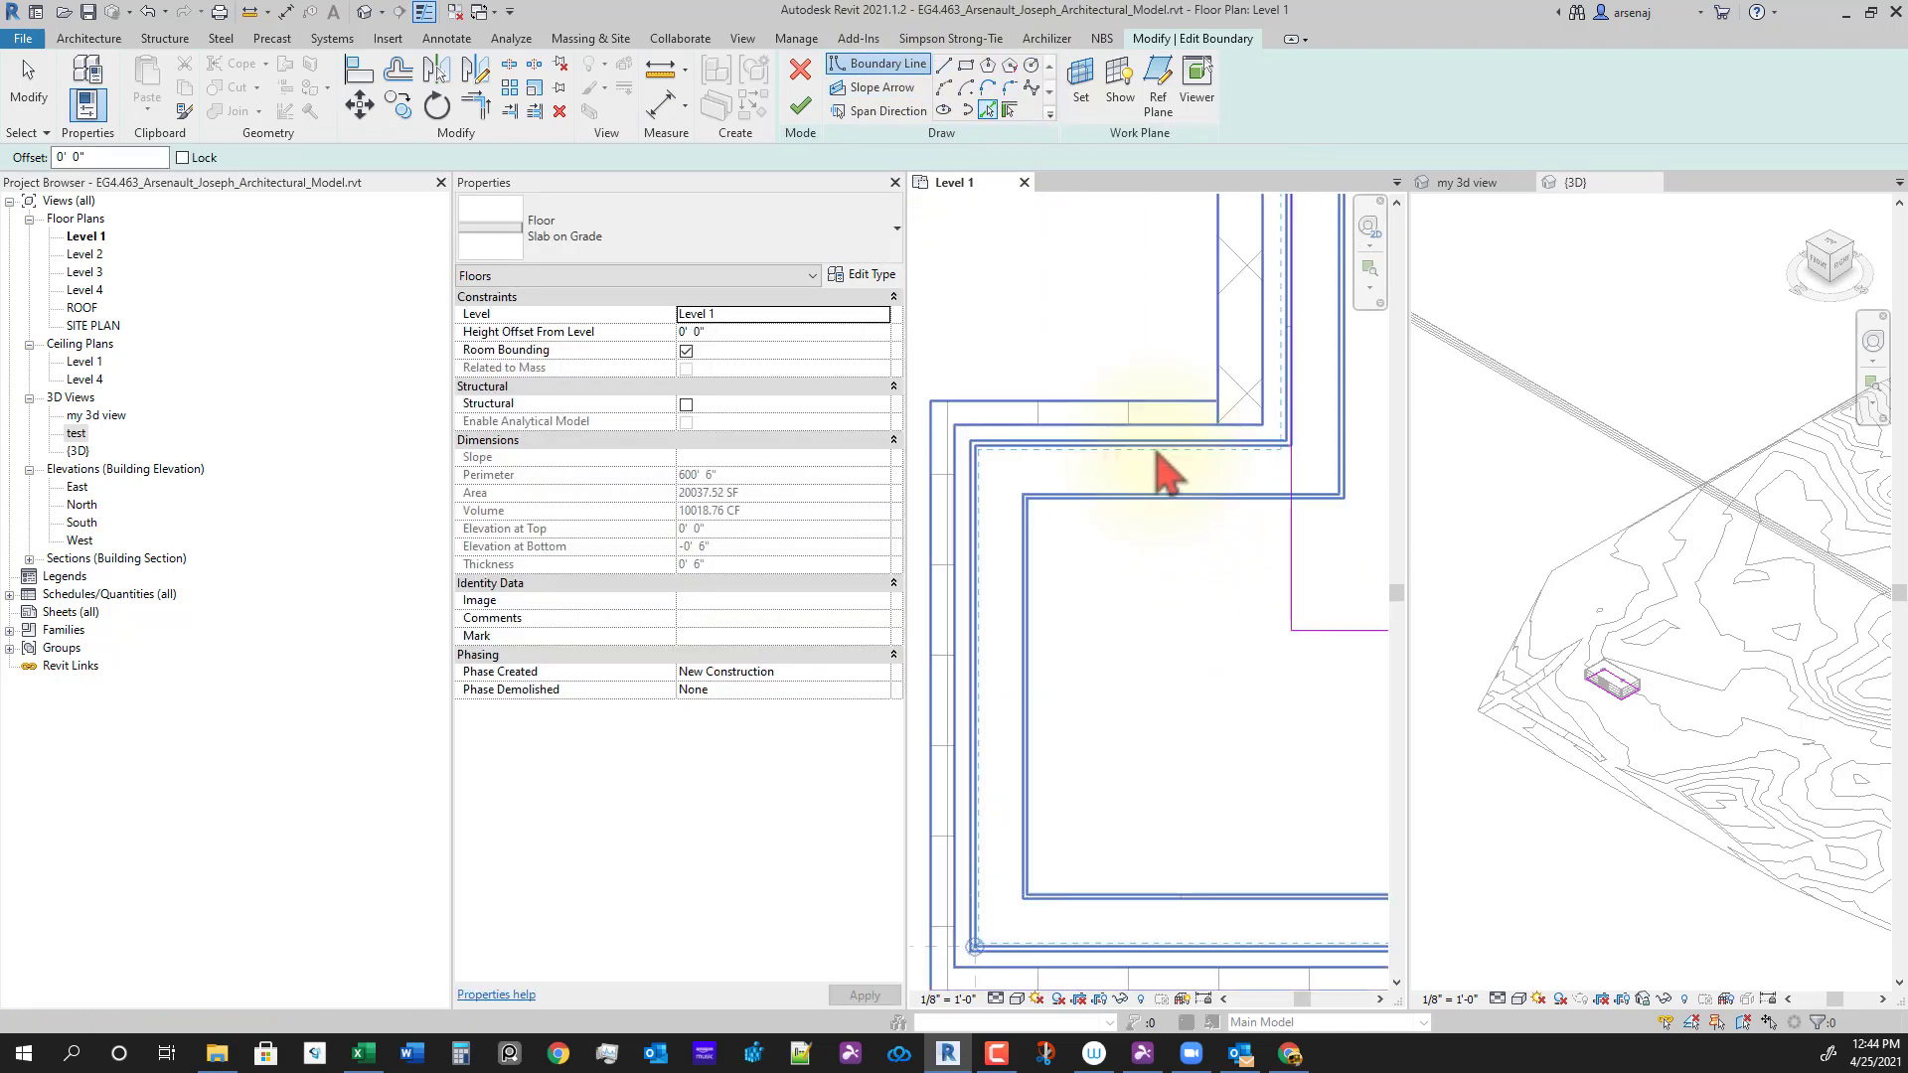
scroll(1168, 475, up, 2)
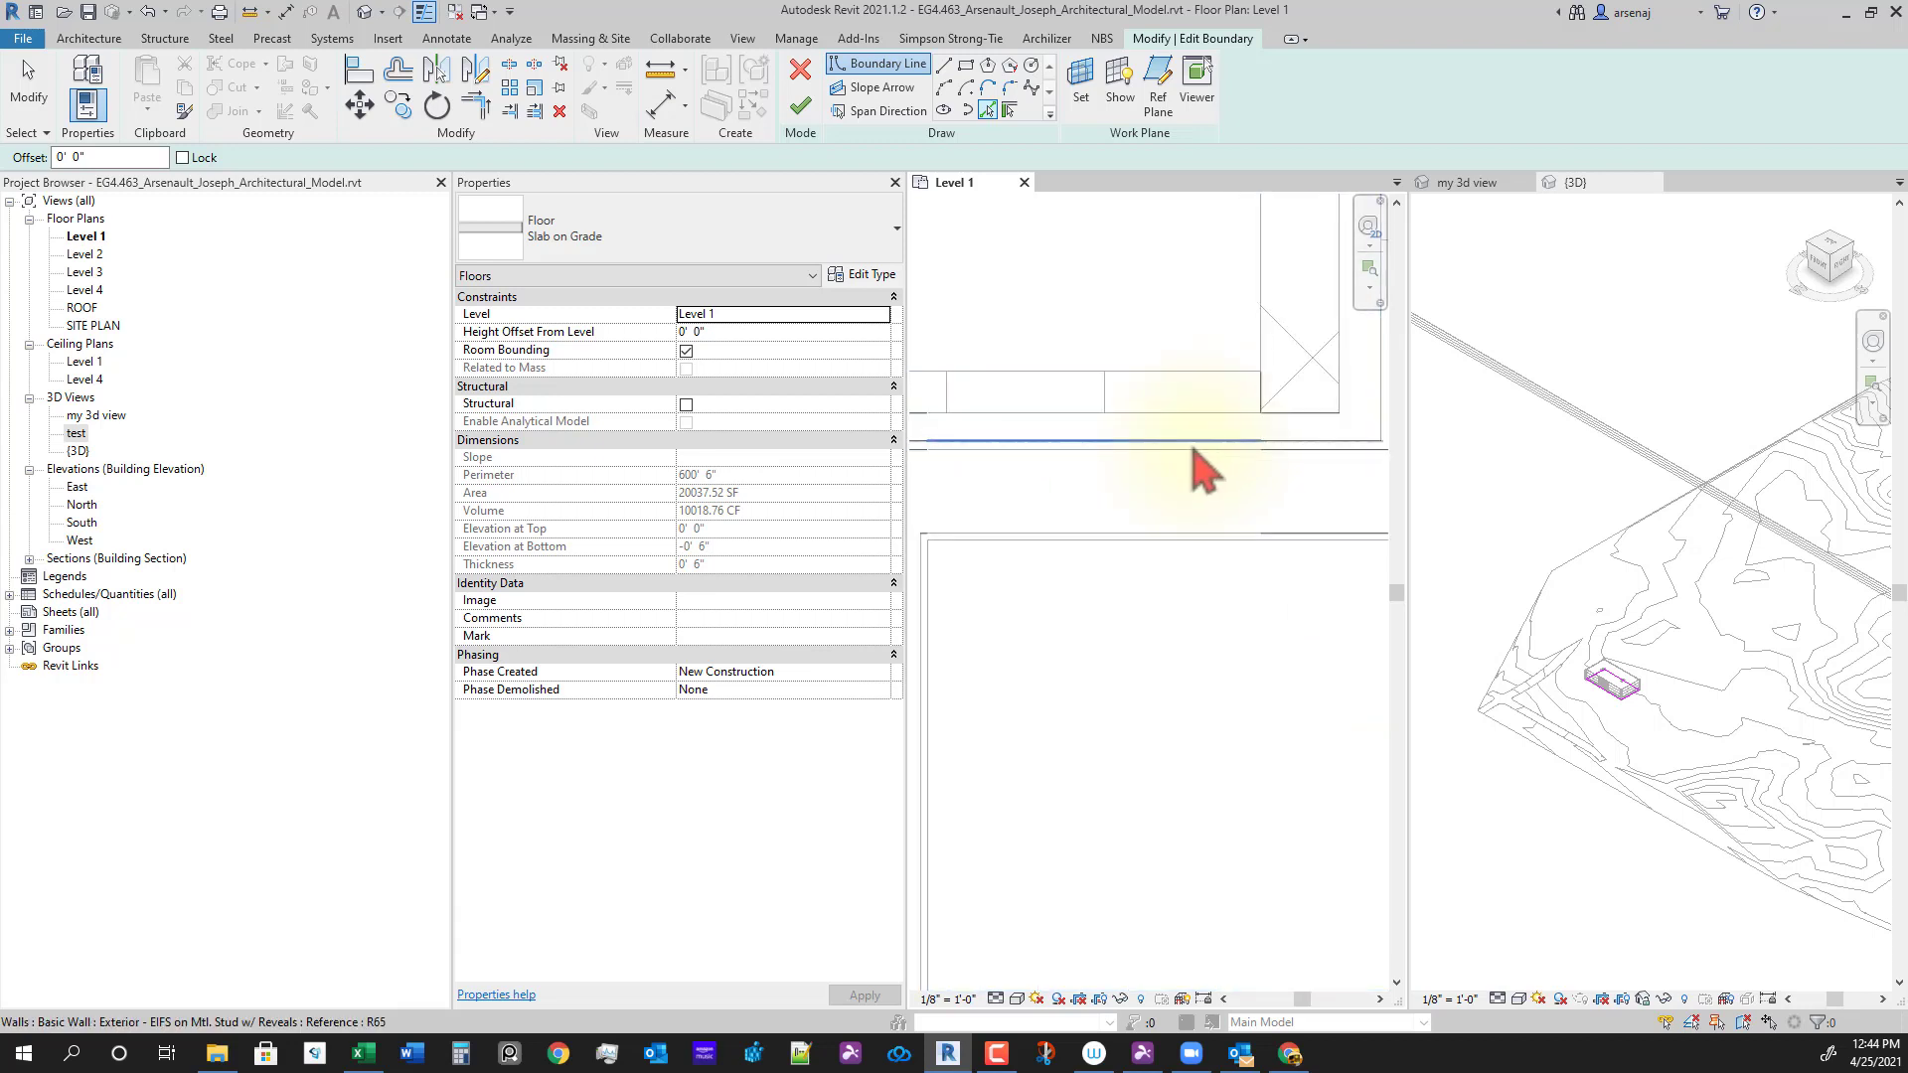
scroll(1159, 669, down, 2)
middle_drag(1161, 670, 1190, 489)
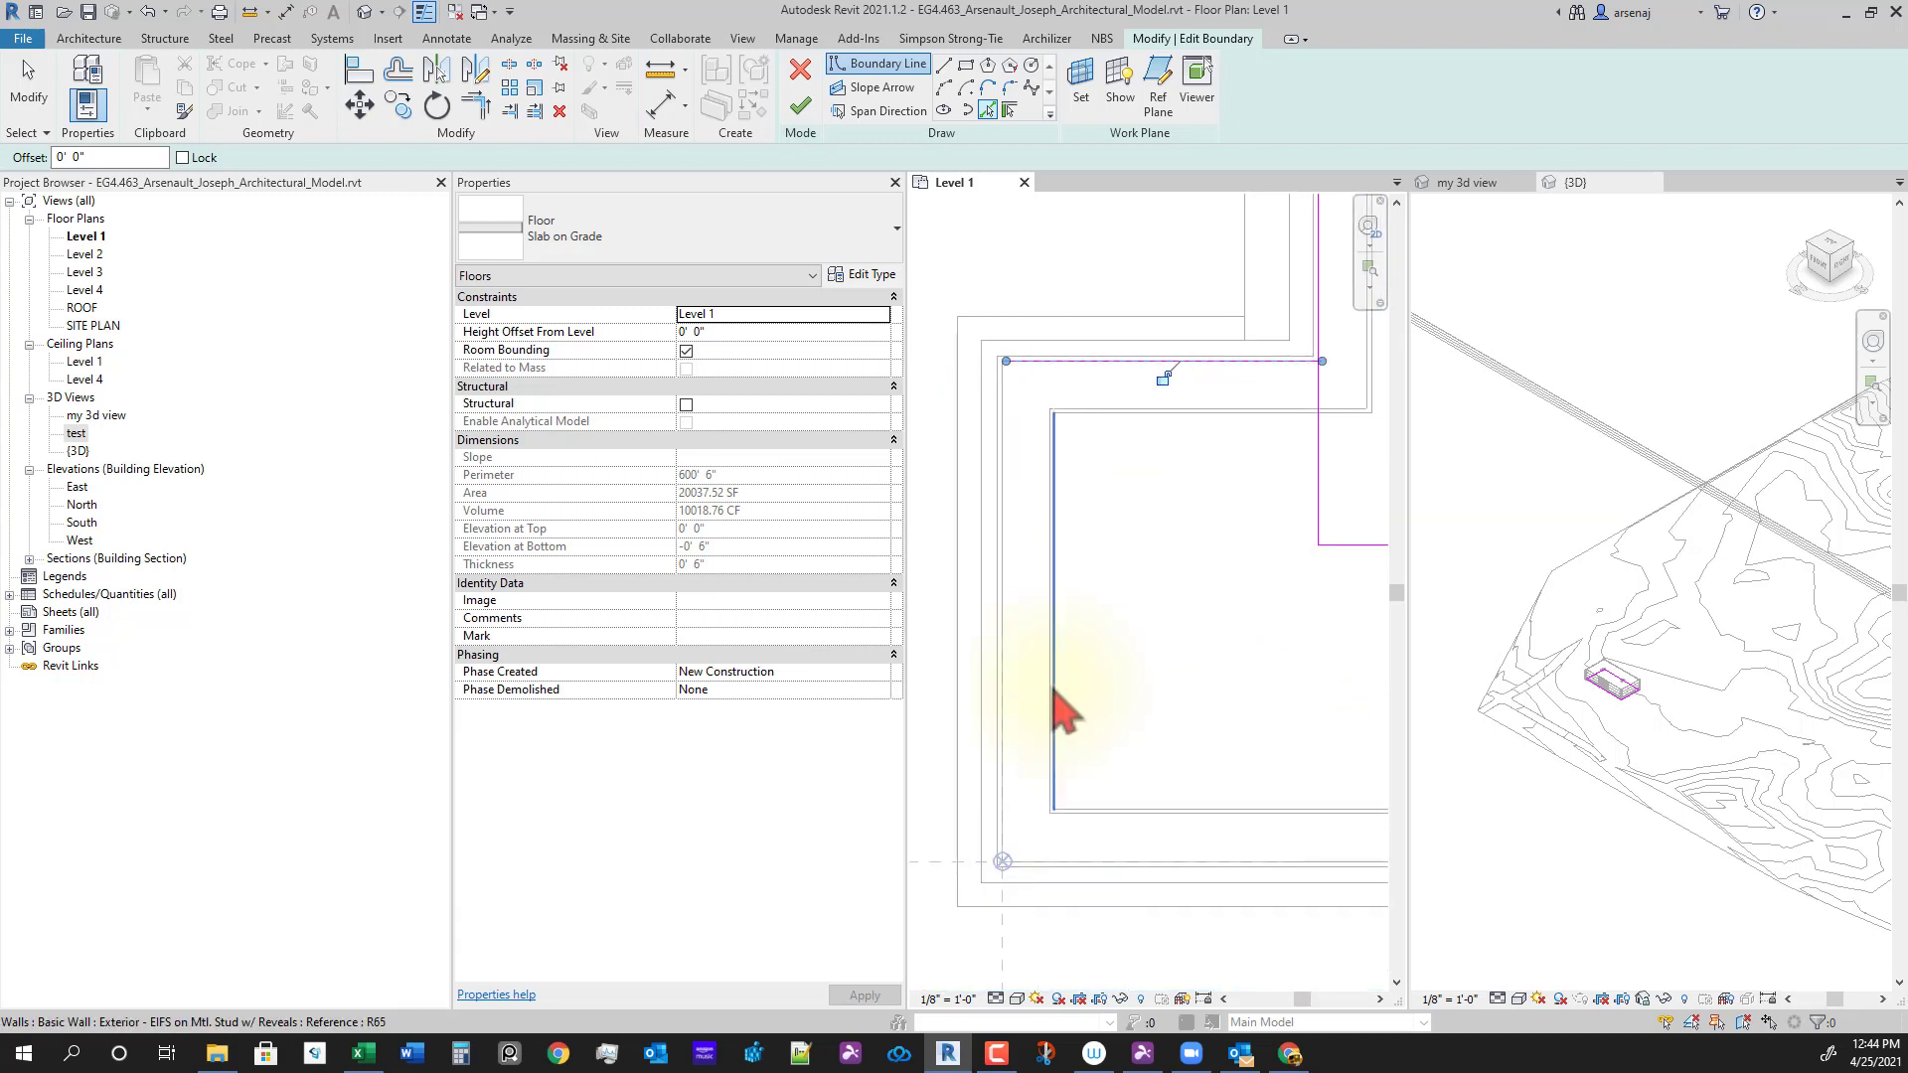
Step: Pick the core edges of the corner projection's west and south walls as additional floor boundary lines
scroll(1053, 684, up, 2)
key(Tab)
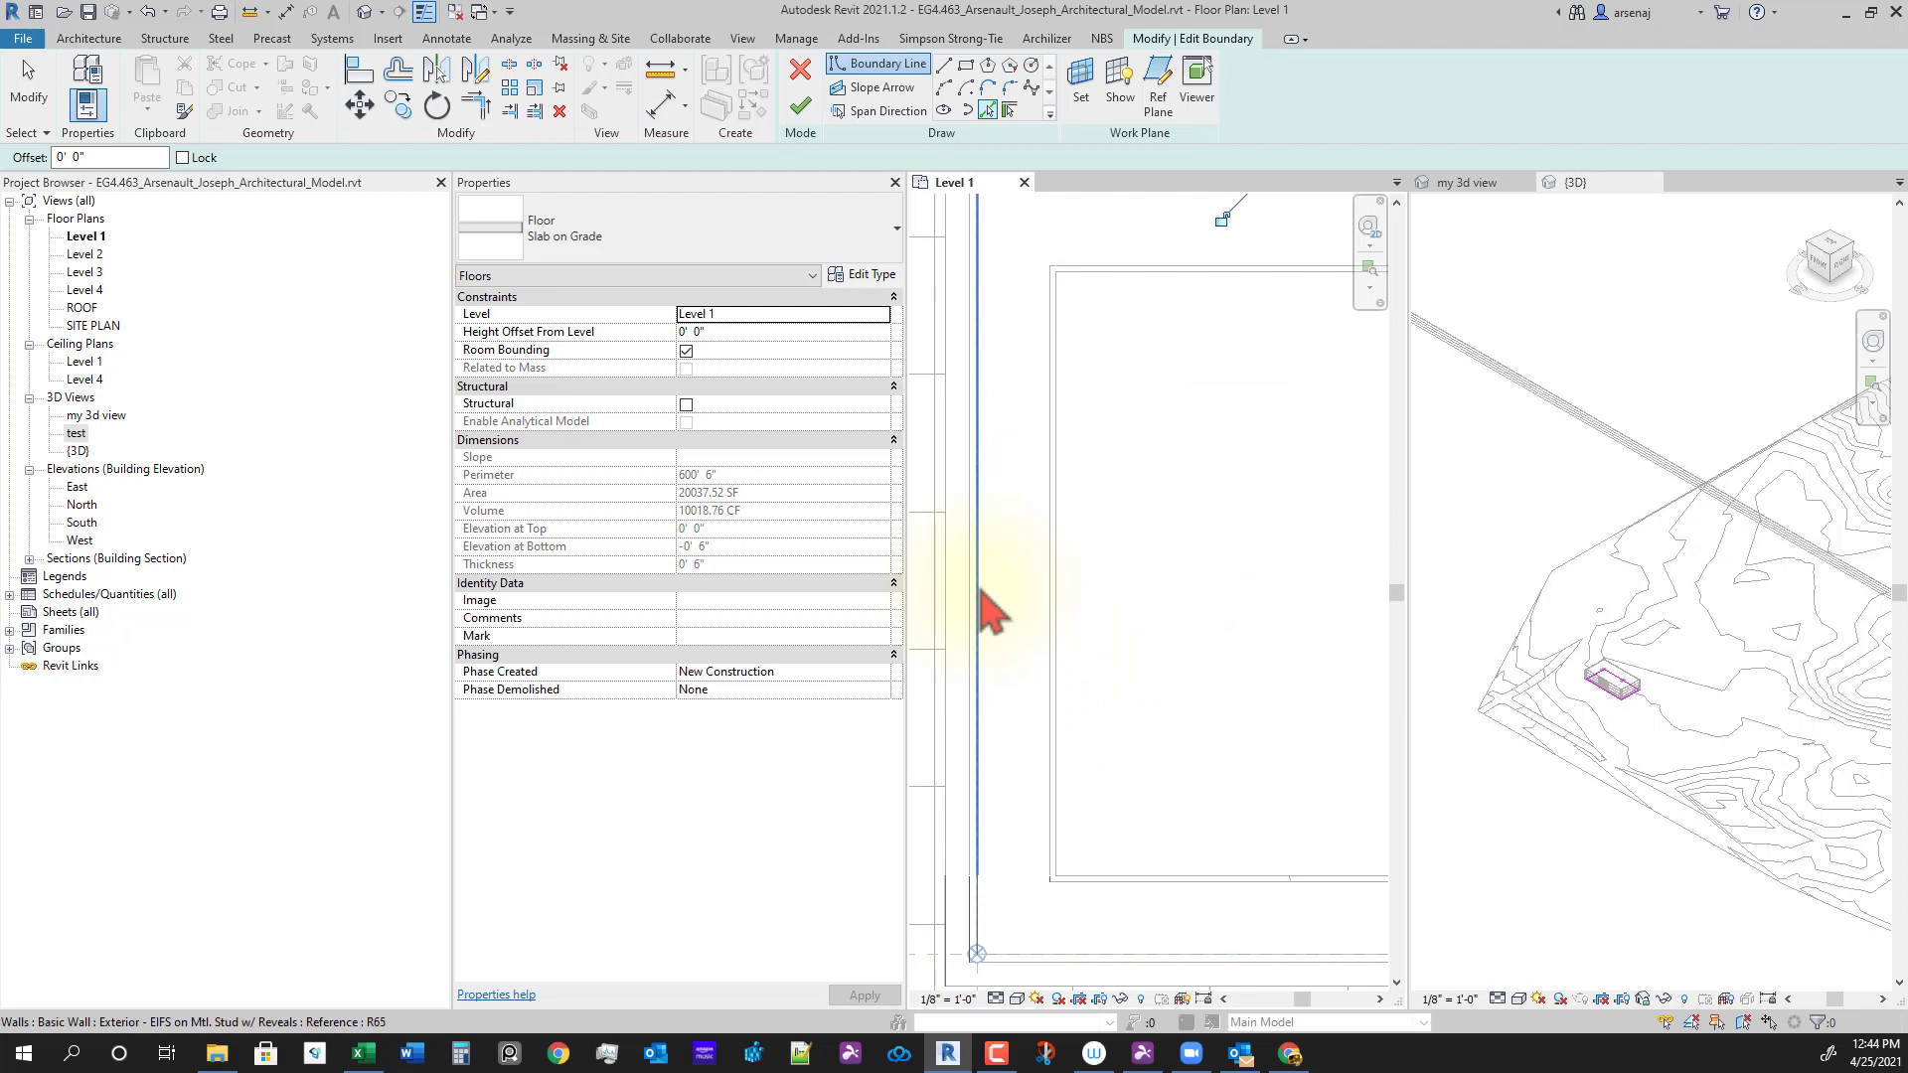
click(989, 611)
middle_drag(1159, 588, 1129, 702)
scroll(1118, 760, up, 2)
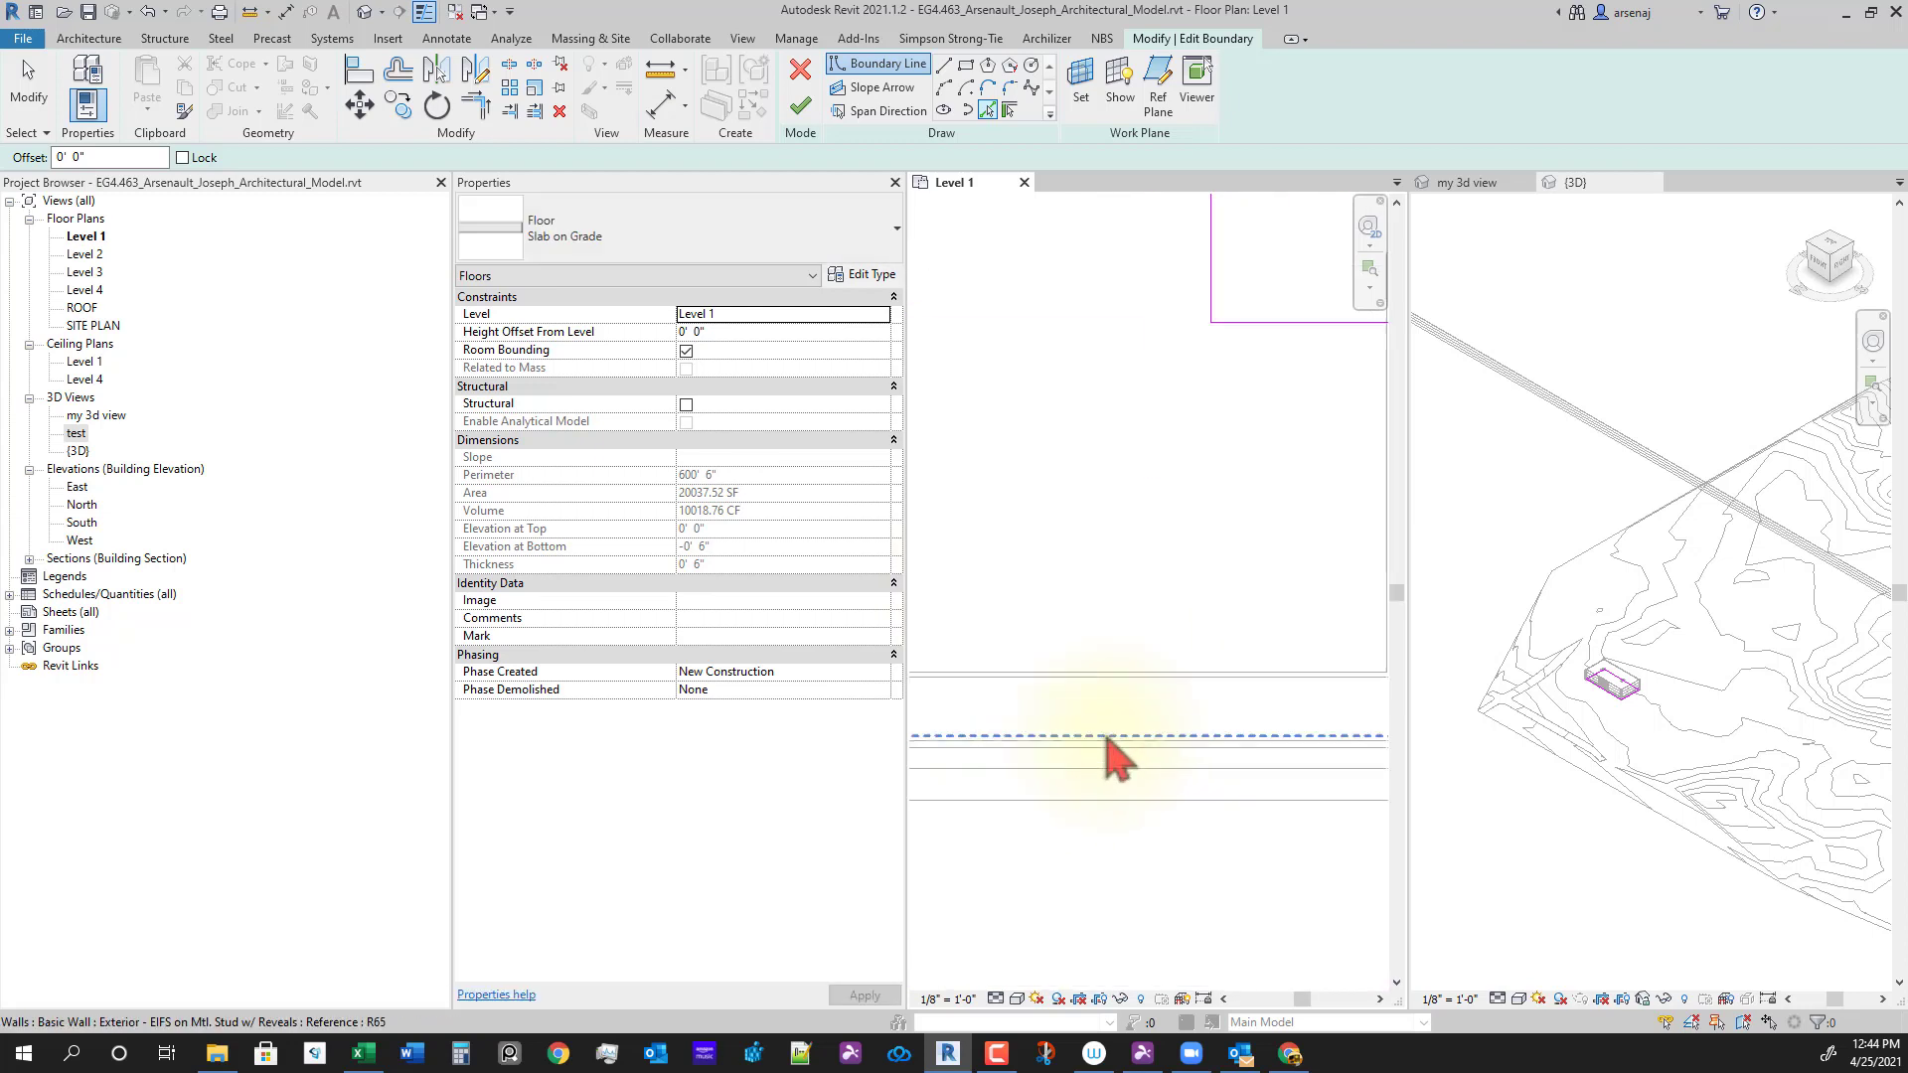
key(Tab)
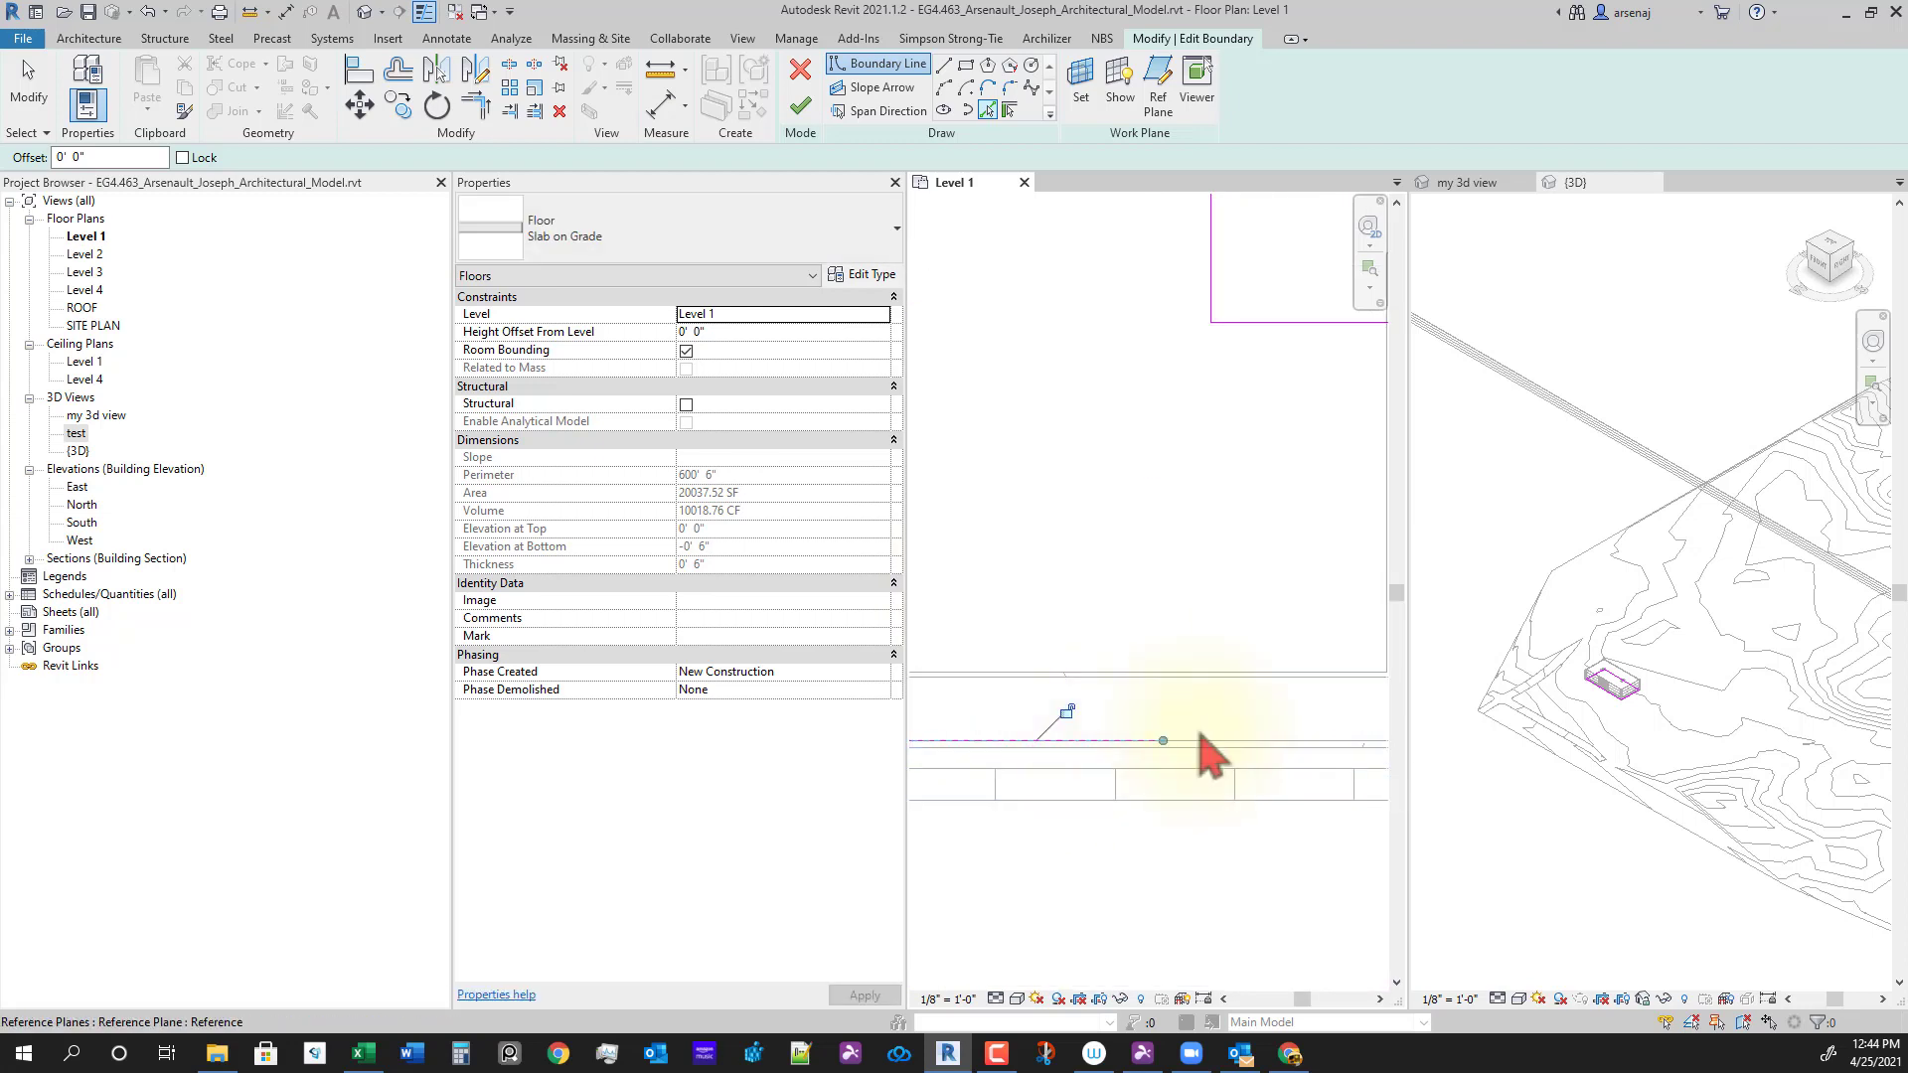
Step: Pick the core edge of the southwest corner projection's east wall as another floor boundary line
scroll(1199, 748, down, 3)
middle_drag(1190, 828, 1067, 855)
scroll(1173, 736, up, 1)
key(Tab)
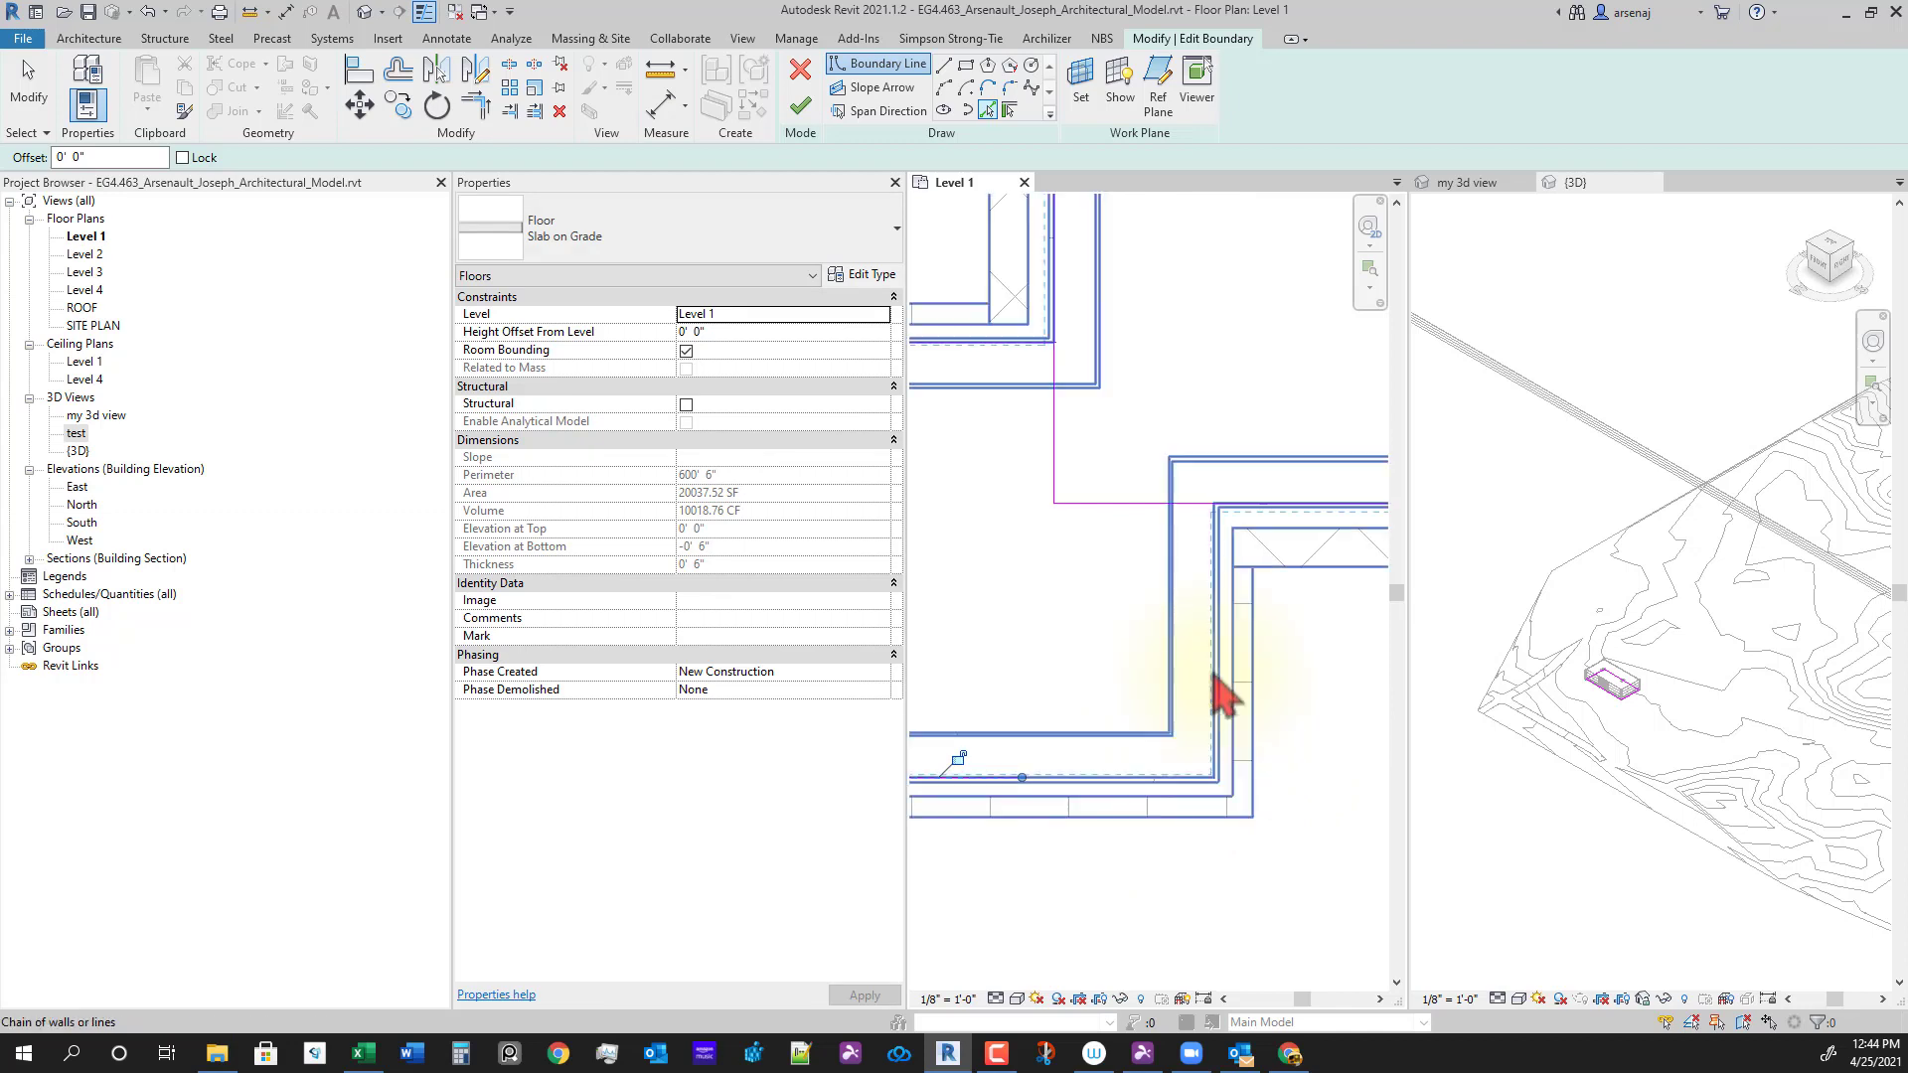
key(Tab)
click(1212, 674)
scroll(1214, 704, down, 2)
key(Escape)
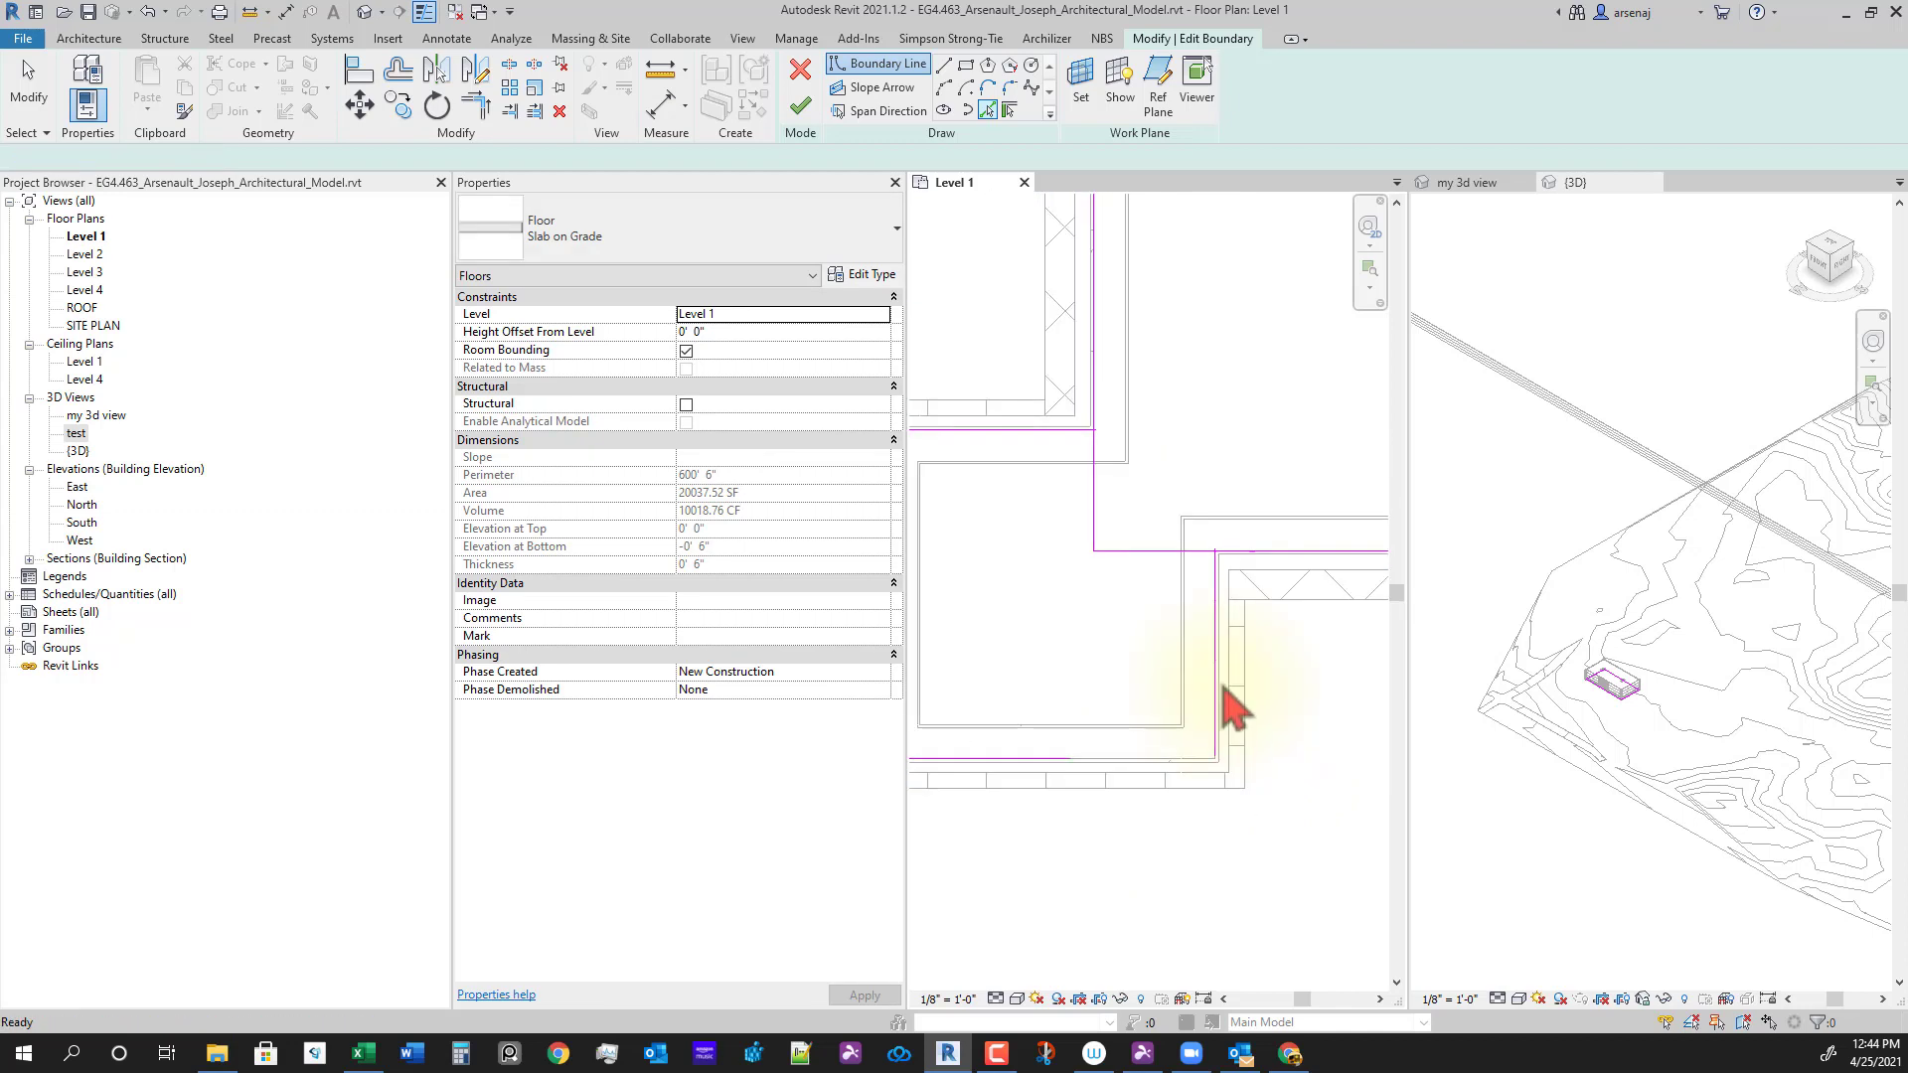
Step: Trim the southwest projection's east and north boundary lines into corners with the main south and west floor boundary lines
key(t)
key(r)
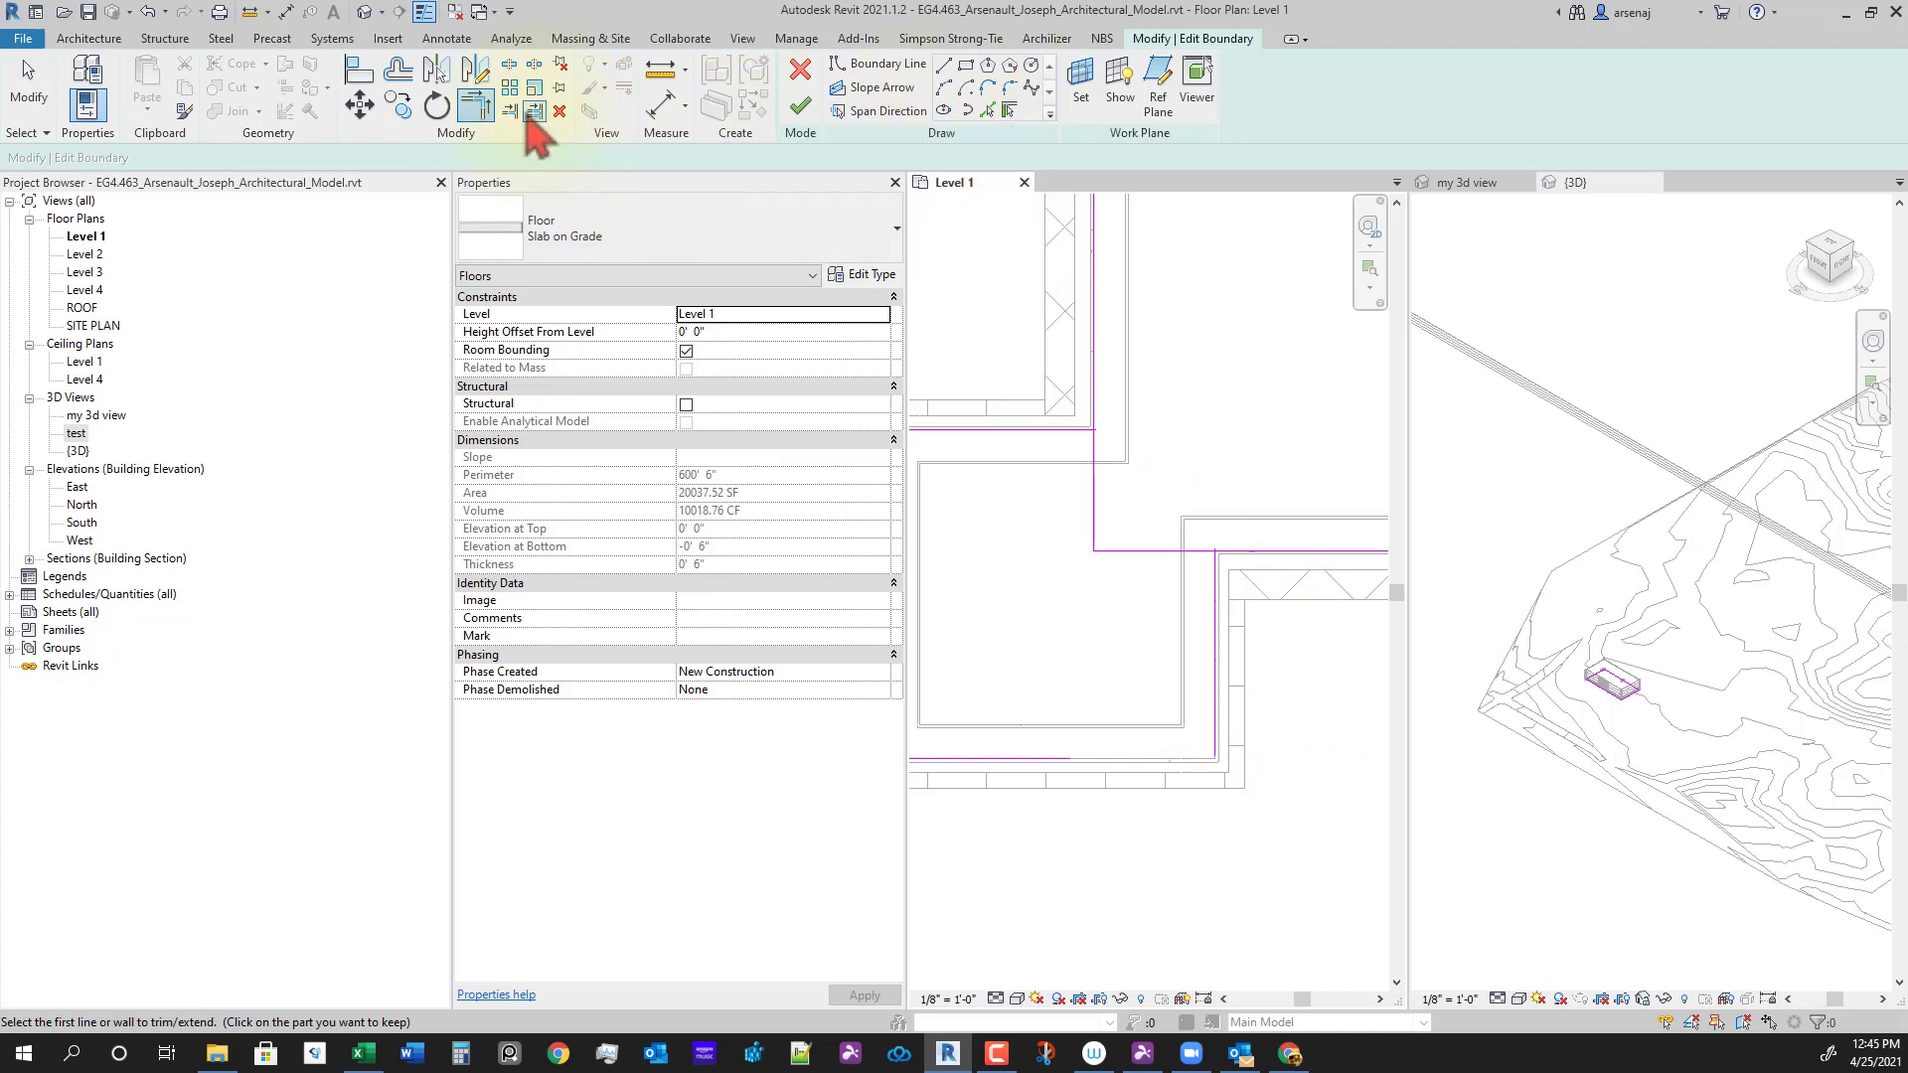
click(1222, 651)
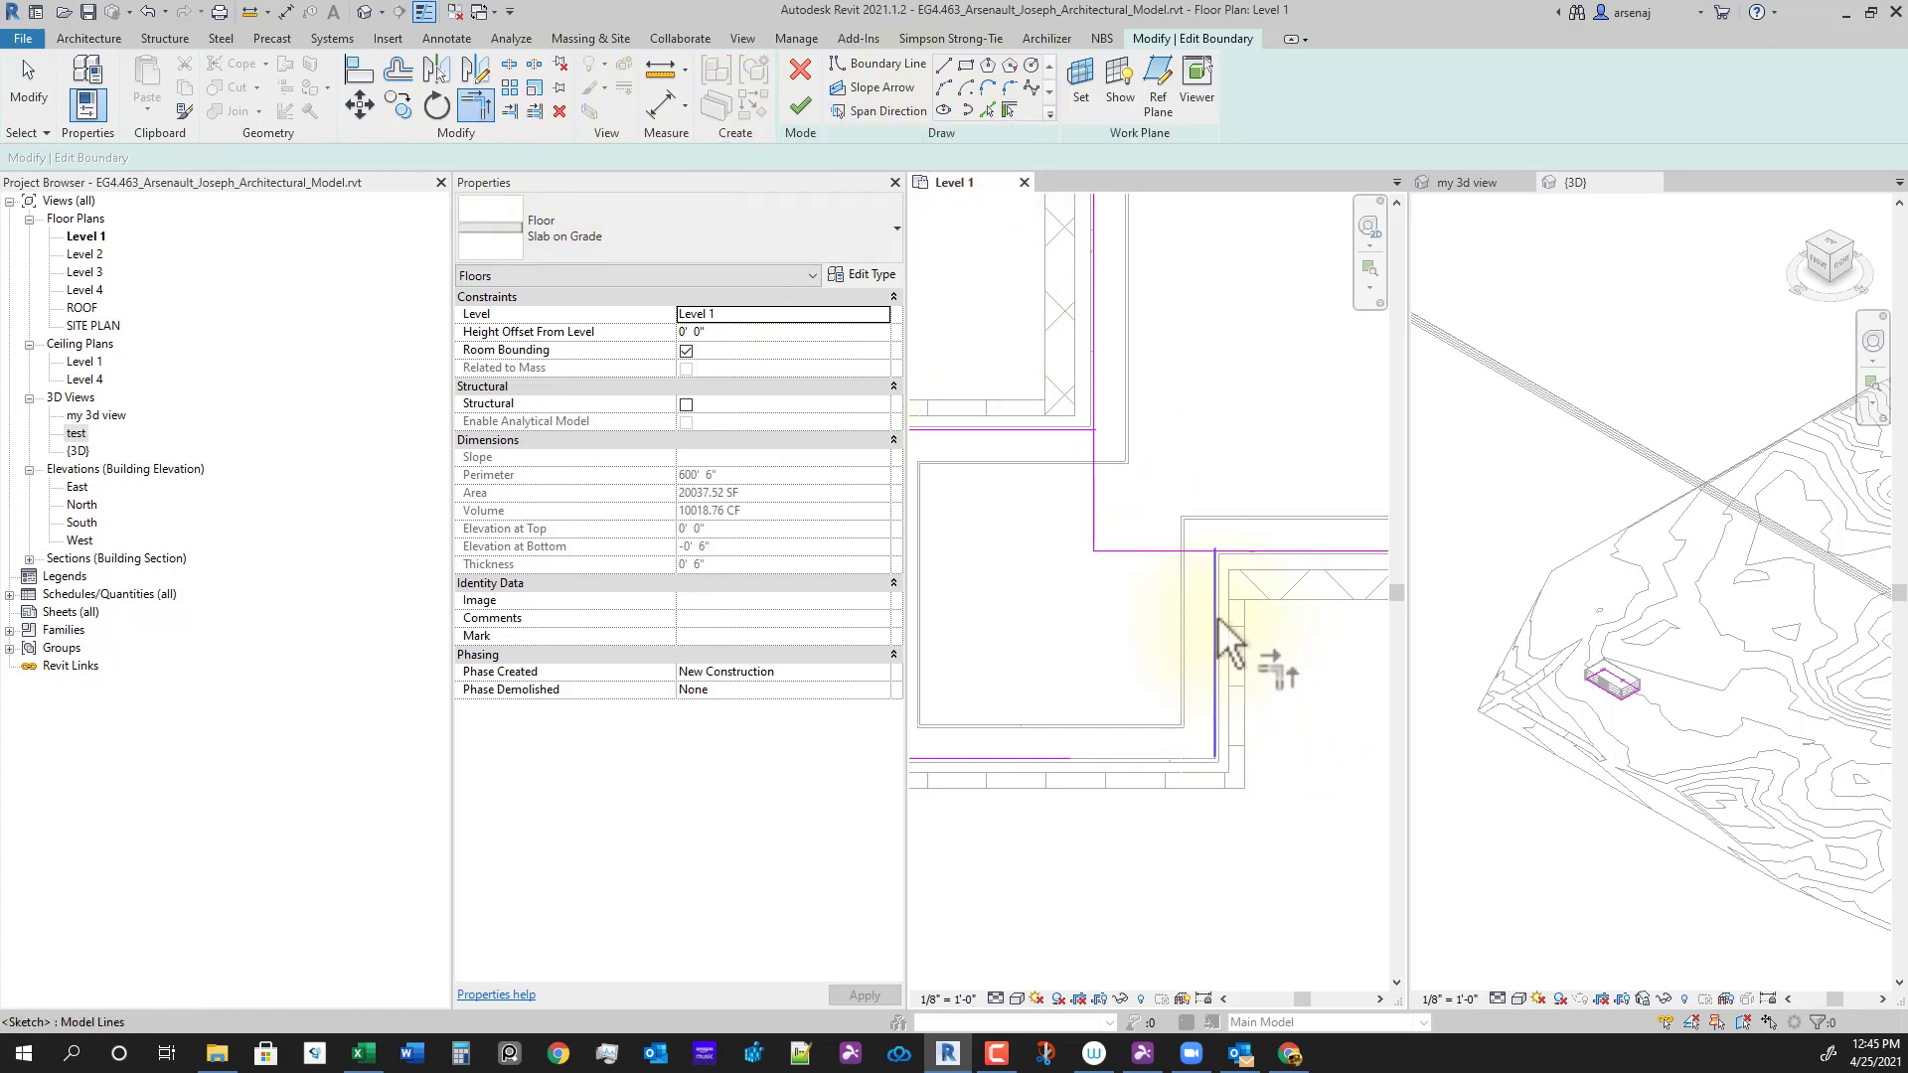
click(1244, 557)
click(1065, 431)
click(1094, 419)
Step: Trim the southwest projection's south boundary line into corners with its west and east lines
middle_drag(1015, 682, 1109, 564)
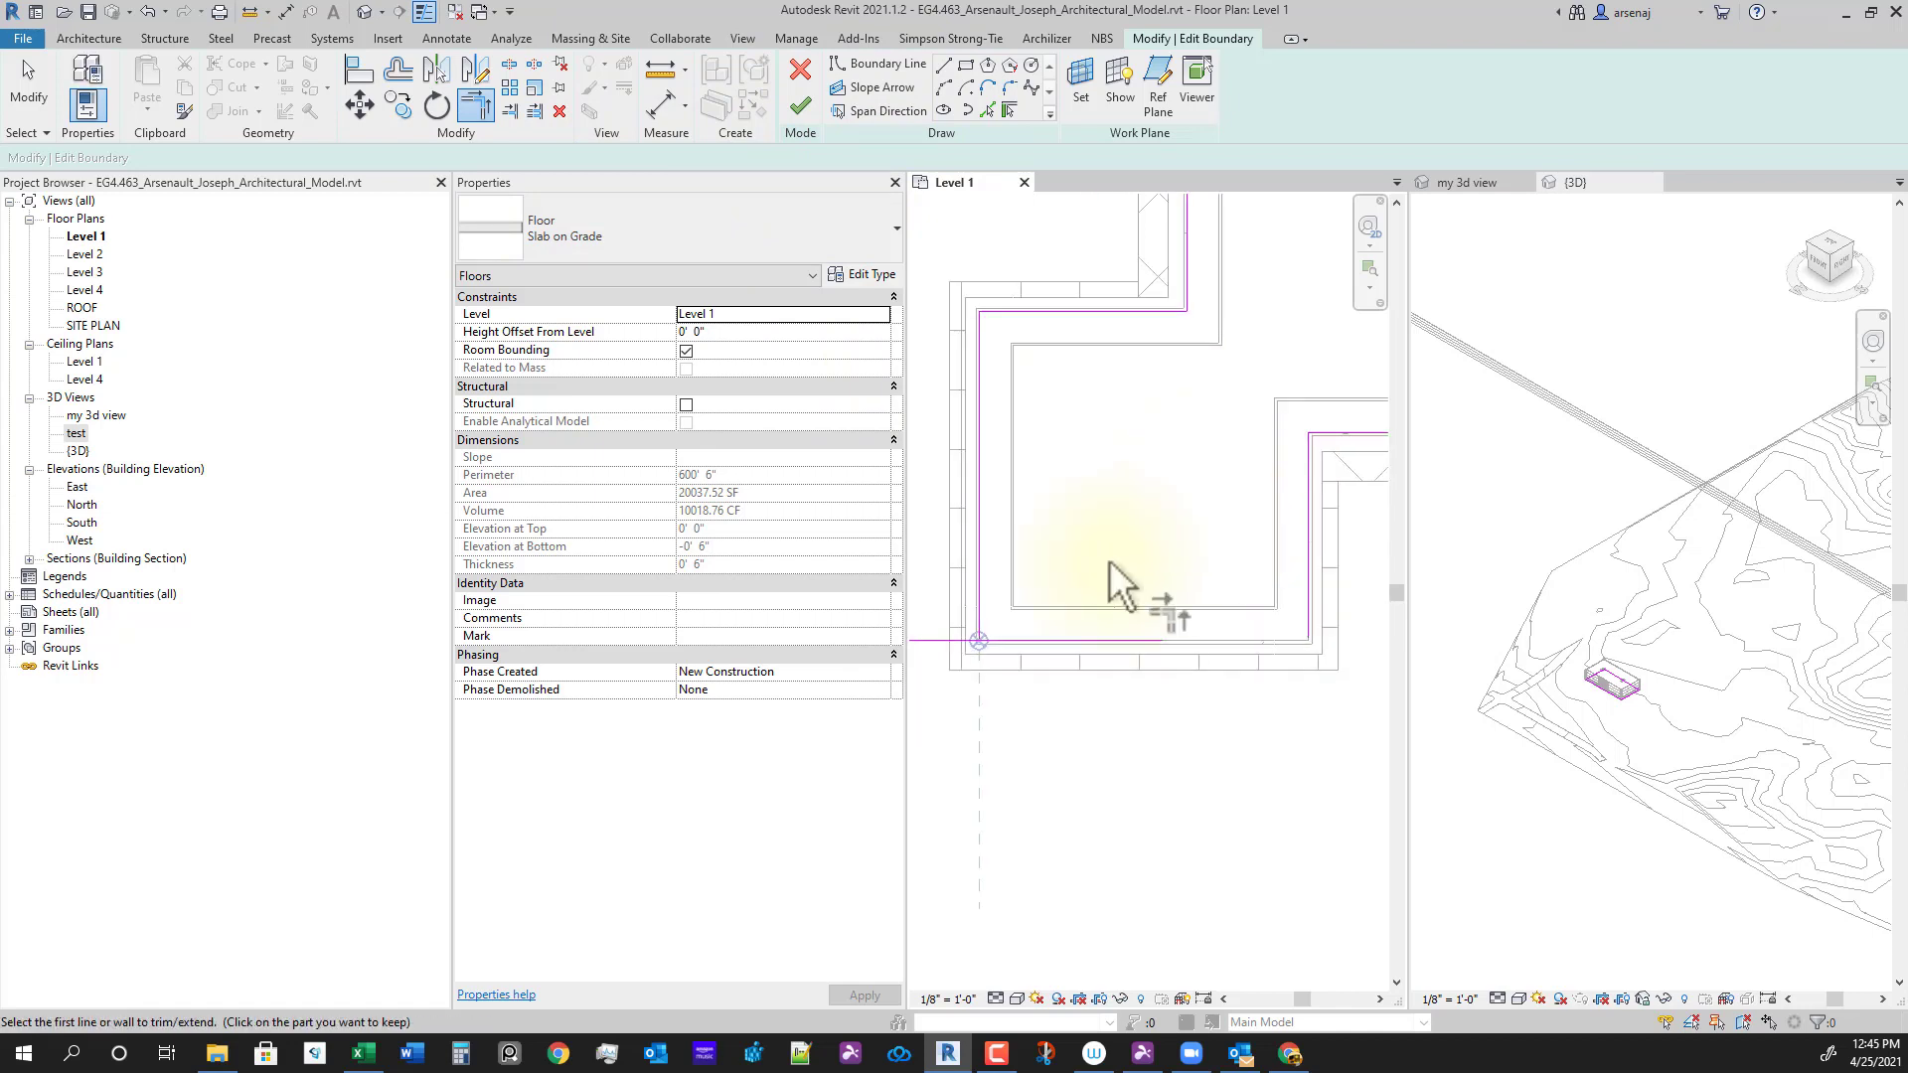
click(980, 492)
click(1063, 643)
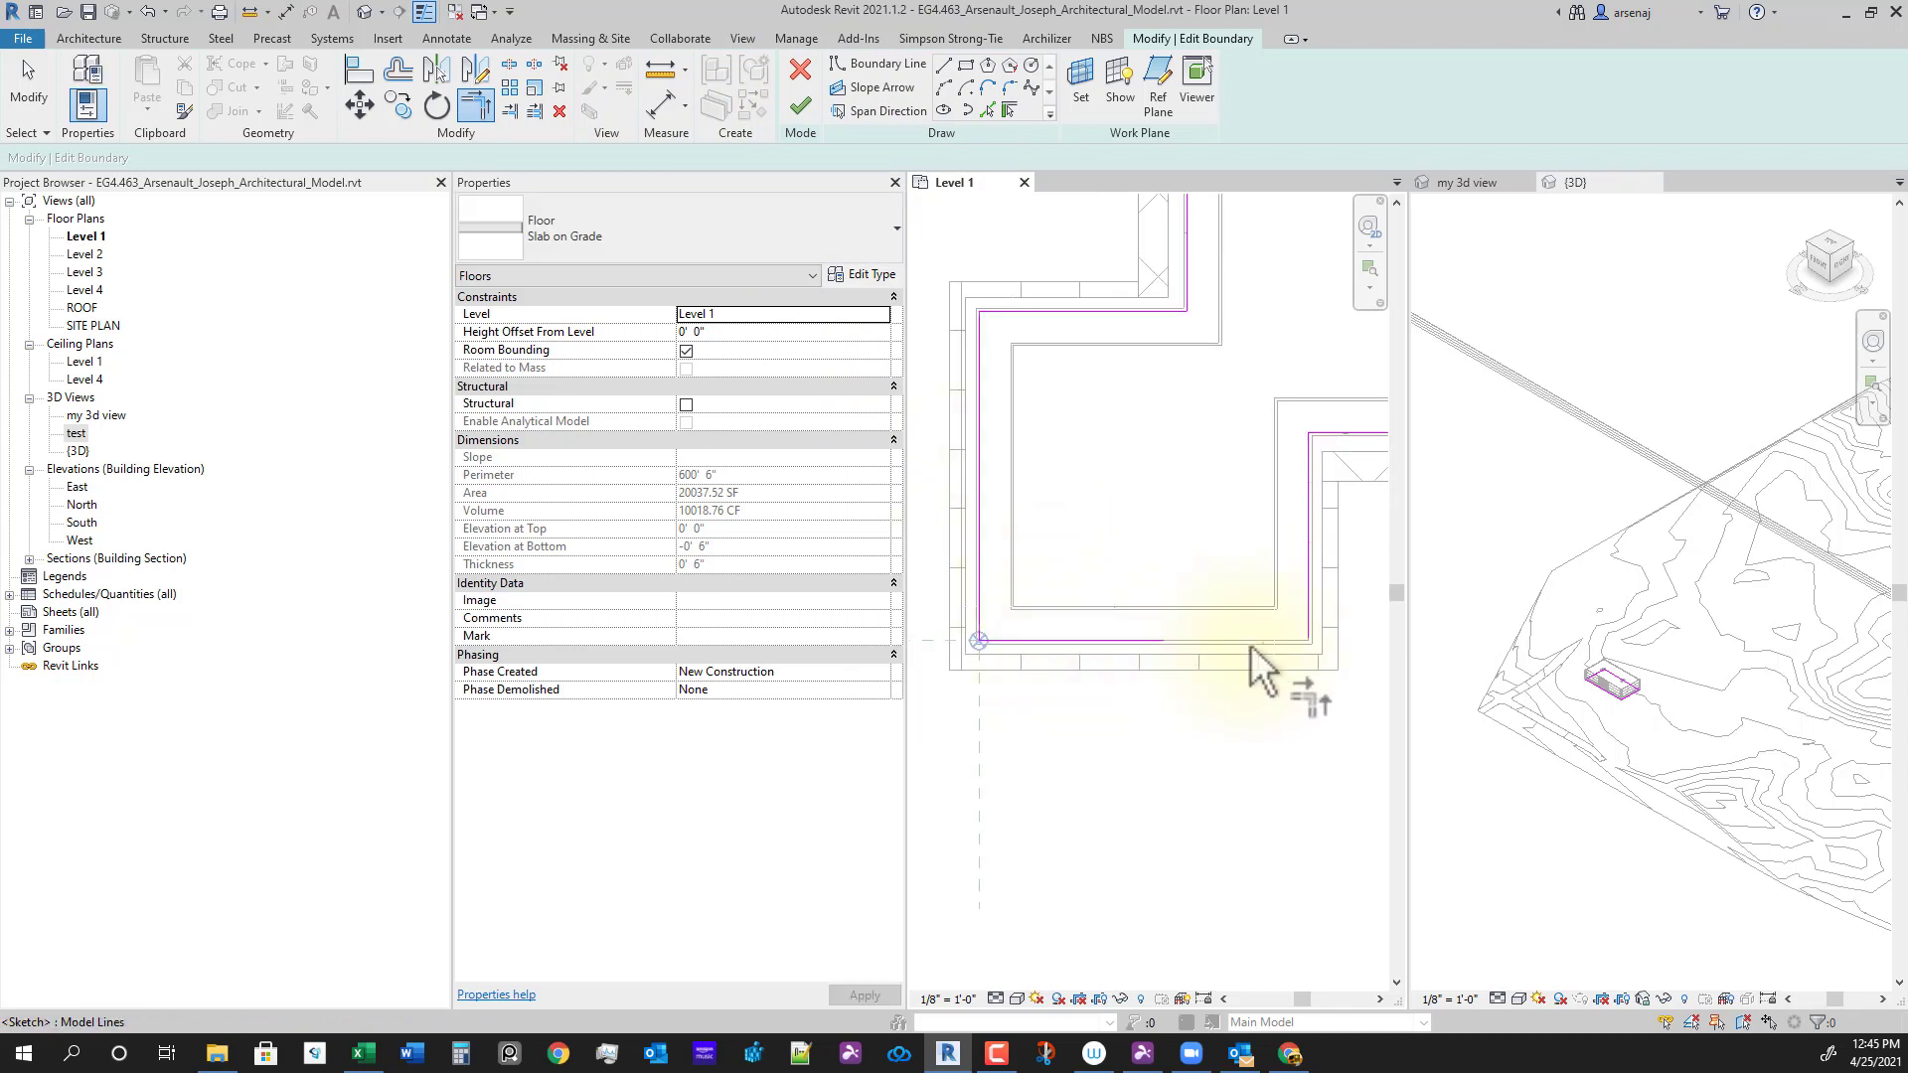
click(1319, 609)
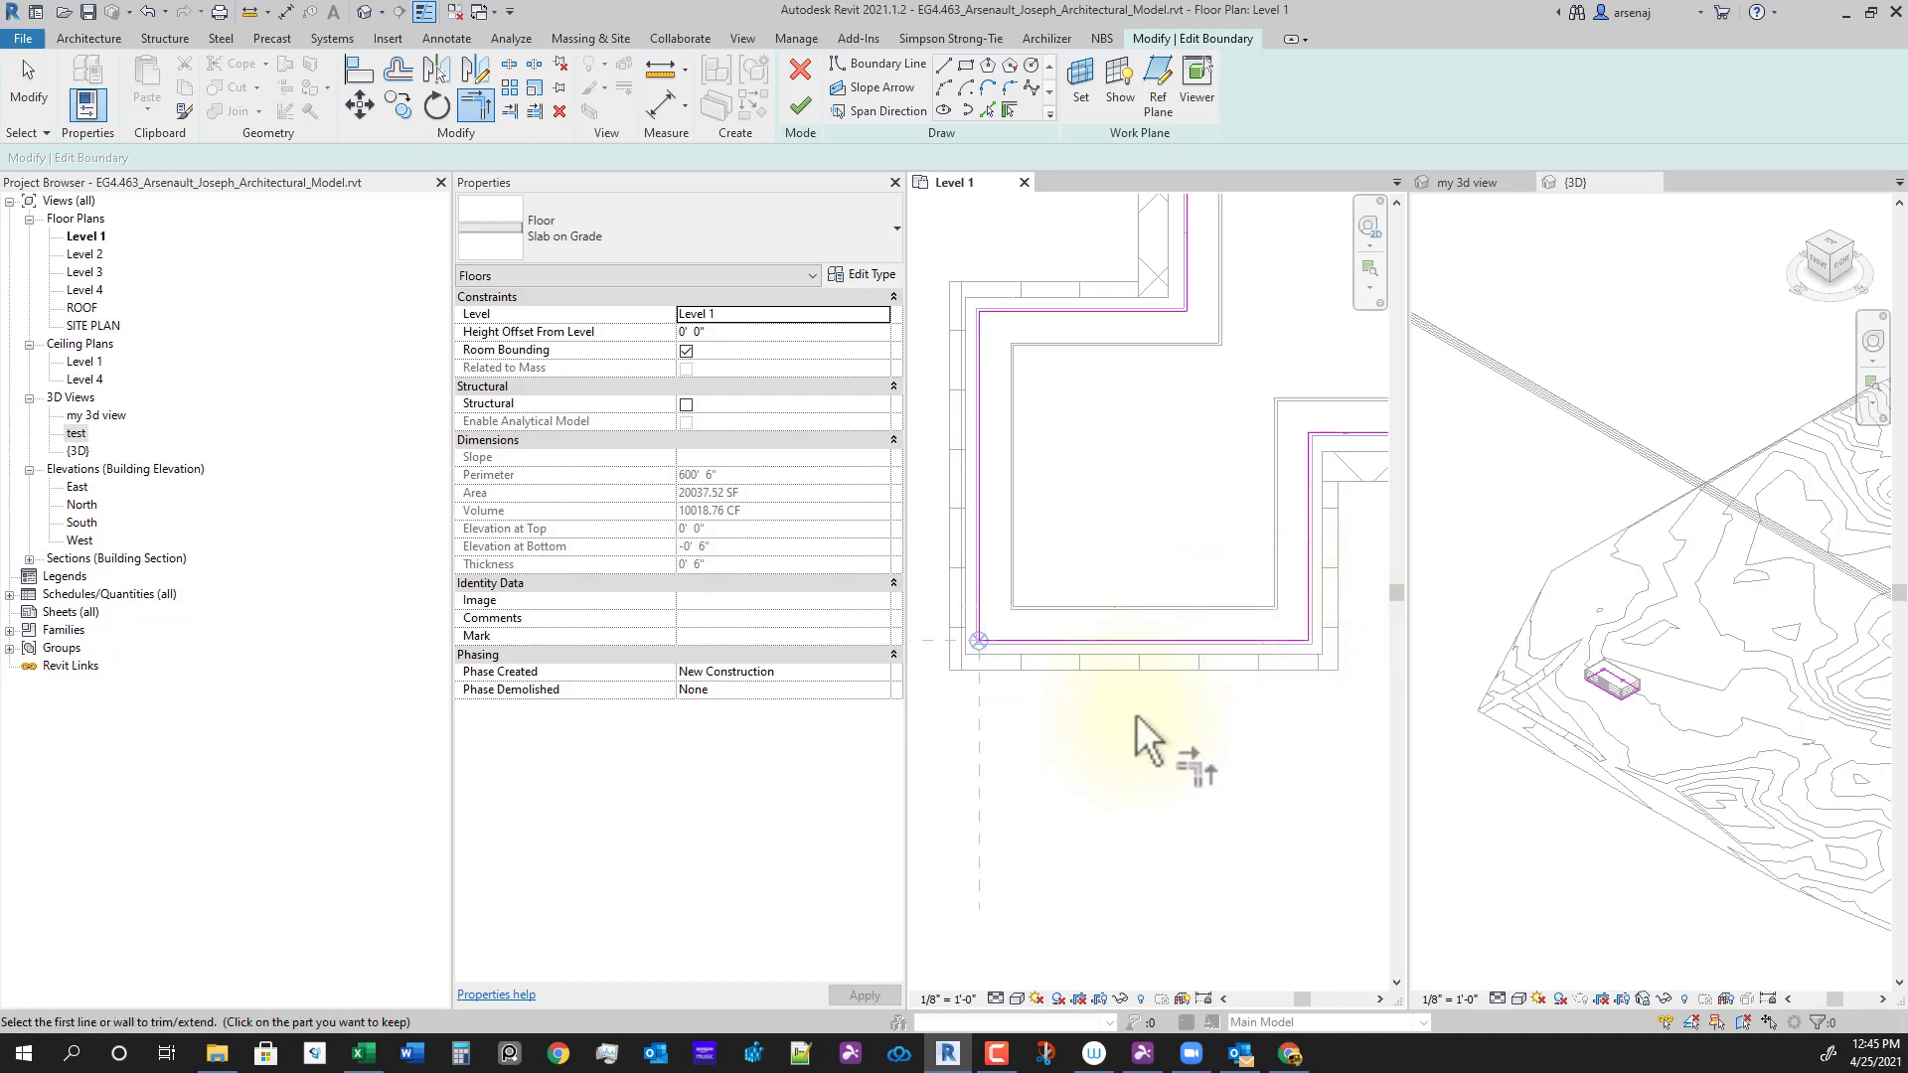
scroll(1192, 732, down, 2)
scroll(1247, 650, down, 2)
middle_drag(1199, 668, 1108, 686)
key(Escape)
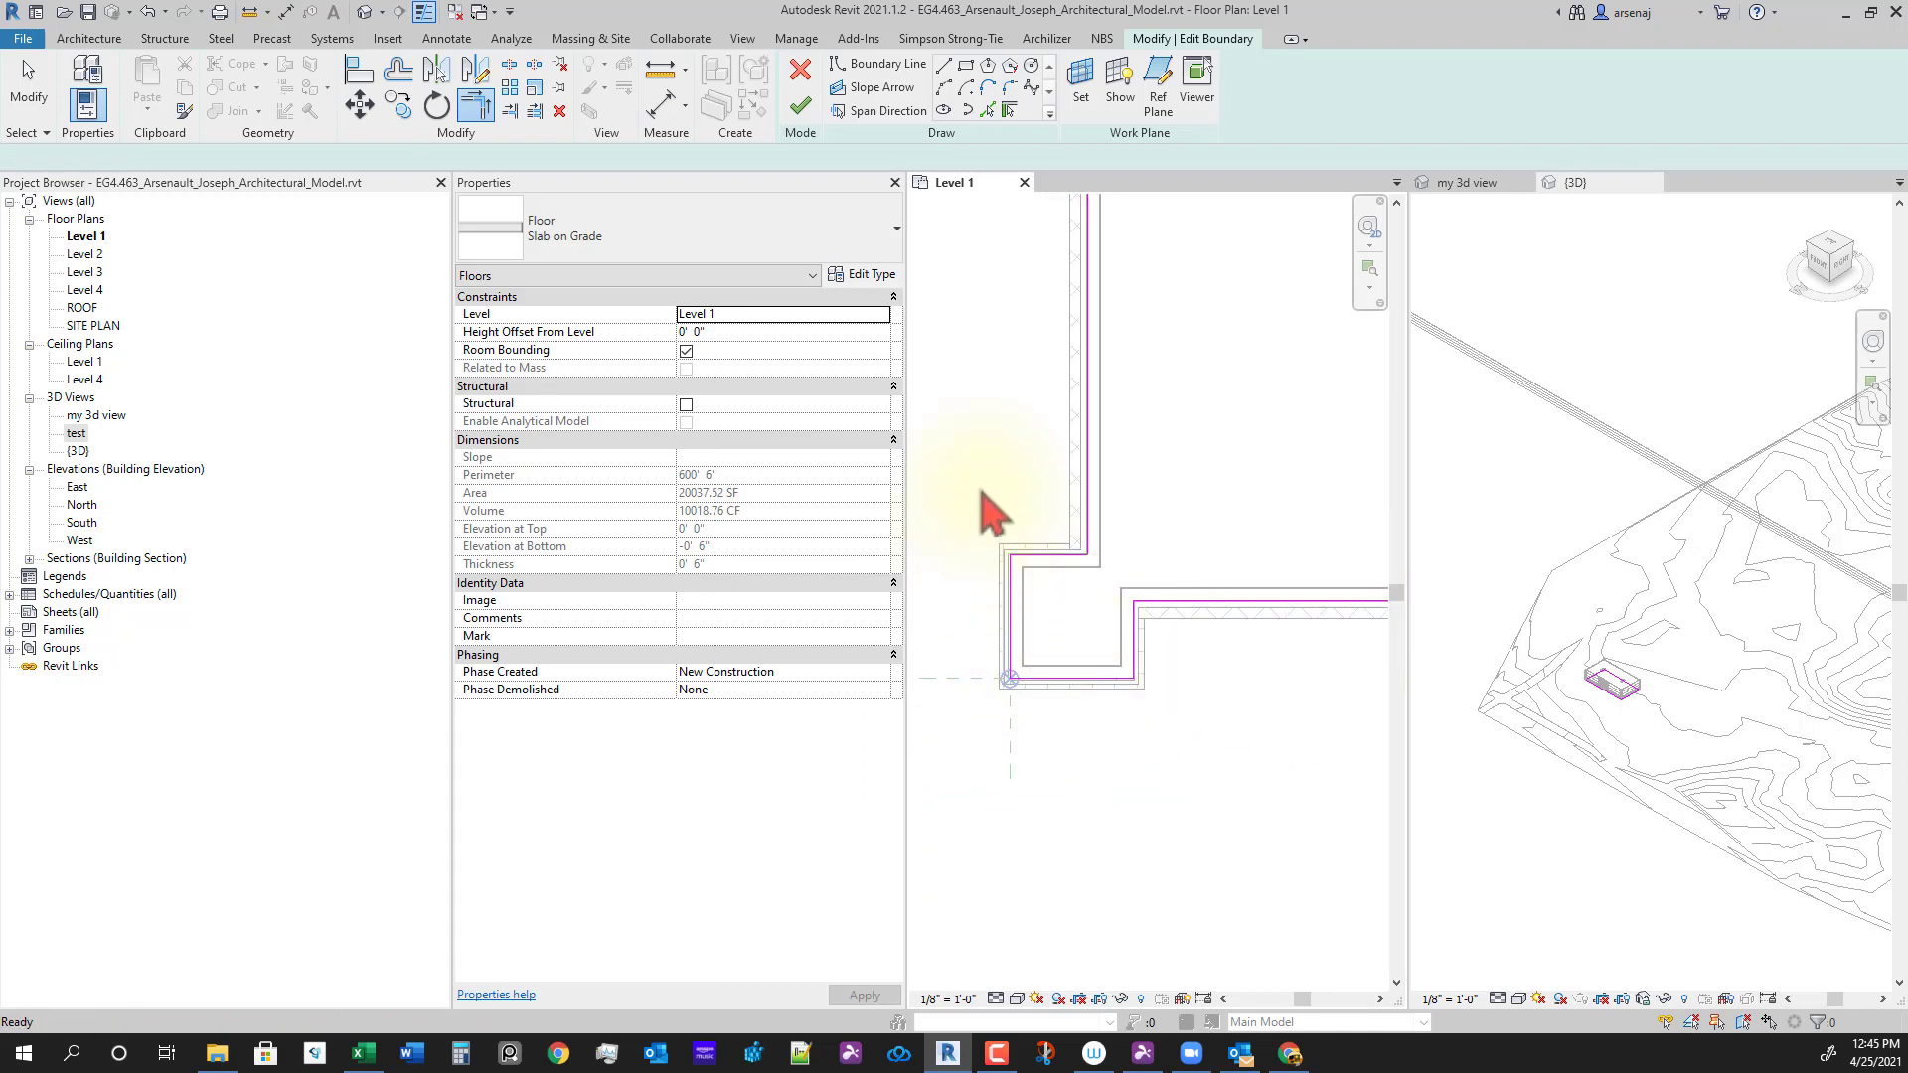
Step: Mirror a copy of the southwest projection's four boundary lines to the northwest corner about a horizontal axis through the west wall's midpoint
drag(966, 465, 1202, 749)
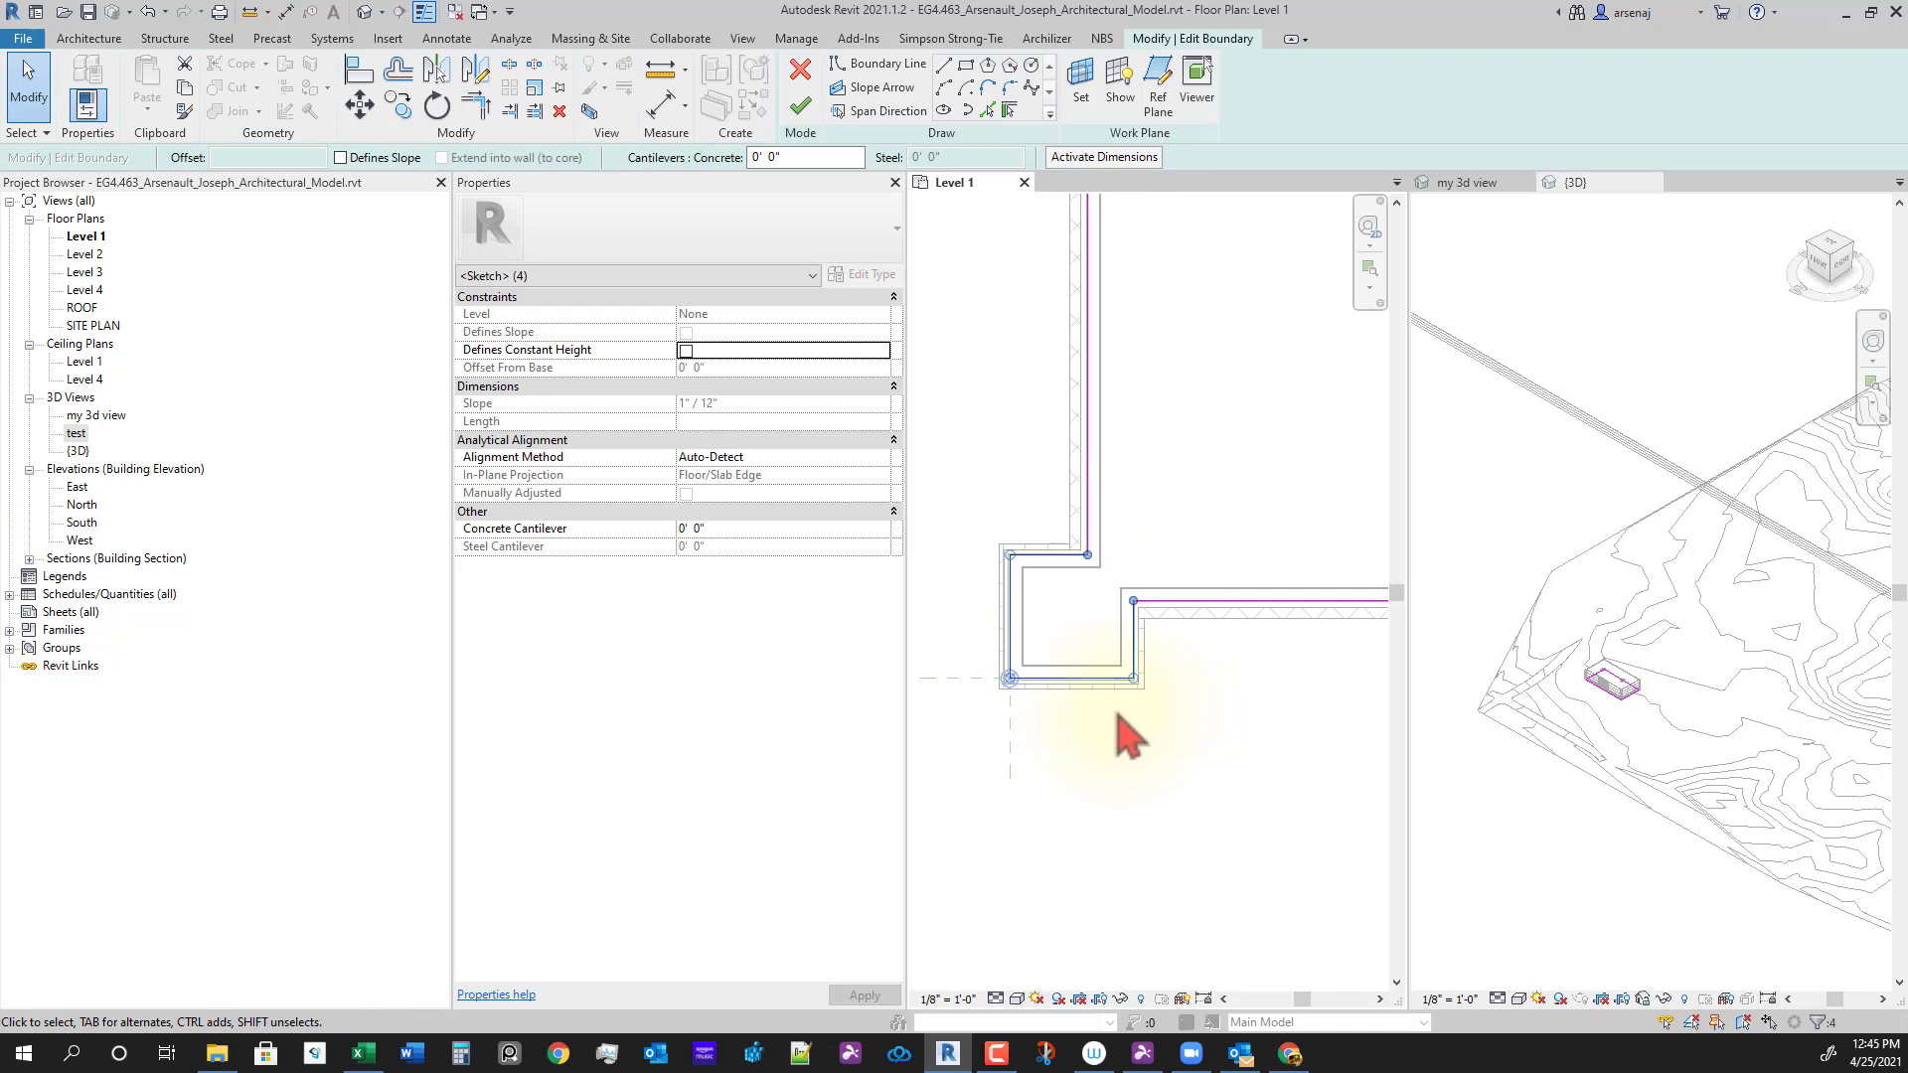
scroll(1056, 682, down, 2)
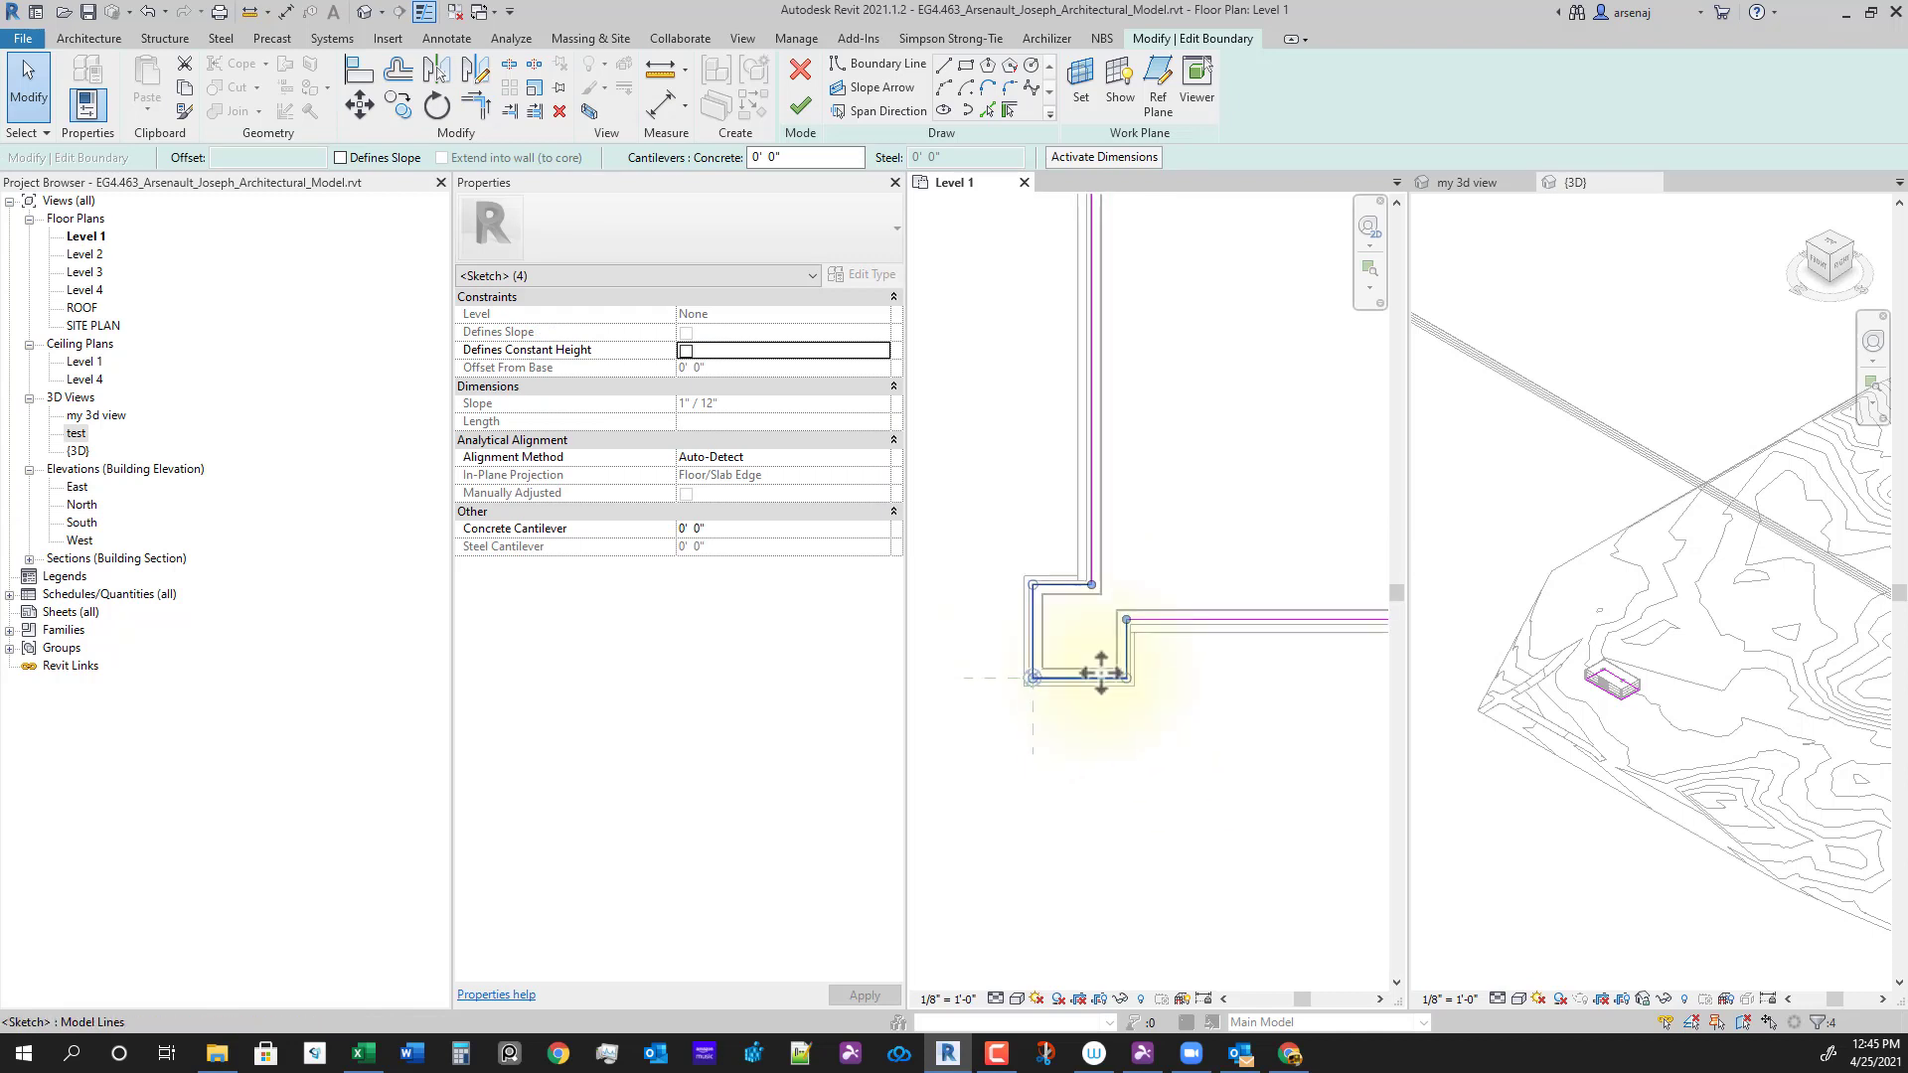
scroll(1108, 666, down, 1)
scroll(1180, 448, down, 2)
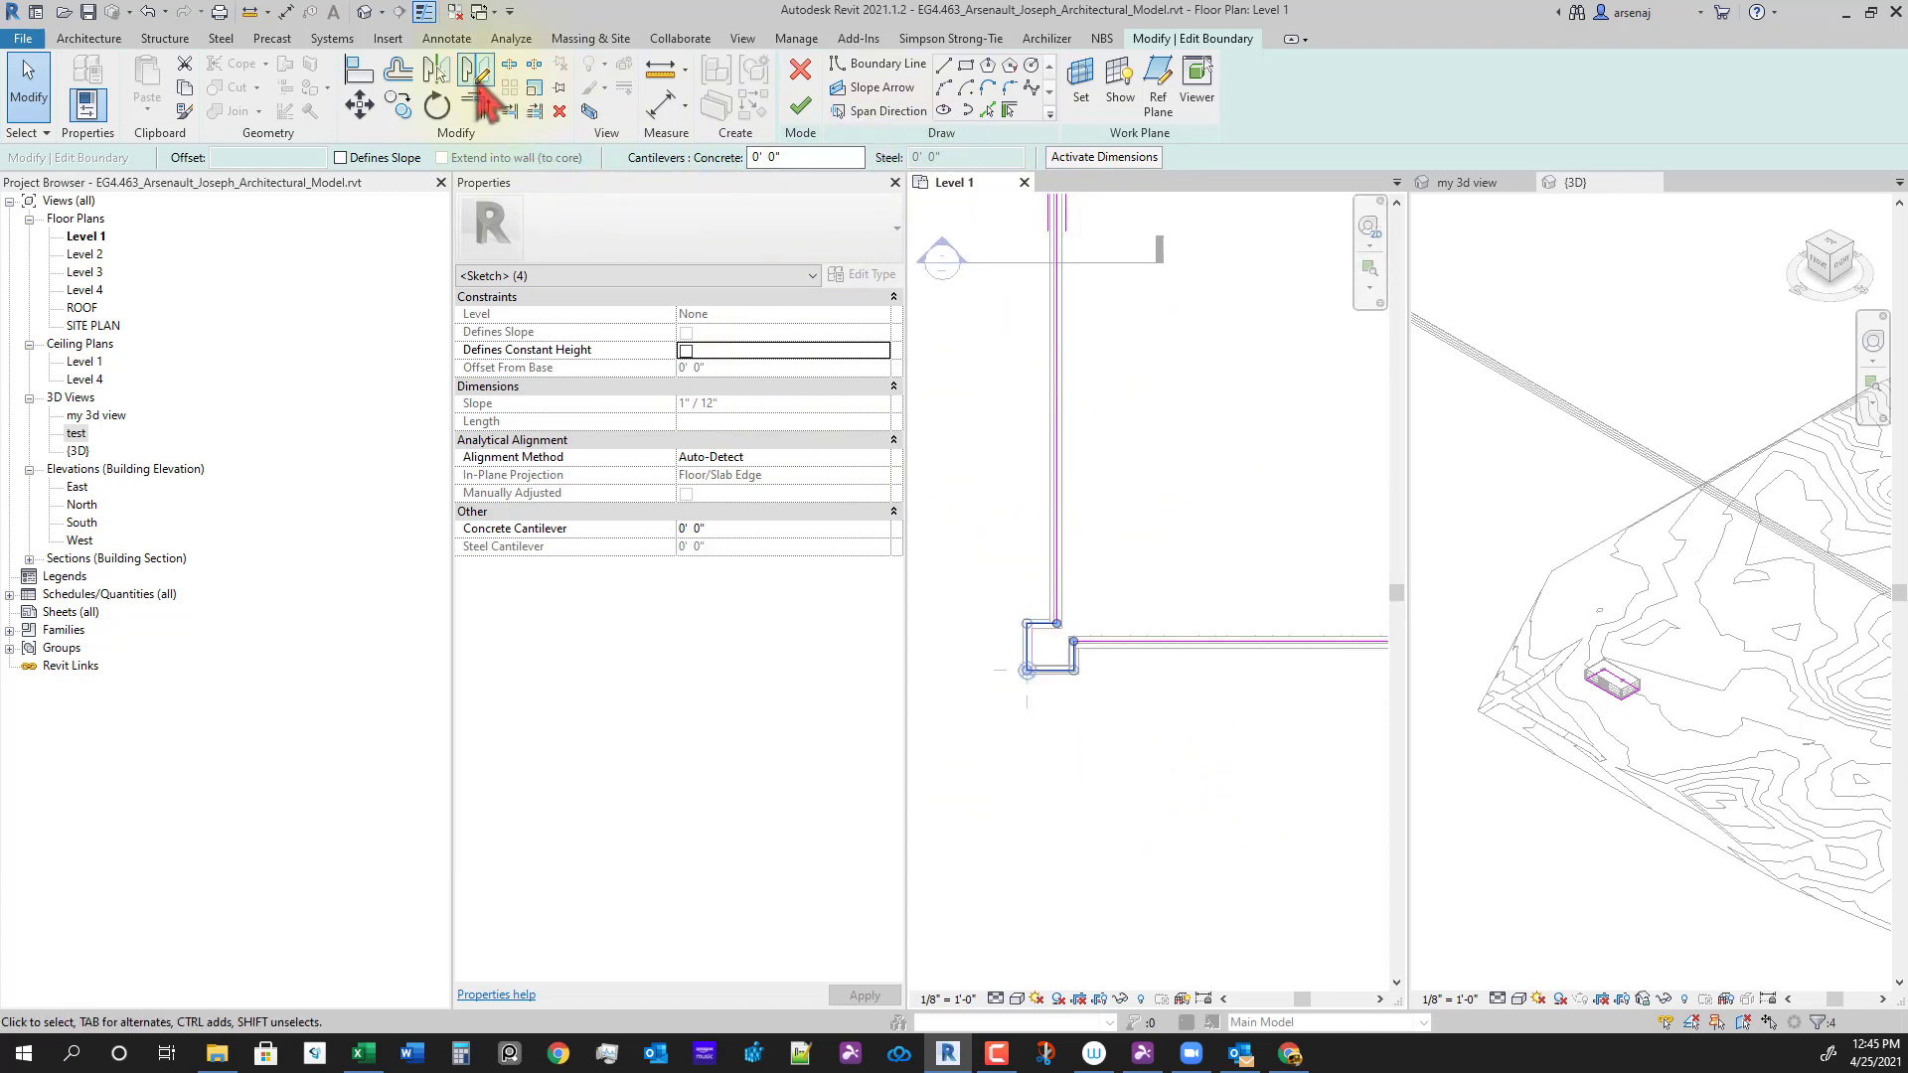
click(478, 79)
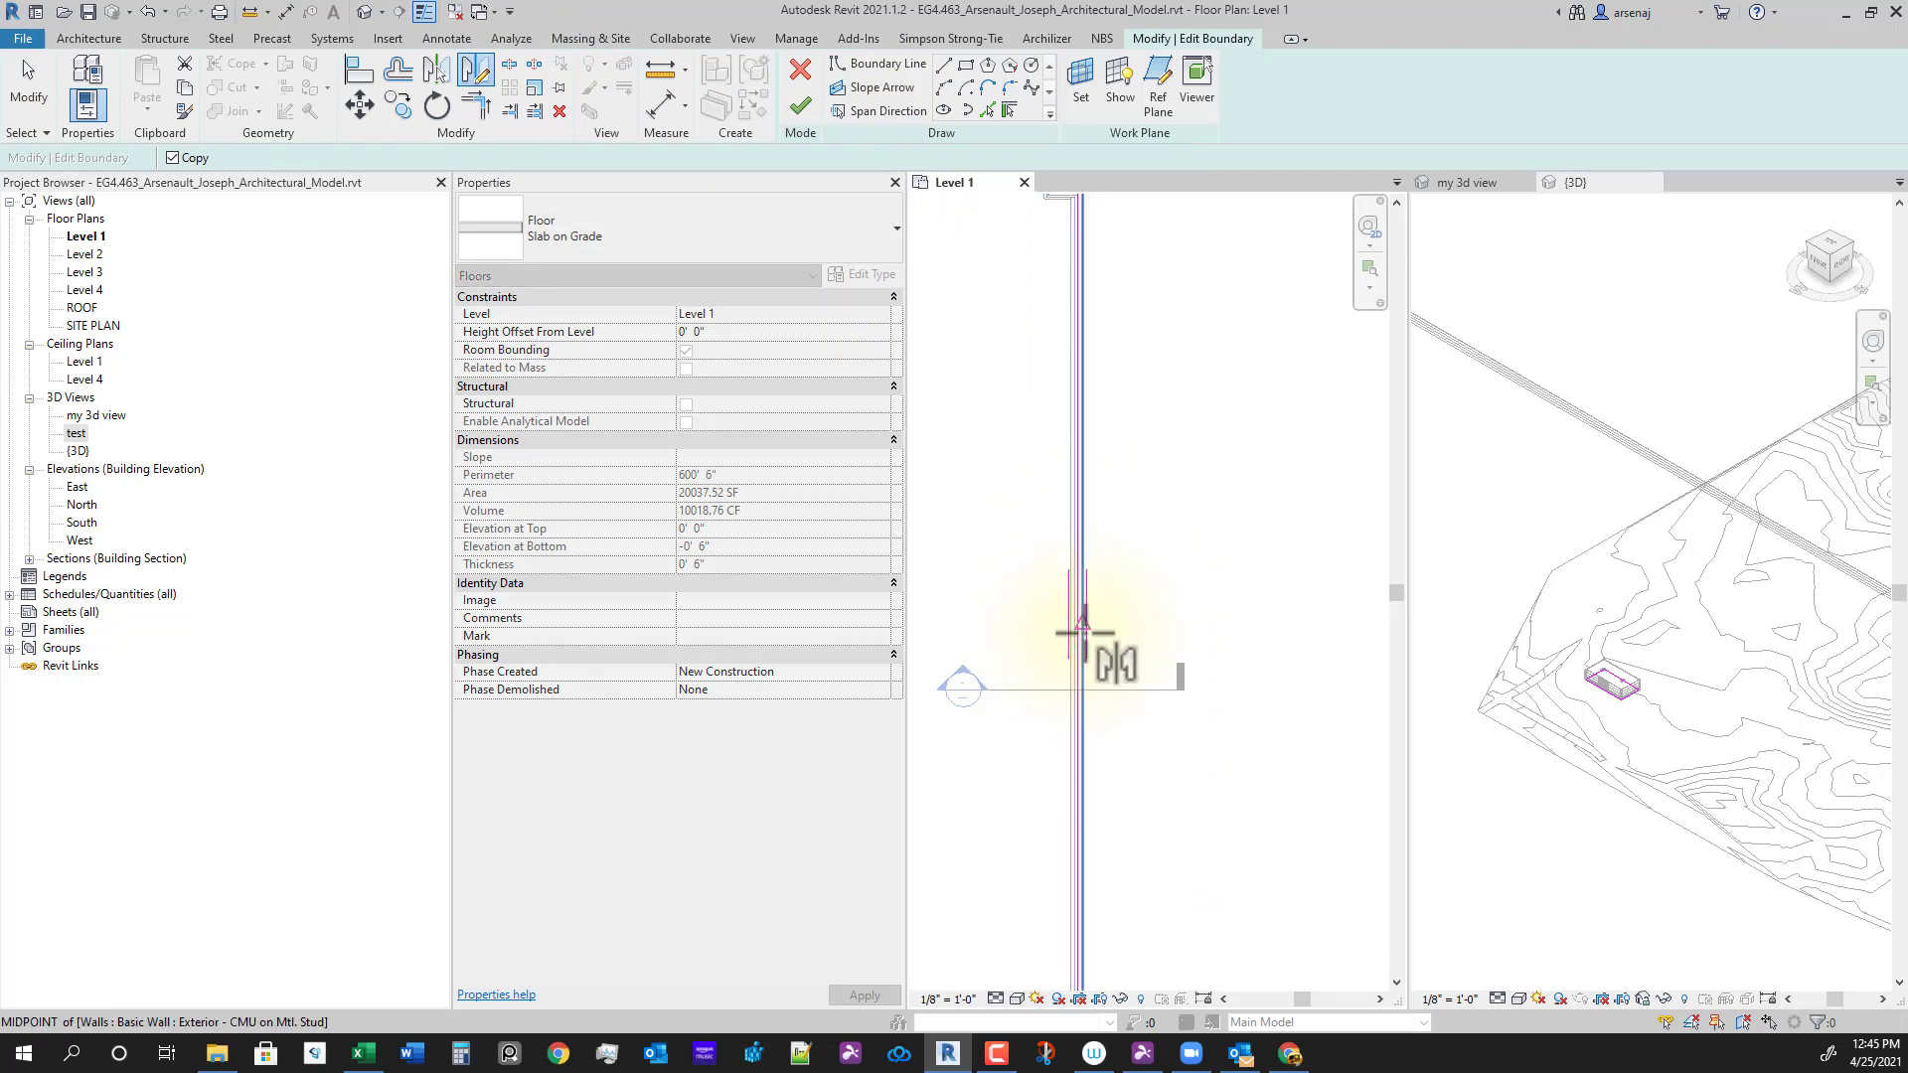
scroll(1074, 636, up, 3)
scroll(1078, 576, down, 5)
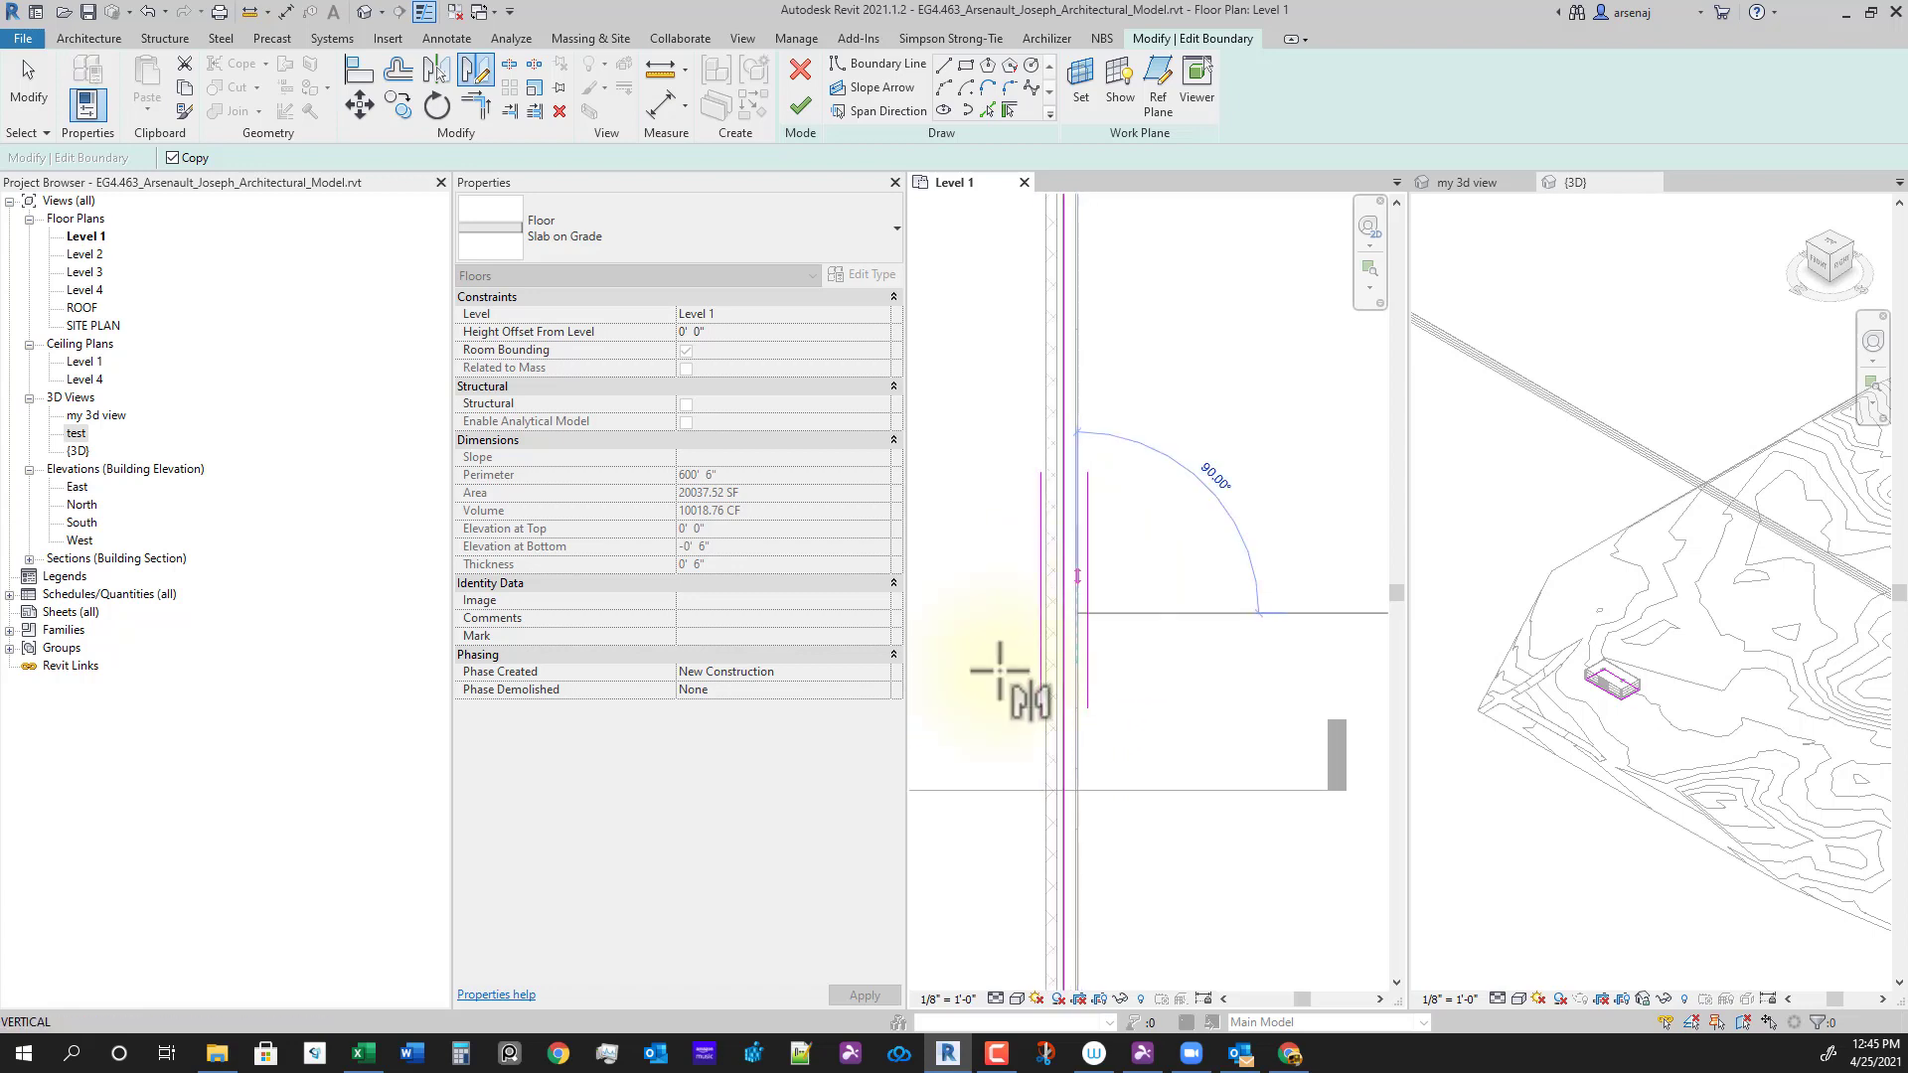
click(1079, 576)
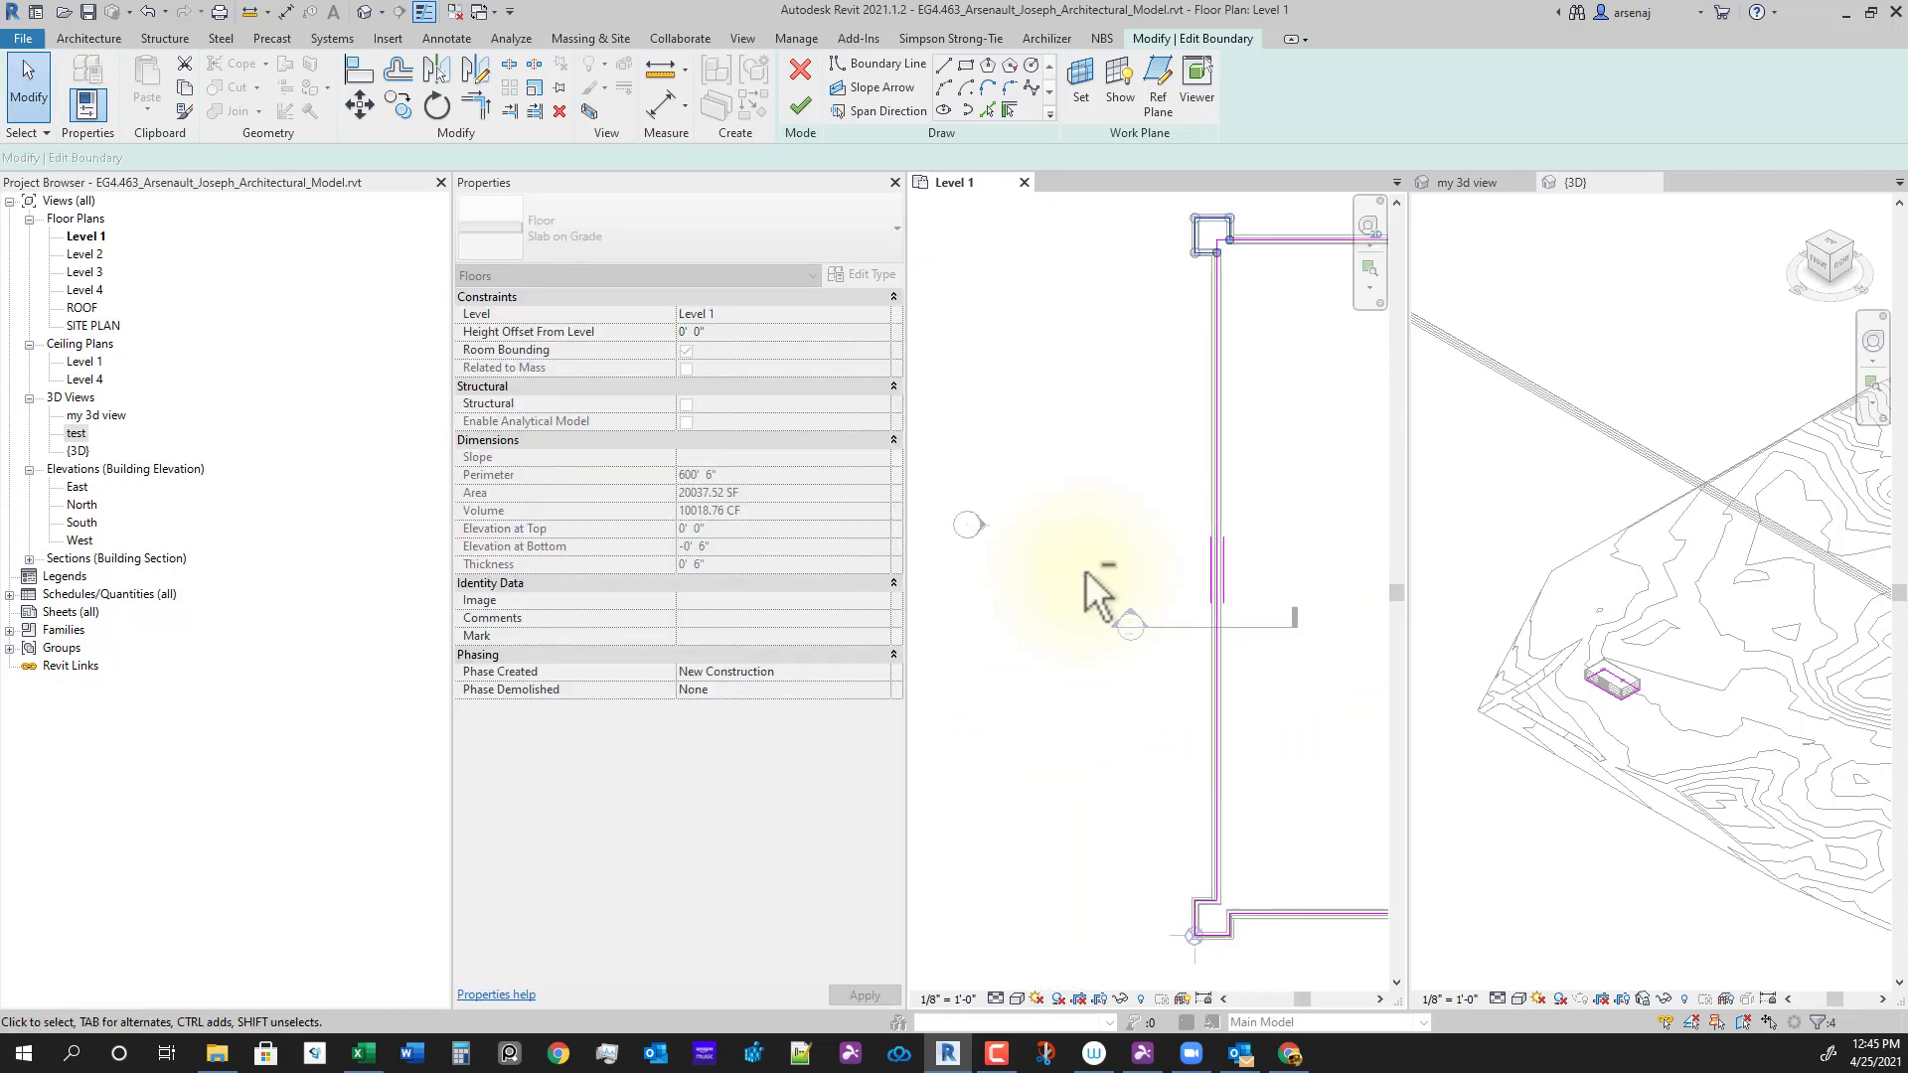
middle_drag(1175, 492, 1083, 785)
scroll(1105, 623, up, 5)
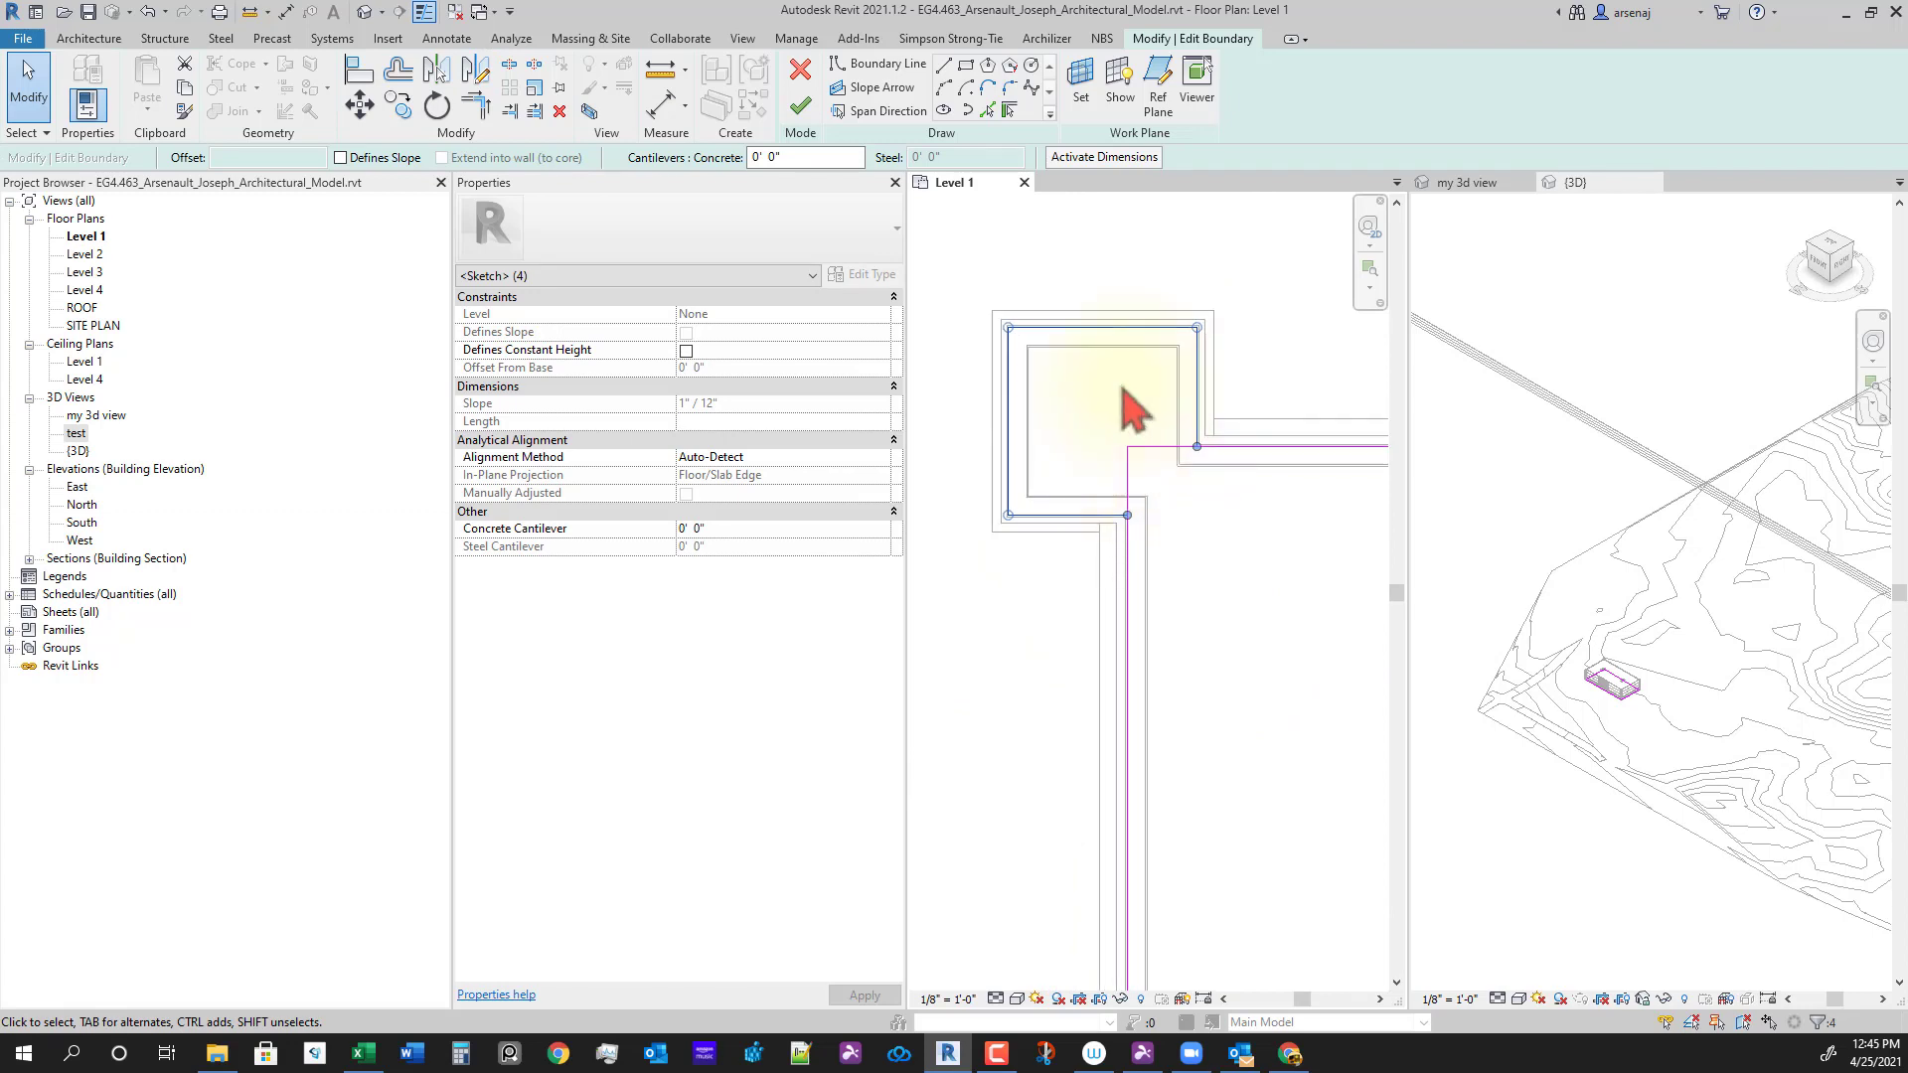
scroll(1090, 415, up, 3)
Step: Select the eight boundary lines of the northwest and southwest corner projections together
scroll(1075, 517, down, 8)
scroll(1082, 845, down, 3)
middle_drag(1081, 840, 1061, 586)
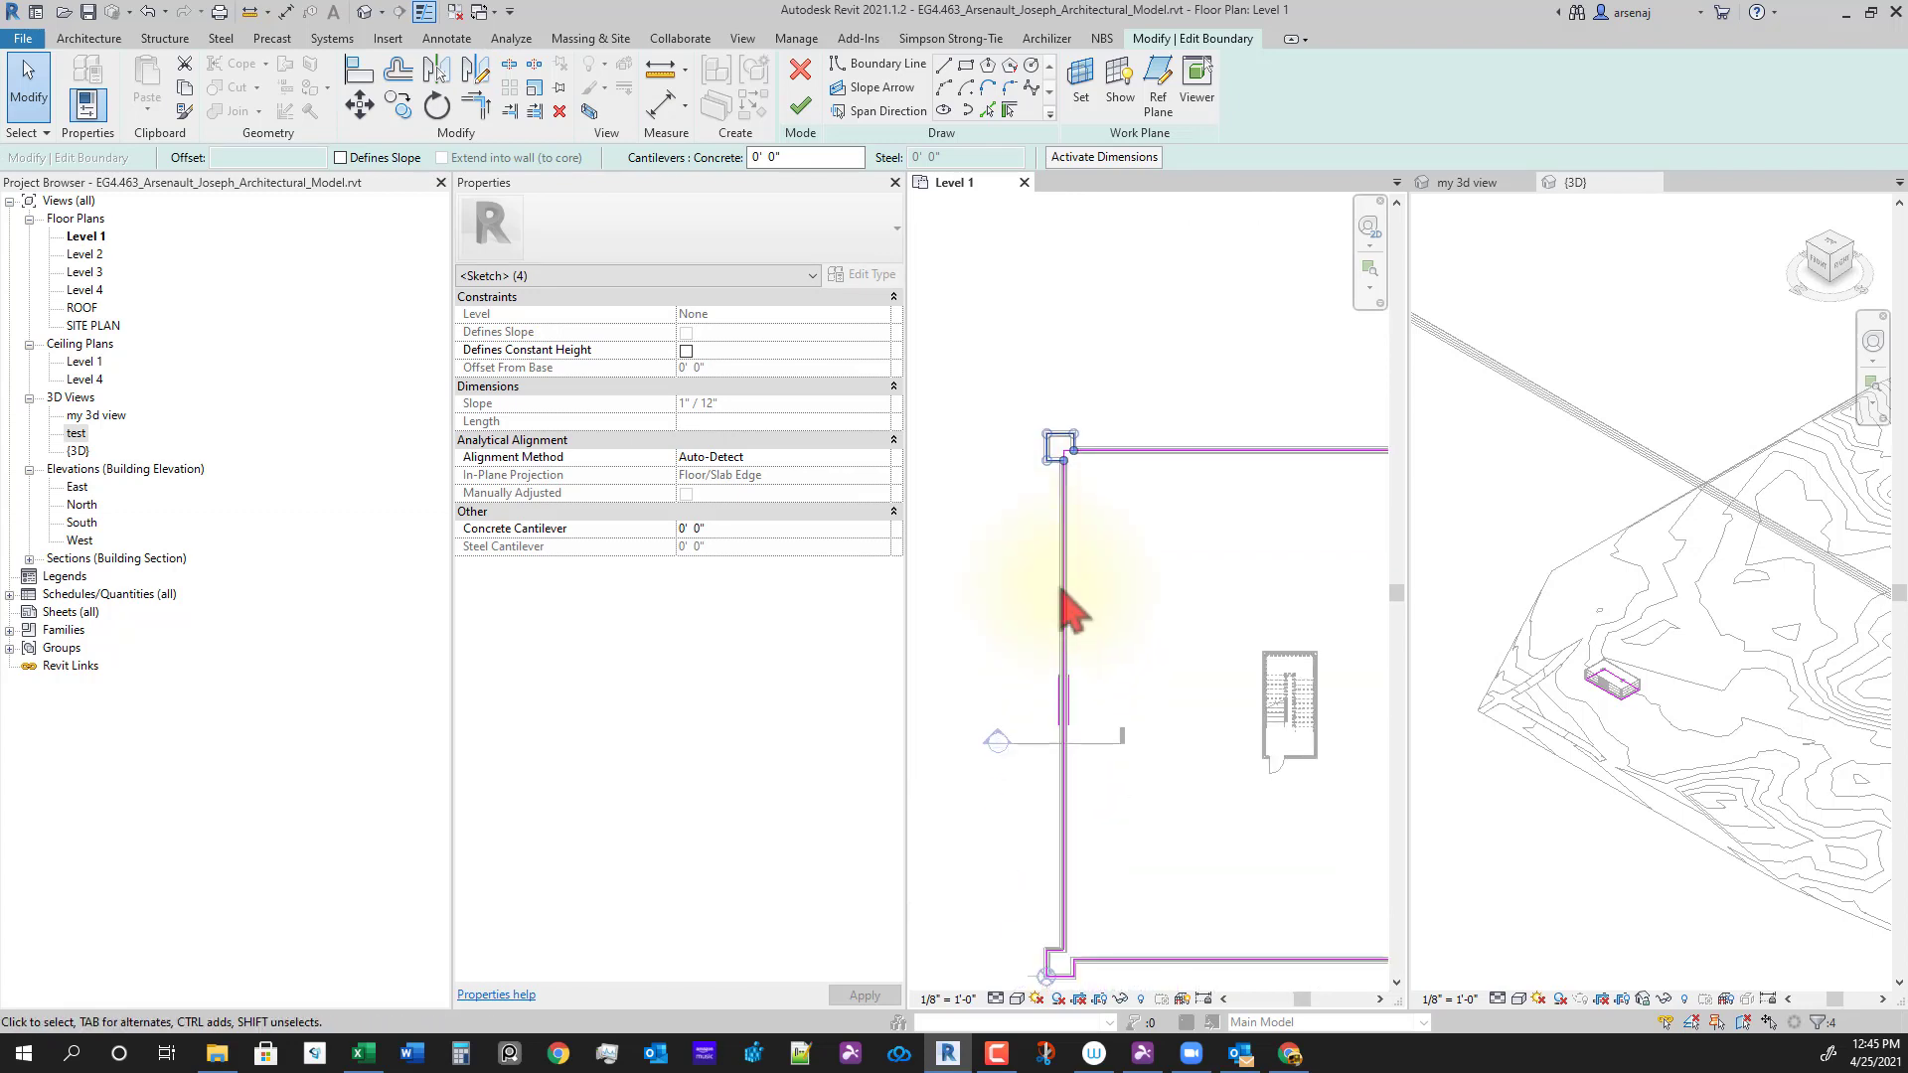
scroll(999, 934, down, 2)
middle_drag(997, 934, 1033, 696)
scroll(1035, 694, up, 2)
drag(1022, 677, 1205, 796)
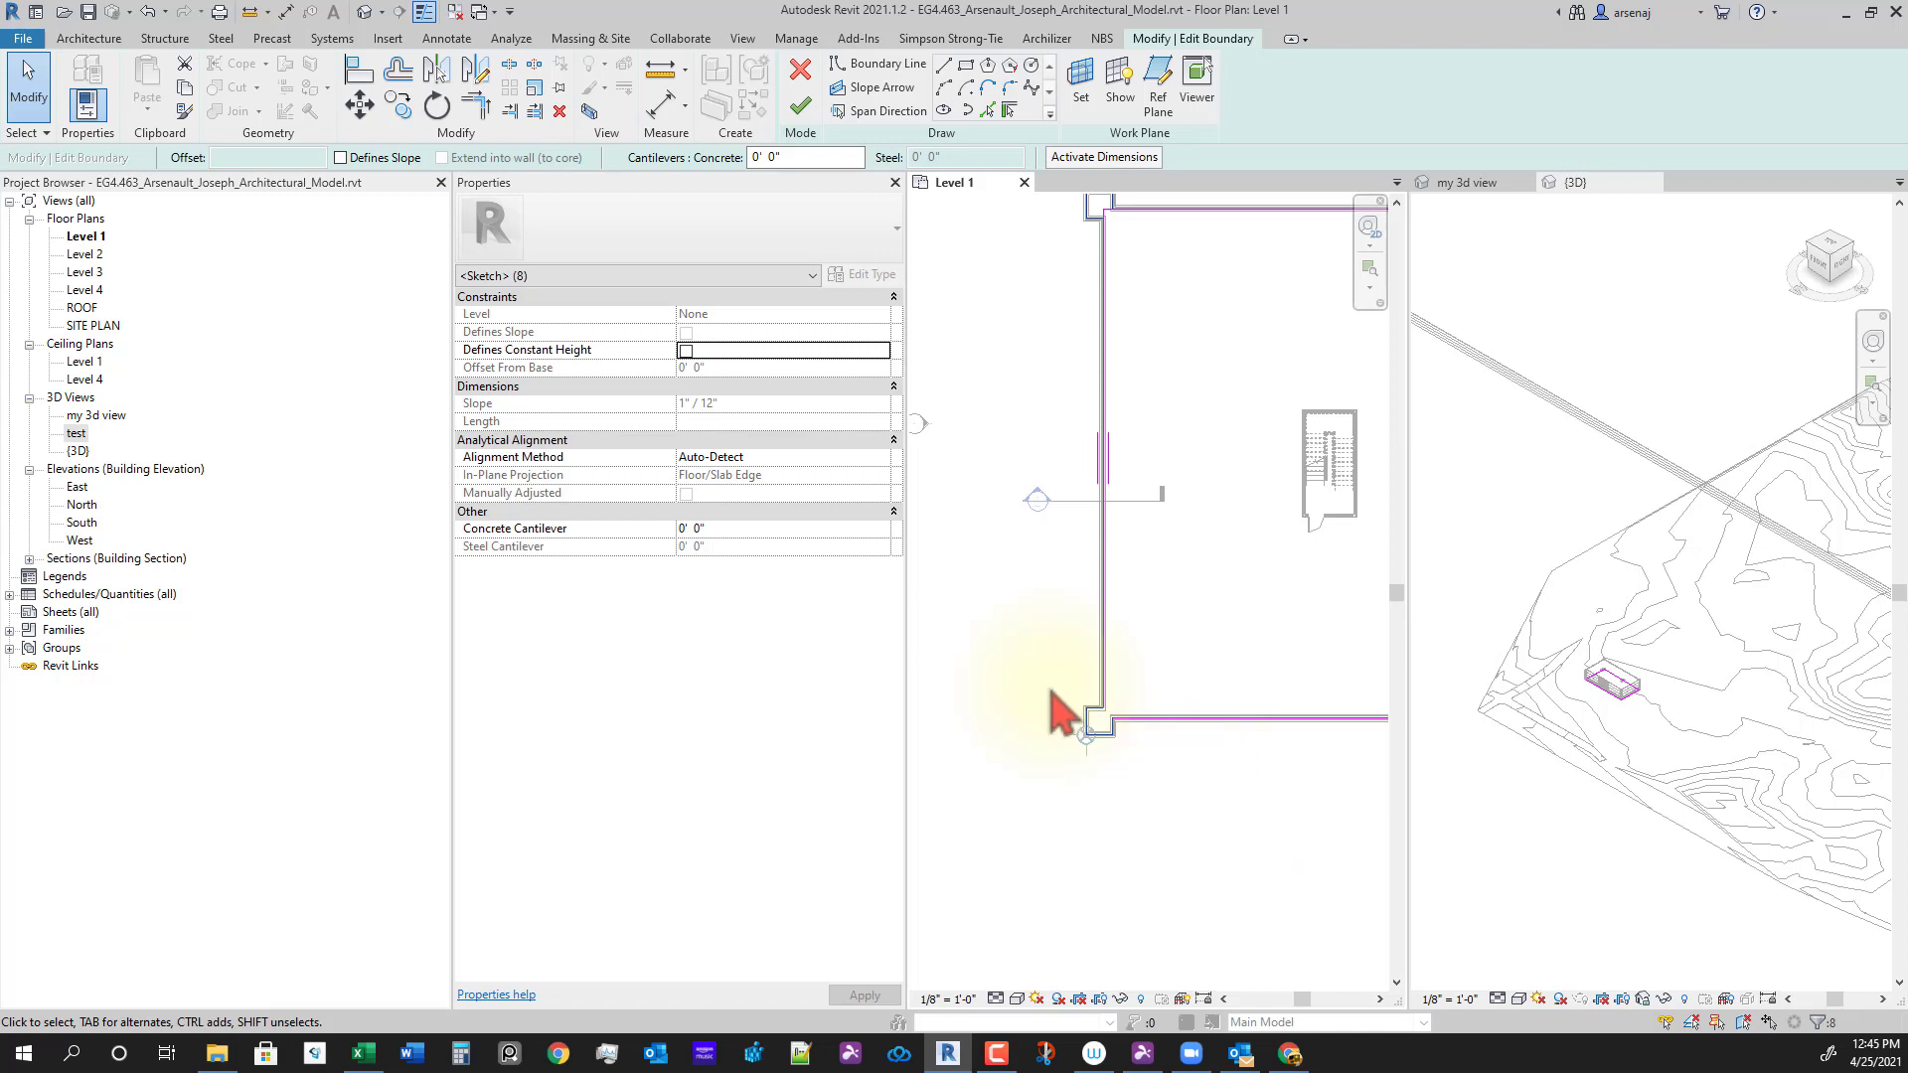
scroll(1036, 701, down, 2)
click(1033, 353)
drag(1033, 353, 1129, 495)
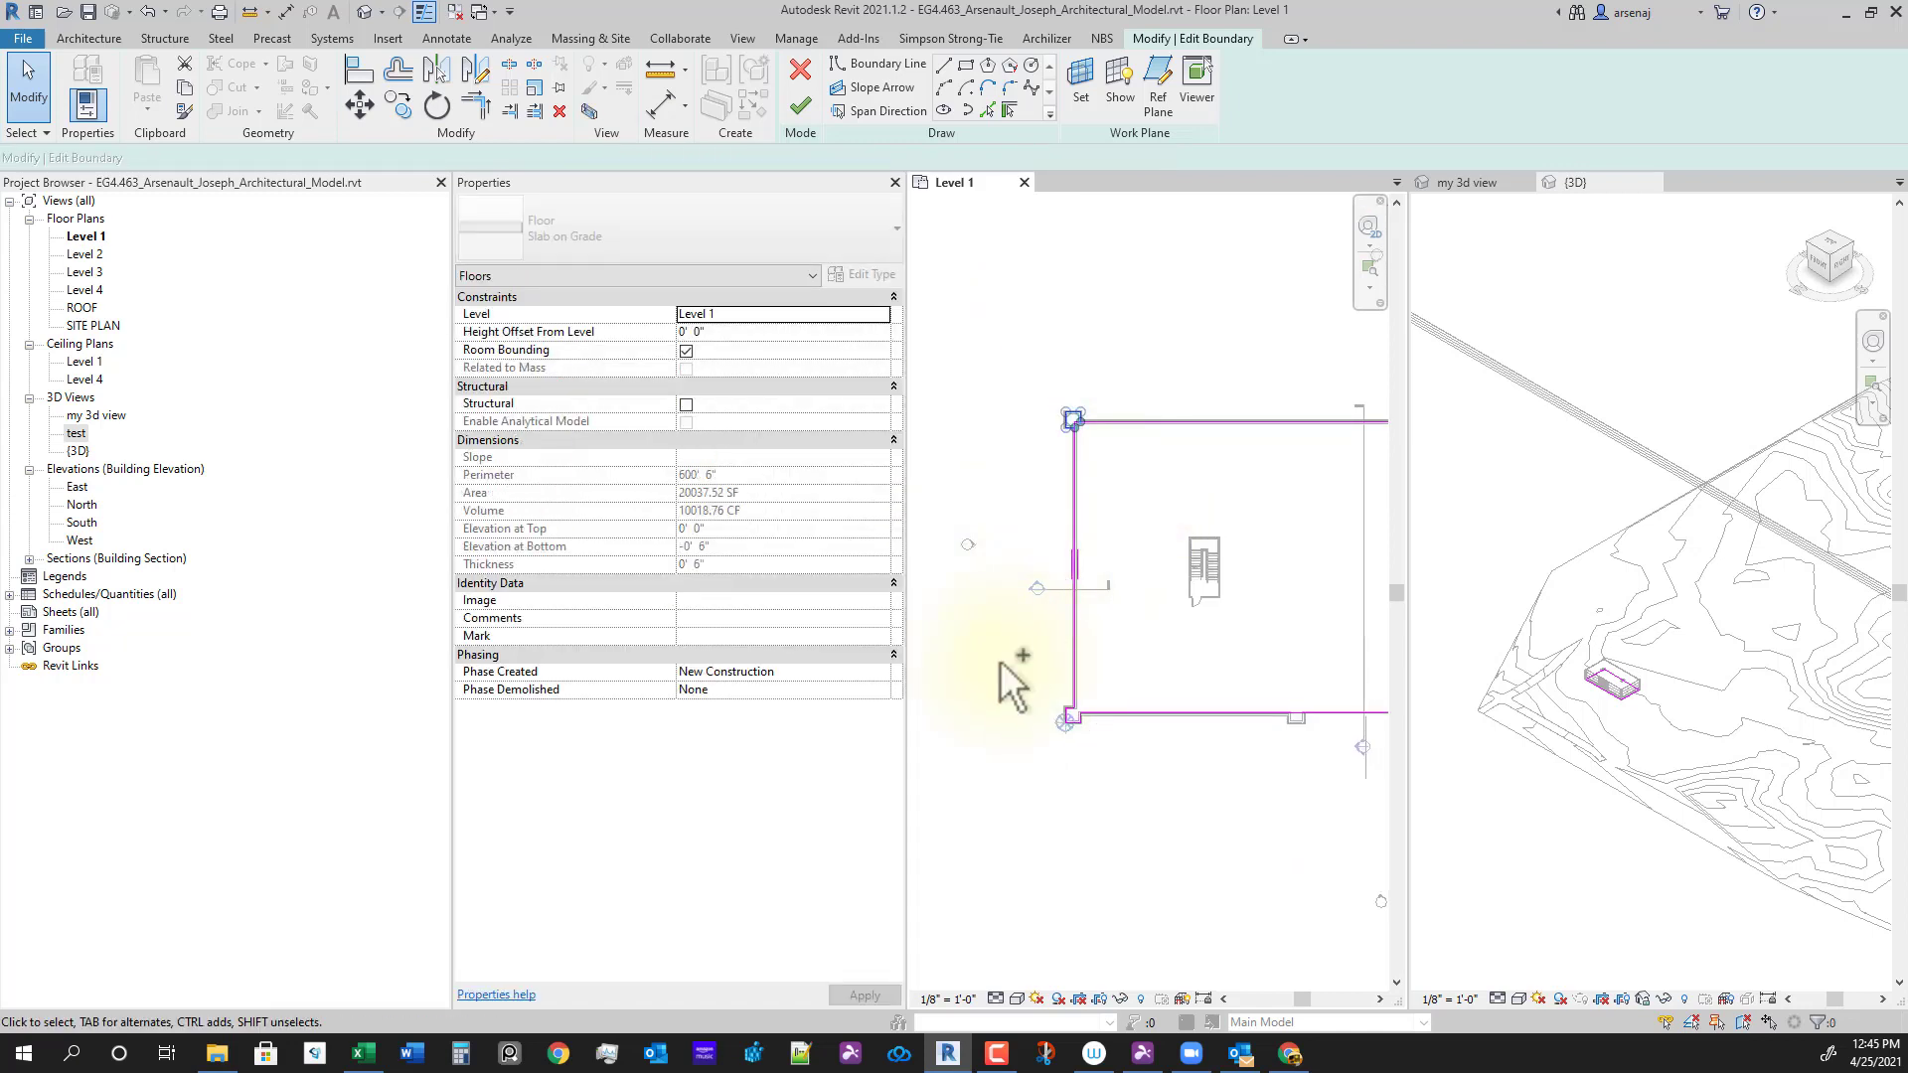
ctrl+drag(998, 660, 1151, 825)
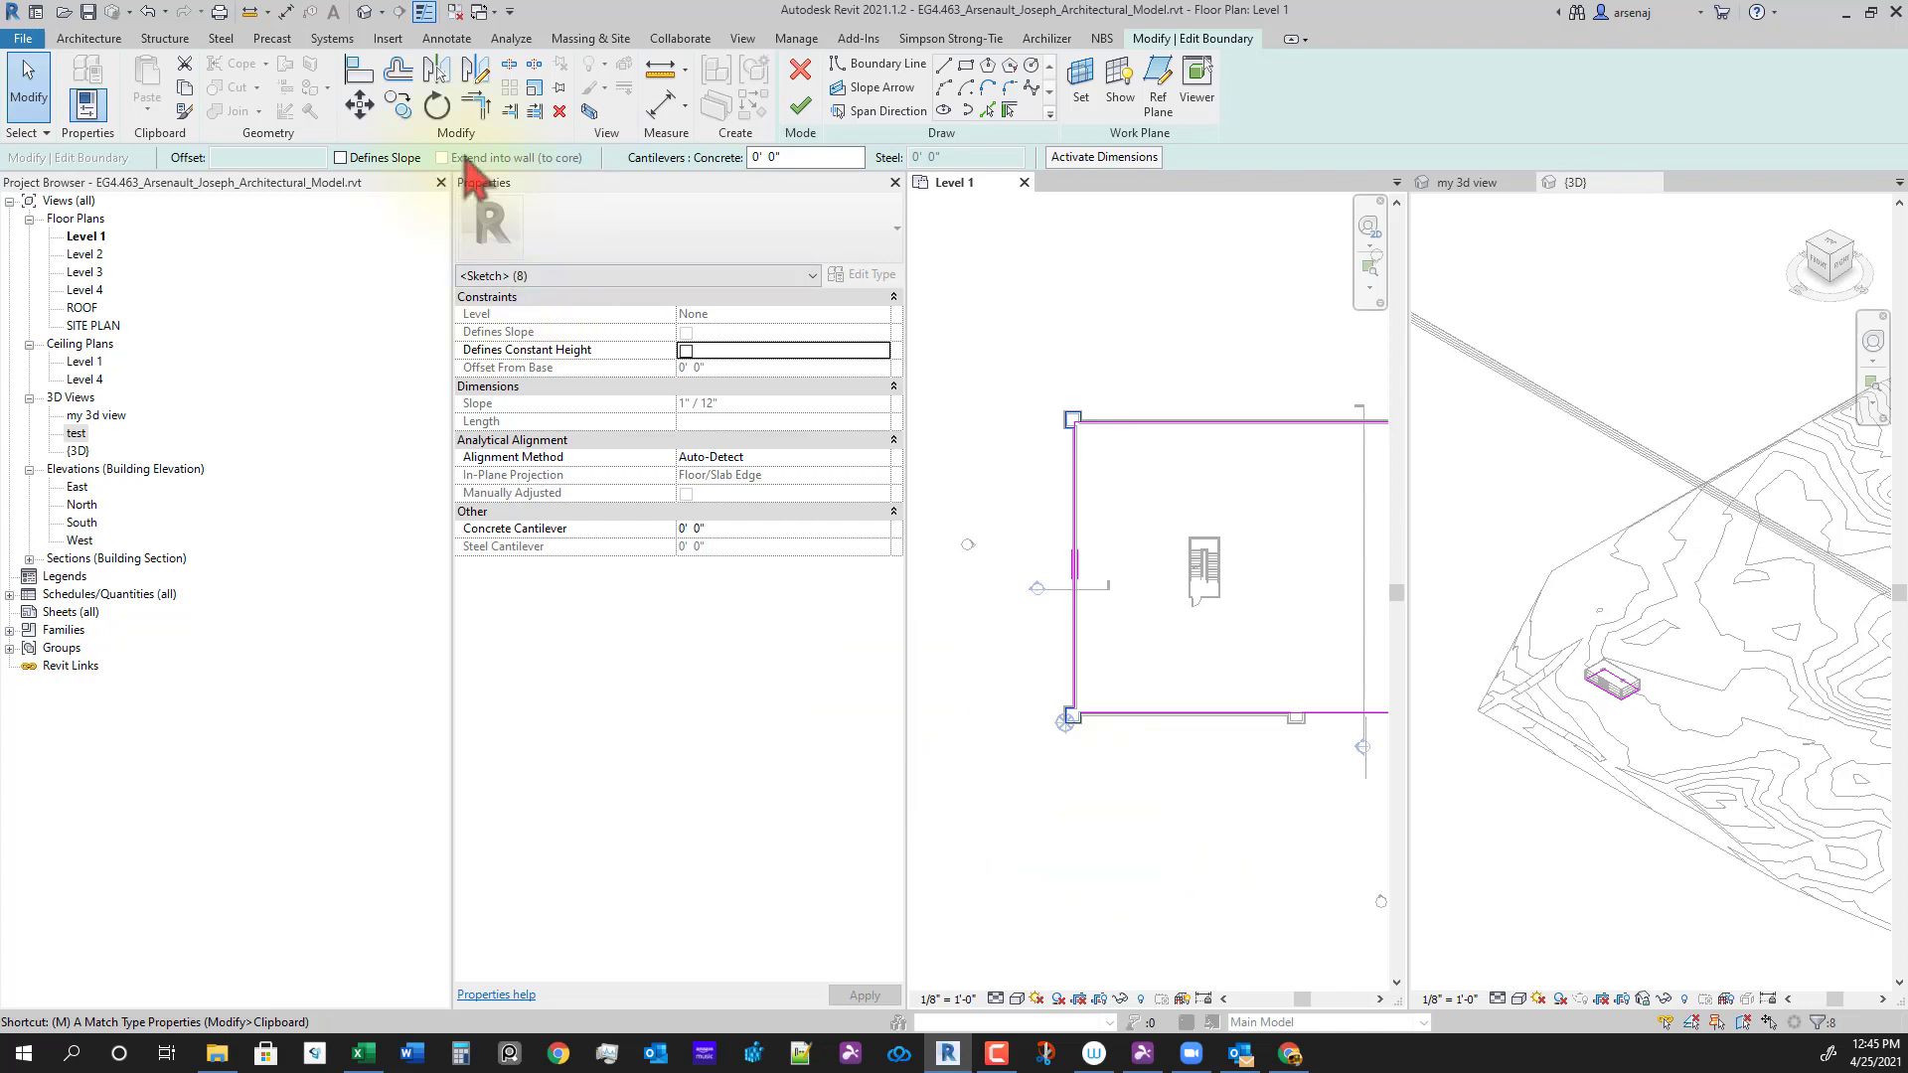
Step: Try to mirror the eight selected boundary lines about a vertical axis drawn from the north wall's midpoint
click(479, 71)
scroll(1108, 517, up, 2)
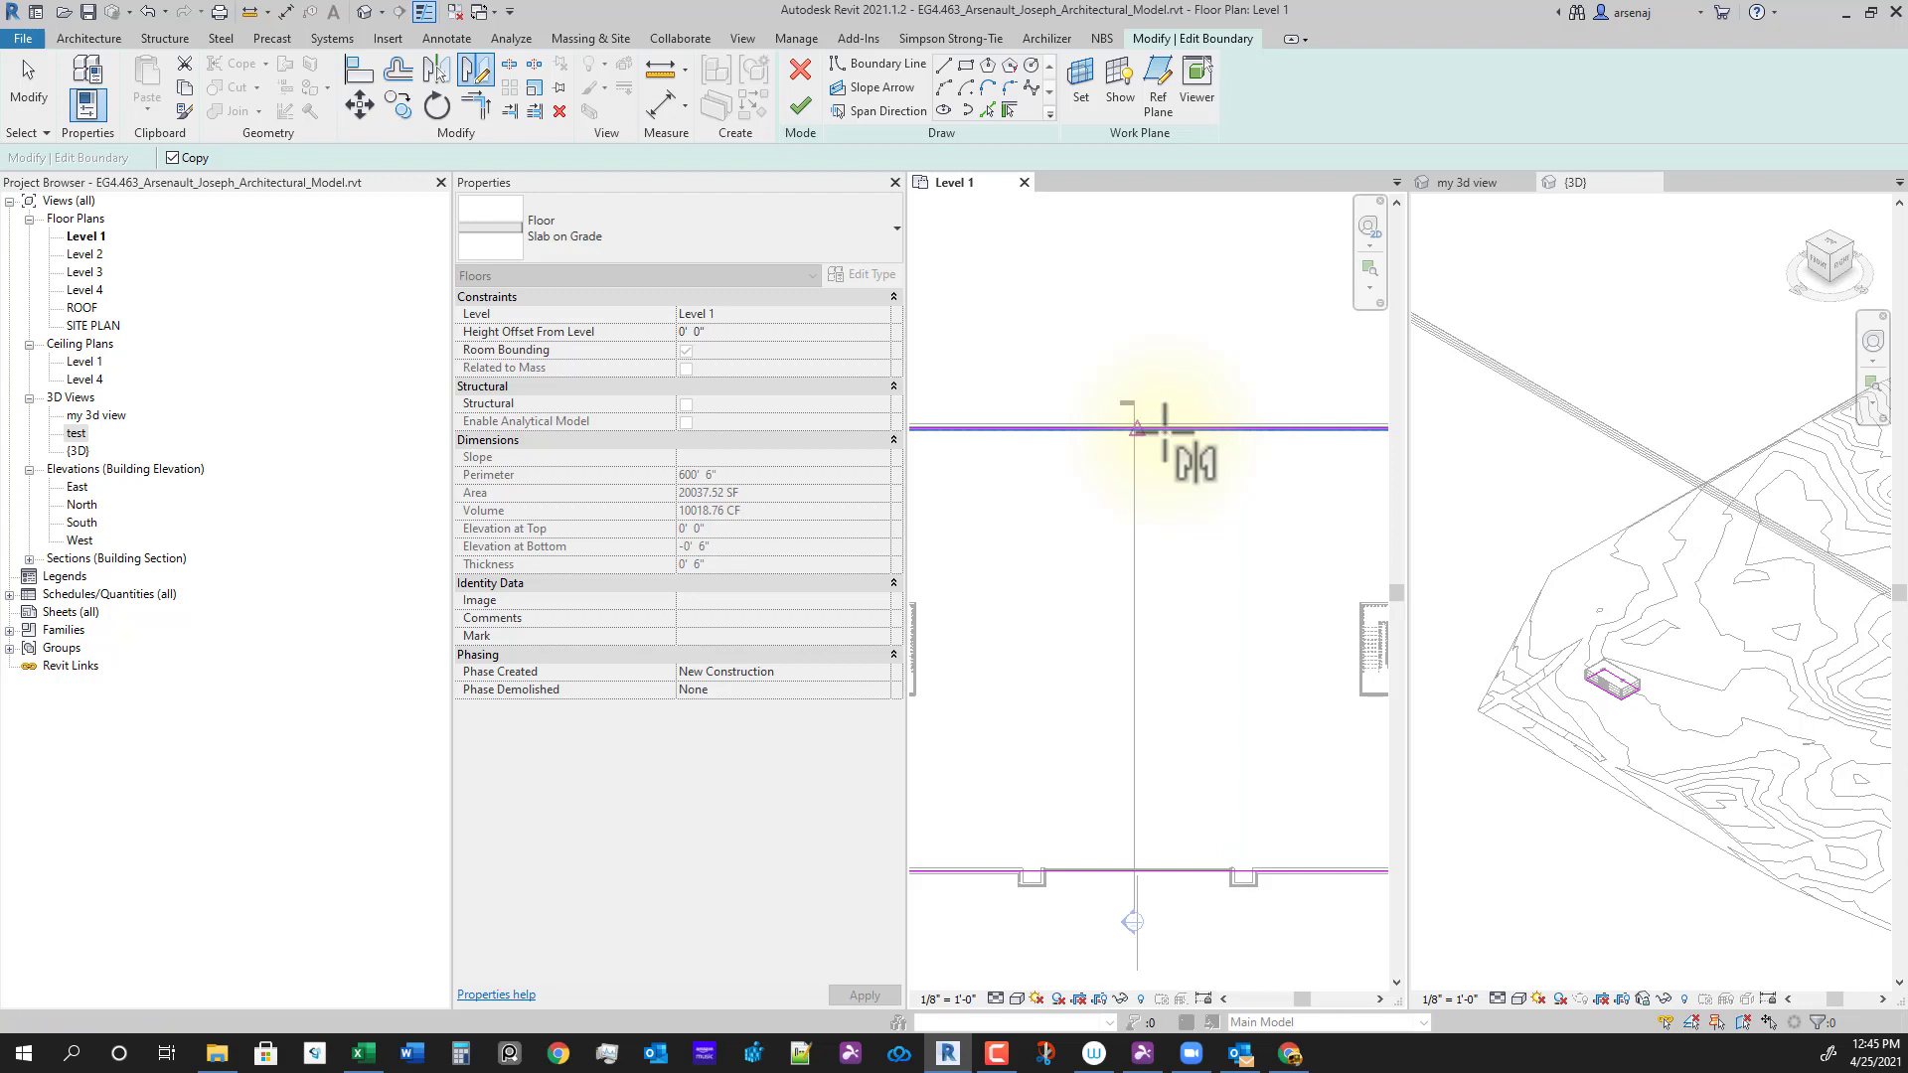
click(1136, 429)
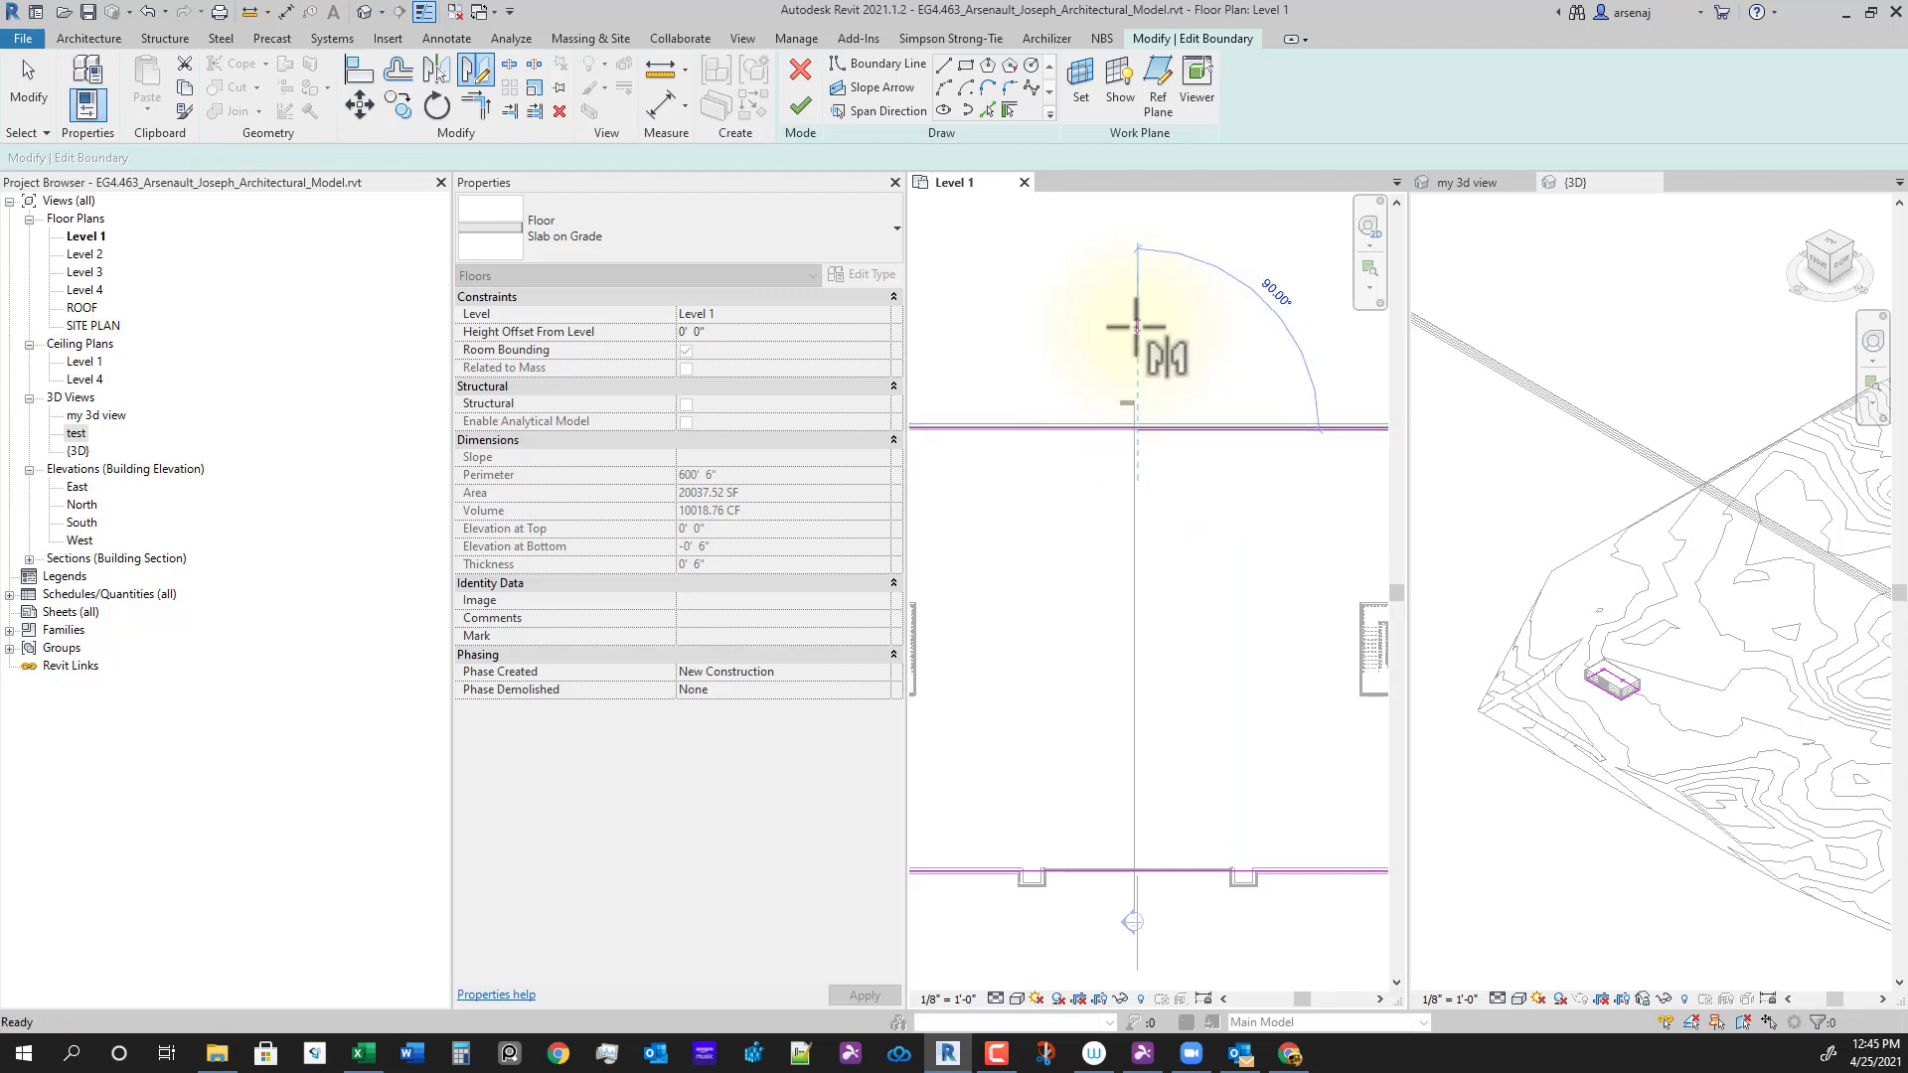
click(1136, 328)
scroll(1219, 618, down, 3)
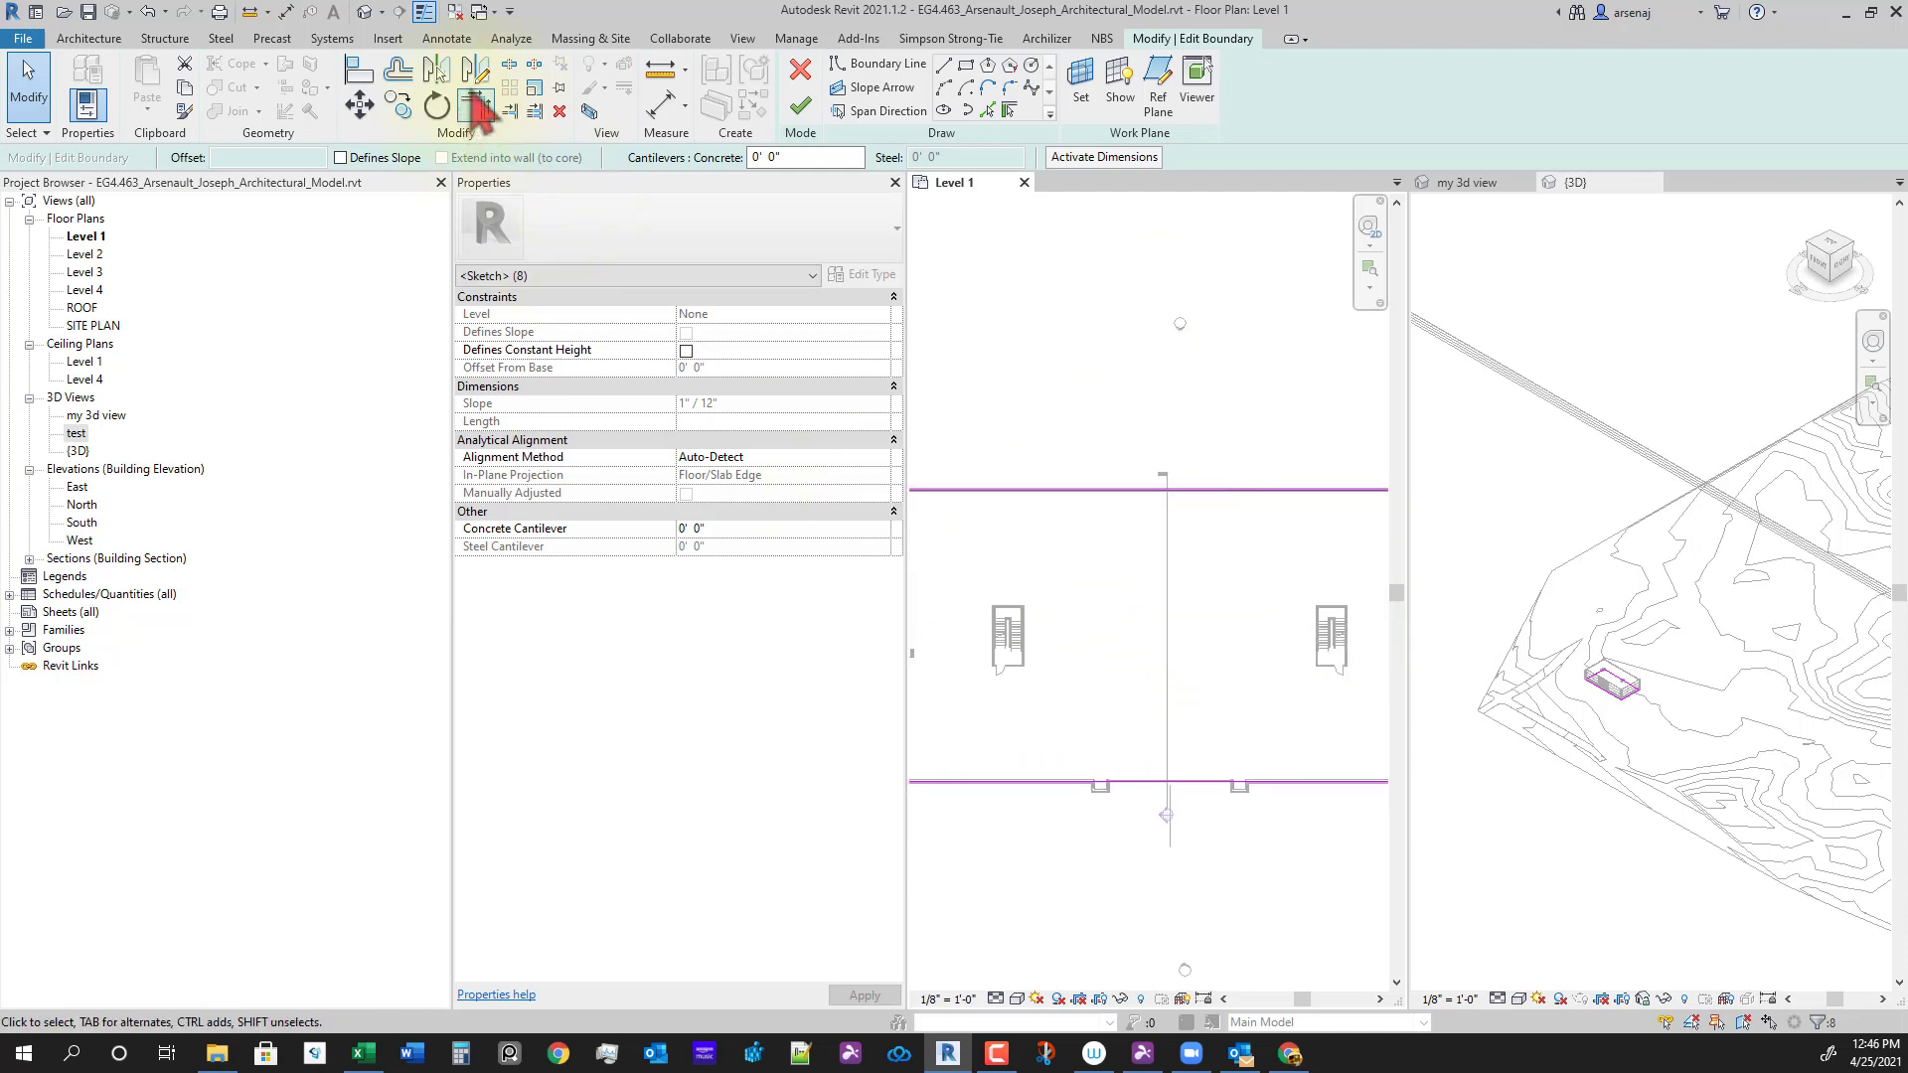
Step: Mirror a copy of both west projections' boundary lines to the east corners about a vertical axis through the north wall's midpoint
click(475, 69)
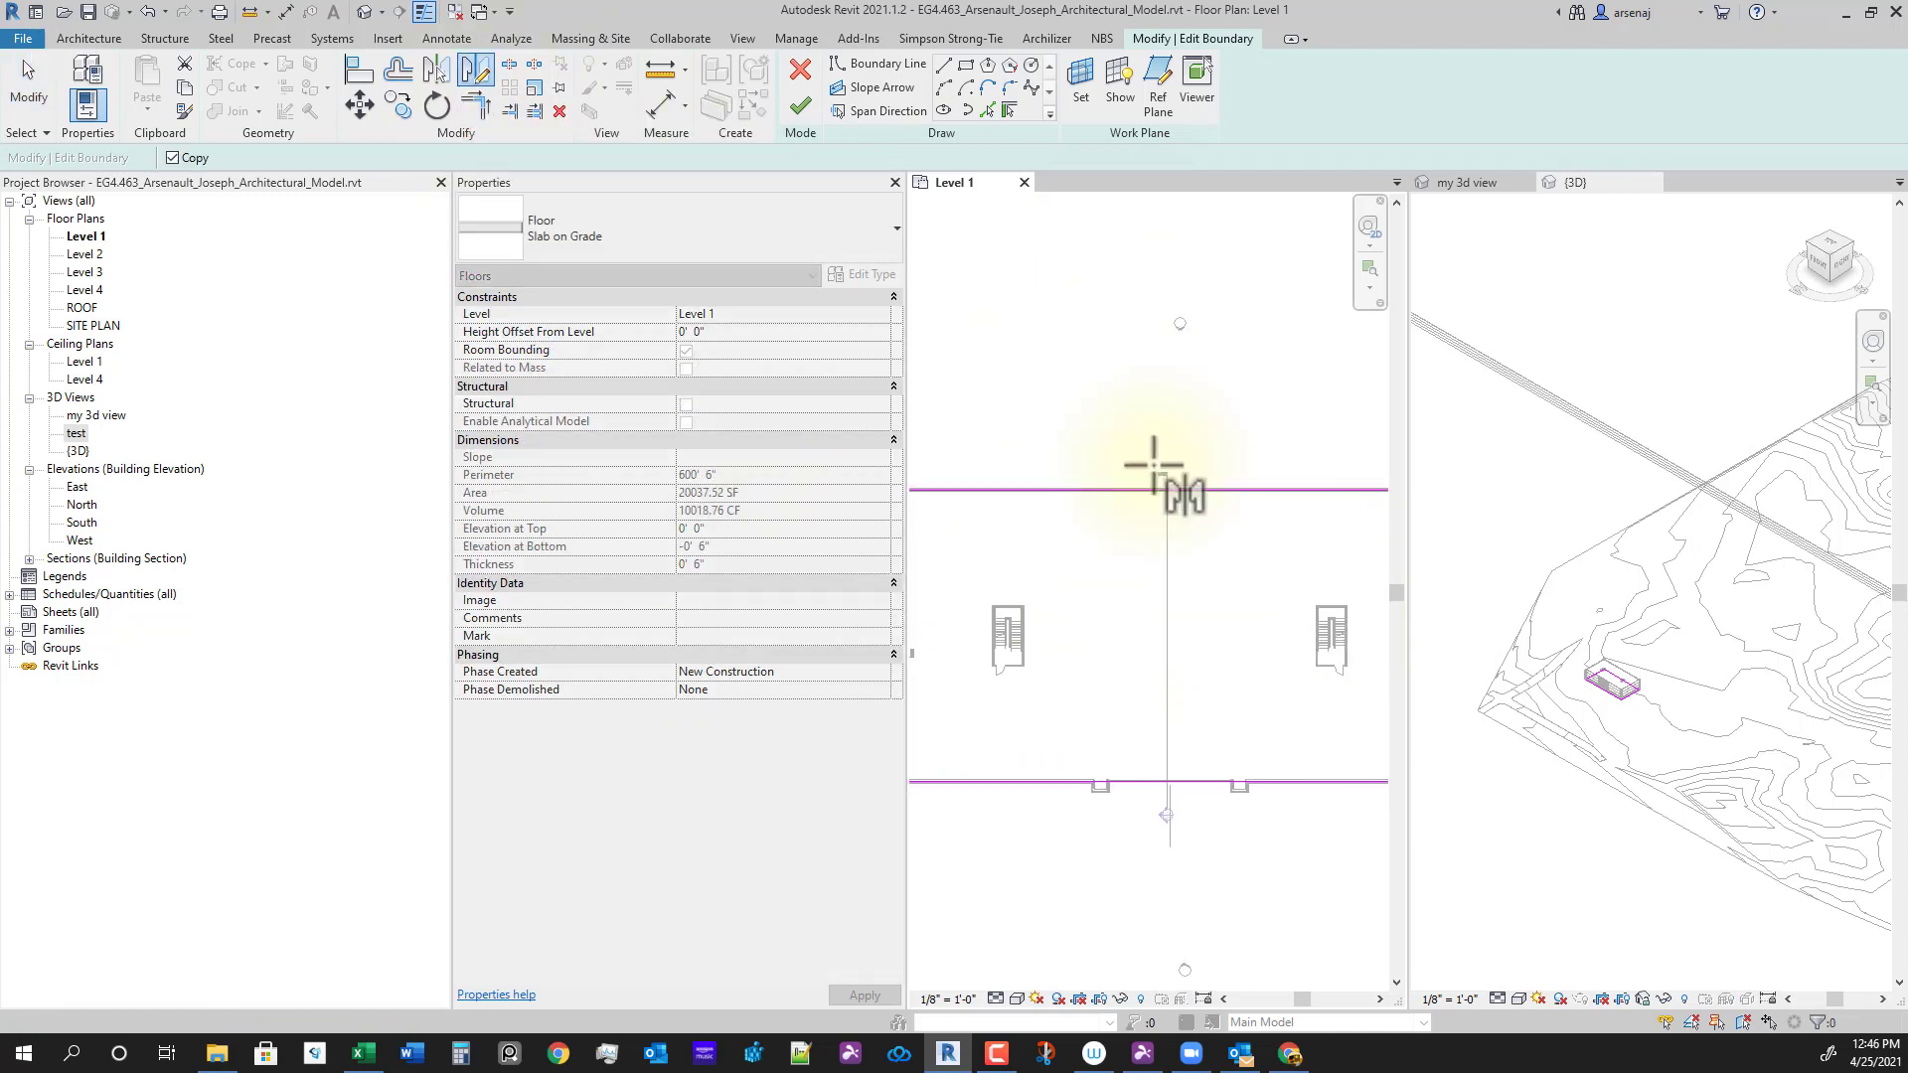
scroll(1156, 472, up, 4)
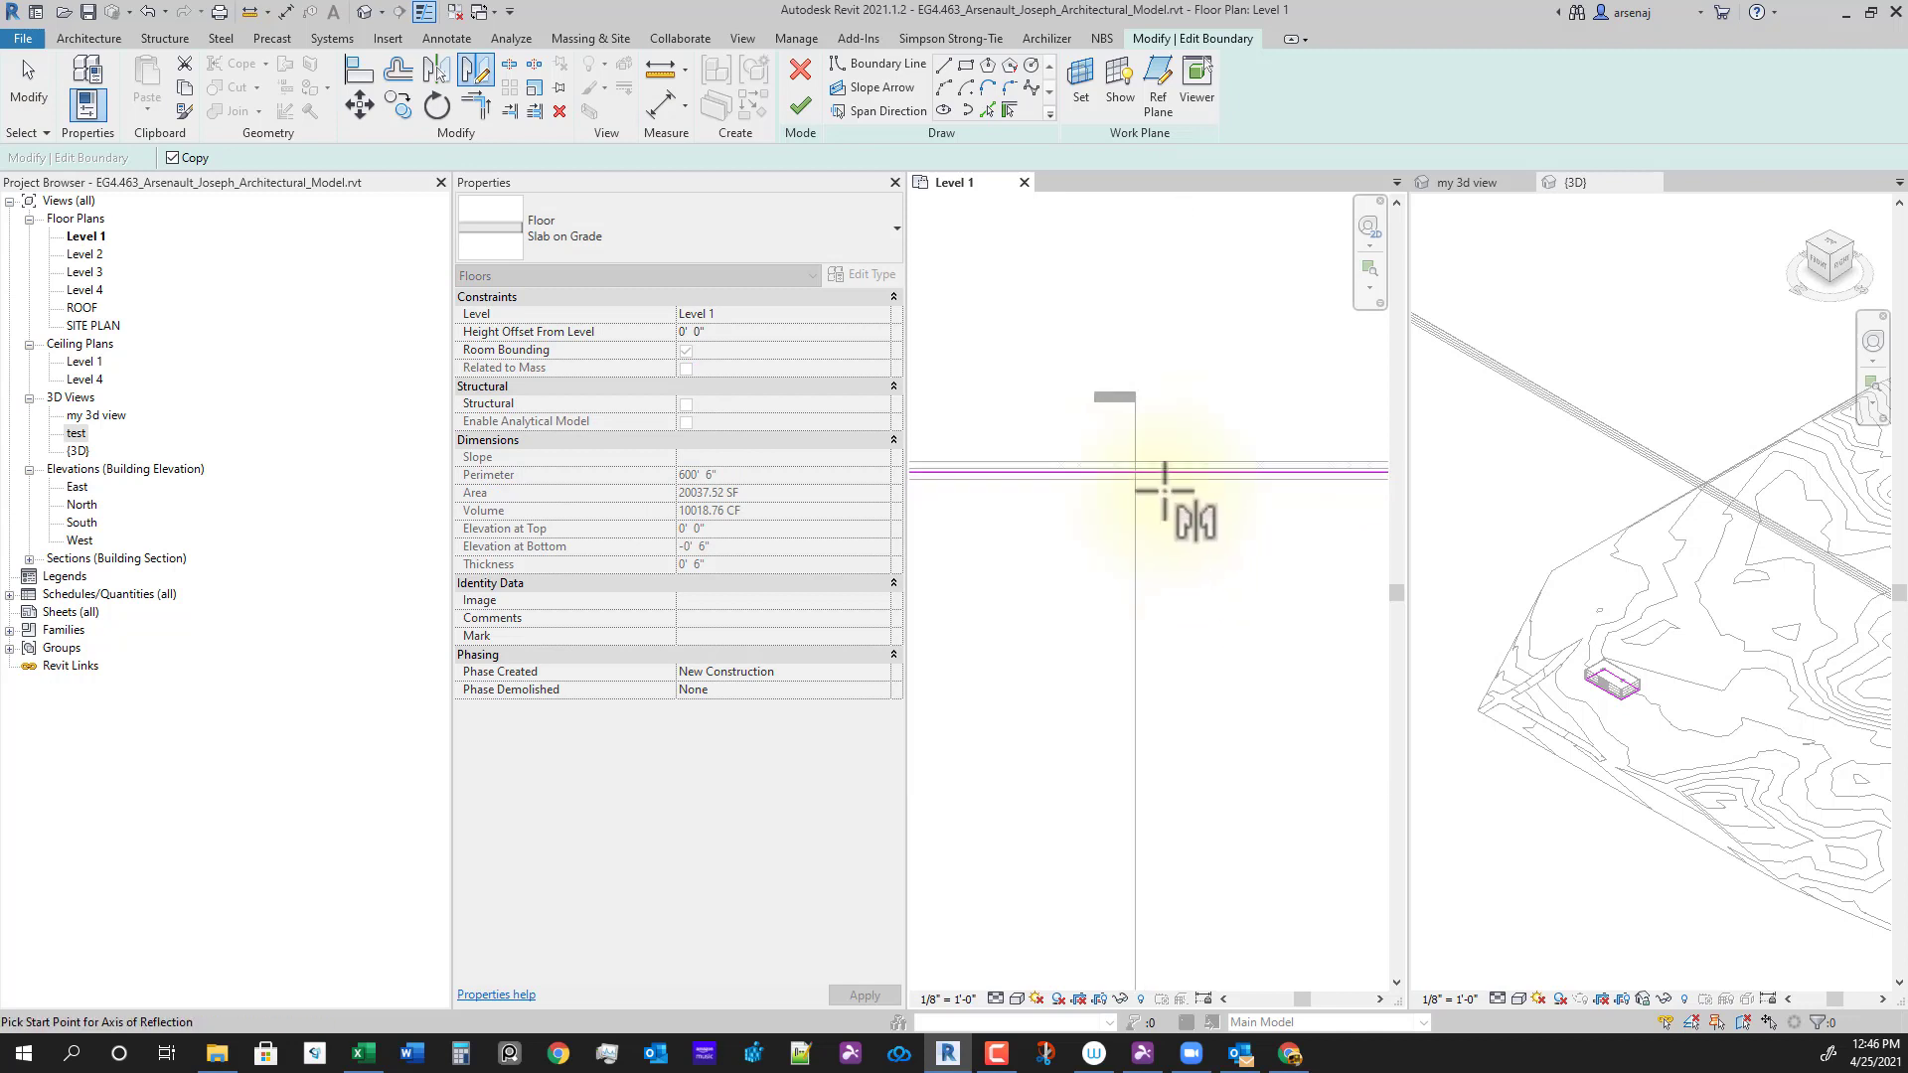
click(1148, 475)
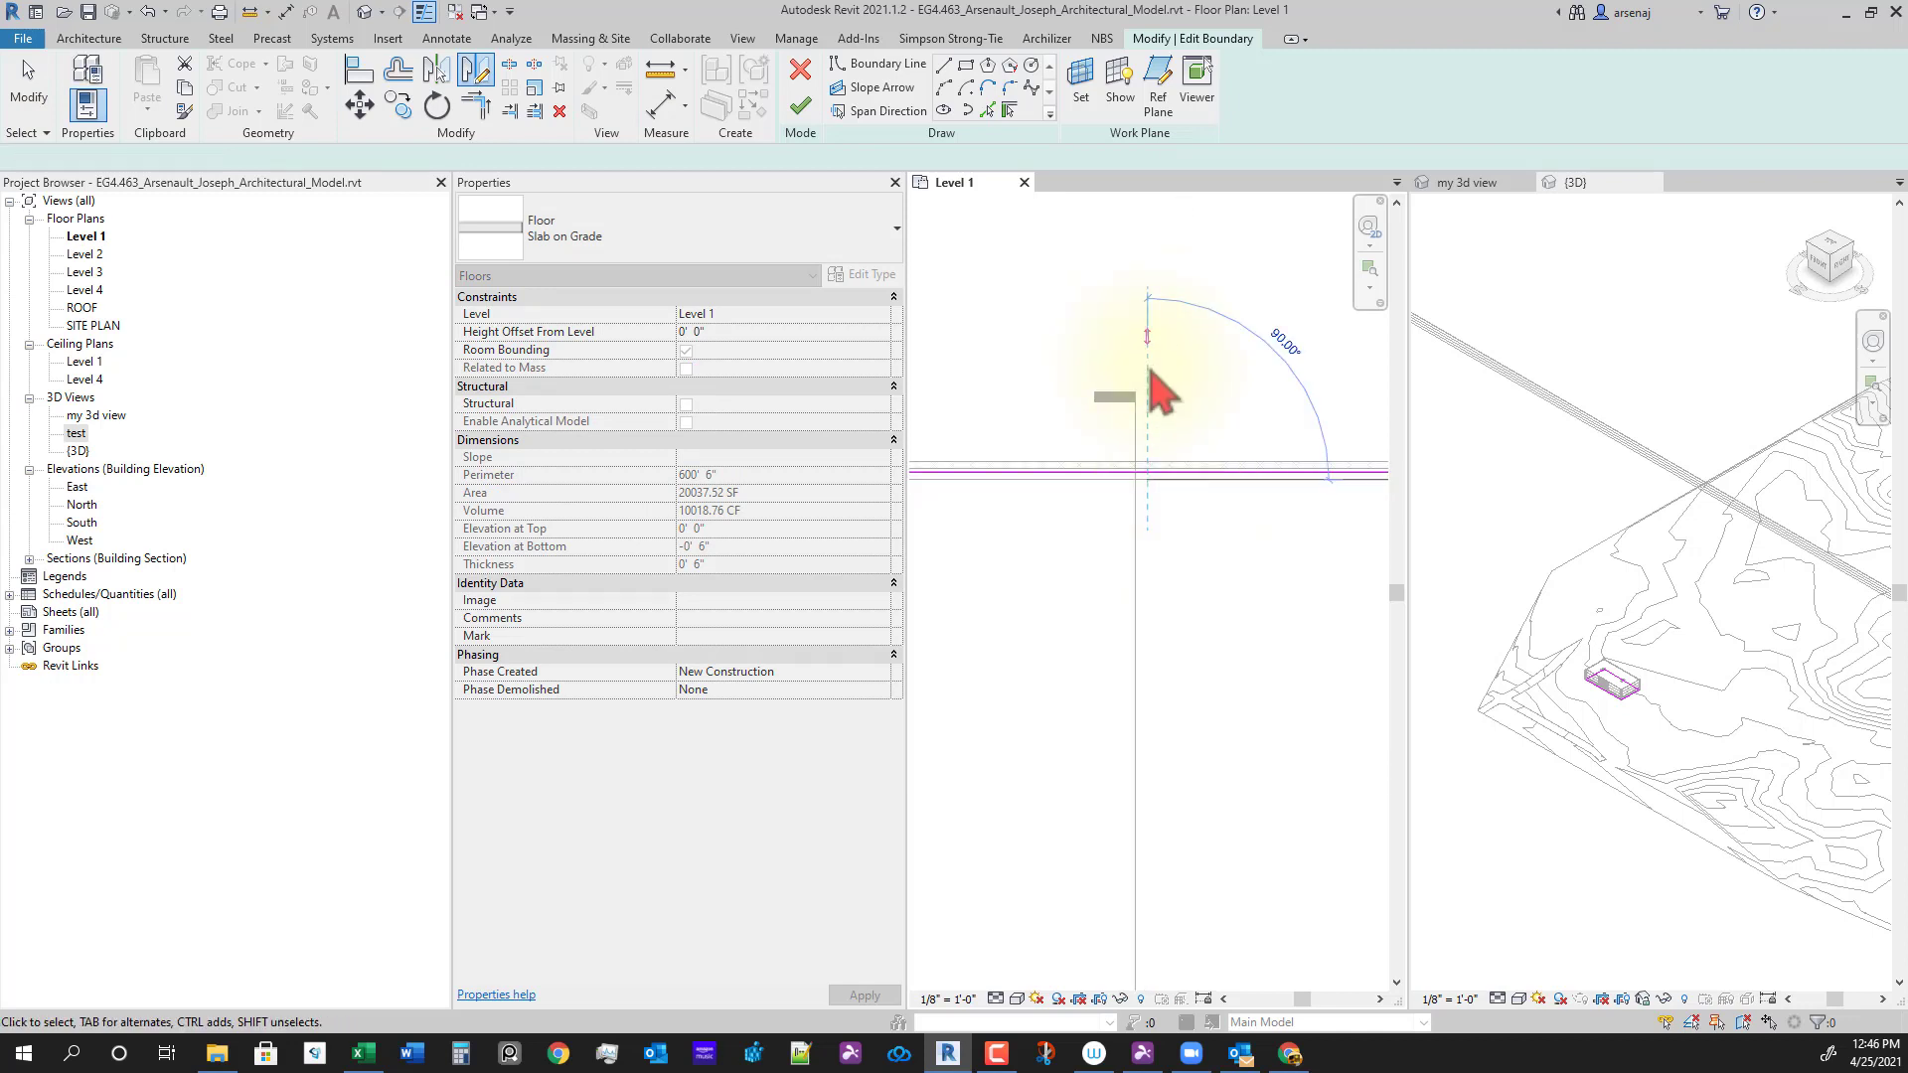
click(1163, 395)
scroll(1023, 576, down, 4)
Step: Trim the northeast projection's west and south boundary lines into corners with the main north and east floor boundary lines
scroll(1064, 503, up, 5)
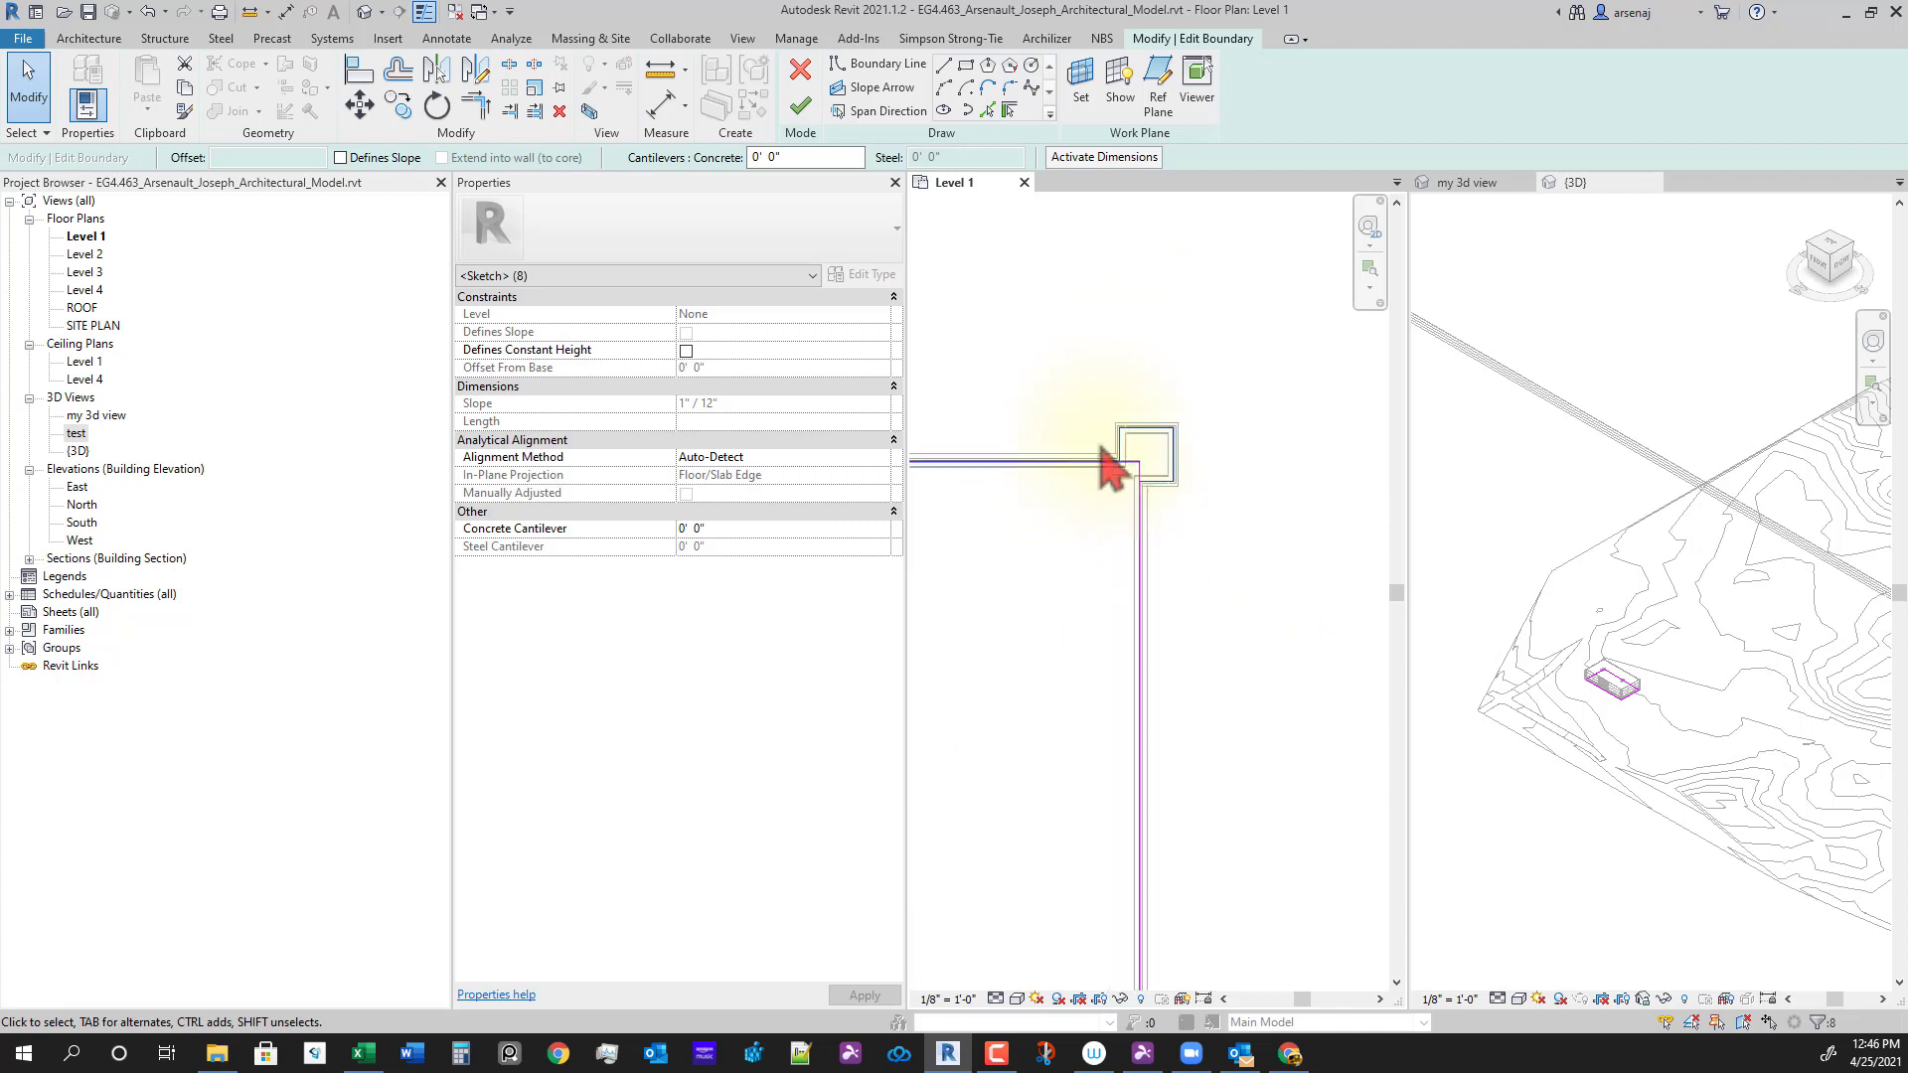
scroll(1106, 458, up, 5)
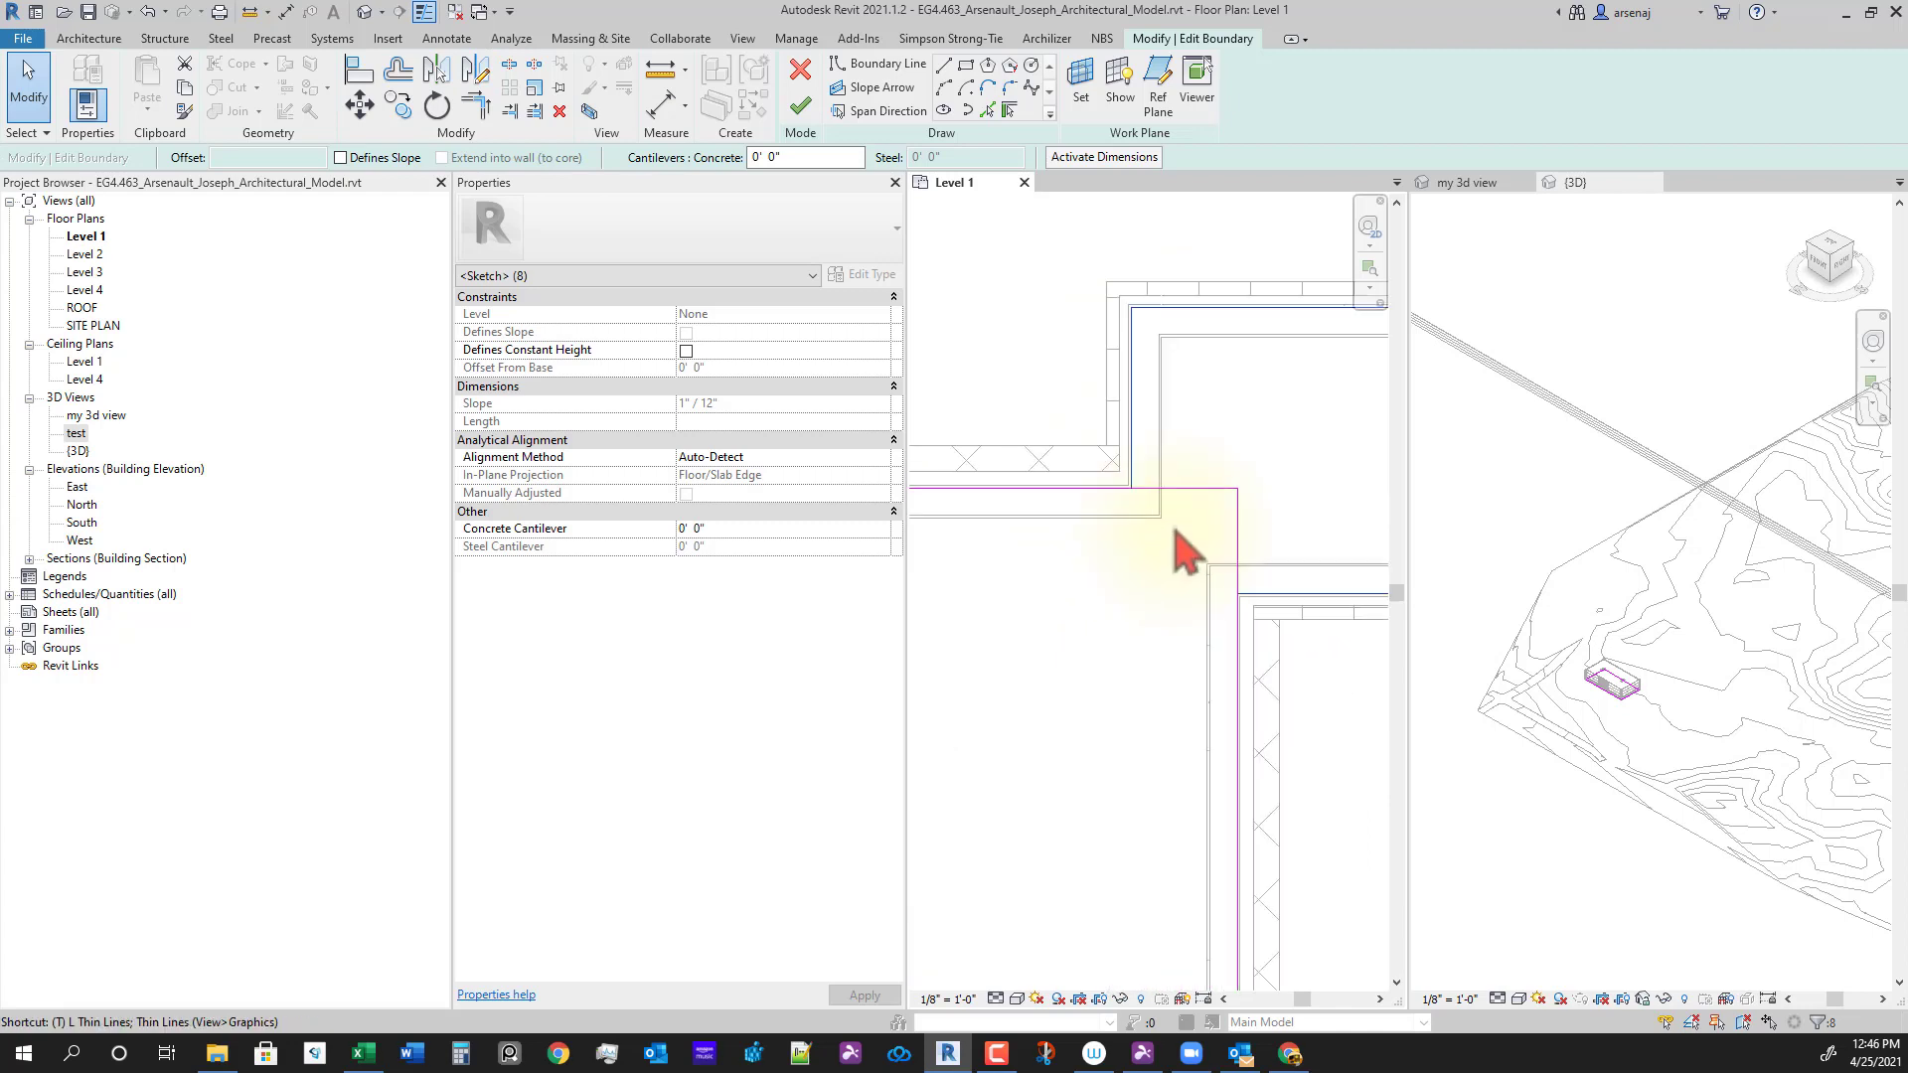
key(t)
key(r)
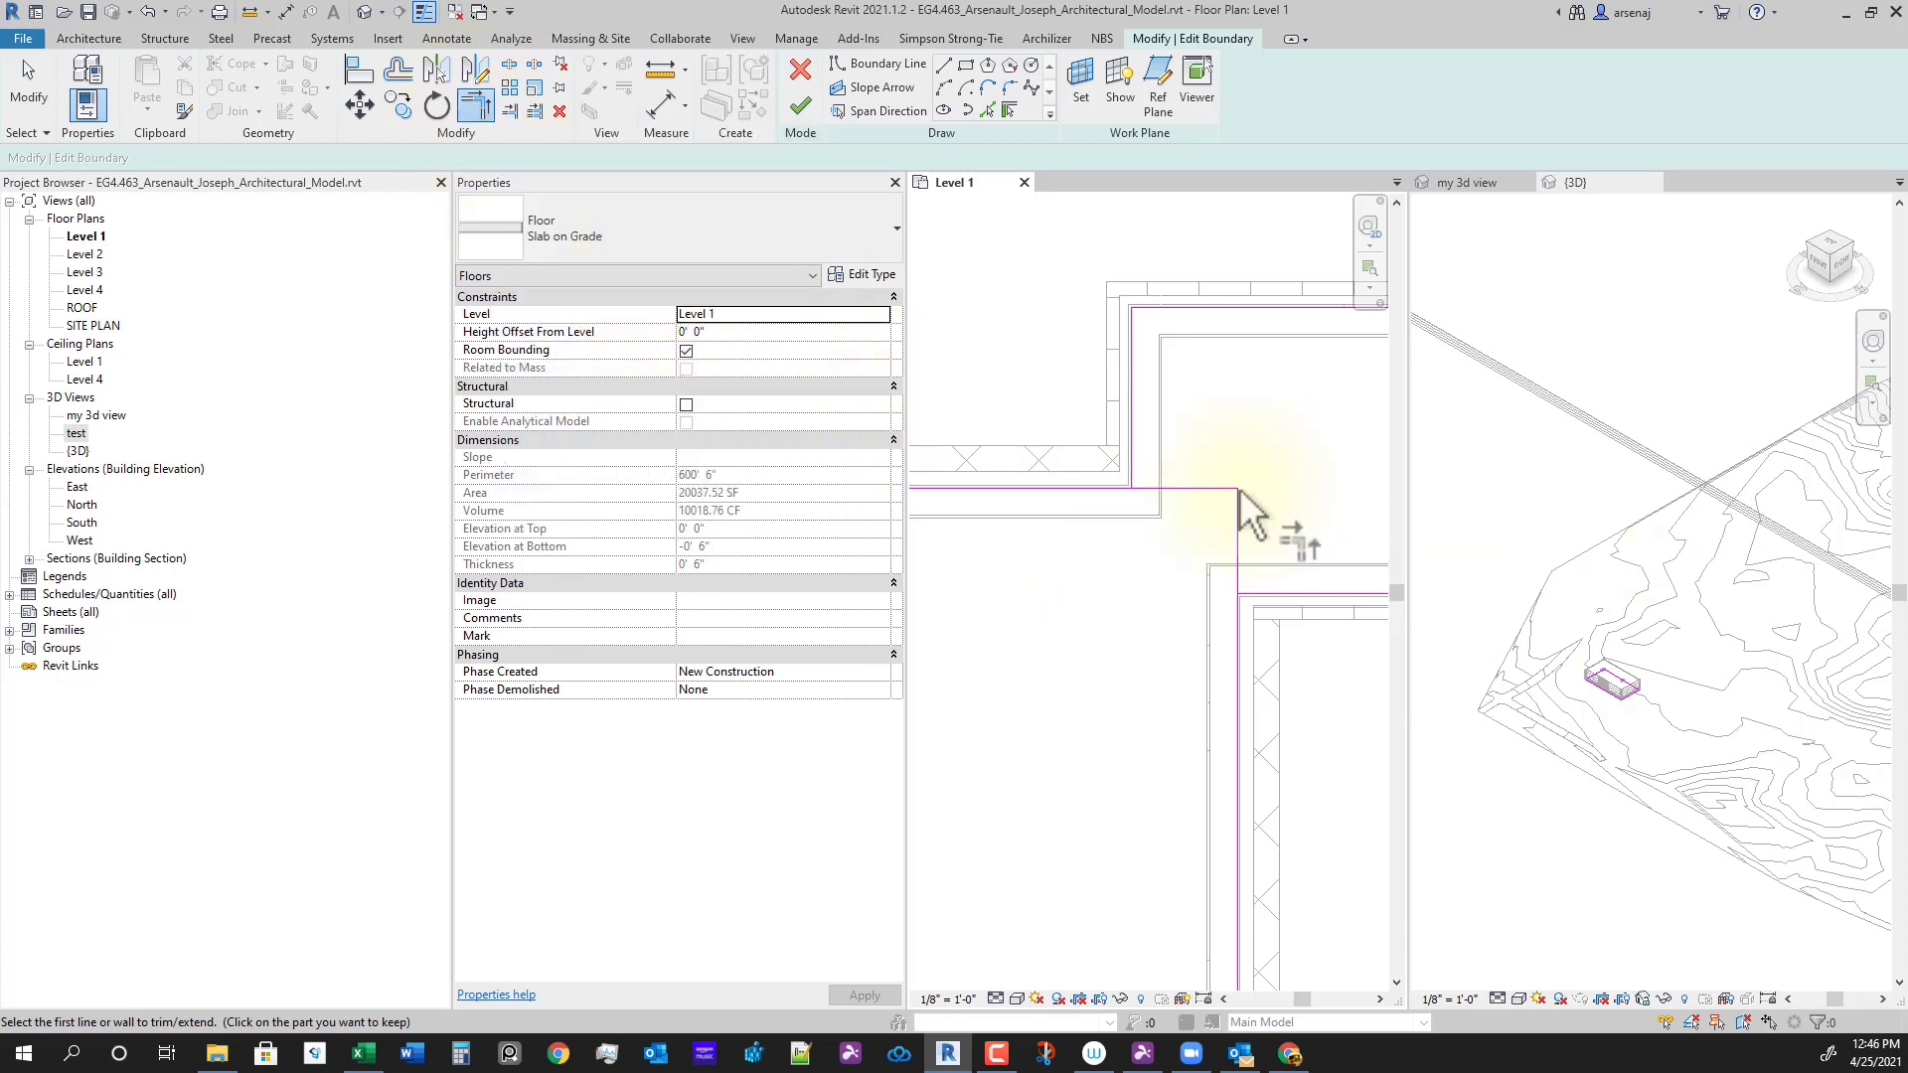
click(1037, 488)
click(1133, 482)
click(1239, 646)
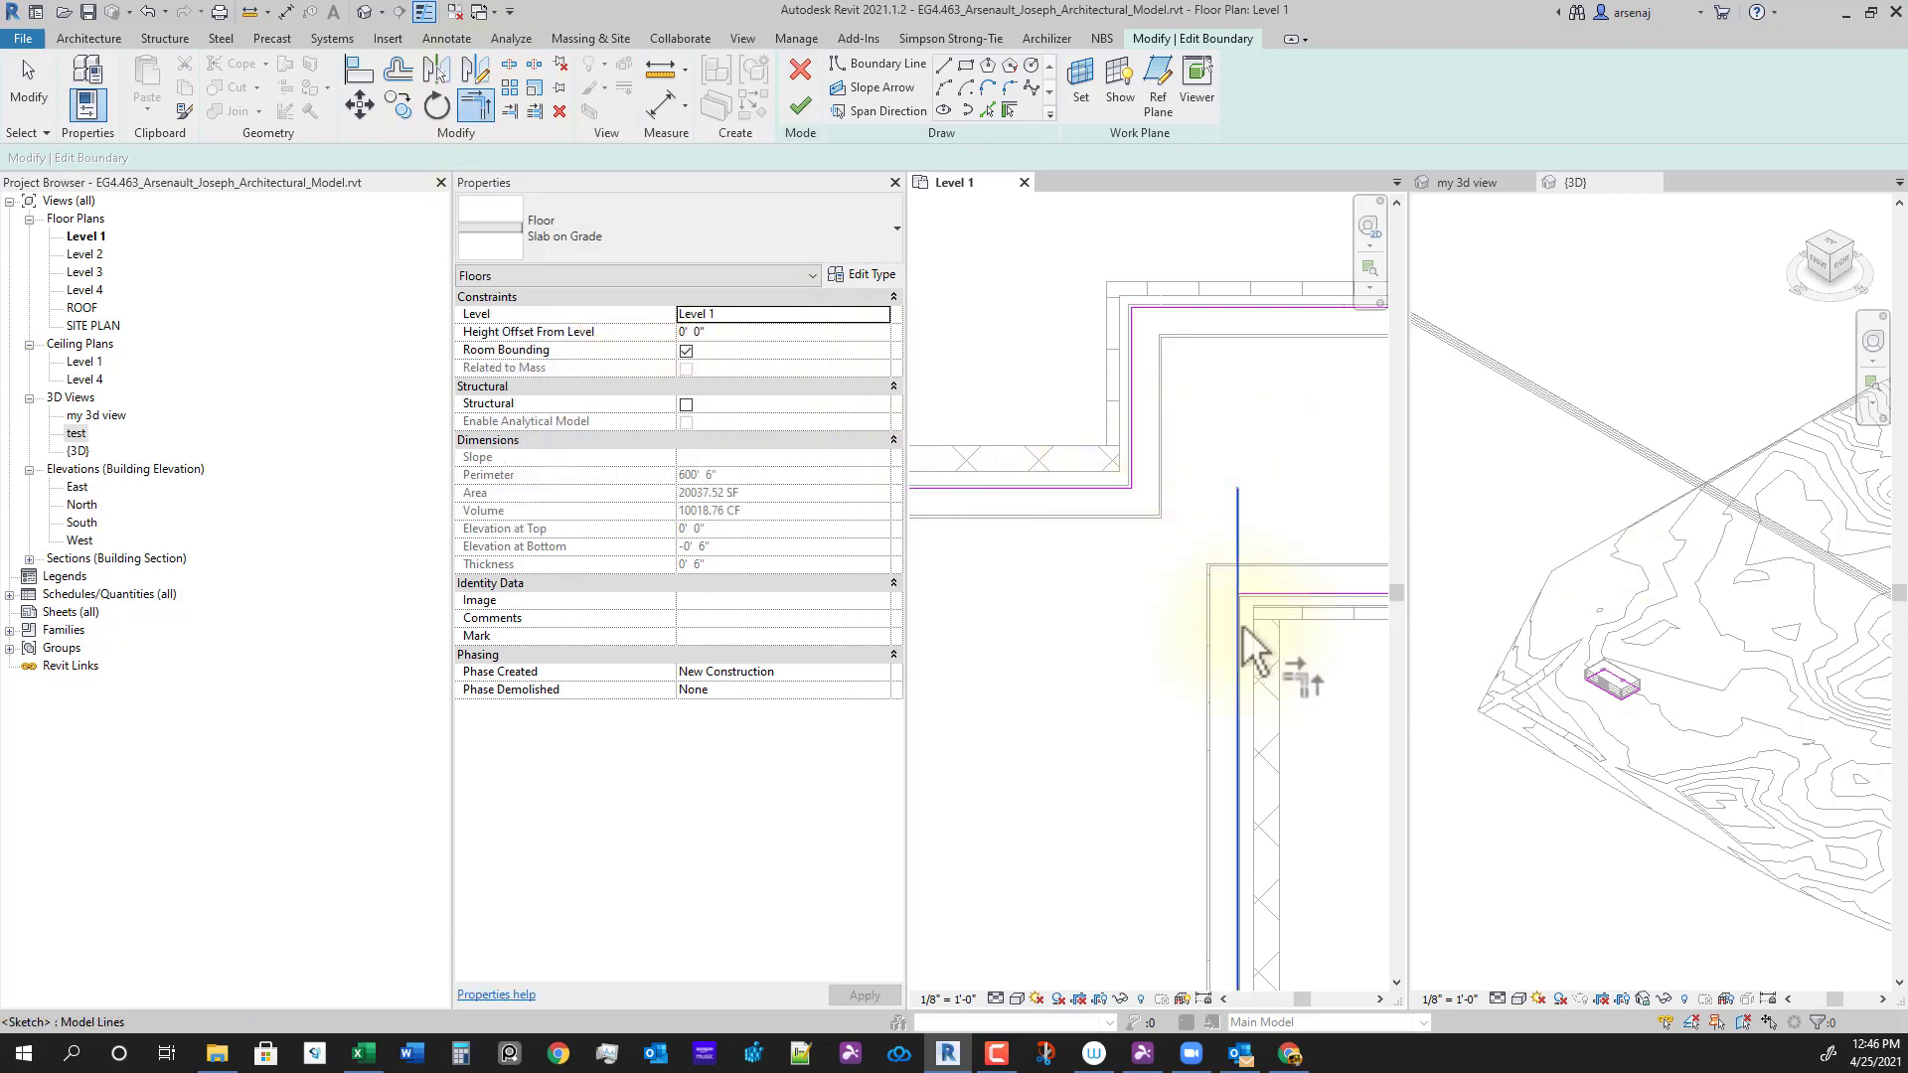
click(1273, 595)
Step: Trim the southeast projection's north and west boundary lines into corners with the main east and south floor boundary lines
scroll(1215, 621, down, 2)
middle_drag(1220, 686, 1240, 362)
scroll(1239, 362, down, 3)
middle_drag(1284, 690, 1262, 367)
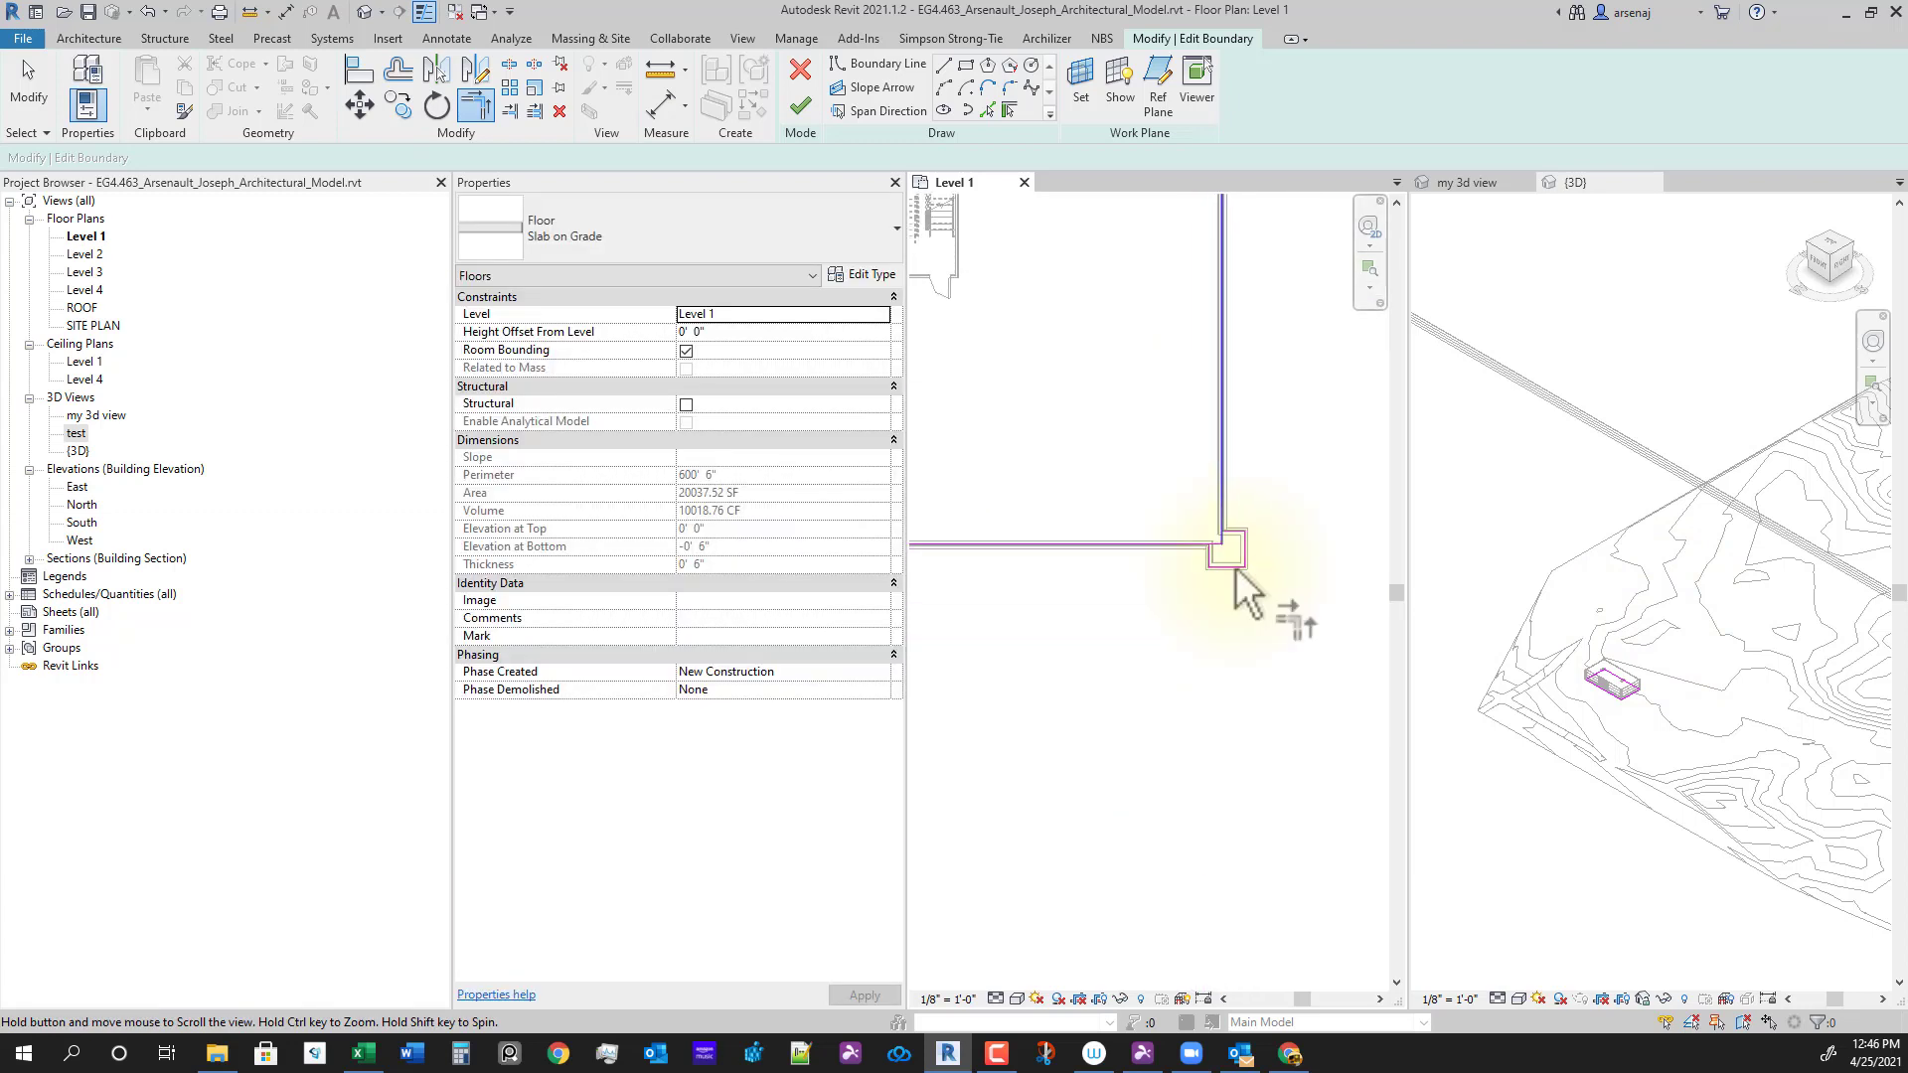
scroll(1240, 570, up, 3)
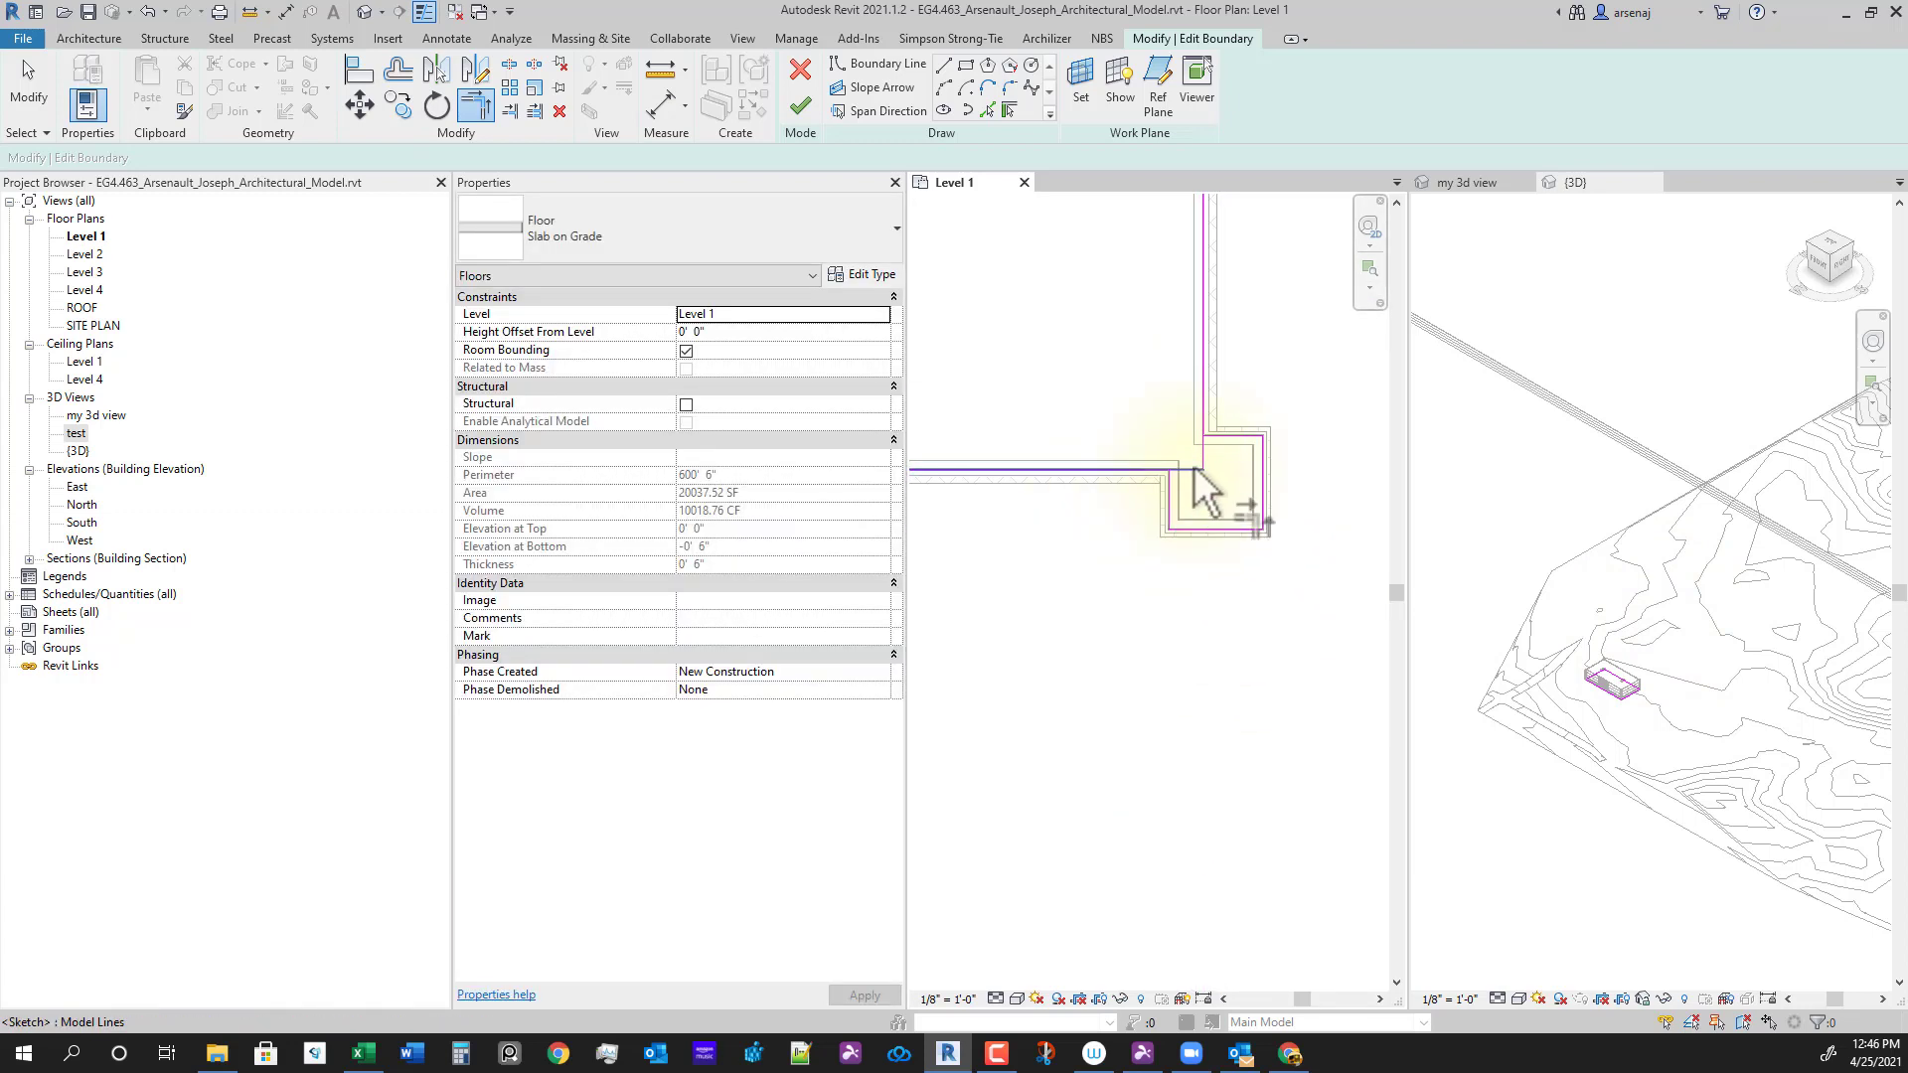
click(1205, 430)
click(1226, 436)
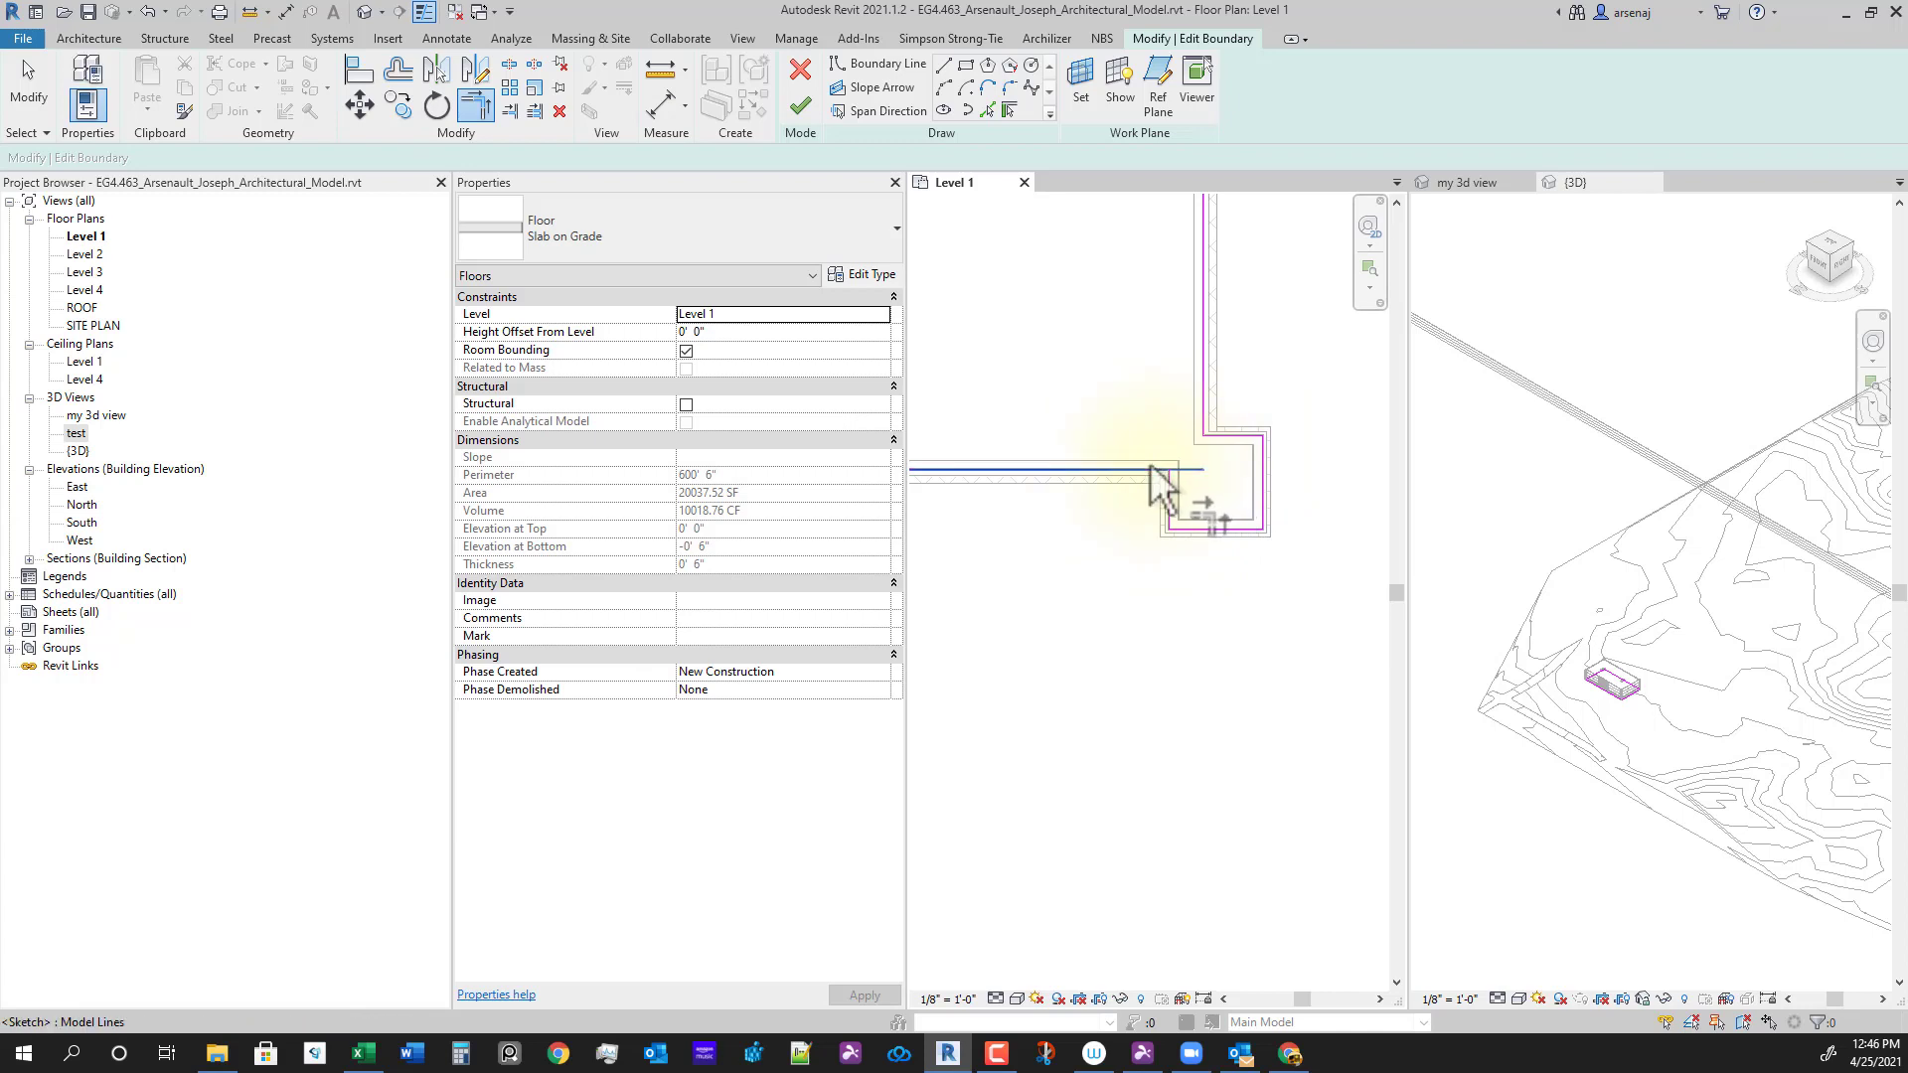
click(1175, 500)
Step: Trim the northwest projection's south and east boundary lines into corners with the main west and north floor boundary lines
scroll(1245, 600, down, 4)
middle_drag(1245, 601, 1324, 626)
scroll(1097, 646, down, 3)
middle_drag(1103, 606, 1468, 622)
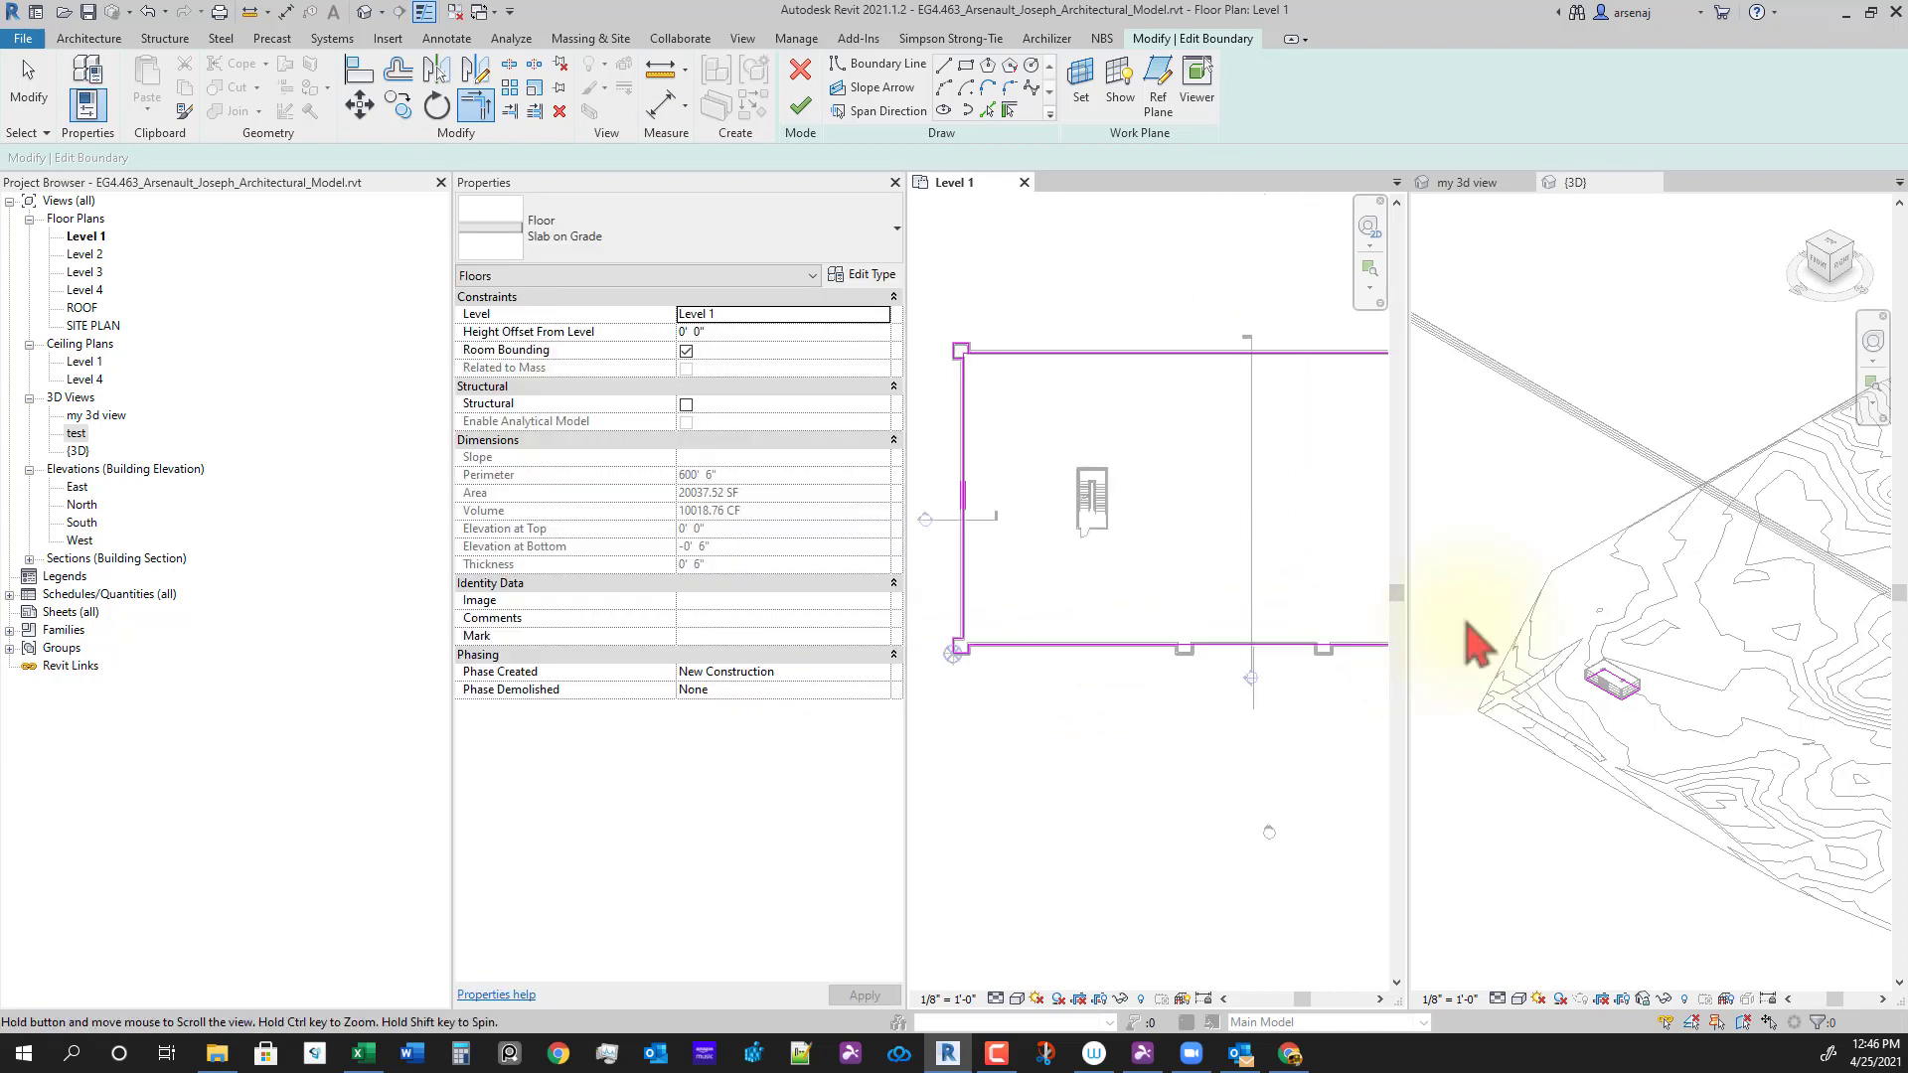
scroll(1467, 622, down, 1)
scroll(1178, 459, up, 2)
scroll(993, 343, up, 3)
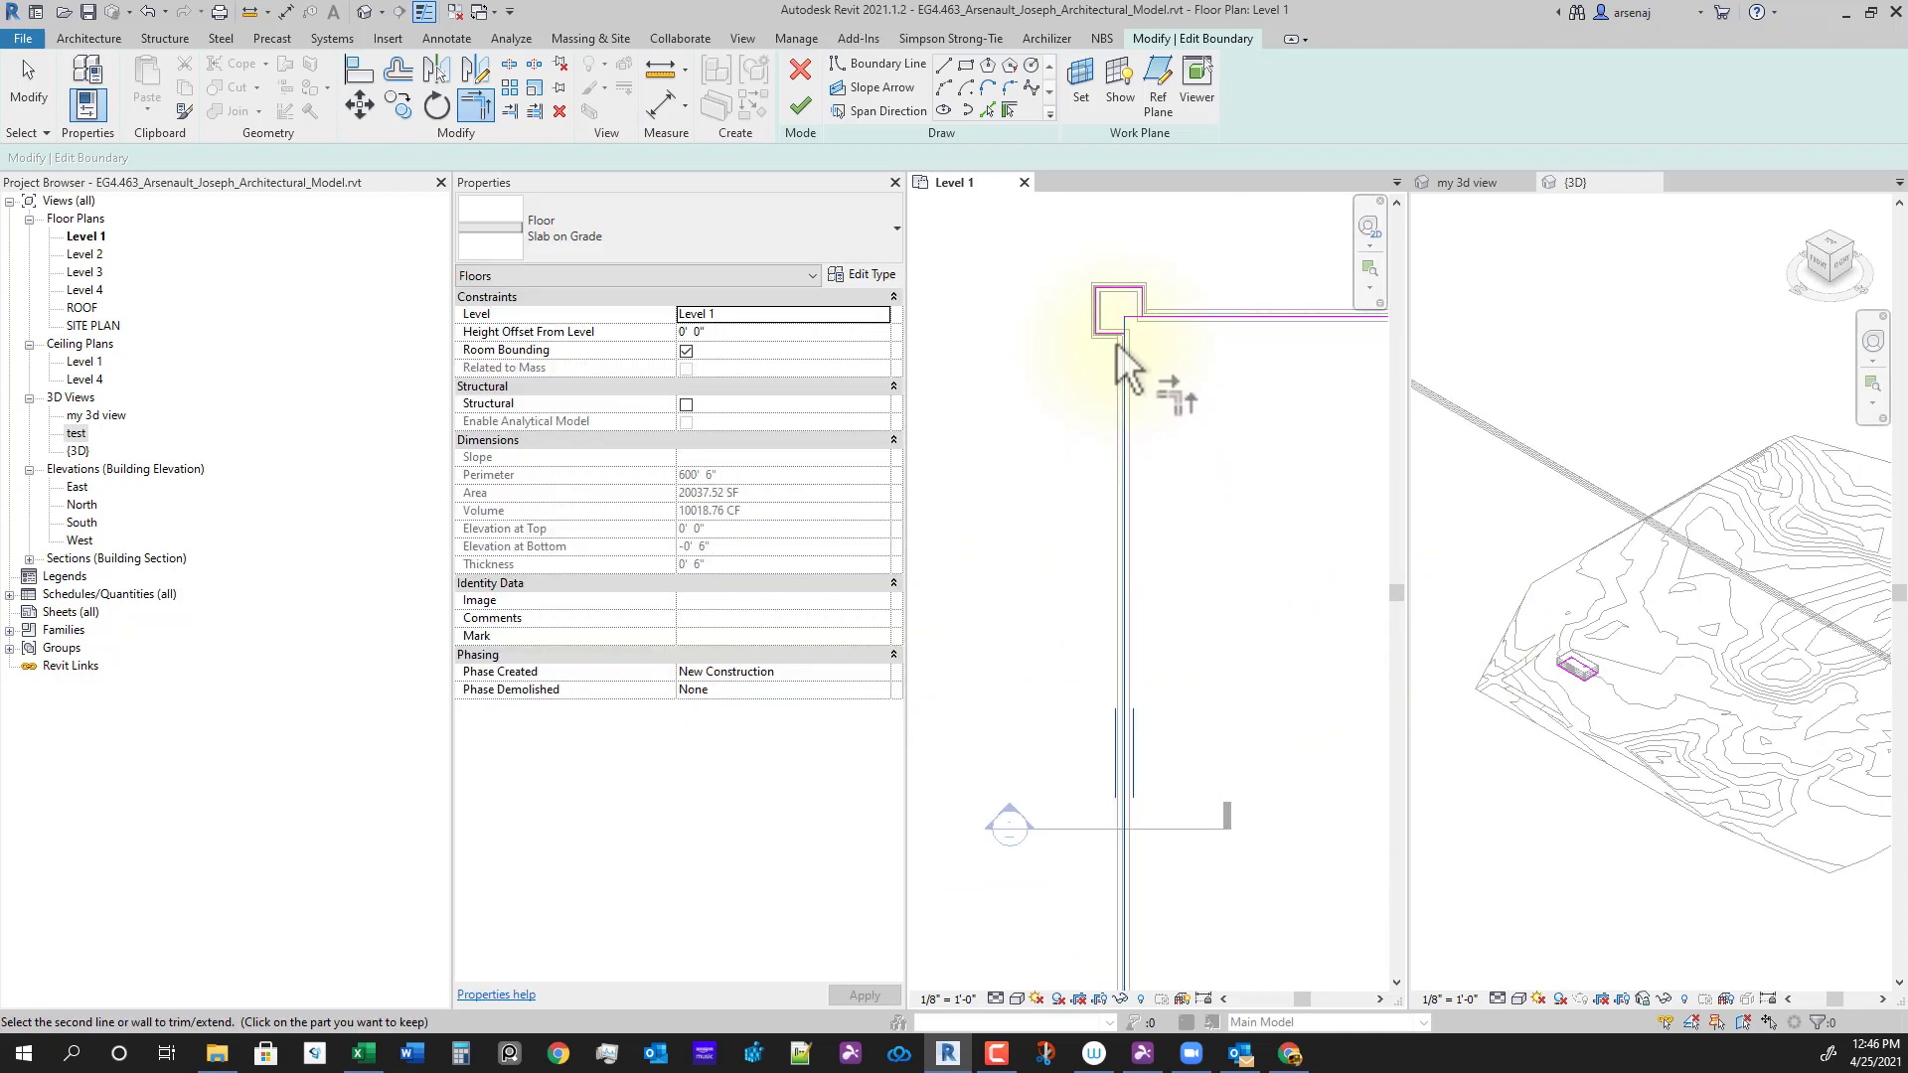
click(1190, 317)
click(1144, 302)
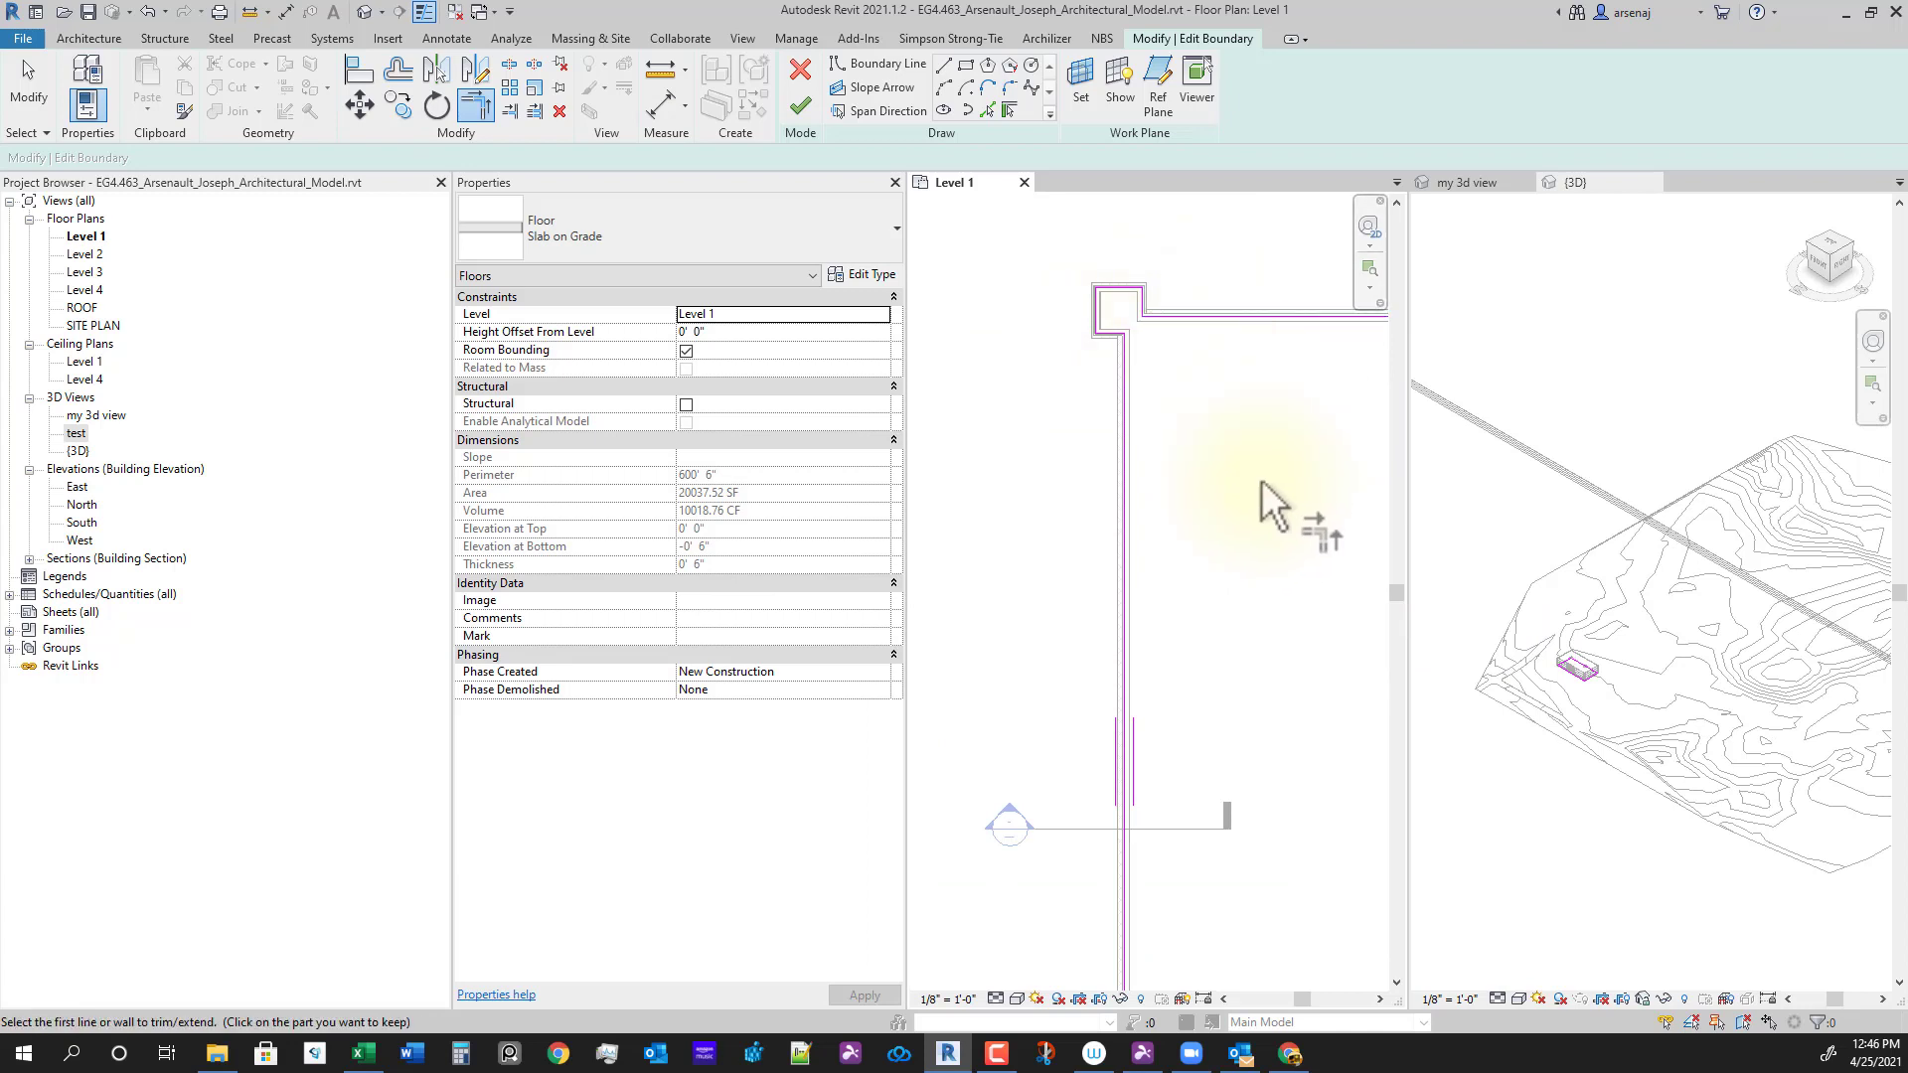
Step: Pick a slab boundary line along the west wall of the entrance's west projection on the south side
scroll(1312, 596, down, 2)
middle_drag(1331, 685, 1191, 571)
scroll(1158, 542, down, 1)
middle_drag(1249, 757, 1063, 759)
scroll(1239, 755, down, 2)
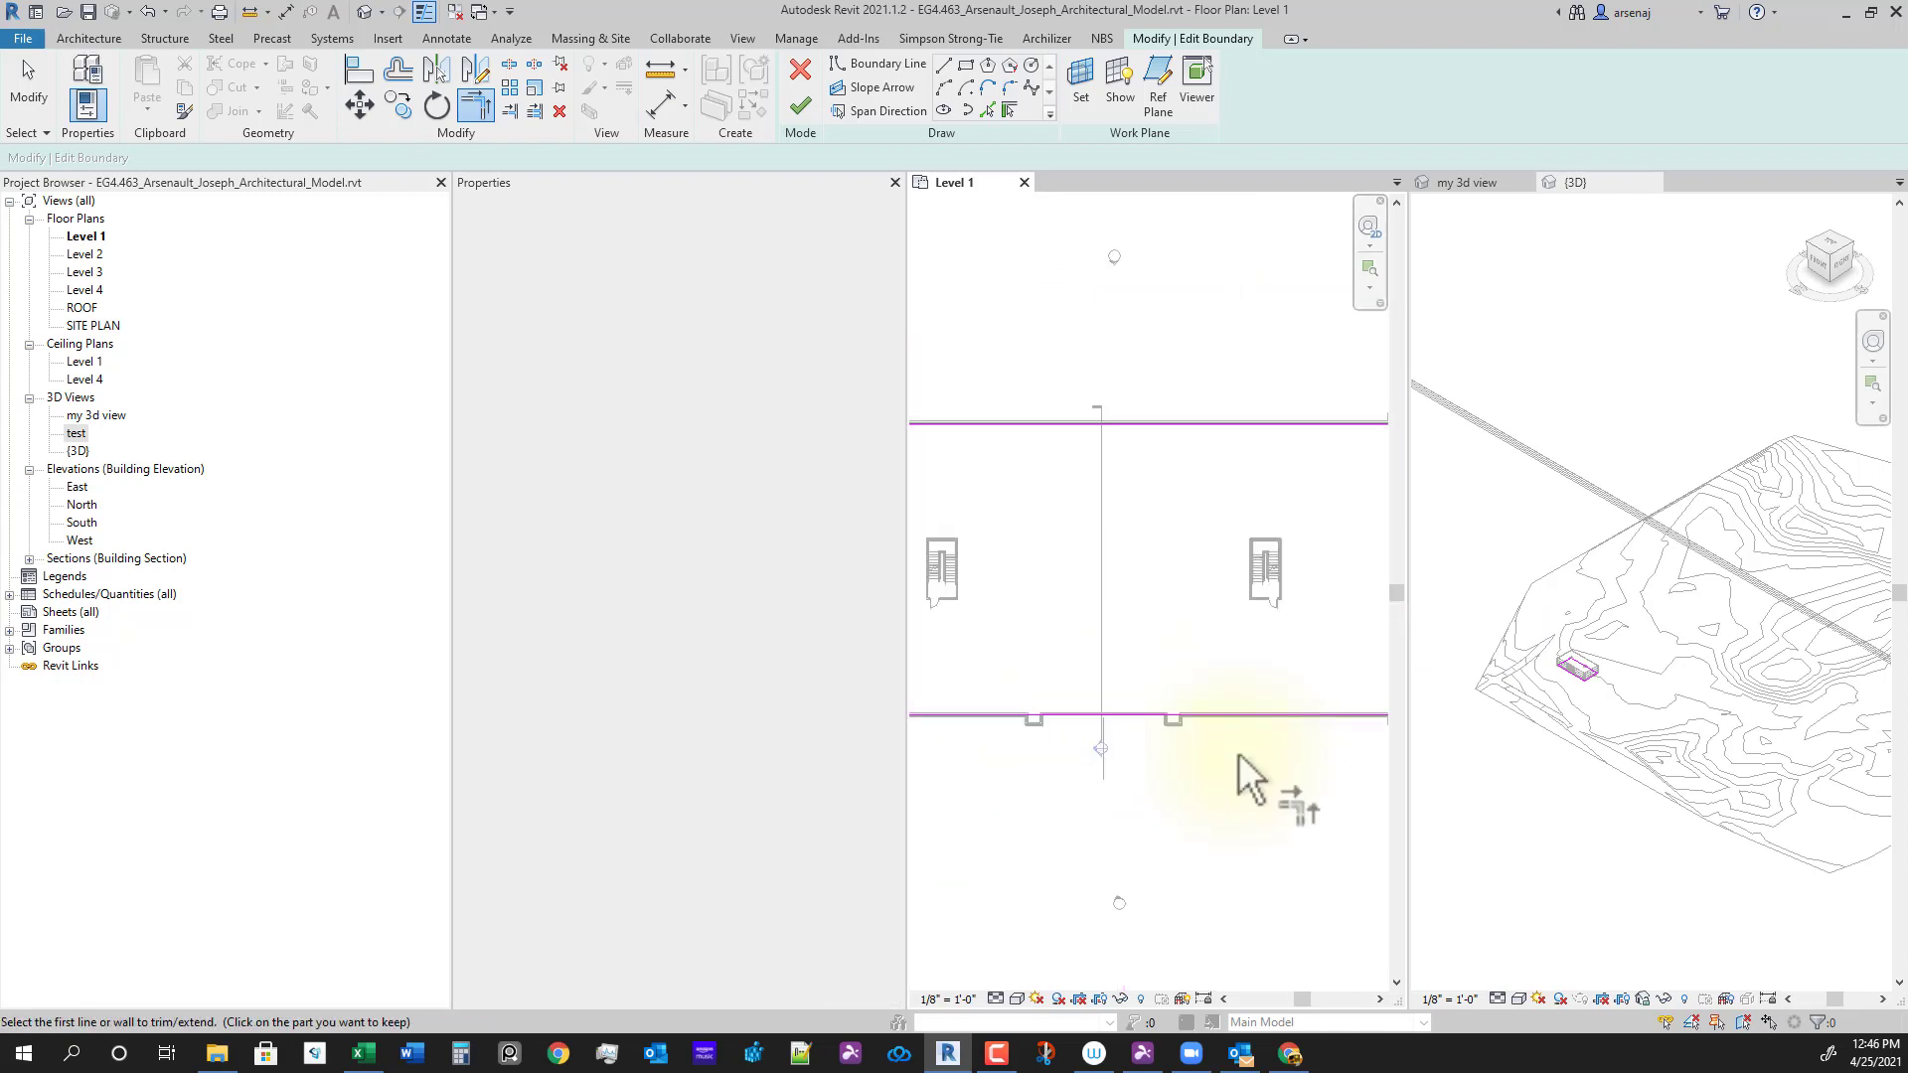
scroll(1175, 765, up, 3)
middle_drag(1074, 854, 1147, 755)
scroll(1147, 756, down, 1)
scroll(1041, 640, up, 8)
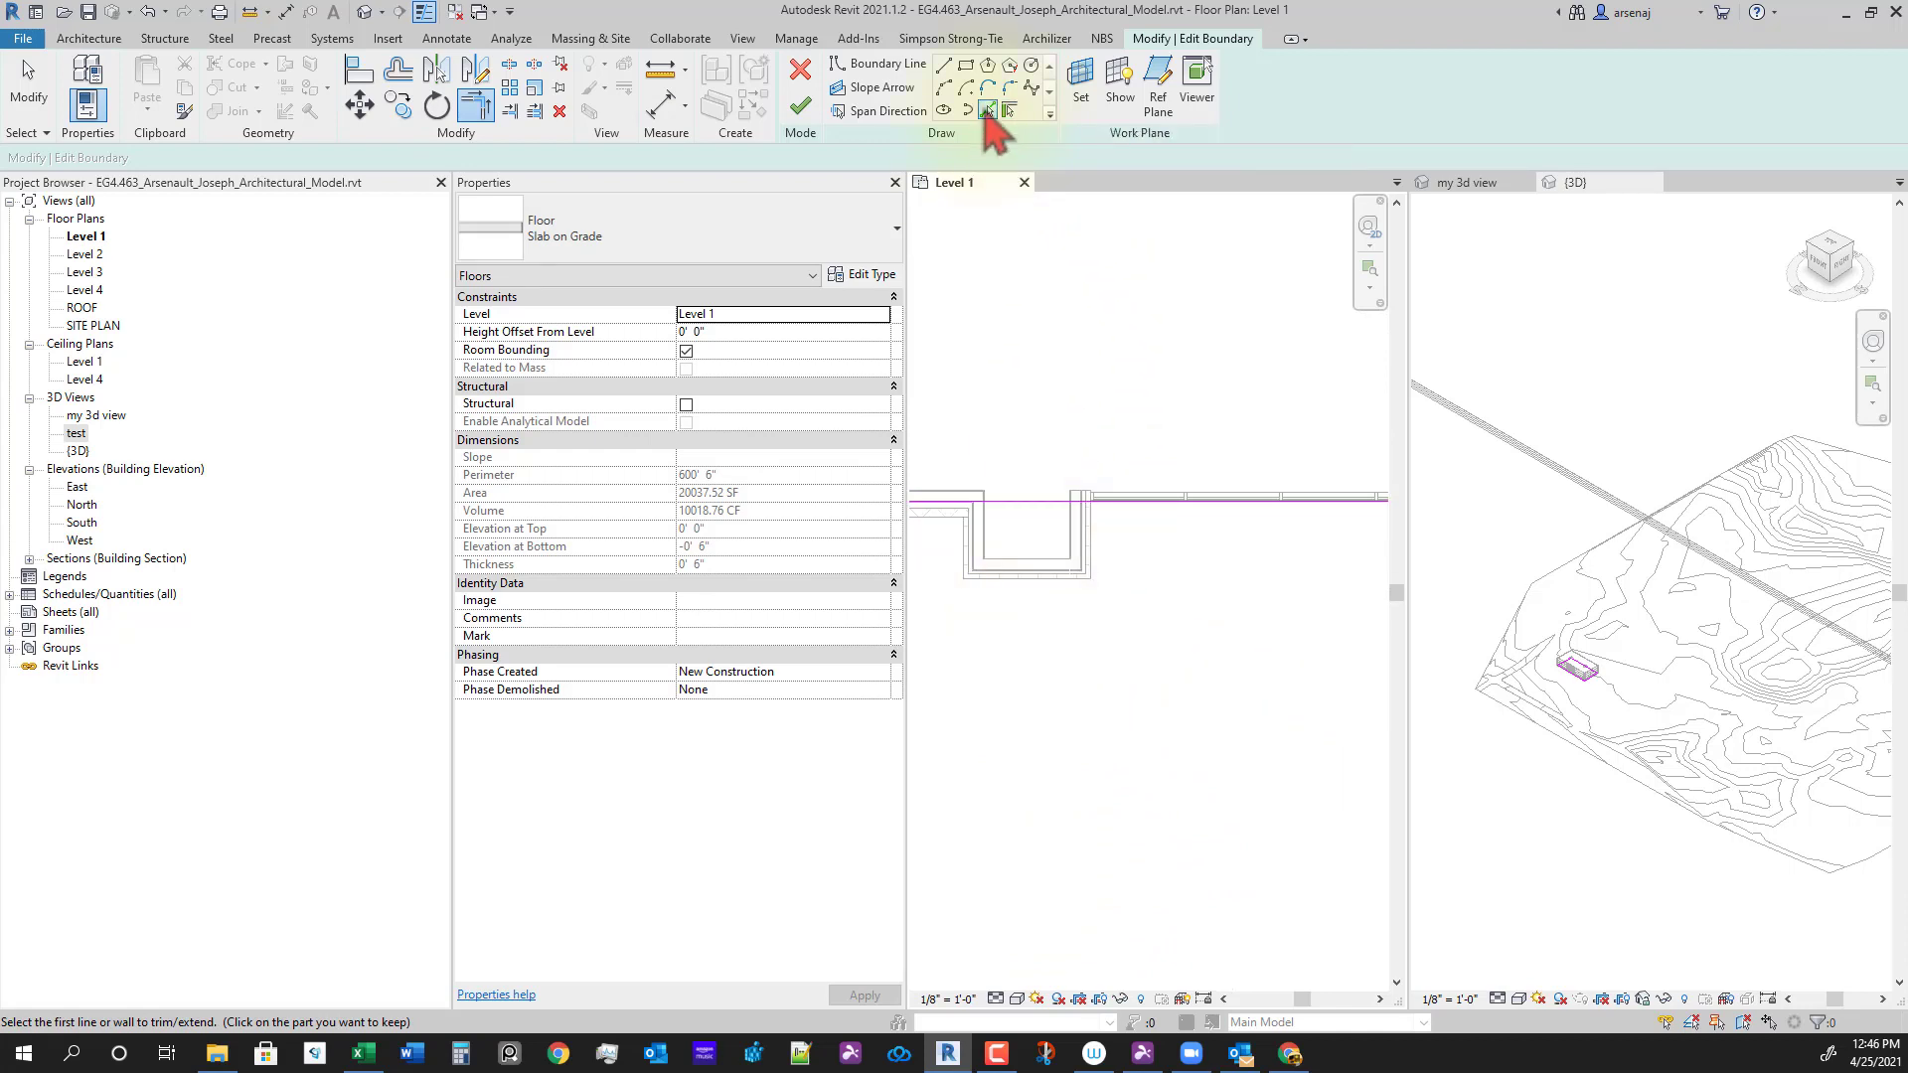
scroll(976, 506, up, 5)
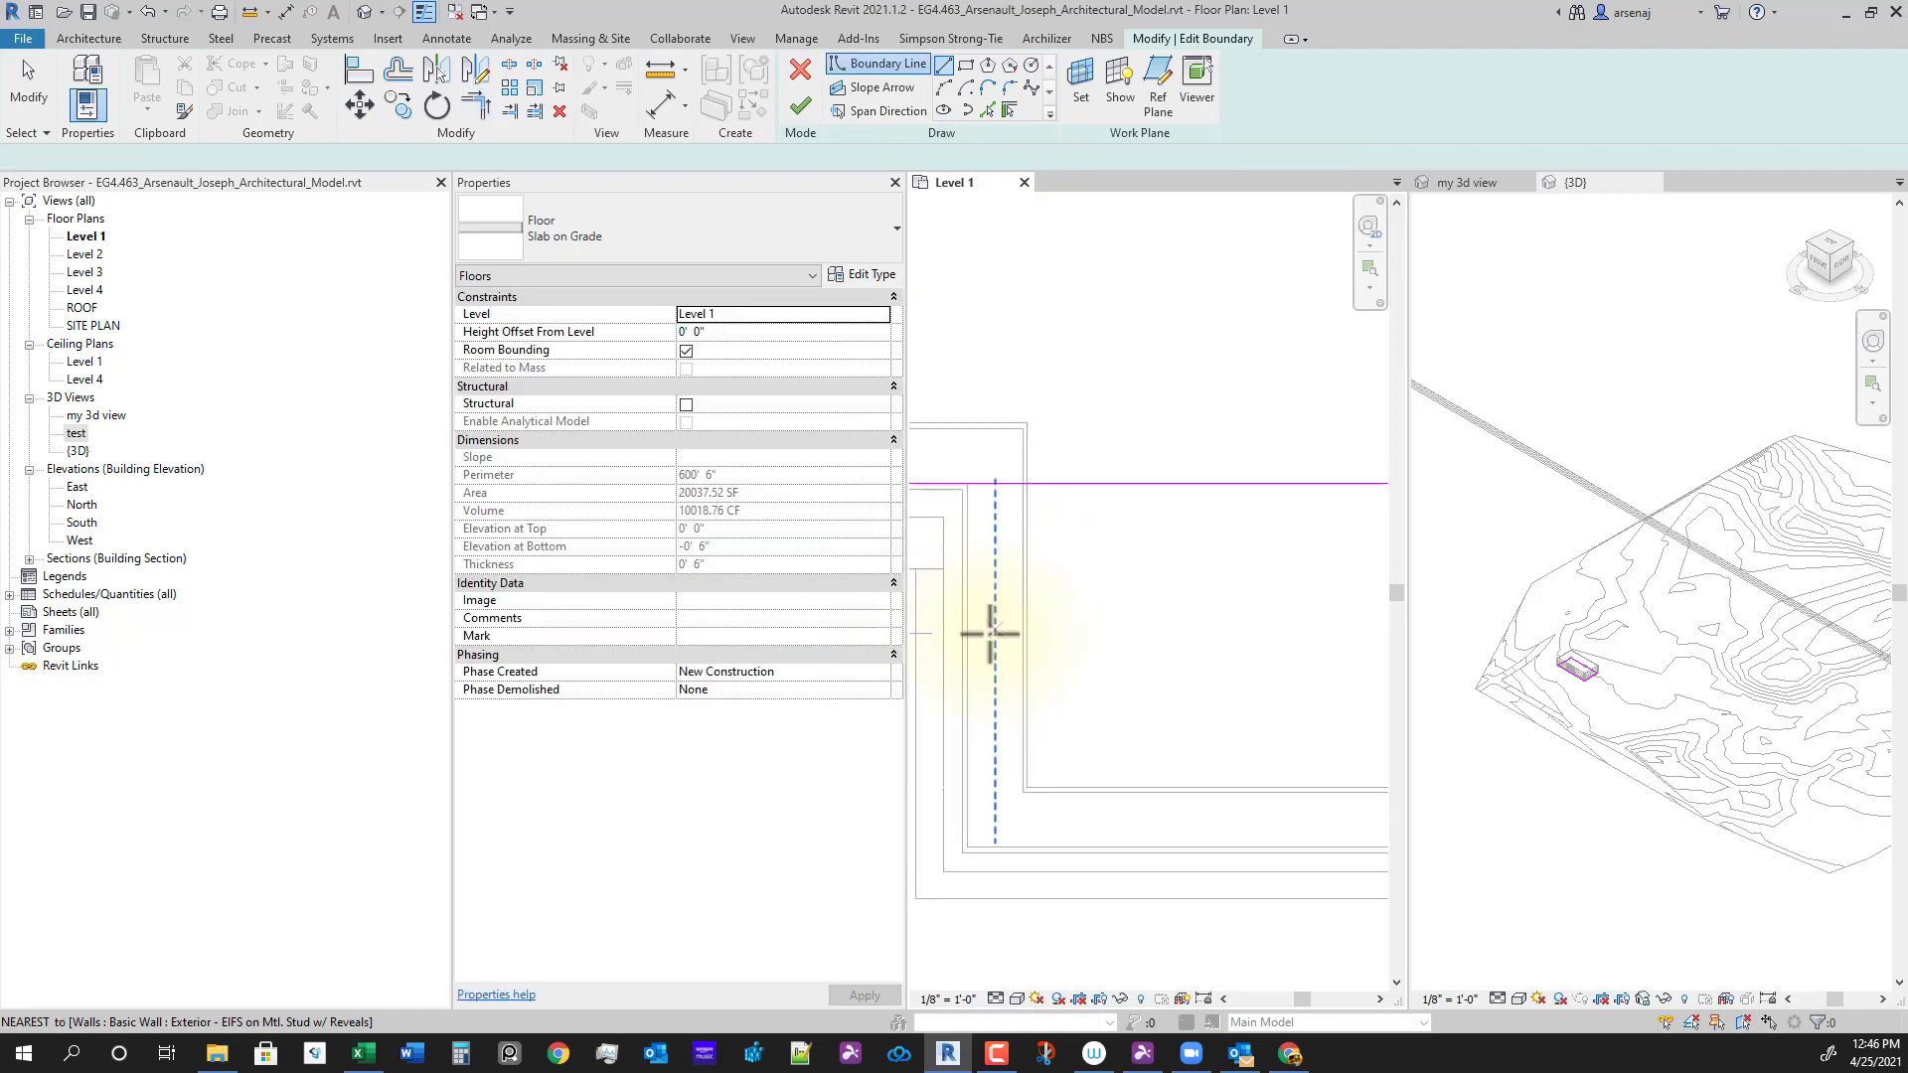
middle_drag(988, 635, 1159, 579)
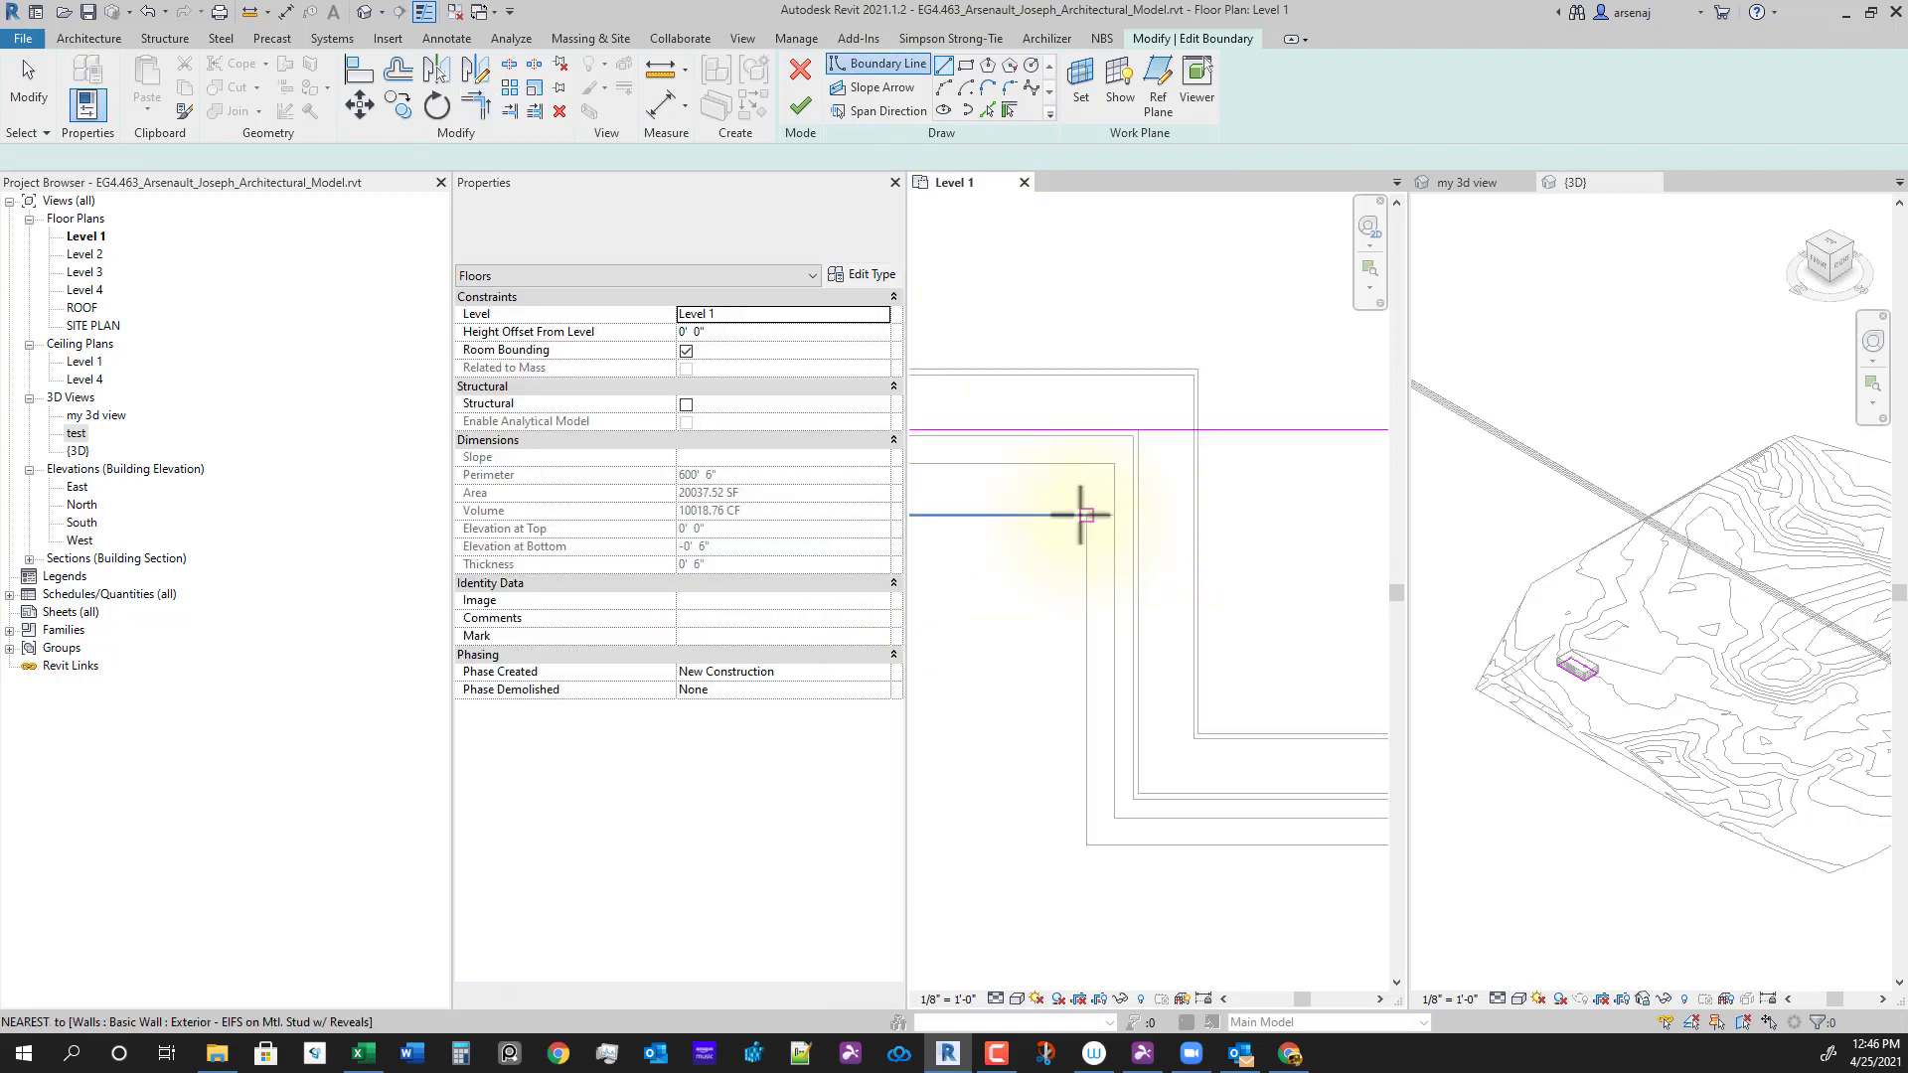
click(1141, 435)
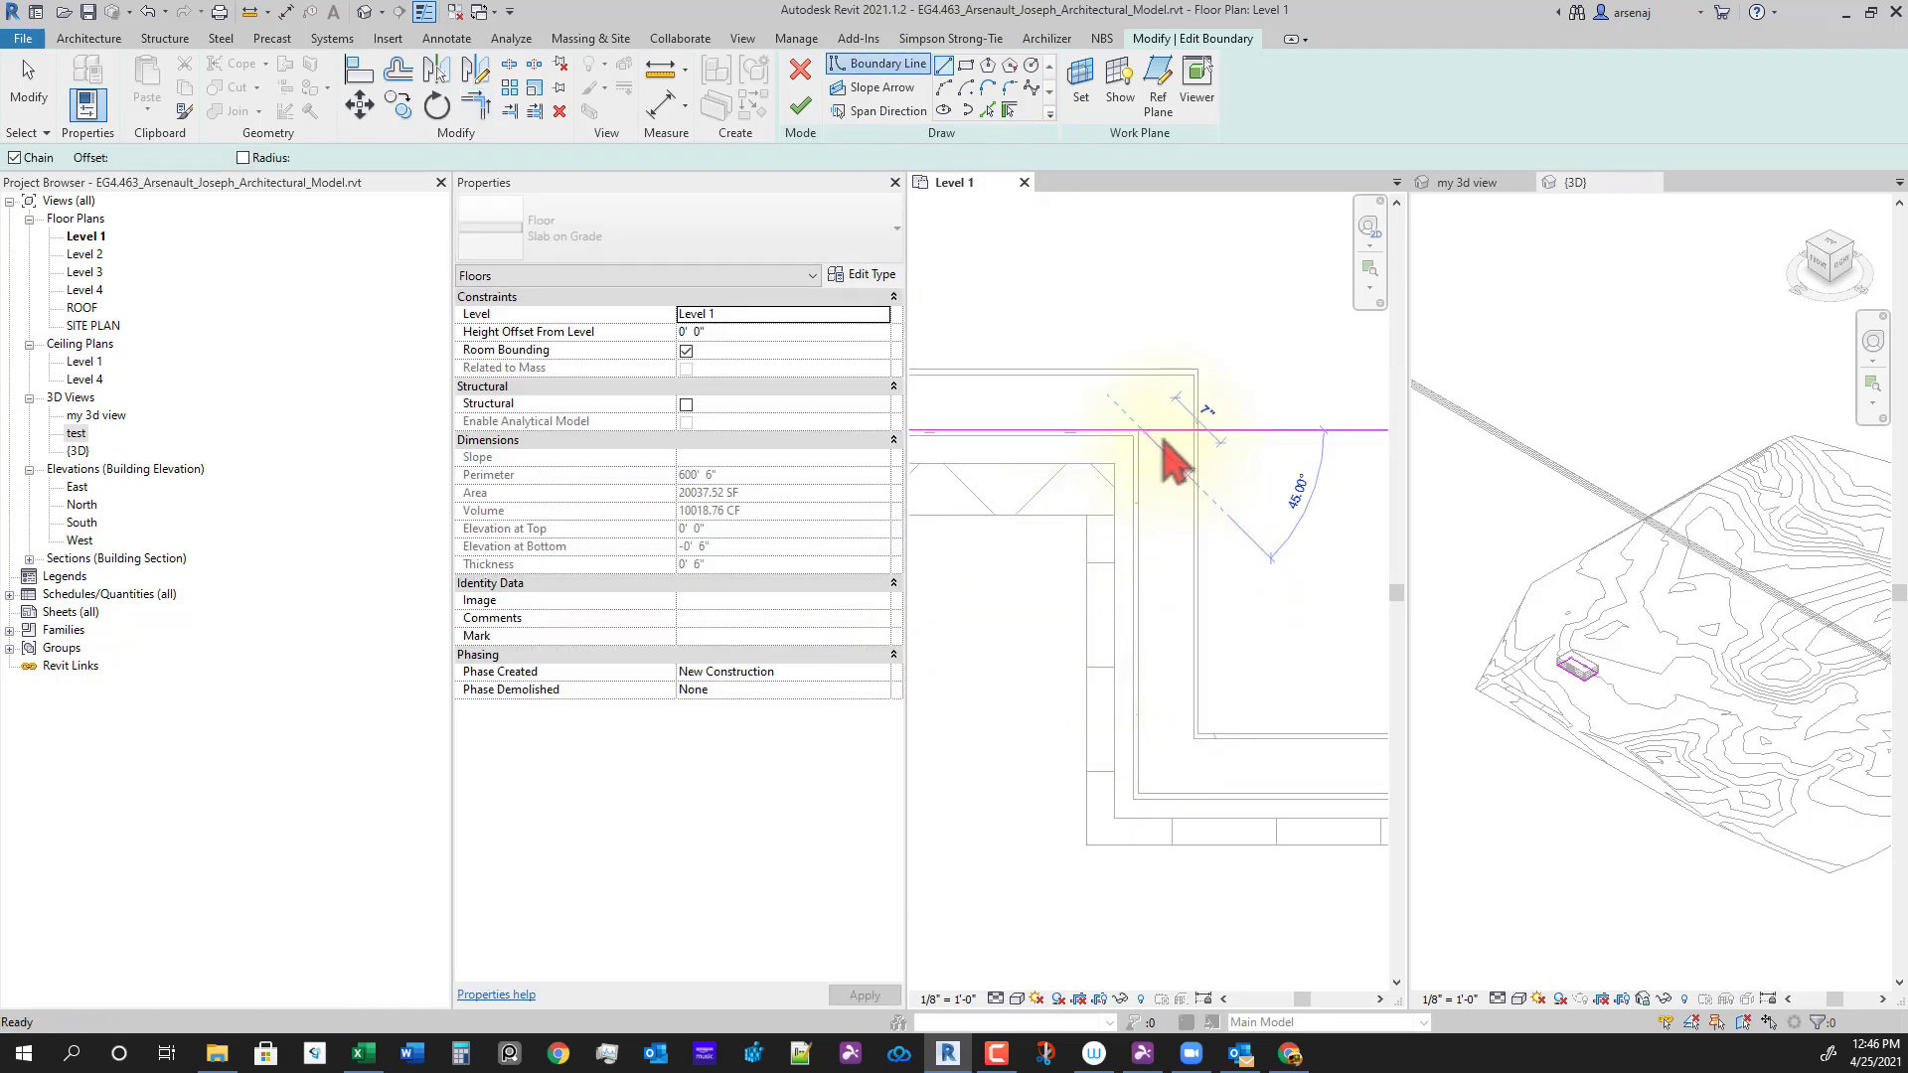
key(Escape)
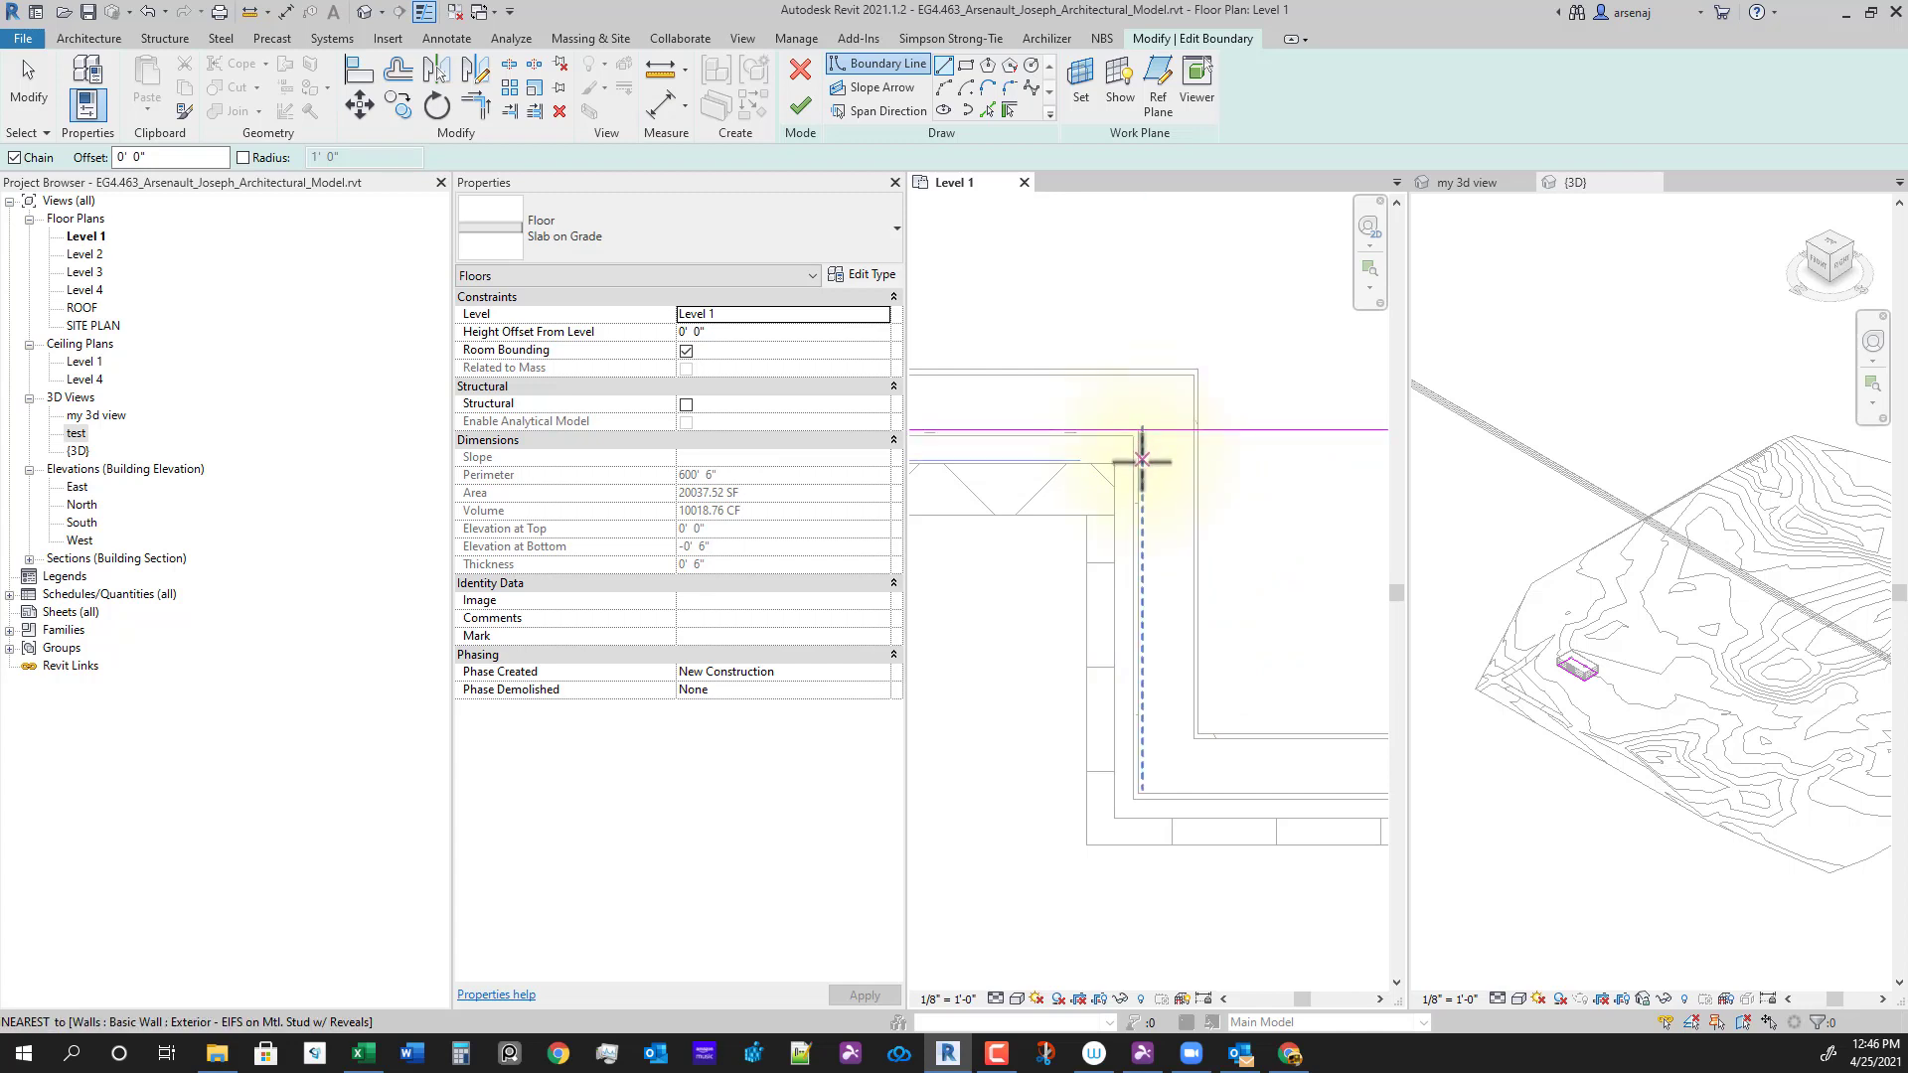
click(987, 109)
scroll(1143, 641, up, 2)
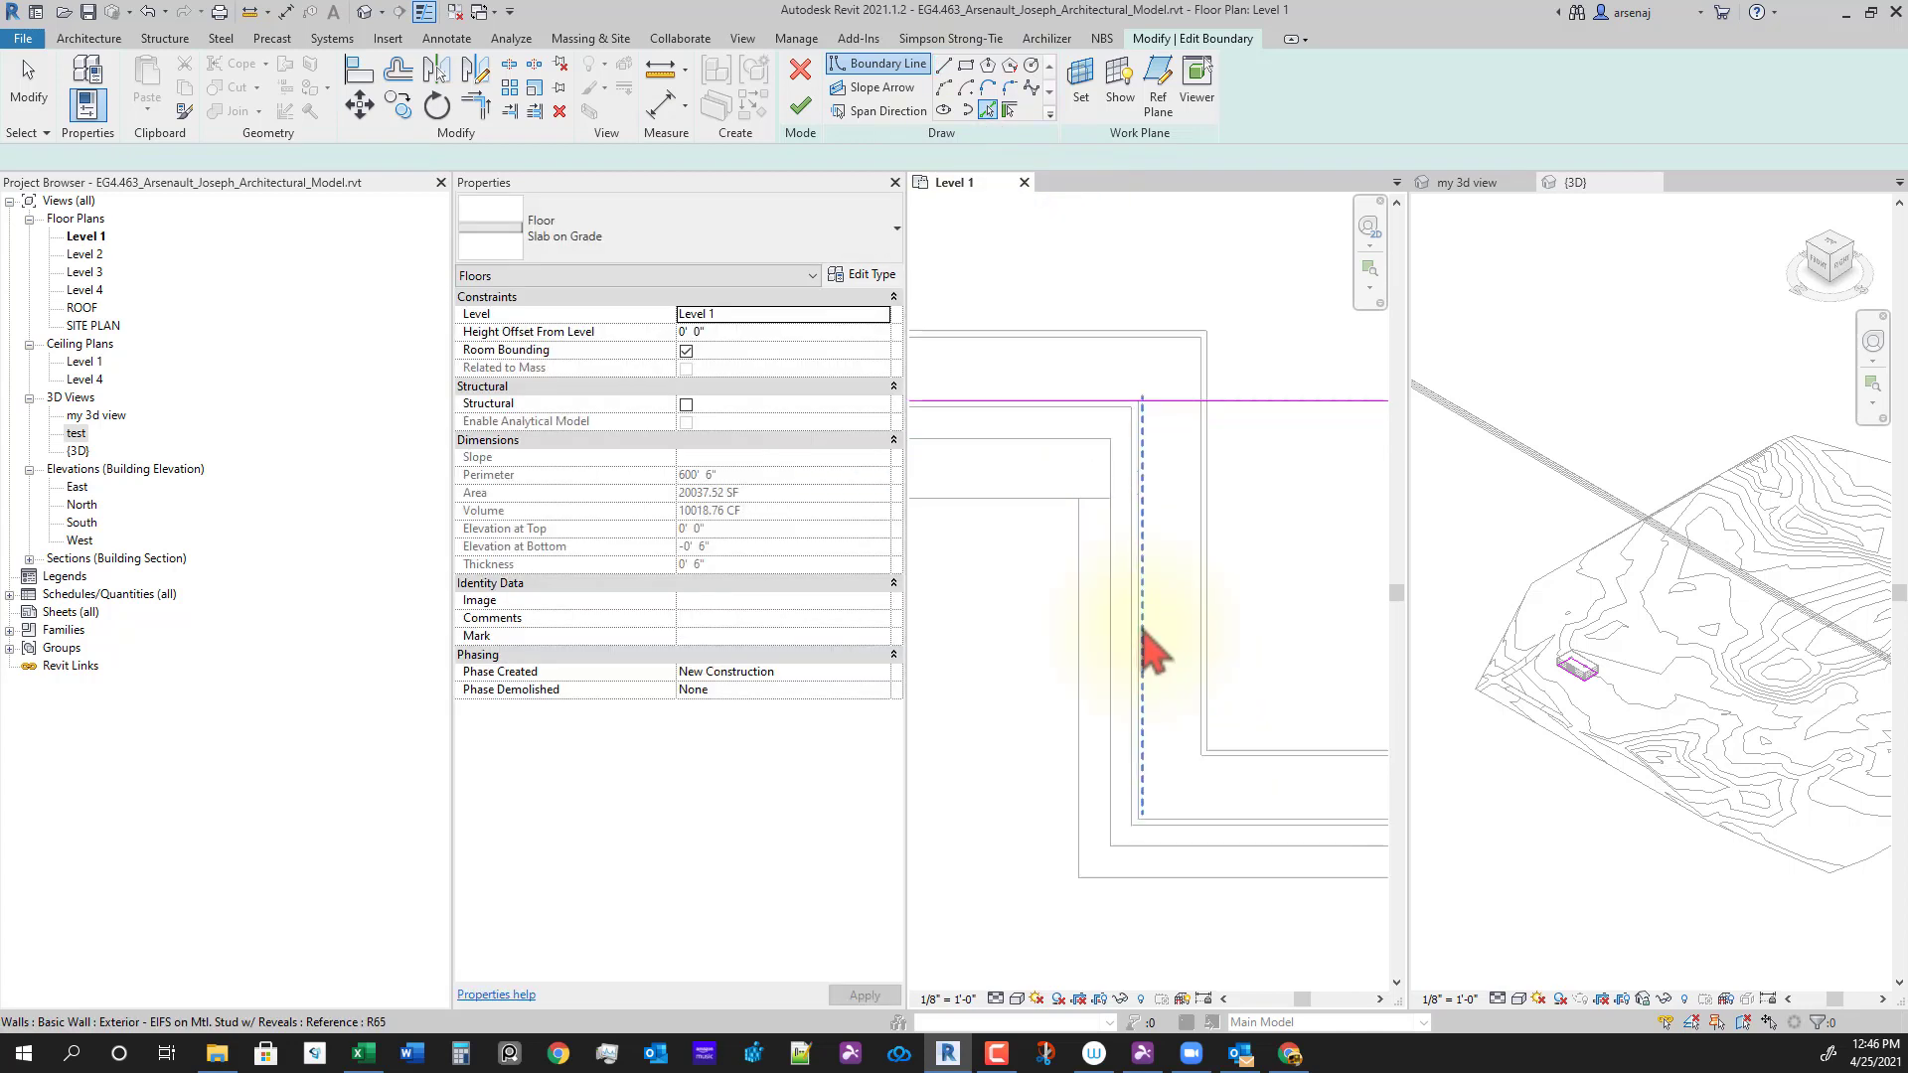
click(1143, 641)
click(1138, 624)
scroll(1138, 624, down, 4)
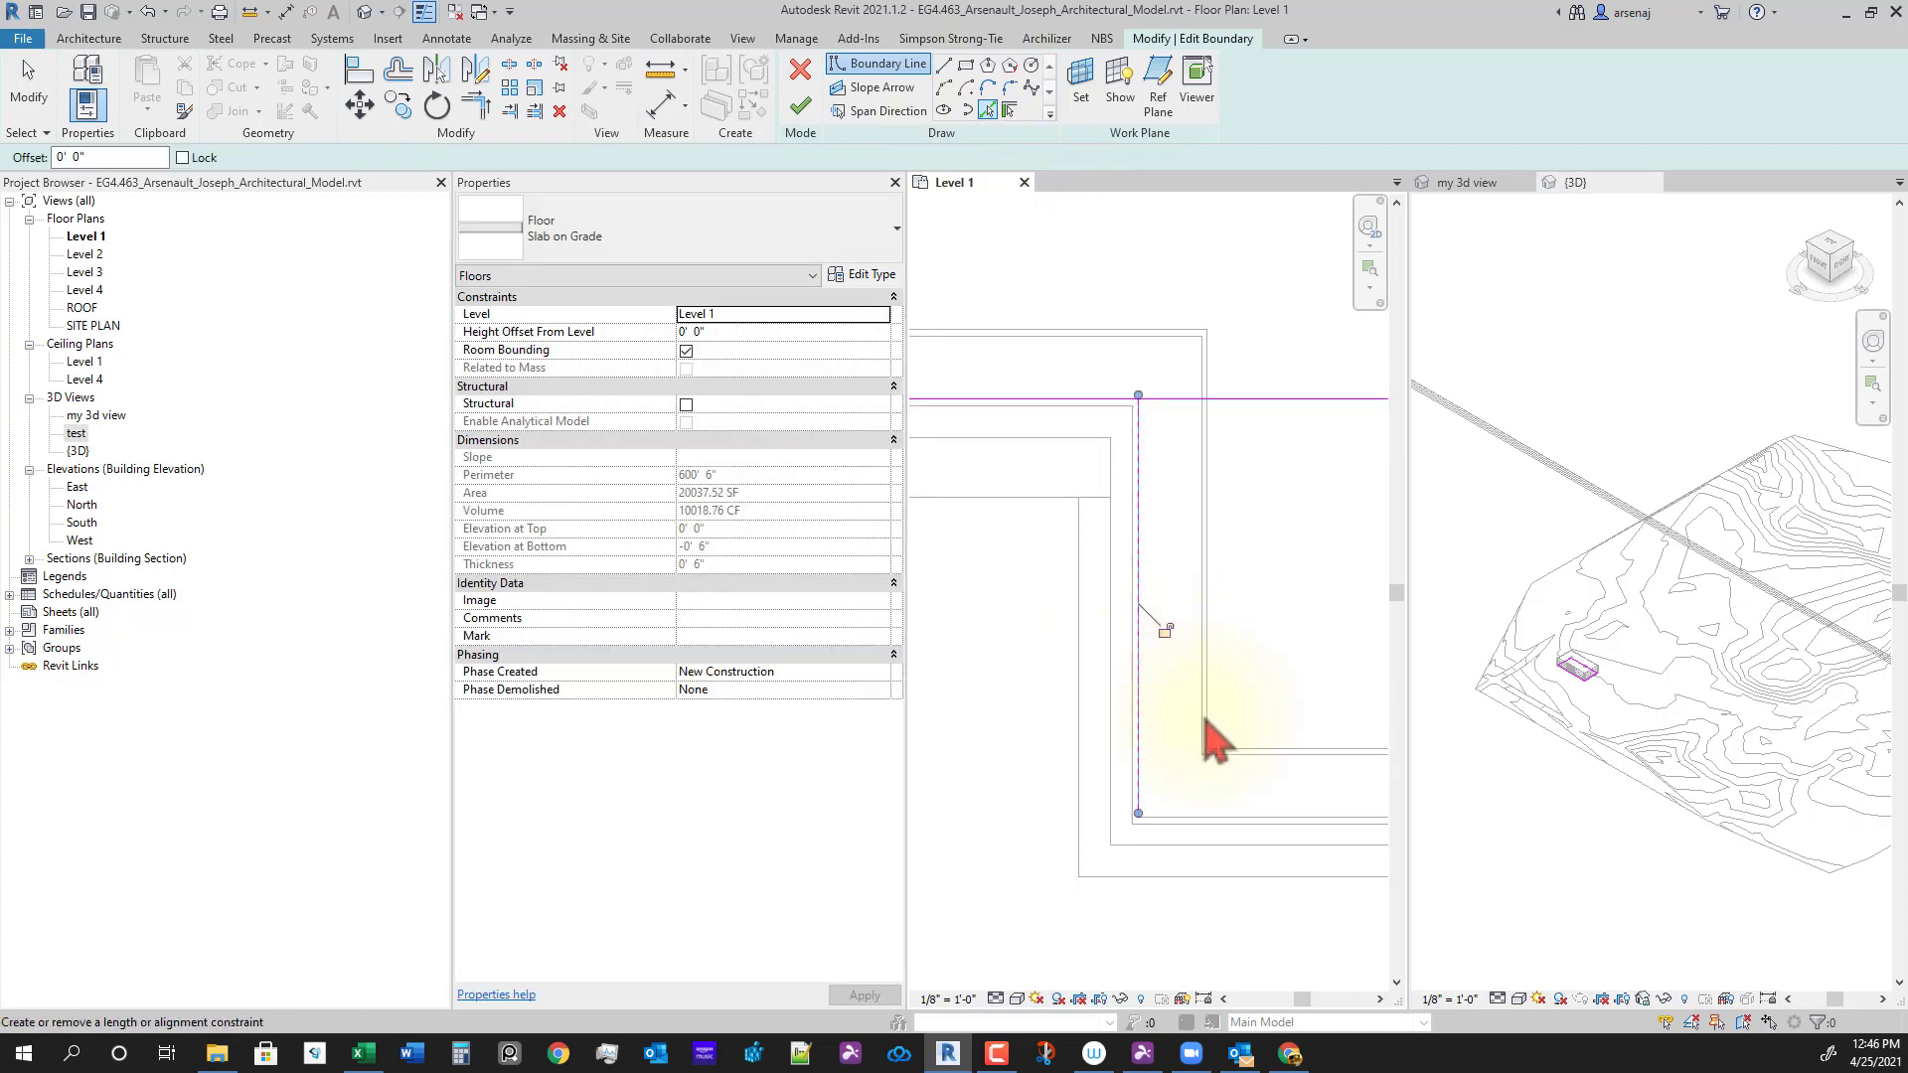
Step: Pick a slab boundary line along the south wall of the entrance's west projection
middle_drag(1362, 770, 1102, 705)
scroll(1106, 688, up, 2)
click(1131, 700)
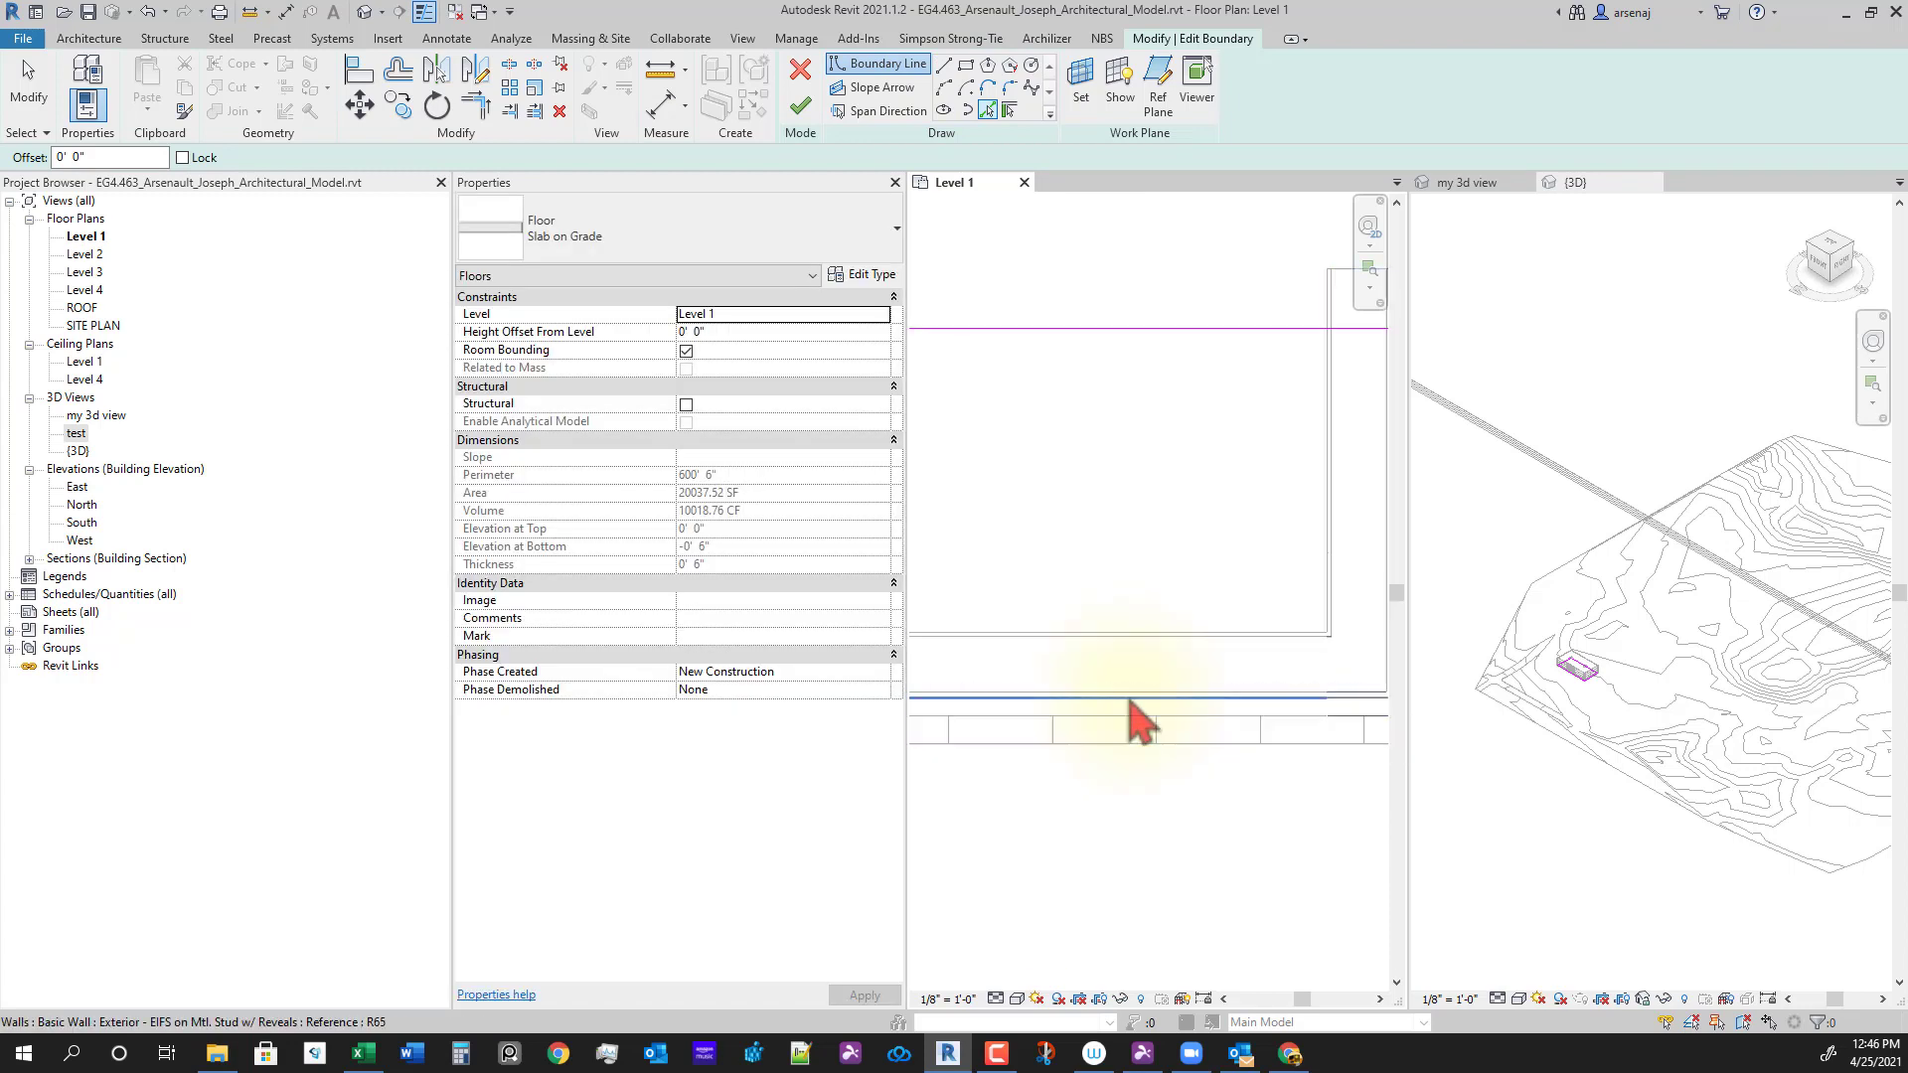
scroll(1148, 735, down, 1)
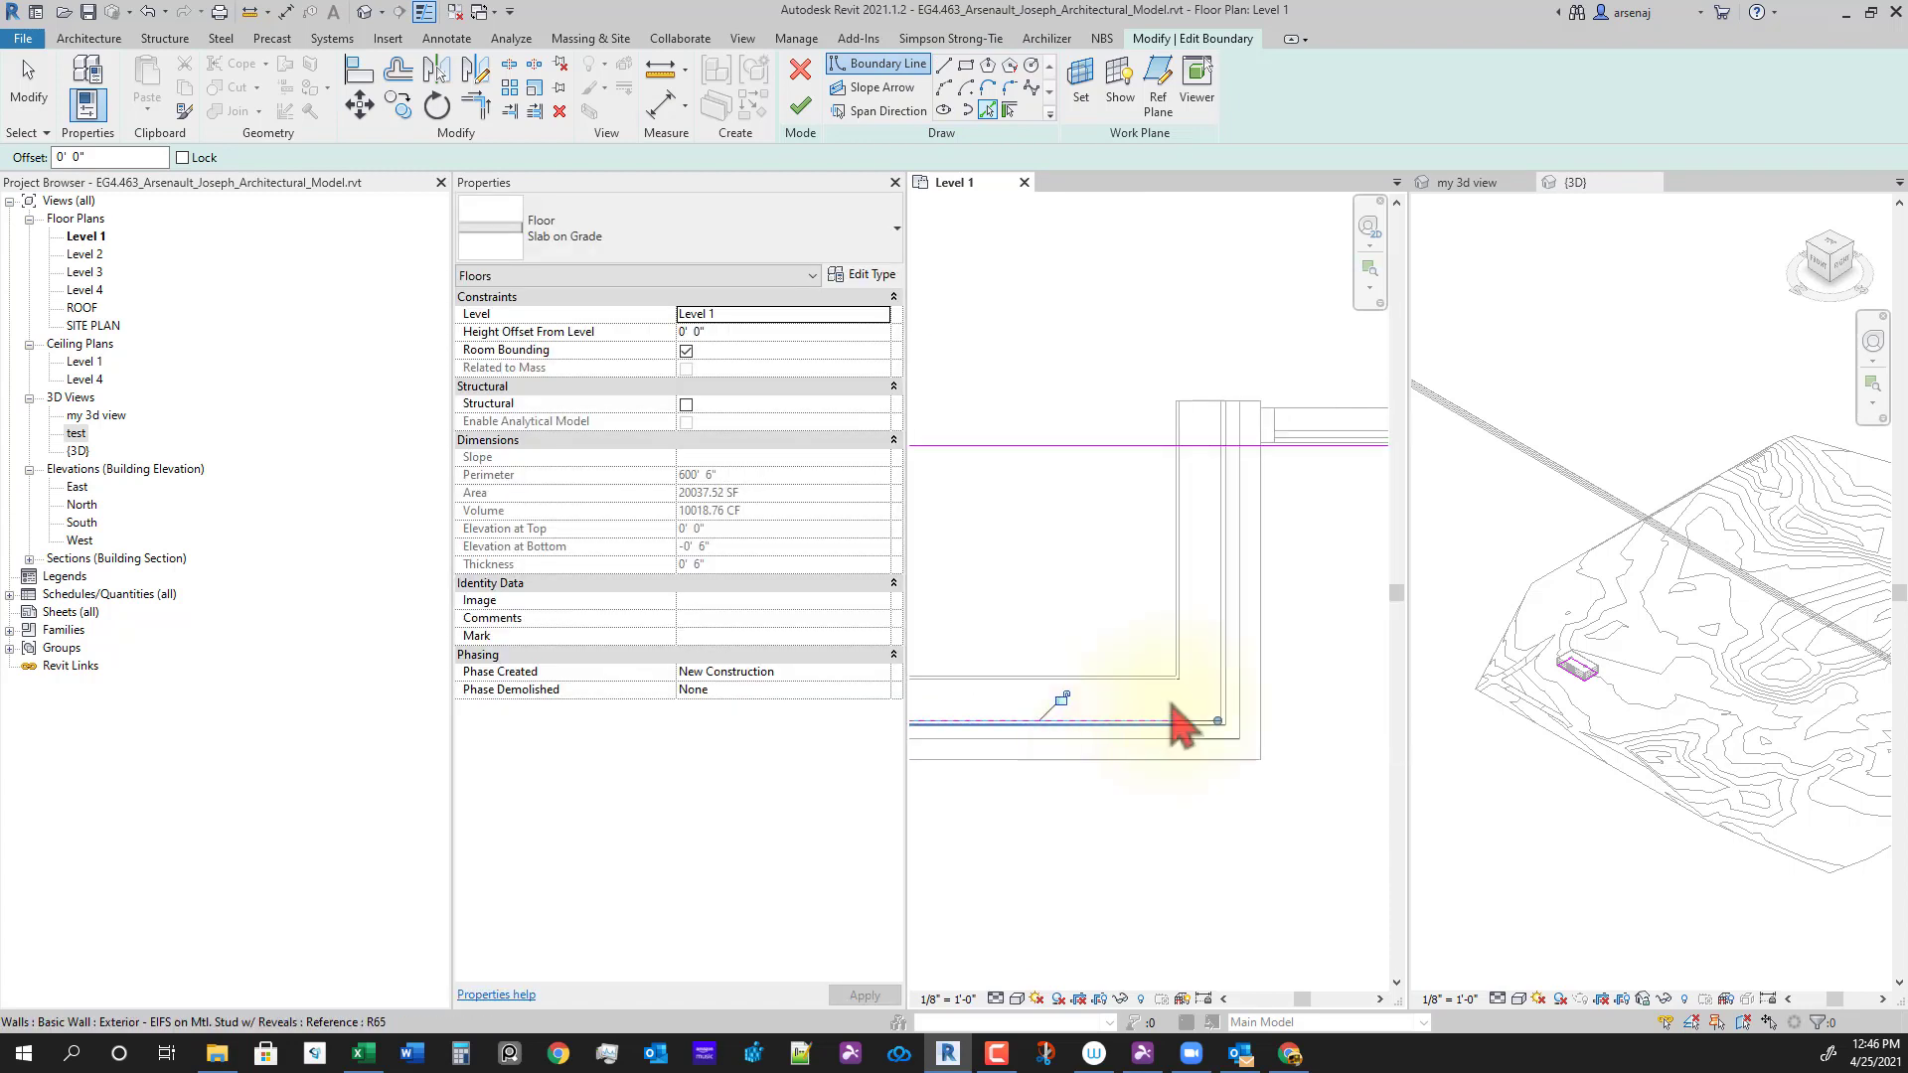
click(1224, 589)
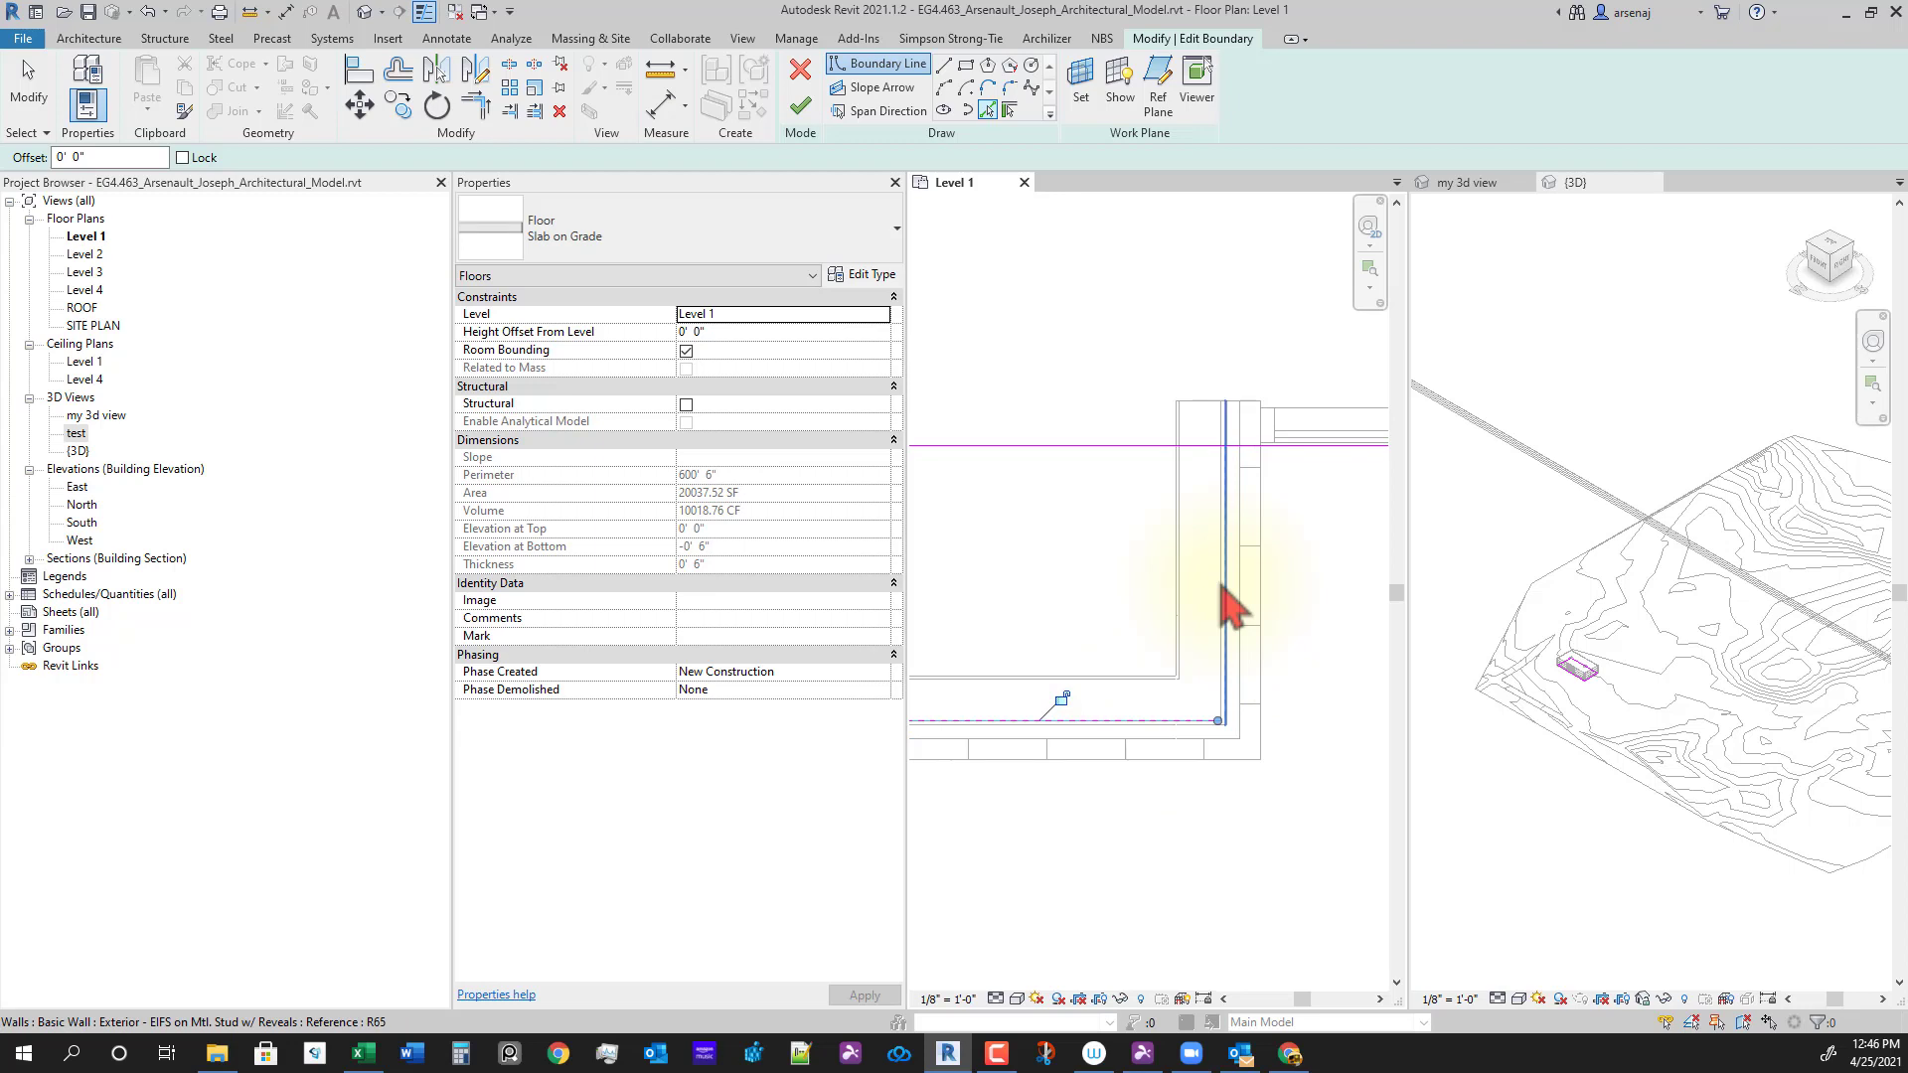
scroll(1256, 844, down, 2)
key(Escape)
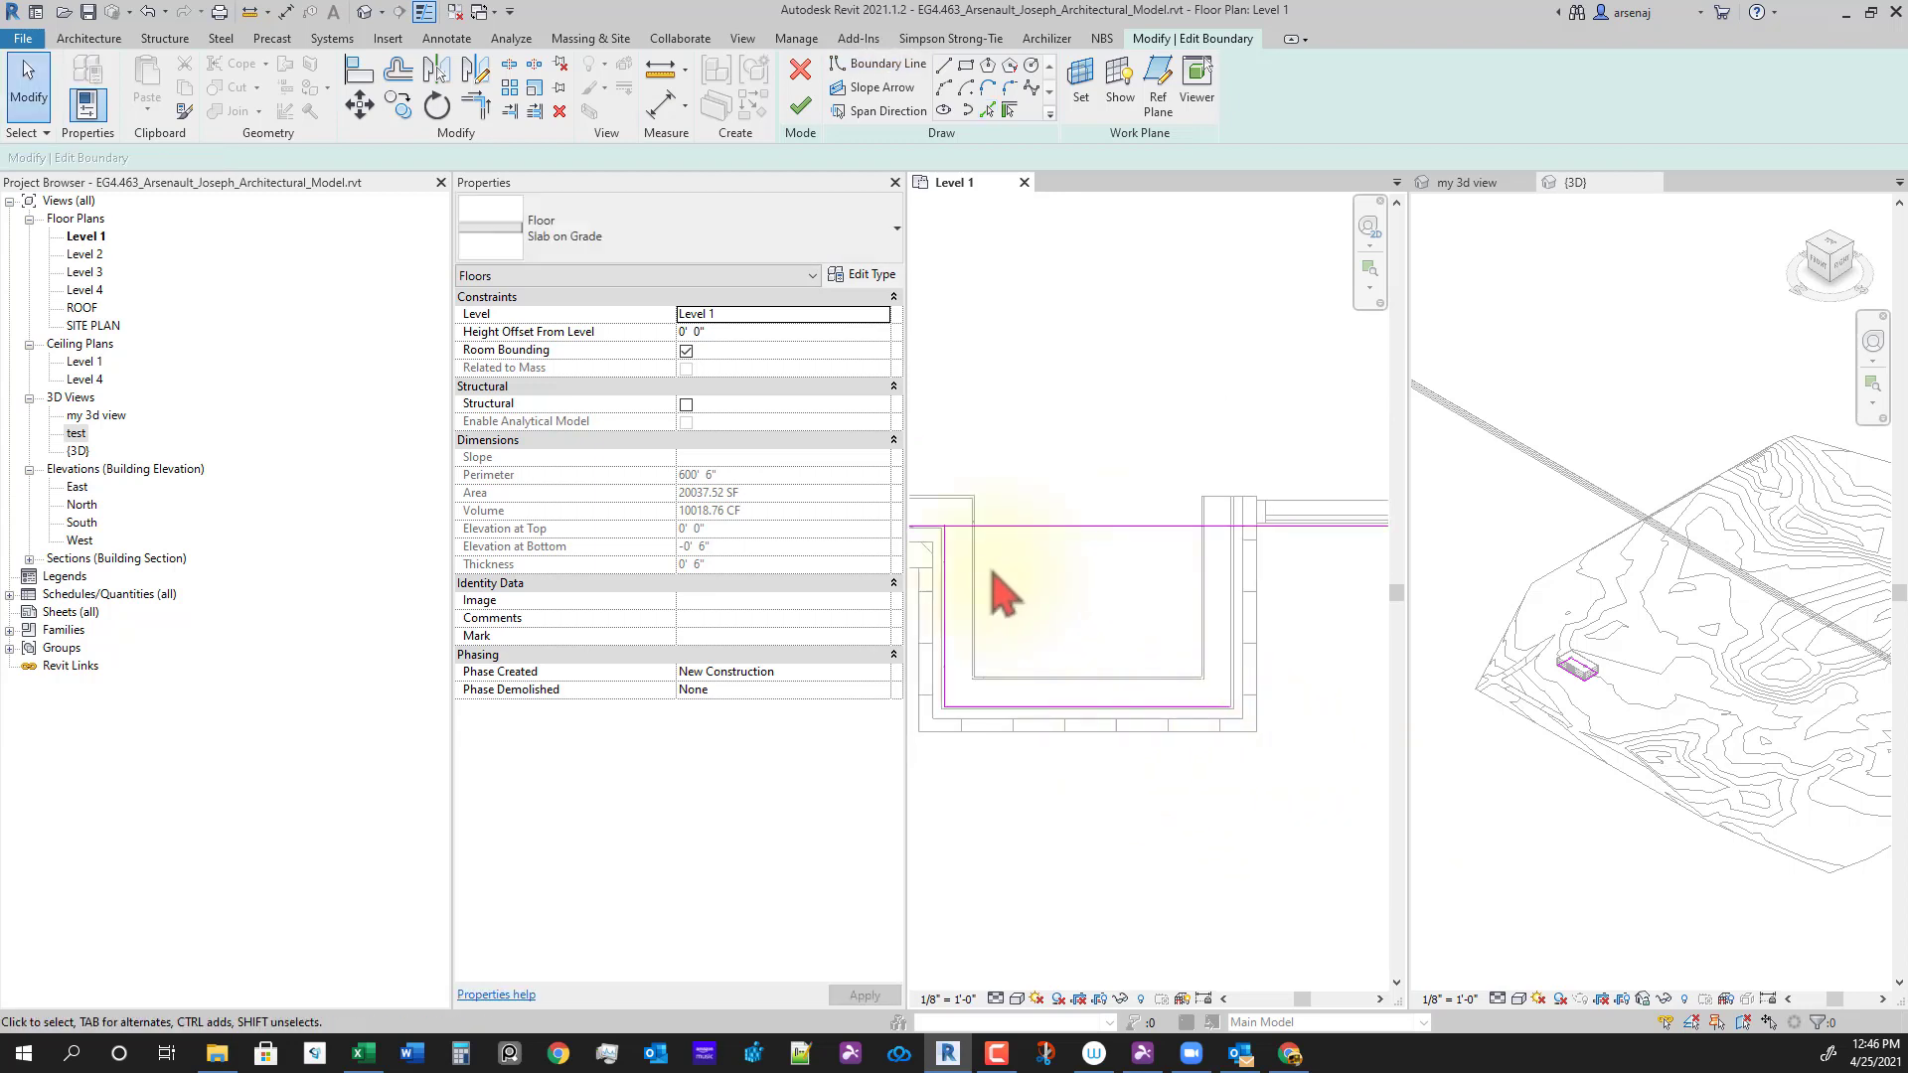
Step: Trim the main south boundary line into a corner with the west line of the entrance's west projection
key(t)
key(r)
click(923, 527)
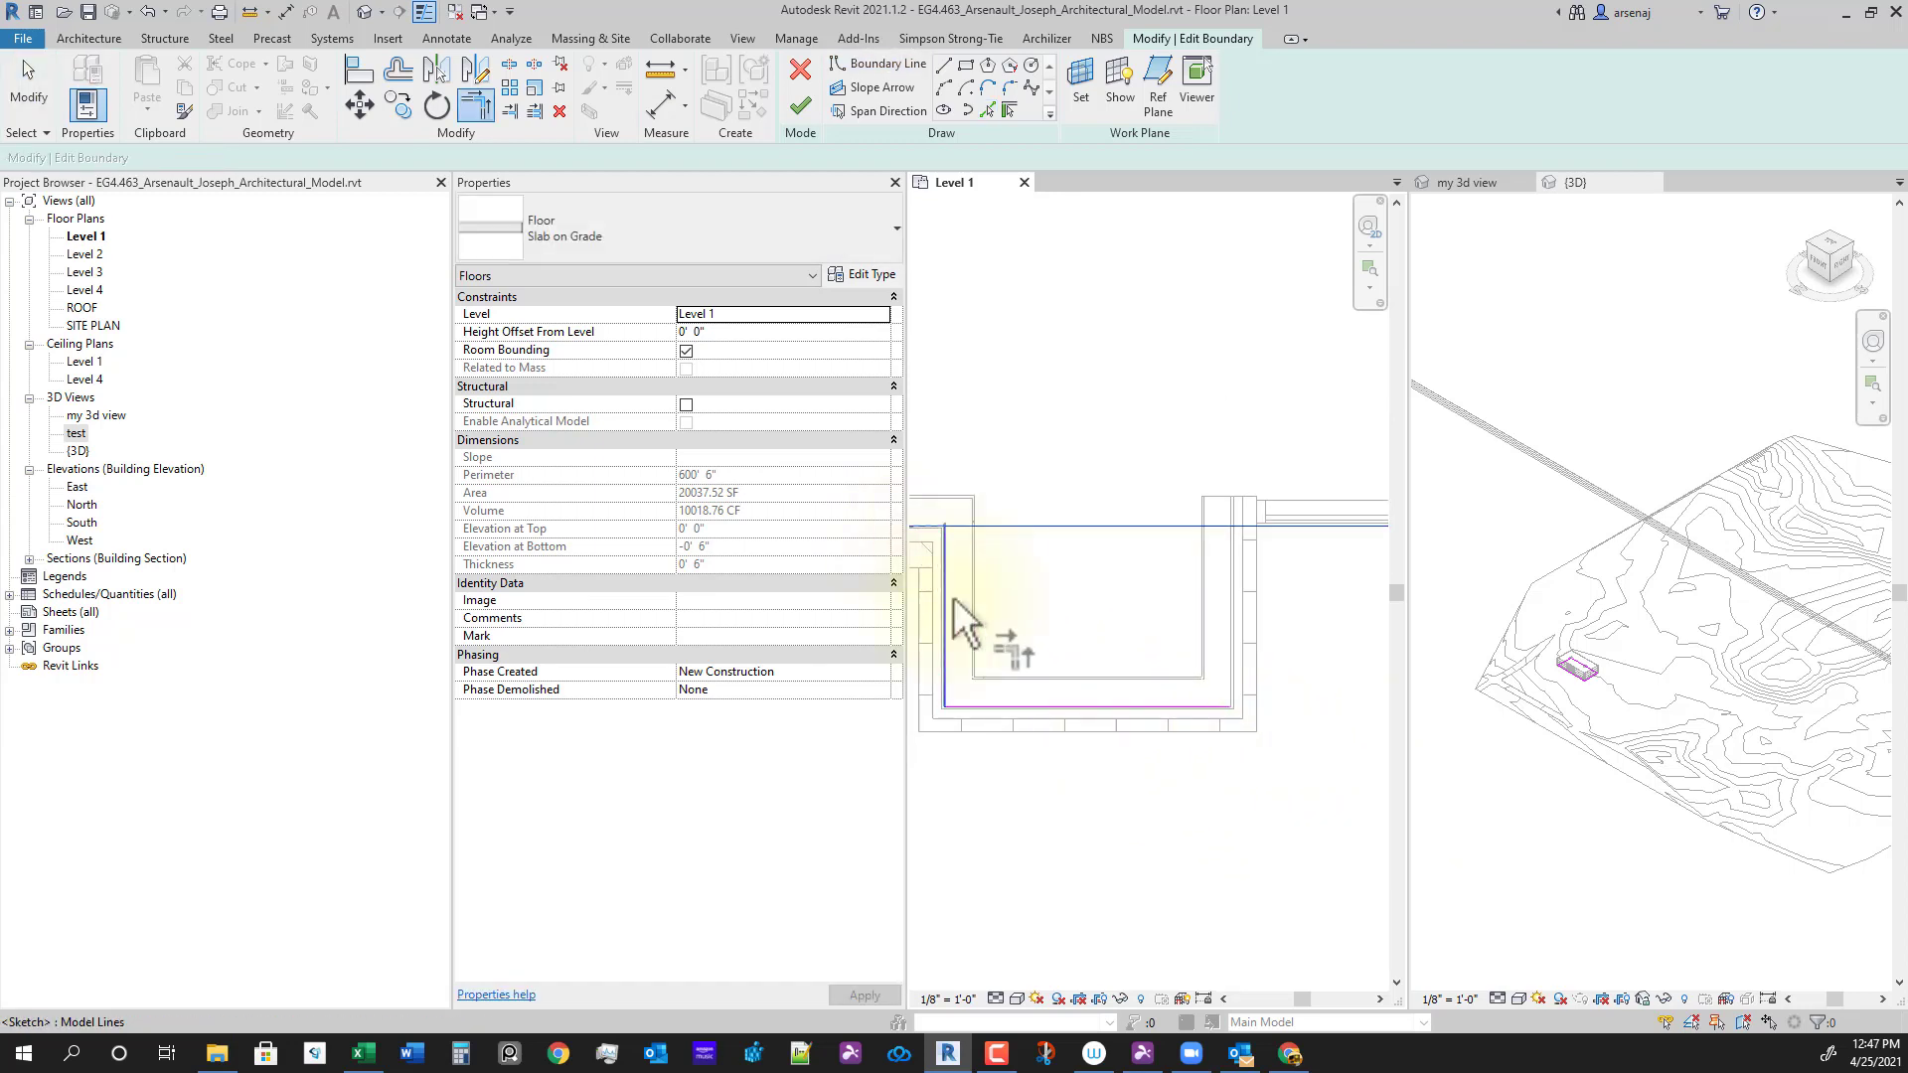
click(953, 599)
Step: Pick a slab boundary line along the east wall of the entrance's east projection
scroll(1057, 660, down, 1)
mouse_move(1178, 743)
middle_down()
mouse_move(1103, 700)
mouse_move(1078, 737)
middle_up()
scroll(1136, 720, down, 2)
scroll(997, 627, up, 1)
scroll(1000, 644, down, 1)
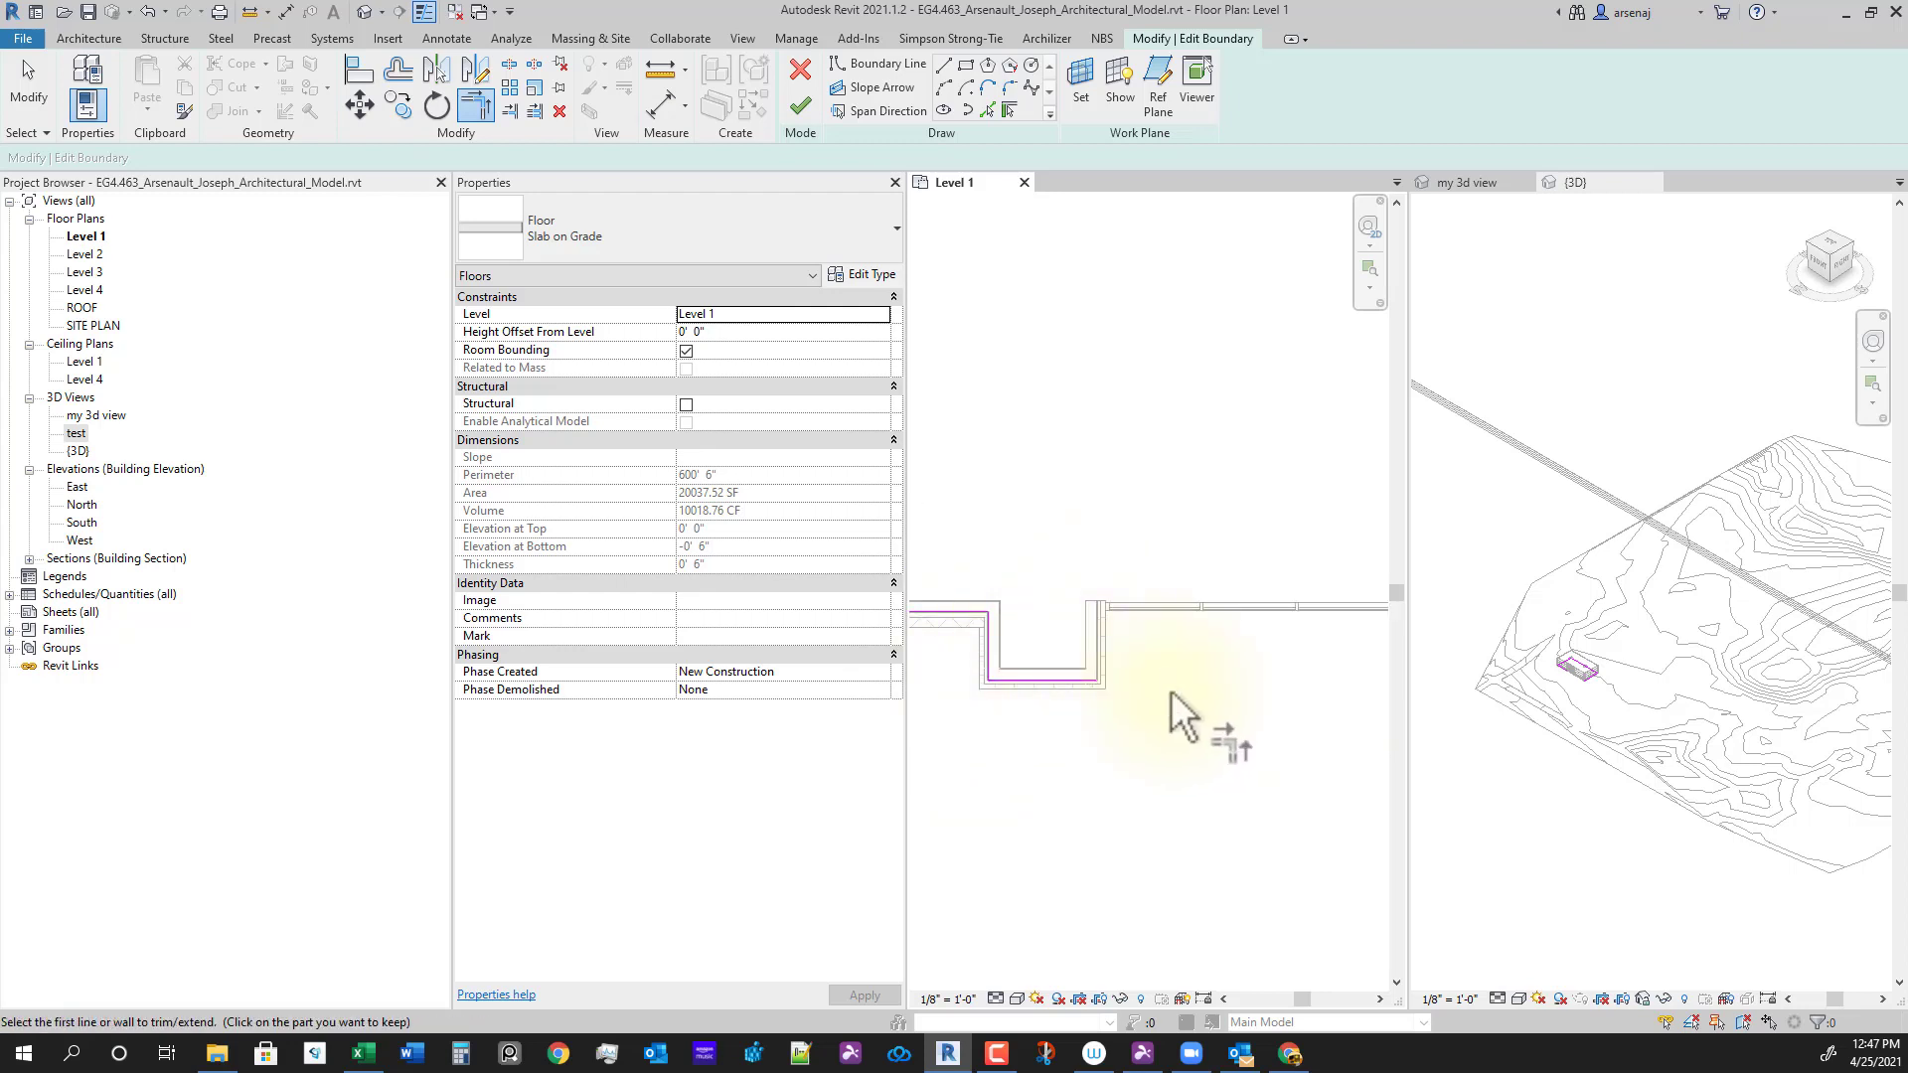
scroll(1218, 774, down, 2)
middle_drag(1218, 774, 892, 715)
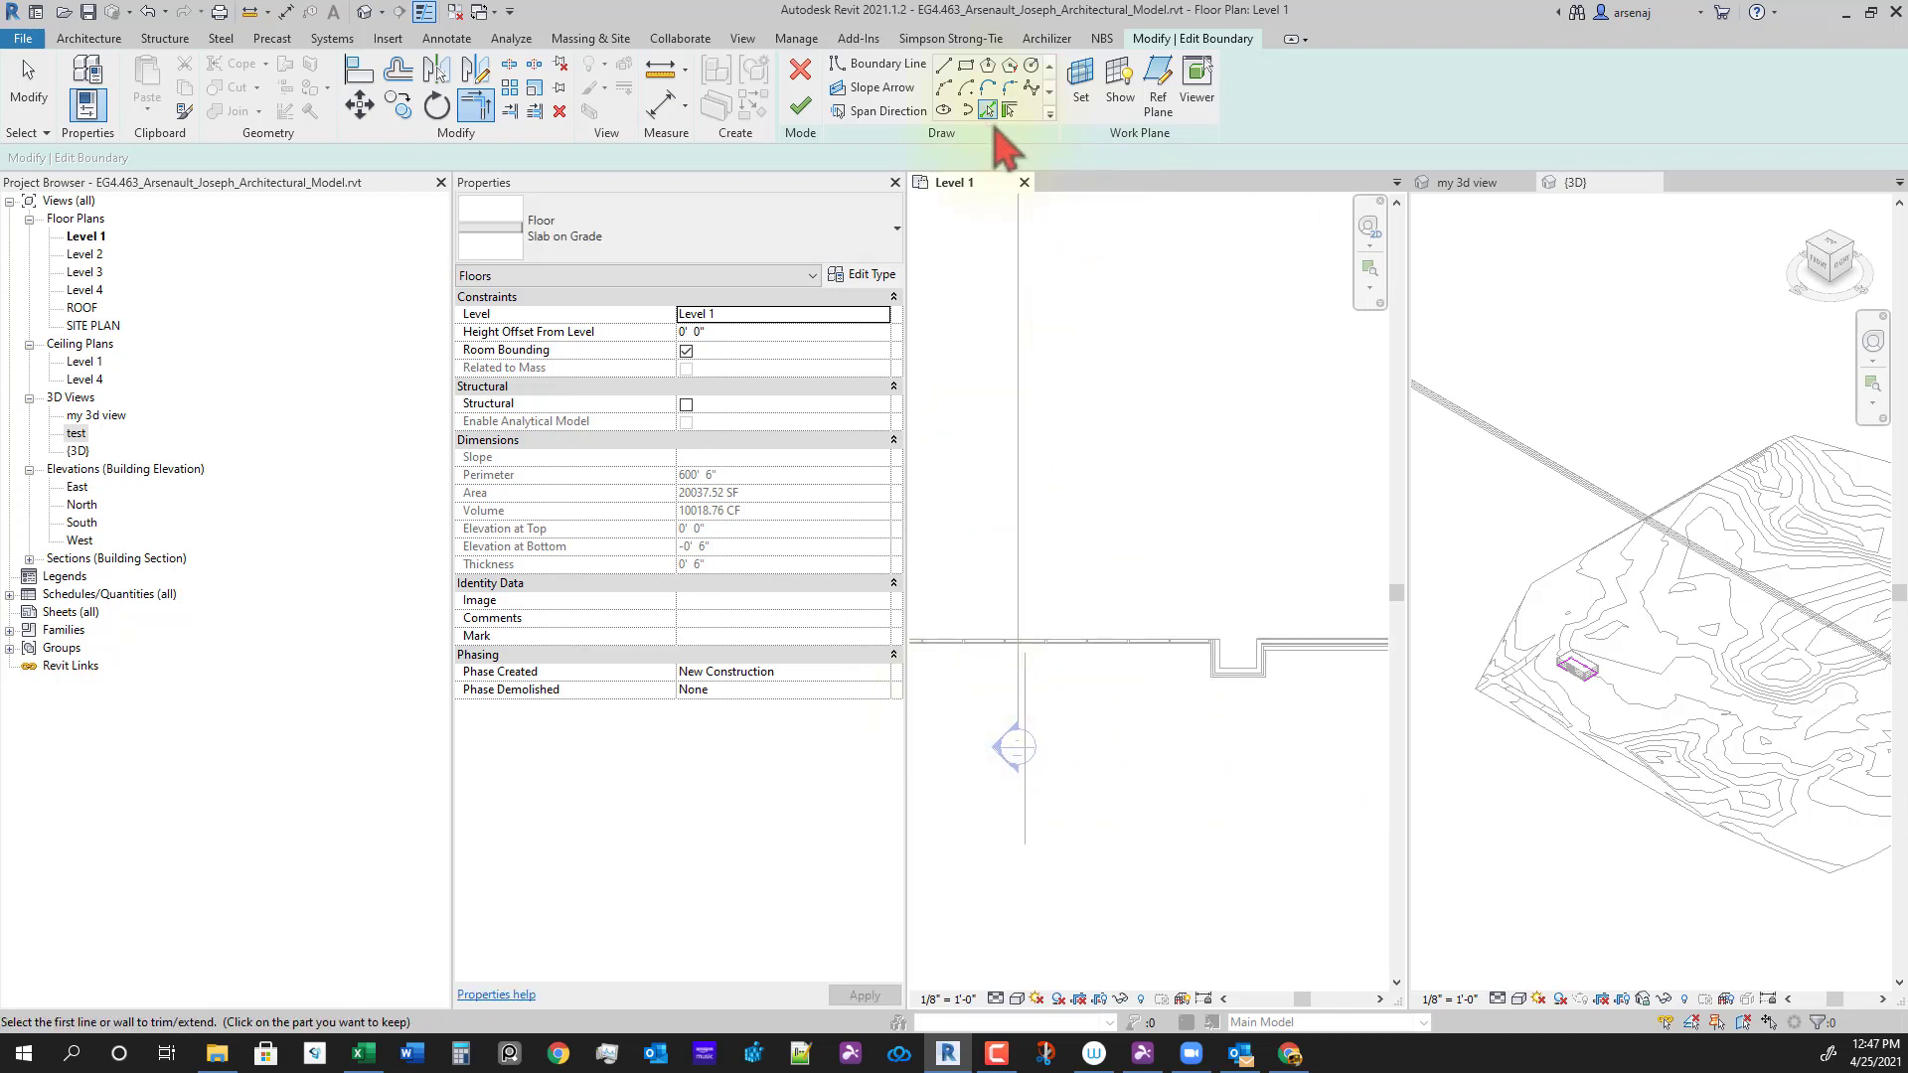
click(991, 114)
scroll(1242, 701, up, 2)
scroll(1311, 595, up, 4)
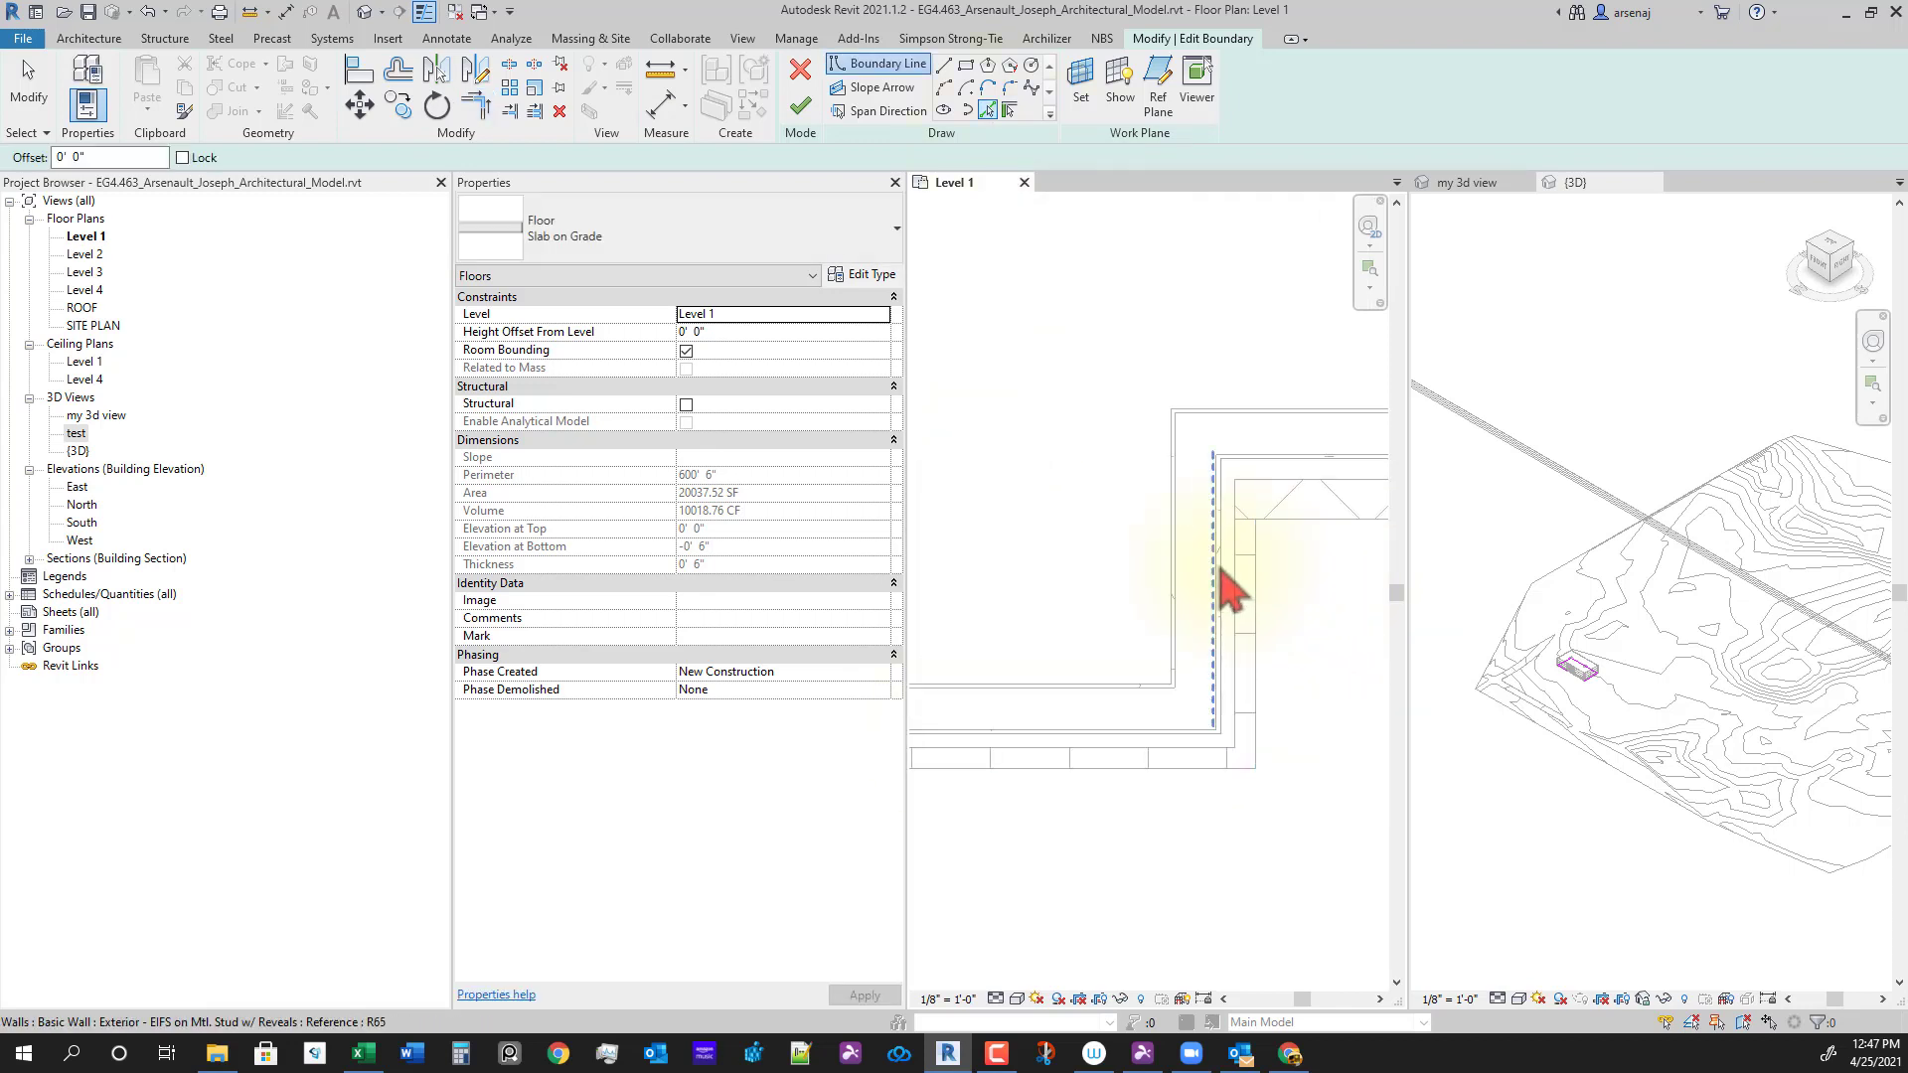
click(1222, 587)
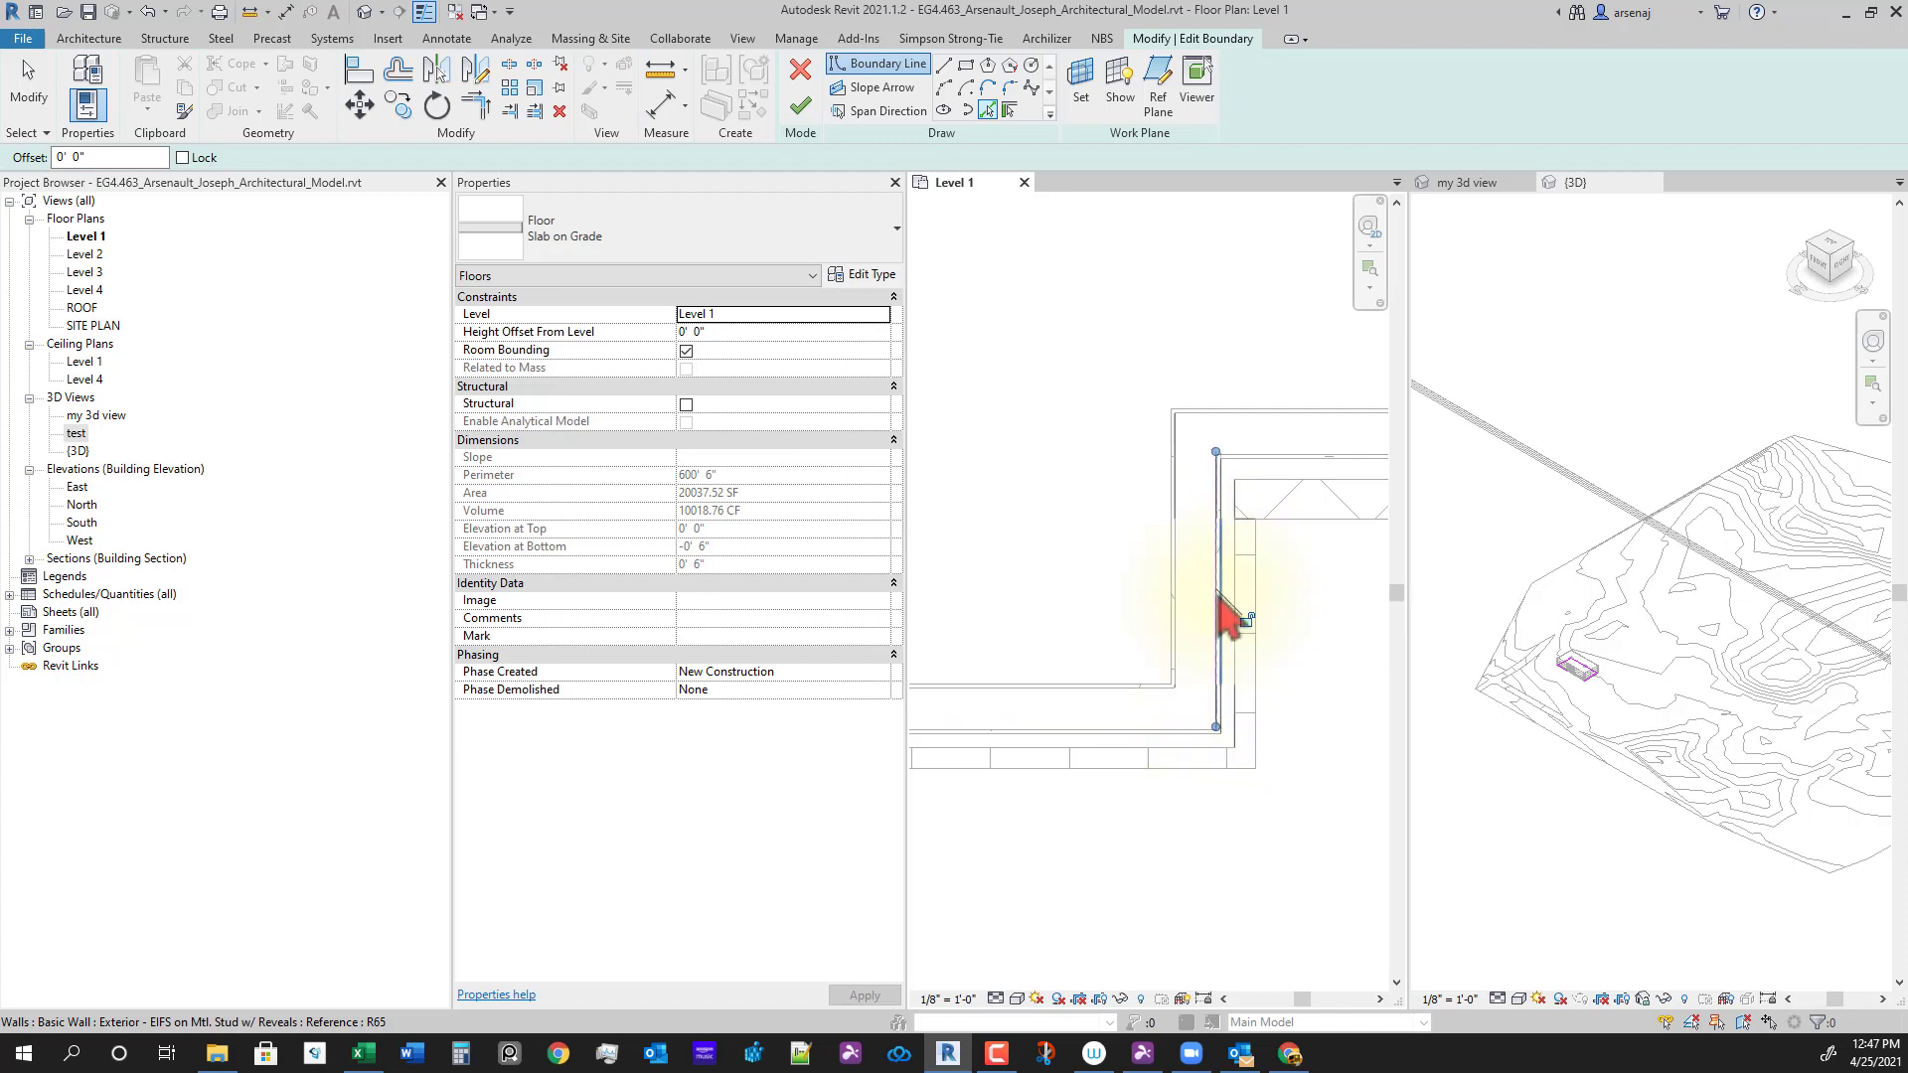
click(1224, 604)
Step: Trim the east projection's east boundary line into a corner with the west projection's south line, extending the boundary straight across the entrance
scroll(1135, 726, down, 3)
middle_drag(1105, 809, 1257, 786)
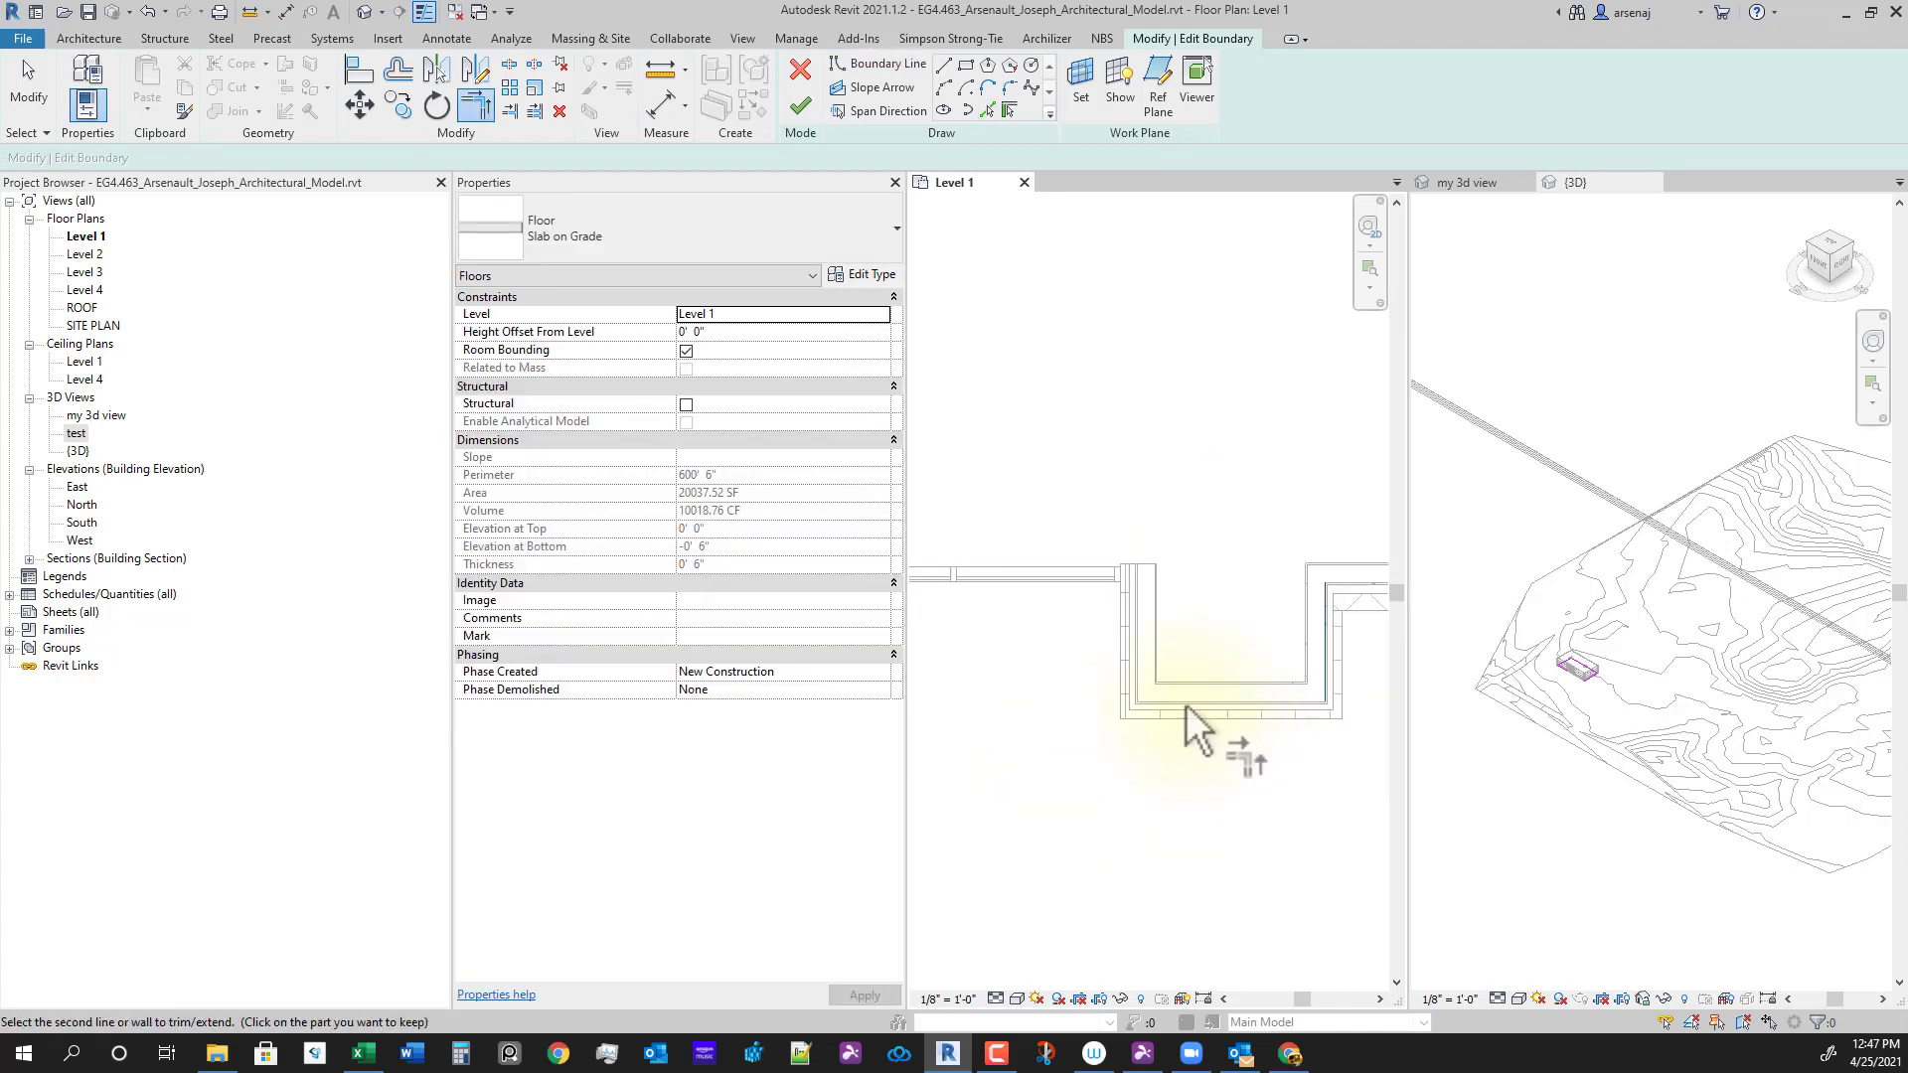
scroll(1228, 695, down, 3)
mouse_move(1033, 748)
middle_down()
mouse_move(1198, 720)
mouse_move(1278, 731)
mouse_move(1102, 709)
mouse_move(1150, 733)
mouse_move(1321, 725)
mouse_move(1174, 672)
mouse_move(1159, 694)
middle_up()
scroll(1074, 727, down, 4)
scroll(1150, 734, up, 1)
scroll(1329, 732, down, 2)
scroll(1159, 695, up, 3)
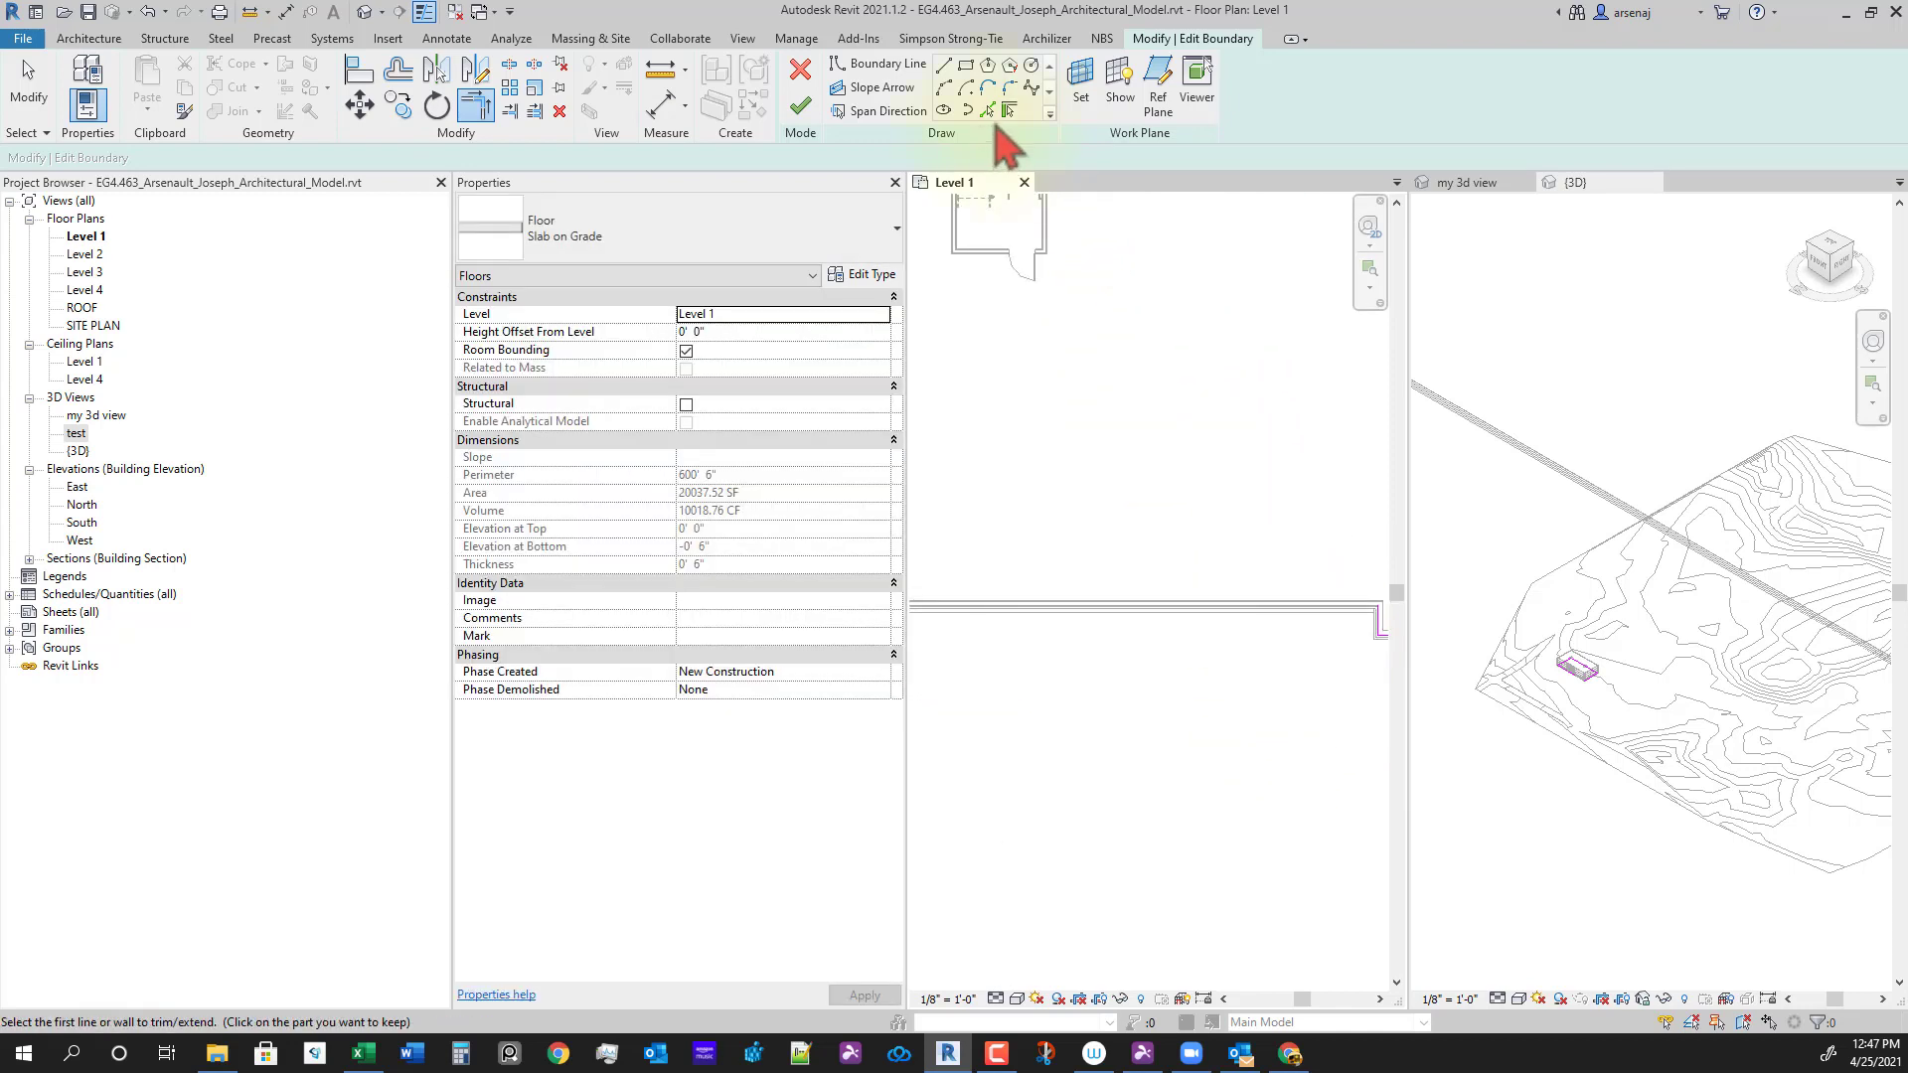
Step: Pick a slab boundary line along the main south wall between the entrance and the southeast corner
key(Escape)
scroll(1073, 648, up, 3)
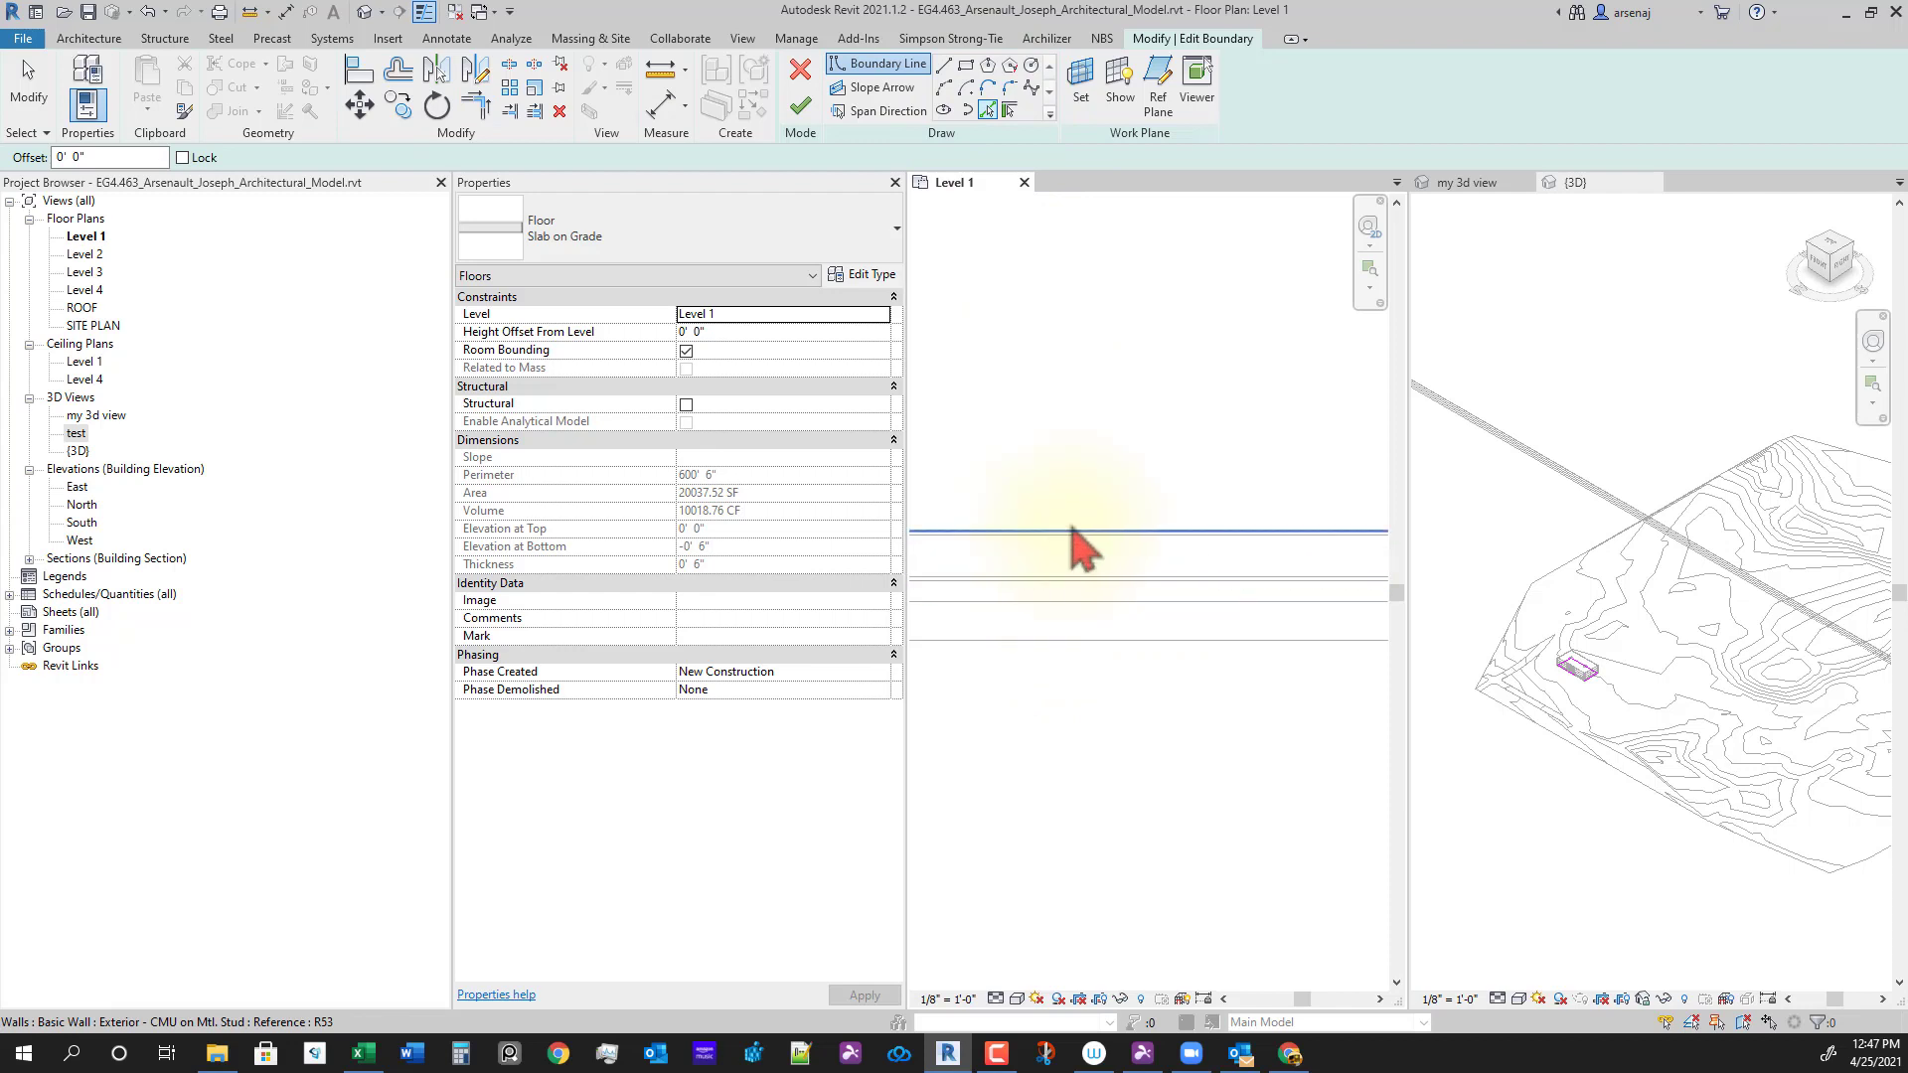
scroll(1085, 596, up, 3)
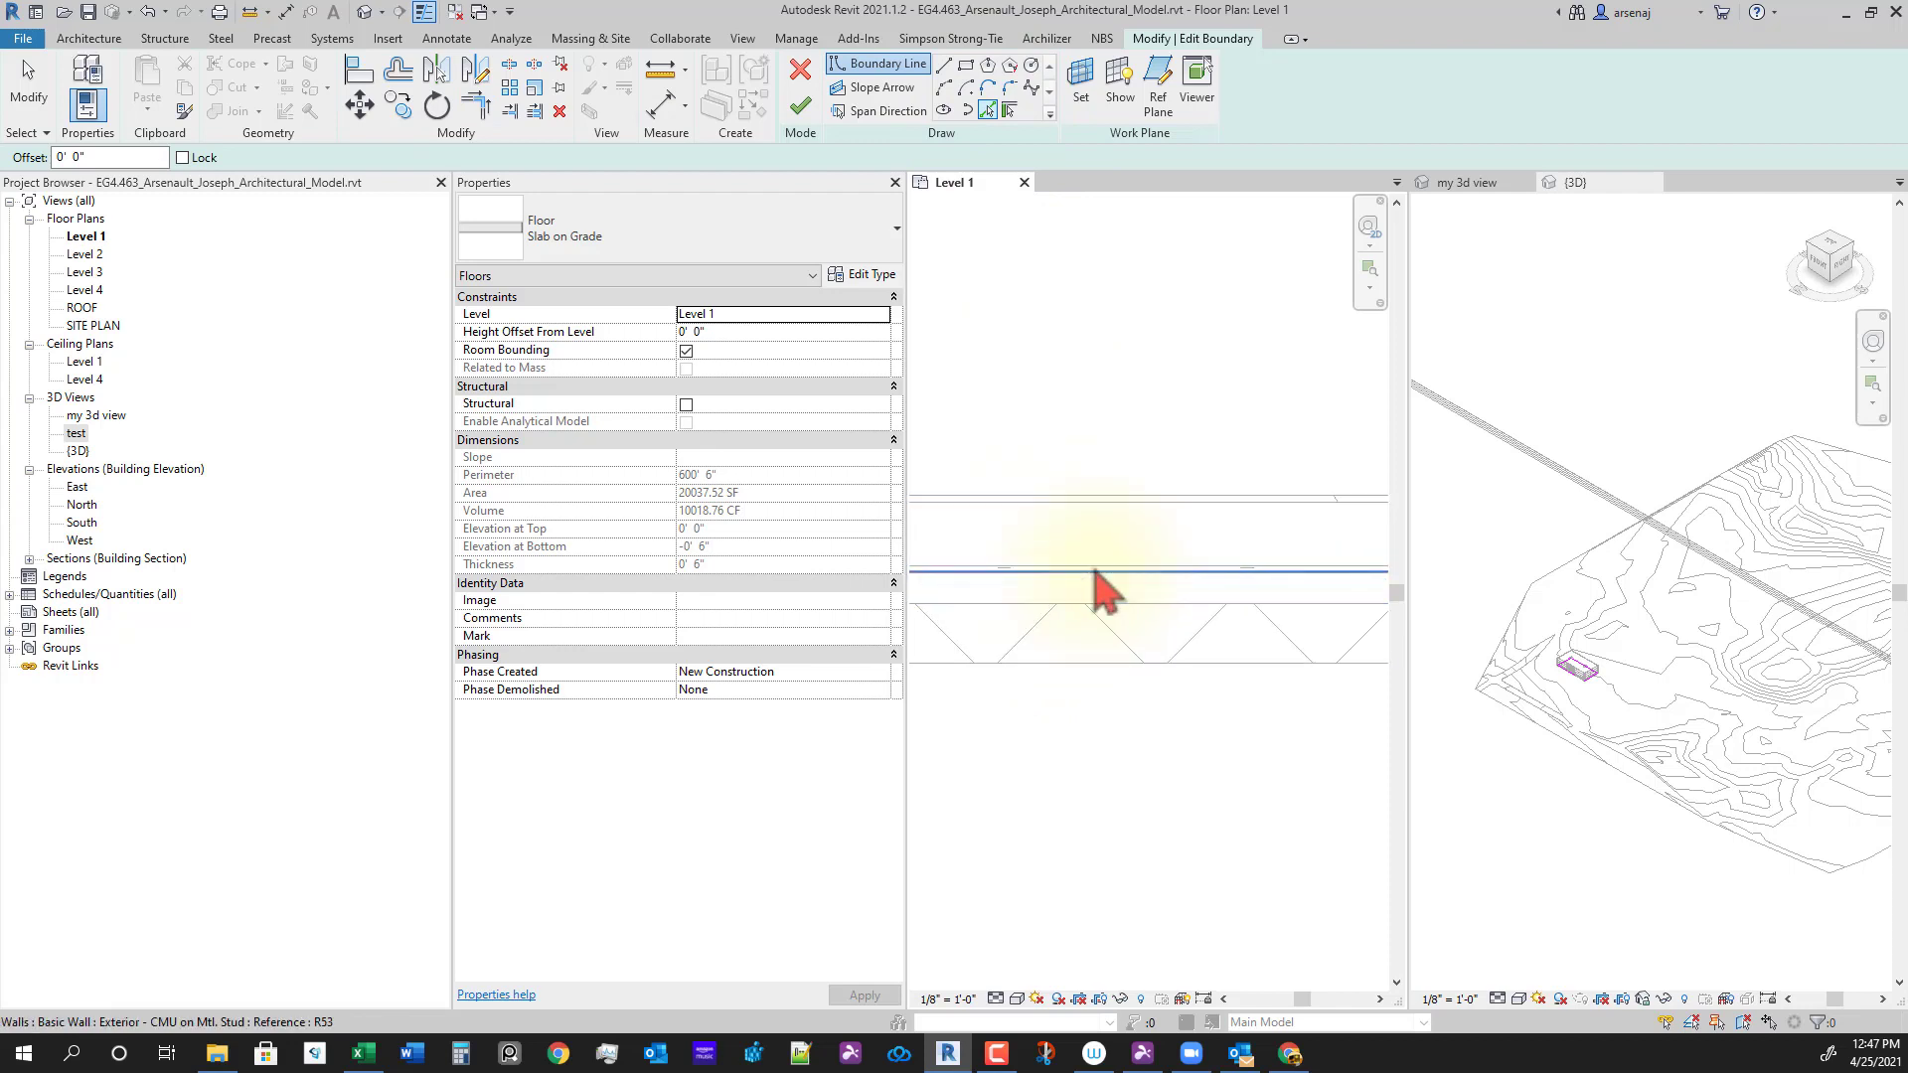
scroll(1142, 648, down, 3)
mouse_move(1283, 618)
middle_down()
mouse_move(1142, 708)
mouse_move(1278, 647)
mouse_move(1269, 617)
middle_up()
Step: Trim the new south boundary line into a corner with the east line of the entrance's east projection
key(t)
key(r)
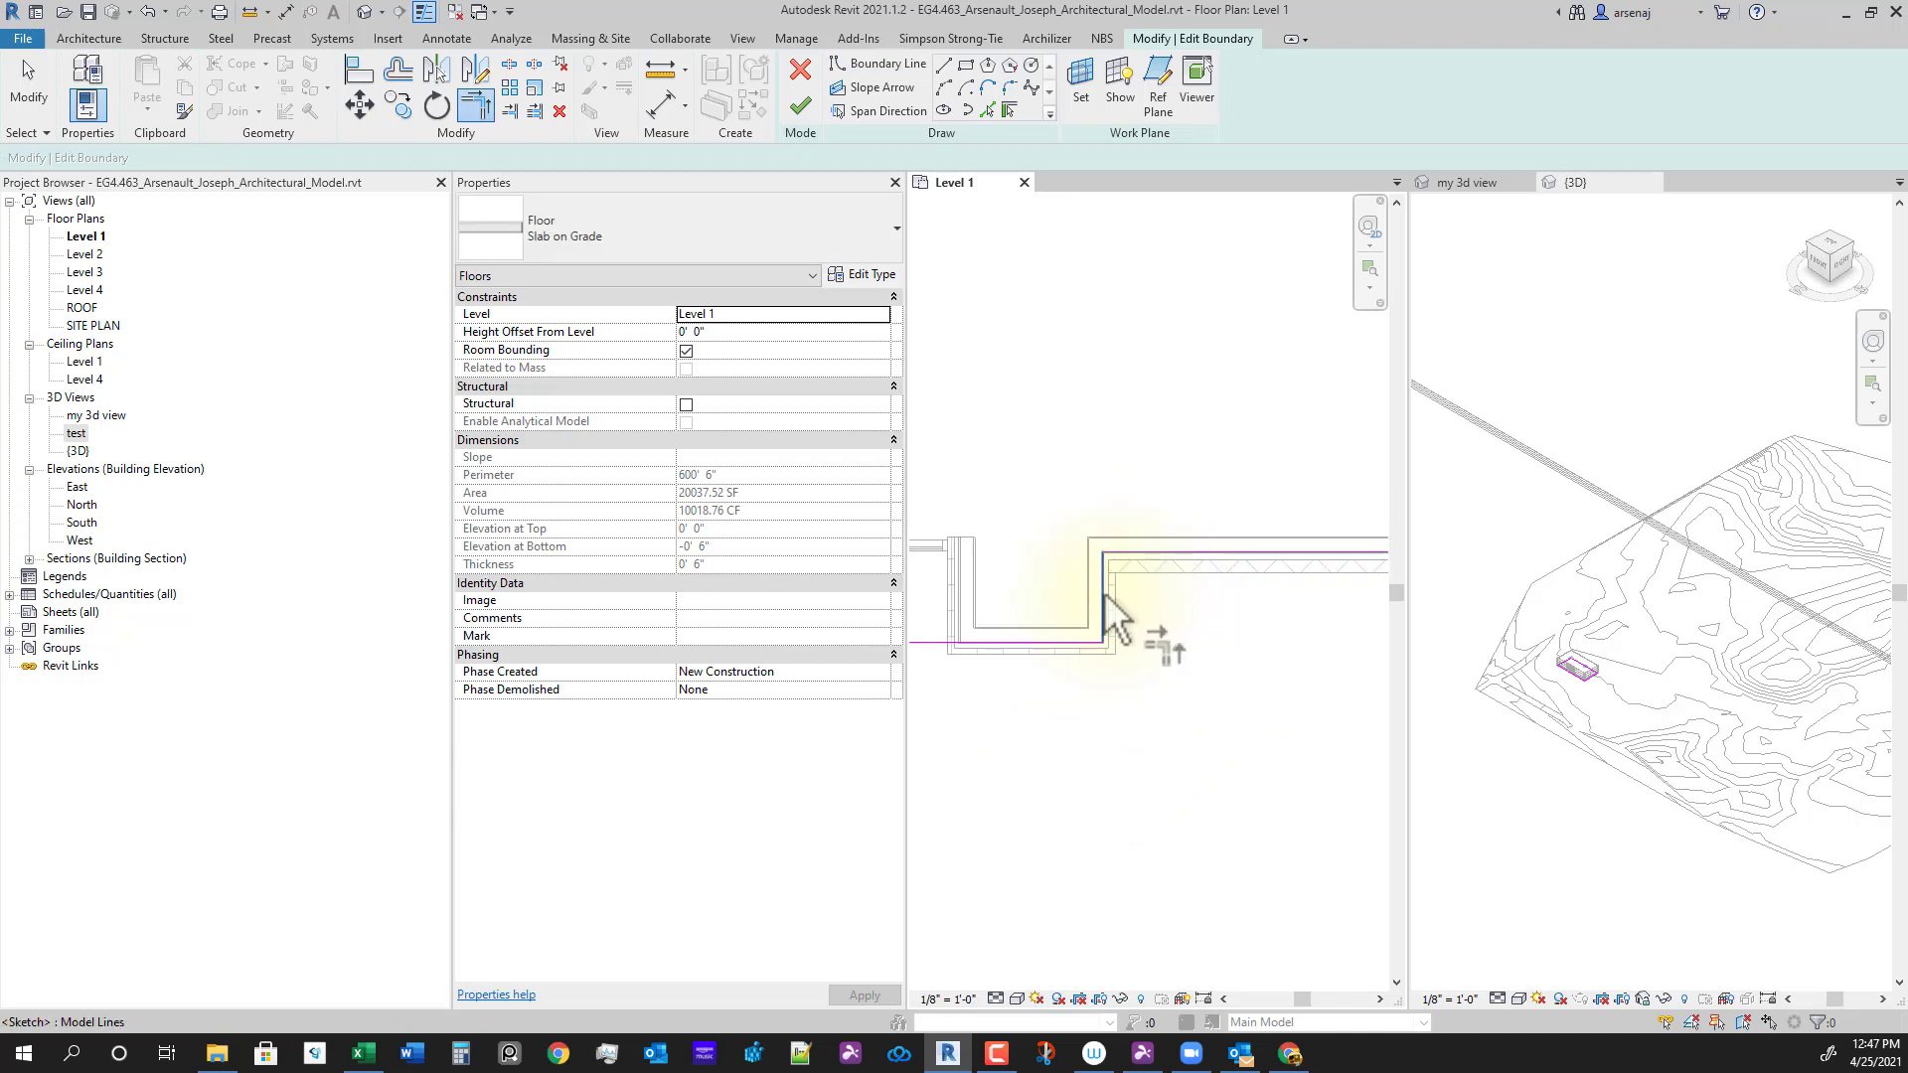
click(1133, 557)
click(1130, 552)
Step: Trim the new south boundary line into a corner with the west line of the southeast corner projection
scroll(1177, 663, down, 3)
middle_drag(1341, 696, 930, 703)
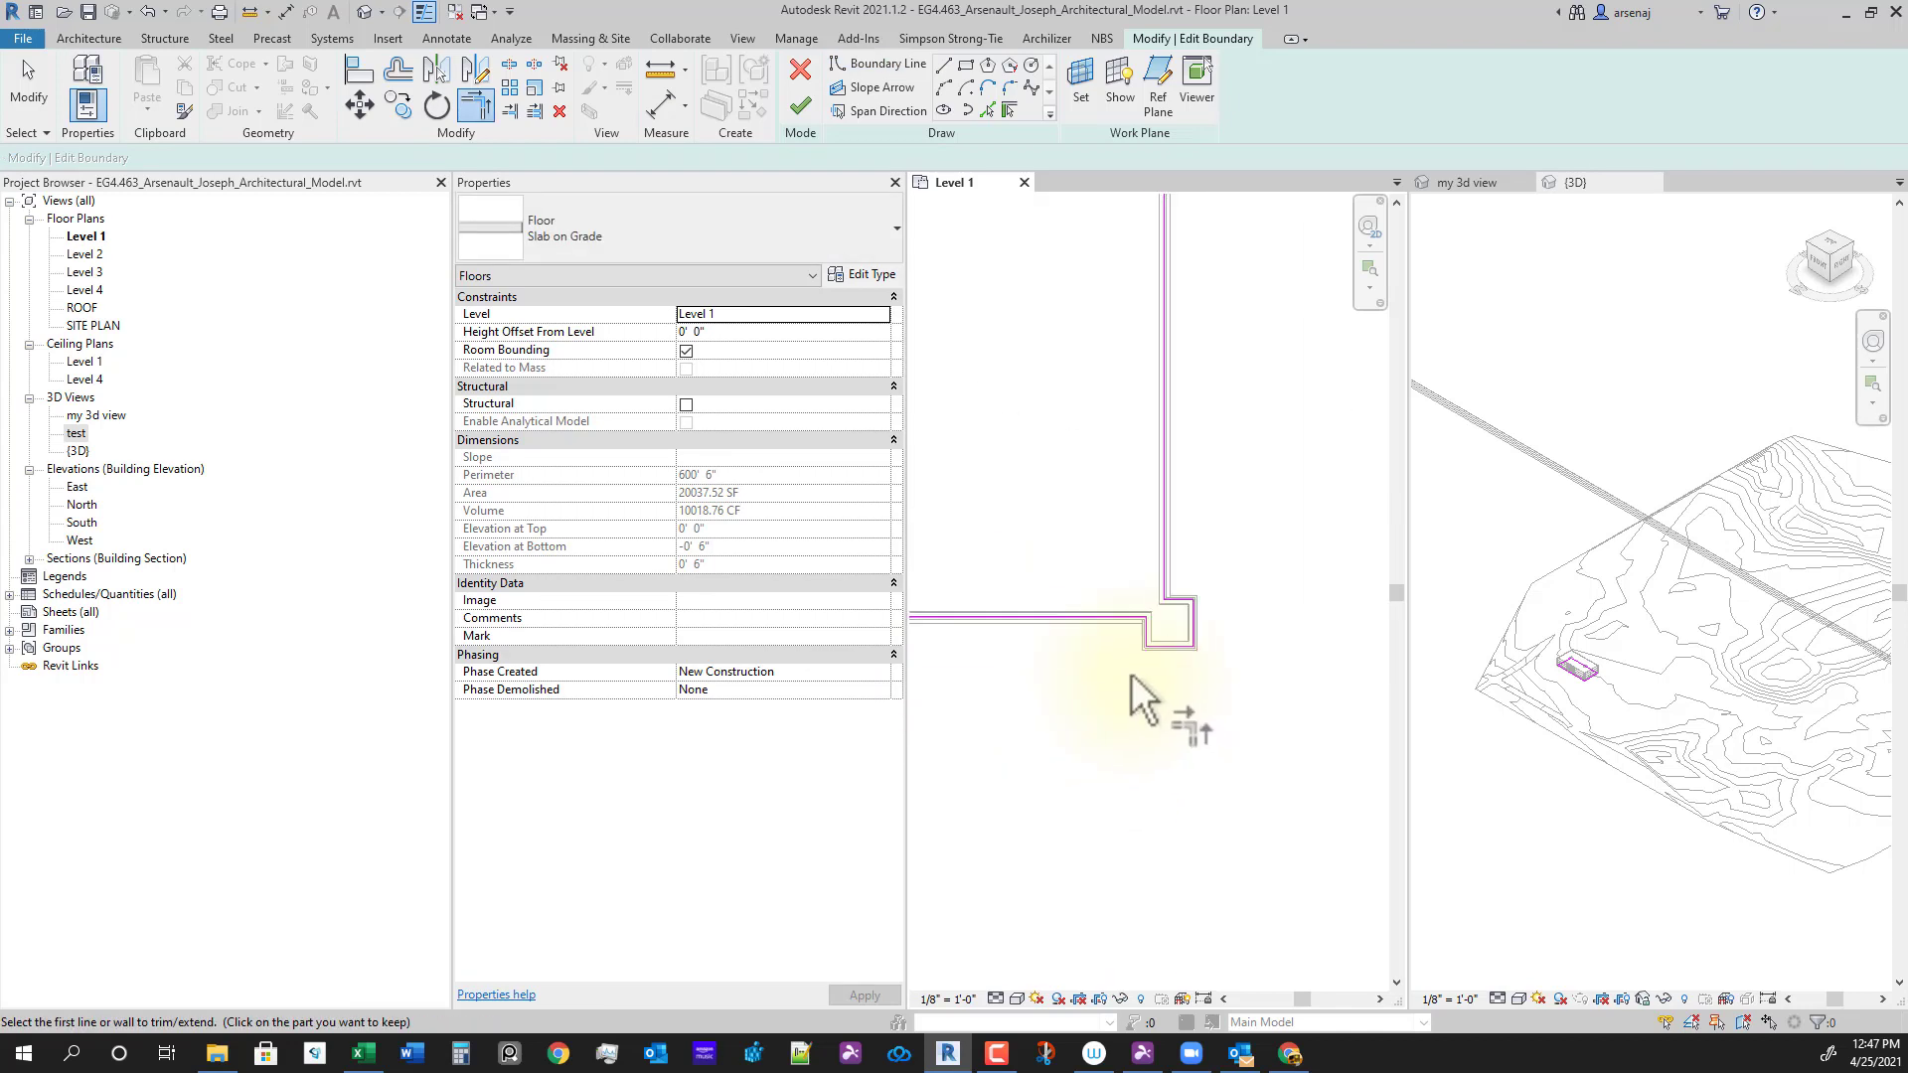
scroll(1125, 651, up, 2)
click(1118, 580)
click(1176, 628)
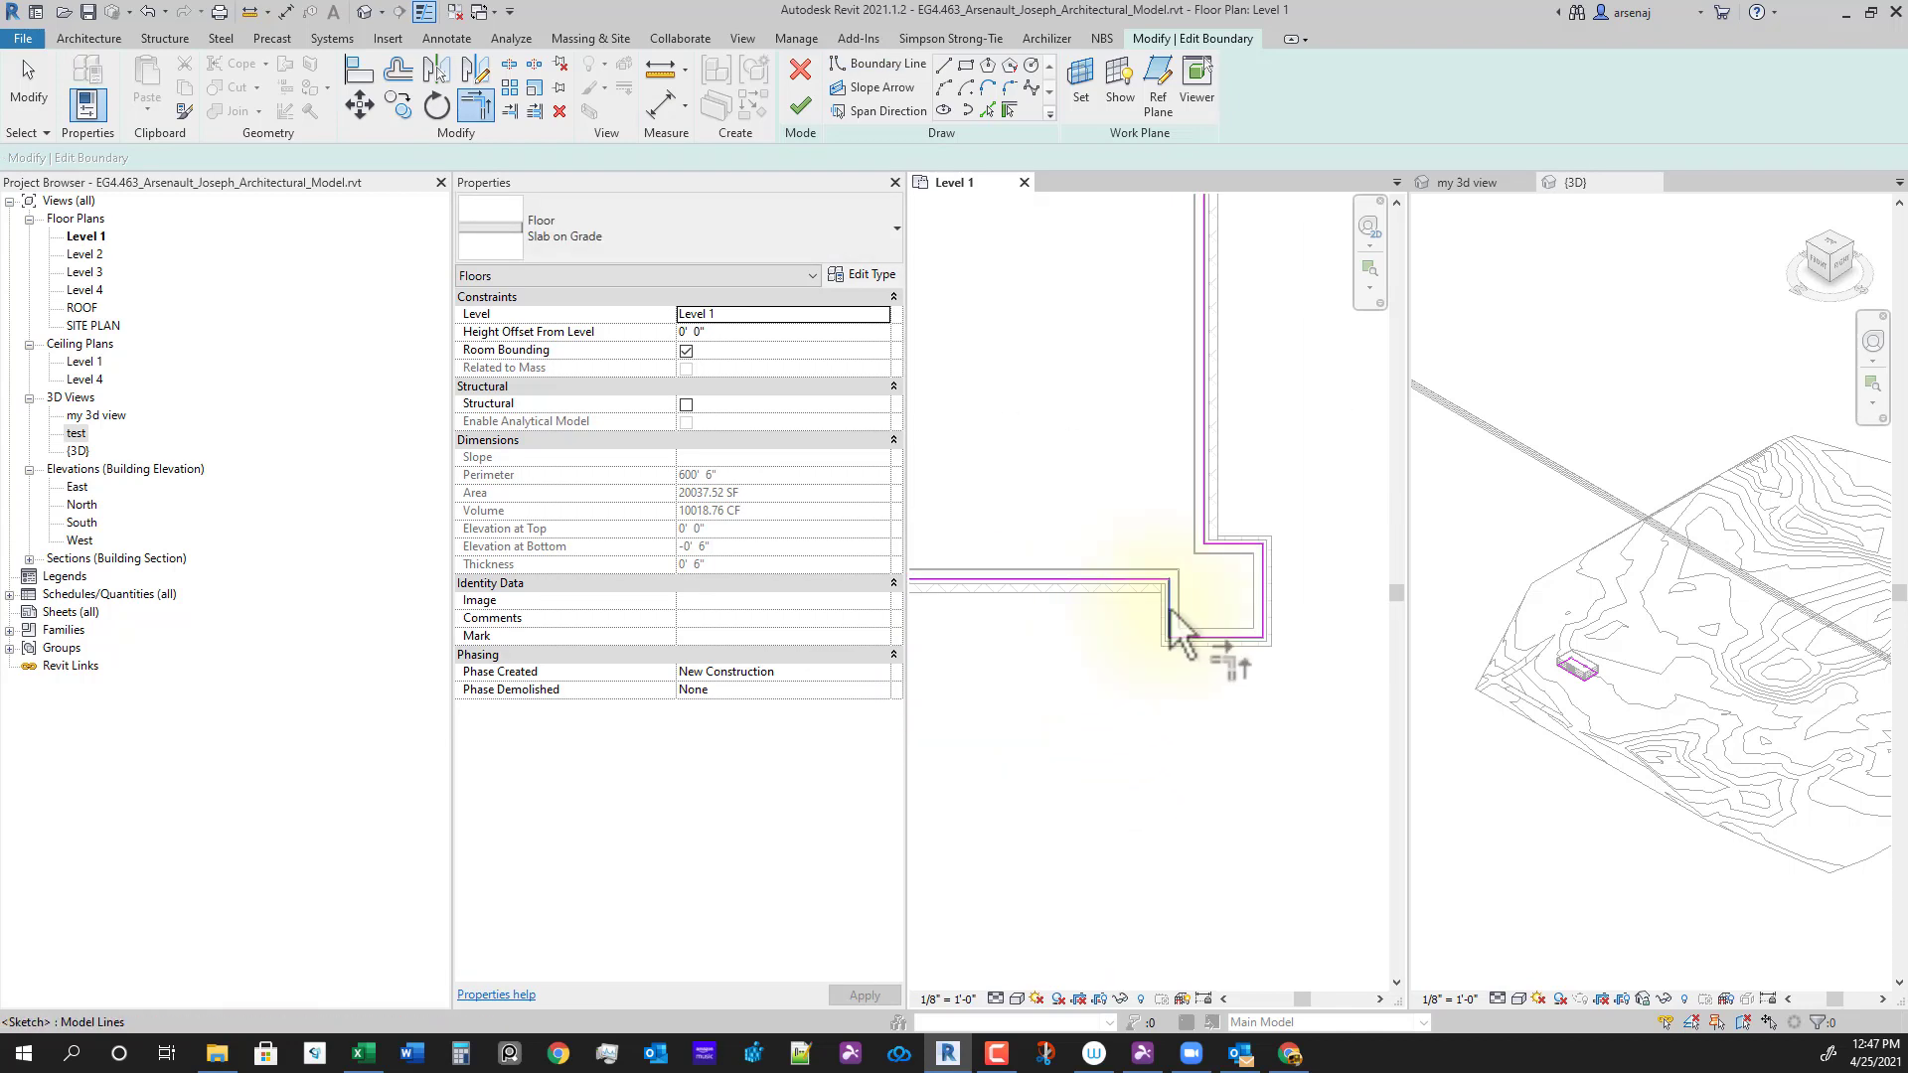
Step: Check the boundary around the entrance and finish editing the floor sketch
middle_drag(1232, 701, 1302, 773)
scroll(1173, 760, down, 5)
middle_drag(1131, 763, 1234, 778)
scroll(1212, 748, down, 2)
scroll(1133, 748, up, 1)
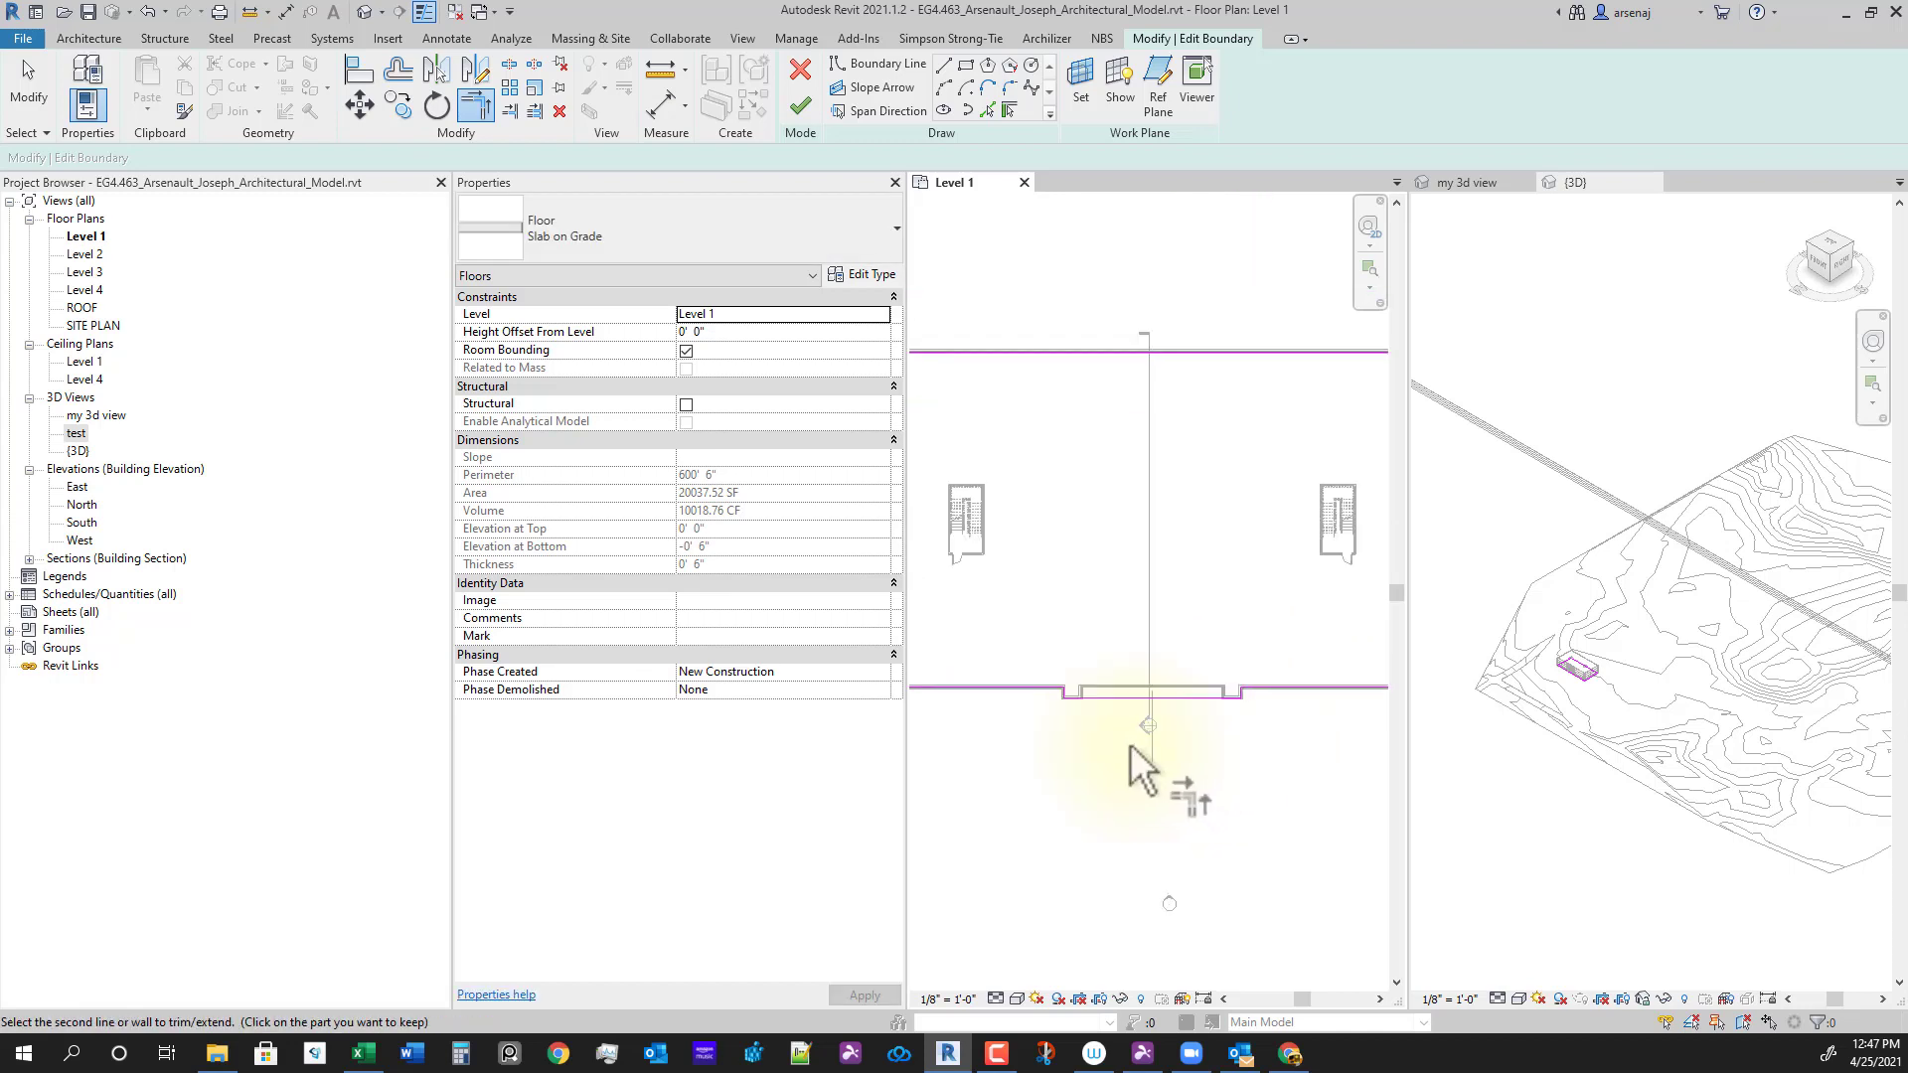
click(801, 107)
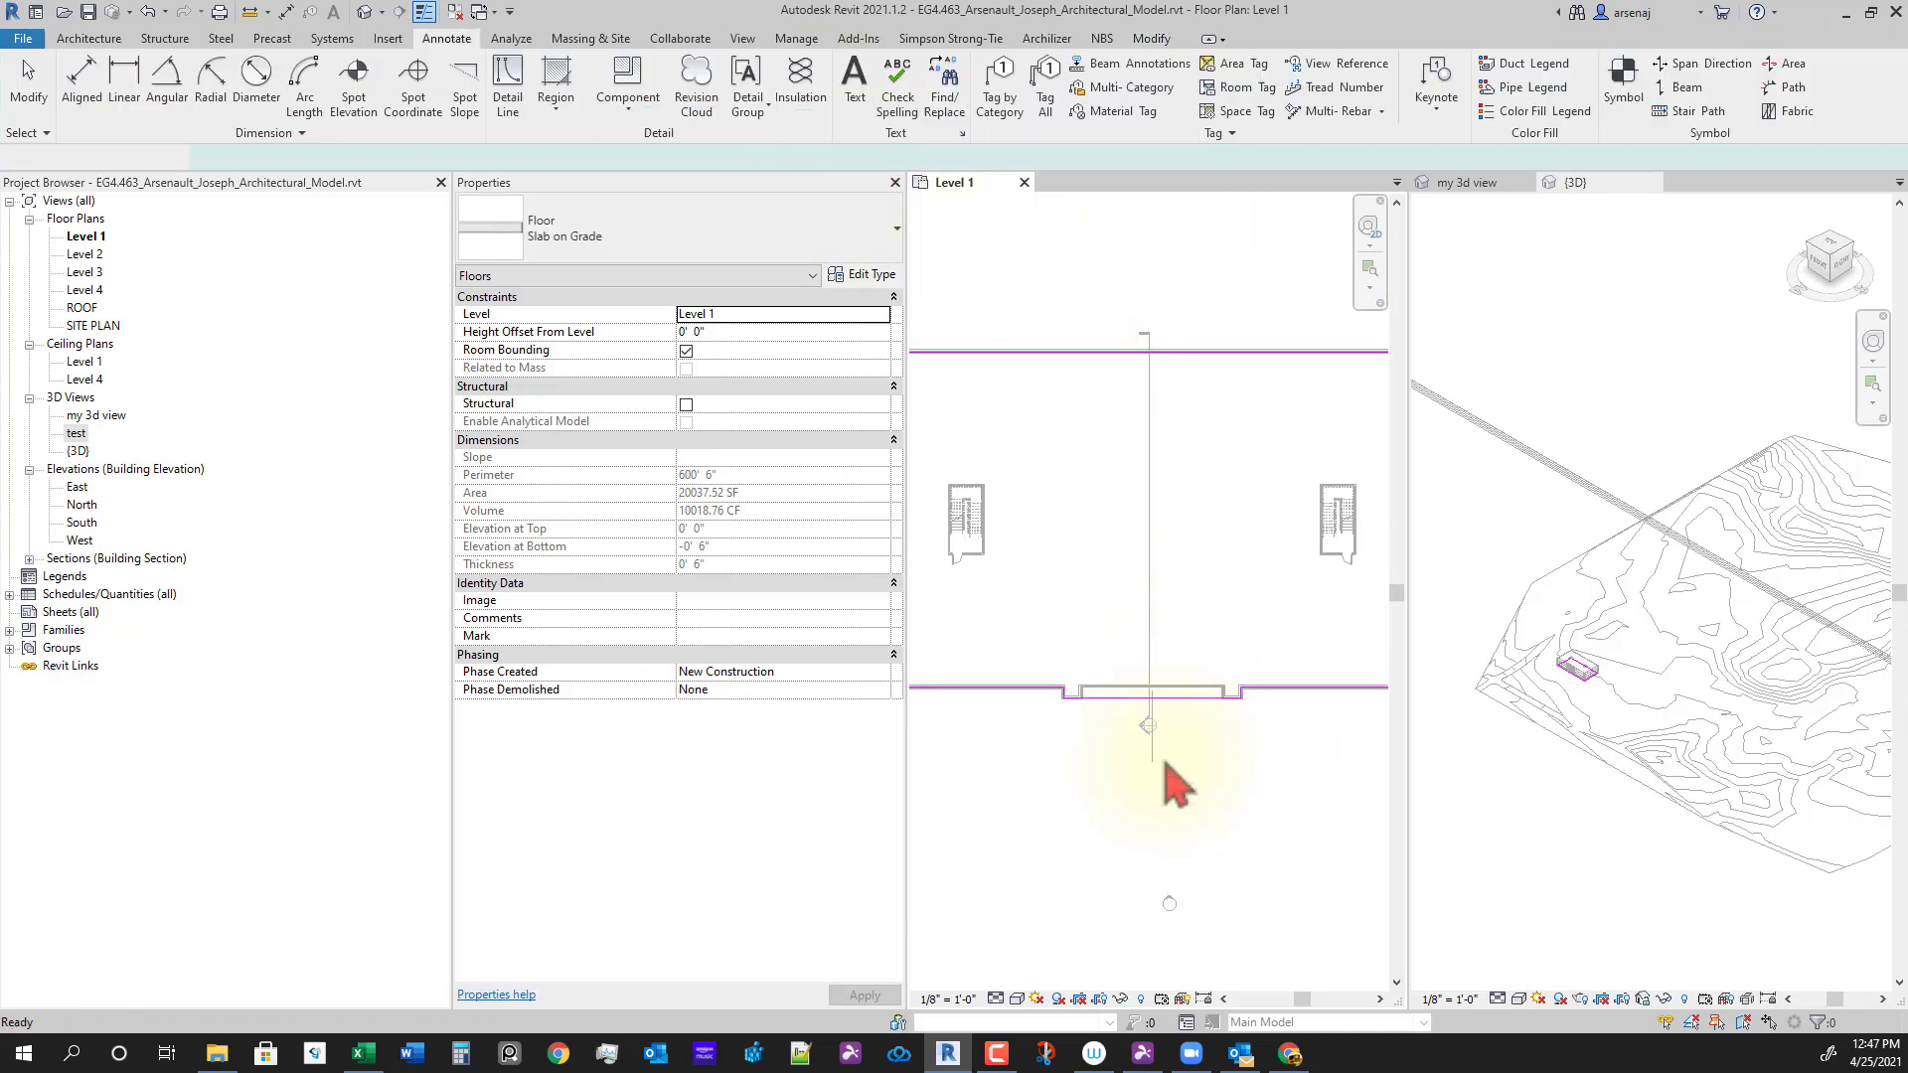
Step: Deselect the floor and examine the slab edge in the southwest corner projection of the Level 1 plan
scroll(1214, 809, down, 2)
middle_drag(1120, 809, 1197, 820)
scroll(1197, 820, up, 1)
click(1198, 821)
scroll(1093, 753, up, 2)
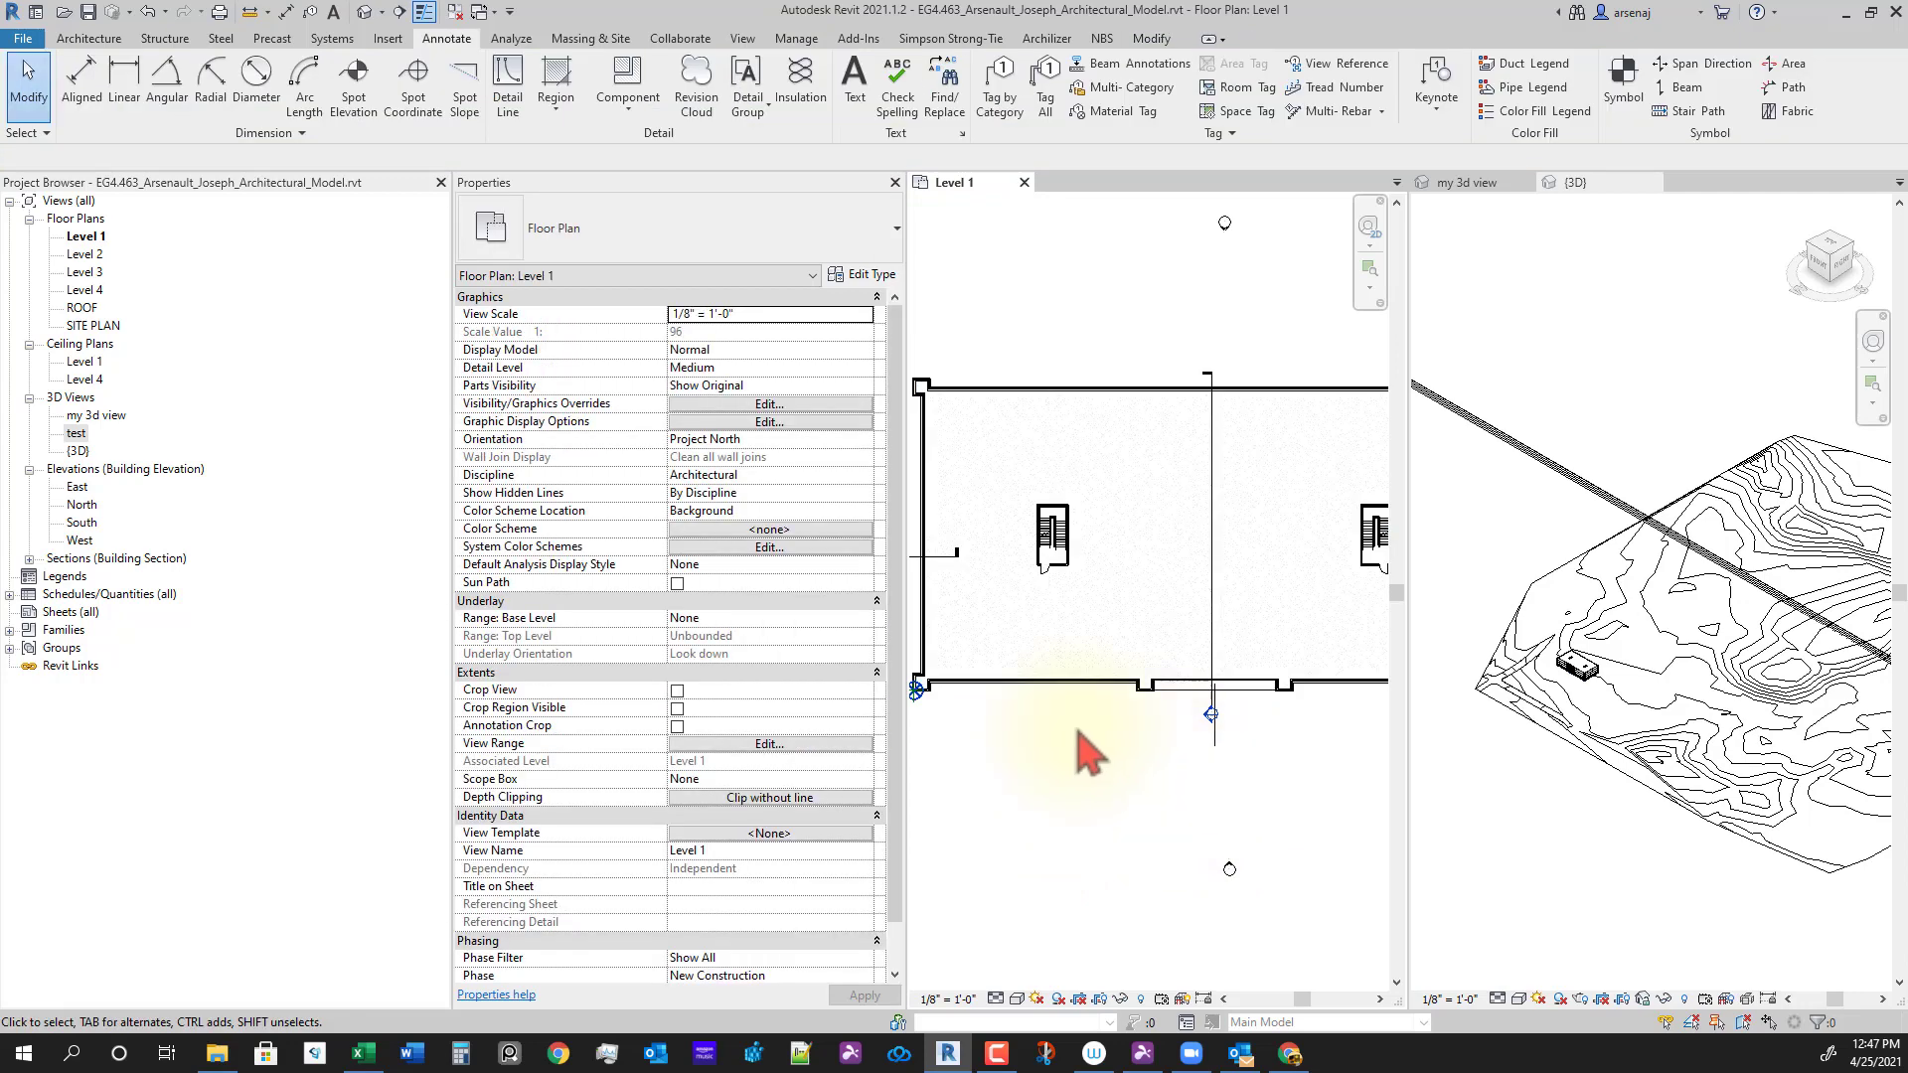
middle_drag(1086, 754, 980, 852)
scroll(1116, 567, up, 2)
scroll(1148, 686, up, 1)
scroll(1148, 685, up, 2)
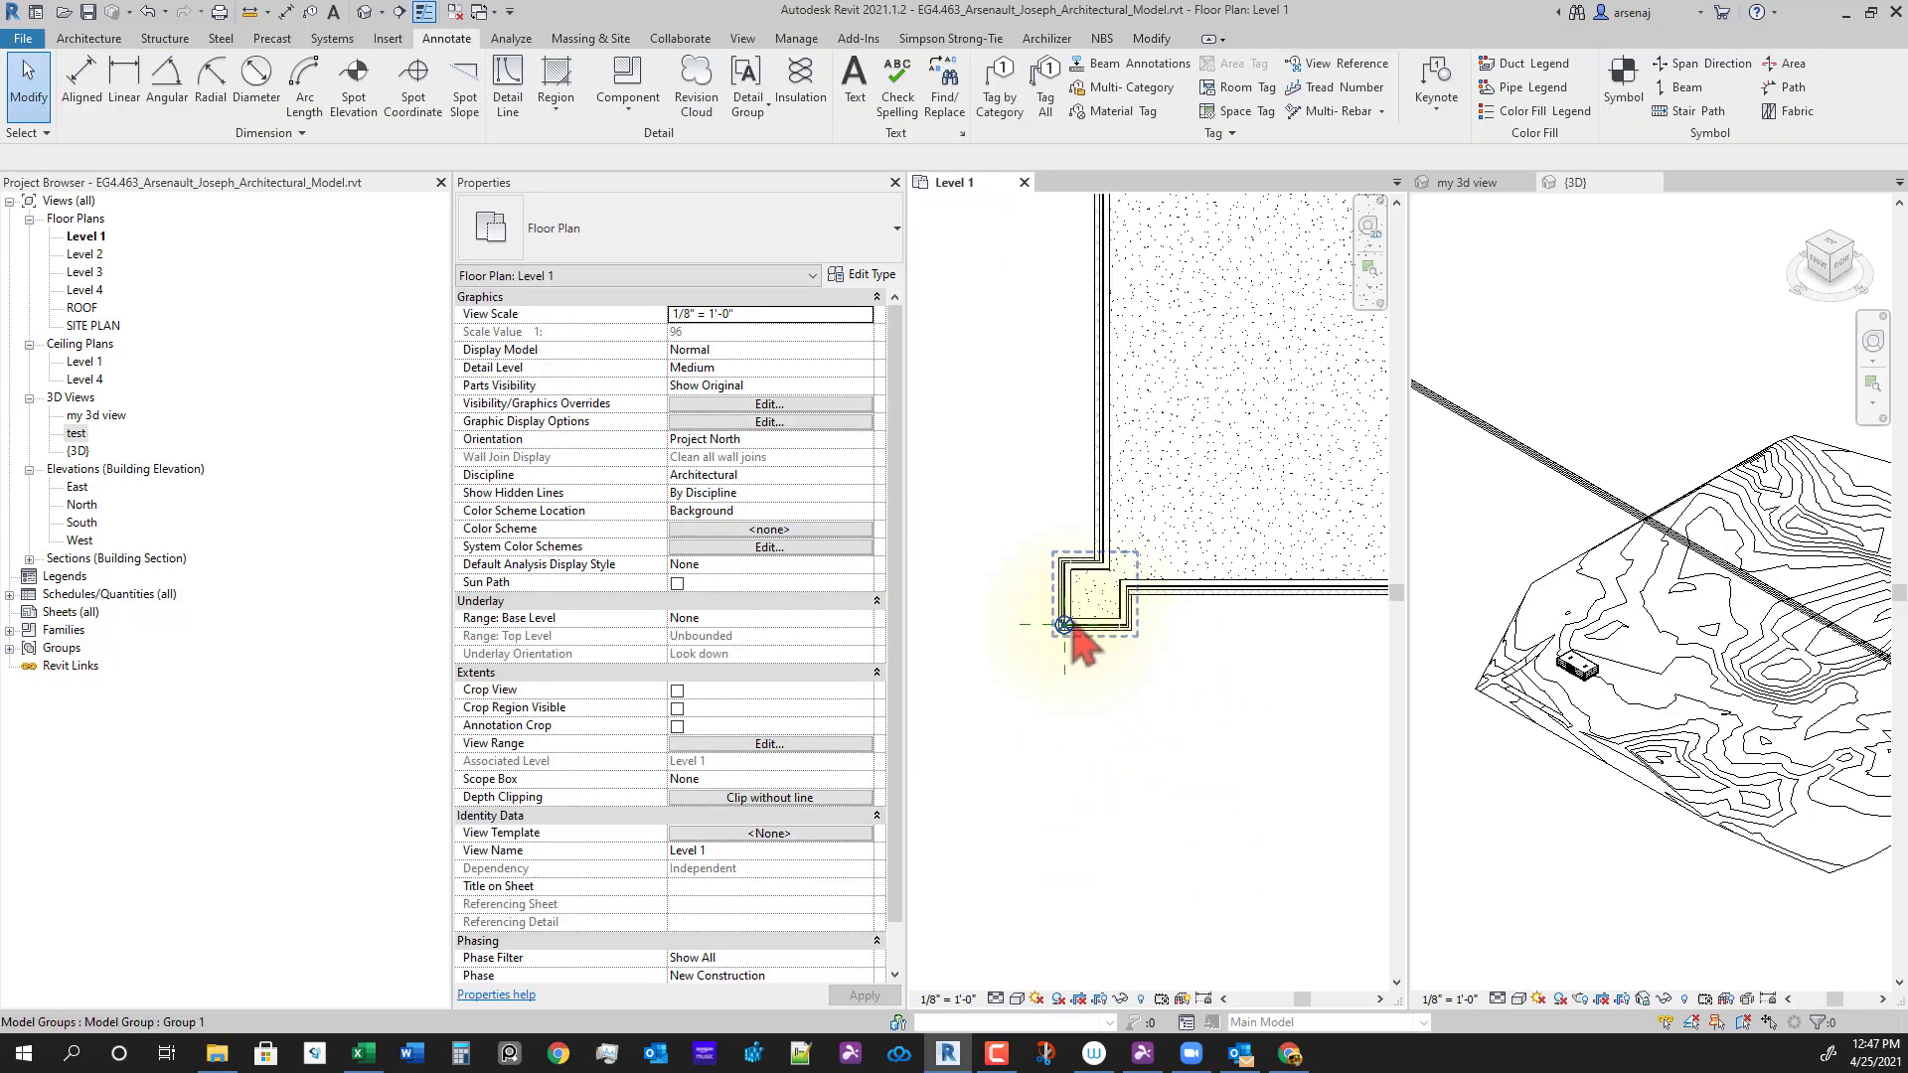
scroll(1160, 694, down, 3)
scroll(1168, 668, up, 2)
scroll(1123, 685, up, 4)
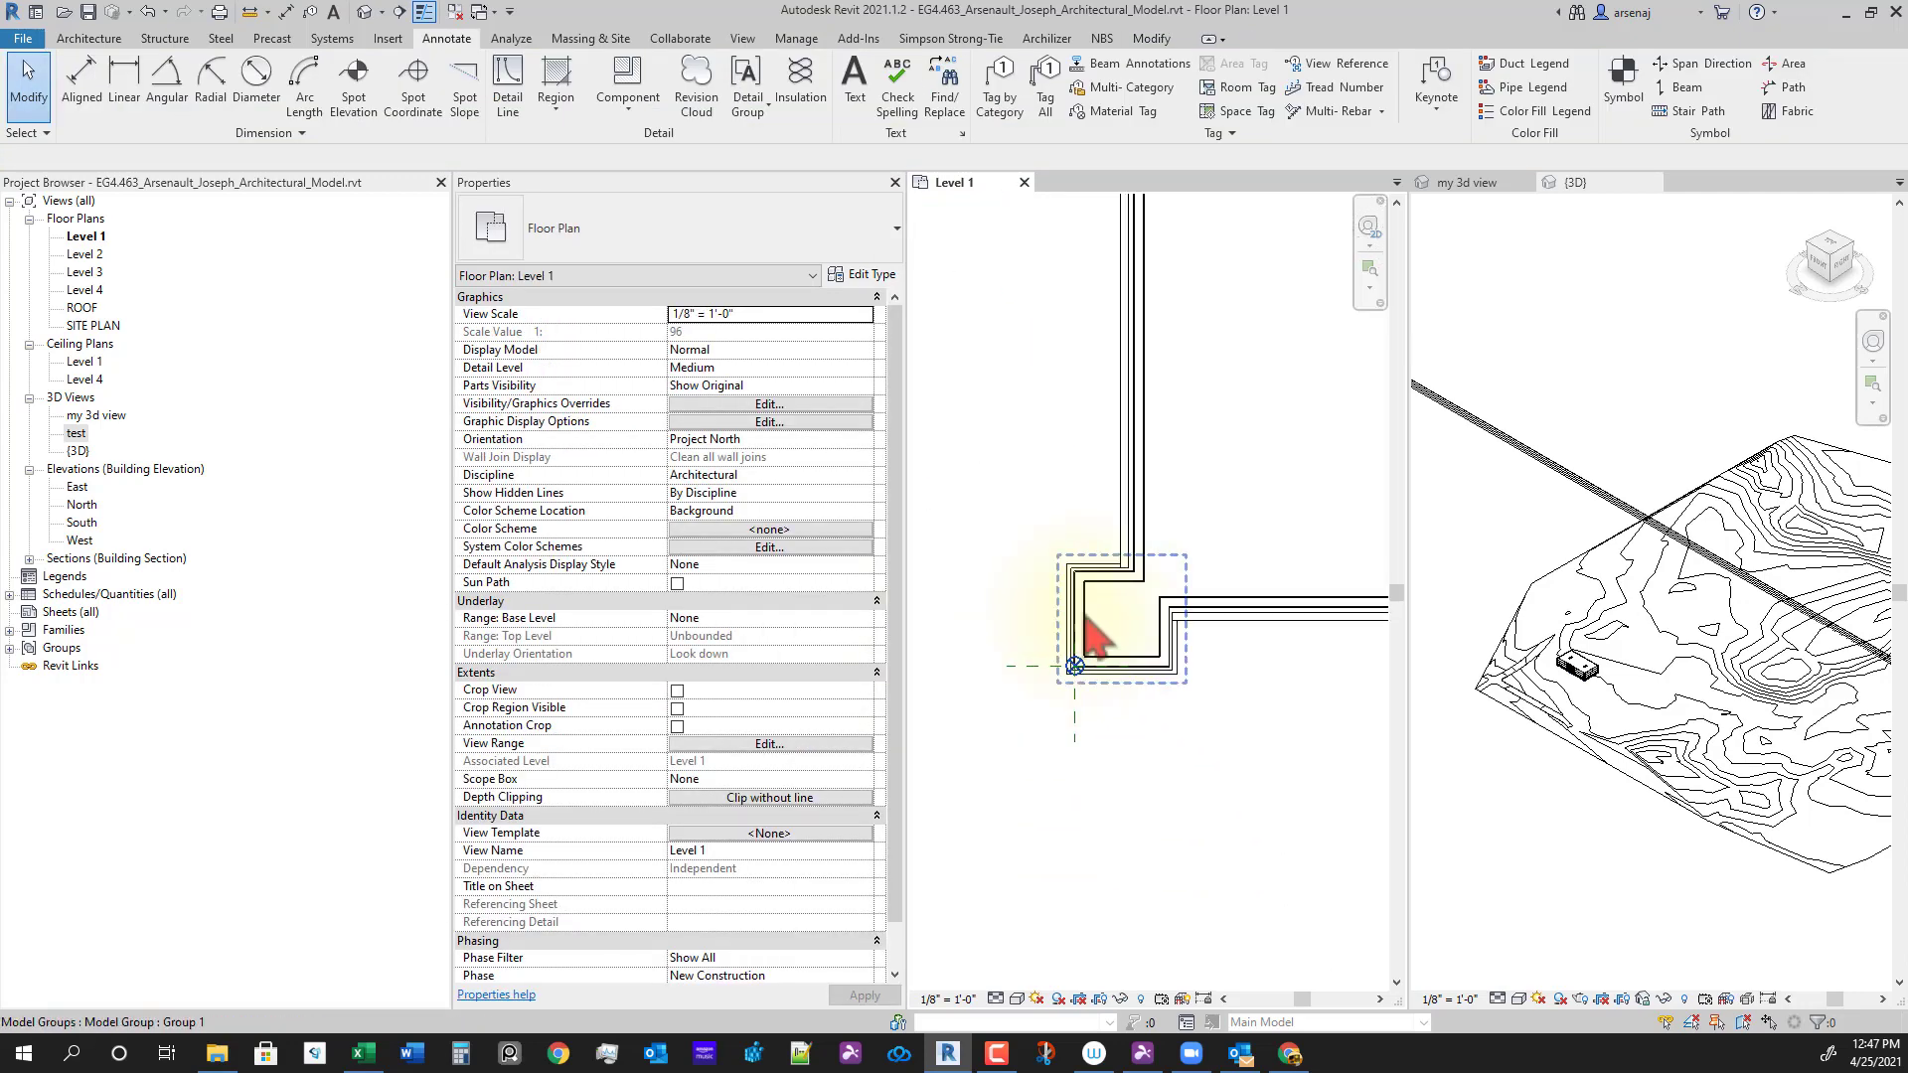
Step: Select the slab in the 3D view and examine its edges around the entrance and corner projections
click(1587, 776)
scroll(1590, 691, up, 9)
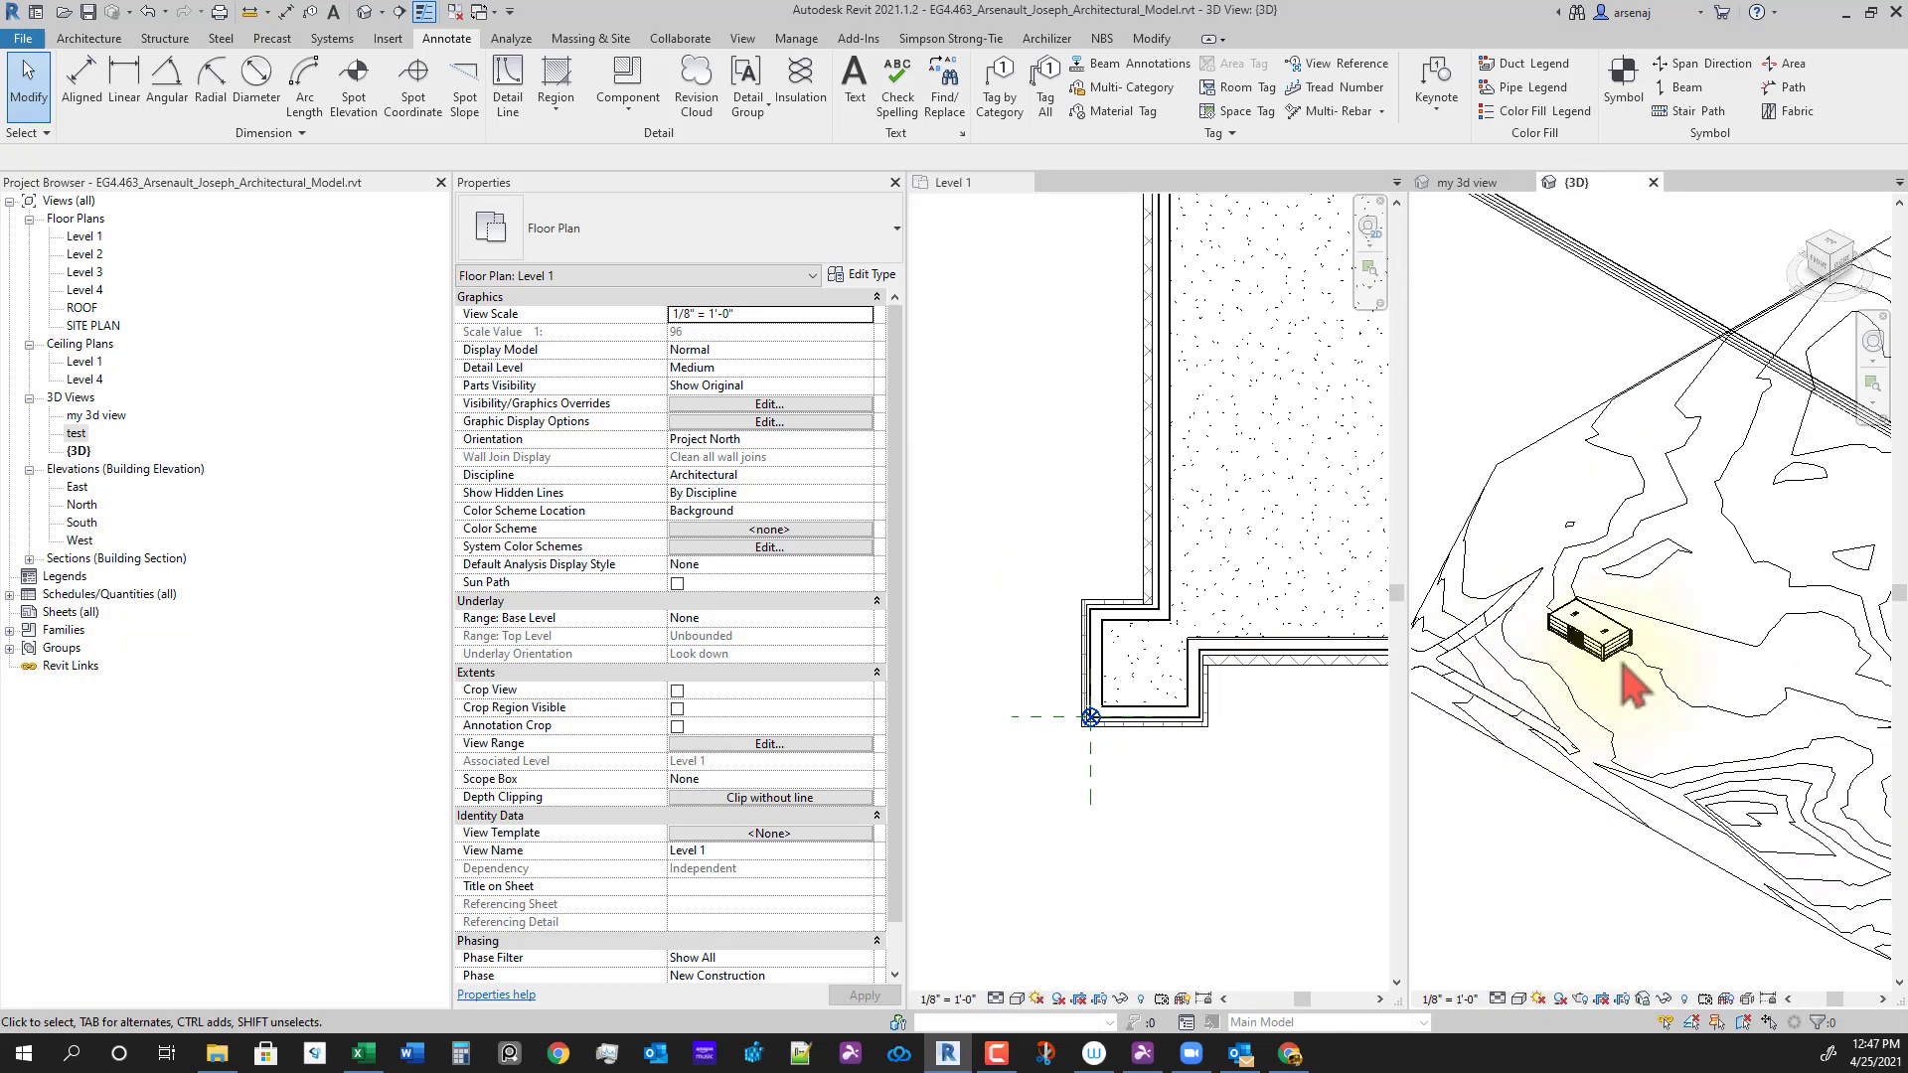
middle_drag(1585, 664, 1849, 791)
scroll(1702, 621, up, 5)
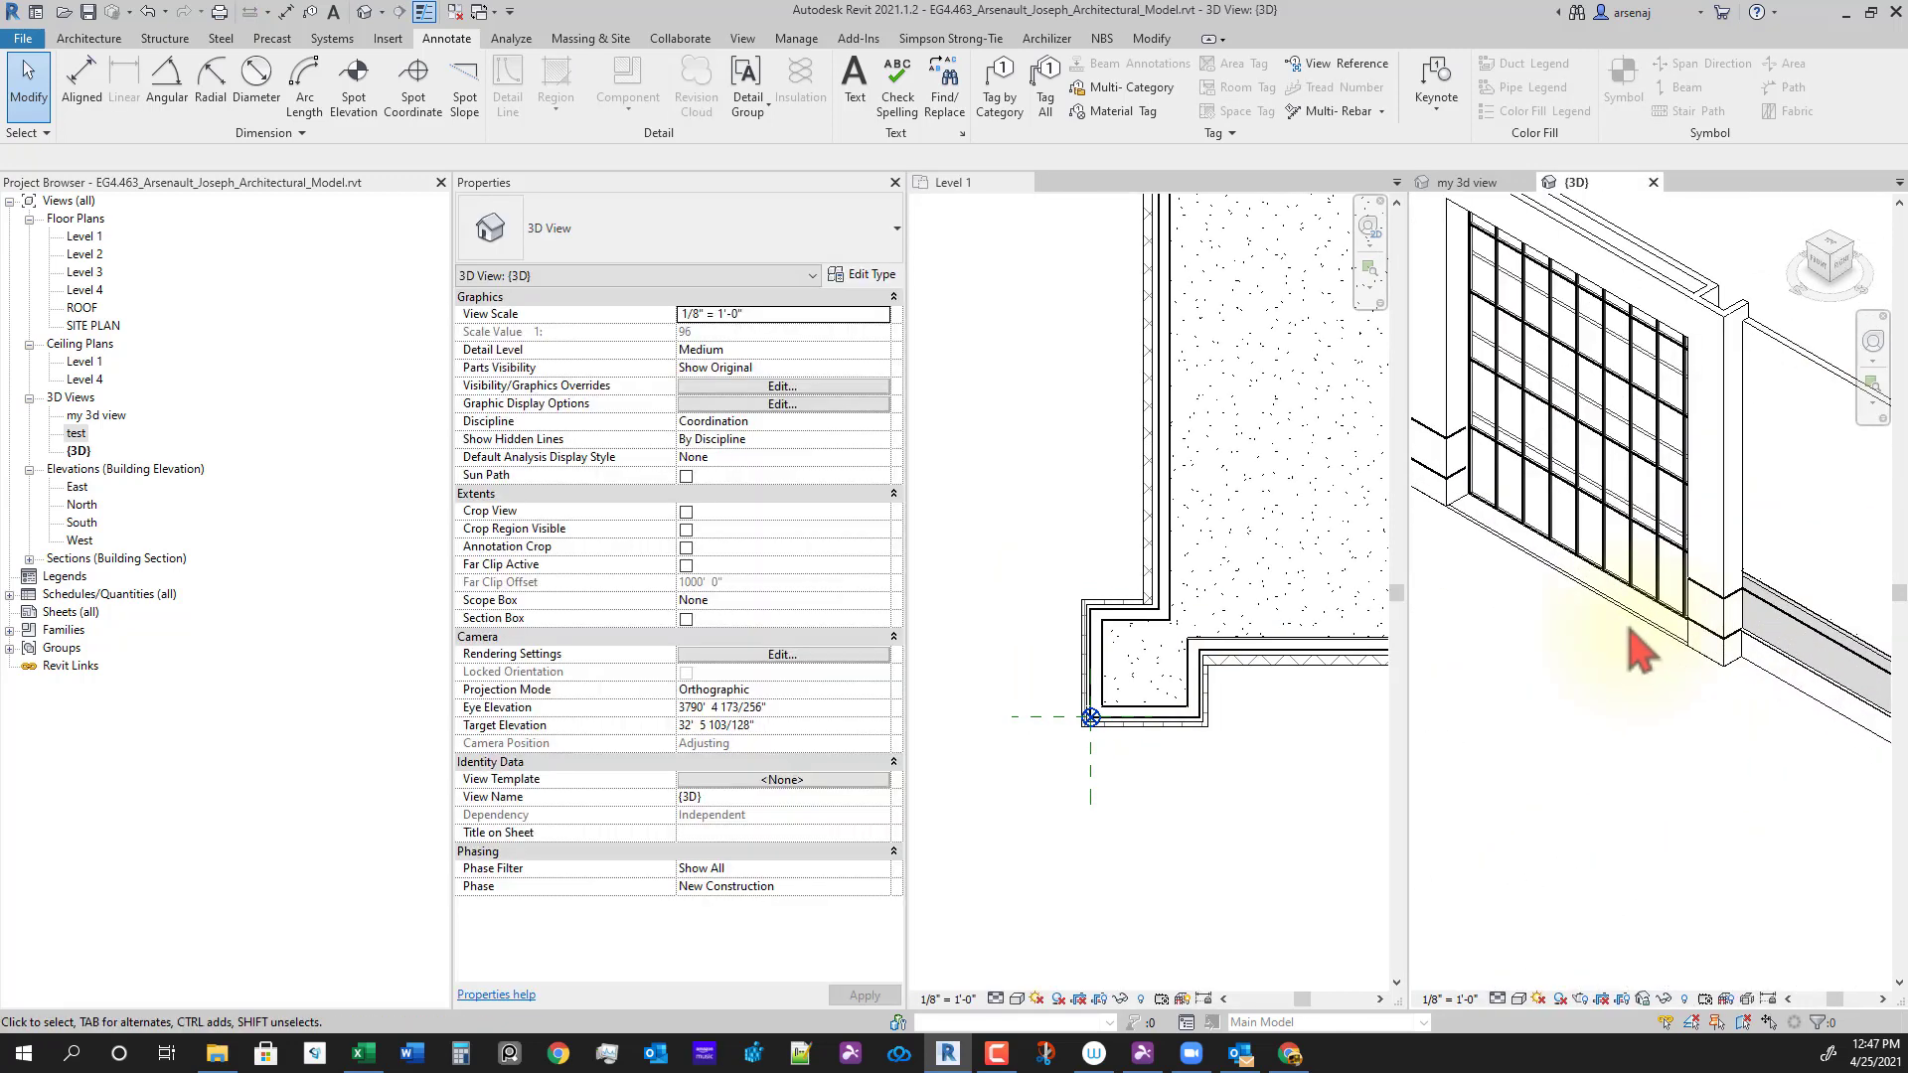
click(1619, 639)
shift+middle_drag(1683, 746, 1440, 732)
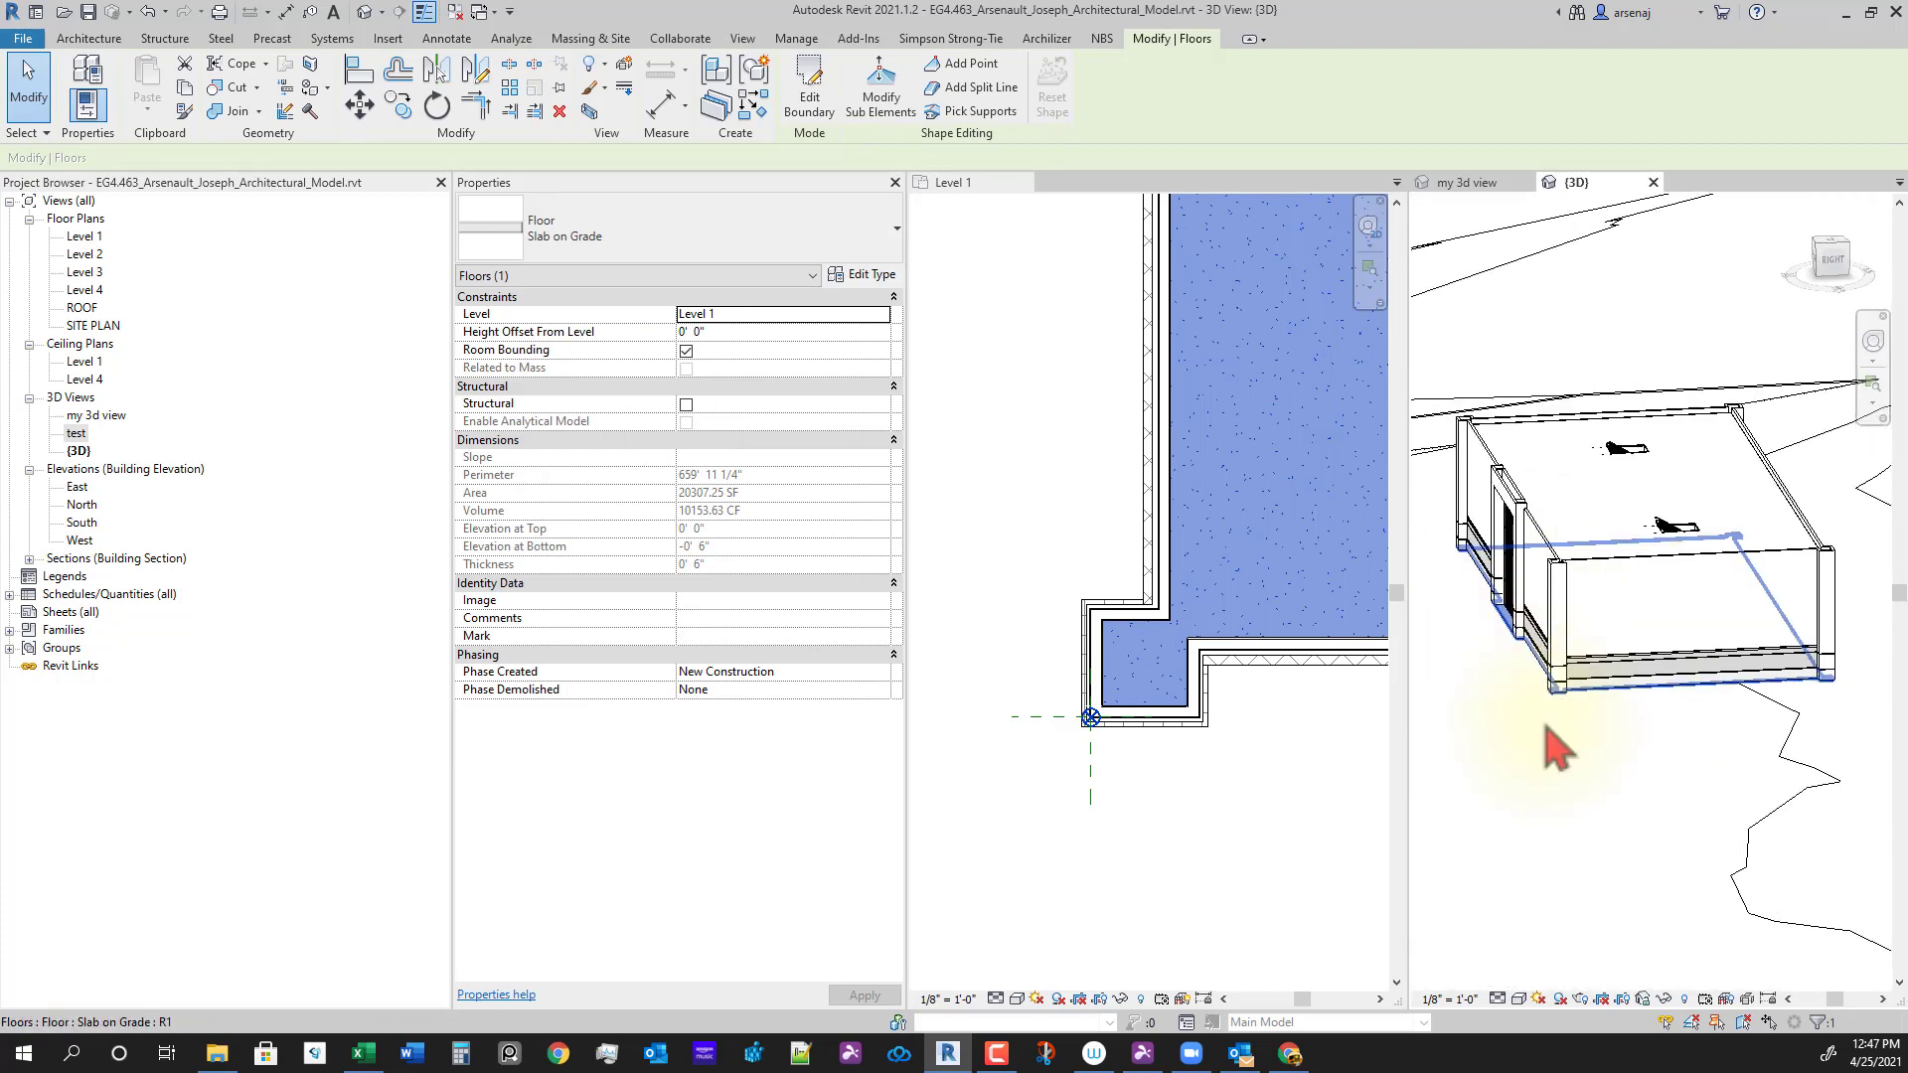
scroll(1584, 681, up, 6)
scroll(1521, 735, down, 3)
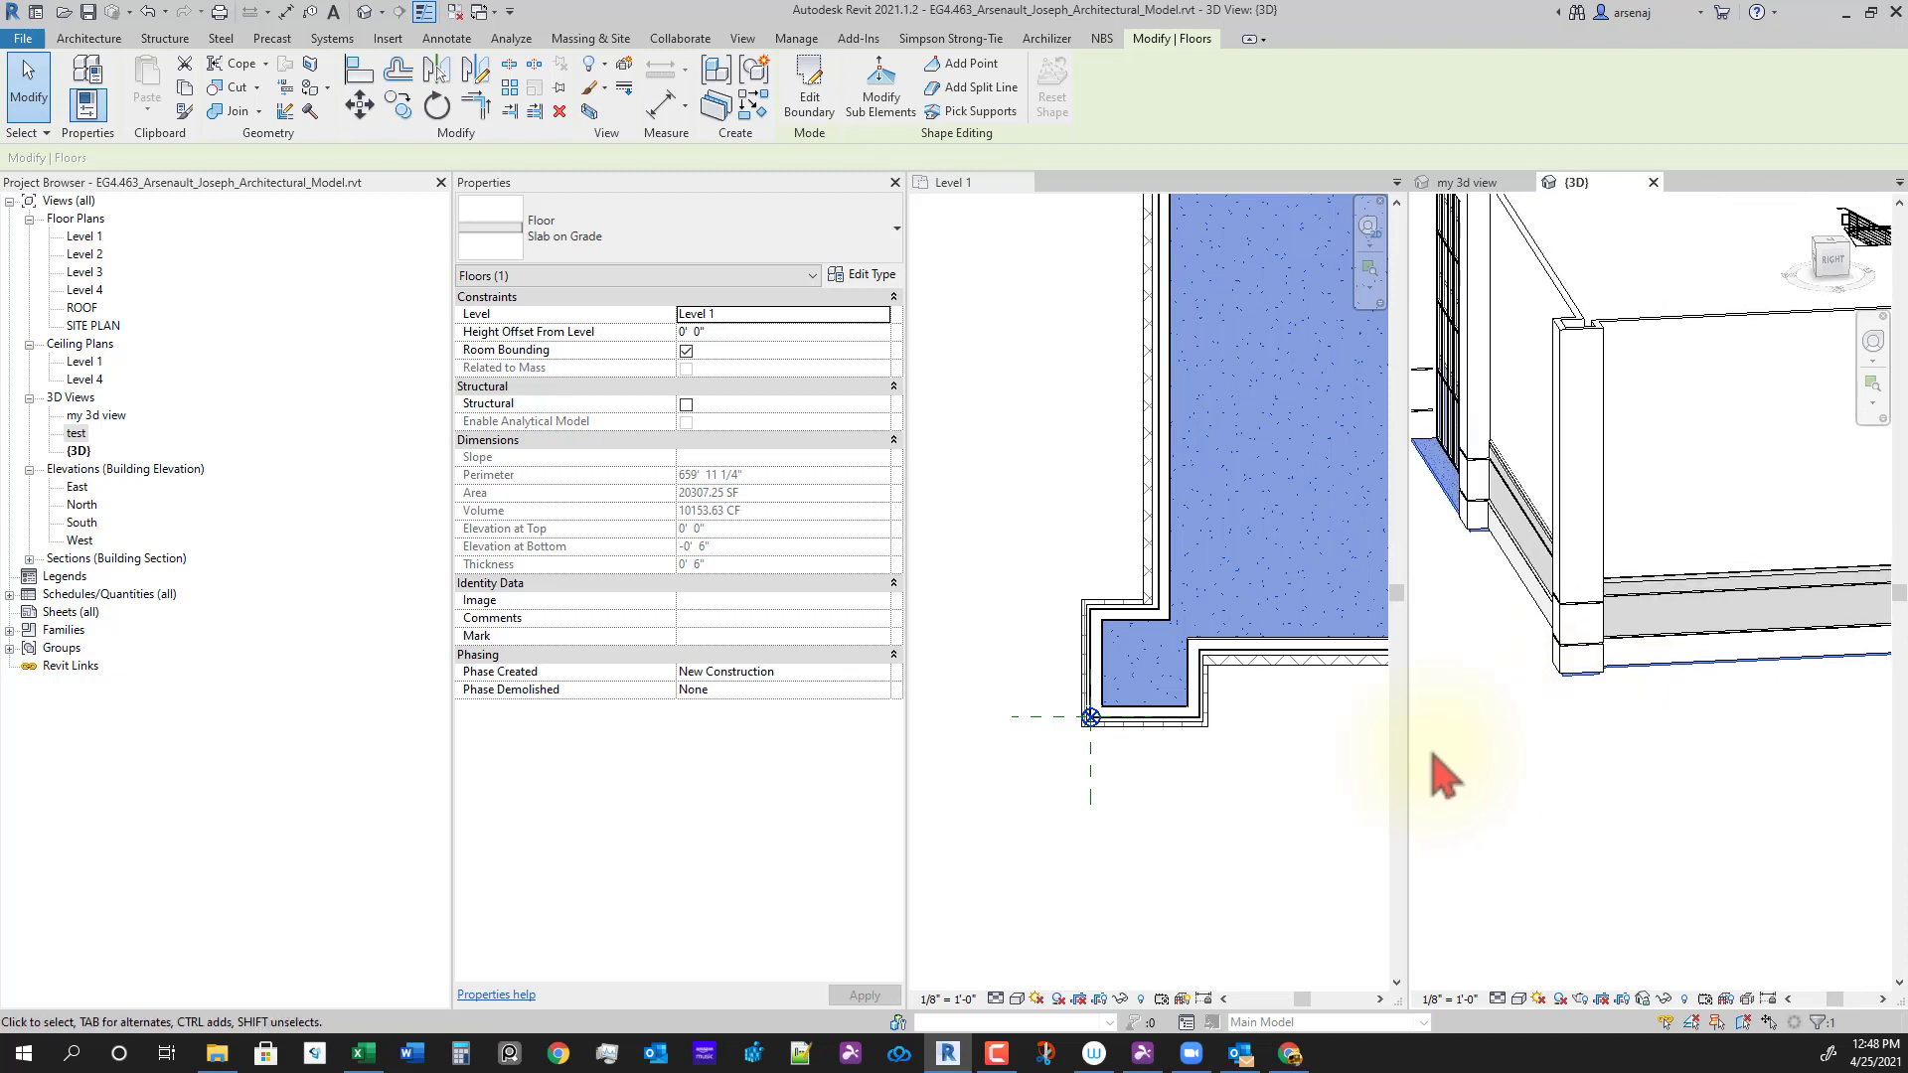
Step: Return to the Level 1 plan and examine the whole building footprint
click(1206, 788)
scroll(1193, 780, down, 4)
scroll(1192, 845, down, 3)
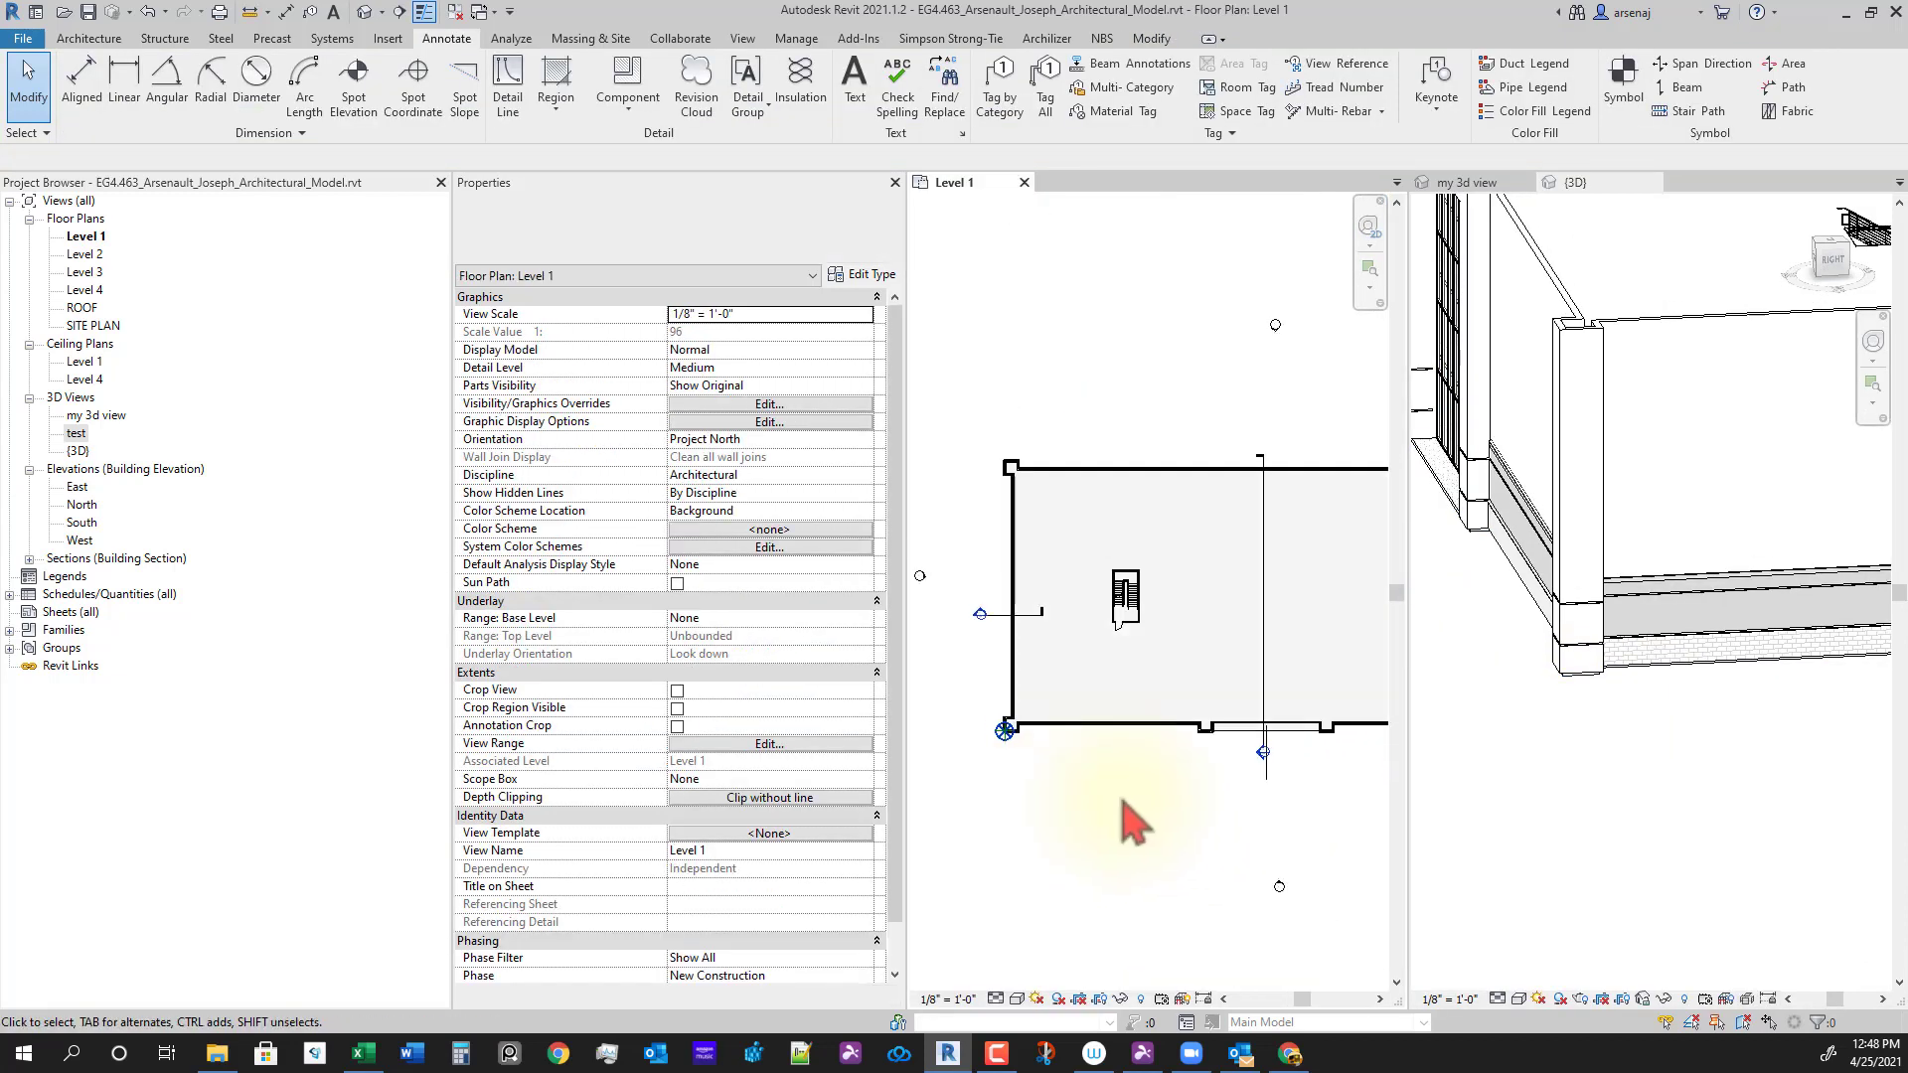
middle_drag(1129, 818, 1094, 801)
scroll(1094, 741, down, 1)
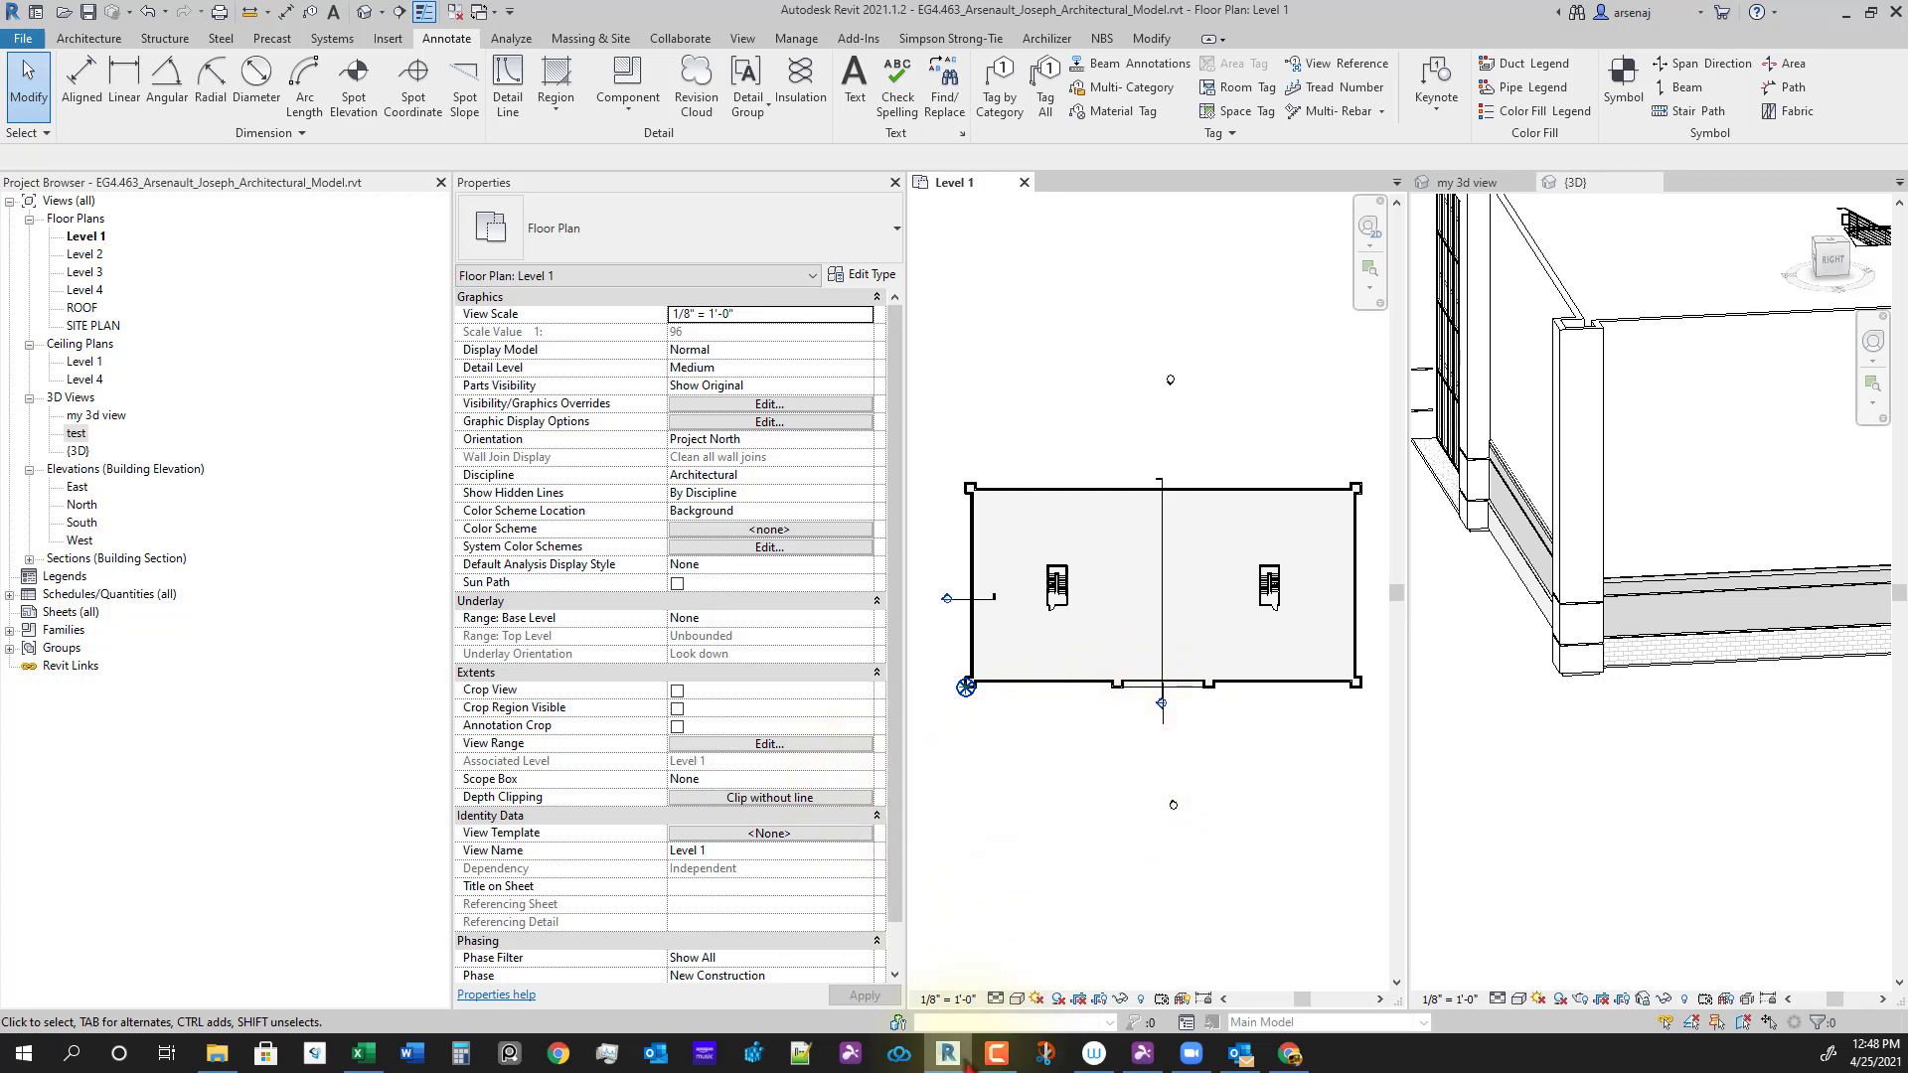
Step: Create a new project from Architectural Project Template.rte in the Architectural Design > Revit Files > Templates folder
mouse_move(951, 1062)
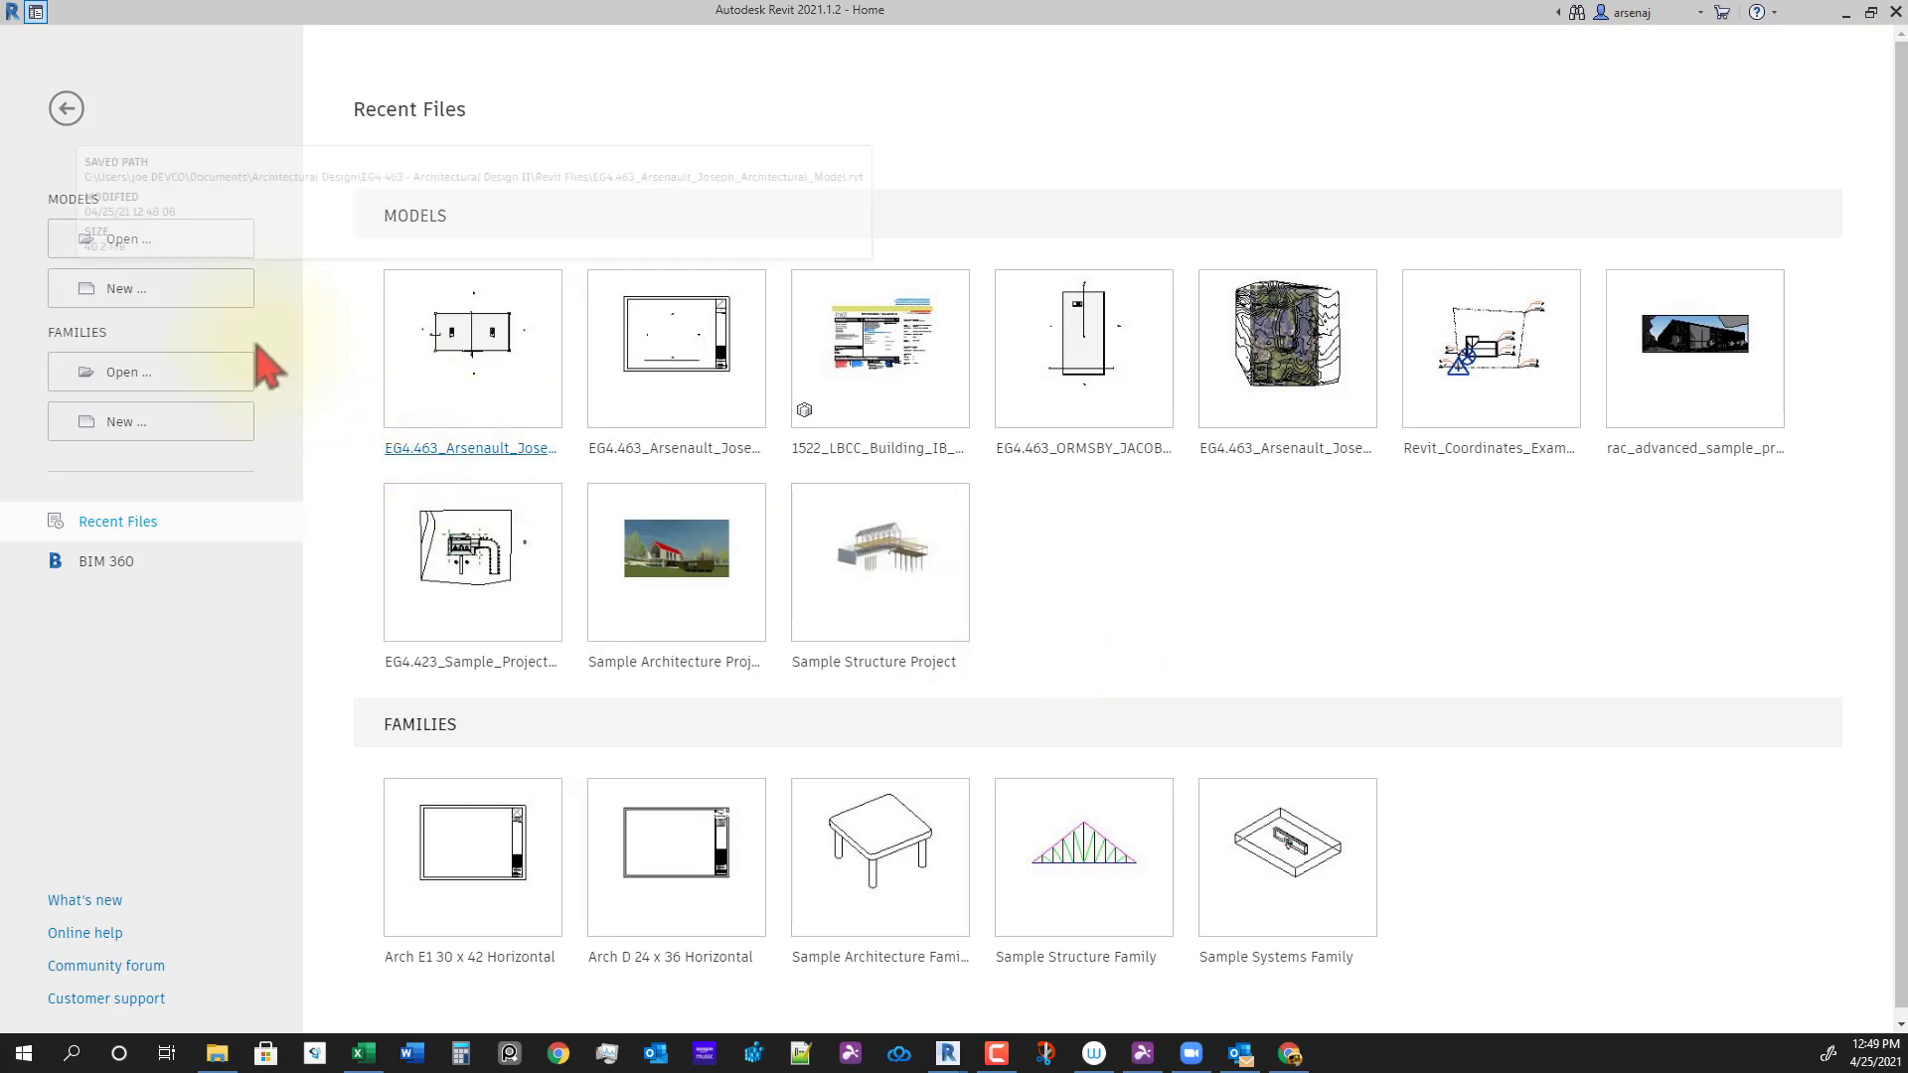
click(203, 298)
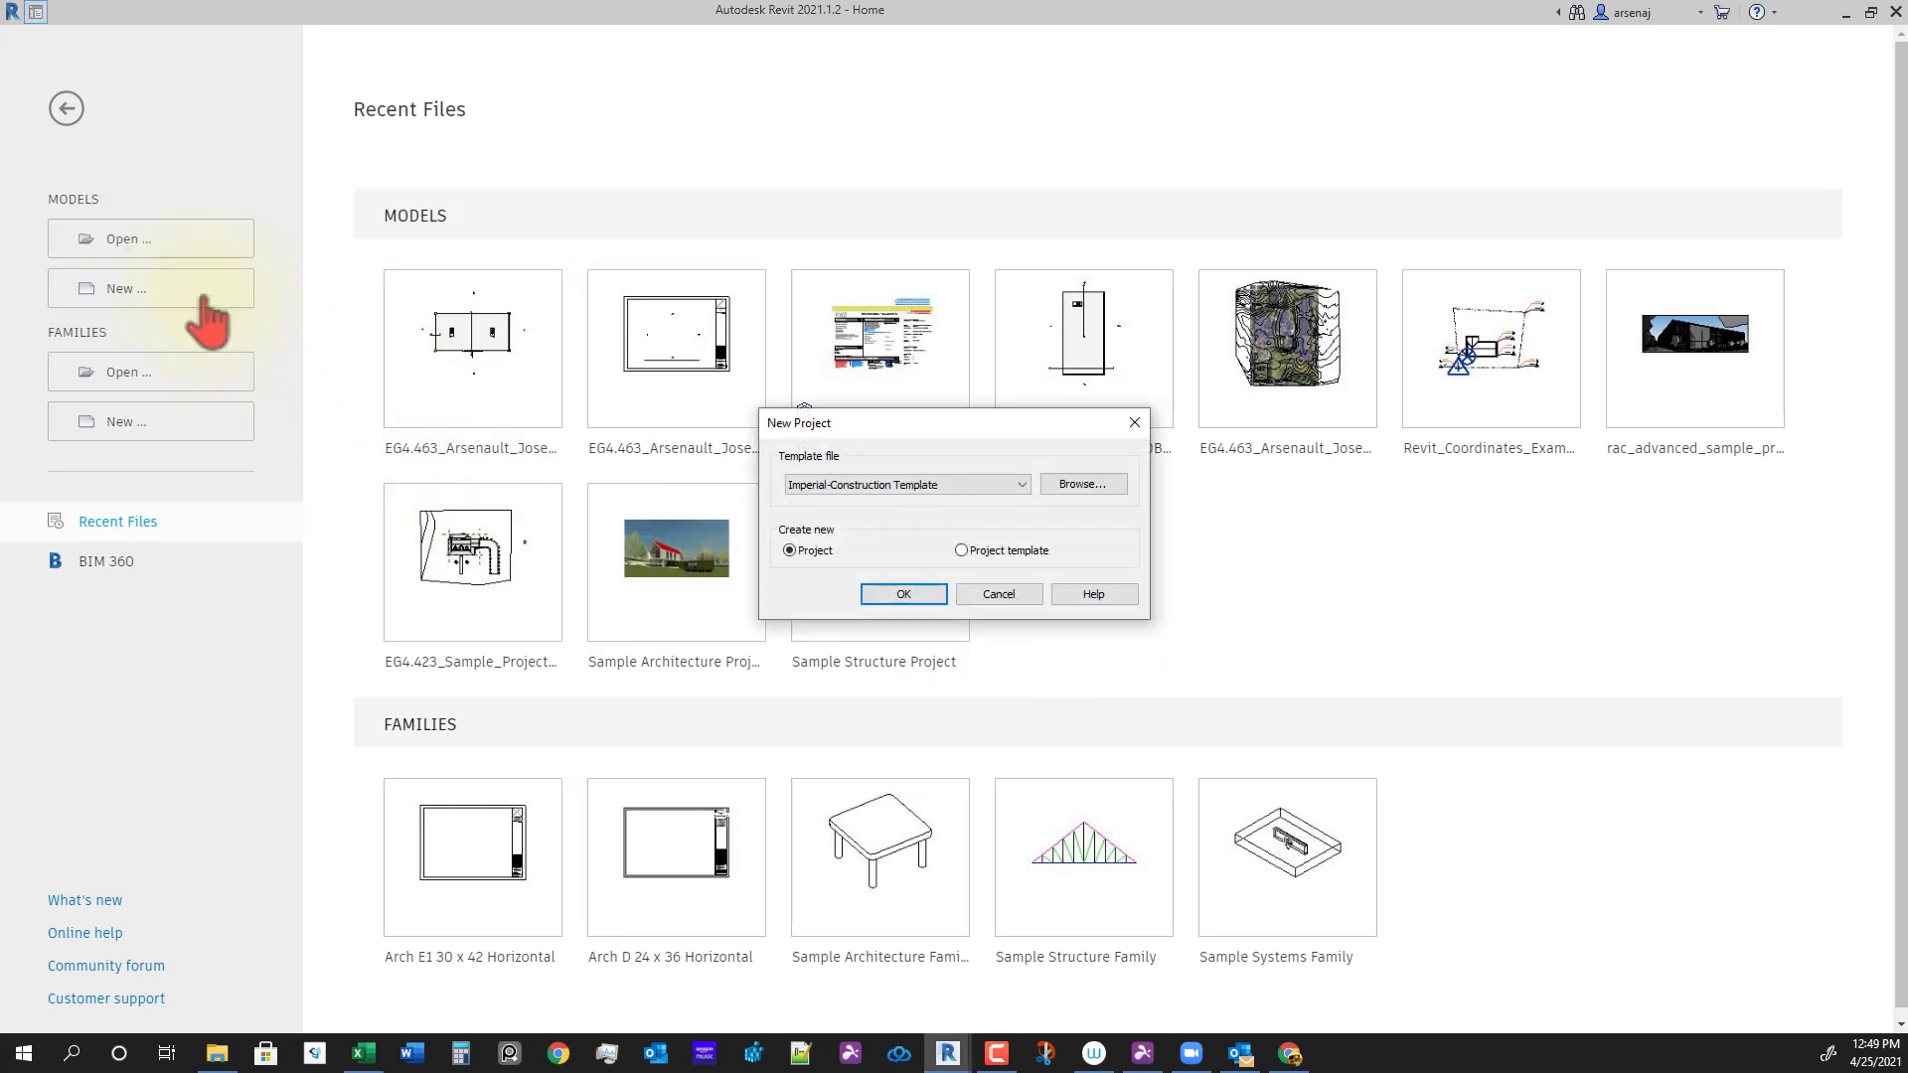
click(1081, 487)
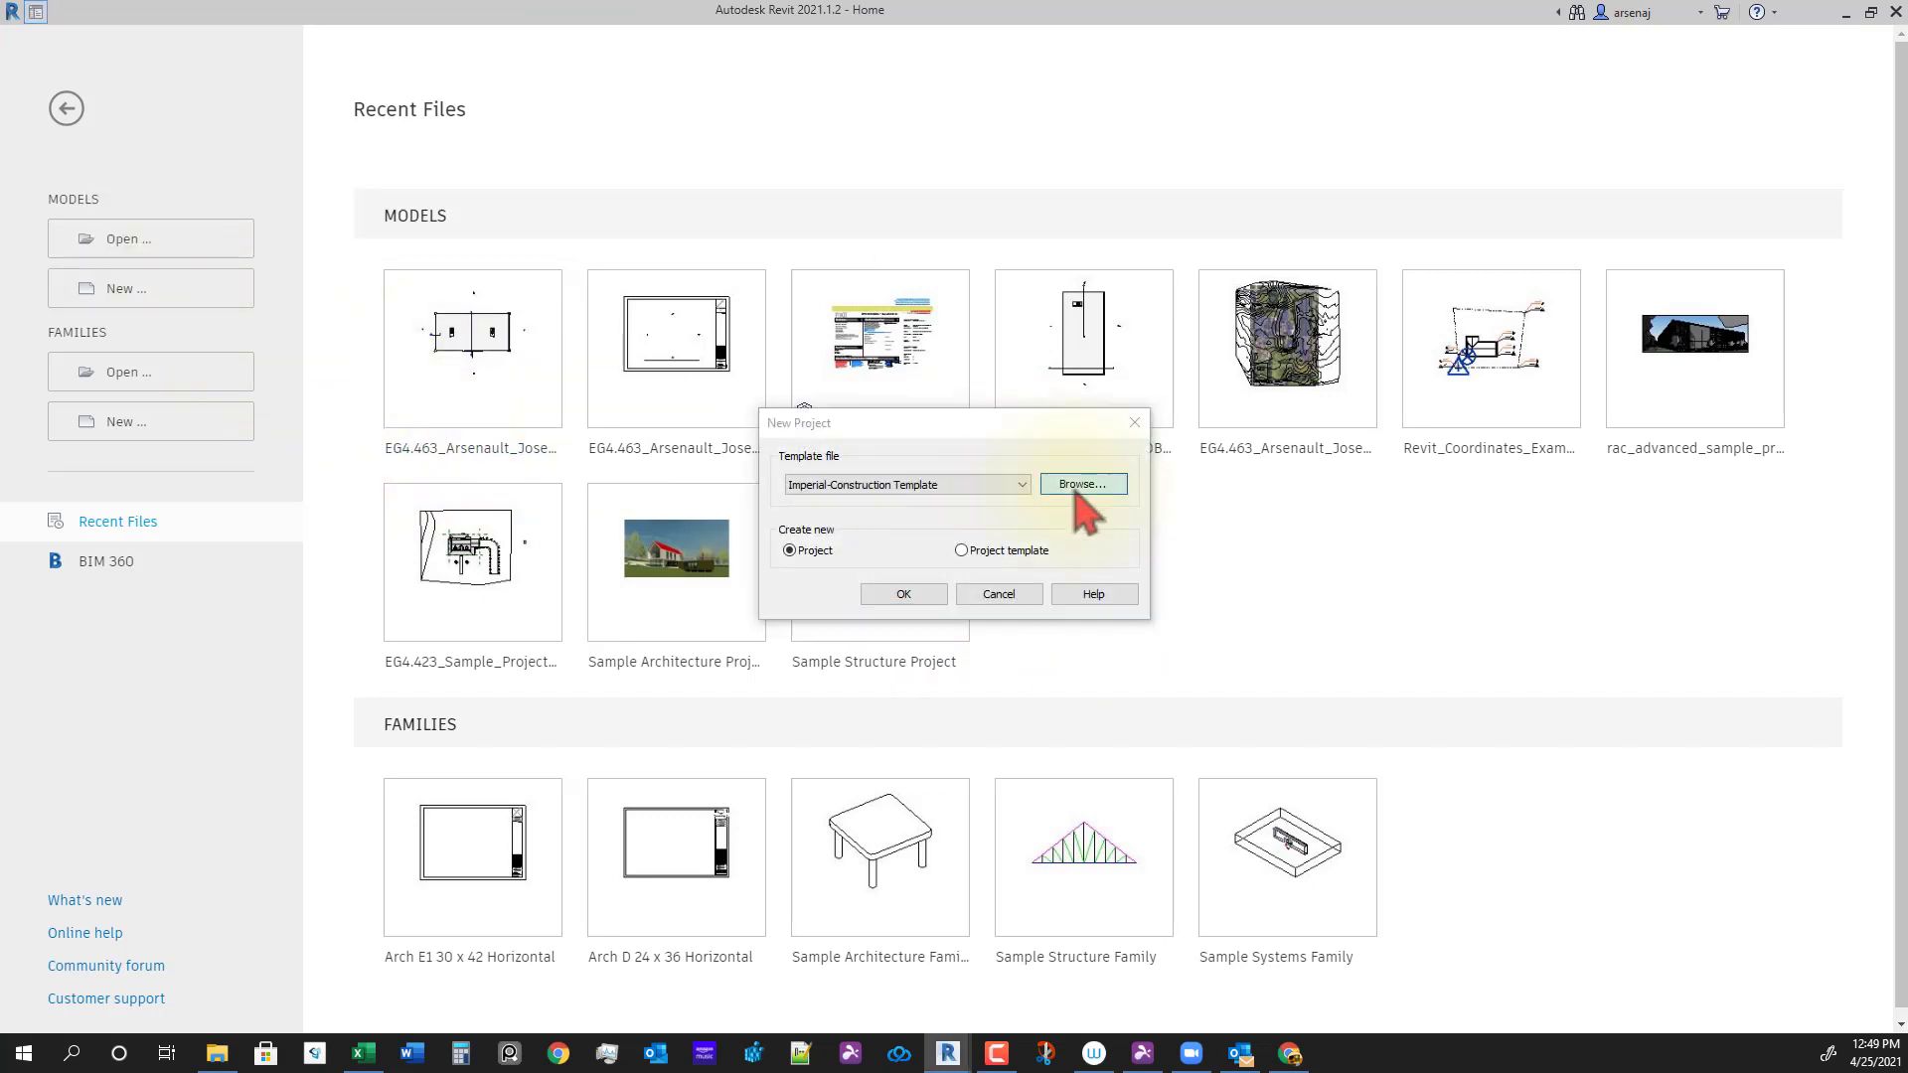
click(287, 365)
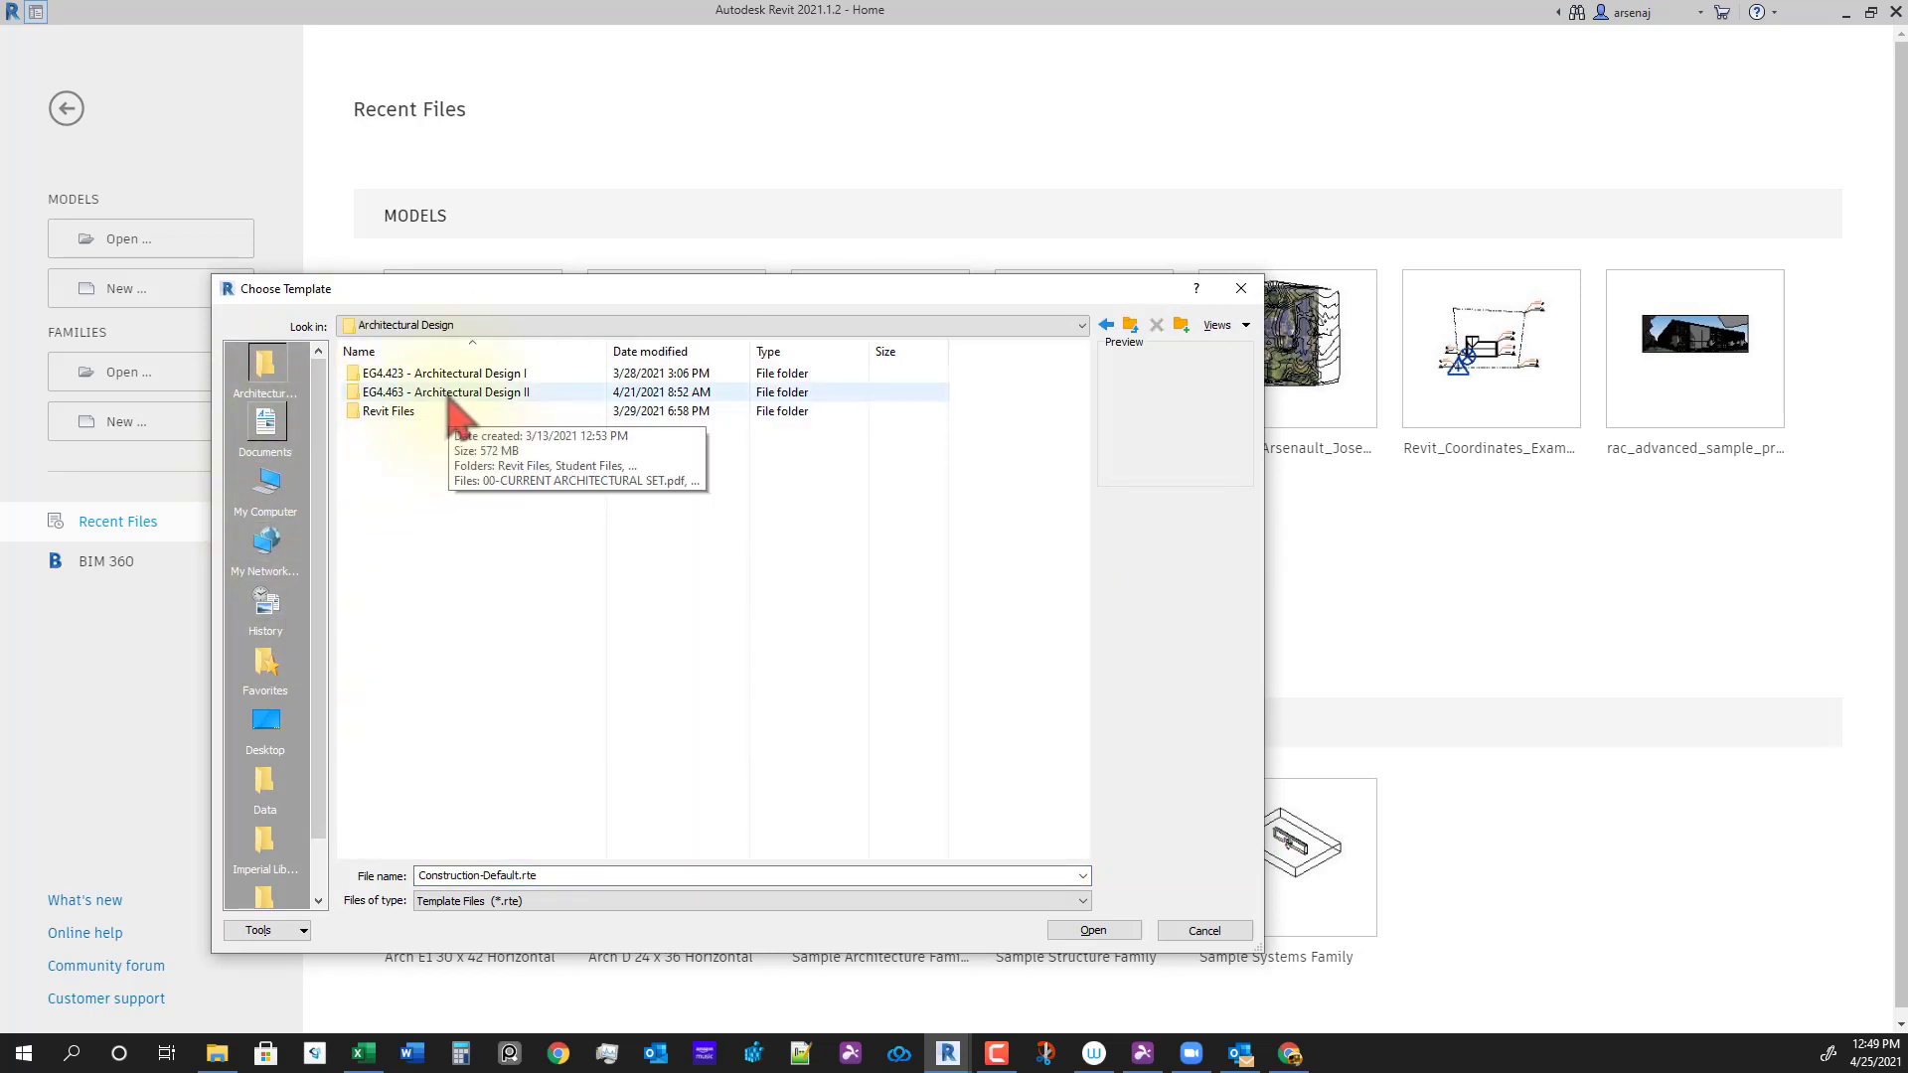
double_click(387, 412)
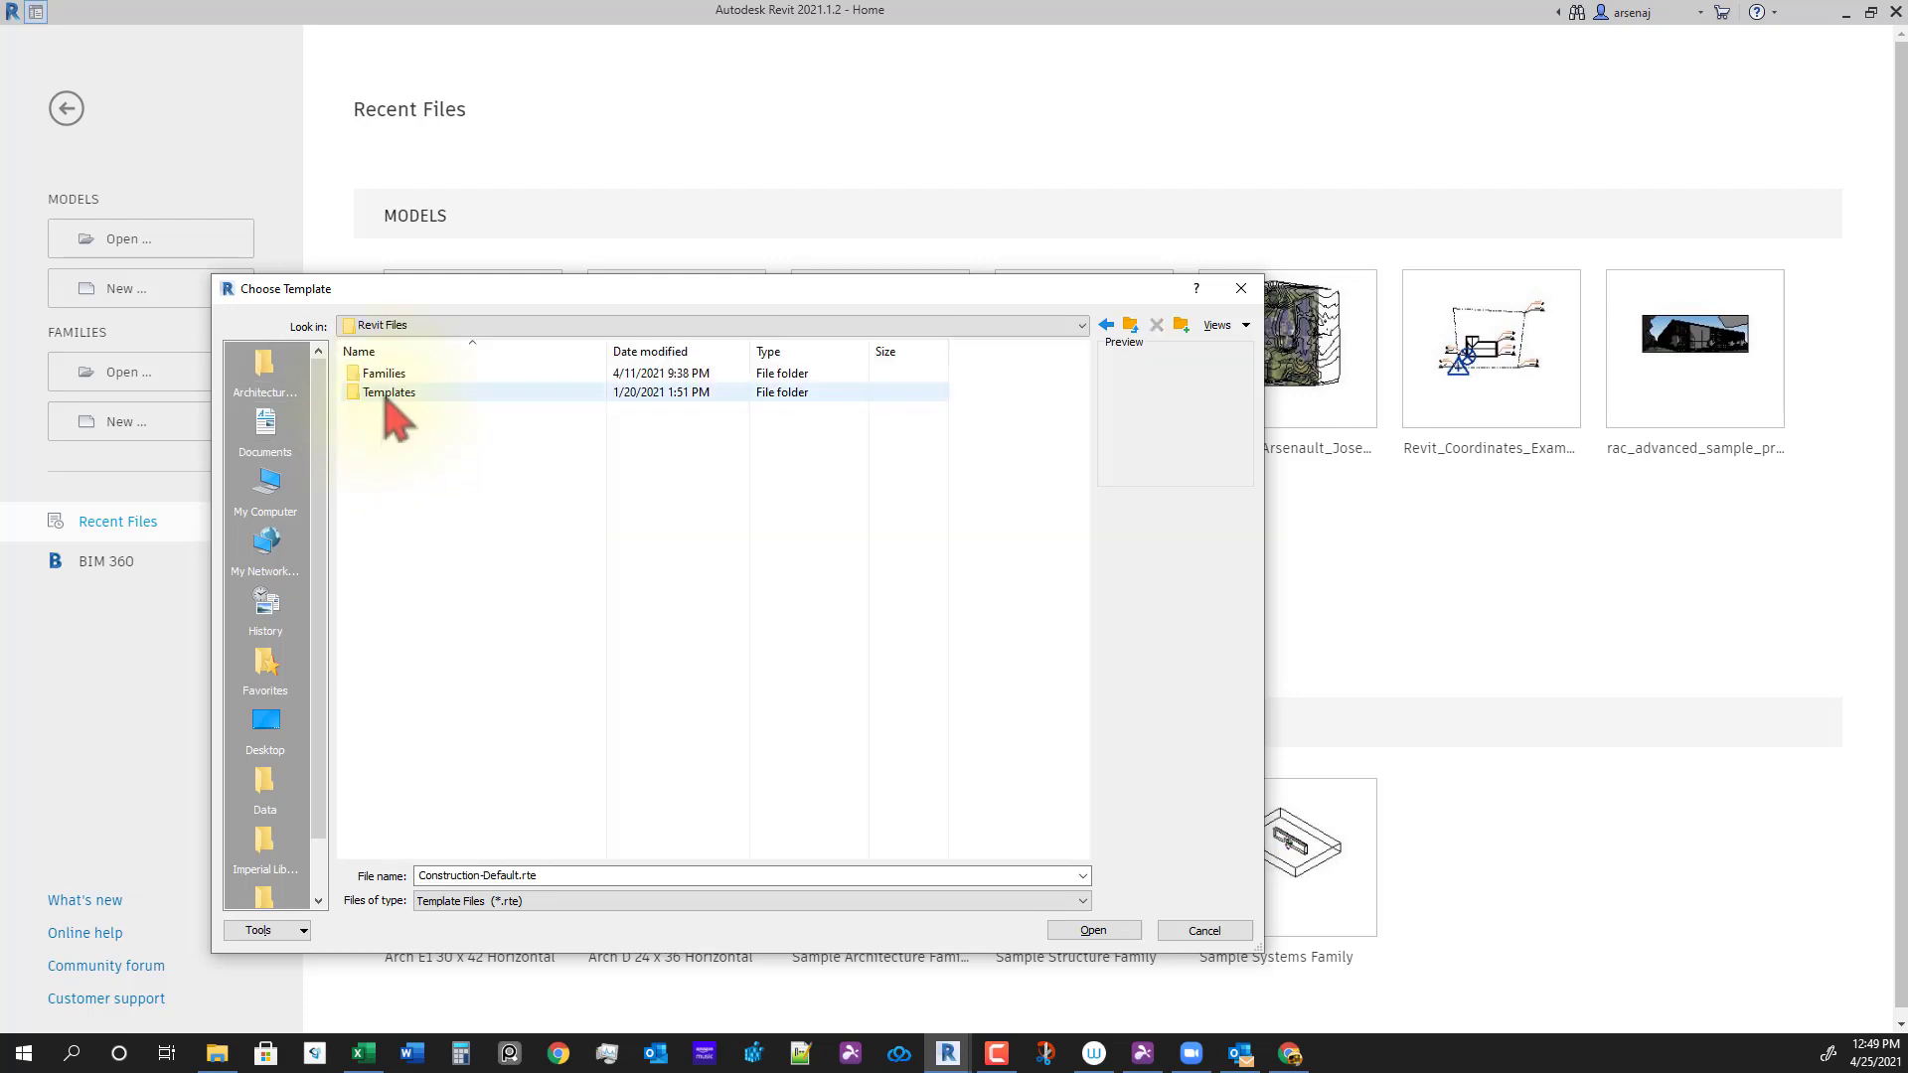
double_click(398, 392)
click(452, 376)
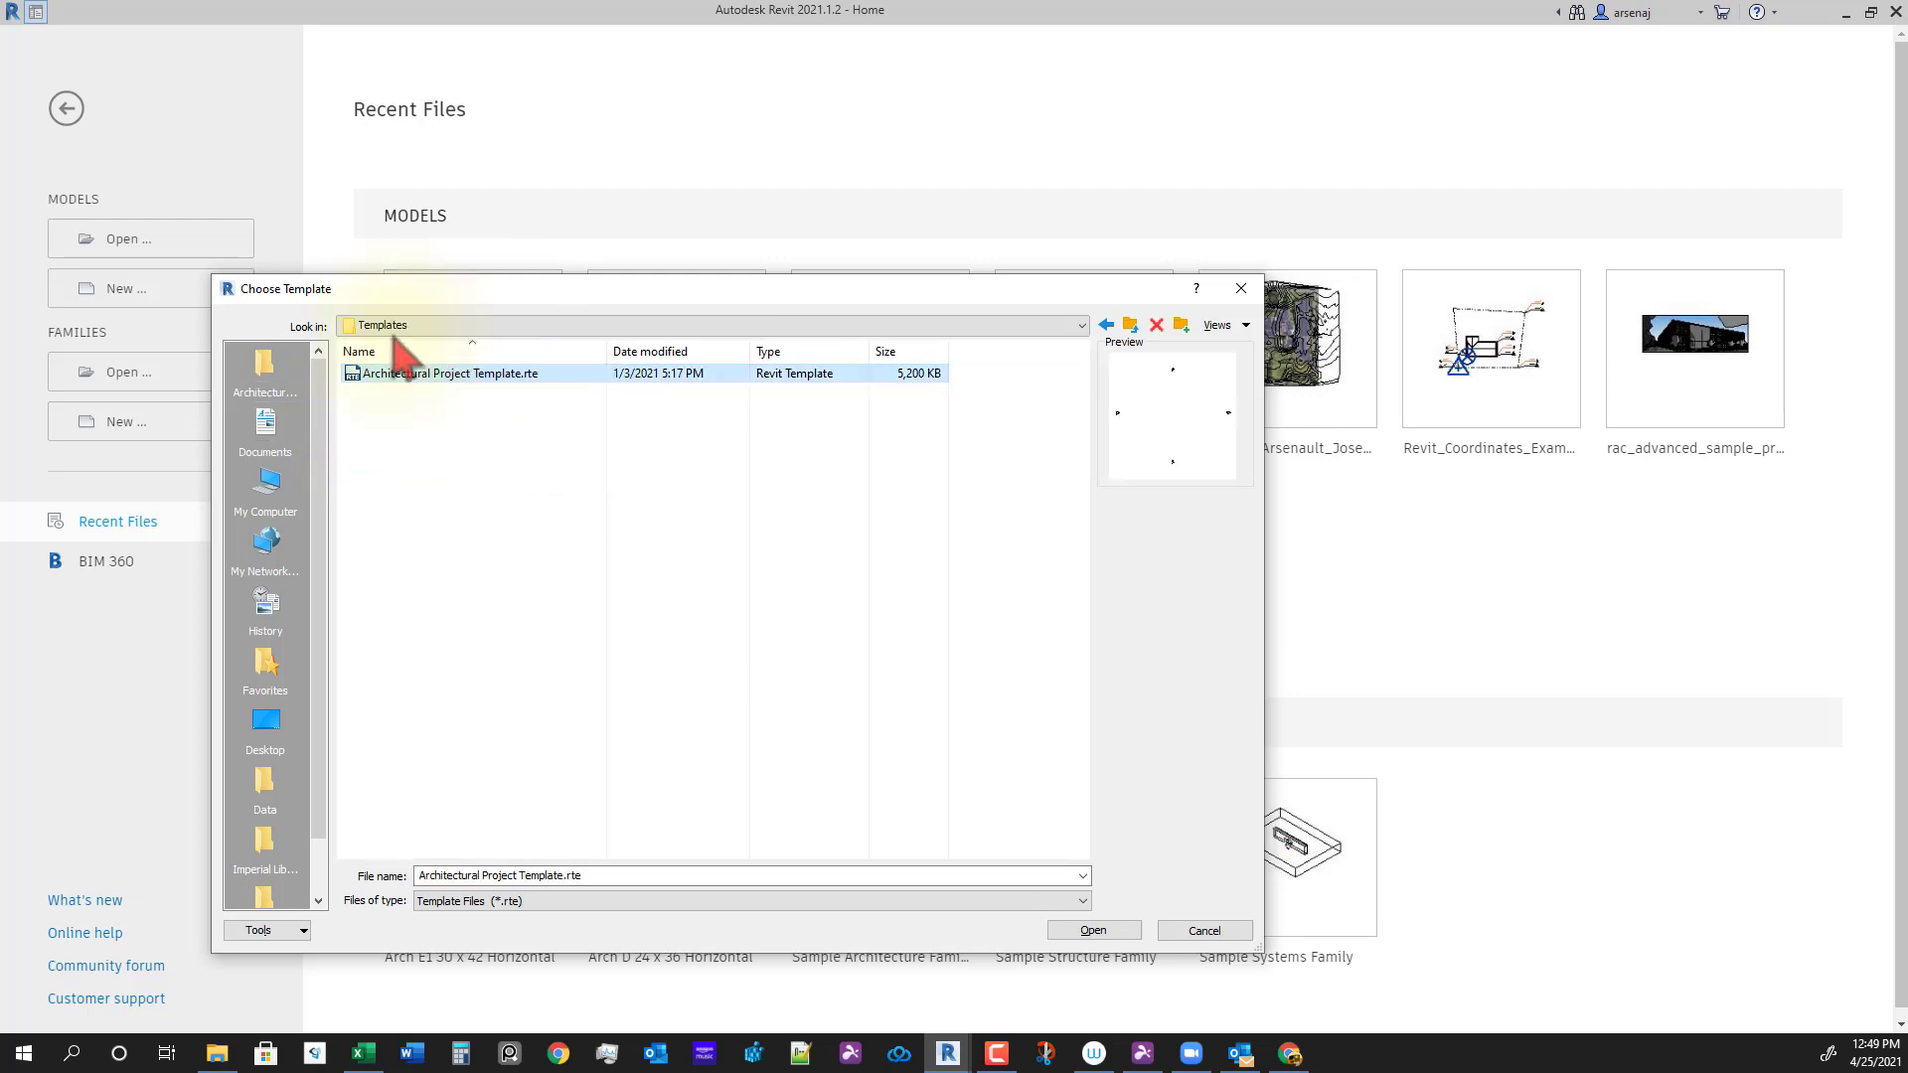
click(1094, 931)
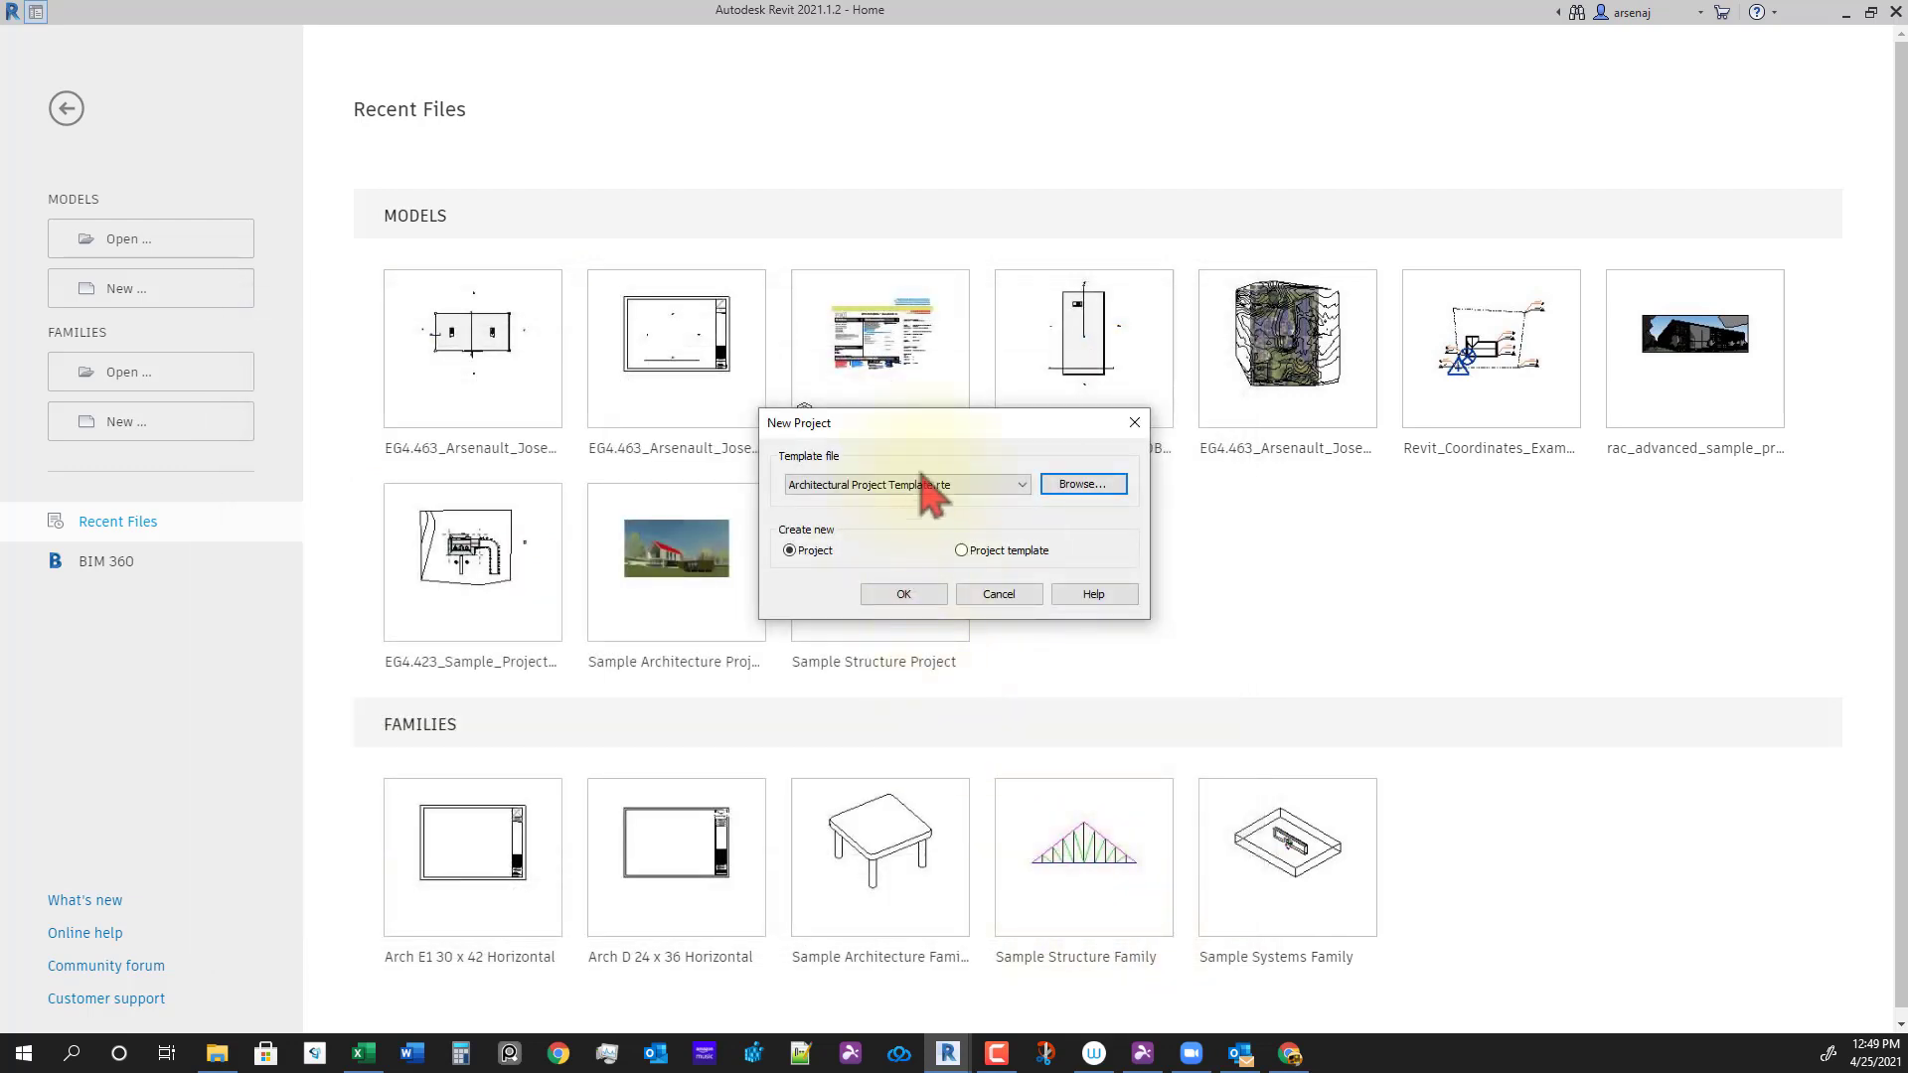
click(905, 594)
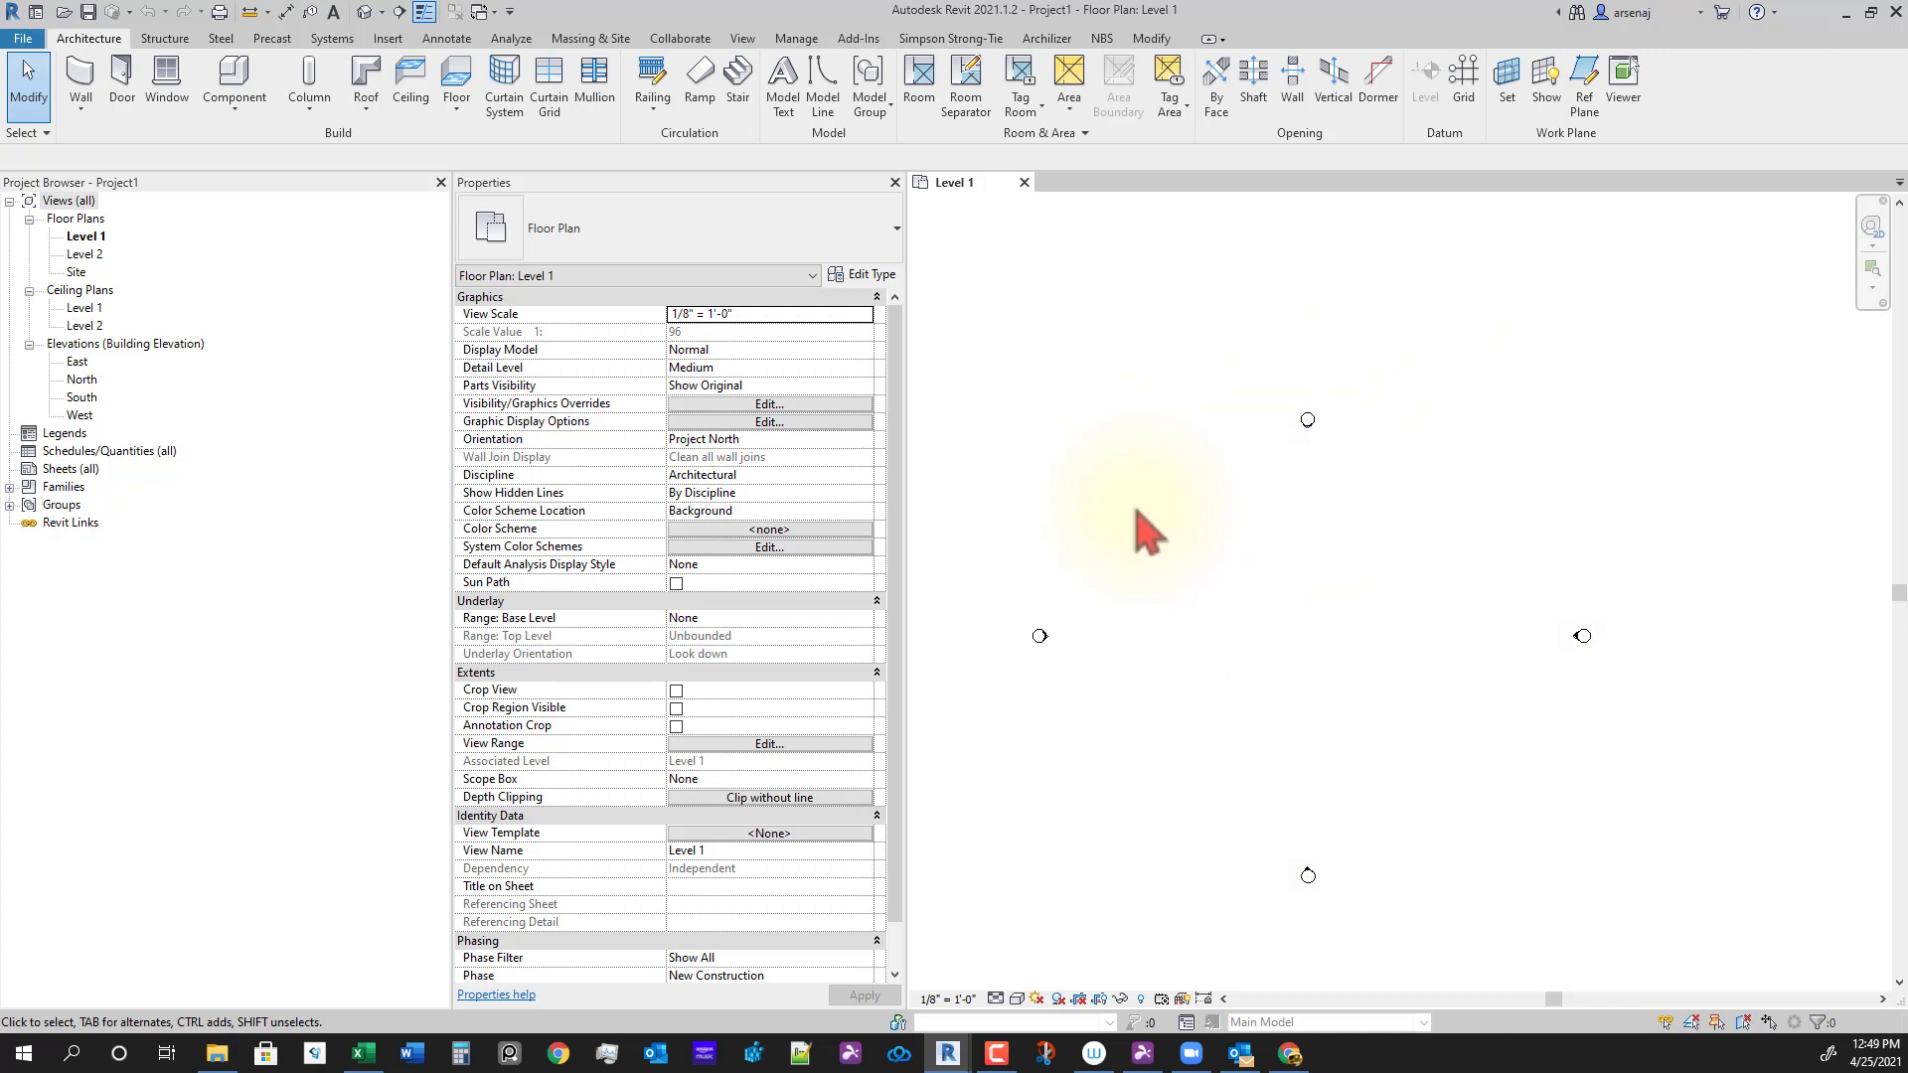
Step: Open the Site floor plan of the new project
scroll(1183, 617, down, 3)
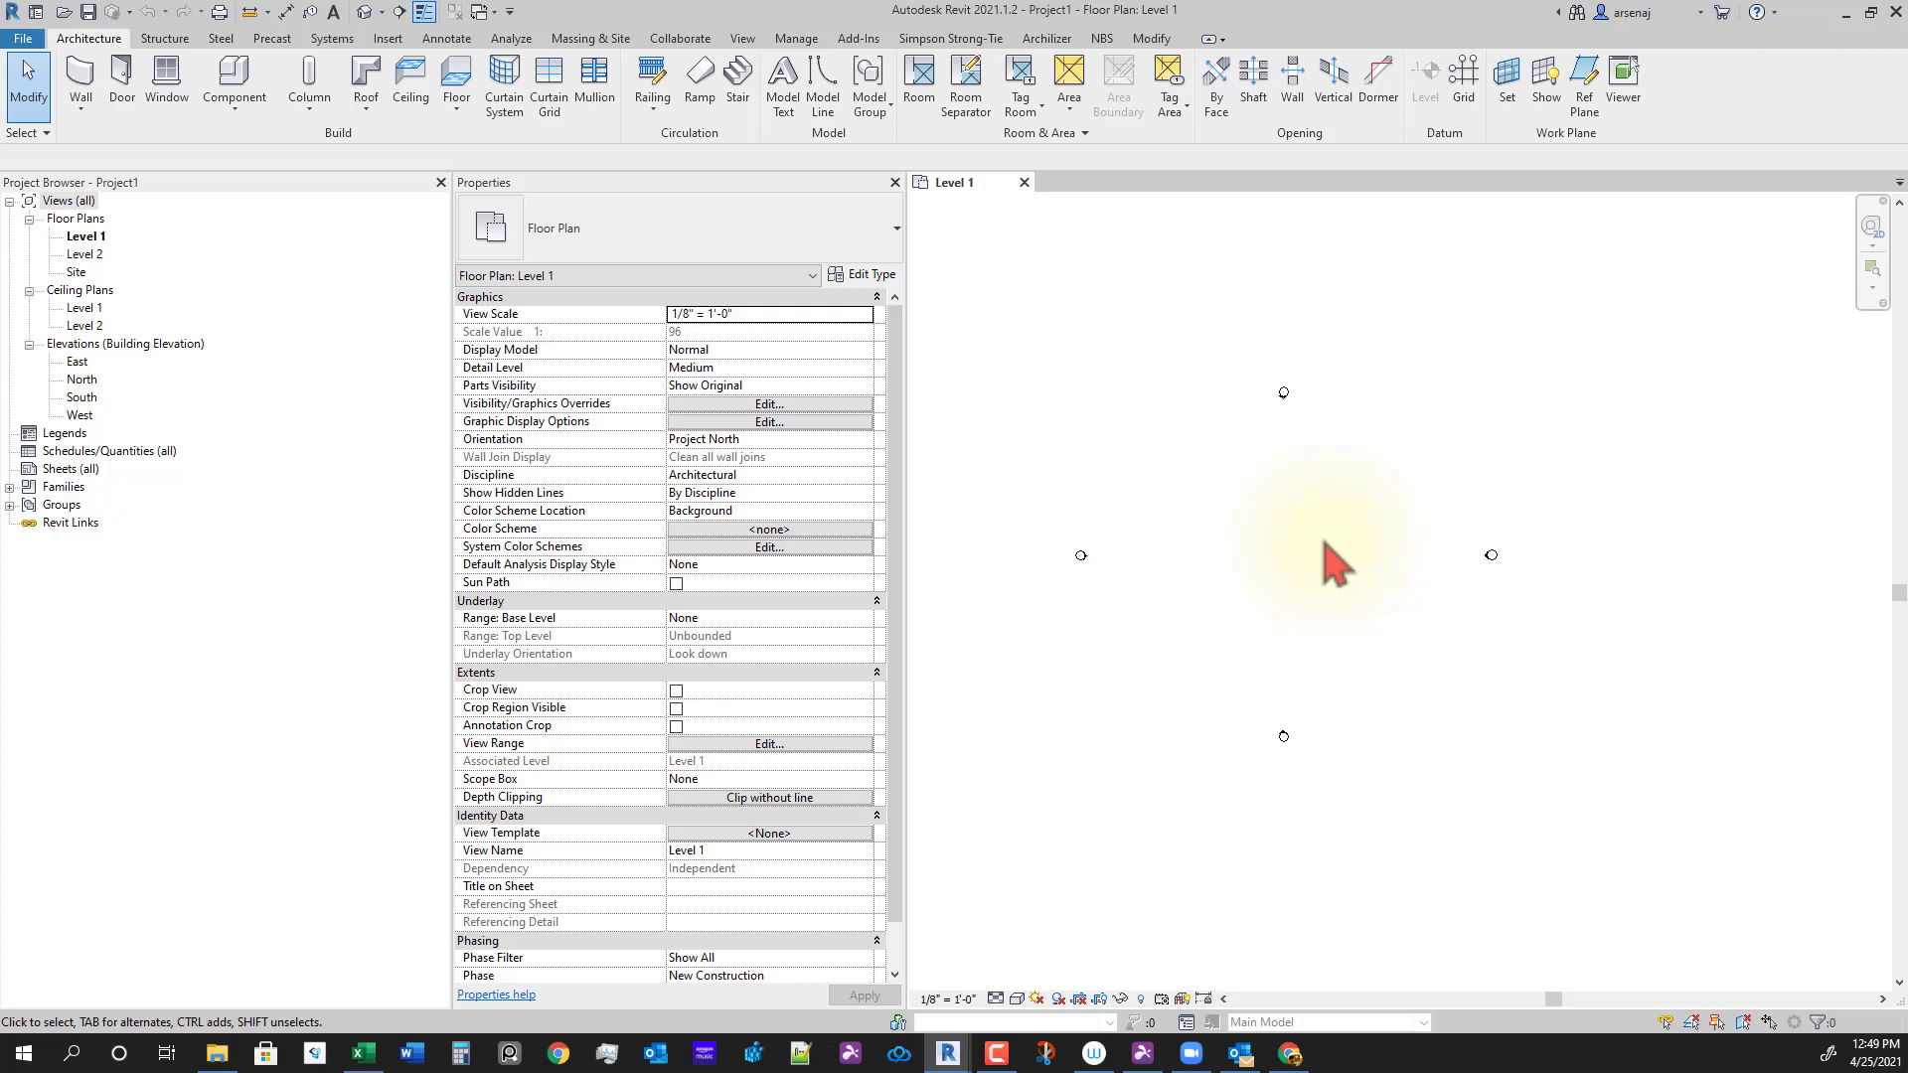
middle_drag(1313, 576, 1268, 513)
scroll(1268, 513, down, 1)
middle_drag(1281, 550, 1279, 631)
scroll(1279, 630, down, 1)
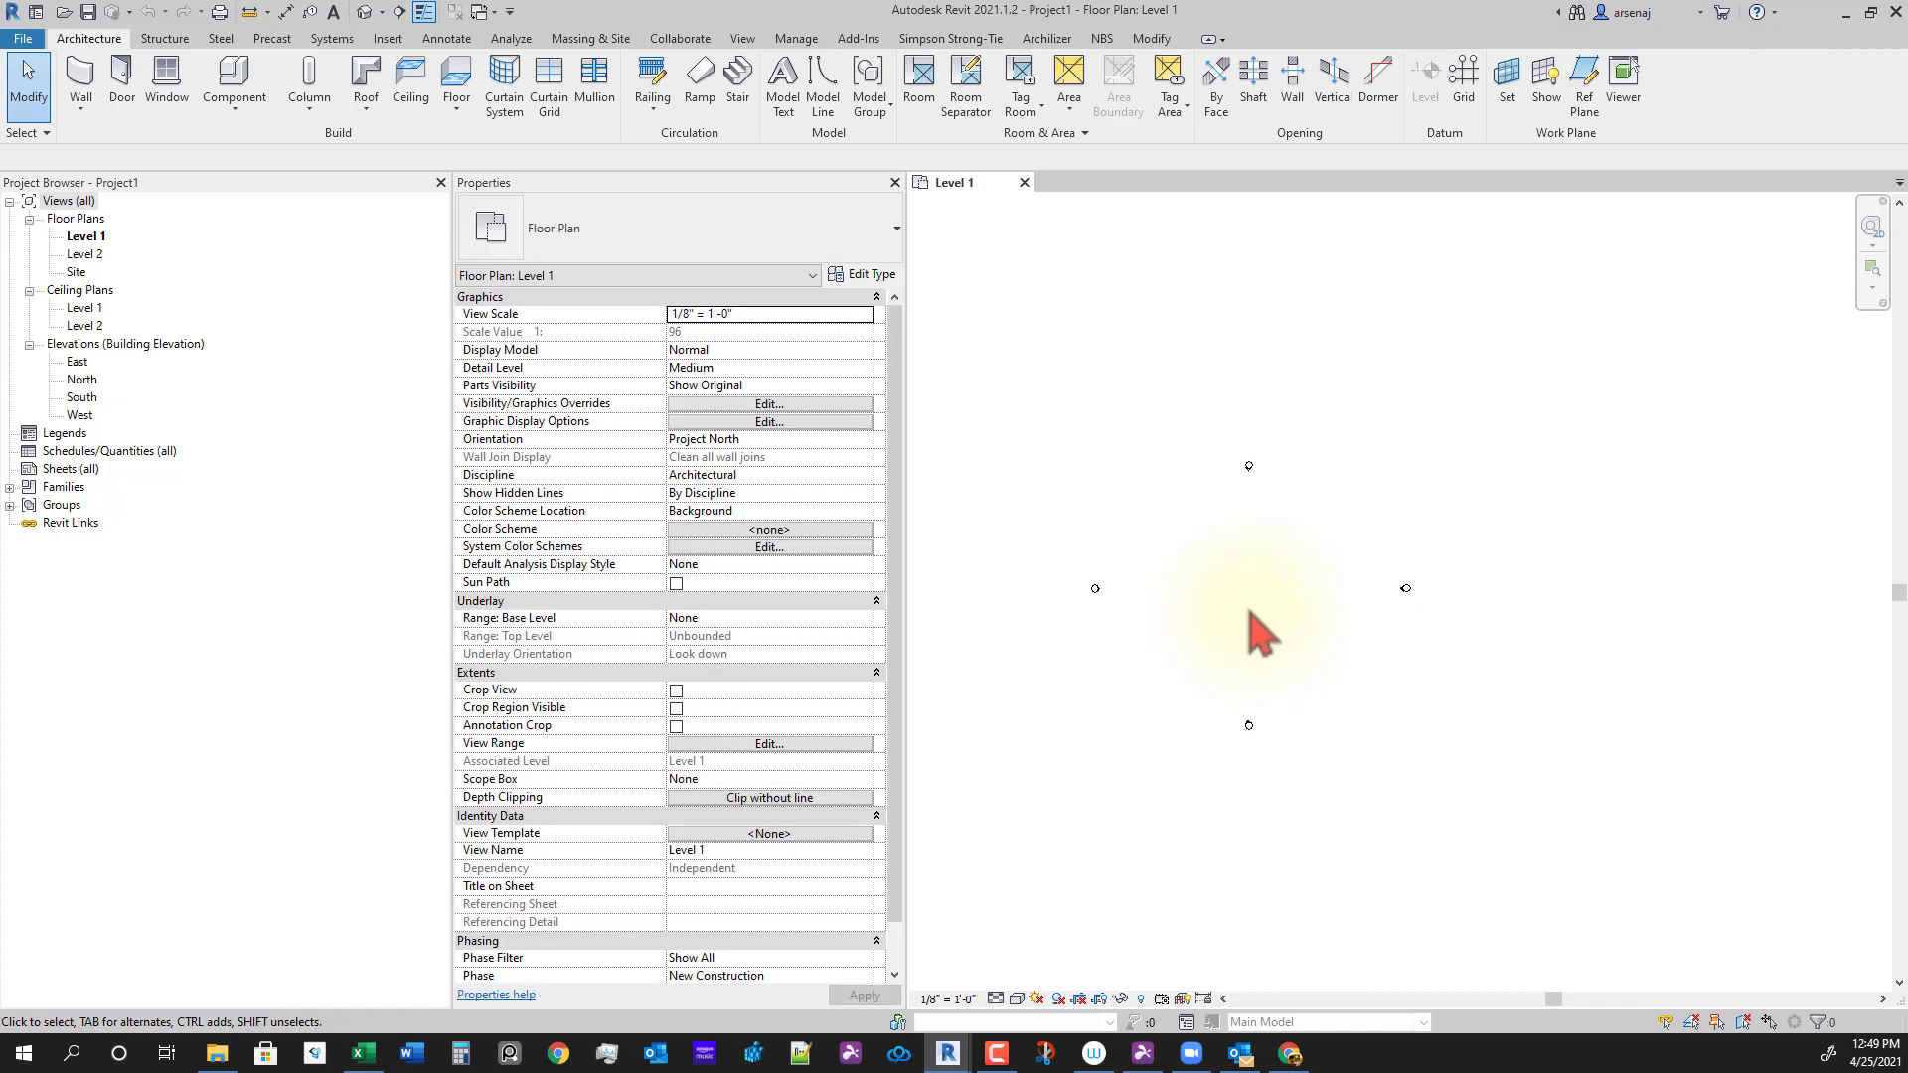
double_click(76, 272)
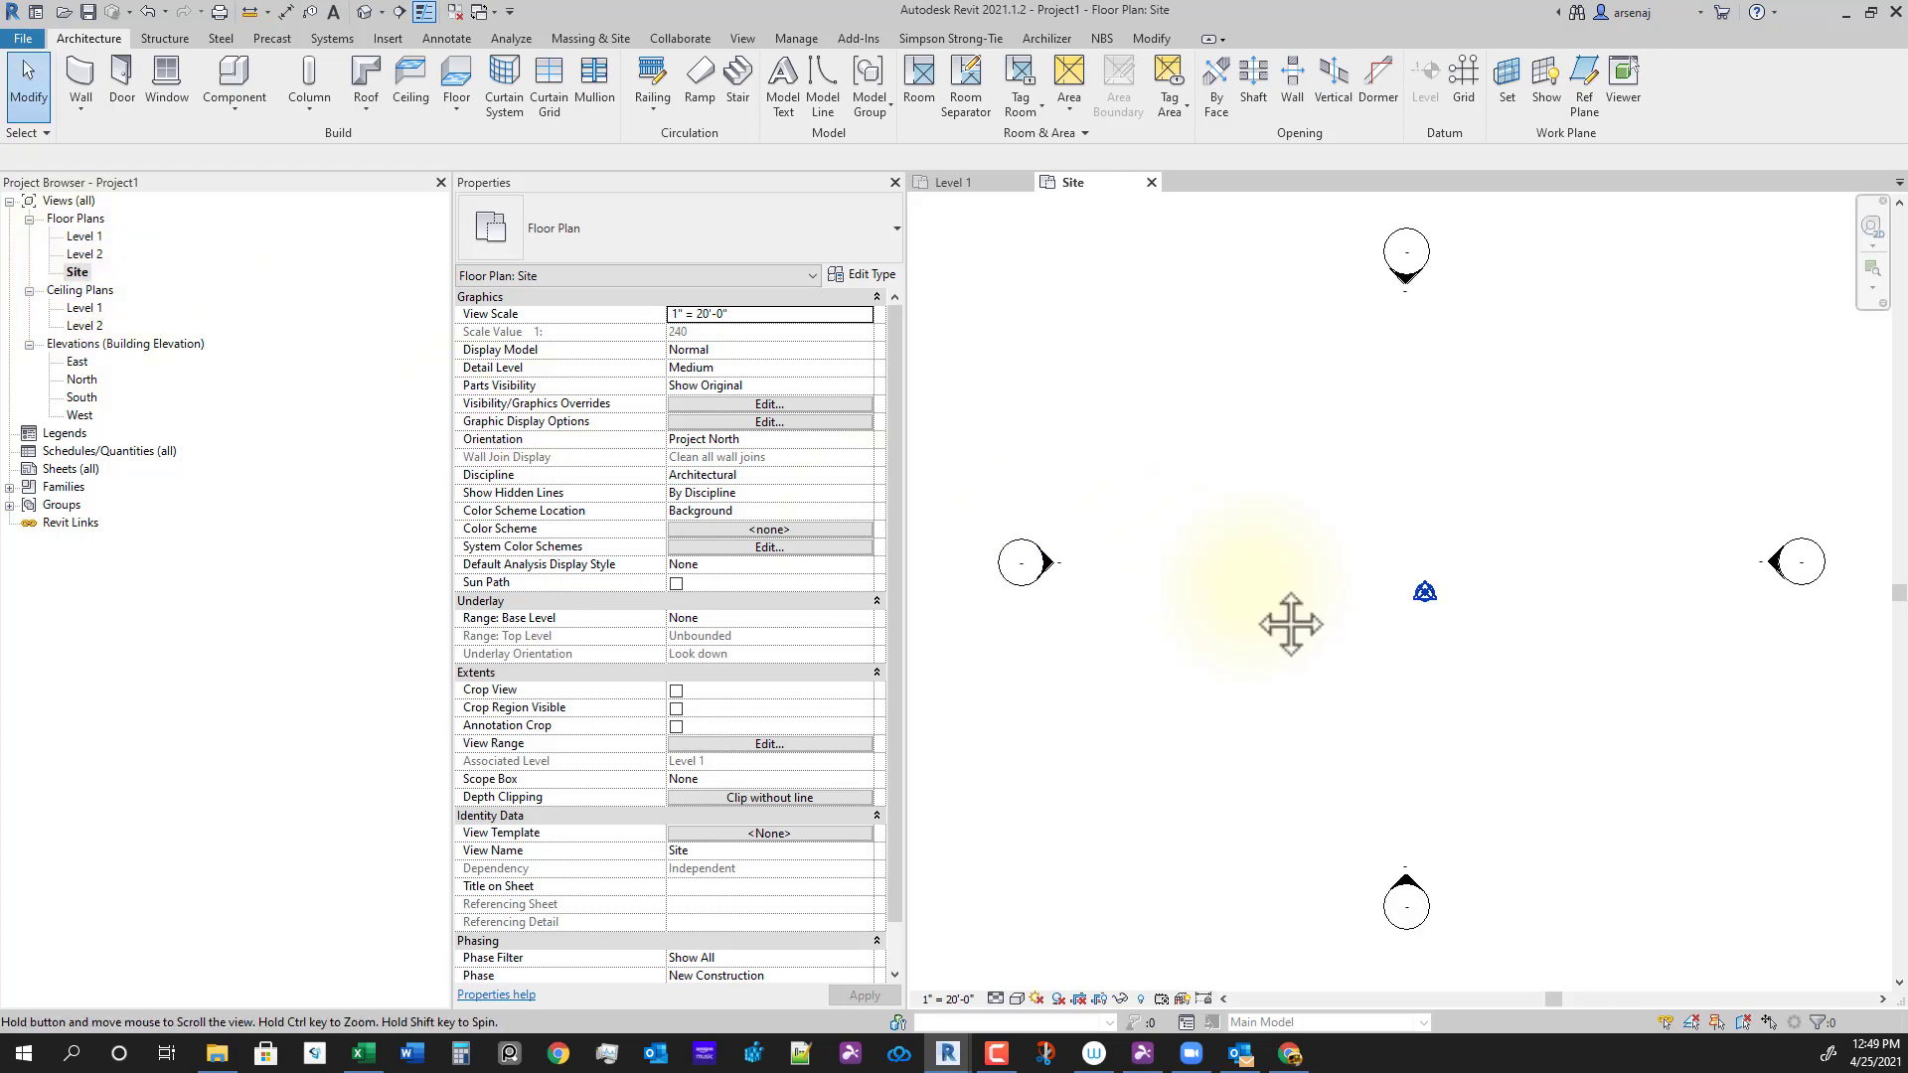
middle_drag(1290, 624, 1172, 599)
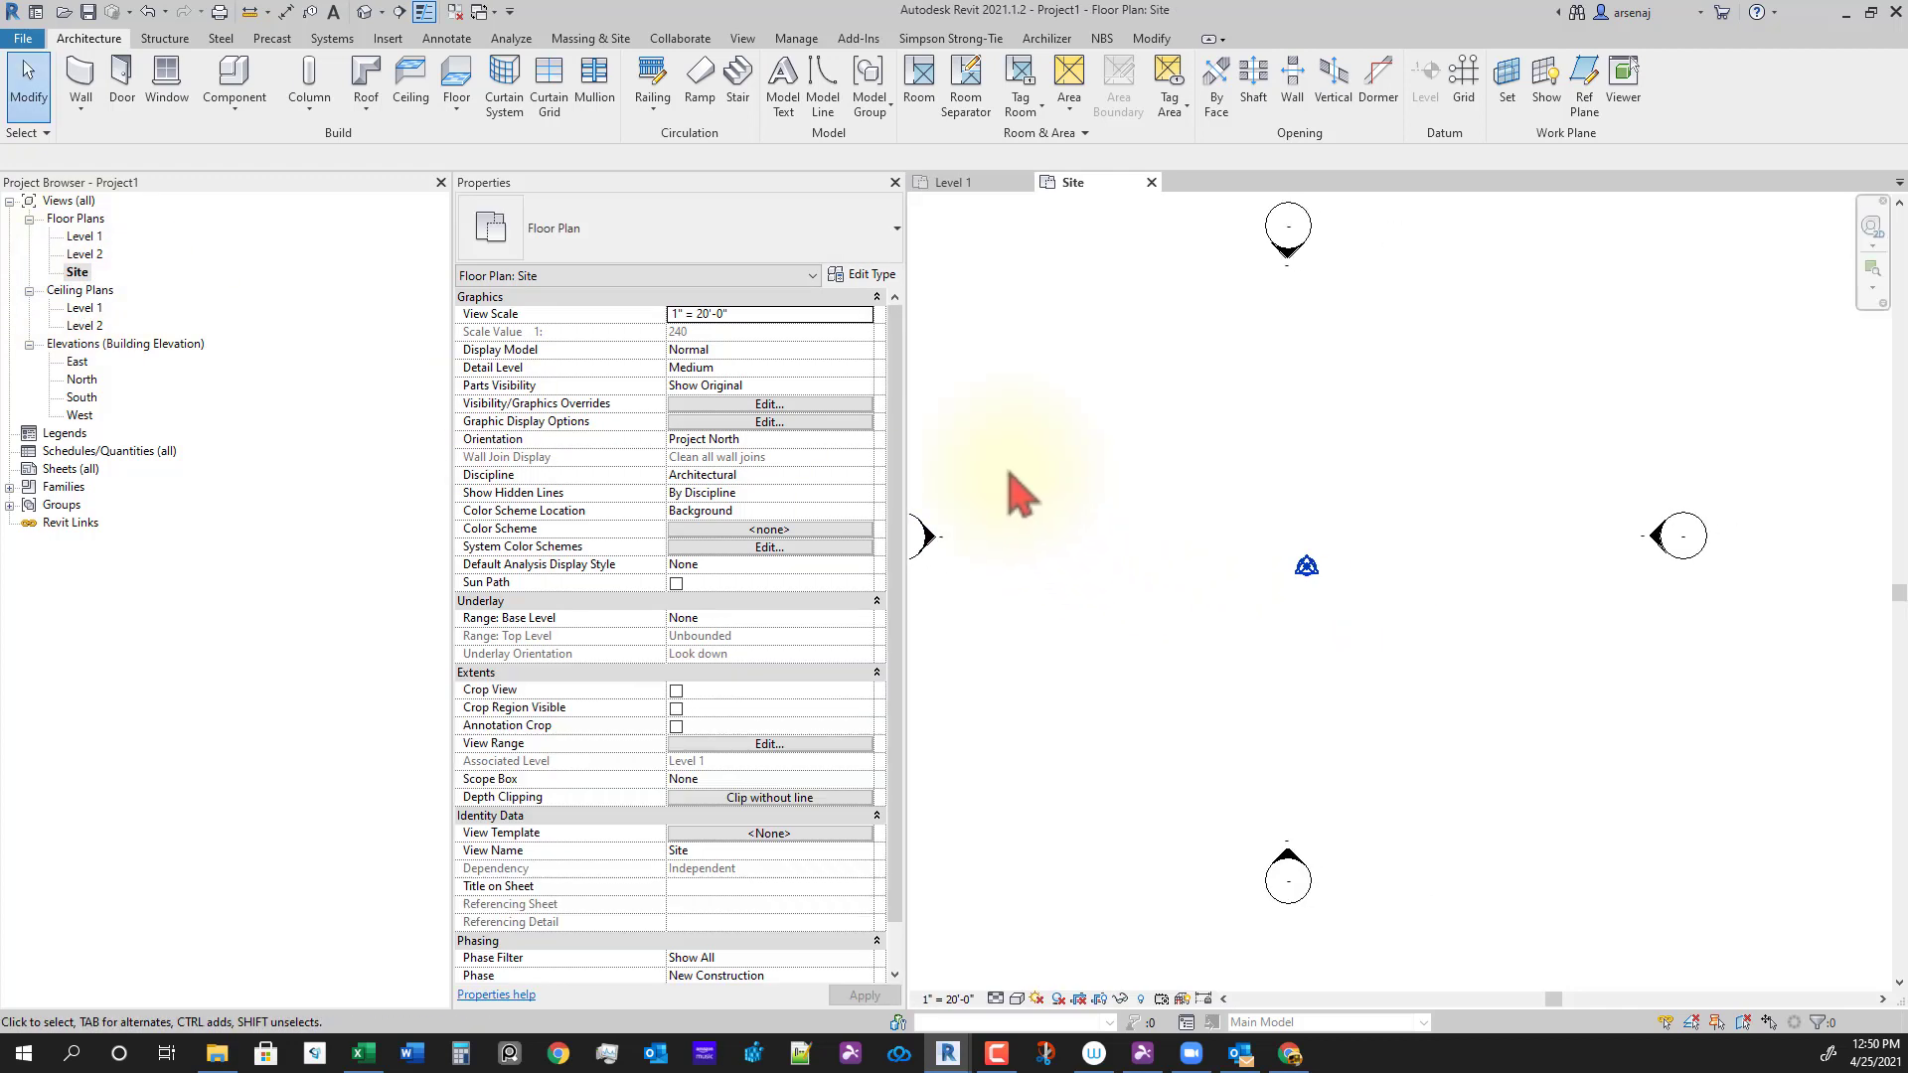
Step: Start linking a Revit model and browse to the Revit Files folder of EG4.463 - Architectural Design II
click(388, 38)
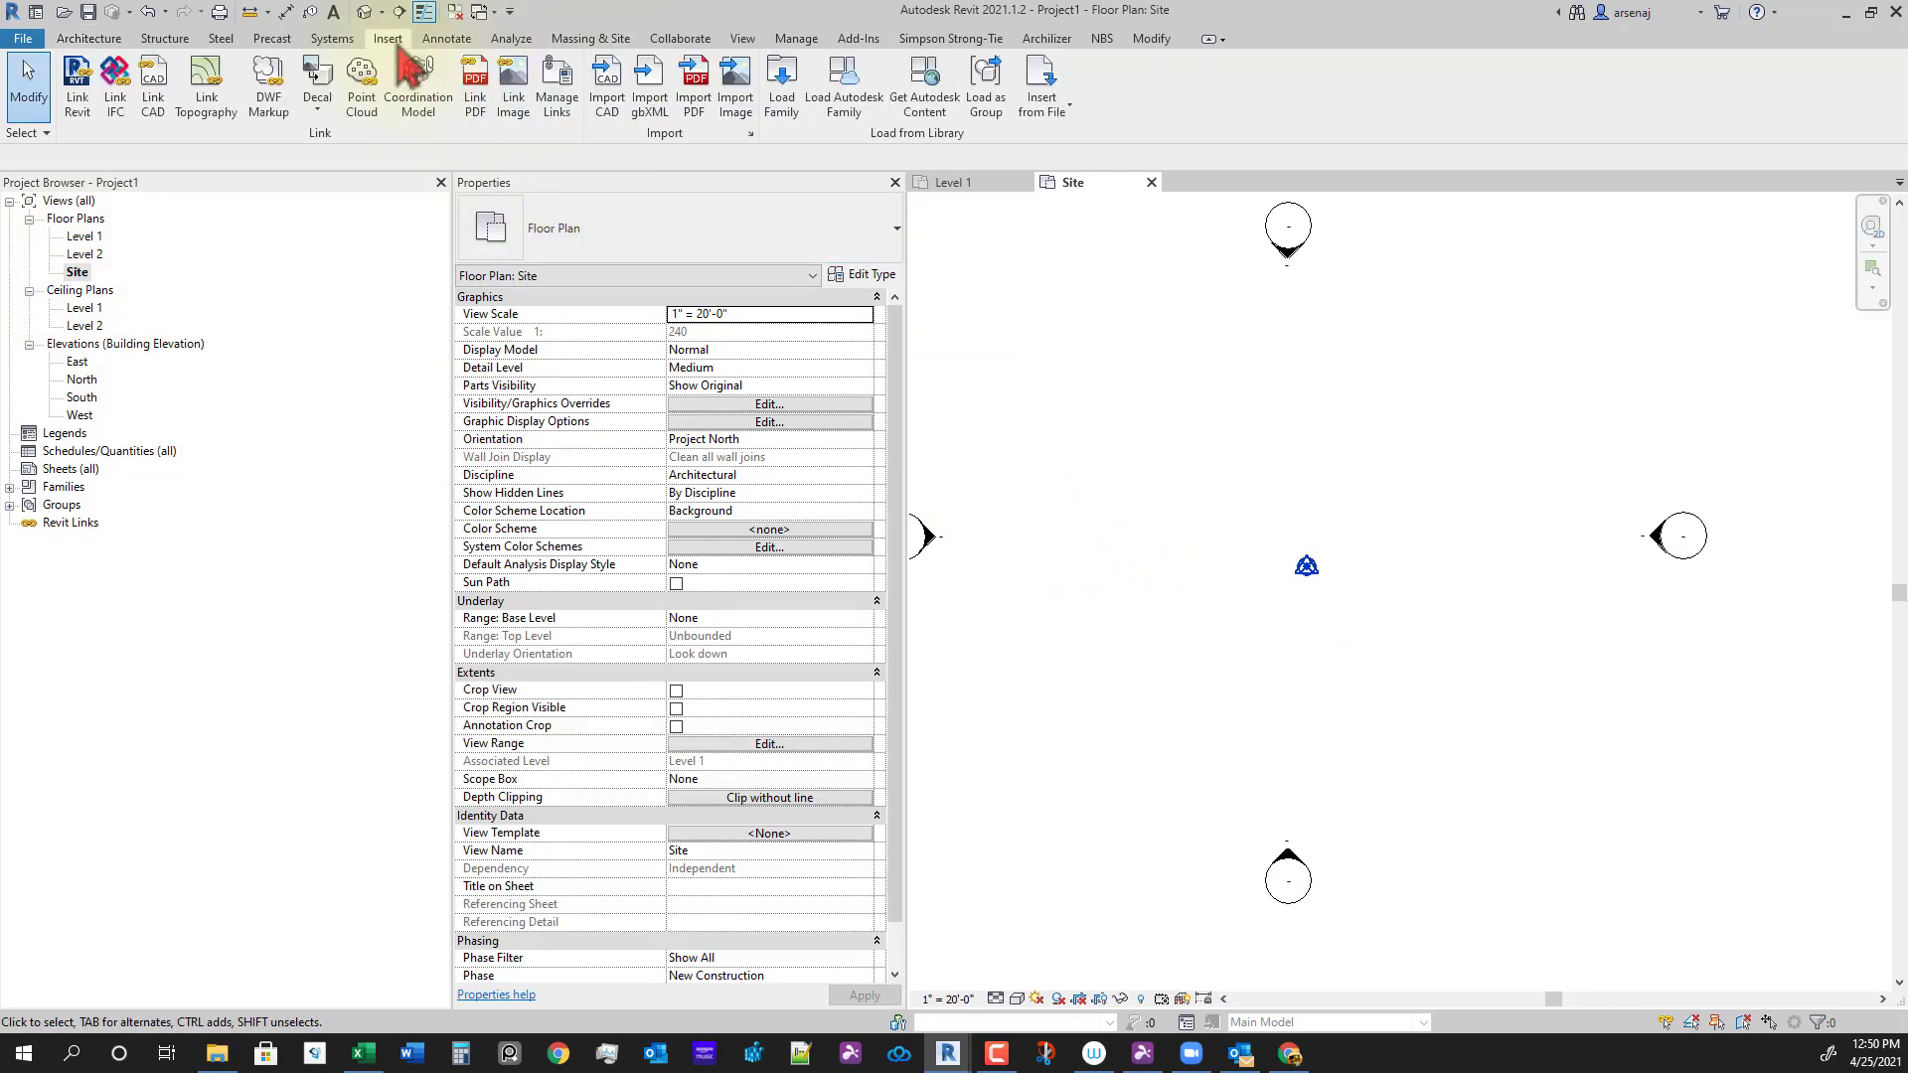
click(79, 127)
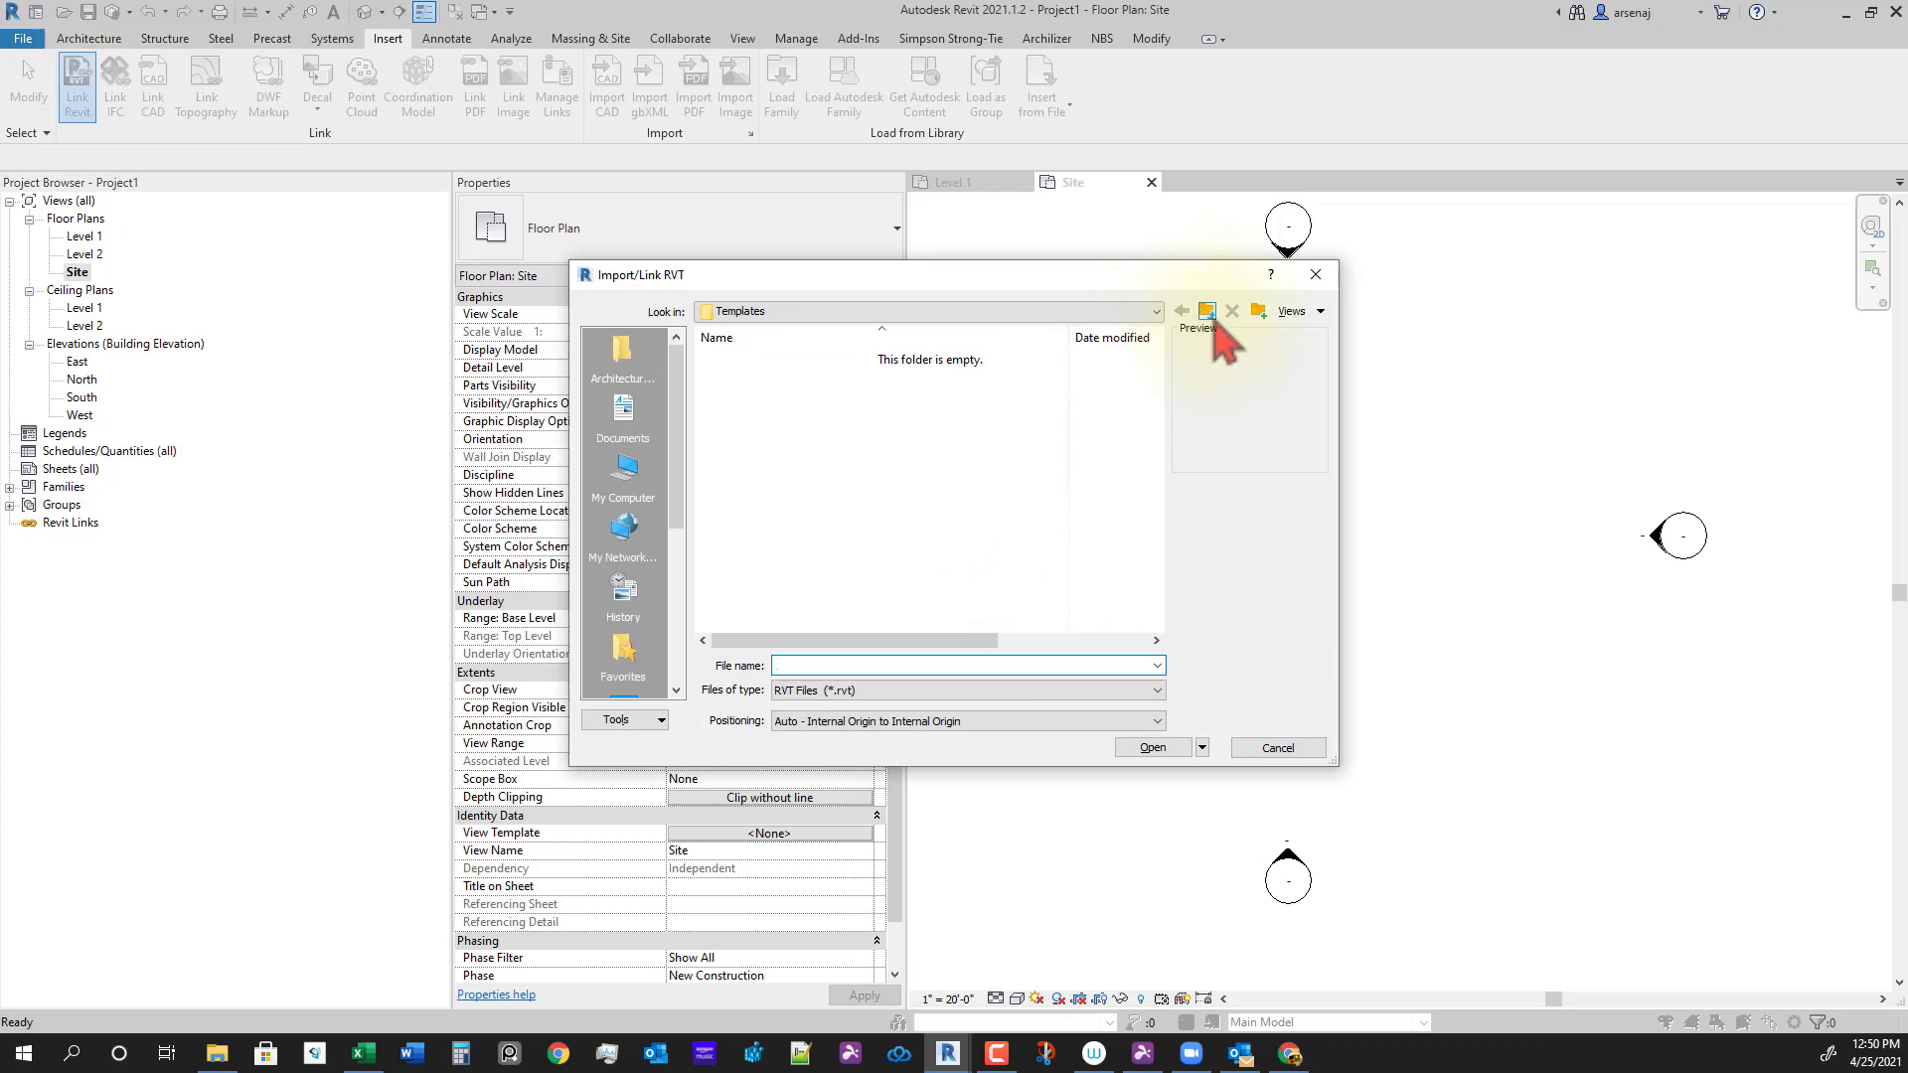
click(1207, 313)
click(1207, 313)
double_click(805, 378)
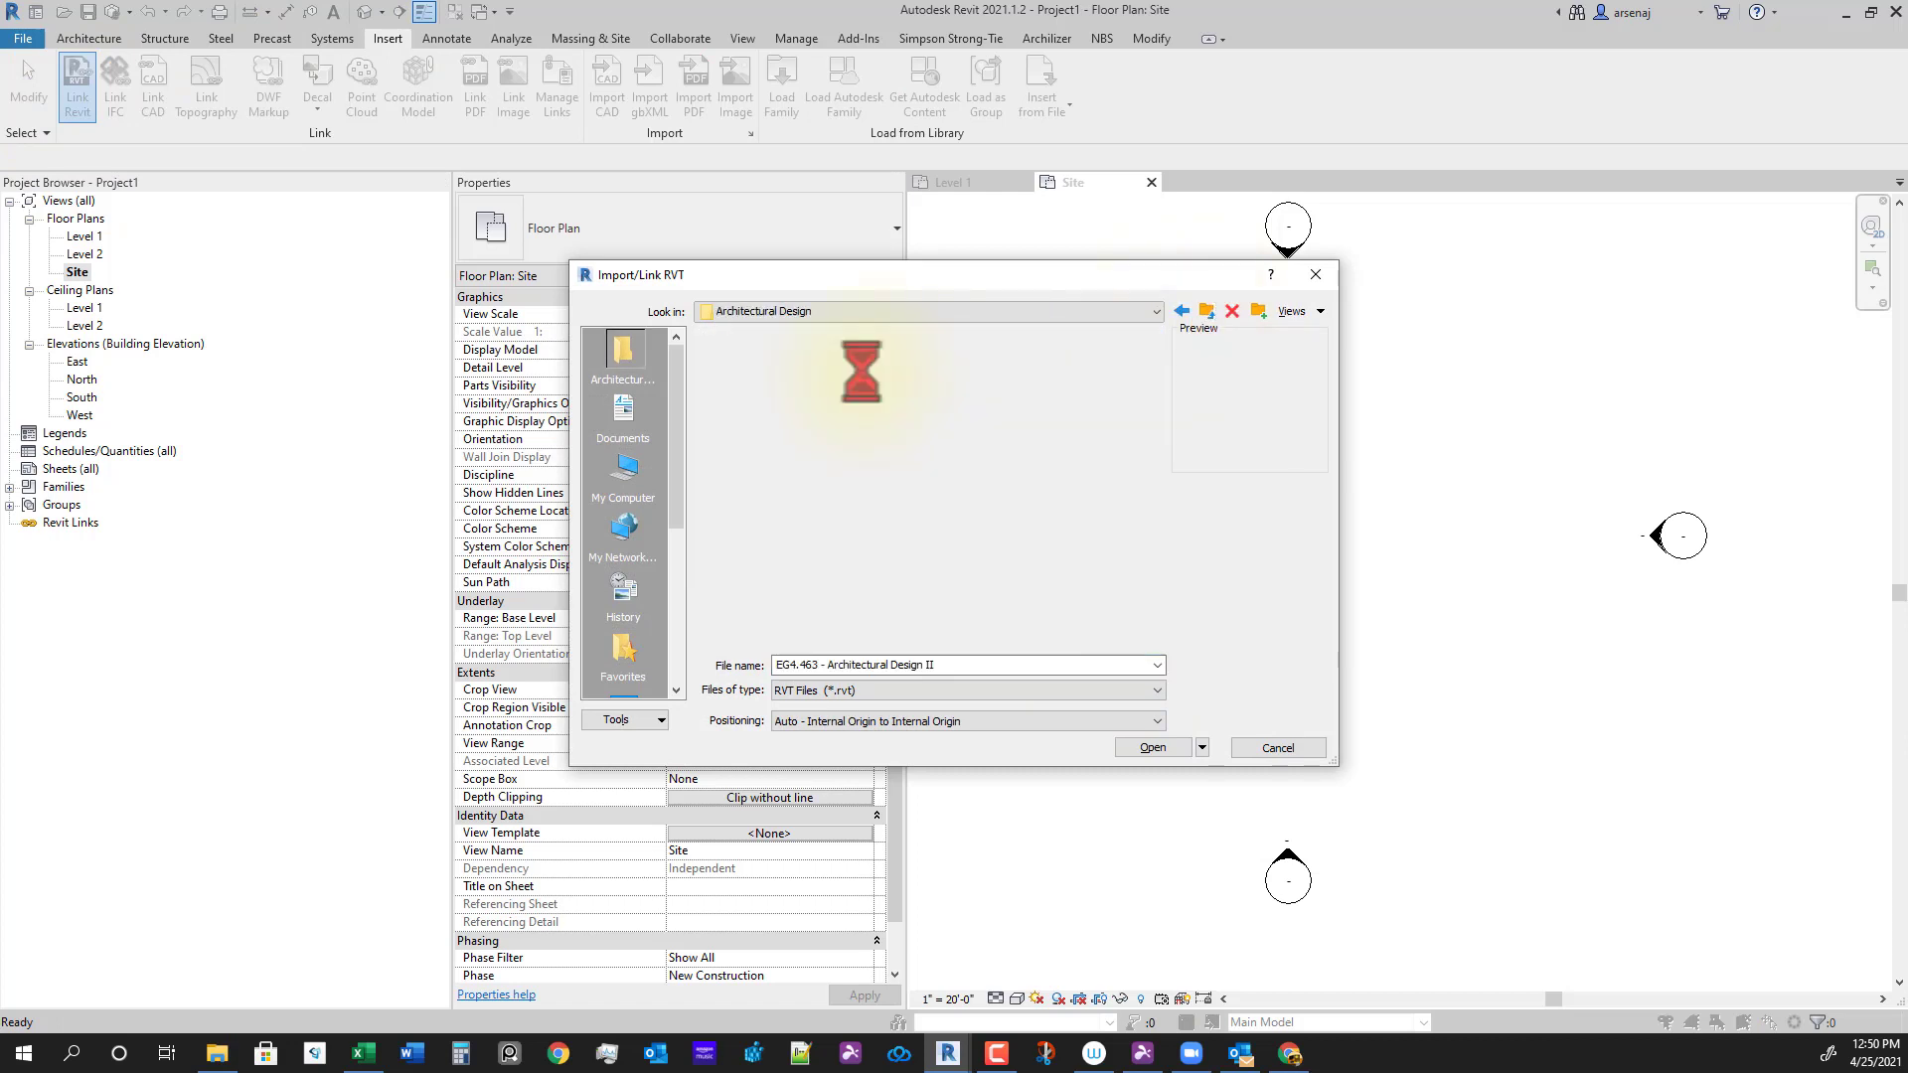
double_click(747, 360)
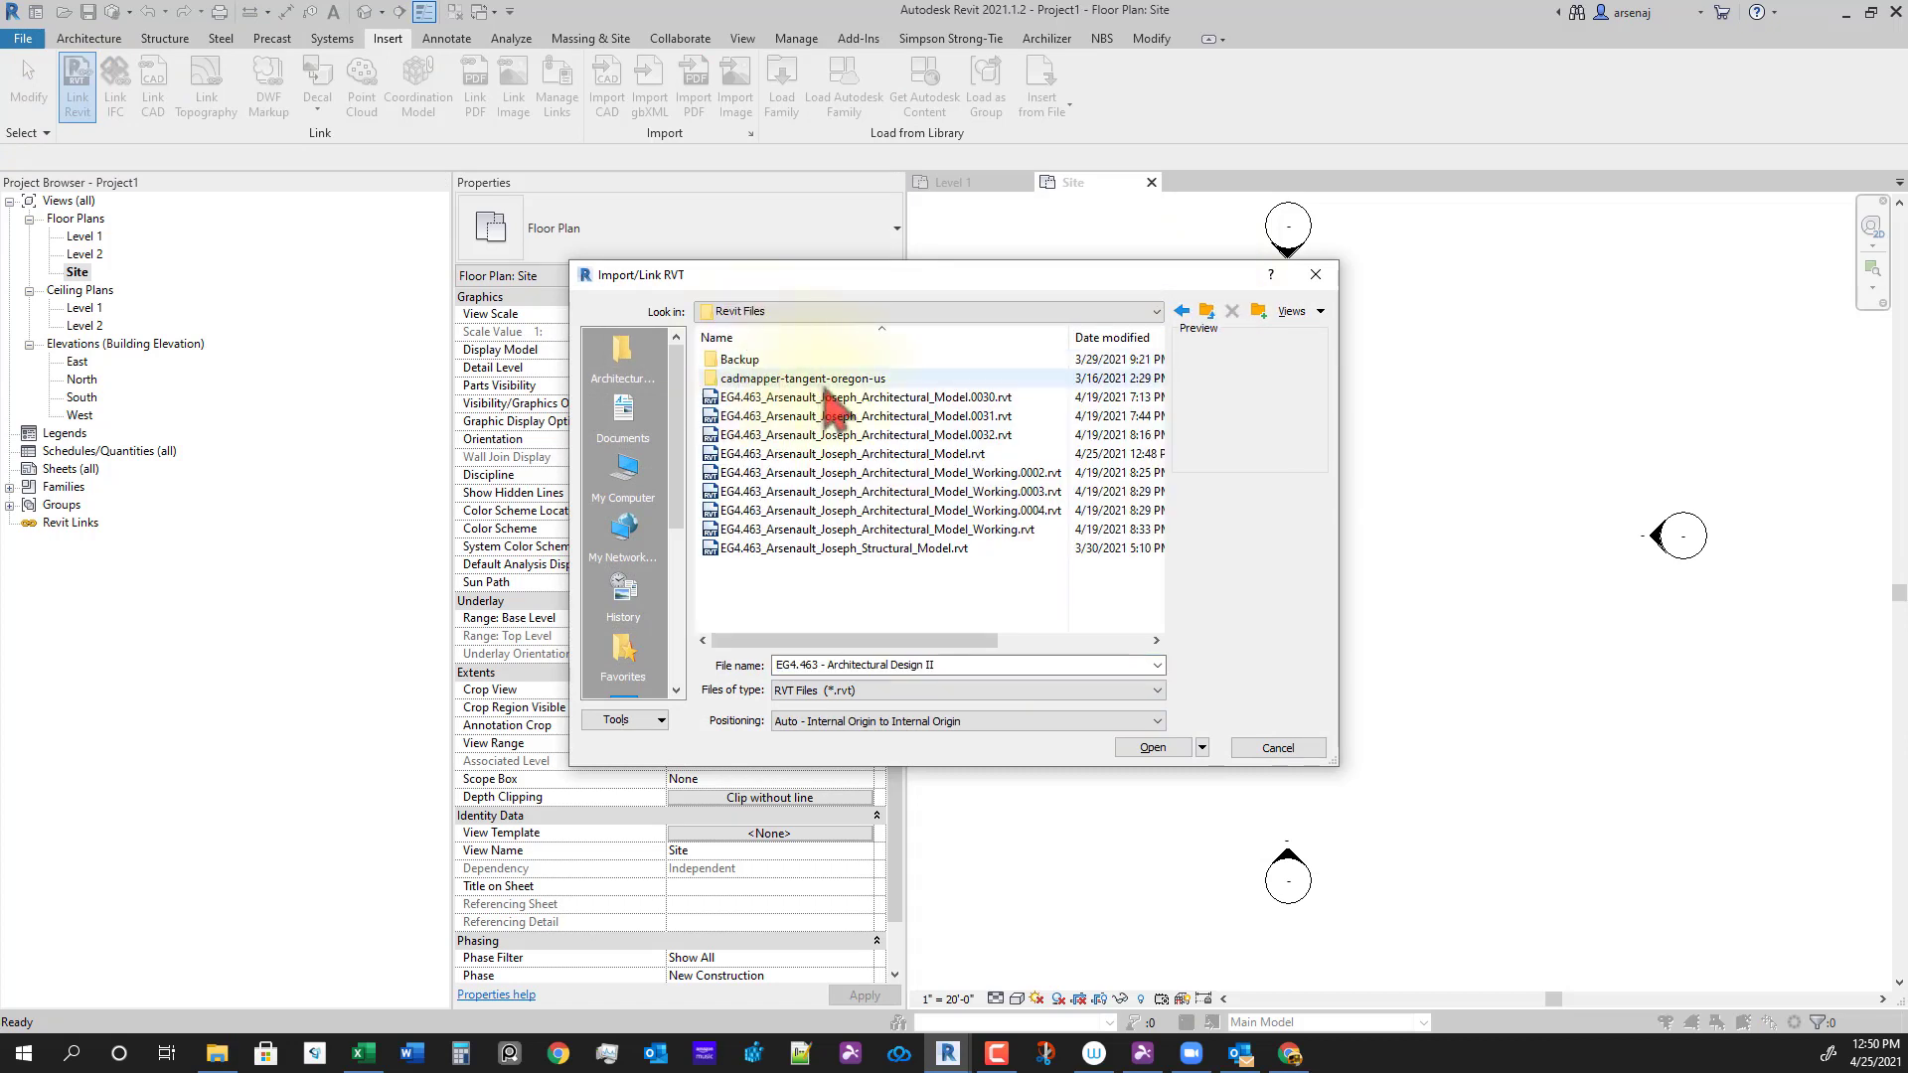
Step: Link the current EG4.463 architectural model, not a working or backup copy, with Auto - Internal Origin to Internal Origin positioning
click(962, 455)
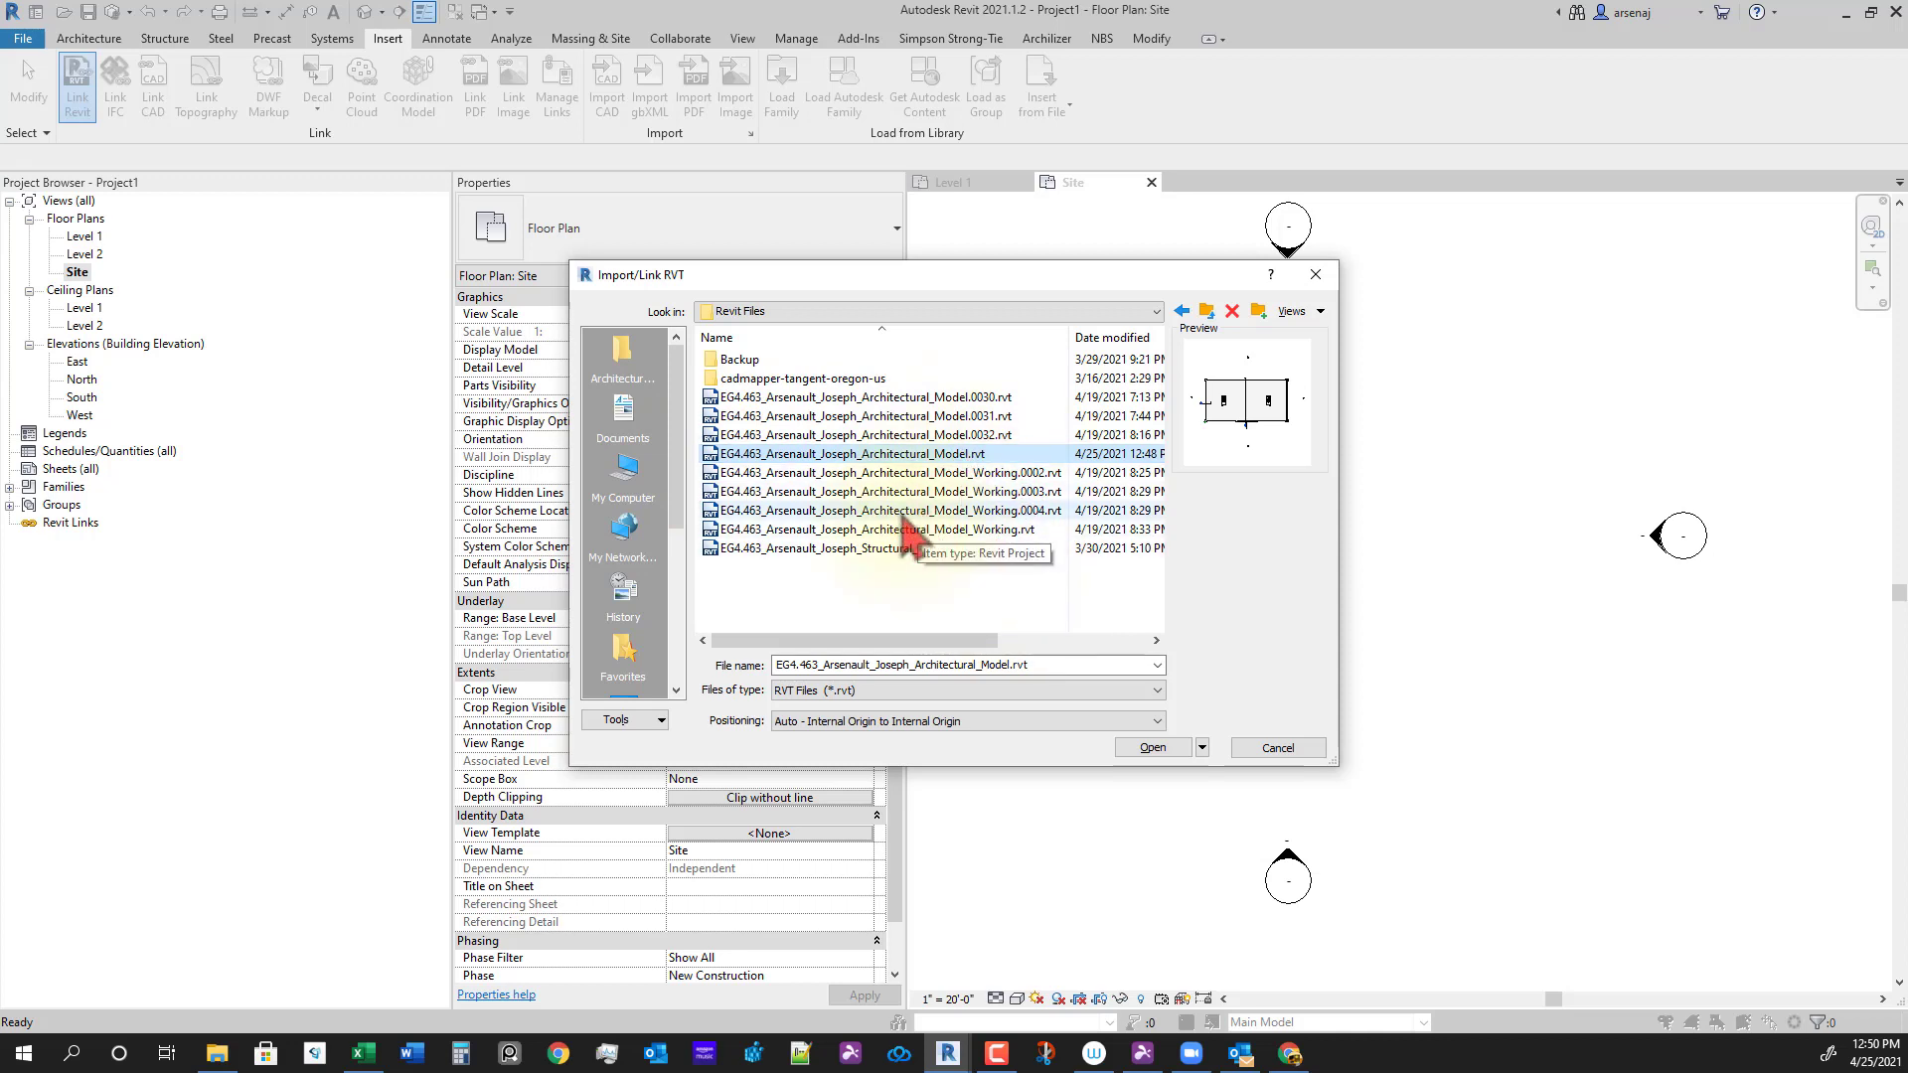
click(979, 529)
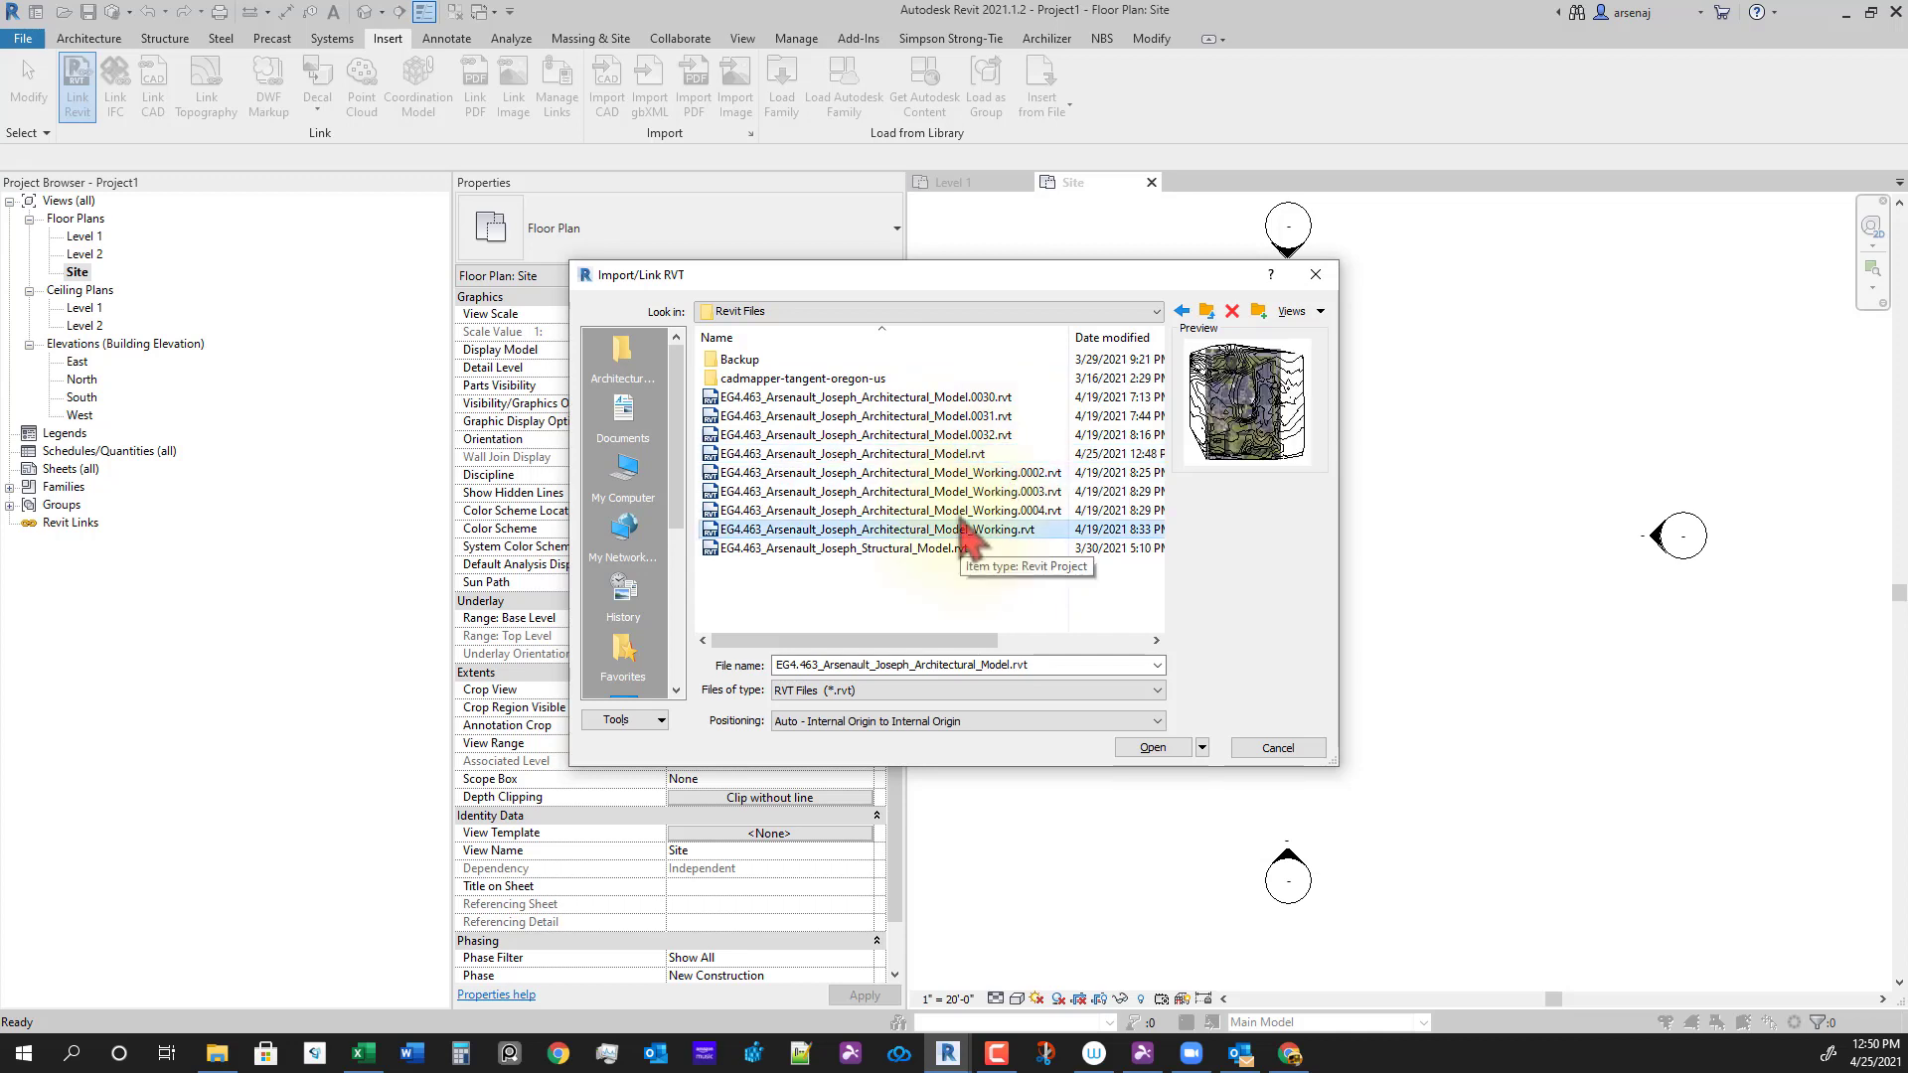
click(954, 455)
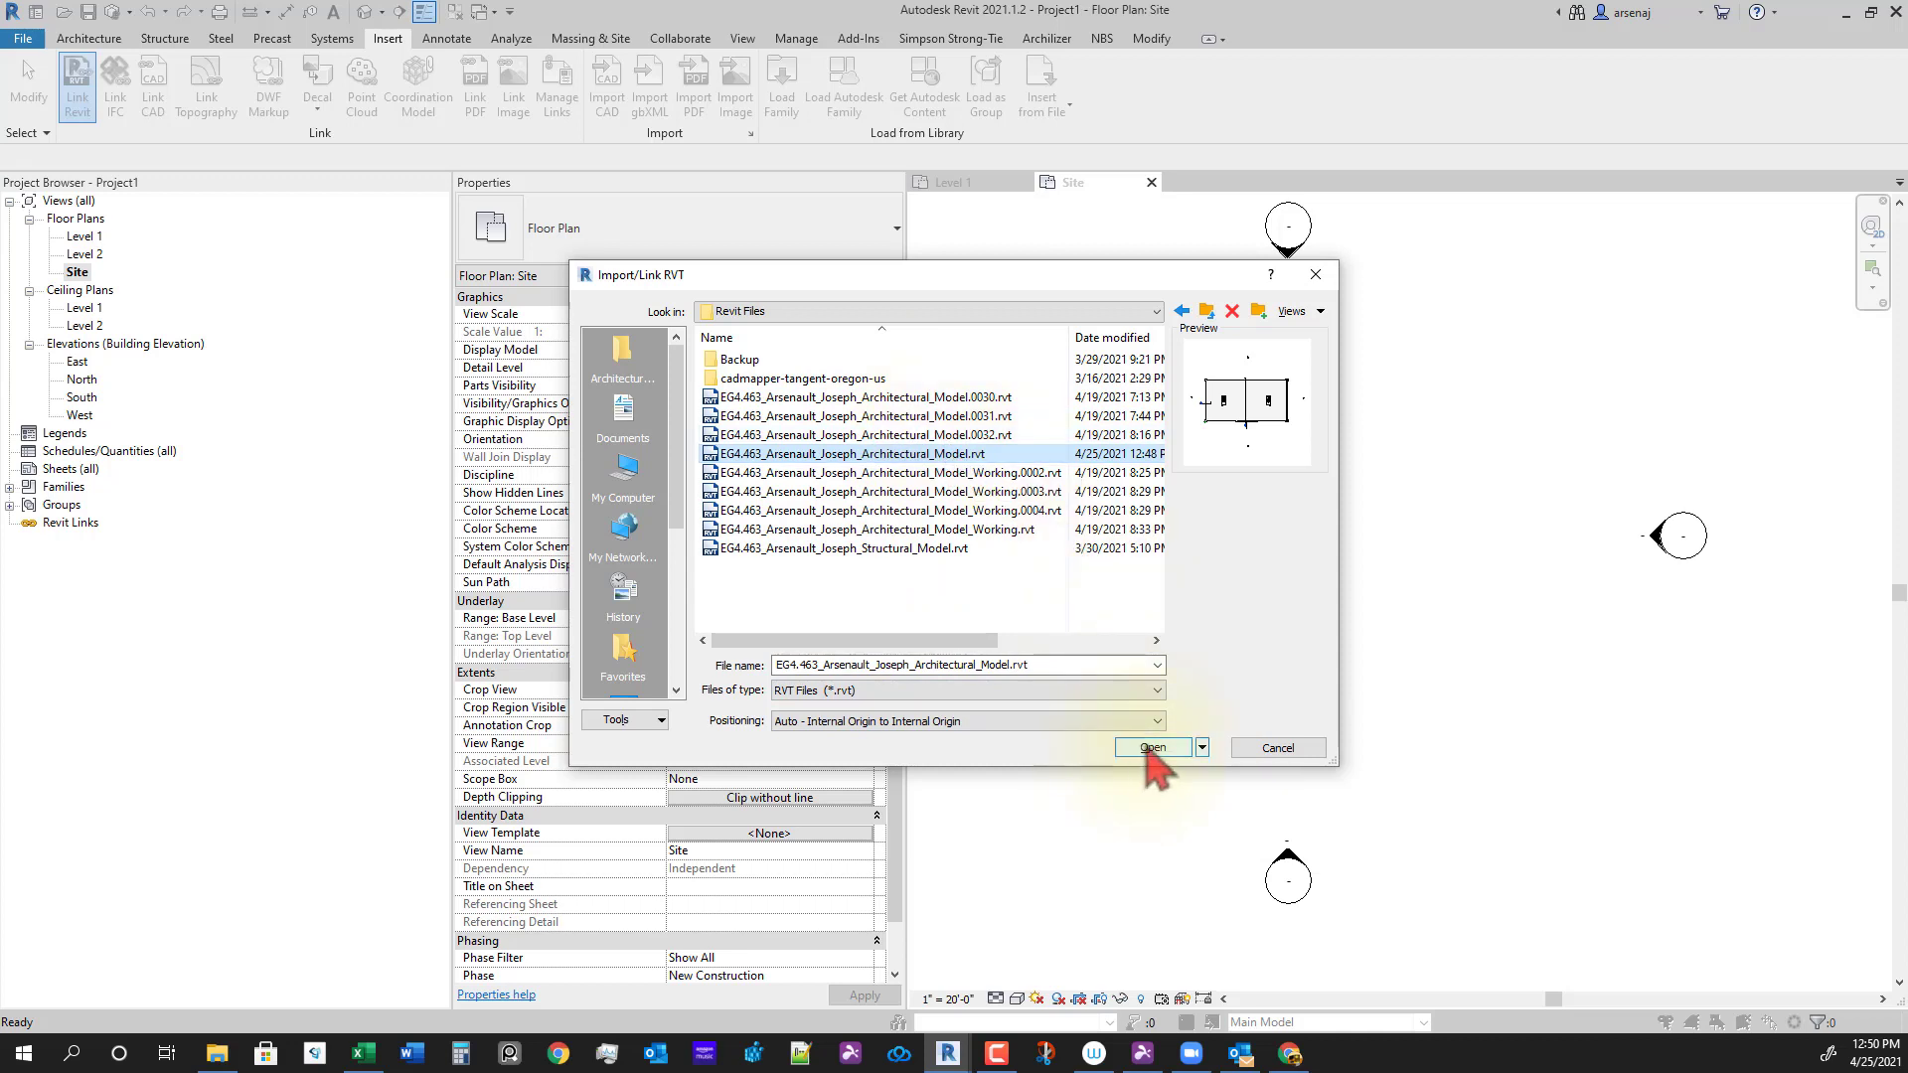
click(905, 723)
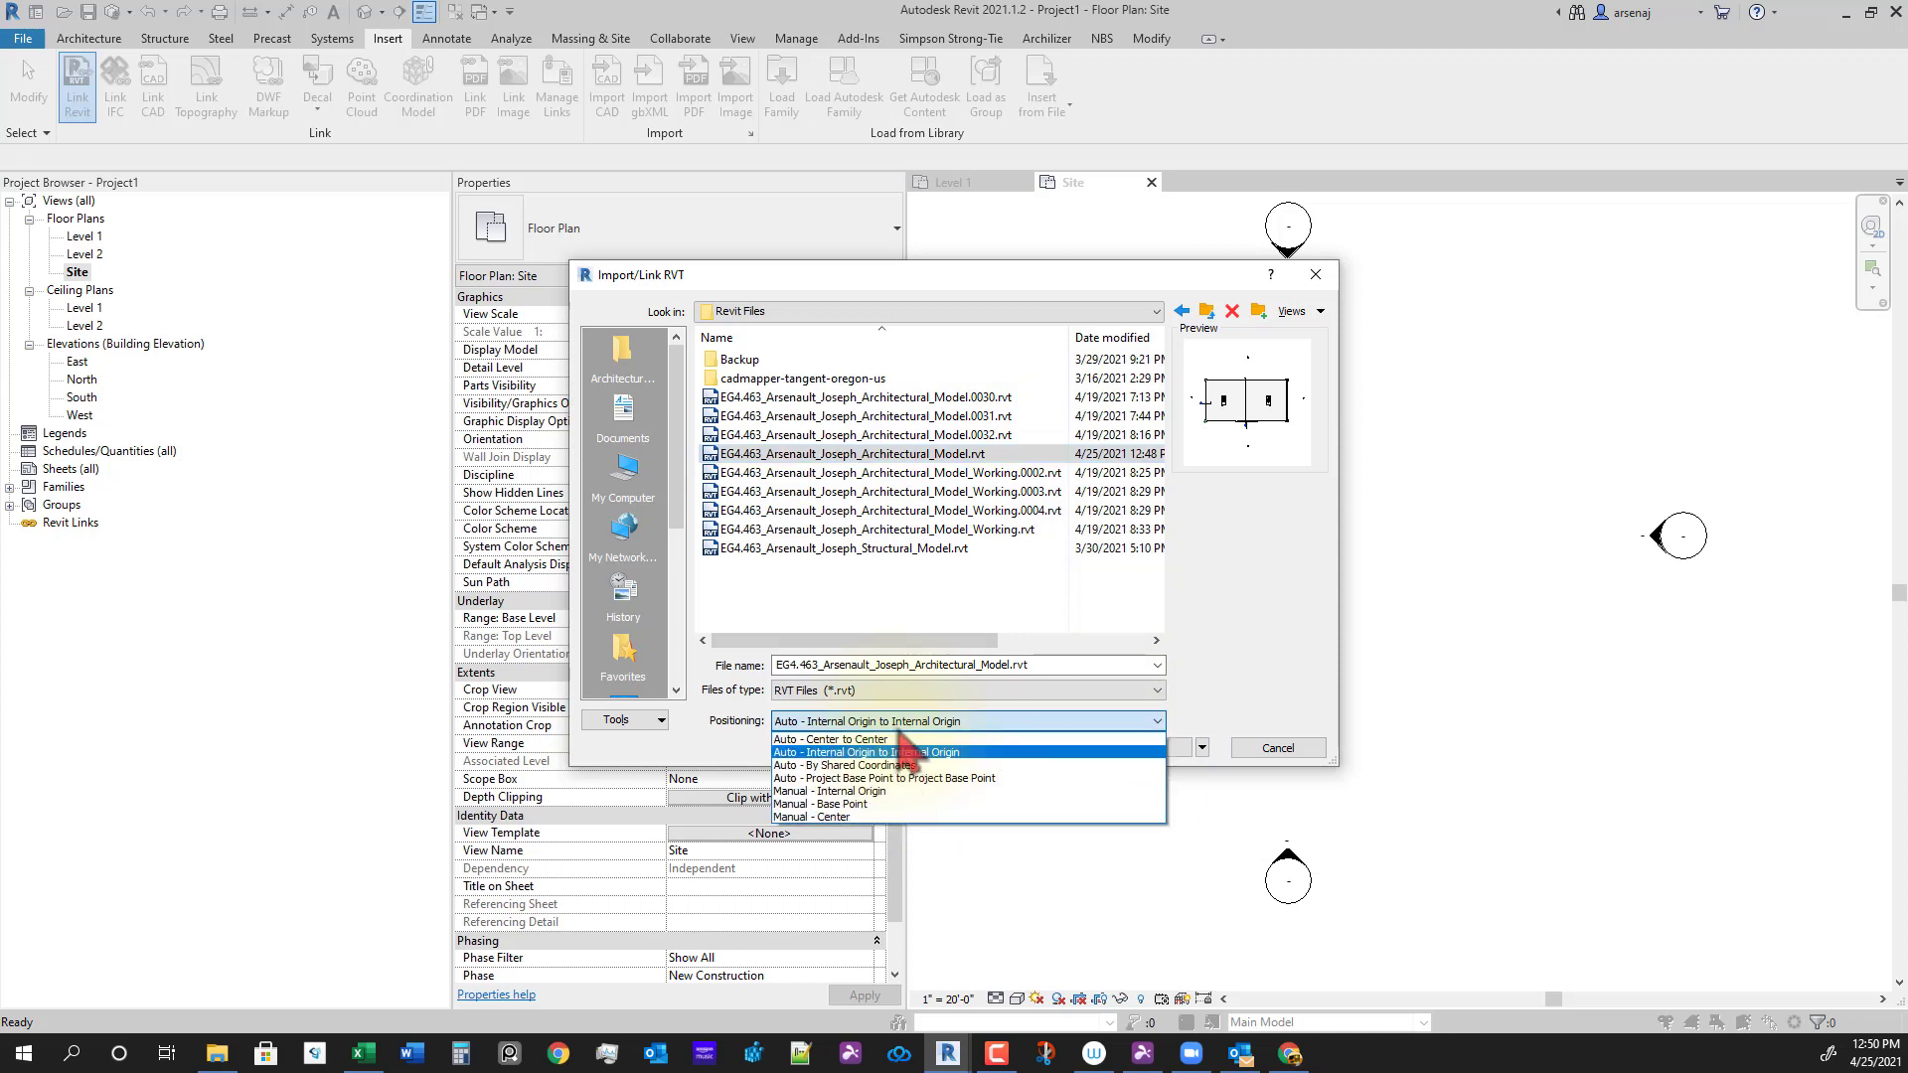
click(905, 752)
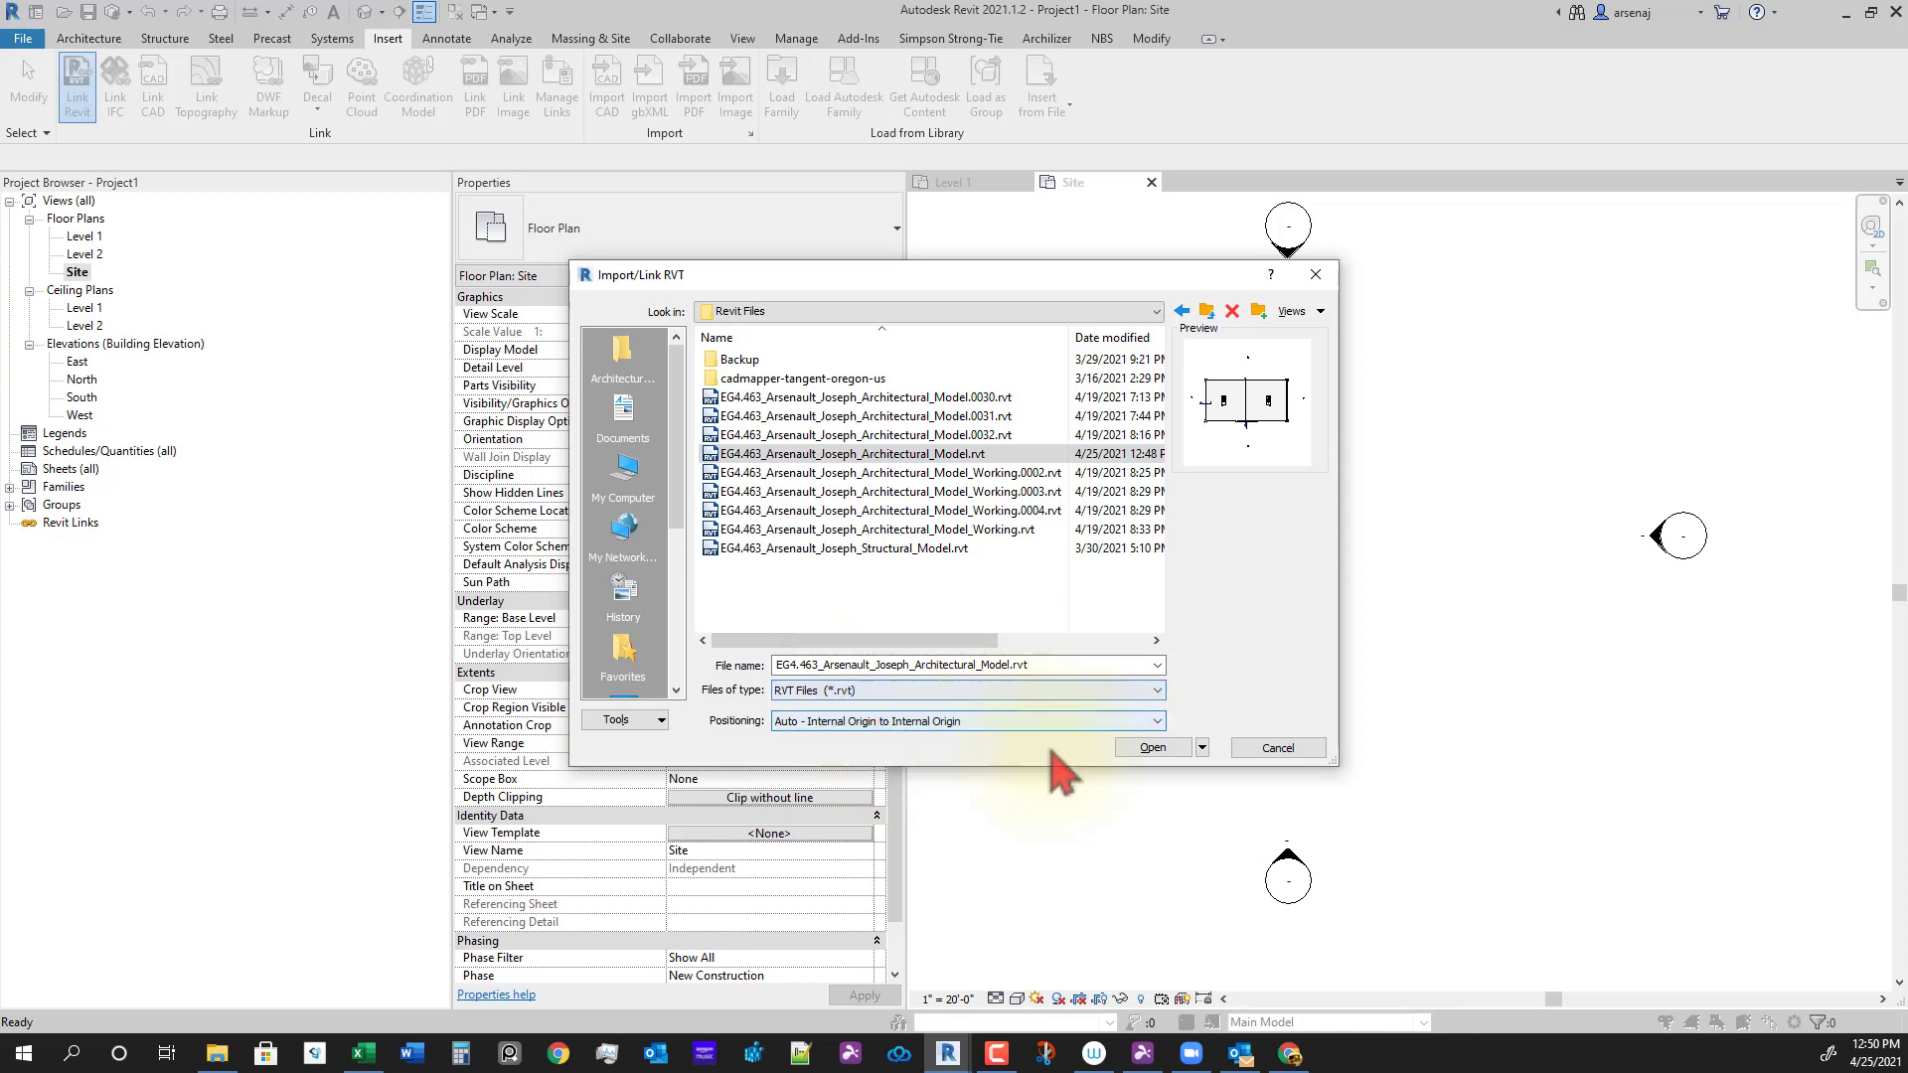
click(1145, 752)
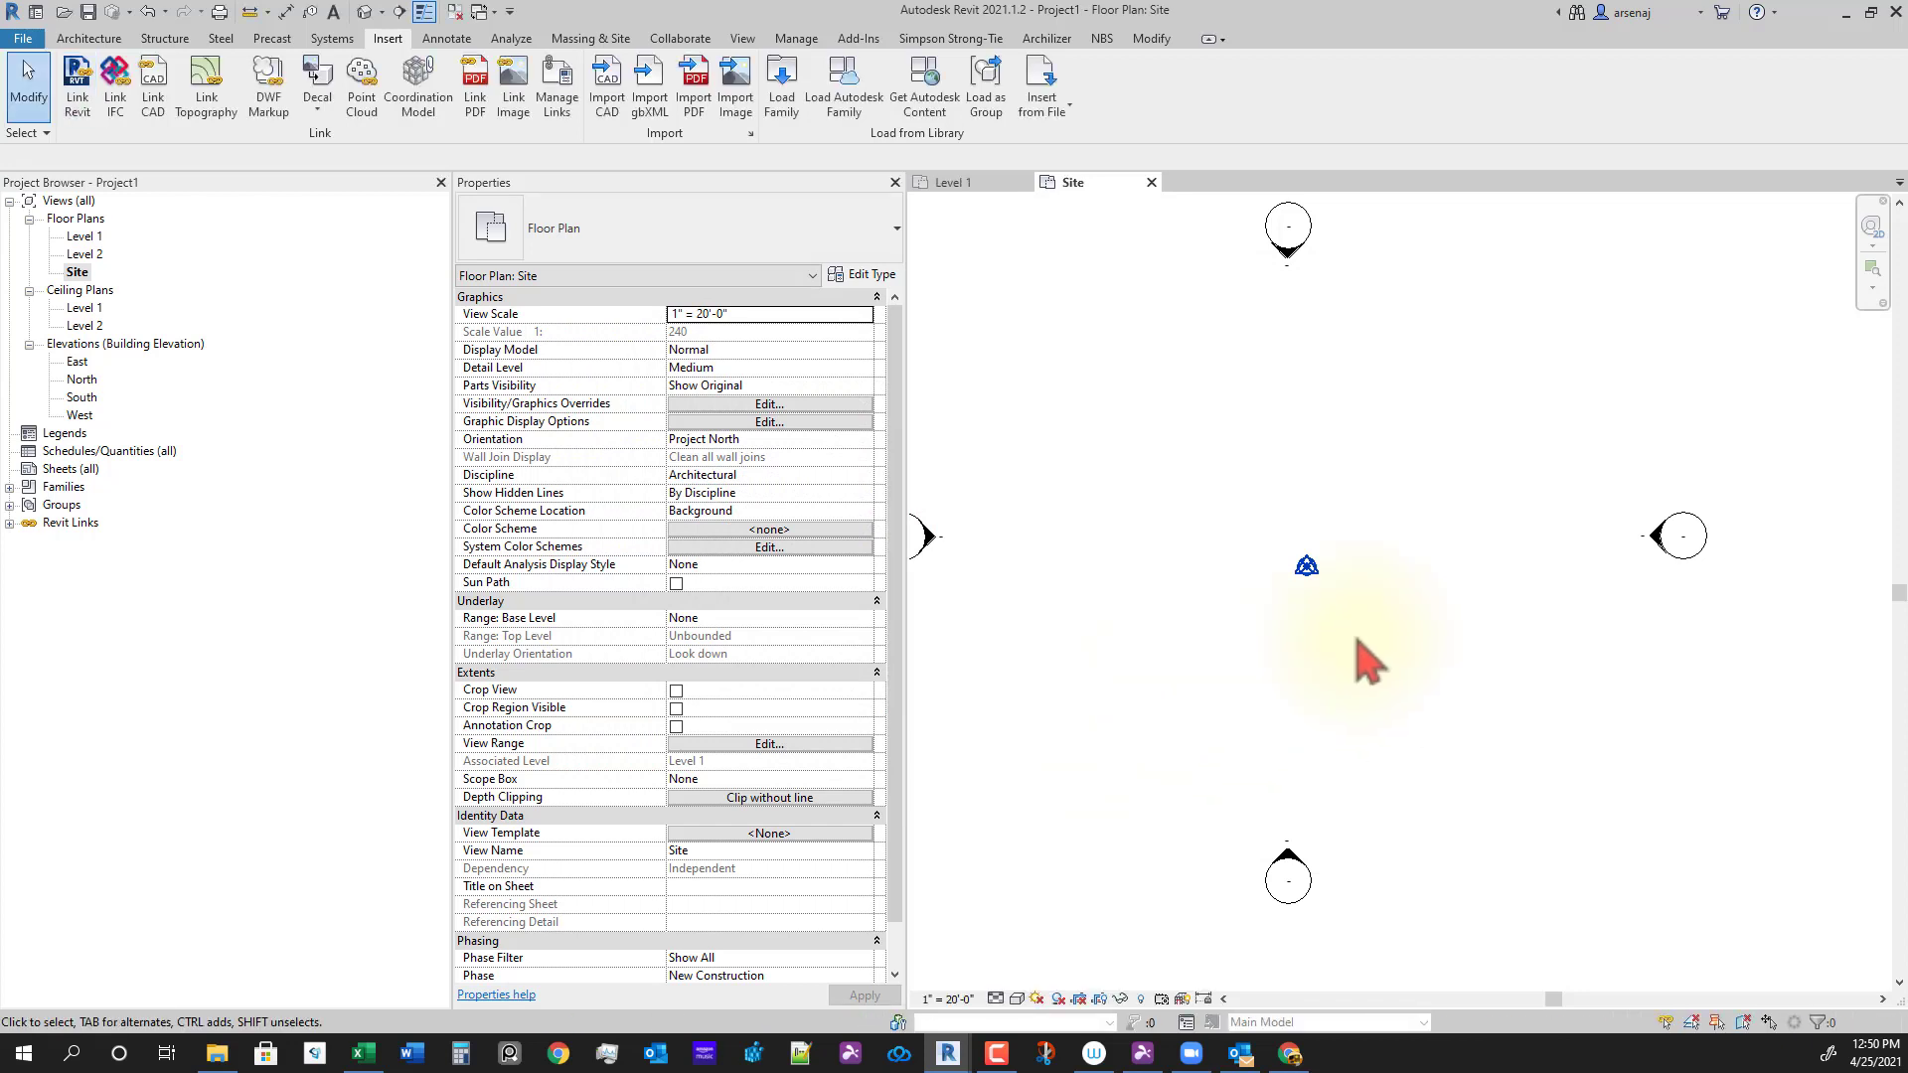
Step: Examine the linked building and its topography on the Site plan in relation to the new project's origin
scroll(1369, 661, down, 5)
scroll(1494, 618, up, 3)
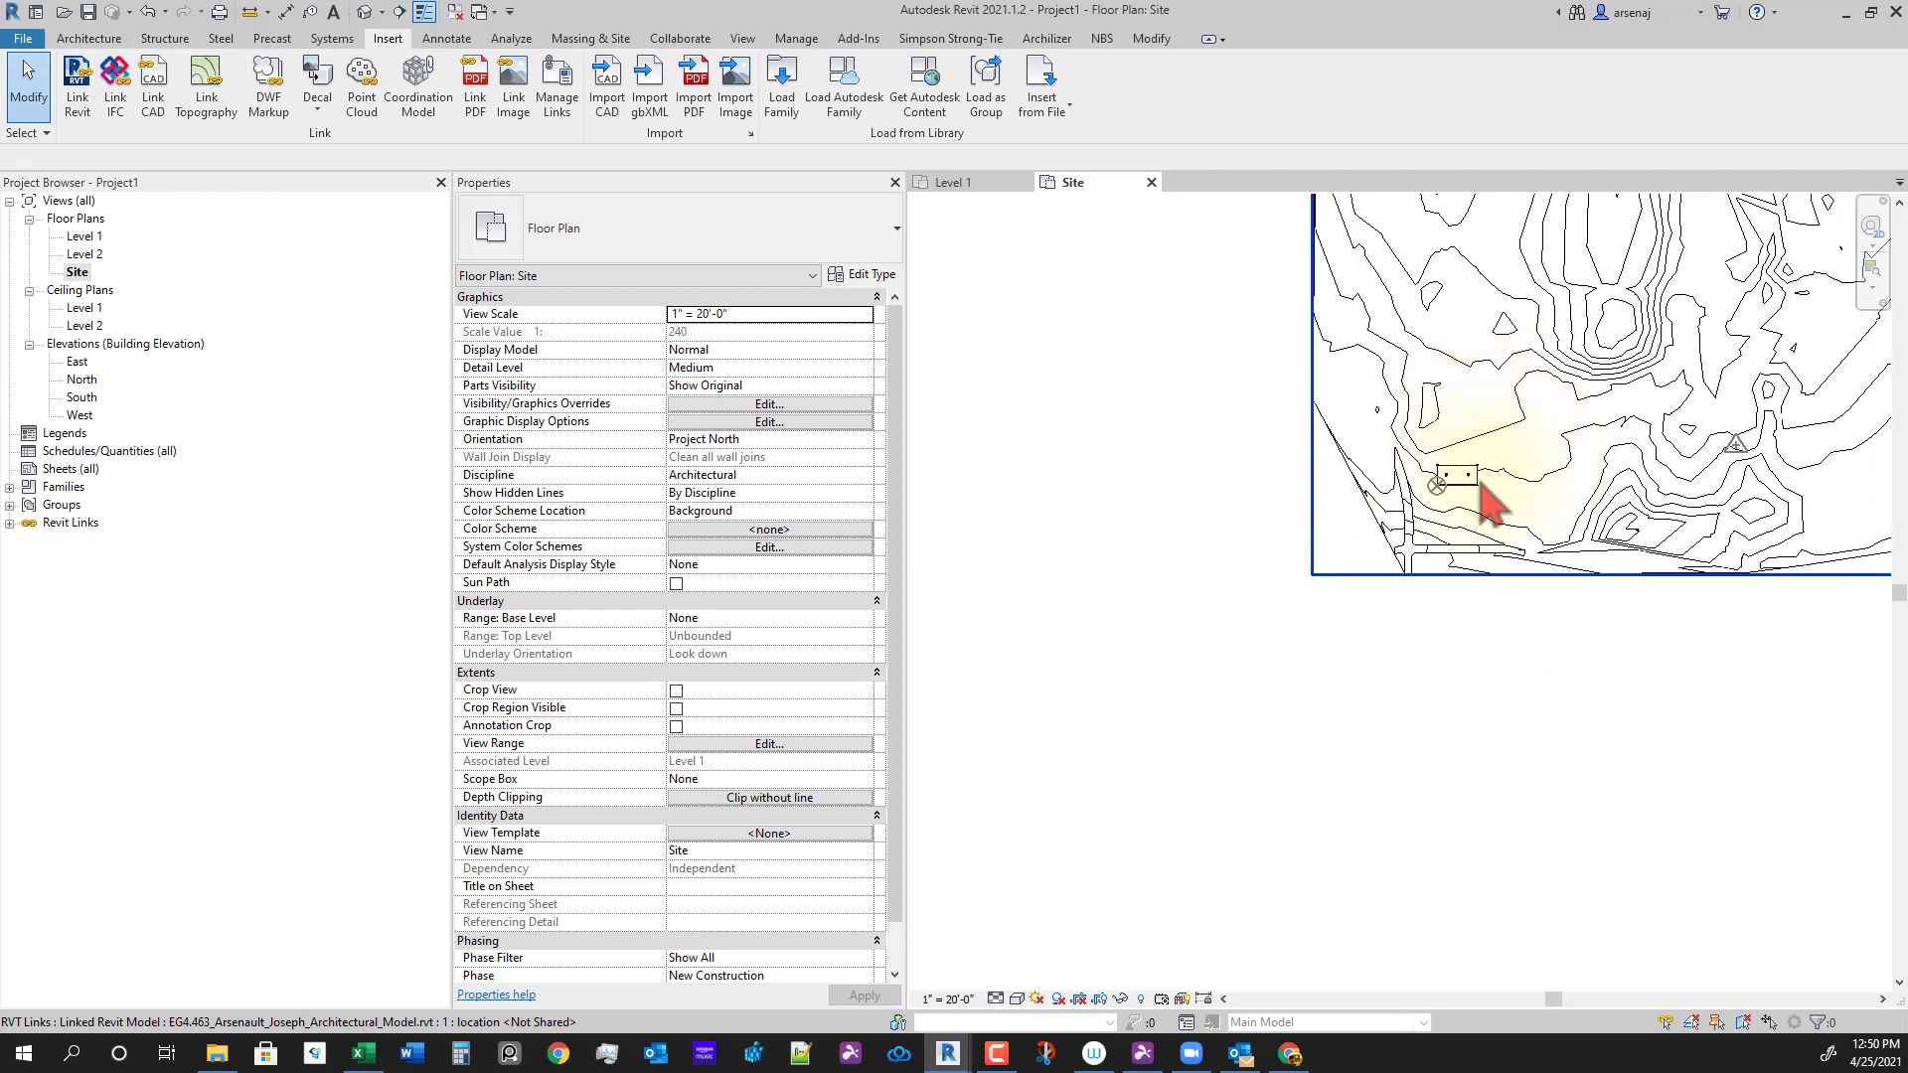
scroll(1491, 458, up, 5)
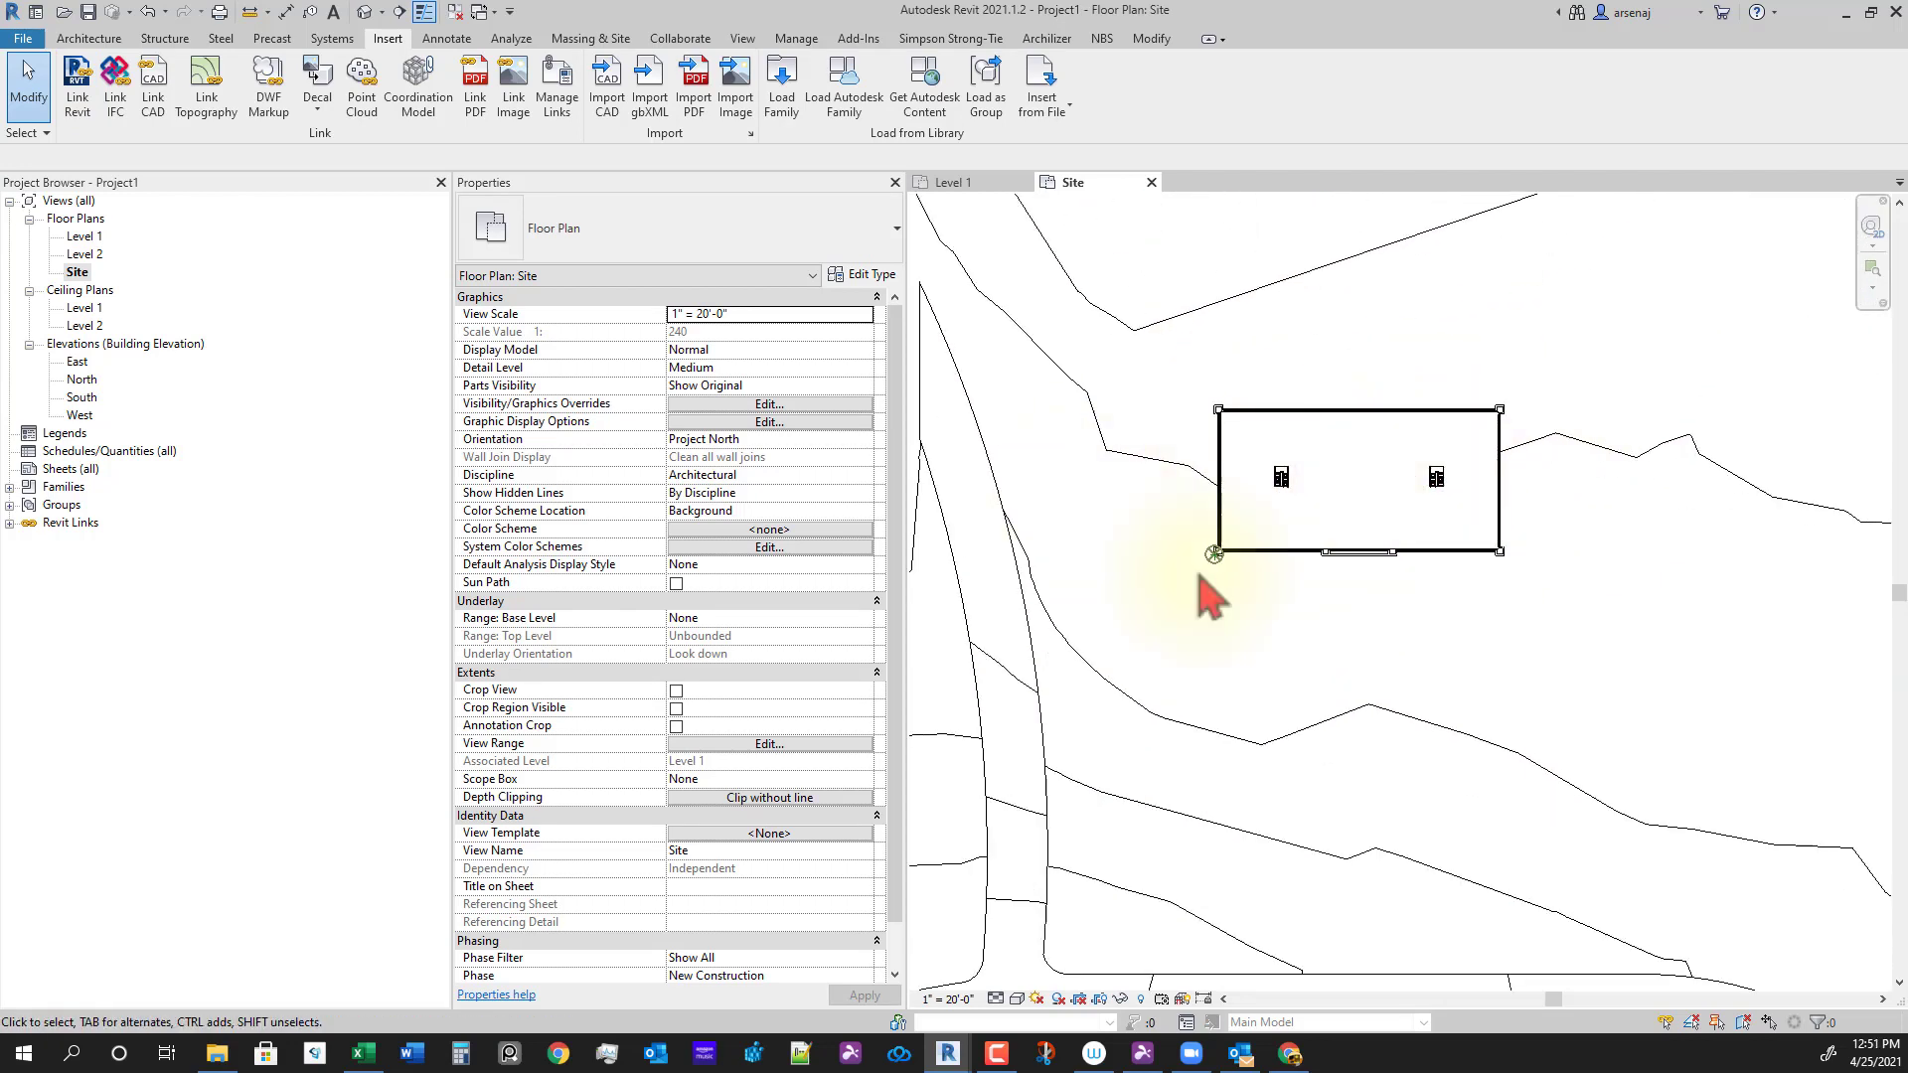
scroll(1318, 563, down, 4)
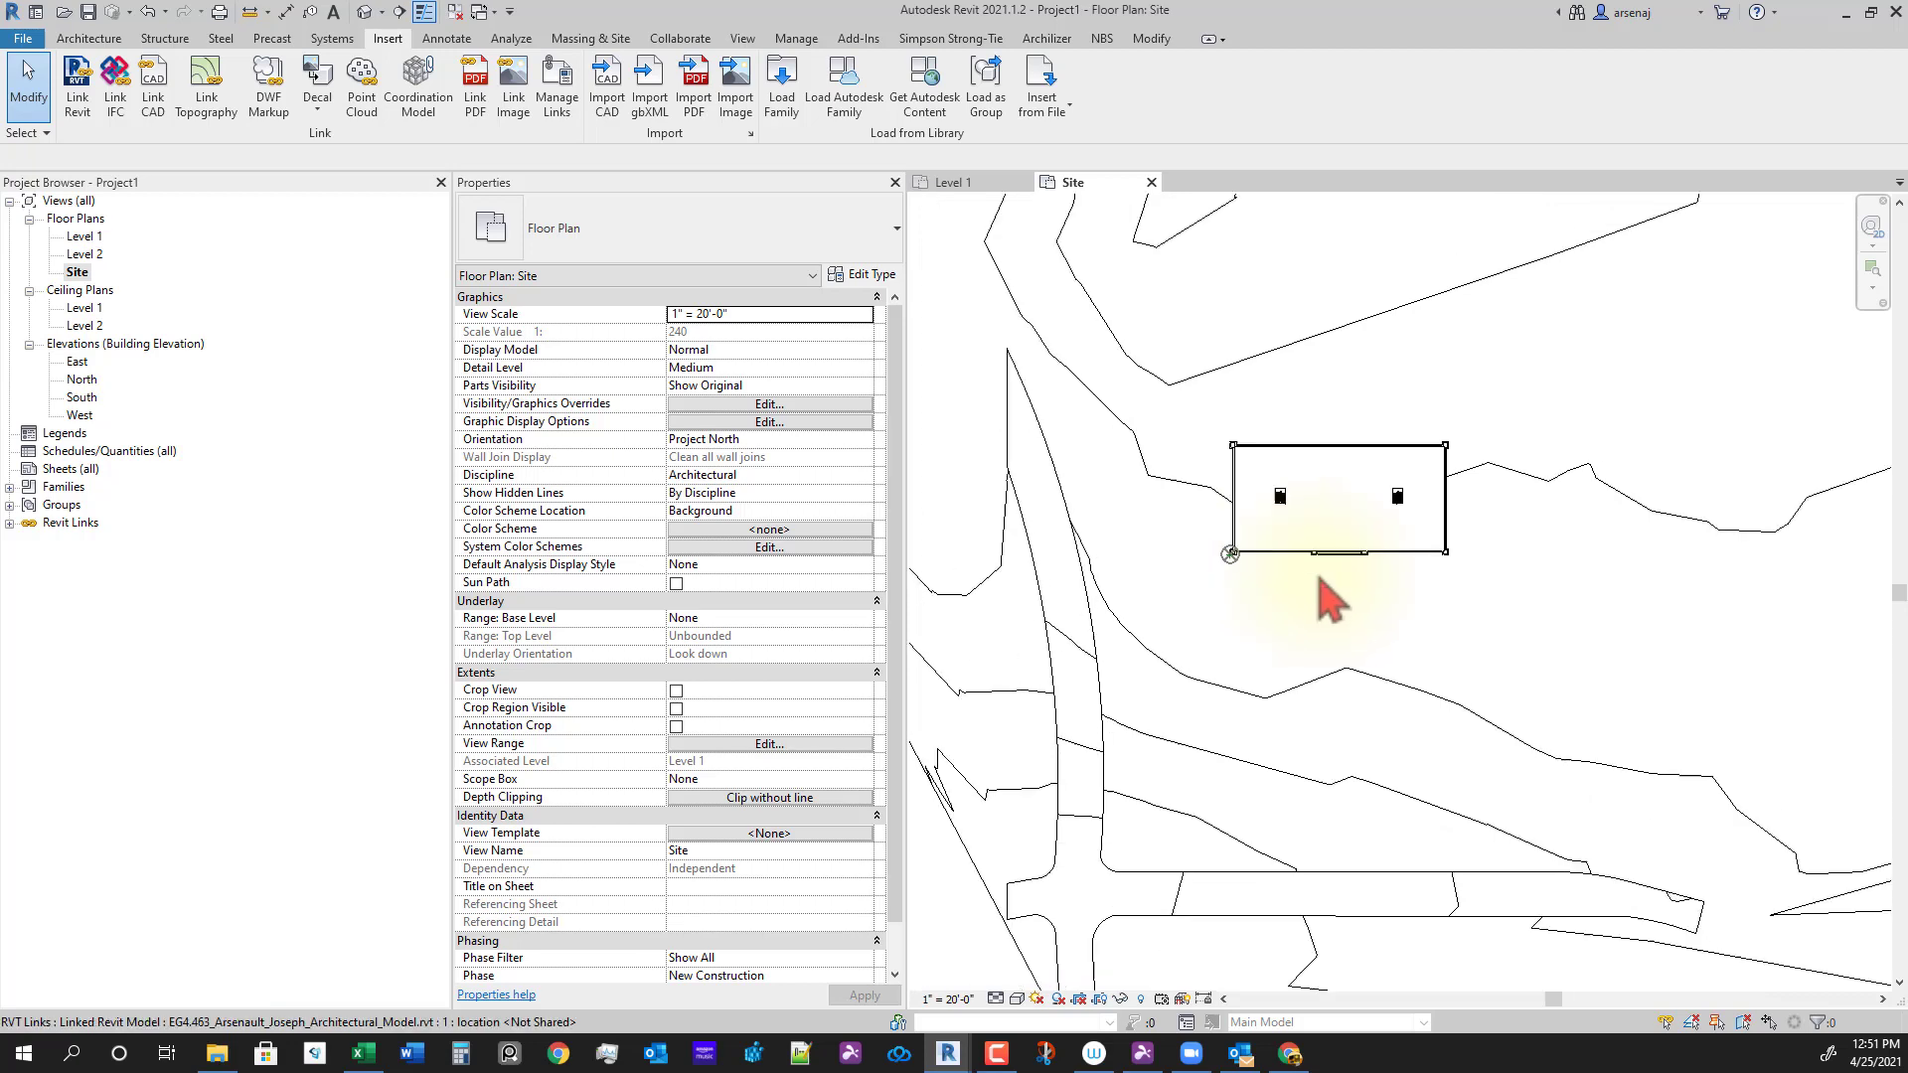
scroll(1318, 656, down, 8)
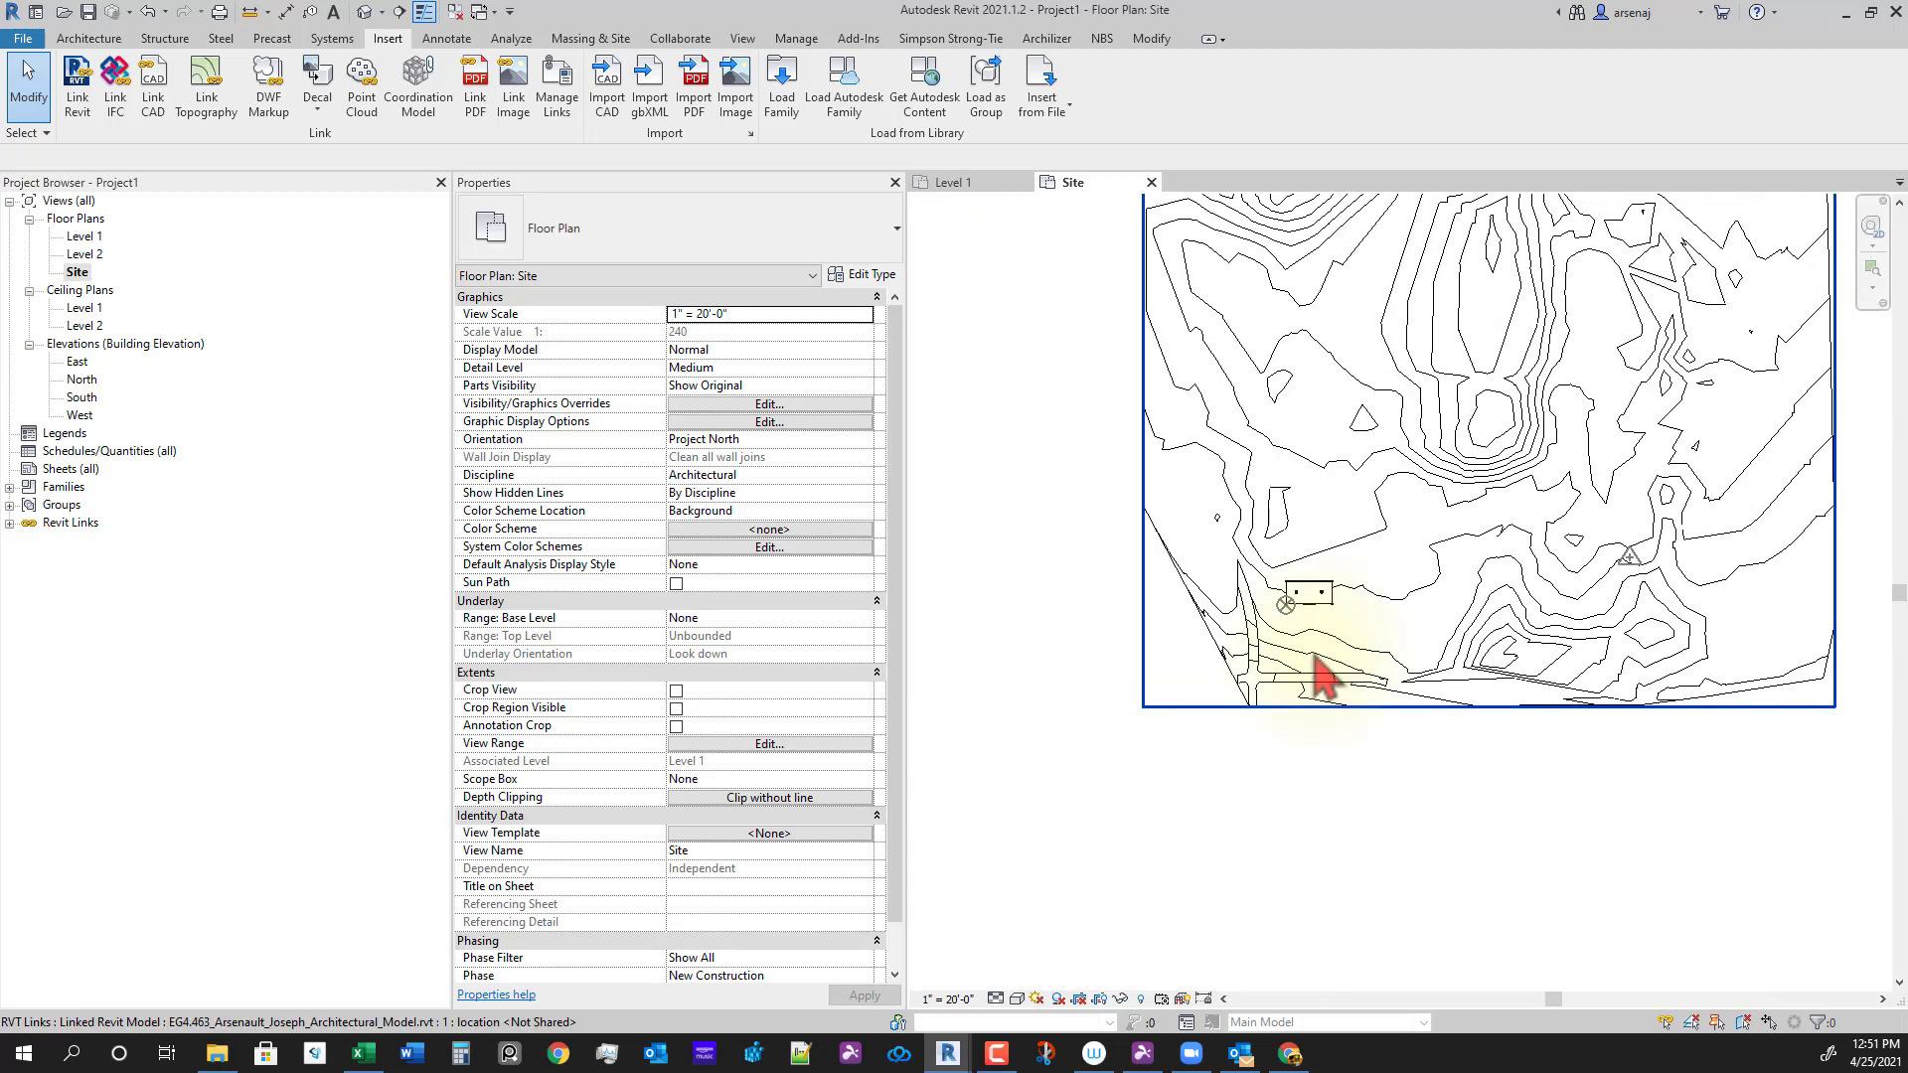
middle_drag(1362, 700, 1414, 511)
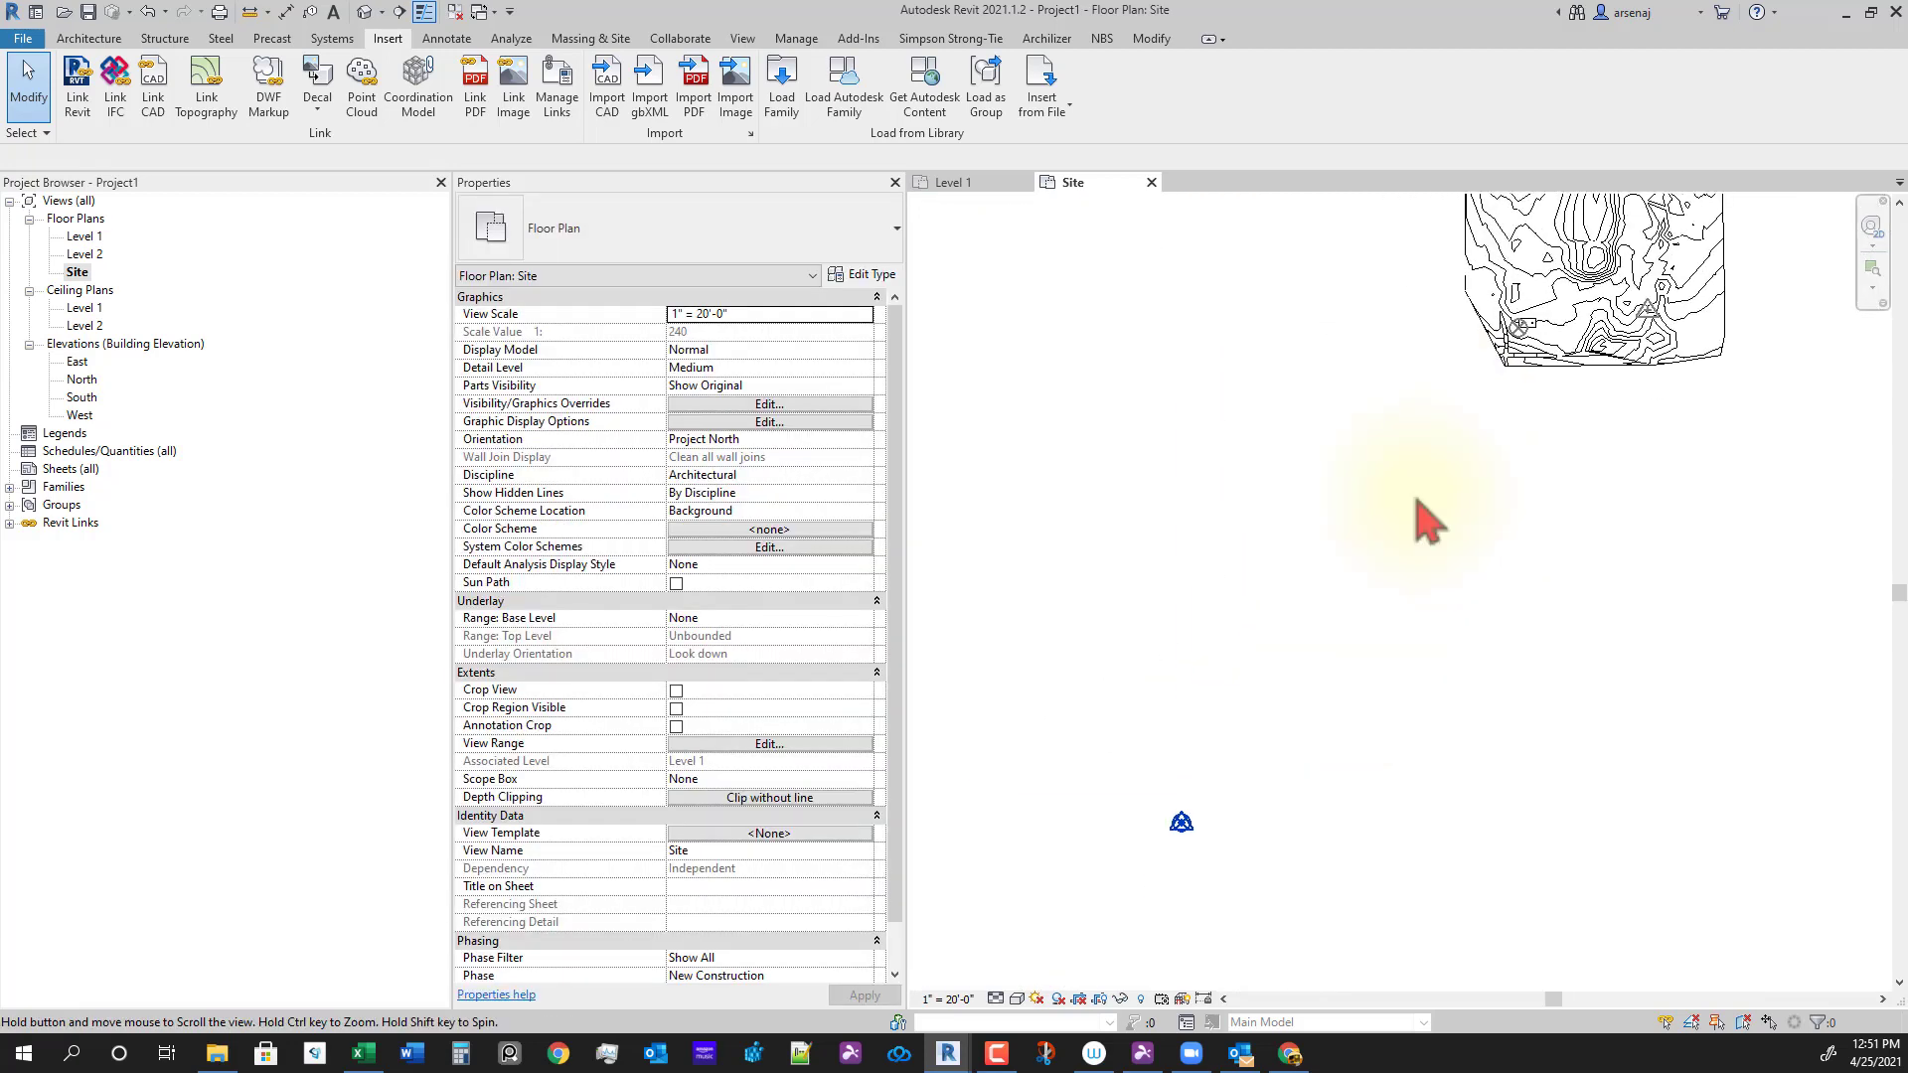
middle_drag(1411, 597, 1368, 695)
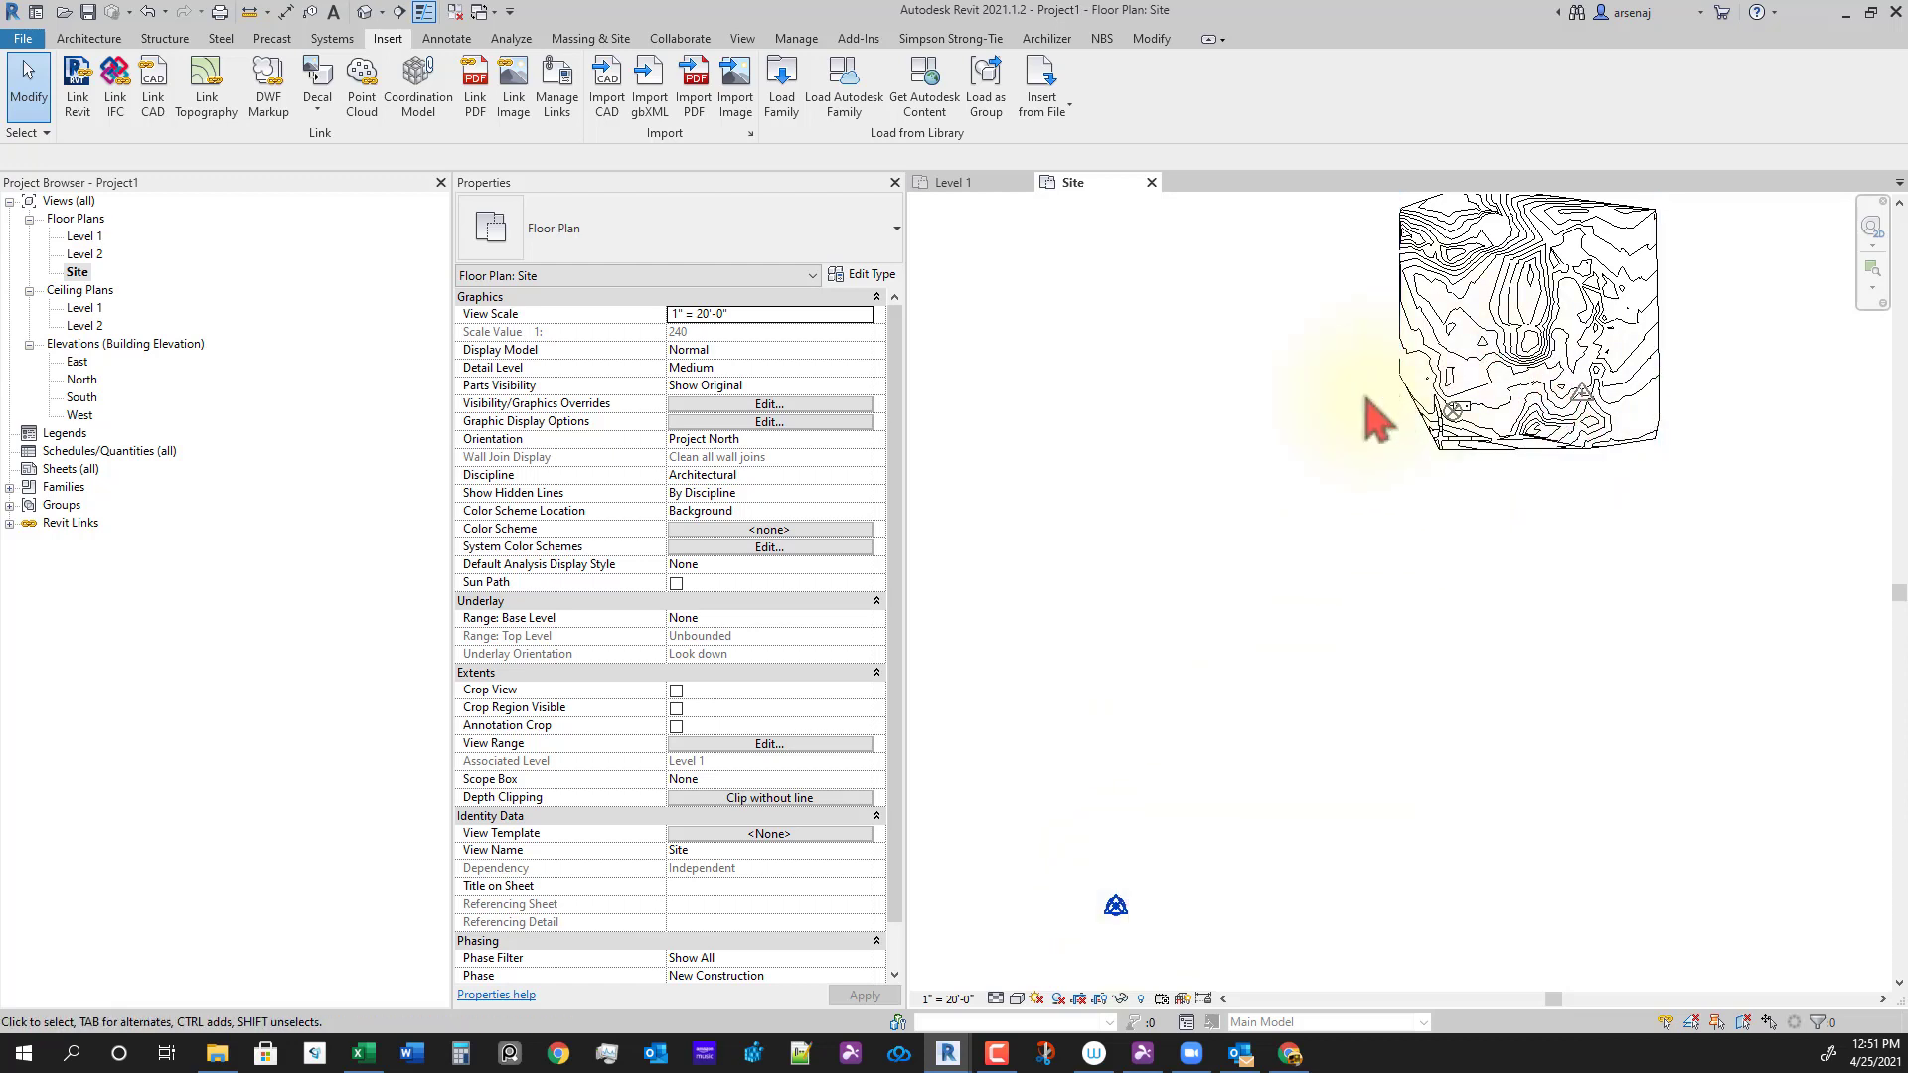
Step: Acquire shared coordinates from the linked architectural model
click(796, 40)
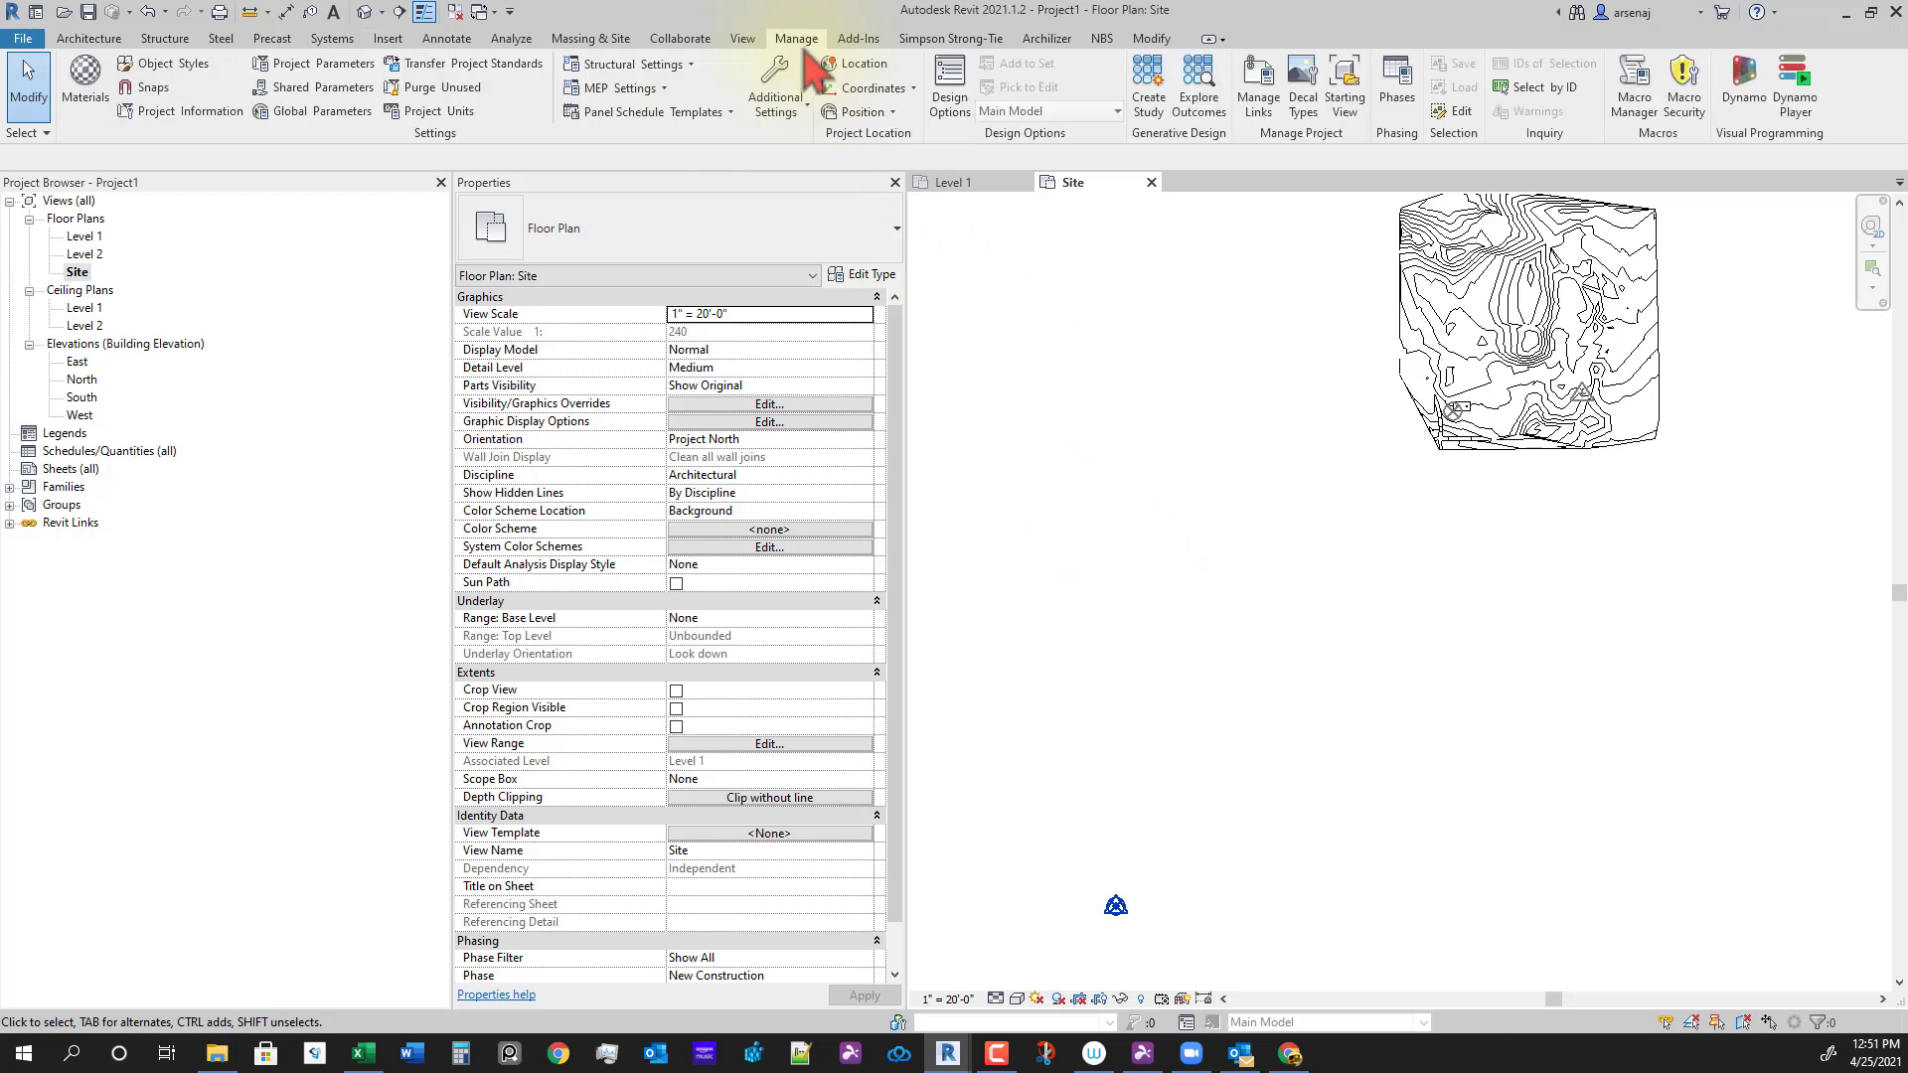
click(904, 119)
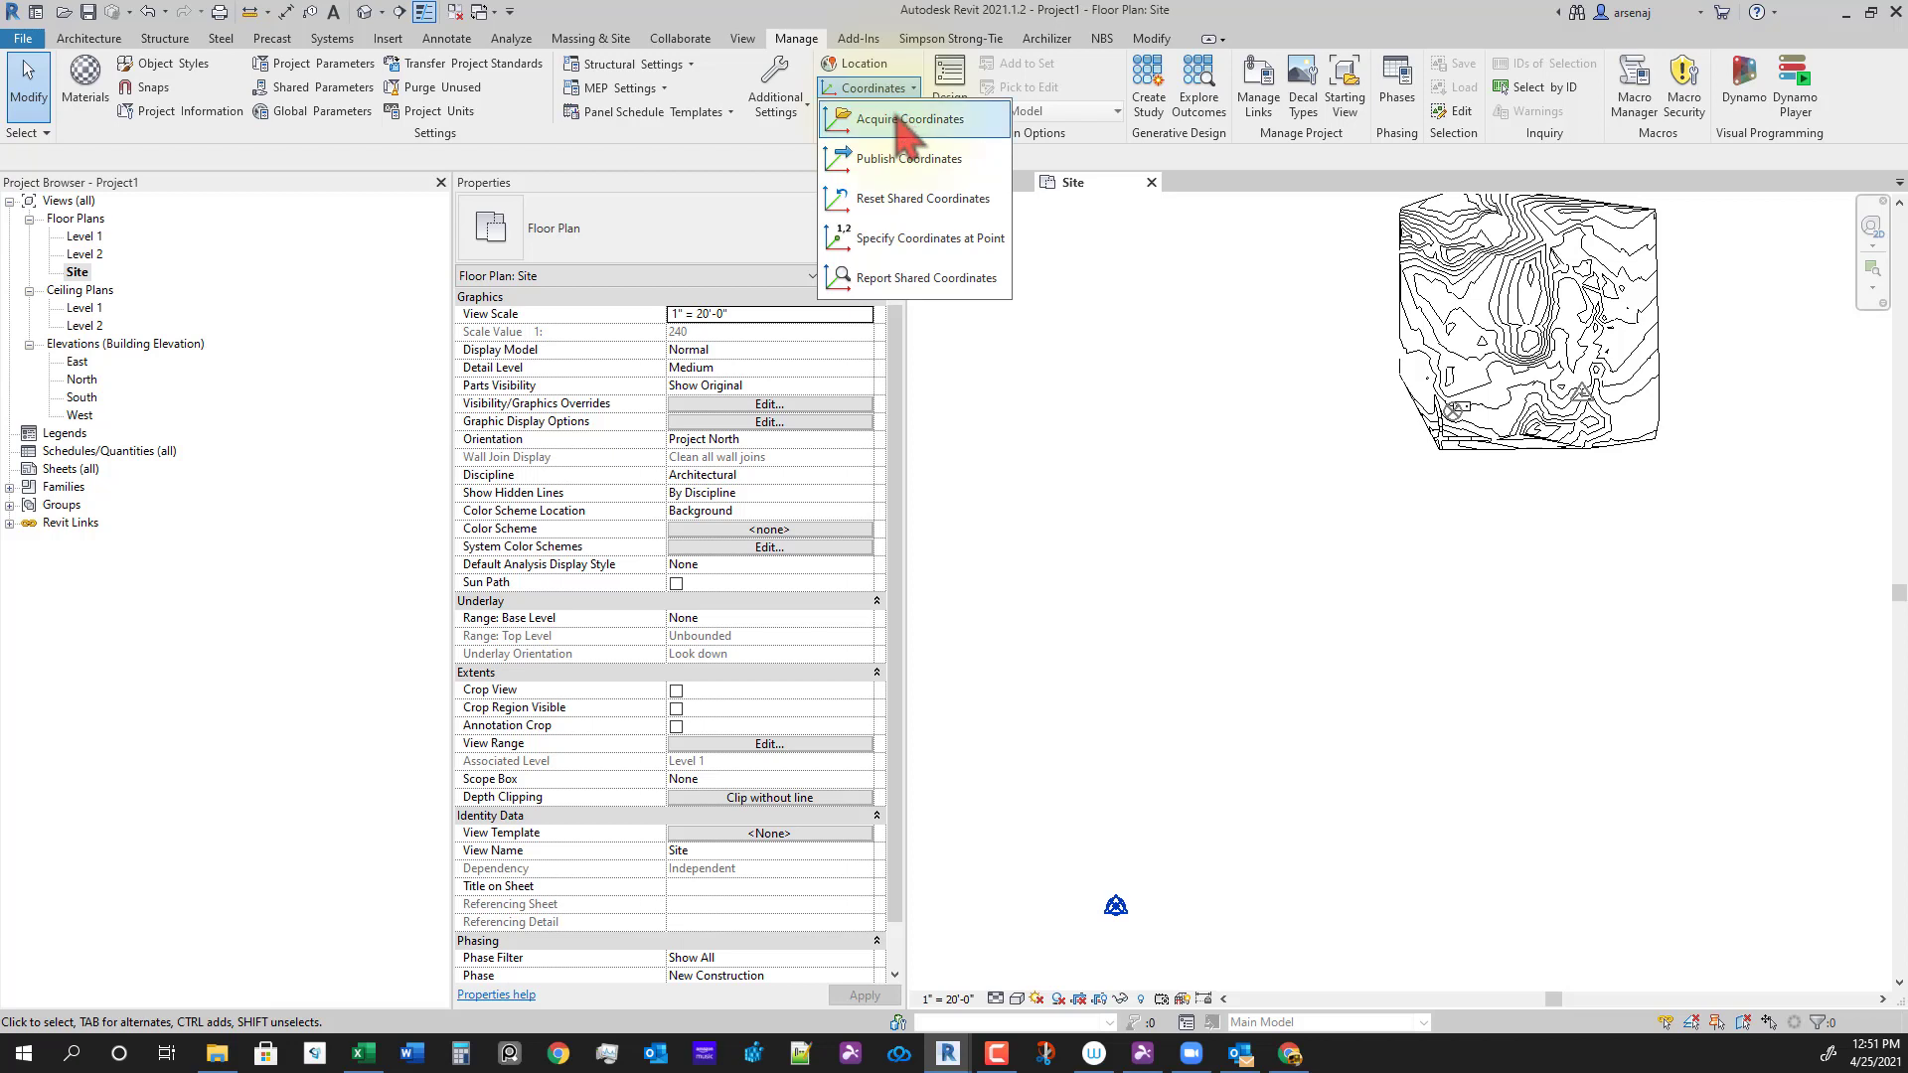
click(903, 121)
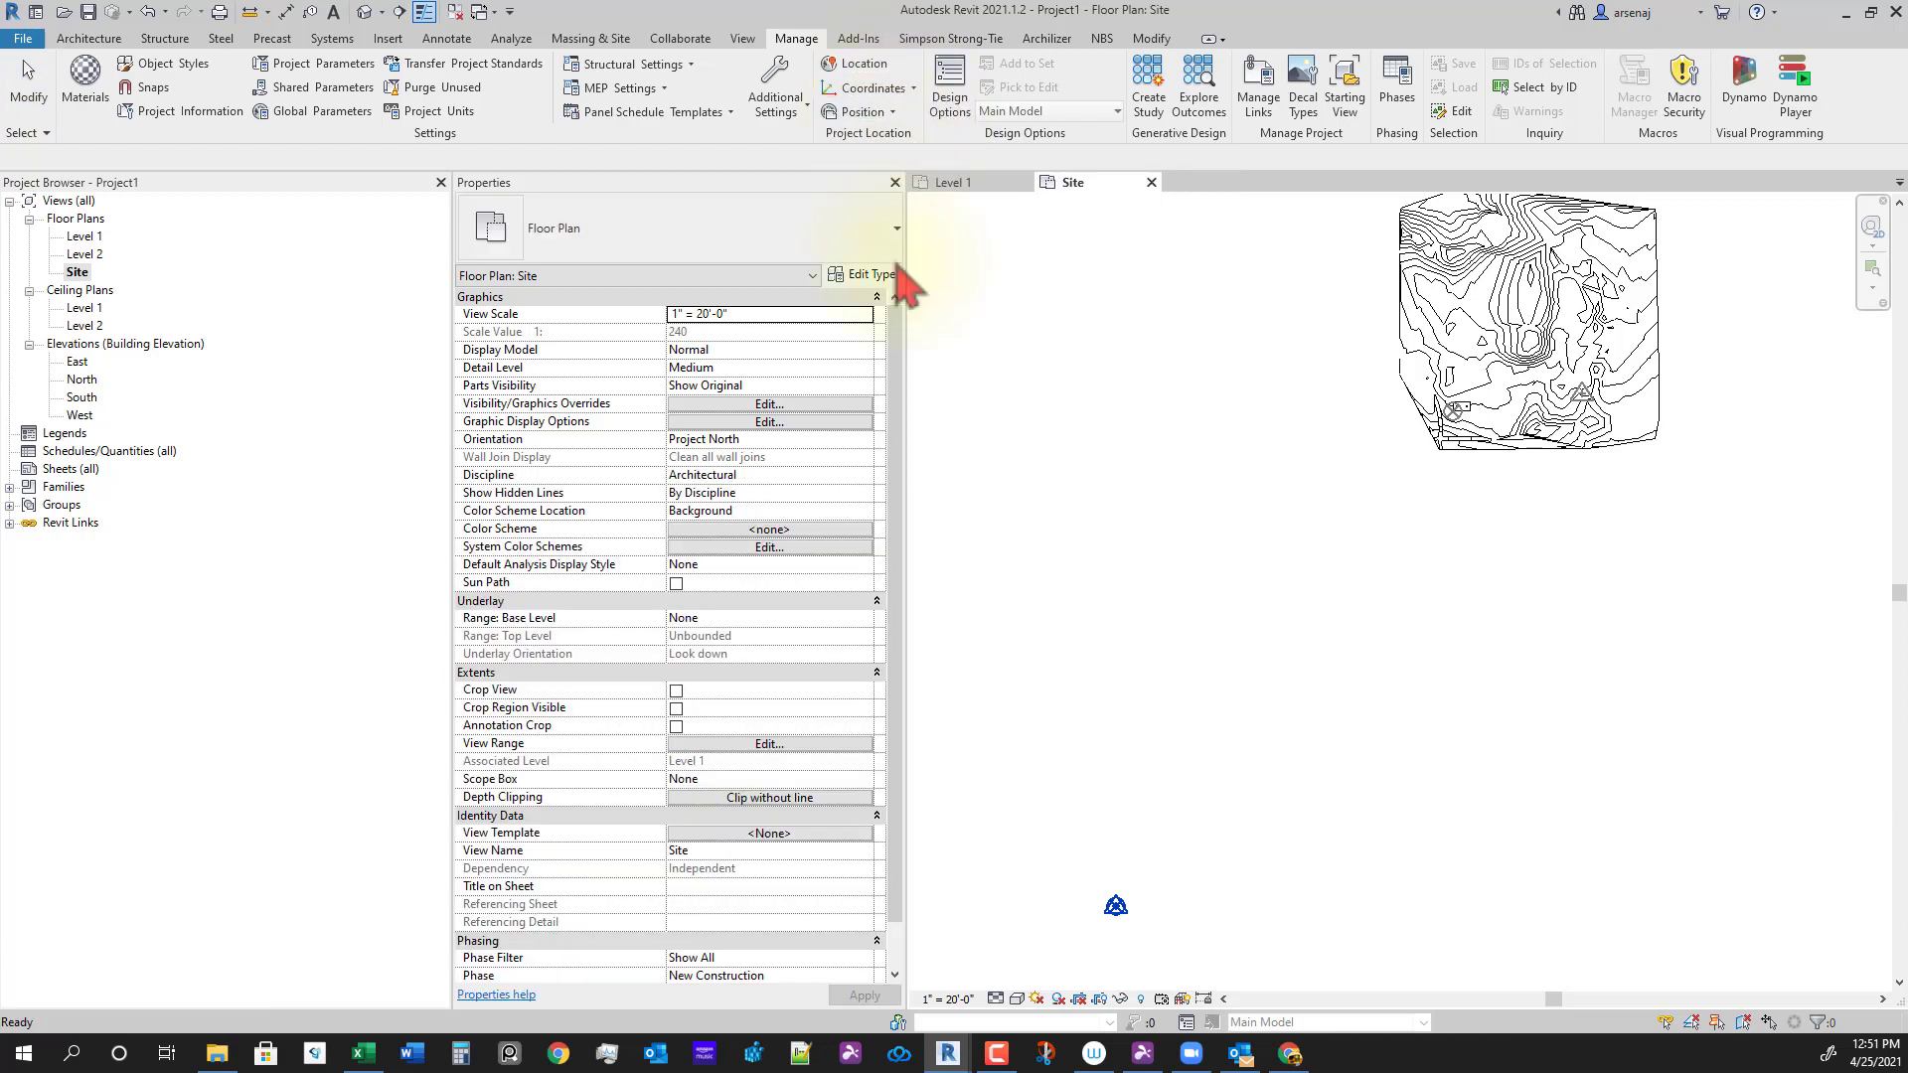
click(1431, 445)
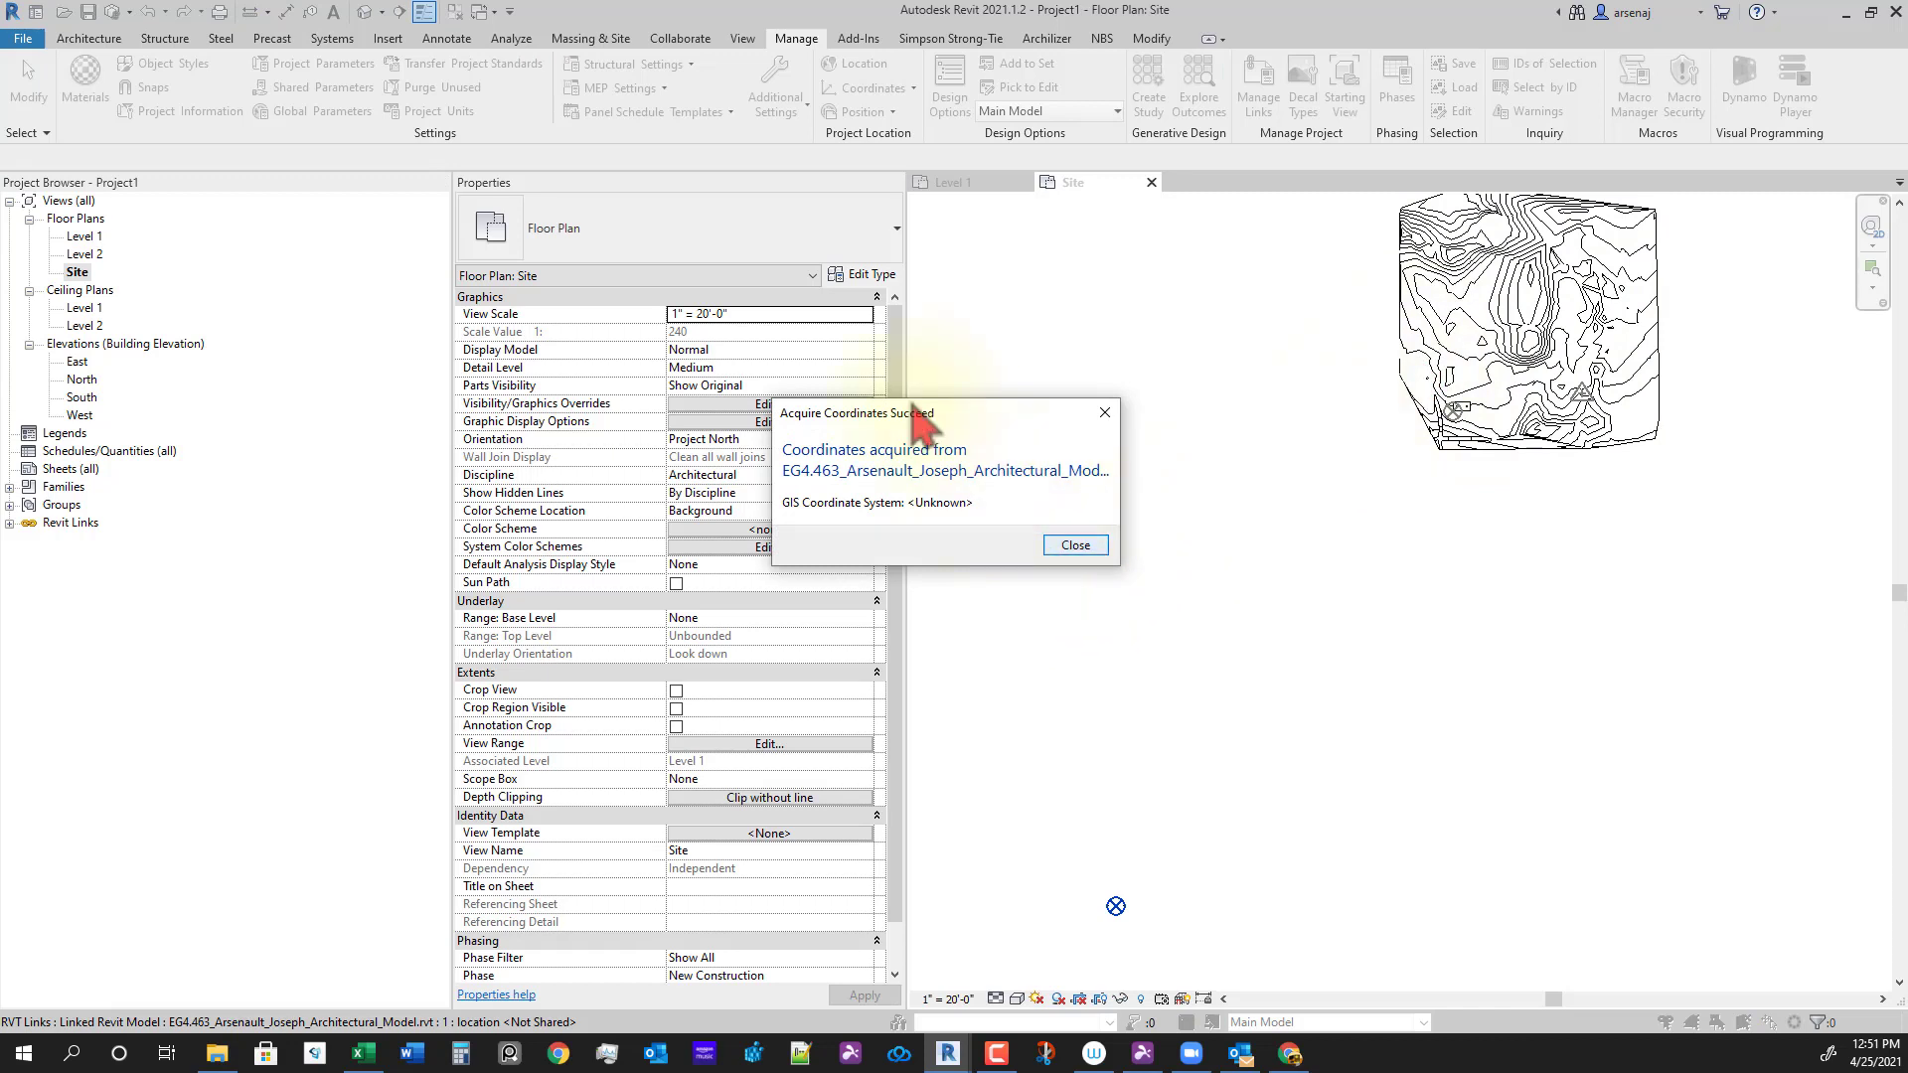
click(1075, 546)
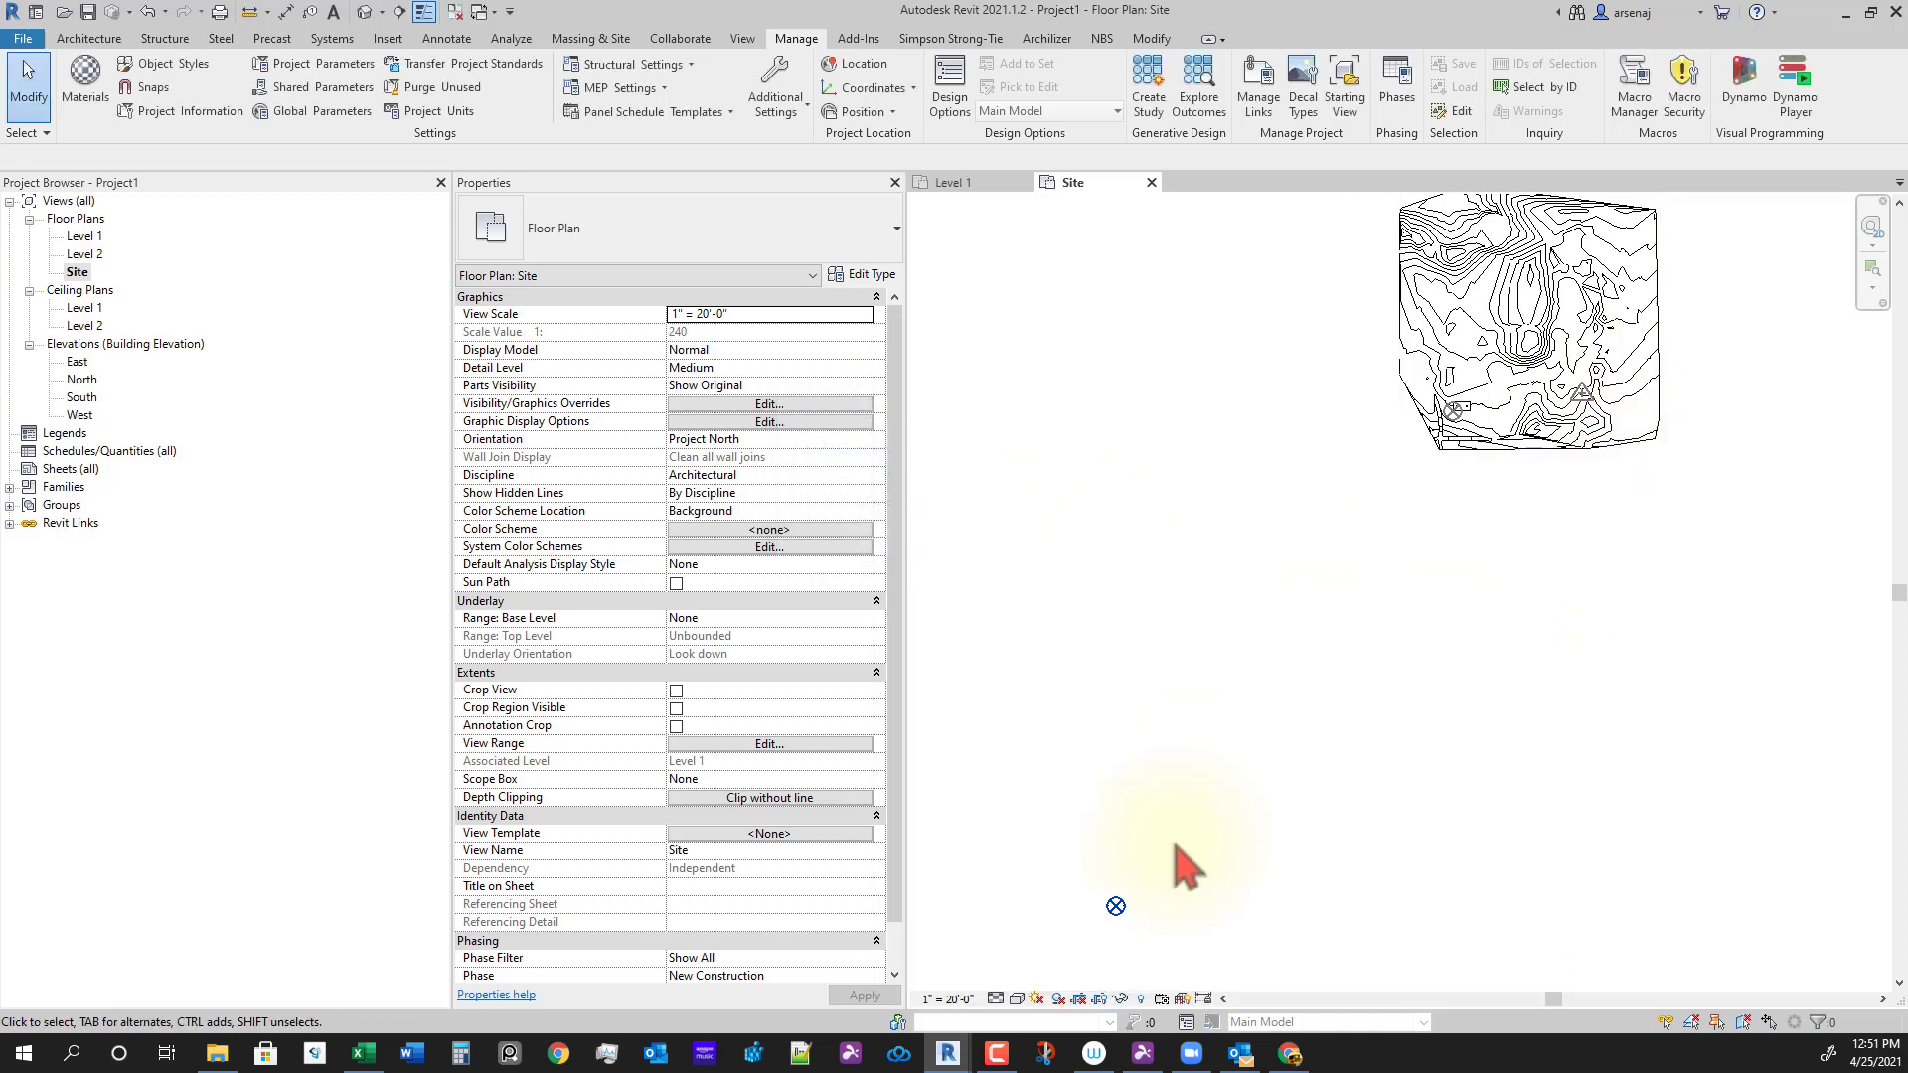
Step: Select the elements around the project base point to check them, and clear the selection
drag(1040, 824, 1133, 955)
scroll(1133, 949, up, 2)
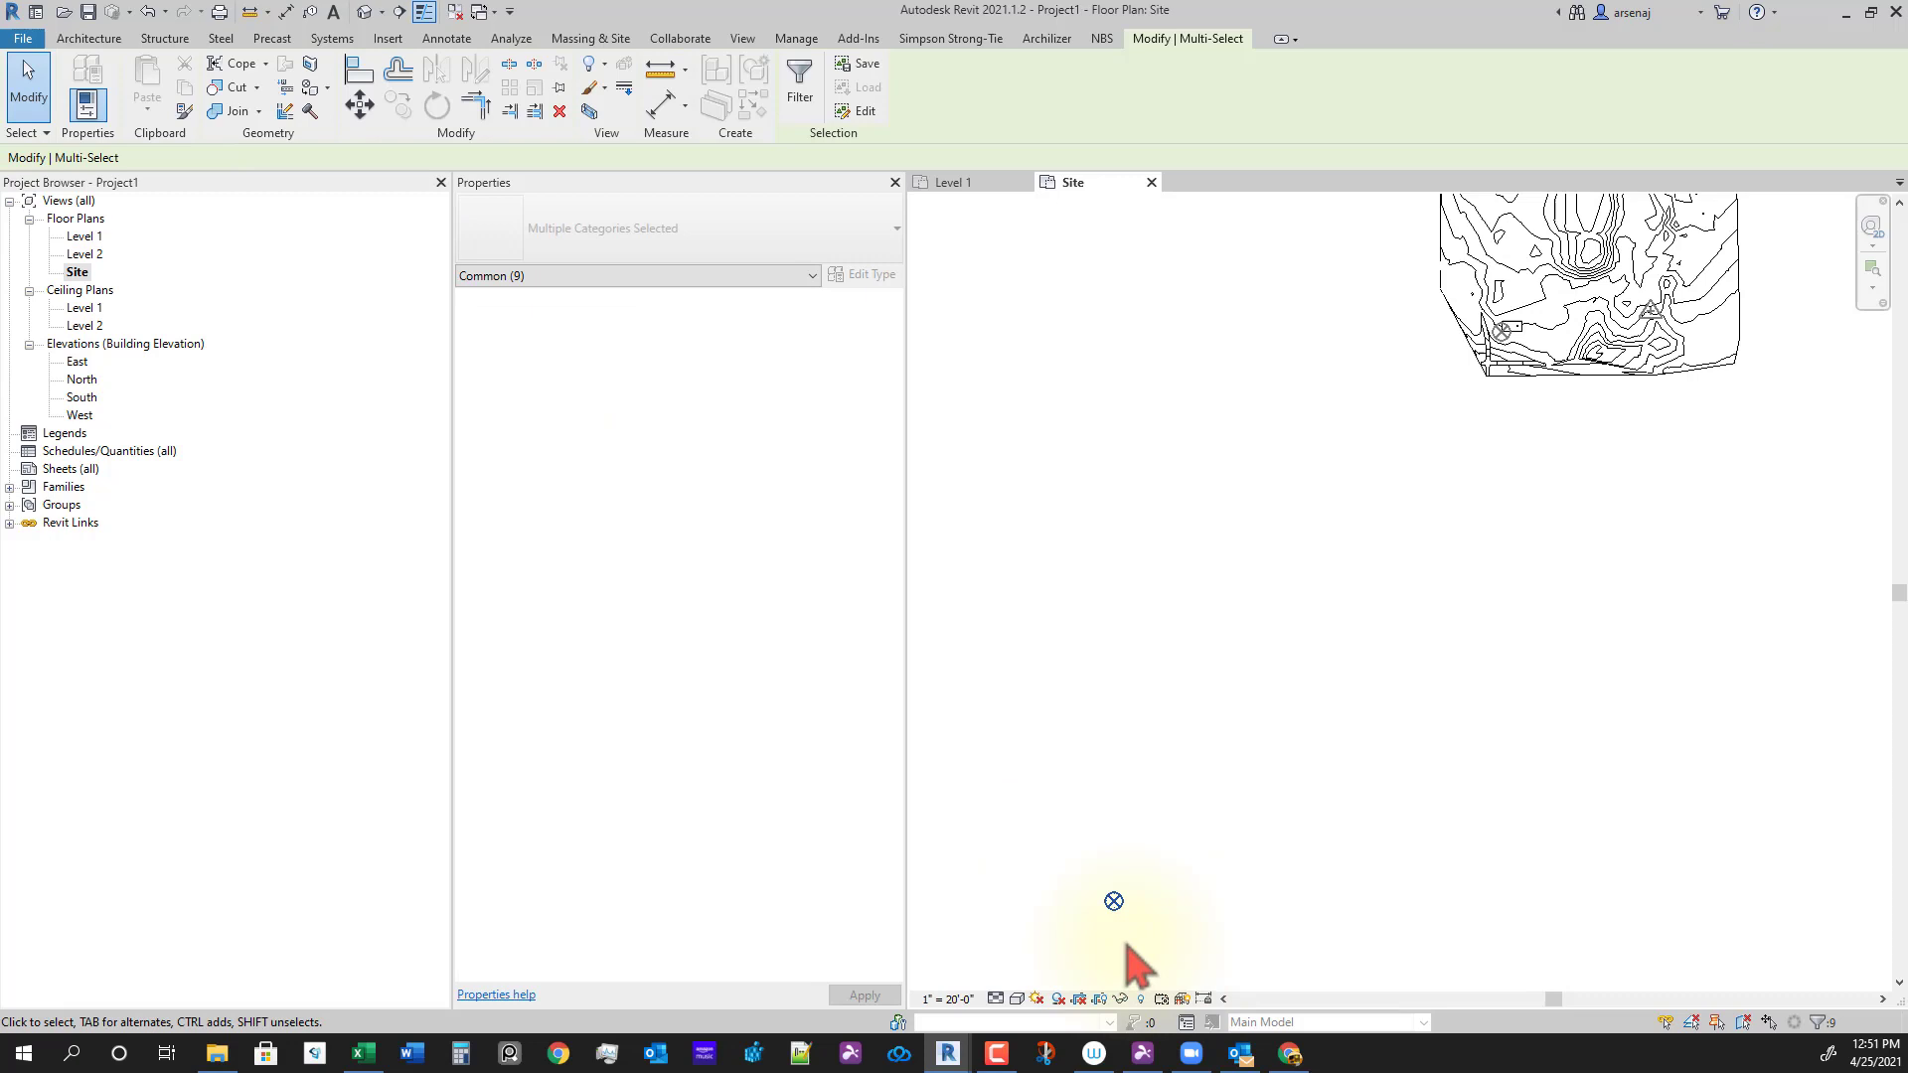
scroll(1173, 924, down, 2)
click(1181, 907)
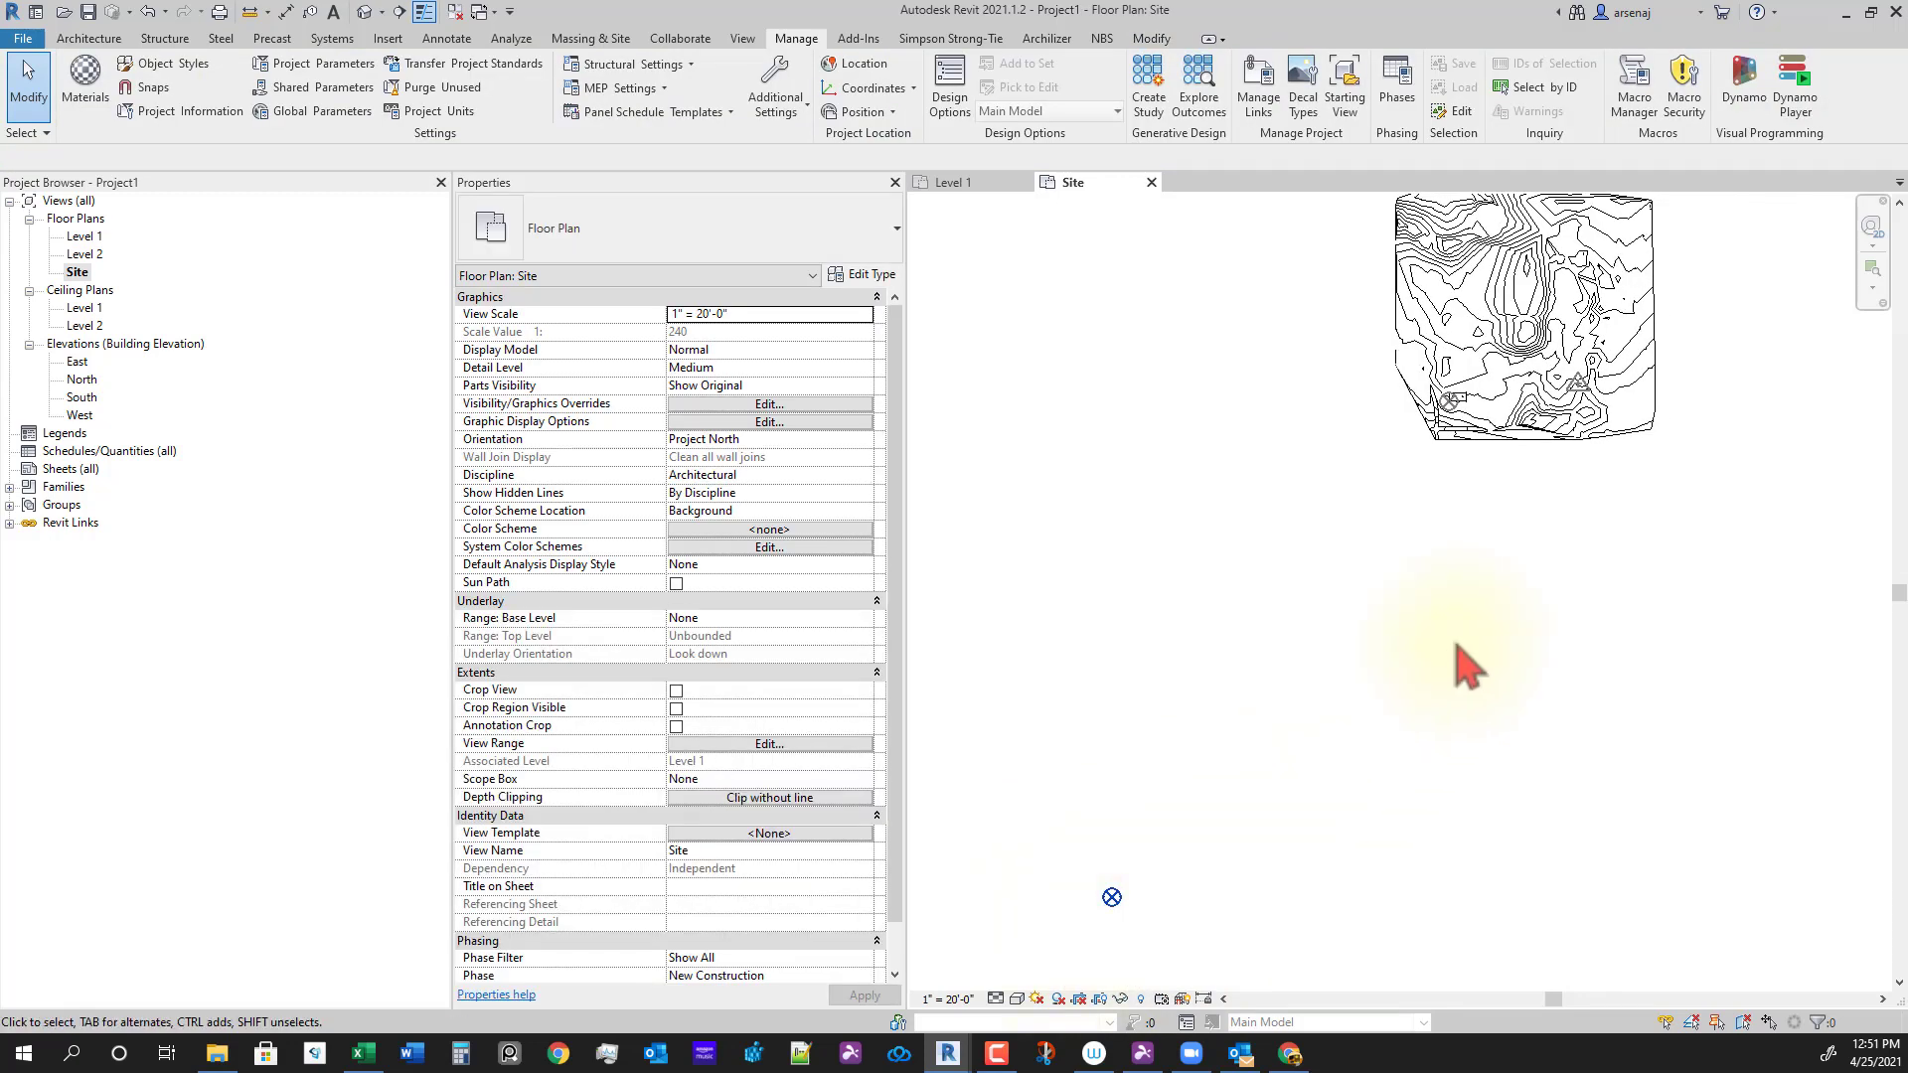
Step: Select the survey point within the linked topography to check its shared site coordinates, and clear the selection
click(1581, 380)
scroll(1612, 405, up, 6)
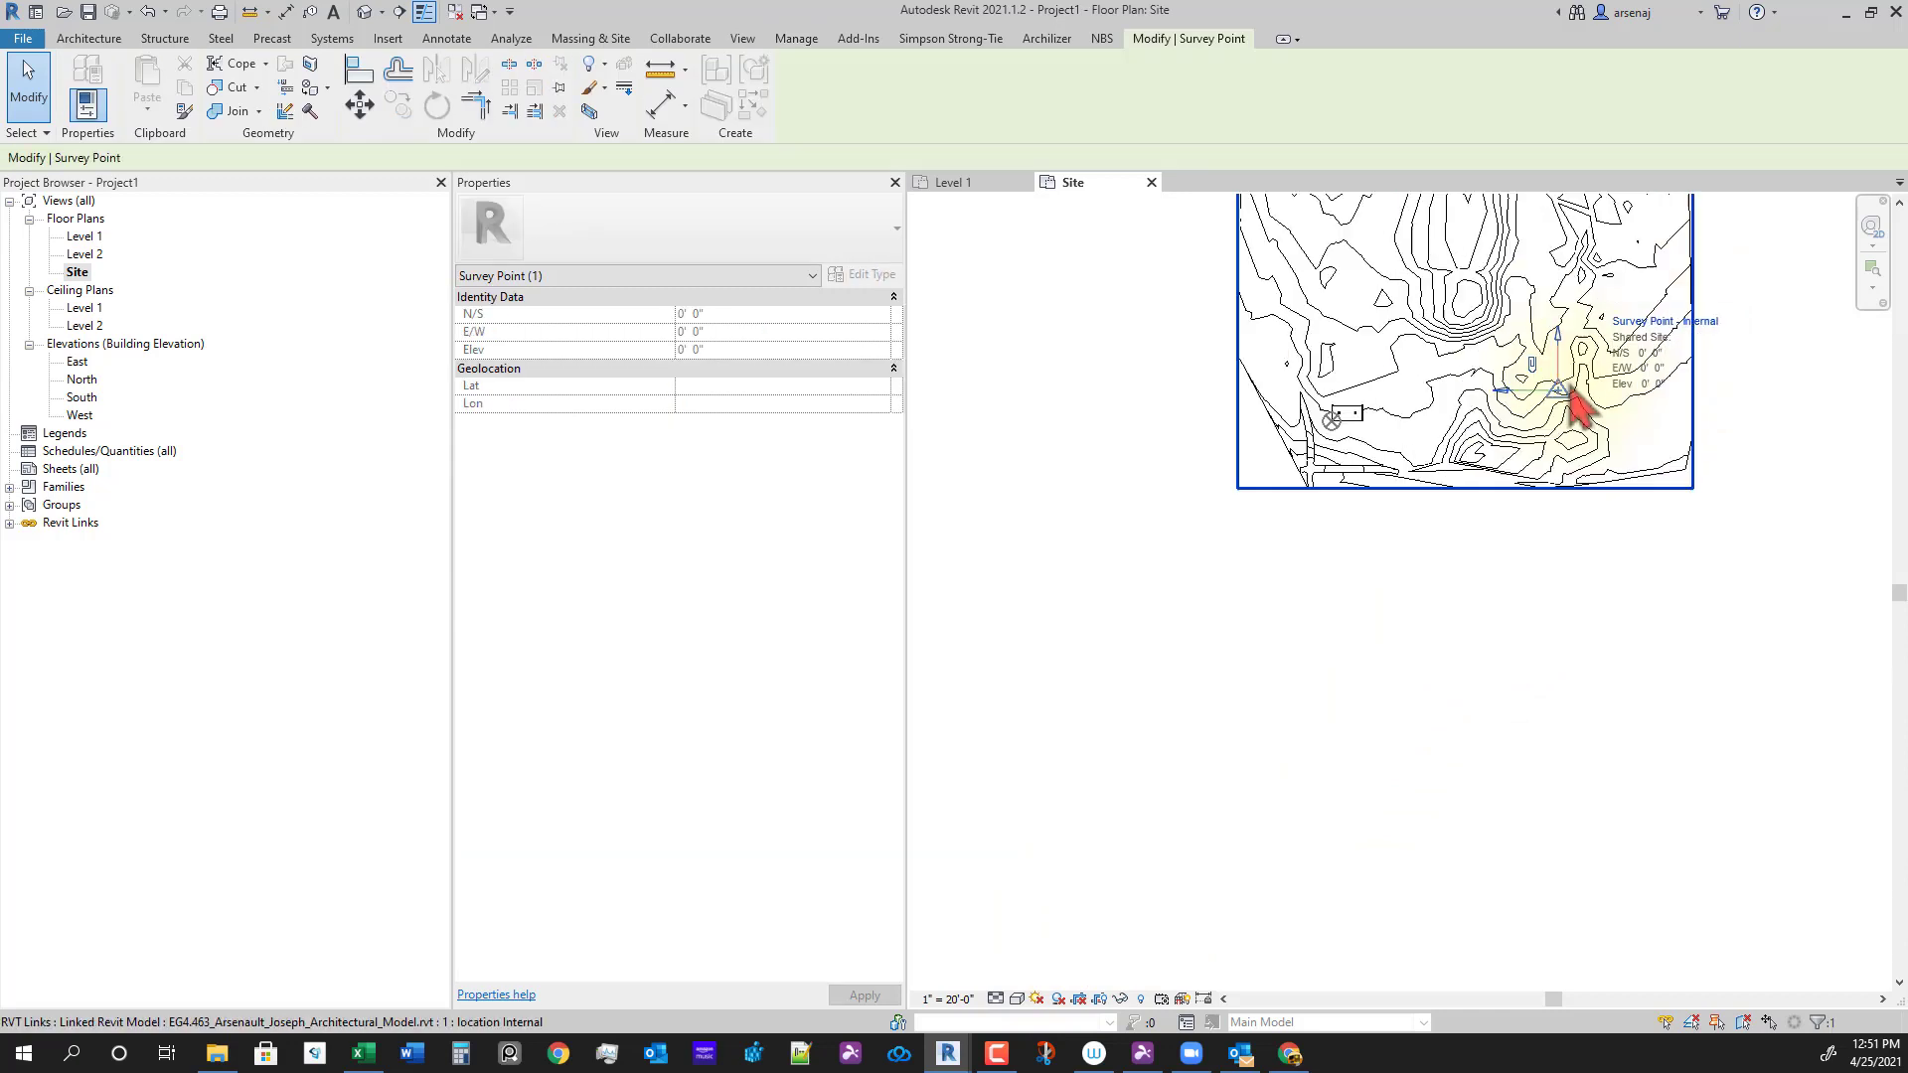
scroll(1578, 438, up, 2)
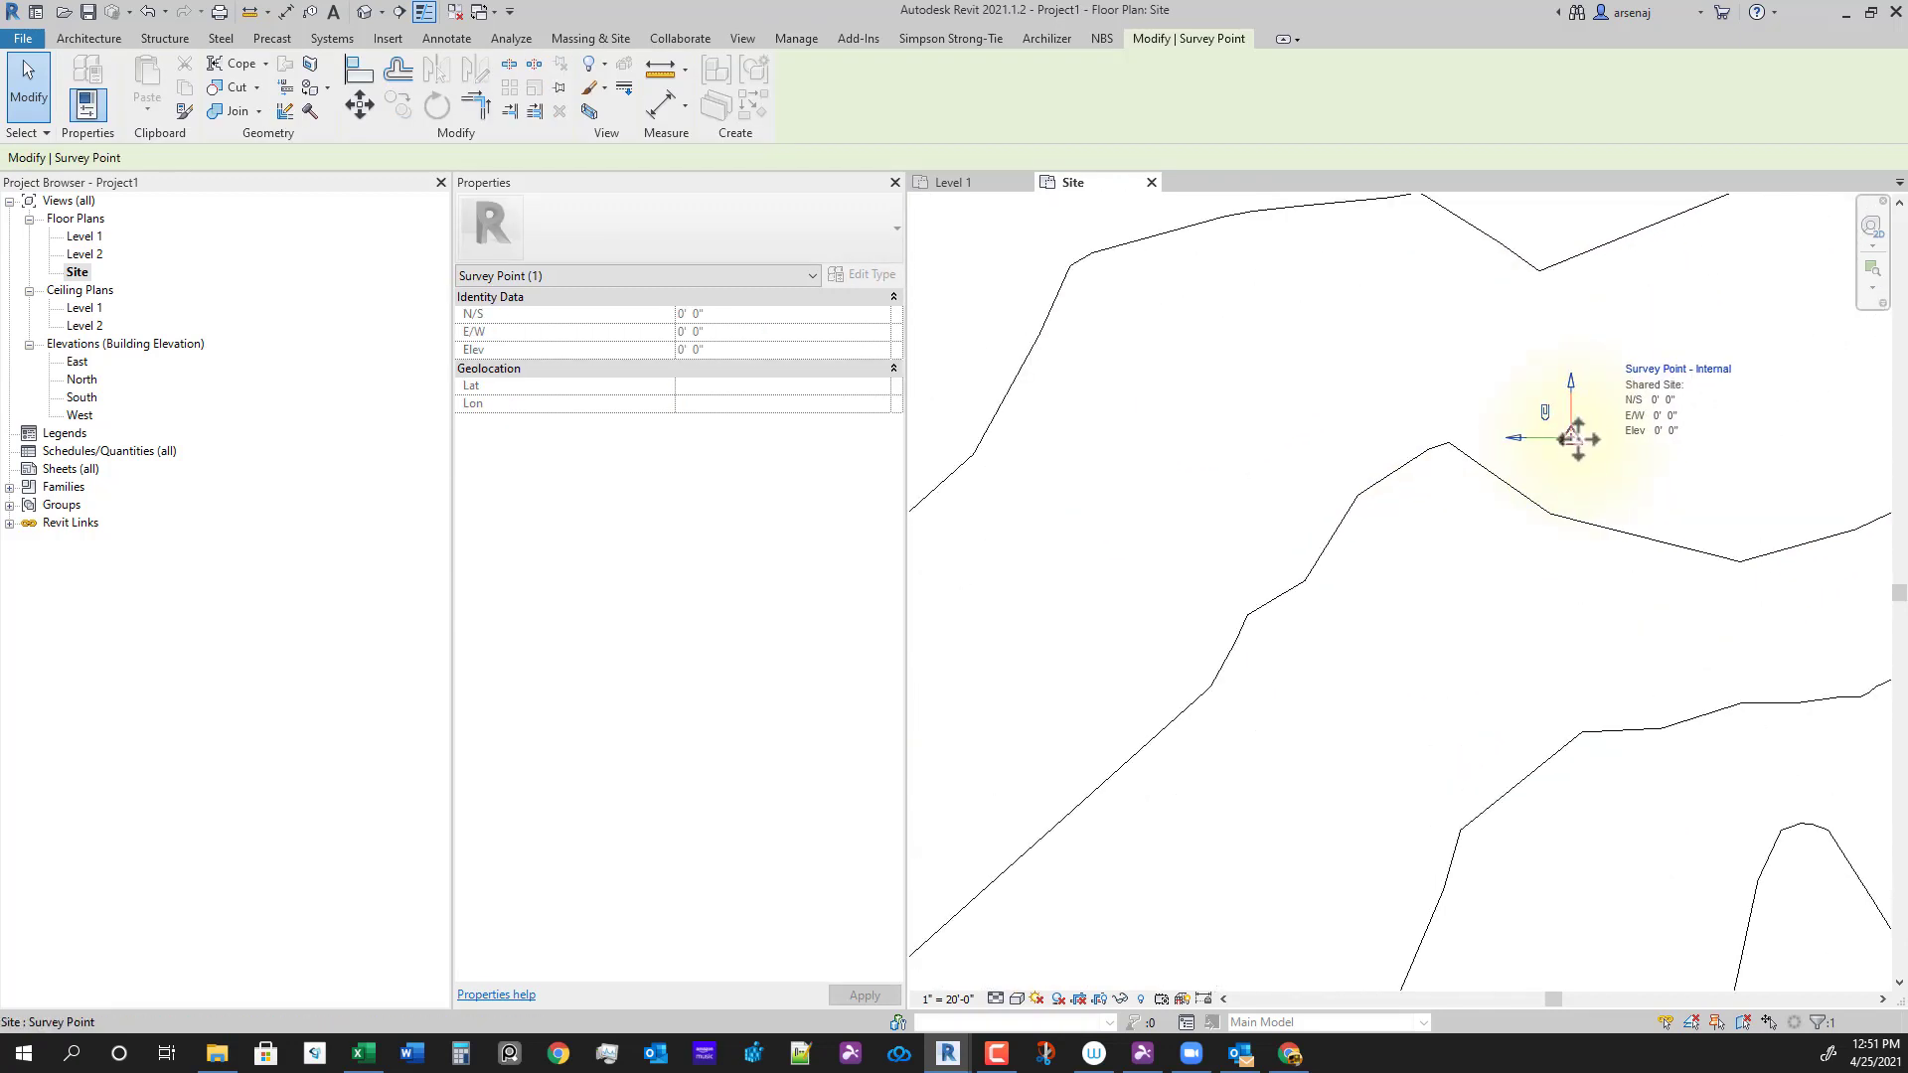
scroll(1585, 477, down, 1)
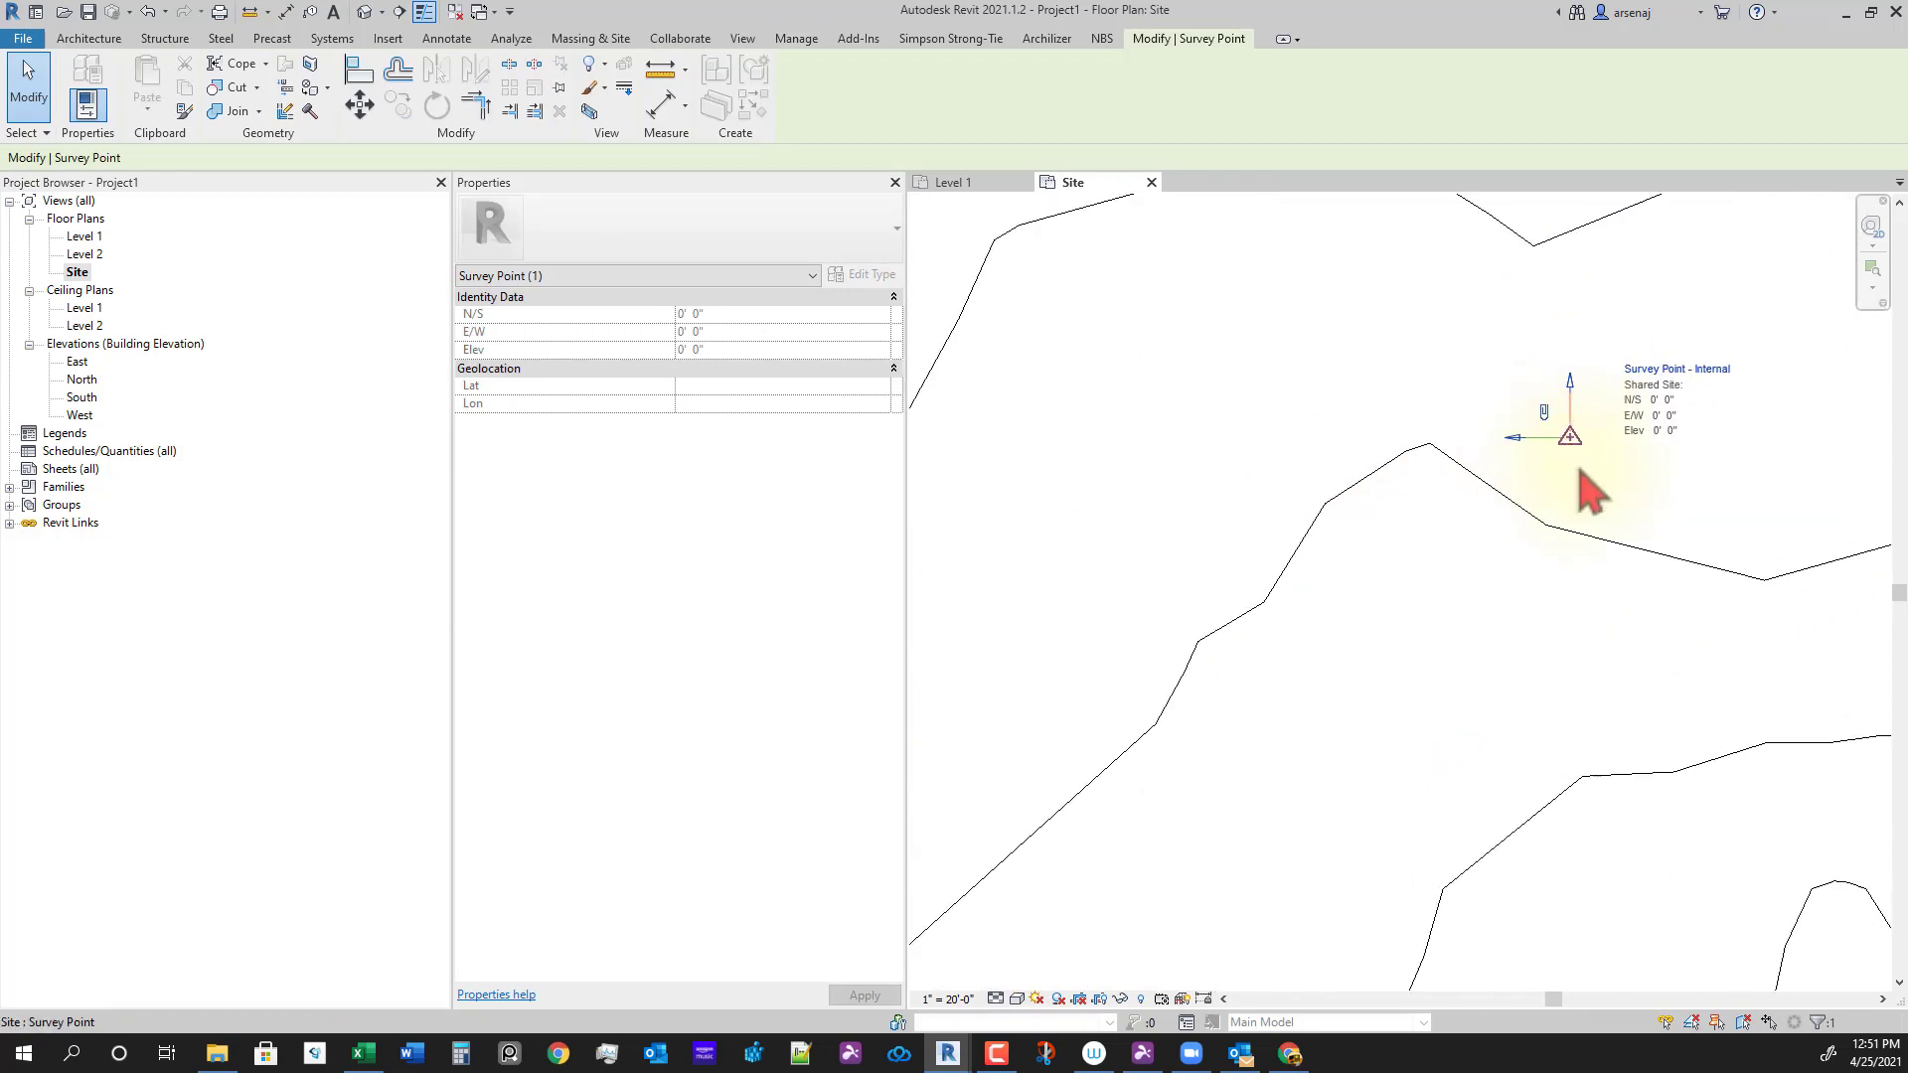
scroll(1470, 587, down, 5)
scroll(1367, 616, down, 6)
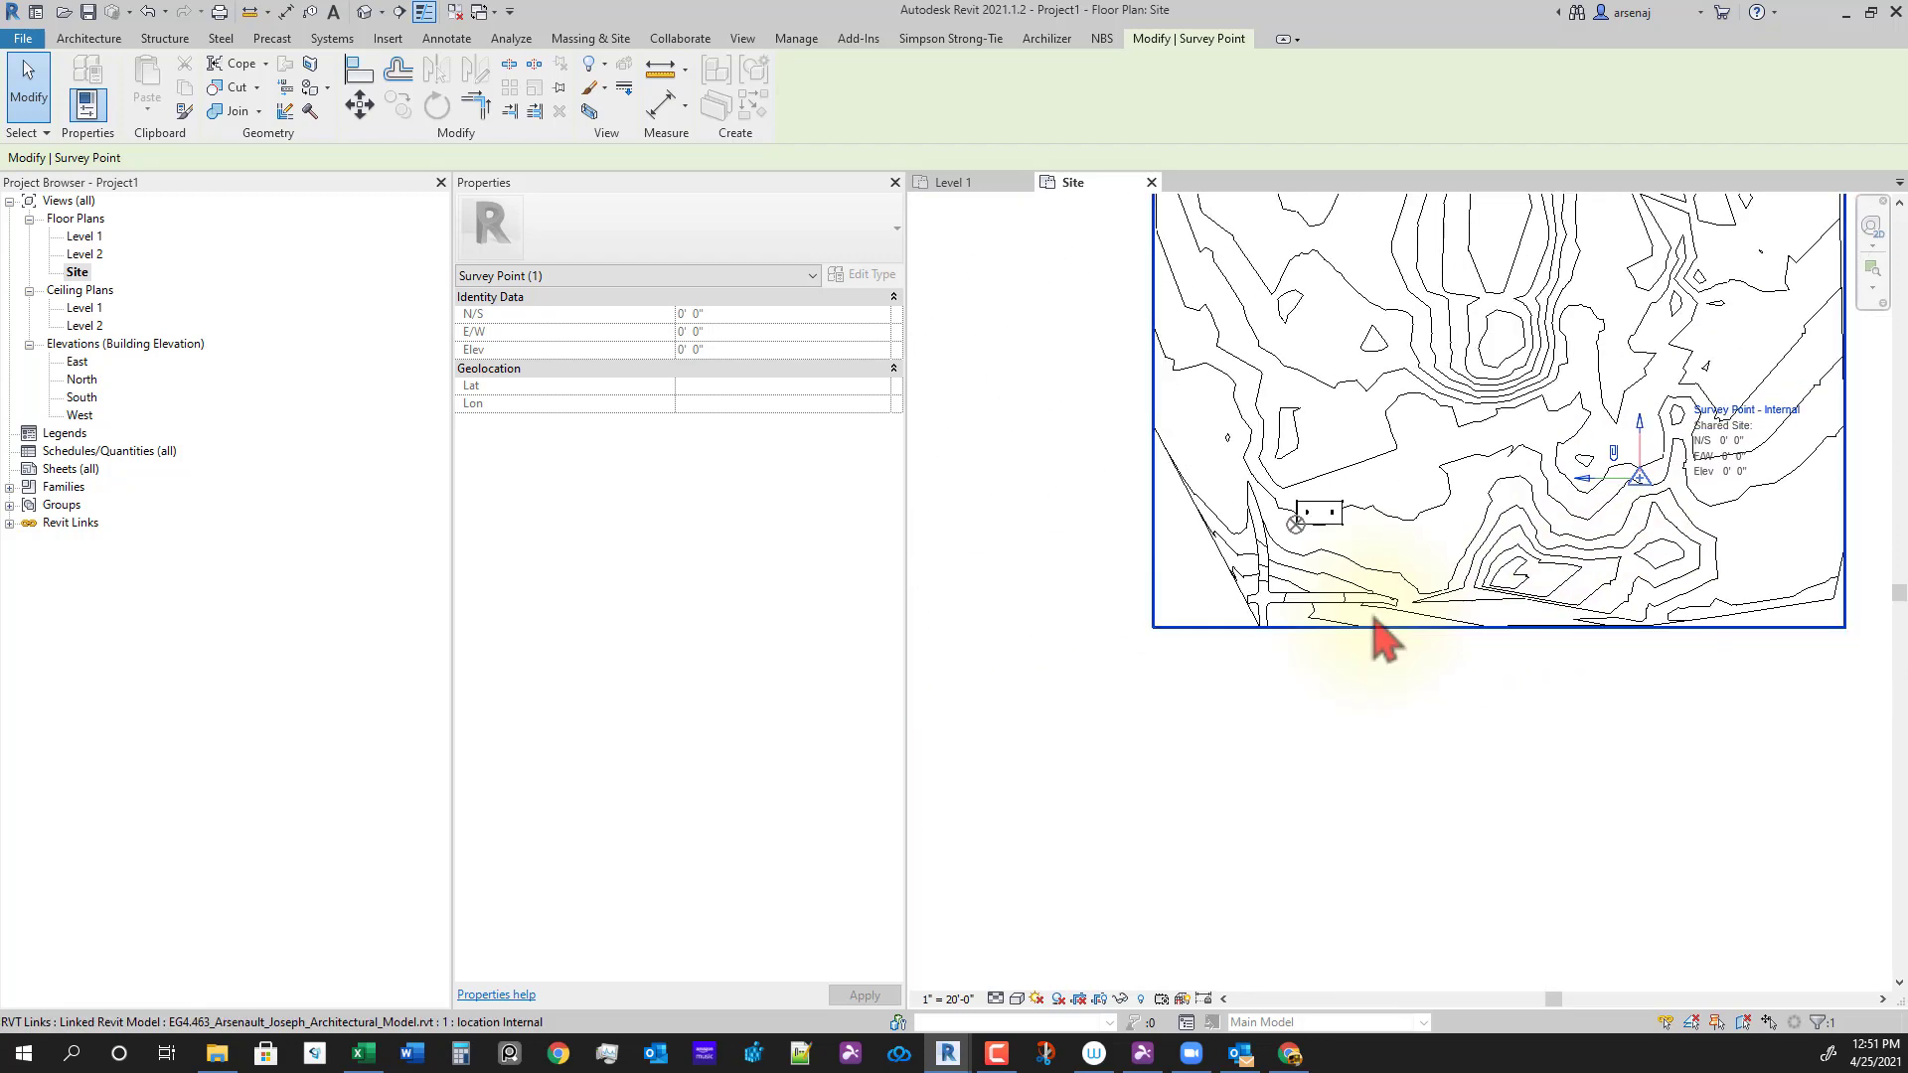
click(1299, 780)
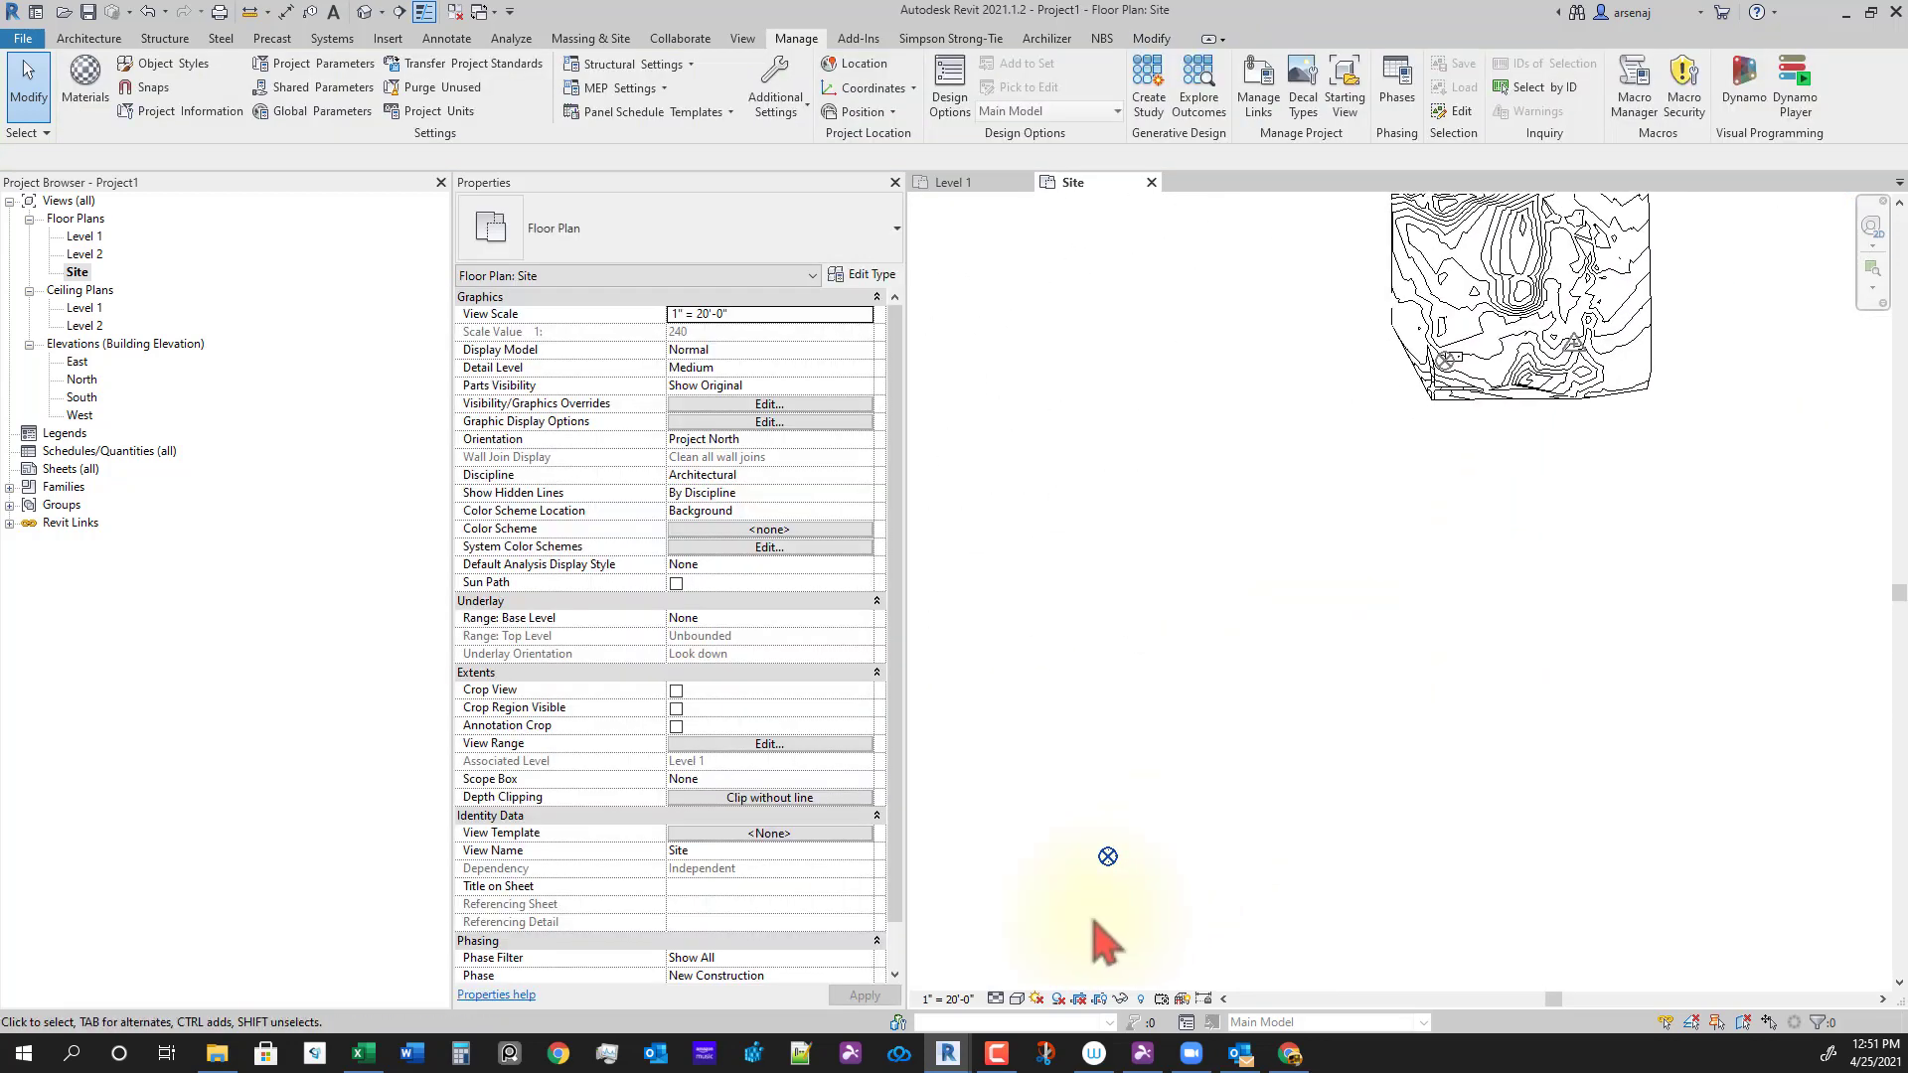
Step: Move the project base point onto the intersection of the reference planes at the linked building's lower-left corner
click(1111, 830)
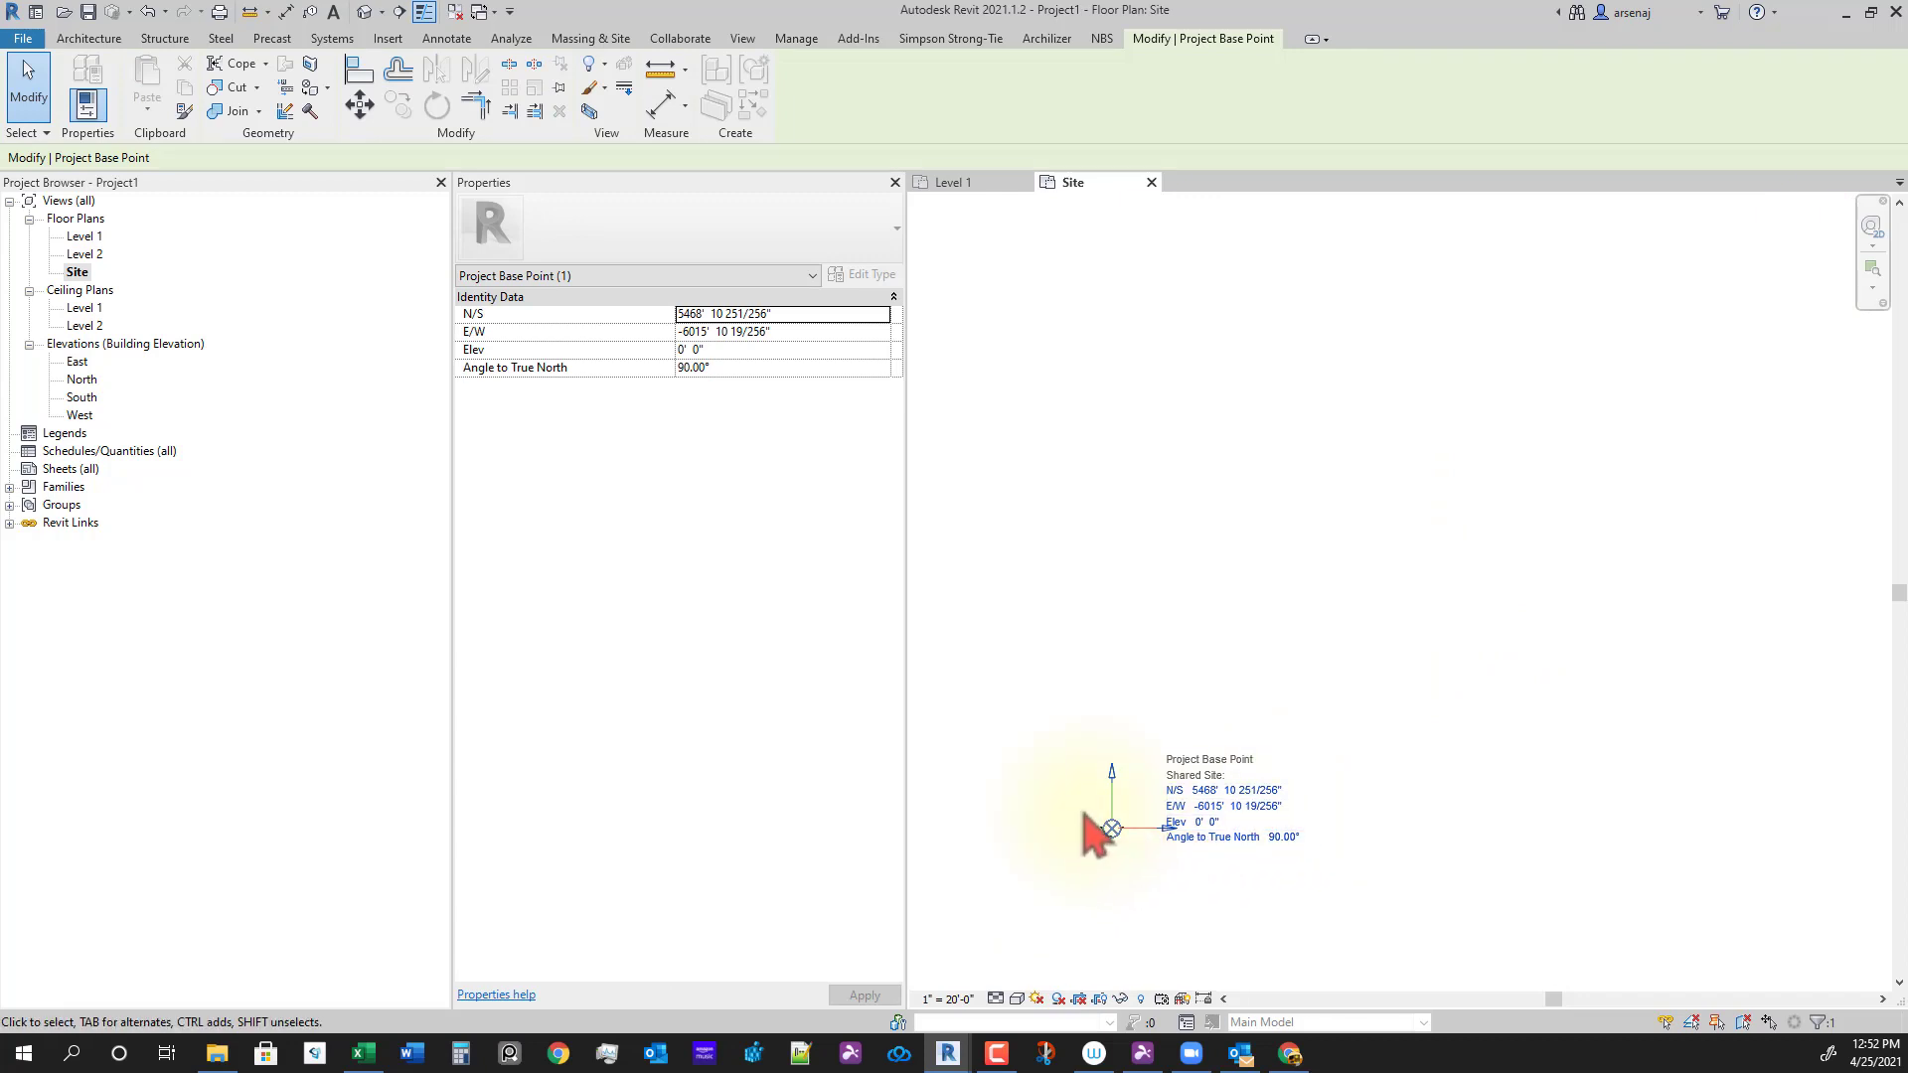
drag(1108, 827, 1115, 714)
click(1117, 711)
scroll(1282, 577, down, 4)
middle_drag(1319, 620, 1204, 791)
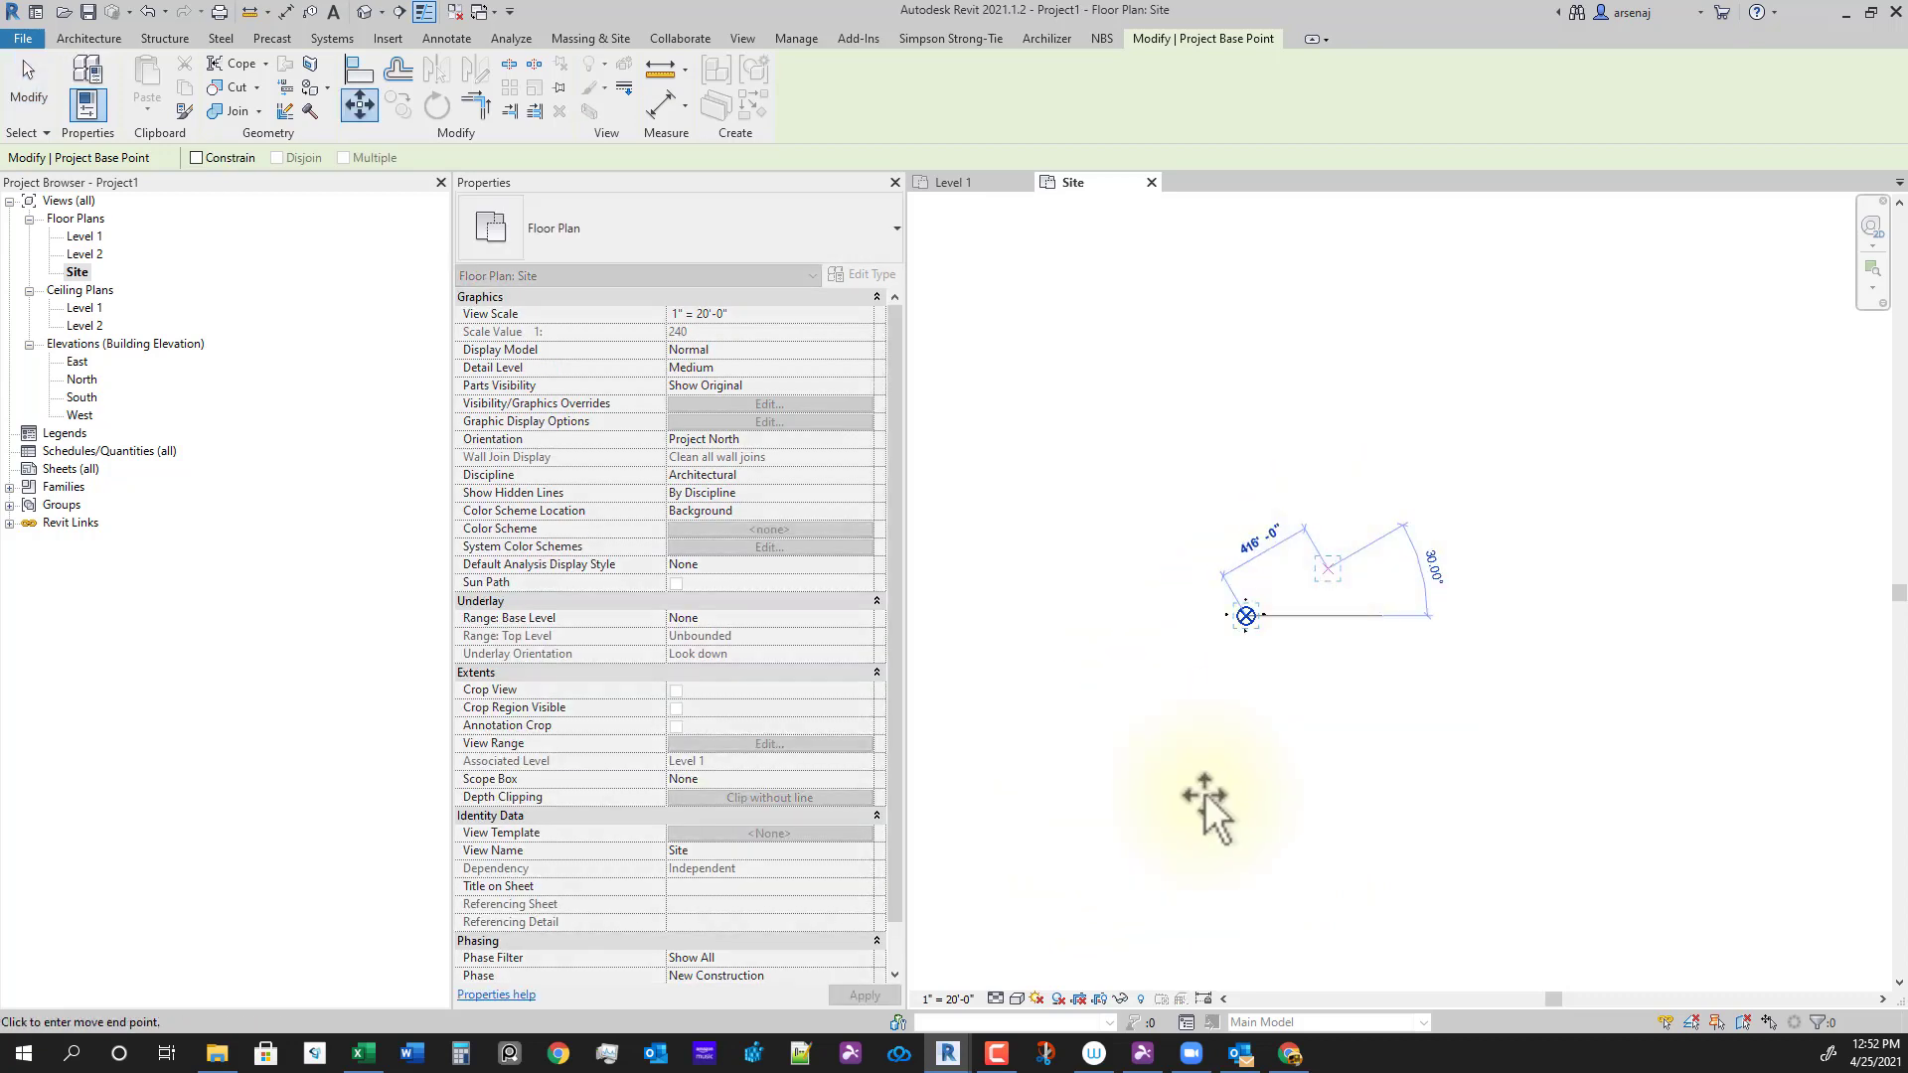
middle_drag(1452, 467, 1321, 719)
scroll(1267, 641, up, 2)
scroll(1401, 409, up, 5)
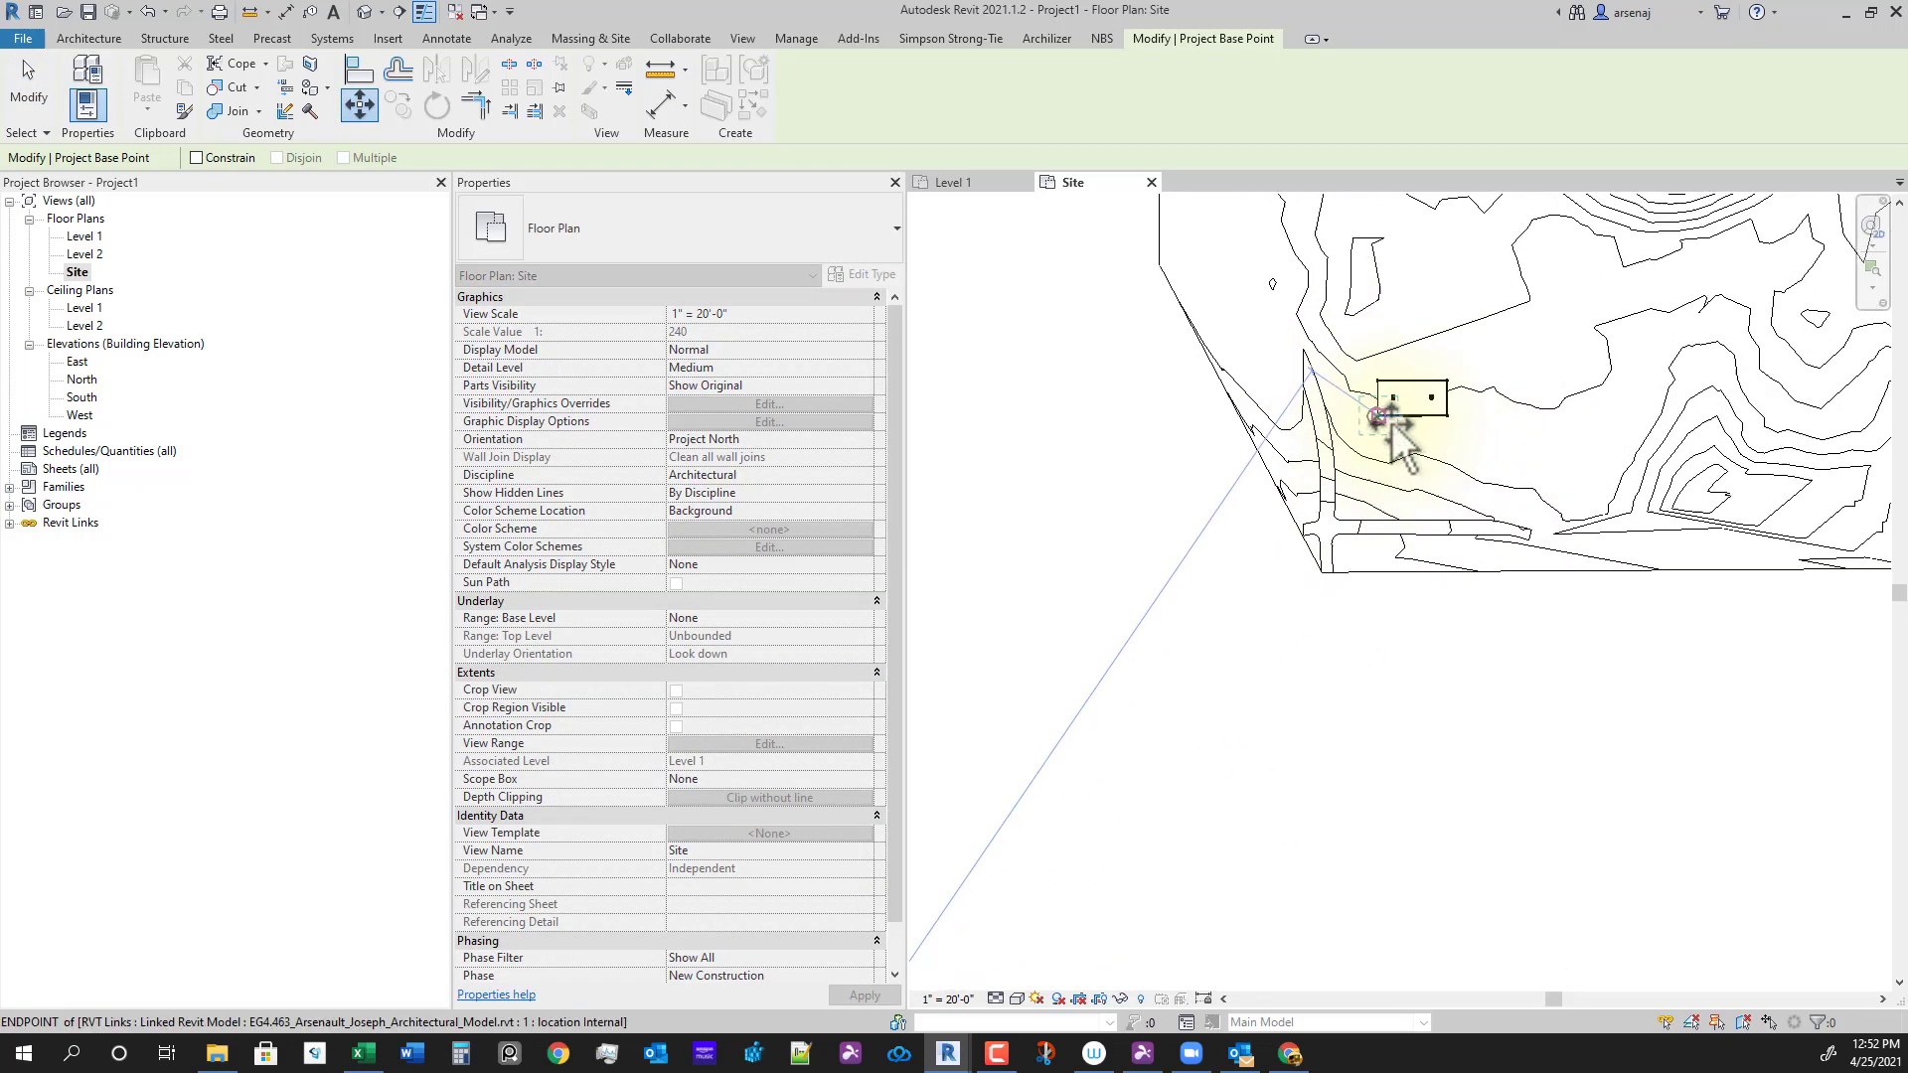
scroll(1337, 396, up, 1)
middle_drag(1322, 380, 1350, 525)
scroll(1350, 525, up, 7)
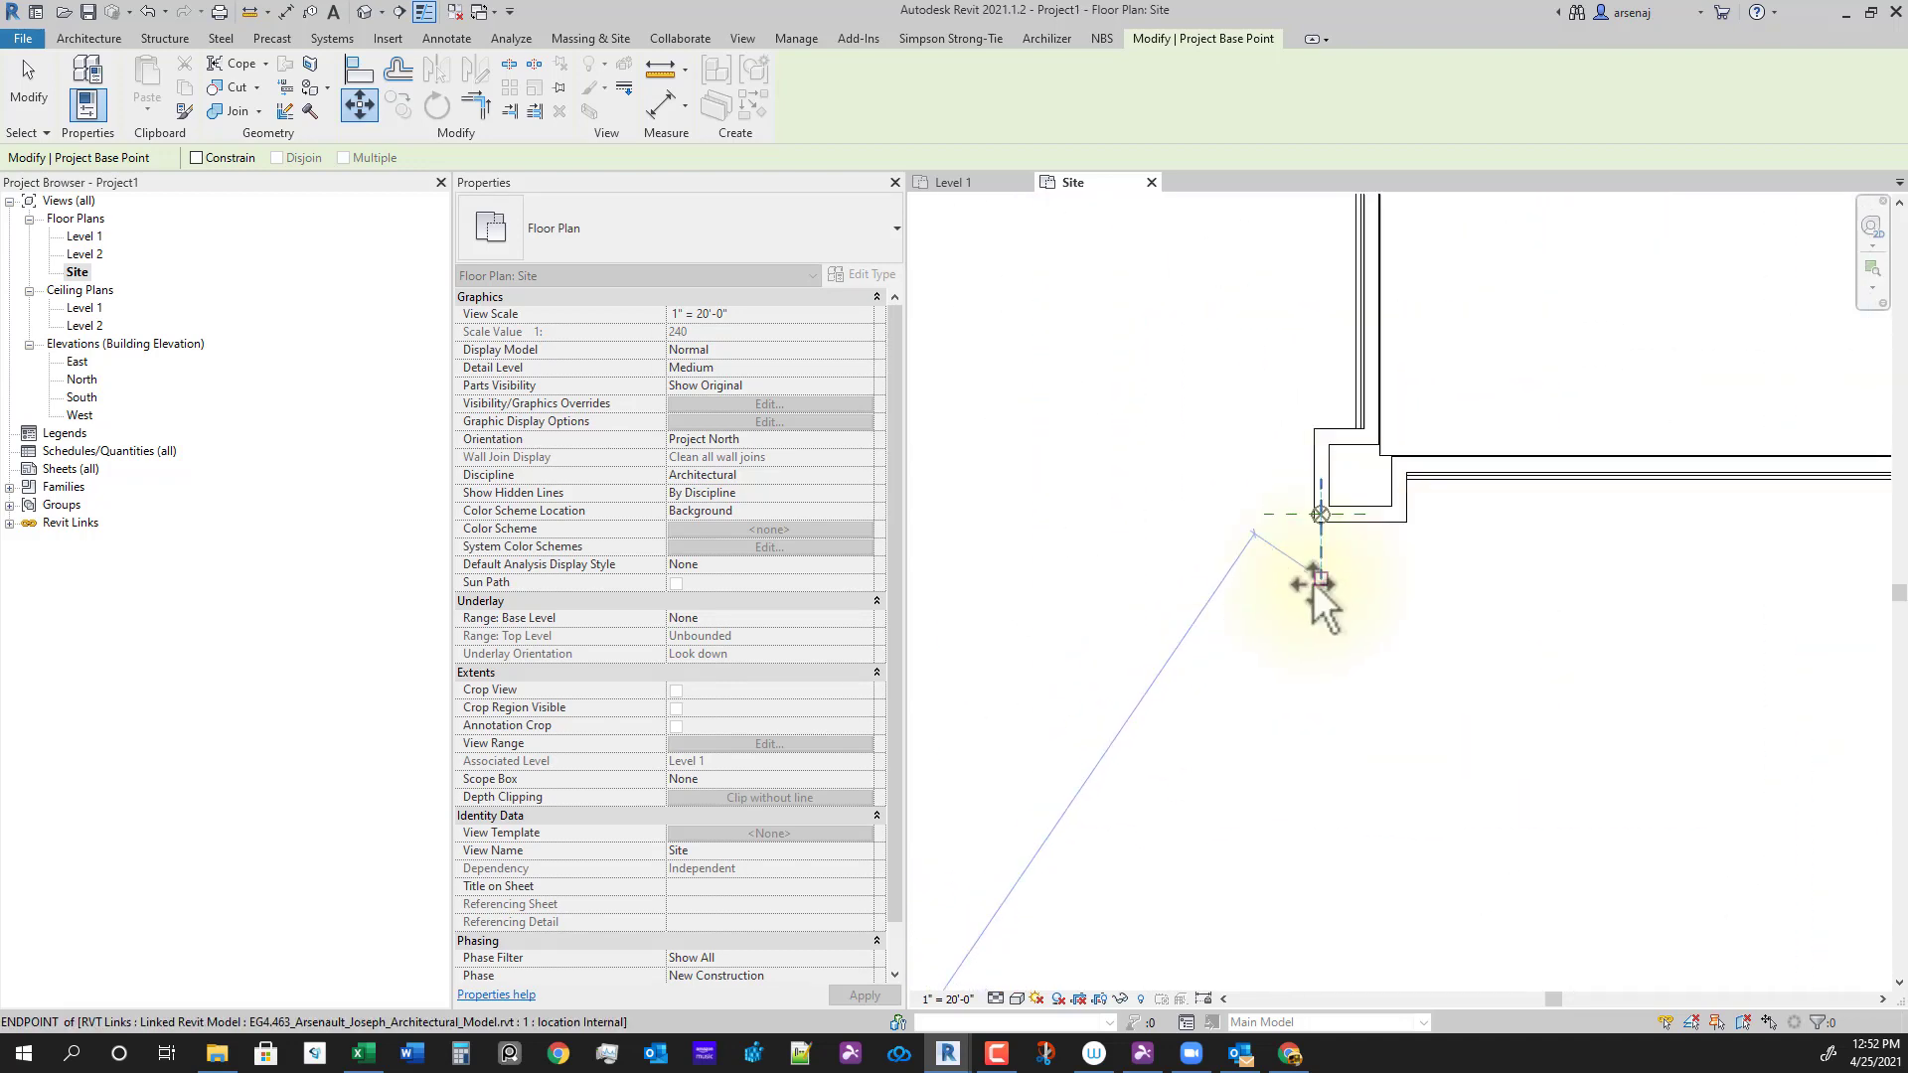
scroll(1212, 664, down, 7)
middle_drag(1206, 705, 1689, 288)
scroll(1196, 574, down, 9)
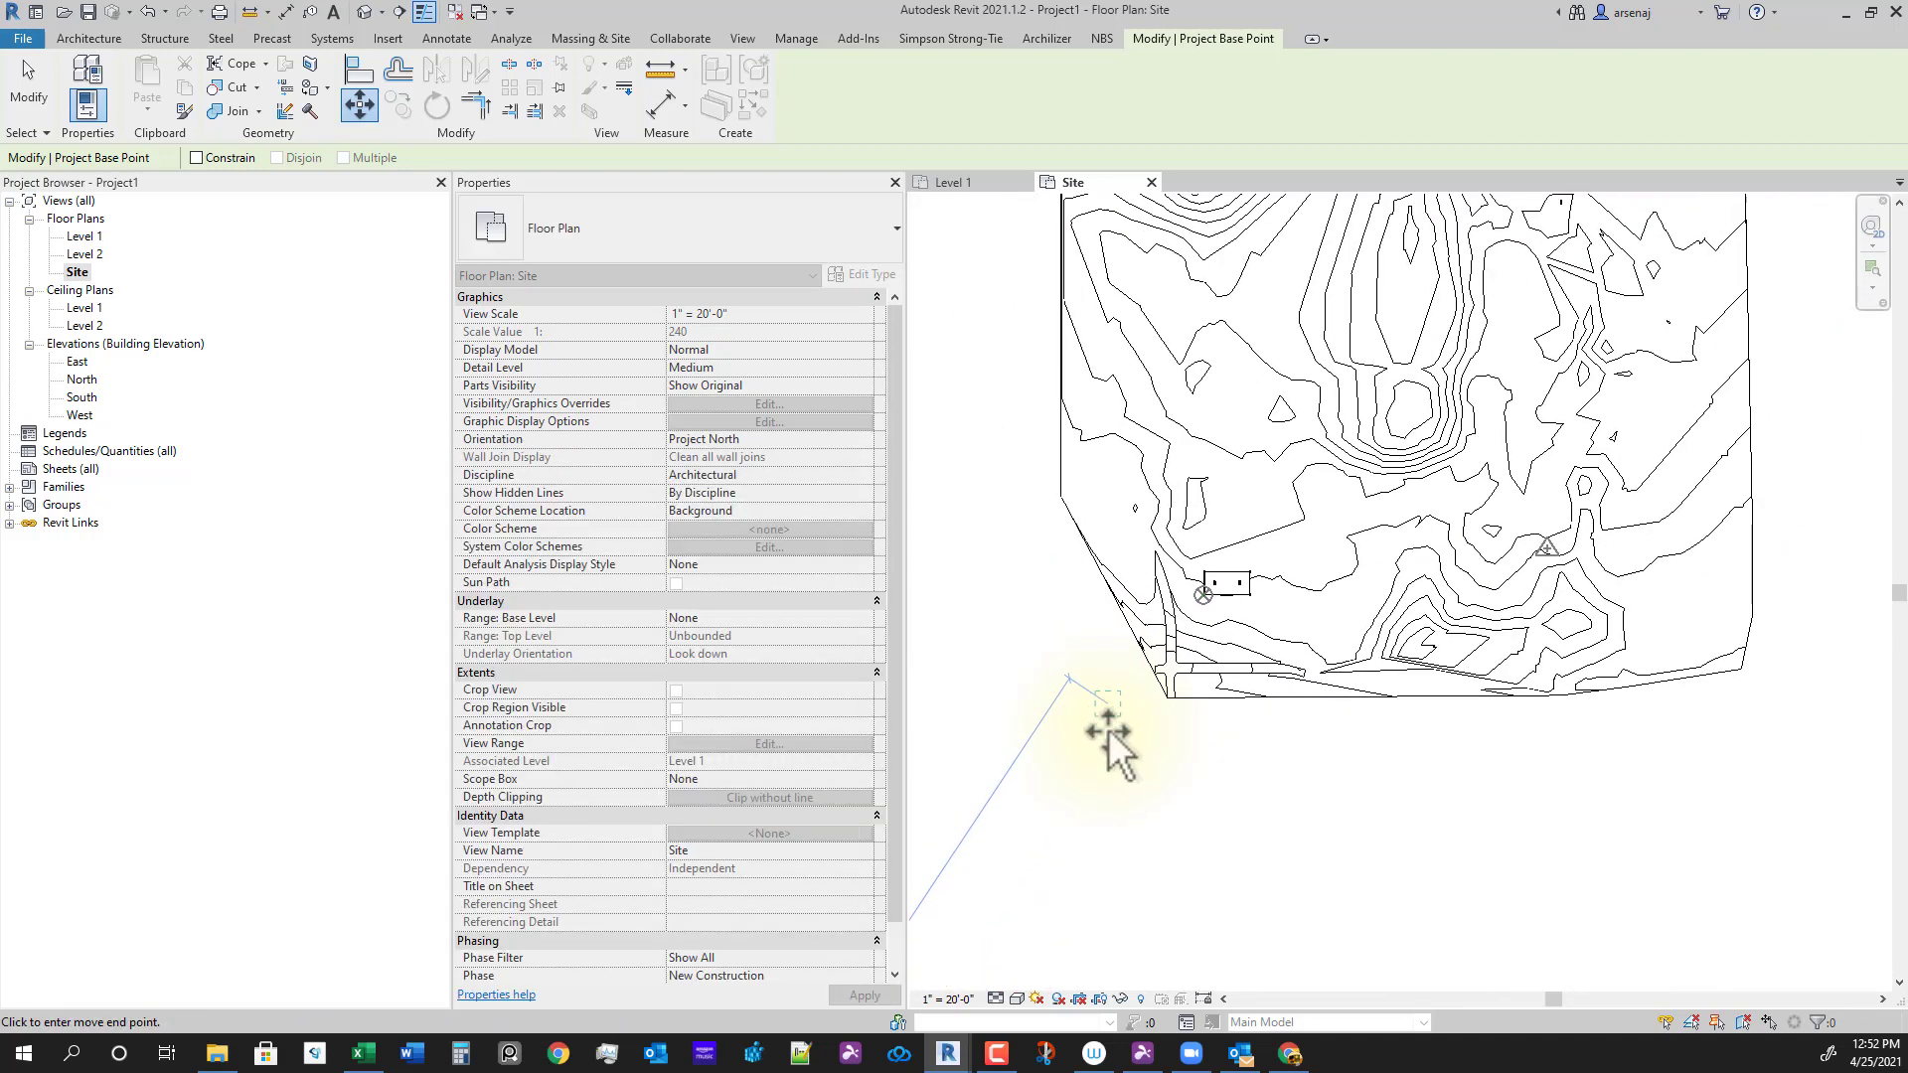
middle_drag(1107, 732, 1550, 378)
scroll(1133, 865, down, 2)
middle_drag(1133, 865, 1481, 367)
scroll(1401, 405, down, 2)
scroll(1243, 427, up, 8)
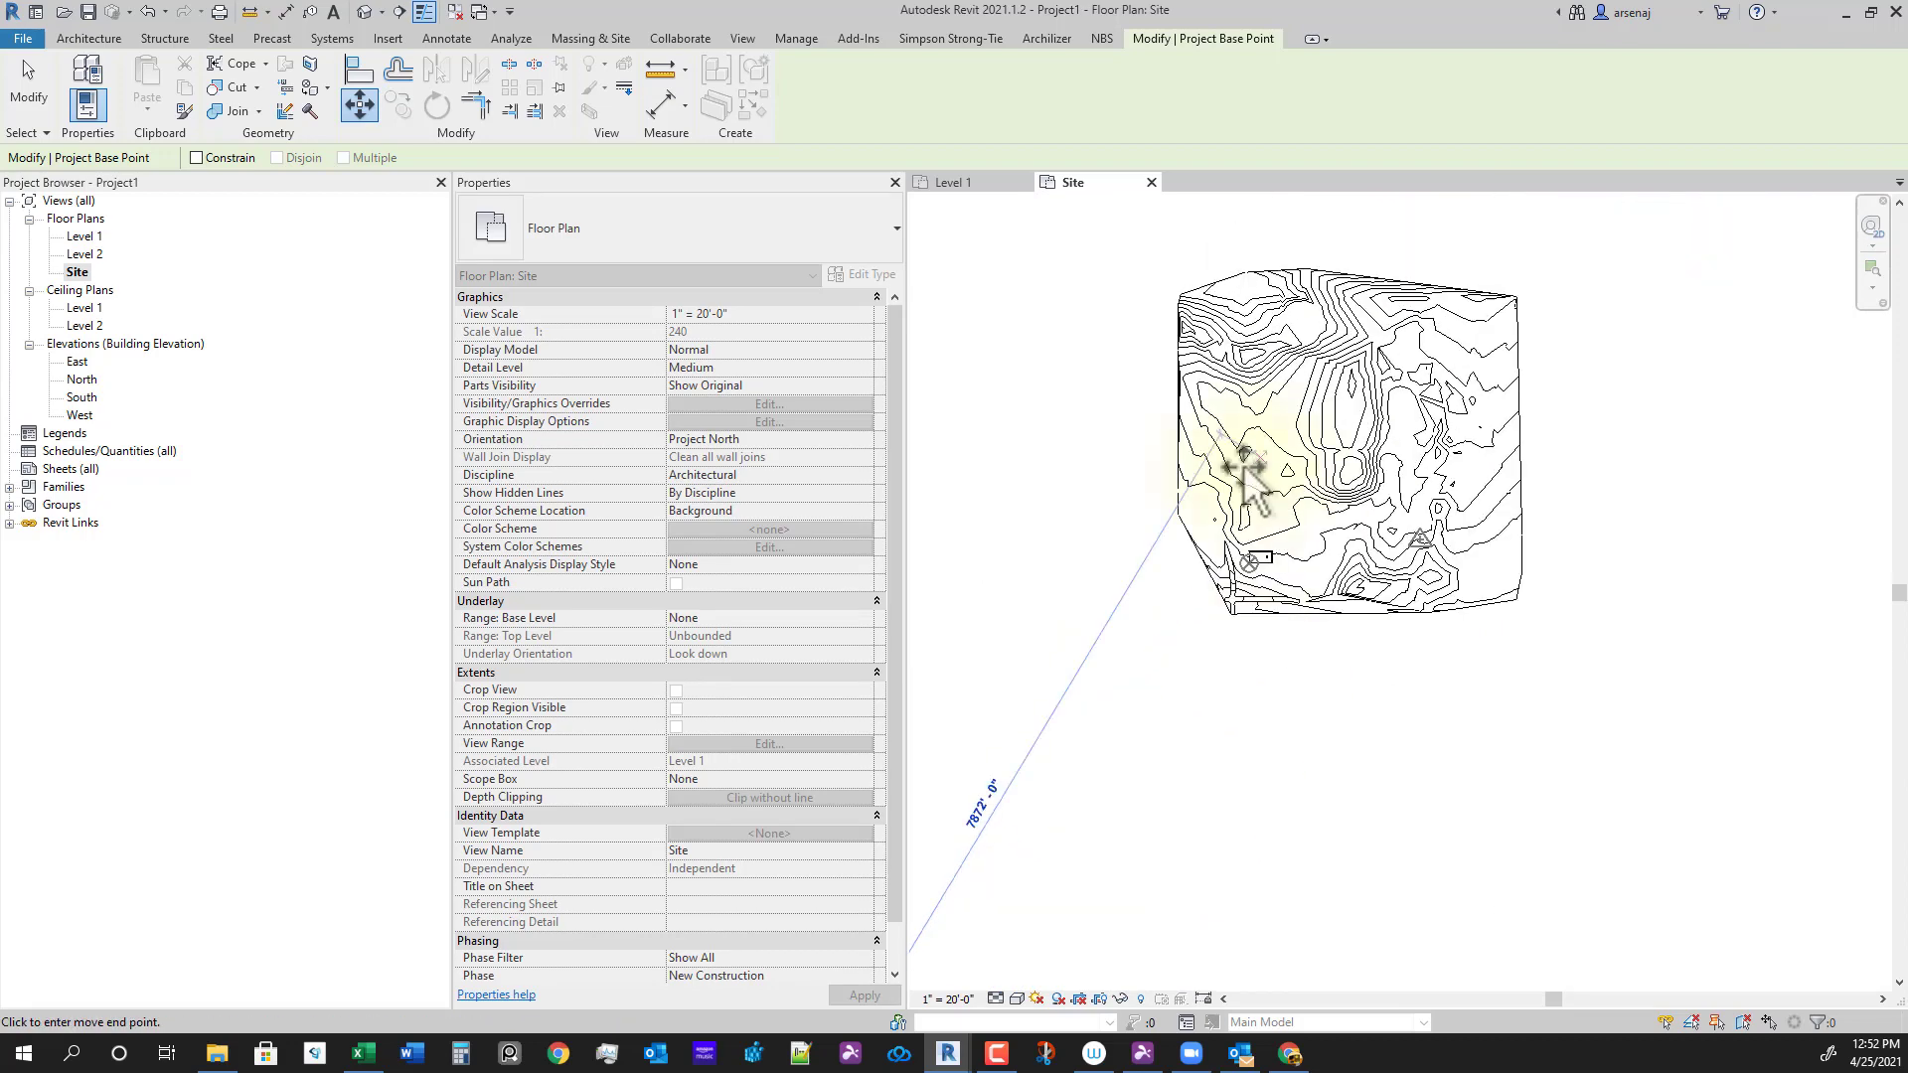
scroll(1317, 527, up, 2)
scroll(1355, 767, up, 3)
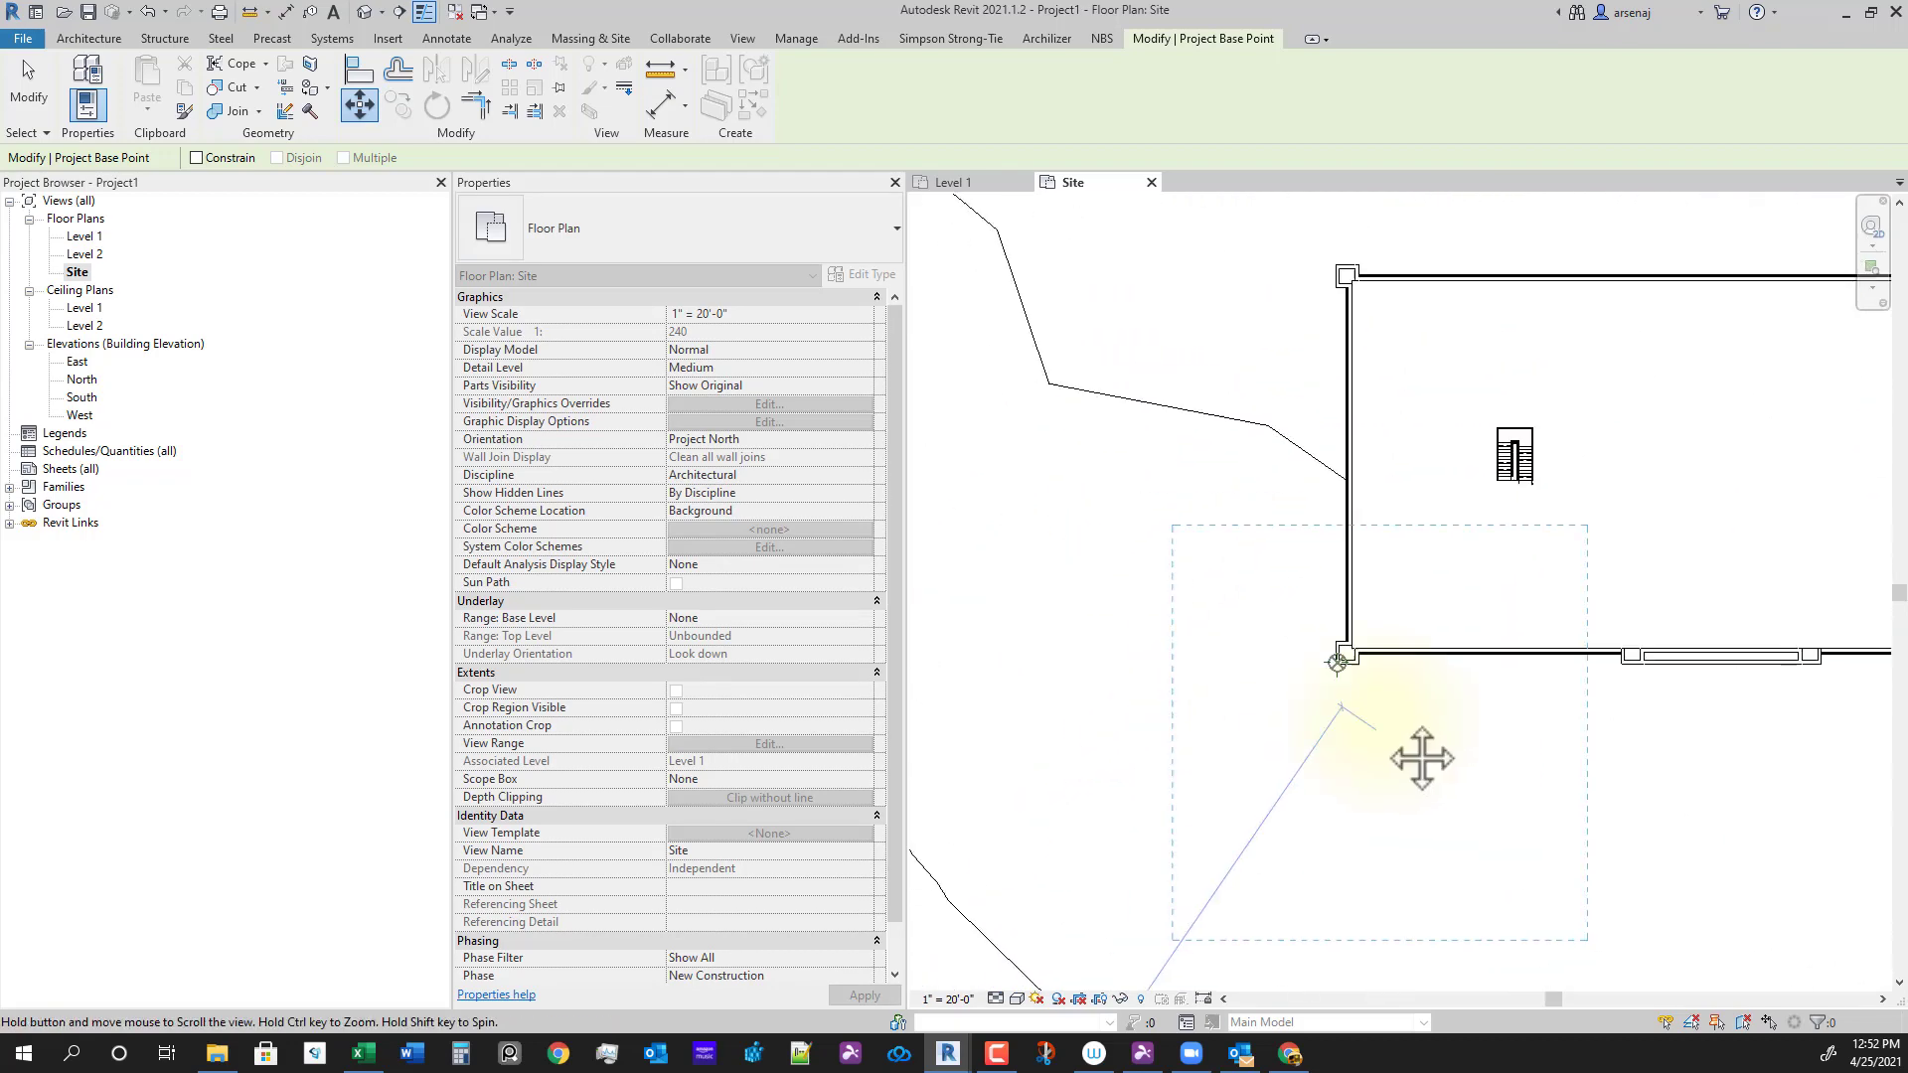
scroll(1355, 639, up, 4)
scroll(1158, 617, up, 2)
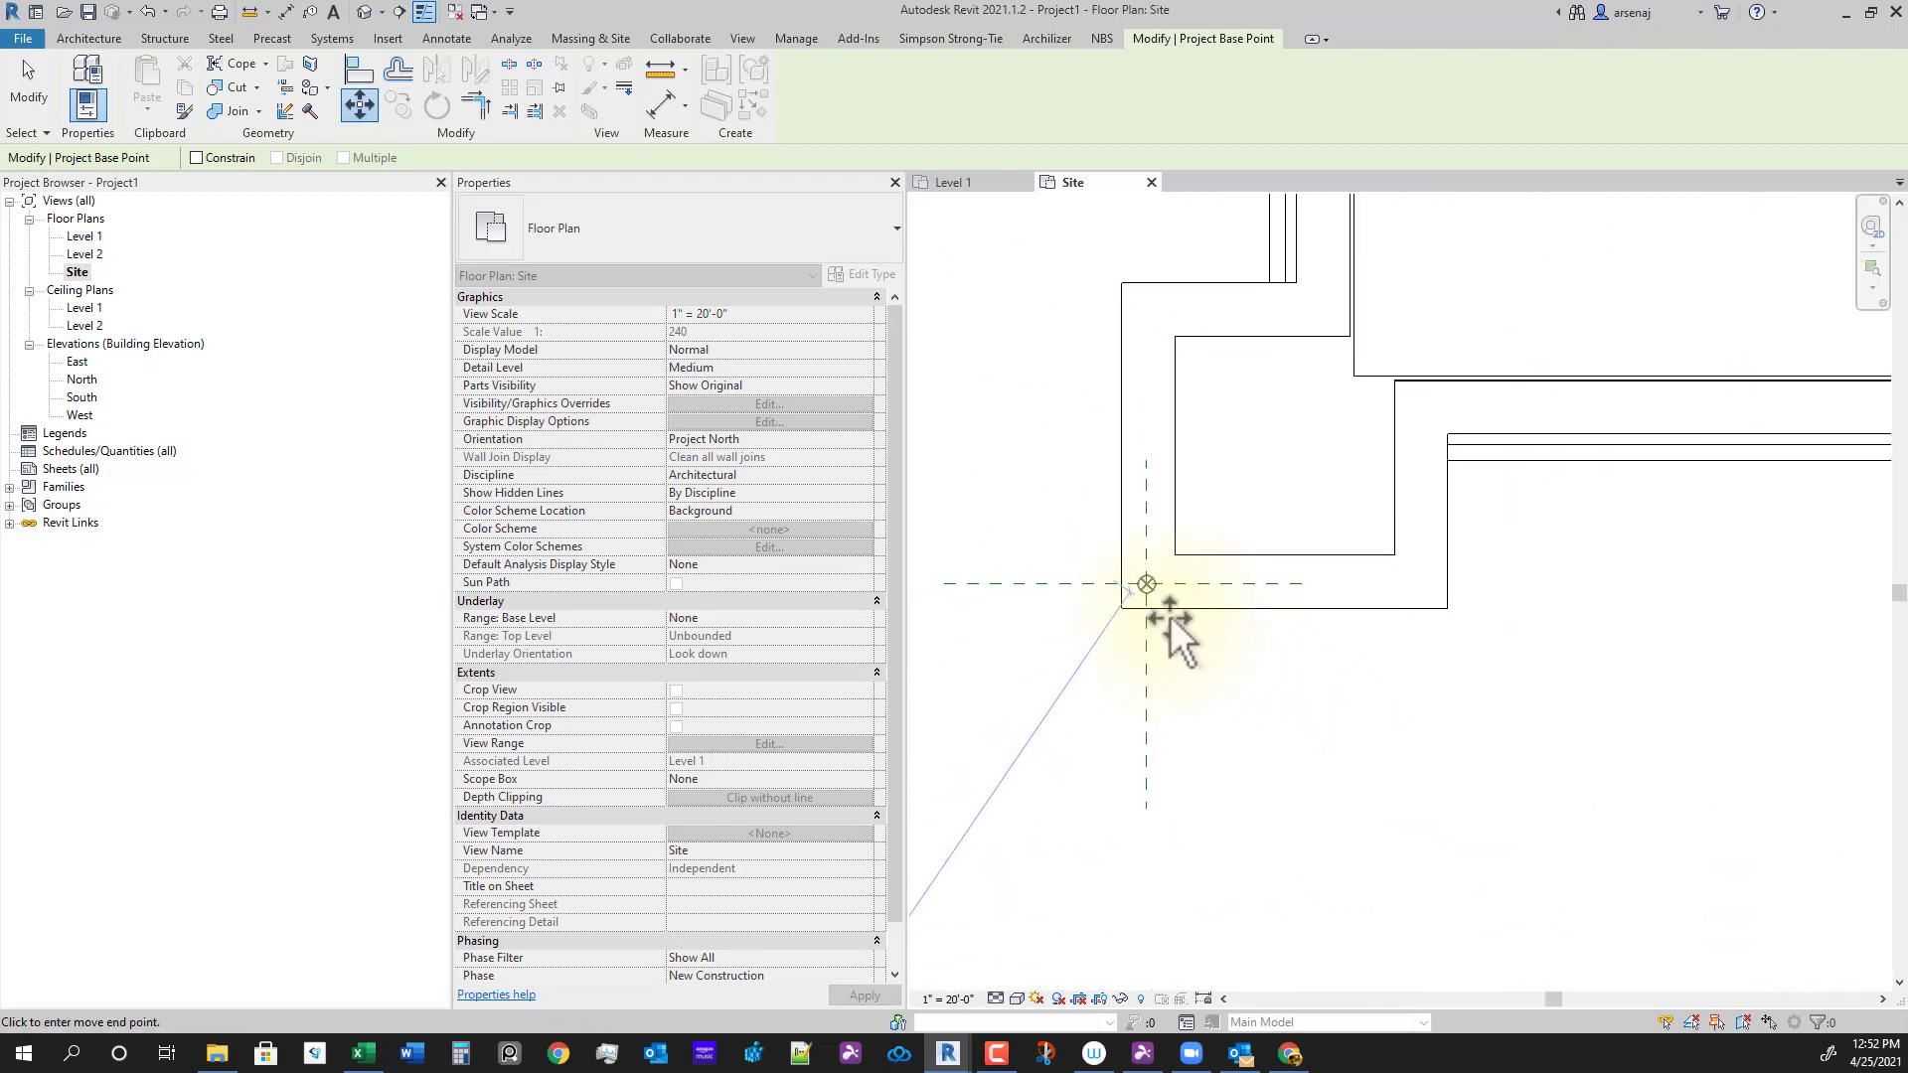
scroll(1148, 584, up, 4)
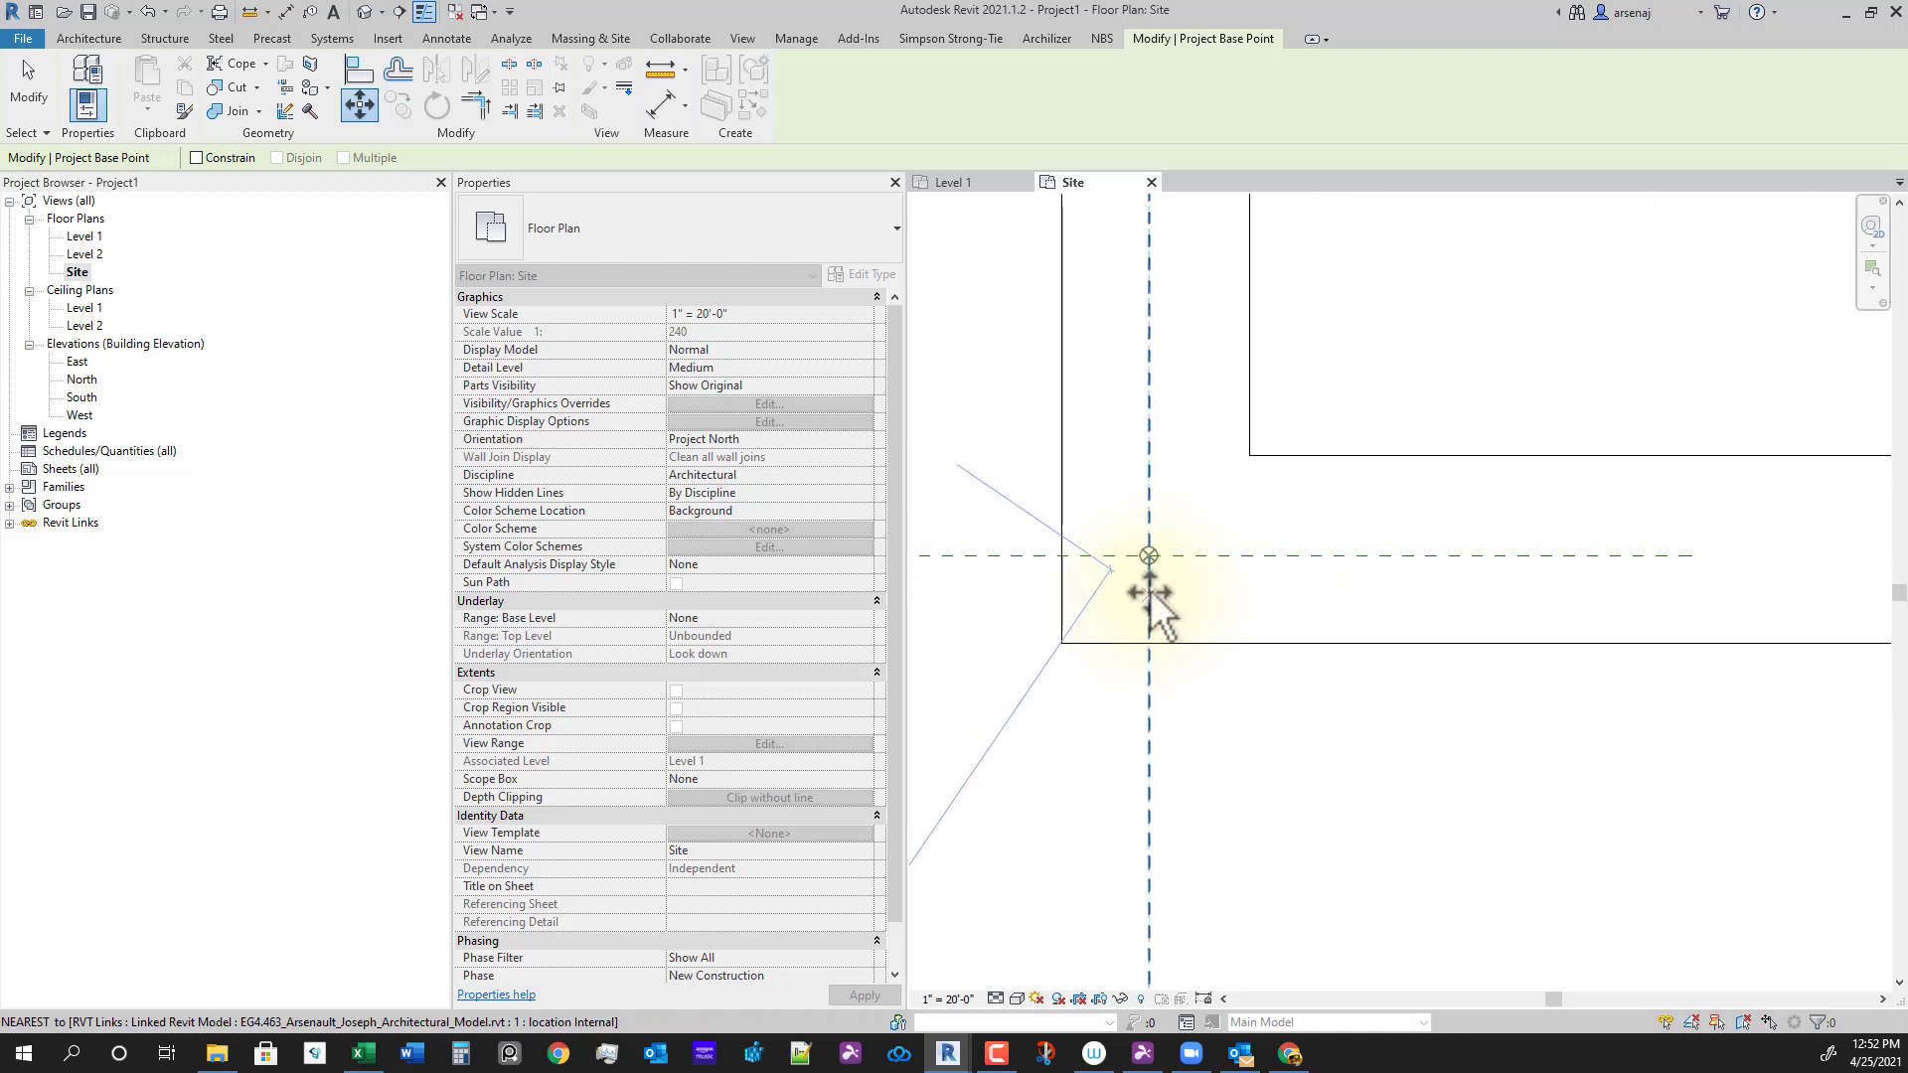
click(1149, 555)
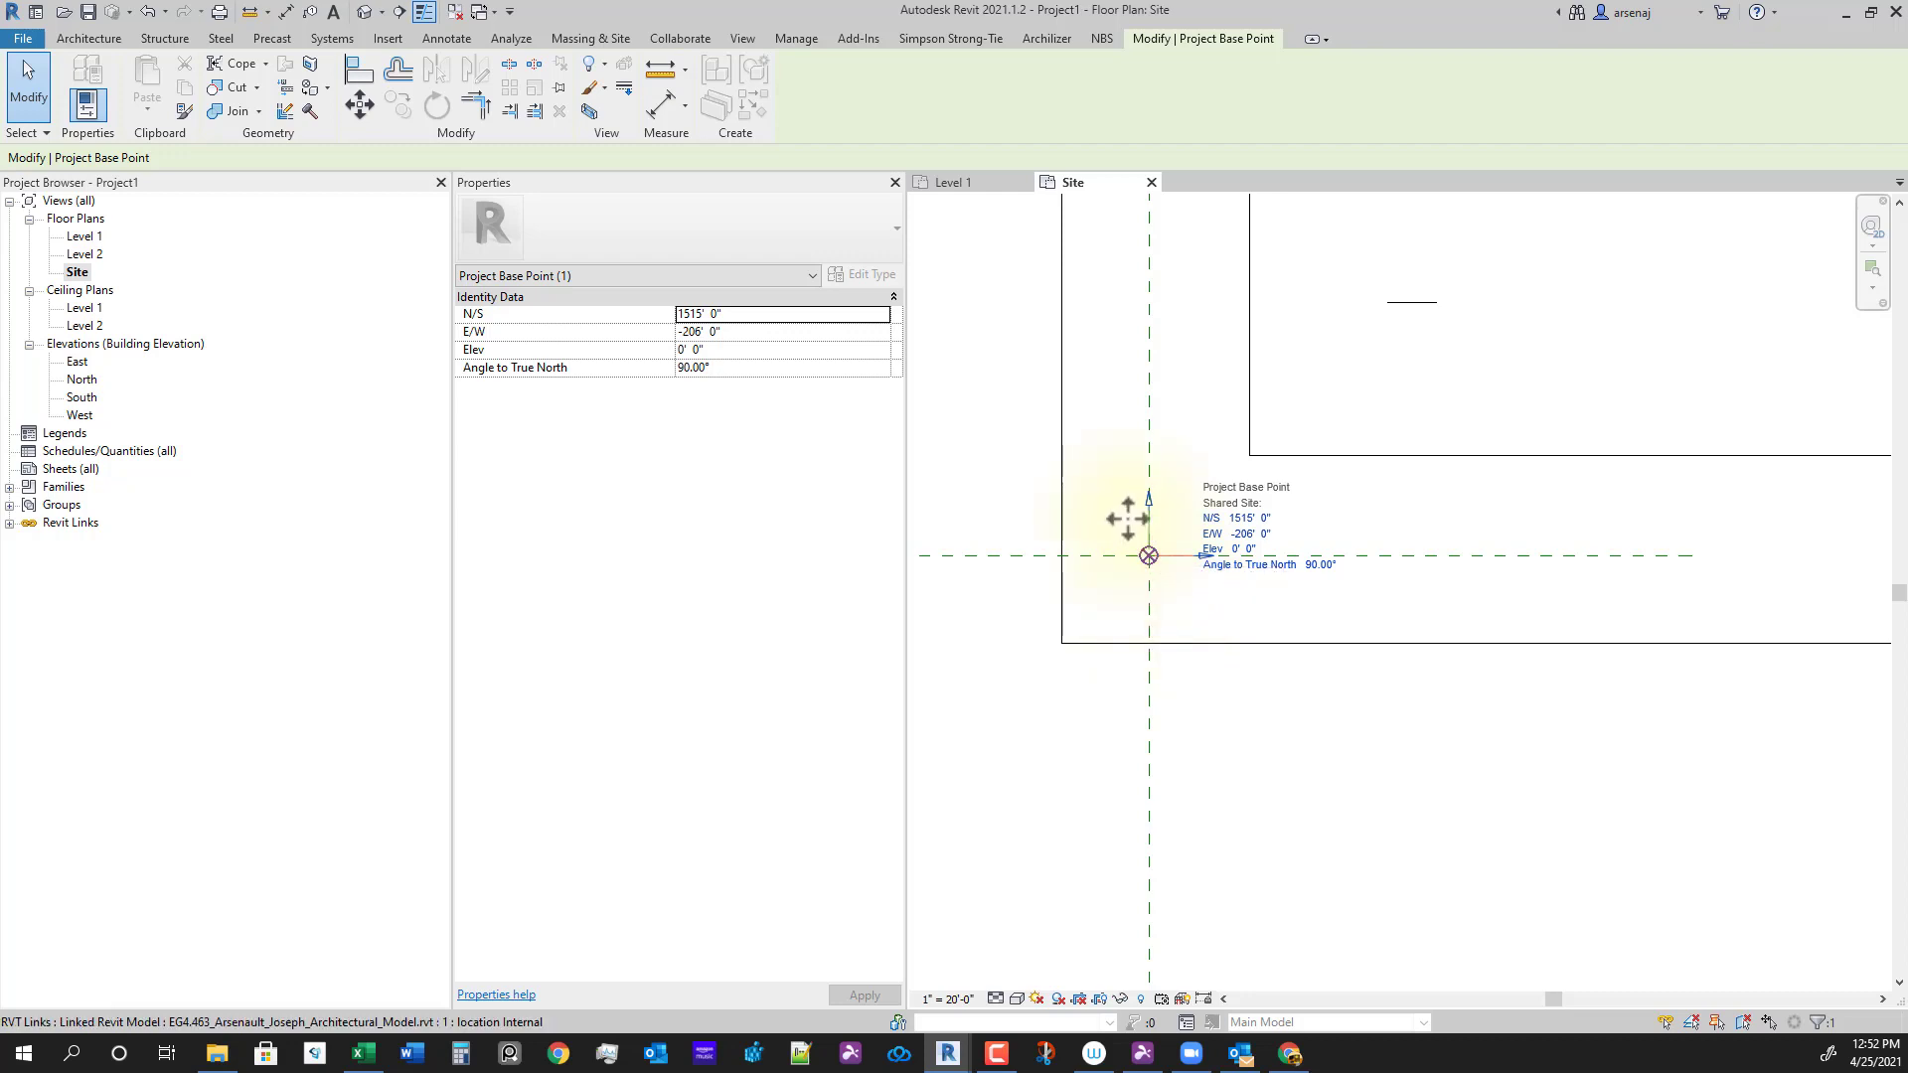
Step: Pin the project base point in place and clear the selection
click(562, 90)
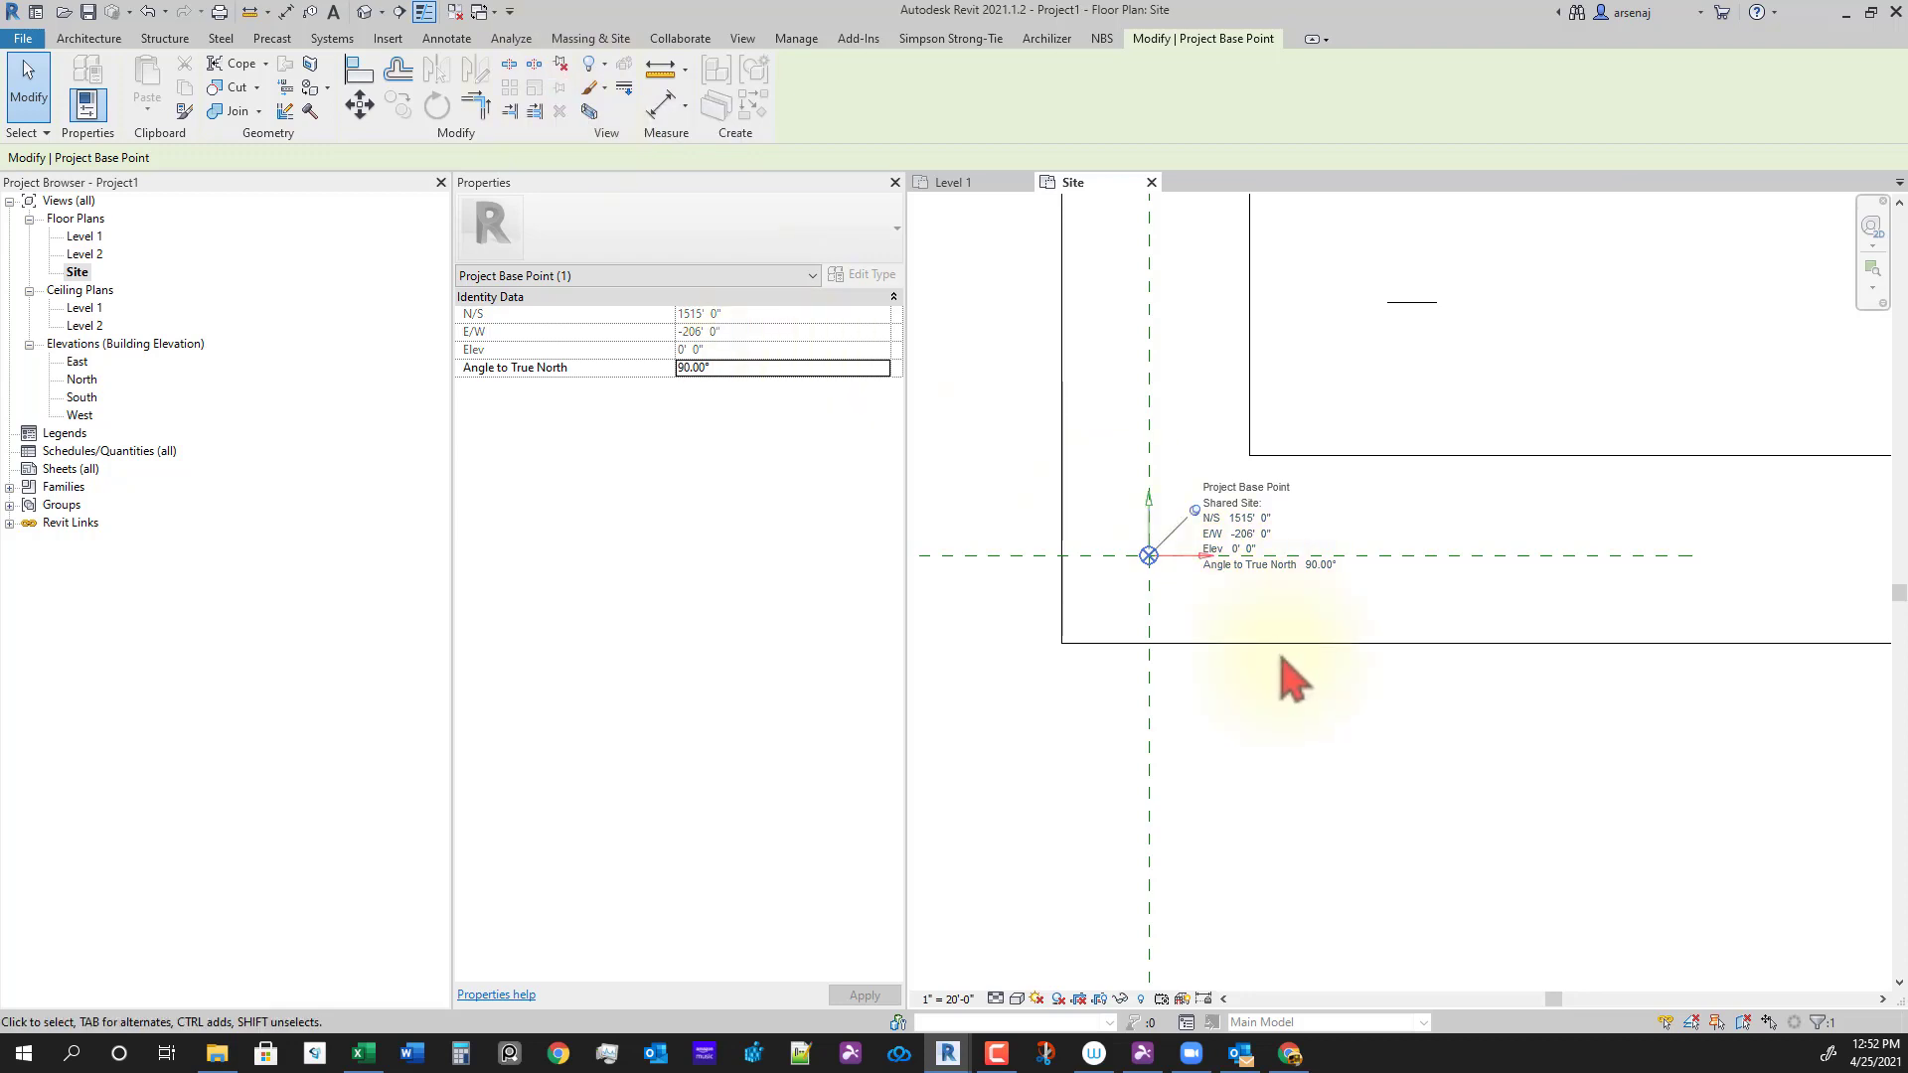
middle_drag(1279, 661, 1248, 736)
click(1251, 733)
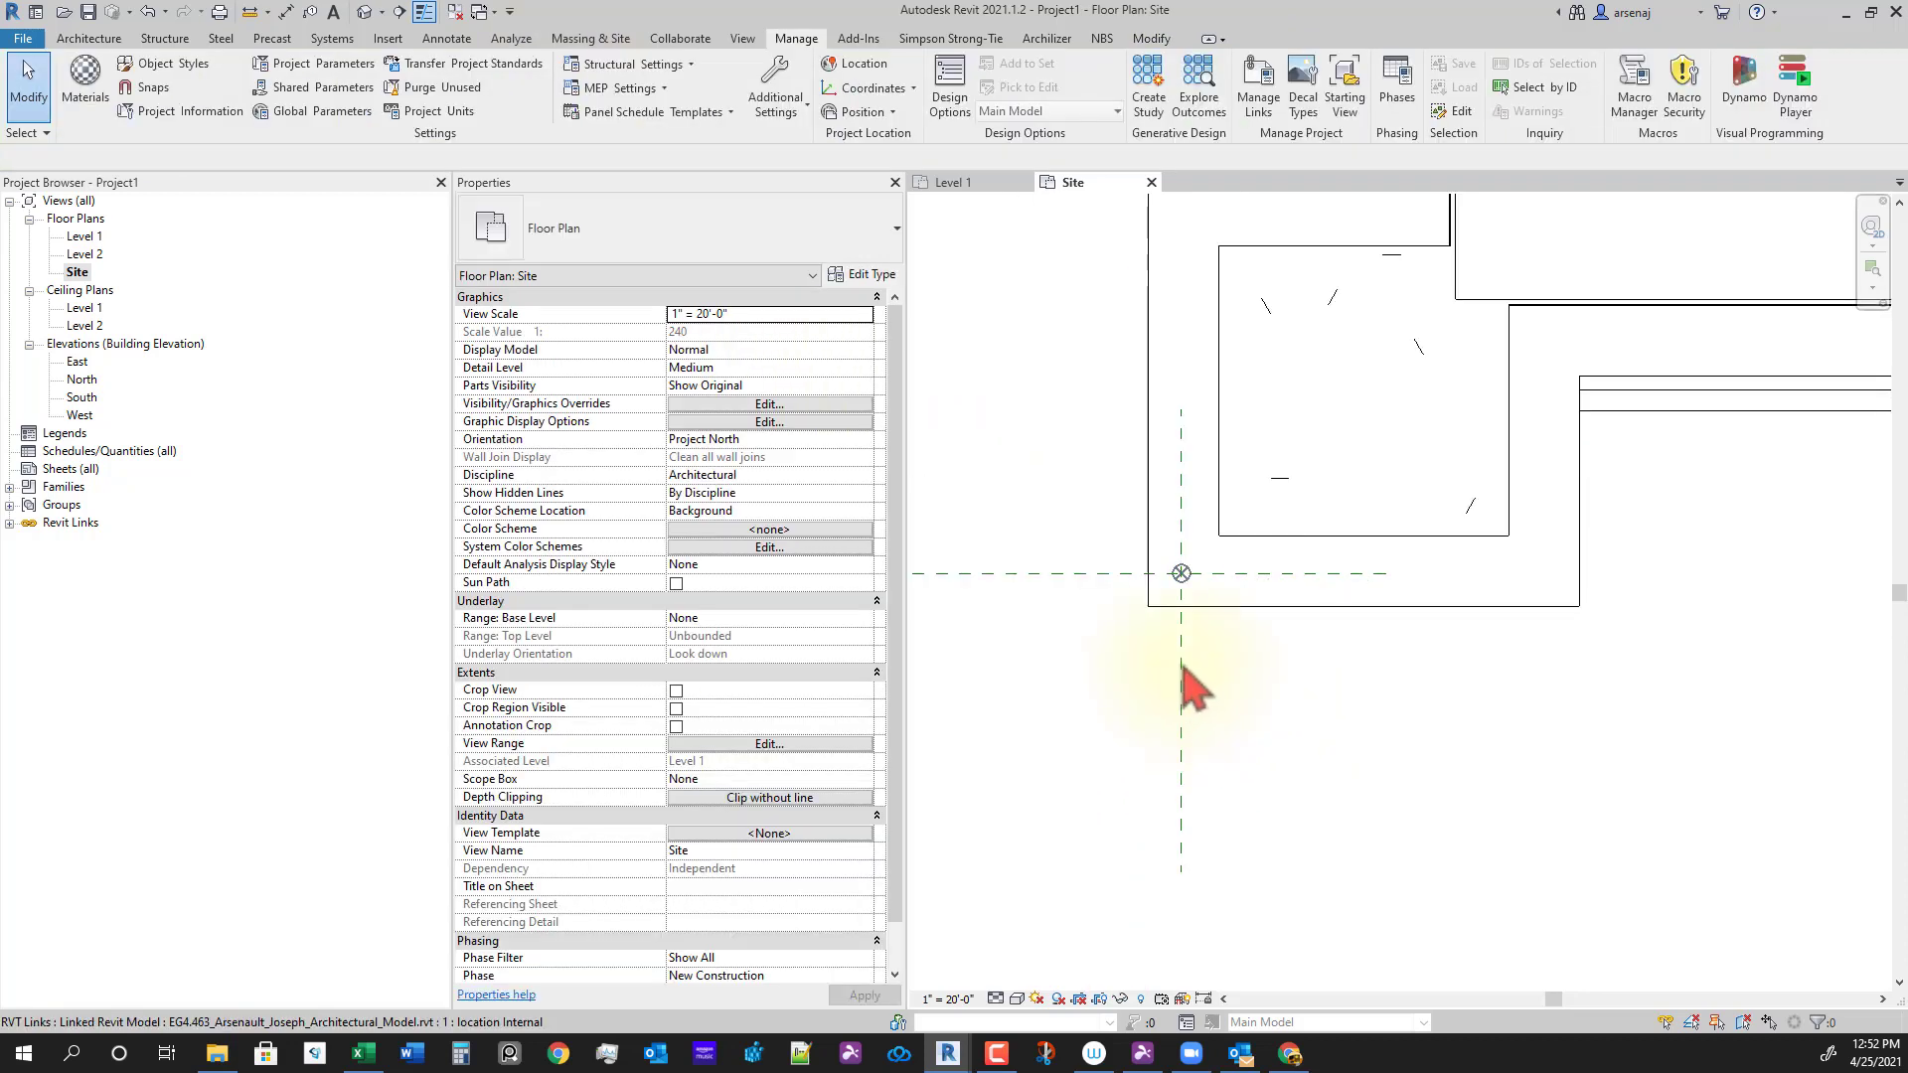
Step: Examine the project base point at the linked building's lower-left corner and the building's position within the topography
click(1181, 589)
scroll(1585, 604, down, 2)
middle_drag(1457, 686, 1342, 651)
scroll(1347, 641, down, 4)
scroll(1384, 570, down, 6)
click(1405, 559)
scroll(1413, 579, up, 10)
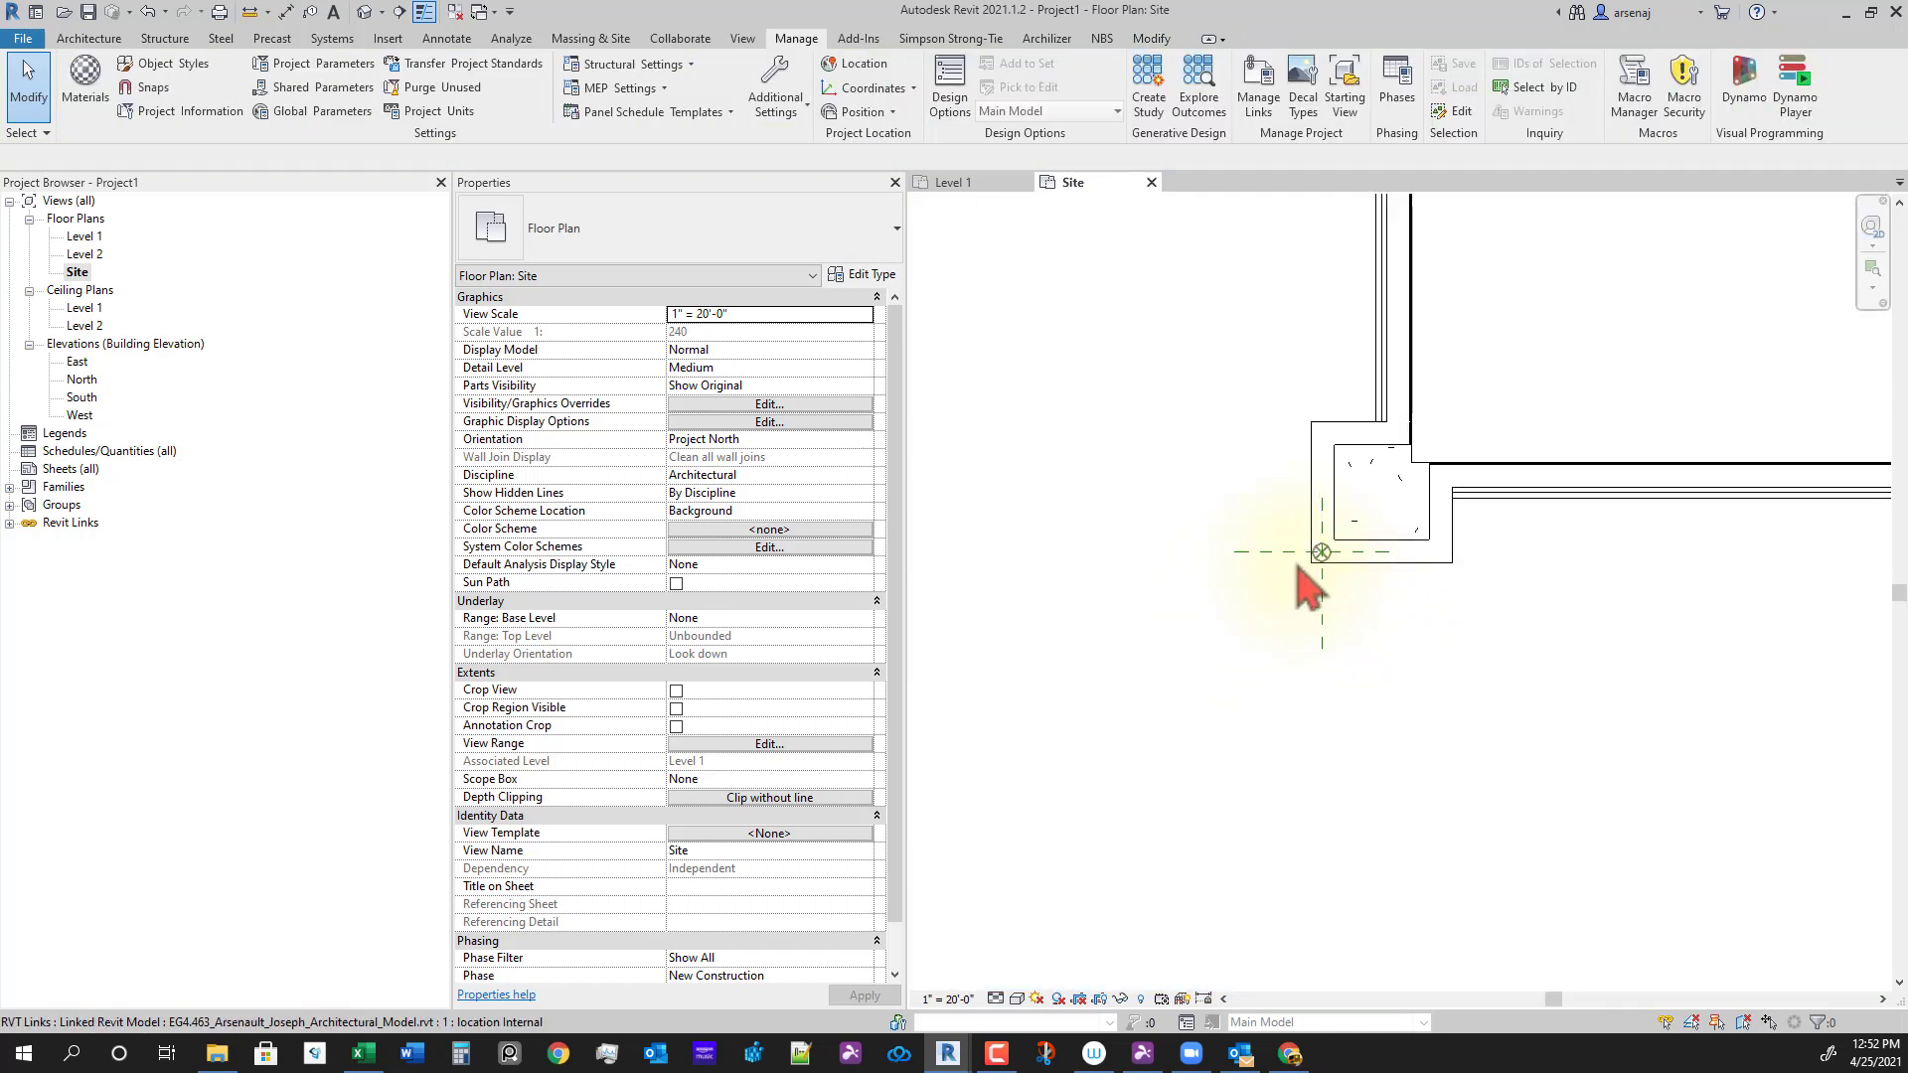
scroll(1501, 757, down, 3)
middle_drag(1506, 763, 1292, 687)
scroll(1278, 679, down, 3)
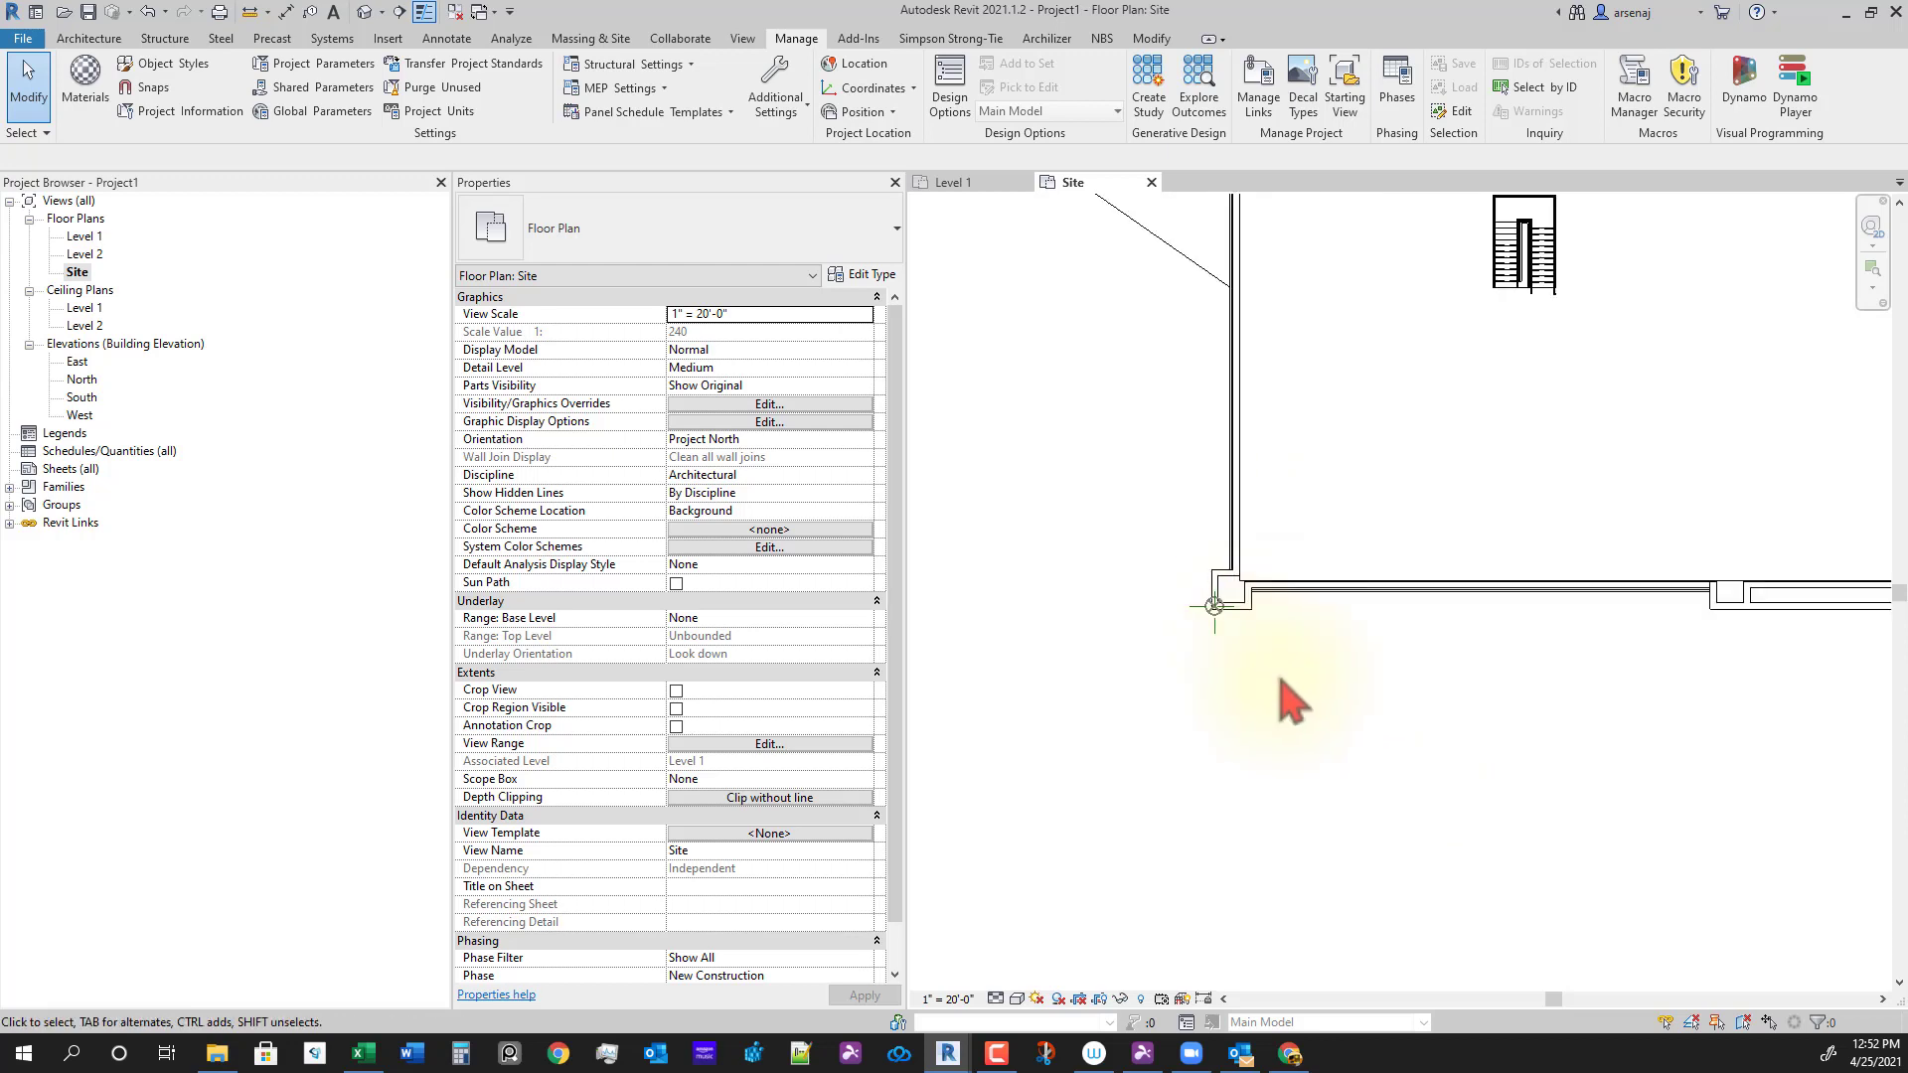
scroll(1451, 743, down, 2)
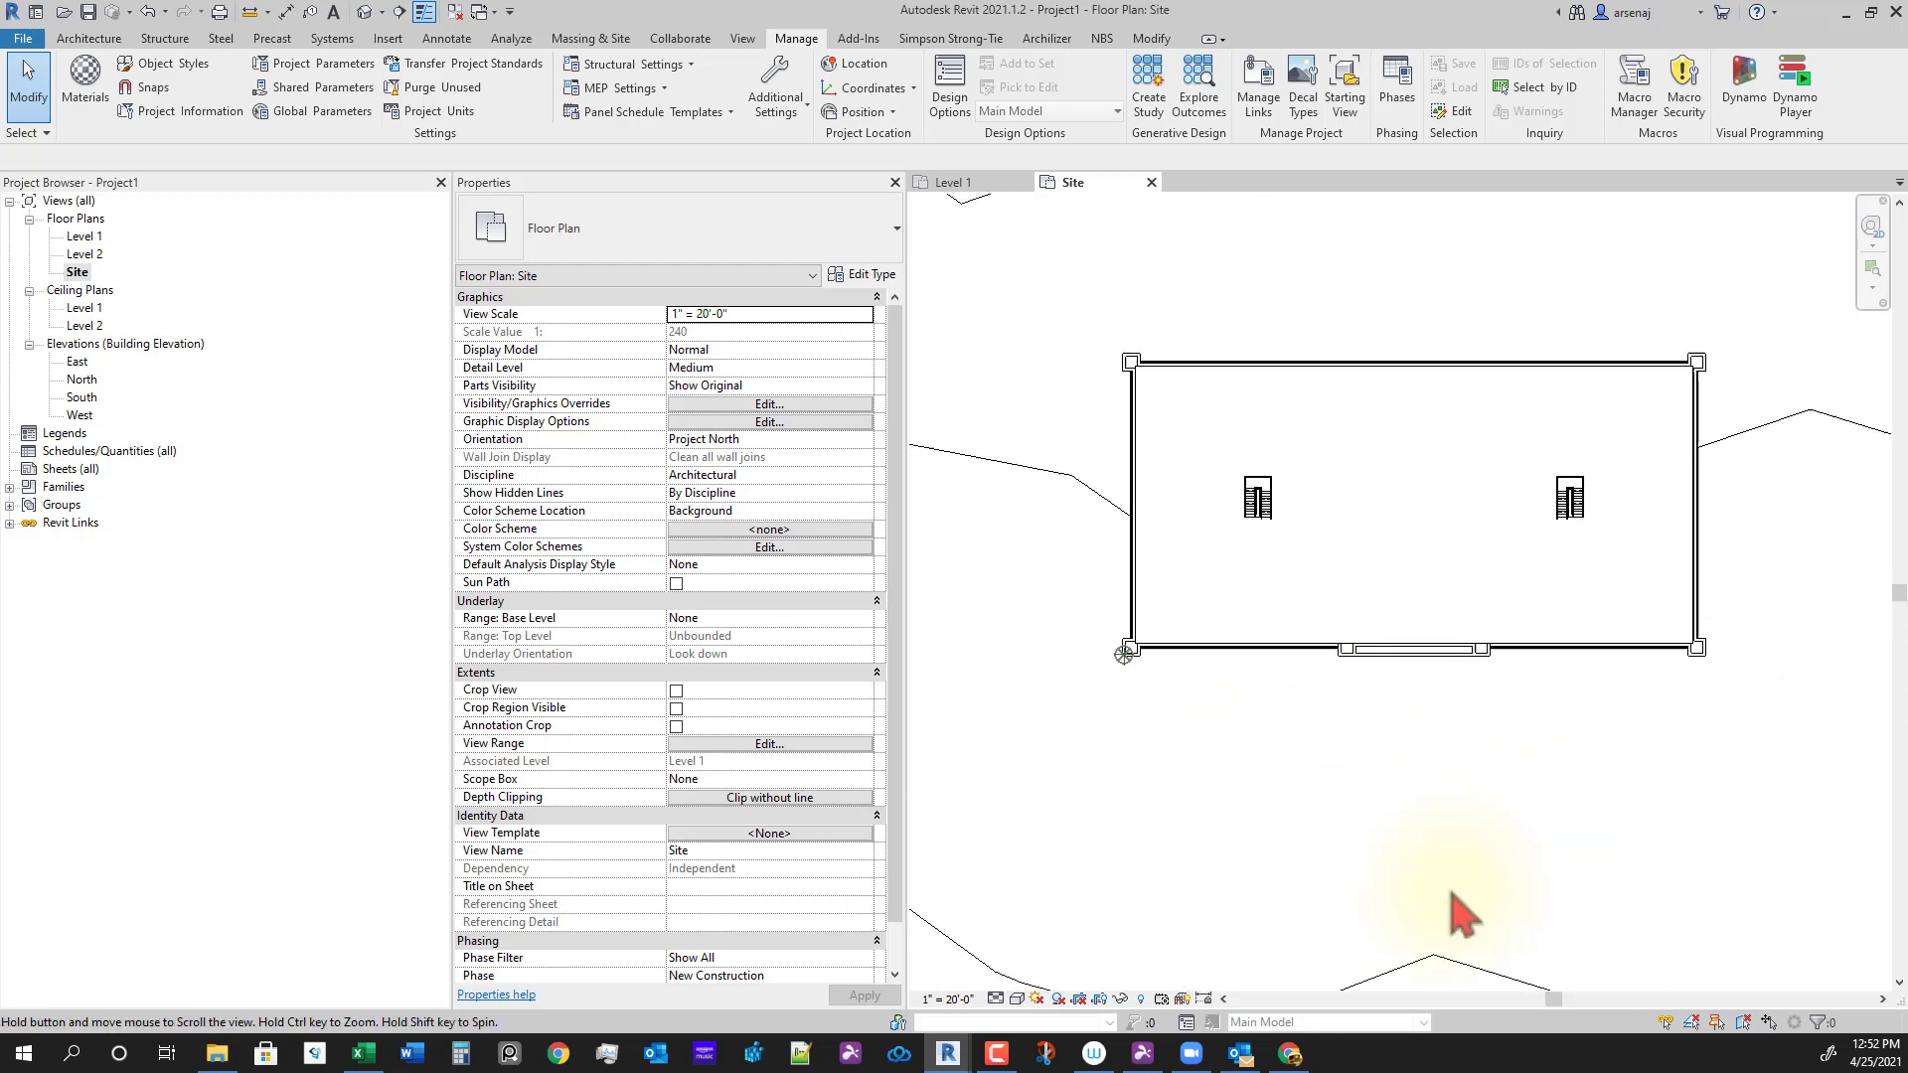
middle_drag(1376, 765, 1409, 703)
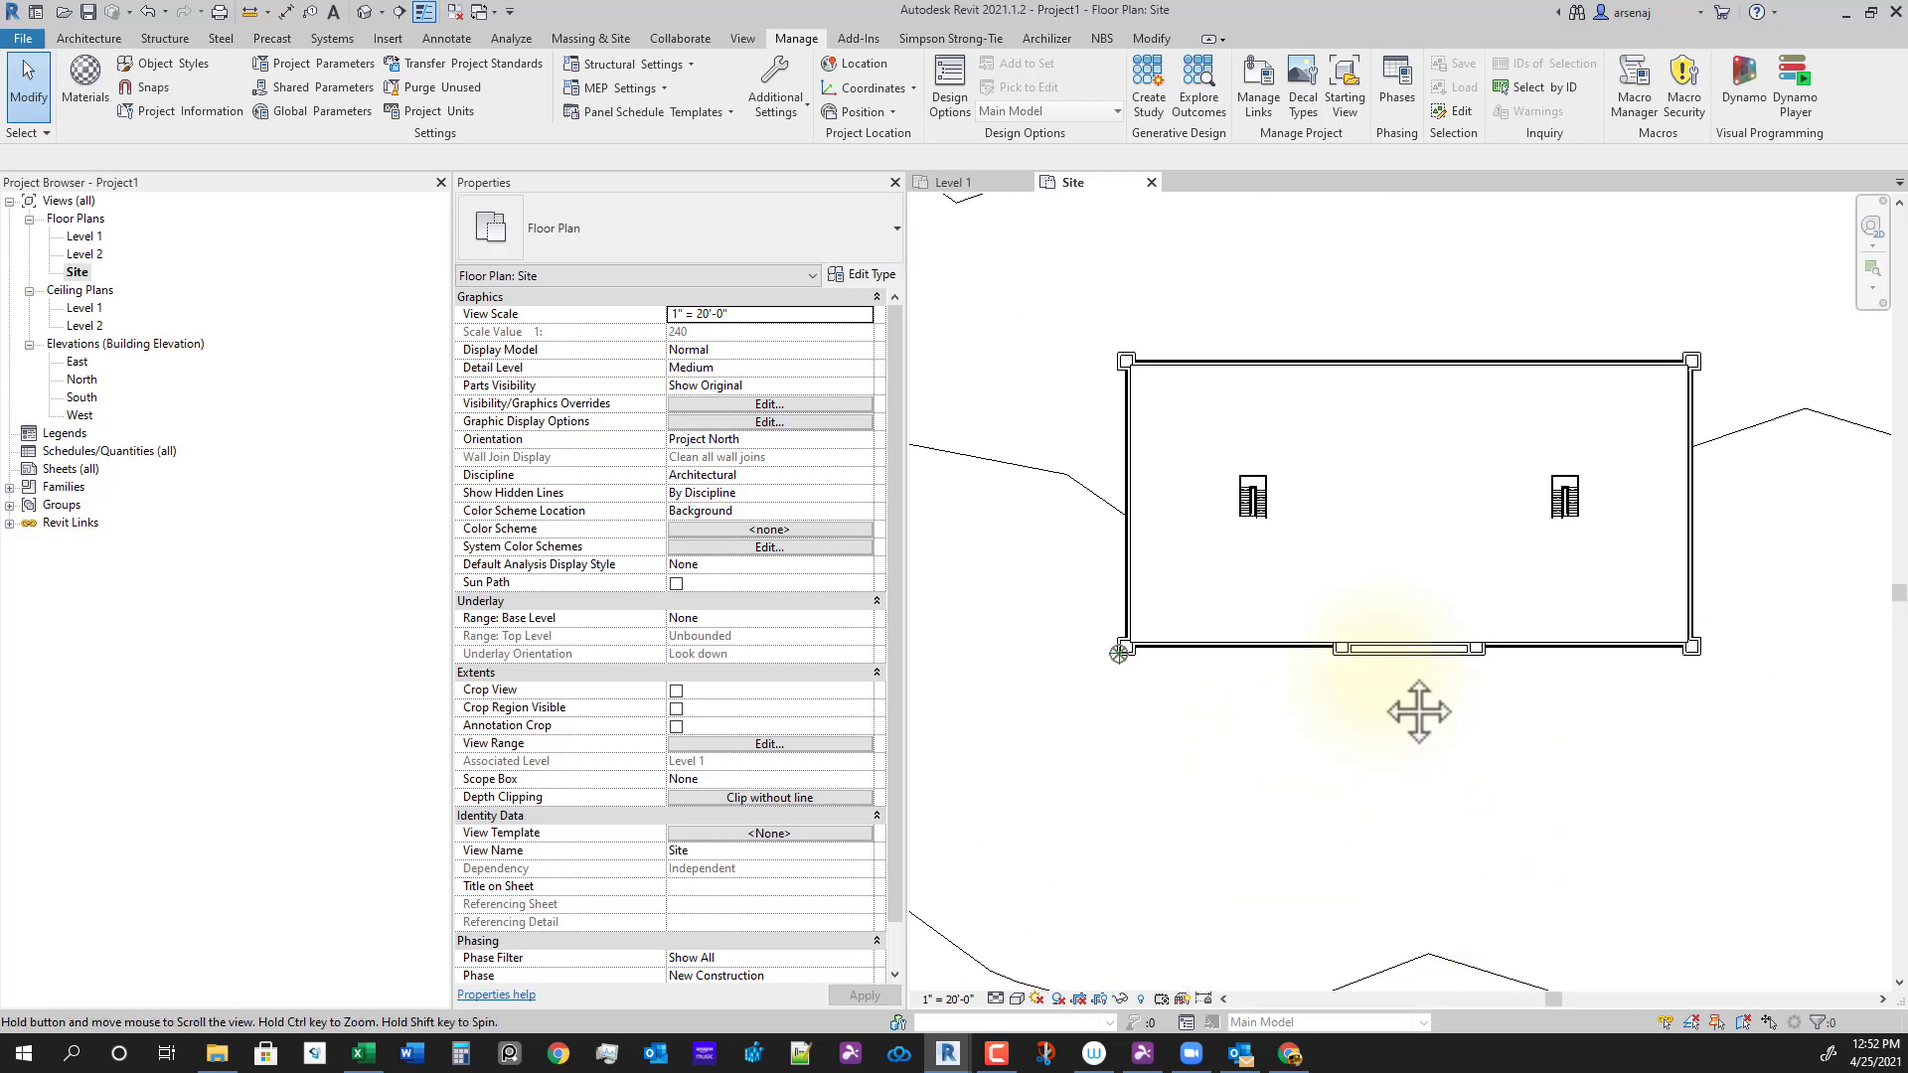
scroll(1397, 653, down, 3)
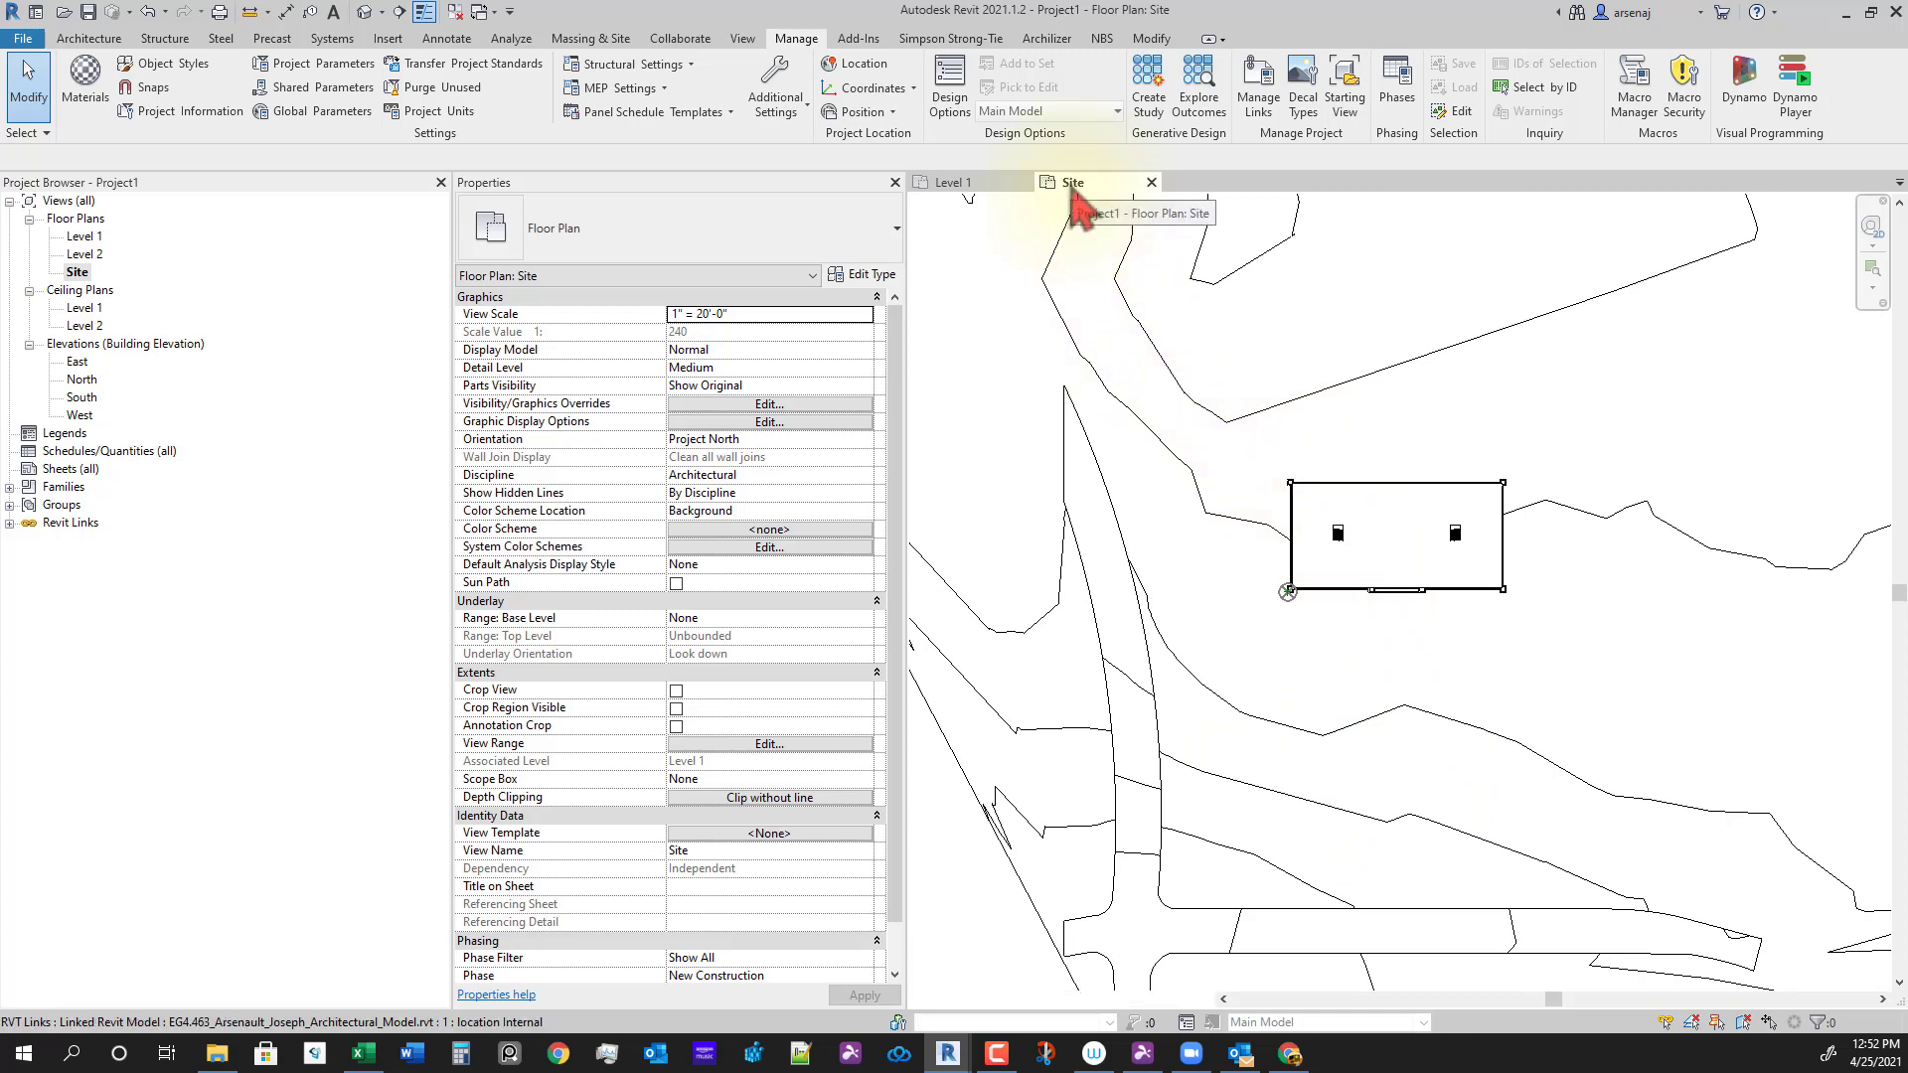
Step: Close the Site plan view and reopen it
click(1152, 181)
scroll(1337, 608, up, 4)
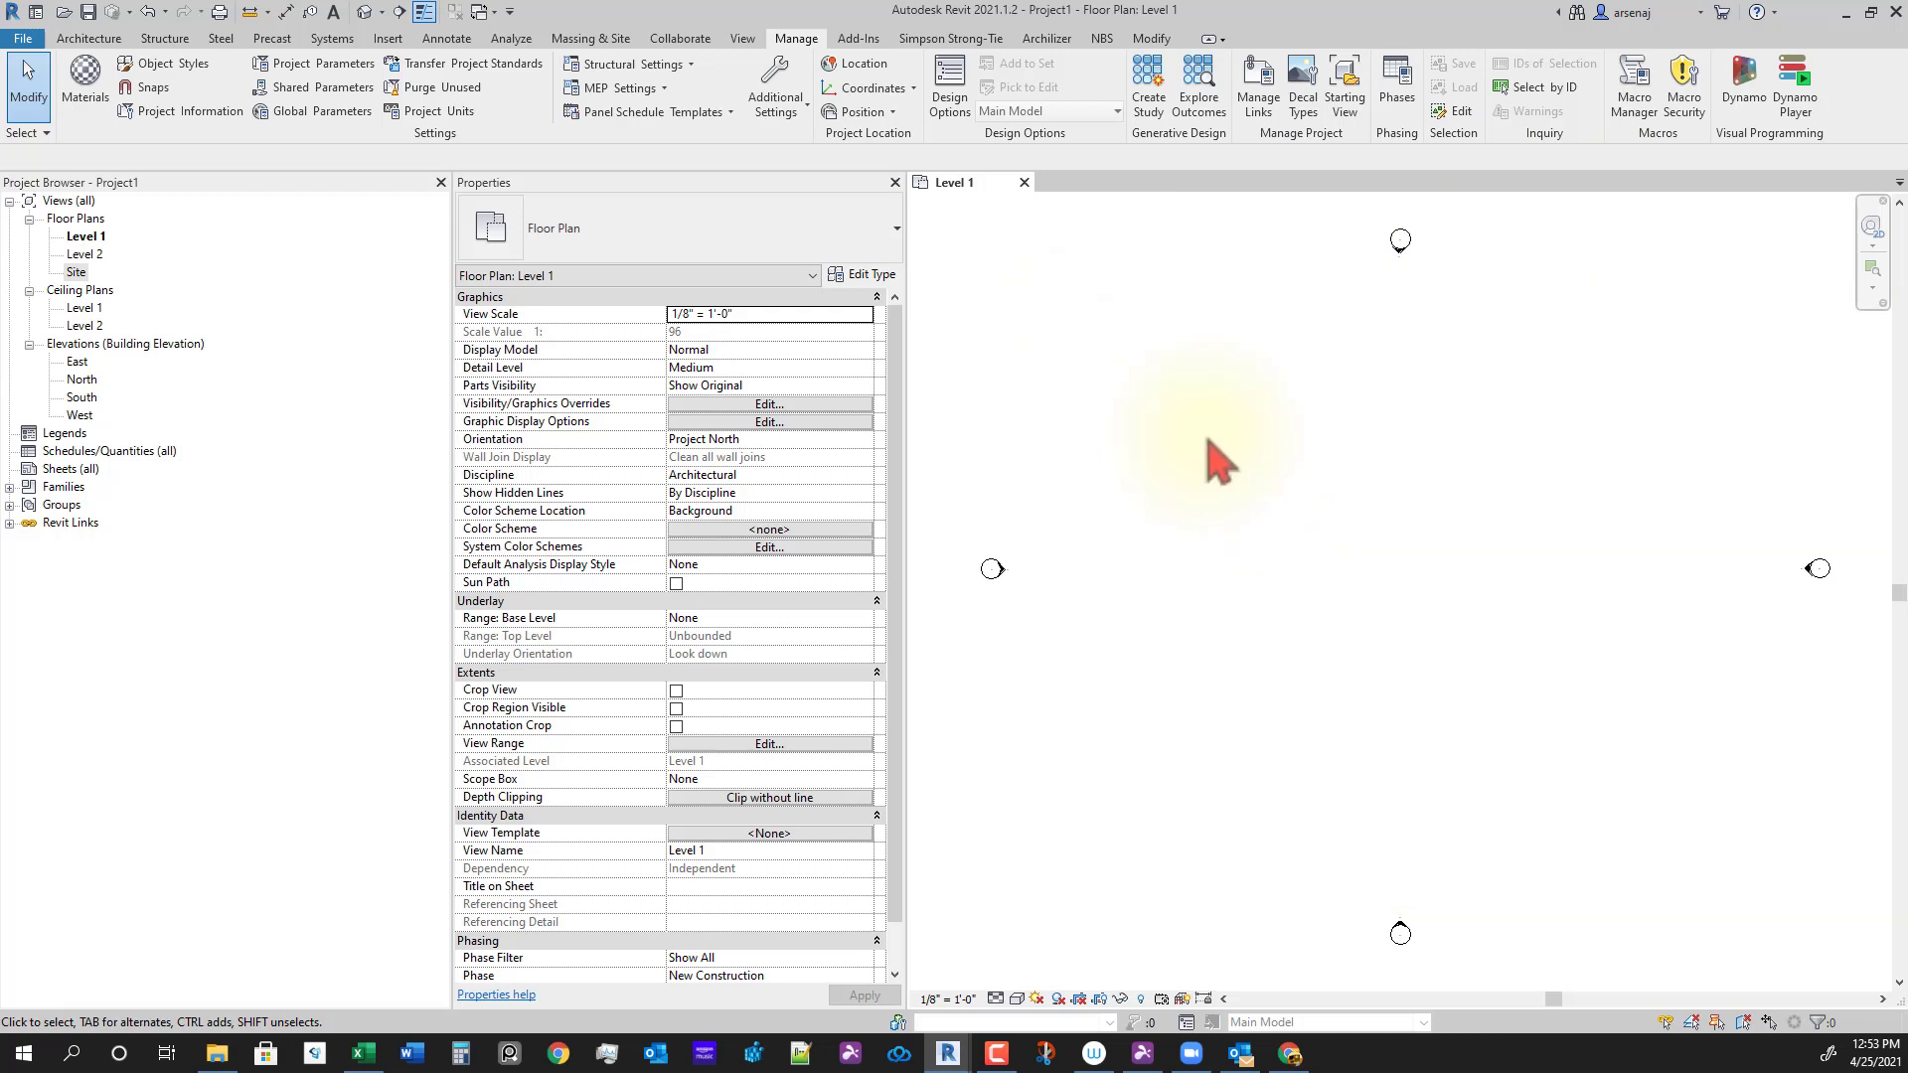
double_click(77, 272)
middle_drag(1253, 763, 1228, 830)
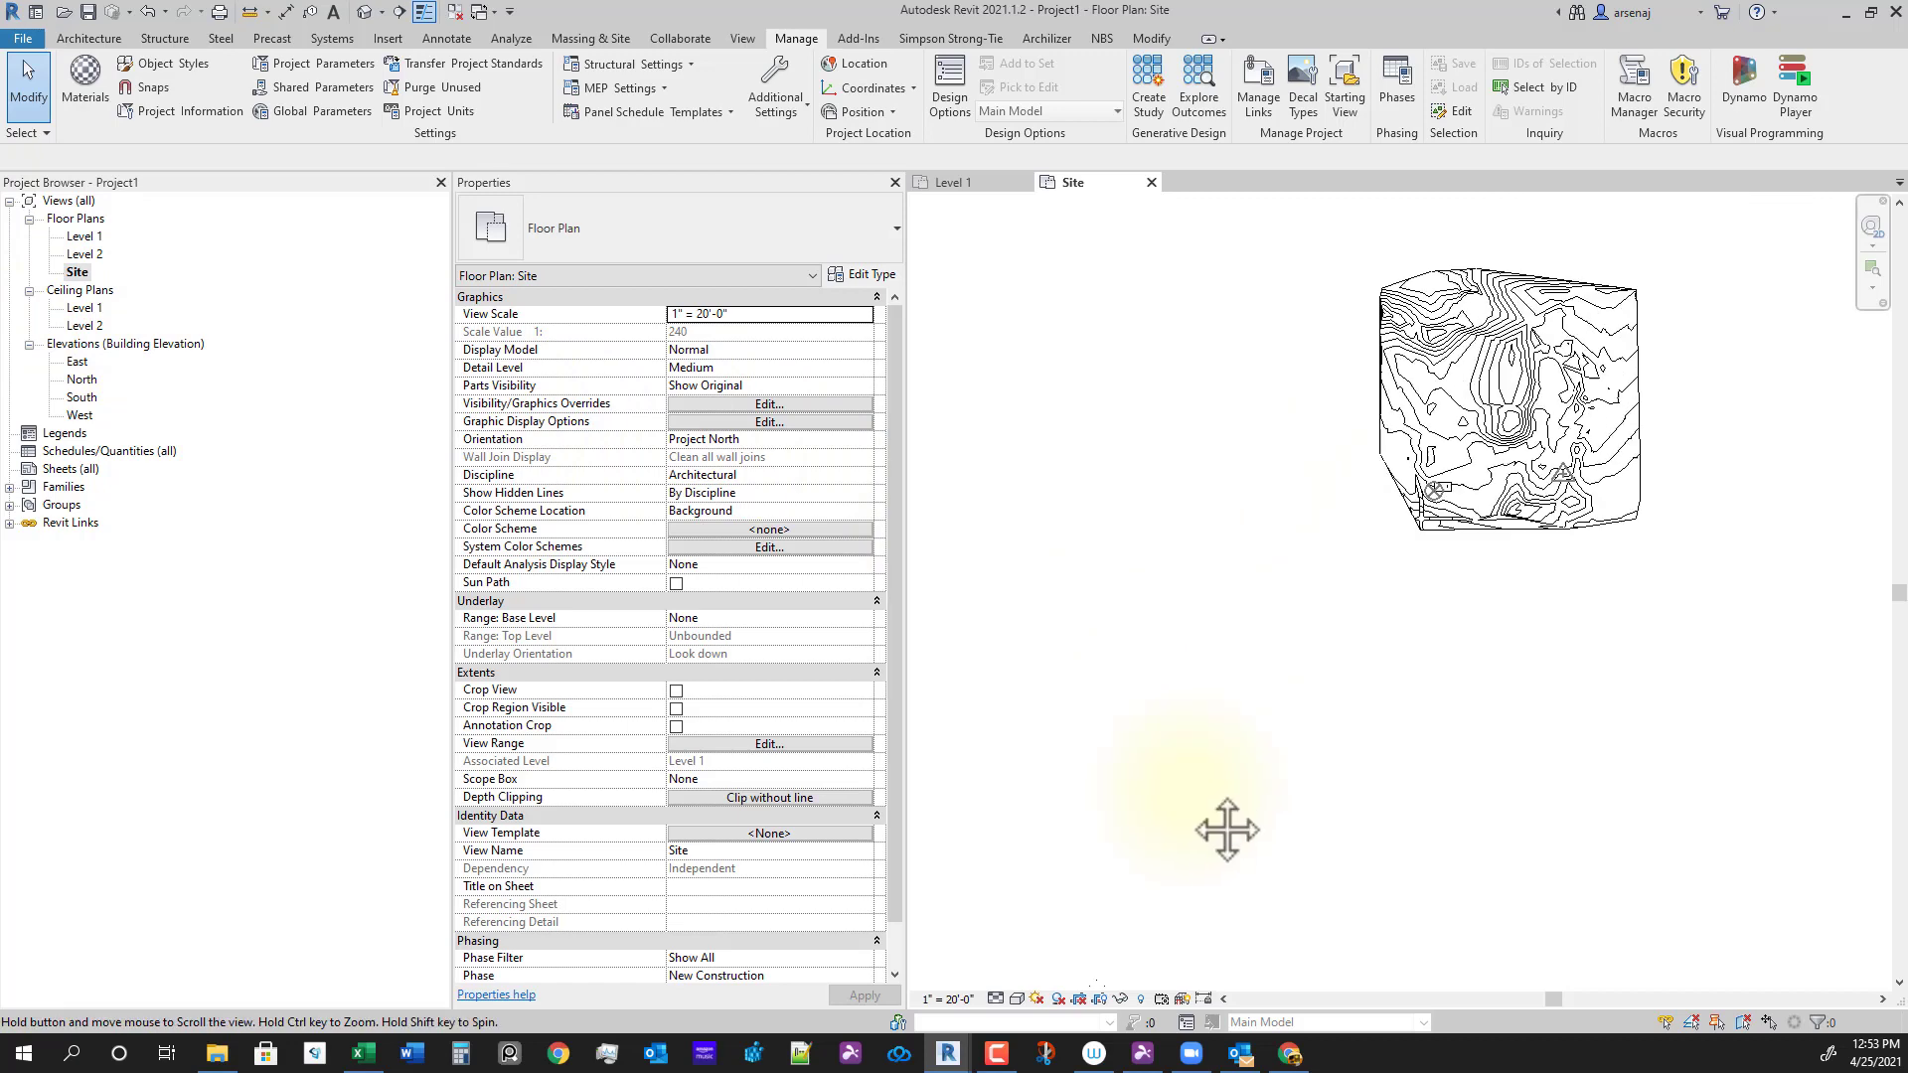
Step: Temporarily unpin the project base point to set its elevation to 10' 0", and clear the selection
scroll(1363, 596, up, 6)
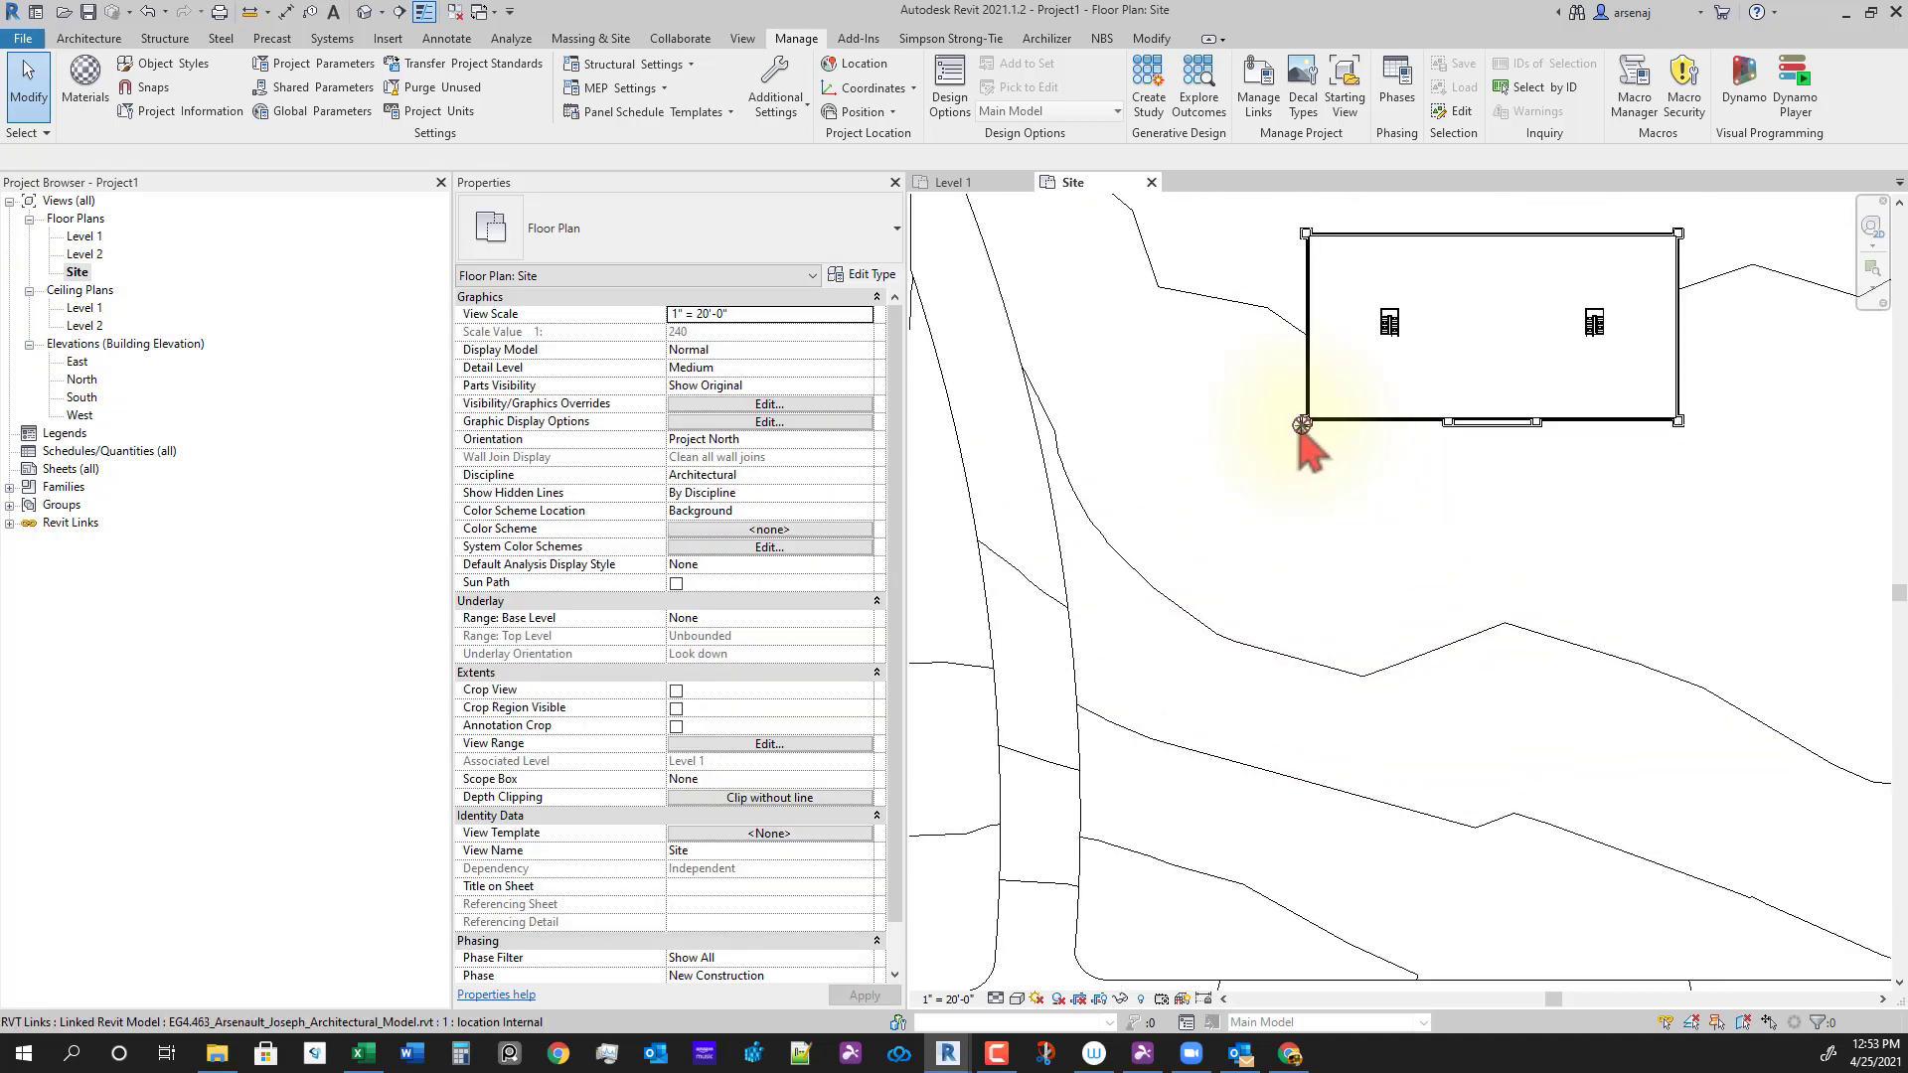
click(1302, 425)
scroll(1366, 447, up, 5)
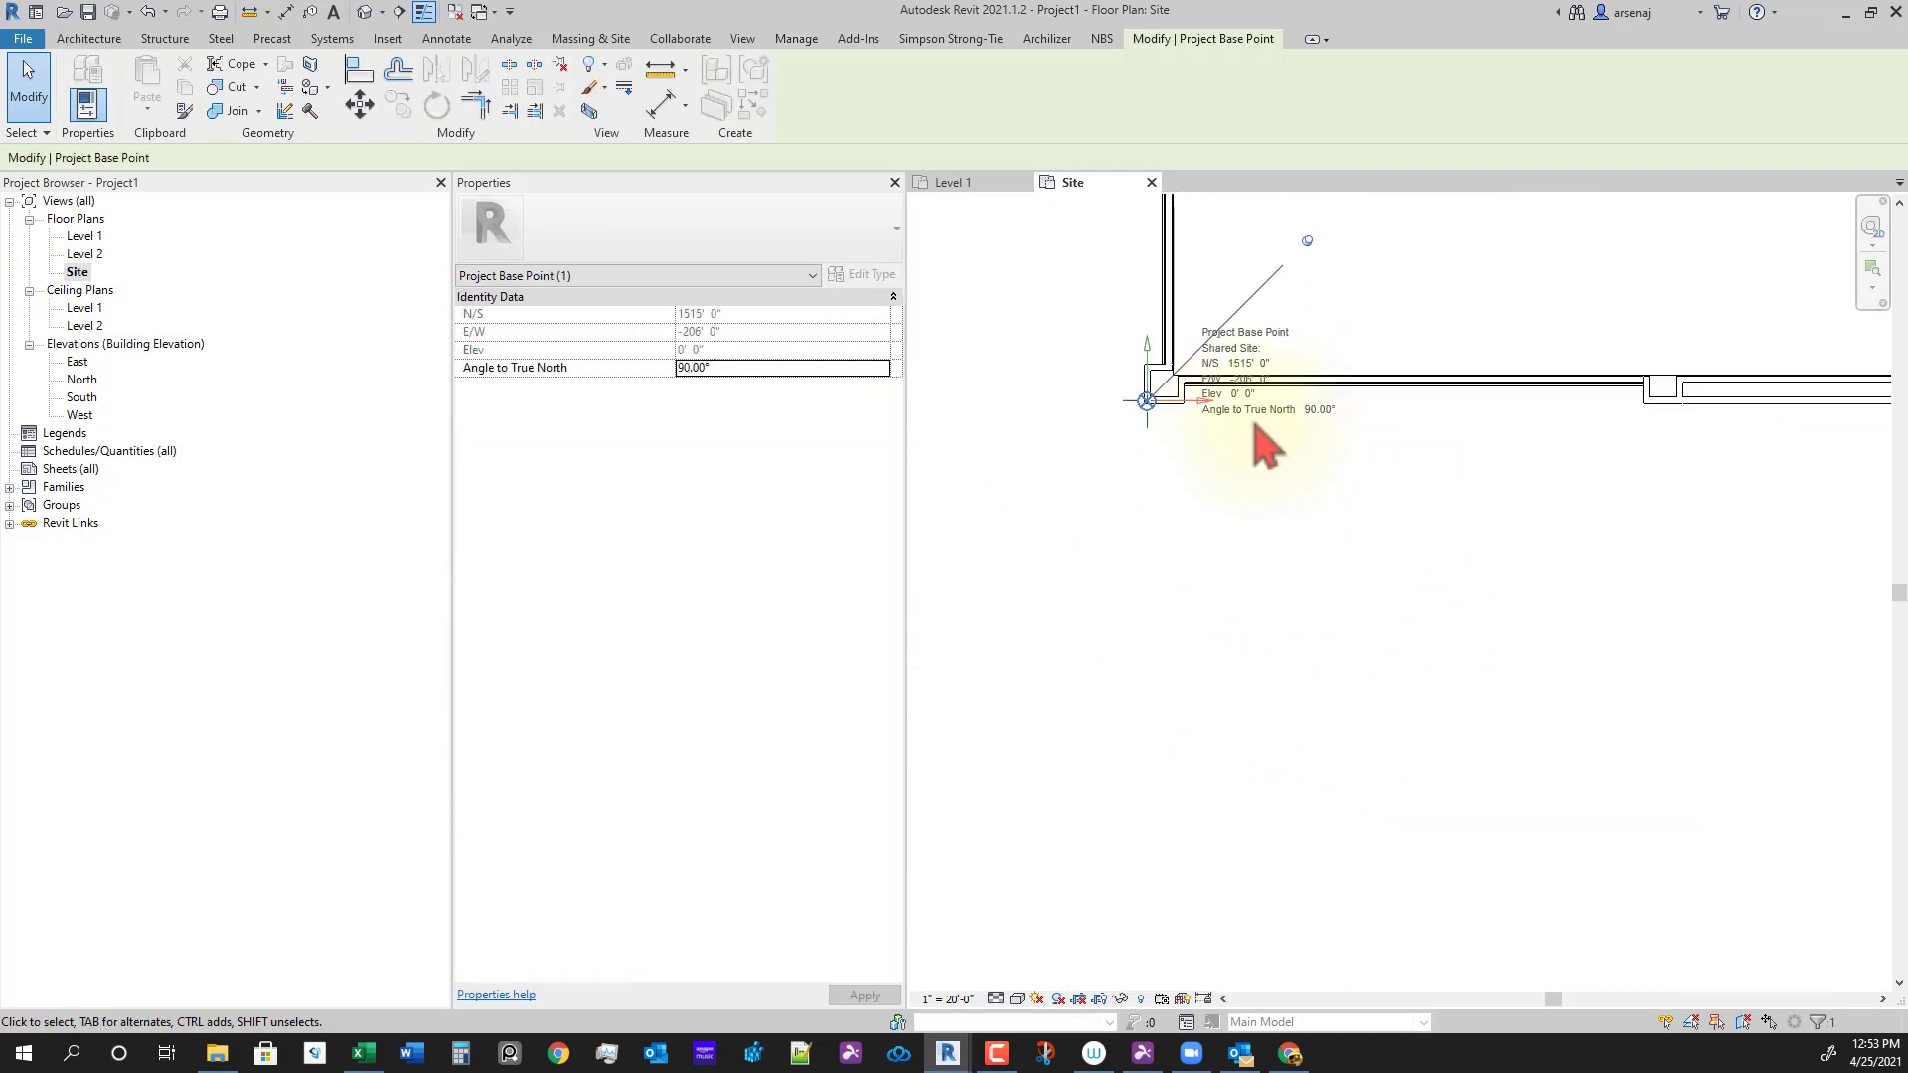
scroll(1262, 437, up, 2)
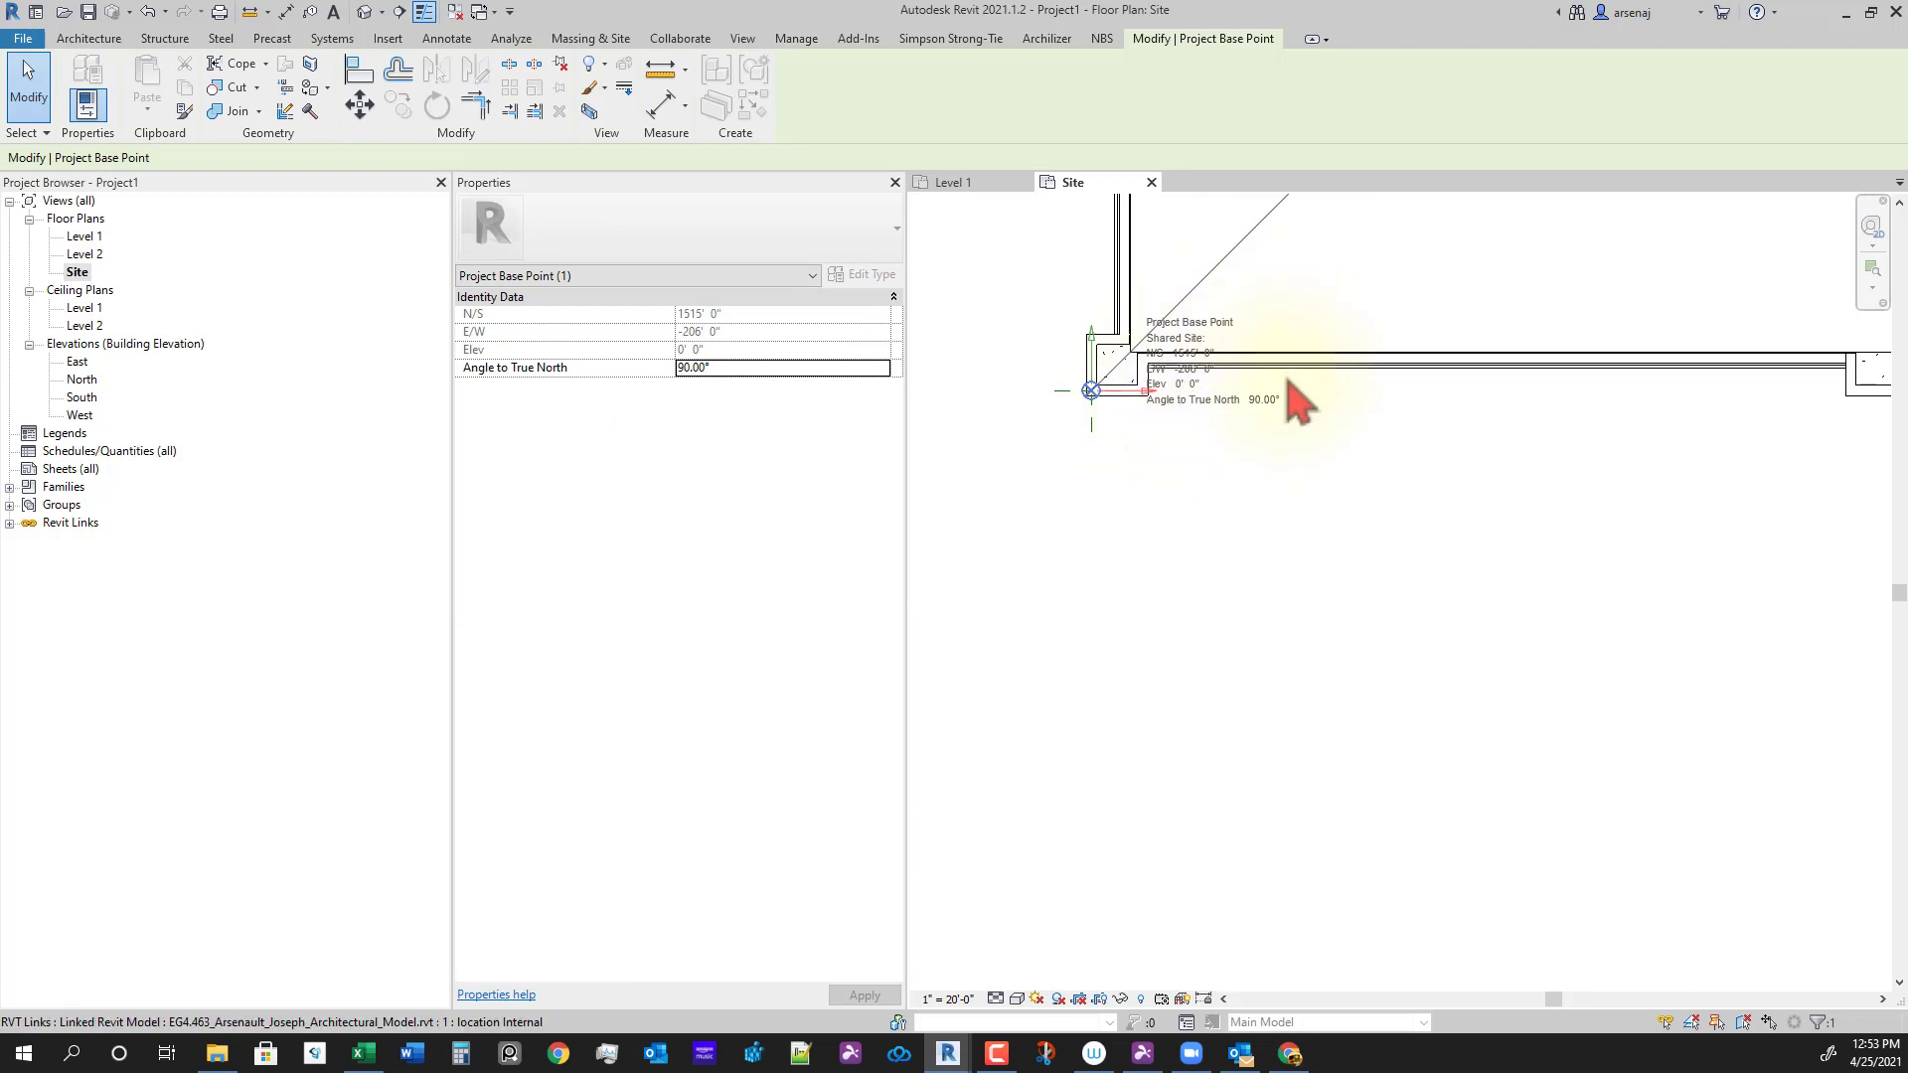
middle_drag(1294, 400, 1332, 637)
click(1376, 390)
scroll(1254, 626, up, 2)
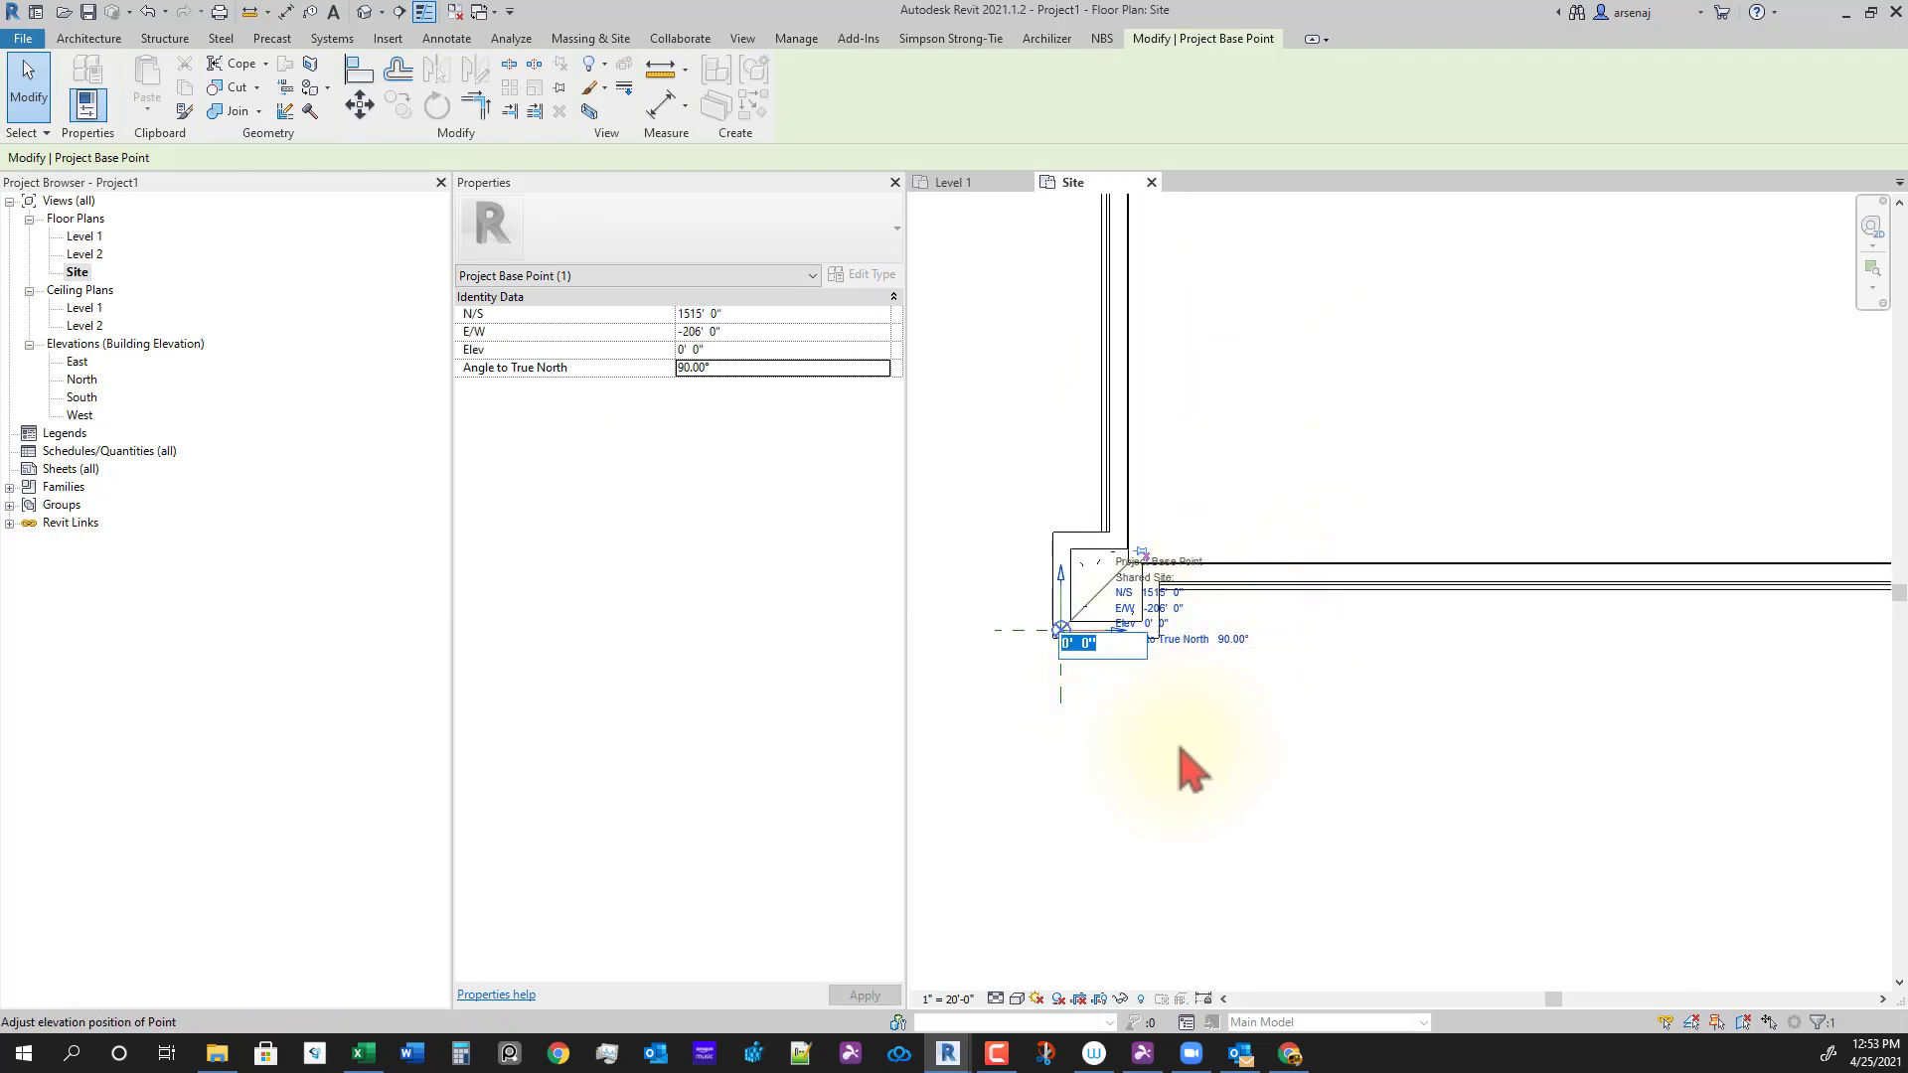
key(Return)
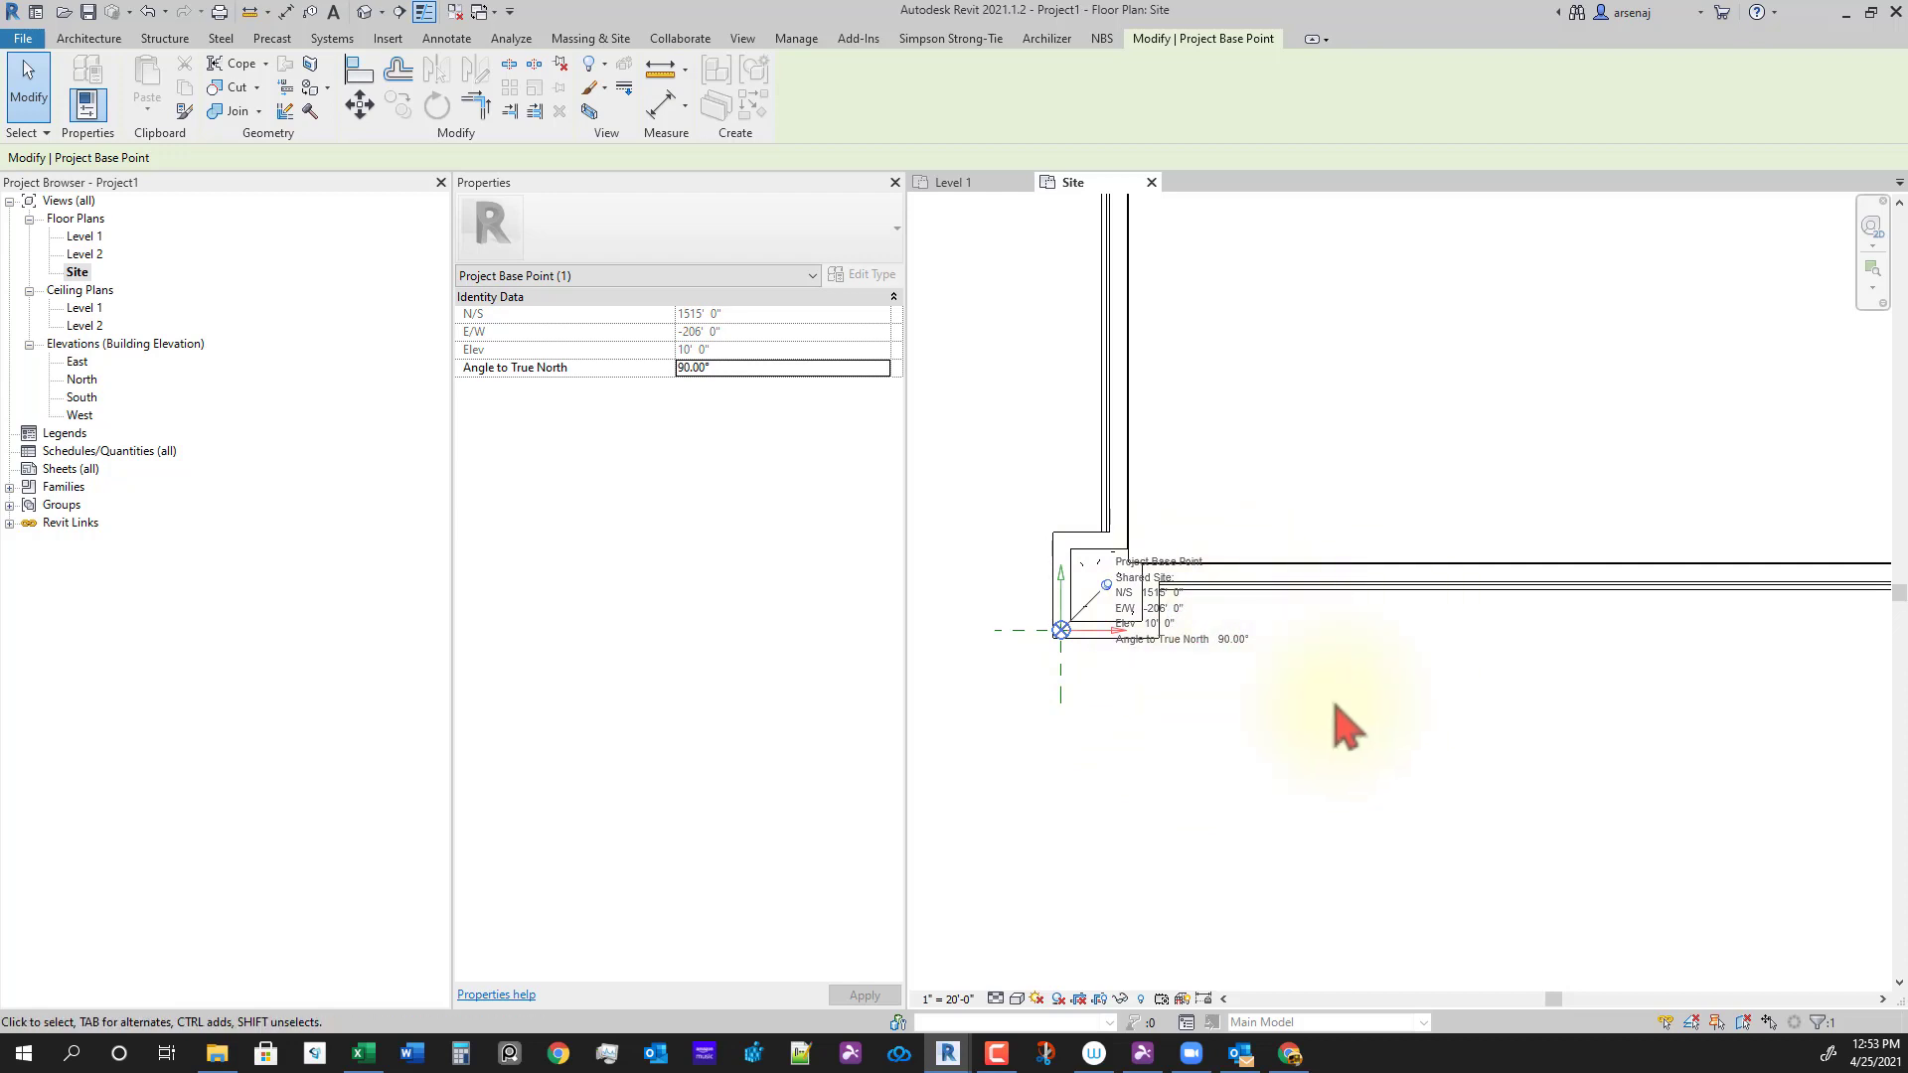
middle_drag(1337, 773, 1299, 520)
scroll(1386, 453, down, 5)
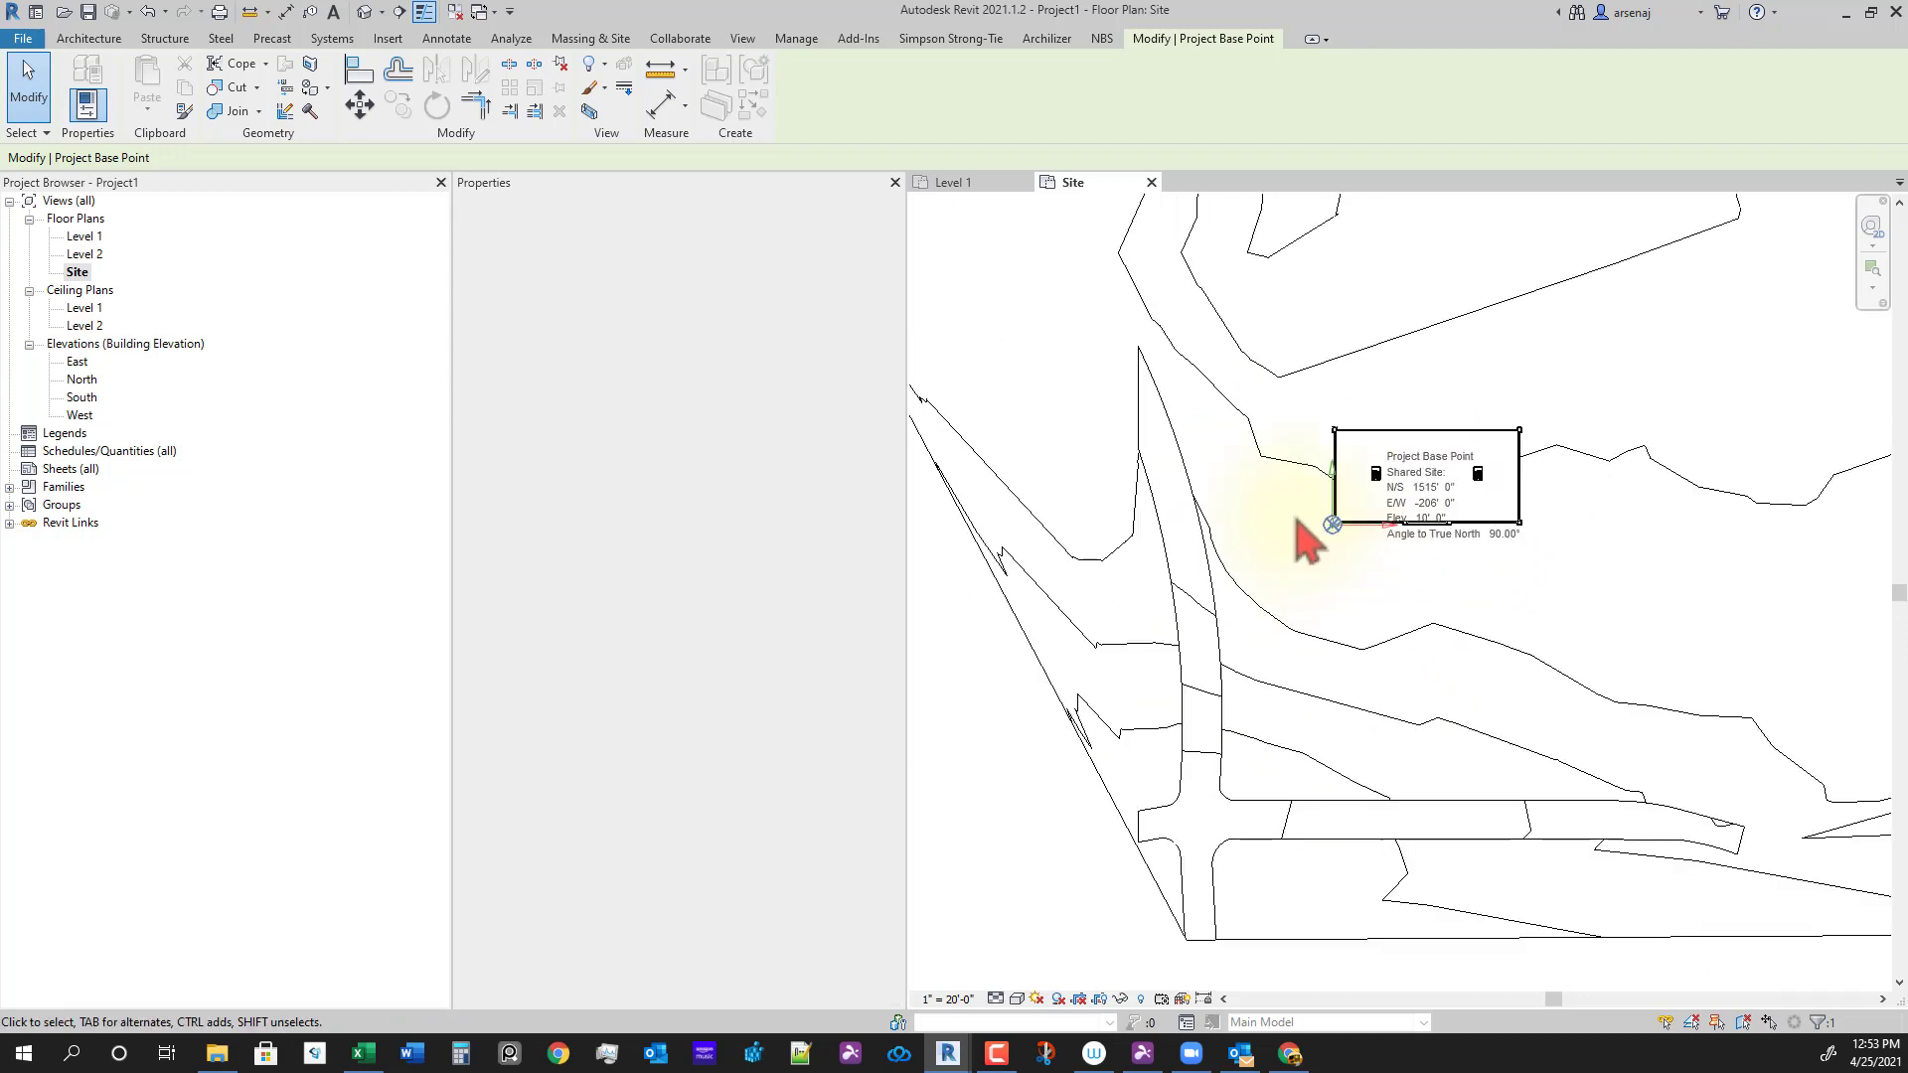
scroll(1297, 522, down, 3)
click(1261, 763)
Step: Move all the elevation markers together from the original project origin to the linked building
scroll(1369, 622, down, 4)
mouse_move(1262, 763)
middle_down()
mouse_move(1378, 598)
mouse_move(1490, 552)
middle_up()
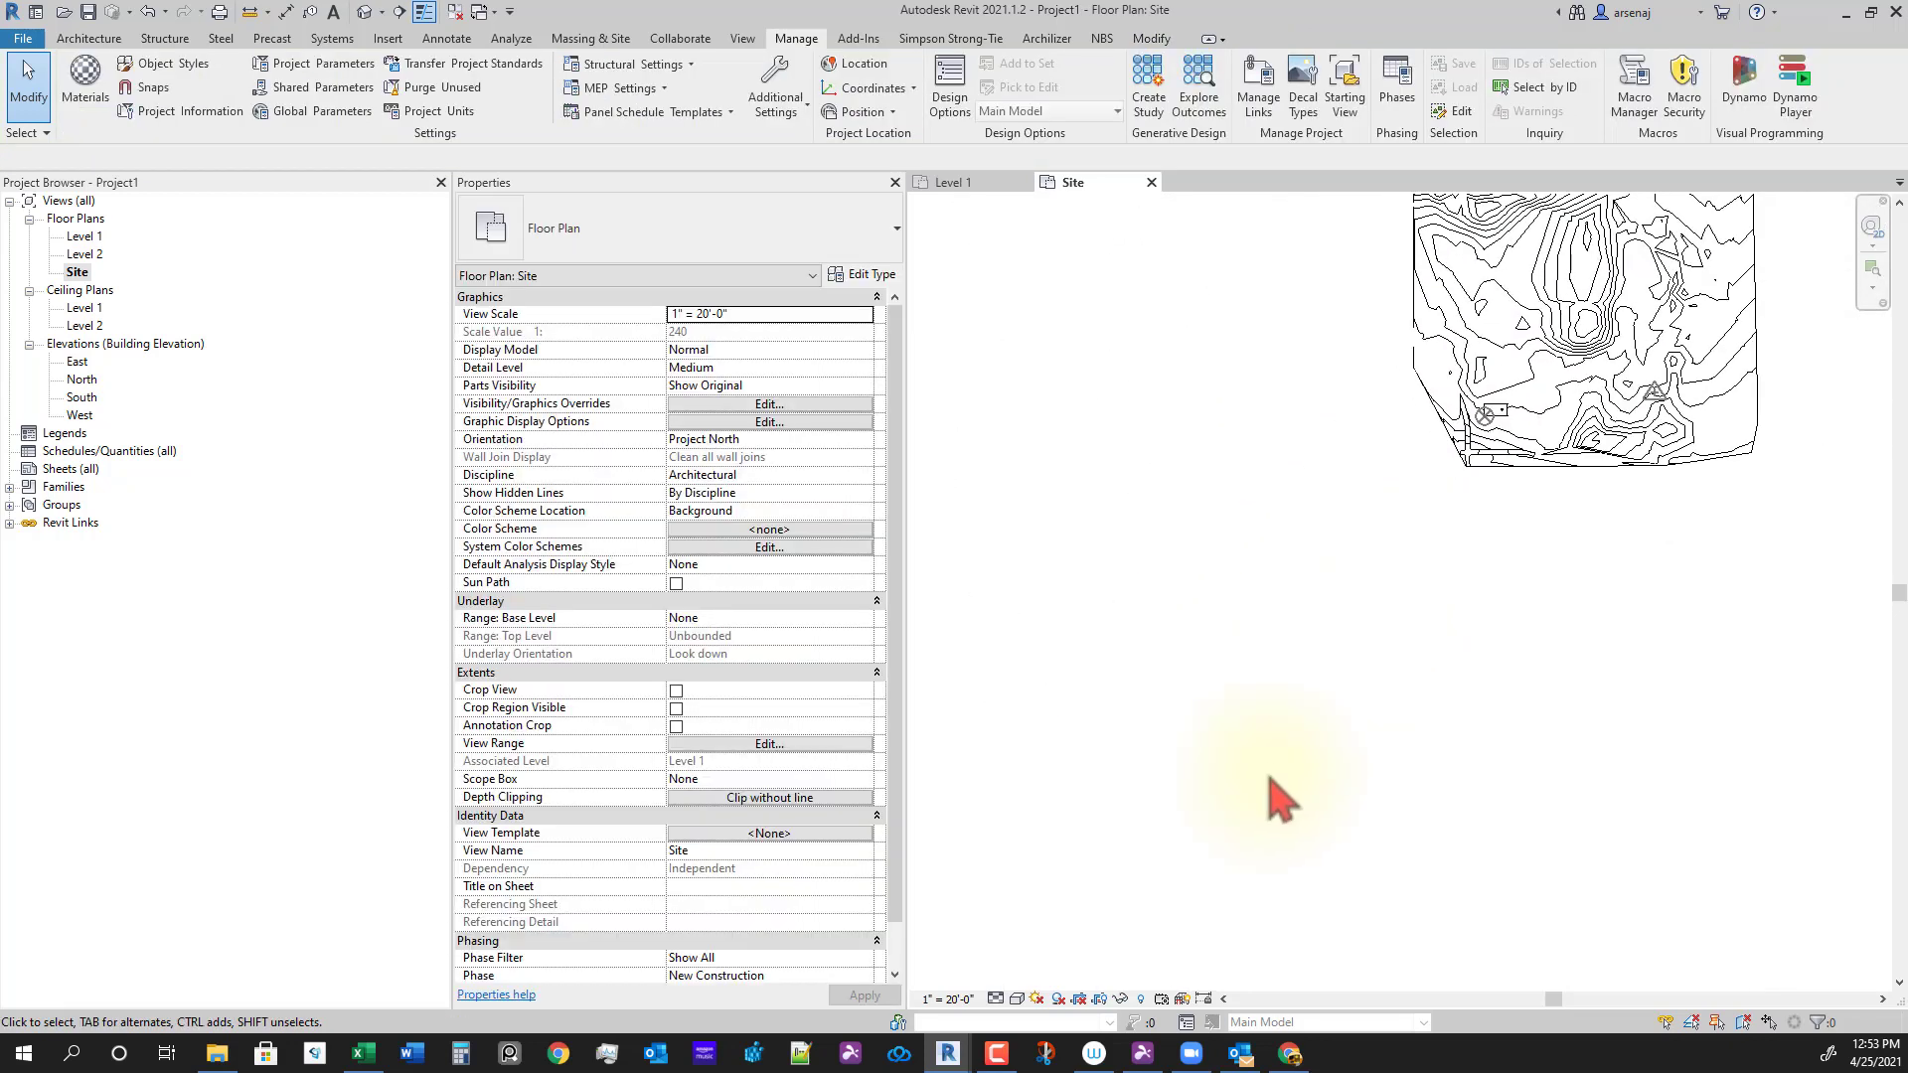
middle_drag(1262, 821, 1340, 651)
scroll(1272, 741, down, 1)
middle_drag(1265, 738, 1353, 633)
scroll(1281, 762, up, 2)
scroll(1273, 735, up, 6)
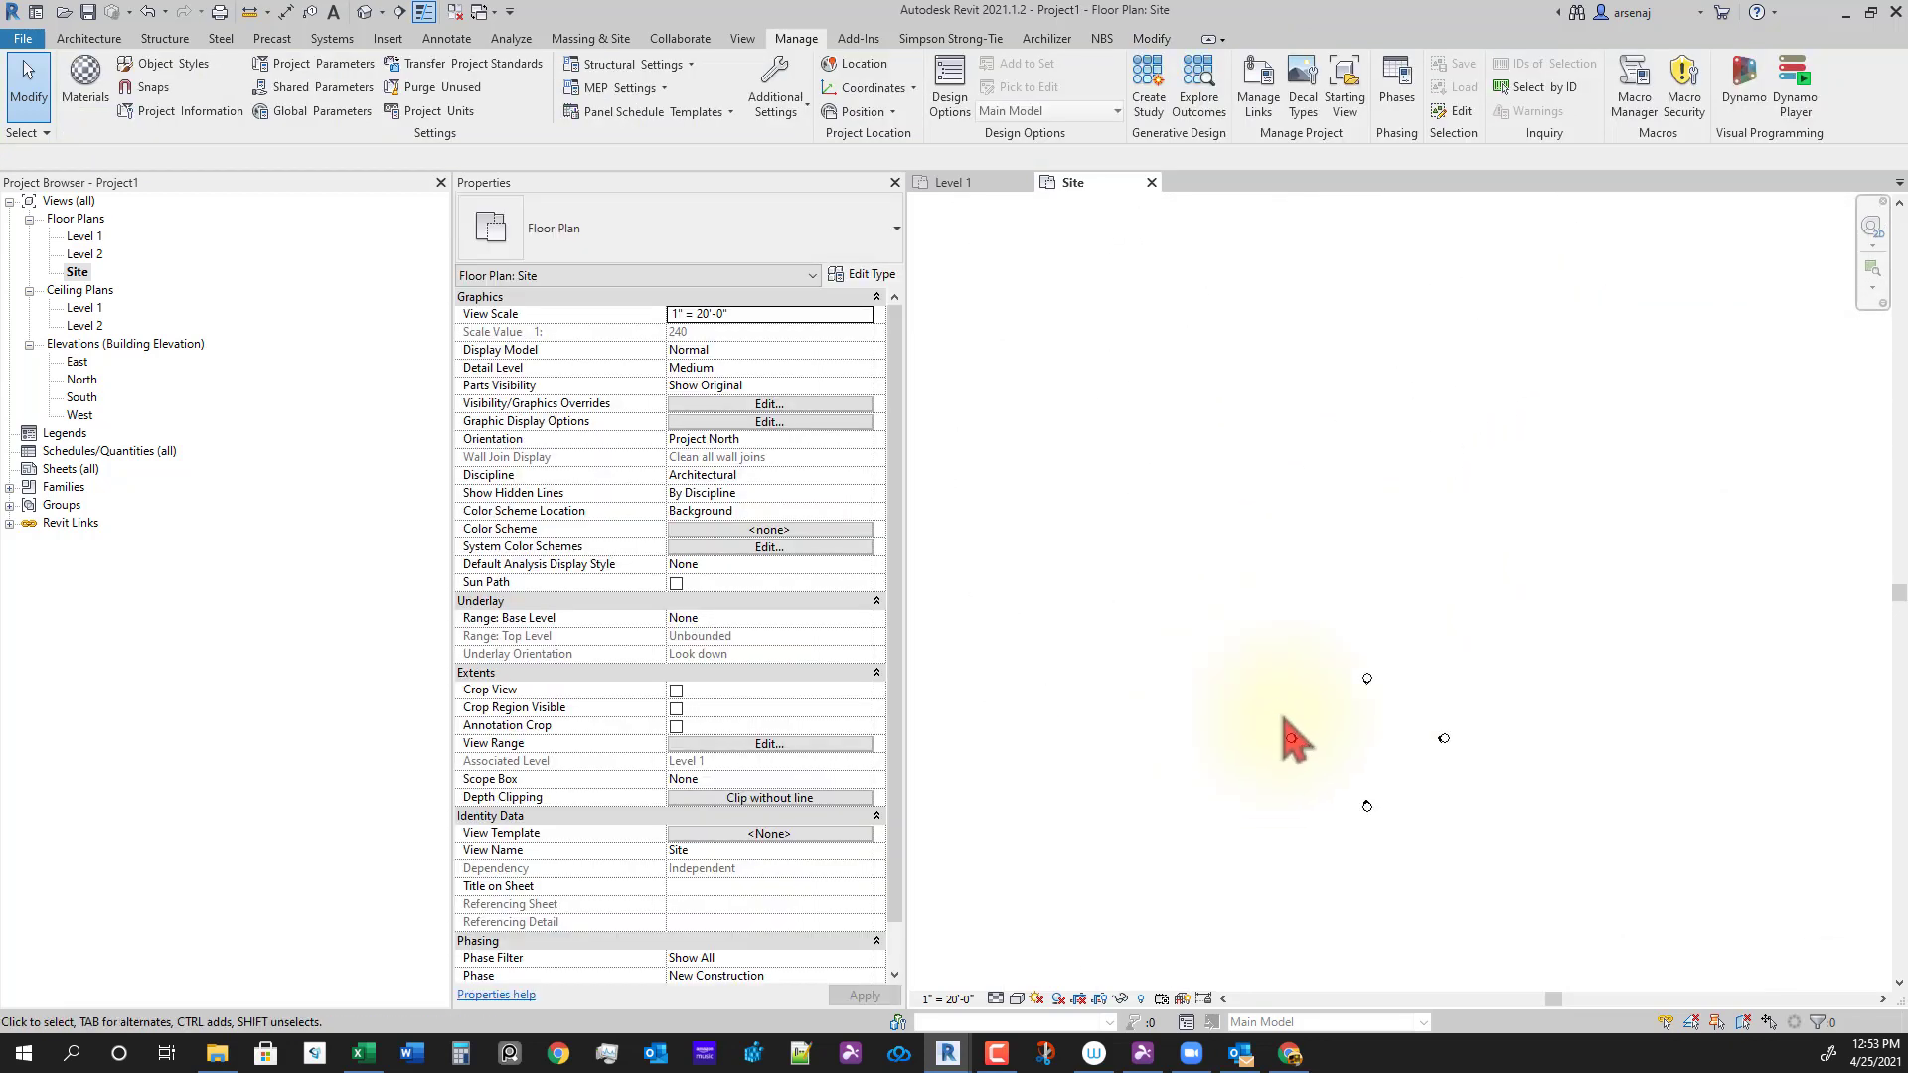
middle_drag(1286, 733, 1150, 703)
scroll(1150, 702, up, 1)
drag(1017, 498, 1416, 869)
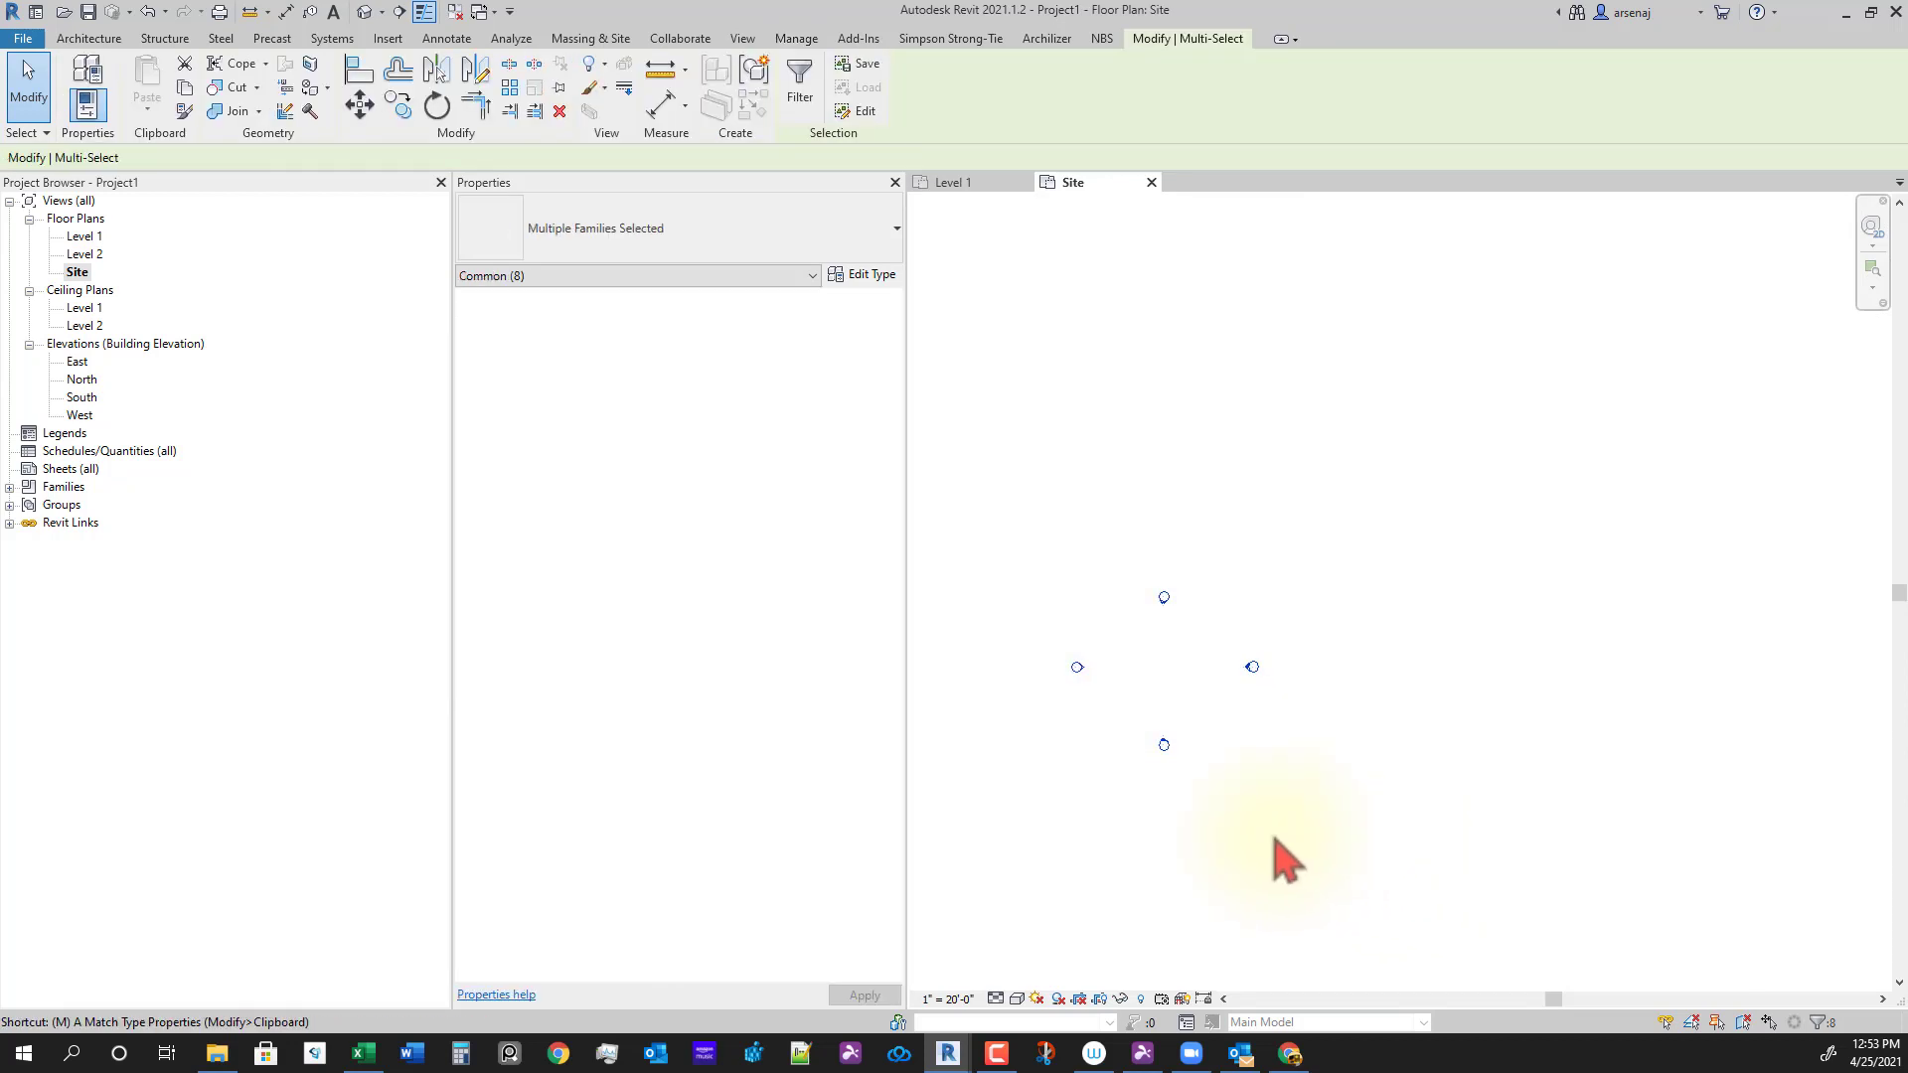
key(m)
key(v)
scroll(1175, 919, down, 2)
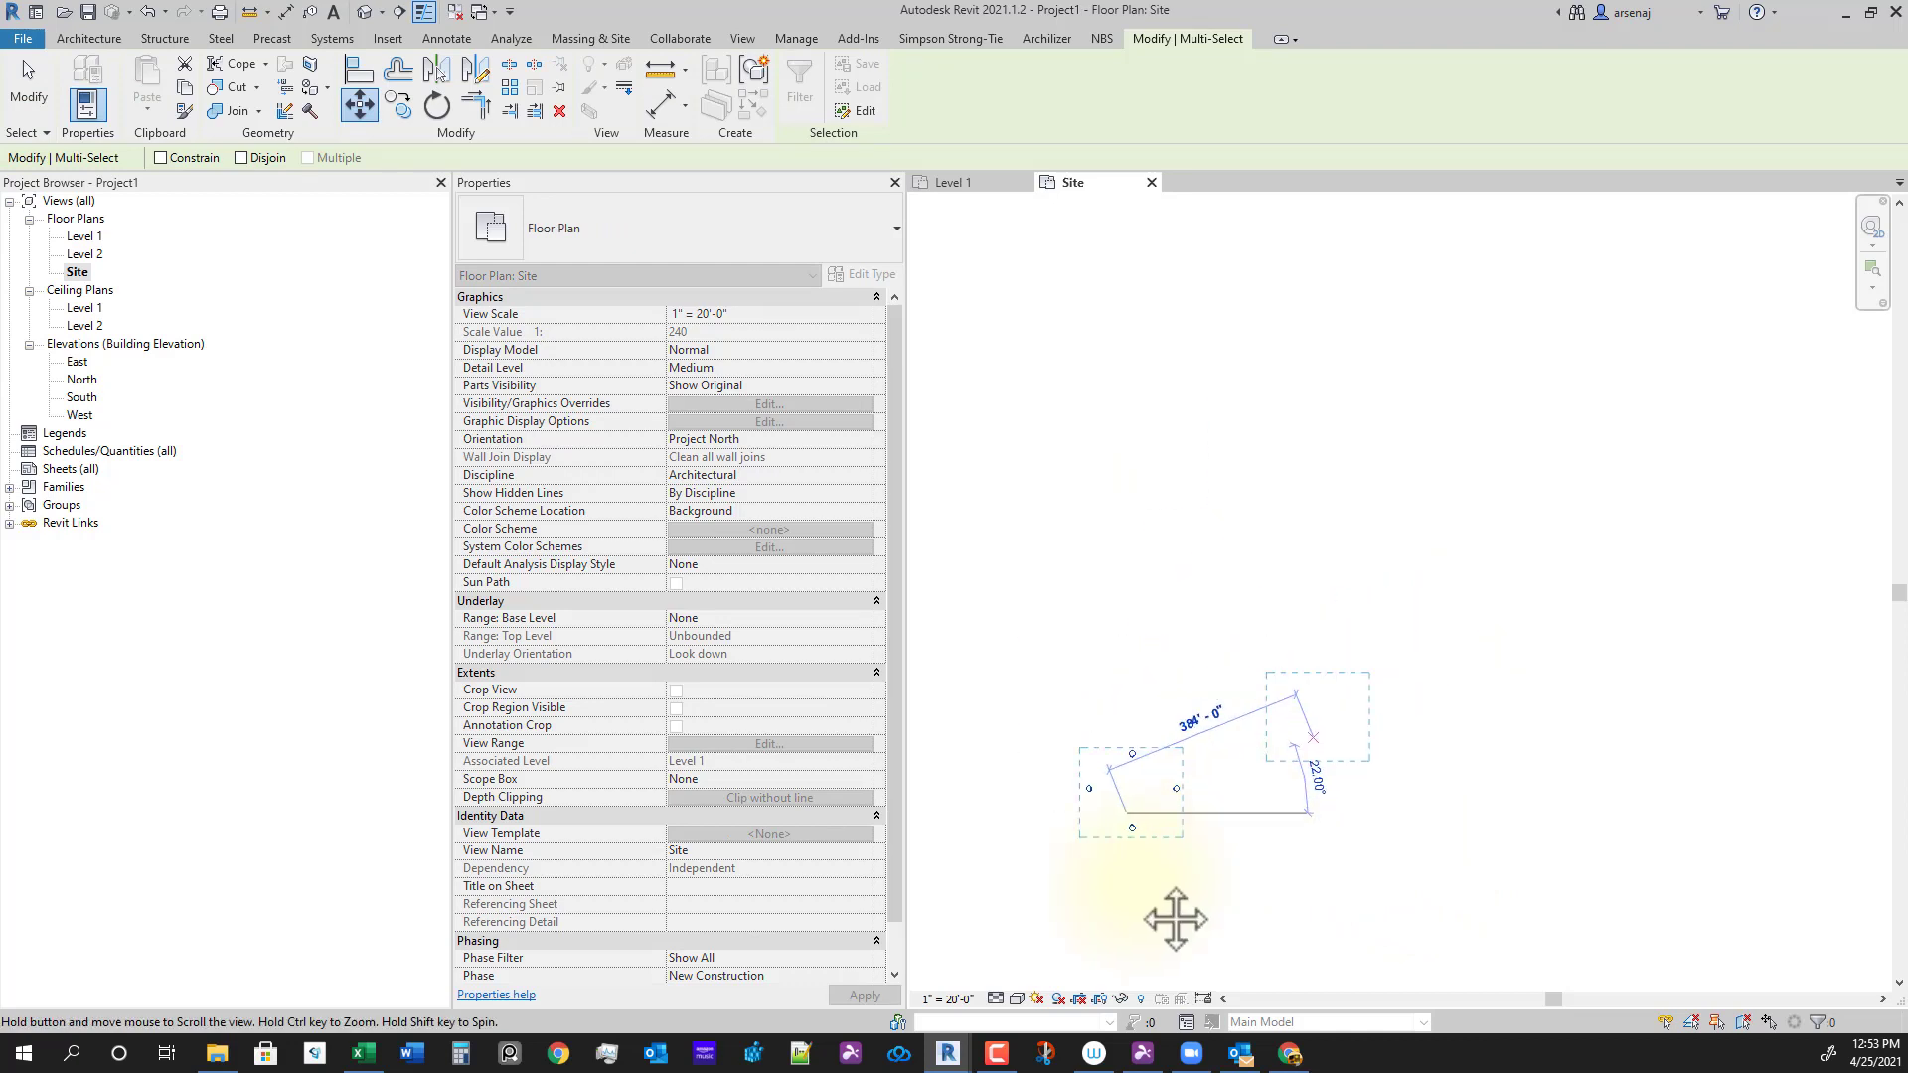
middle_drag(1176, 919, 1183, 904)
scroll(1380, 586, down, 4)
middle_drag(1526, 477, 1252, 835)
scroll(1214, 542, up, 5)
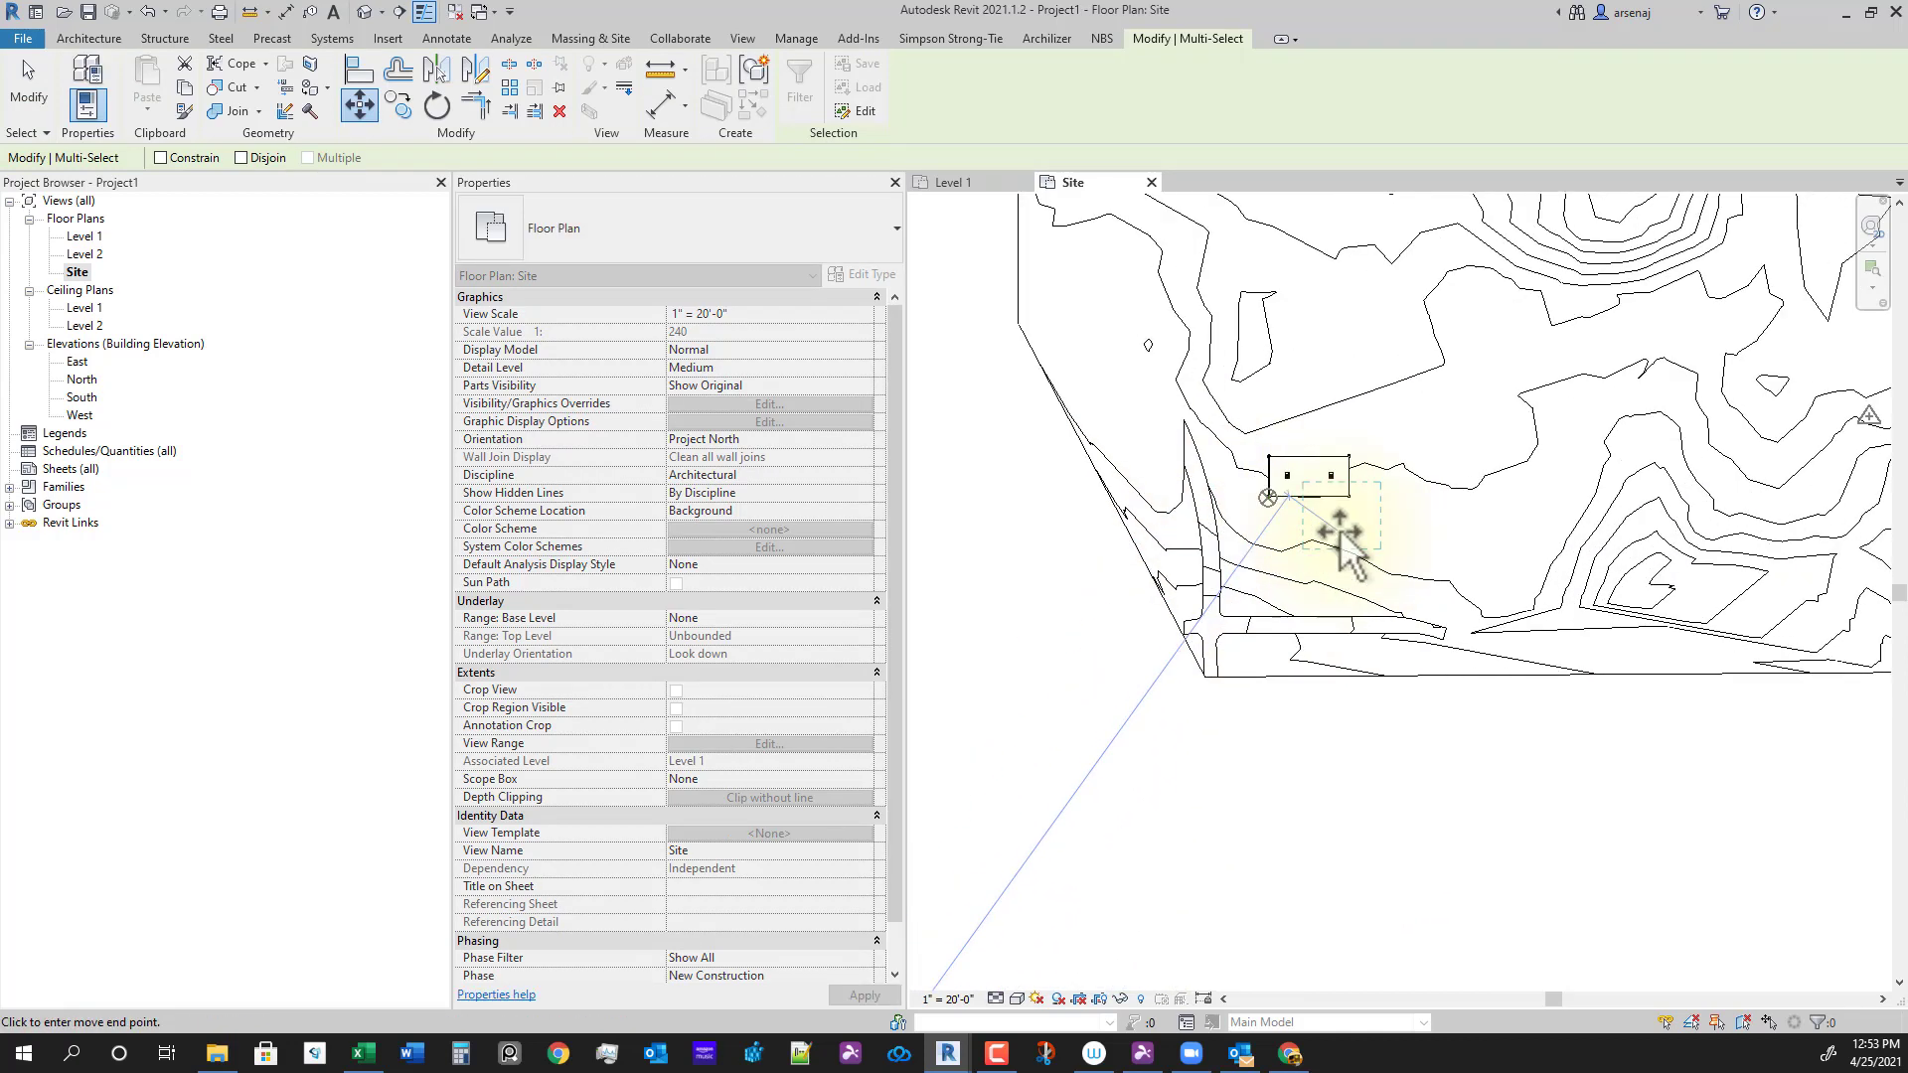
scroll(1292, 537, up, 5)
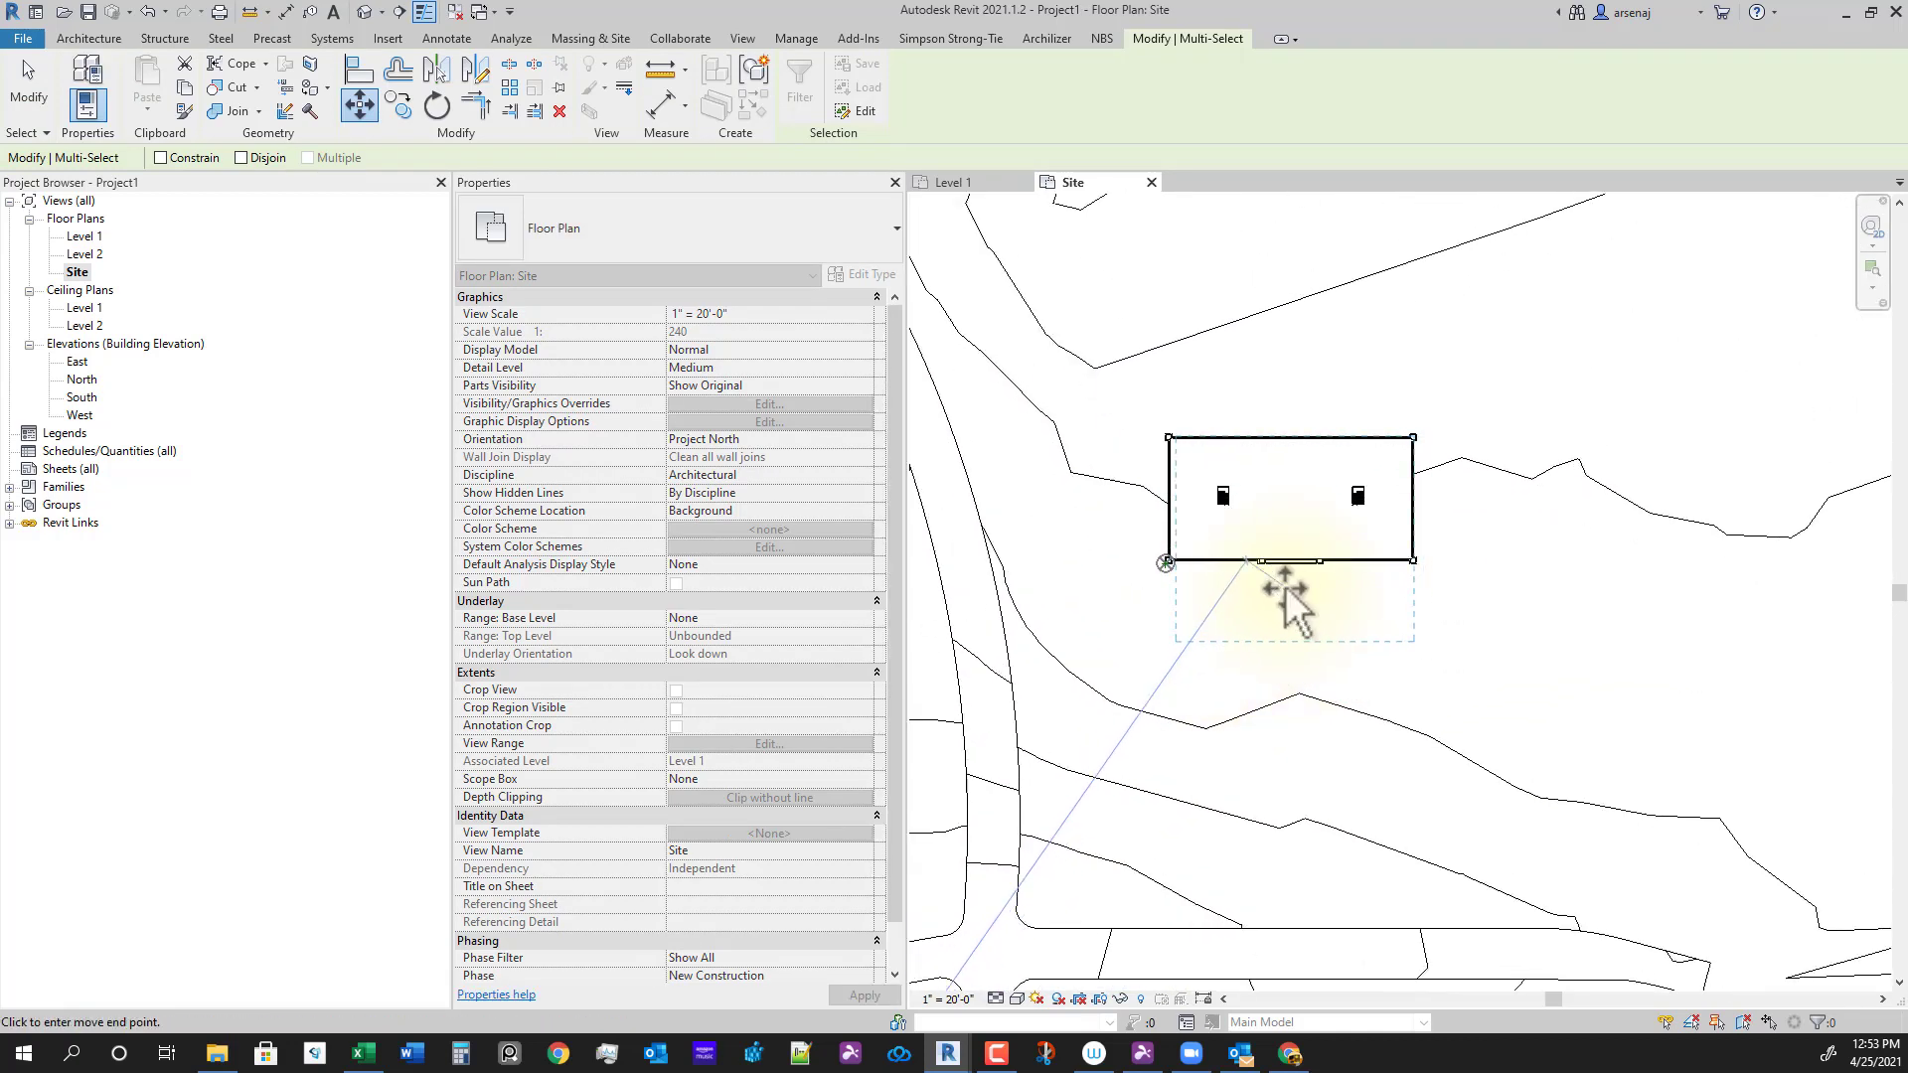
click(1285, 589)
scroll(1292, 579, up, 3)
middle_drag(1199, 522, 1292, 582)
click(1045, 711)
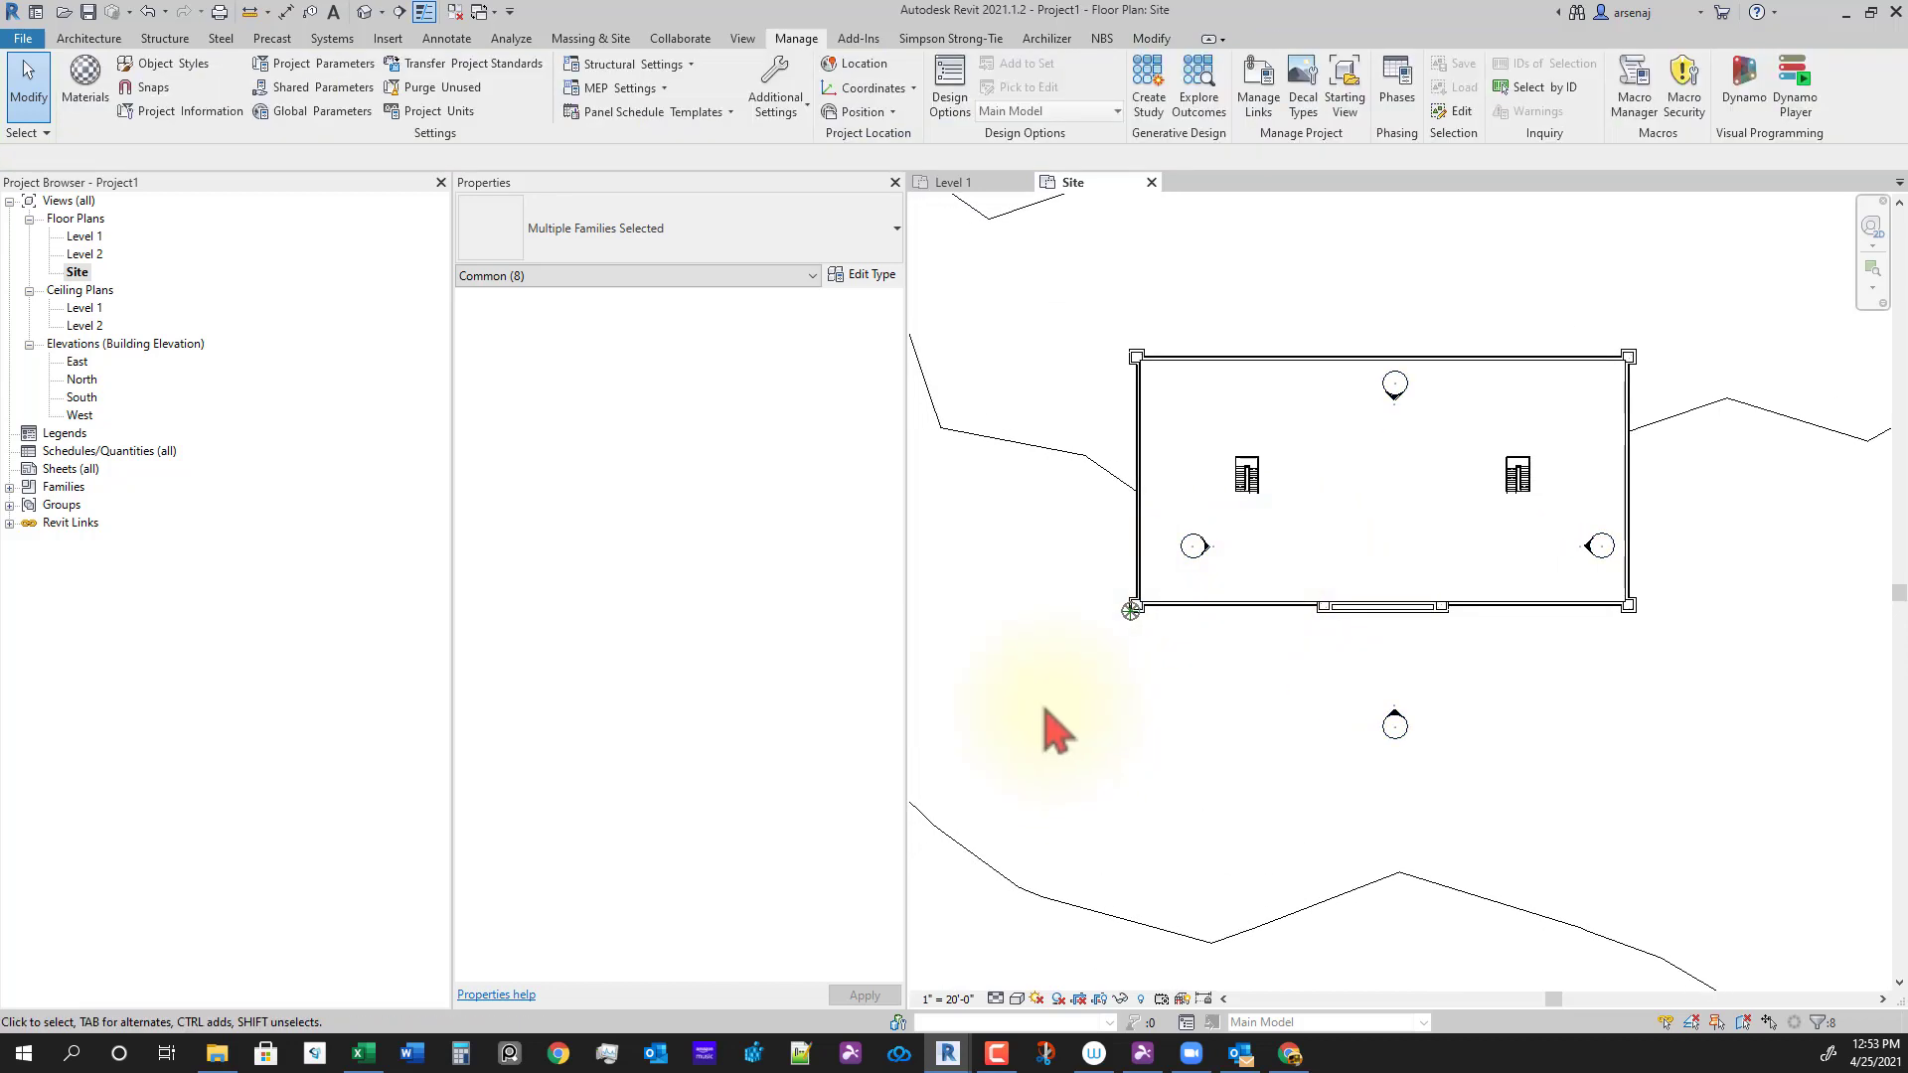
Step: Reposition the west, north and east elevation markers just outside their respective sides of the linked building
drag(1045, 708, 1322, 429)
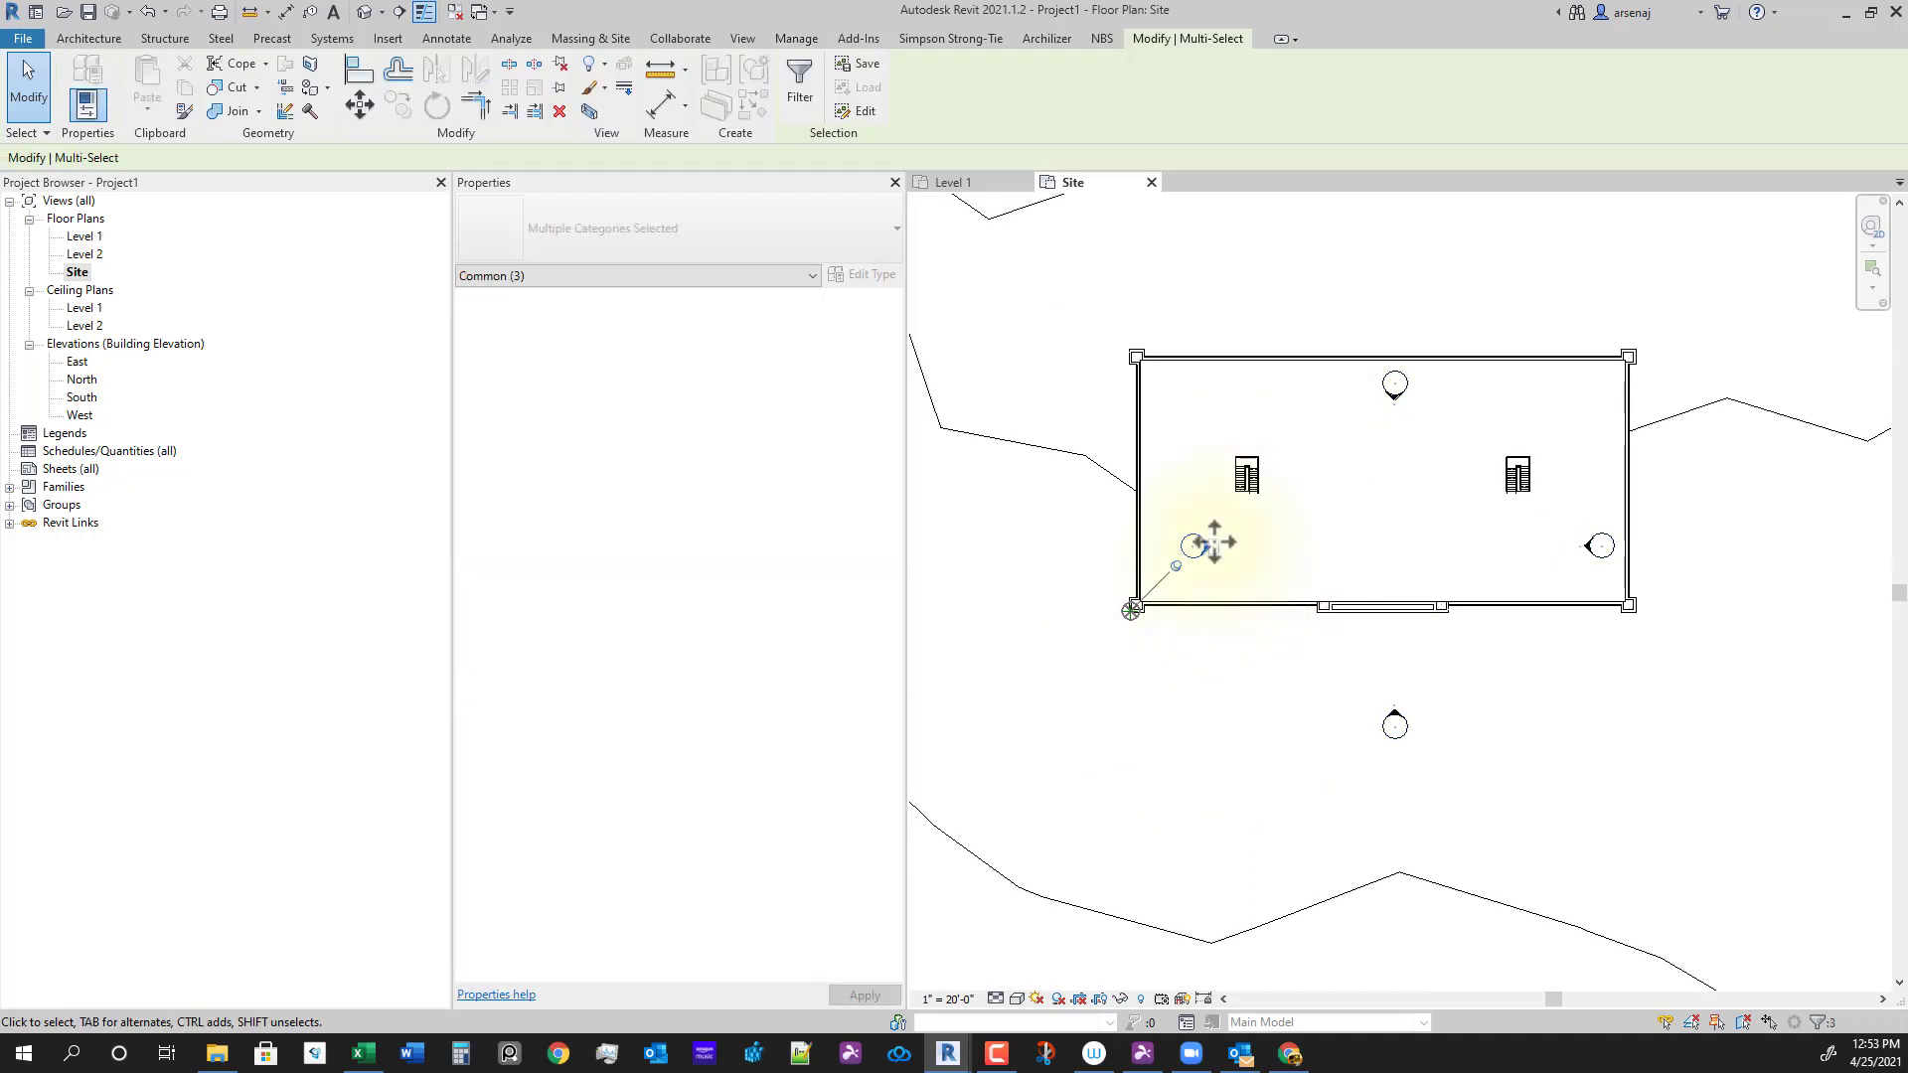
scroll(1213, 542, up, 1)
drag(1191, 542, 1034, 471)
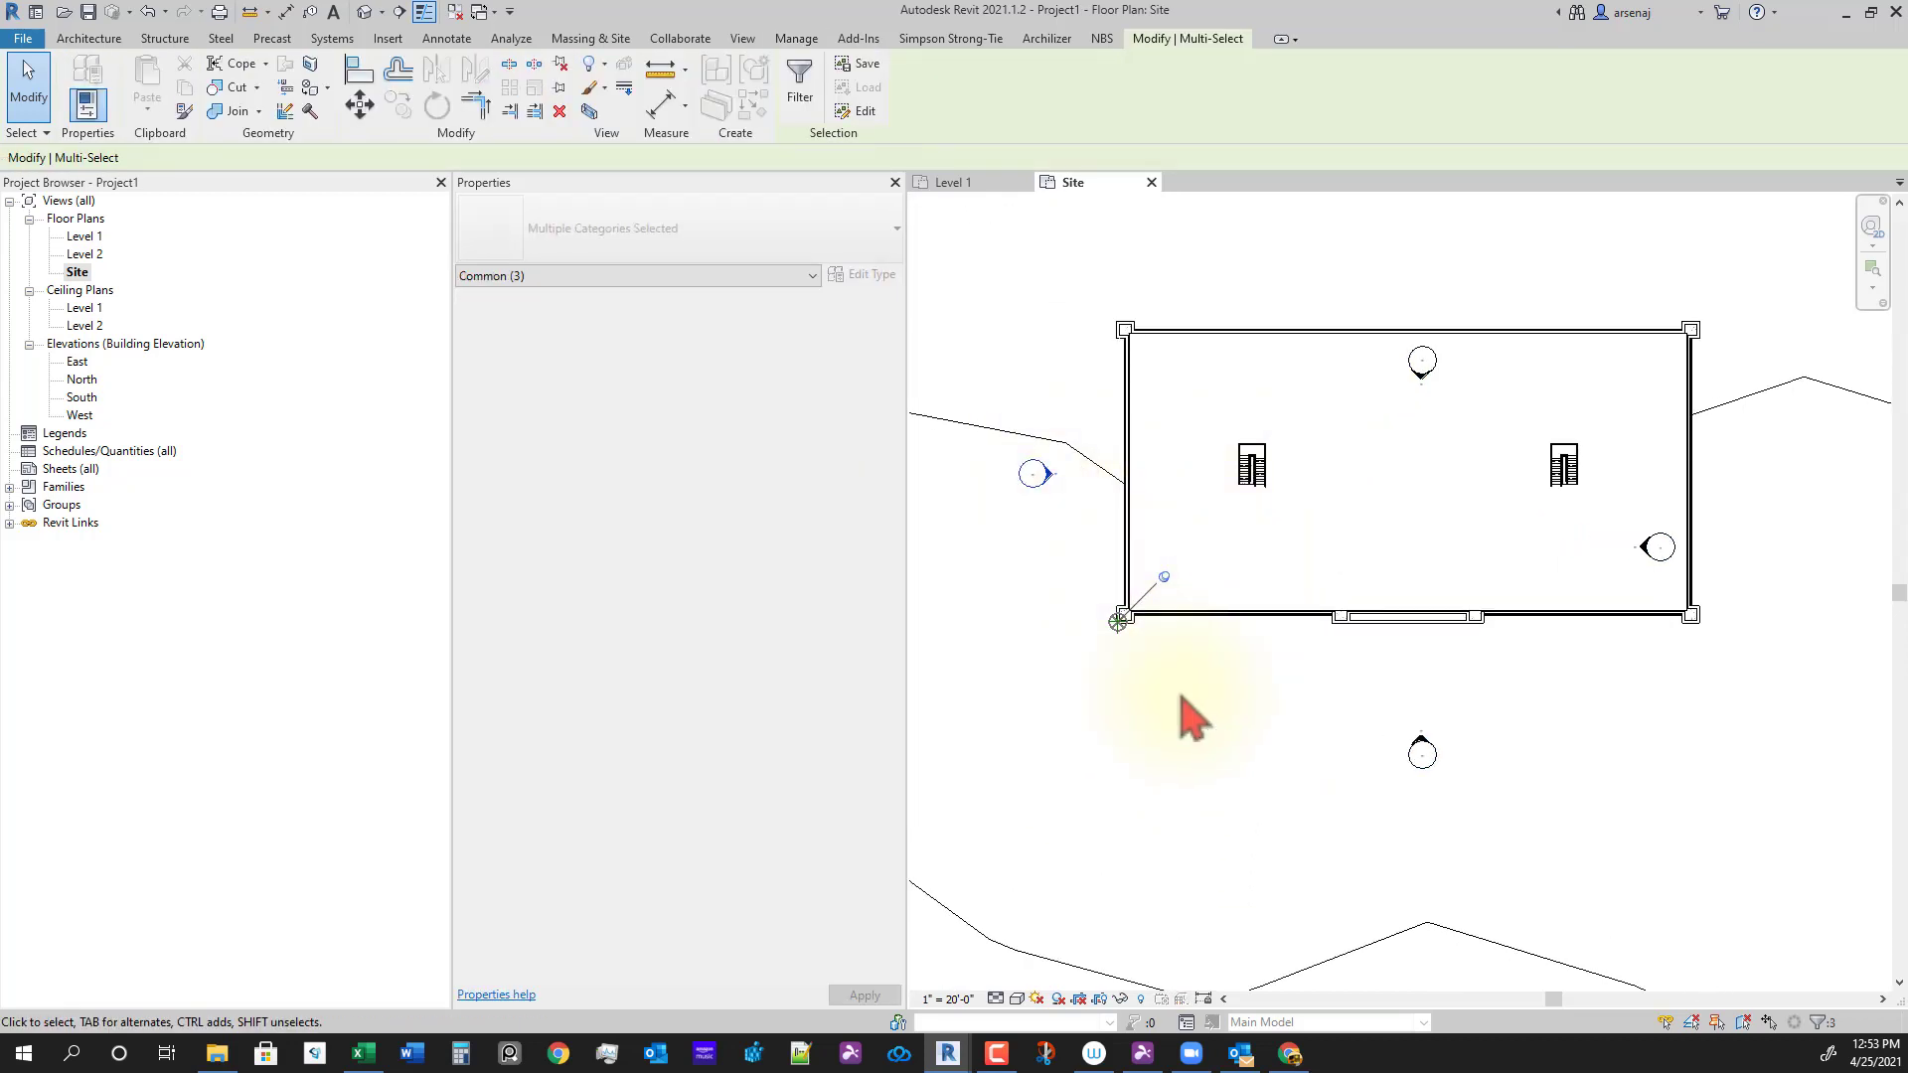
mouse_move(1361, 263)
mouse_down()
mouse_move(1470, 412)
mouse_move(1409, 224)
mouse_up()
click(1444, 259)
drag(1612, 440, 1696, 622)
drag(1827, 482, 1825, 477)
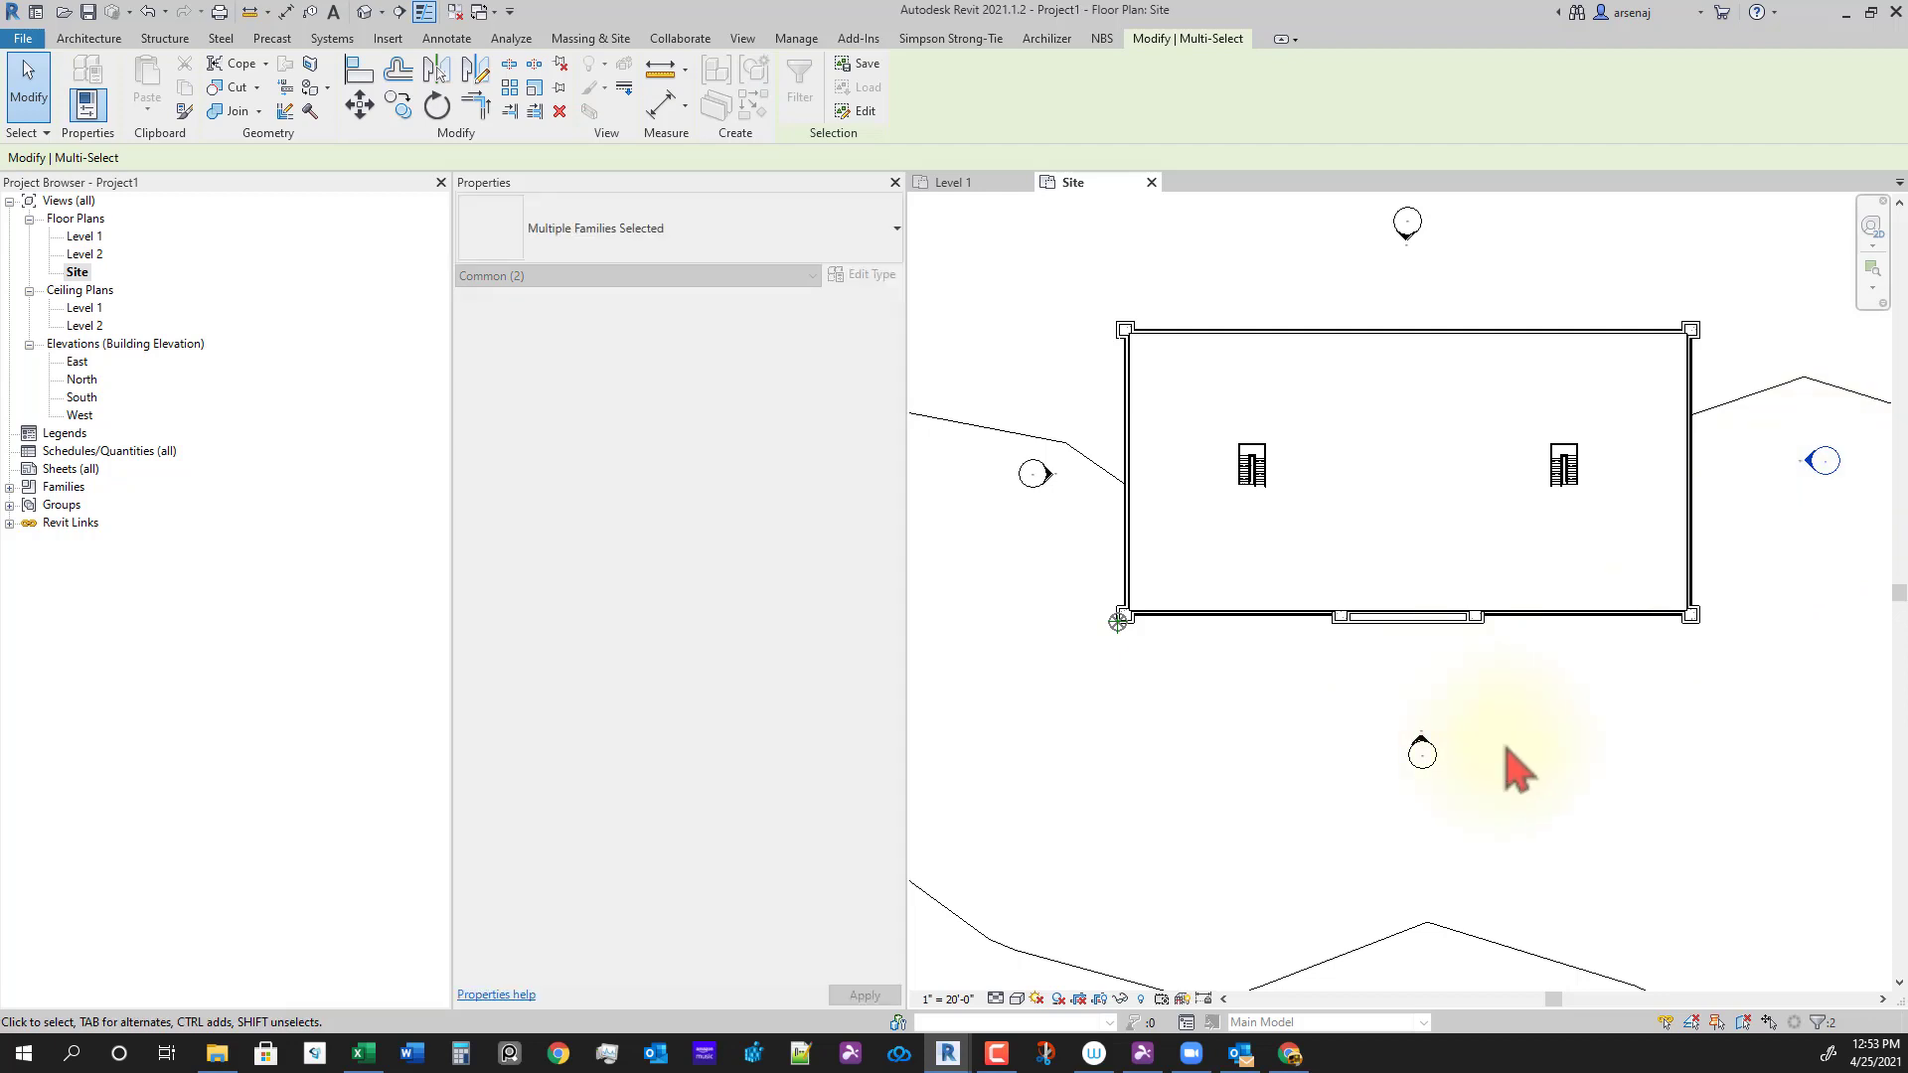
drag(957, 398, 1115, 502)
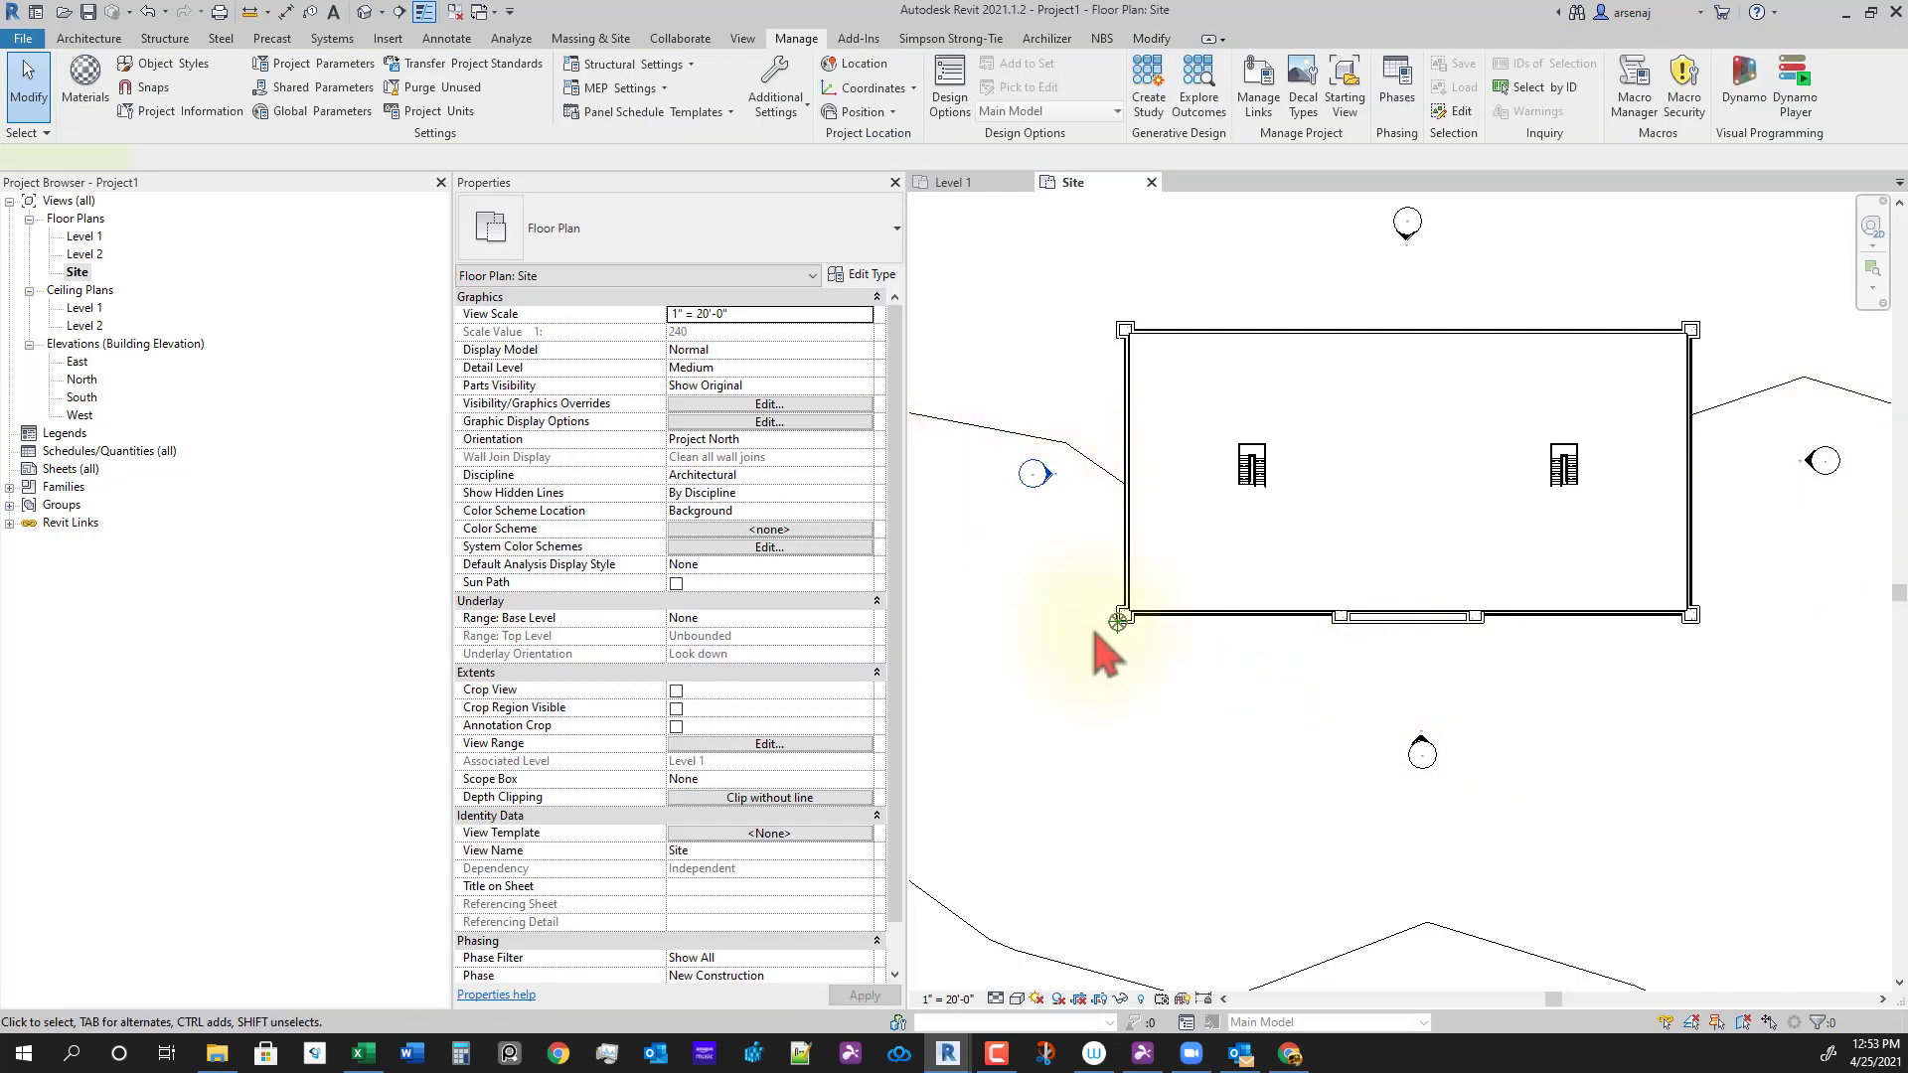
Step: Inspect the project base point's shared coordinates at the building corner and the South elevation marker's view line
click(1120, 620)
scroll(1121, 624, up, 1)
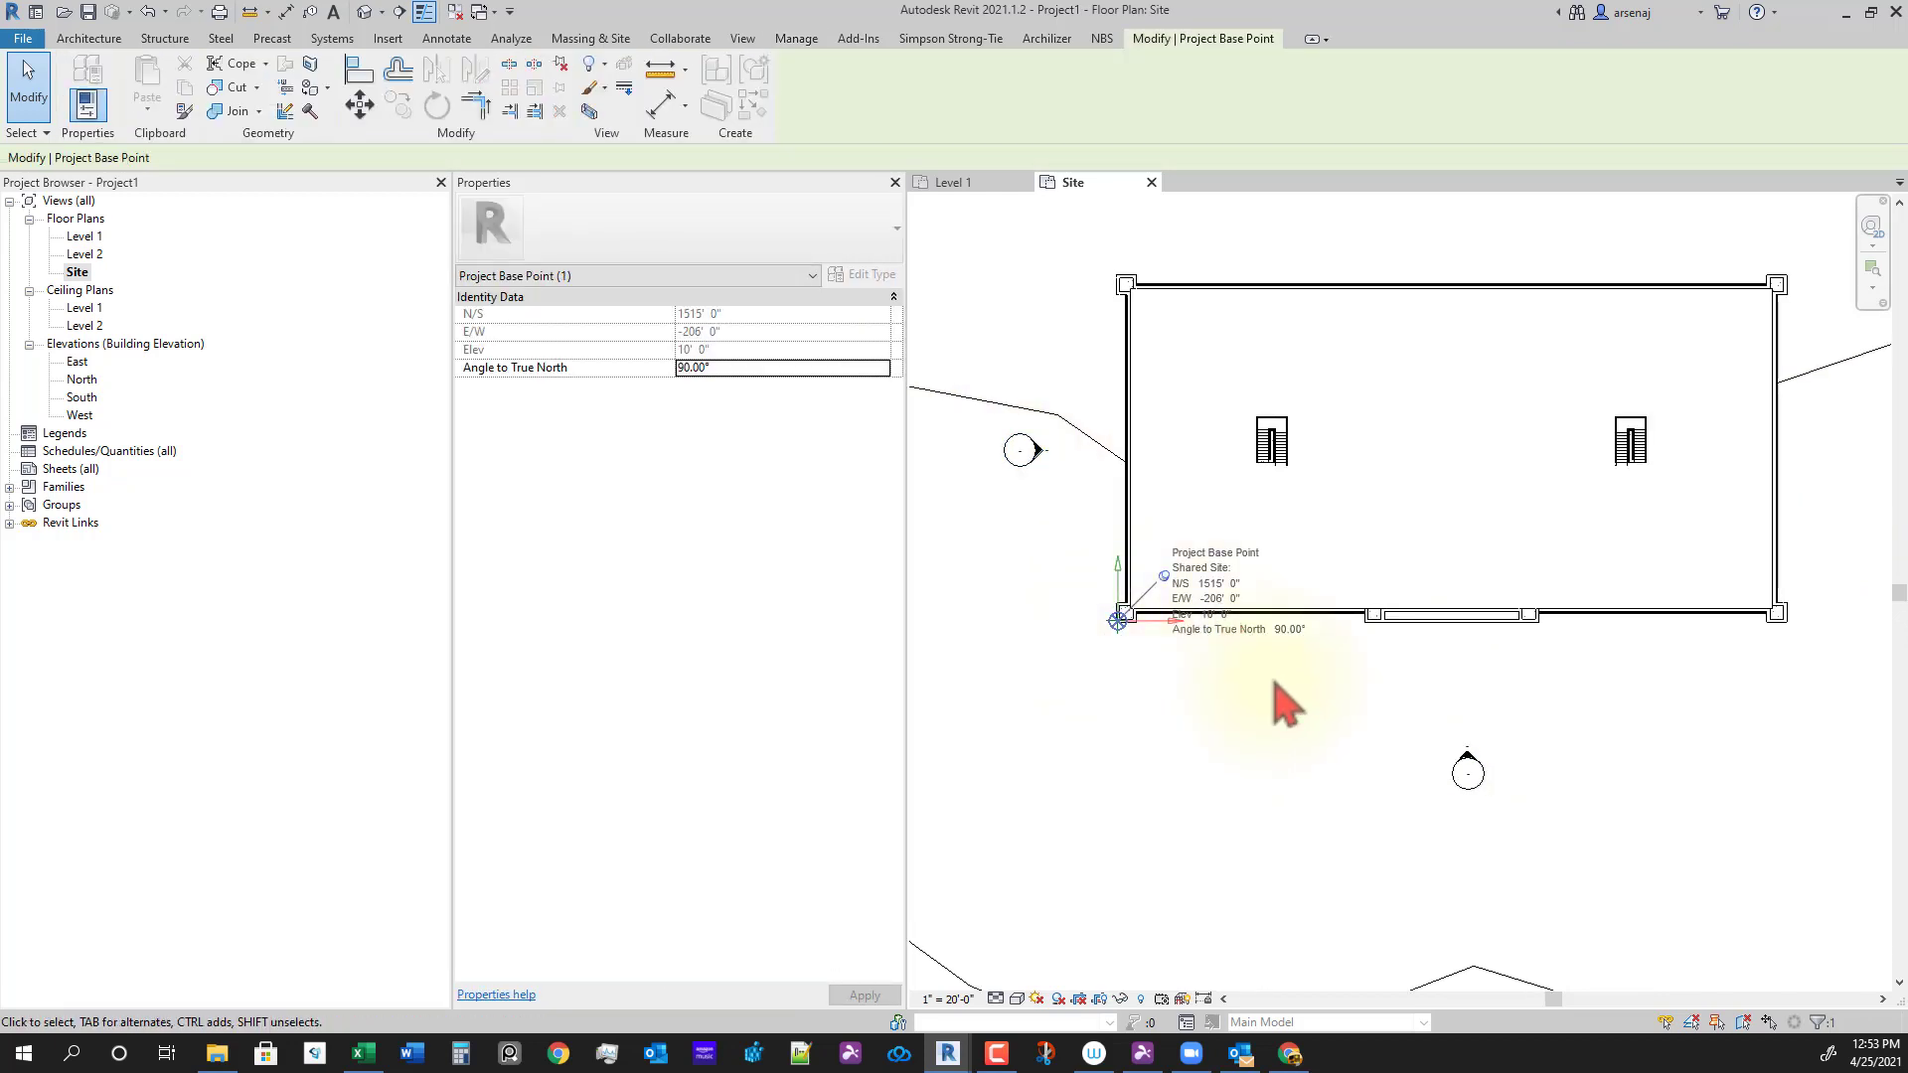
scroll(1287, 706, down, 1)
click(1316, 722)
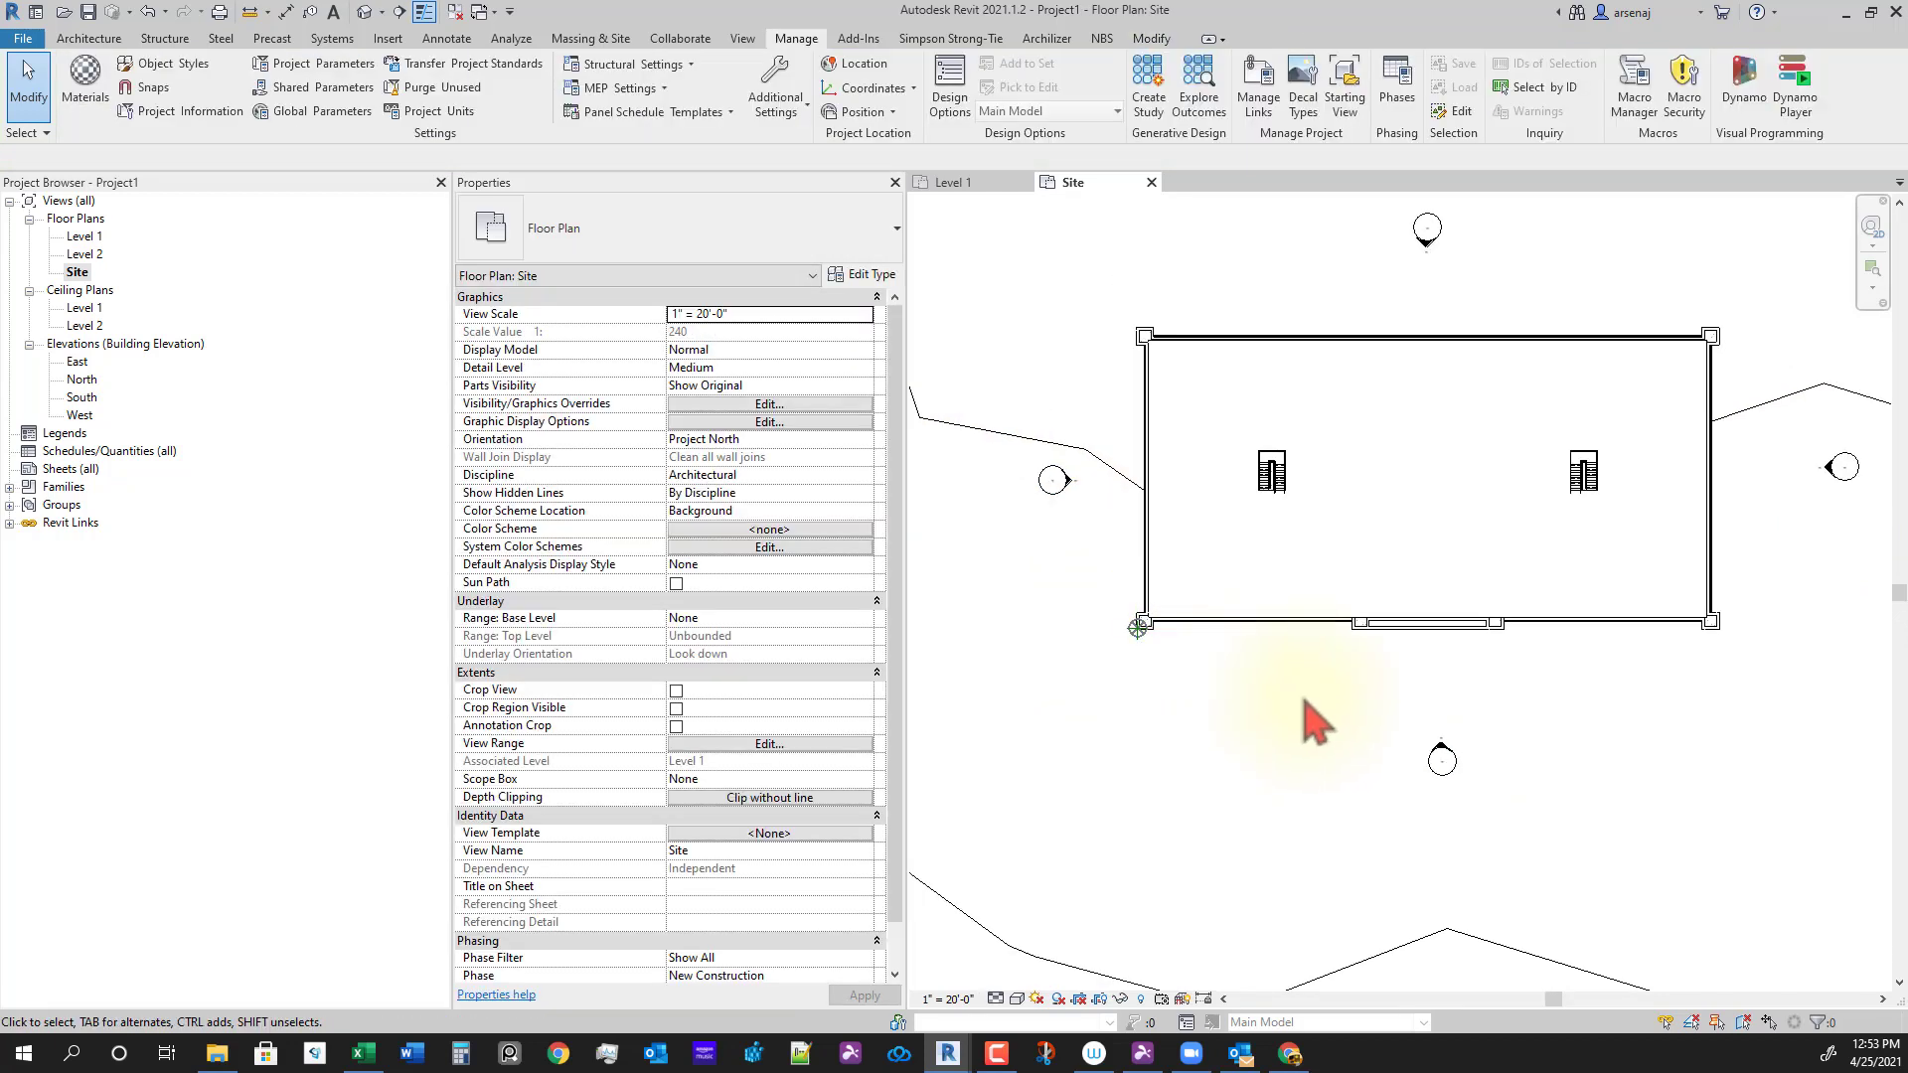
click(1448, 753)
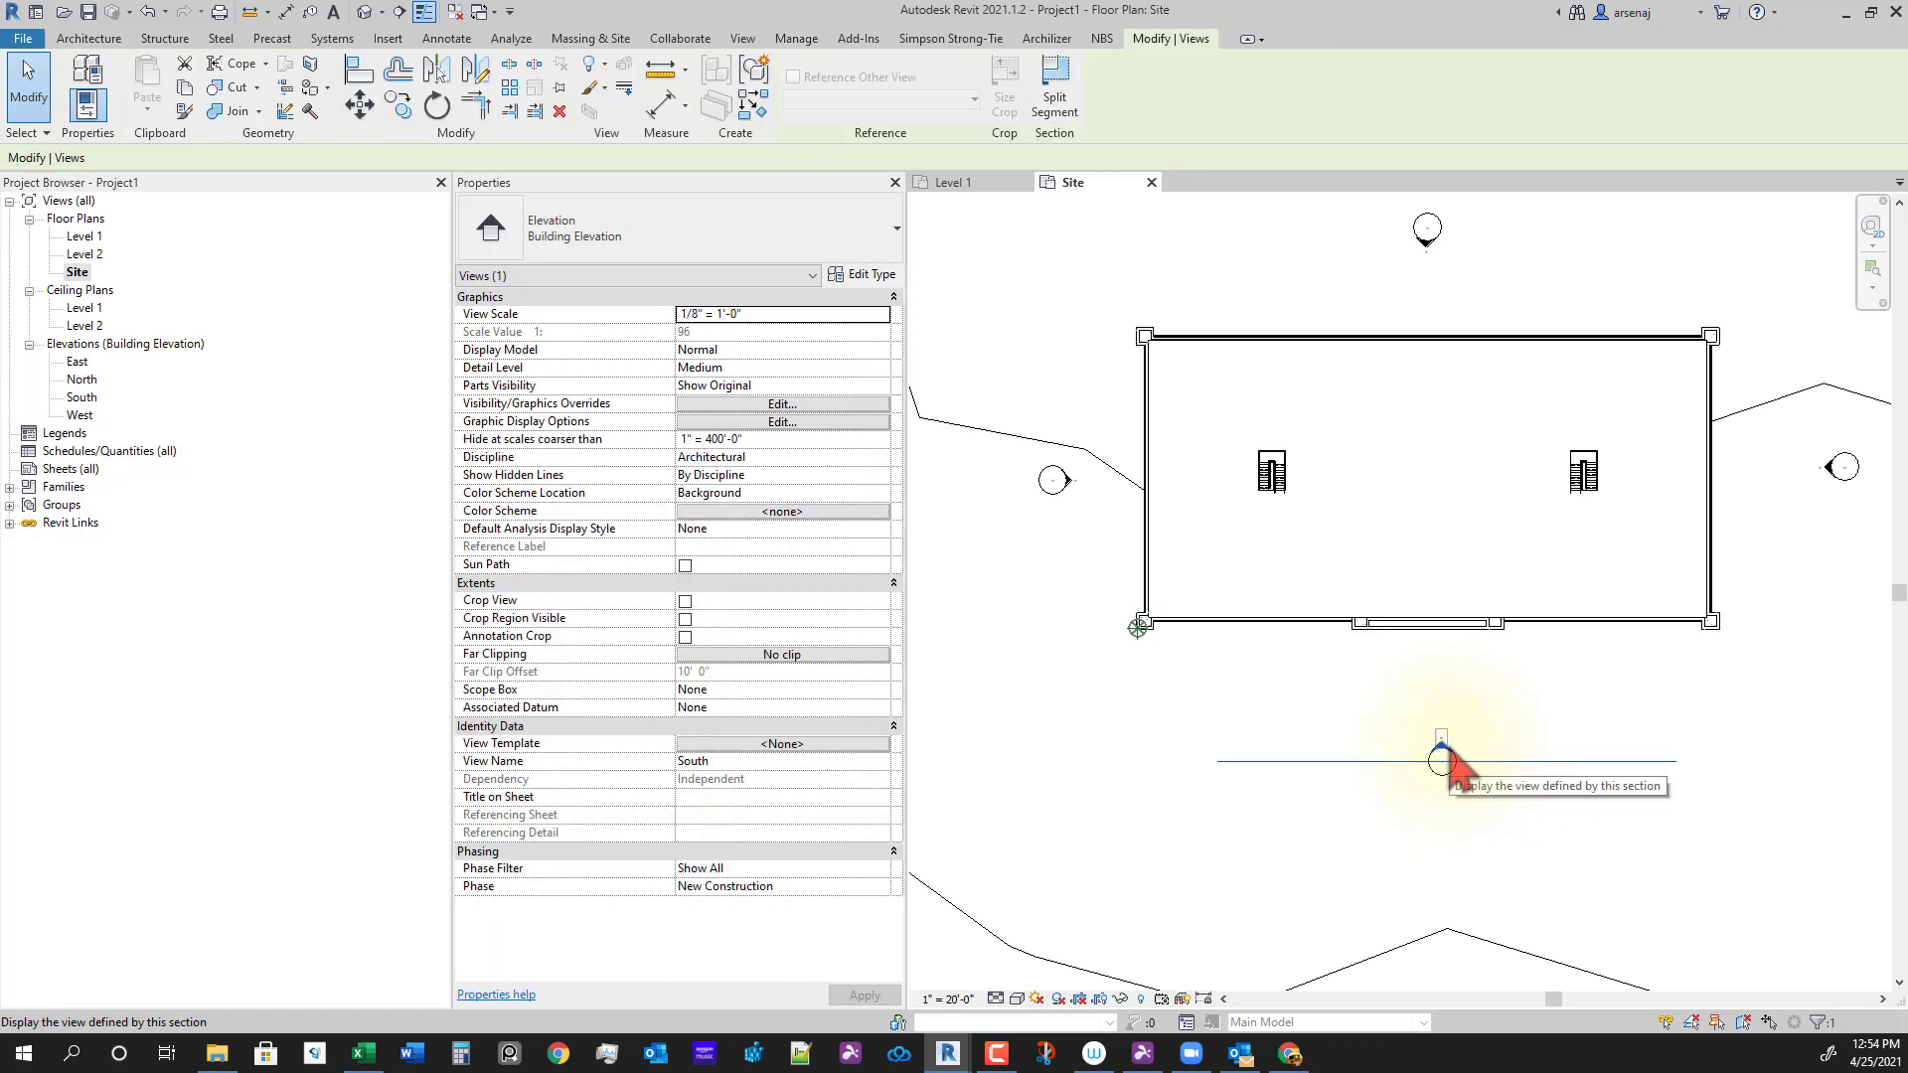
scroll(1487, 758, down, 5)
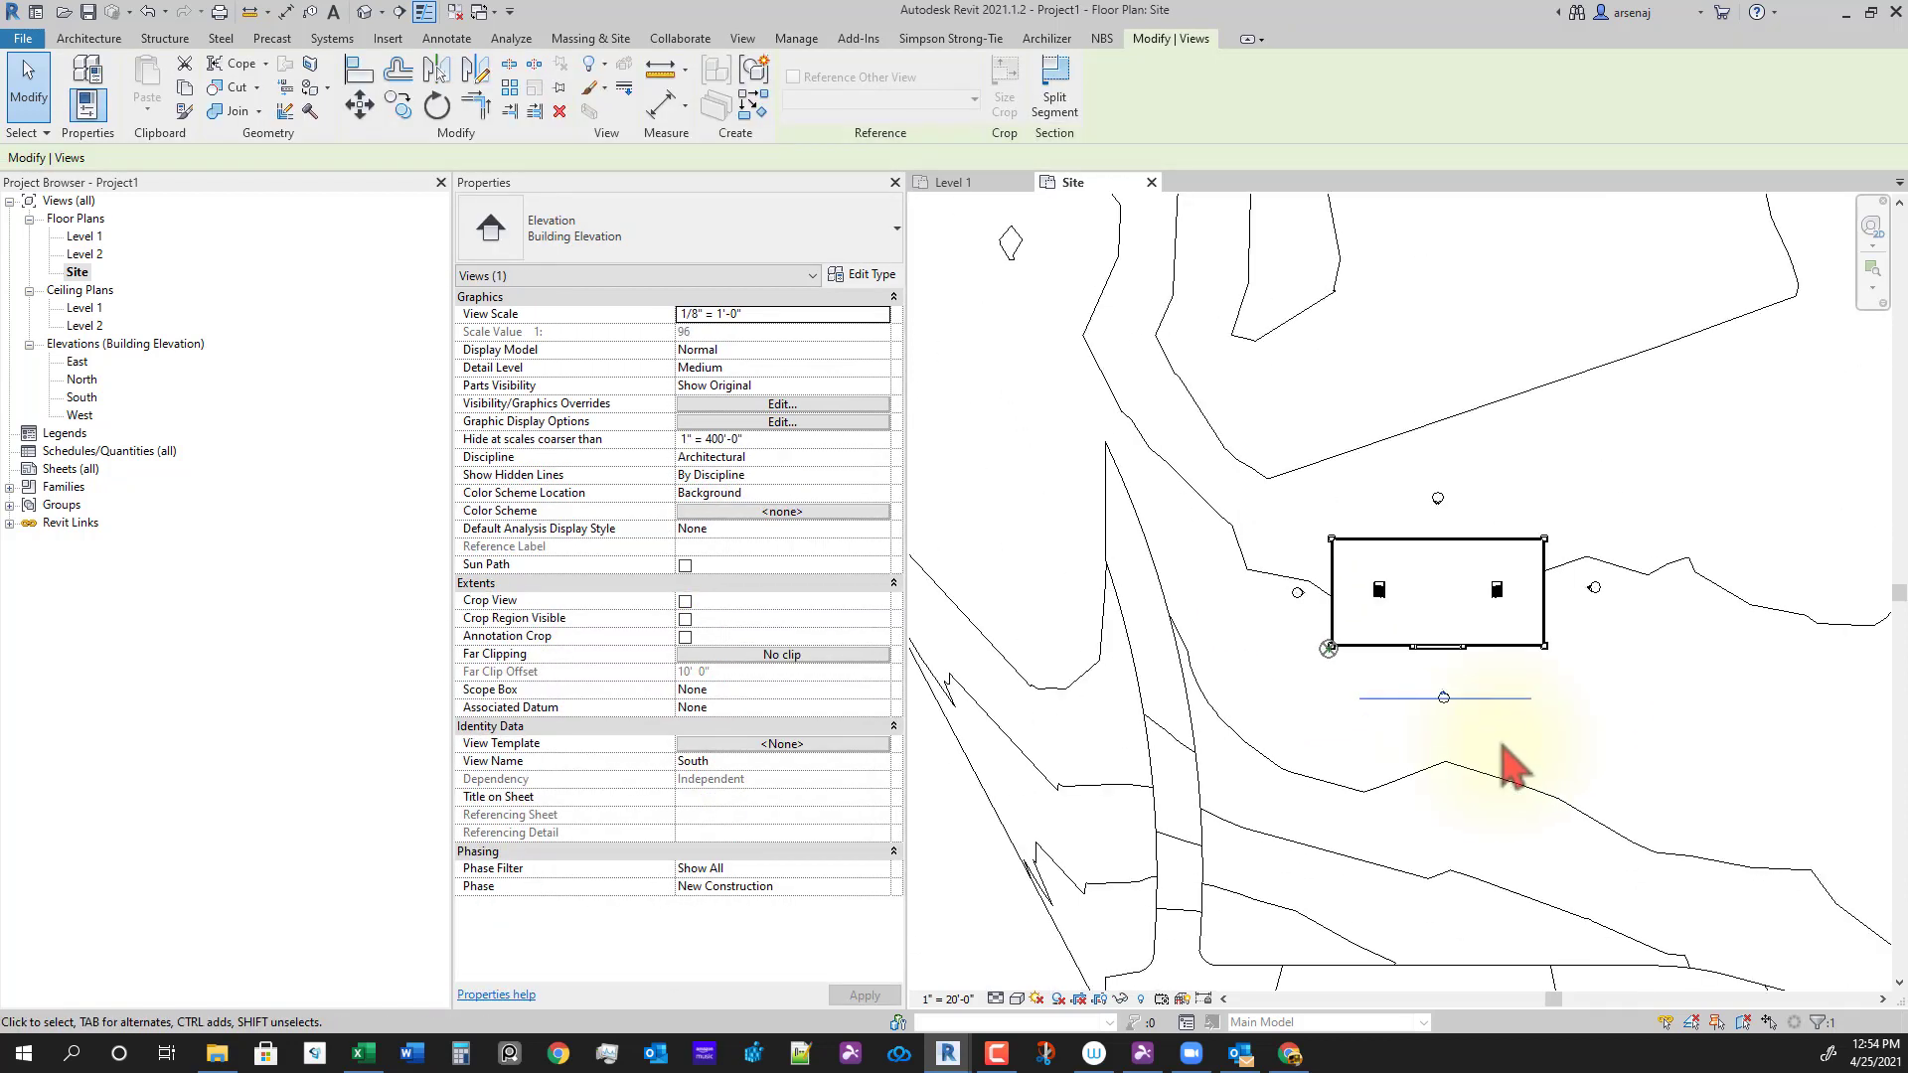
scroll(1478, 738, down, 2)
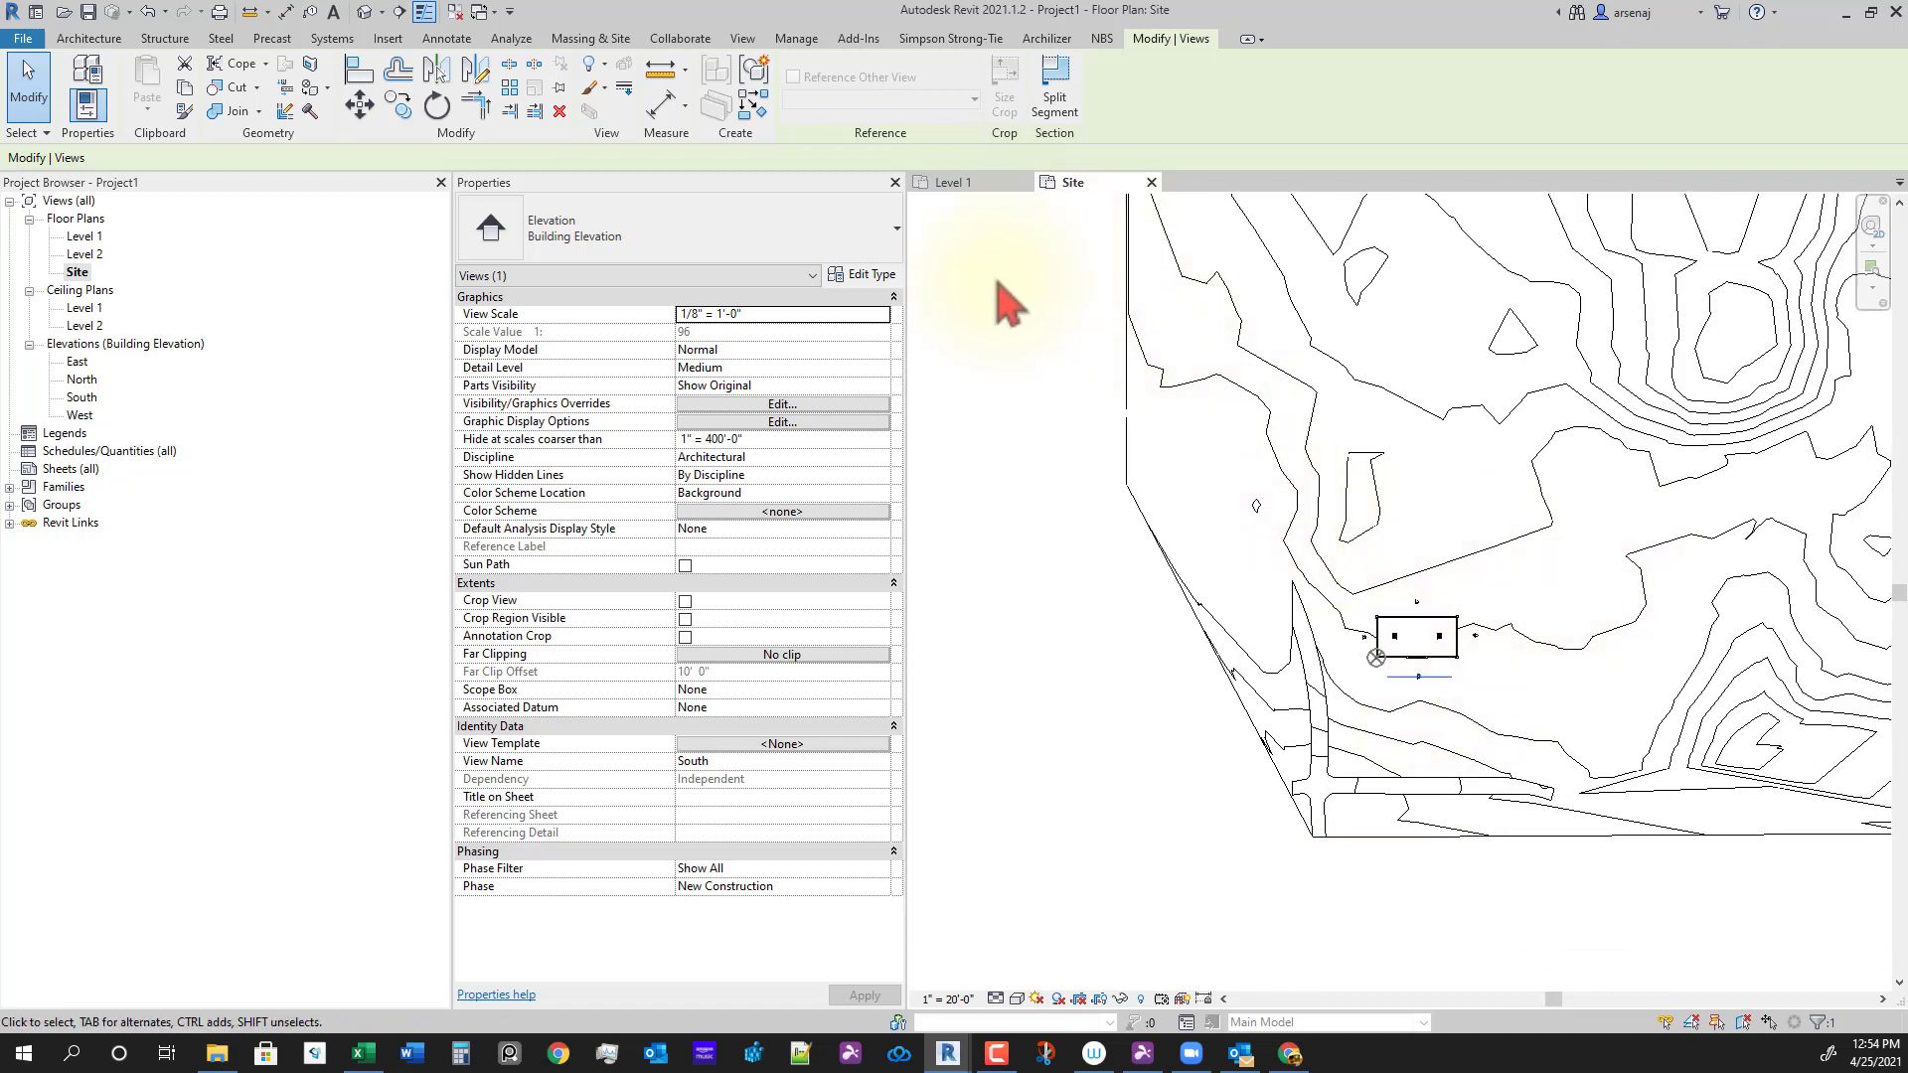
Step: Open the default 3D view and tile it beside the Site plan, with the Level 1 view closed
click(364, 12)
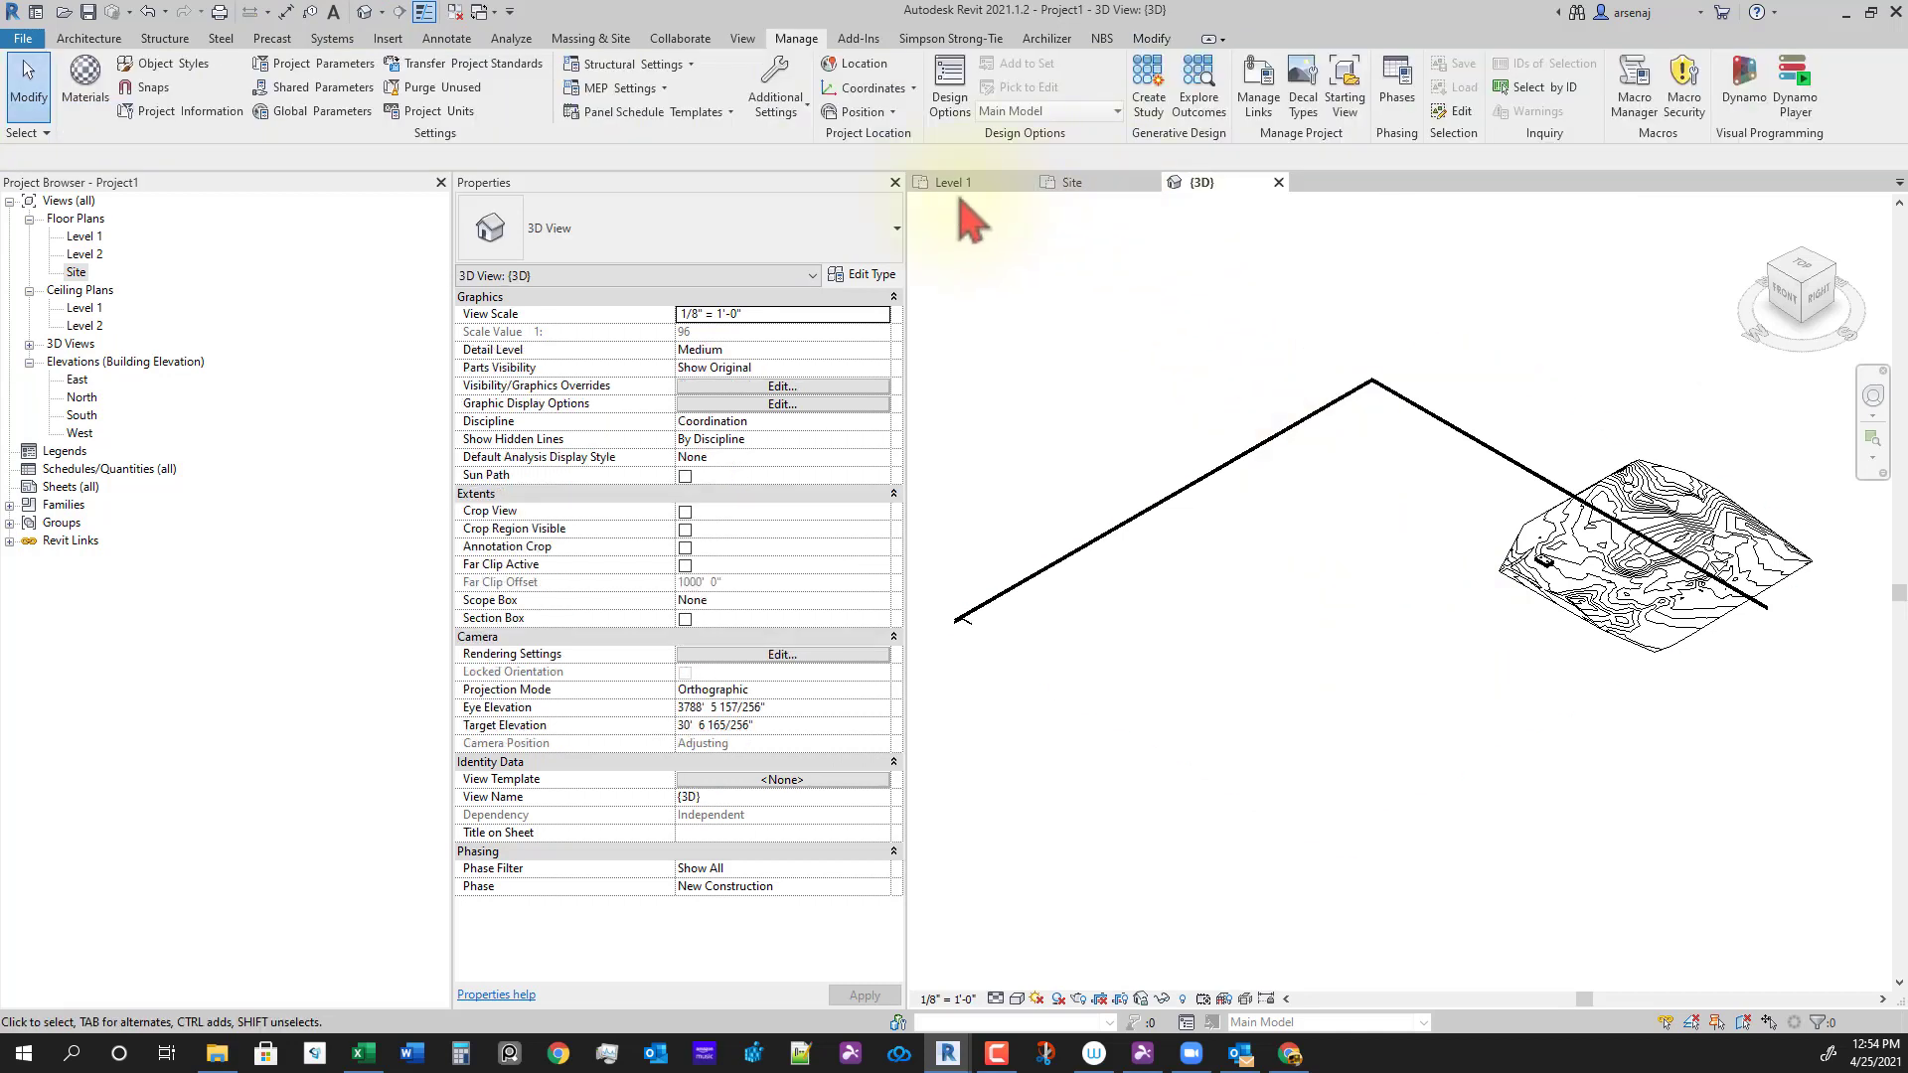
click(1025, 182)
click(949, 187)
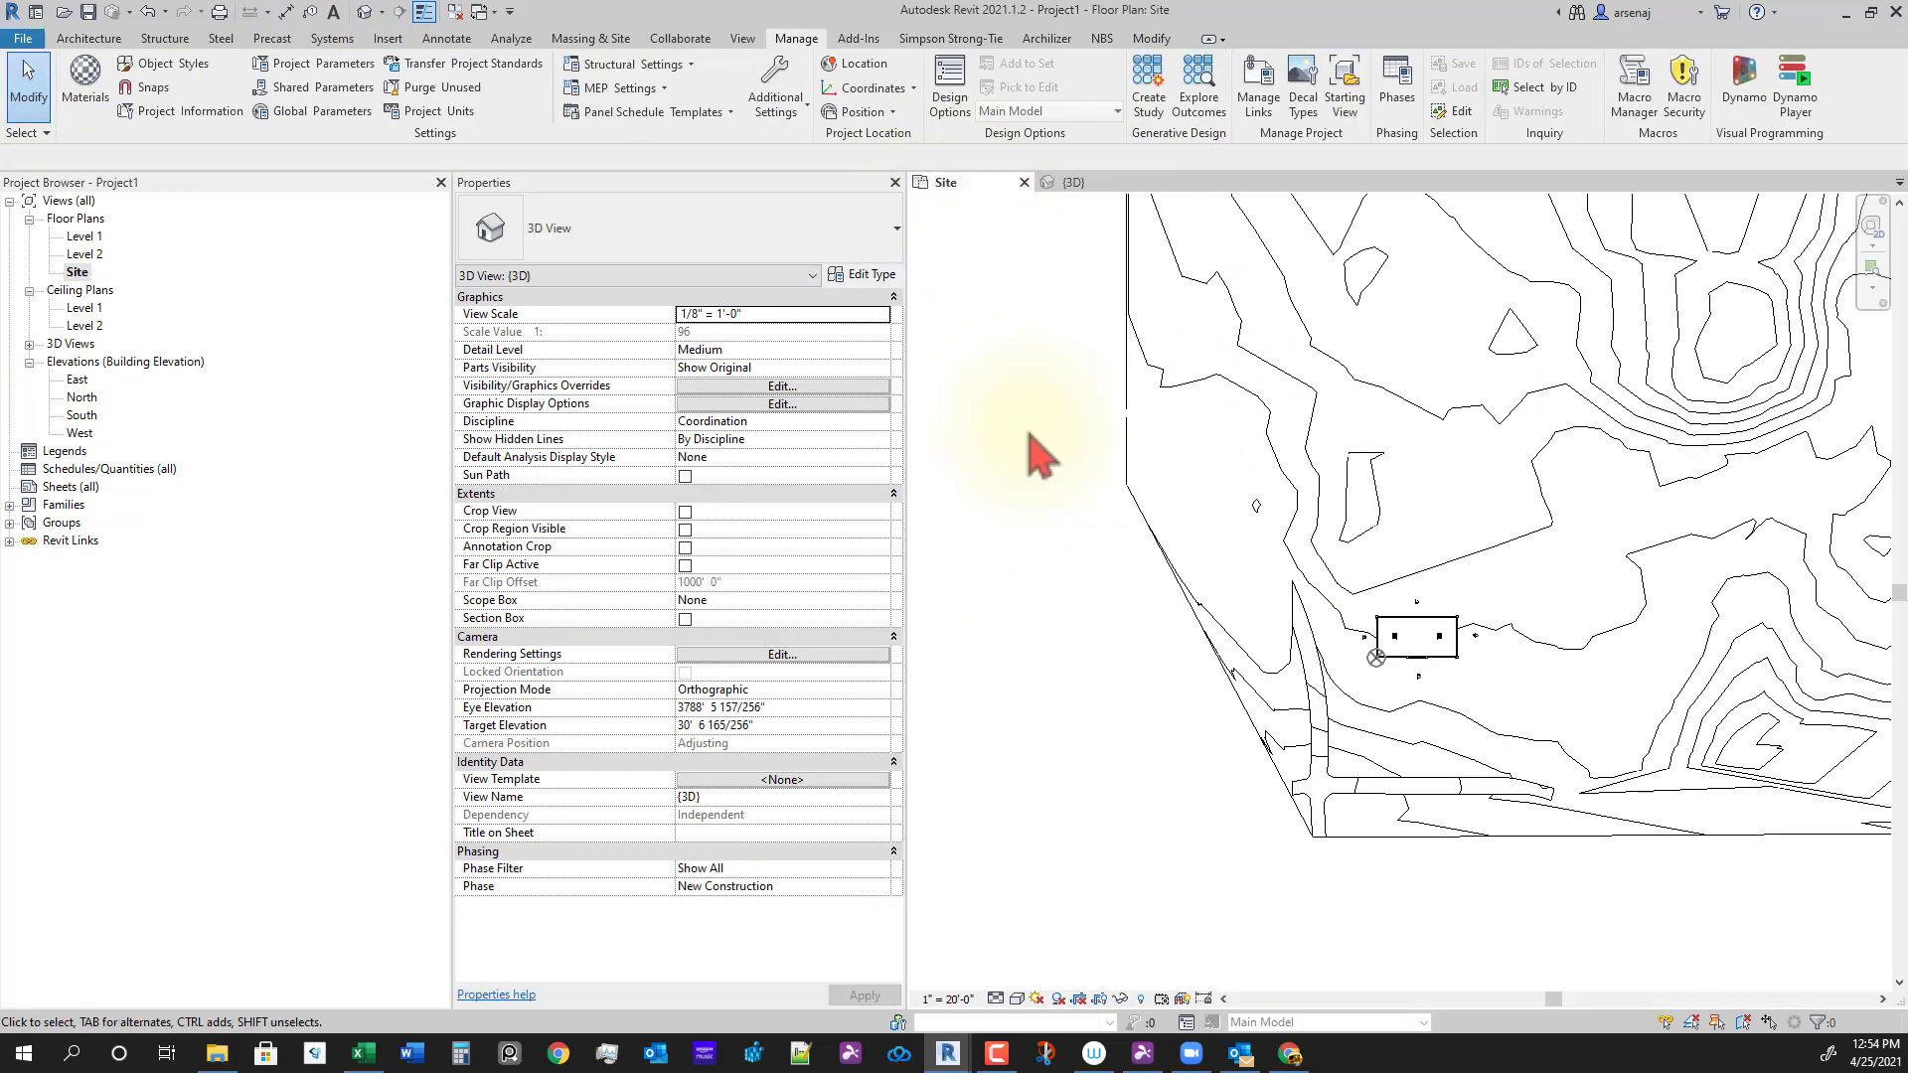
key(w)
key(t)
Step: Orient the 3D view to Top and frame the linked building to match the Site plan
scroll(1116, 755, up, 5)
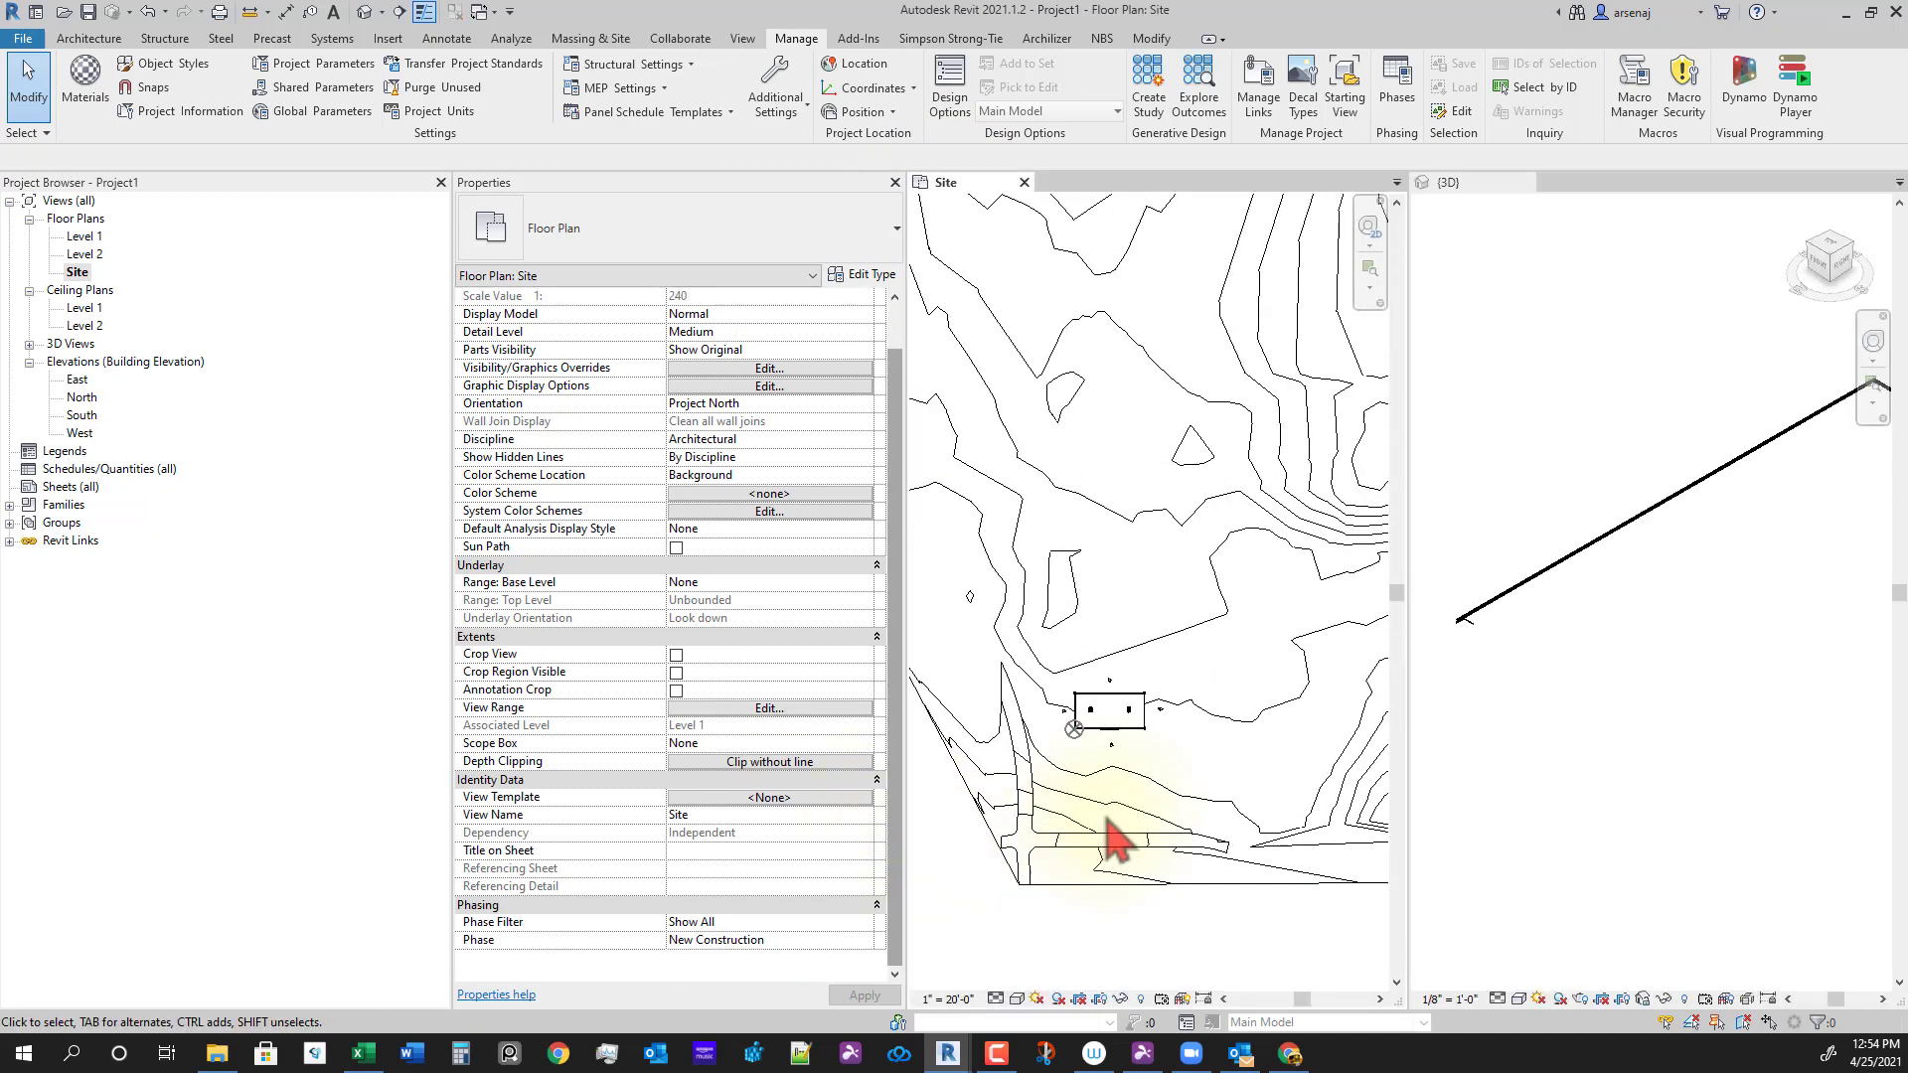
click(1101, 577)
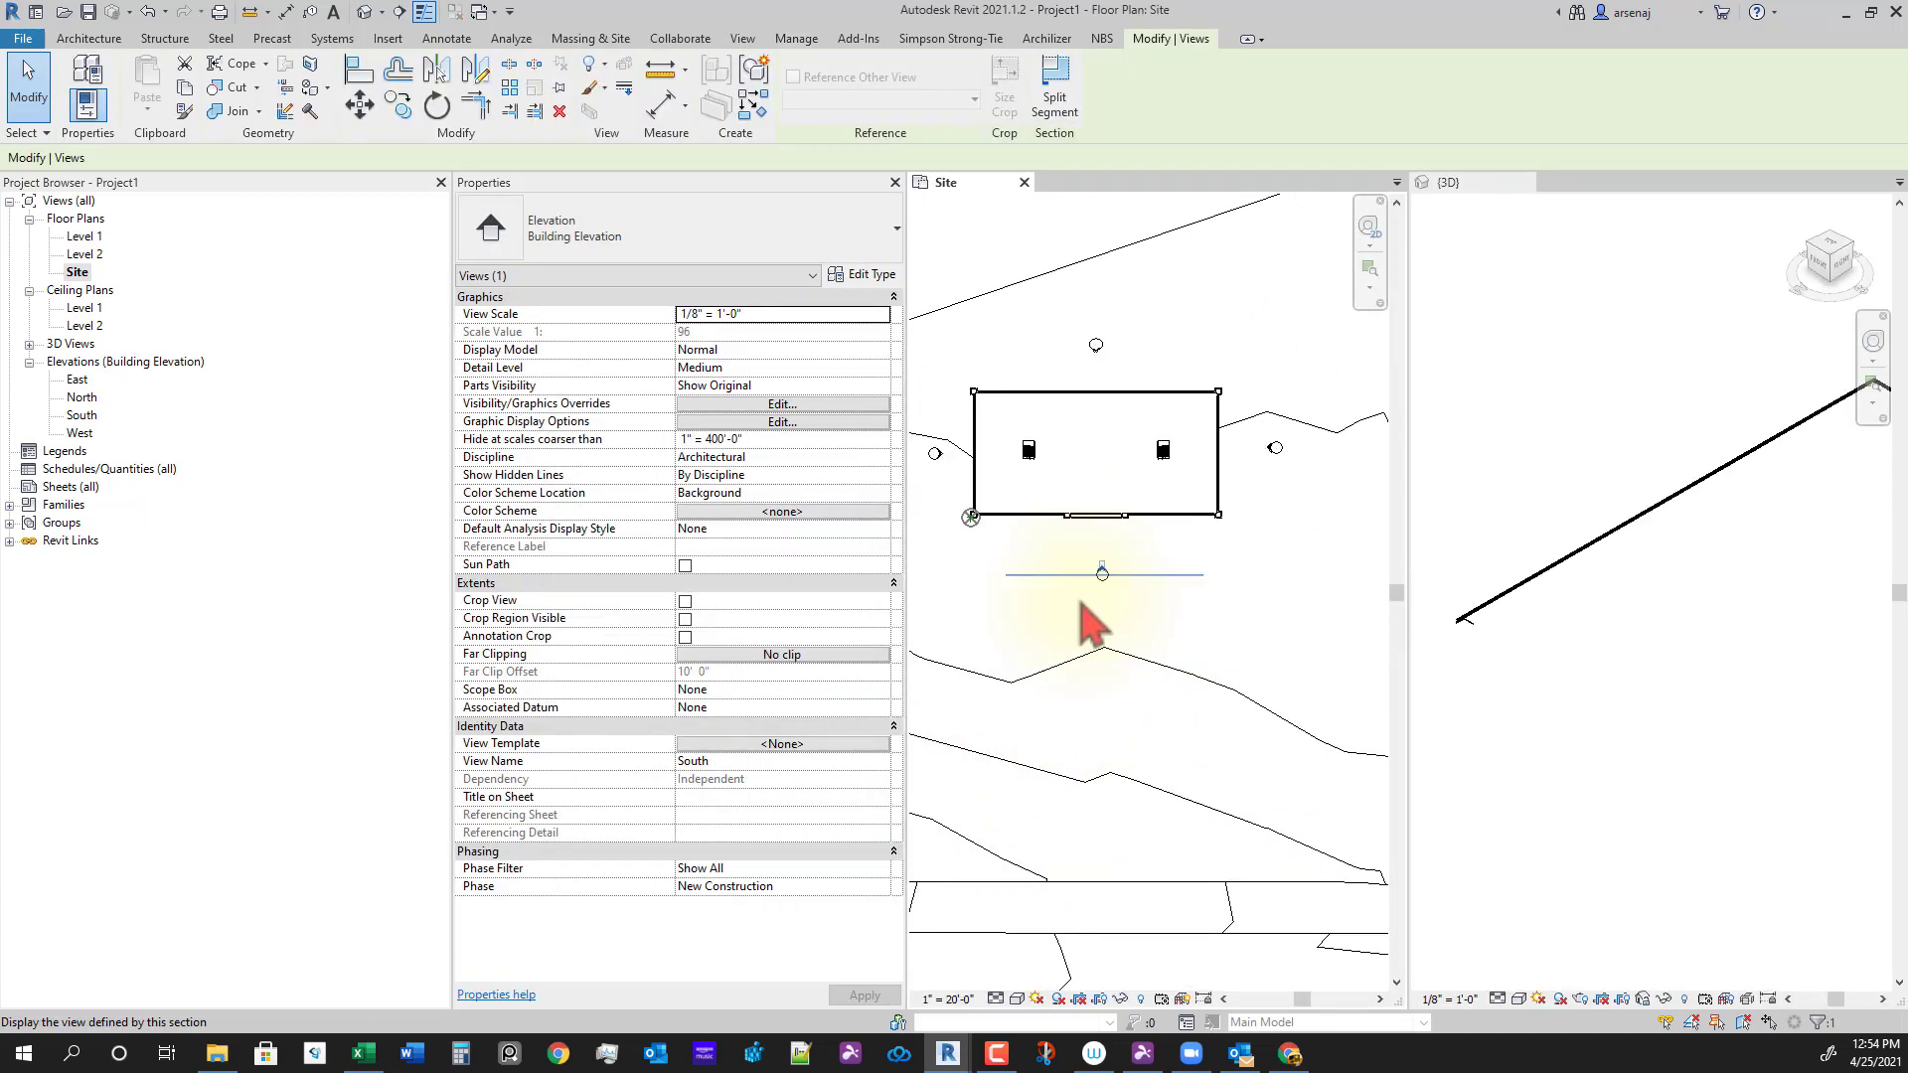
scroll(1193, 696, down, 3)
scroll(1591, 696, down, 5)
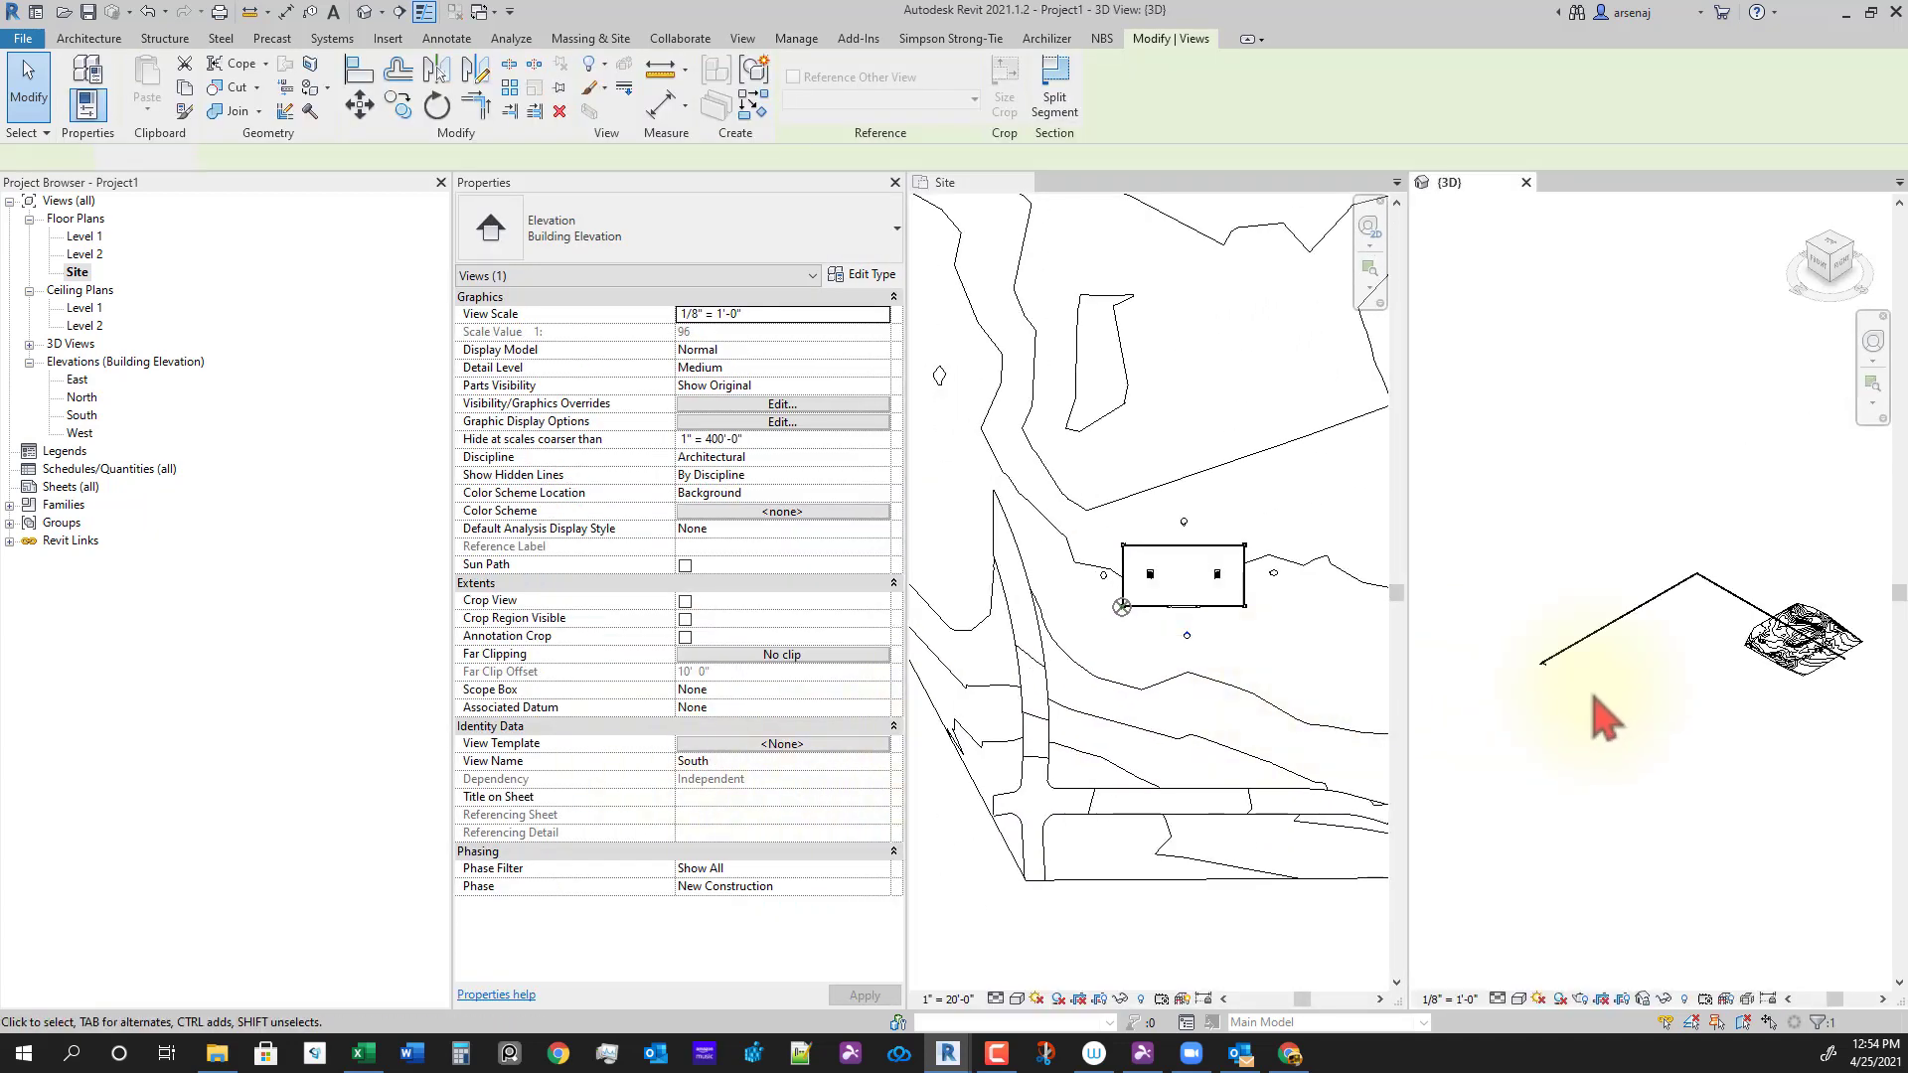
middle_drag(1650, 696, 1696, 750)
scroll(1725, 717, up, 3)
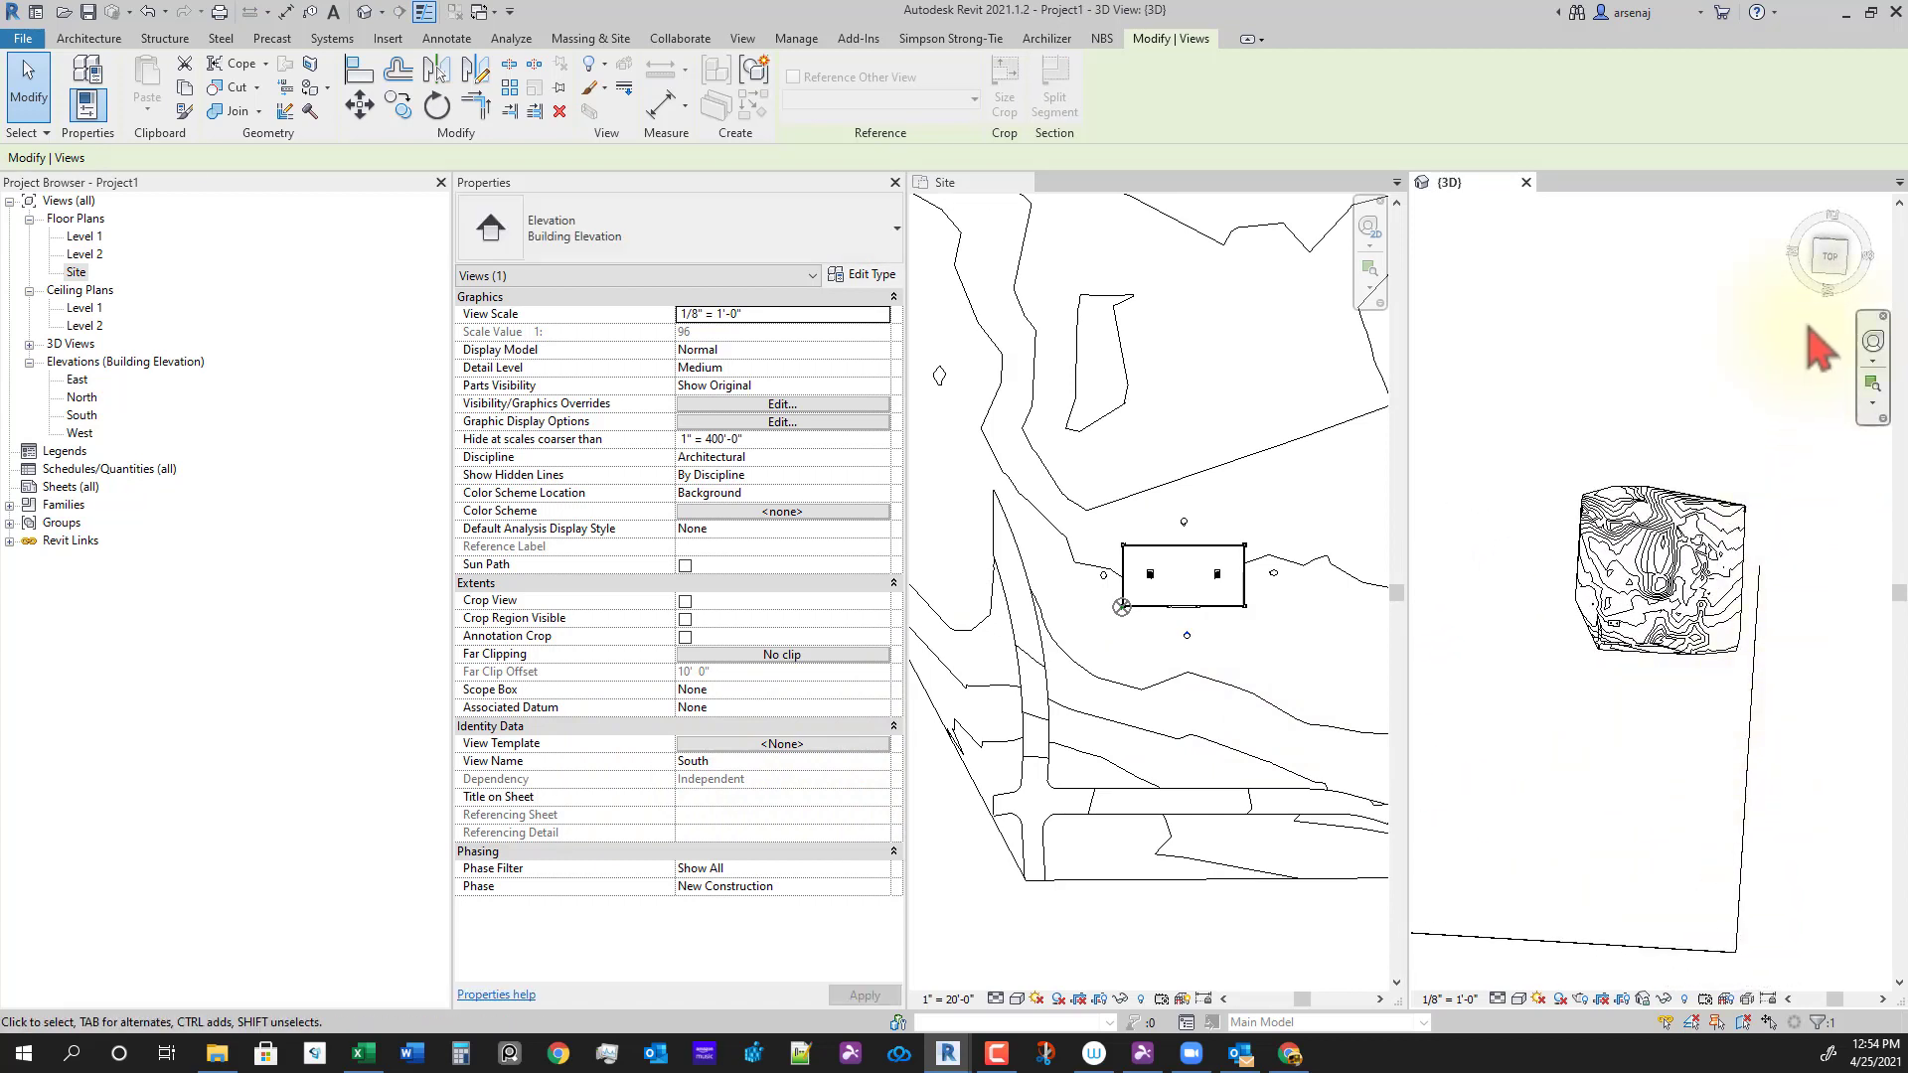
click(1830, 254)
scroll(1652, 586, up, 1)
middle_drag(1652, 586, 1716, 508)
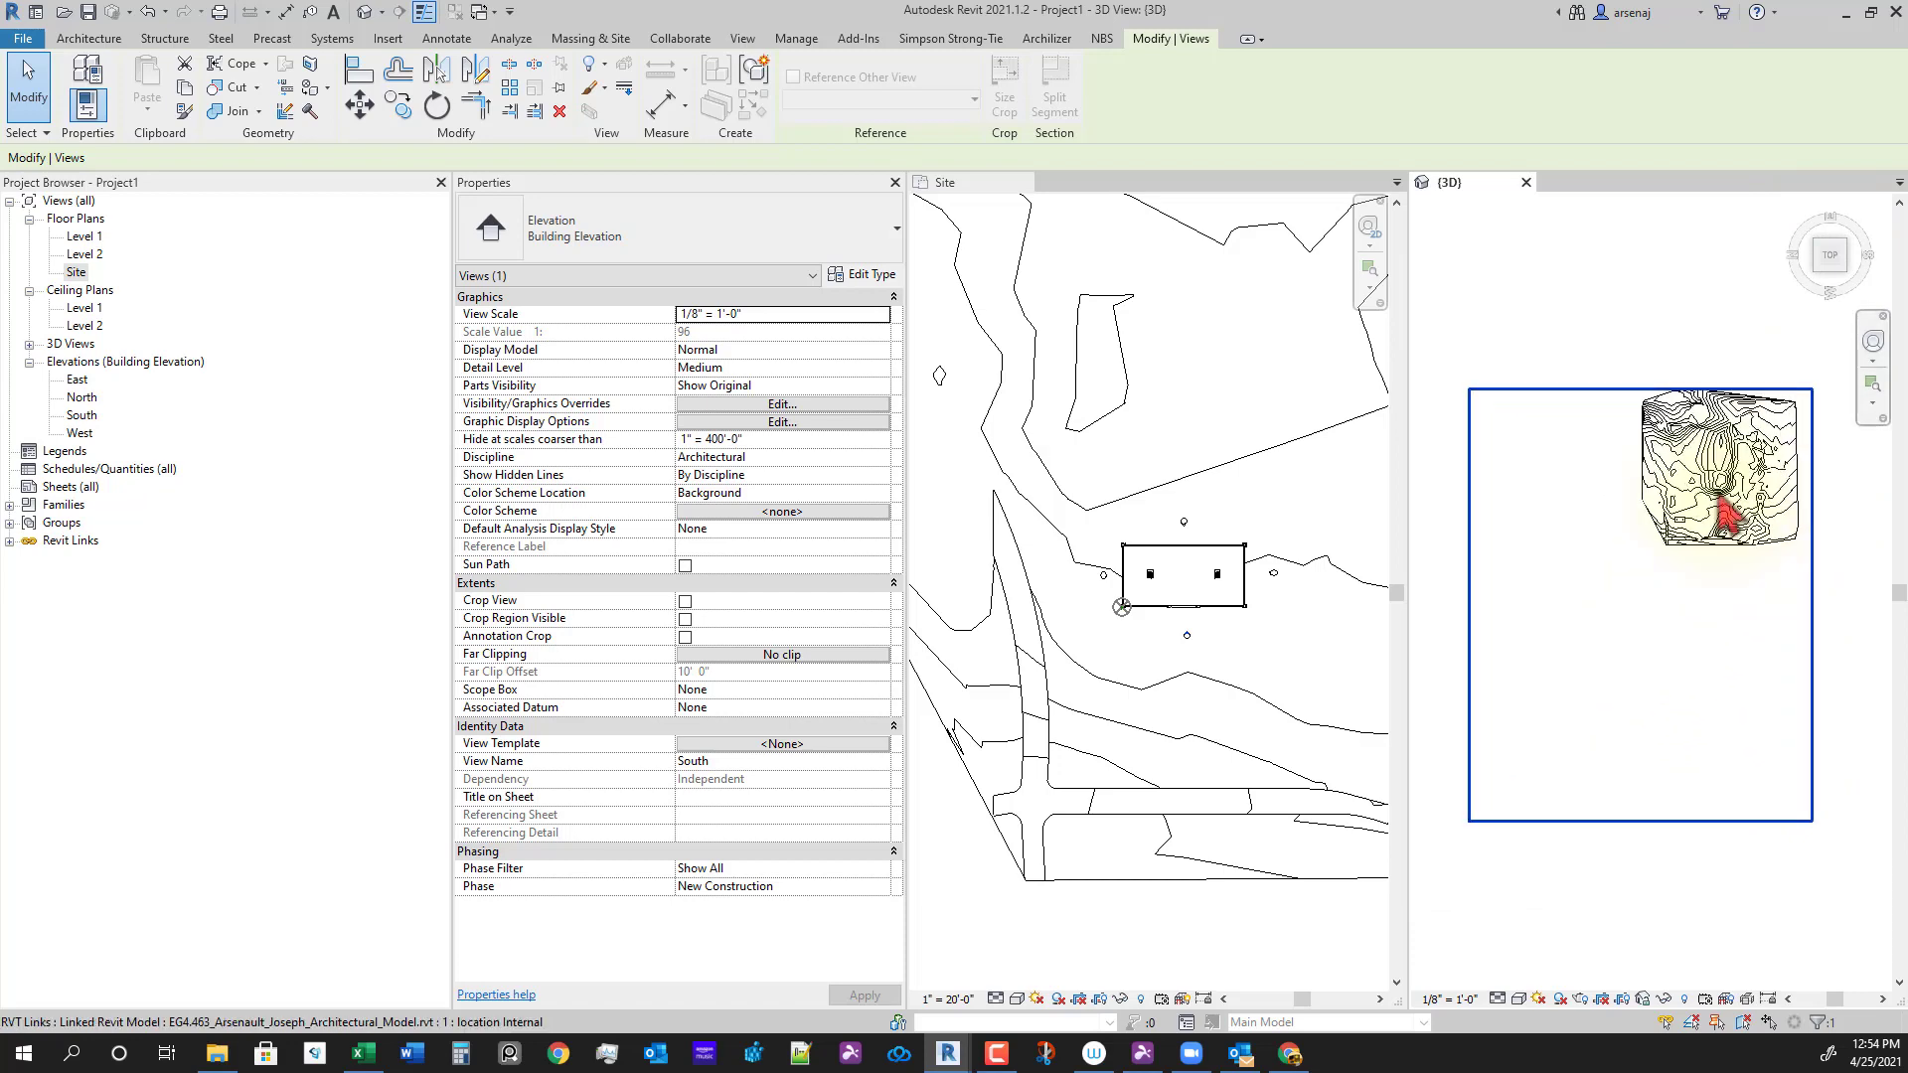
scroll(1716, 509, up, 3)
scroll(1615, 608, up, 2)
middle_drag(1622, 614, 1507, 801)
scroll(1572, 704, up, 2)
middle_drag(1572, 703, 1789, 581)
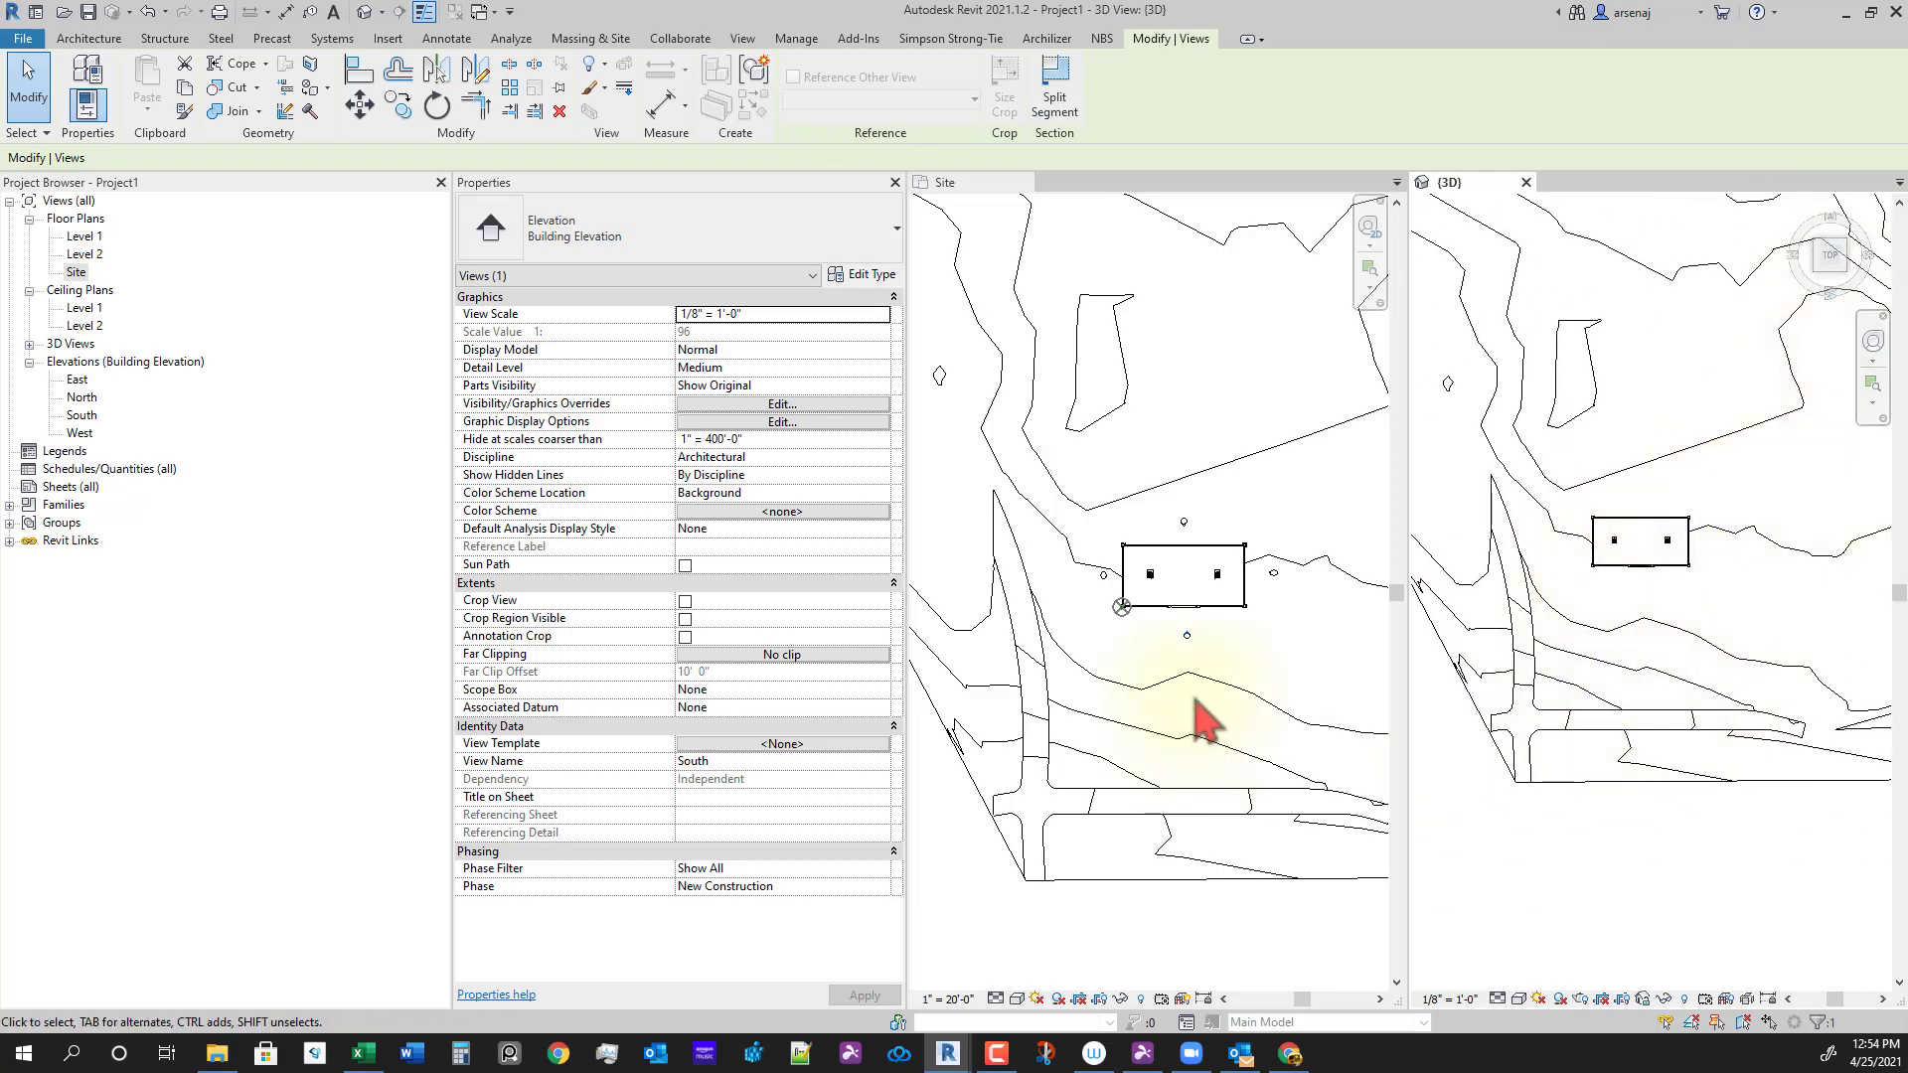
Step: Open the South elevation from its marker and enable Crop View and Crop Region Visible
scroll(1231, 694, up, 2)
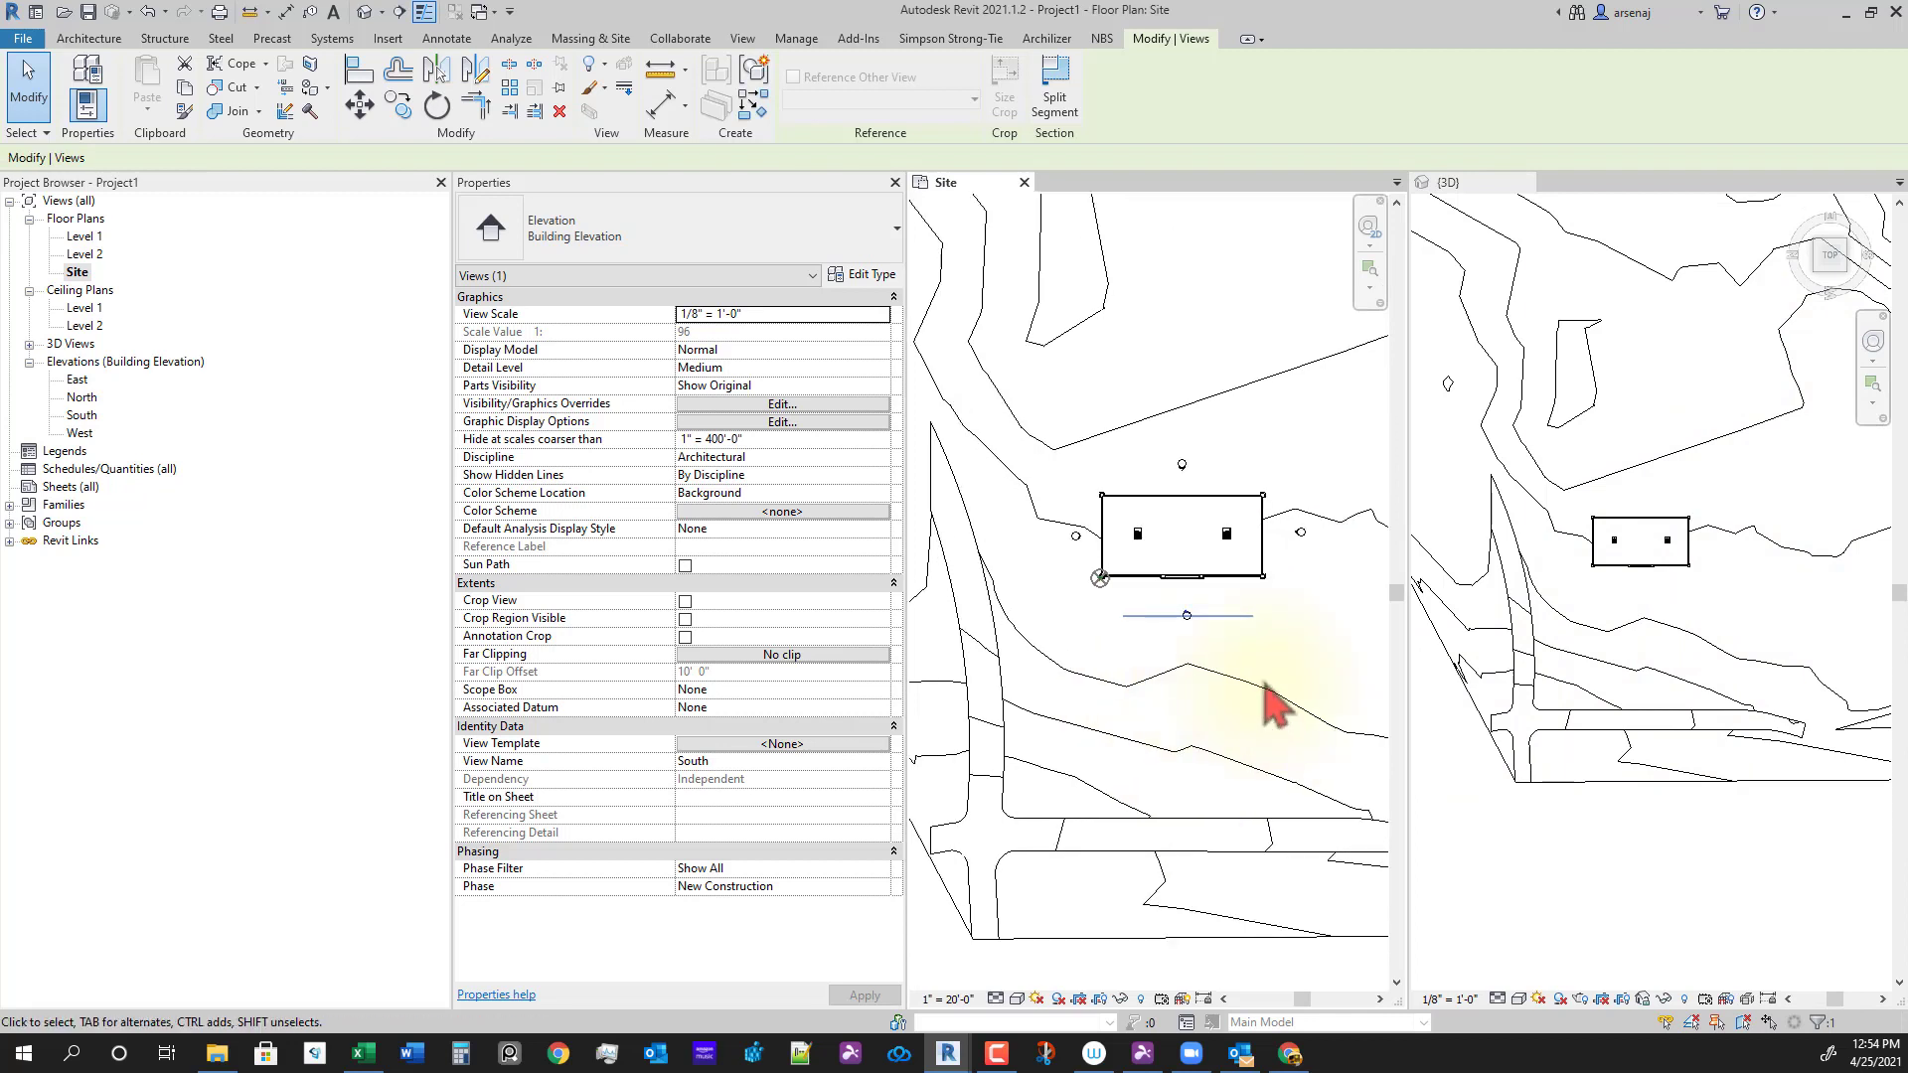
scroll(1212, 651, up, 2)
scroll(1176, 664, up, 1)
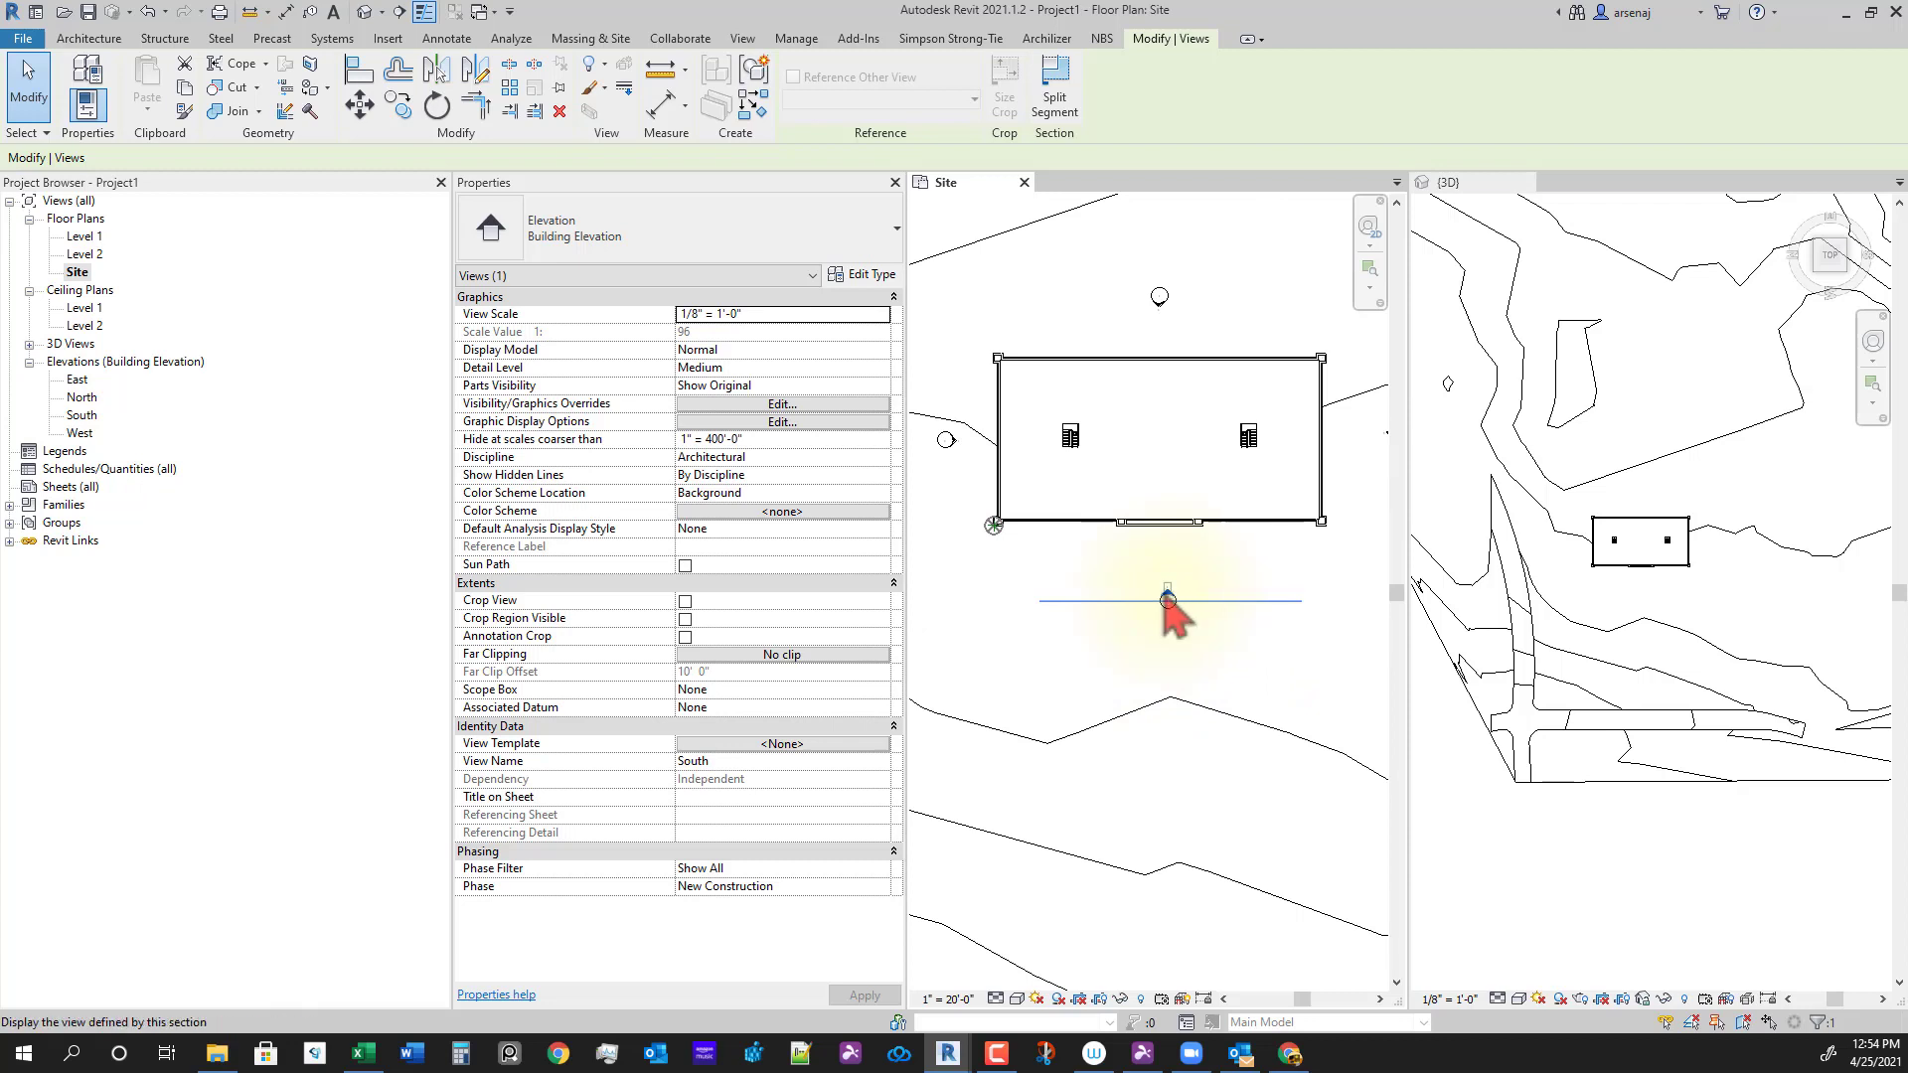
double_click(1168, 600)
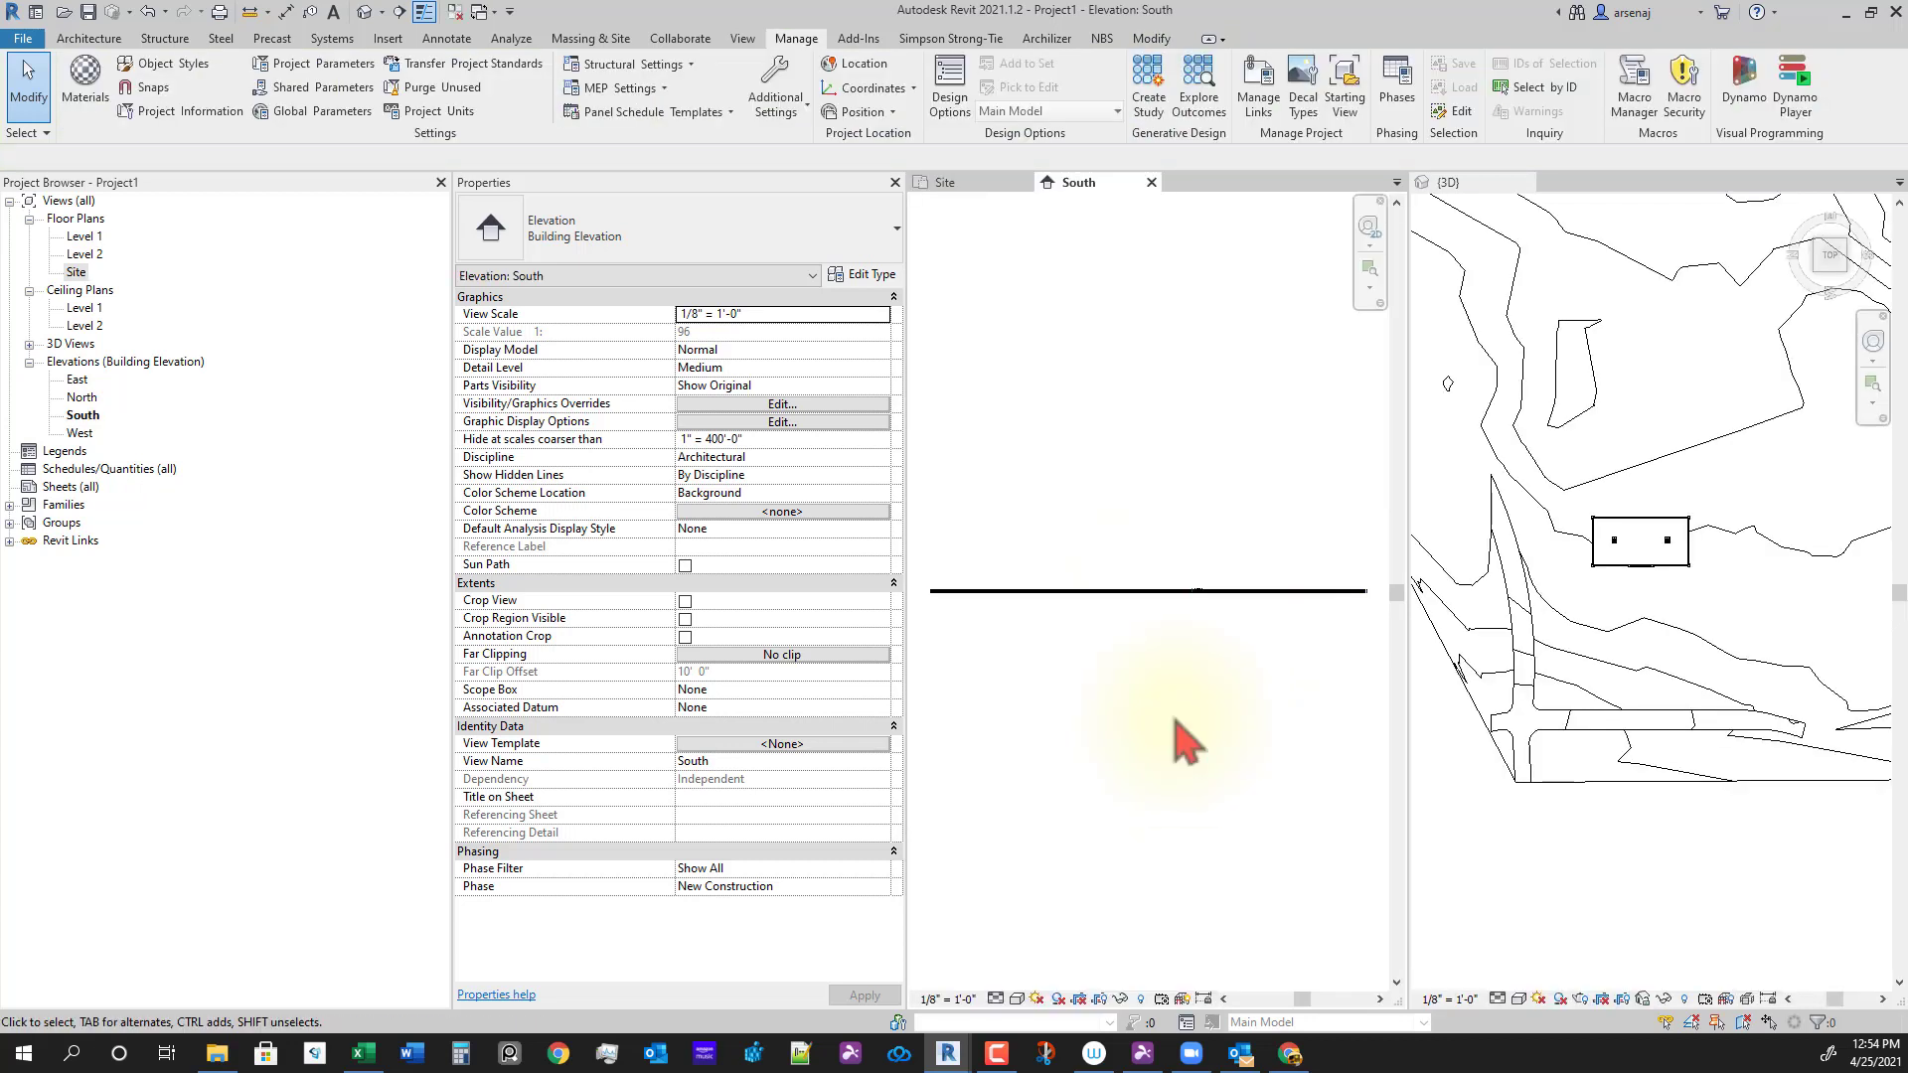
scroll(1183, 637, up, 5)
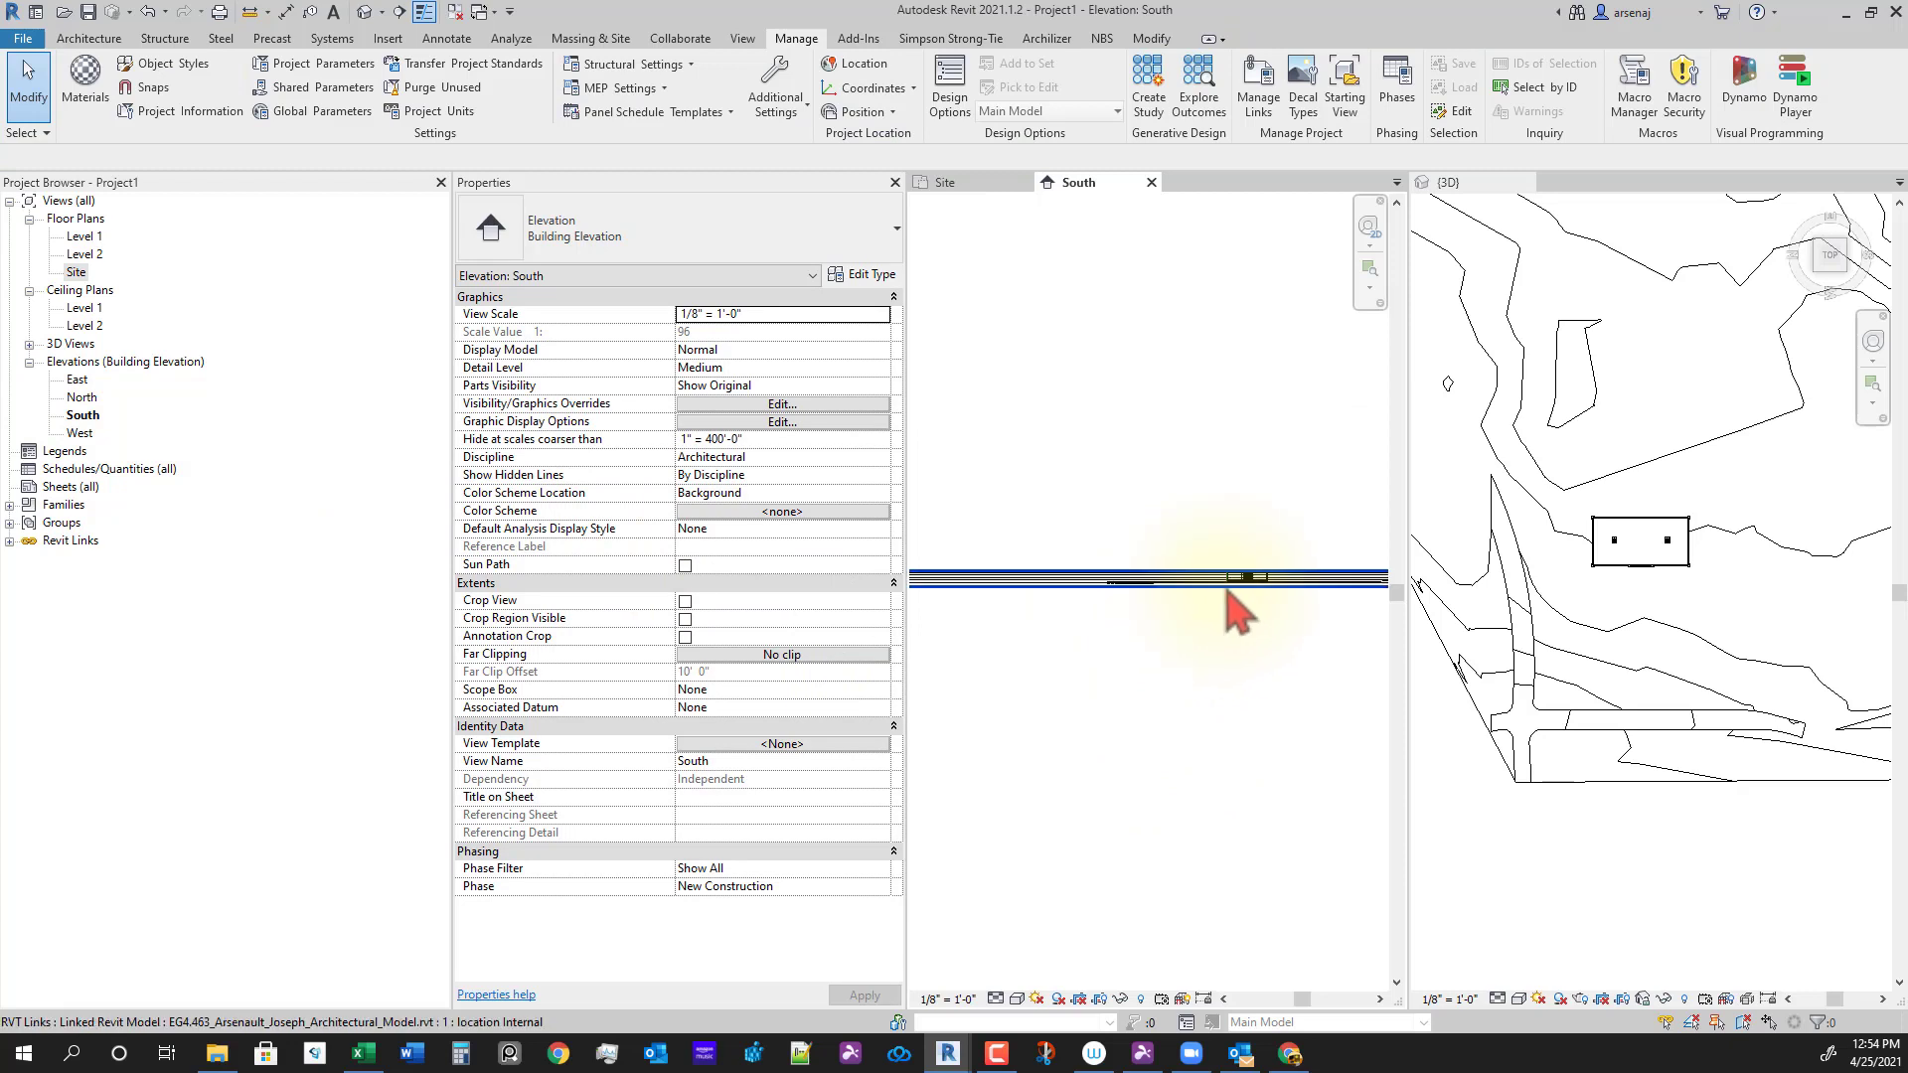
scroll(1191, 601, down, 5)
middle_drag(1188, 586, 1235, 647)
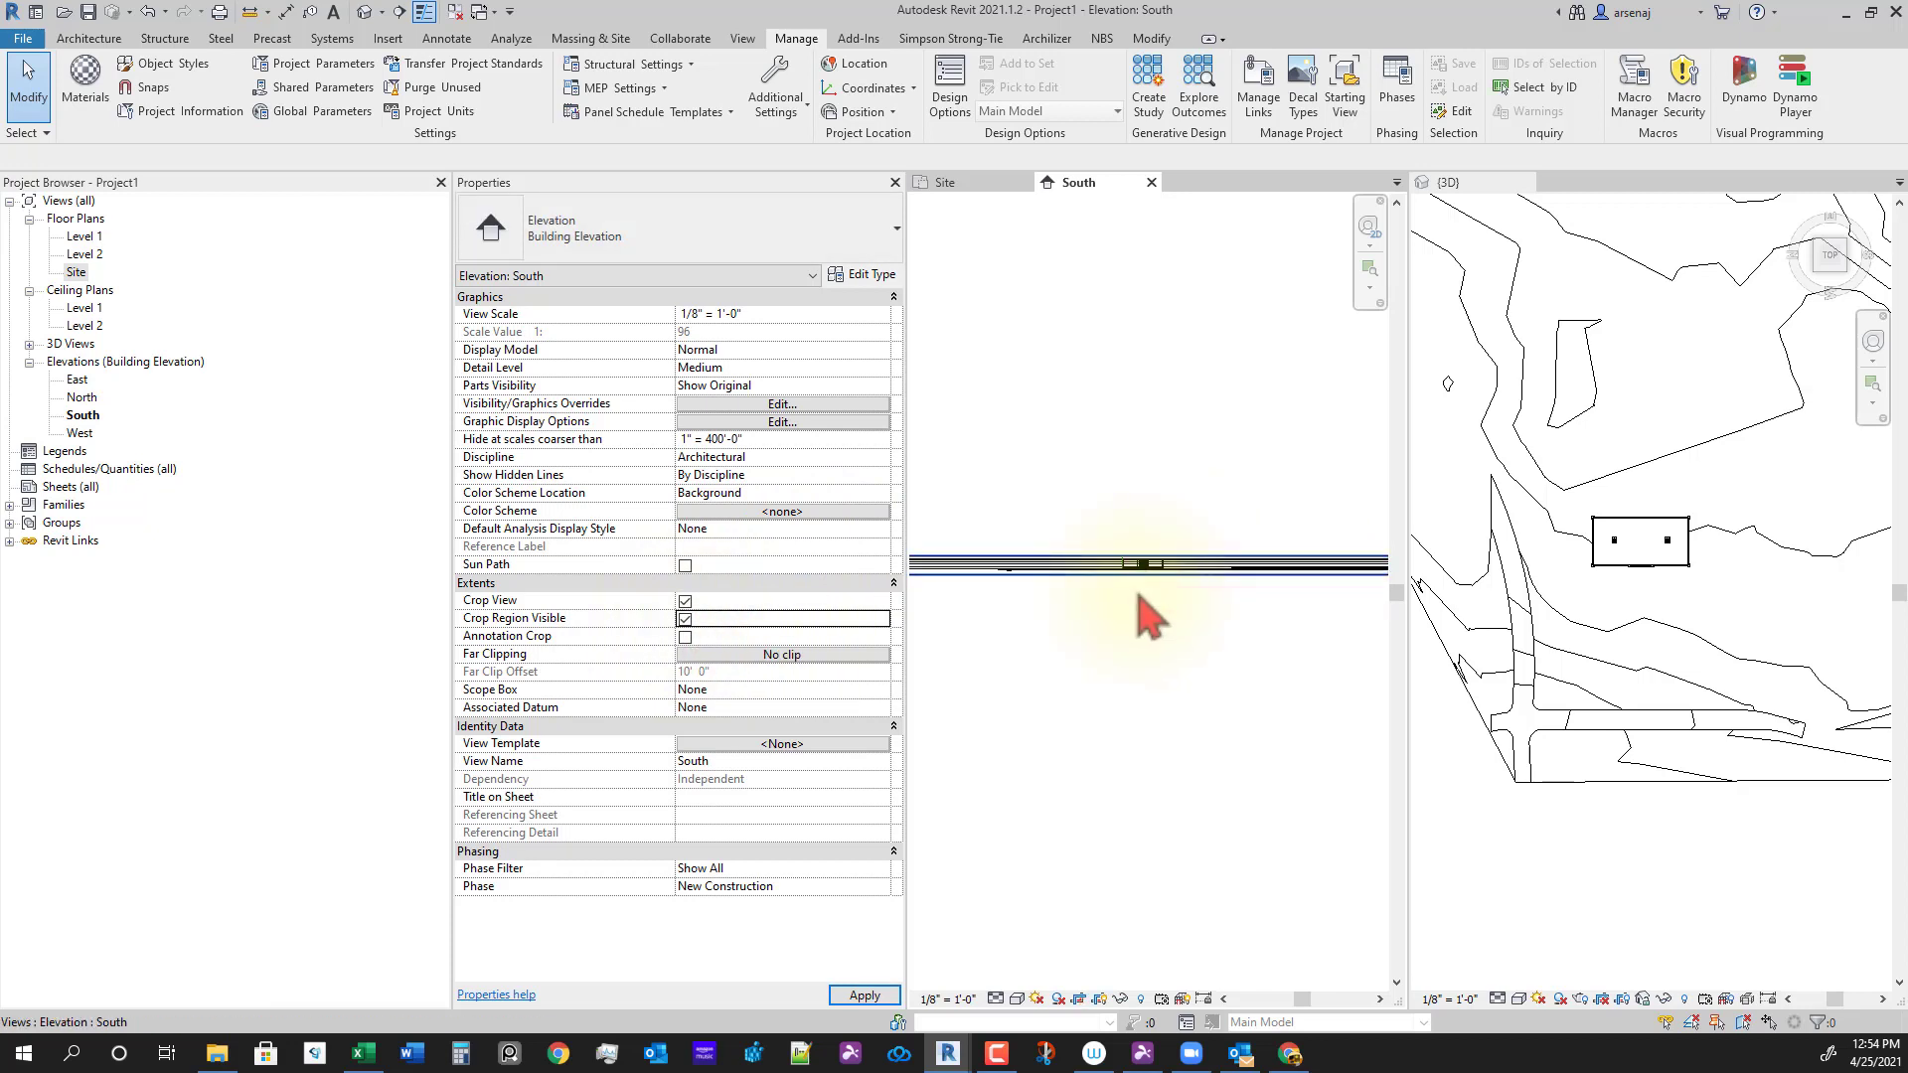
Step: Redraw the South elevation's crop region as a rectangle about 232' by 76' around the linked building
scroll(1143, 582, up, 4)
double_click(1175, 571)
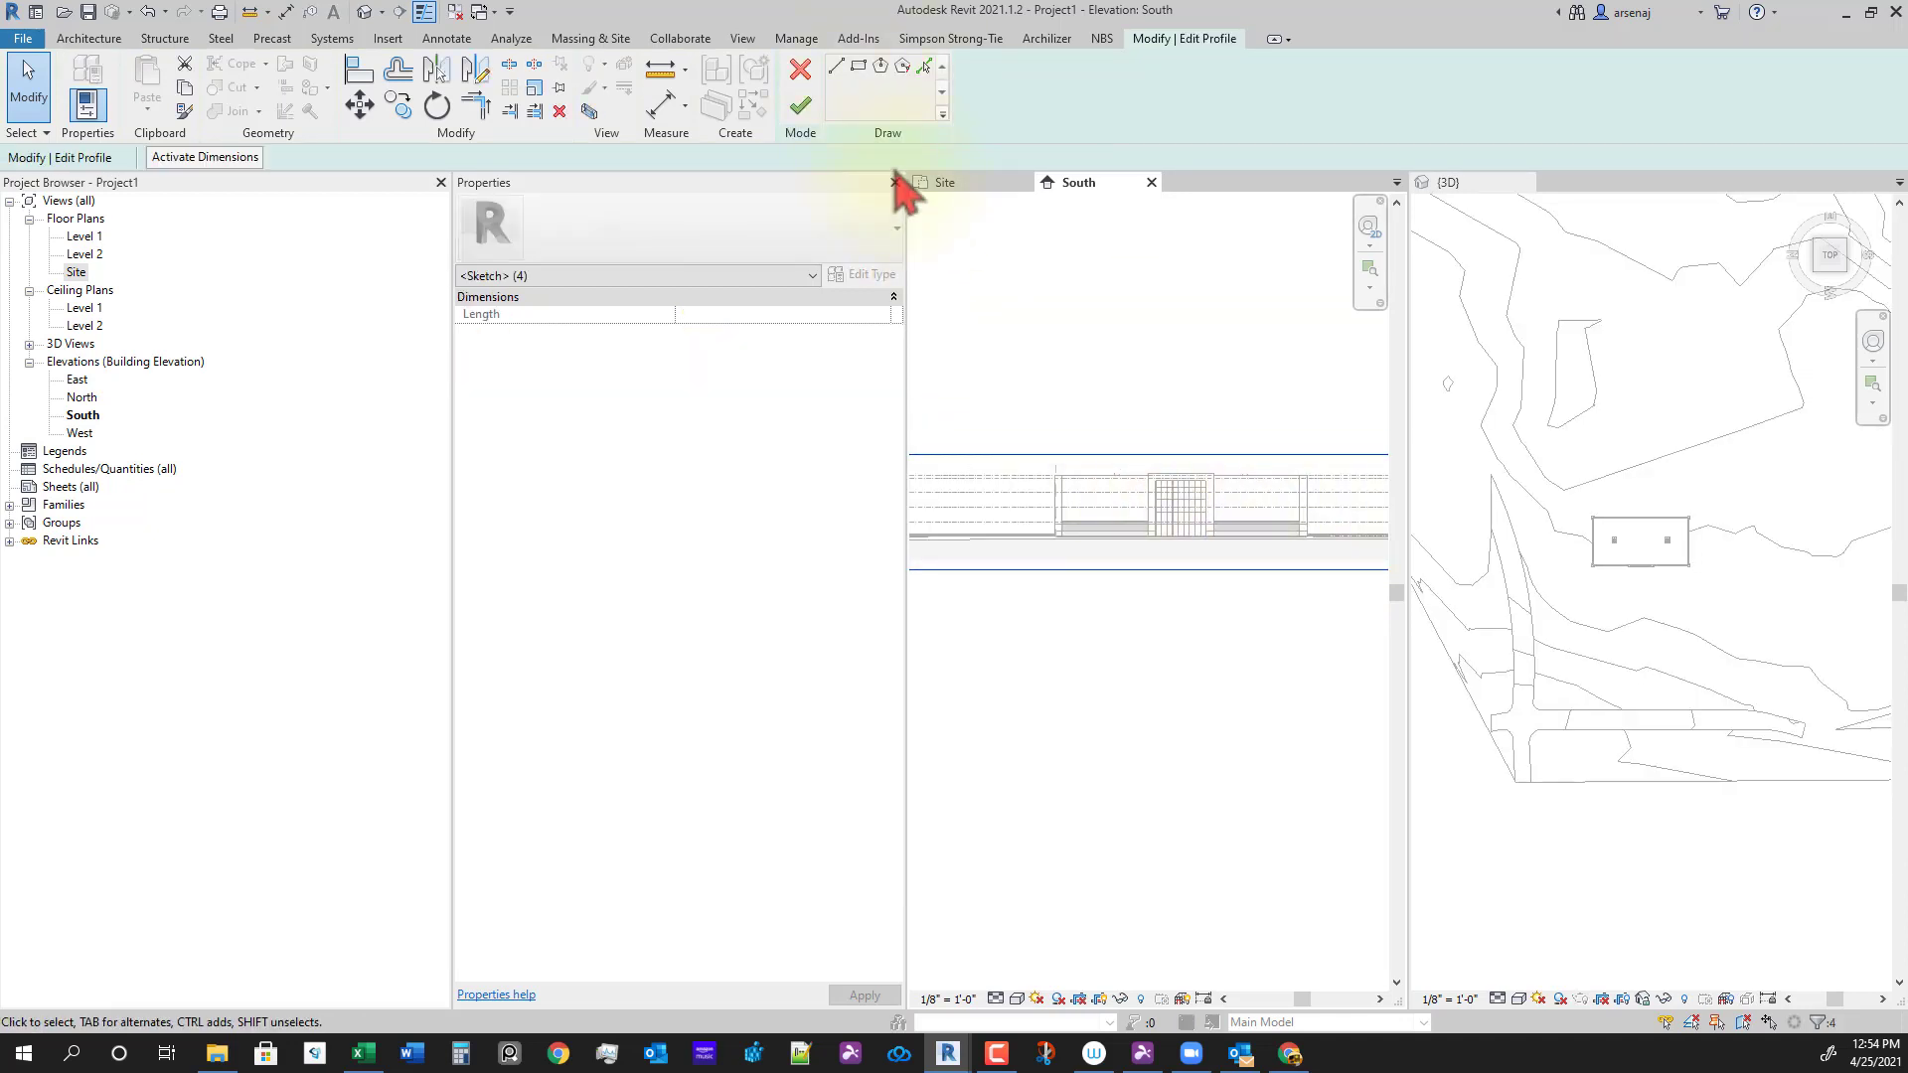
key(Escape)
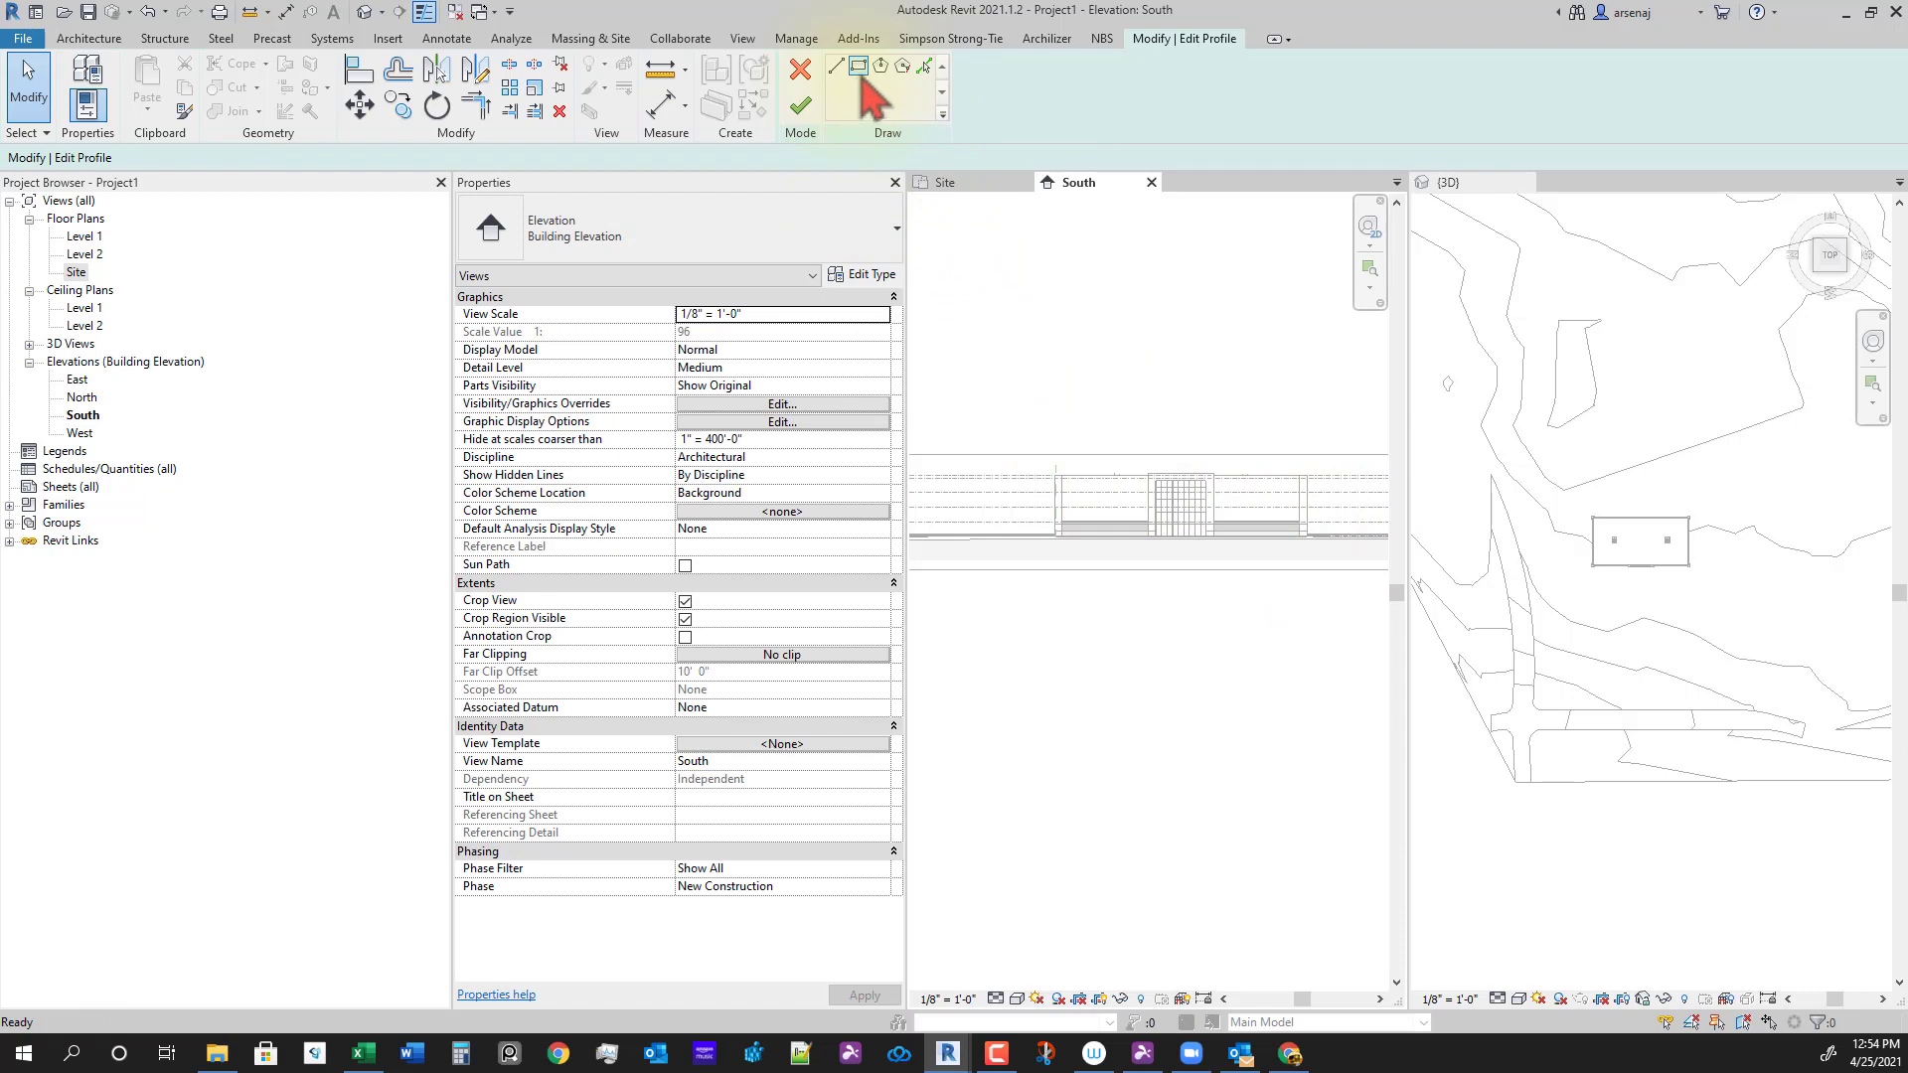
scroll(1056, 509, up, 3)
middle_drag(1050, 487, 986, 405)
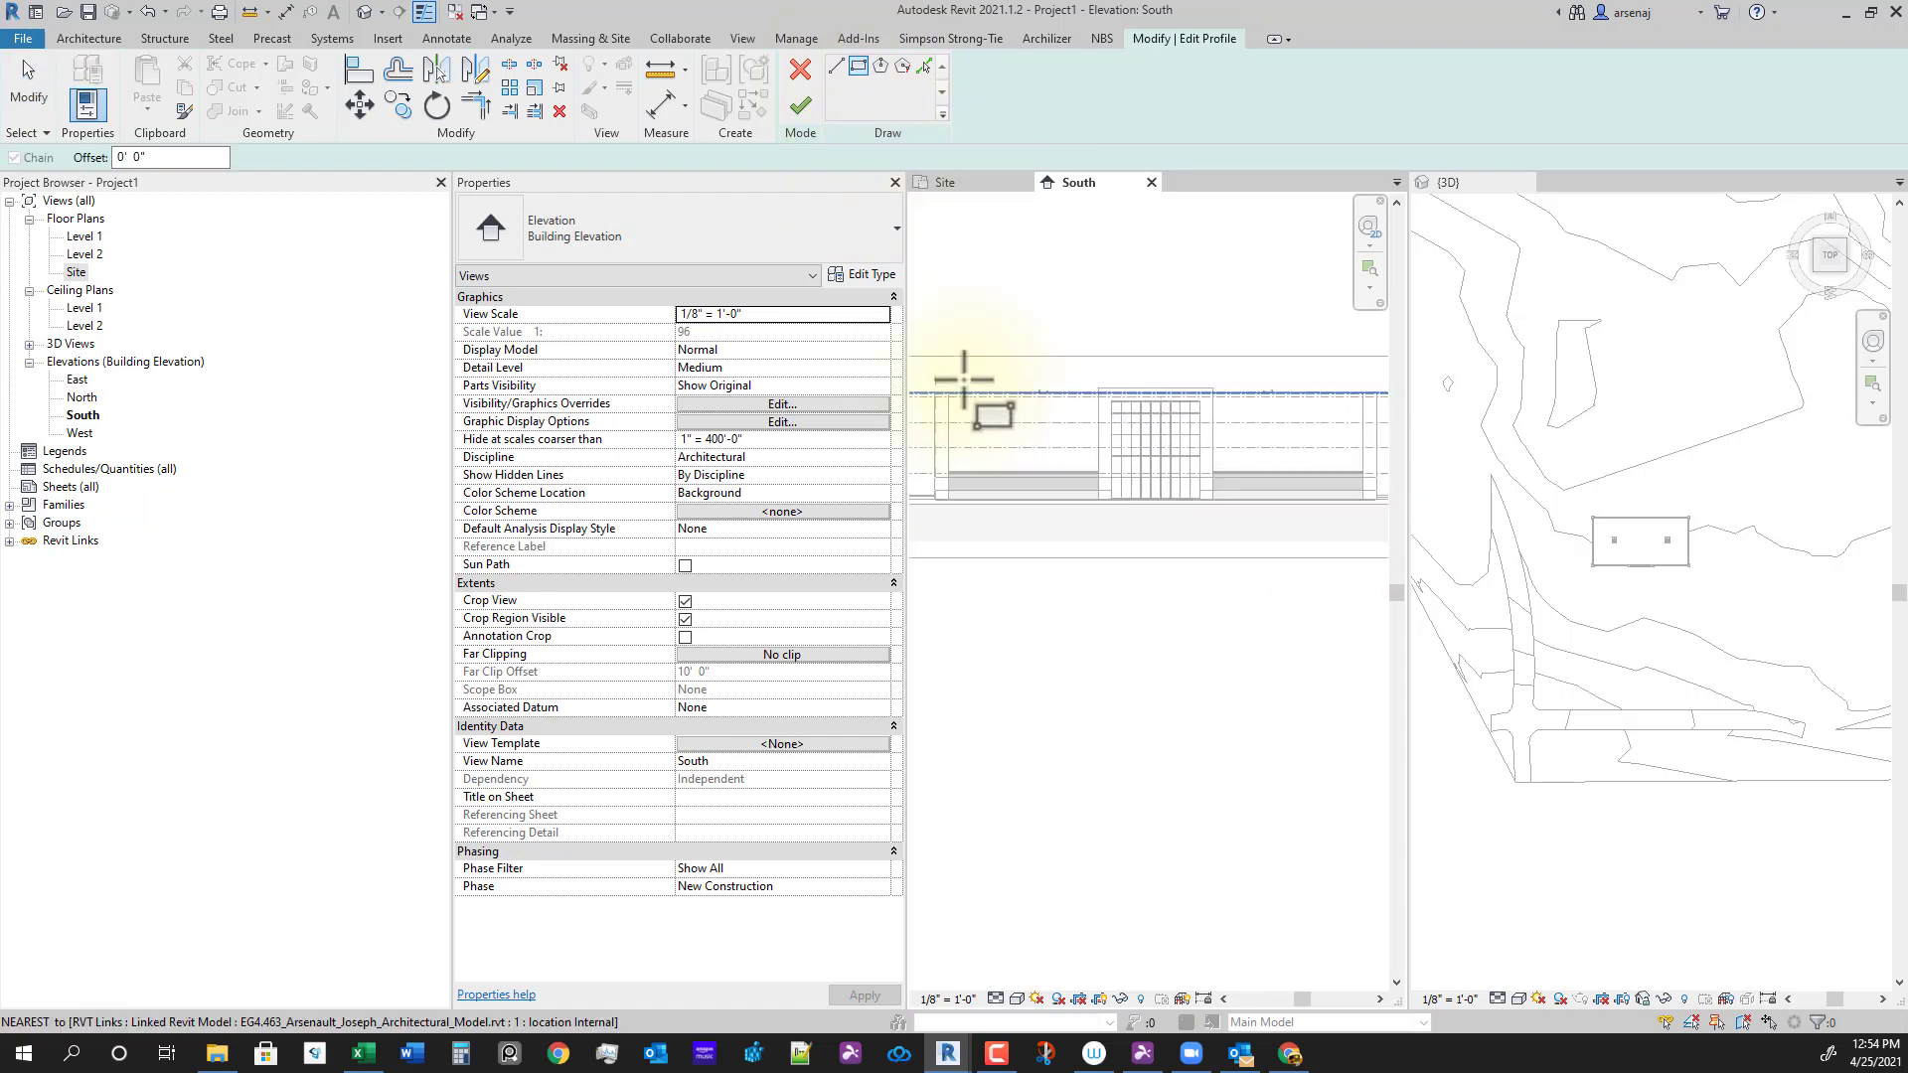
scroll(926, 367, down, 1)
click(915, 360)
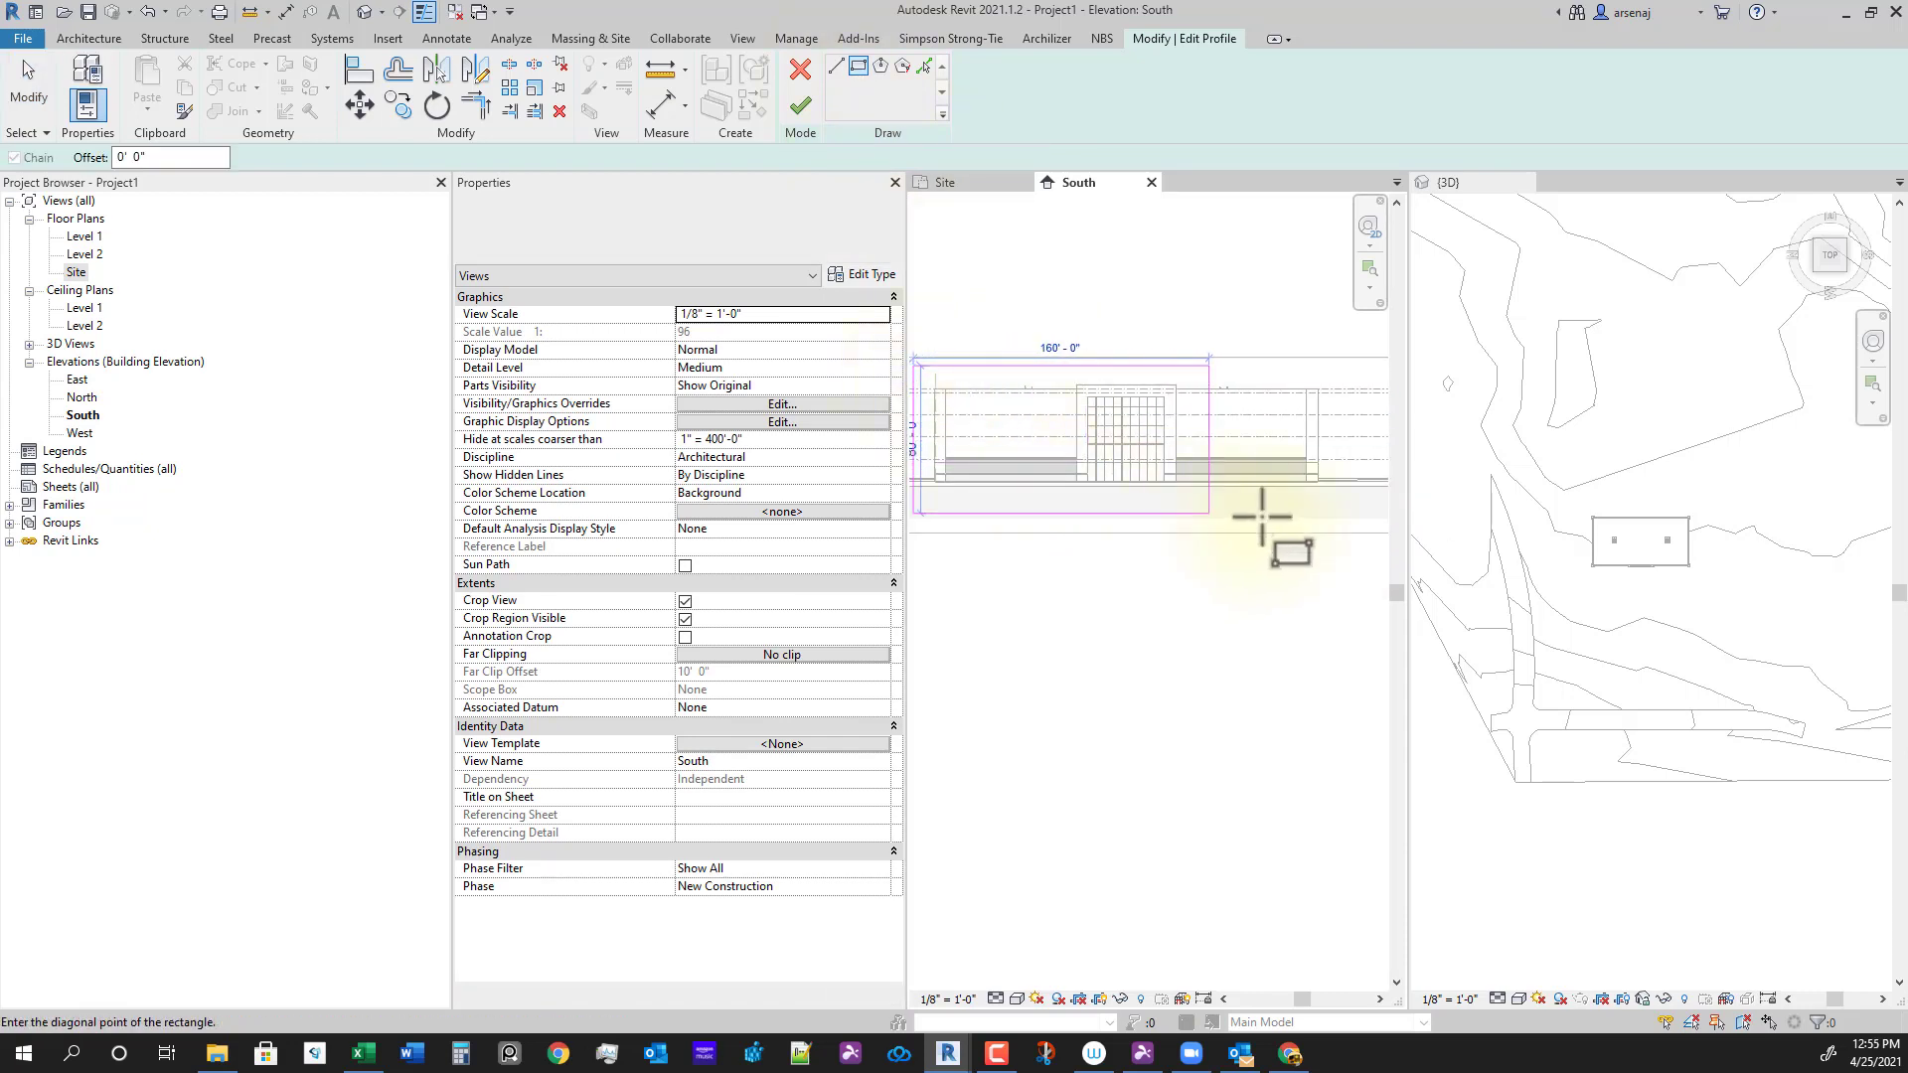
click(1344, 507)
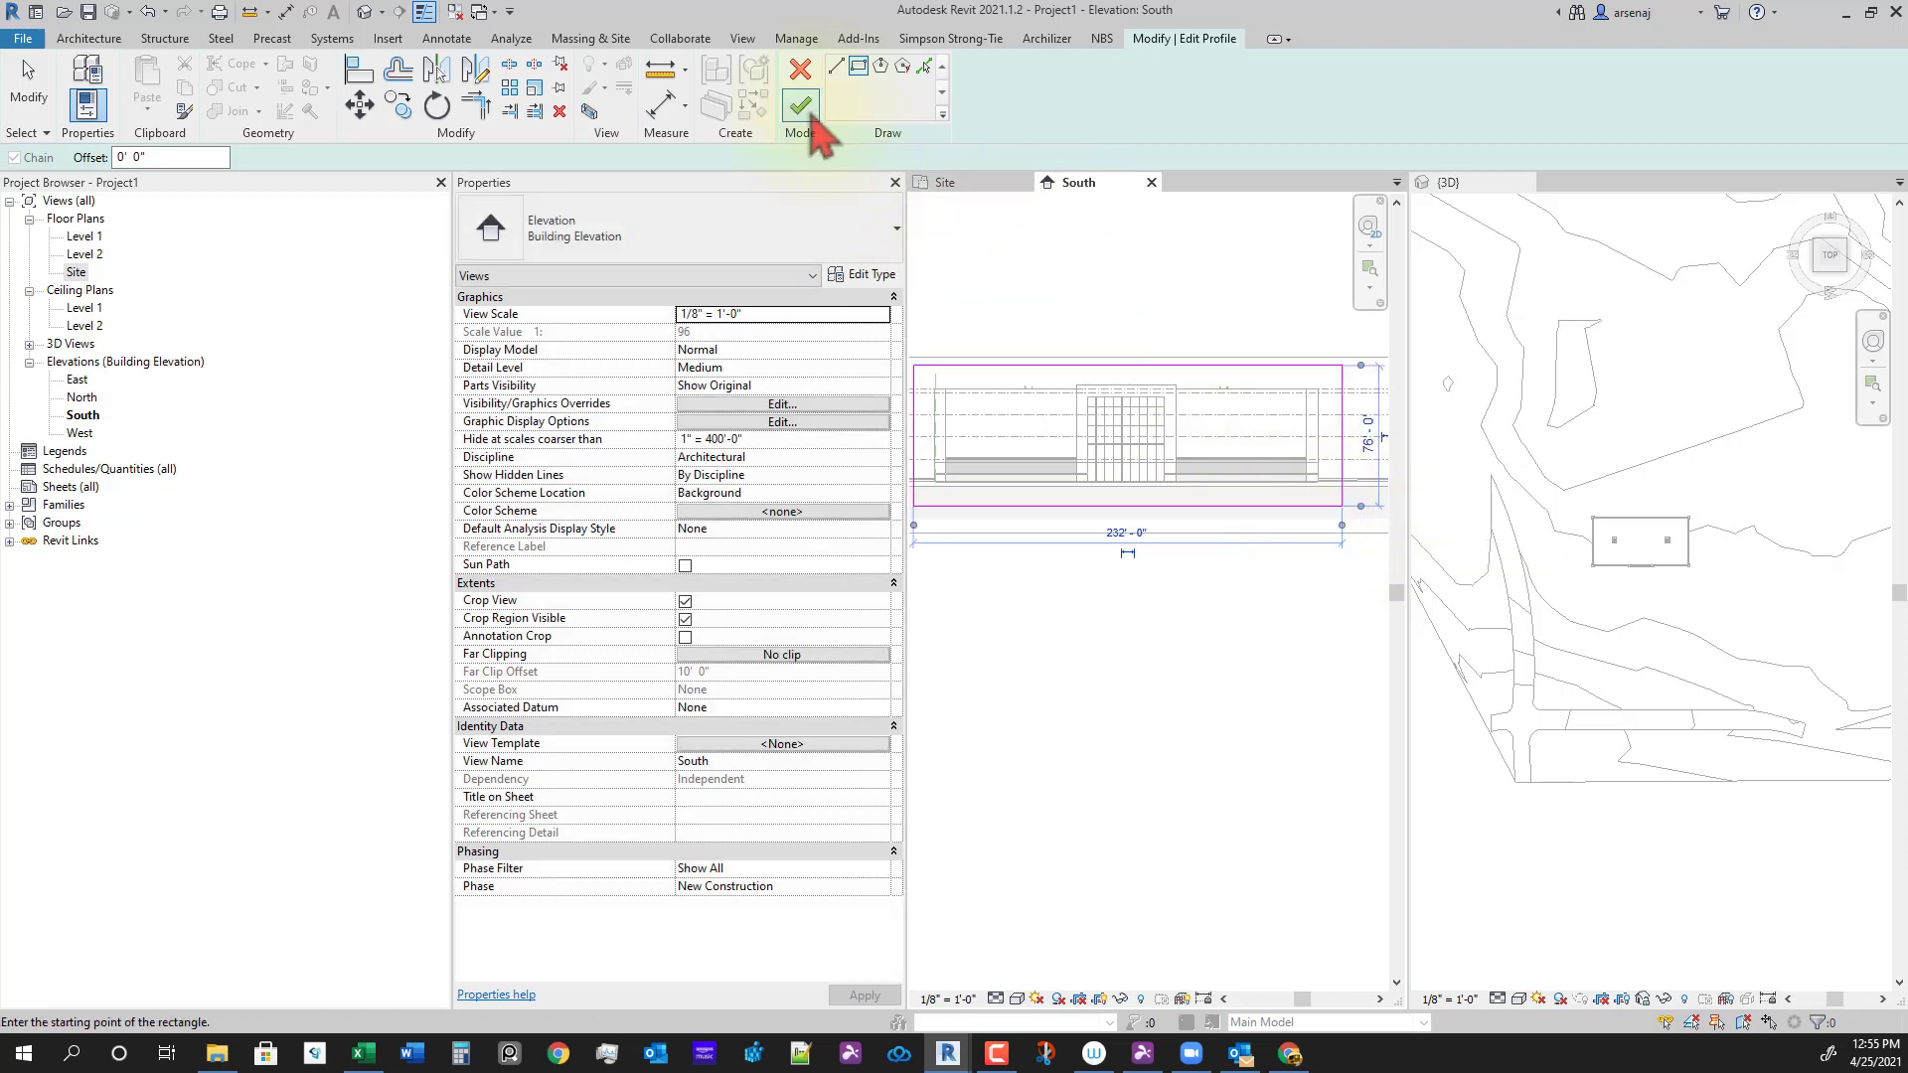
click(801, 106)
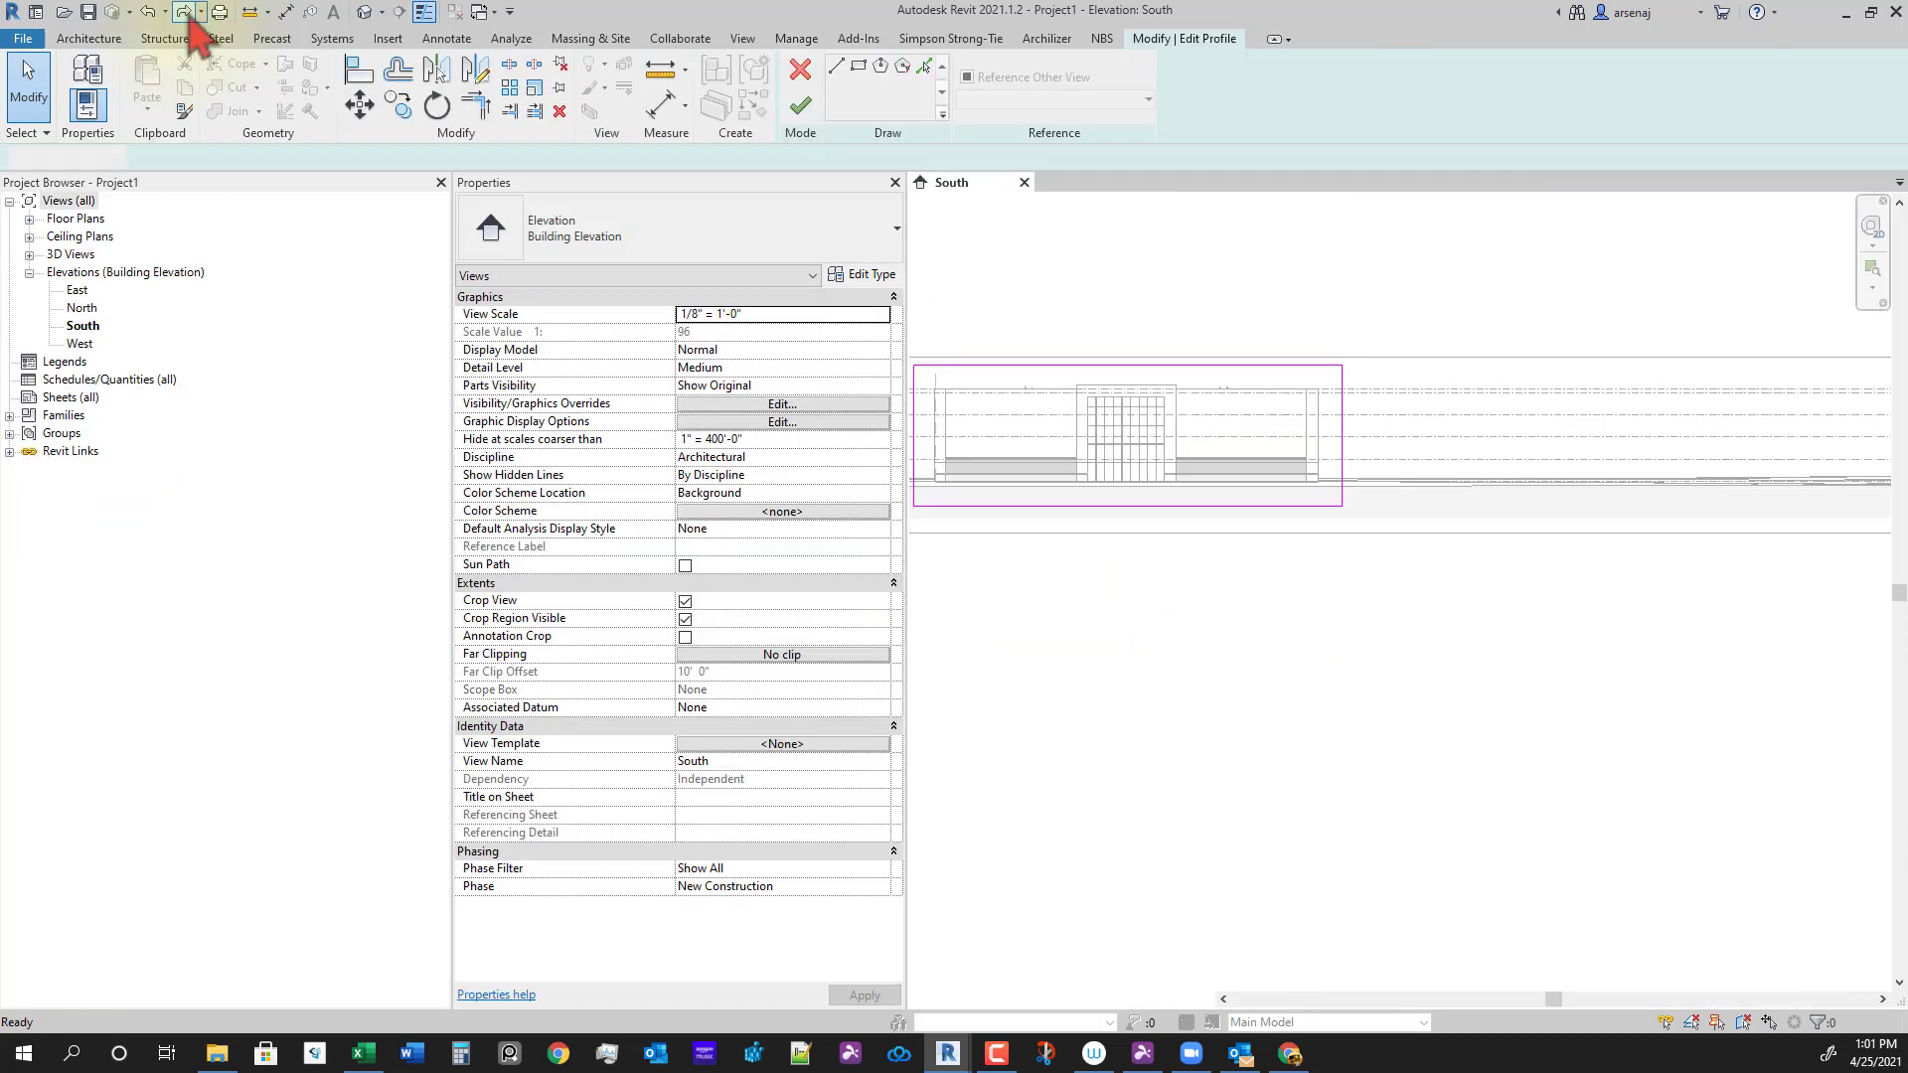
click(187, 13)
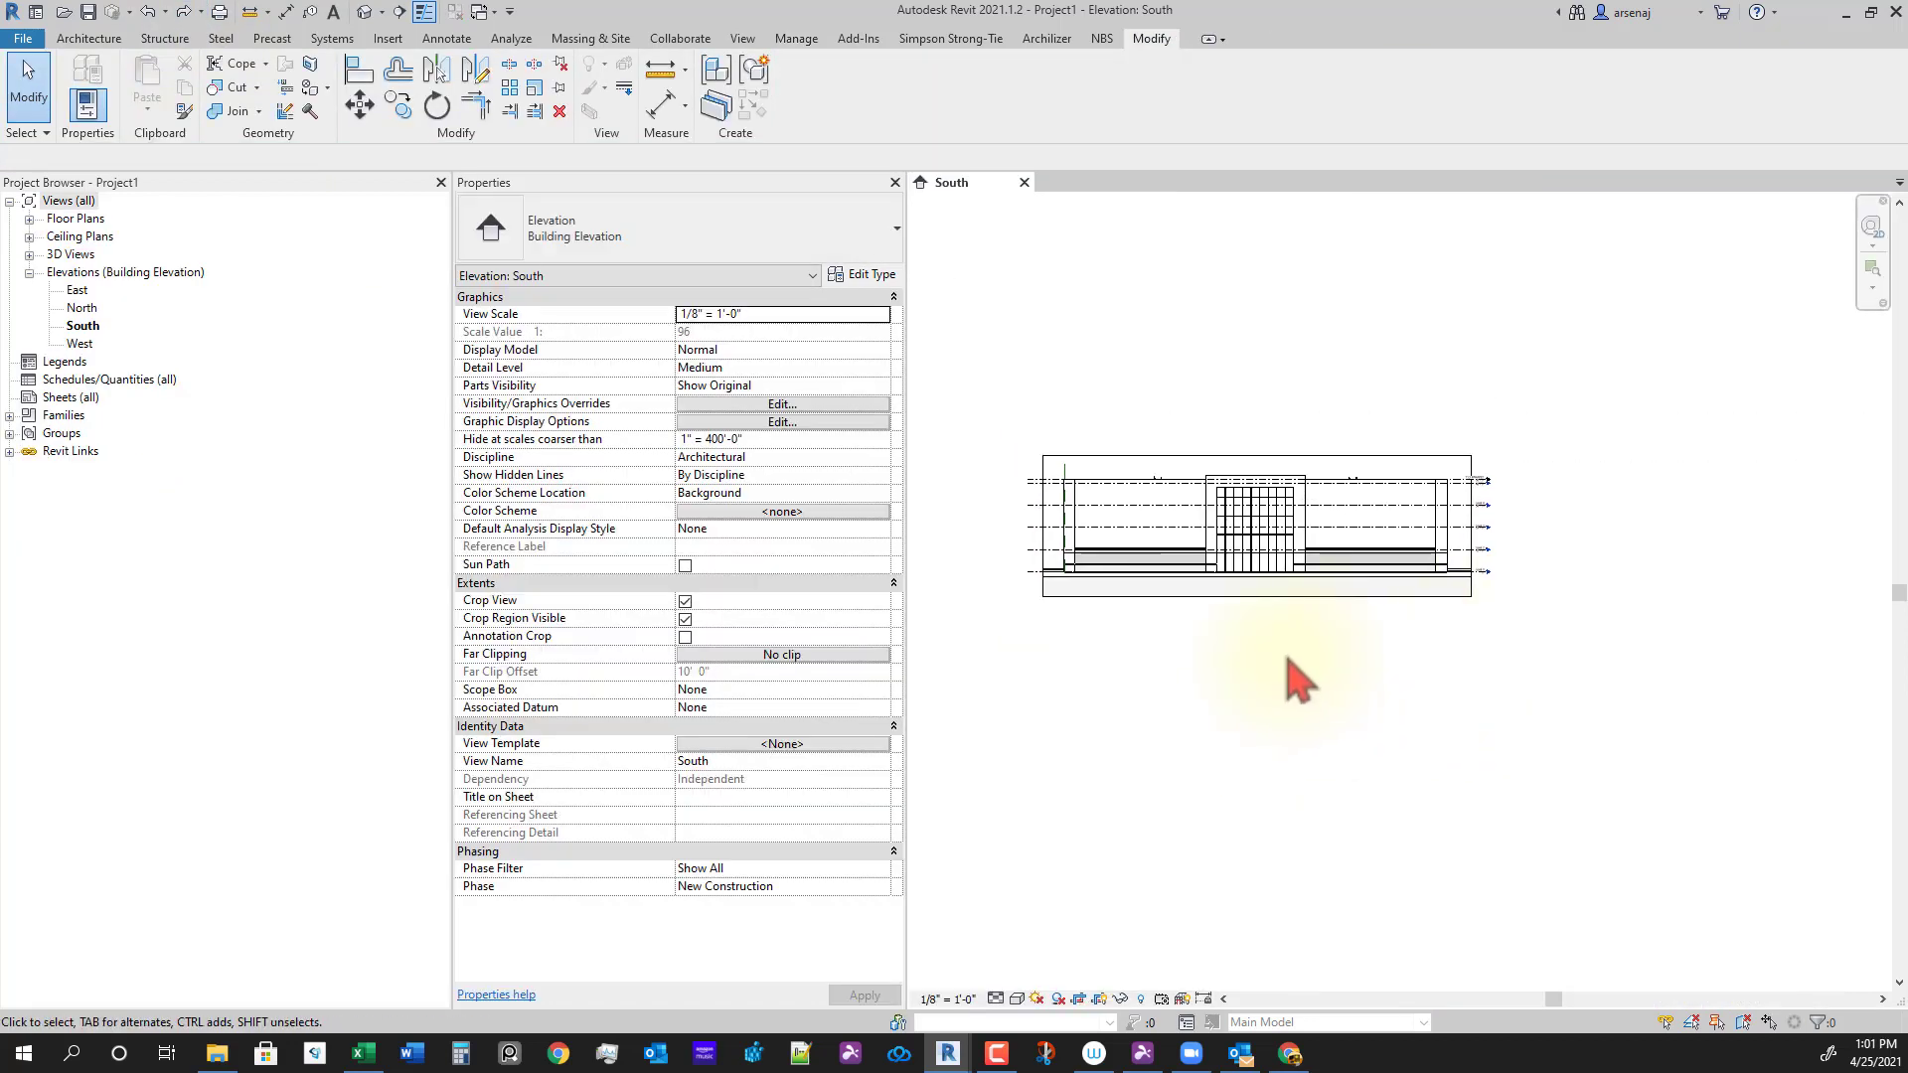
Step: Inspect the level heads in the cropped South elevation and list the project's floor plan views
scroll(1435, 630, up, 5)
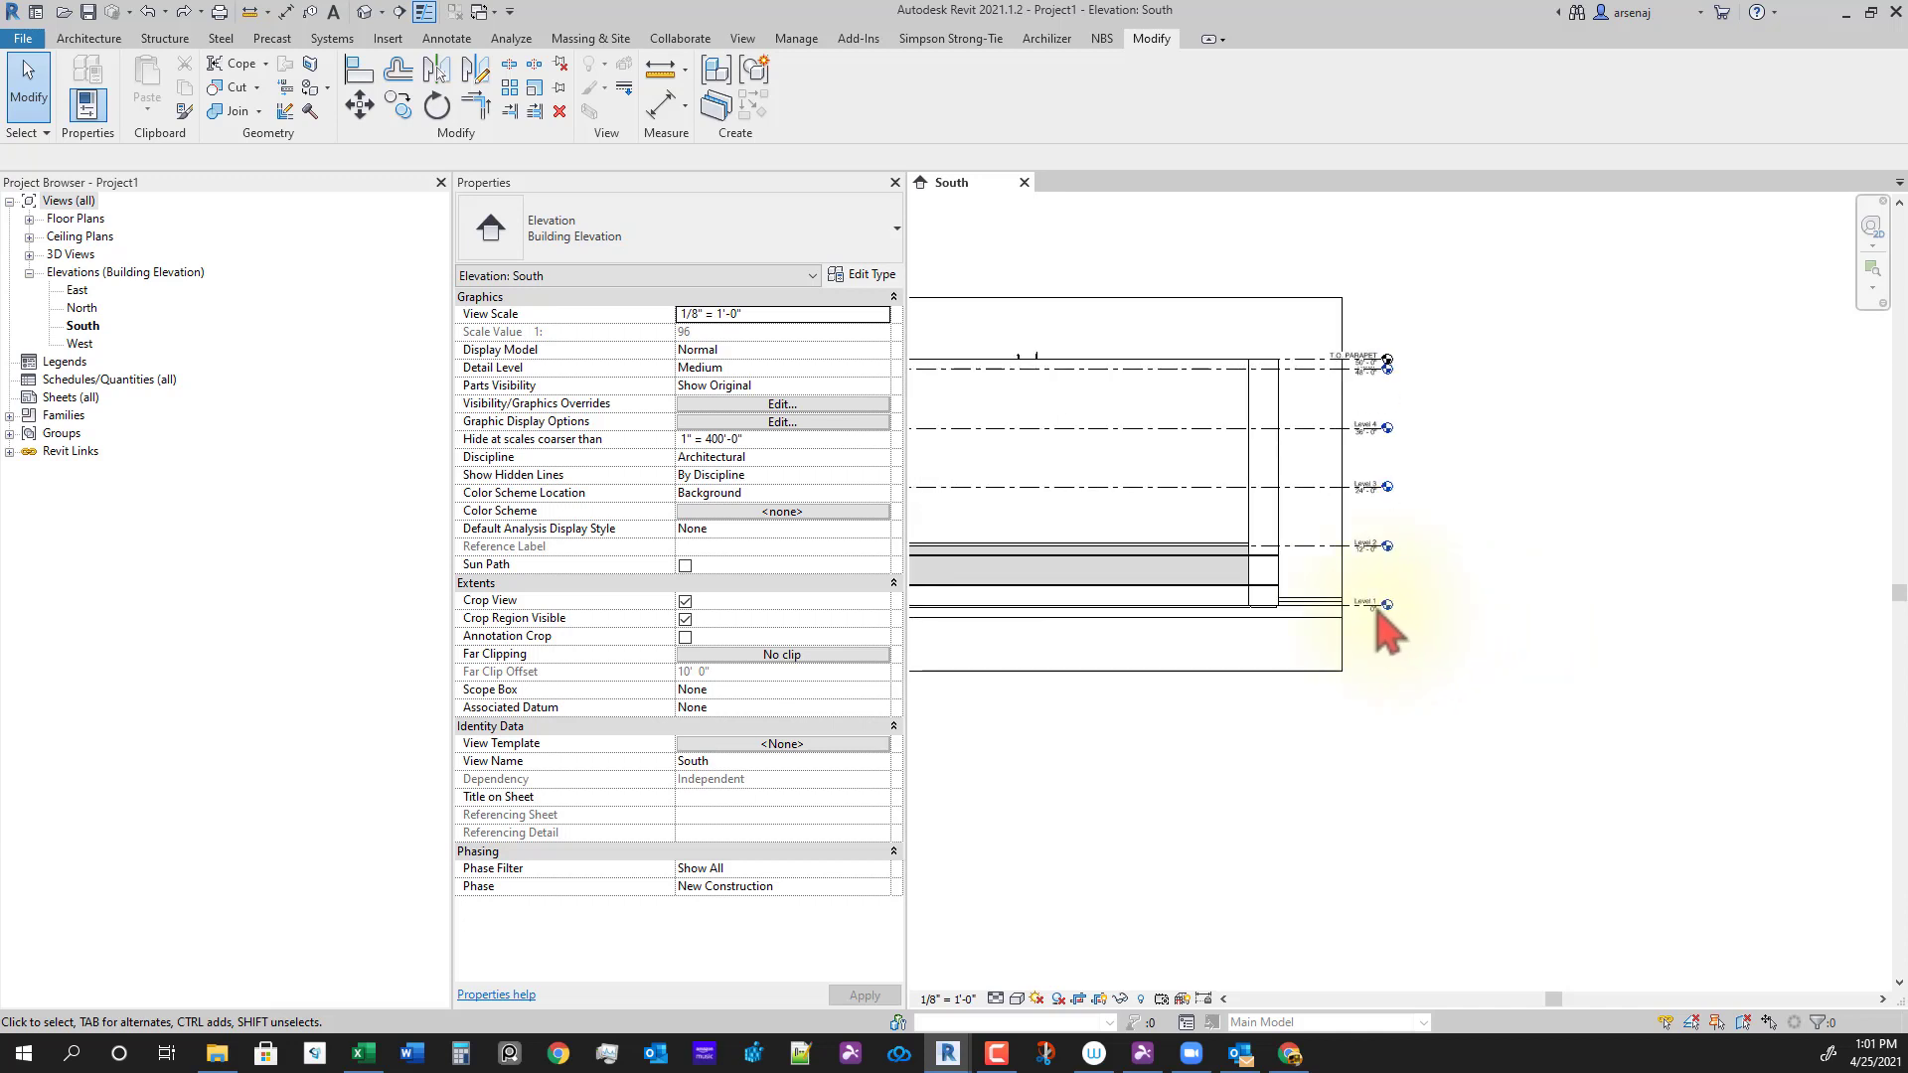
scroll(1375, 679, down, 5)
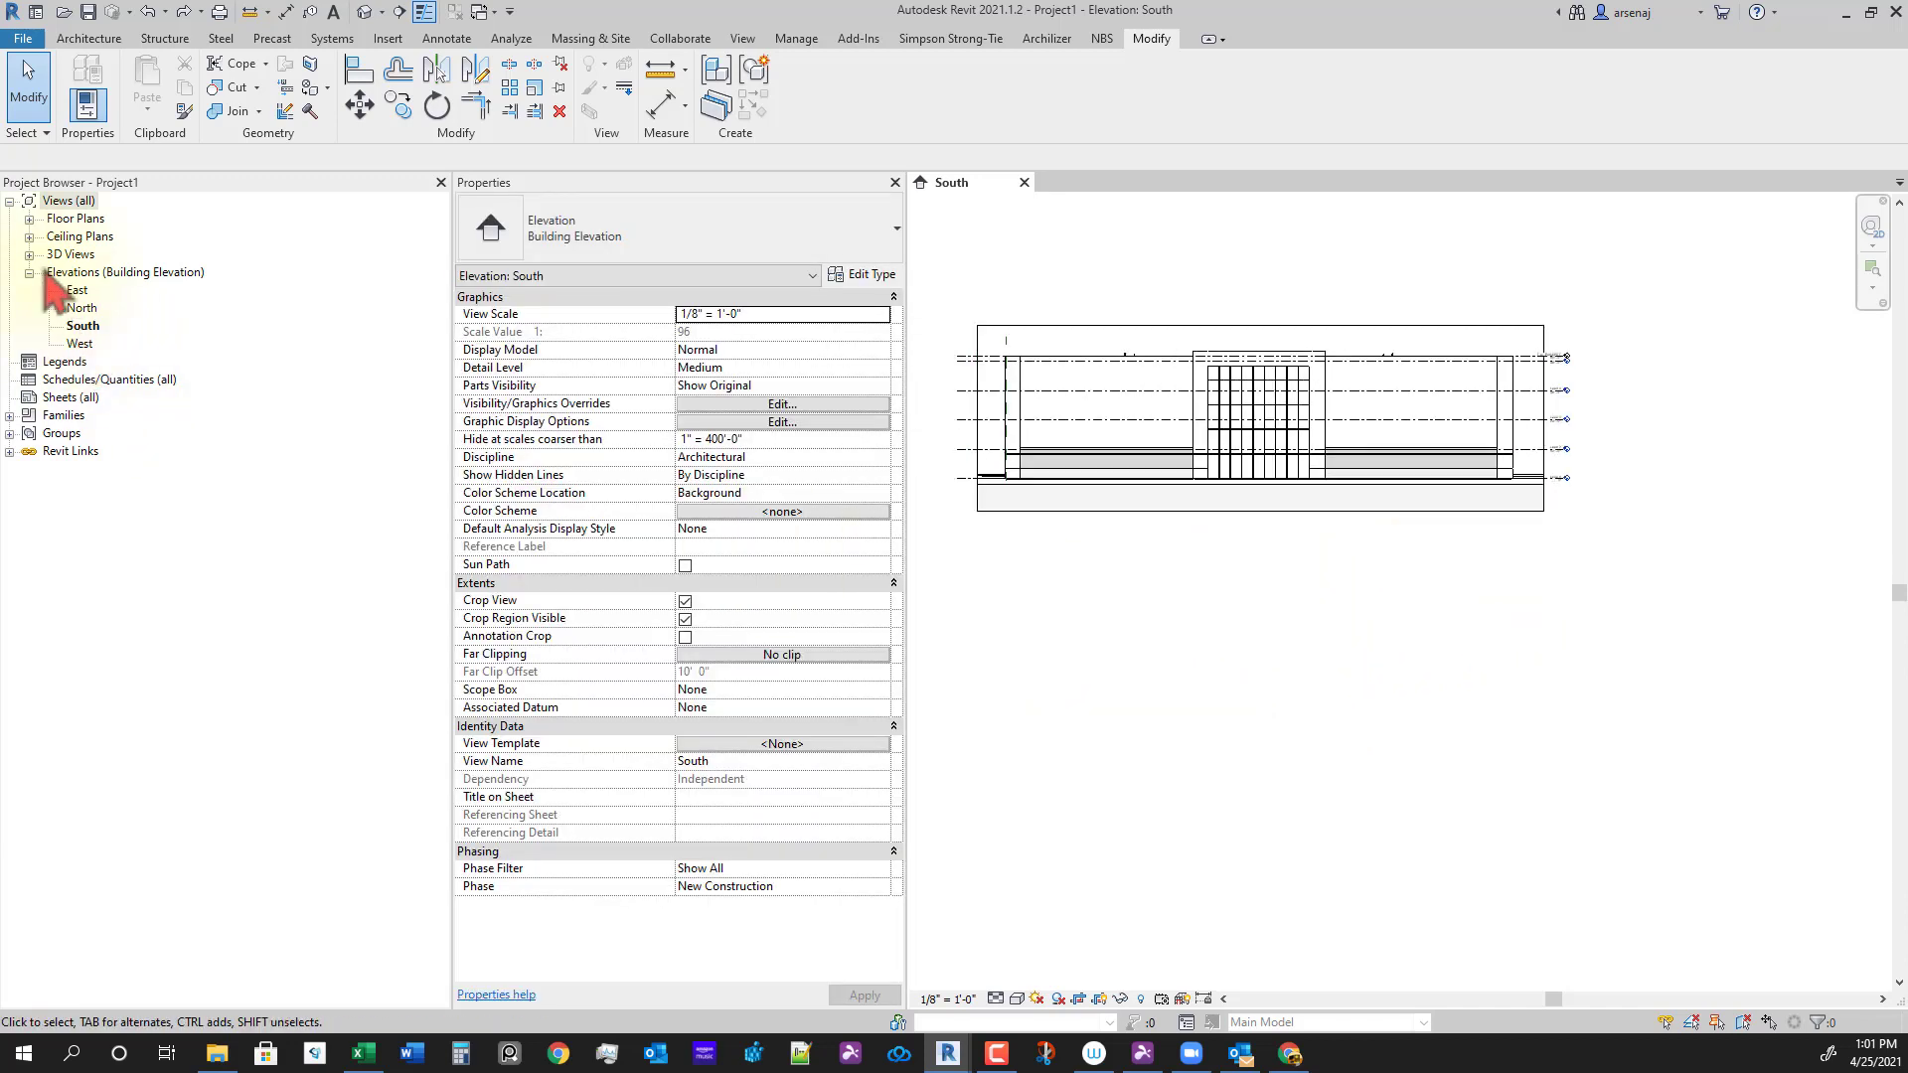
click(29, 218)
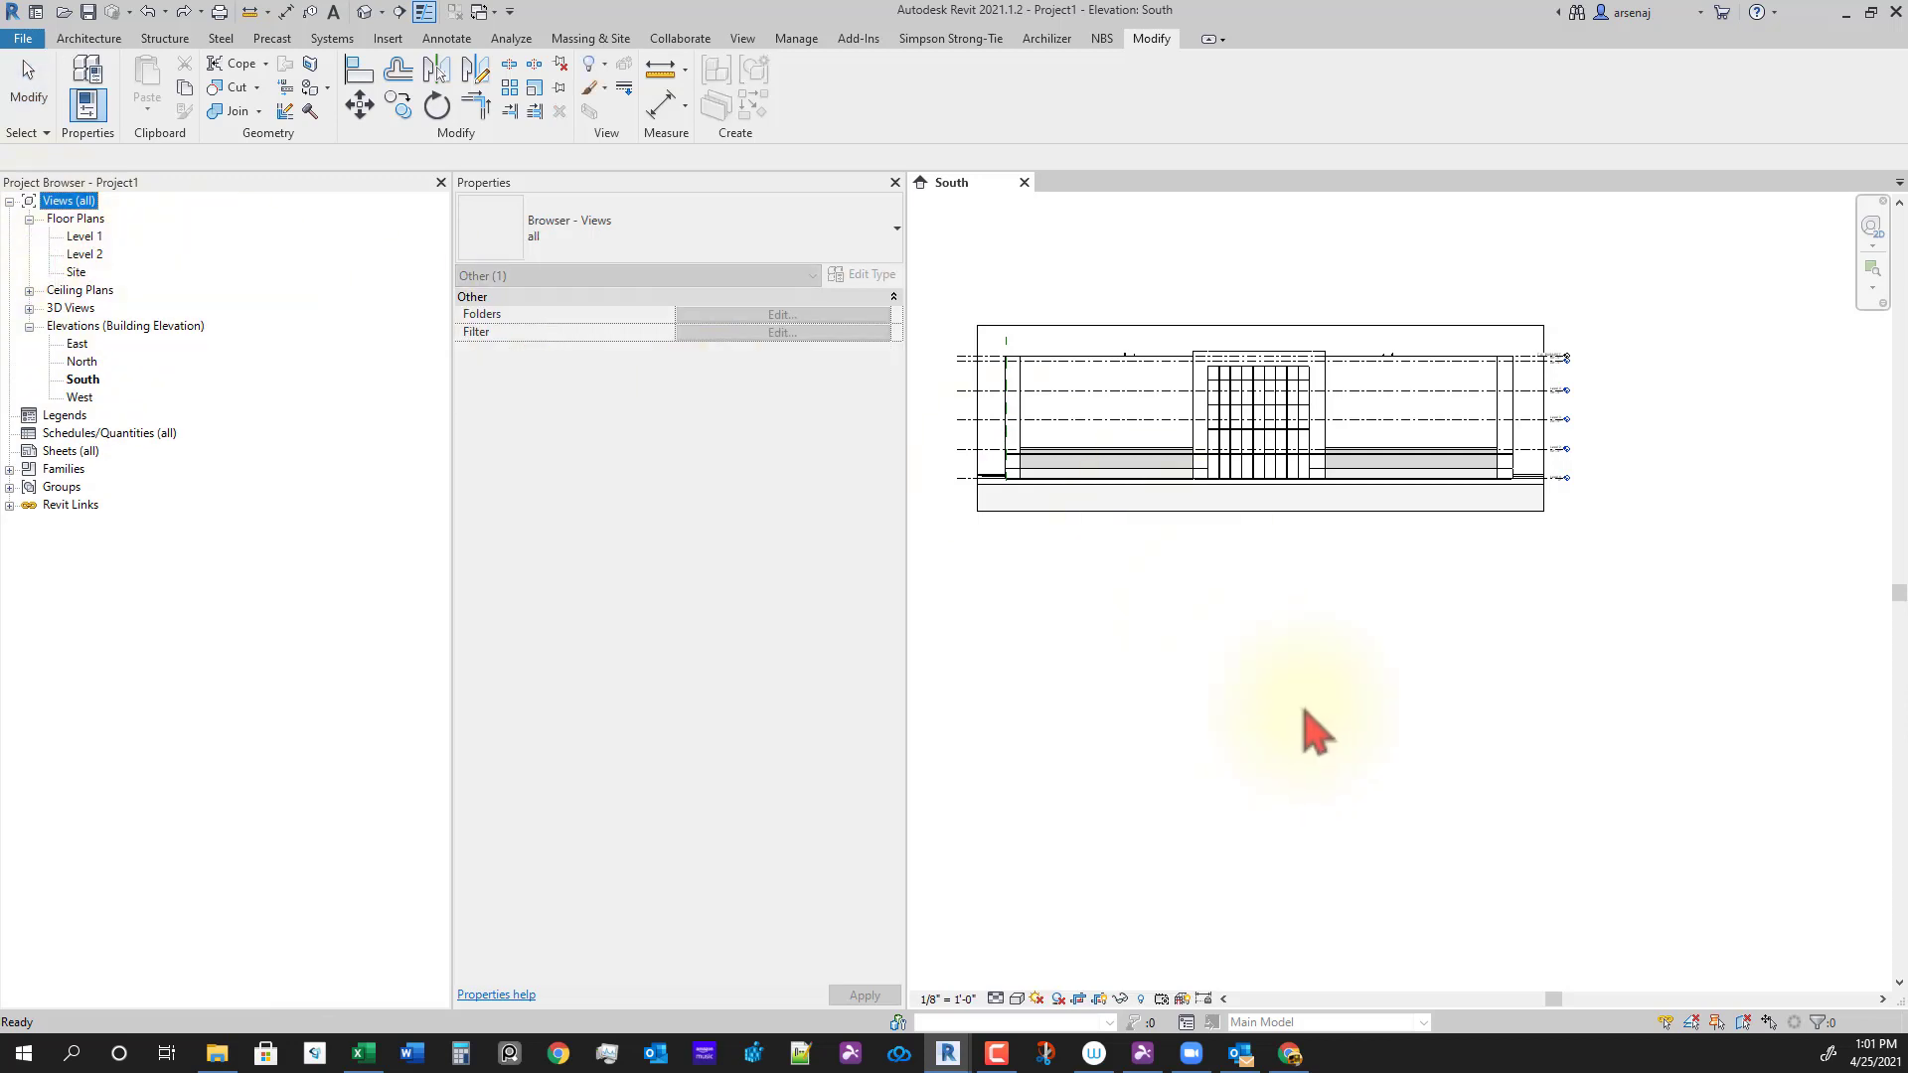
click(1317, 734)
scroll(1317, 733, down, 2)
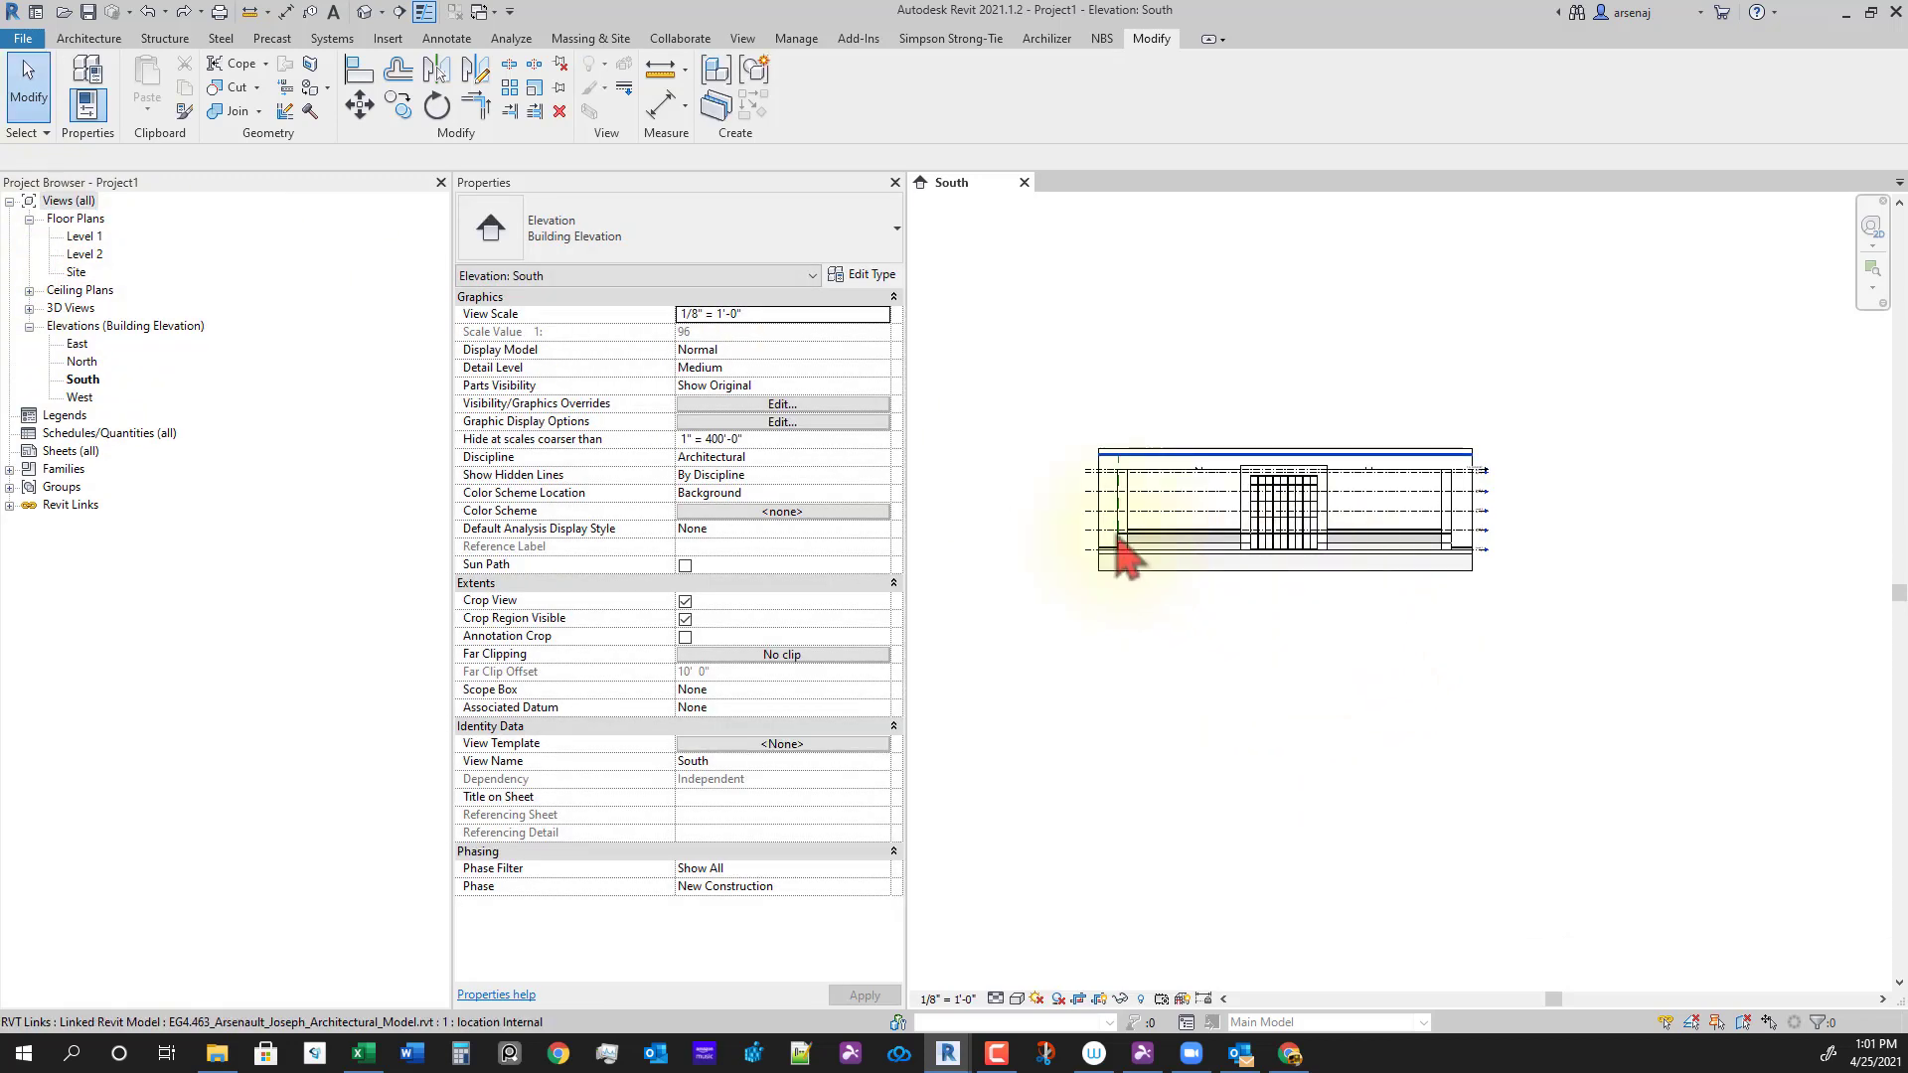
middle_drag(1349, 654, 1405, 586)
scroll(1405, 587, down, 1)
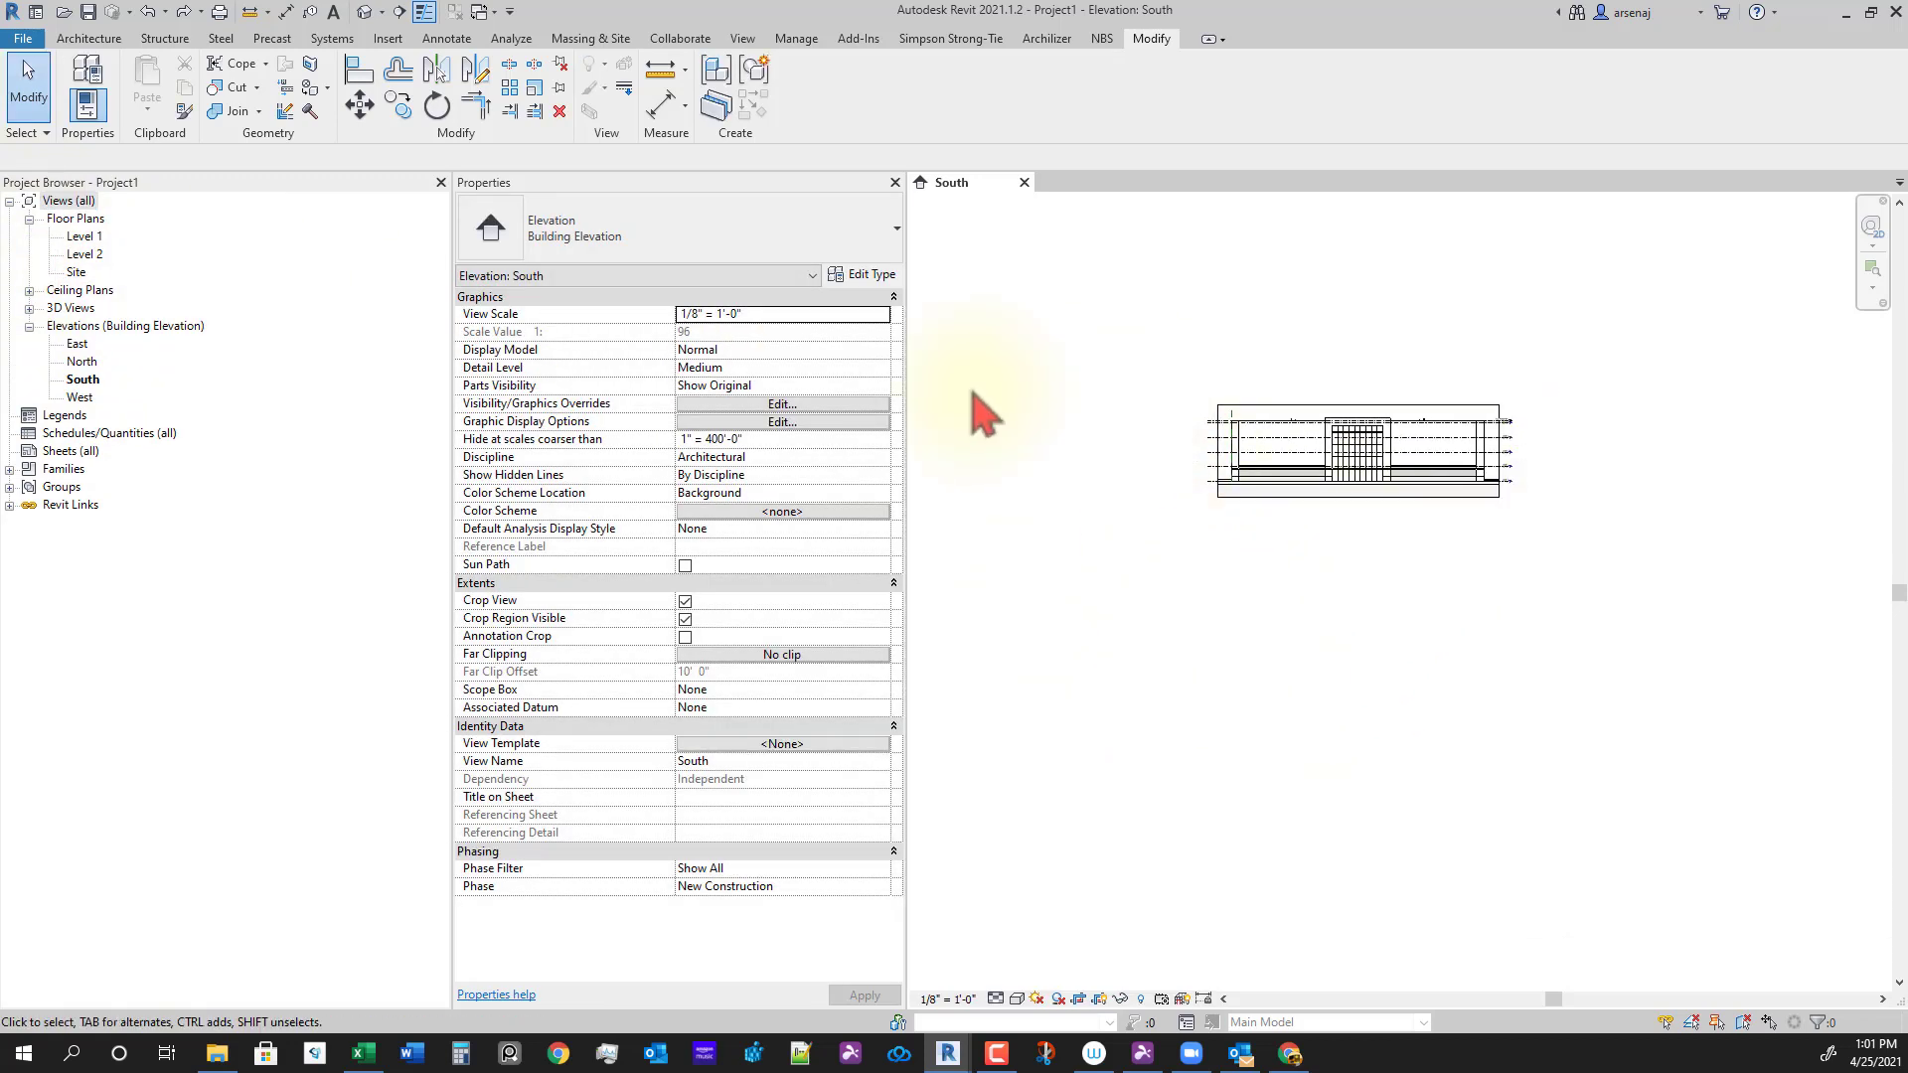
Step: Open the North elevation and delete the project's own Level 2 overlapping the linked Level 1, along with its views
double_click(79, 364)
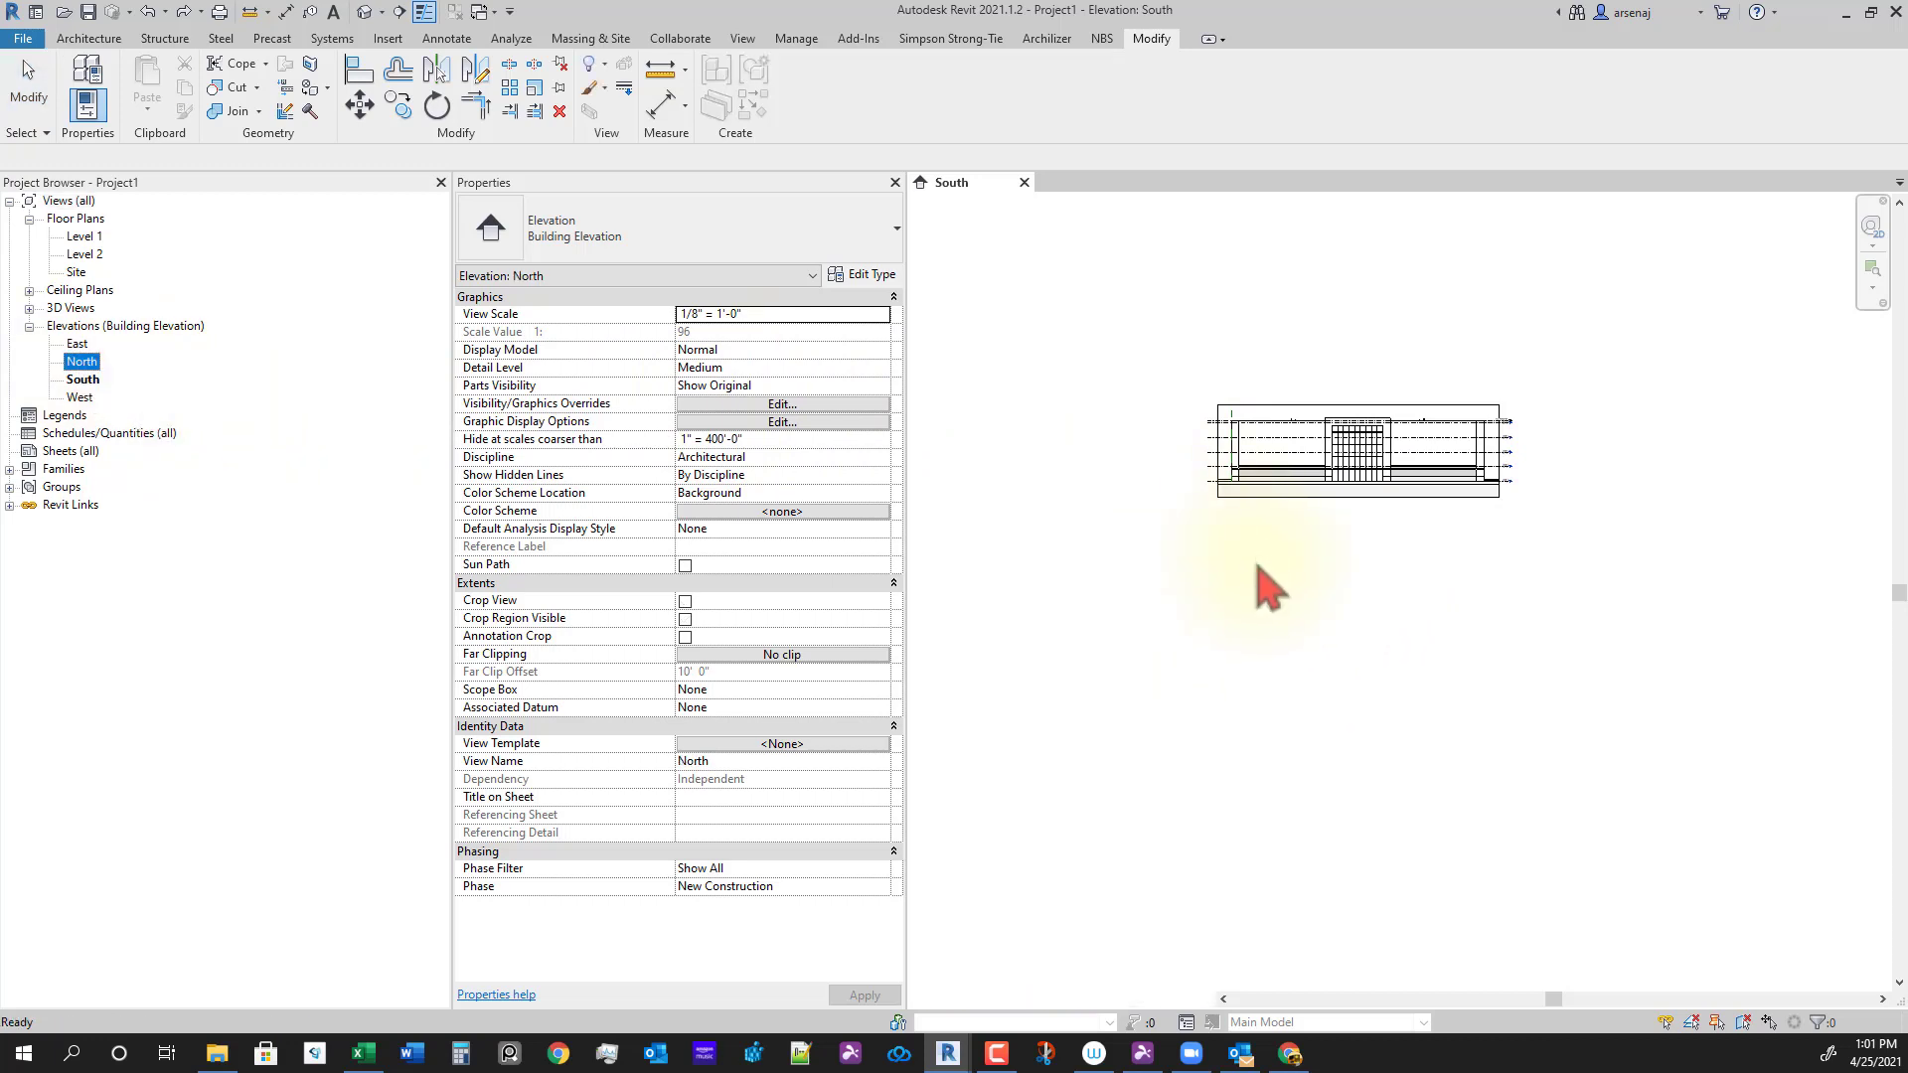
middle_drag(1202, 673, 1789, 617)
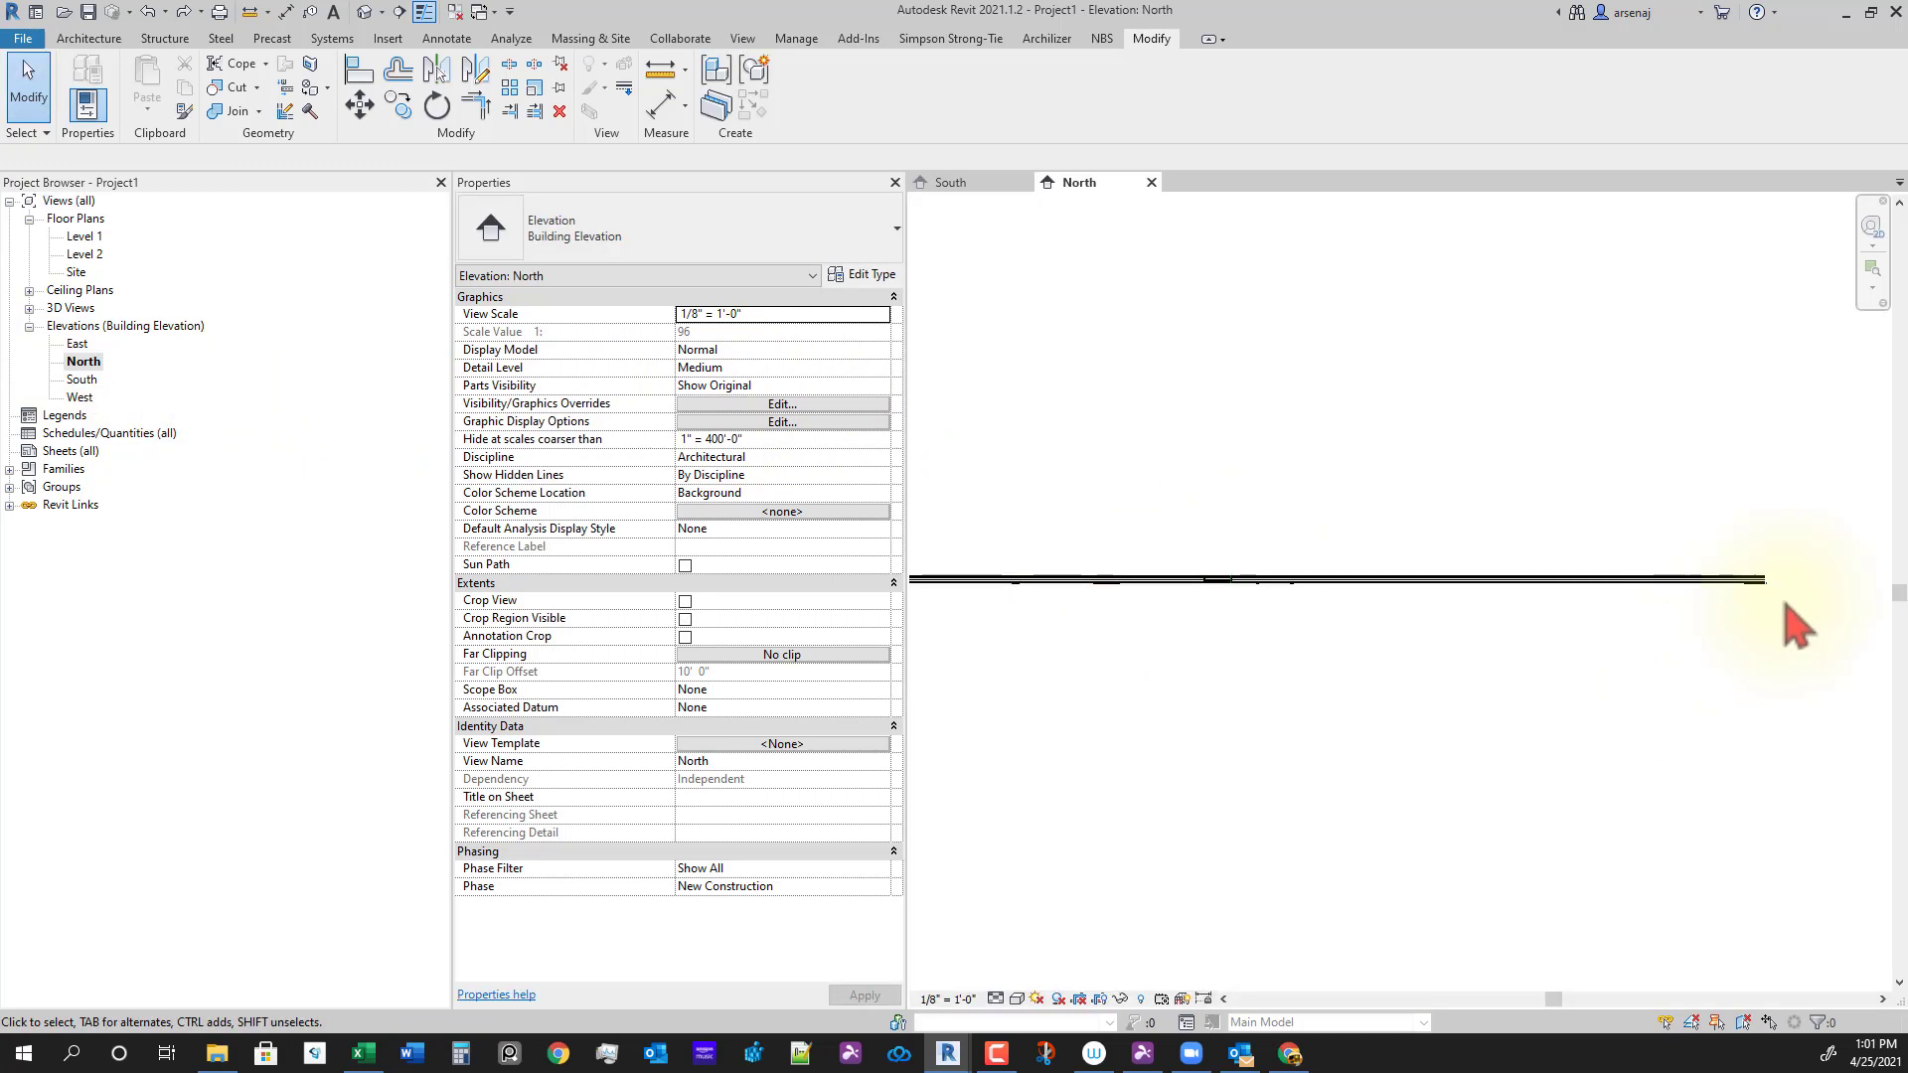
scroll(1768, 554, up, 4)
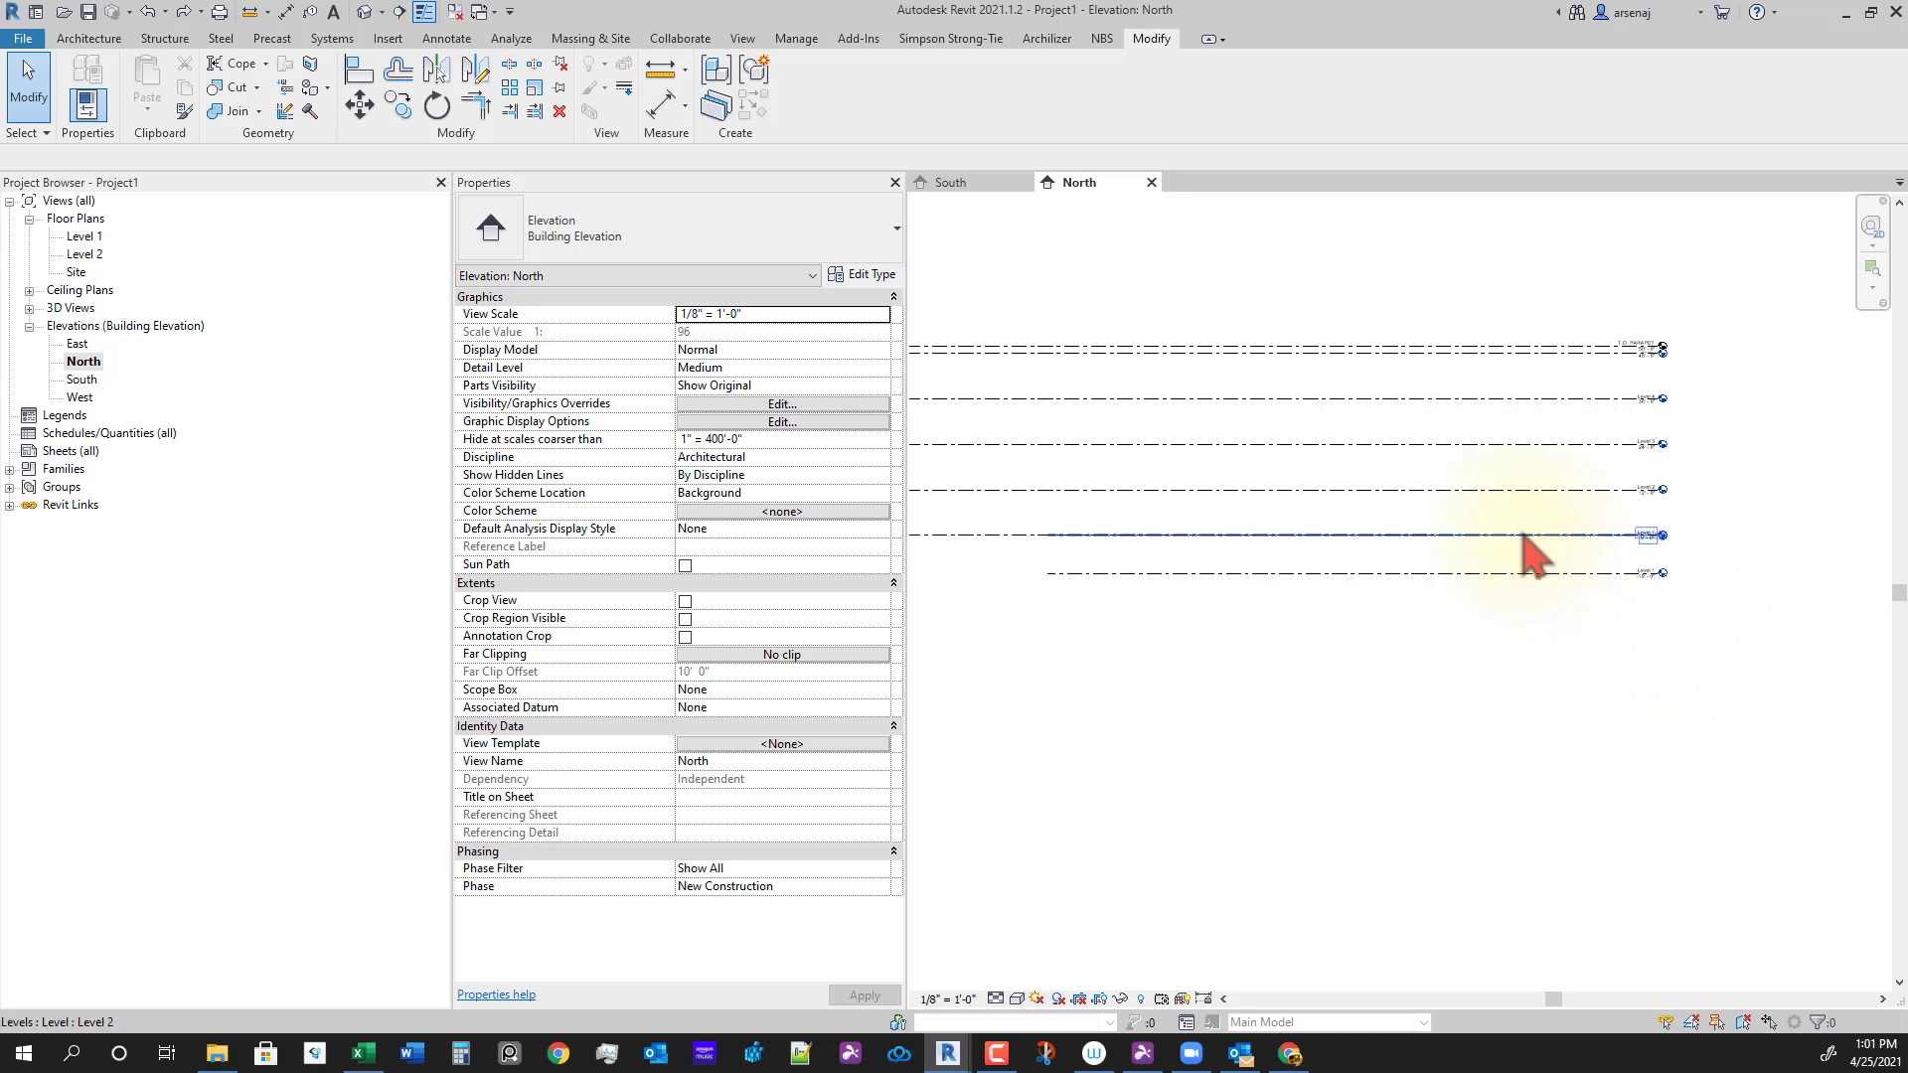
scroll(1601, 577, up, 5)
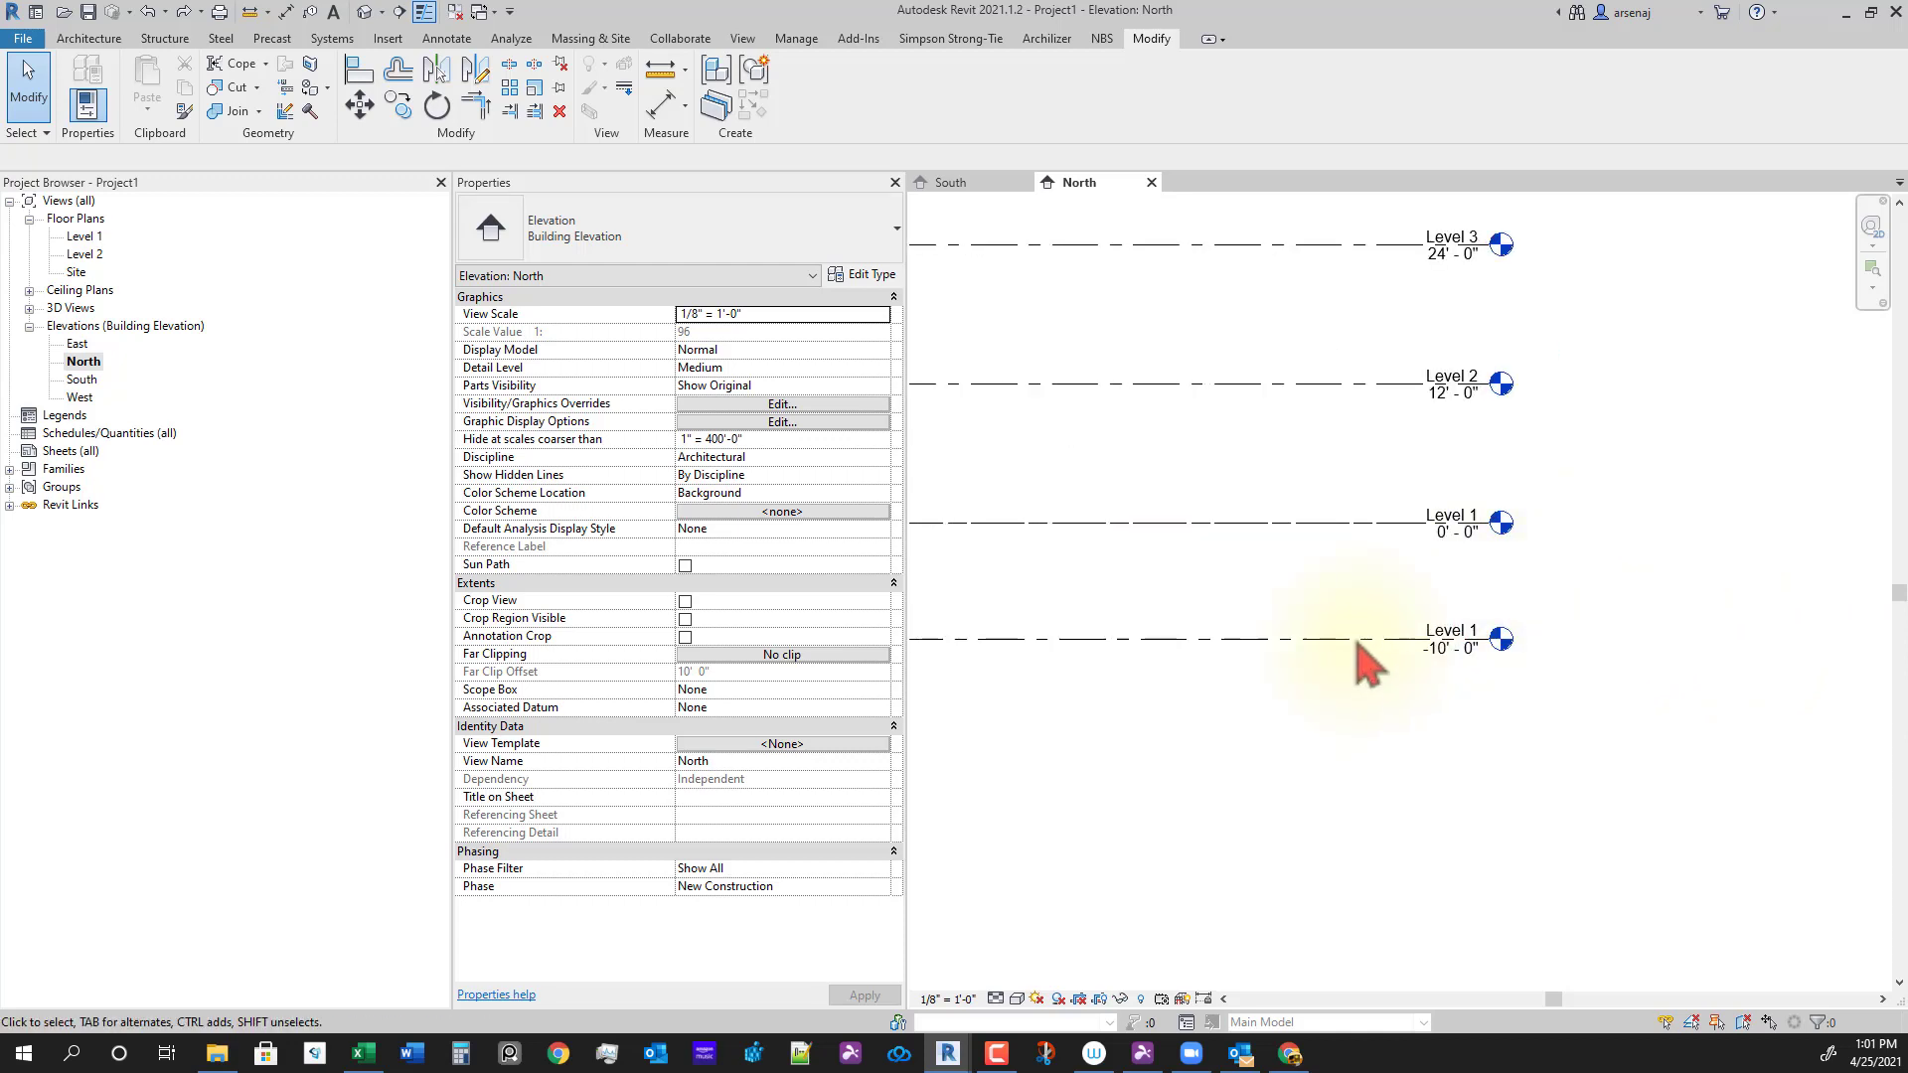
click(1378, 521)
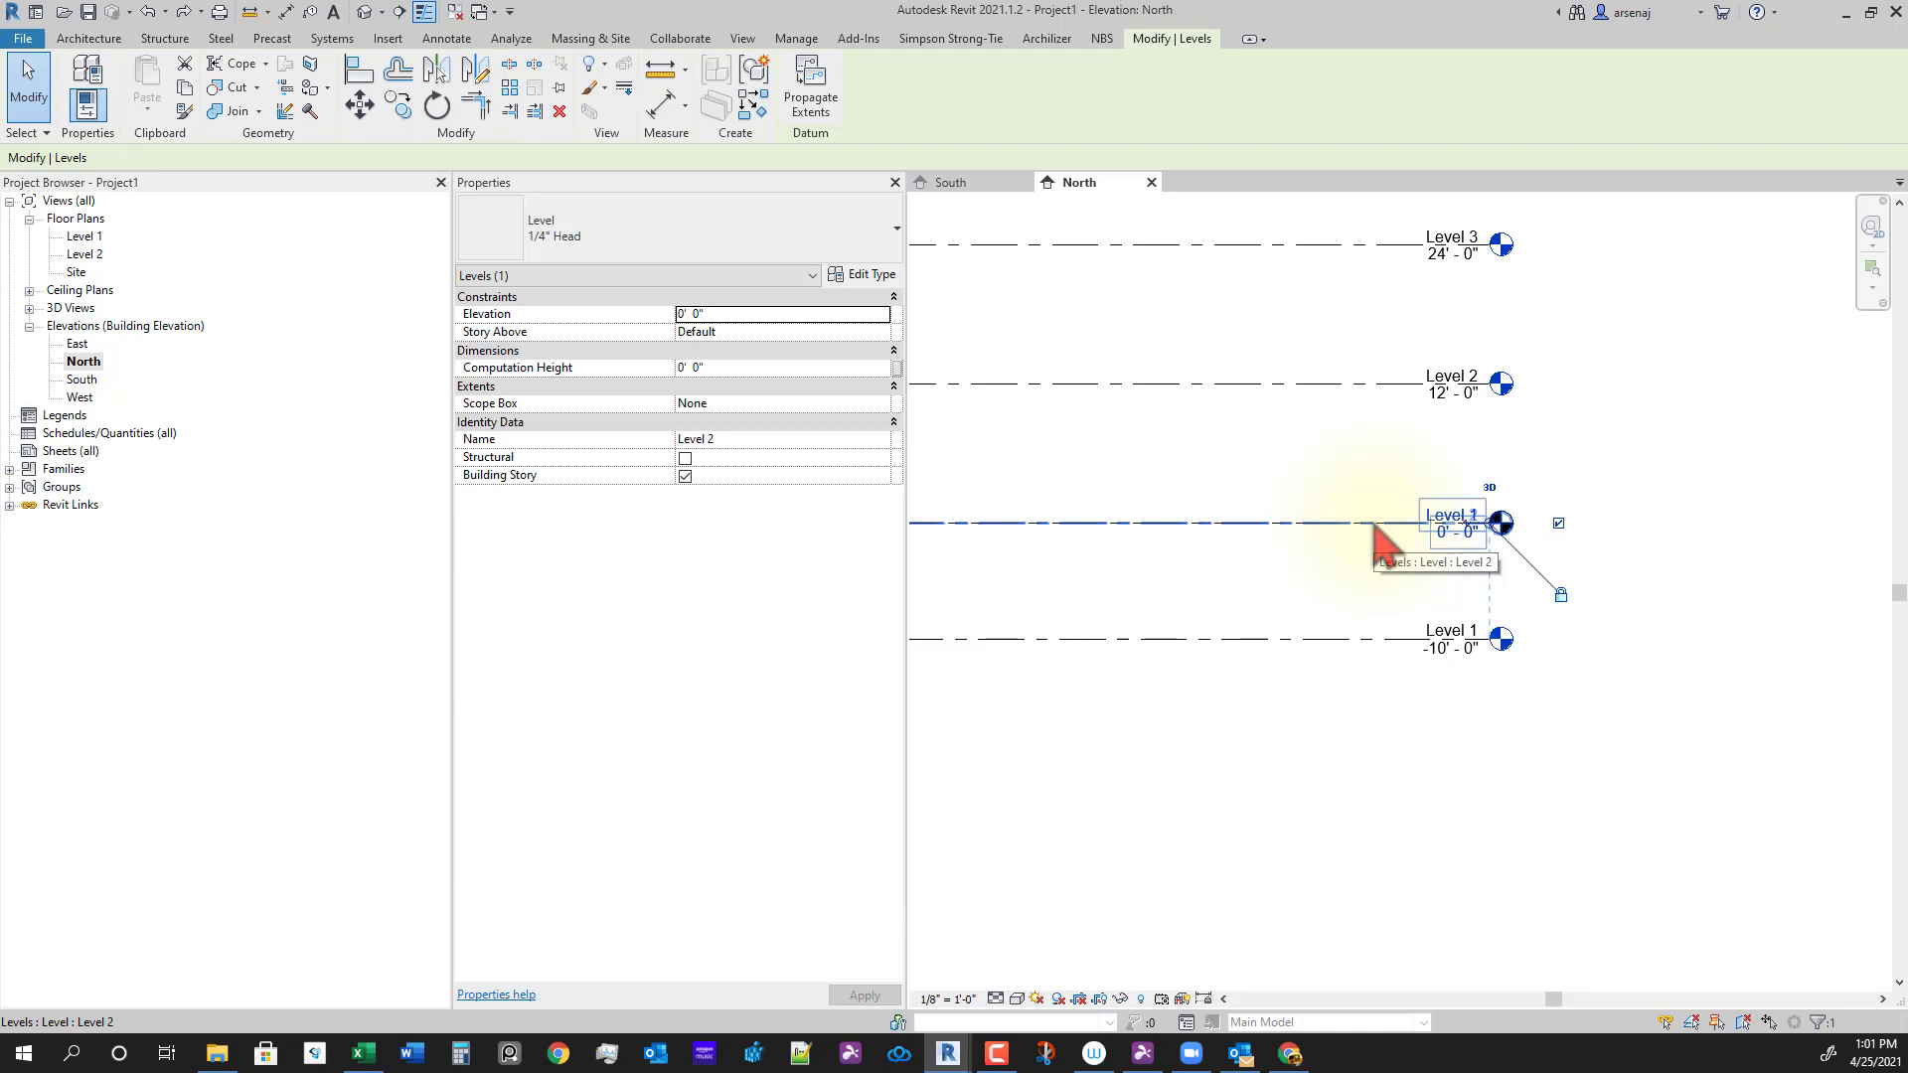
key(Delete)
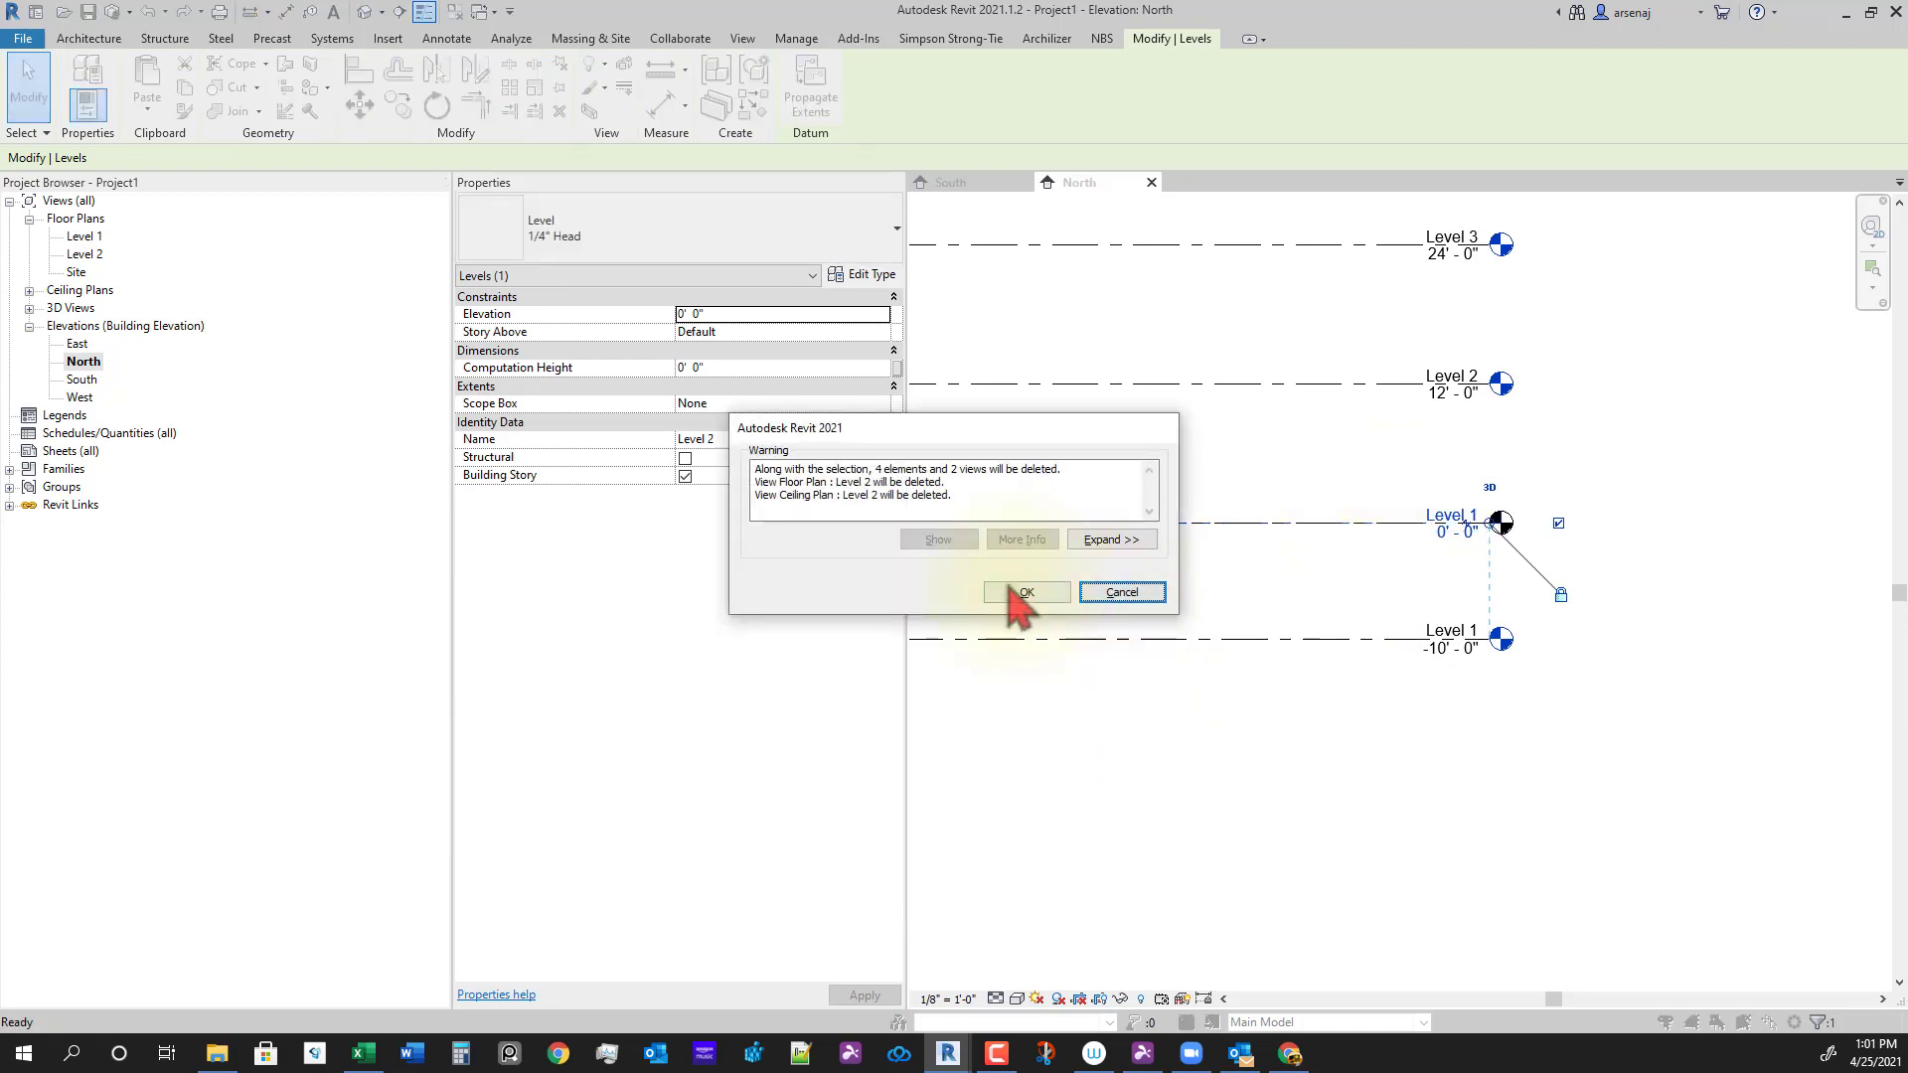
click(1012, 590)
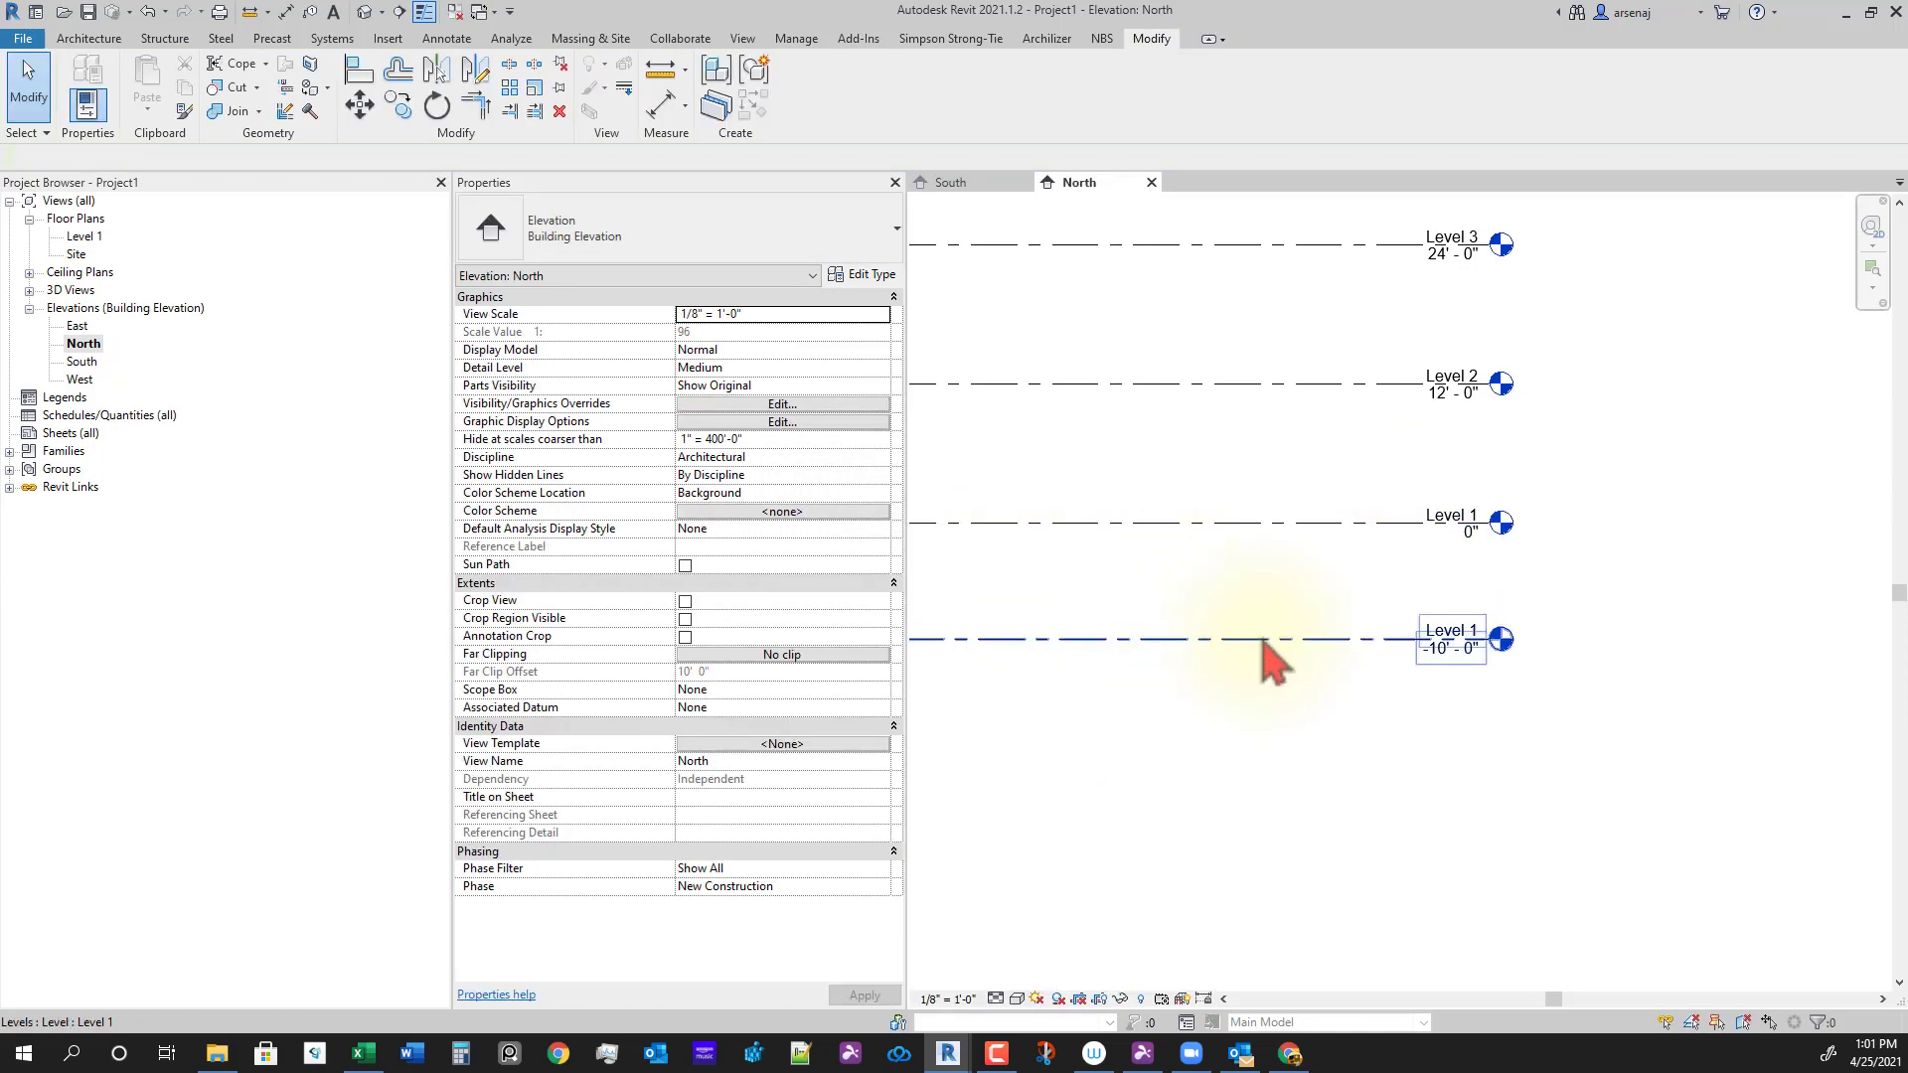
Step: Rename the project's own level at -10' - 0" to Level 0, including its corresponding views
double_click(1435, 629)
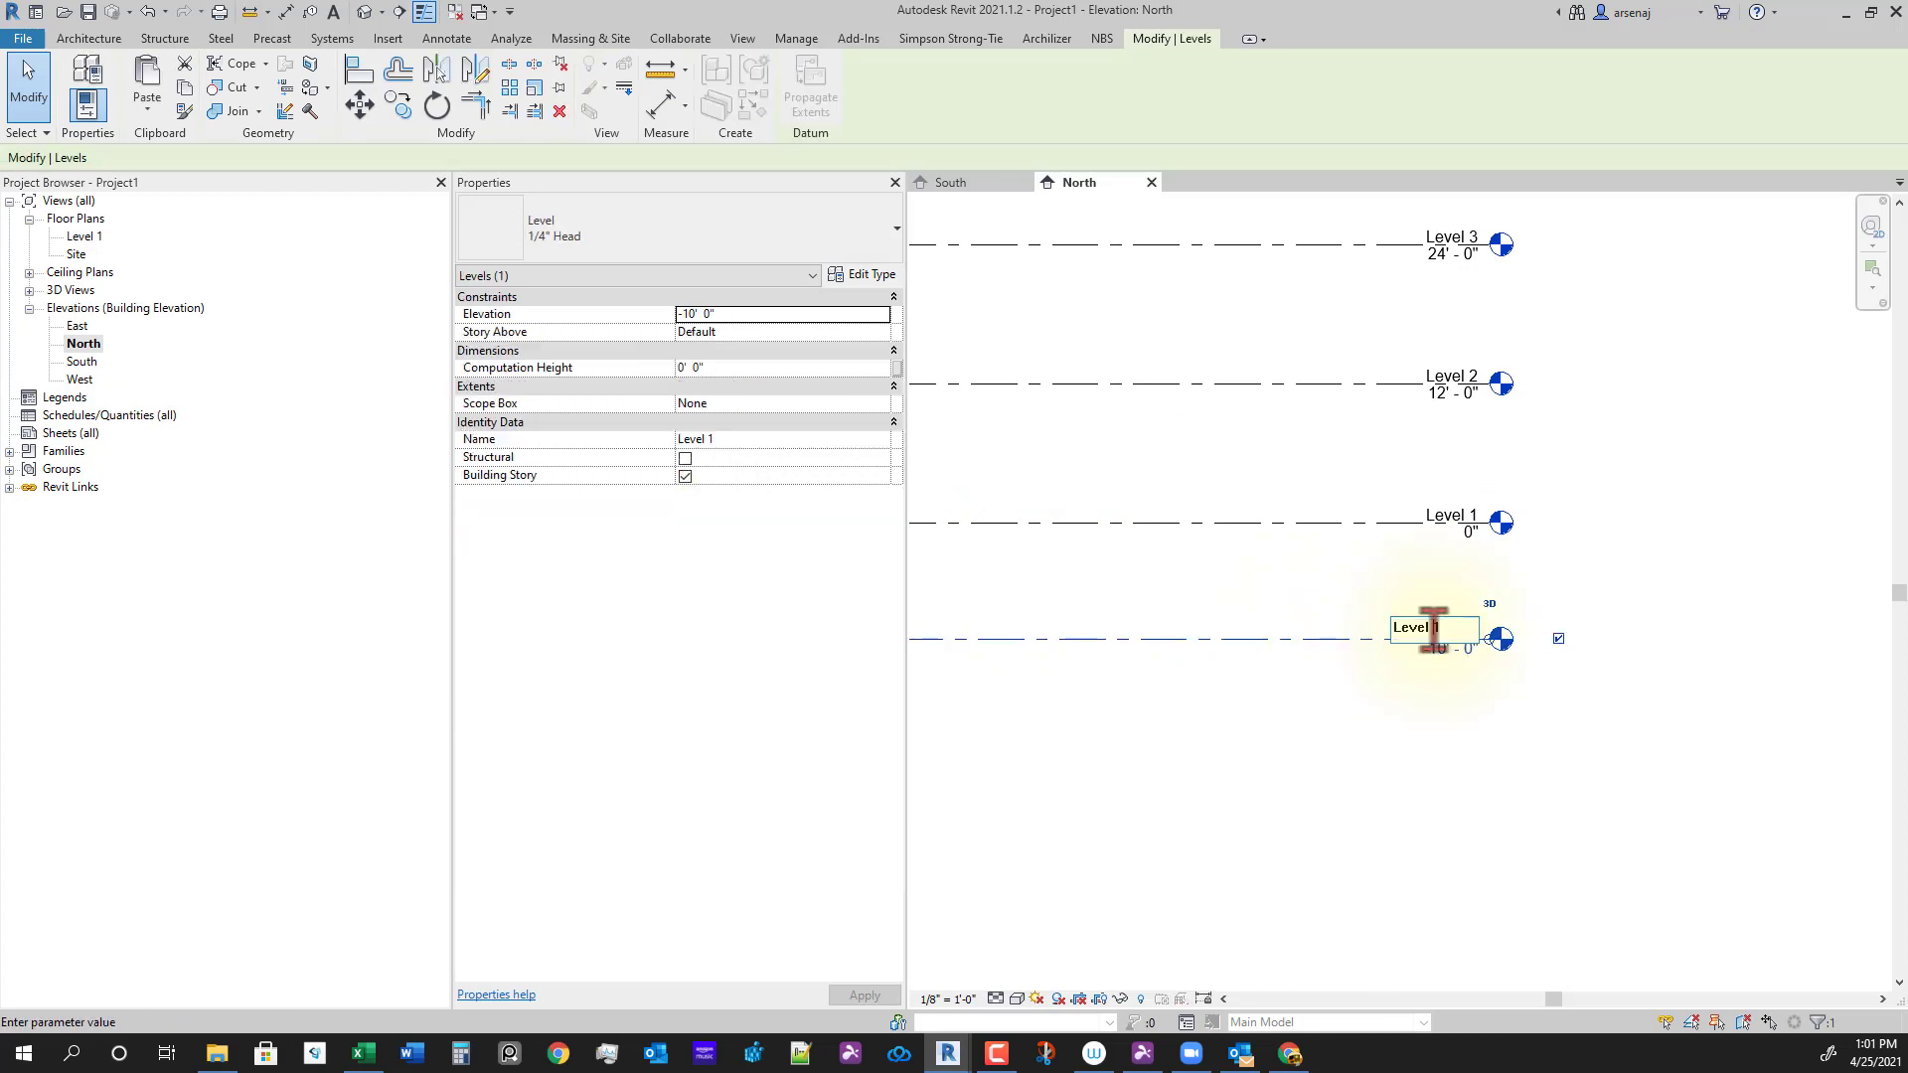
text(Level 0)
key(Return)
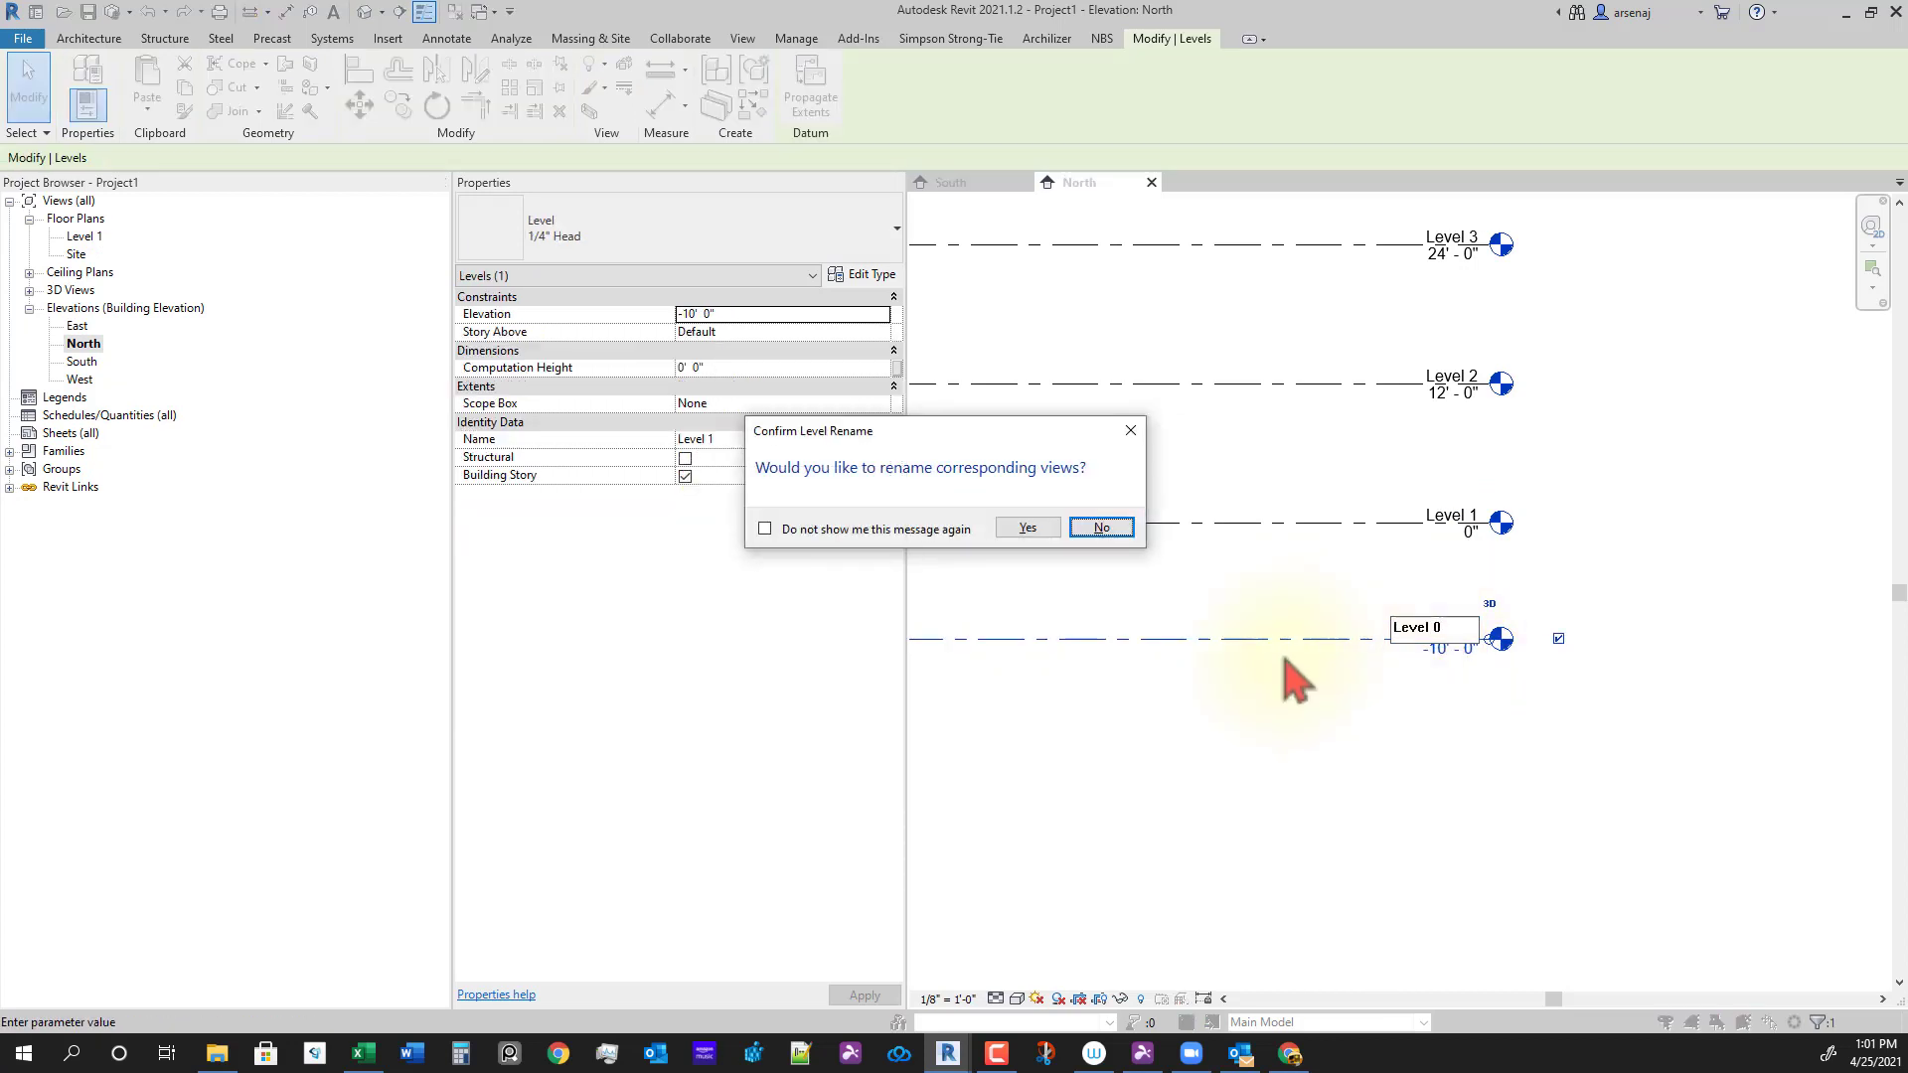
click(1024, 528)
click(1362, 773)
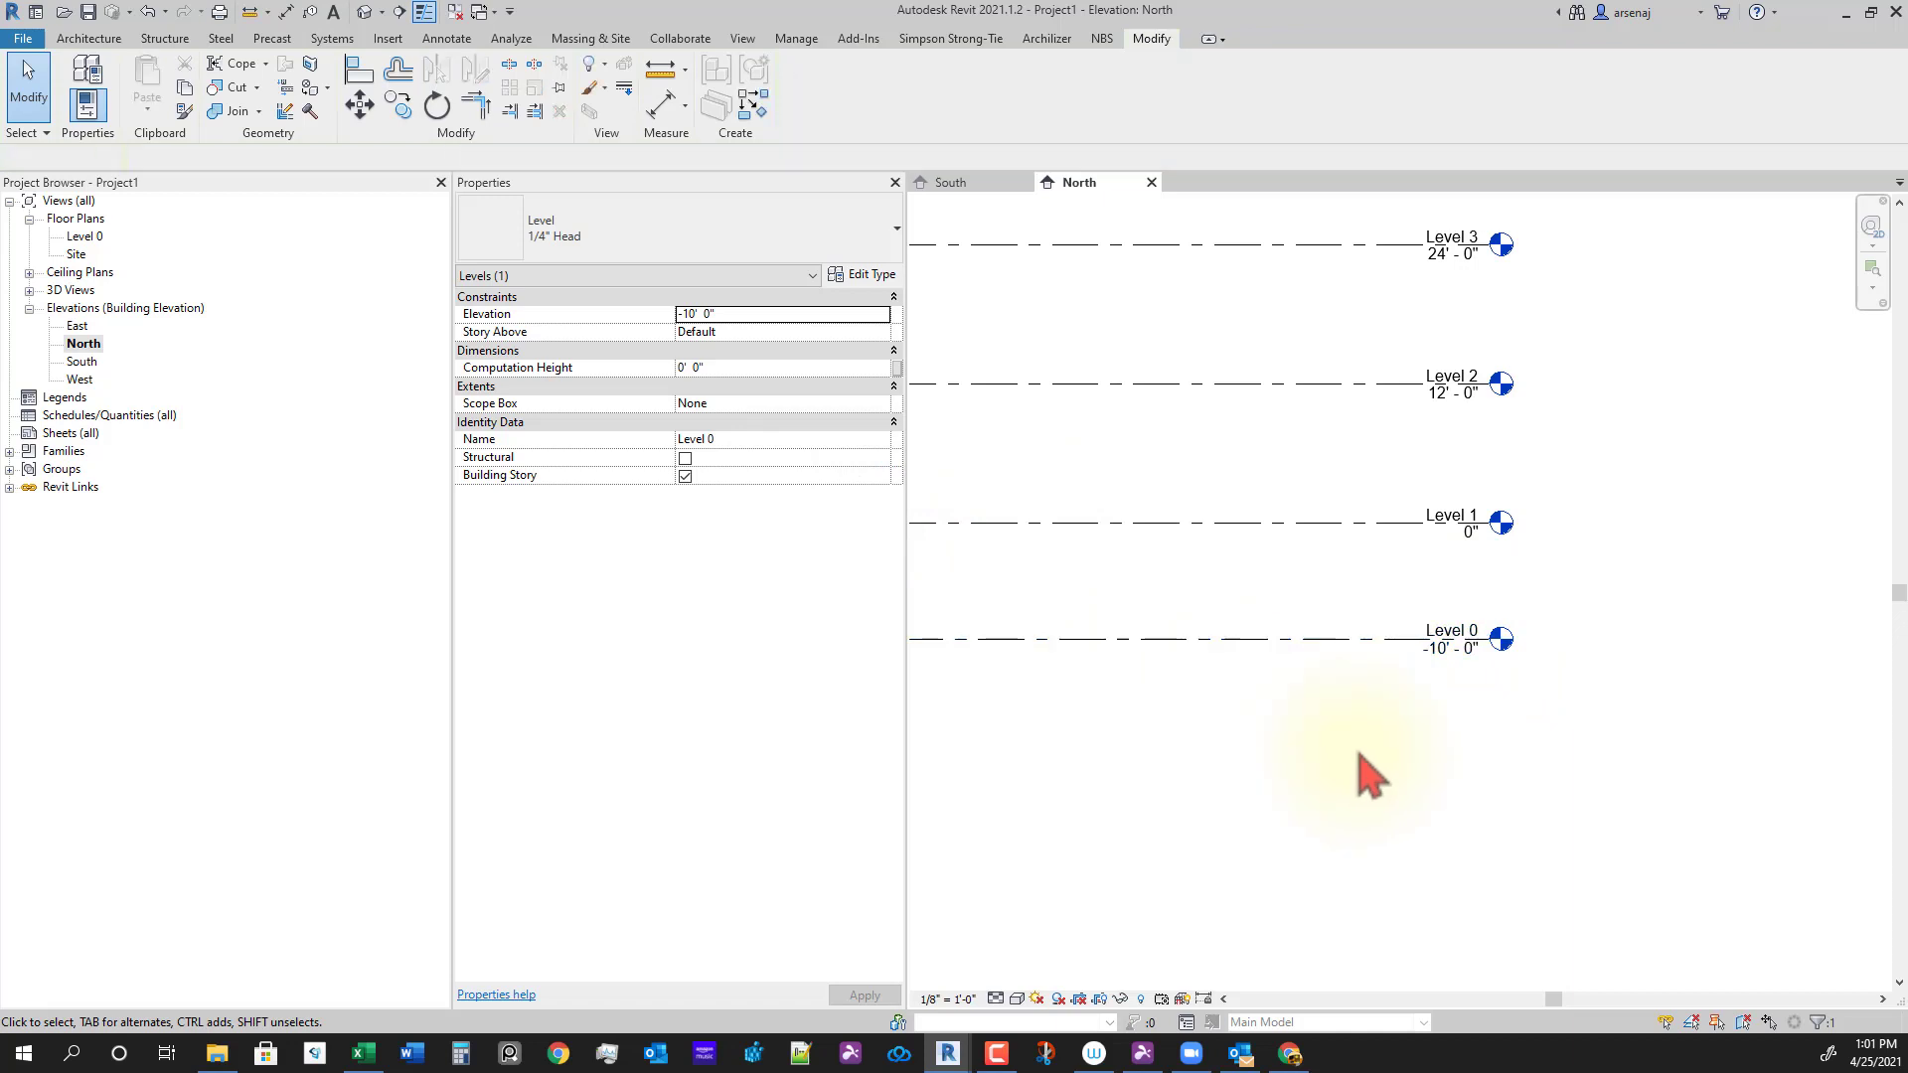
Step: Start Copy/Monitor on the linked architectural model in the North elevation
scroll(1363, 760, down, 6)
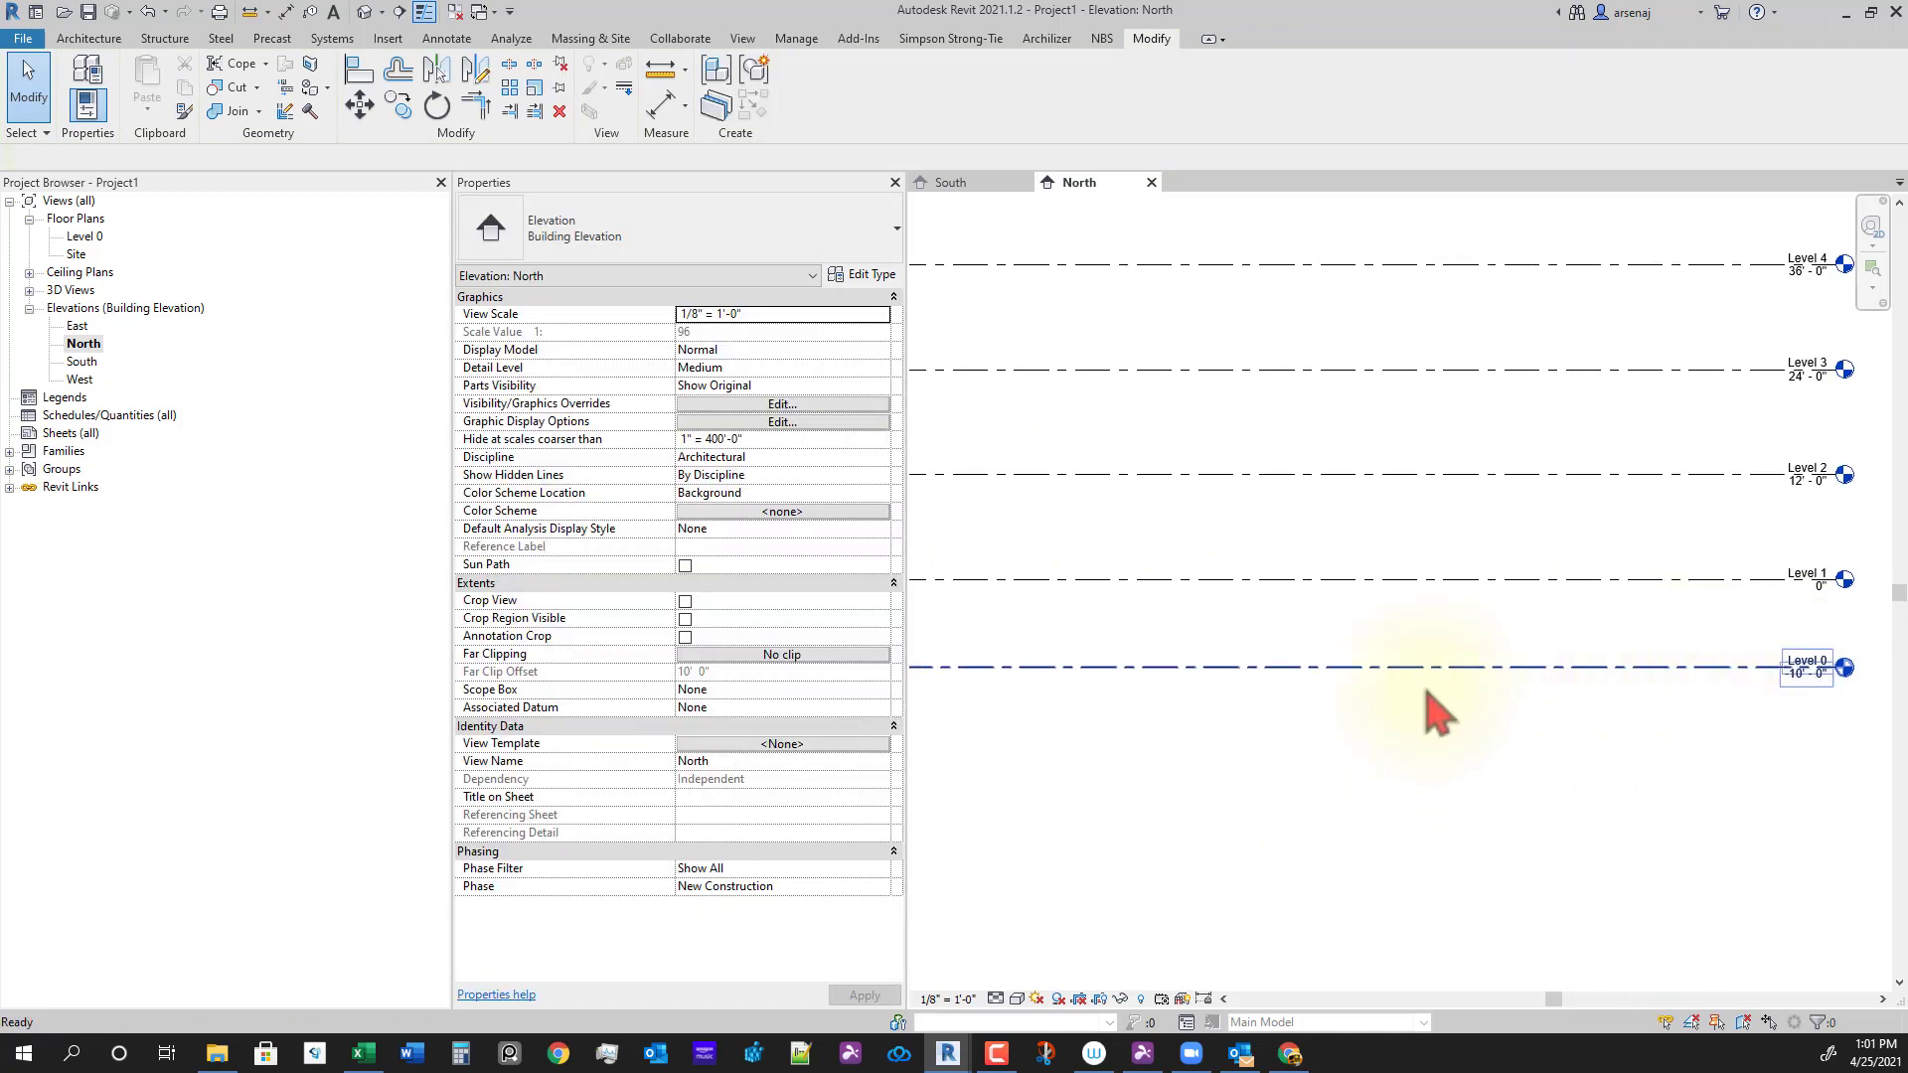
scroll(1491, 609, up, 2)
middle_drag(1821, 588, 1554, 606)
scroll(1554, 607, up, 3)
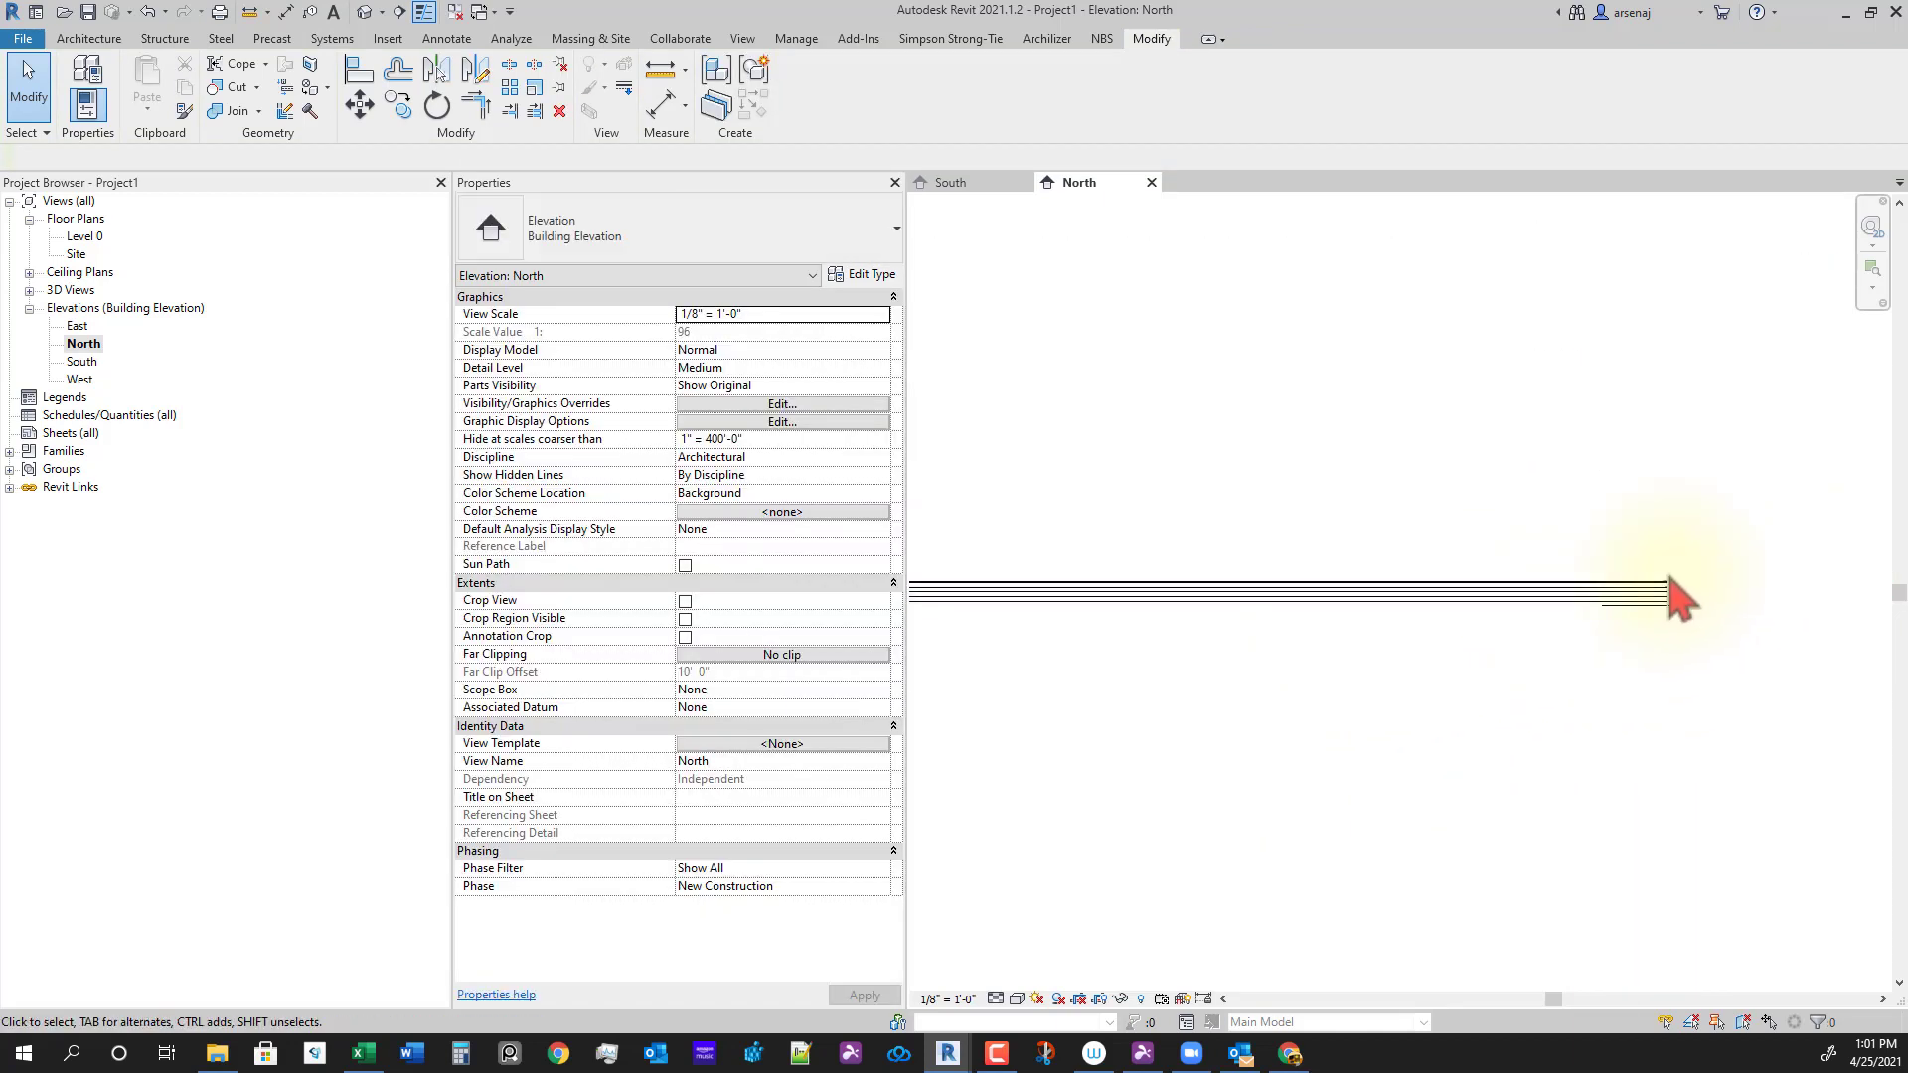
scroll(1675, 574, up, 4)
middle_drag(1675, 575, 1622, 536)
scroll(1591, 597, up, 4)
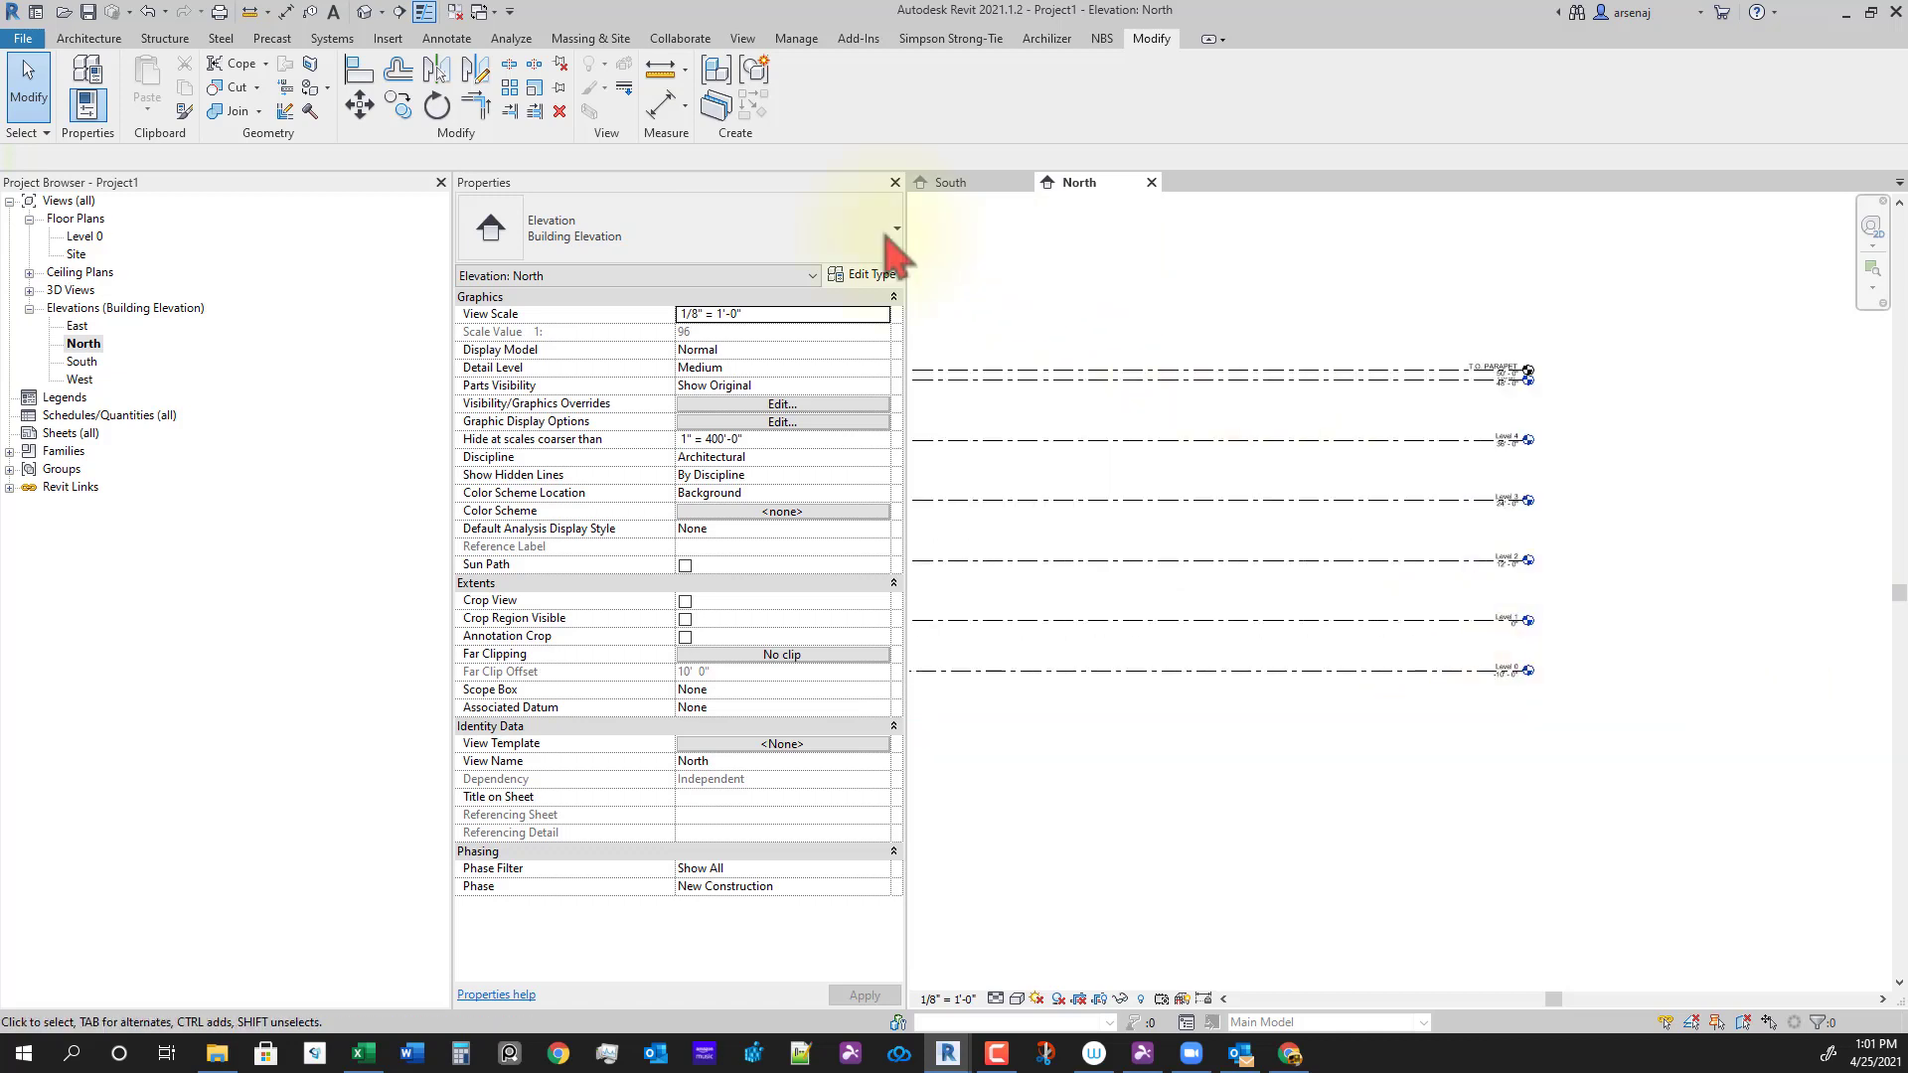
click(796, 40)
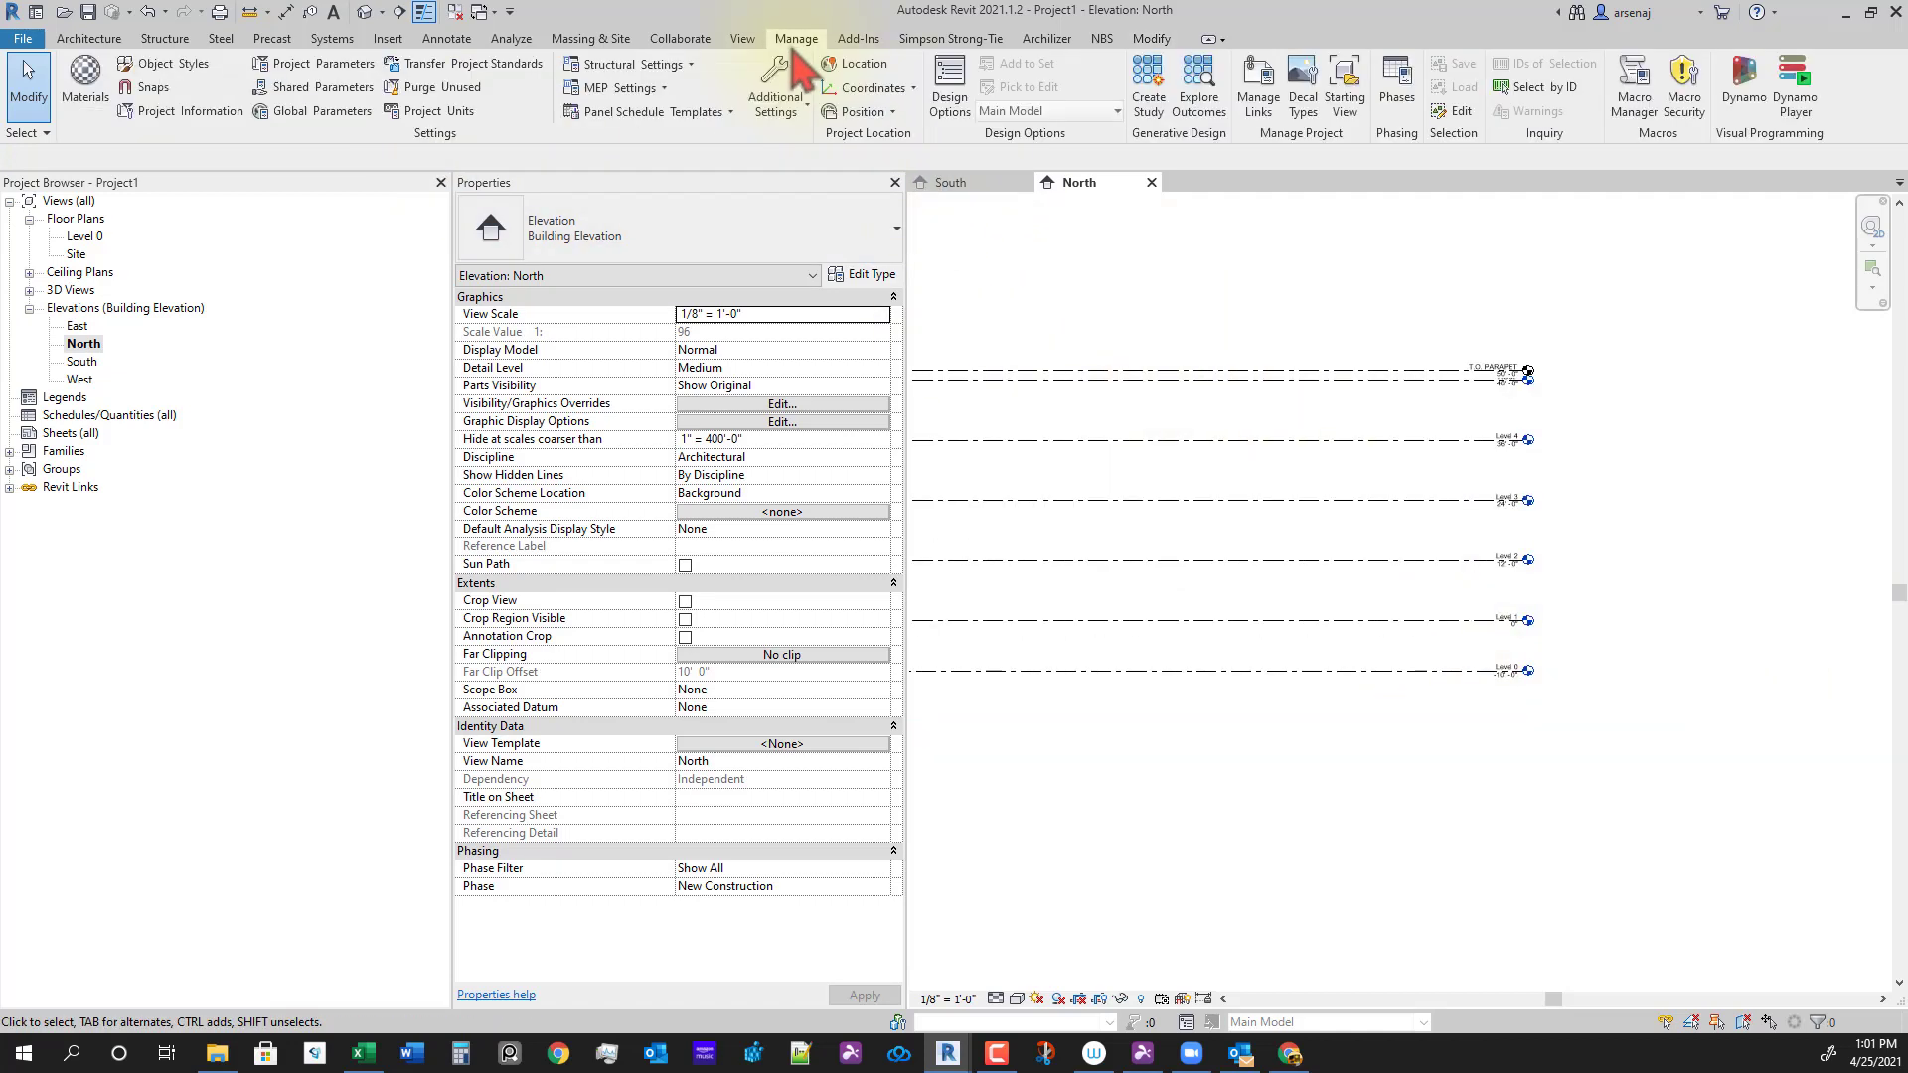
click(686, 40)
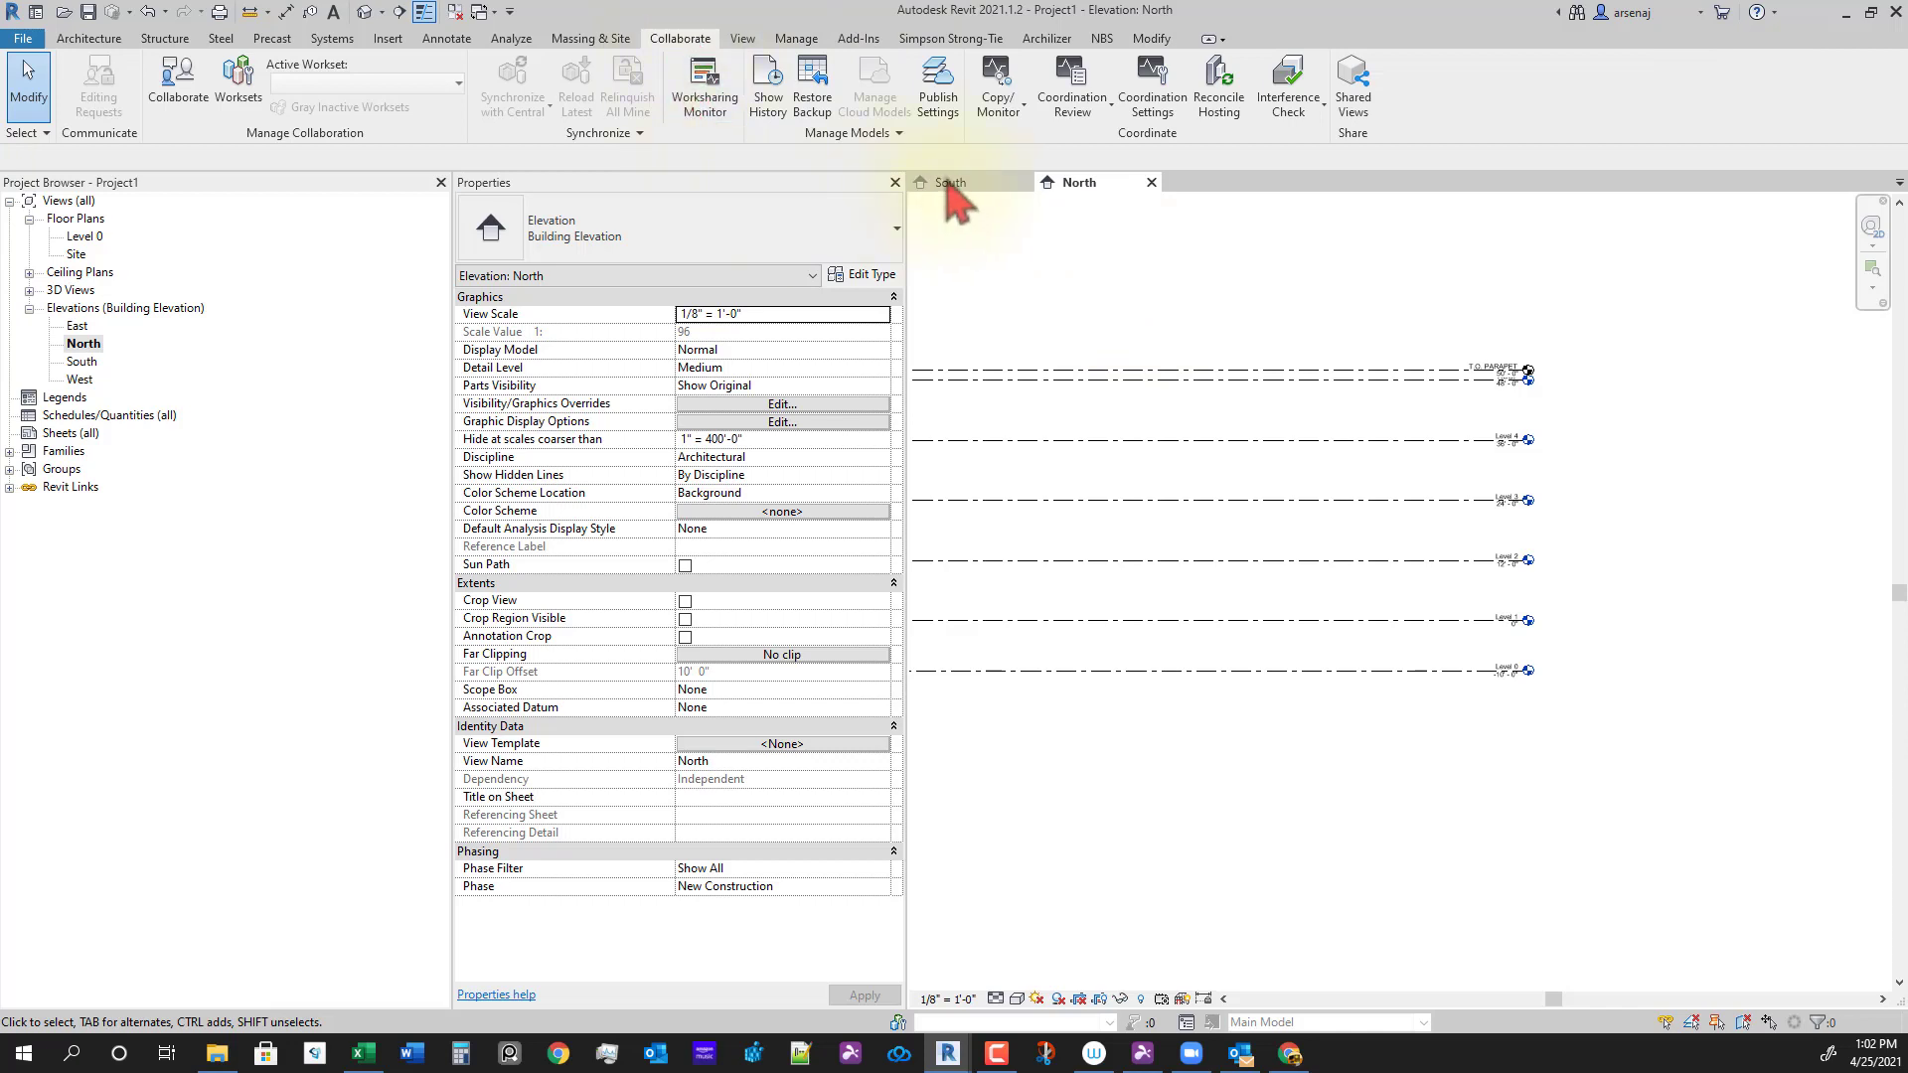
click(998, 98)
click(1032, 183)
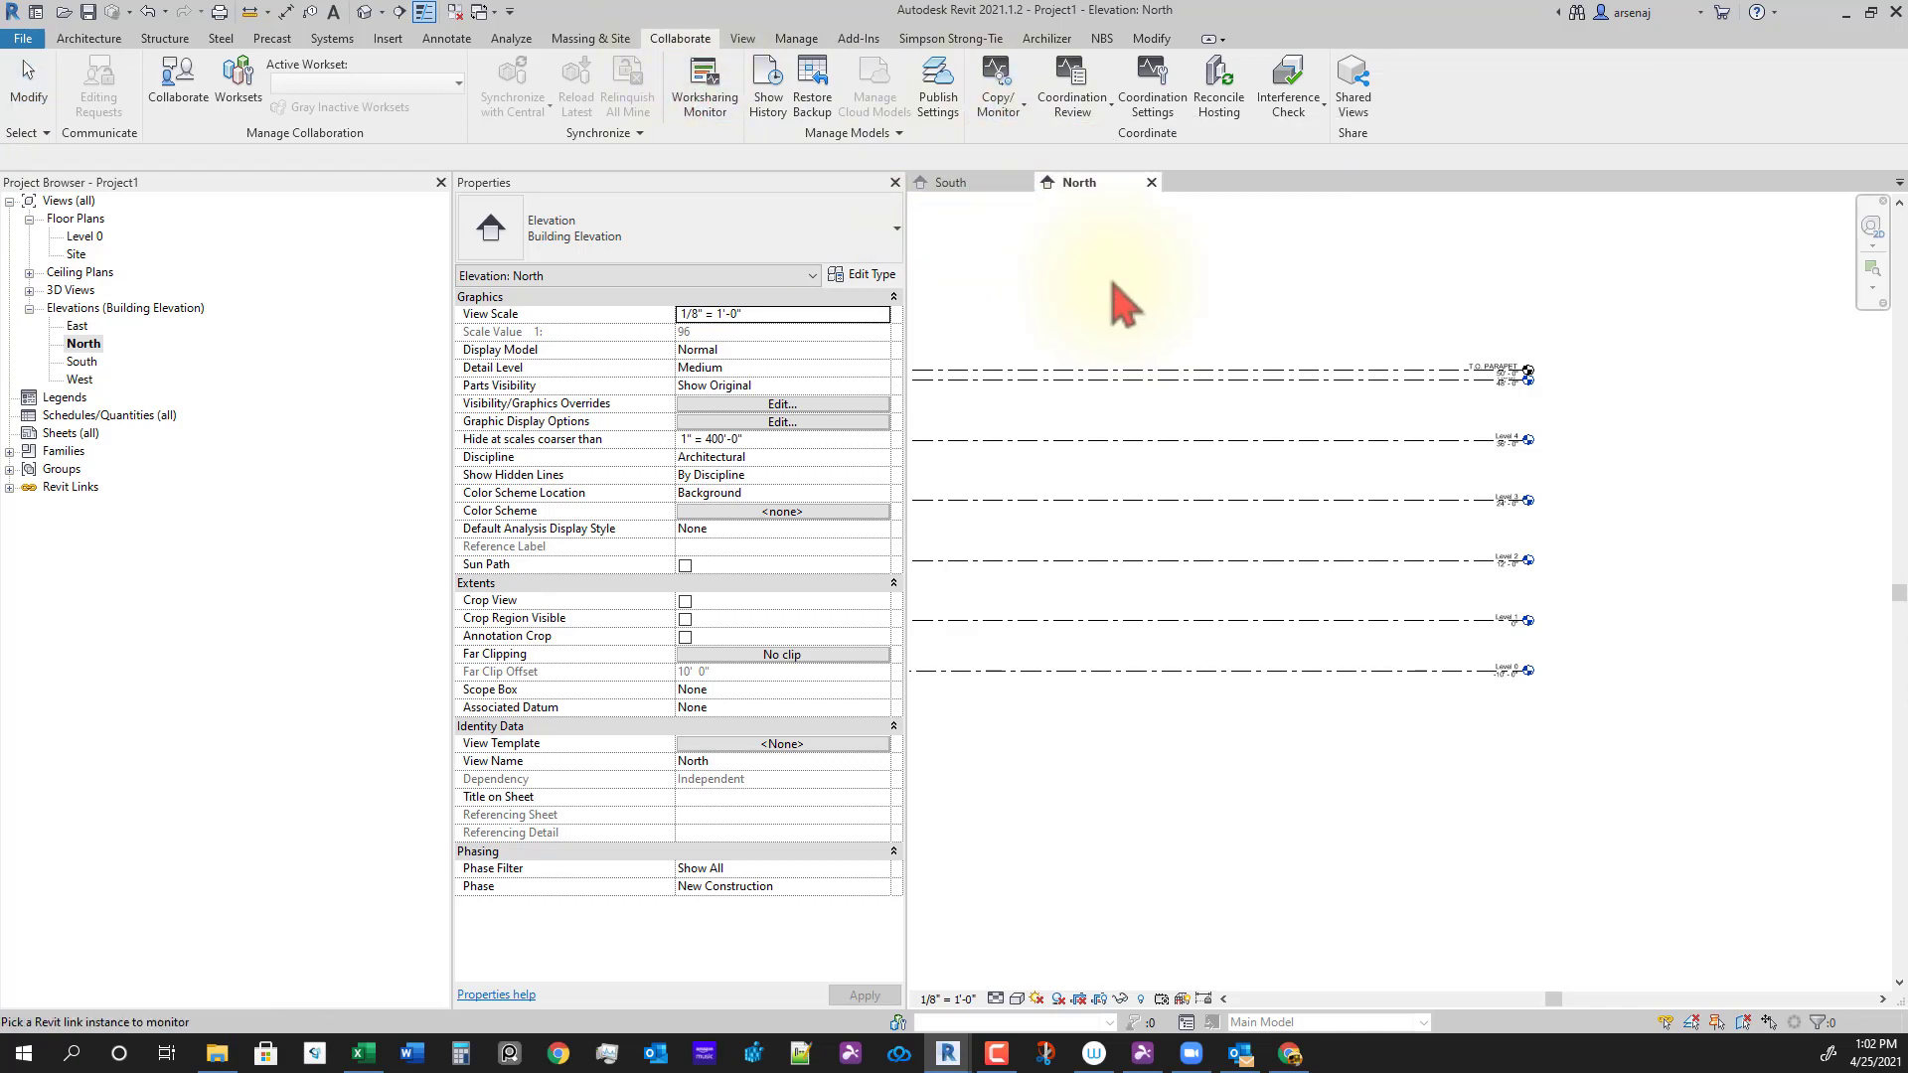
click(1143, 372)
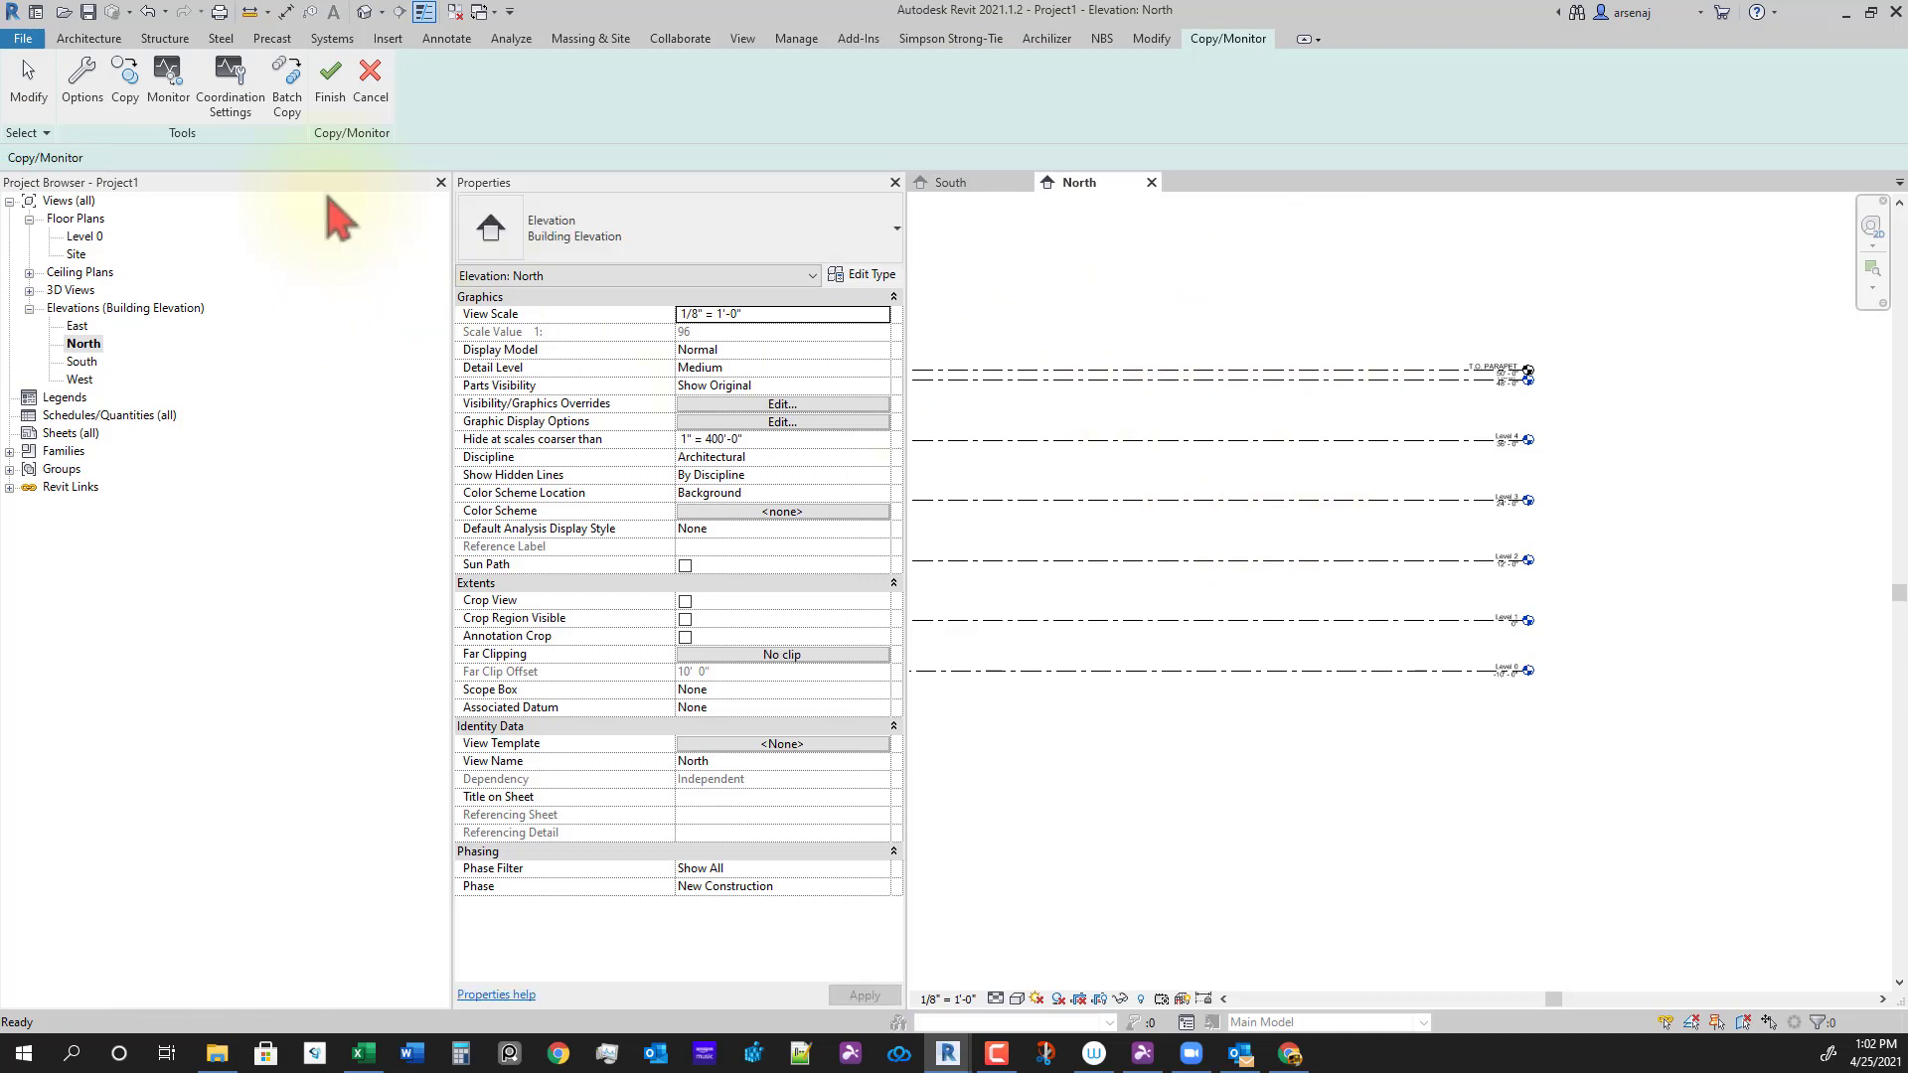
Step: Copy the linked levels from Level 1 up to T.O. Parapet together, finish Copy/Monitor, and select the copied Level 1
click(124, 85)
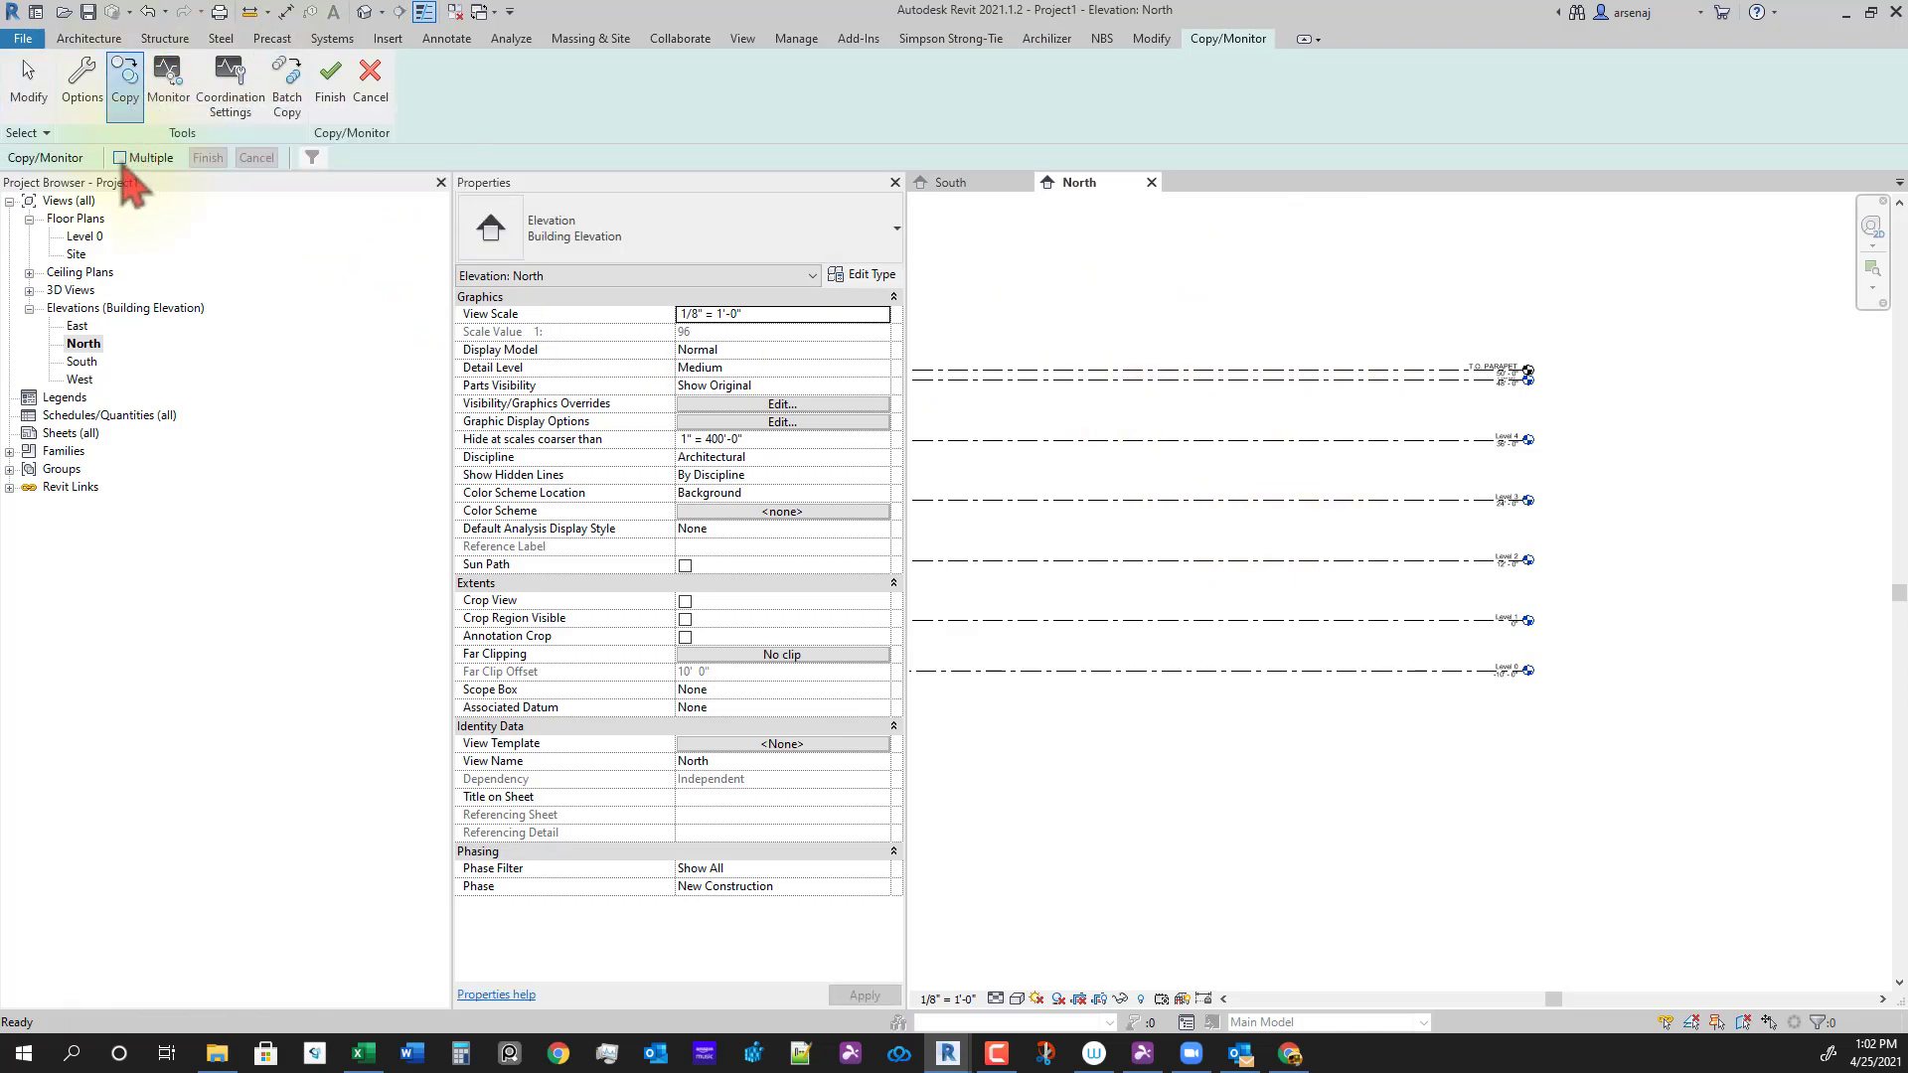
click(120, 159)
drag(1626, 250, 1337, 642)
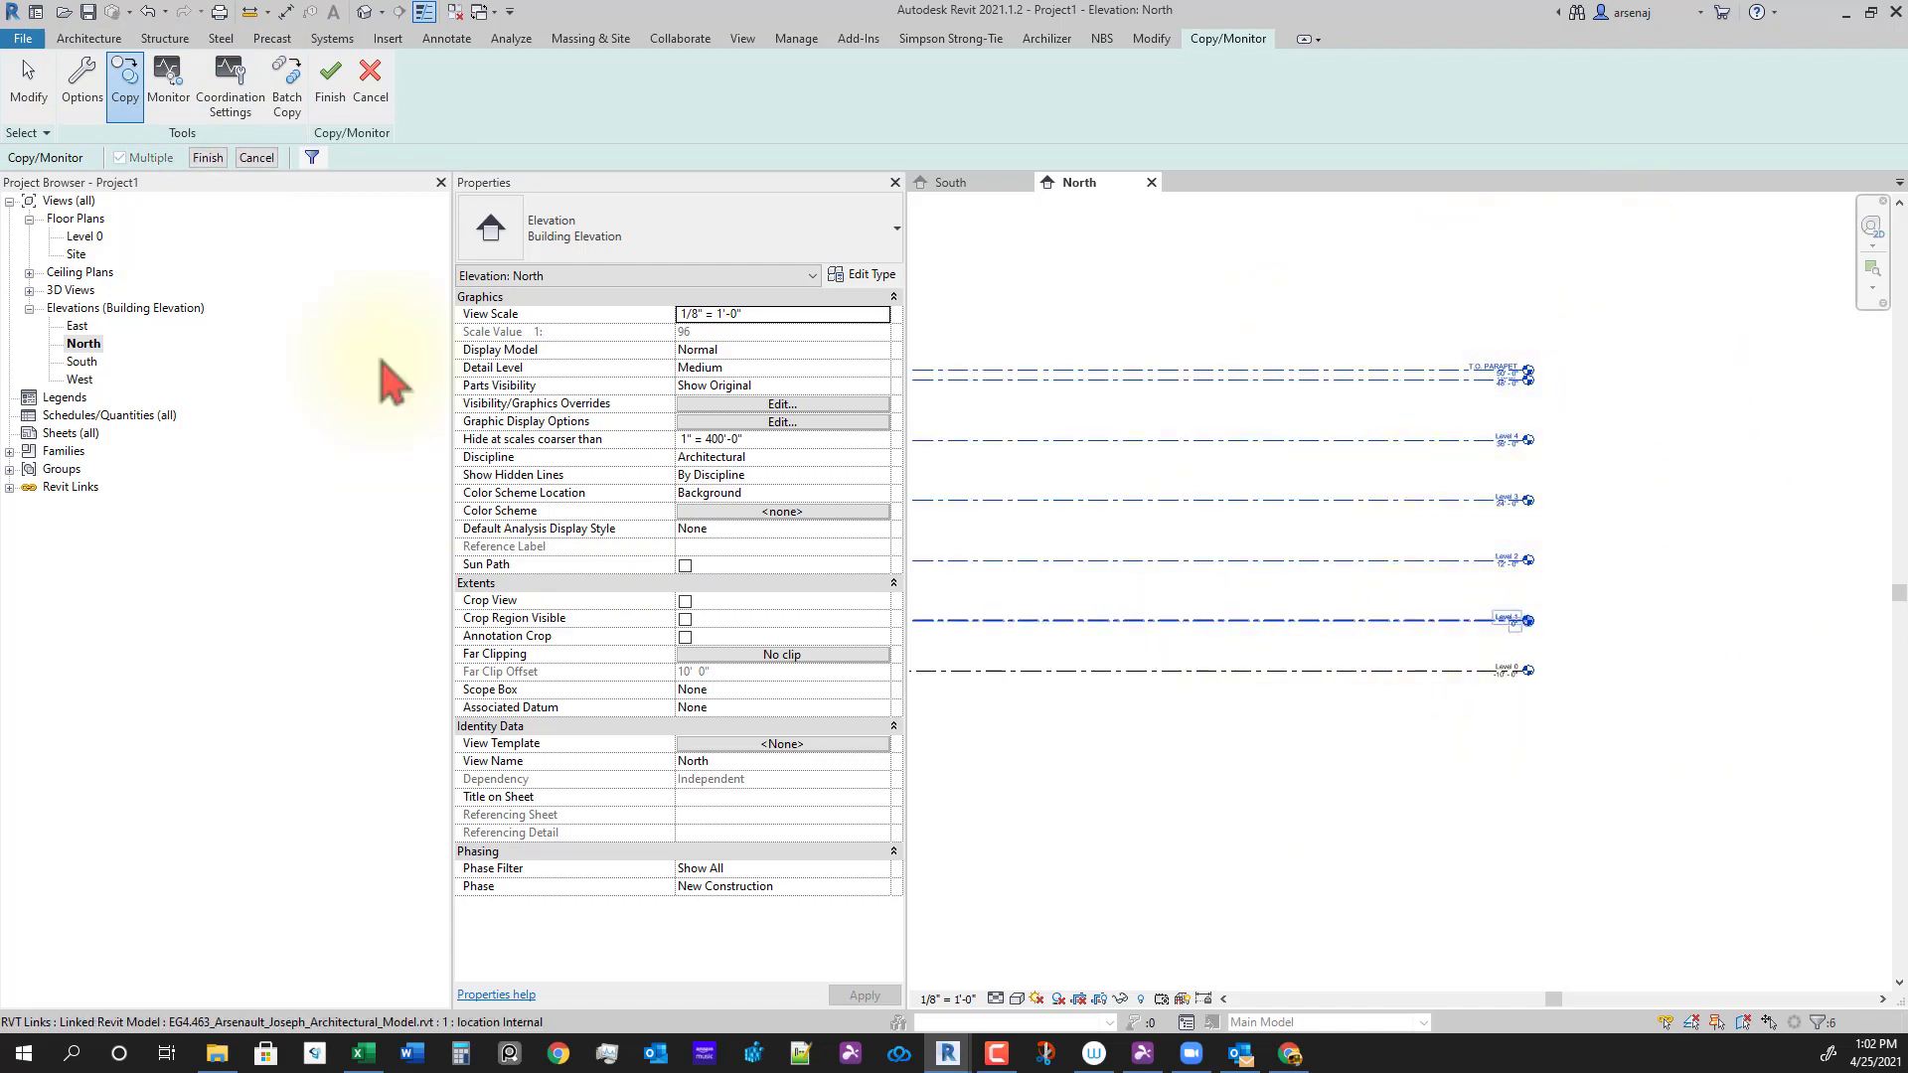
click(208, 157)
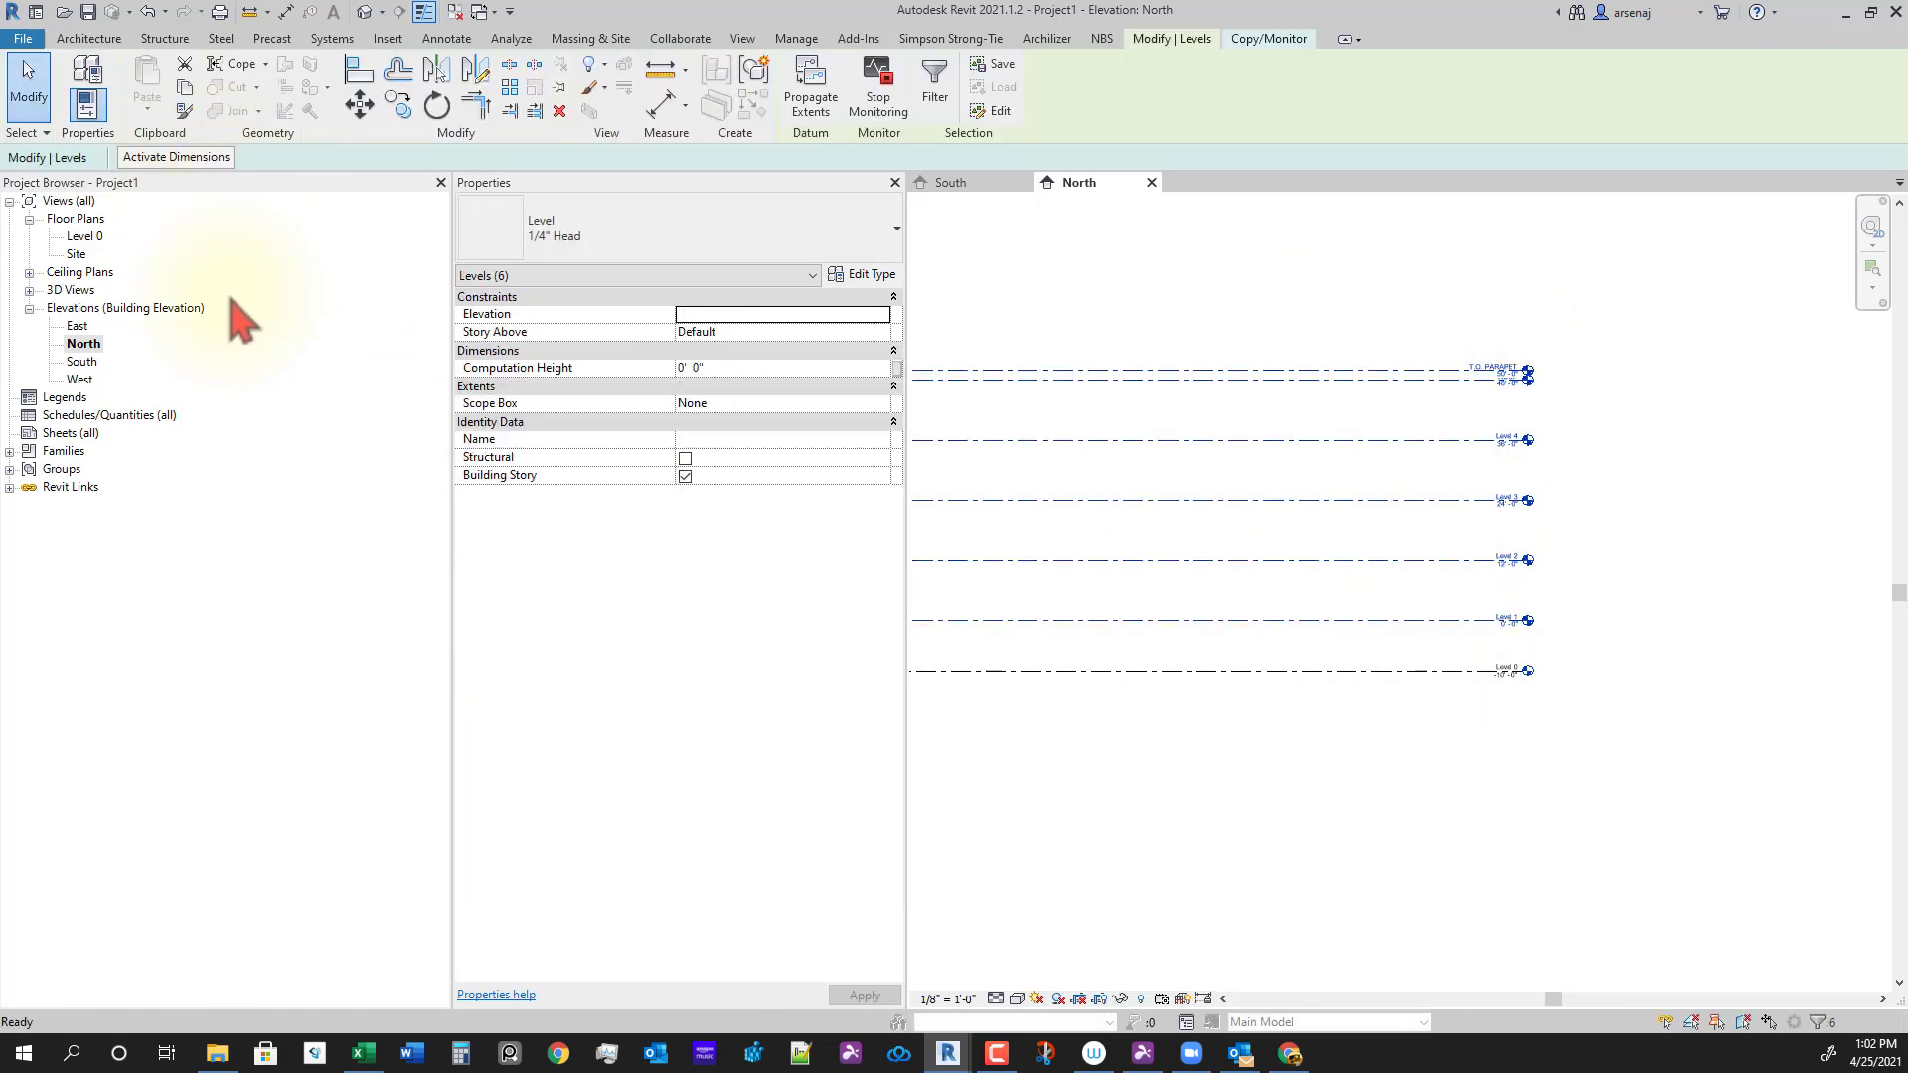
click(1273, 43)
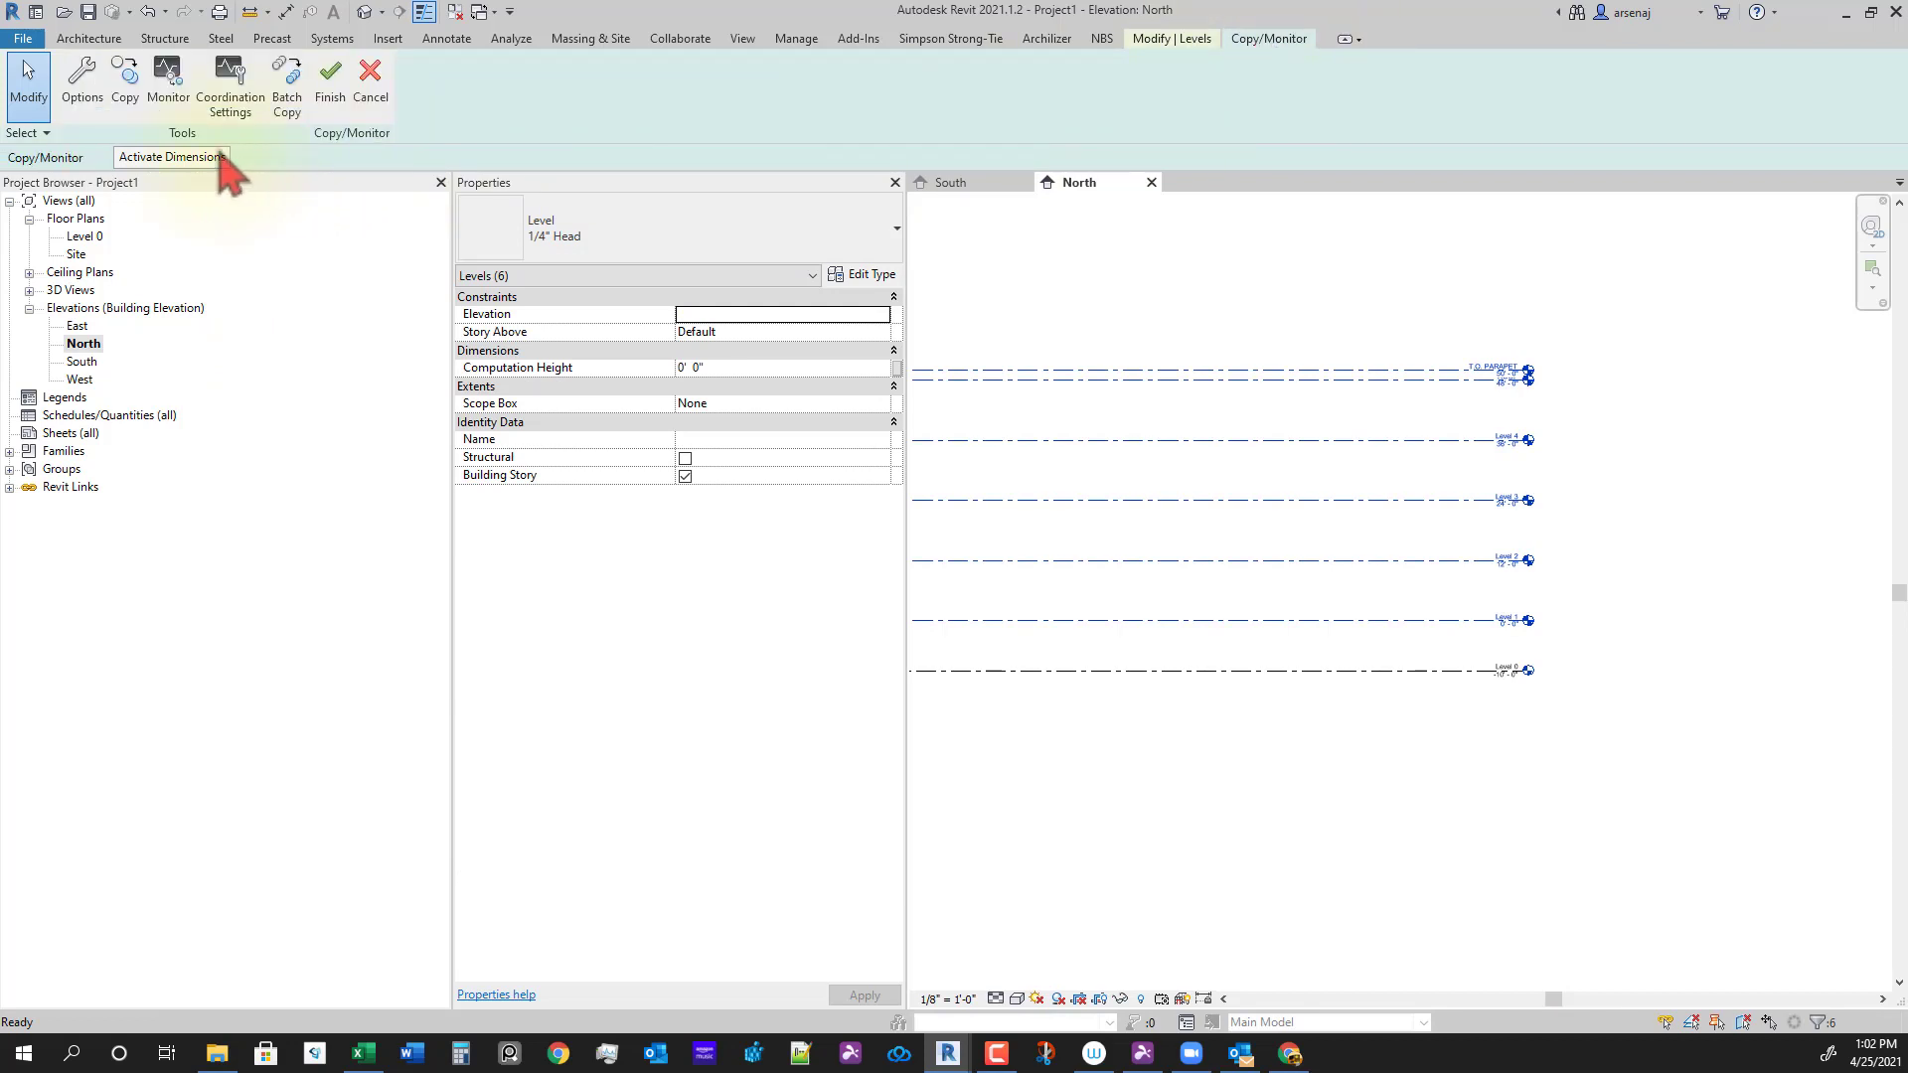
click(332, 90)
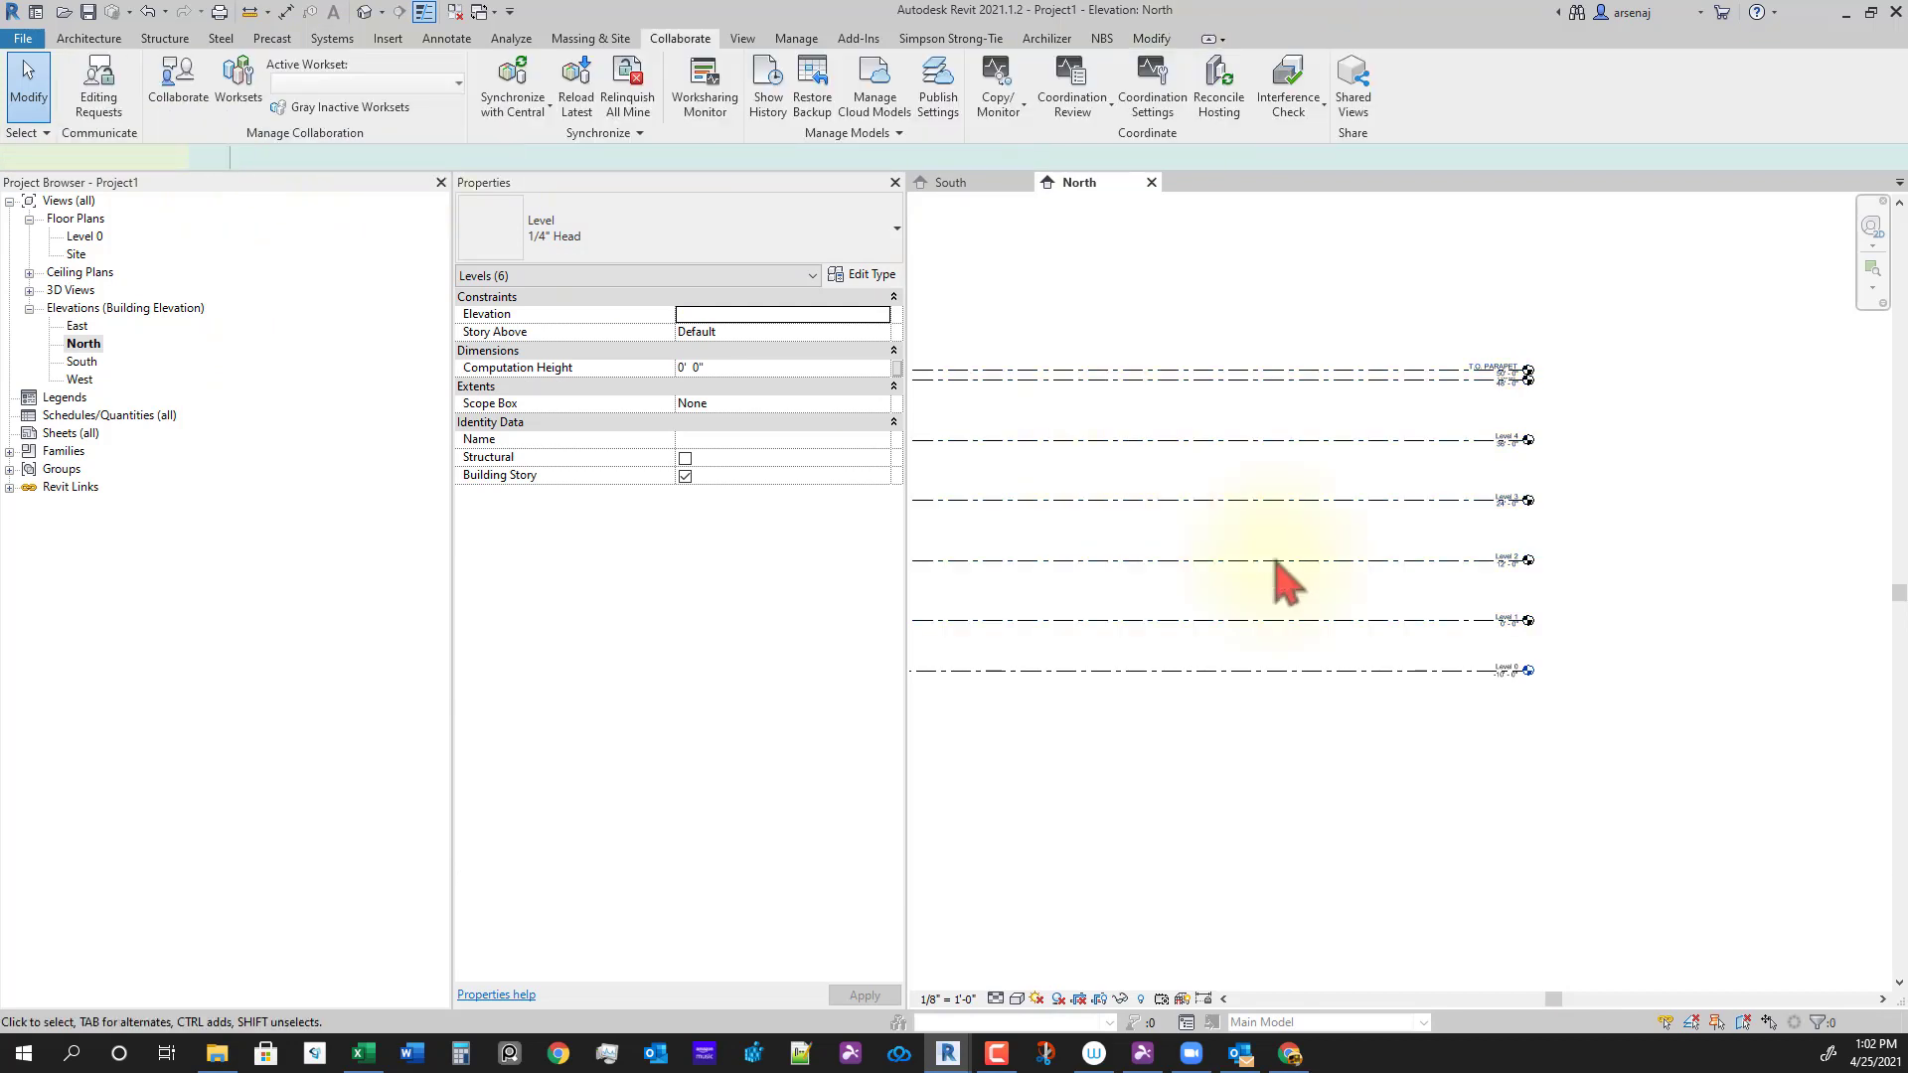
click(1363, 627)
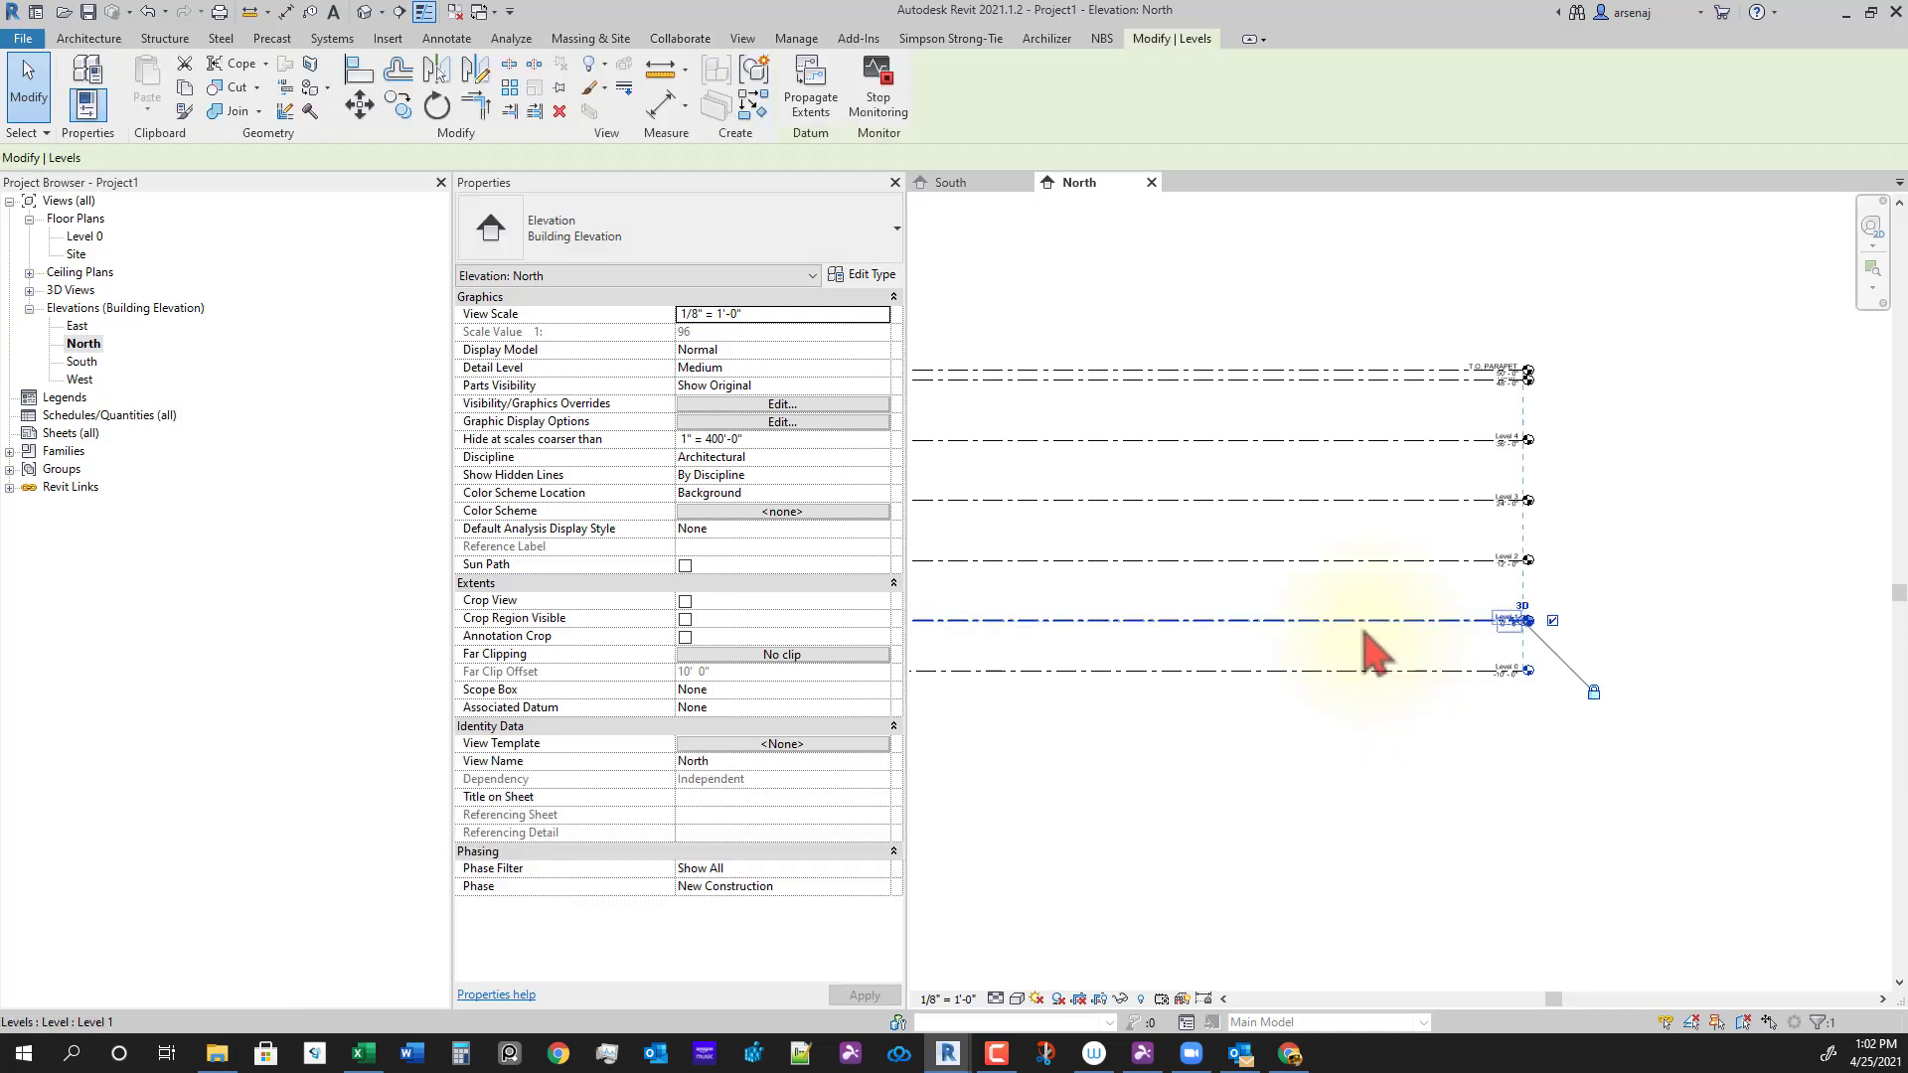
Step: Pull the aligned ends of the project's levels inward in the North elevation, clear of the linked model's level heads
click(1354, 587)
drag(1423, 656, 1366, 638)
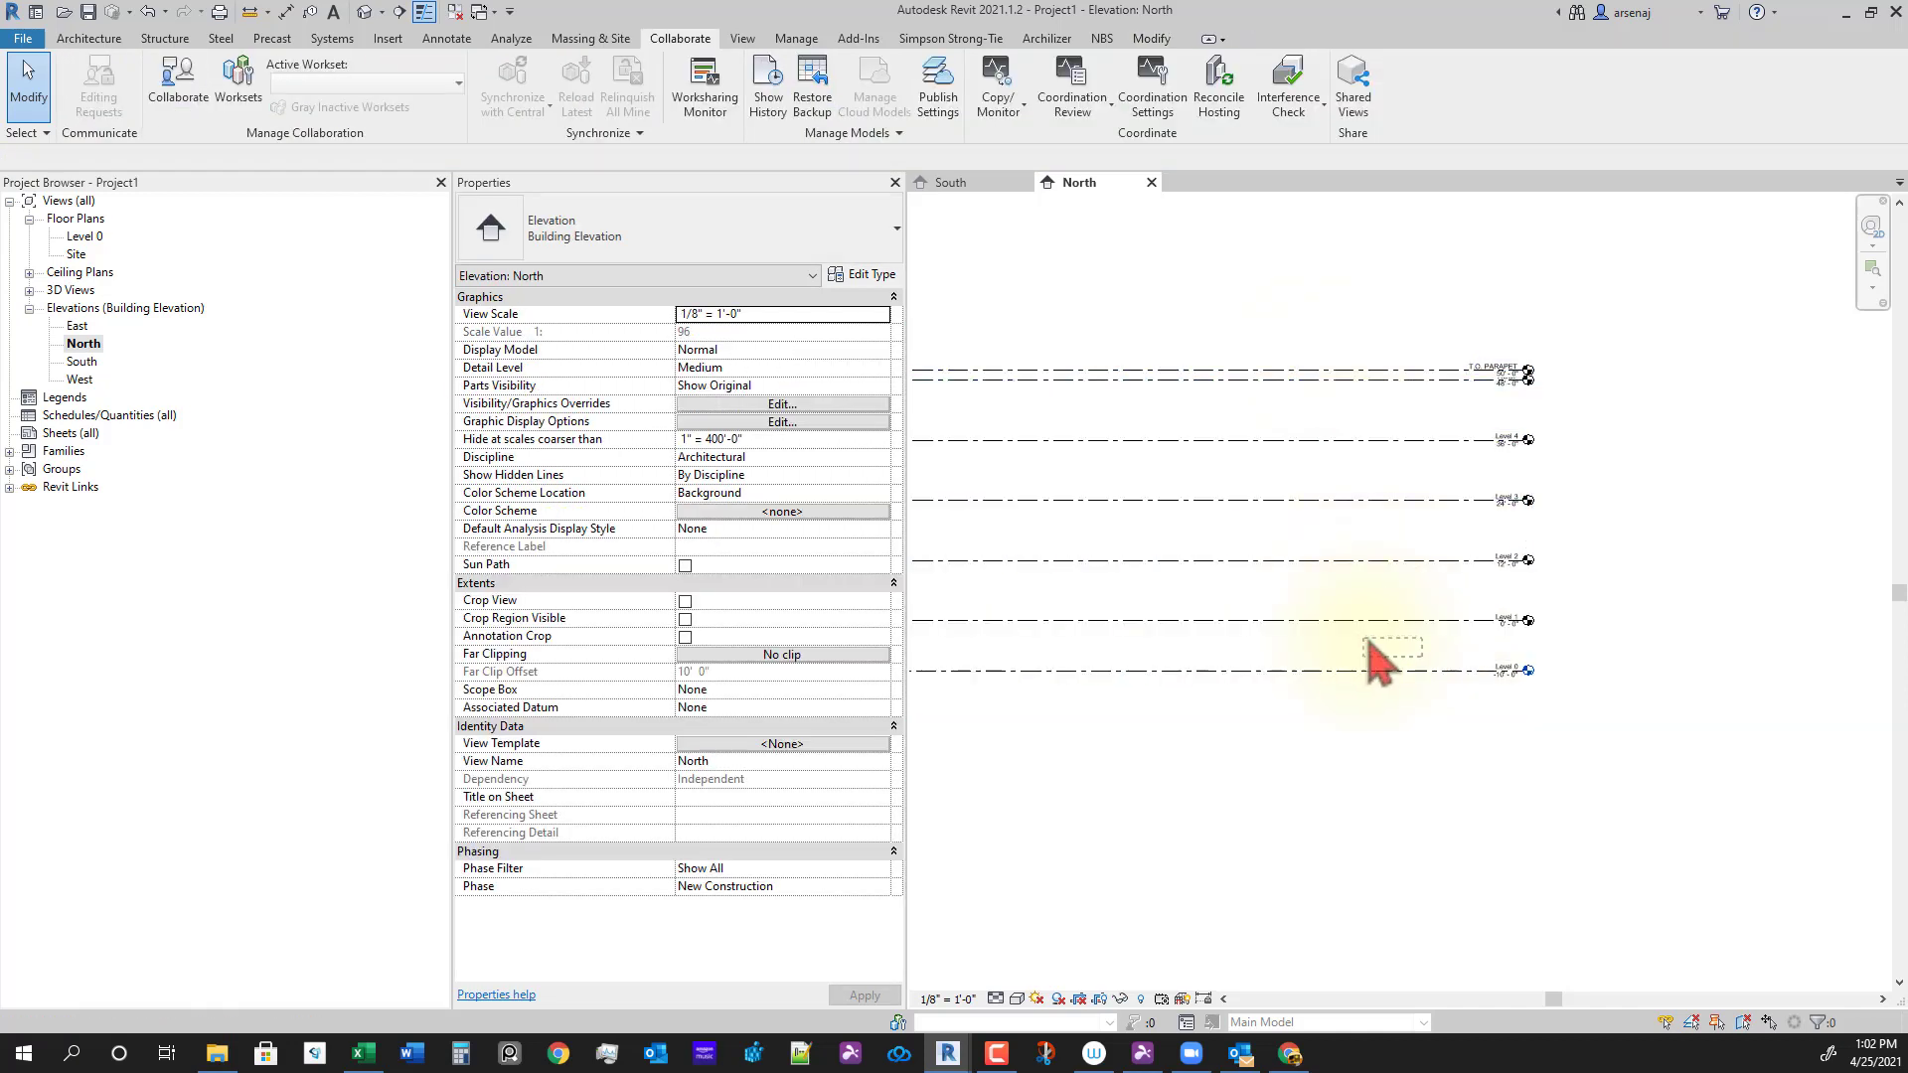
click(1431, 619)
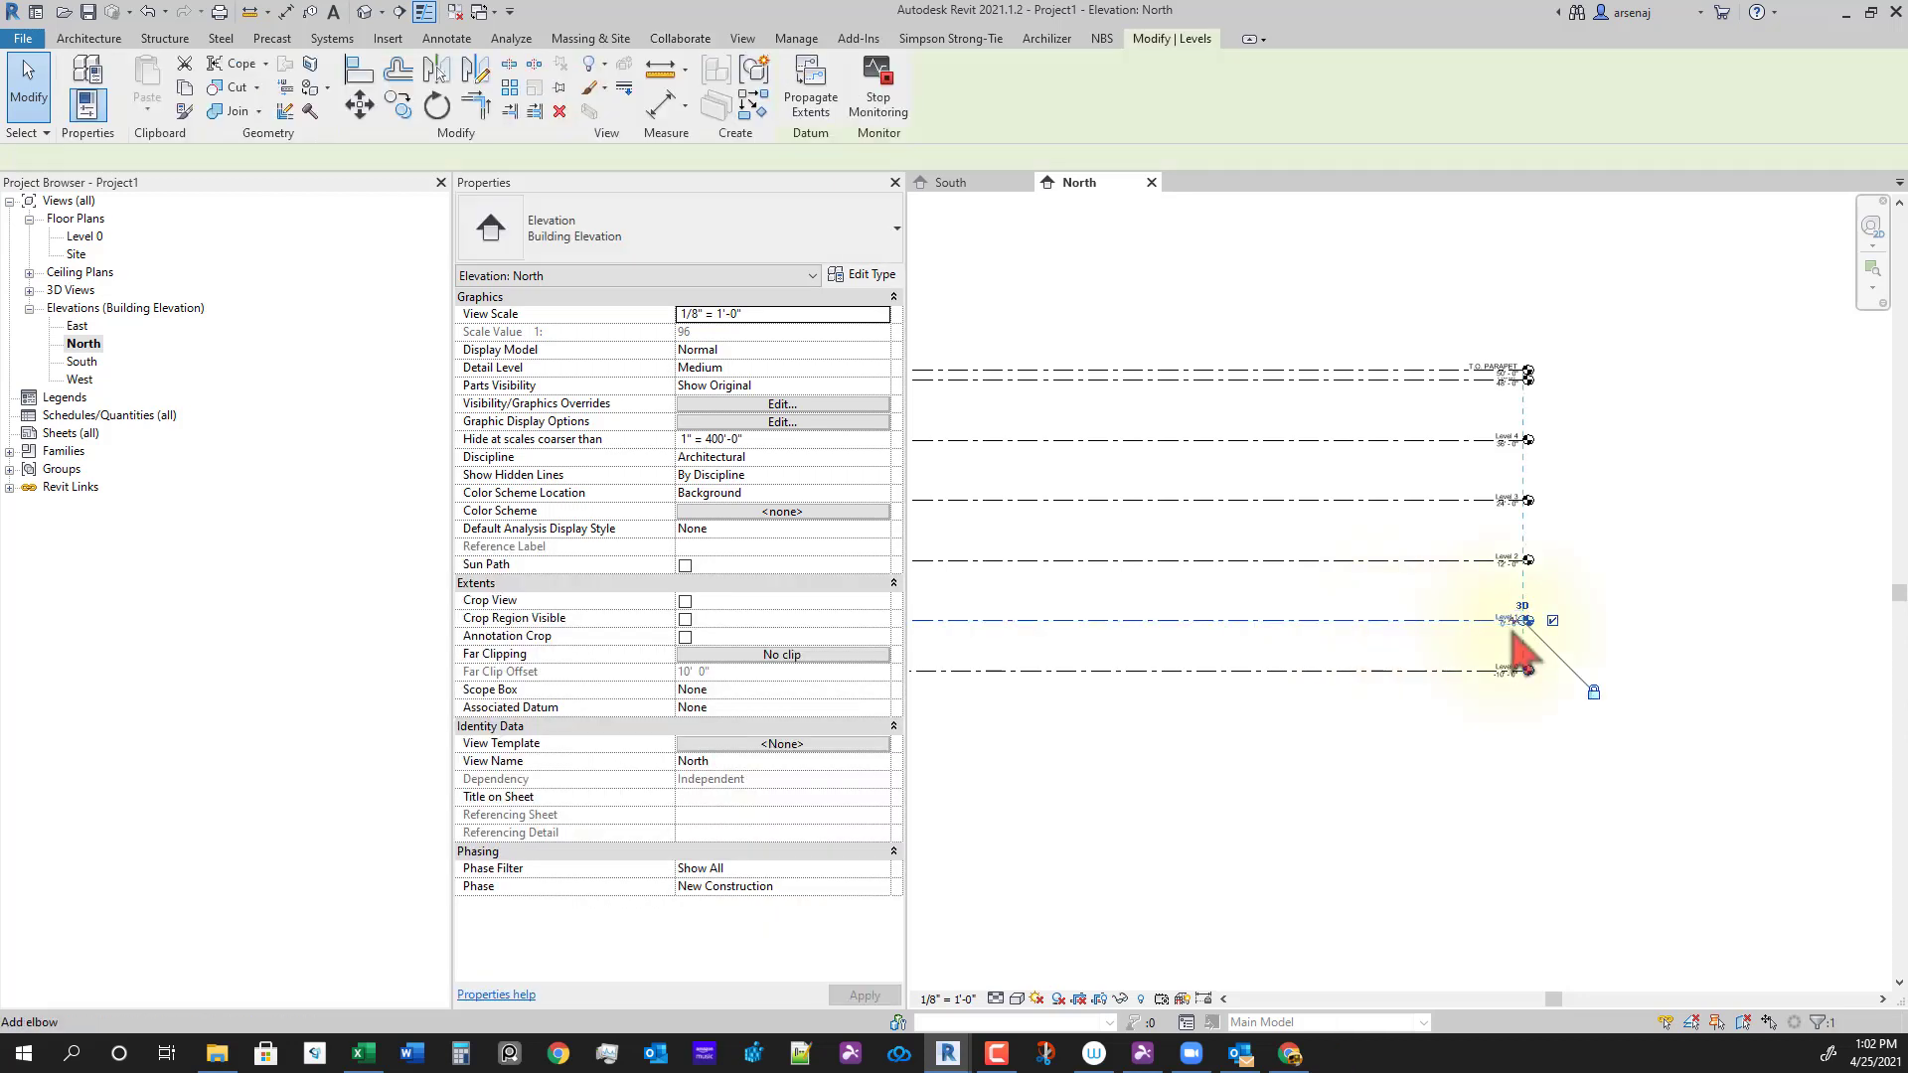
scroll(1431, 616, up, 1)
drag(1418, 613, 1422, 618)
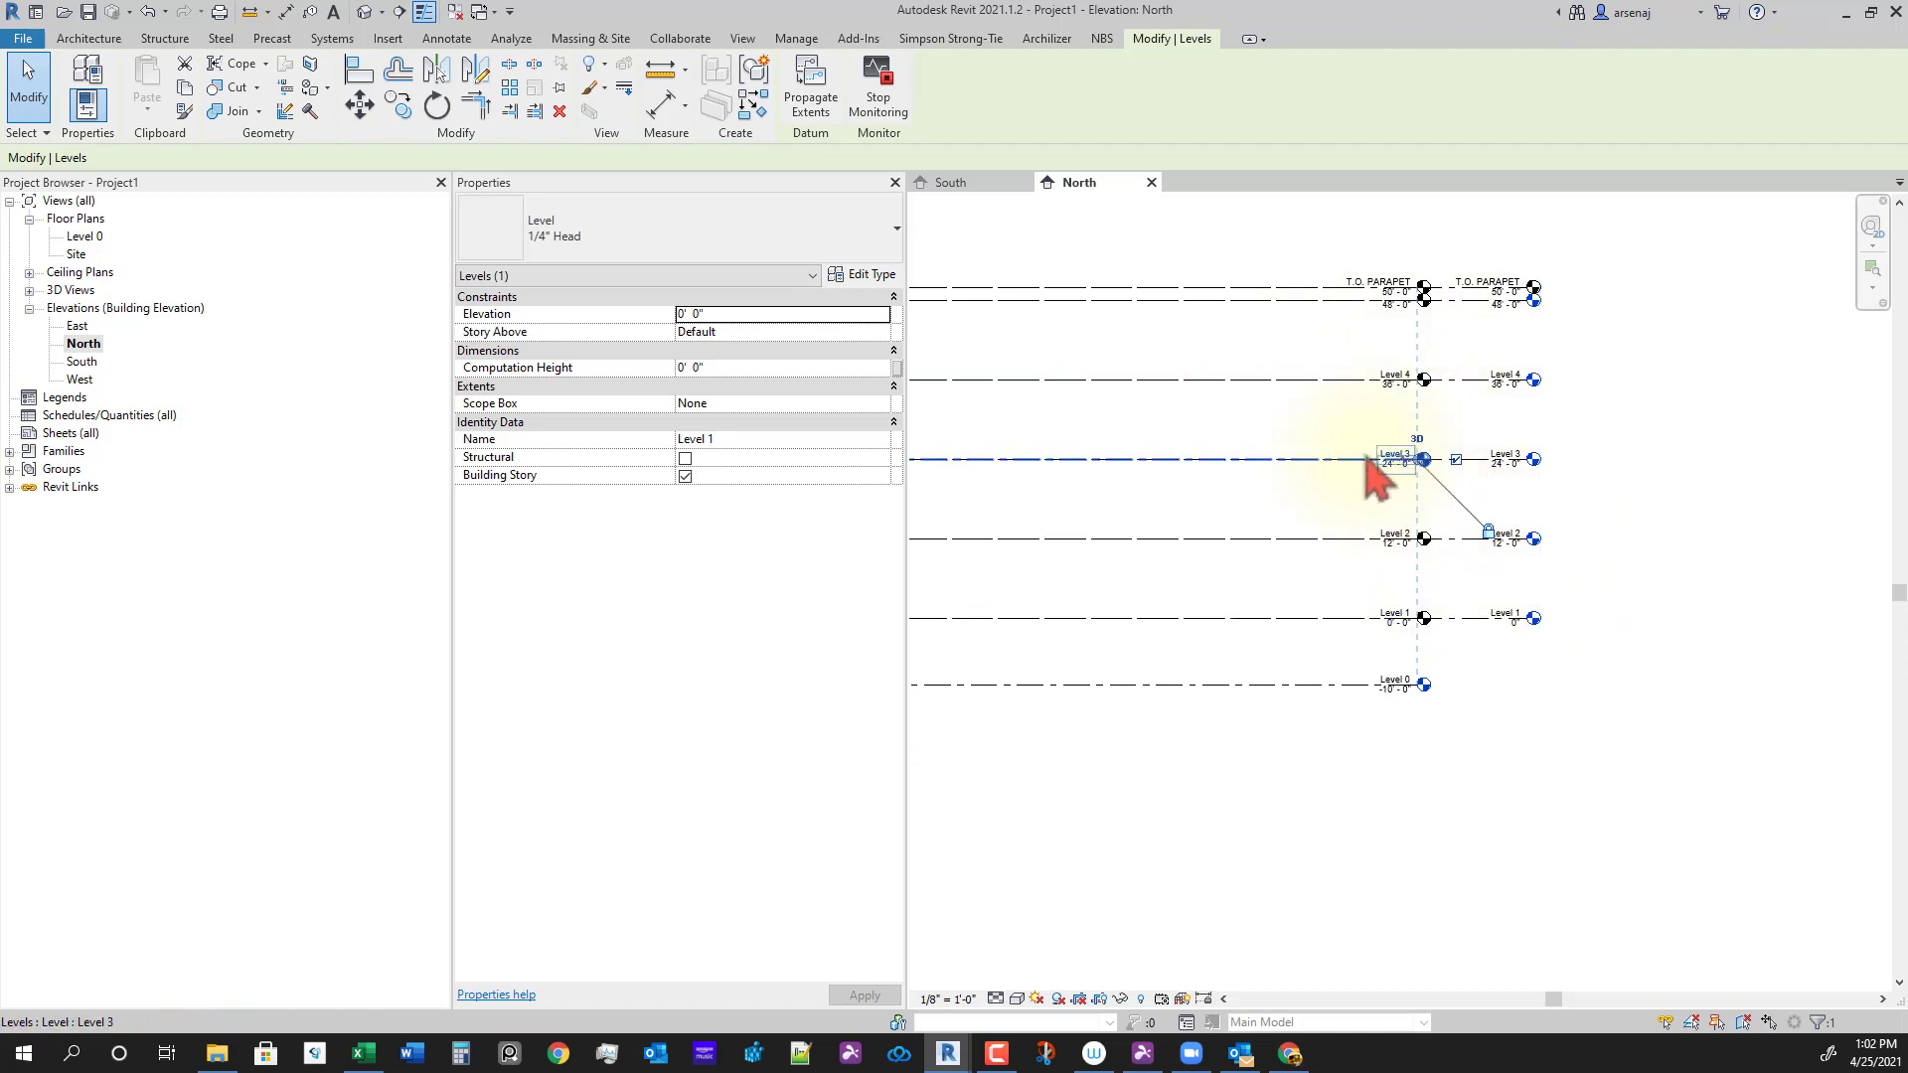
key(Escape)
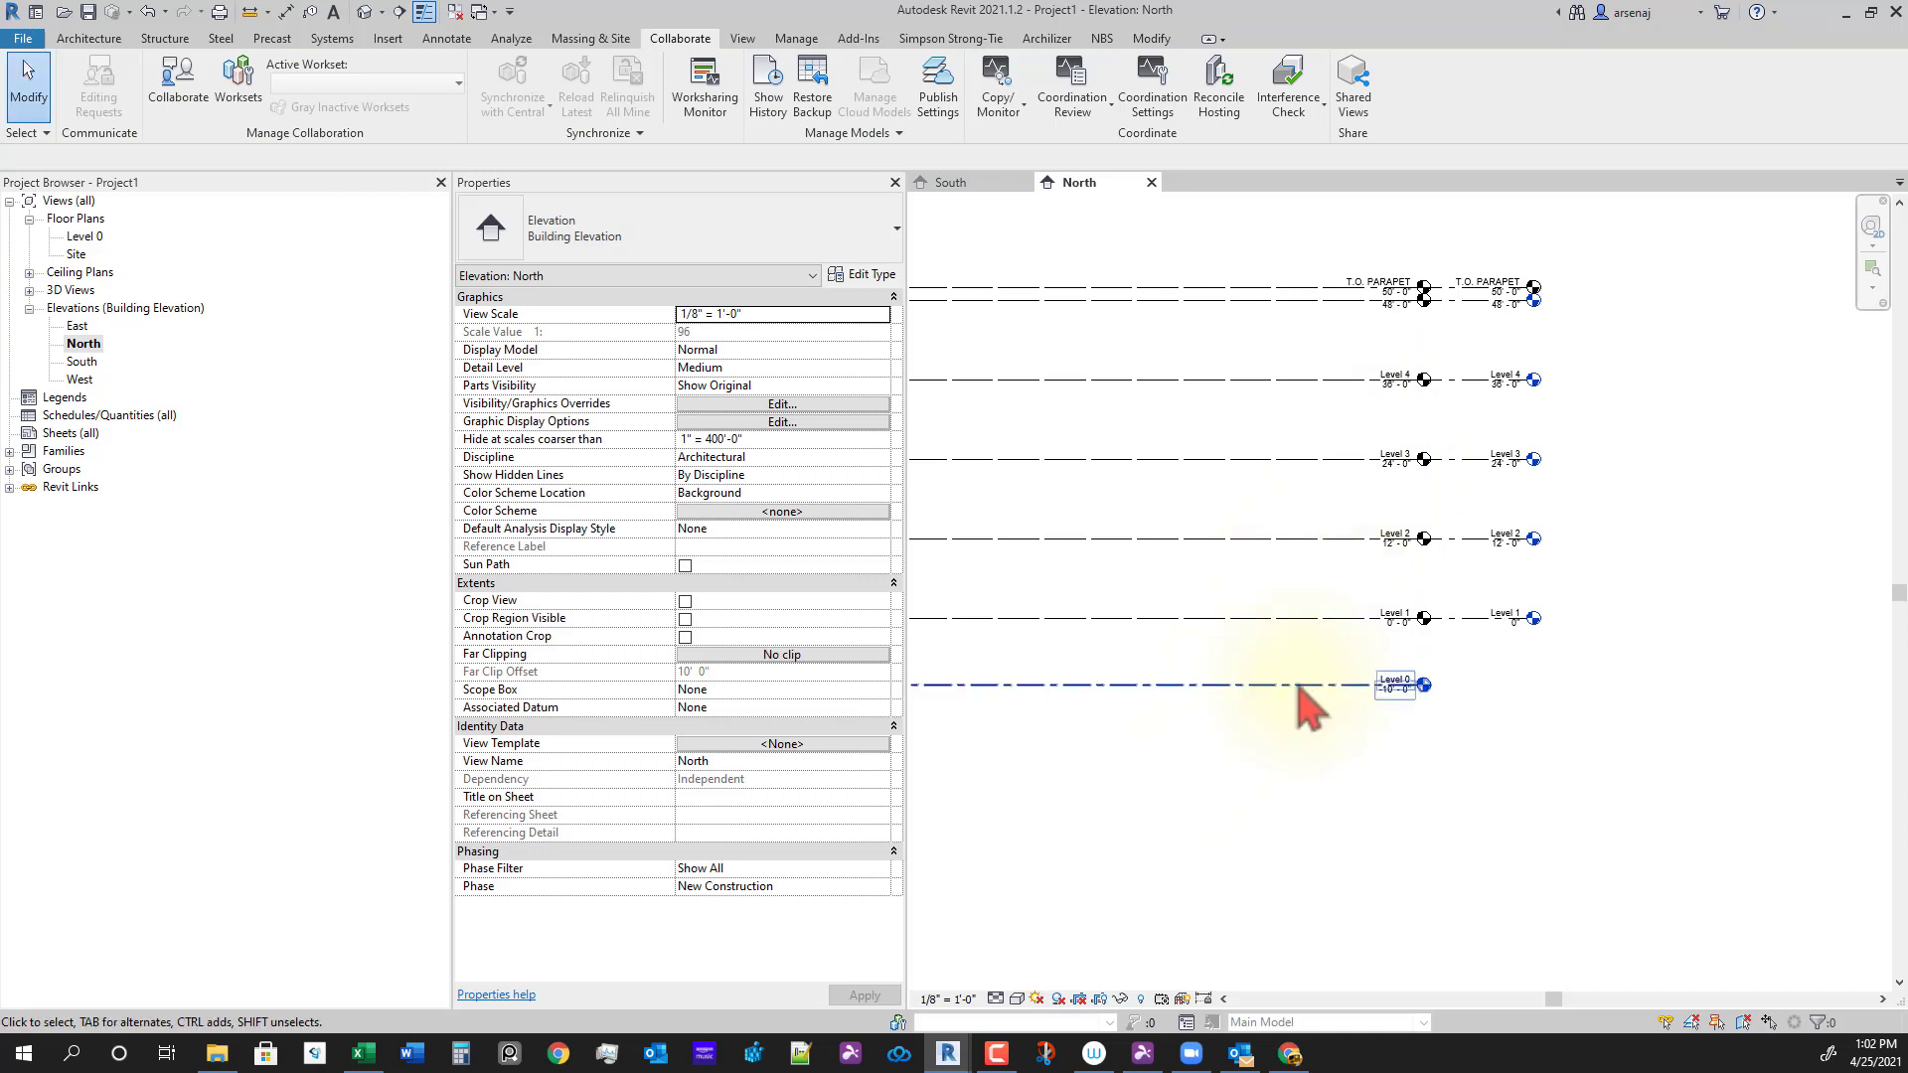
Step: Delete the project's own Level 0 together with its corresponding views
click(1299, 685)
key(Delete)
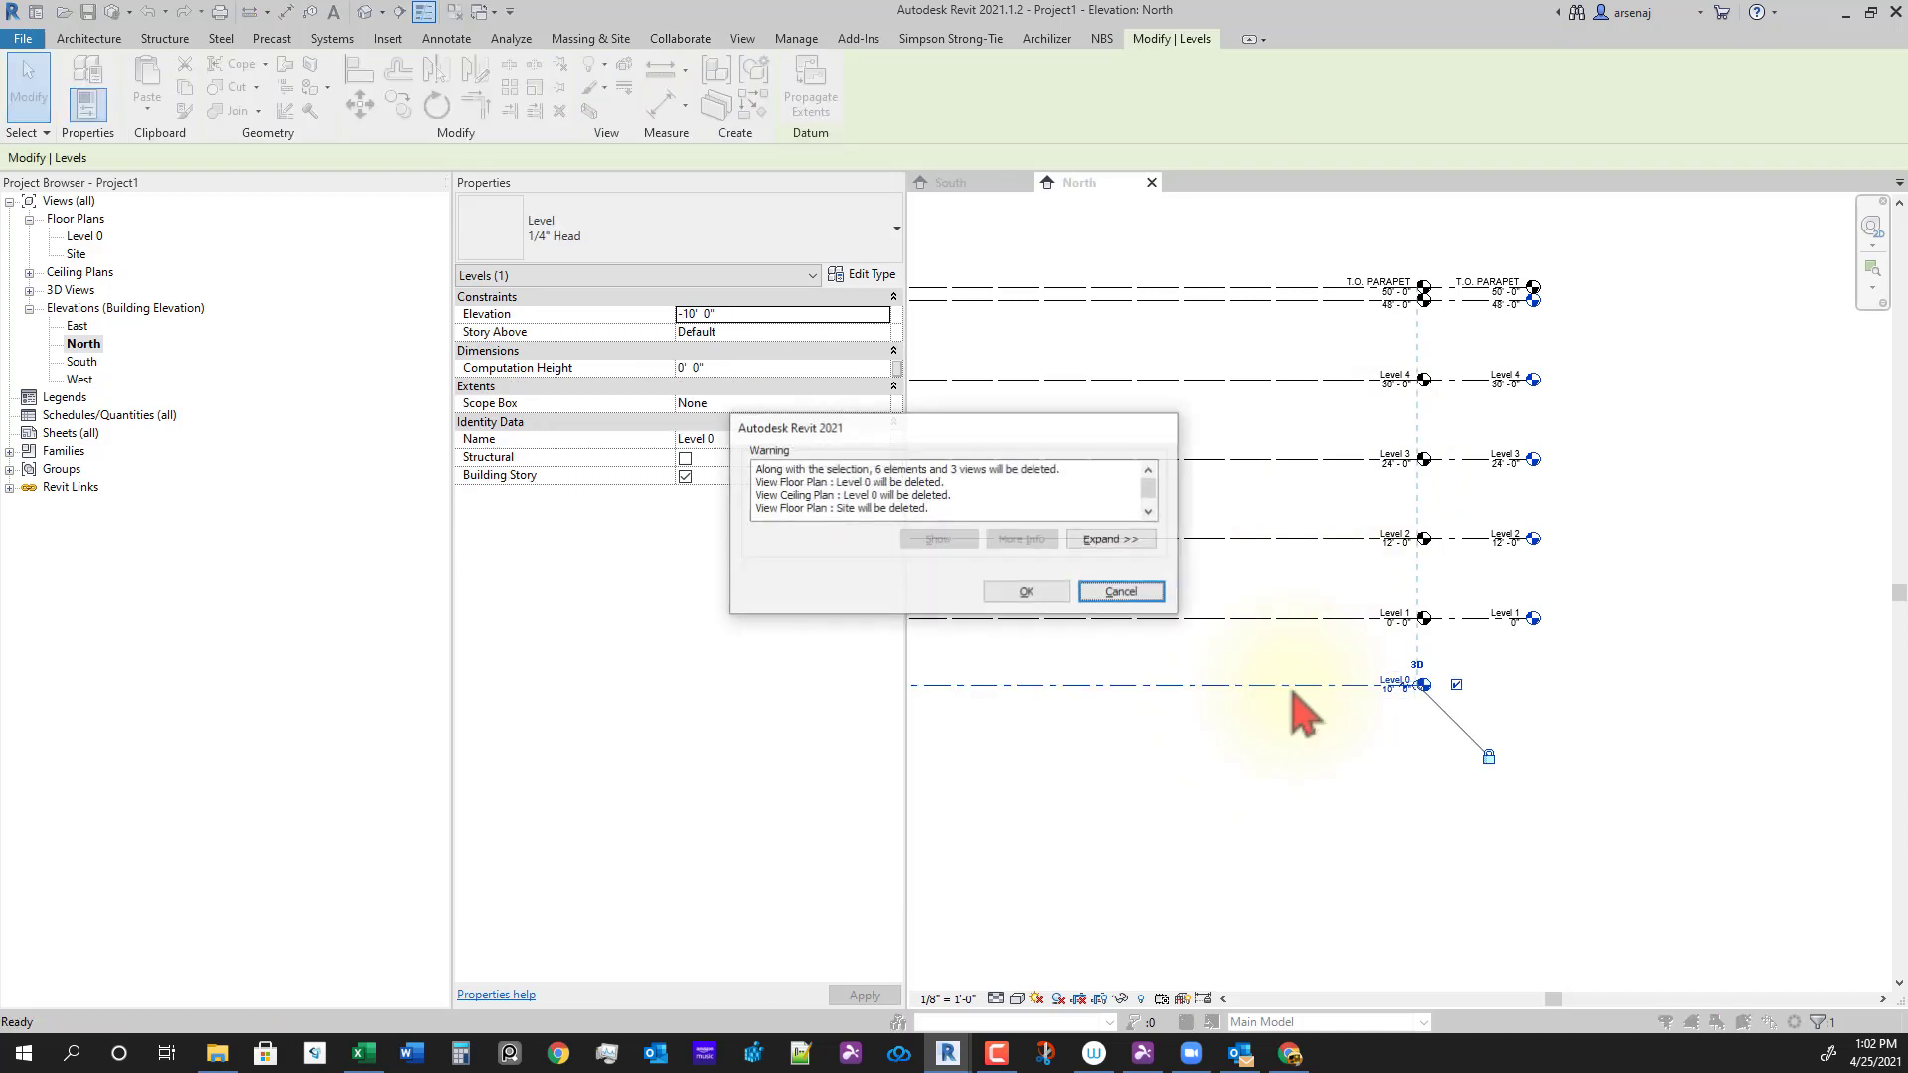
click(1029, 592)
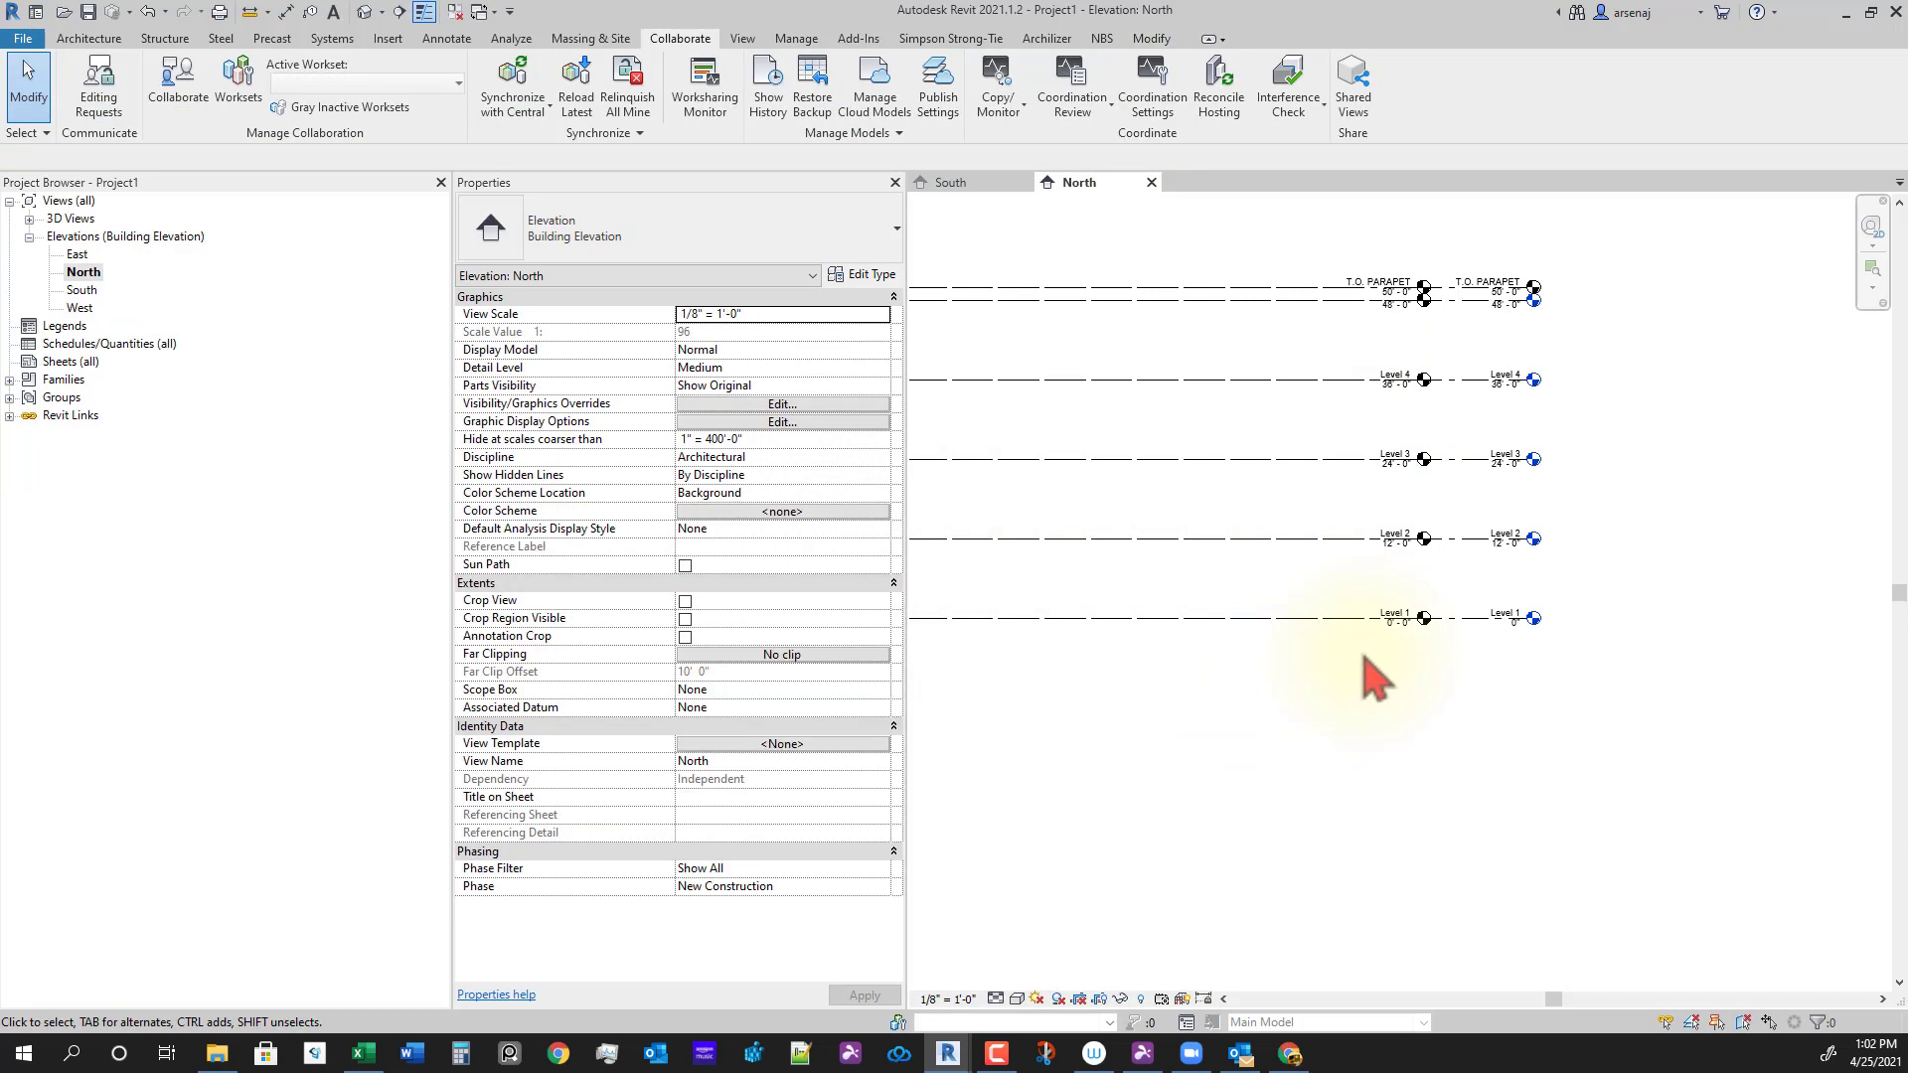
Step: Turn on Crop View and Crop Region Visible for the North elevation
scroll(1361, 698, down, 5)
middle_drag(1372, 750, 1541, 710)
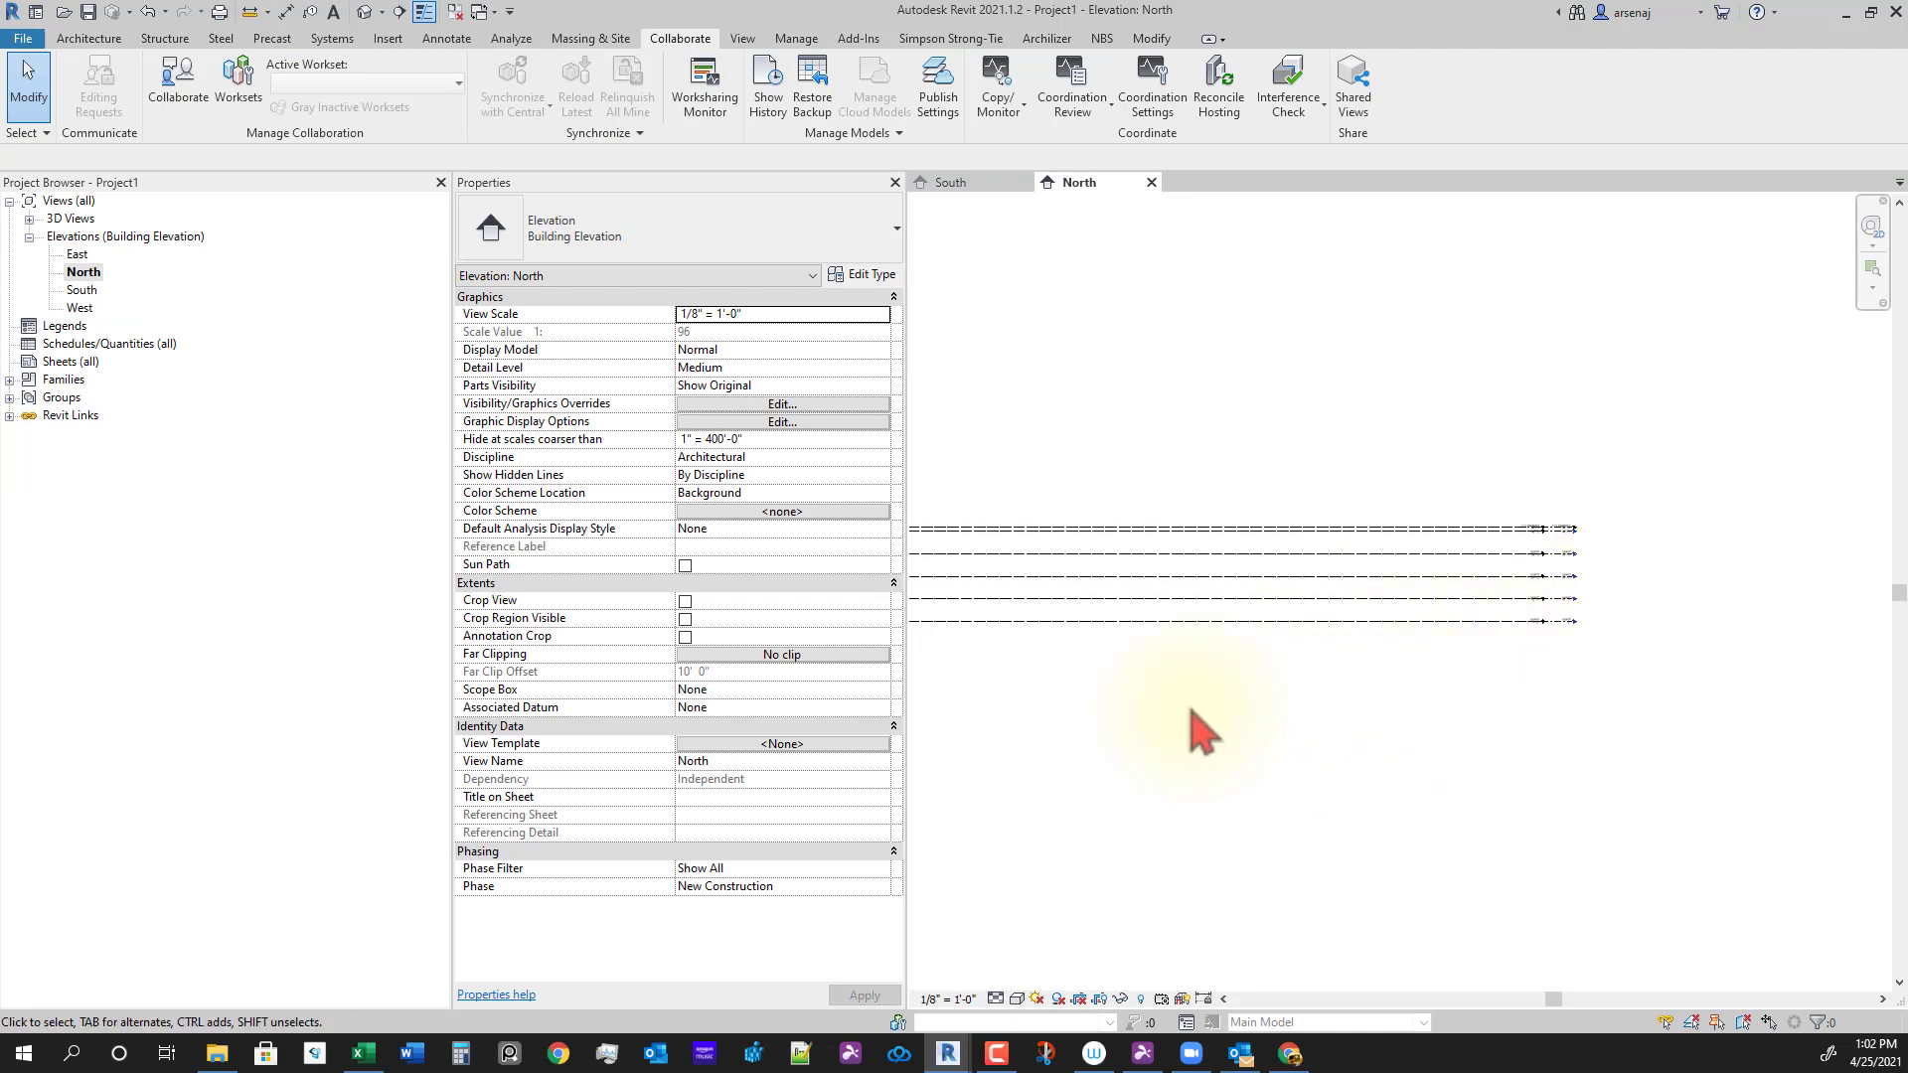
scroll(1193, 712, down, 5)
middle_drag(1193, 716, 1481, 661)
scroll(1142, 701, down, 2)
middle_drag(1145, 745, 1514, 732)
scroll(1461, 646, up, 6)
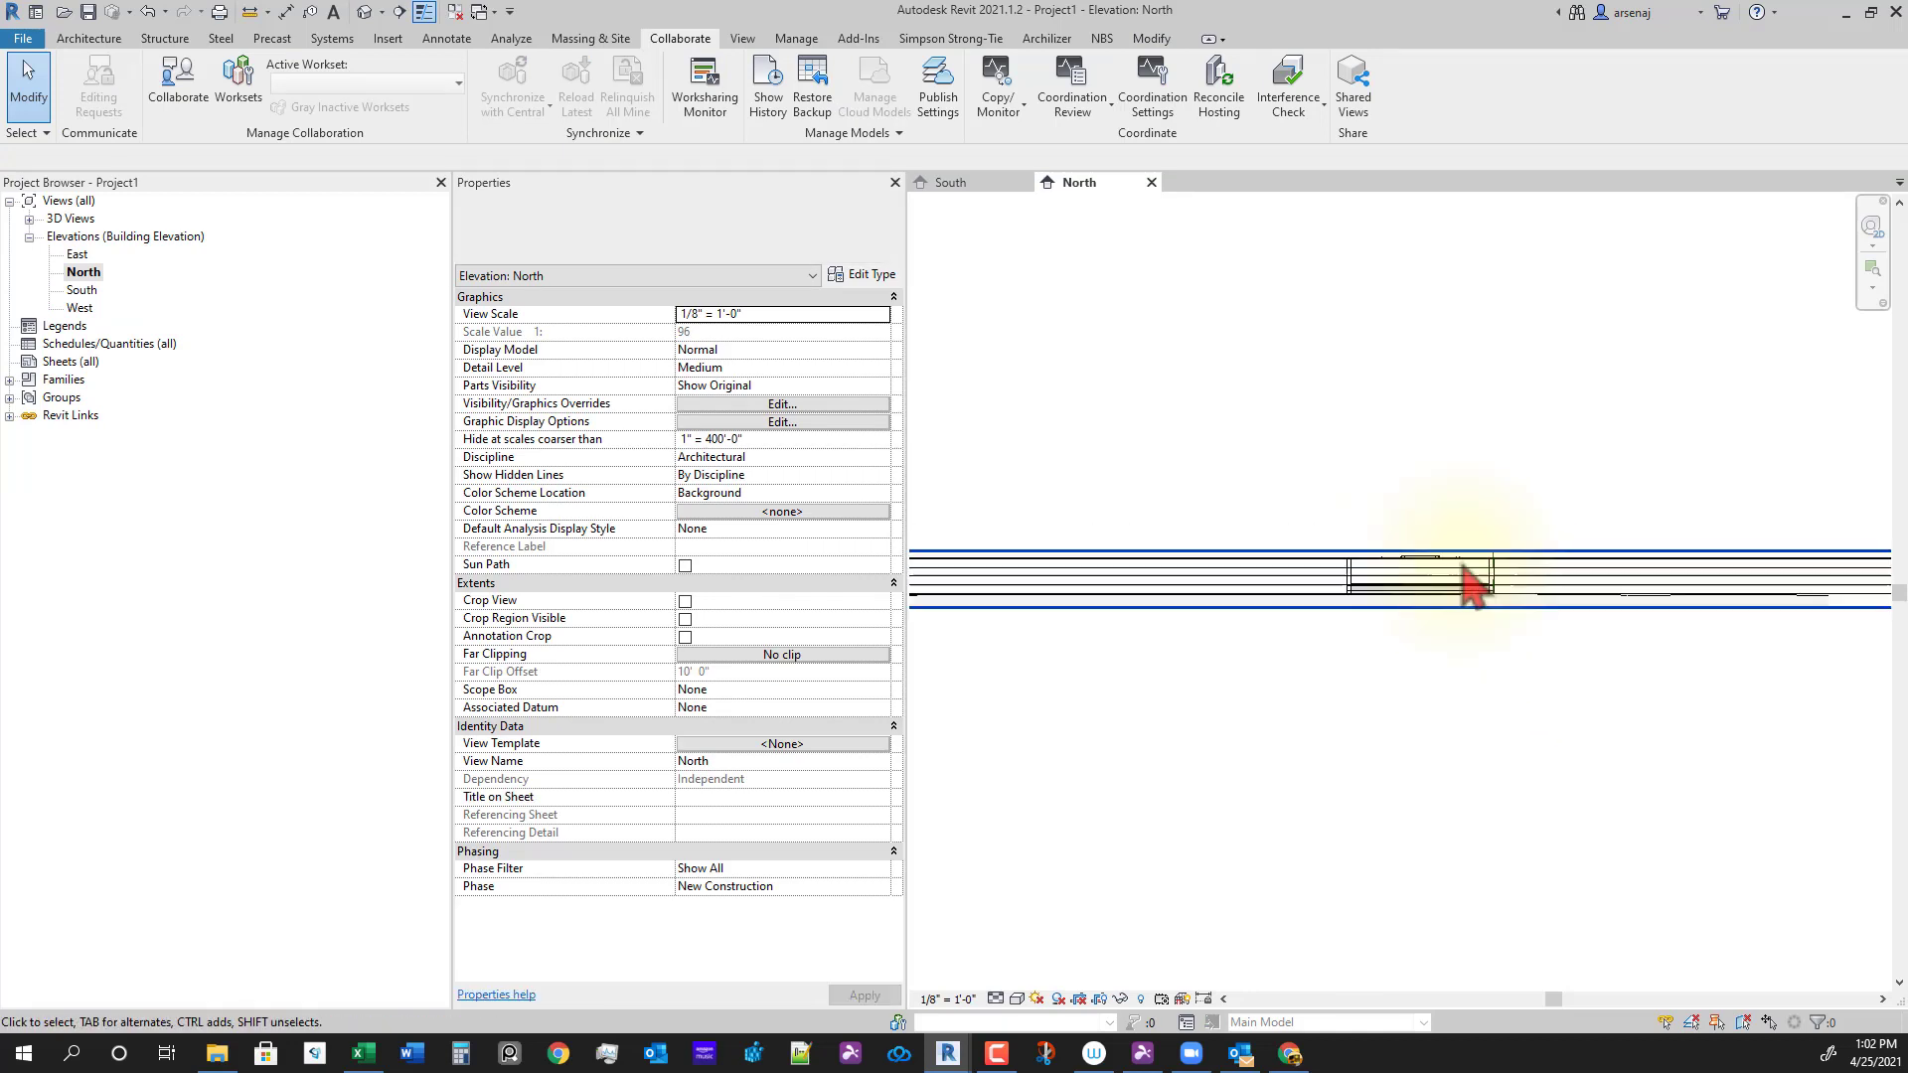
scroll(1536, 639, down, 1)
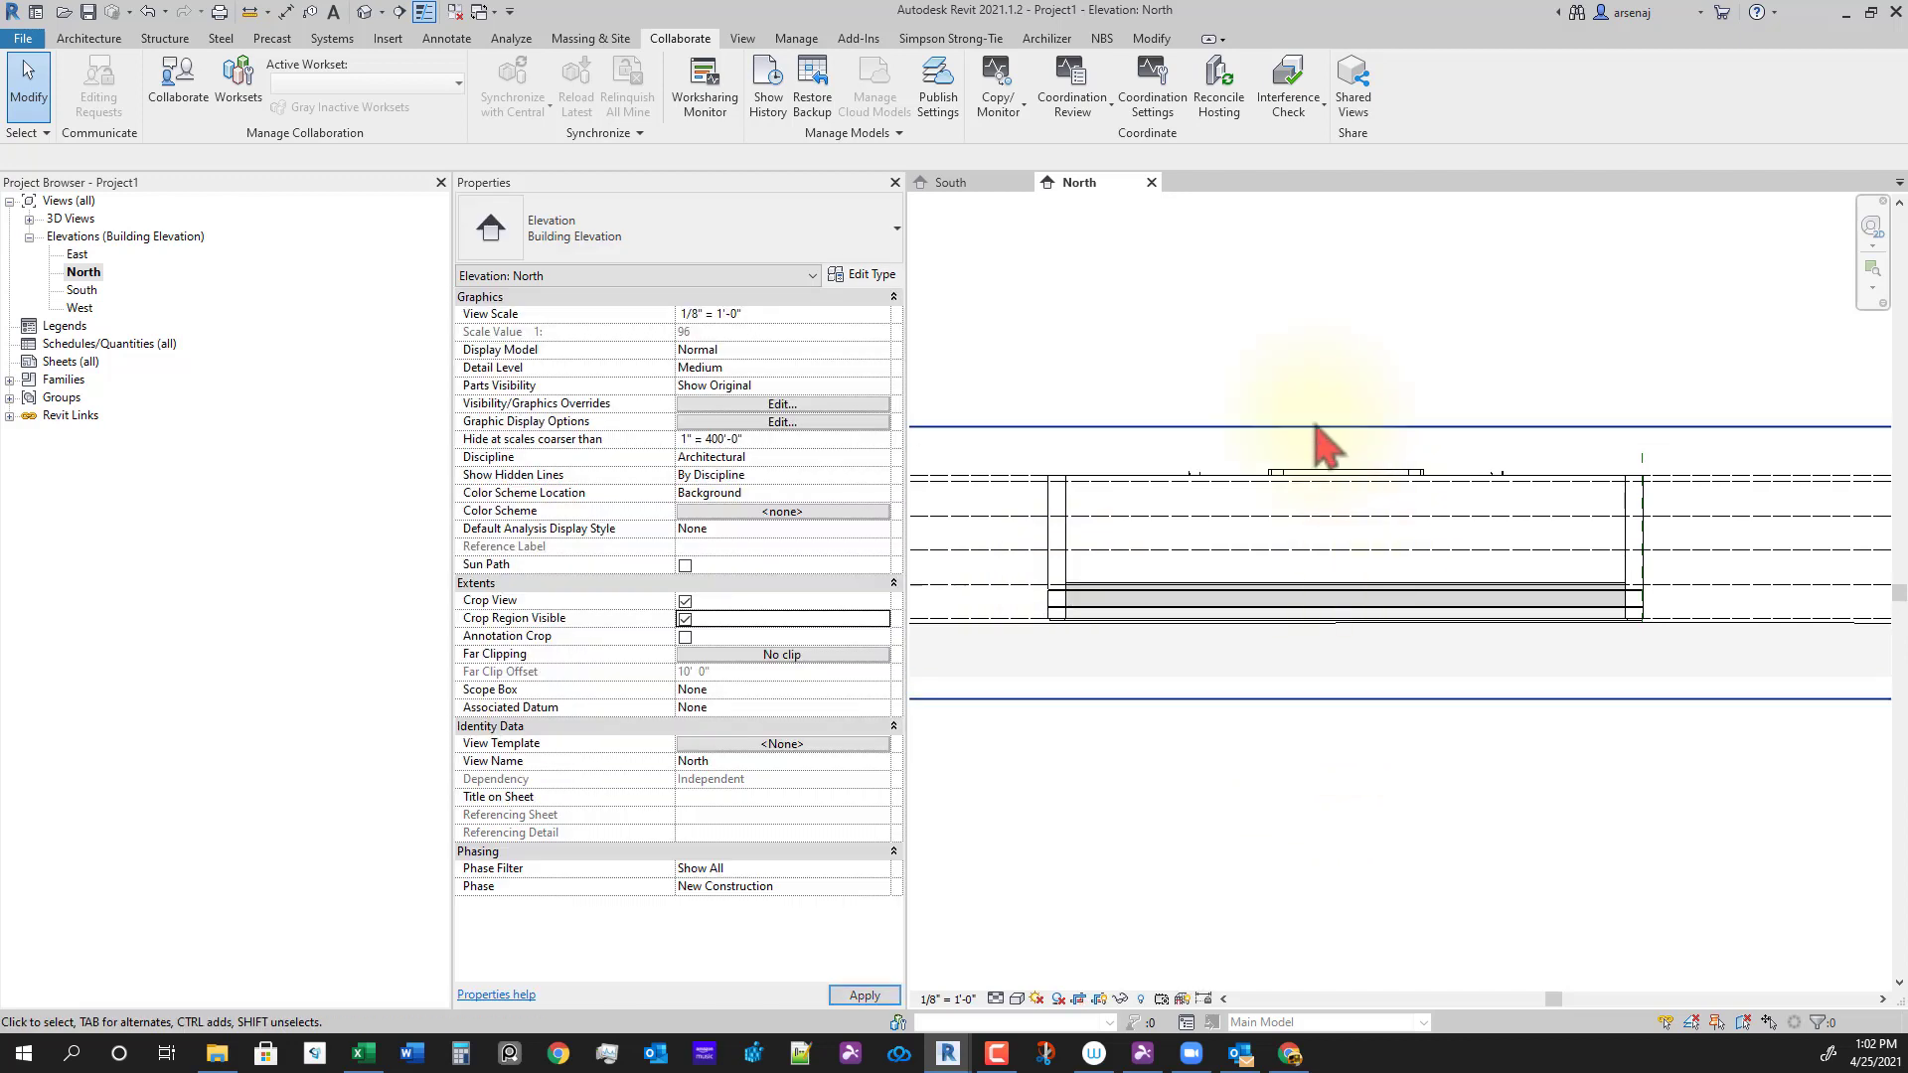
Step: Replace the North elevation's crop boundary with a rectangle about 228' by 72' around the building
click(1316, 426)
double_click(1310, 428)
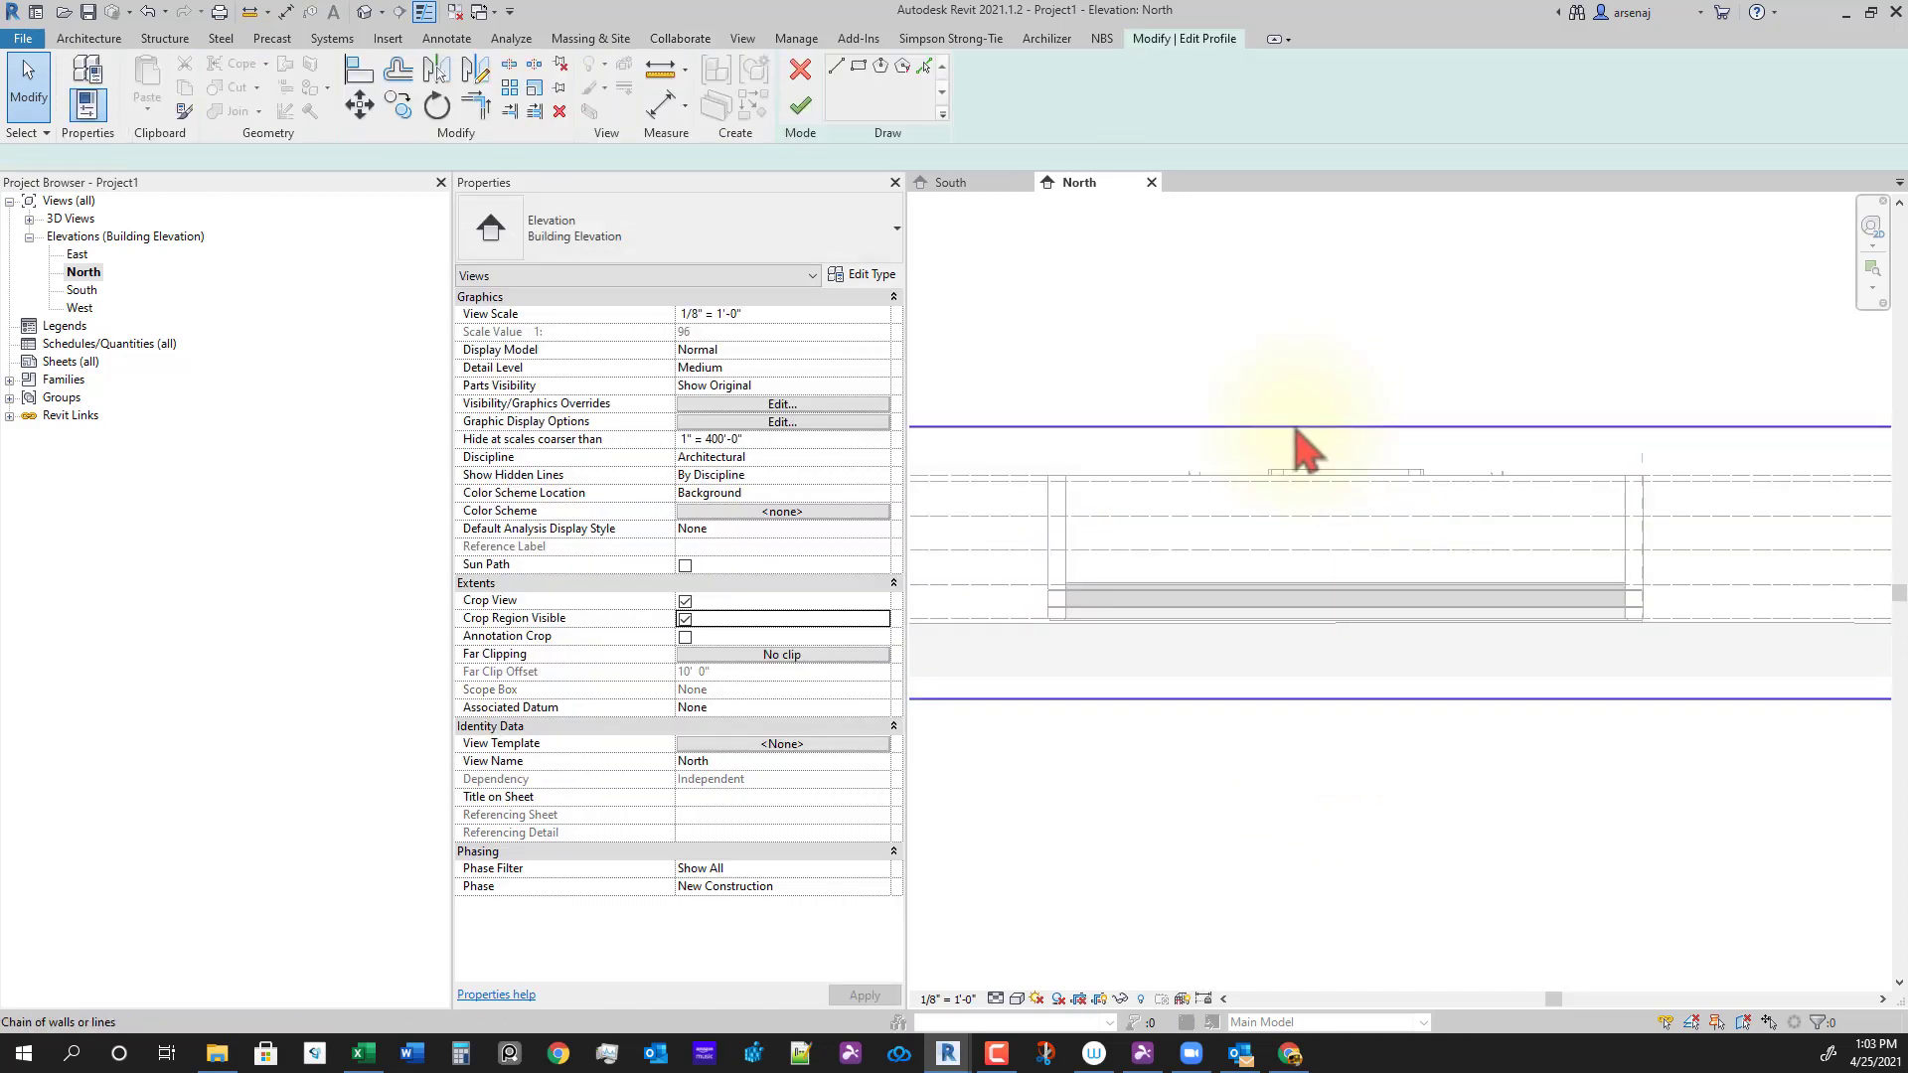
click(1299, 445)
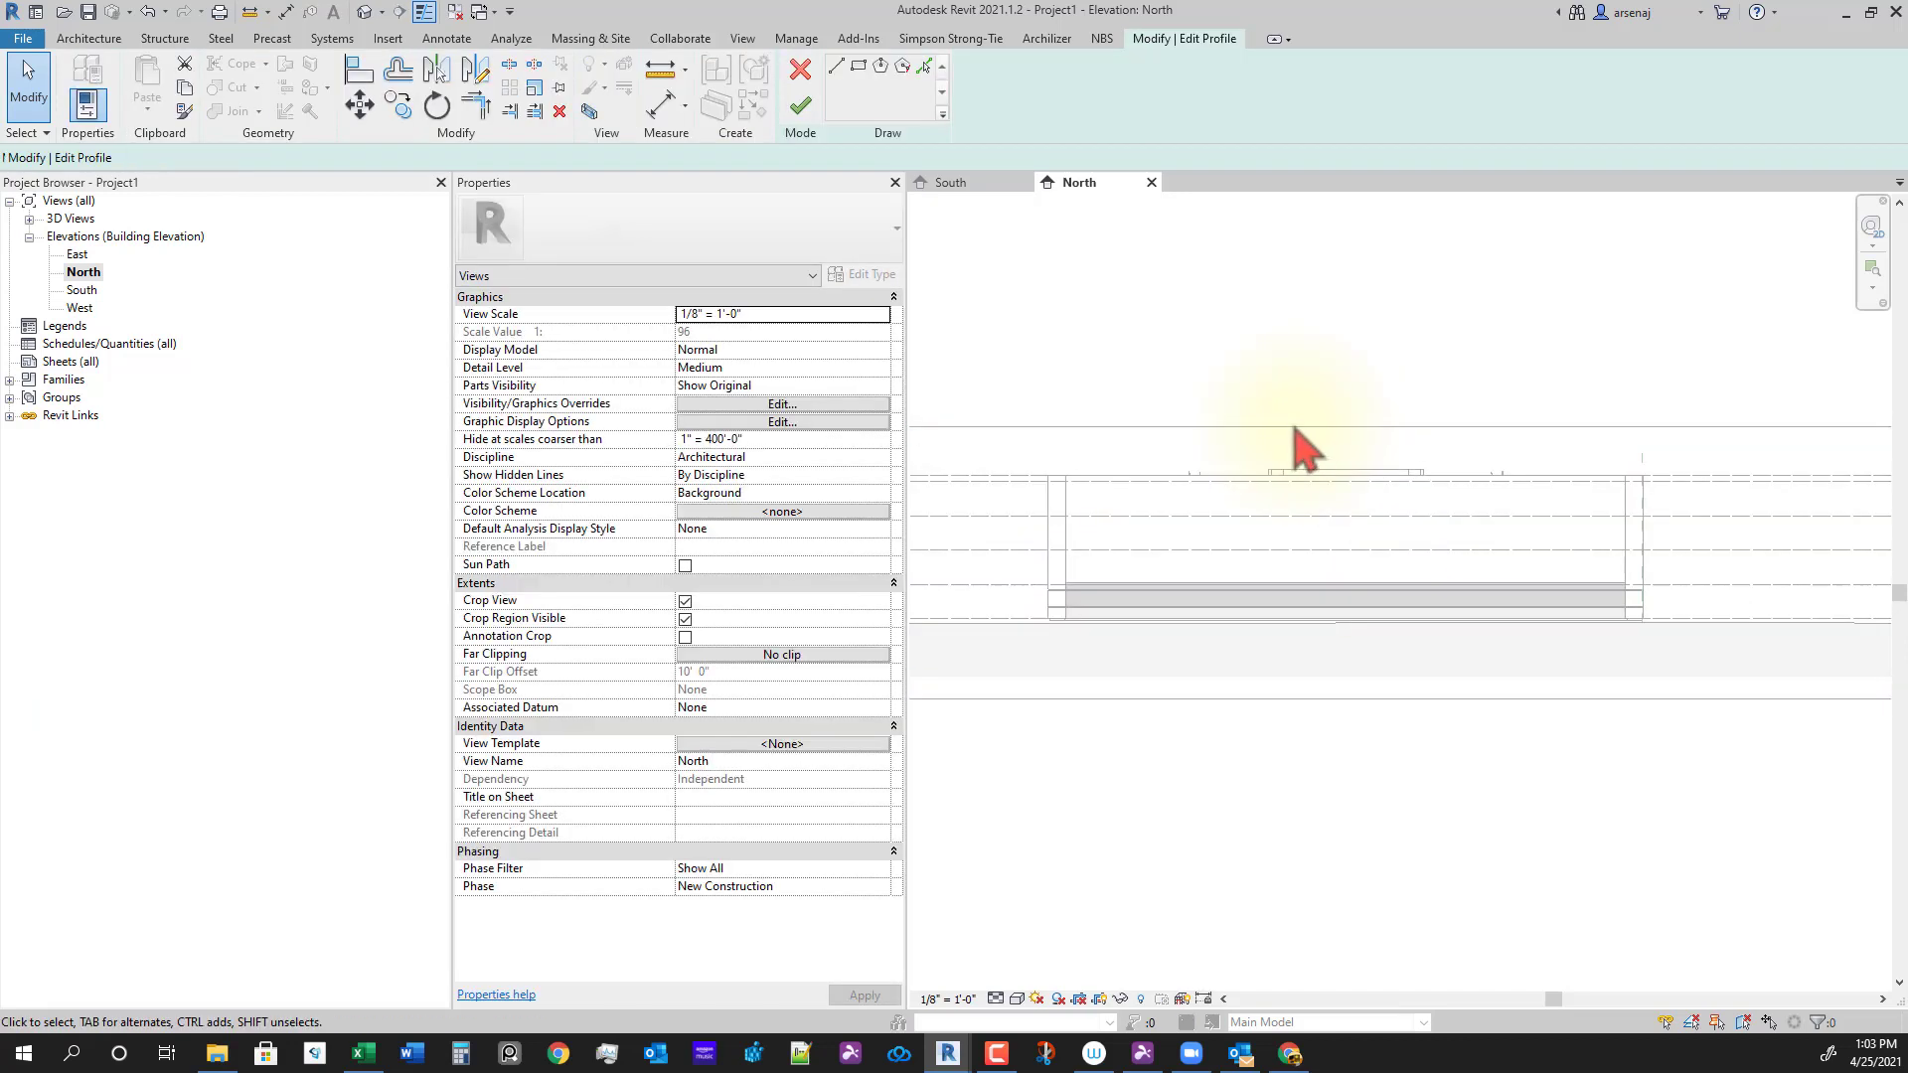
click(858, 67)
click(1011, 444)
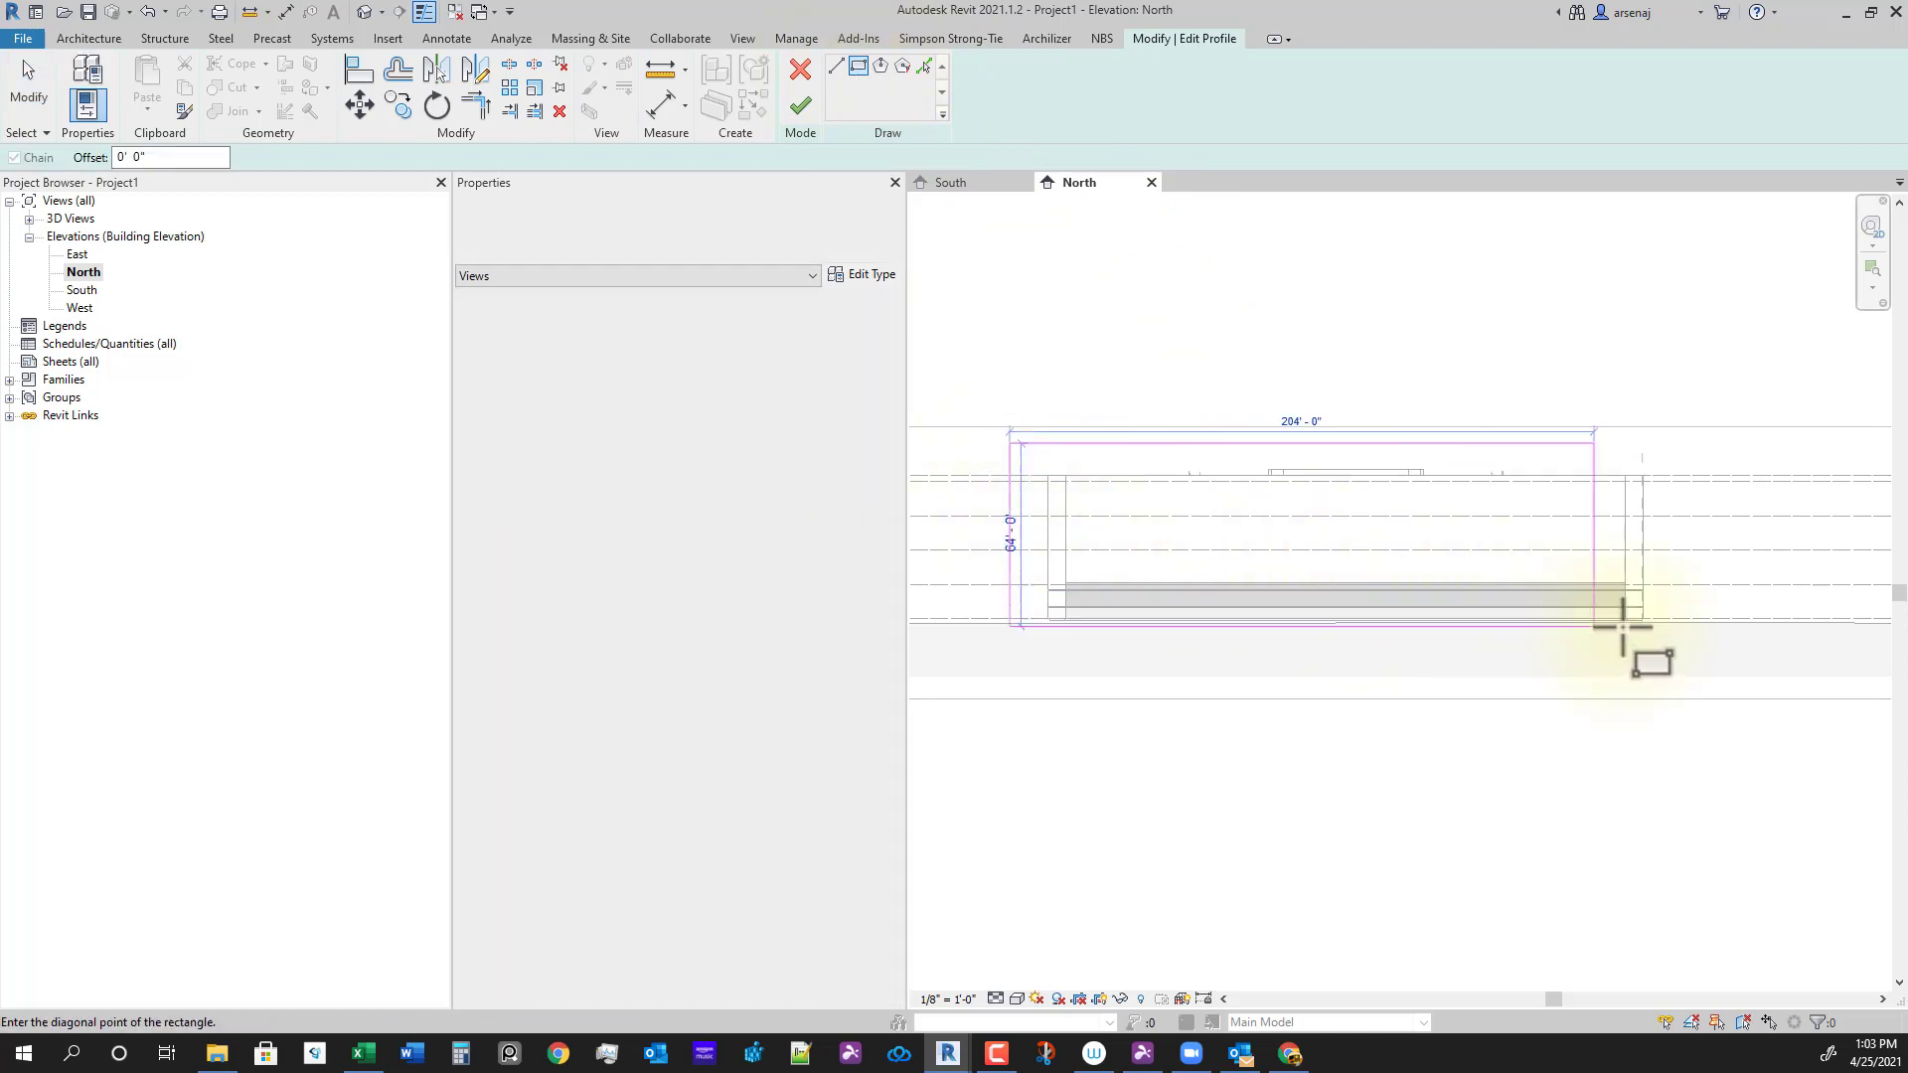
click(1663, 651)
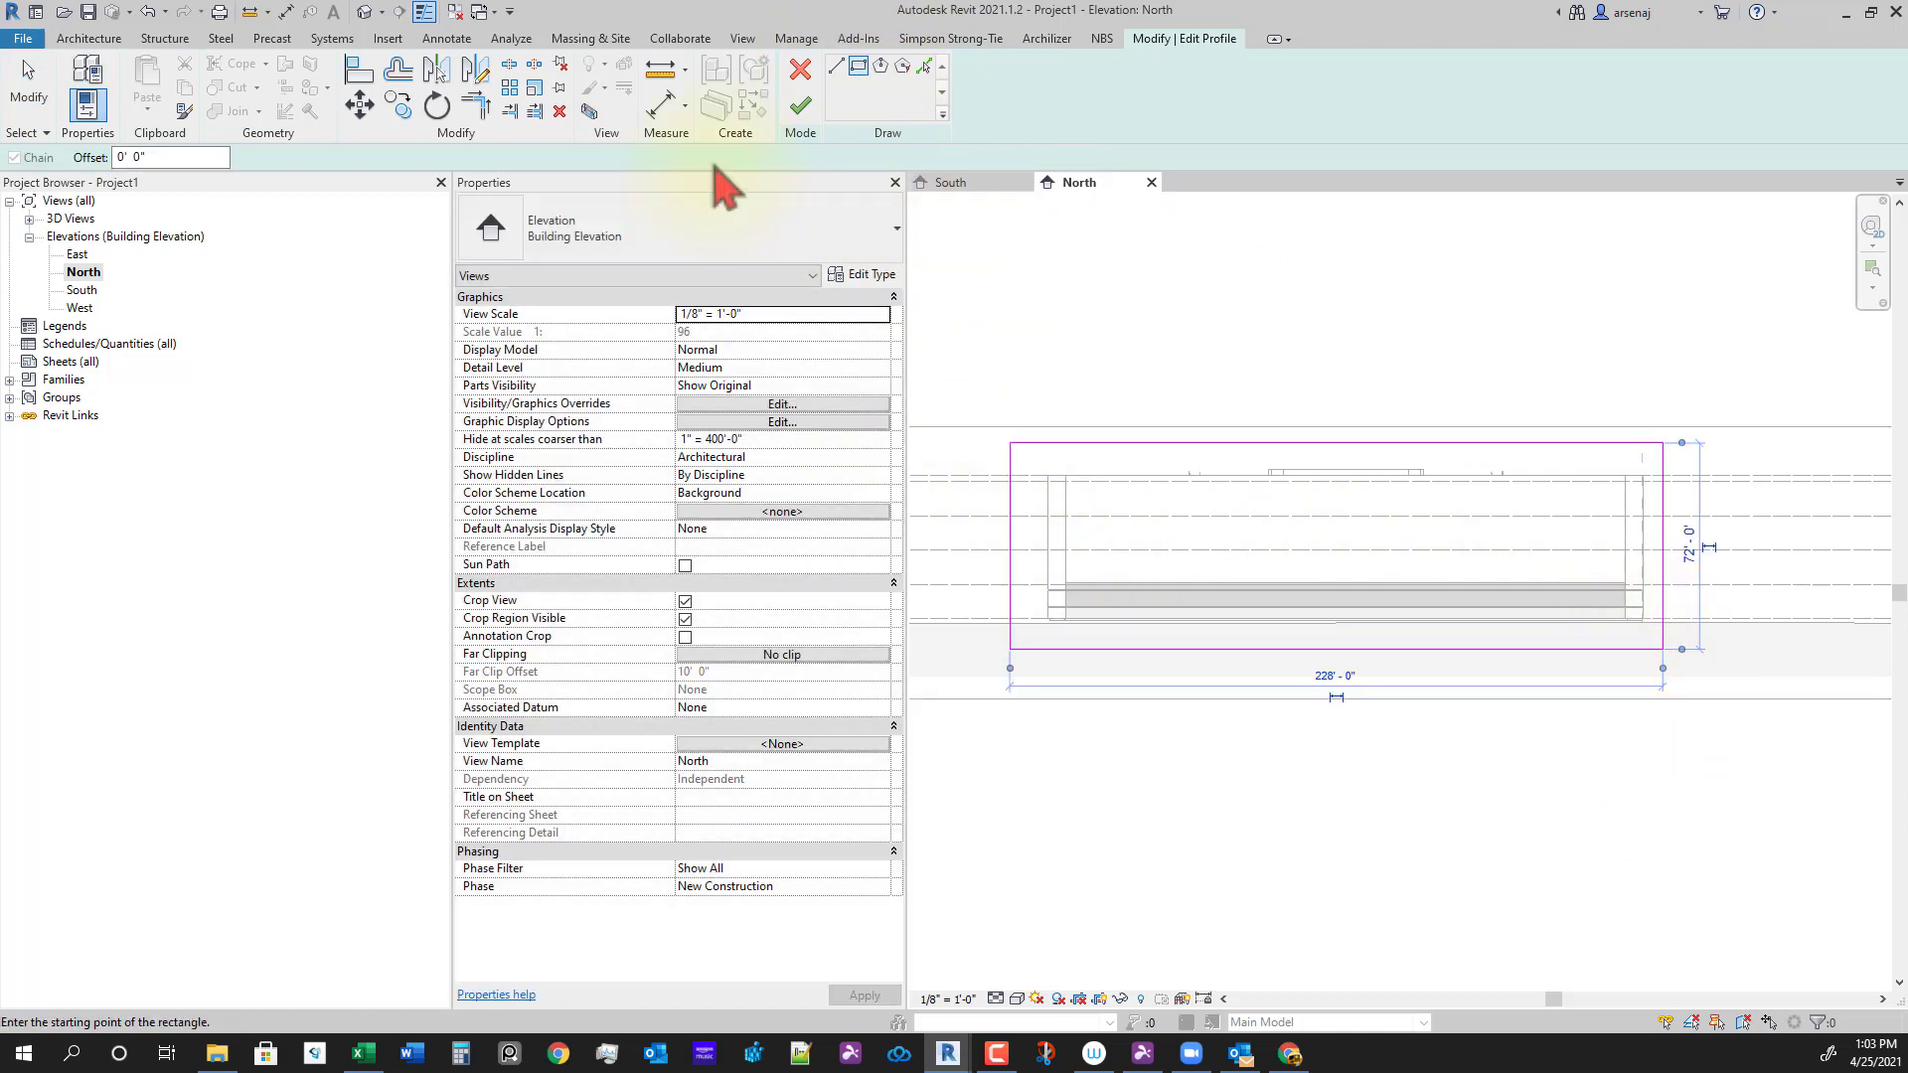
click(802, 104)
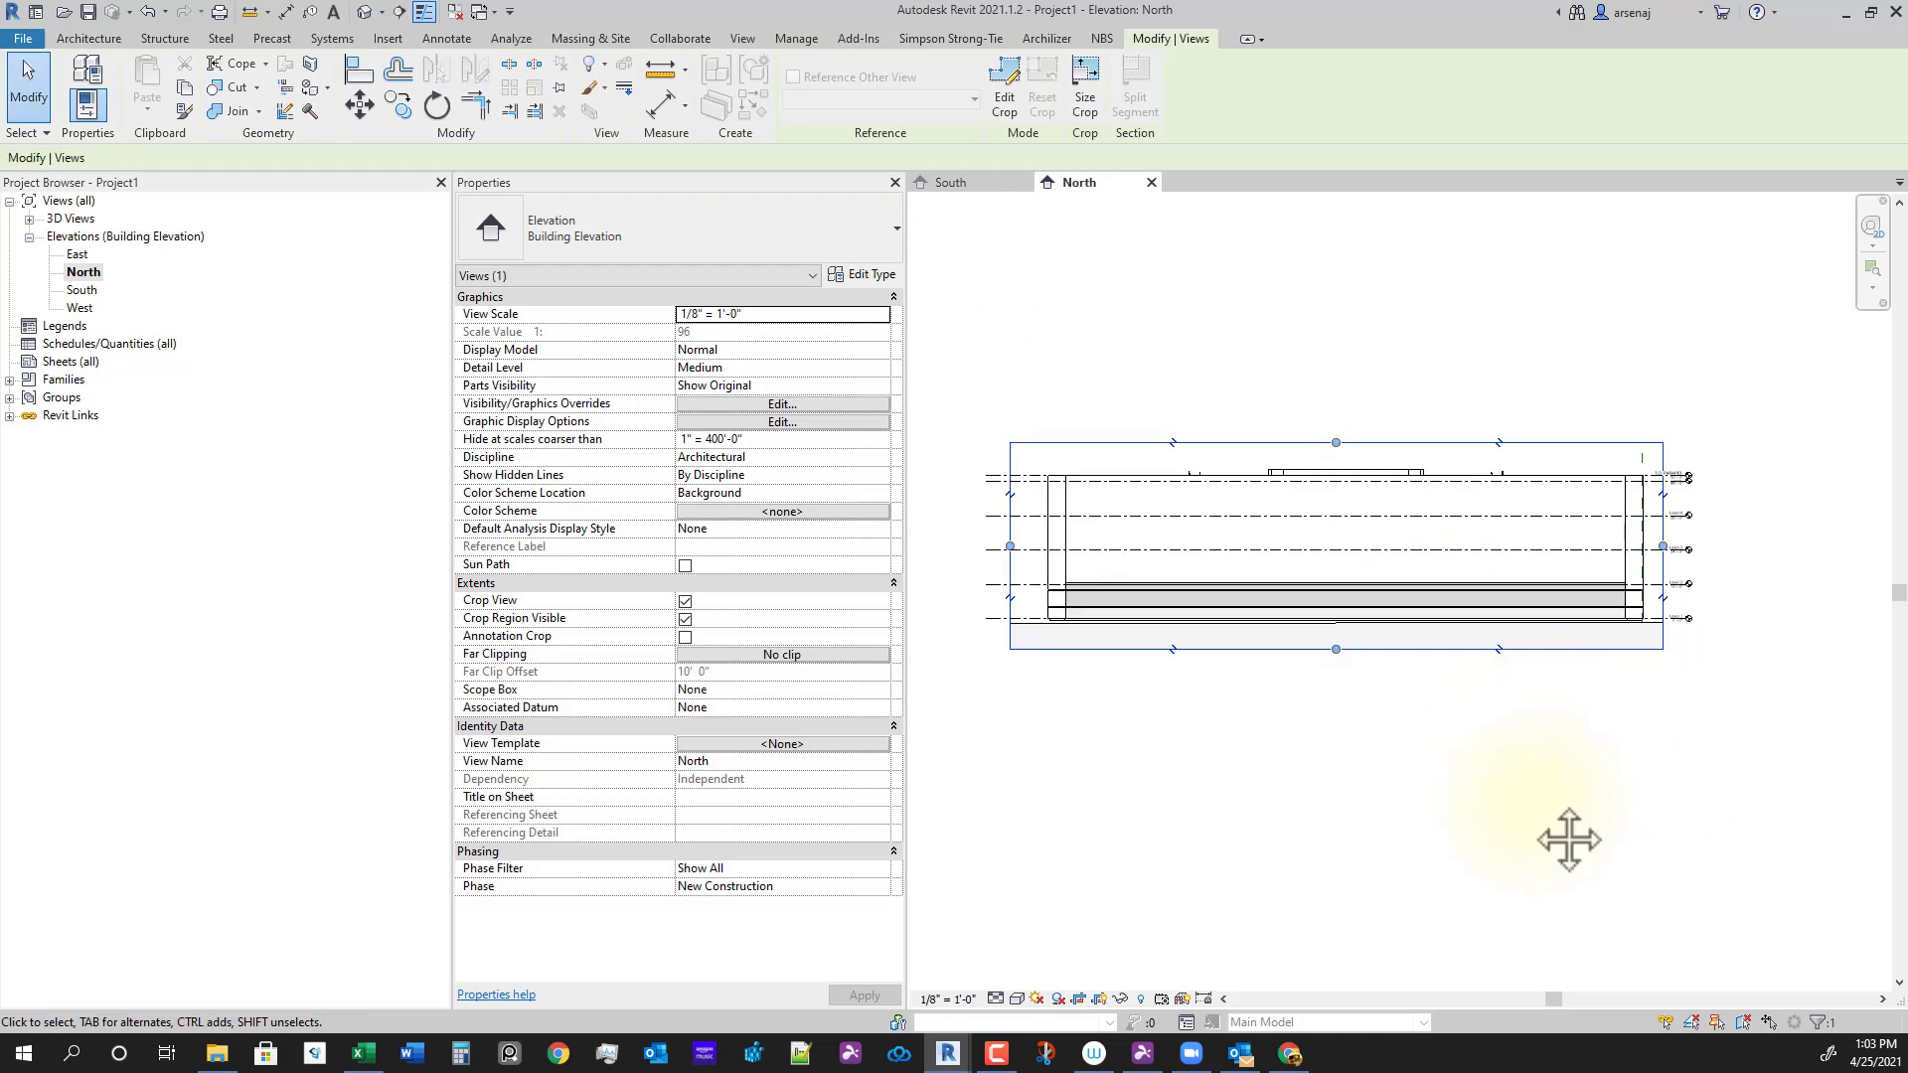
Step: Create new floor plan views for Level 1, Level 2, Level 3, Level 4 and ROOF, leaving out T.O. PARAPET
scroll(1699, 626, up, 5)
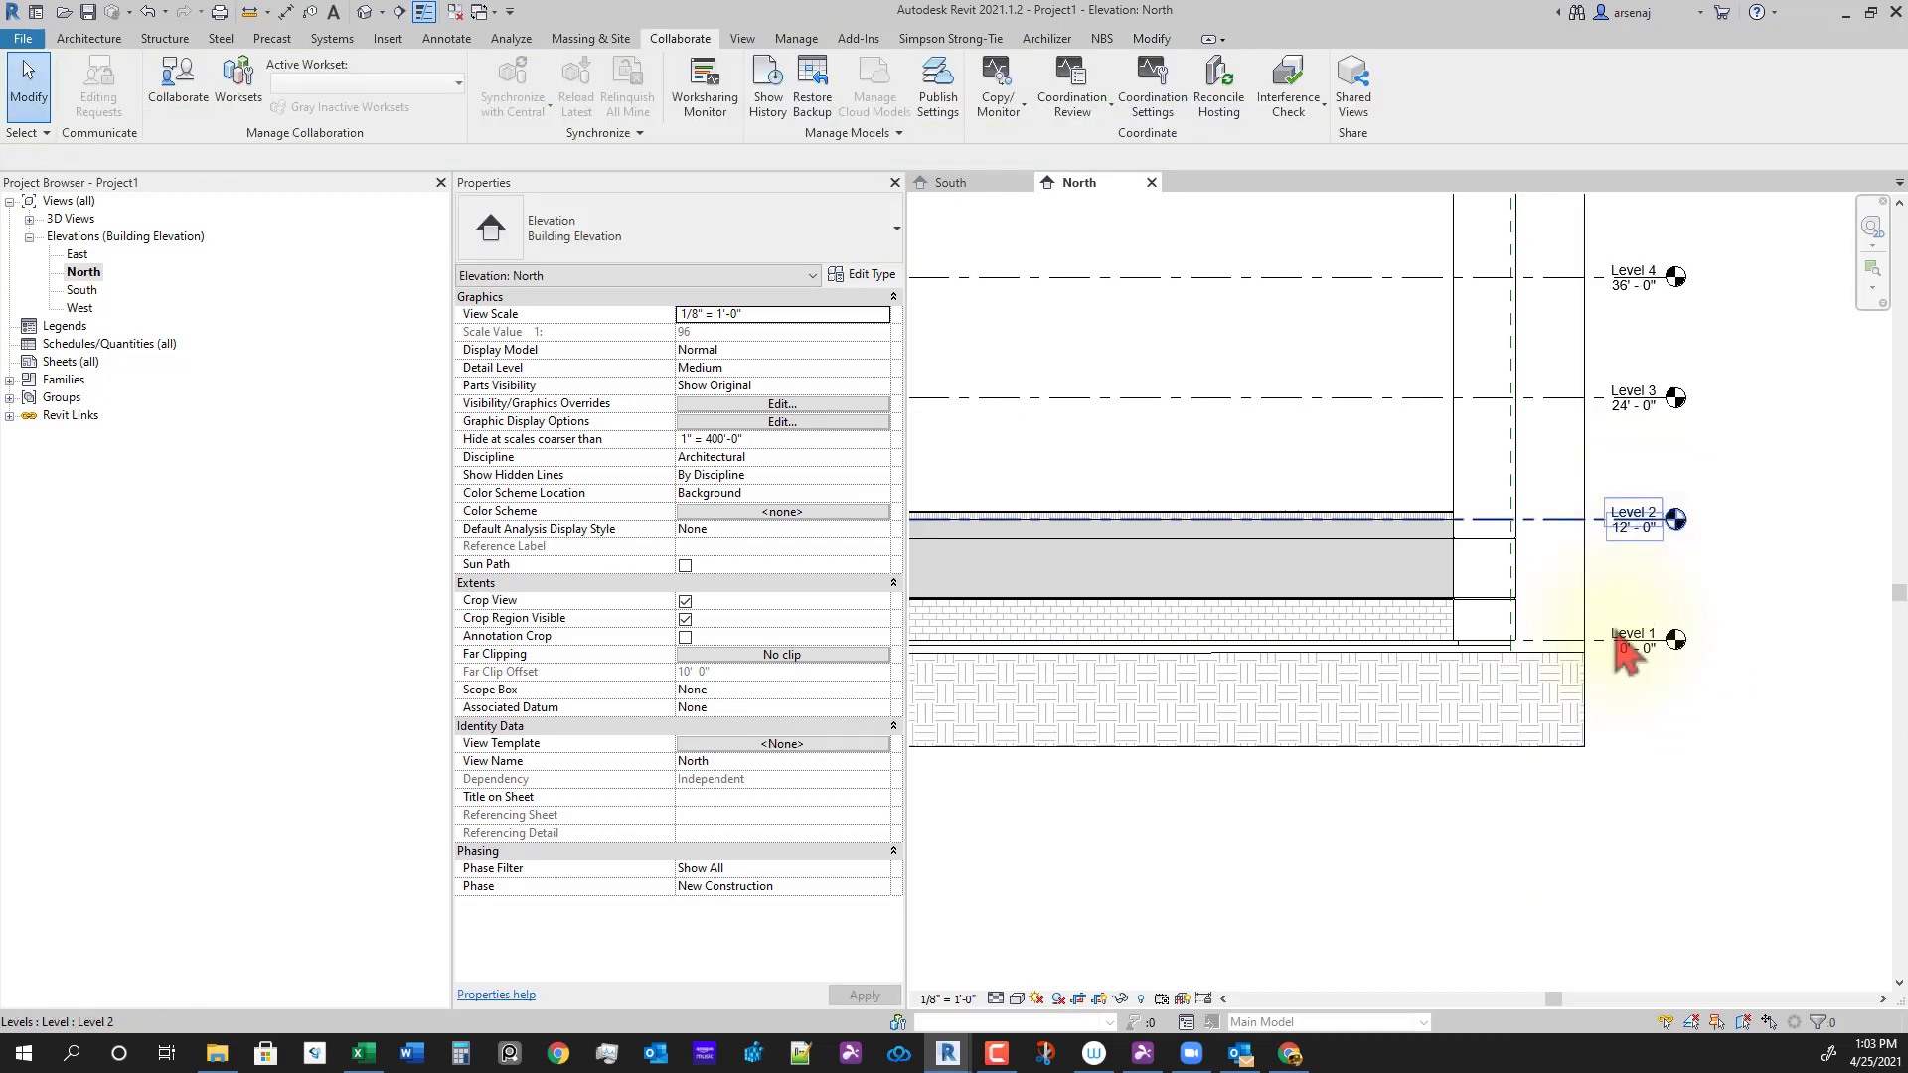
scroll(1600, 698, down, 4)
scroll(1457, 587, down, 2)
middle_drag(1235, 668, 1278, 658)
scroll(1233, 580, up, 4)
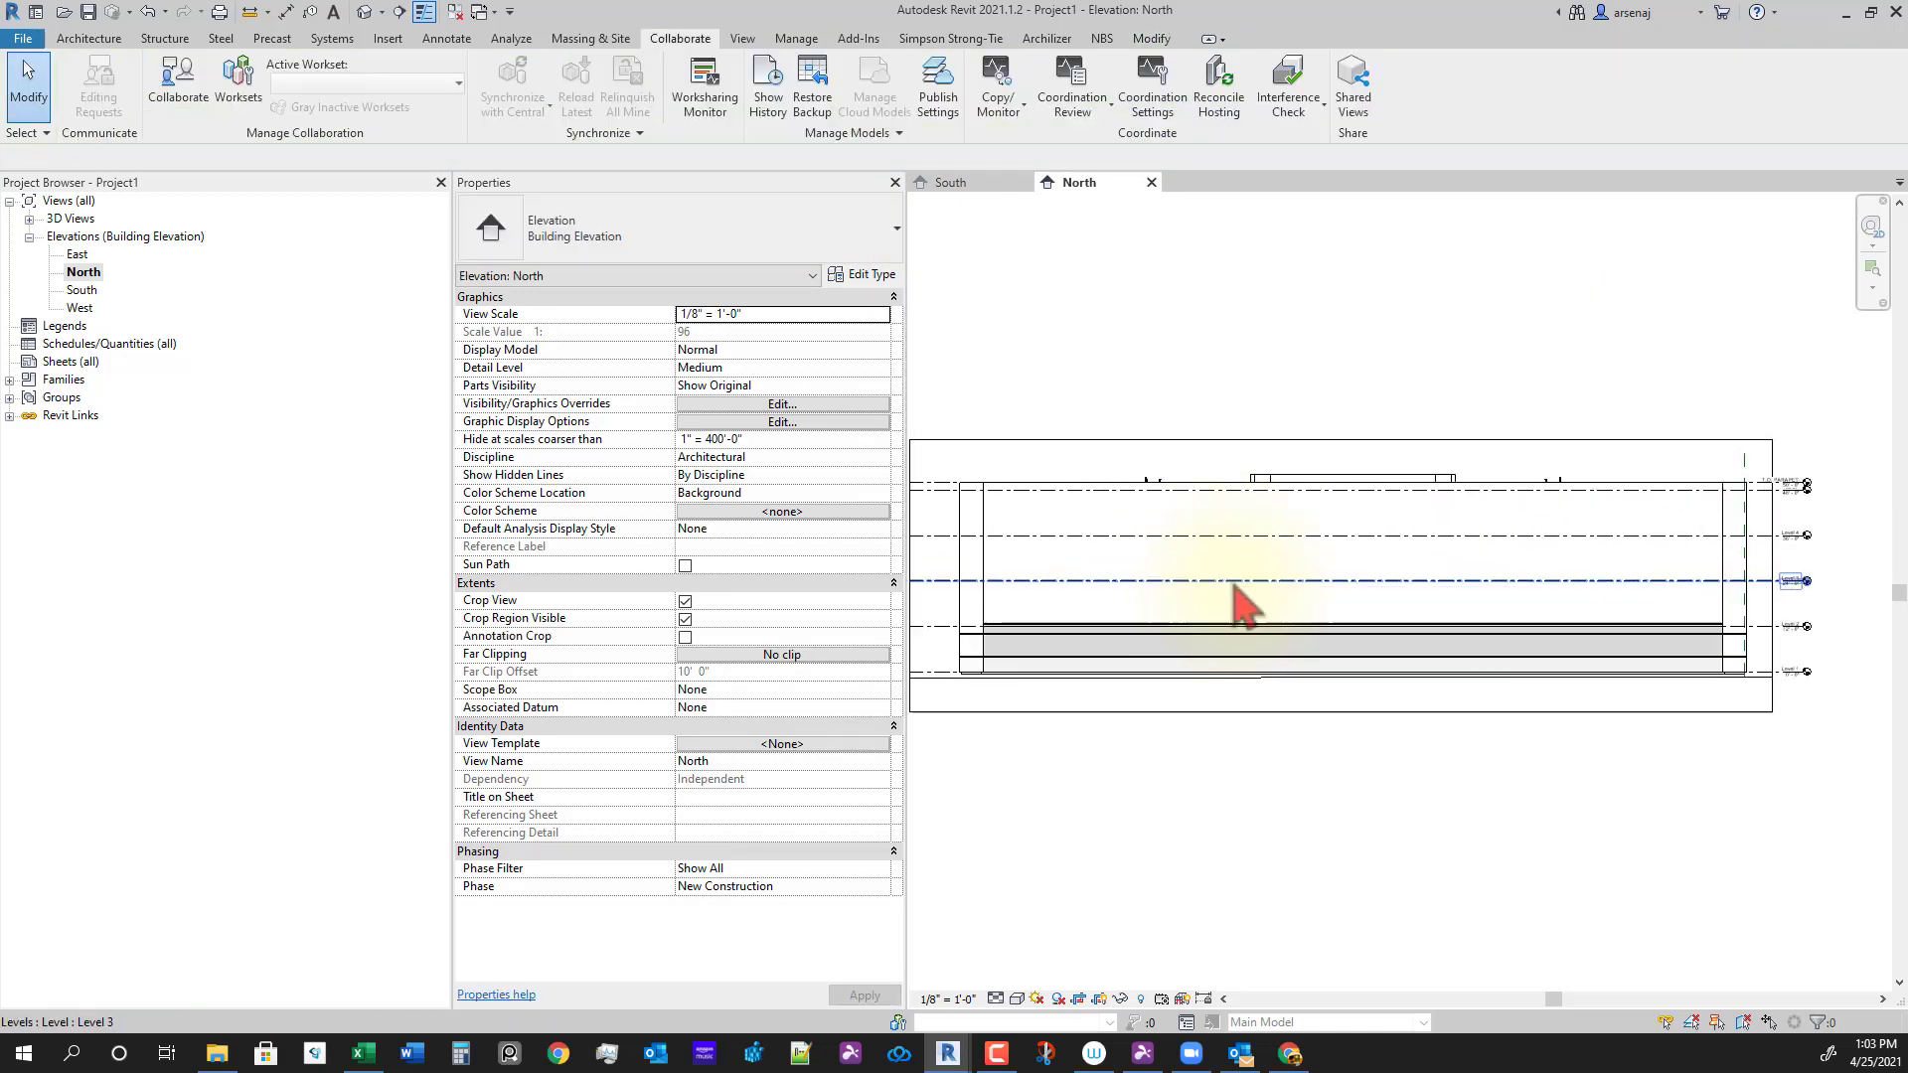
scroll(1406, 596, down, 2)
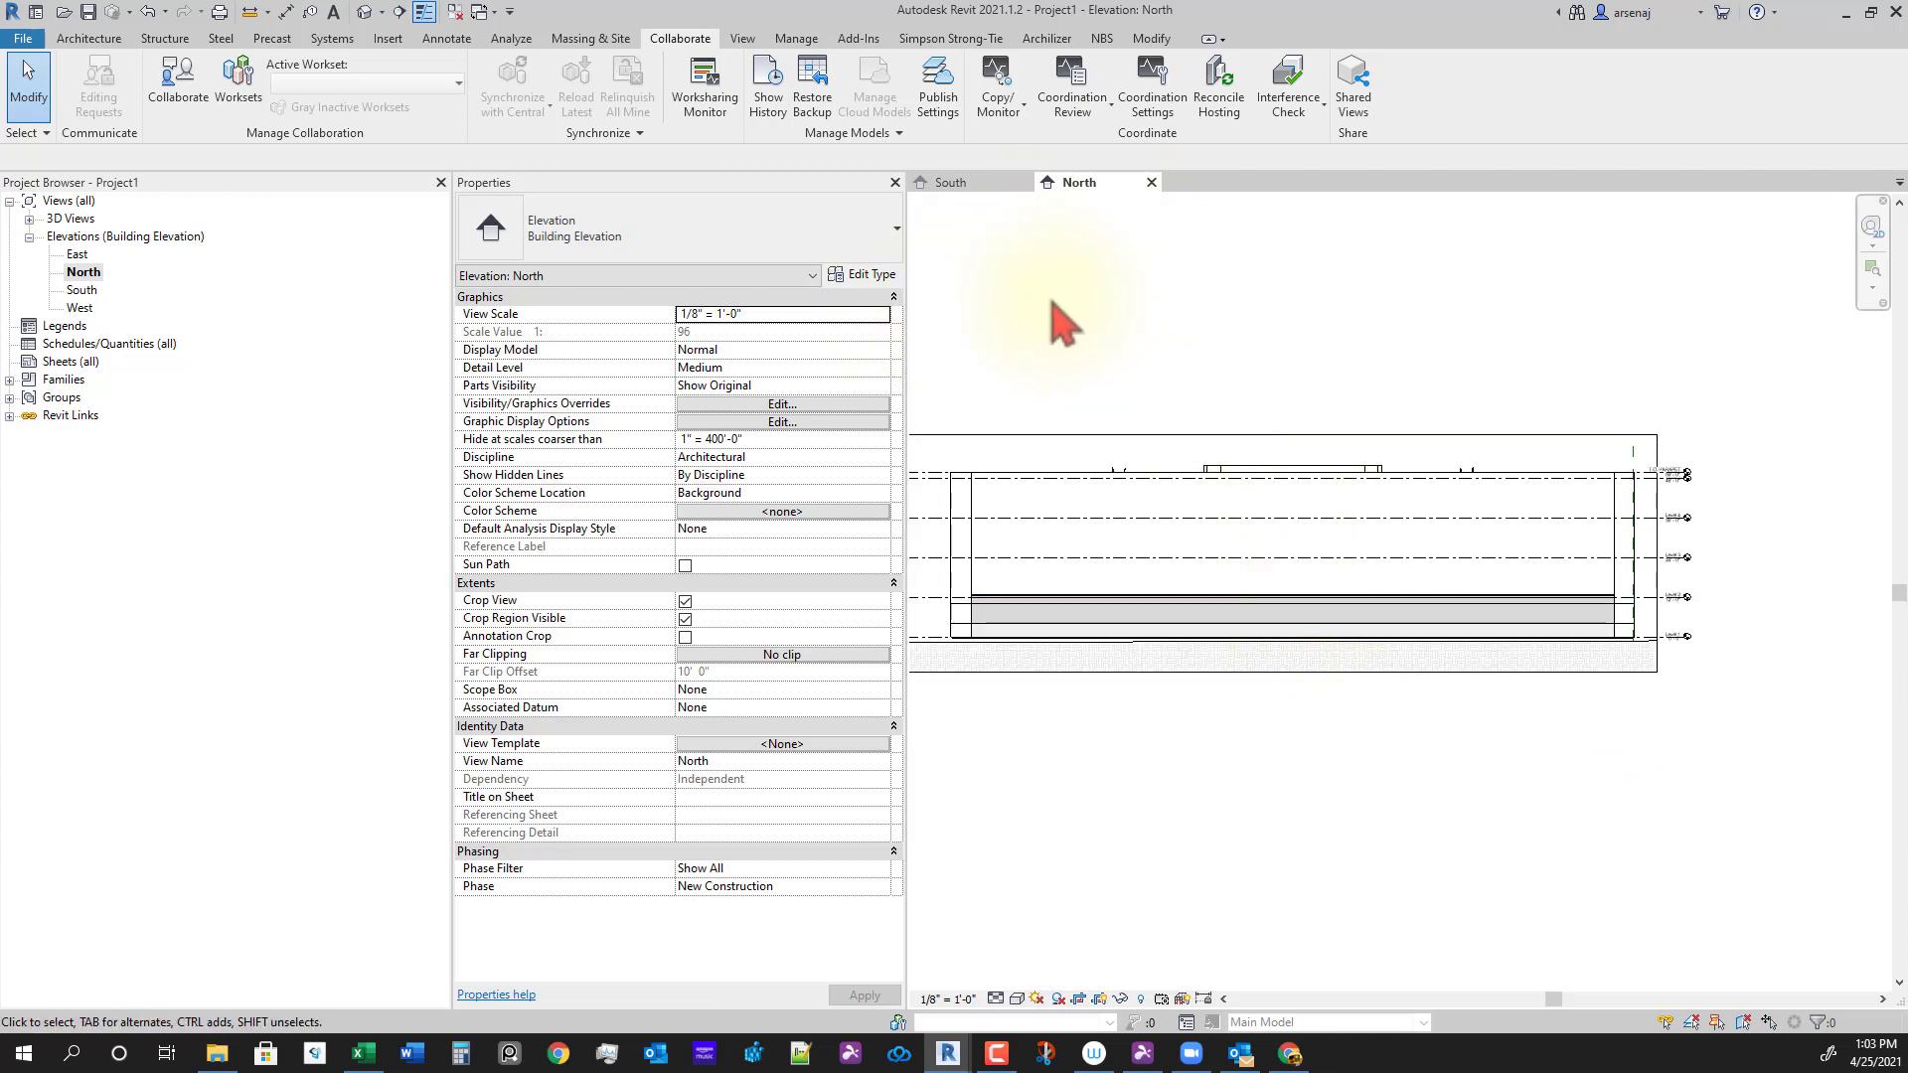
click(754, 42)
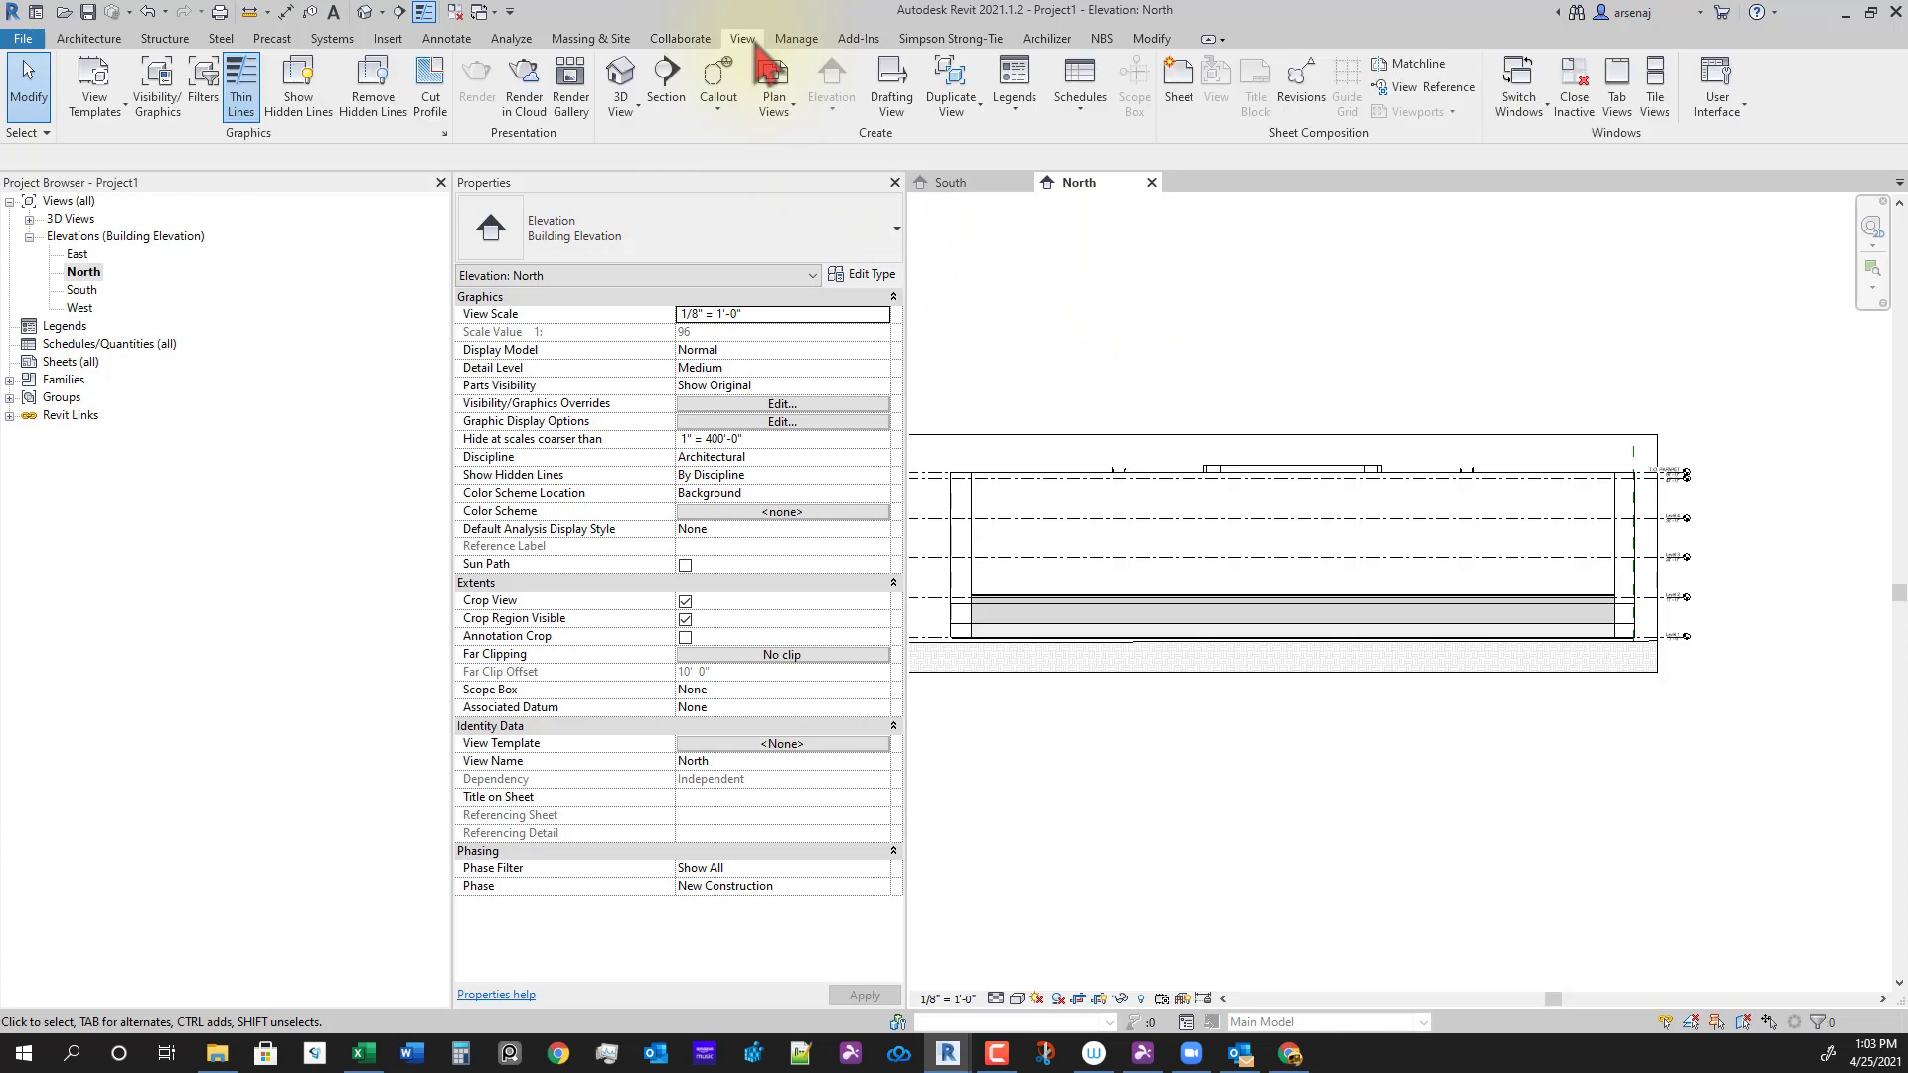
click(786, 103)
click(800, 151)
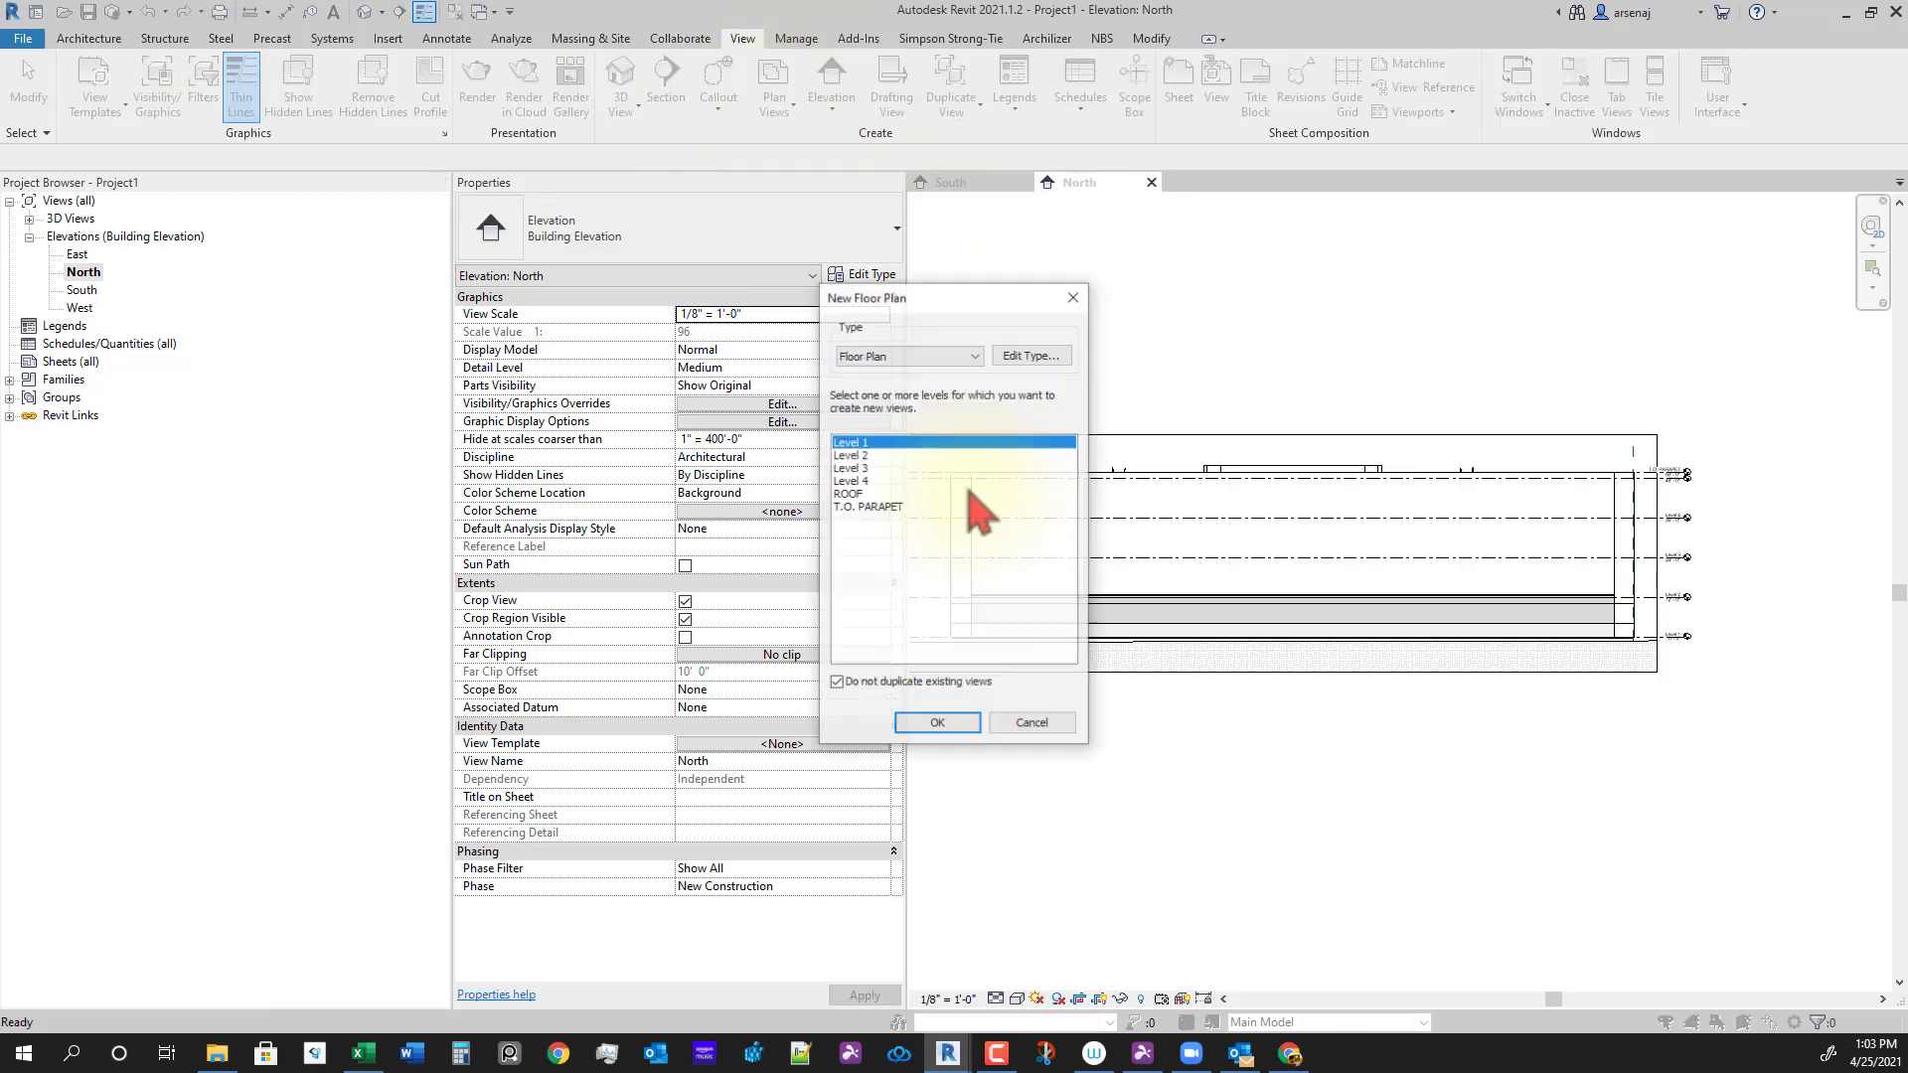
shift+click(850, 494)
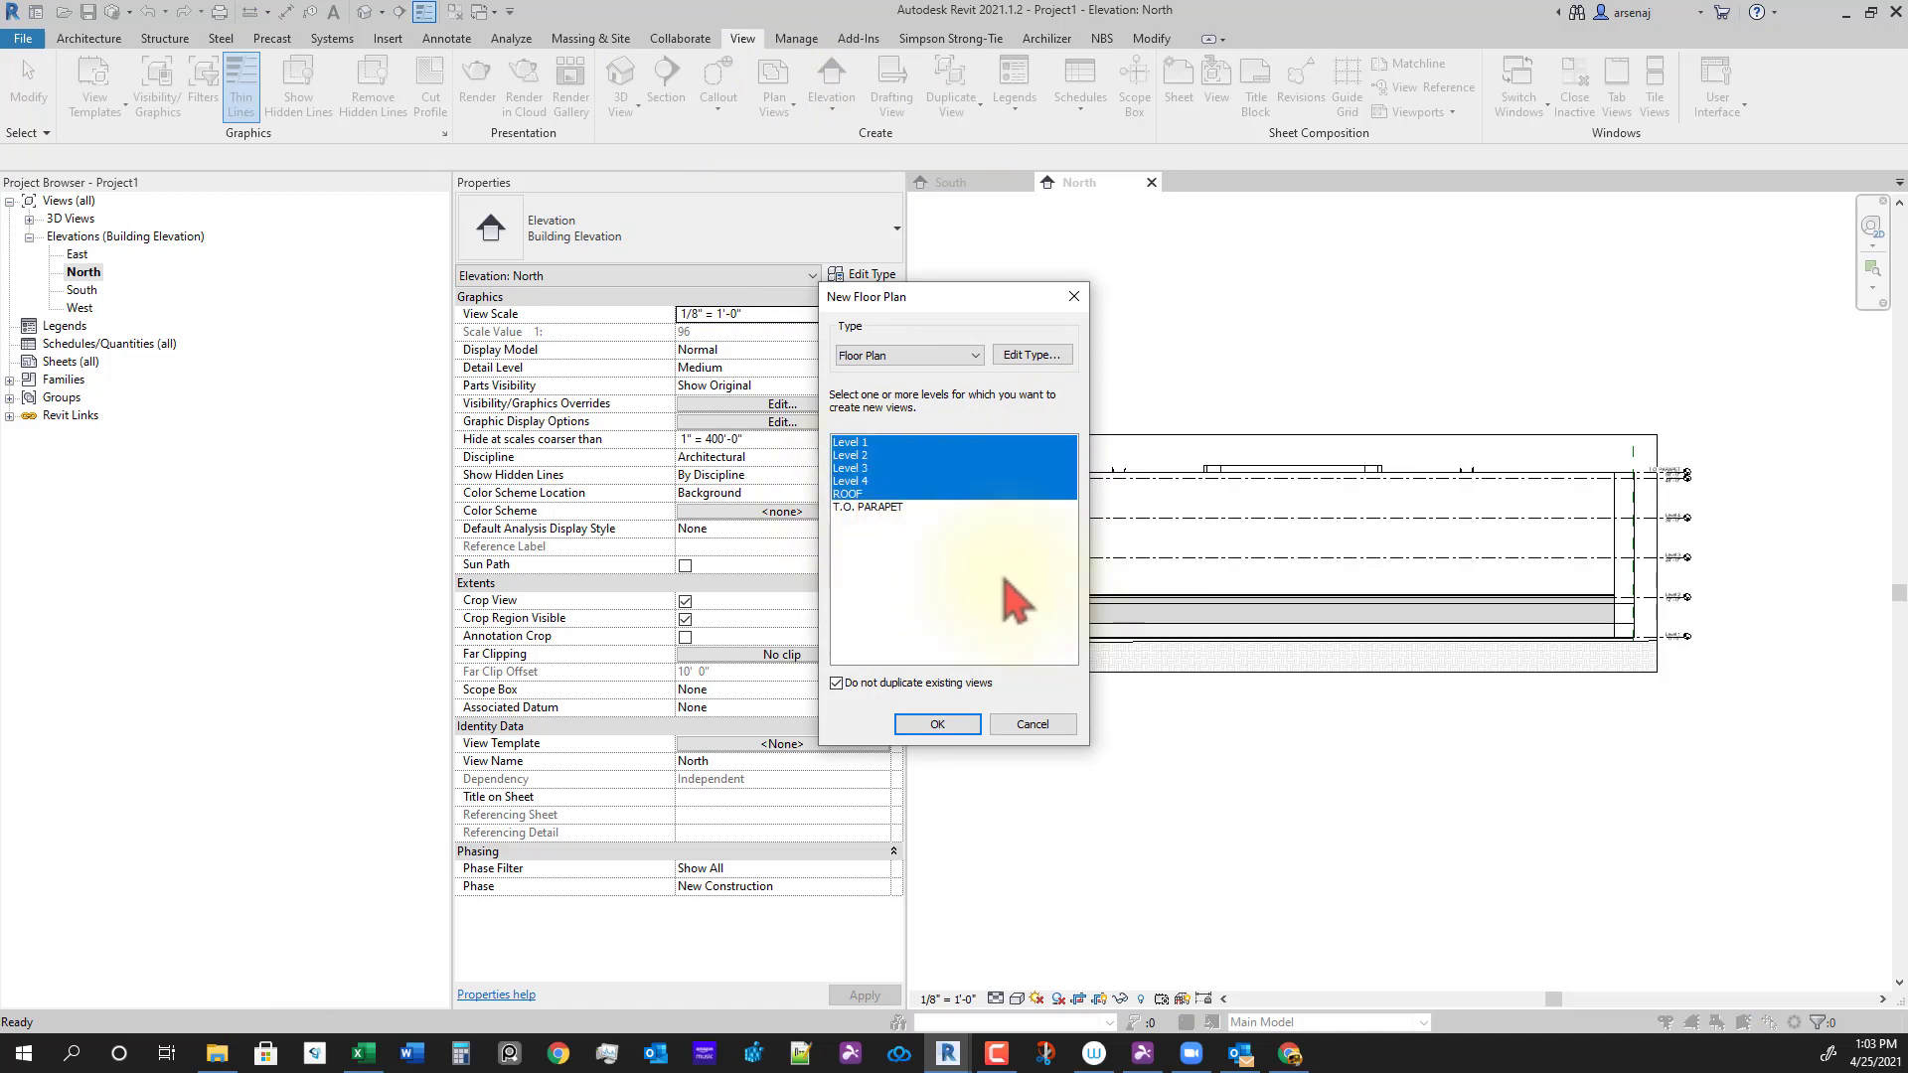
click(934, 727)
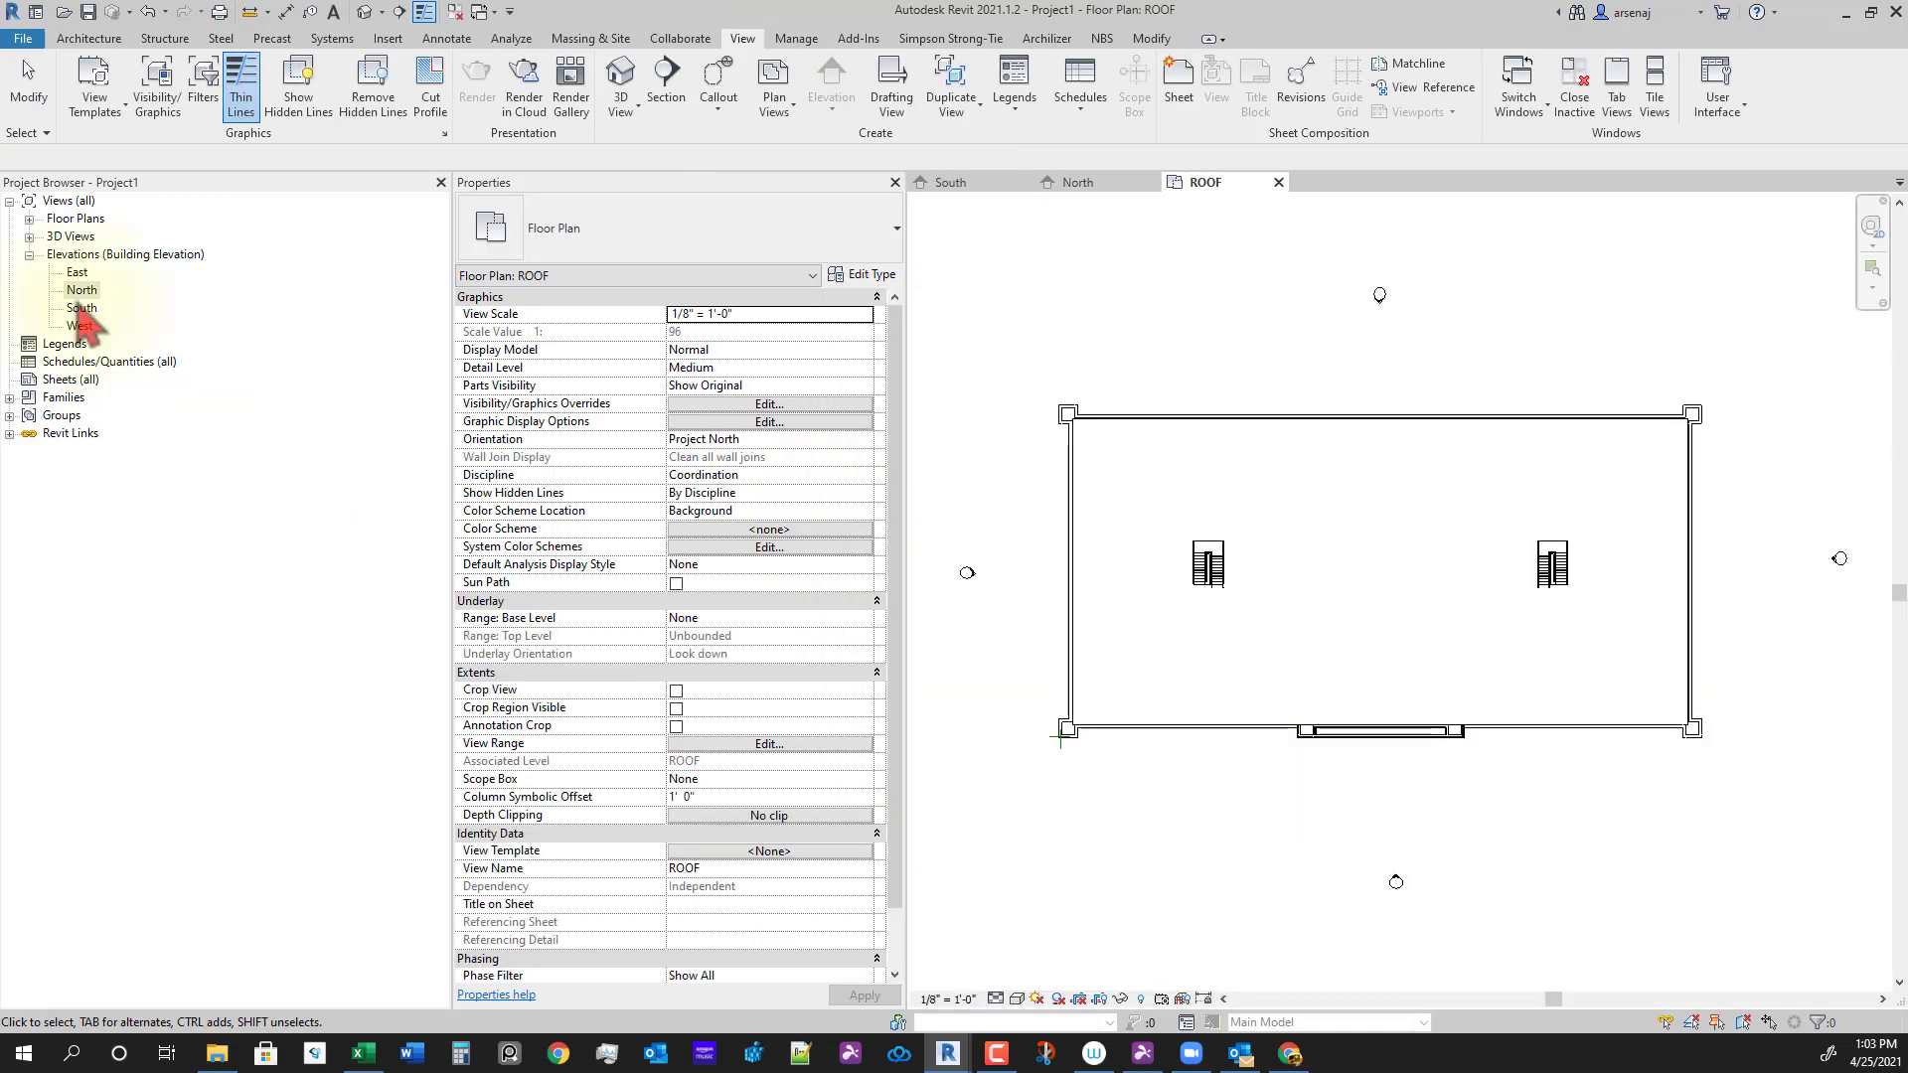
Step: List the new floor plans and examine the building and elevation markers in the ROOF plan
click(29, 219)
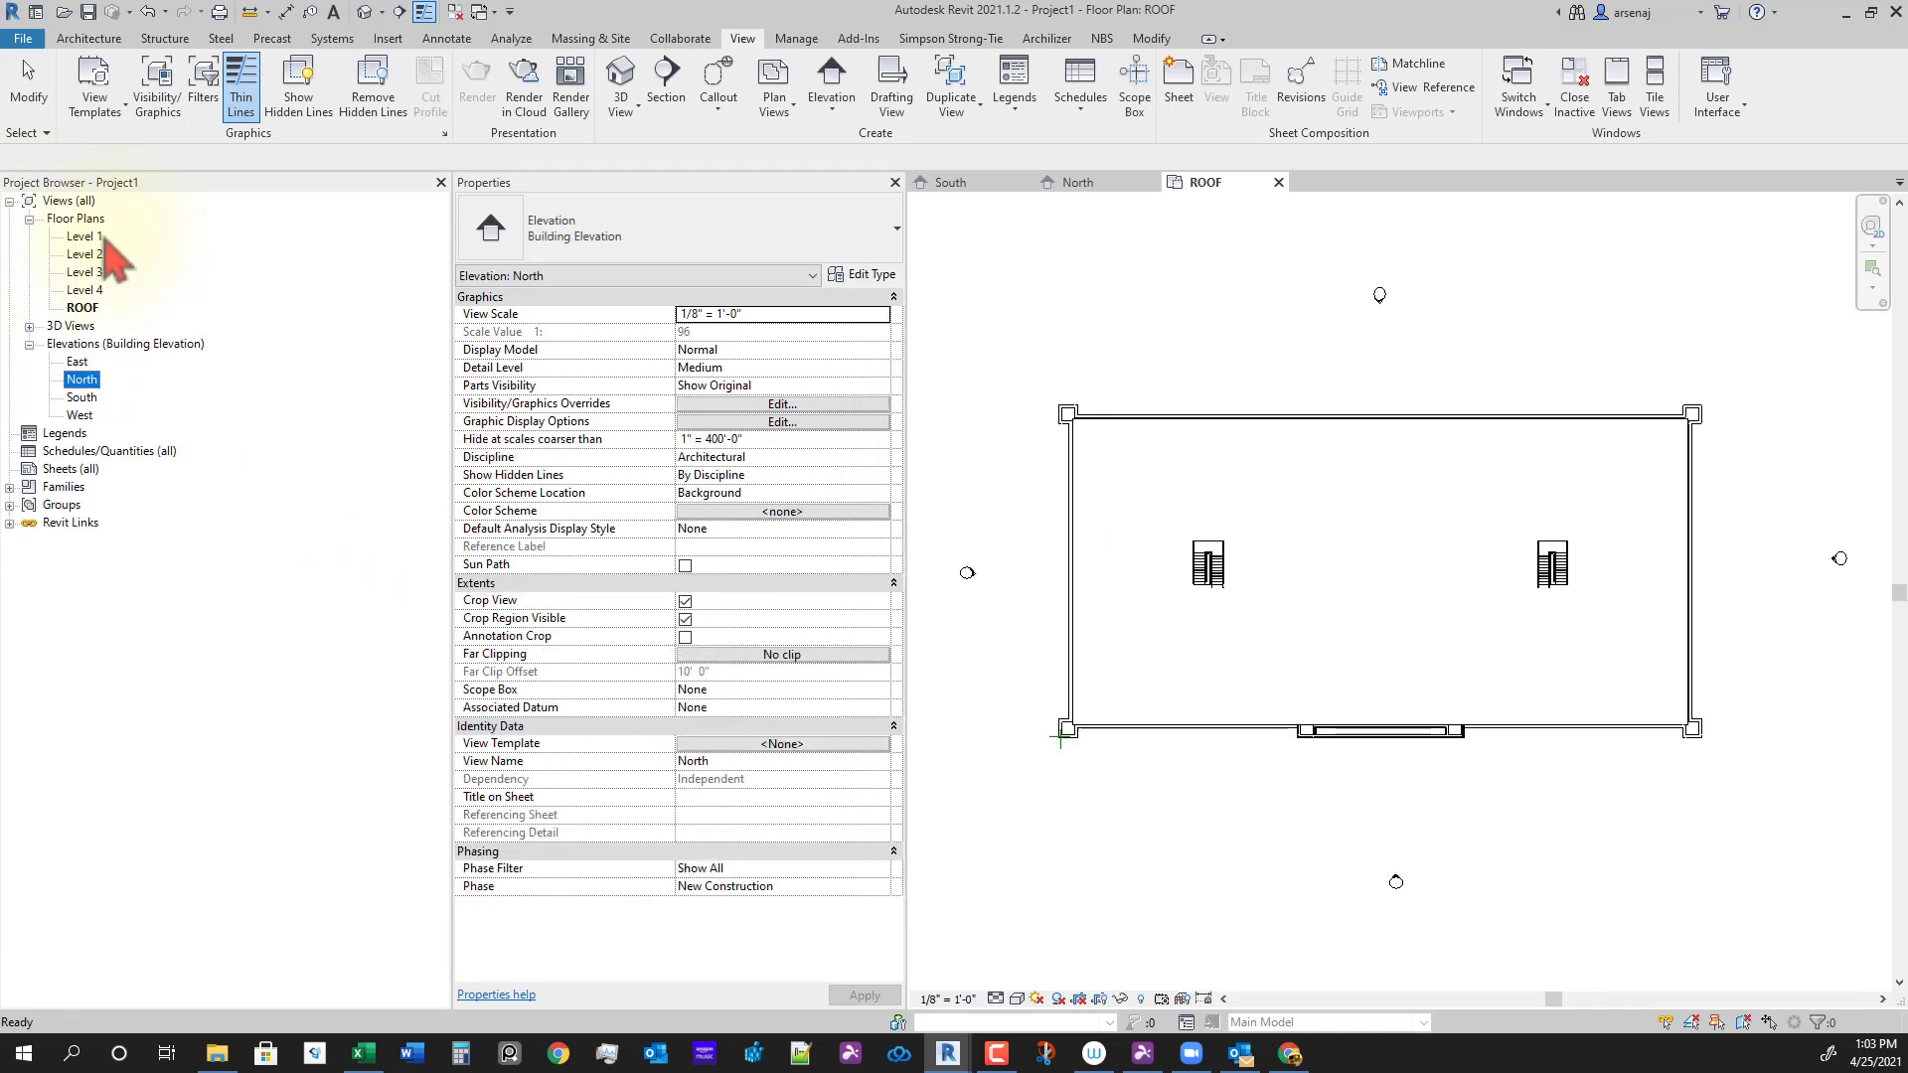
click(84, 237)
click(85, 289)
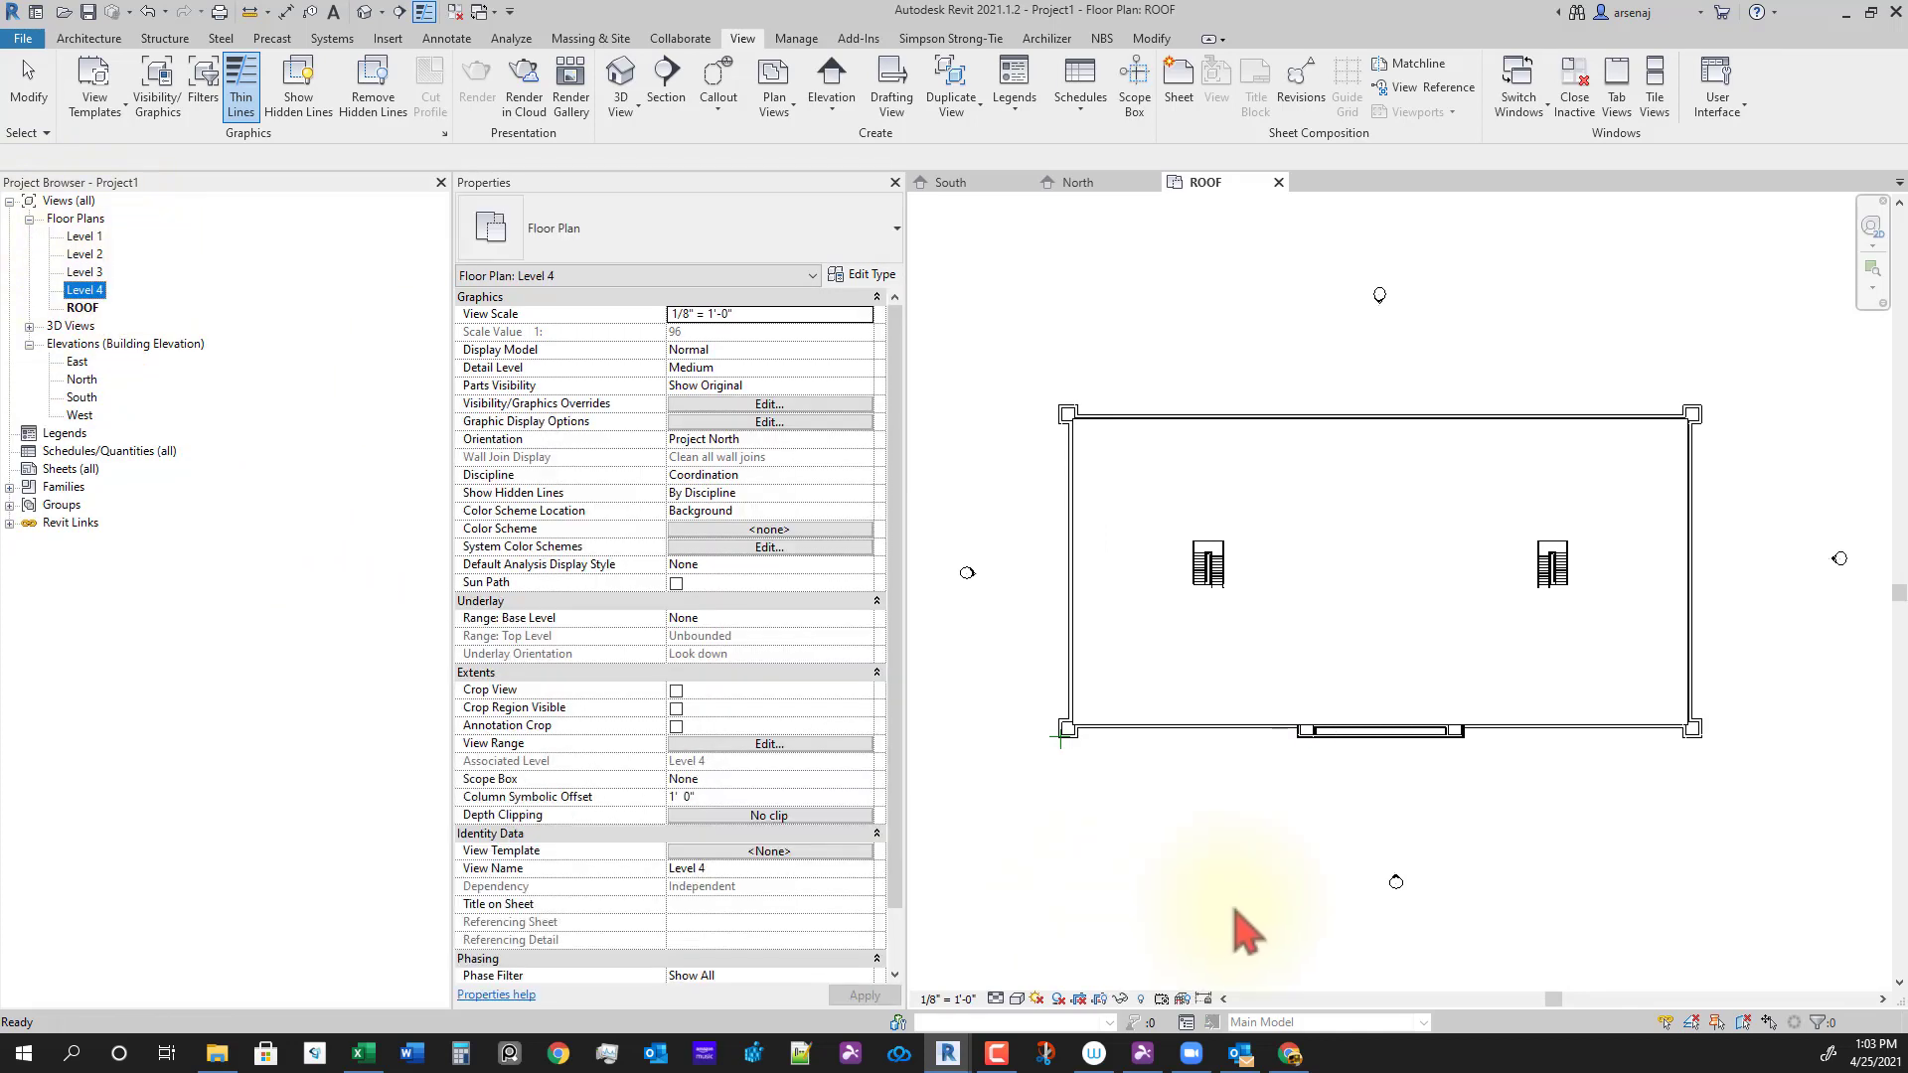
scroll(1345, 880, down, 3)
middle_drag(1511, 924, 1459, 894)
scroll(1241, 813, up, 4)
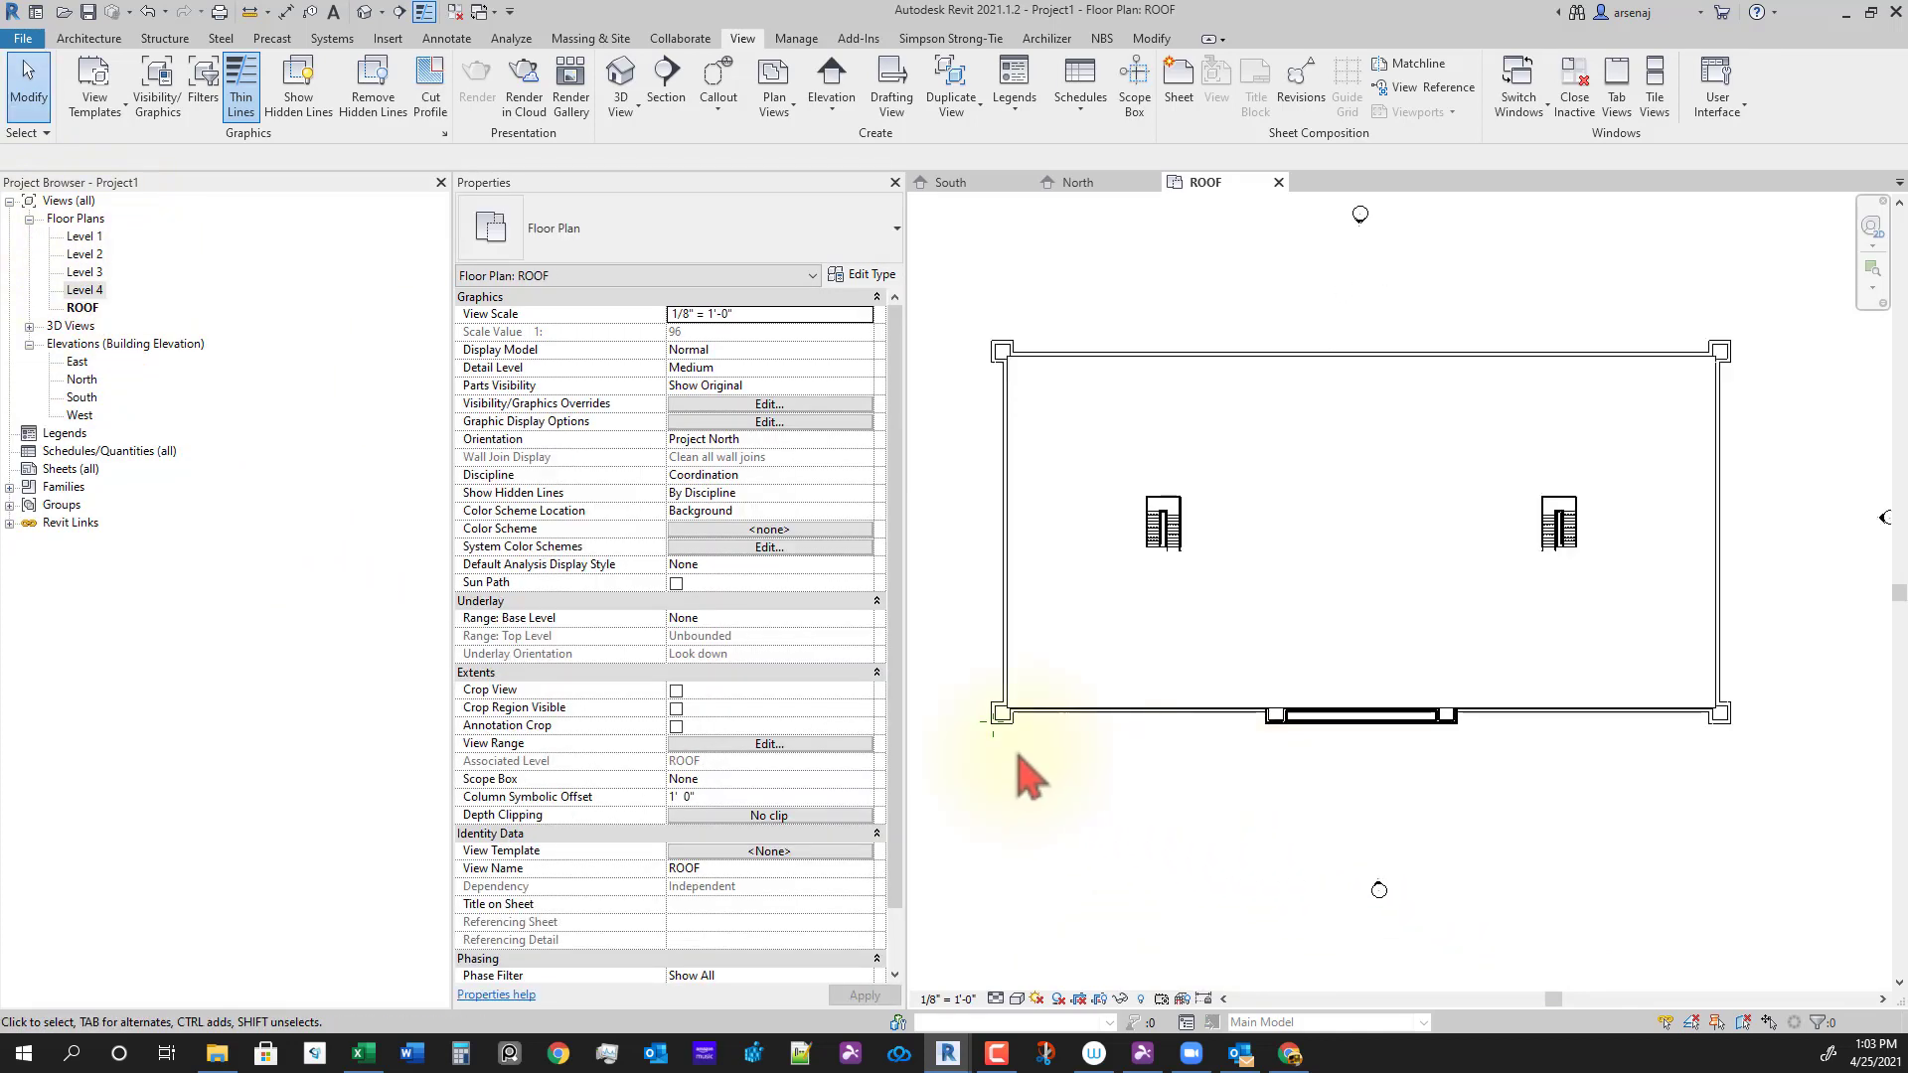
scroll(1034, 776, up, 4)
scroll(958, 703, down, 6)
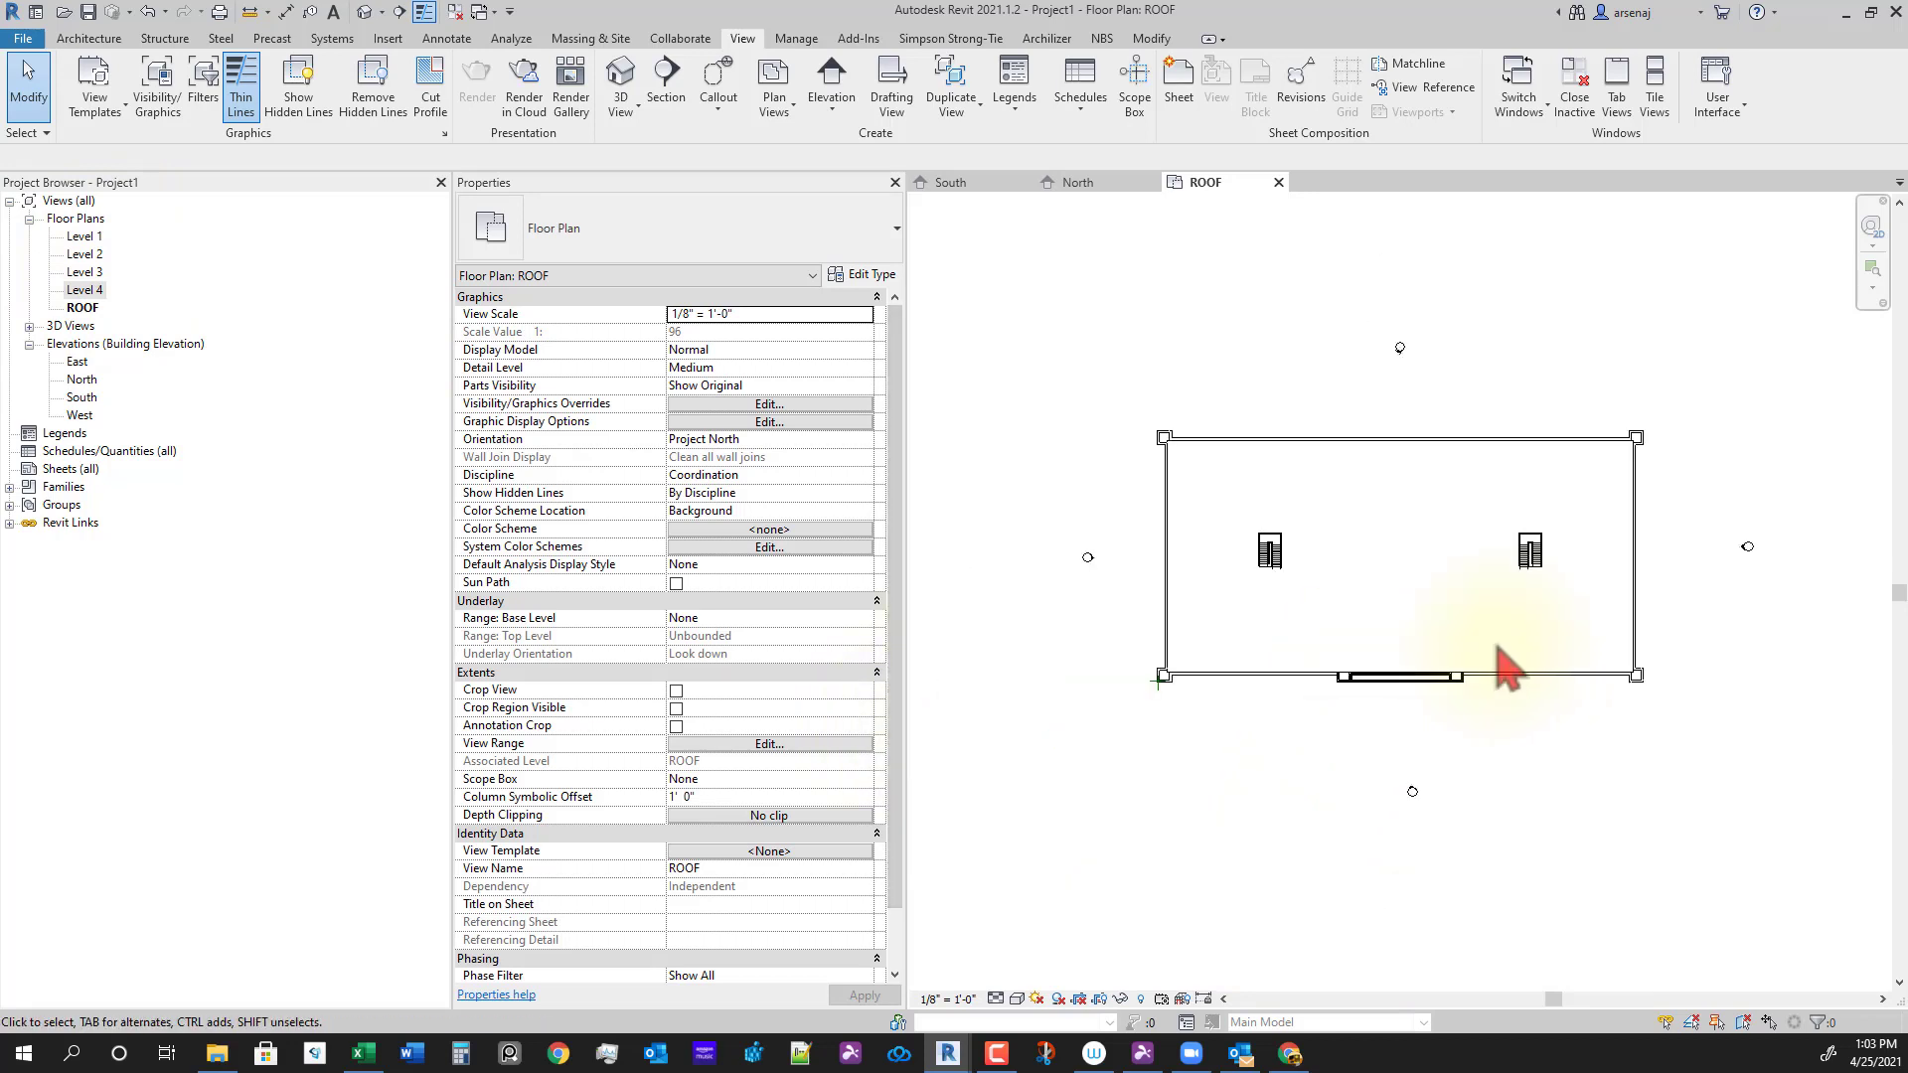
Step: Open the South elevation from its marker in the ROOF plan and examine the levels against the linked building
double_click(1413, 791)
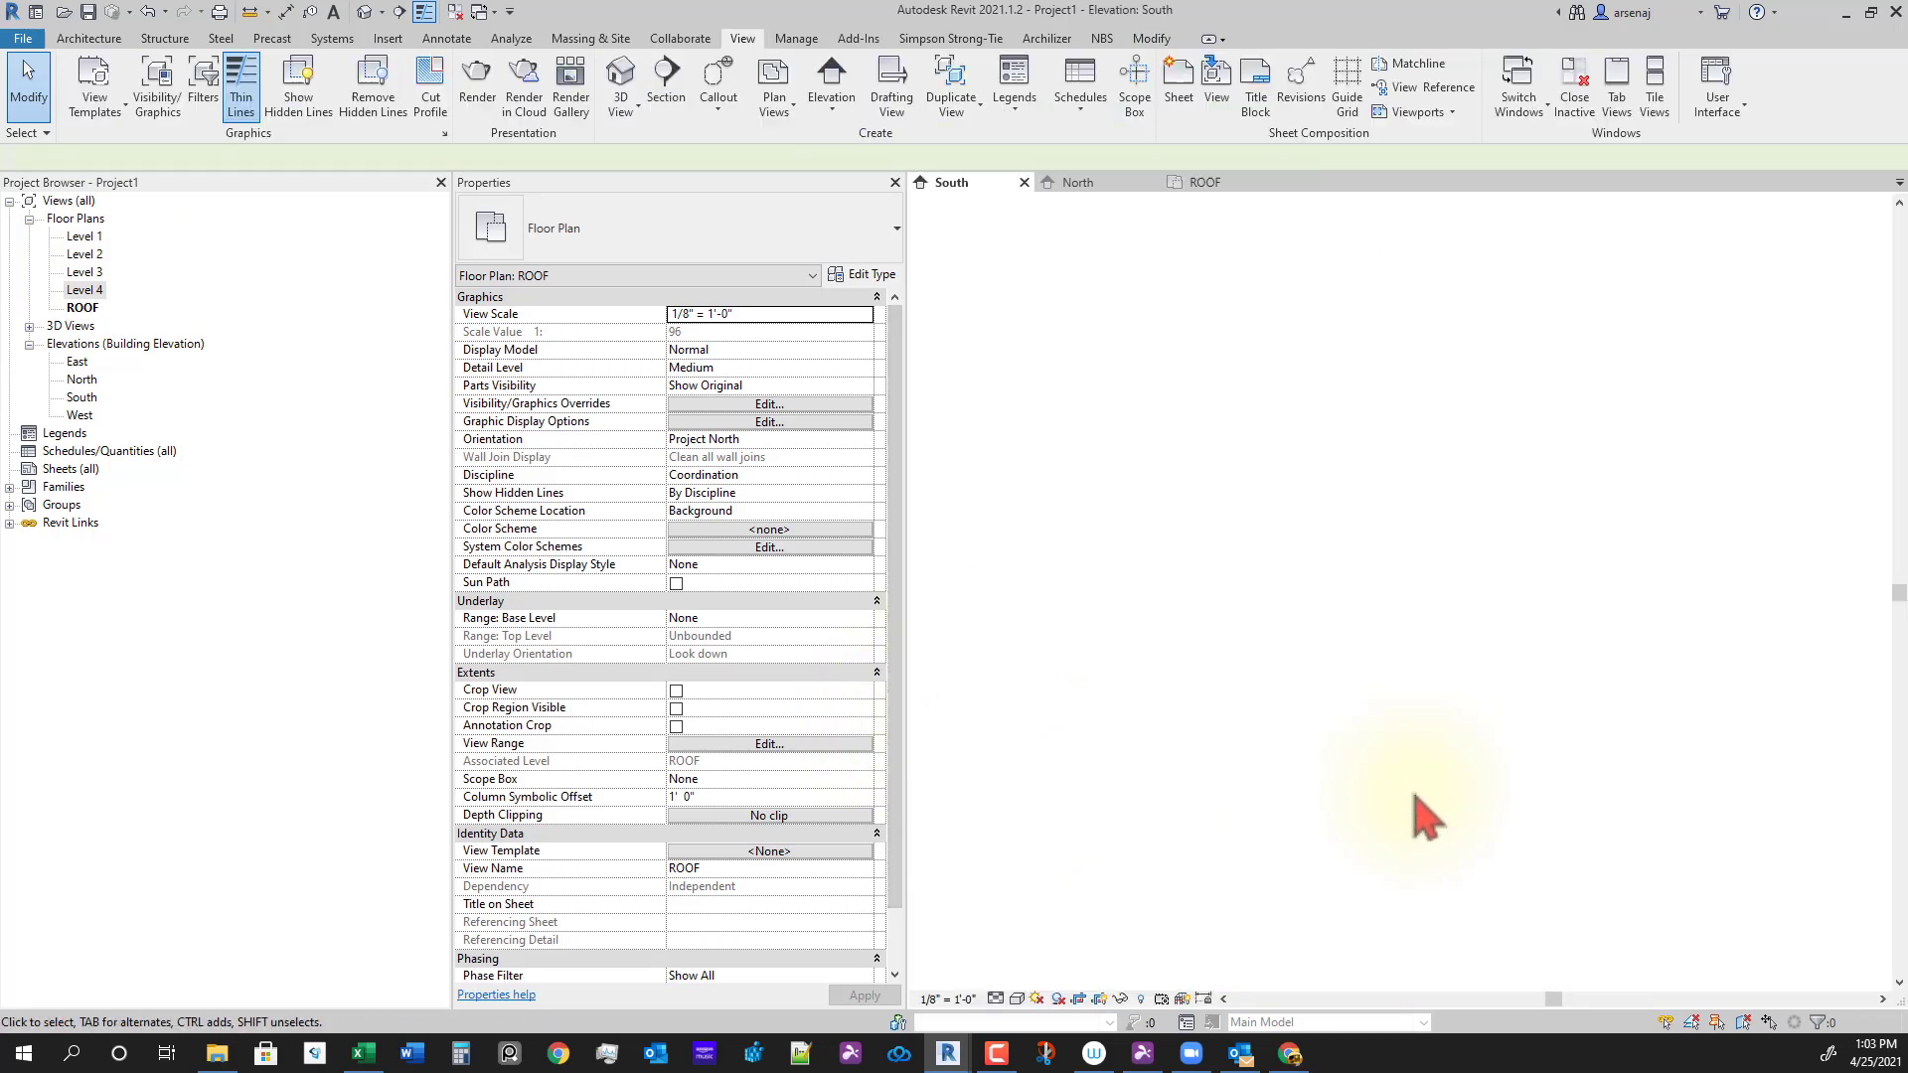
scroll(1391, 497, up, 5)
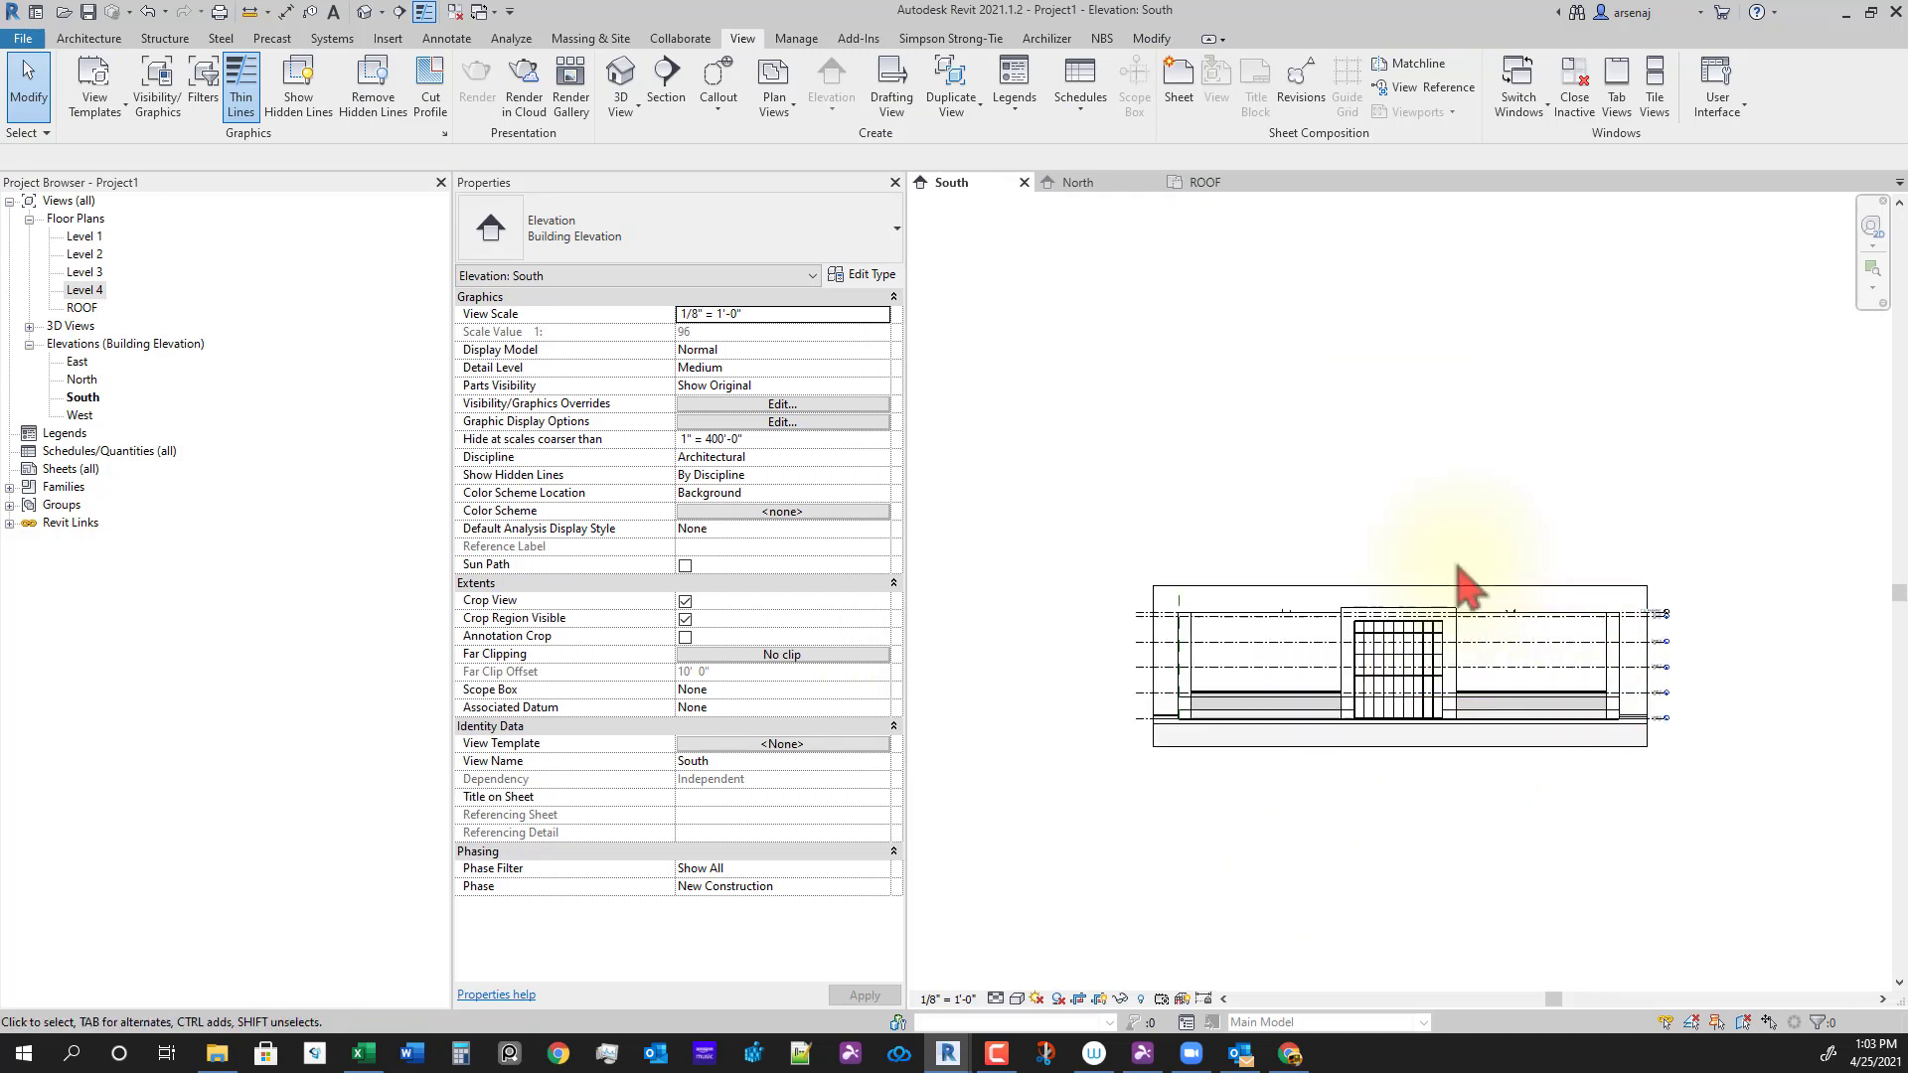
scroll(1416, 704, down, 4)
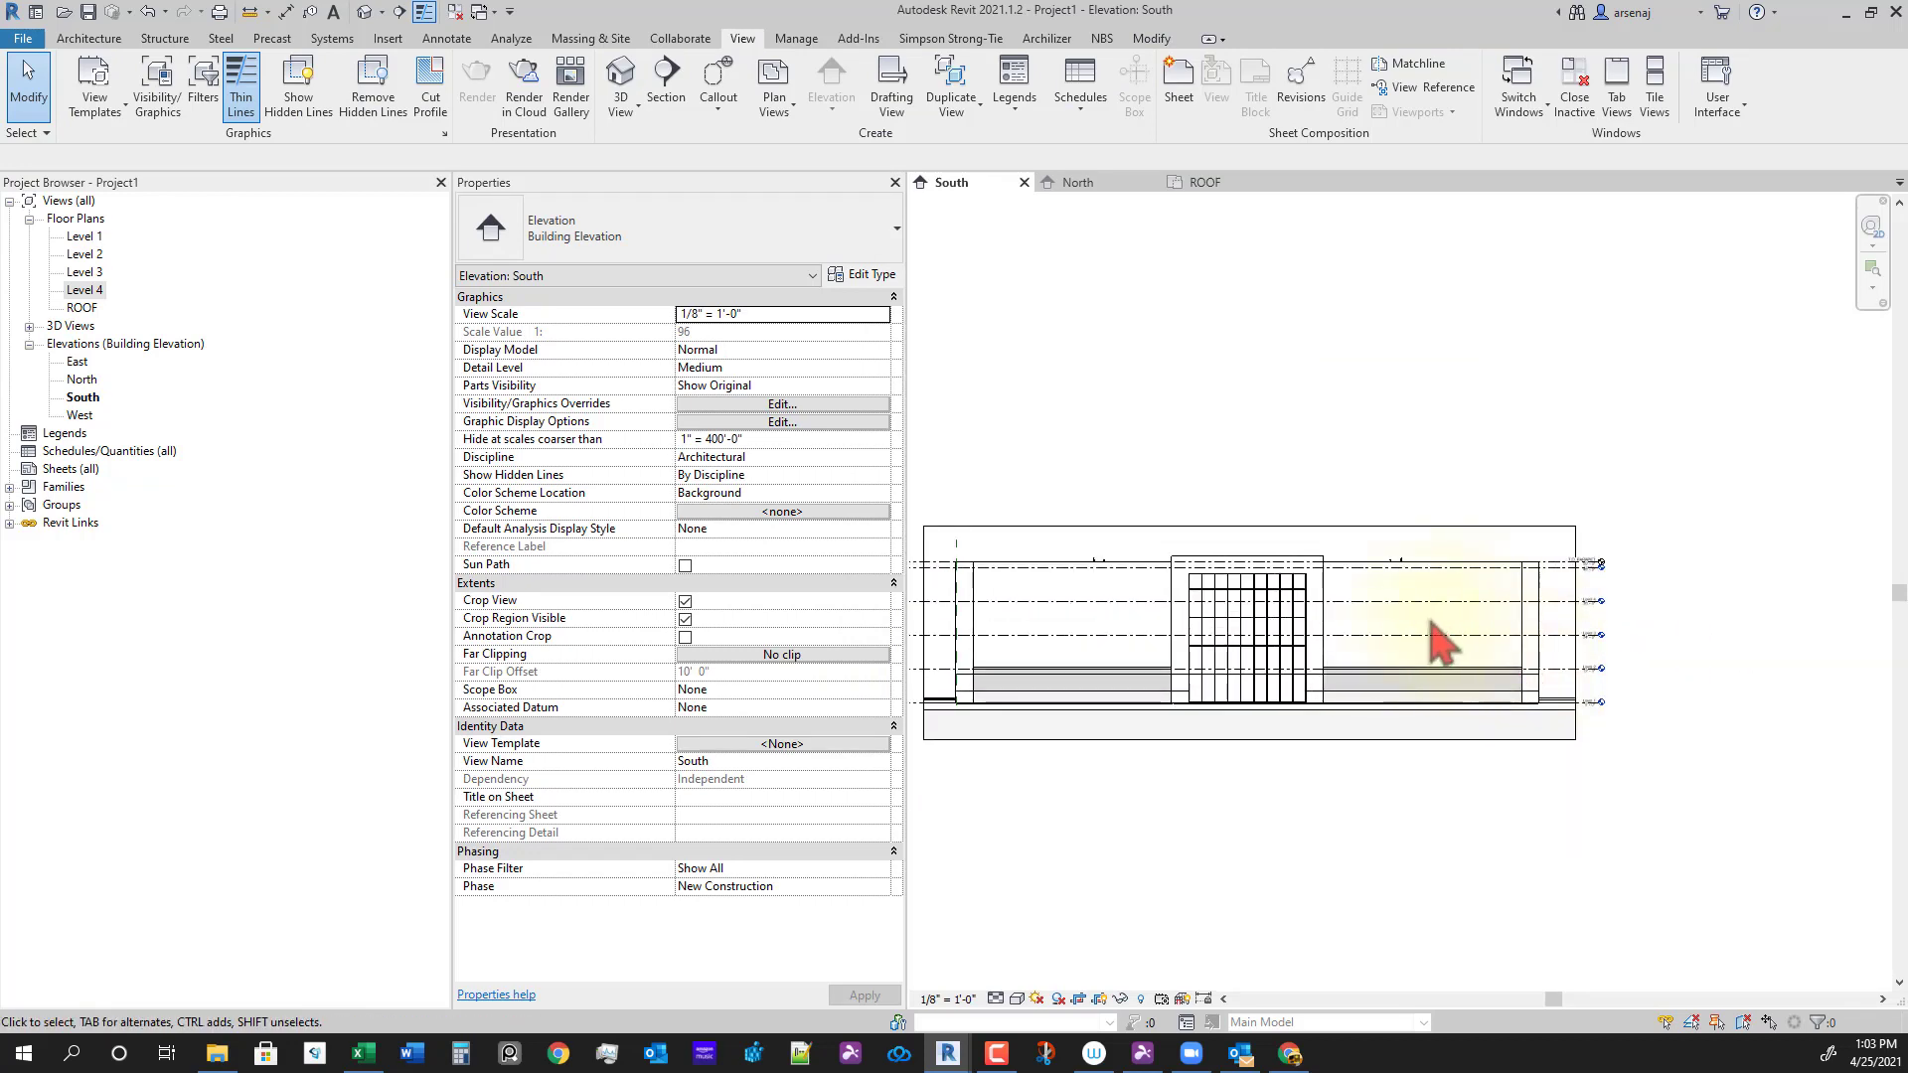
middle_drag(1431, 865, 1411, 815)
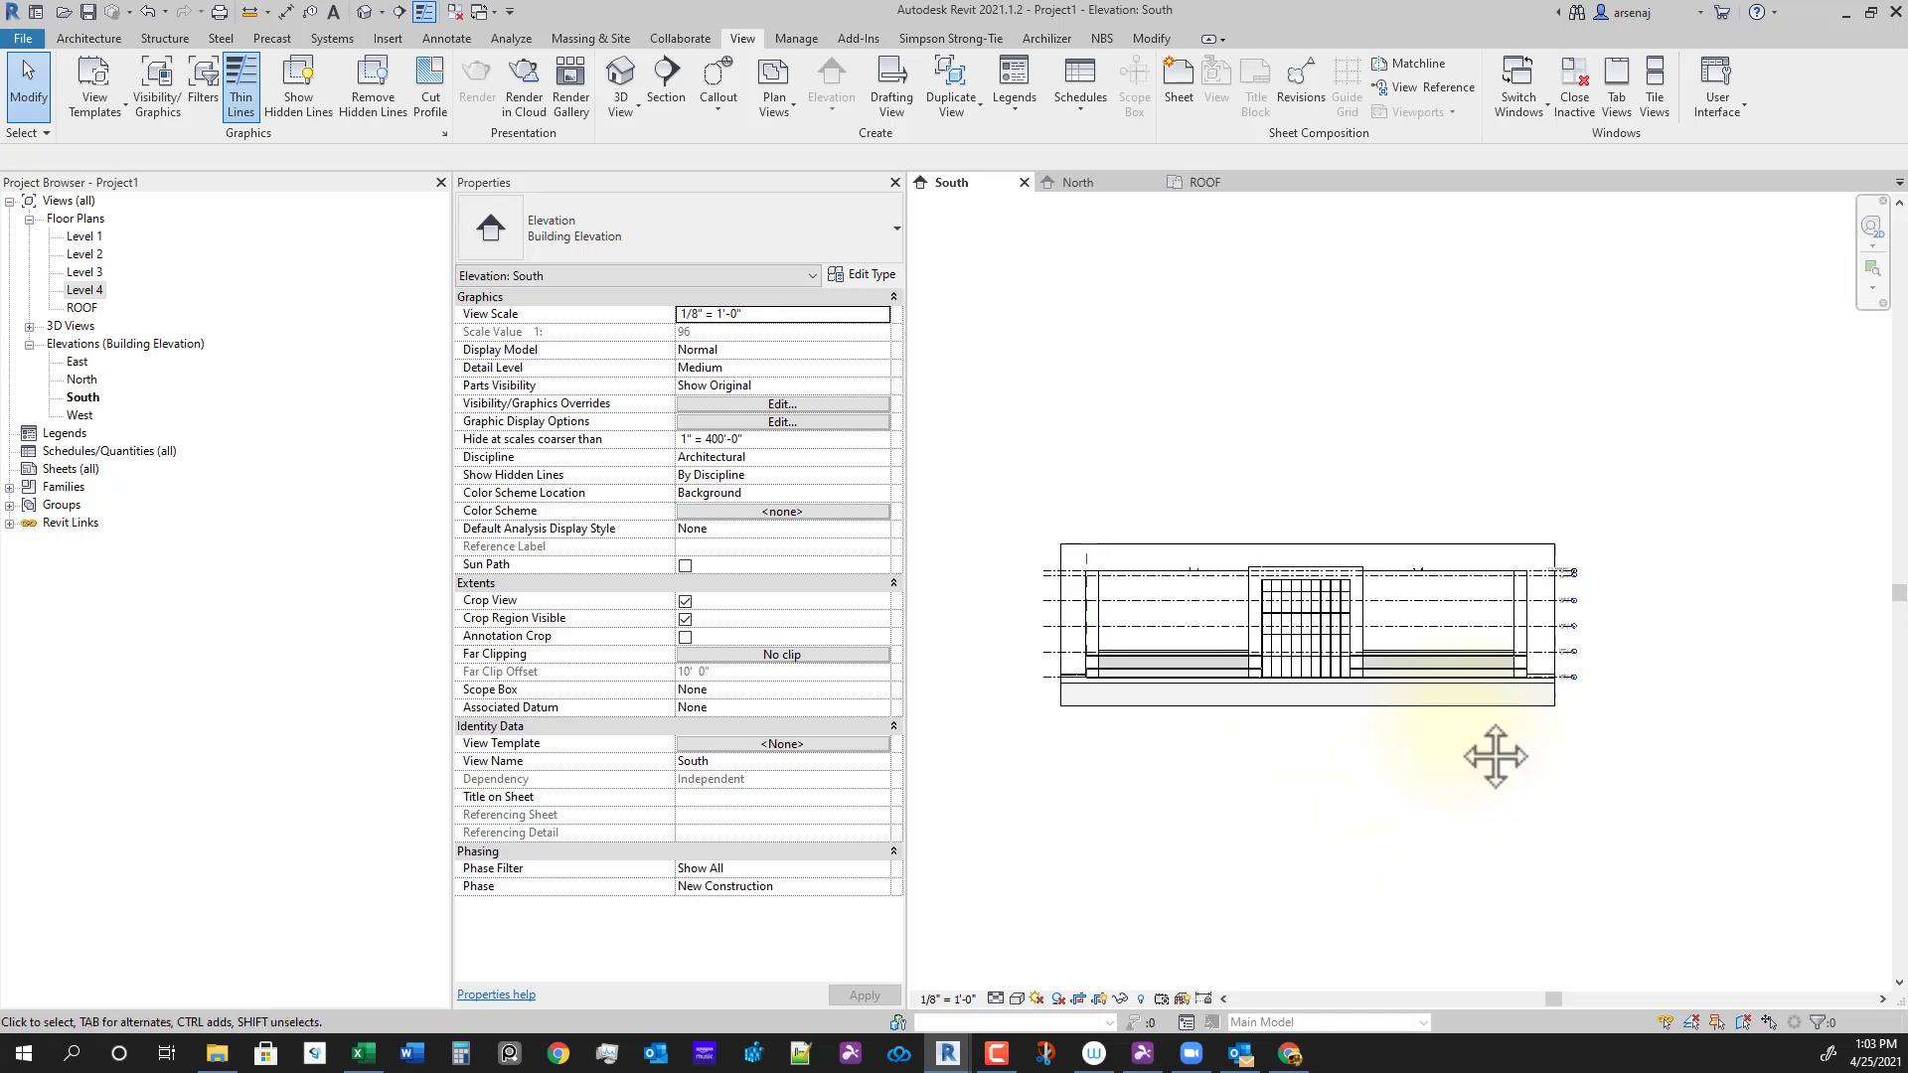
scroll(1436, 749, up, 2)
mouse_move(1495, 754)
middle_down()
mouse_move(1435, 750)
mouse_move(1509, 786)
middle_up()
scroll(1395, 731, down, 5)
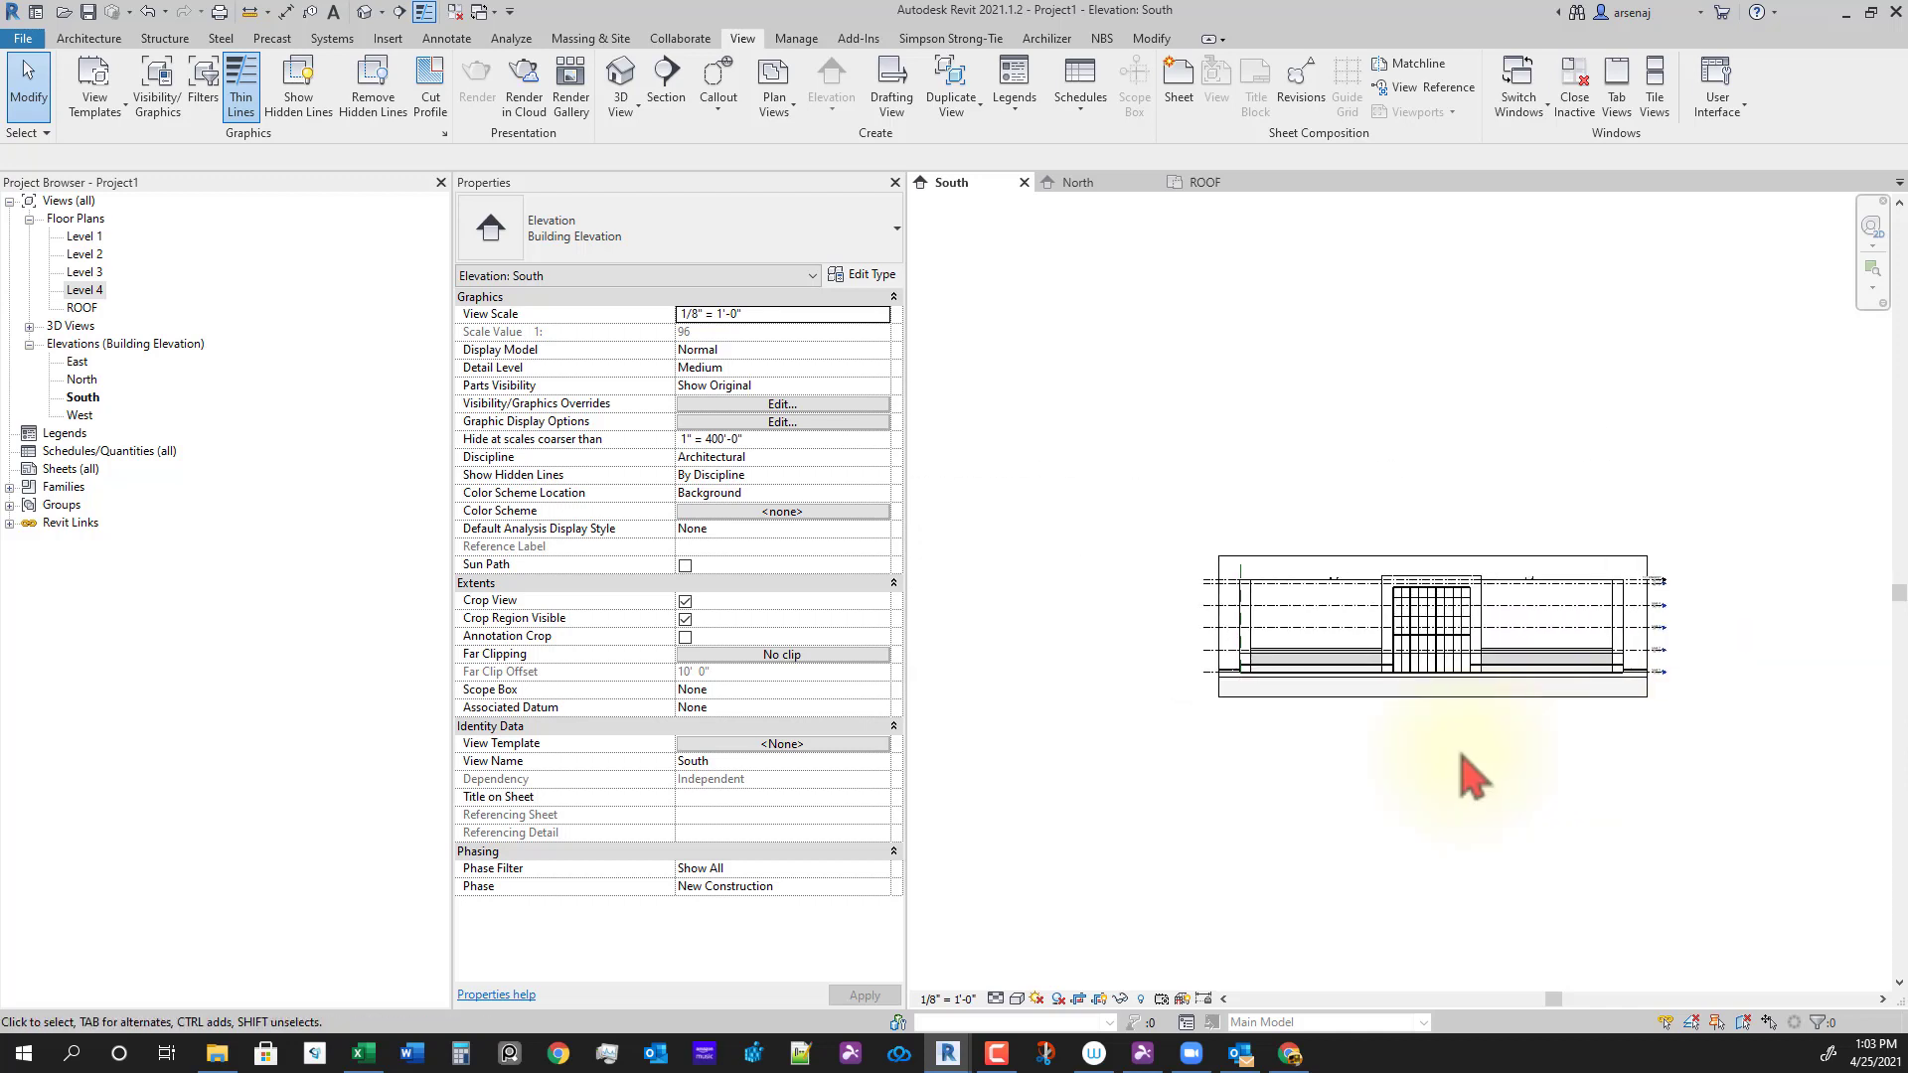
scroll(1460, 750, up, 3)
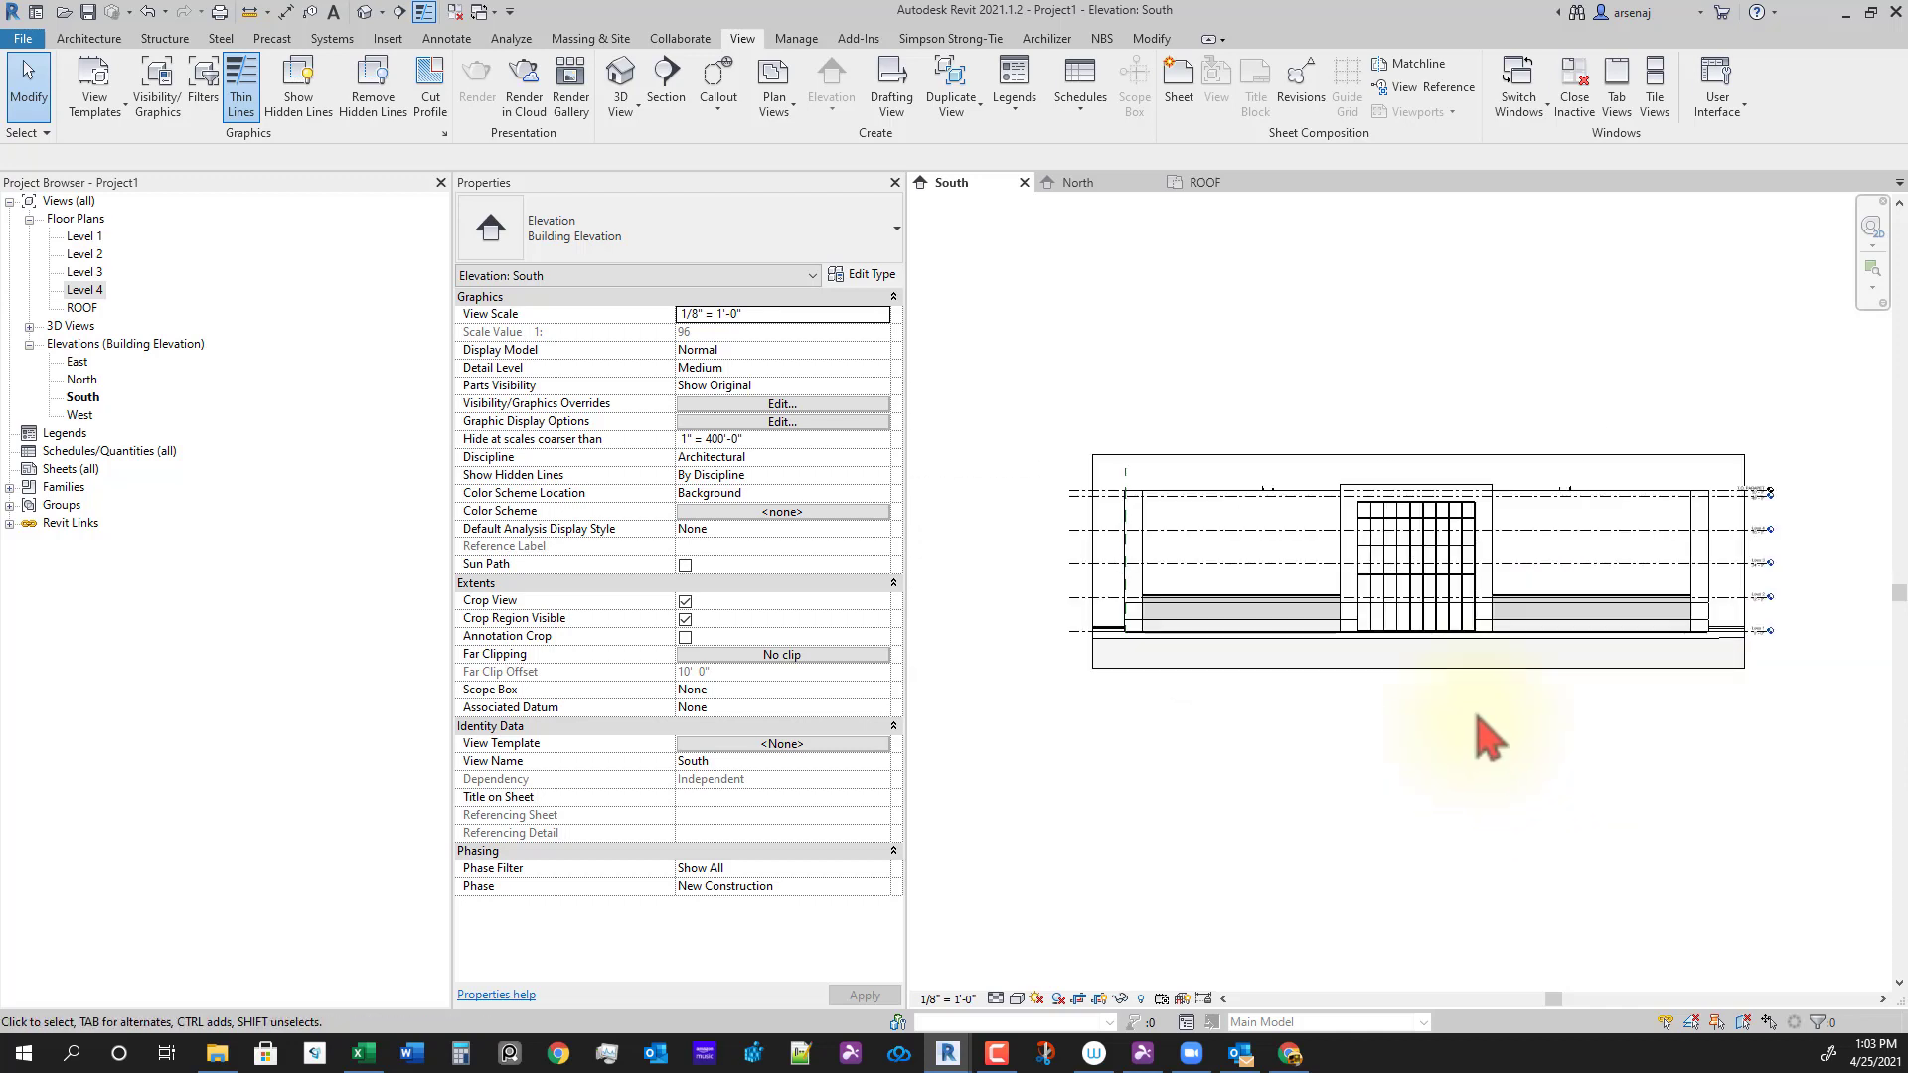